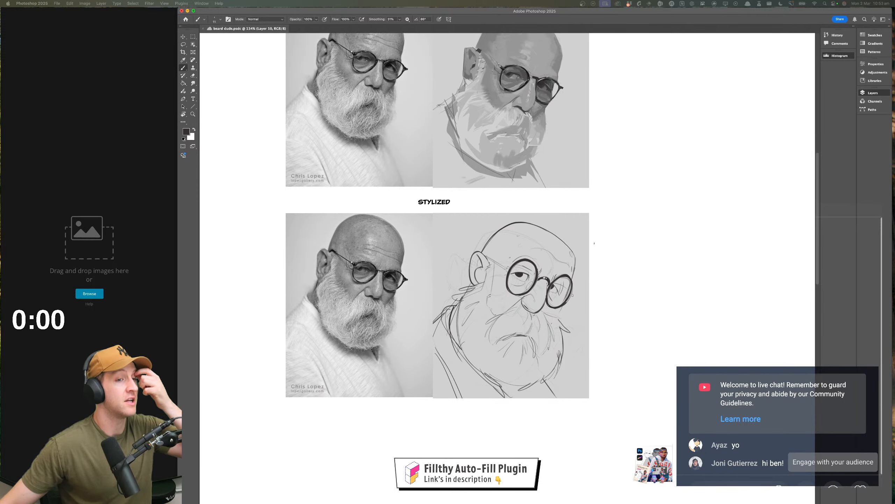
# Create a new live chat poll with the question "What you want", bringing the chat window over the canvas
pyautogui.click(834, 486)
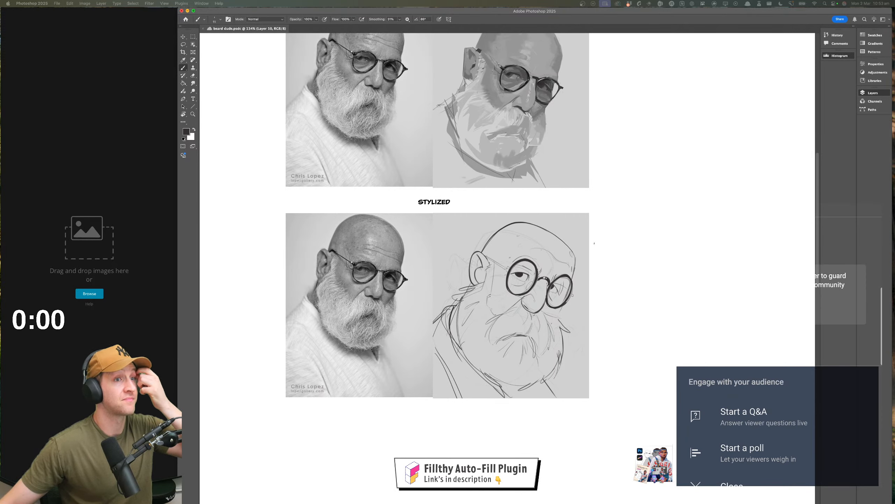
pyautogui.click(764, 449)
pyautogui.click(726, 373)
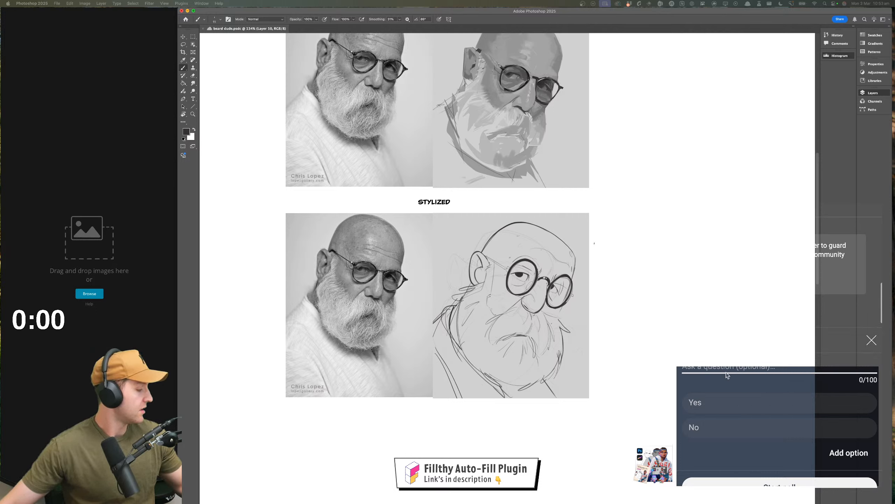
pyautogui.write('Wha')
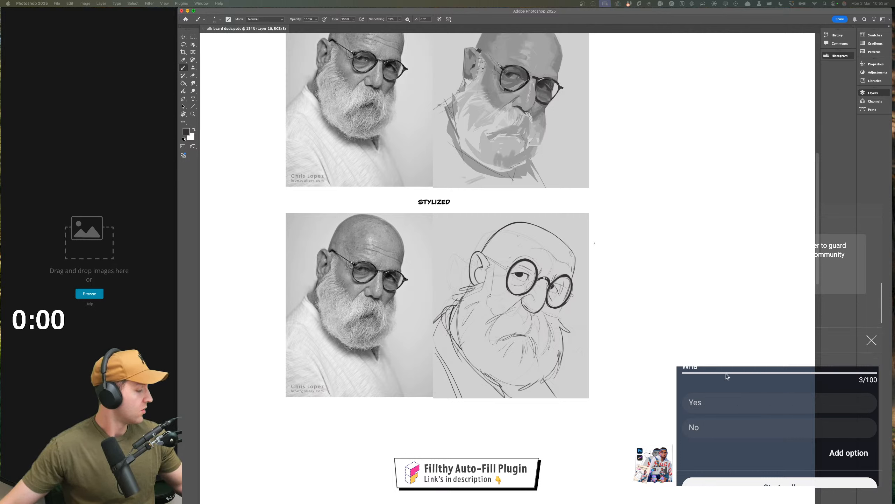
pyautogui.write('t you wannt')
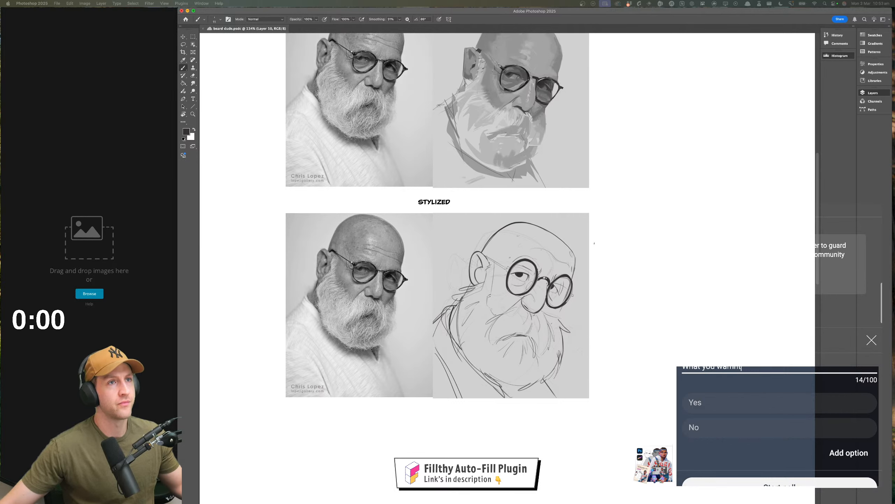
pyautogui.moveTo(657, 503); pyautogui.dragTo(393, 78)
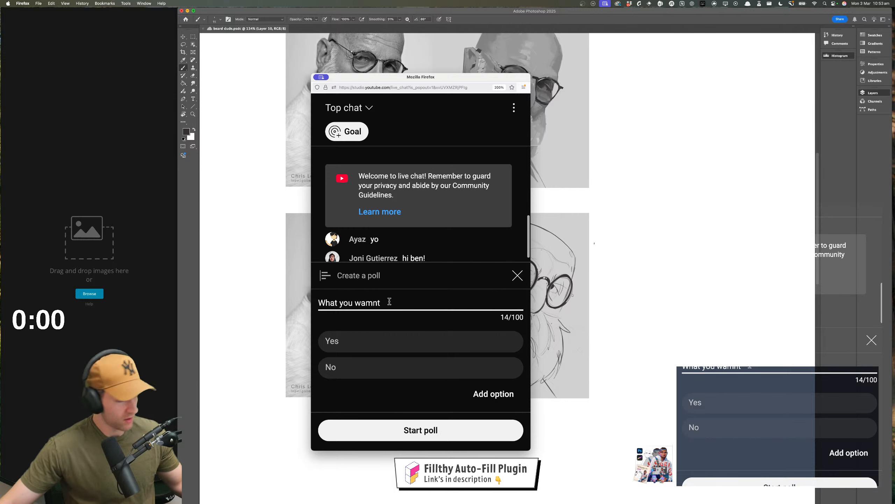
pyautogui.press('BackSpace')
pyautogui.press('BackSpace')
pyautogui.press('BackSpace')
pyautogui.write('nt')
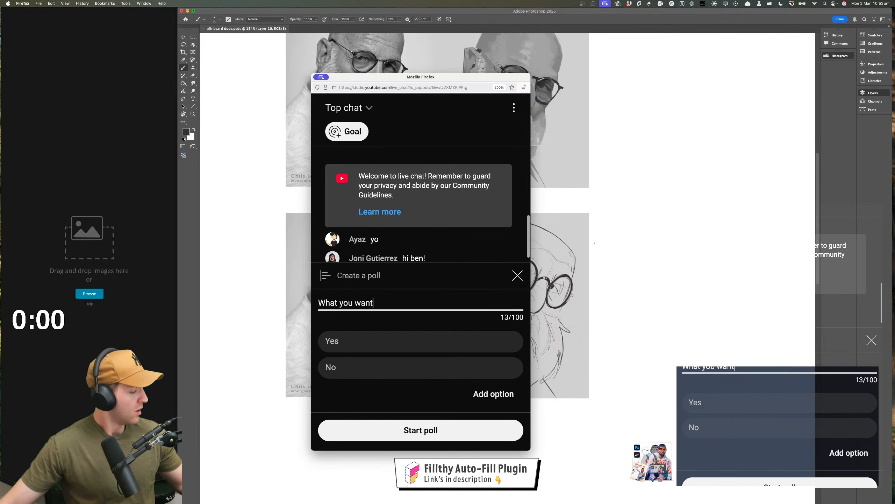
# Set the poll's two answer options to "Jak and daxter" and "Pinterest reference"
pyautogui.click(379, 338)
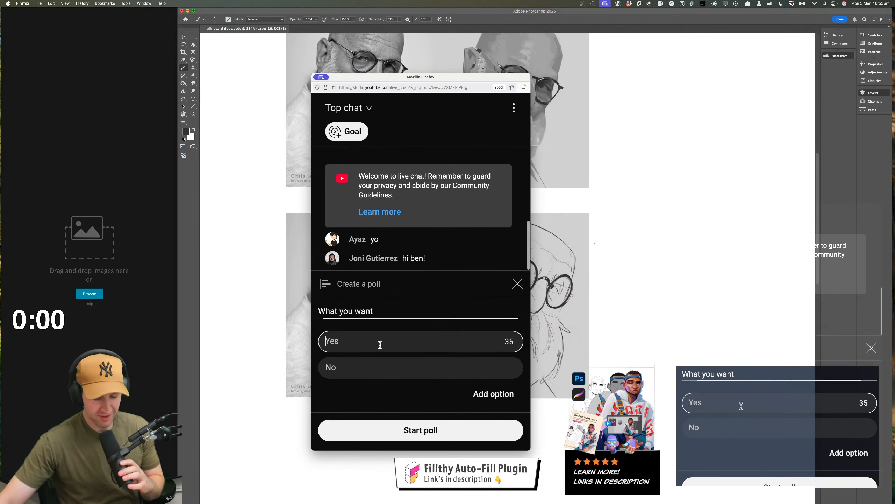
pyautogui.write('Jak')
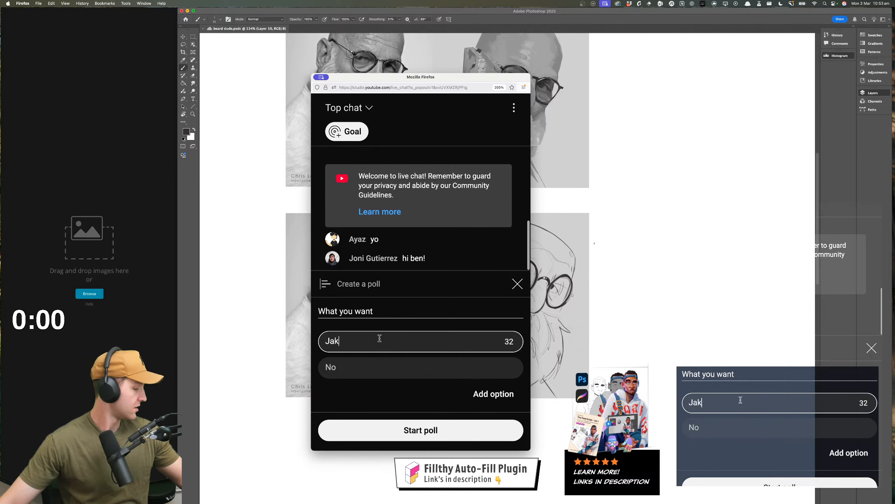
pyautogui.write(' and d')
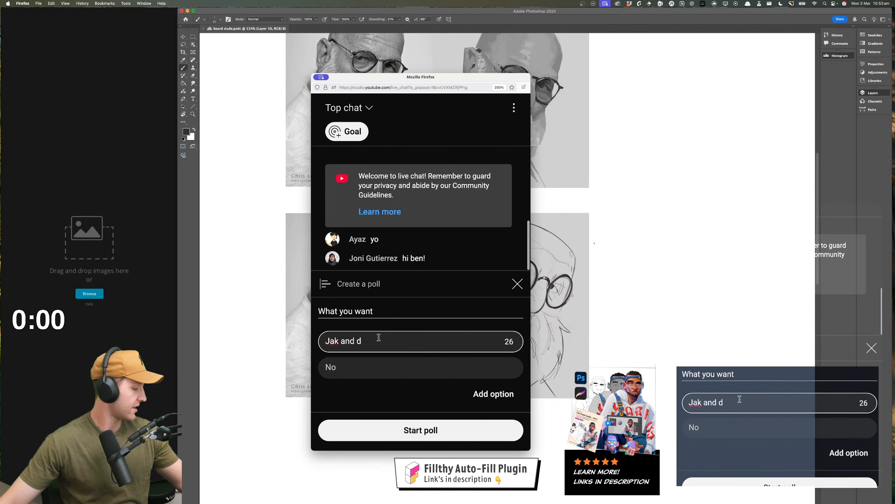
pyautogui.write('axter')
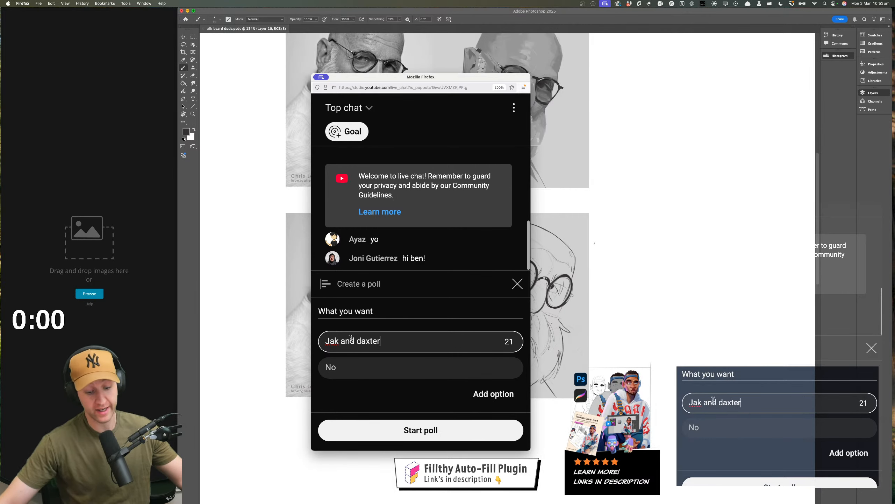
pyautogui.click(349, 361)
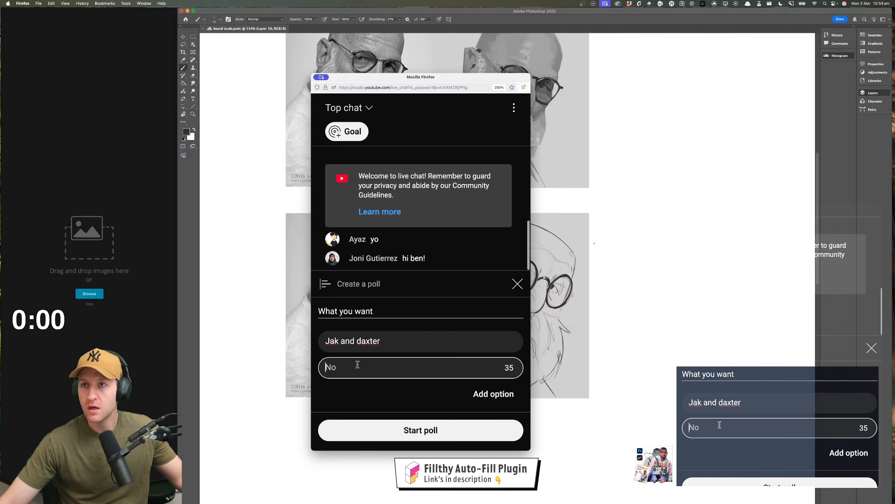
pyautogui.write('P')
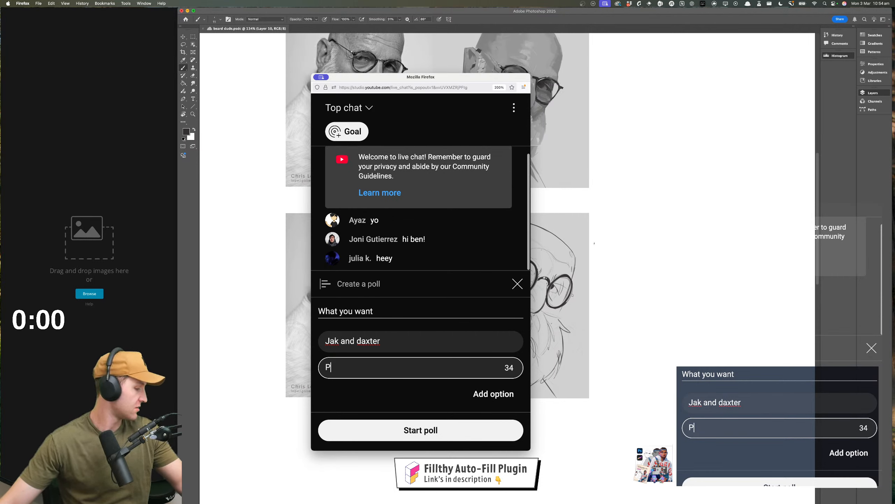
pyautogui.write('interes')
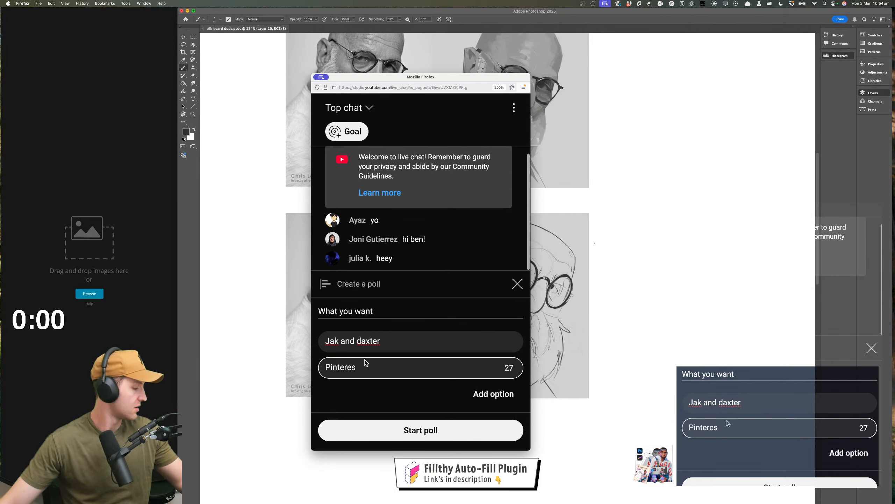
pyautogui.write('t referen')
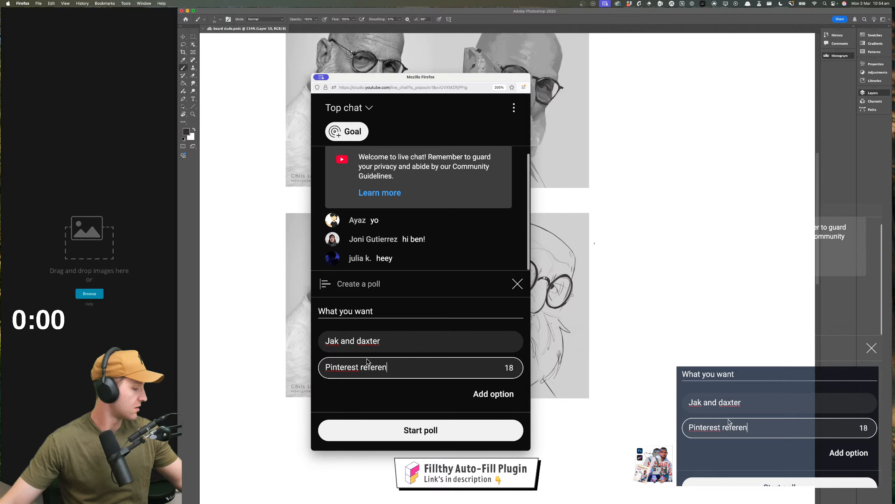
pyautogui.write('ce')
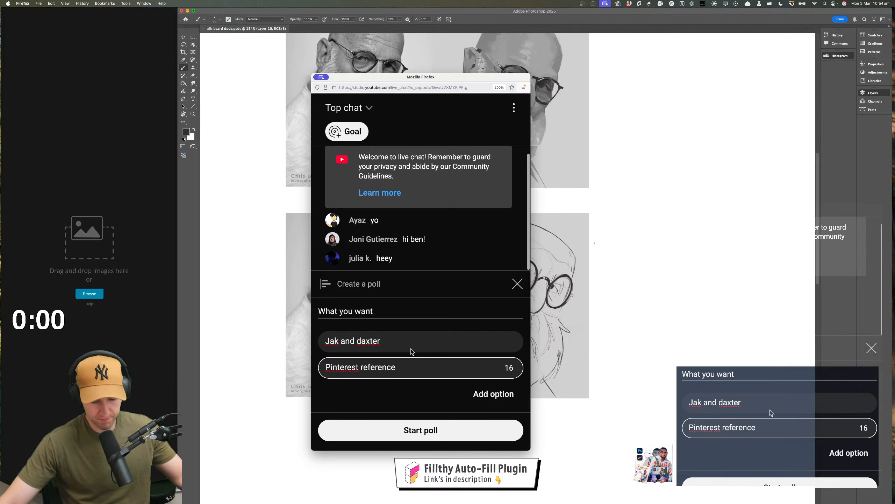
pyautogui.click(480, 395)
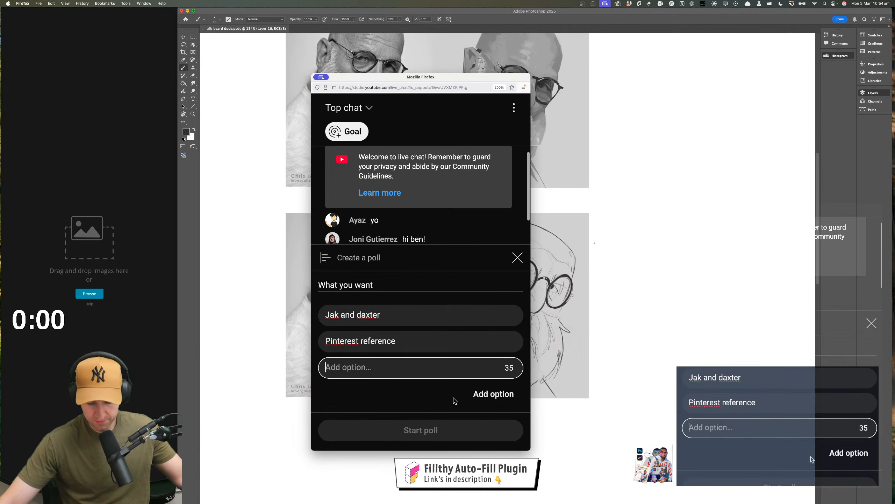
pyautogui.click(451, 387)
pyautogui.click(494, 393)
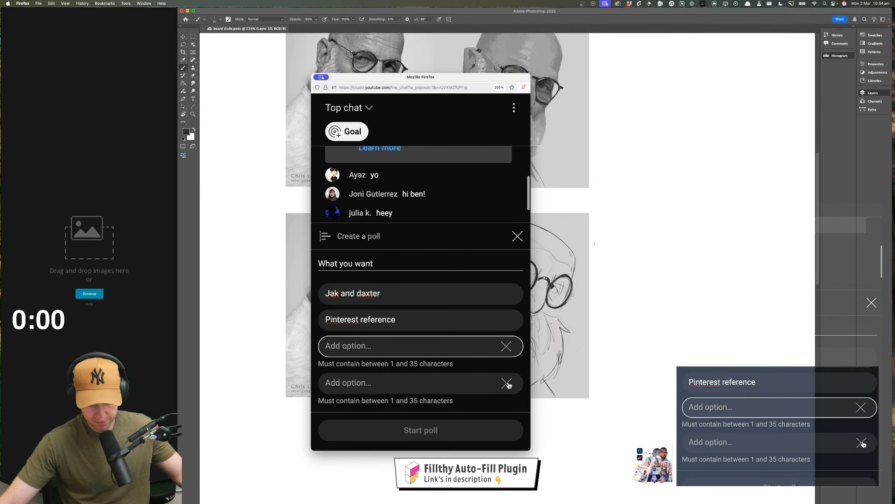
pyautogui.click(507, 382)
pyautogui.click(506, 357)
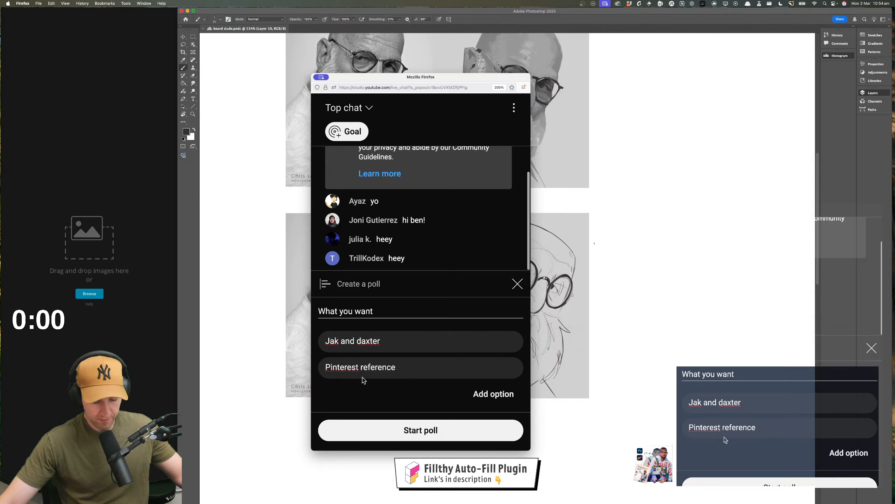
# Start the poll, and widen the chat window slightly before moving it off the canvas
pyautogui.click(392, 339)
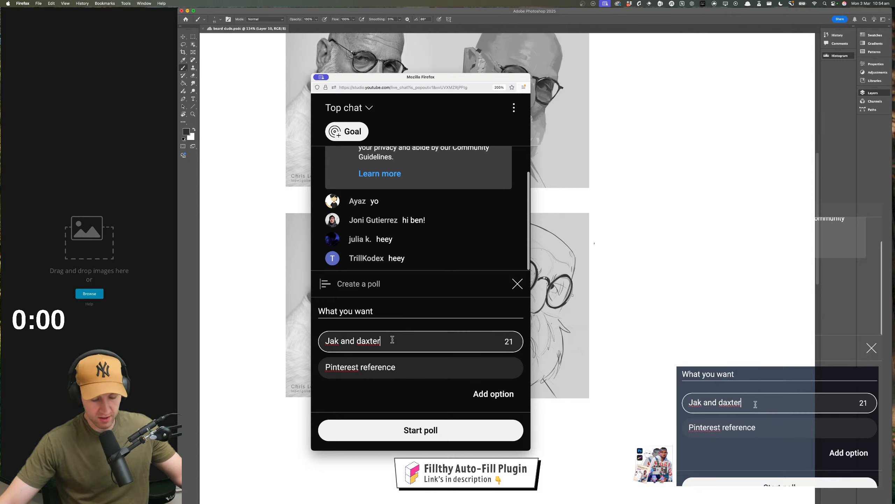
pyautogui.click(424, 433)
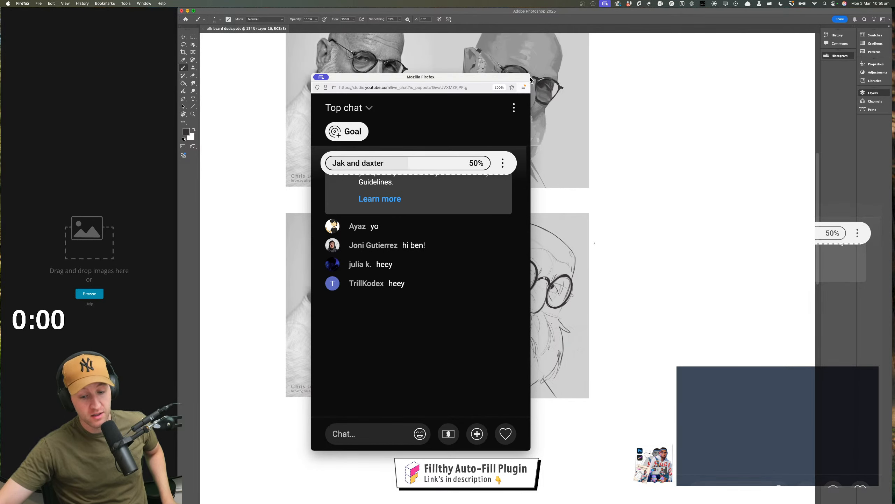
pyautogui.moveTo(531, 80); pyautogui.dragTo(557, 95)
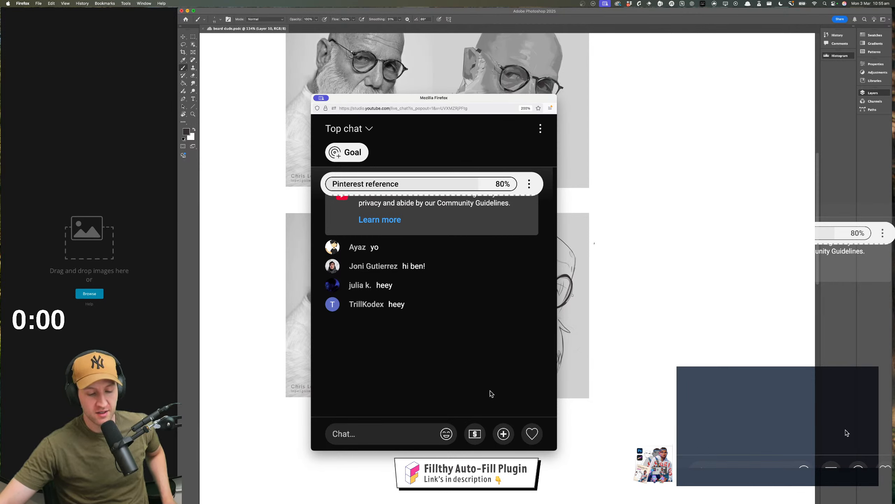
pyautogui.moveTo(73, 17)
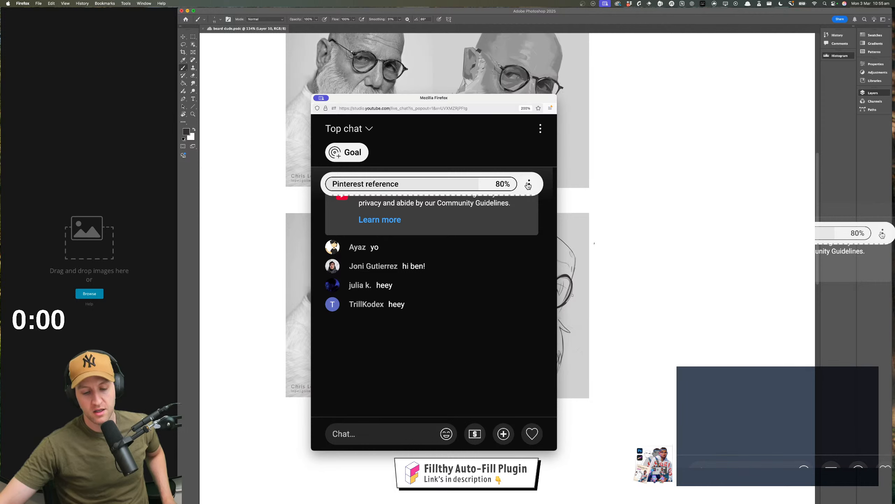
pyautogui.moveTo(472, 102); pyautogui.dragTo(454, 53)
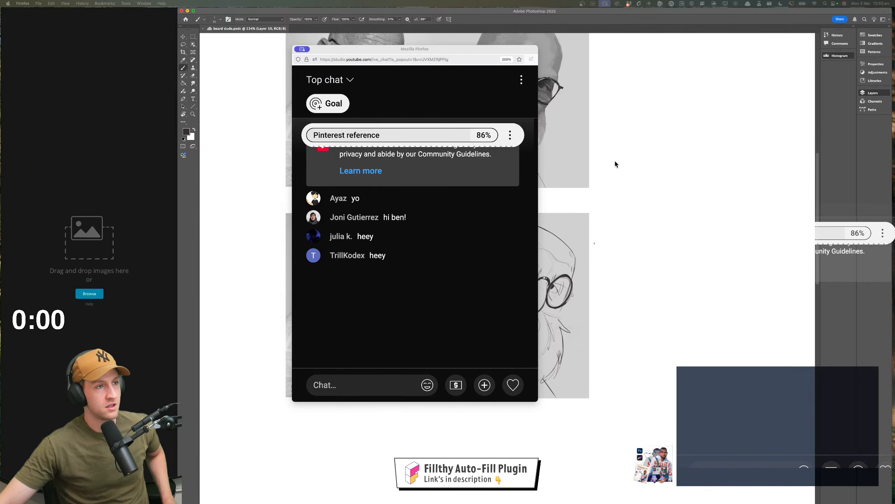
pyautogui.moveTo(437, 50); pyautogui.dragTo(465, 0)
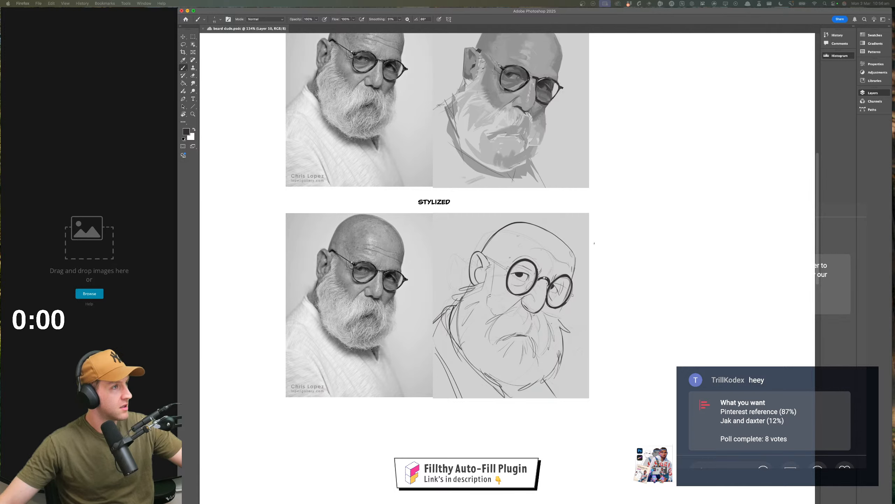
# Switch to the Pinterest window over the canvas and open the saved board "Stream figure reference", making the window taller
pyautogui.moveTo(437, 57); pyautogui.dragTo(690, 90)
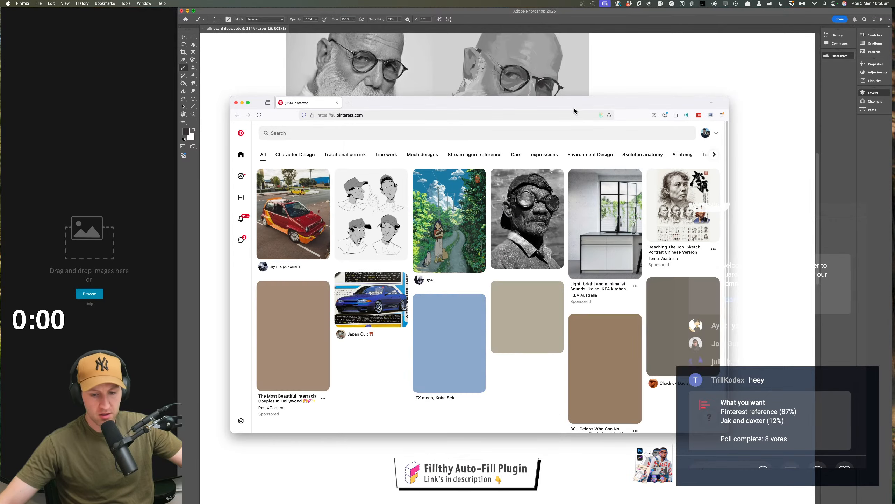
pyautogui.moveTo(568, 100); pyautogui.dragTo(542, 86)
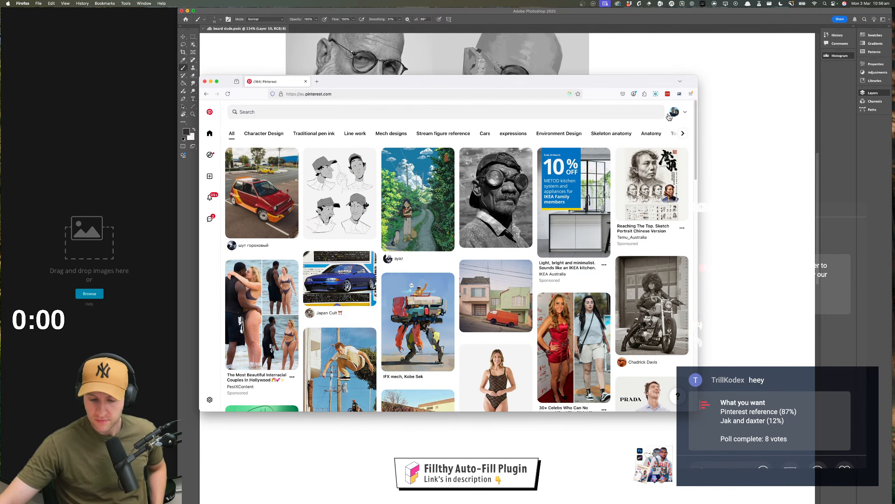
pyautogui.click(673, 113)
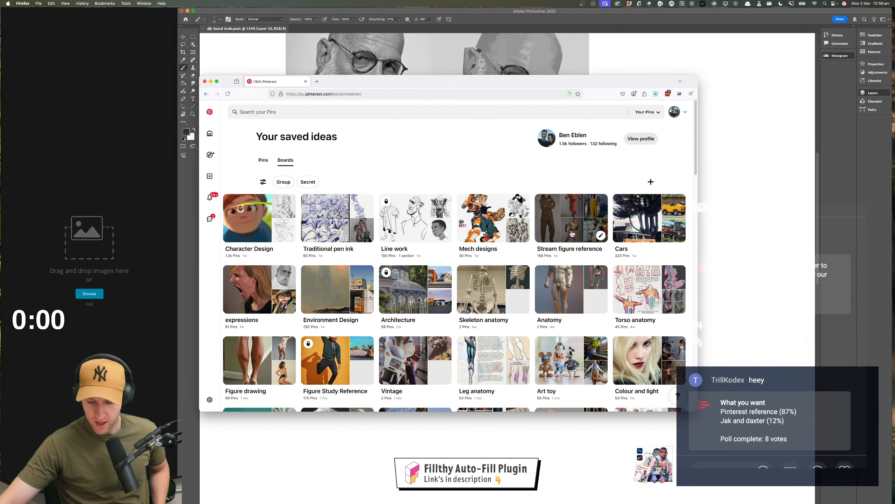
pyautogui.click(565, 221)
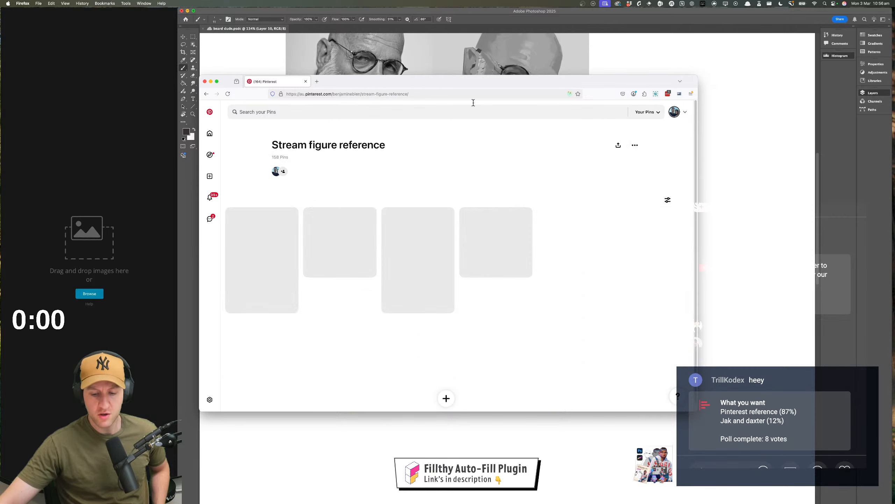
pyautogui.moveTo(696, 76); pyautogui.dragTo(634, 20)
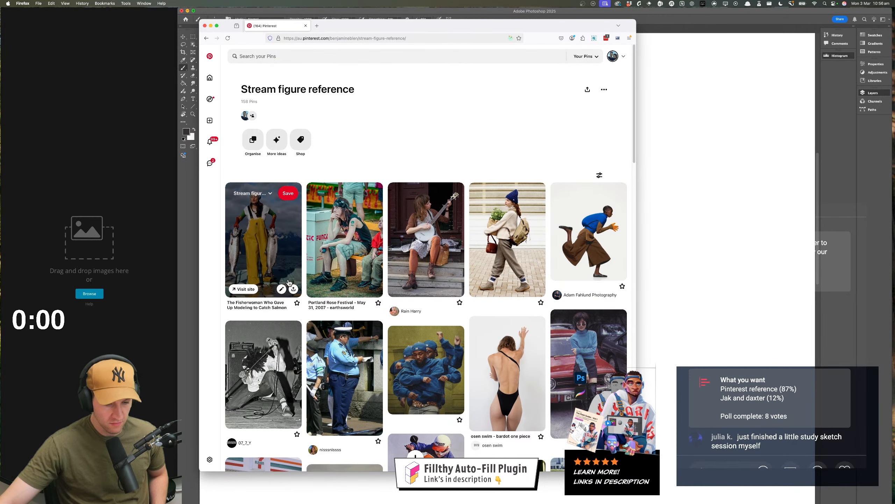
# Open the Portland Rose Festival pin and place its image in the empty PureRef board
pyautogui.click(346, 243)
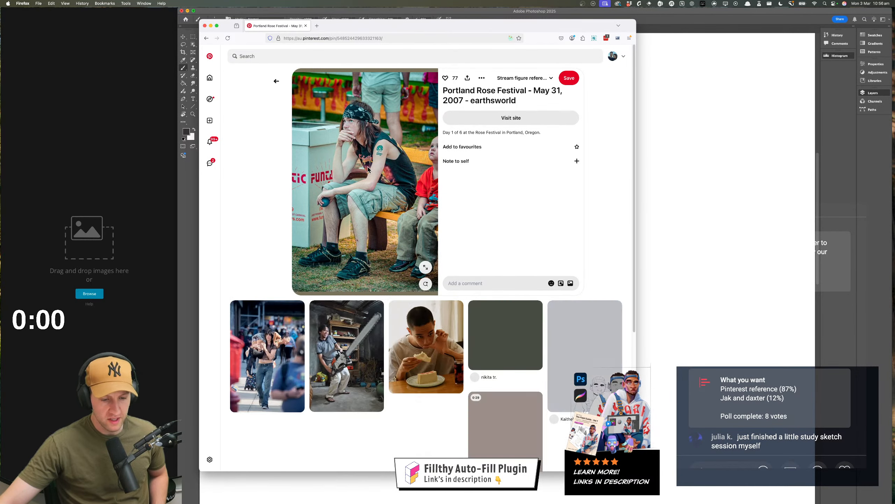
pyautogui.moveTo(375, 175); pyautogui.dragTo(109, 183)
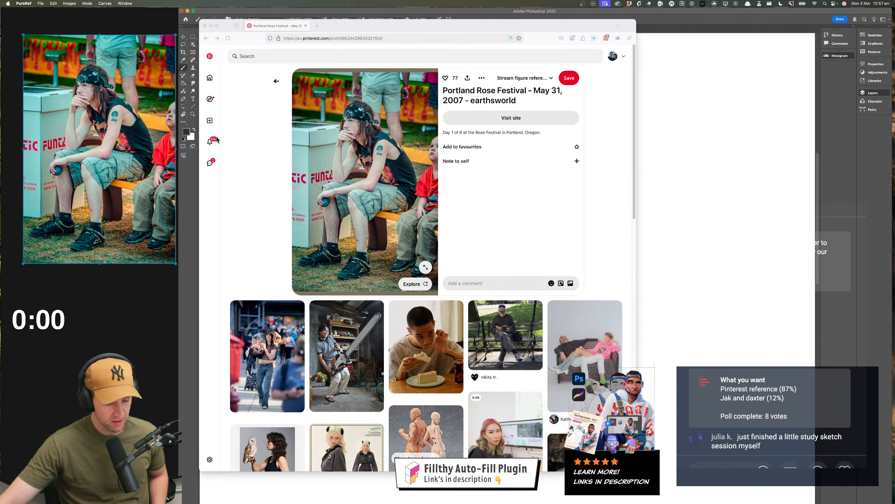
pyautogui.click(493, 222)
# Return to the "Stream figure reference" board, open the dribbling basketball player pin and place its image in PureRef
pyautogui.scroll(-4, 383, 187)
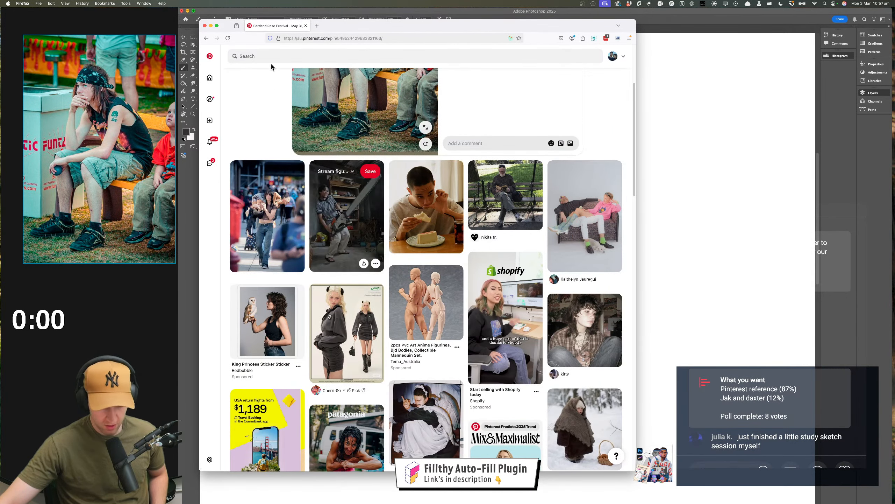
pyautogui.scroll(4, 229, 66)
pyautogui.click(275, 77)
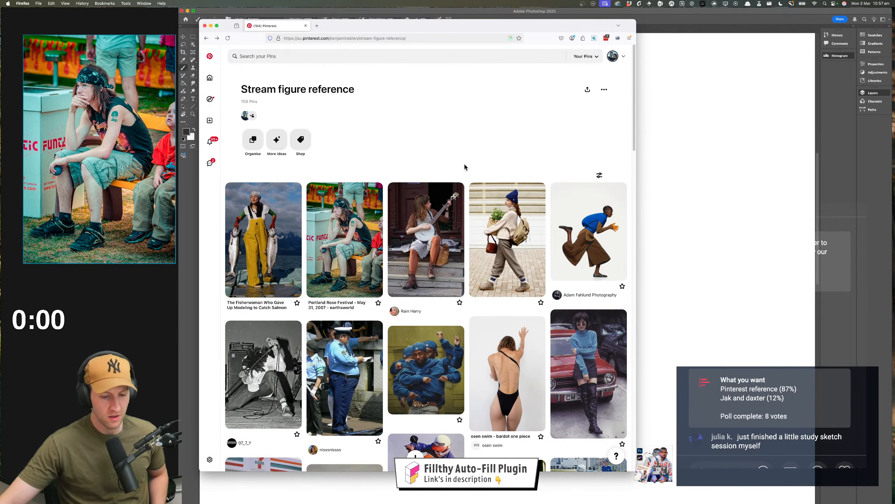
pyautogui.scroll(-1, 464, 198)
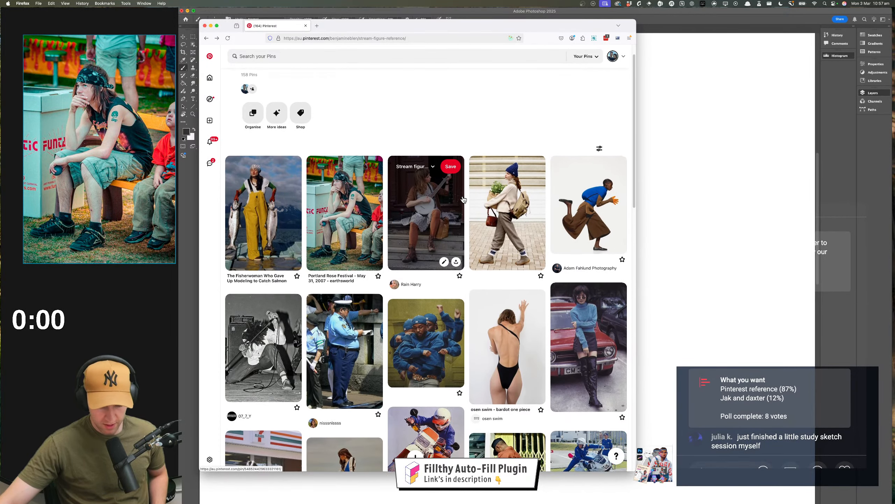
pyautogui.scroll(-5, 464, 200)
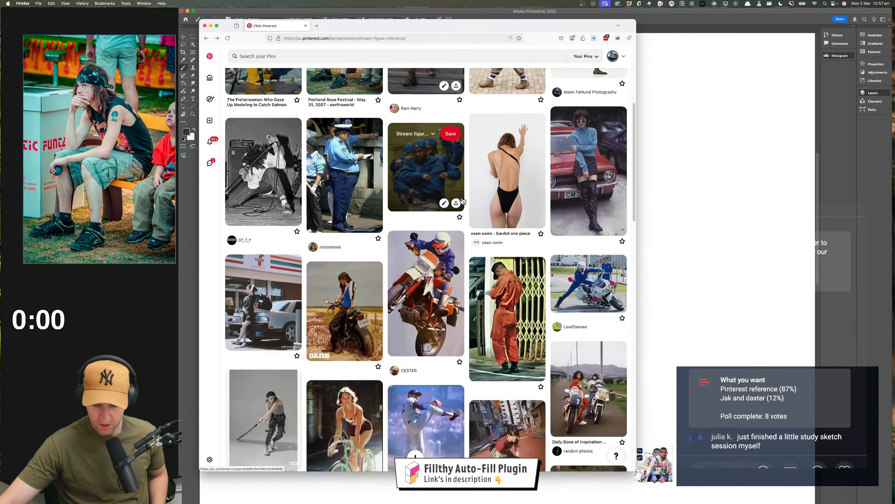
pyautogui.scroll(-5, 463, 201)
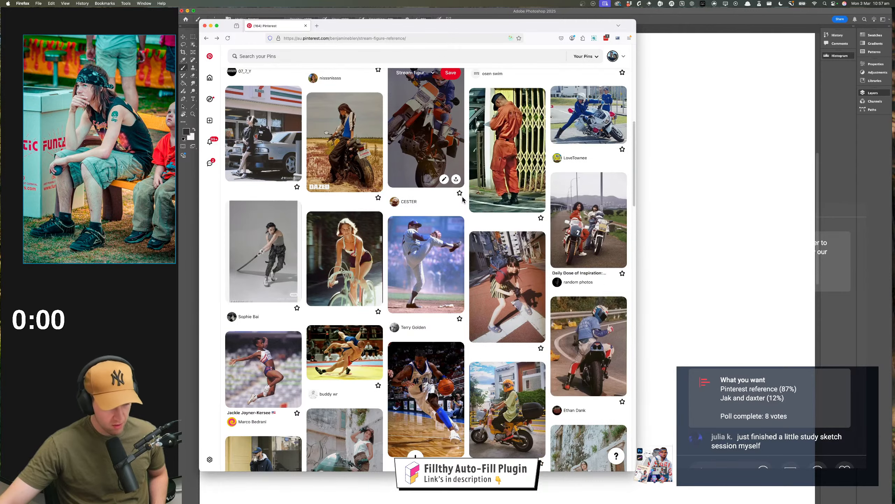
pyautogui.scroll(-1, 463, 200)
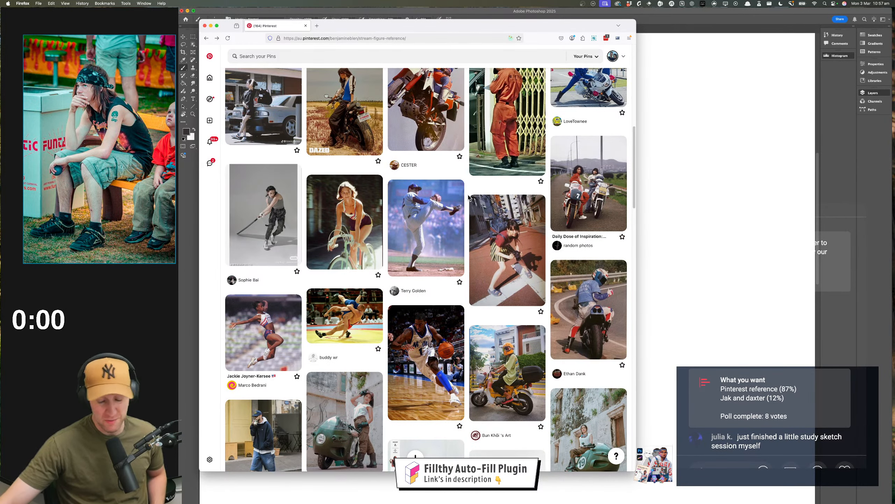
pyautogui.moveTo(462, 205)
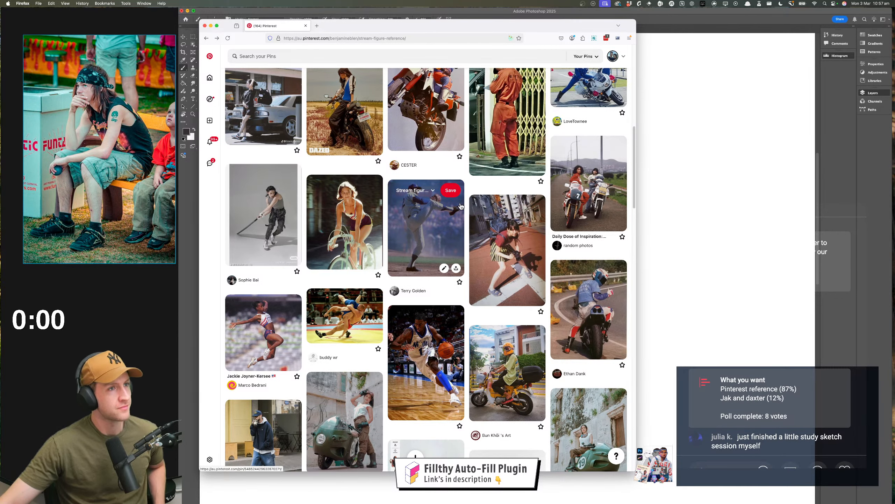
pyautogui.scroll(-2, 461, 206)
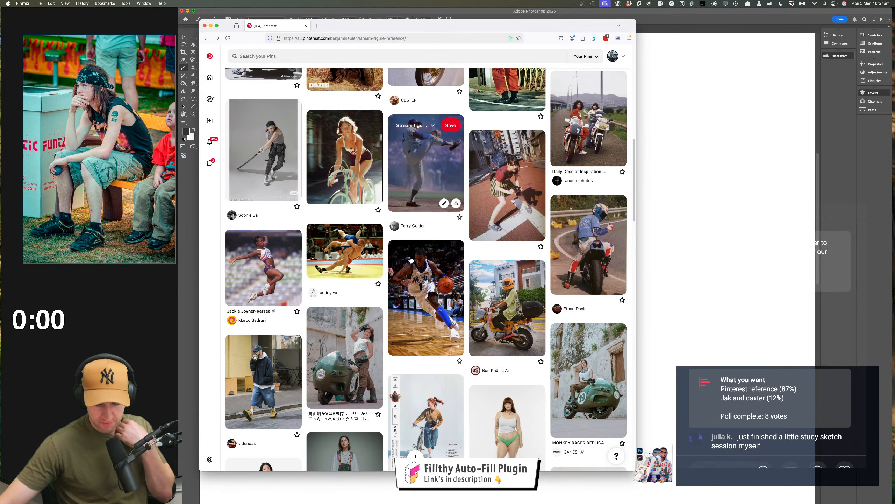
pyautogui.click(415, 283)
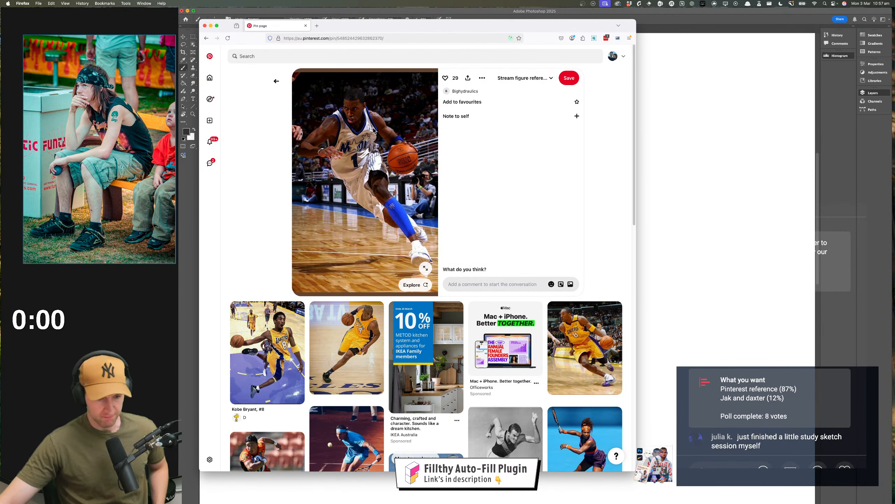
pyautogui.click(77, 358)
pyautogui.press('super+v')
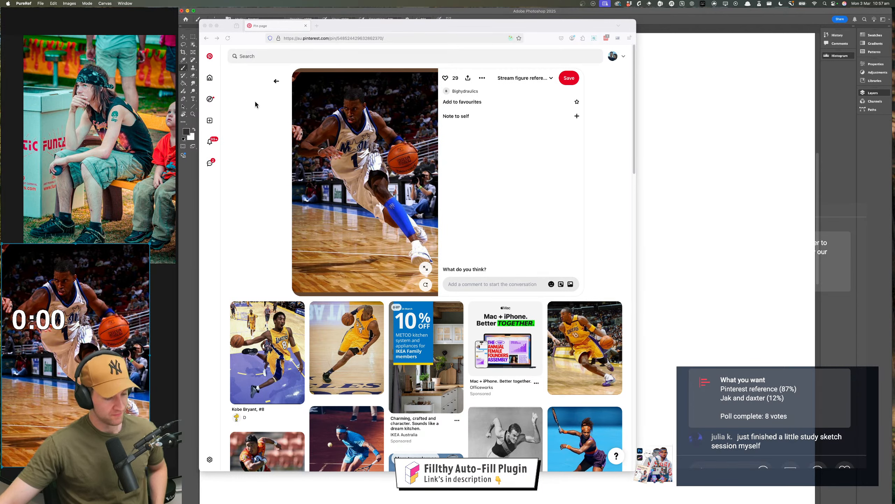
# Look through more pins on the board, and arrange the basketball reference fully below the seated figure in PureRef
pyautogui.click(276, 81)
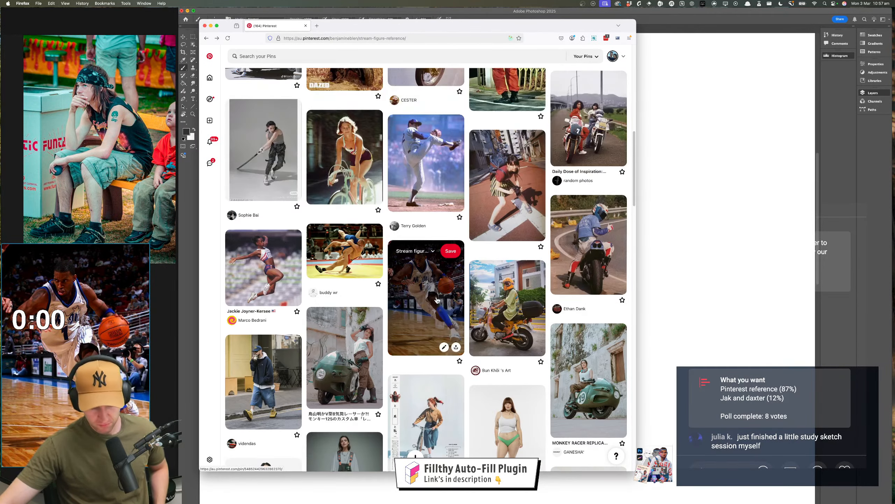
pyautogui.scroll(-10, 439, 300)
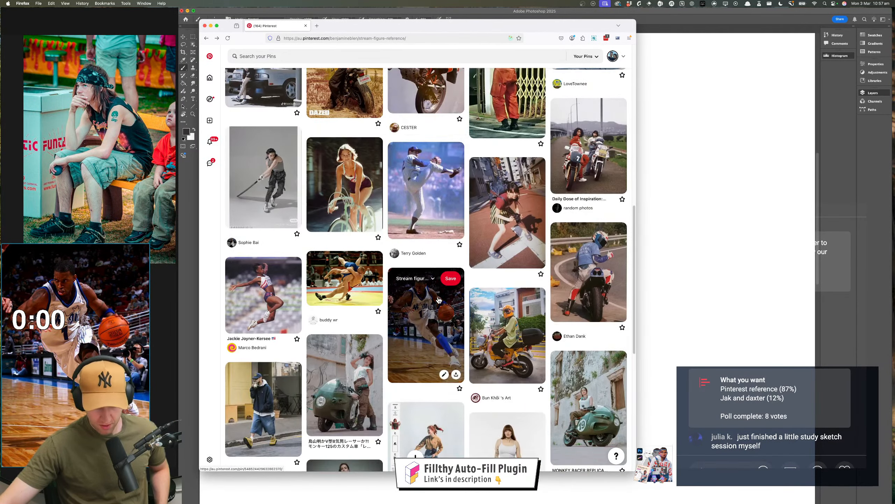
pyautogui.scroll(-10, 439, 300)
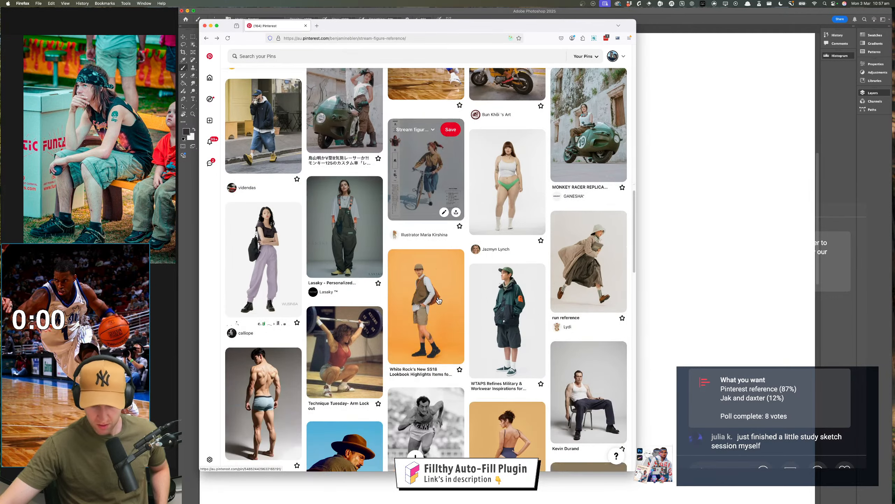
pyautogui.scroll(-5, 439, 300)
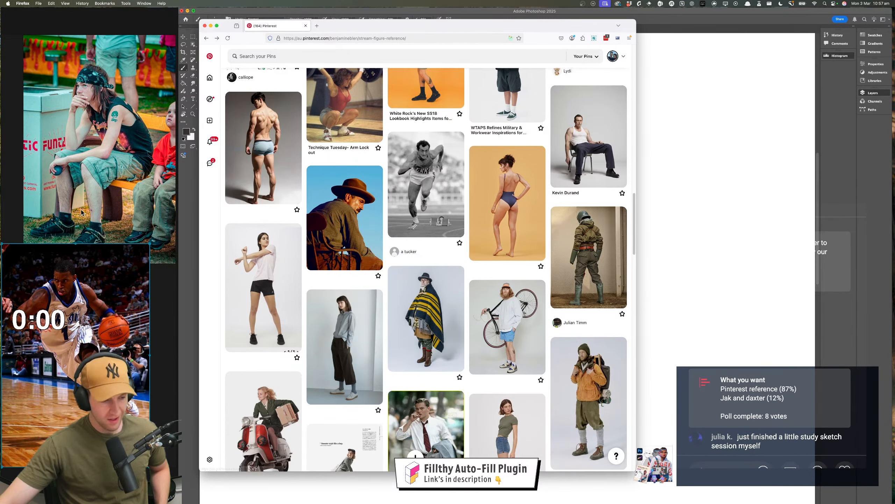
pyautogui.click(81, 212)
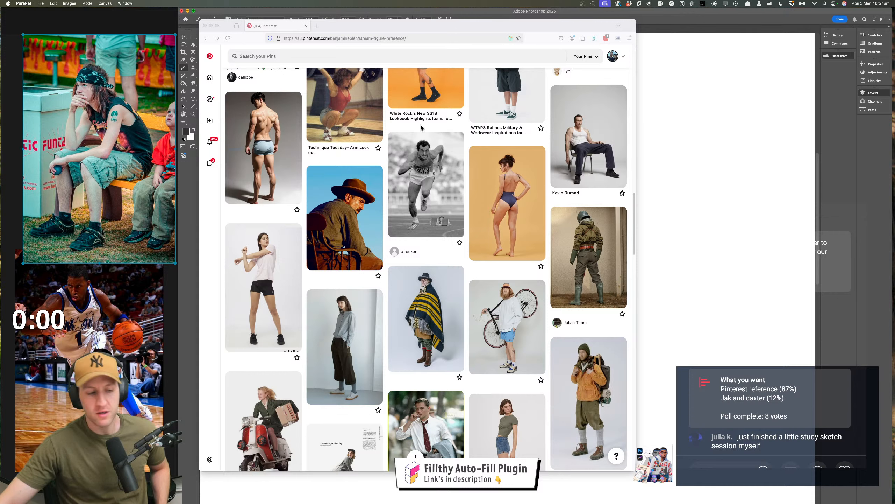
# Switch to the bearded-man portrait document in Photoshop and bring the blank canvas beside the studies into view
pyautogui.click(313, 61)
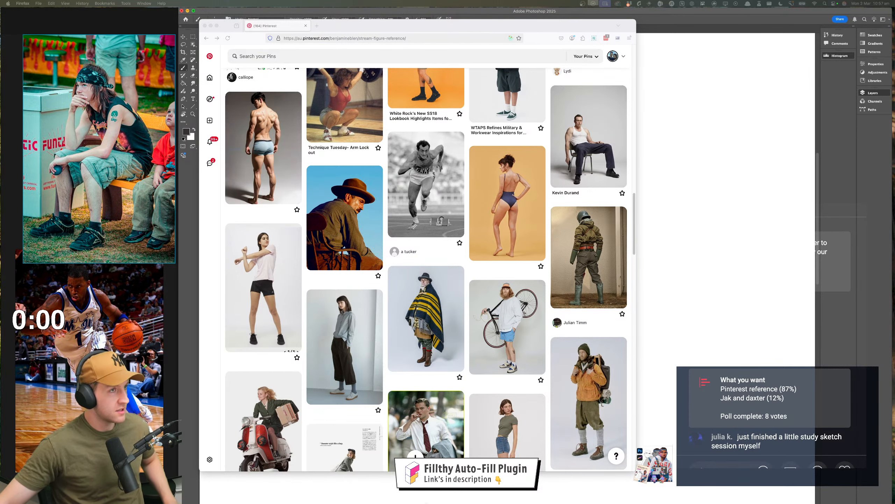
pyautogui.press('super+Tab')
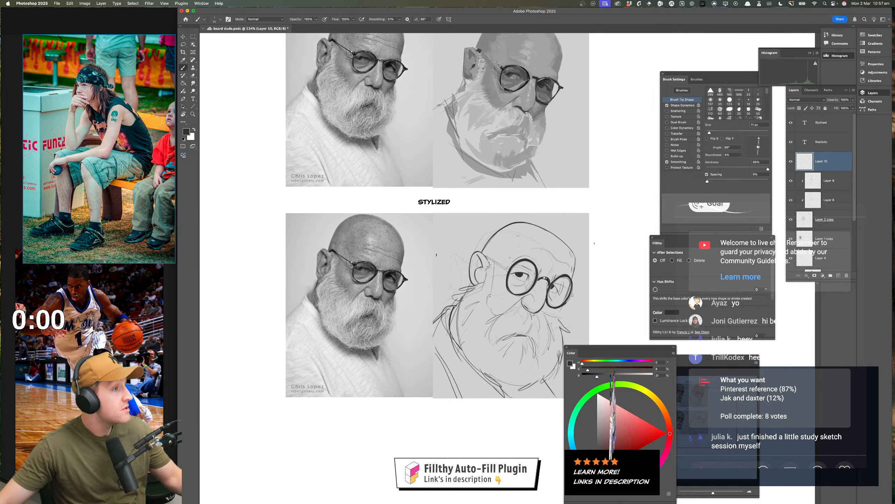
pyautogui.moveTo(532, 213)
pyautogui.mouseDown()
pyautogui.moveTo(432, 202)
pyautogui.moveTo(375, 219)
pyautogui.moveTo(390, 187)
pyautogui.mouseUp()
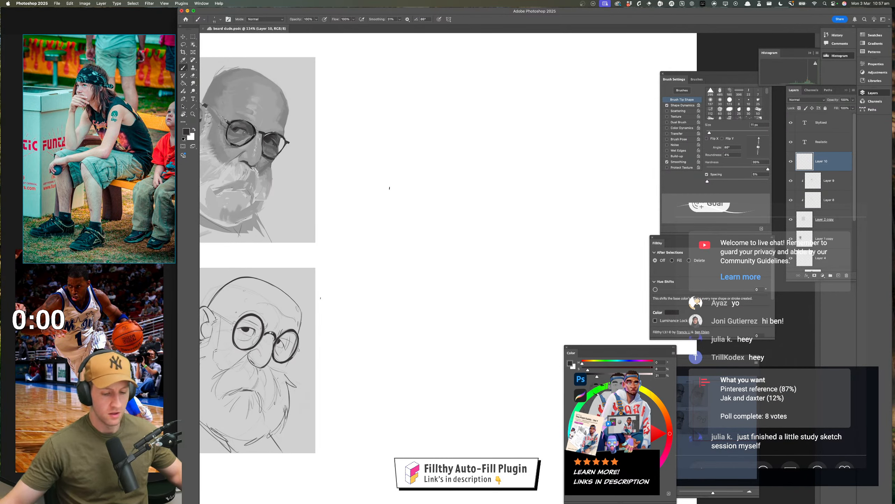
pyautogui.click(389, 275)
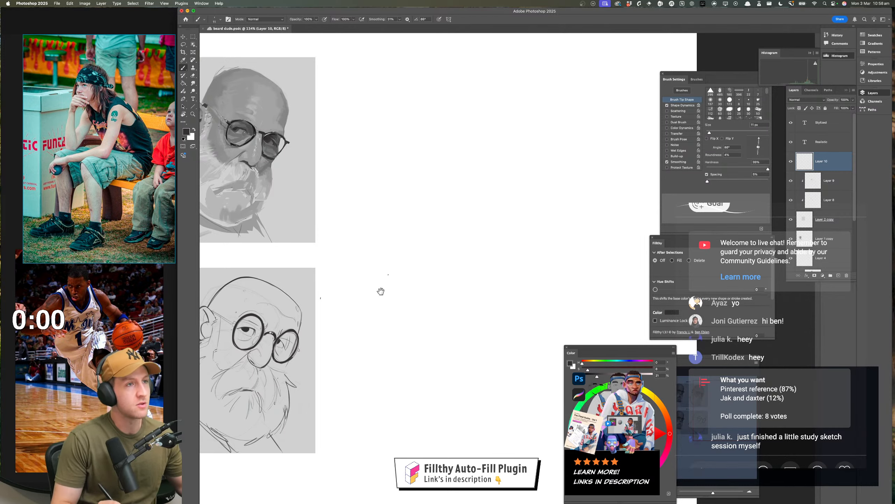
pyautogui.moveTo(379, 292)
pyautogui.mouseDown()
pyautogui.moveTo(589, 211)
pyautogui.moveTo(678, 295)
pyautogui.moveTo(600, 327)
pyautogui.moveTo(599, 161)
pyautogui.moveTo(589, 227)
pyautogui.moveTo(546, 303)
pyautogui.mouseUp()
pyautogui.moveTo(477, 233)
pyautogui.mouseDown()
pyautogui.moveTo(514, 253)
pyautogui.moveTo(498, 337)
pyautogui.mouseUp()
pyautogui.press('super+z')
pyautogui.press('super+z')
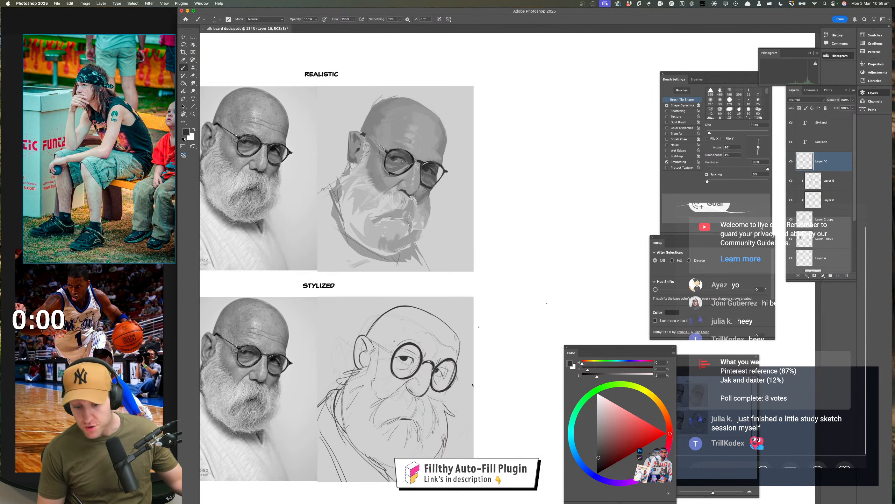
# Add a new layer directly above Layer 10 for drawing in the blank area beside the portrait studies
pyautogui.moveTo(509, 393); pyautogui.dragTo(485, 402)
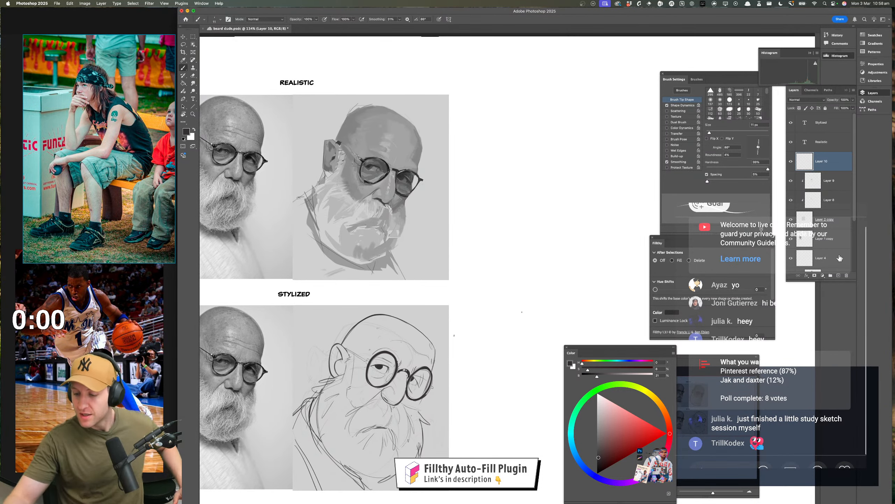
pyautogui.click(839, 276)
pyautogui.moveTo(533, 320)
pyautogui.mouseDown()
pyautogui.moveTo(435, 344)
pyautogui.moveTo(415, 278)
pyautogui.moveTo(389, 292)
pyautogui.moveTo(375, 269)
pyautogui.mouseUp()
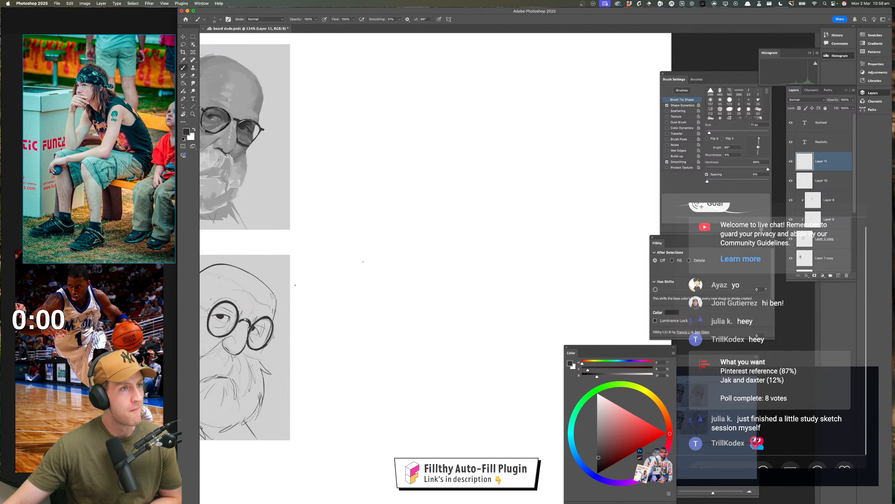
# Switch to the live chat and read the newest viewer message, leaving its options menu unused
pyautogui.press('super+Tab')
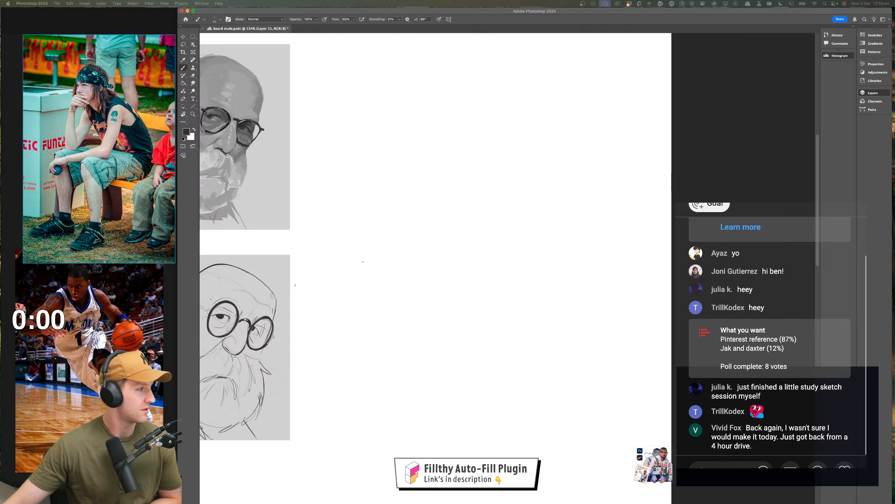
pyautogui.click(767, 439)
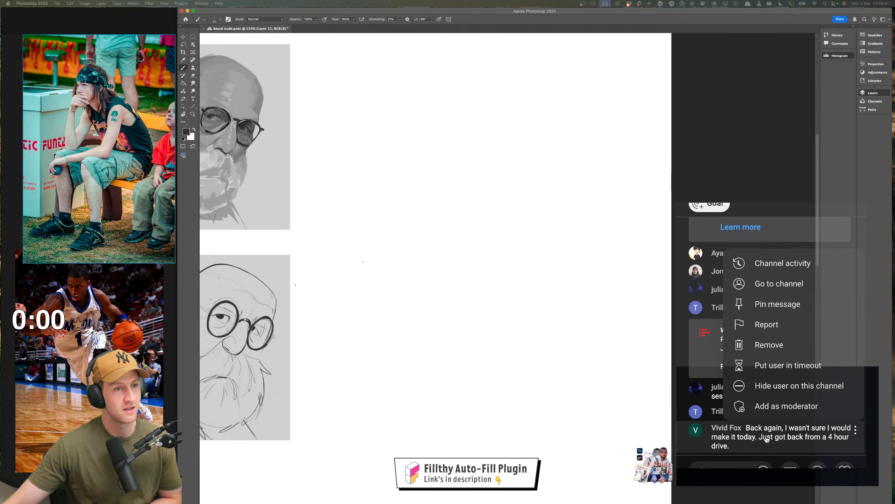
pyautogui.click(767, 439)
pyautogui.click(792, 451)
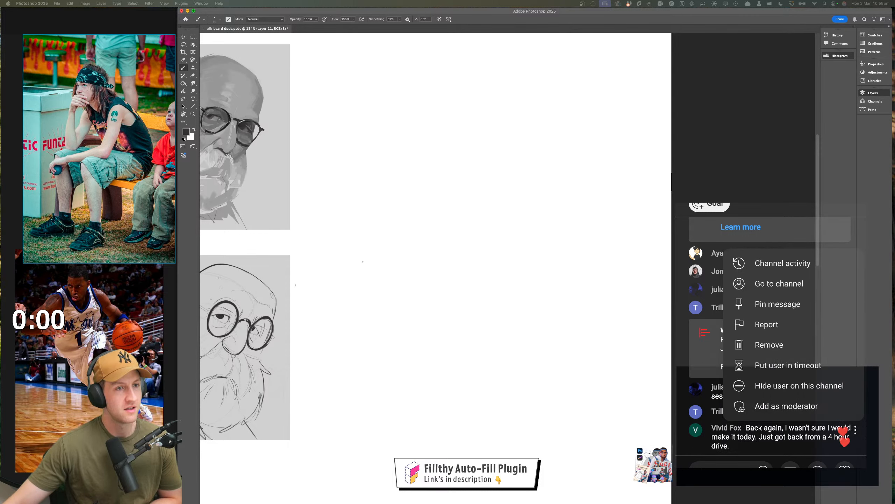
pyautogui.click(677, 467)
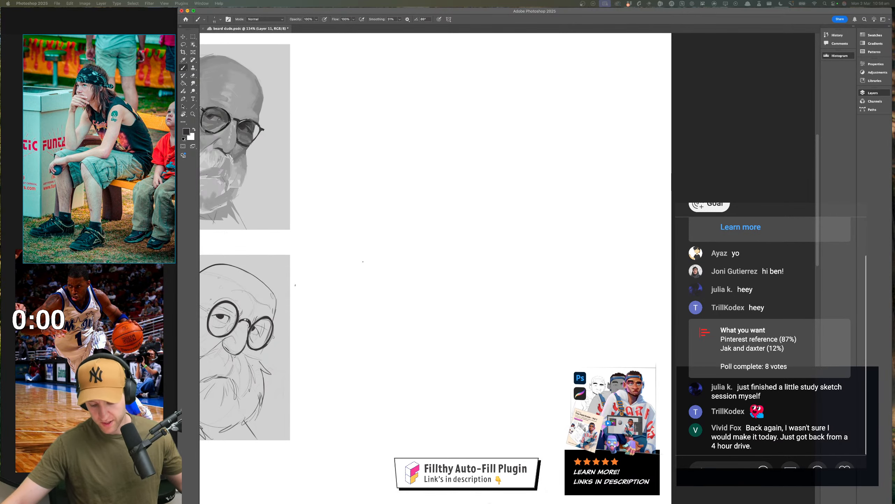
# Force quit the running application that is not responding
pyautogui.moveTo(491, 501)
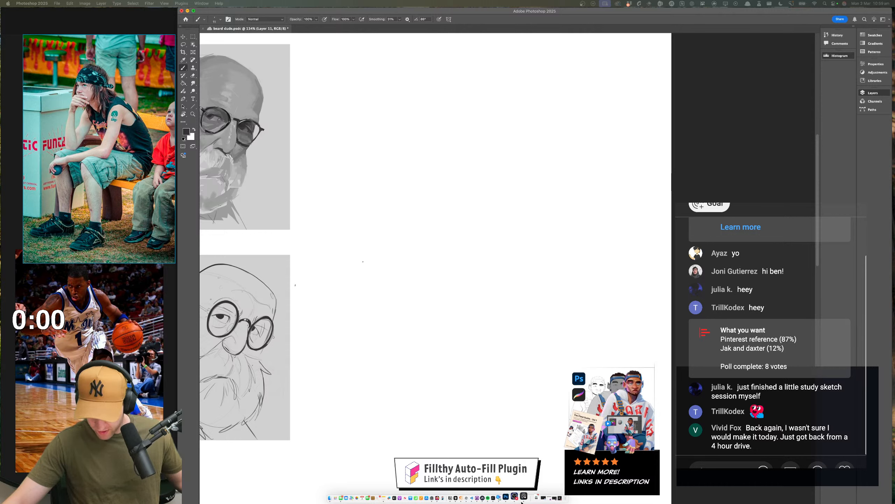
pyautogui.rightClick(523, 500)
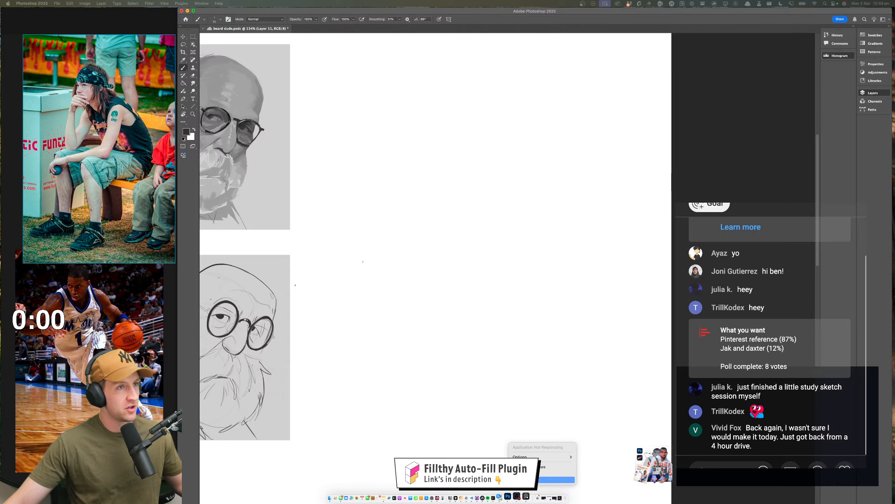
pyautogui.click(527, 479)
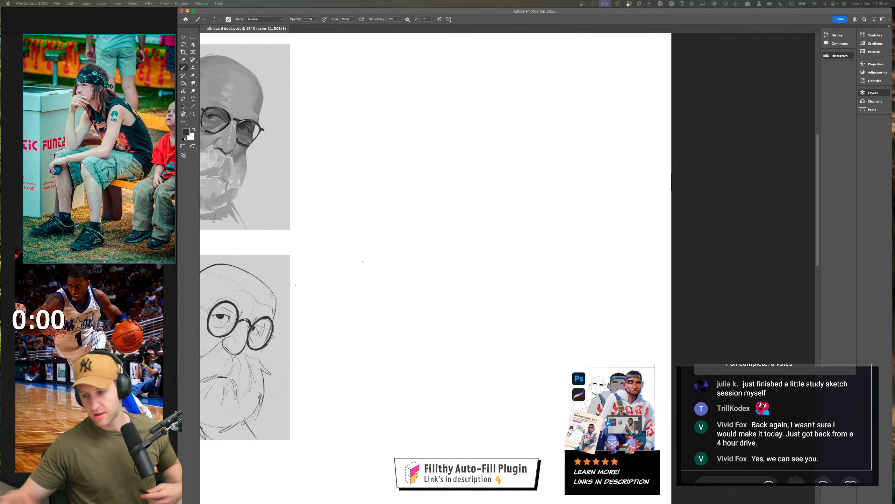
# Return to Photoshop and try a long vertical brush stroke on the blank canvas beside the portraits
pyautogui.click(403, 238)
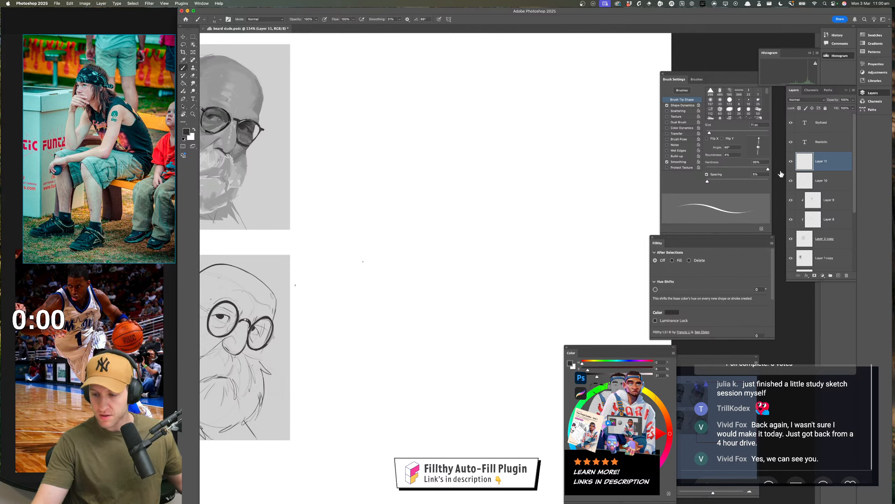
pyautogui.moveTo(370, 151); pyautogui.dragTo(366, 430)
pyautogui.press('super+z')
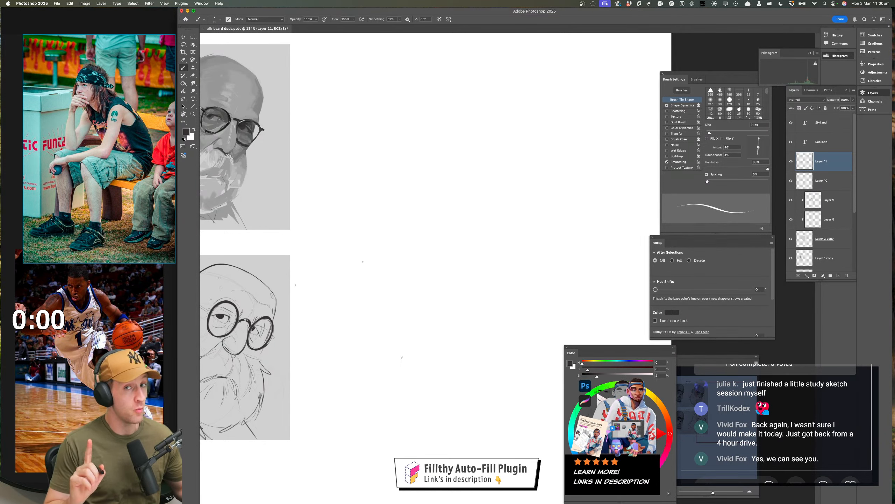
pyautogui.moveTo(390, 252); pyautogui.dragTo(388, 278)
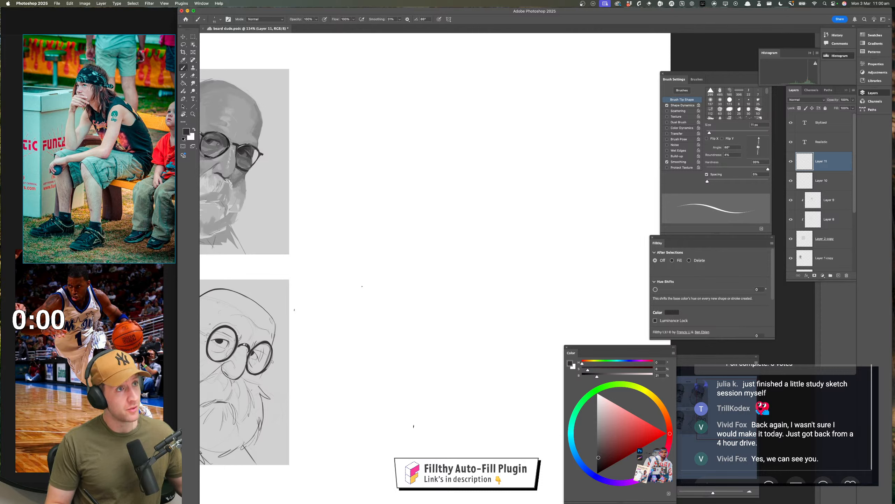
pyautogui.moveTo(440, 344); pyautogui.dragTo(461, 324)
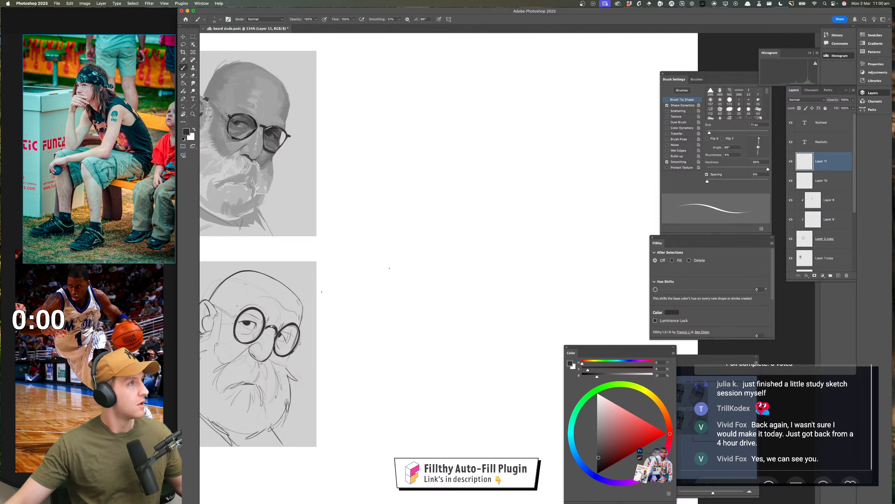
pyautogui.press('super+Tab')
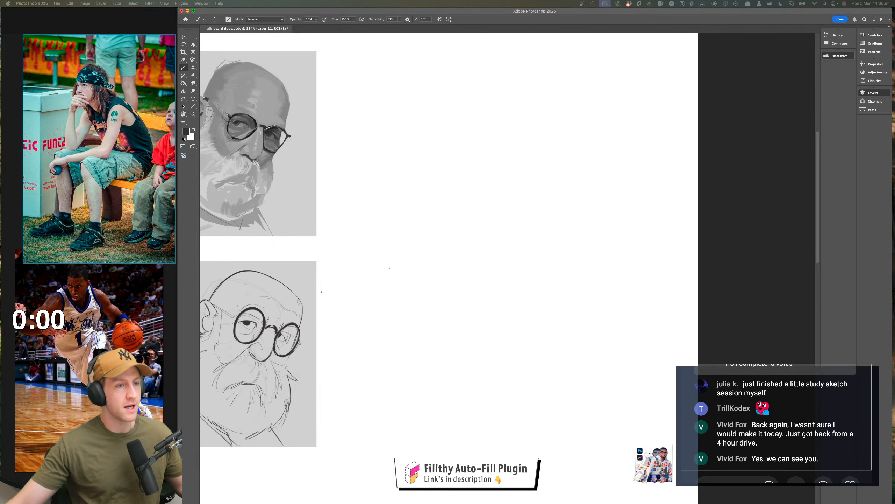
pyautogui.press('super+Tab')
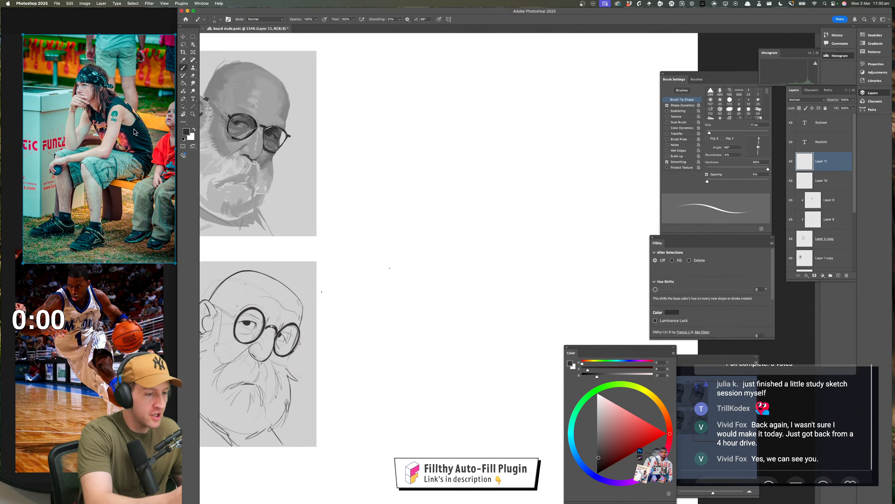
# Switch to Firefox and copy the web address of the "Stream figure reference" Pinterest board
pyautogui.scroll(3, 408, 202)
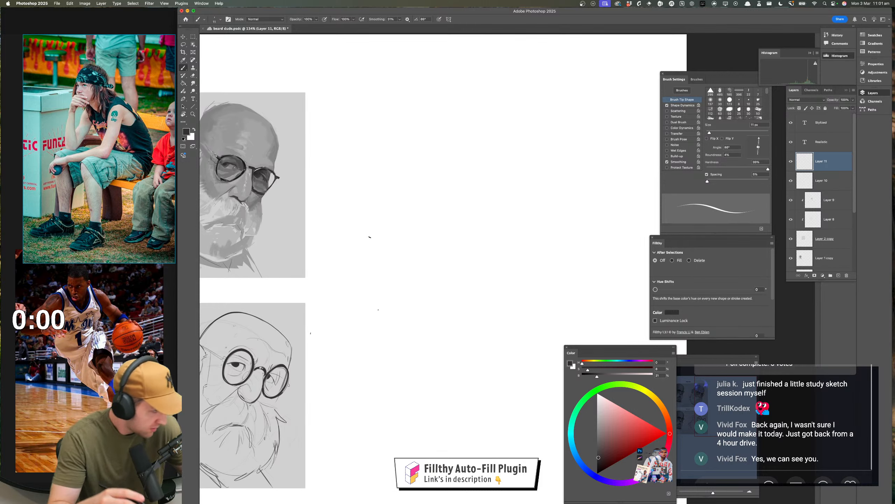
pyautogui.scroll(1, 378, 247)
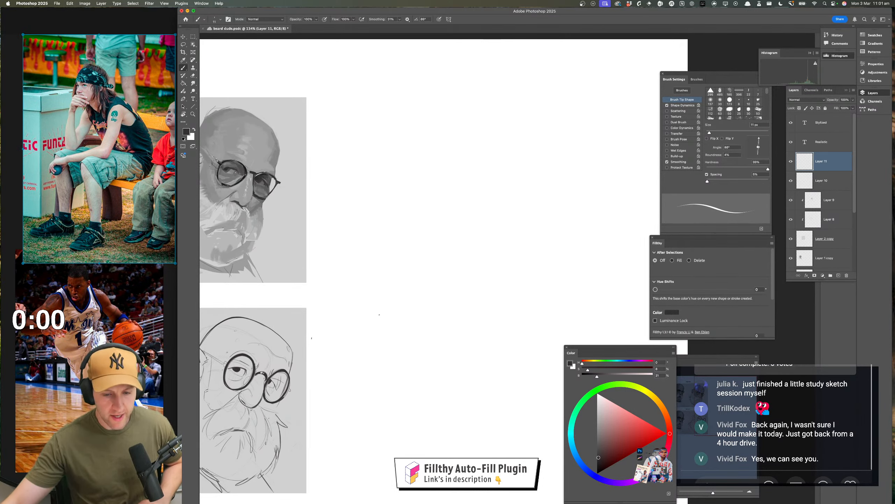
pyautogui.hotkey('ctrl', 'Up')
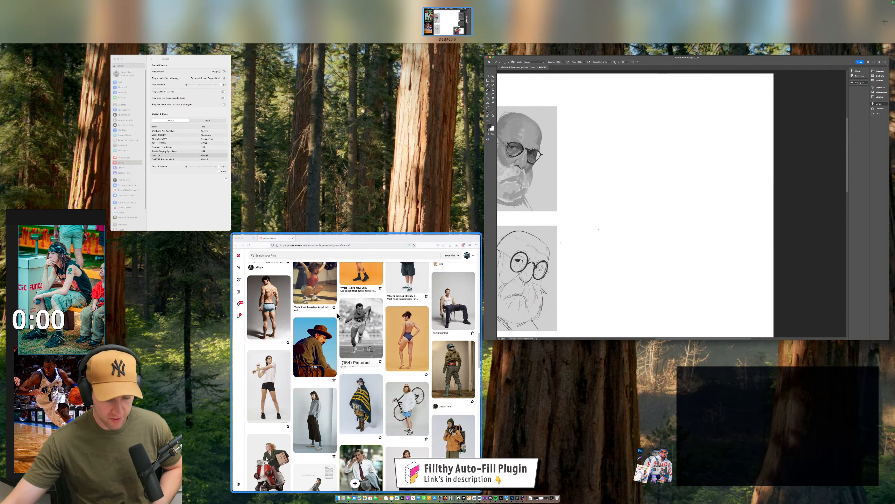
pyautogui.click(384, 271)
pyautogui.scroll(15, 384, 247)
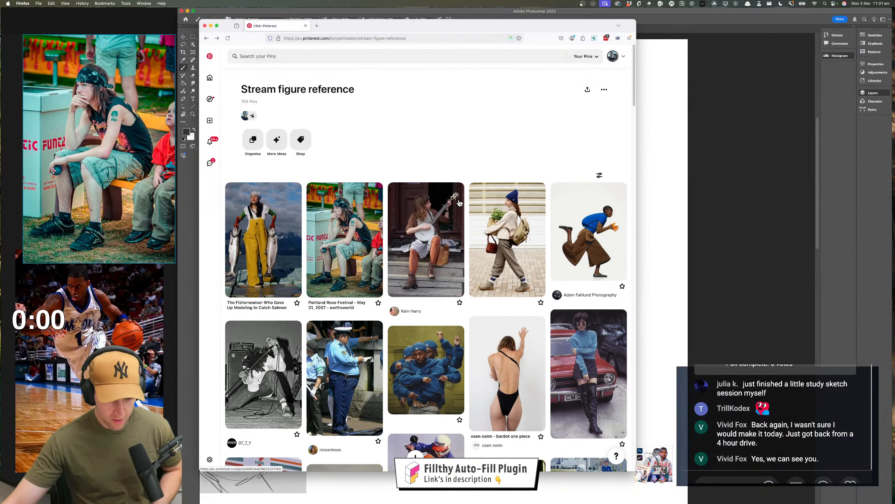
pyautogui.click(344, 38)
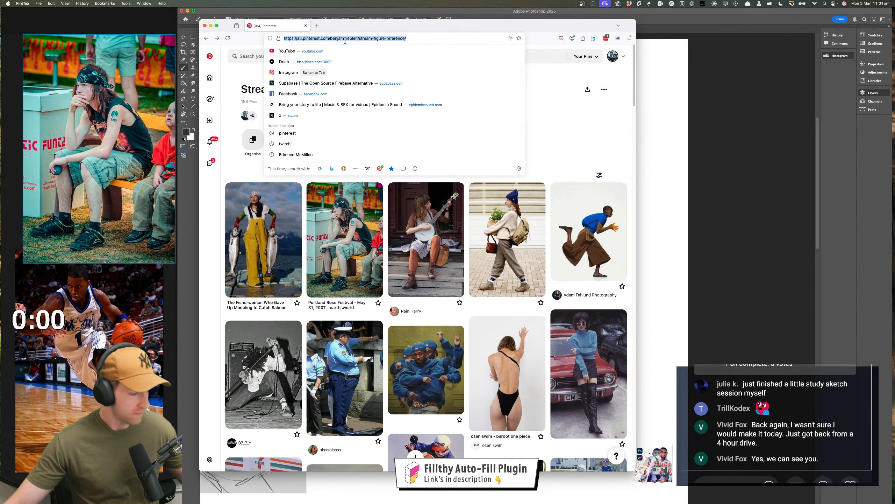
pyautogui.press('super+c')
# Post the copied Pinterest board link in the live chat and switch back to Photoshop
pyautogui.click(772, 480)
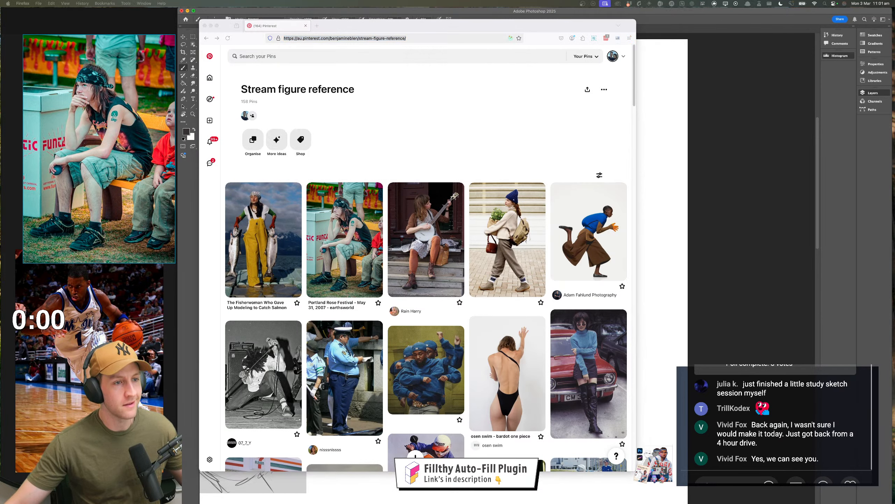
pyautogui.press('super+v')
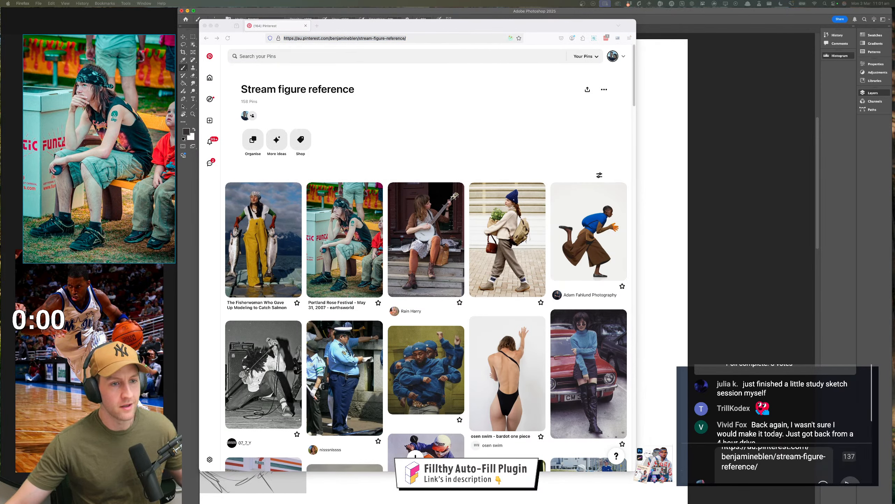
pyautogui.press('Return')
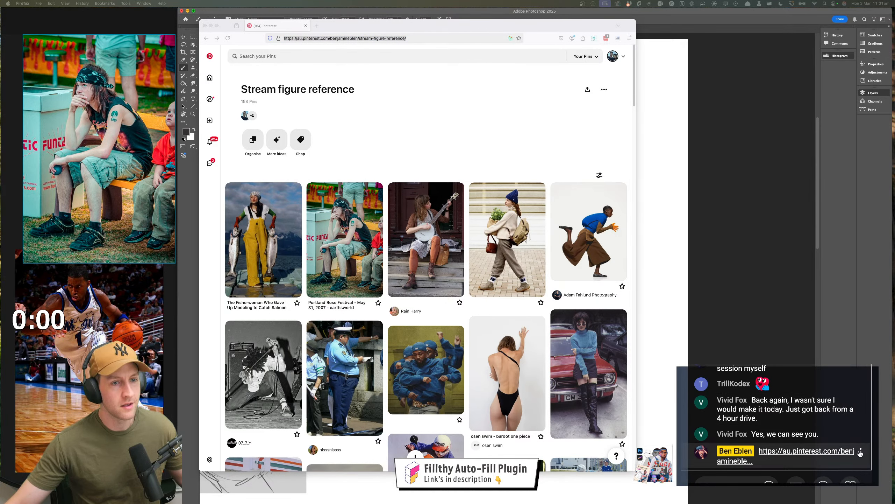
pyautogui.click(862, 451)
pyautogui.click(823, 409)
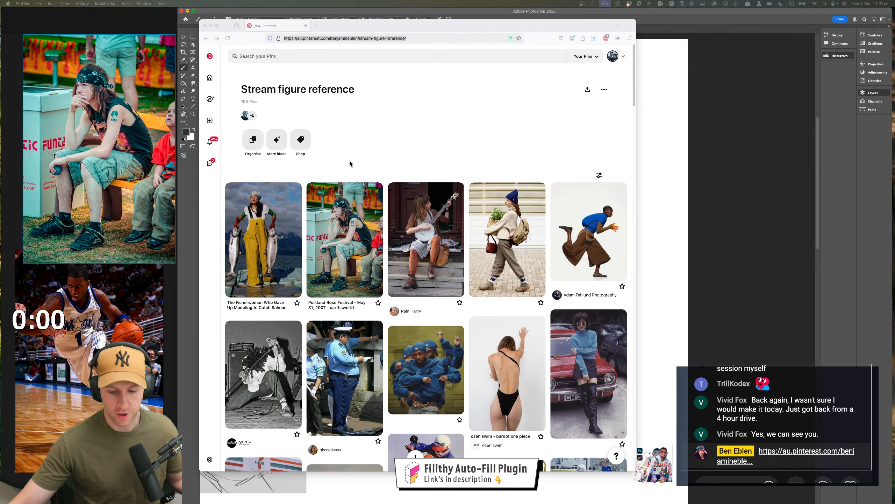
pyautogui.click(648, 149)
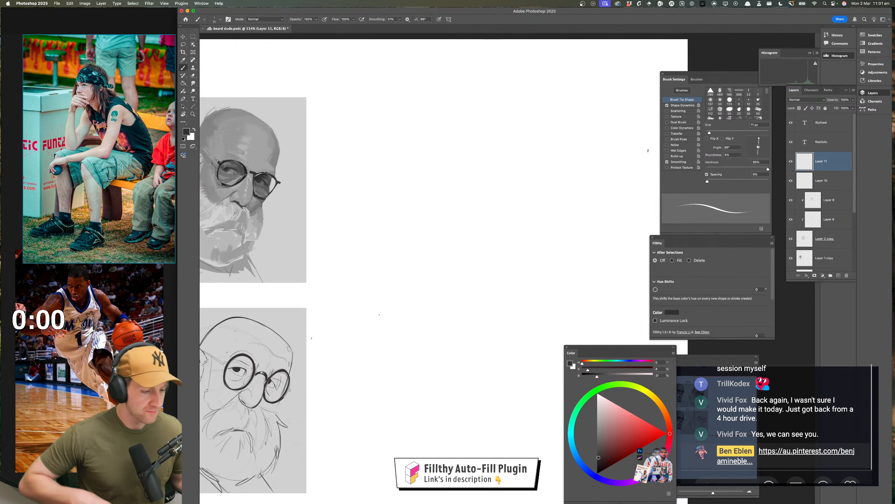
pyautogui.moveTo(381, 117); pyautogui.dragTo(377, 136)
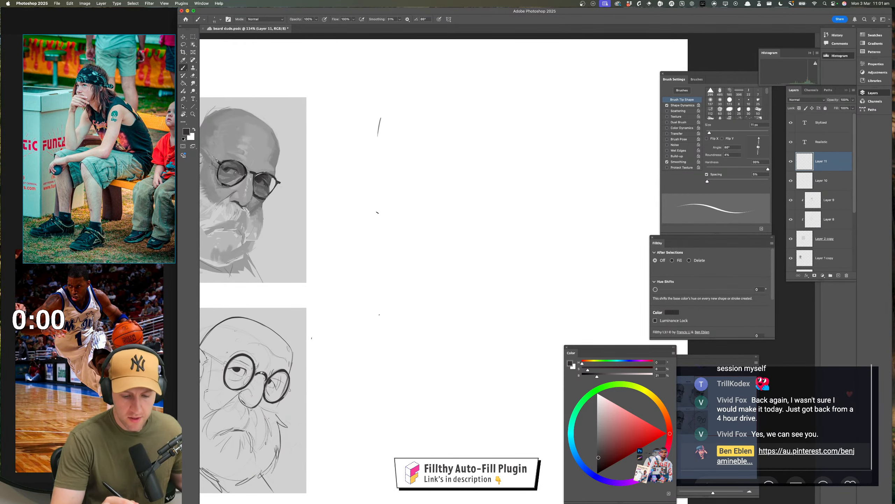
pyautogui.hotkey('ctrl', 'z')
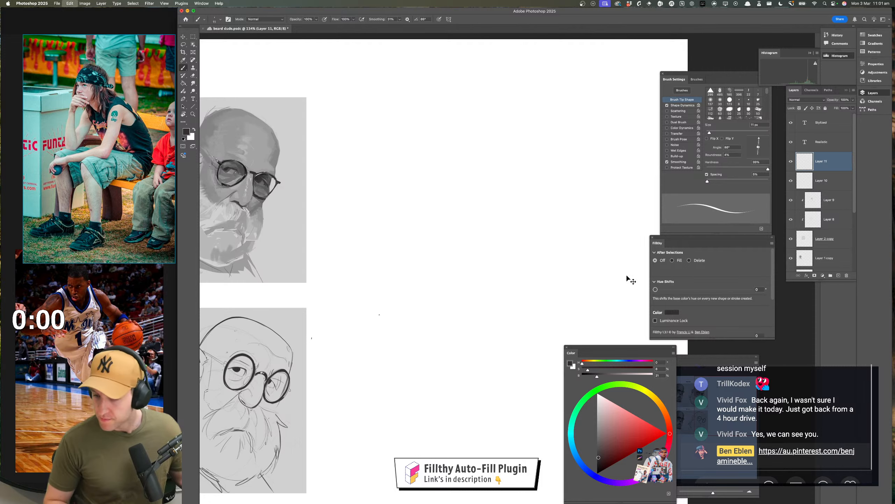
pyautogui.click(791, 161)
pyautogui.click(792, 163)
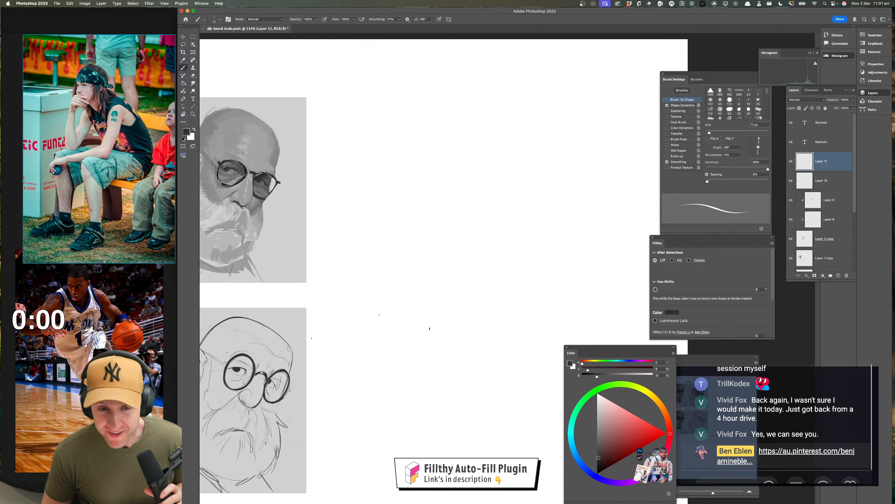
pyautogui.moveTo(374, 117); pyautogui.dragTo(371, 182)
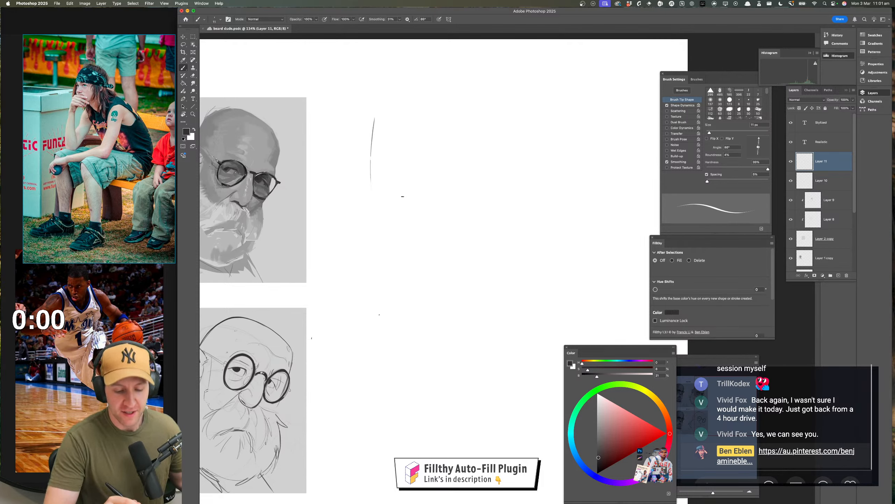
pyautogui.press('super+z')
# Block in the seated figure's face with a brow line, angled sides and the hand shape under the chin
pyautogui.moveTo(386, 115); pyautogui.dragTo(378, 154)
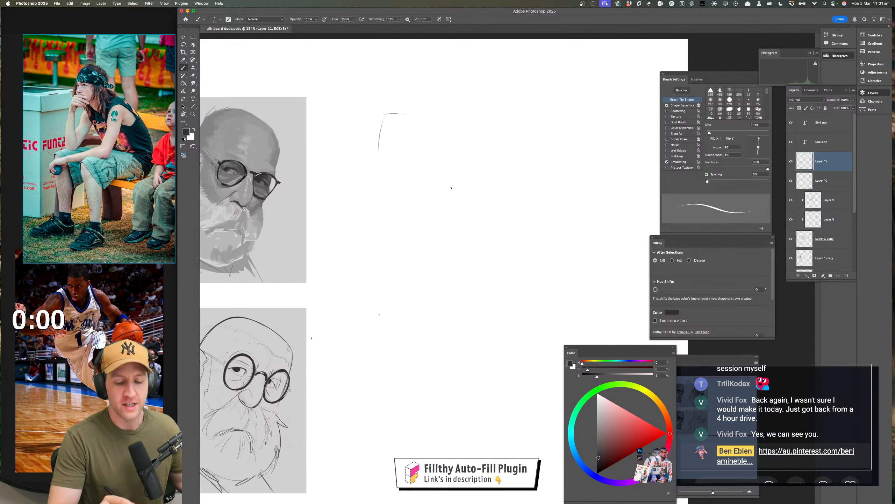
pyautogui.moveTo(381, 113); pyautogui.dragTo(442, 148)
pyautogui.press('super+z')
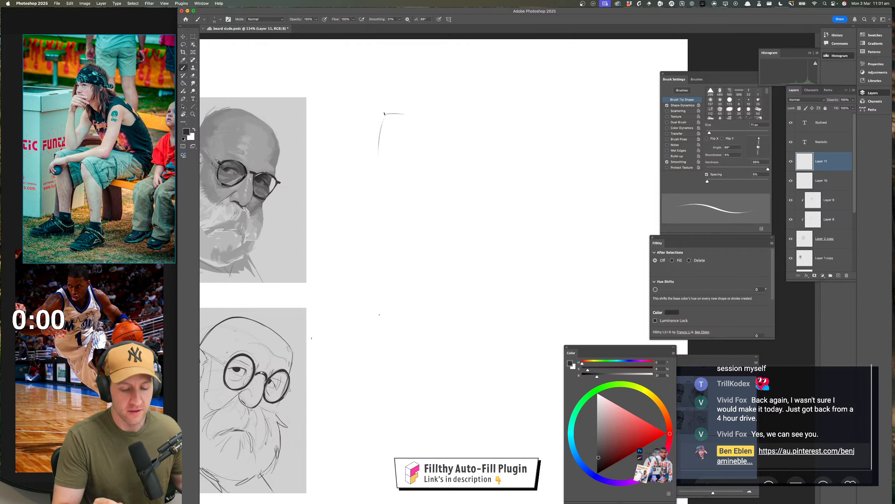
pyautogui.moveTo(382, 113)
pyautogui.mouseDown()
pyautogui.moveTo(430, 119)
pyautogui.moveTo(434, 138)
pyautogui.mouseUp()
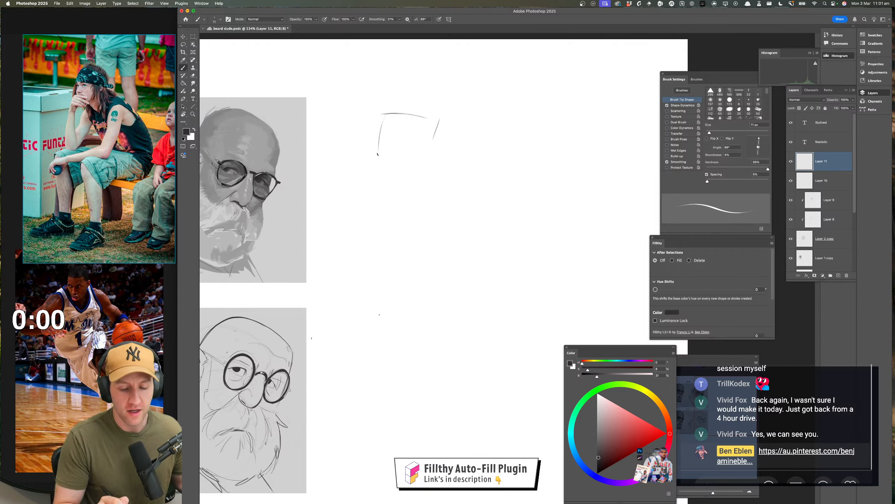
pyautogui.moveTo(372, 152); pyautogui.dragTo(415, 164)
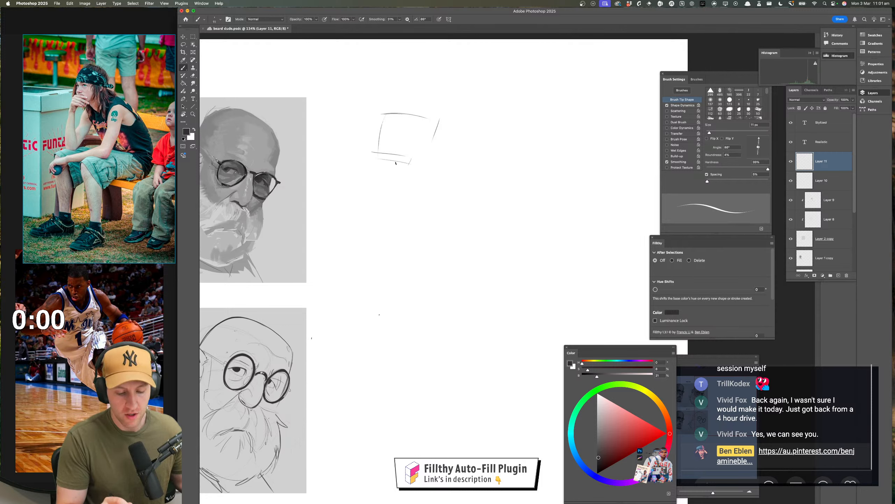
pyautogui.moveTo(414, 179); pyautogui.dragTo(400, 191)
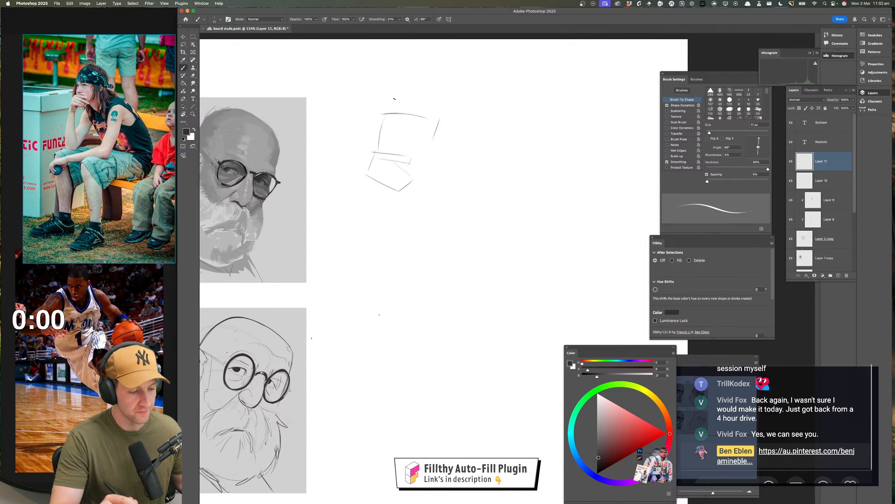
# Sketch the rounded headwear above the brow and a long curved line for the hunched shoulder and back
pyautogui.moveTo(397, 91); pyautogui.dragTo(443, 114)
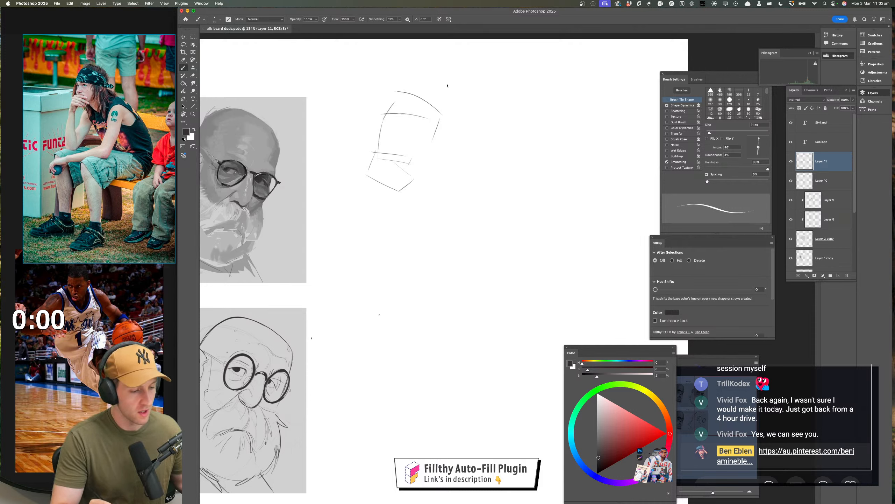
pyautogui.moveTo(410, 88)
pyautogui.mouseDown()
pyautogui.moveTo(452, 97)
pyautogui.moveTo(442, 142)
pyautogui.moveTo(513, 218)
pyautogui.mouseUp()
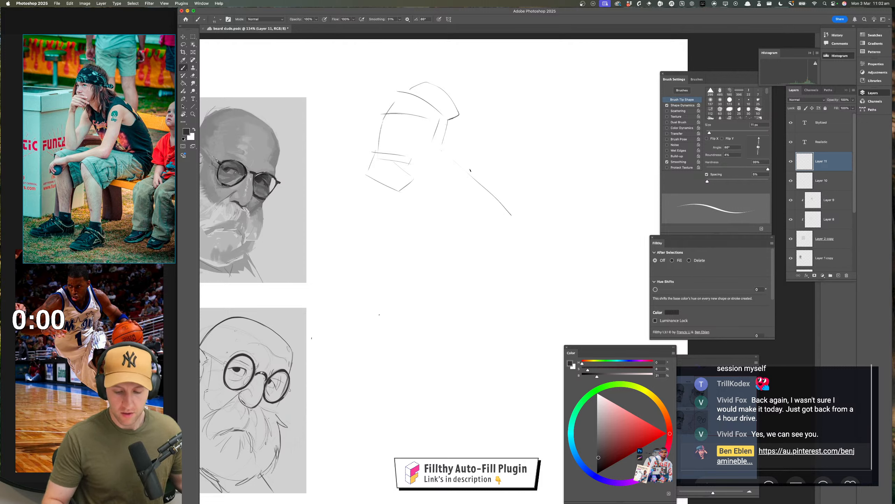
pyautogui.moveTo(470, 170)
pyautogui.mouseDown()
pyautogui.moveTo(512, 275)
pyautogui.moveTo(483, 345)
pyautogui.moveTo(444, 317)
pyautogui.mouseUp()
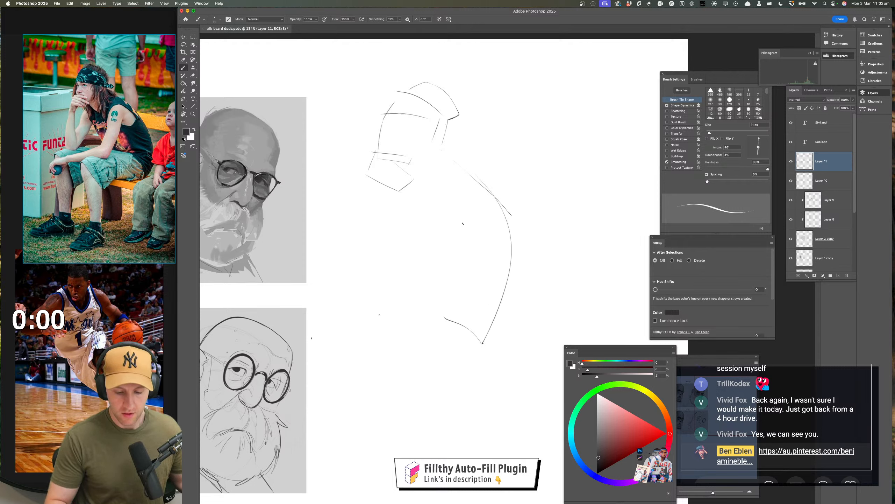
# Sketch two long slanted arm lines below the shoulder and rough in both thighs with rounded knees
pyautogui.moveTo(467, 220); pyautogui.dragTo(415, 319)
pyautogui.moveTo(447, 200)
pyautogui.mouseDown()
pyautogui.moveTo(384, 325)
pyautogui.moveTo(416, 335)
pyautogui.moveTo(290, 344)
pyautogui.moveTo(429, 332)
pyautogui.mouseUp()
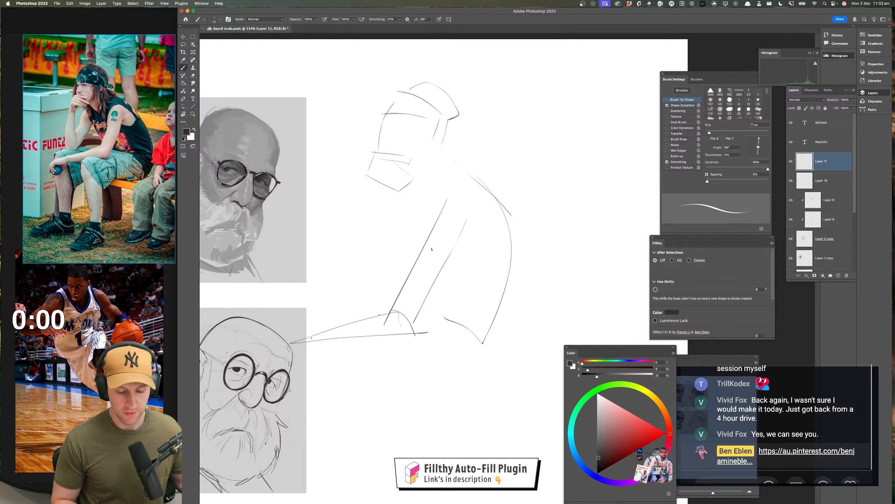
pyautogui.press('super+z')
pyautogui.moveTo(388, 306)
pyautogui.mouseDown()
pyautogui.moveTo(316, 314)
pyautogui.moveTo(345, 320)
pyautogui.moveTo(332, 322)
pyautogui.moveTo(343, 331)
pyautogui.mouseUp()
pyautogui.moveTo(465, 355)
pyautogui.mouseDown()
pyautogui.moveTo(447, 344)
pyautogui.moveTo(380, 371)
pyautogui.moveTo(416, 372)
pyautogui.mouseUp()
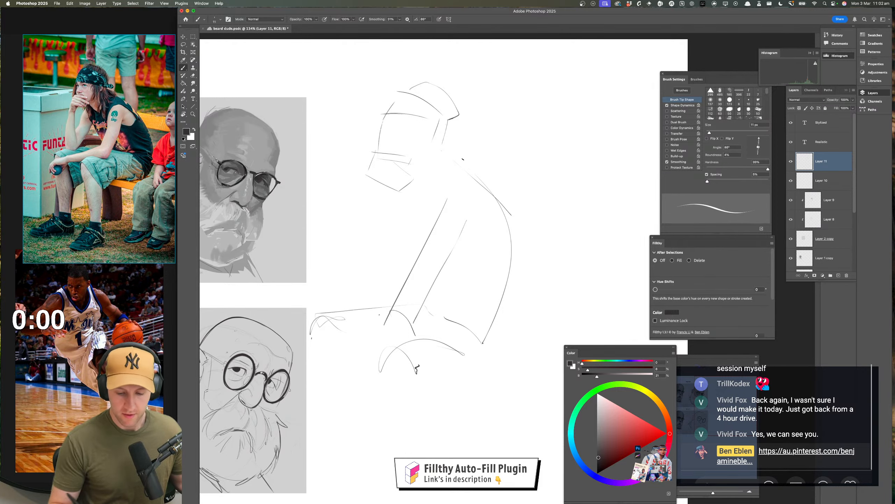
# Add a second, outer curve along the figure's back and short crossing lines at the seat
pyautogui.moveTo(512, 226)
pyautogui.mouseDown()
pyautogui.moveTo(500, 348)
pyautogui.moveTo(502, 318)
pyautogui.moveTo(518, 315)
pyautogui.mouseUp()
pyautogui.moveTo(506, 181)
pyautogui.mouseDown()
pyautogui.moveTo(525, 296)
pyautogui.moveTo(510, 327)
pyautogui.moveTo(485, 342)
pyautogui.mouseUp()
pyautogui.moveTo(477, 328); pyautogui.dragTo(502, 340)
pyautogui.moveTo(535, 296); pyautogui.dragTo(529, 314)
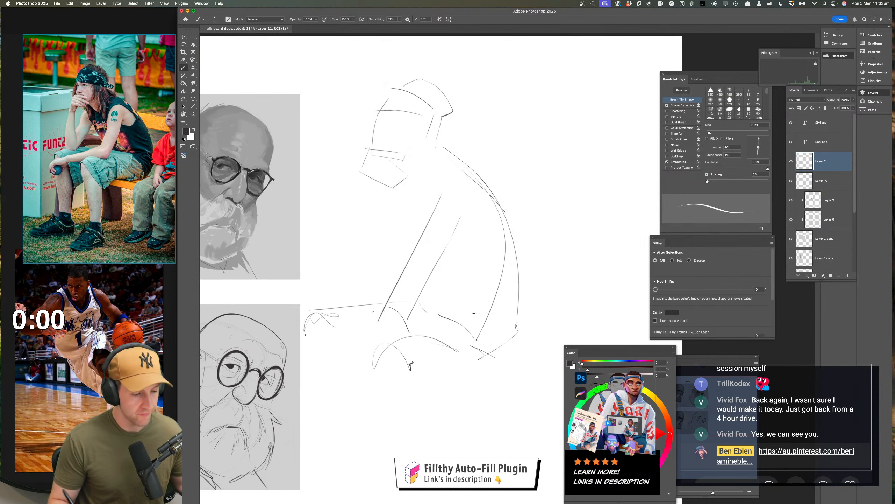
# Draw two simple eyes and a nose on the face, undoing and redrawing strokes to refine their placement
pyautogui.moveTo(398, 115)
pyautogui.mouseDown()
pyautogui.moveTo(399, 126)
pyautogui.moveTo(382, 119)
pyautogui.moveTo(380, 127)
pyautogui.moveTo(402, 128)
pyautogui.mouseUp()
pyautogui.press('super+z')
pyautogui.press('super+z')
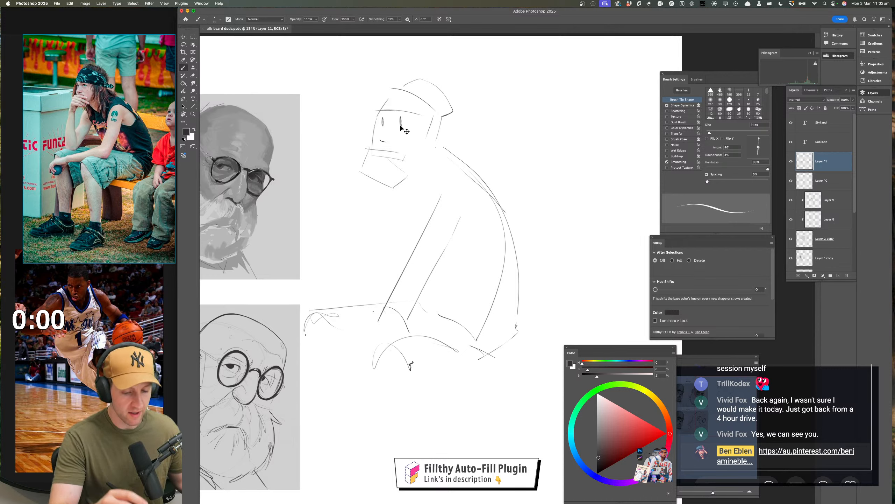
pyautogui.press('super+z')
pyautogui.press('super+z')
pyautogui.press('super+z')
pyautogui.moveTo(399, 123)
pyautogui.mouseDown()
pyautogui.moveTo(400, 130)
pyautogui.moveTo(409, 124)
pyautogui.moveTo(396, 137)
pyautogui.moveTo(387, 127)
pyautogui.moveTo(394, 140)
pyautogui.mouseUp()
pyautogui.press('super+z')
pyautogui.press('super+z')
pyautogui.press('super+z')
pyautogui.press('super+z')
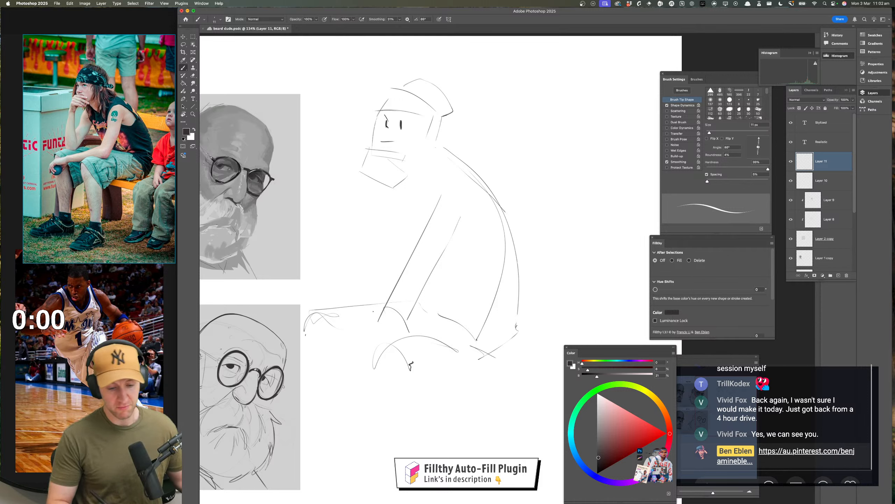
pyautogui.moveTo(390, 124); pyautogui.dragTo(383, 138)
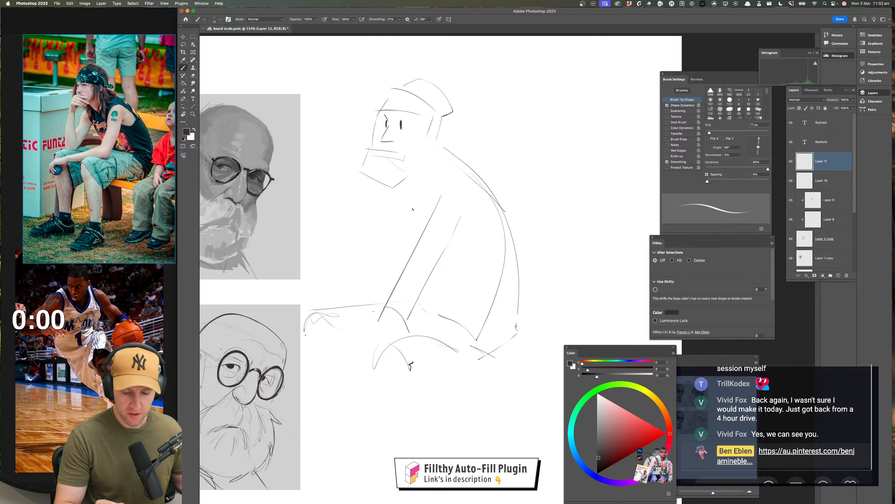
# Sketch the hand near the chin, the ear, the hair falling past the neck and the curve of the shoulder
pyautogui.moveTo(399, 211); pyautogui.dragTo(417, 256)
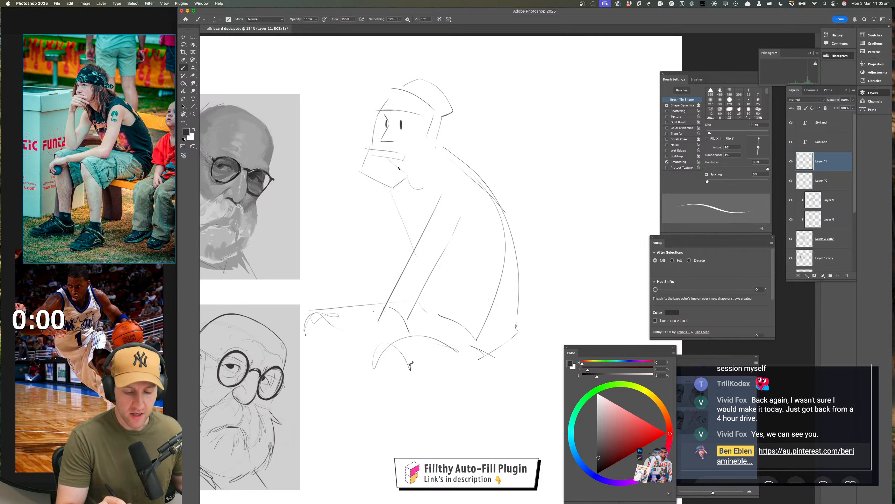
pyautogui.moveTo(392, 167); pyautogui.dragTo(409, 162)
pyautogui.moveTo(433, 118)
pyautogui.mouseDown()
pyautogui.moveTo(426, 146)
pyautogui.moveTo(422, 193)
pyautogui.mouseUp()
pyautogui.moveTo(422, 154)
pyautogui.mouseDown()
pyautogui.moveTo(426, 177)
pyautogui.moveTo(442, 186)
pyautogui.mouseUp()
pyautogui.moveTo(442, 185)
pyautogui.mouseDown()
pyautogui.moveTo(446, 160)
pyautogui.moveTo(469, 163)
pyautogui.mouseUp()
pyautogui.moveTo(438, 128); pyautogui.dragTo(487, 185)
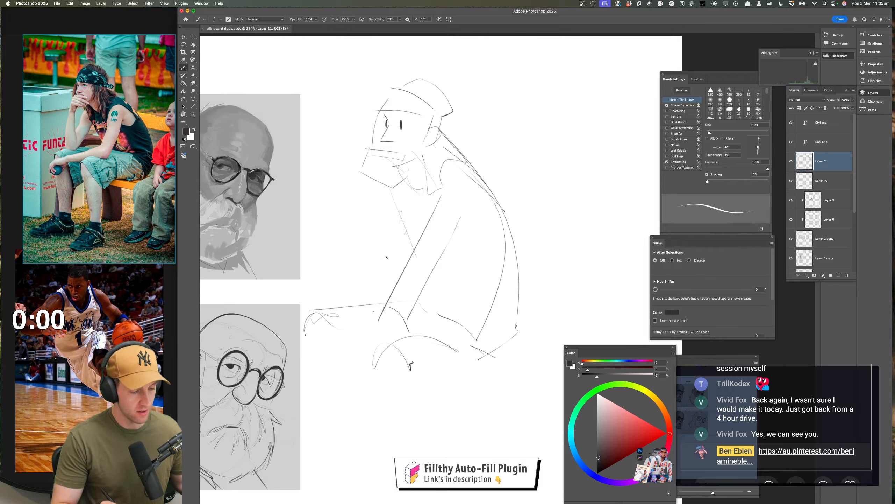
# Draw the far arm with lines running from below the chin down to the hand resting on the knee
pyautogui.moveTo(407, 231); pyautogui.dragTo(348, 304)
pyautogui.moveTo(387, 199); pyautogui.dragTo(345, 299)
pyautogui.moveTo(356, 299)
pyautogui.mouseDown()
pyautogui.moveTo(329, 306)
pyautogui.moveTo(365, 309)
pyautogui.mouseUp()
pyautogui.moveTo(361, 305); pyautogui.dragTo(359, 292)
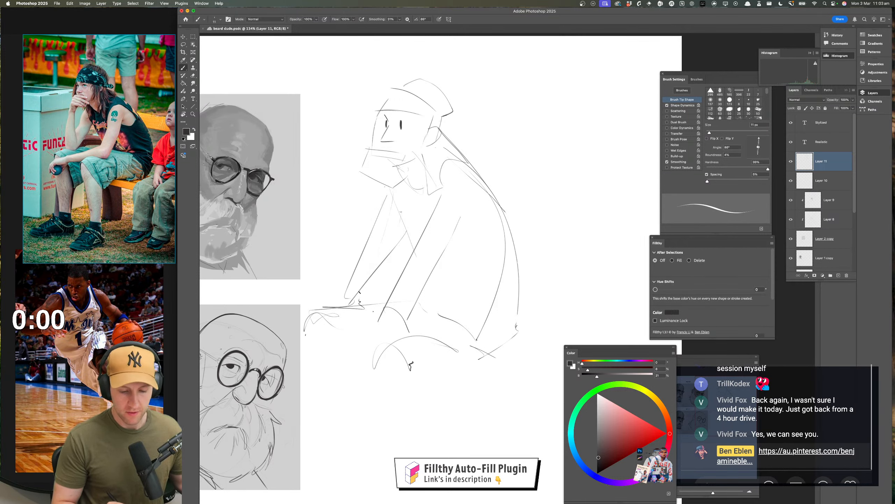
pyautogui.moveTo(366, 169)
pyautogui.mouseDown()
pyautogui.moveTo(359, 242)
pyautogui.moveTo(373, 275)
pyautogui.moveTo(350, 302)
pyautogui.mouseUp()
# Reinforce the near arm lines and add a bold curve at the upper arm with lines crossing the torso
pyautogui.moveTo(500, 313); pyautogui.dragTo(490, 277)
pyautogui.moveTo(430, 213); pyautogui.dragTo(391, 279)
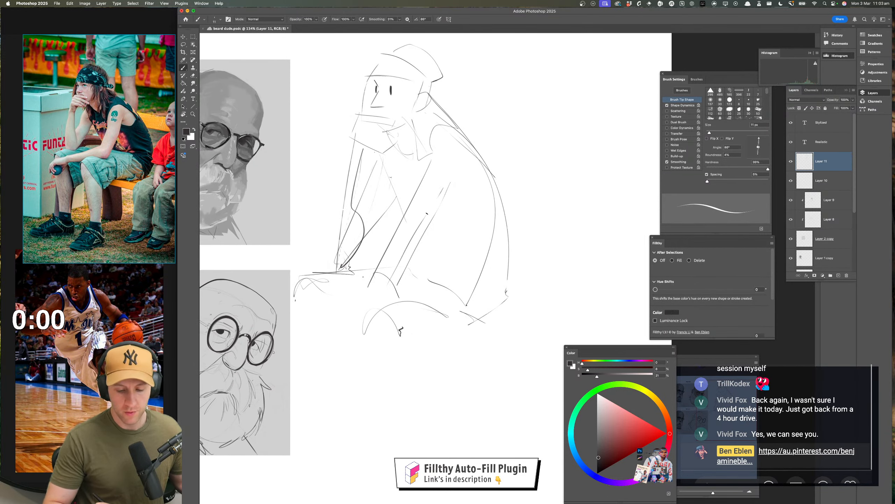
pyautogui.moveTo(440, 192); pyautogui.dragTo(422, 228)
pyautogui.moveTo(434, 230); pyautogui.dragTo(495, 209)
pyautogui.moveTo(484, 159); pyautogui.dragTo(498, 206)
pyautogui.moveTo(444, 208); pyautogui.dragTo(495, 180)
pyautogui.moveTo(449, 239); pyautogui.dragTo(380, 194)
pyautogui.moveTo(380, 193); pyautogui.dragTo(452, 272)
pyautogui.moveTo(382, 377); pyautogui.dragTo(384, 378)
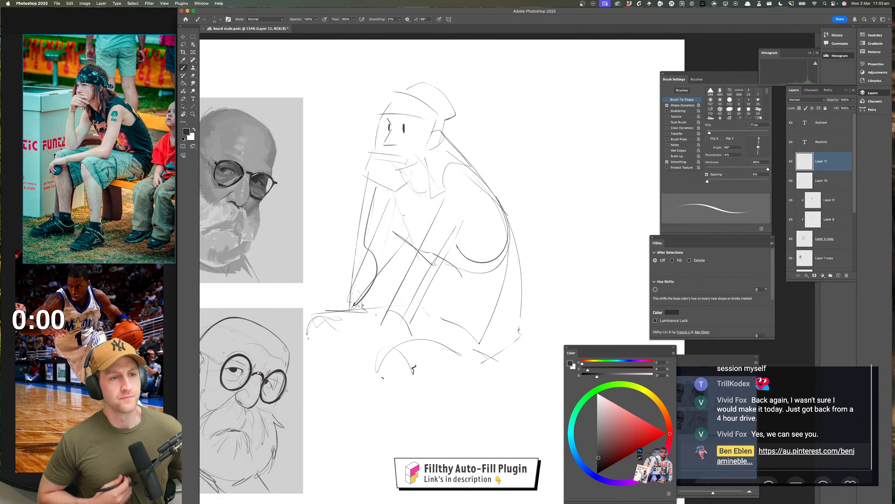
pyautogui.press('super+z')
pyautogui.scroll(1, 430, 247)
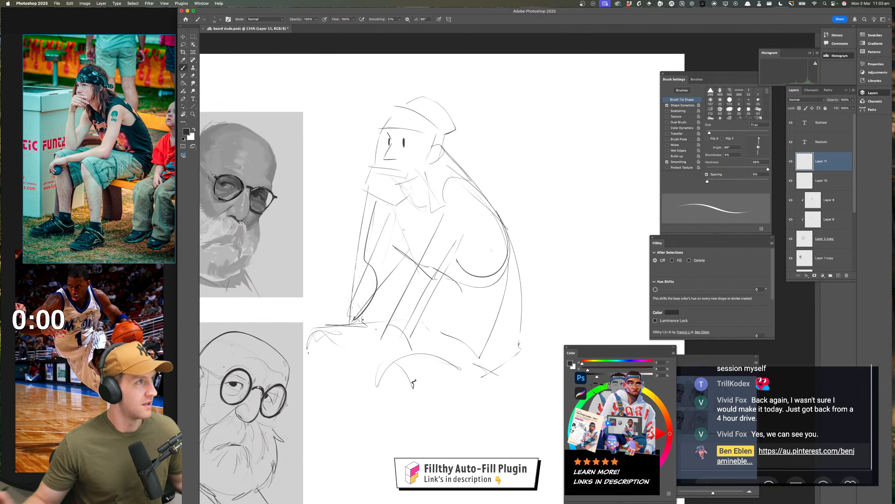
pyautogui.scroll(-3, 437, 265)
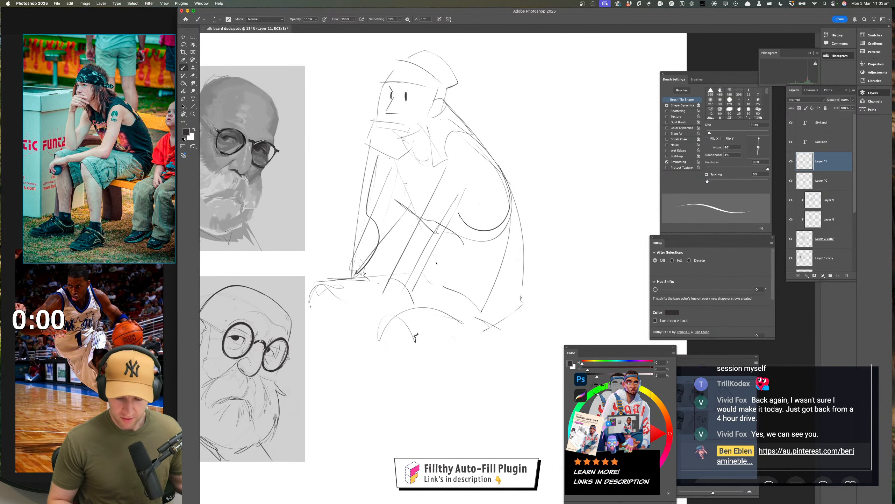
# Sketch the shirt's armhole and neckline, and define the head's patterned bandana with a bold band and a knot at the back
pyautogui.moveTo(463, 190)
pyautogui.mouseDown()
pyautogui.moveTo(454, 208)
pyautogui.moveTo(480, 207)
pyautogui.moveTo(478, 181)
pyautogui.mouseUp()
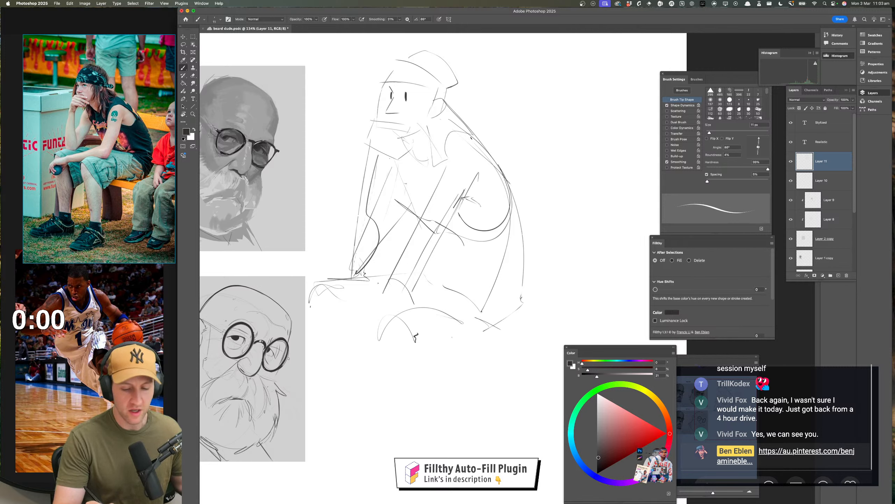
pyautogui.moveTo(472, 137)
pyautogui.mouseDown()
pyautogui.moveTo(447, 137)
pyautogui.moveTo(437, 185)
pyautogui.mouseUp()
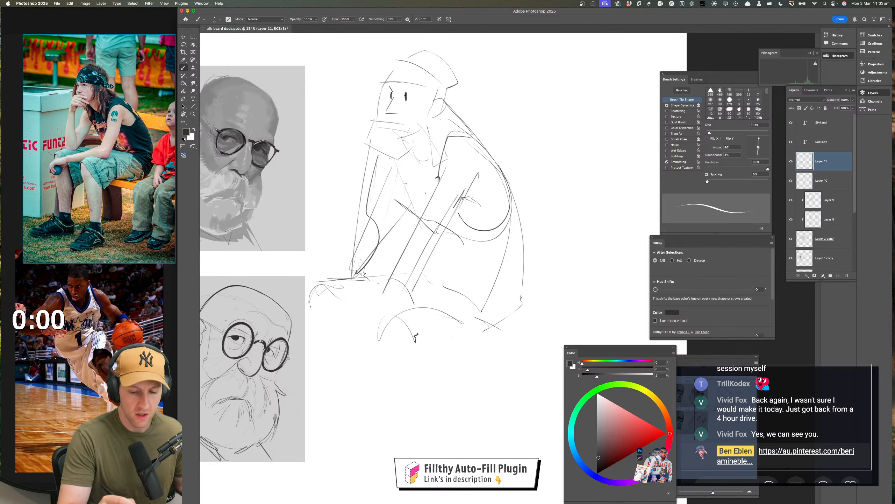
pyautogui.moveTo(382, 87); pyautogui.dragTo(407, 60)
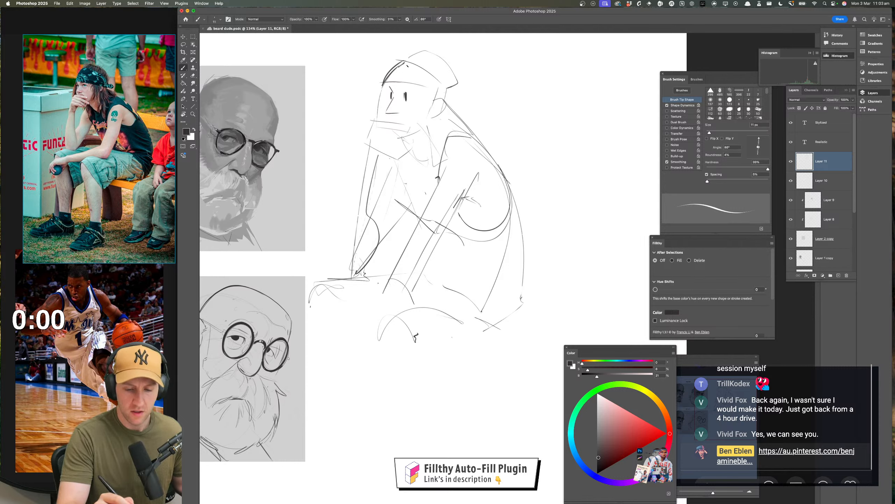
pyautogui.moveTo(416, 70); pyautogui.dragTo(428, 87)
pyautogui.moveTo(373, 78)
pyautogui.mouseDown()
pyautogui.moveTo(448, 93)
pyautogui.moveTo(447, 113)
pyautogui.moveTo(472, 91)
pyautogui.moveTo(454, 104)
pyautogui.mouseUp()
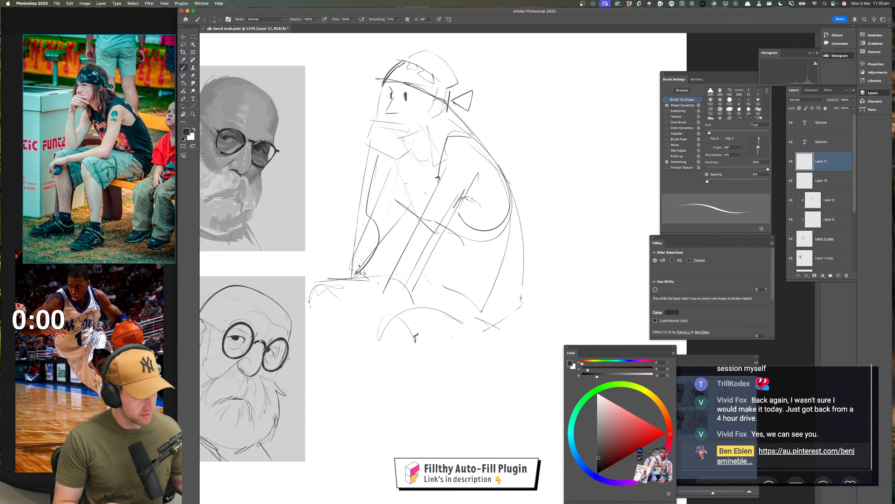
# Reinforce the near forearm lines and sketch overlapping strokes across the lap for the tops of the thighs
pyautogui.moveTo(429, 267); pyautogui.dragTo(453, 222)
pyautogui.moveTo(465, 191)
pyautogui.mouseDown()
pyautogui.moveTo(422, 286)
pyautogui.moveTo(381, 294)
pyautogui.moveTo(437, 301)
pyautogui.mouseUp()
pyautogui.moveTo(359, 285); pyautogui.dragTo(482, 301)
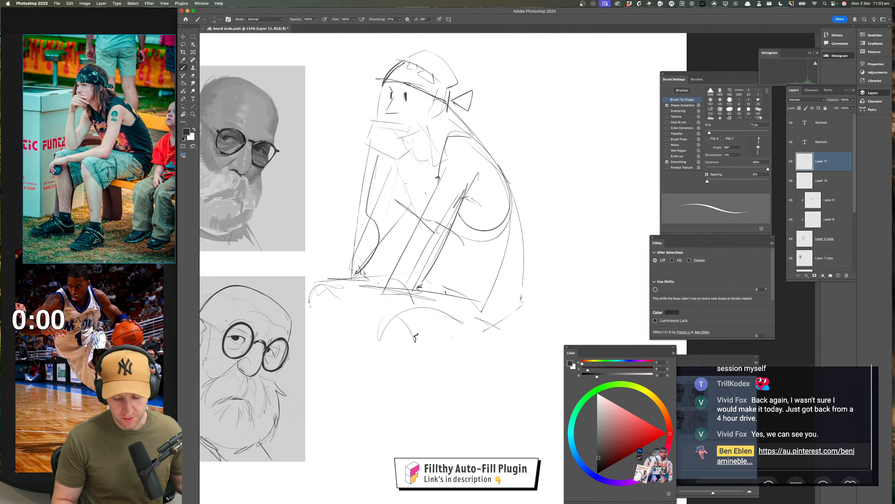
pyautogui.moveTo(399, 280); pyautogui.dragTo(482, 298)
pyautogui.moveTo(424, 293); pyautogui.dragTo(452, 298)
# Sketch the near lower leg with shin, calf curve and pointed foot, and block in the far foot beside it
pyautogui.moveTo(370, 286); pyautogui.dragTo(380, 409)
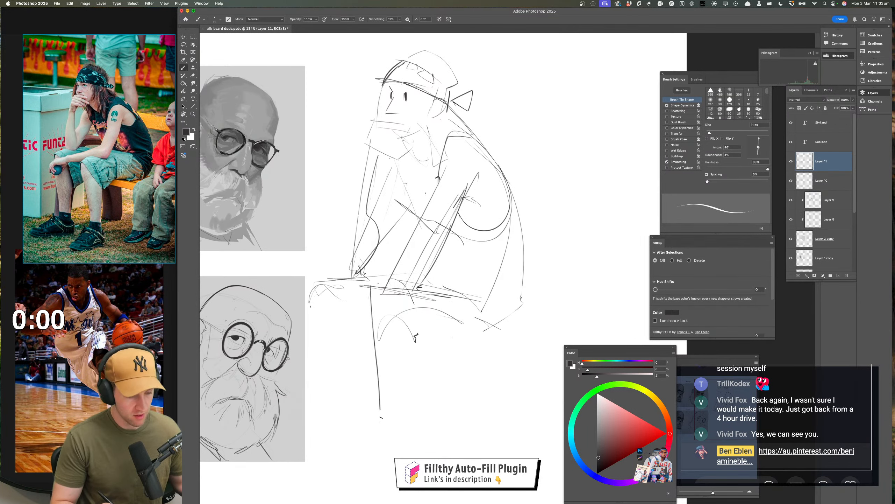
pyautogui.moveTo(374, 318); pyautogui.dragTo(411, 408)
pyautogui.moveTo(373, 300); pyautogui.dragTo(413, 413)
pyautogui.moveTo(368, 296); pyautogui.dragTo(415, 425)
pyautogui.moveTo(442, 319); pyautogui.dragTo(458, 246)
pyautogui.moveTo(431, 352)
pyautogui.mouseDown()
pyautogui.moveTo(355, 386)
pyautogui.moveTo(433, 391)
pyautogui.mouseUp()
pyautogui.moveTo(490, 340); pyautogui.dragTo(487, 367)
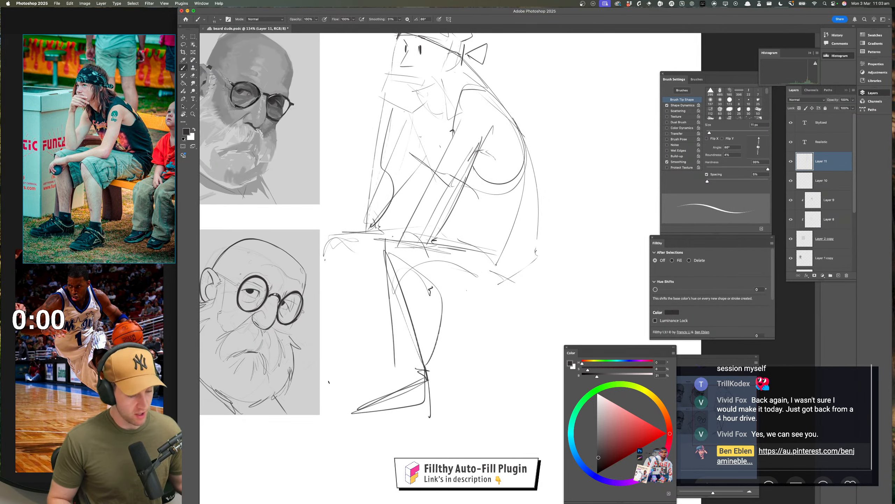
pyautogui.moveTo(278, 388)
pyautogui.mouseDown()
pyautogui.moveTo(323, 383)
pyautogui.moveTo(335, 363)
pyautogui.moveTo(309, 381)
pyautogui.mouseUp()
# Move the seated figure sketch away from the portrait panels and scale it down proportionally to about 73%
pyautogui.moveTo(448, 273); pyautogui.dragTo(385, 269)
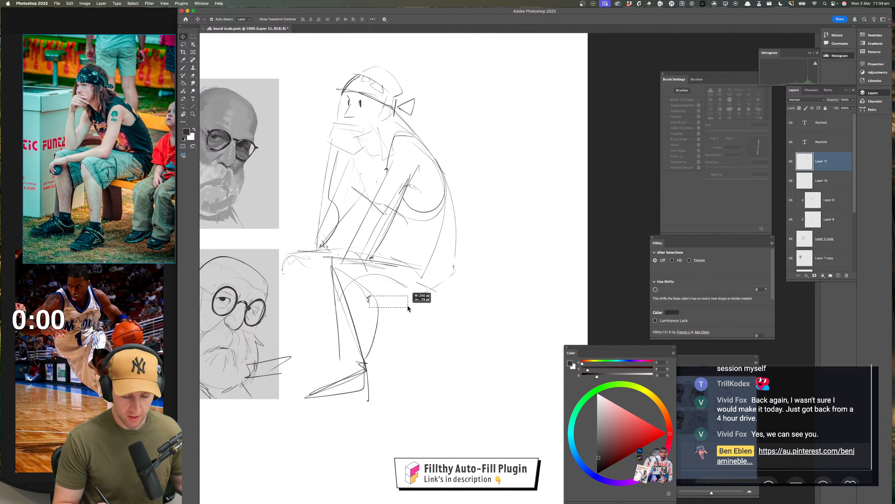
pyautogui.click(374, 298)
pyautogui.moveTo(374, 298)
pyautogui.mouseDown()
pyautogui.moveTo(389, 289)
pyautogui.moveTo(399, 299)
pyautogui.mouseUp()
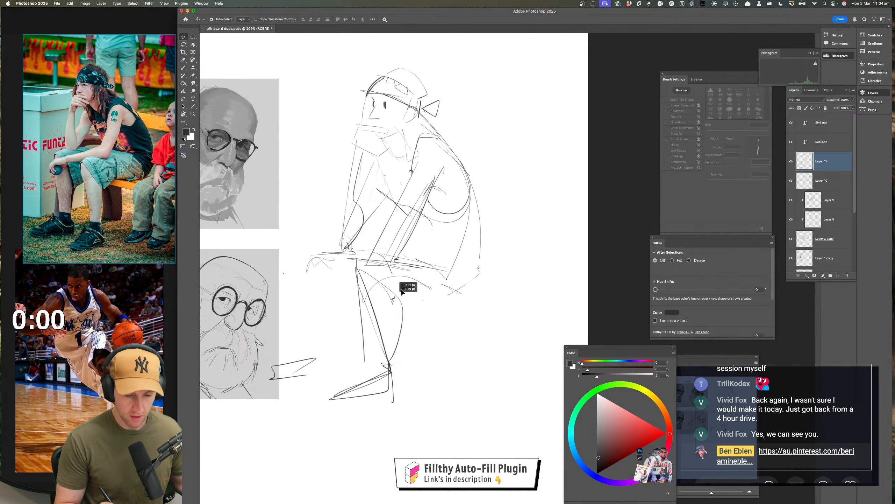
pyautogui.press('super+t')
pyautogui.moveTo(481, 68)
pyautogui.mouseDown()
pyautogui.moveTo(395, 179)
pyautogui.moveTo(408, 126)
pyautogui.mouseUp()
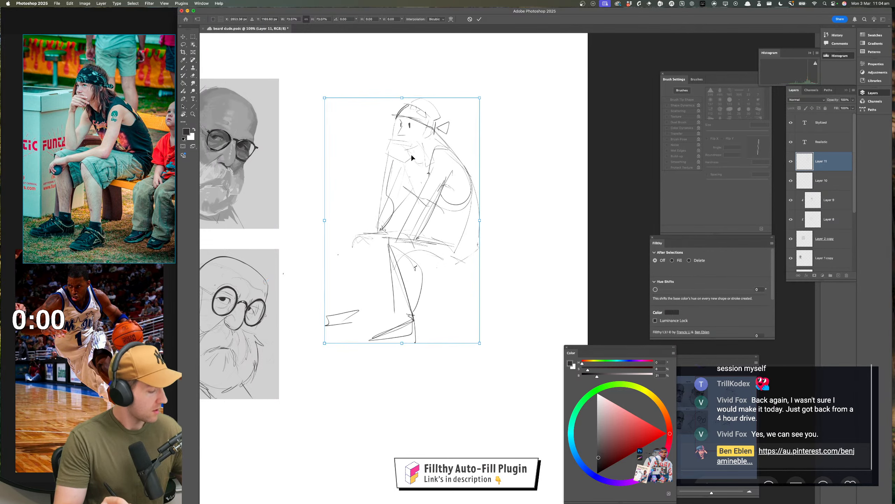
pyautogui.press('Return')
# Refine the underside of the nose and add a small mouth mark above the hand, undoing a stroke along the way
pyautogui.press('z')
pyautogui.moveTo(459, 248); pyautogui.dragTo(478, 222)
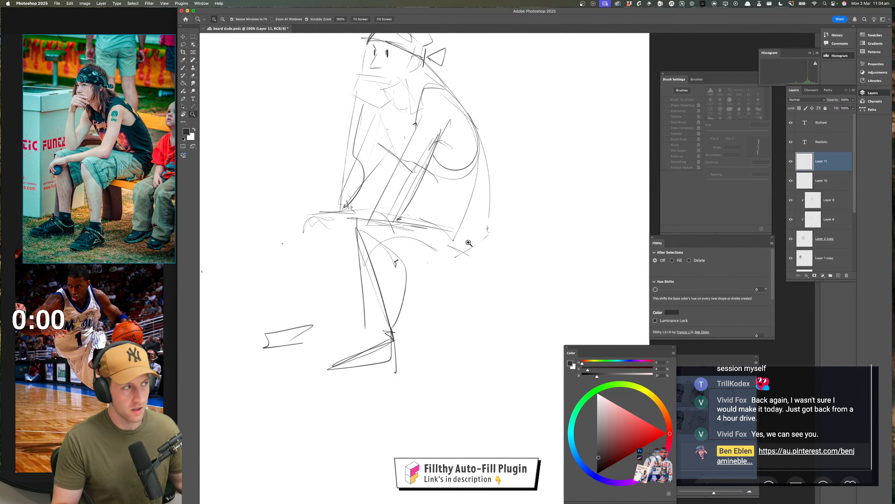
pyautogui.moveTo(459, 259)
pyautogui.mouseDown()
pyautogui.moveTo(434, 307)
pyautogui.moveTo(442, 349)
pyautogui.mouseUp()
pyautogui.moveTo(391, 100); pyautogui.dragTo(409, 99)
pyautogui.press('b')
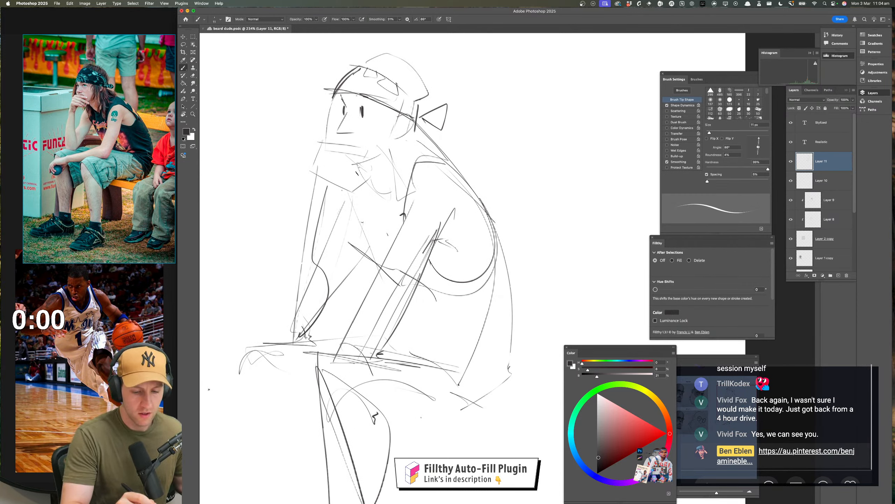
pyautogui.moveTo(336, 133)
pyautogui.mouseDown()
pyautogui.moveTo(354, 133)
pyautogui.moveTo(363, 152)
pyautogui.mouseUp()
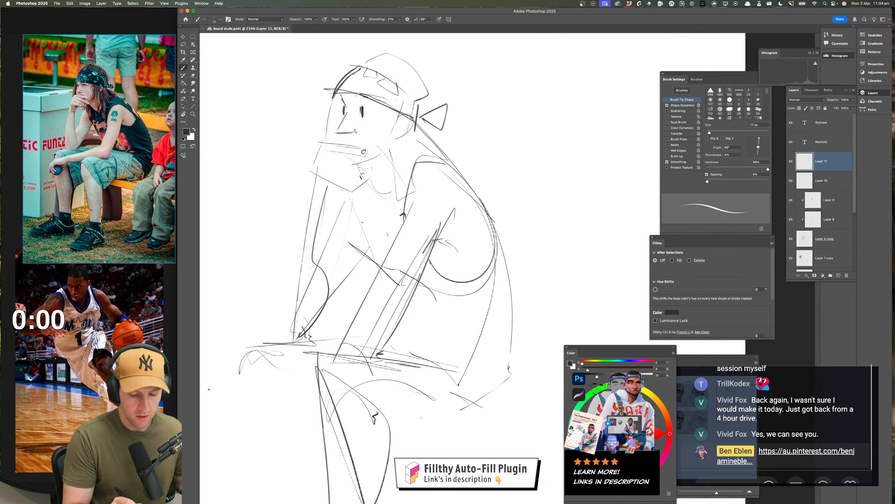
pyautogui.press('super+z')
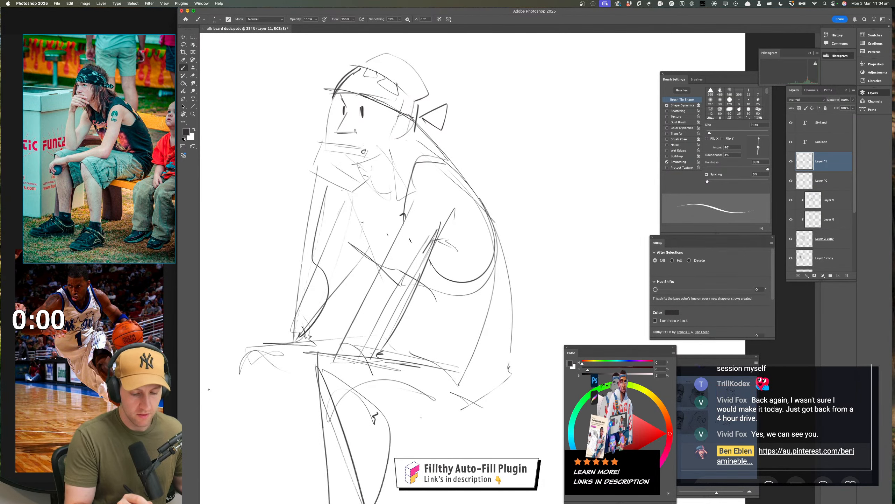
# Reinforce the far arm's contour down to the knee and add darker strokes where the arm meets the torso
pyautogui.scroll(-2, 369, 181)
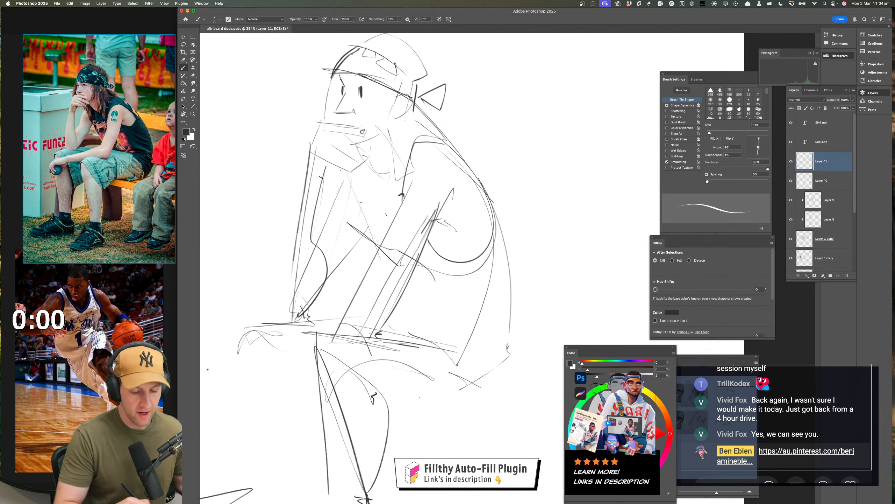
pyautogui.moveTo(328, 161); pyautogui.dragTo(318, 206)
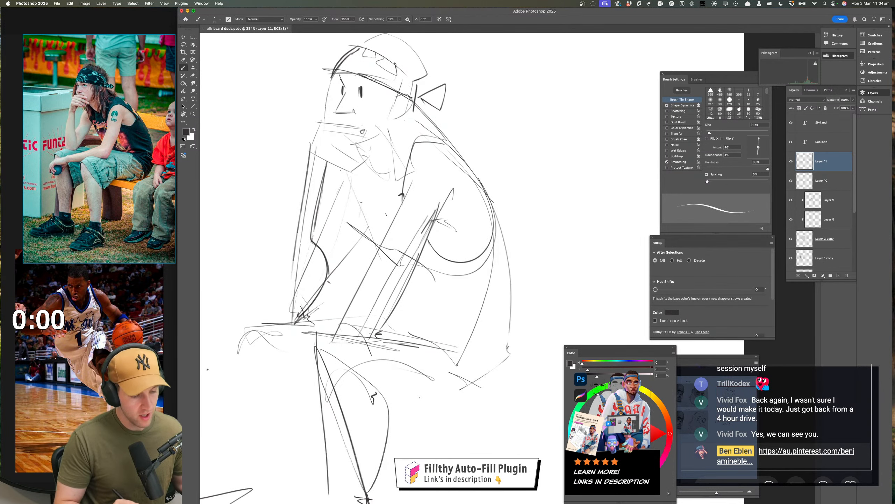
pyautogui.moveTo(304, 312); pyautogui.dragTo(371, 237)
pyautogui.moveTo(364, 251); pyautogui.dragTo(372, 223)
pyautogui.moveTo(443, 346)
pyautogui.mouseDown()
pyautogui.moveTo(420, 342)
pyautogui.moveTo(513, 333)
pyautogui.moveTo(578, 364)
pyautogui.mouseUp()
pyautogui.press('z')
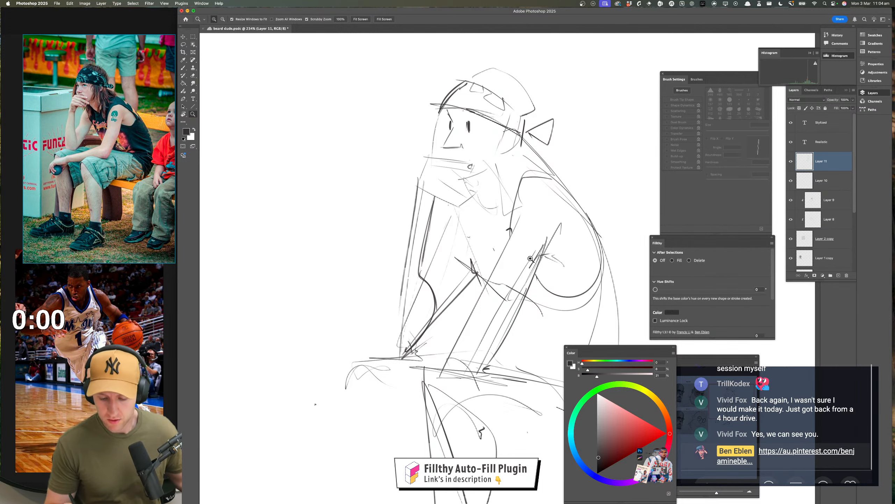
pyautogui.moveTo(527, 258); pyautogui.dragTo(478, 254)
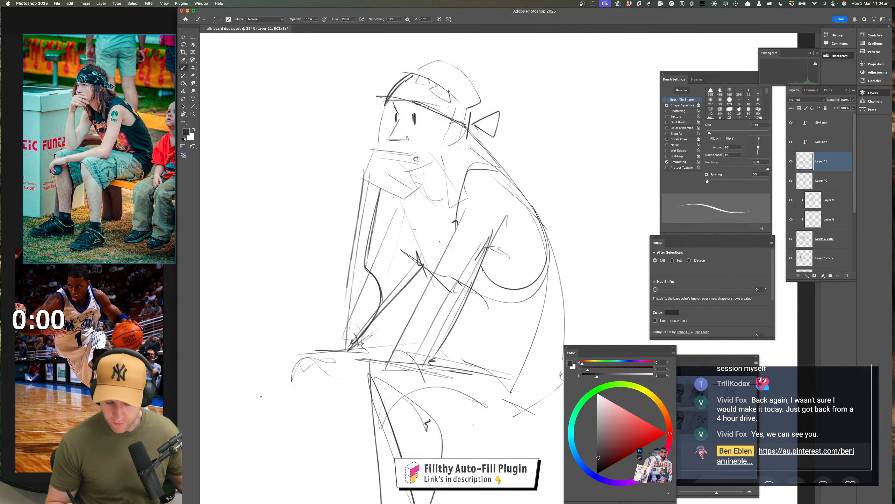
# Sketch the far lower leg from knee to ankle and redraw the line joining it to the far foot
pyautogui.moveTo(521, 288); pyautogui.dragTo(483, 317)
pyautogui.moveTo(495, 381); pyautogui.dragTo(476, 310)
pyautogui.moveTo(477, 310)
pyautogui.mouseDown()
pyautogui.moveTo(490, 304)
pyautogui.moveTo(475, 310)
pyautogui.moveTo(521, 318)
pyautogui.moveTo(451, 277)
pyautogui.mouseUp()
pyautogui.moveTo(463, 306); pyautogui.dragTo(469, 304)
pyautogui.moveTo(338, 234); pyautogui.dragTo(348, 322)
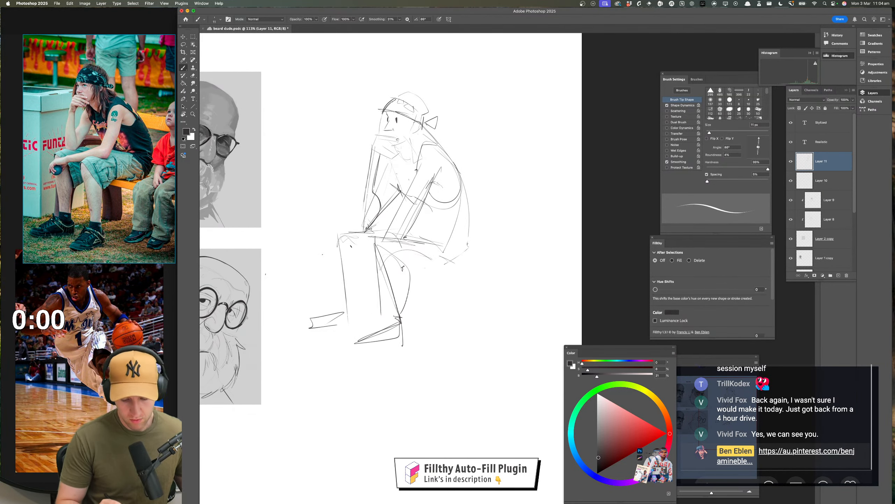
pyautogui.moveTo(339, 254); pyautogui.dragTo(350, 304)
pyautogui.moveTo(343, 234)
pyautogui.mouseDown()
pyautogui.moveTo(337, 247)
pyautogui.moveTo(383, 254)
pyautogui.moveTo(358, 252)
pyautogui.moveTo(366, 267)
pyautogui.moveTo(353, 324)
pyautogui.mouseUp()
pyautogui.moveTo(357, 254)
pyautogui.mouseDown()
pyautogui.moveTo(351, 330)
pyautogui.moveTo(294, 333)
pyautogui.moveTo(357, 323)
pyautogui.moveTo(362, 311)
pyautogui.moveTo(357, 328)
pyautogui.mouseUp()
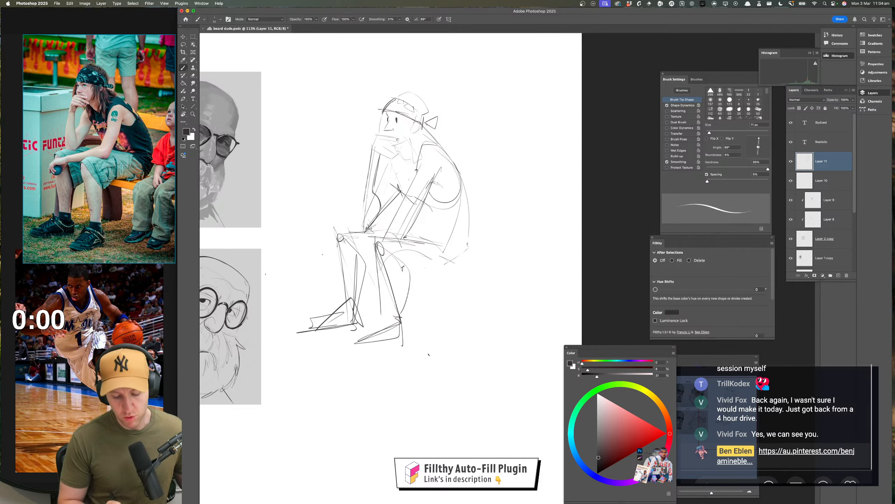
pyautogui.press('super+z')
pyautogui.moveTo(350, 290)
pyautogui.mouseDown()
pyautogui.moveTo(317, 321)
pyautogui.moveTo(353, 307)
pyautogui.moveTo(366, 328)
pyautogui.mouseUp()
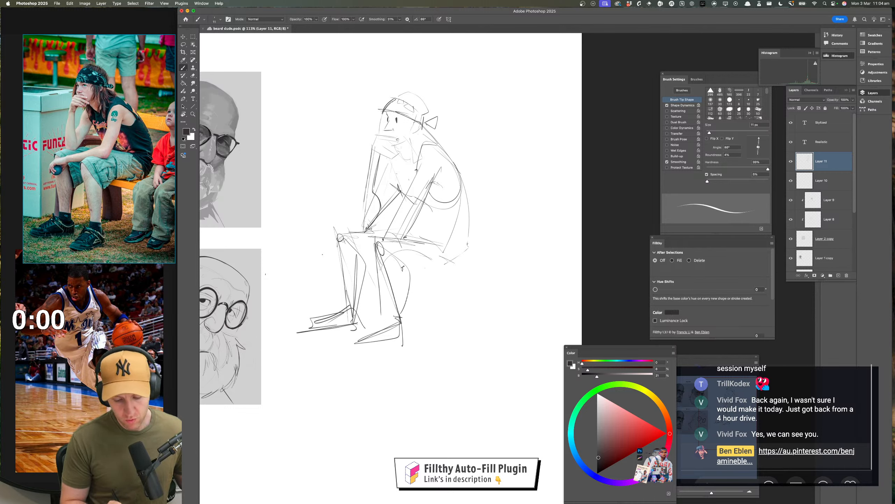
# Draw the near thigh and bench lines extending behind the figure, and darken the joint shapes at both knees
pyautogui.moveTo(384, 253)
pyautogui.mouseDown()
pyautogui.moveTo(455, 248)
pyautogui.moveTo(429, 259)
pyautogui.moveTo(496, 287)
pyautogui.mouseUp()
pyautogui.moveTo(413, 256); pyautogui.dragTo(518, 275)
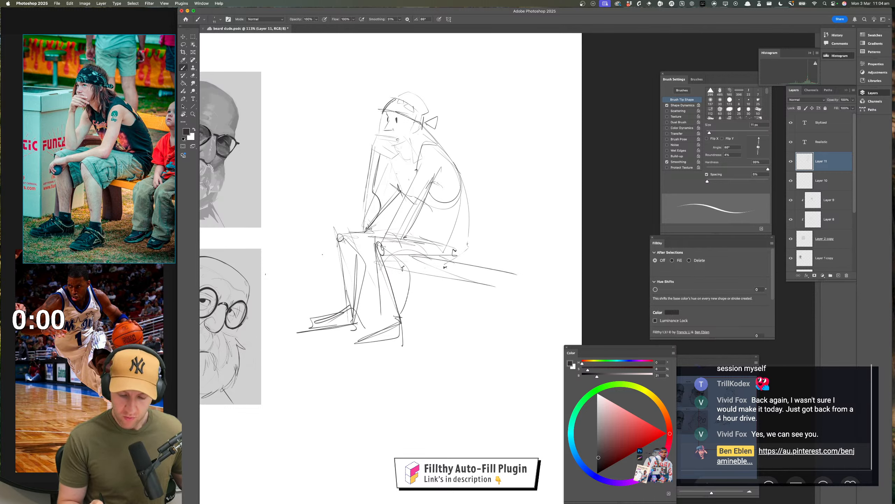
pyautogui.moveTo(439, 272); pyautogui.dragTo(508, 265)
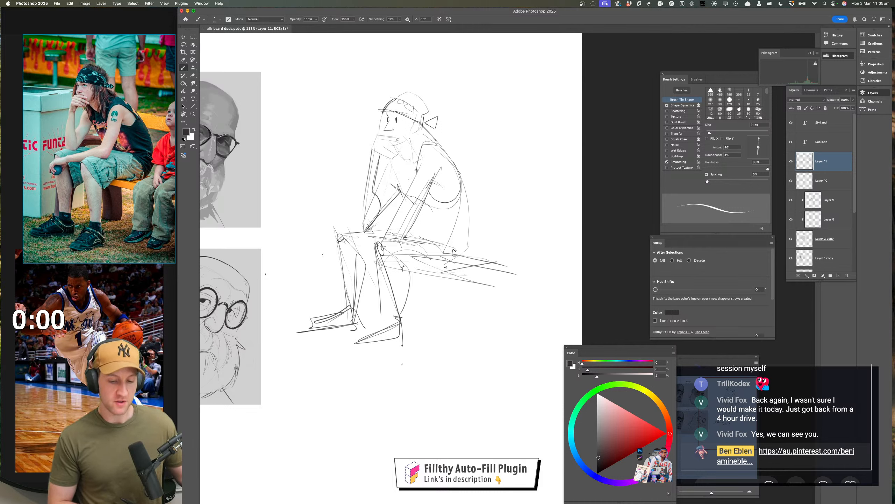
pyautogui.moveTo(378, 242); pyautogui.dragTo(375, 258)
pyautogui.moveTo(381, 245); pyautogui.dragTo(385, 260)
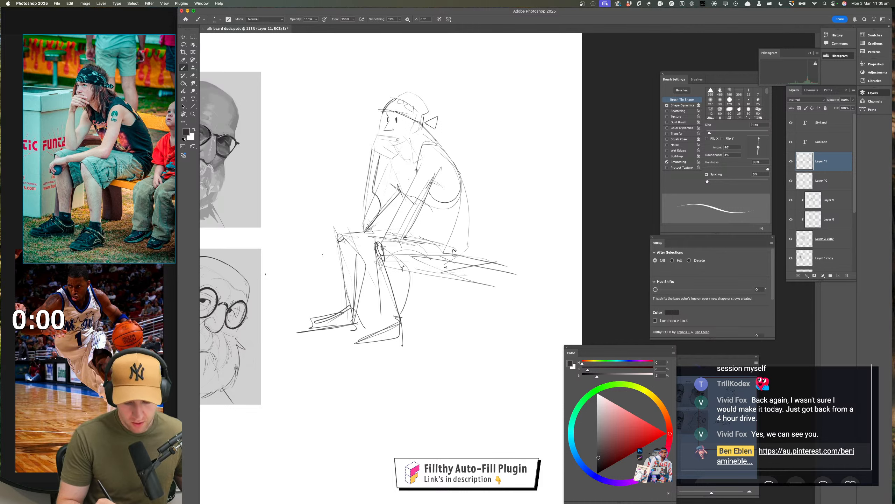
pyautogui.moveTo(339, 235); pyautogui.dragTo(342, 256)
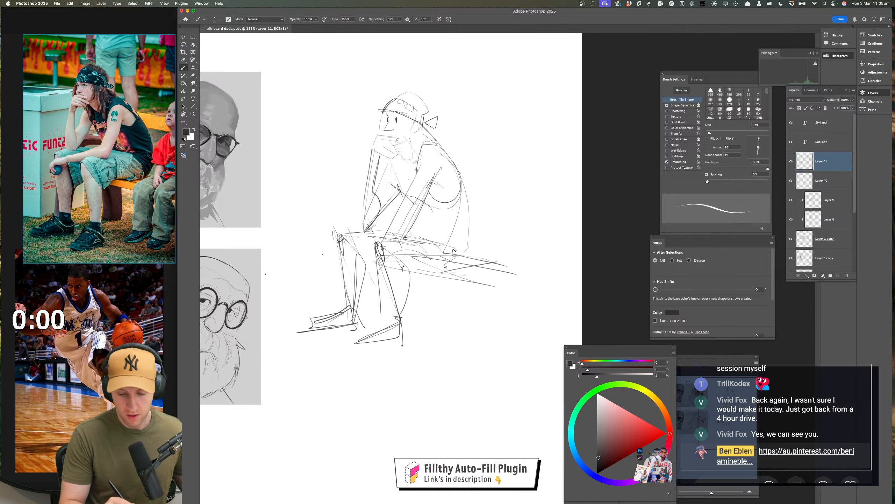
pyautogui.scroll(1, 391, 226)
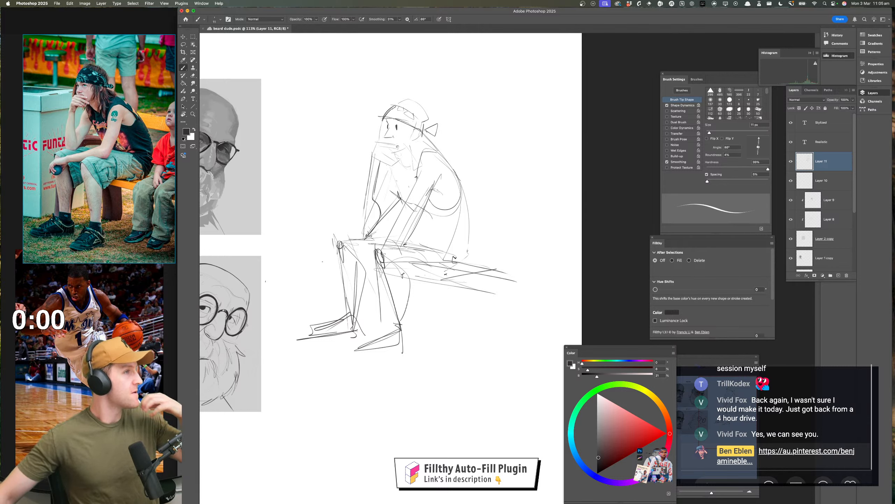
pyautogui.press('super+Tab')
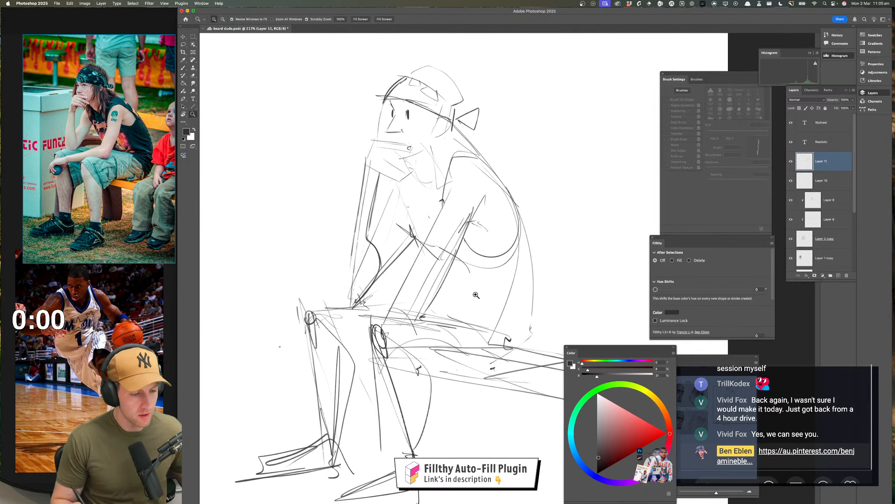
# Strengthen the front contour of the face and restate the lines along the near thigh and bench
pyautogui.scroll(1, 409, 264)
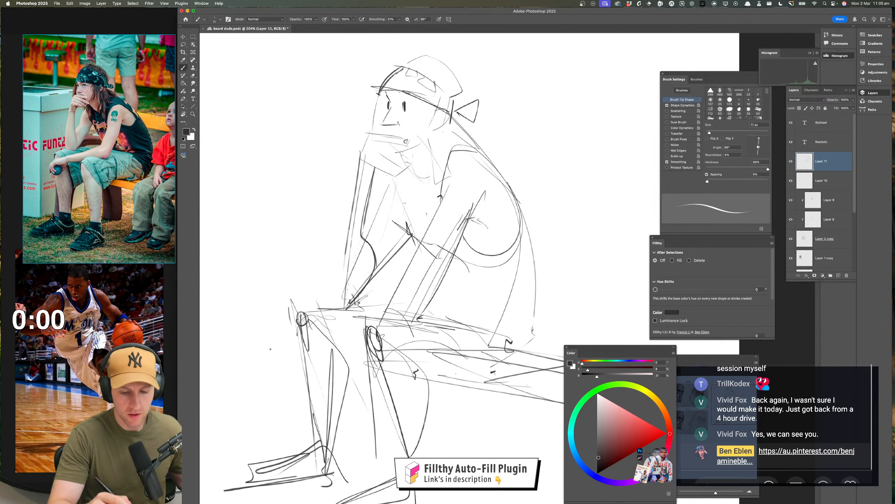
pyautogui.moveTo(378, 98); pyautogui.dragTo(374, 140)
pyautogui.moveTo(423, 311); pyautogui.dragTo(391, 208)
pyautogui.moveTo(468, 296); pyautogui.dragTo(432, 293)
pyautogui.moveTo(471, 263); pyautogui.dragTo(455, 269)
pyautogui.moveTo(371, 275); pyautogui.dragTo(488, 300)
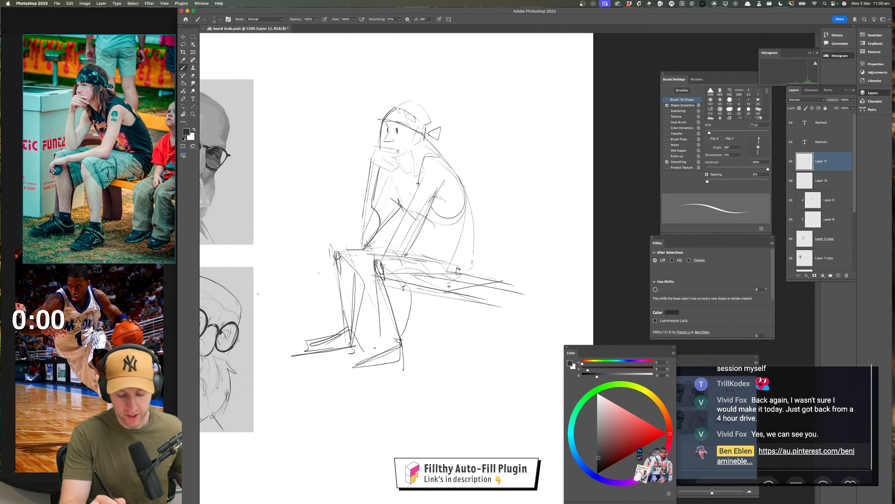
# Draw a bold slanted sole line beneath the near foot, extending past the heel
pyautogui.moveTo(346, 371)
pyautogui.mouseDown()
pyautogui.moveTo(422, 358)
pyautogui.moveTo(404, 374)
pyautogui.mouseUp()
pyautogui.scroll(1, 457, 356)
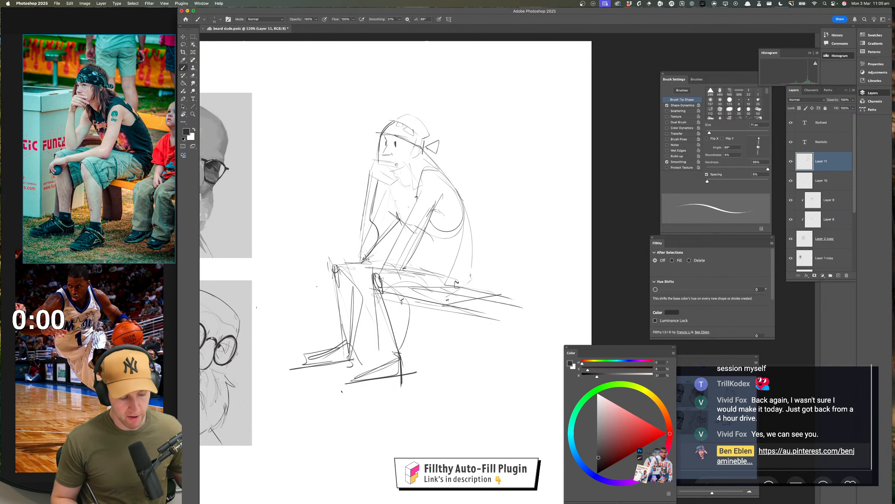
pyautogui.moveTo(332, 390)
pyautogui.mouseDown()
pyautogui.moveTo(429, 381)
pyautogui.moveTo(334, 395)
pyautogui.moveTo(403, 389)
pyautogui.moveTo(350, 389)
pyautogui.moveTo(400, 390)
pyautogui.moveTo(398, 356)
pyautogui.mouseUp()
pyautogui.press('super+z')
pyautogui.press('super+z')
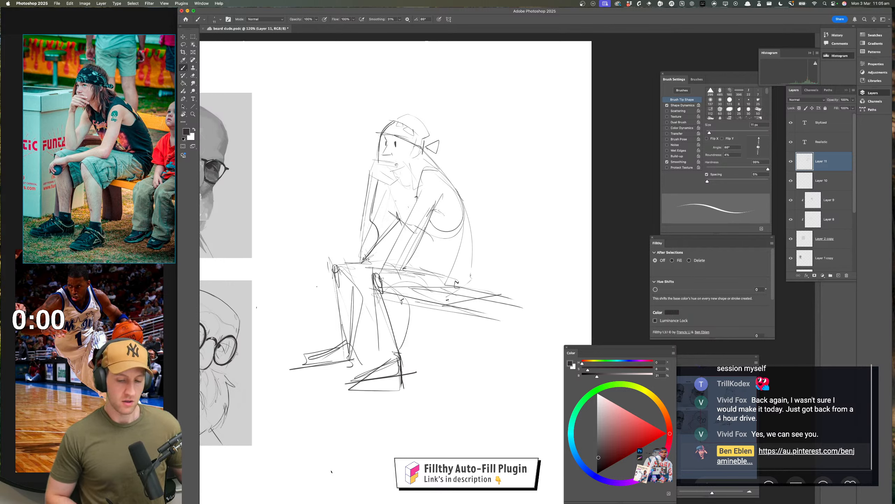
pyautogui.press('super+z')
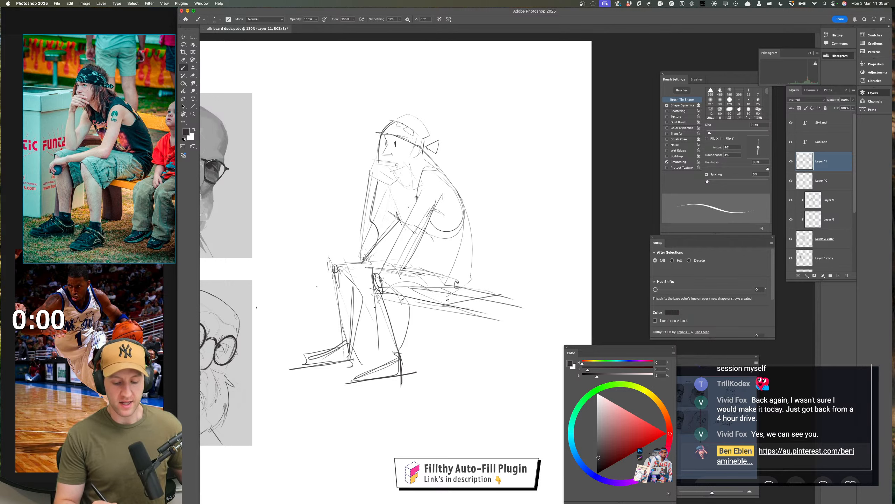
# Reinforce the near shin down to the ankle and darken the outlines of both feet
pyautogui.moveTo(375, 297); pyautogui.dragTo(398, 360)
pyautogui.moveTo(357, 381); pyautogui.dragTo(409, 375)
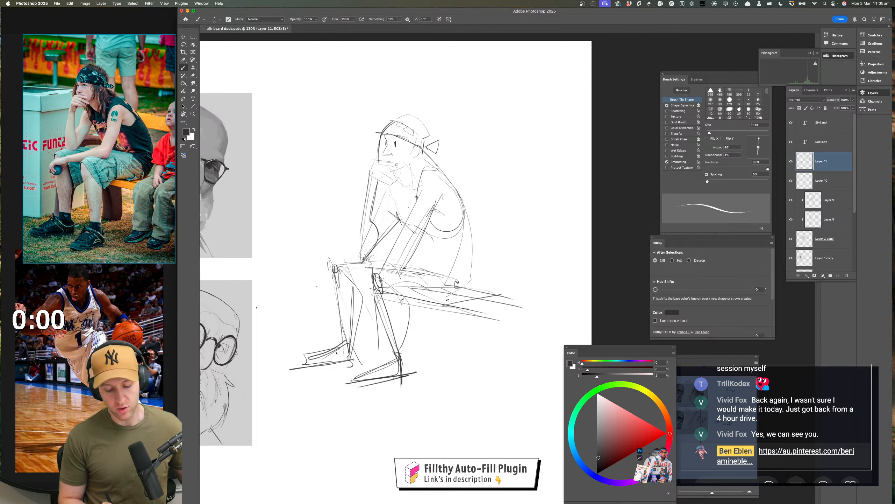
pyautogui.moveTo(337, 353)
pyautogui.mouseDown()
pyautogui.moveTo(396, 371)
pyautogui.moveTo(353, 356)
pyautogui.moveTo(301, 363)
pyautogui.mouseUp()
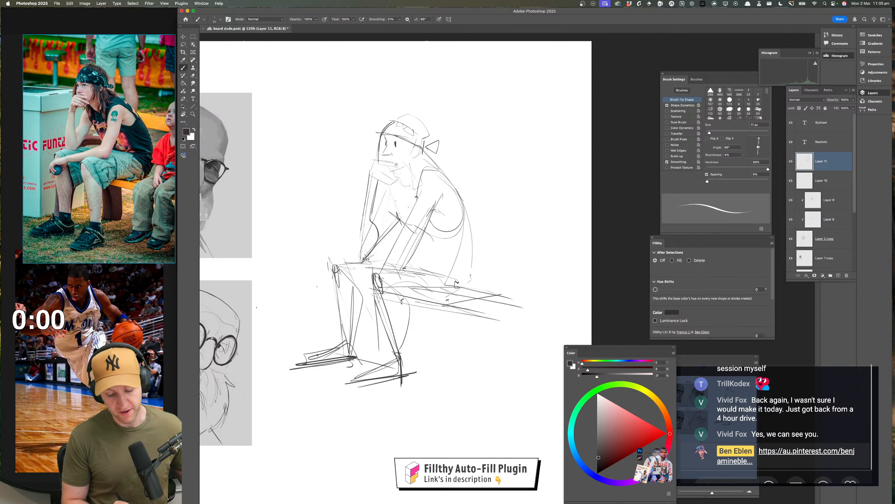
pyautogui.moveTo(346, 335); pyautogui.dragTo(307, 363)
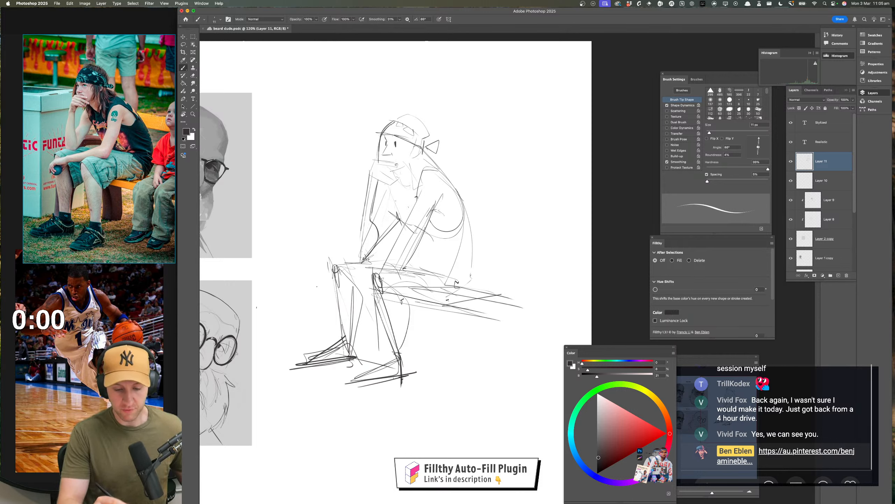
# Draw a nearly horizontal ground line in the empty canvas area below the seated figure's feet
pyautogui.moveTo(446, 349)
pyautogui.mouseDown()
pyautogui.moveTo(492, 226)
pyautogui.moveTo(430, 262)
pyautogui.moveTo(440, 251)
pyautogui.moveTo(454, 275)
pyautogui.moveTo(432, 253)
pyautogui.mouseUp()
pyautogui.moveTo(407, 313); pyautogui.dragTo(472, 316)
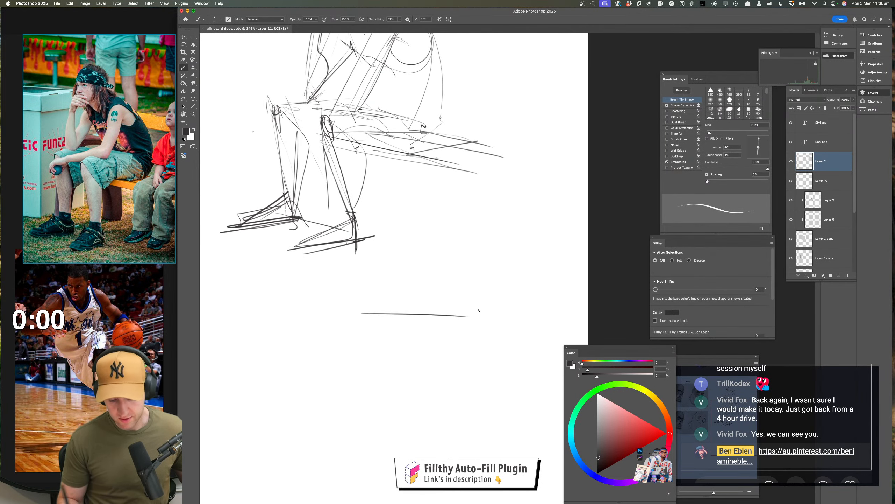
pyautogui.hotkey('ctrl', 'z')
pyautogui.moveTo(352, 314); pyautogui.dragTo(476, 316)
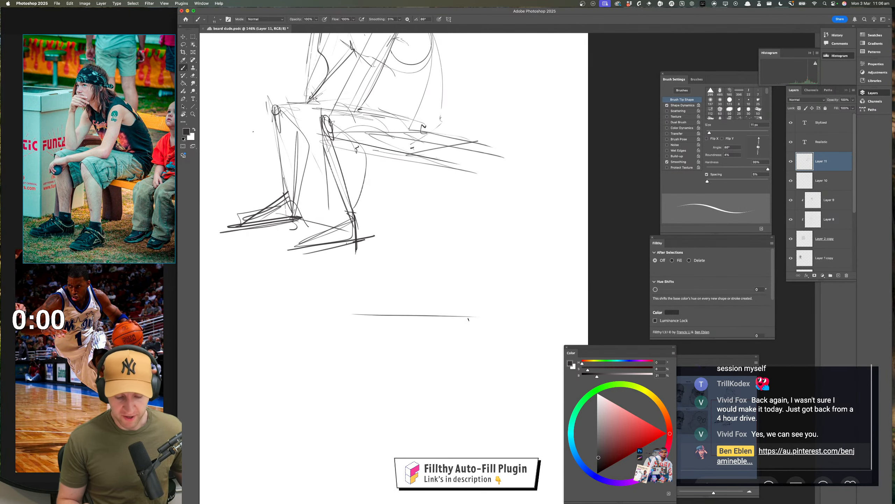
pyautogui.moveTo(340, 315); pyautogui.dragTo(499, 319)
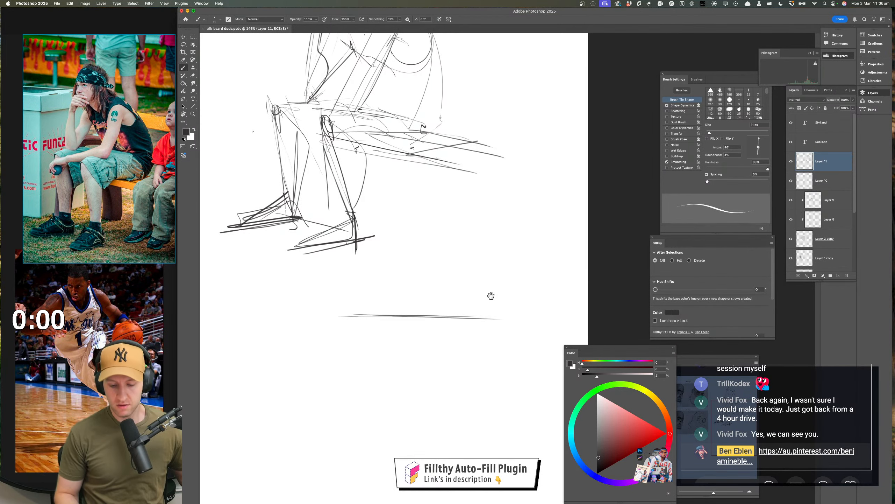
pyautogui.moveTo(491, 296); pyautogui.dragTo(496, 291)
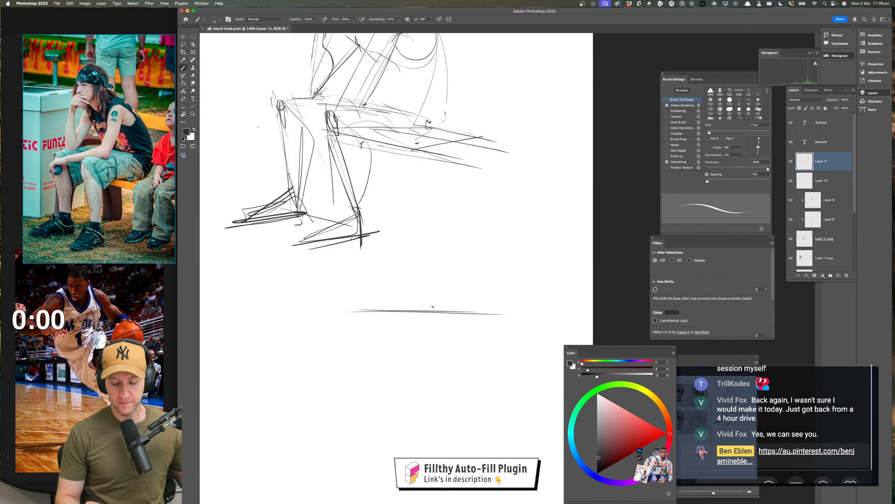
# Sketch two simplified shoes on the ground line, a triangular front view and a wedge-shaped side view with an upright ankle line
pyautogui.moveTo(429, 310)
pyautogui.mouseDown()
pyautogui.moveTo(457, 274)
pyautogui.moveTo(468, 317)
pyautogui.moveTo(456, 300)
pyautogui.moveTo(426, 310)
pyautogui.mouseUp()
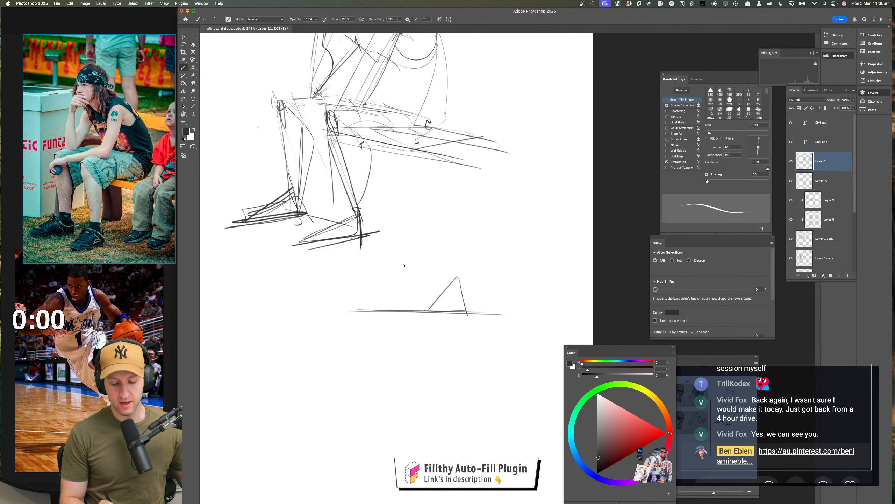
pyautogui.moveTo(404, 268)
pyautogui.mouseDown()
pyautogui.moveTo(406, 306)
pyautogui.moveTo(340, 309)
pyautogui.moveTo(398, 310)
pyautogui.moveTo(398, 289)
pyautogui.moveTo(470, 312)
pyautogui.moveTo(434, 306)
pyautogui.mouseUp()
pyautogui.moveTo(433, 306); pyautogui.dragTo(460, 312)
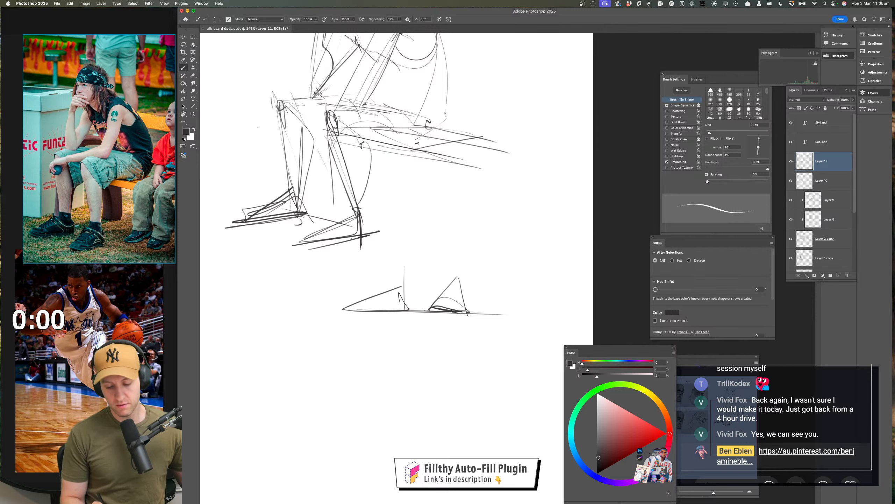
pyautogui.moveTo(345, 309)
pyautogui.mouseDown()
pyautogui.moveTo(376, 313)
pyautogui.moveTo(346, 310)
pyautogui.moveTo(380, 296)
pyautogui.moveTo(402, 300)
pyautogui.mouseUp()
pyautogui.moveTo(455, 287)
pyautogui.mouseDown()
pyautogui.moveTo(464, 299)
pyautogui.moveTo(439, 296)
pyautogui.moveTo(462, 288)
pyautogui.mouseUp()
pyautogui.moveTo(389, 290)
pyautogui.mouseDown()
pyautogui.moveTo(415, 288)
pyautogui.moveTo(413, 309)
pyautogui.mouseUp()
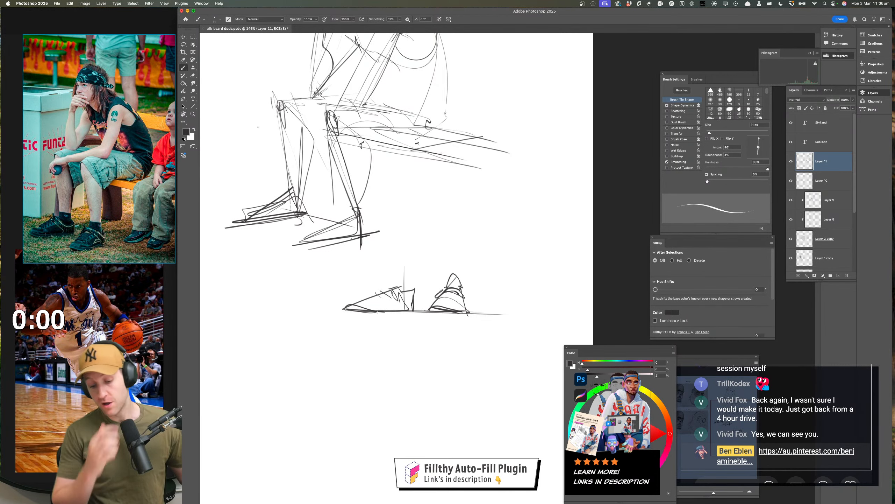
# Strengthen the ground line beneath the two shoes and extend it well past them on both sides
pyautogui.moveTo(332, 312); pyautogui.dragTo(547, 315)
pyautogui.moveTo(443, 350); pyautogui.dragTo(449, 332)
pyautogui.moveTo(472, 321); pyautogui.dragTo(478, 270)
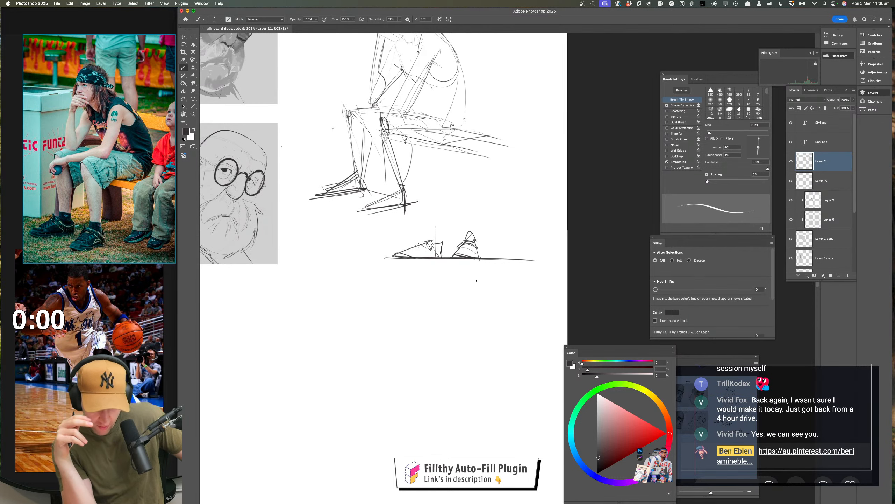
pyautogui.moveTo(456, 302); pyautogui.dragTo(455, 317)
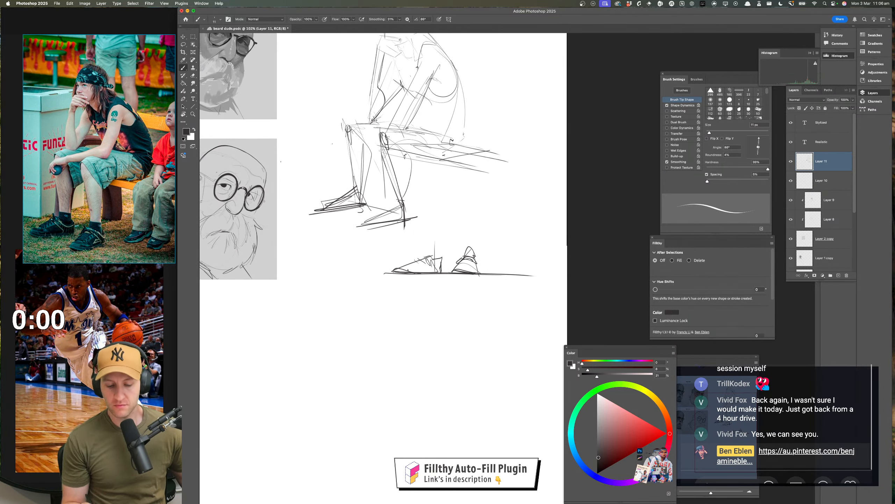
pyautogui.moveTo(367, 272)
pyautogui.mouseDown()
pyautogui.moveTo(566, 266)
pyautogui.moveTo(328, 276)
pyautogui.mouseUp()
pyautogui.press('super+z')
pyautogui.moveTo(378, 274); pyautogui.dragTo(557, 277)
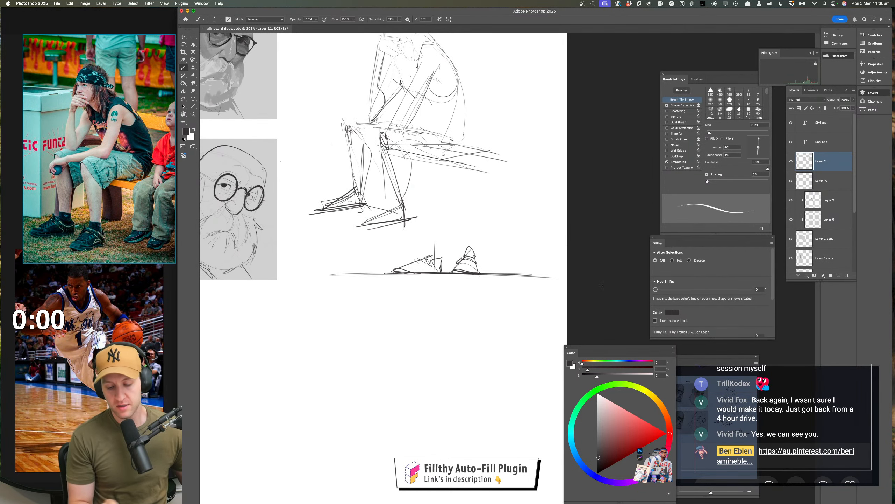
# Draw a shallow trapezoid-shaped ground plane in perspective below the eye-level shoe sketch
pyautogui.moveTo(501, 315); pyautogui.dragTo(473, 310)
pyautogui.moveTo(474, 310); pyautogui.dragTo(446, 287)
pyautogui.moveTo(442, 291); pyautogui.dragTo(454, 288)
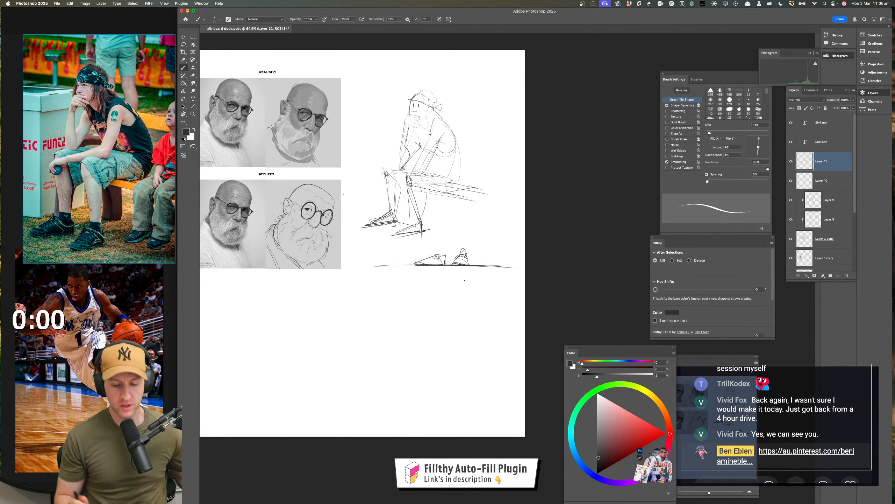
pyautogui.moveTo(464, 281)
pyautogui.mouseDown()
pyautogui.moveTo(482, 282)
pyautogui.moveTo(479, 274)
pyautogui.moveTo(445, 272)
pyautogui.moveTo(526, 294)
pyautogui.mouseUp()
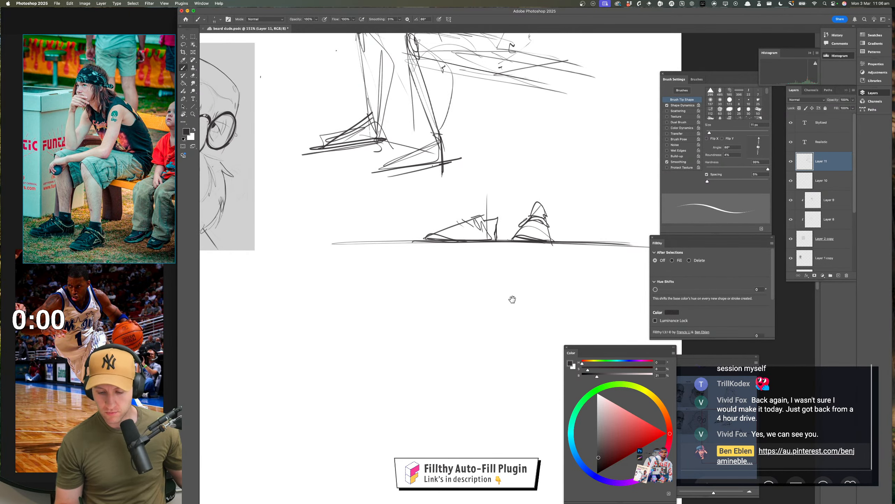
pyautogui.moveTo(511, 298); pyautogui.dragTo(511, 253)
pyautogui.moveTo(361, 251); pyautogui.dragTo(616, 253)
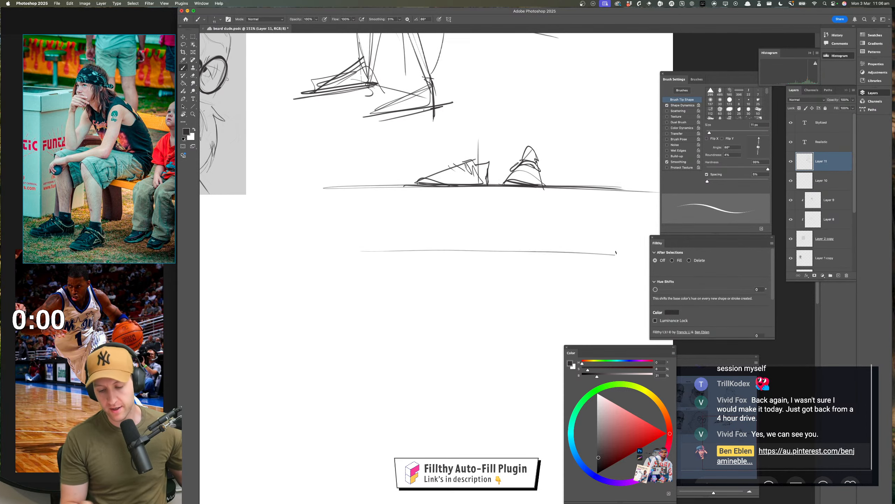
pyautogui.moveTo(424, 251); pyautogui.dragTo(389, 301)
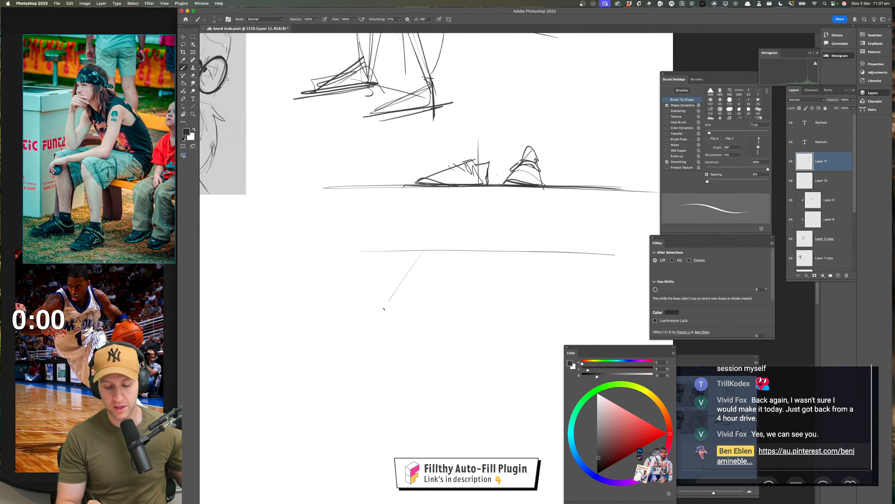
pyautogui.press('super+z')
pyautogui.moveTo(423, 252)
pyautogui.mouseDown()
pyautogui.moveTo(374, 300)
pyautogui.moveTo(607, 306)
pyautogui.mouseUp()
pyautogui.moveTo(555, 247); pyautogui.dragTo(610, 312)
pyautogui.moveTo(410, 251); pyautogui.dragTo(574, 253)
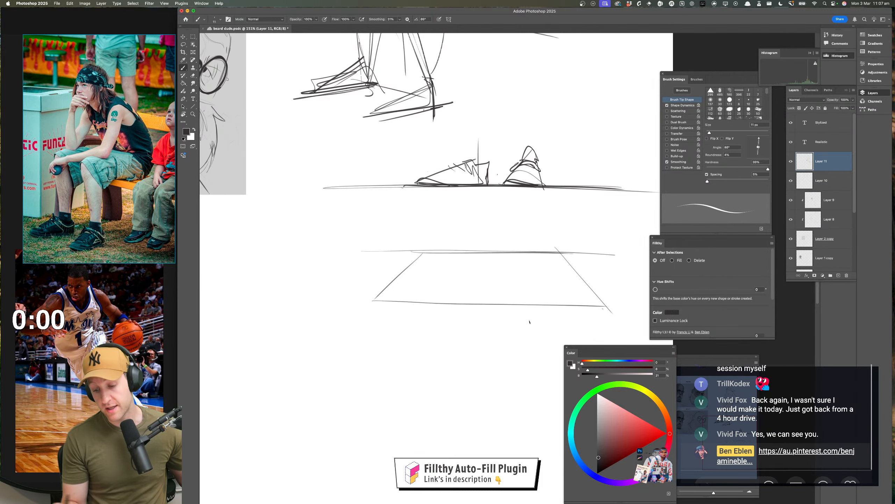
# Sketch an elongated side-facing footprint and a front-facing shoe with curved contours on the perspective plane
pyautogui.hscroll(2, 510, 324)
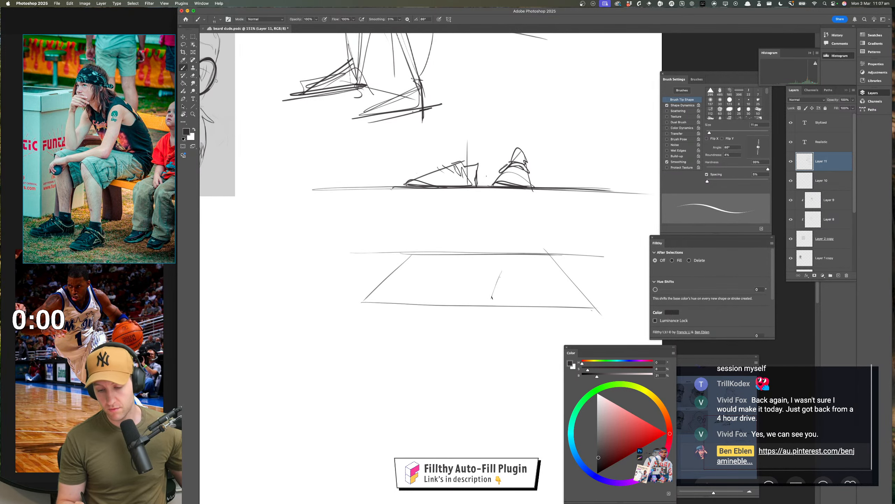
pyautogui.moveTo(491, 299)
pyautogui.mouseDown()
pyautogui.moveTo(533, 292)
pyautogui.moveTo(513, 258)
pyautogui.moveTo(399, 279)
pyautogui.moveTo(469, 270)
pyautogui.mouseUp()
pyautogui.moveTo(413, 285)
pyautogui.mouseDown()
pyautogui.moveTo(451, 271)
pyautogui.moveTo(514, 272)
pyautogui.moveTo(494, 292)
pyautogui.moveTo(527, 294)
pyautogui.mouseUp()
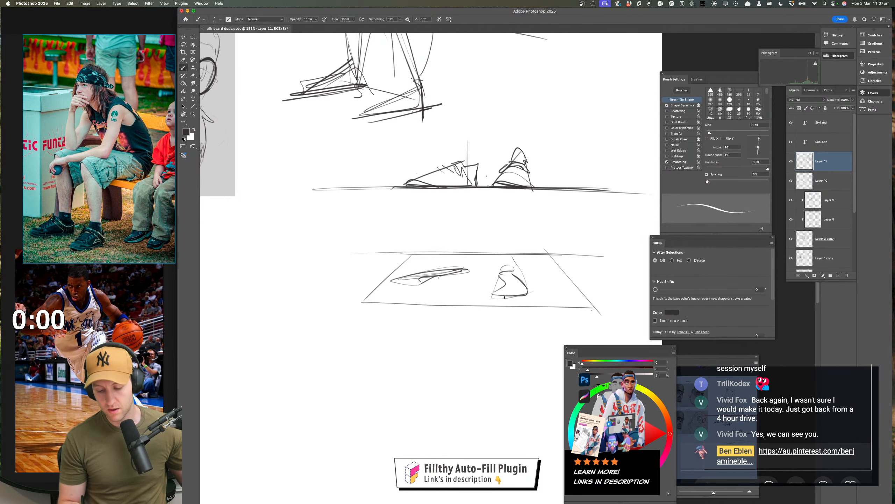
pyautogui.moveTo(494, 333); pyautogui.dragTo(478, 346)
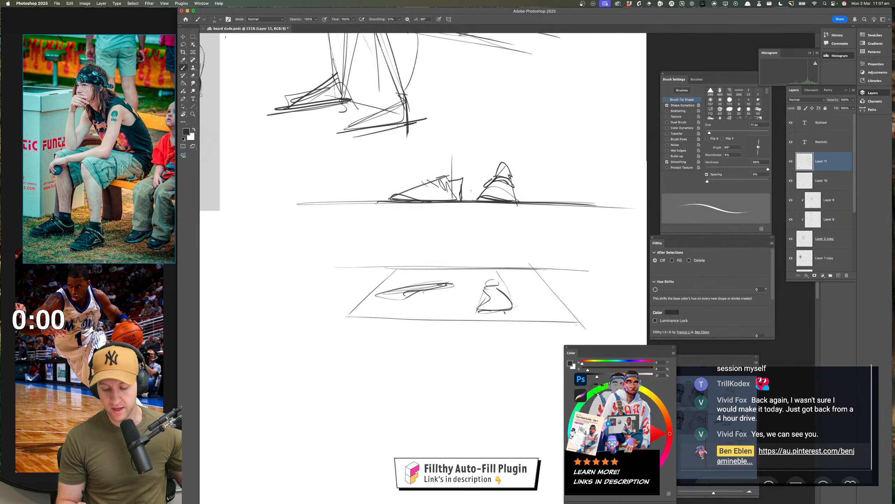
pyautogui.moveTo(504, 312)
pyautogui.mouseDown()
pyautogui.moveTo(489, 310)
pyautogui.moveTo(499, 289)
pyautogui.moveTo(507, 299)
pyautogui.moveTo(493, 288)
pyautogui.moveTo(508, 296)
pyautogui.moveTo(487, 279)
pyautogui.moveTo(472, 313)
pyautogui.moveTo(511, 300)
pyautogui.mouseUp()
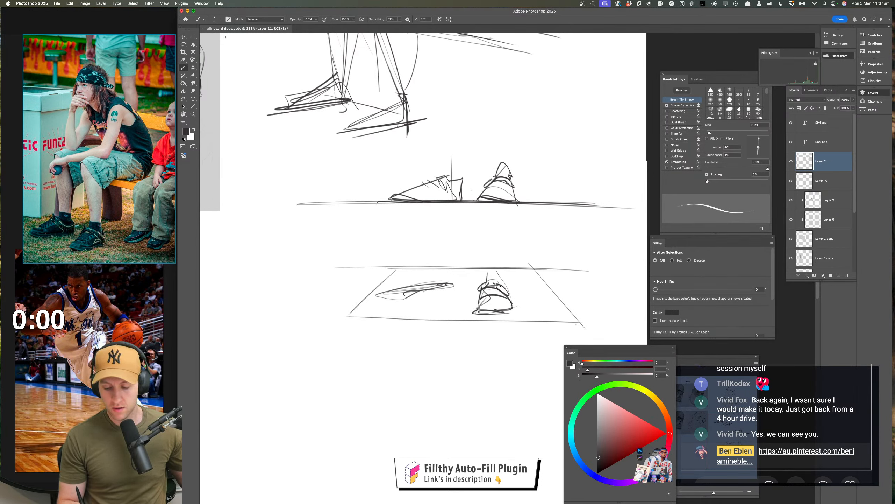
# Build the side-facing shoe over its footprint and draw lower-leg lines rising from the front-facing shoe
pyautogui.moveTo(498, 269); pyautogui.dragTo(486, 270)
pyautogui.moveTo(487, 270)
pyautogui.mouseDown()
pyautogui.moveTo(483, 282)
pyautogui.moveTo(453, 288)
pyautogui.moveTo(425, 274)
pyautogui.moveTo(437, 272)
pyautogui.moveTo(380, 288)
pyautogui.moveTo(385, 301)
pyautogui.moveTo(451, 290)
pyautogui.mouseUp()
pyautogui.moveTo(525, 317); pyautogui.dragTo(509, 339)
pyautogui.moveTo(483, 258)
pyautogui.mouseDown()
pyautogui.moveTo(483, 290)
pyautogui.moveTo(469, 281)
pyautogui.moveTo(439, 298)
pyautogui.moveTo(471, 317)
pyautogui.mouseUp()
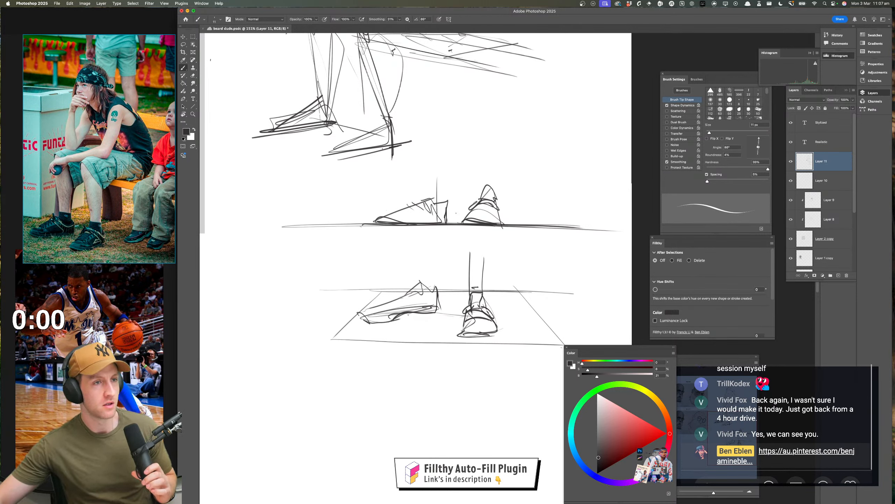
# Switch to the live chat window and read through the viewers' messages
pyautogui.click(800, 368)
pyautogui.scroll(3, 796, 376)
pyautogui.scroll(-3, 796, 375)
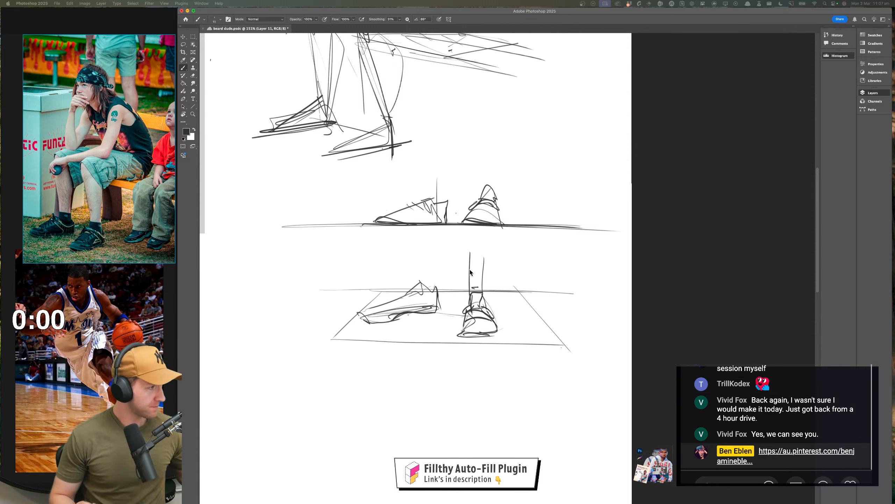
# Return to Photoshop, erase the rough lower lines of the side-facing shoe and redraw its sole
pyautogui.click(429, 322)
pyautogui.press('e')
pyautogui.moveTo(425, 309)
pyautogui.mouseDown()
pyautogui.moveTo(369, 322)
pyautogui.moveTo(437, 312)
pyautogui.mouseUp()
pyautogui.press('b')
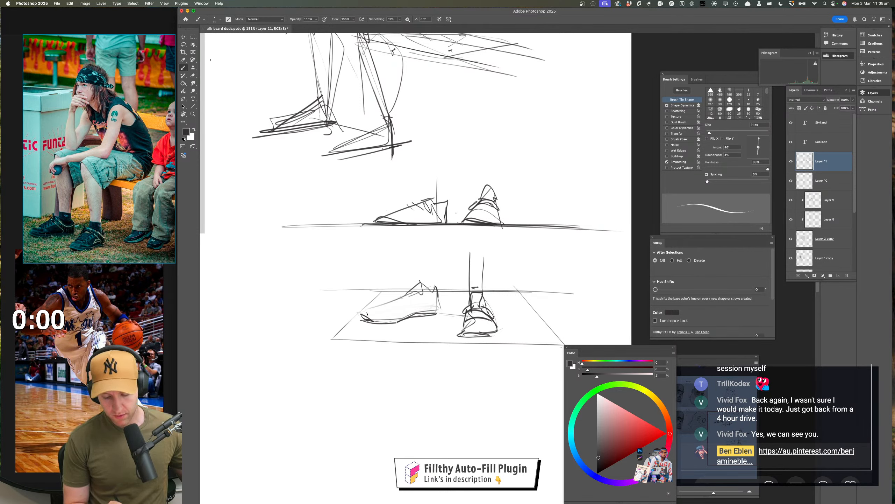
# Add curved cross-contours over the side-facing shoe and clean up the front-facing shoe's outline and bands
pyautogui.moveTo(409, 289)
pyautogui.mouseDown()
pyautogui.moveTo(428, 309)
pyautogui.moveTo(486, 318)
pyautogui.moveTo(471, 337)
pyautogui.moveTo(487, 348)
pyautogui.moveTo(490, 309)
pyautogui.moveTo(464, 328)
pyautogui.mouseUp()
pyautogui.press('e')
pyautogui.press('b')
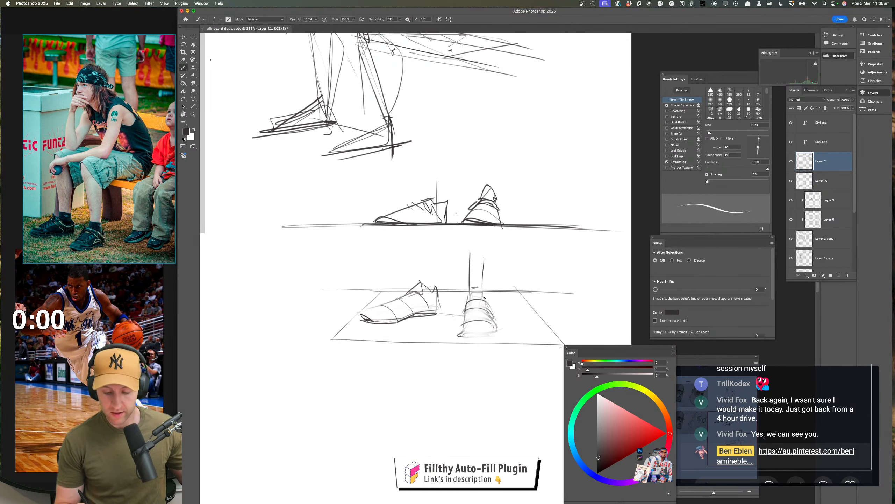
# Draw the back edge of a third ground plane in the empty area below the second shoe sketch
pyautogui.moveTo(482, 295)
pyautogui.mouseDown()
pyautogui.moveTo(493, 323)
pyautogui.moveTo(503, 238)
pyautogui.mouseUp()
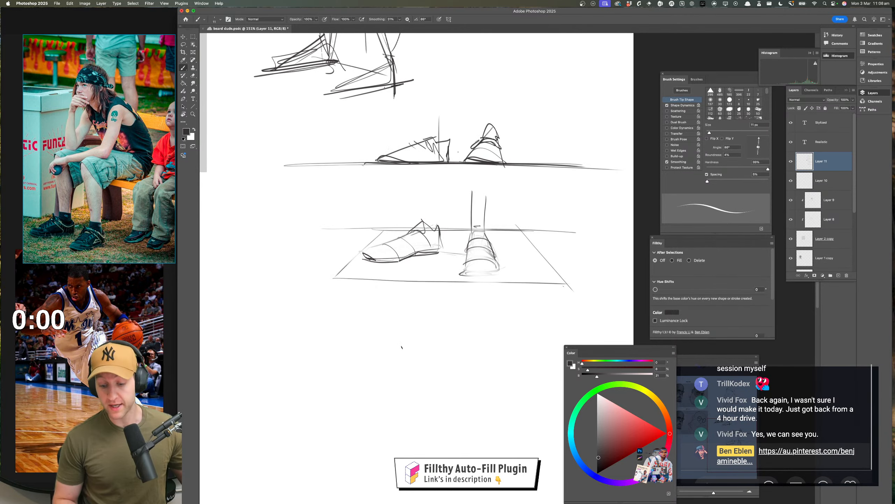
pyautogui.moveTo(407, 333); pyautogui.dragTo(535, 335)
pyautogui.moveTo(527, 309); pyautogui.dragTo(511, 246)
pyautogui.press('super+z')
pyautogui.moveTo(392, 272)
pyautogui.mouseDown()
pyautogui.moveTo(455, 280)
pyautogui.moveTo(429, 282)
pyautogui.moveTo(545, 278)
pyautogui.moveTo(377, 324)
pyautogui.moveTo(362, 342)
pyautogui.mouseUp()
pyautogui.moveTo(370, 343); pyautogui.dragTo(527, 350)
pyautogui.moveTo(545, 278)
pyautogui.mouseDown()
pyautogui.moveTo(572, 339)
pyautogui.moveTo(496, 311)
pyautogui.mouseUp()
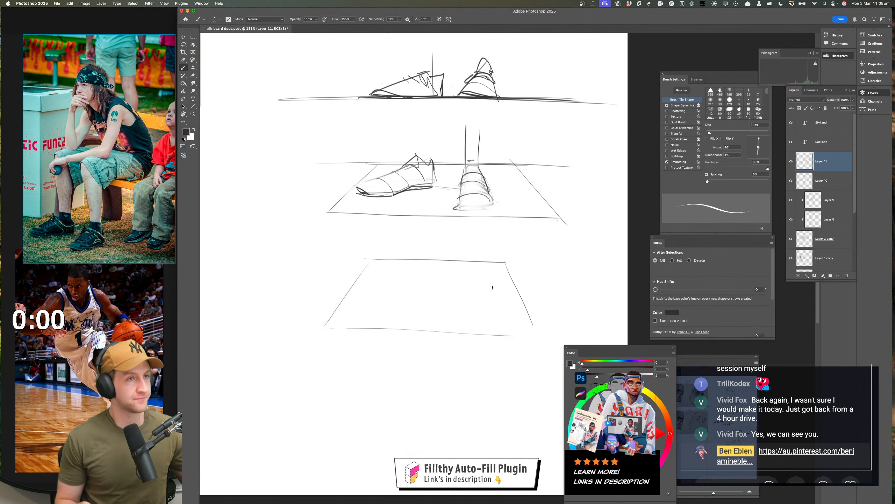
pyautogui.press('super+z')
pyautogui.press('super+z')
pyautogui.press('super+z')
# Draw the slanted side edges and front edge of the third ground plane, making it deeper than the second
pyautogui.moveTo(374, 259); pyautogui.dragTo(337, 321)
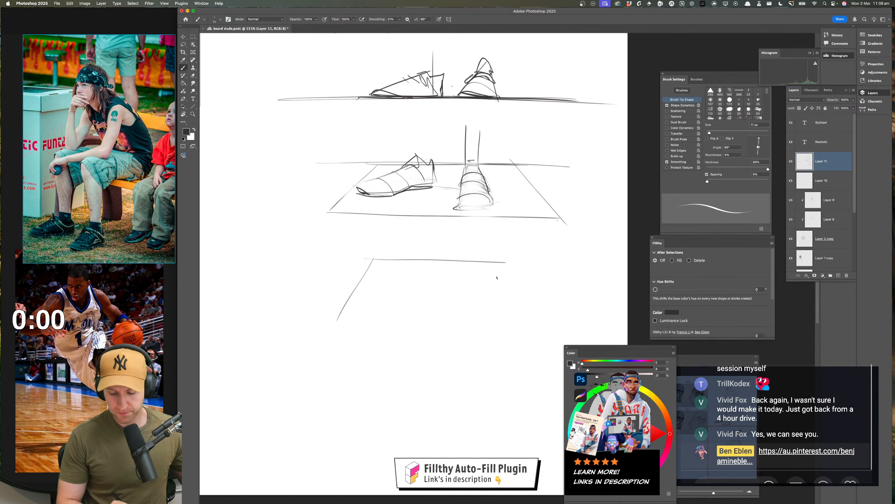
pyautogui.moveTo(497, 261); pyautogui.dragTo(516, 337)
pyautogui.moveTo(361, 282)
pyautogui.mouseDown()
pyautogui.moveTo(344, 347)
pyautogui.moveTo(521, 361)
pyautogui.mouseUp()
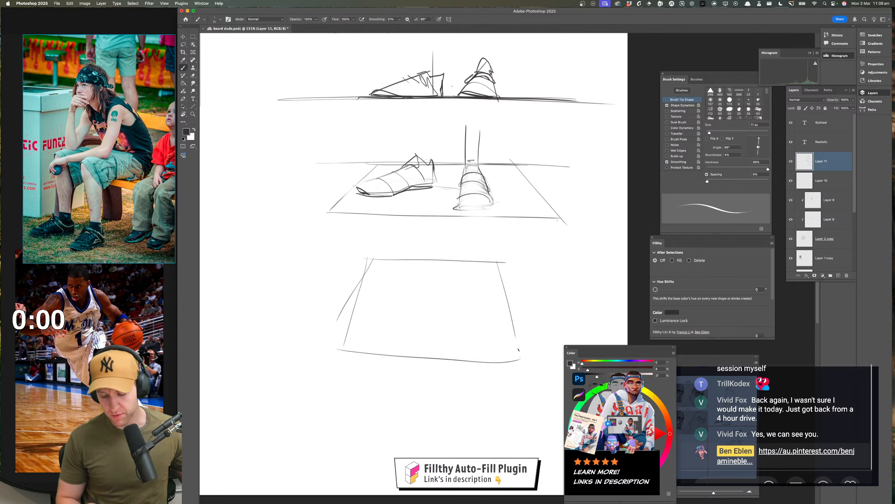
pyautogui.moveTo(496, 269); pyautogui.dragTo(513, 353)
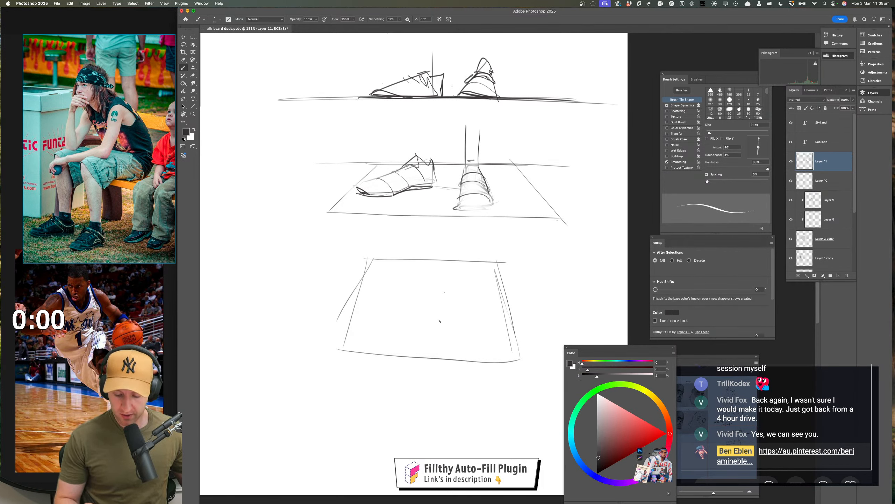
# Block in a front-facing shoe and a side-facing shoe with curved cross-contours on the third plane, seen from higher above
pyautogui.moveTo(432, 318); pyautogui.dragTo(432, 337)
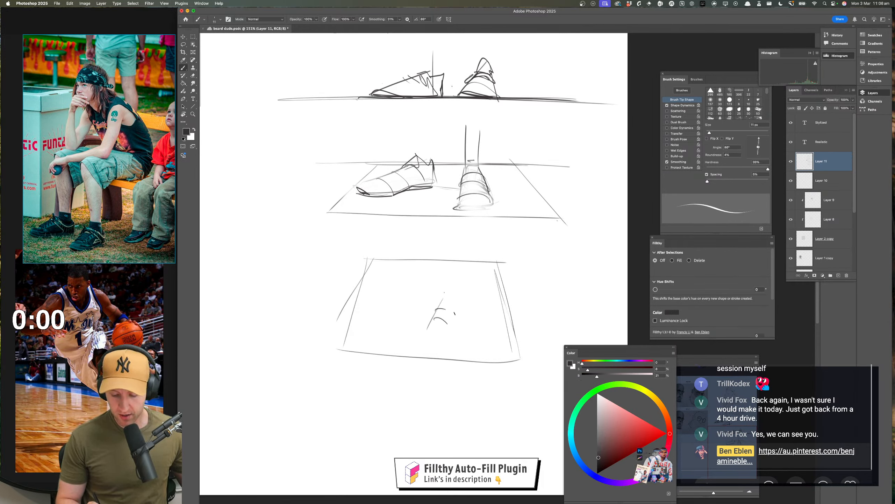
pyautogui.moveTo(441, 300)
pyautogui.mouseDown()
pyautogui.moveTo(426, 339)
pyautogui.moveTo(455, 344)
pyautogui.mouseUp()
pyautogui.moveTo(362, 292); pyautogui.dragTo(409, 286)
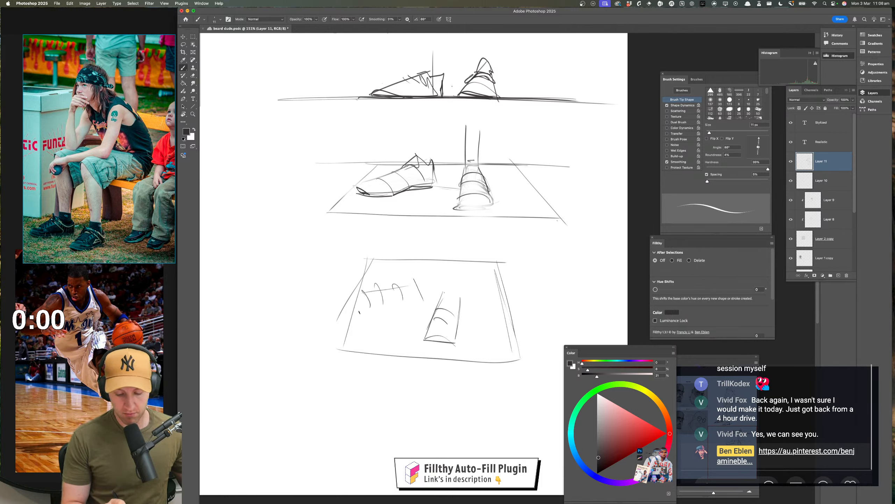
pyautogui.moveTo(355, 311); pyautogui.dragTo(420, 303)
pyautogui.moveTo(361, 290)
pyautogui.mouseDown()
pyautogui.moveTo(356, 307)
pyautogui.moveTo(415, 277)
pyautogui.moveTo(459, 312)
pyautogui.mouseUp()
# Add lacing to the front-facing shoe on the third plane and rework the side-facing shoe's ankle opening and heel
pyautogui.moveTo(486, 392); pyautogui.dragTo(474, 406)
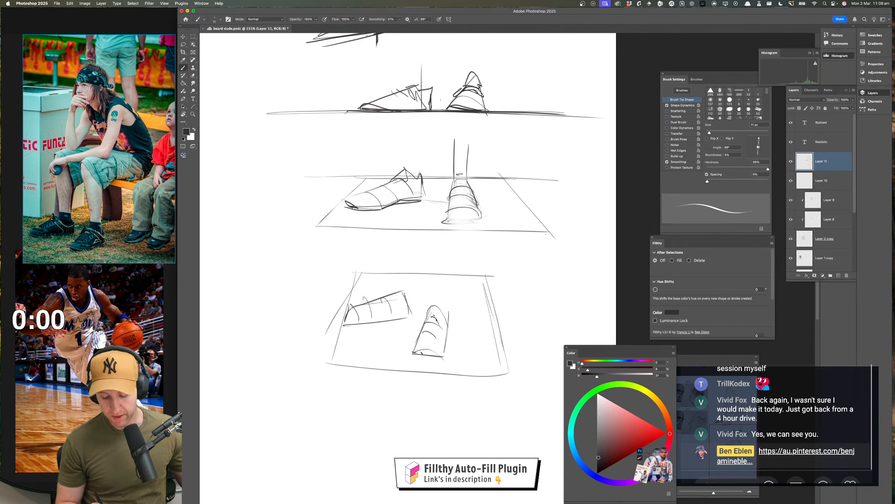
pyautogui.moveTo(414, 352)
pyautogui.mouseDown()
pyautogui.moveTo(441, 353)
pyautogui.moveTo(424, 334)
pyautogui.moveTo(442, 332)
pyautogui.moveTo(426, 326)
pyautogui.moveTo(443, 318)
pyautogui.moveTo(447, 328)
pyautogui.moveTo(424, 324)
pyautogui.mouseUp()
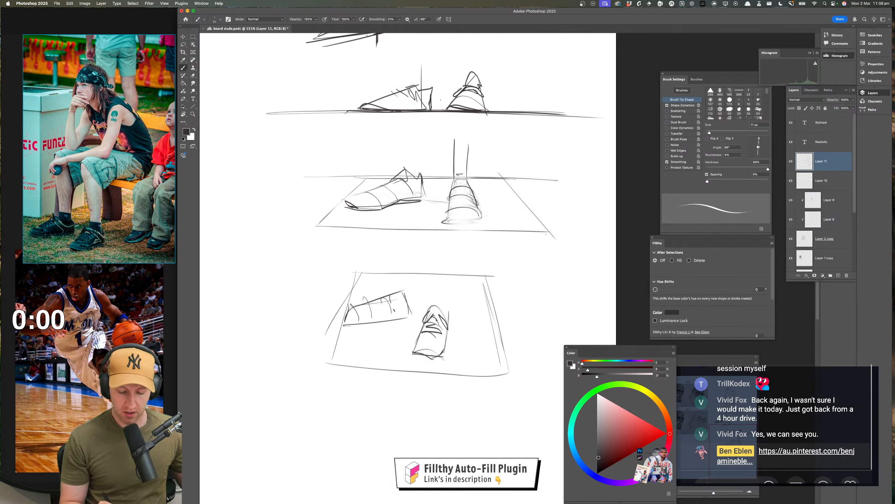
pyautogui.moveTo(393, 287)
pyautogui.mouseDown()
pyautogui.moveTo(395, 309)
pyautogui.moveTo(411, 315)
pyautogui.mouseUp()
pyautogui.moveTo(395, 291); pyautogui.dragTo(411, 302)
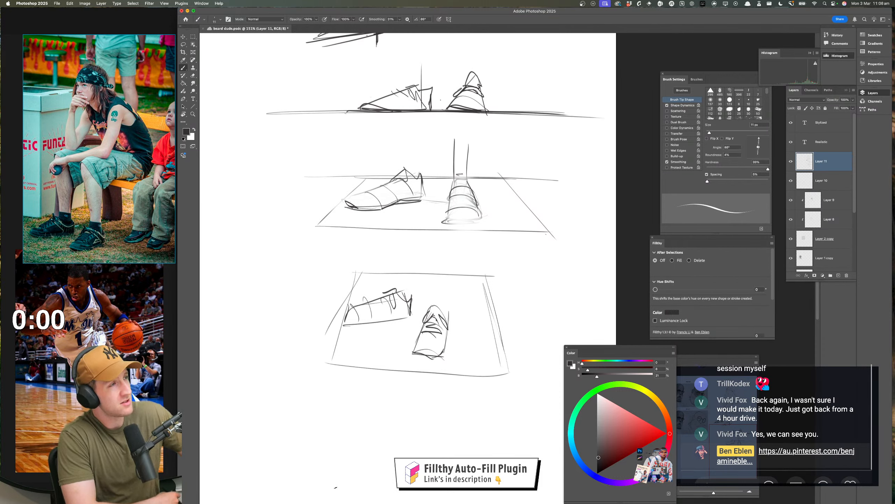
pyautogui.press('super+z')
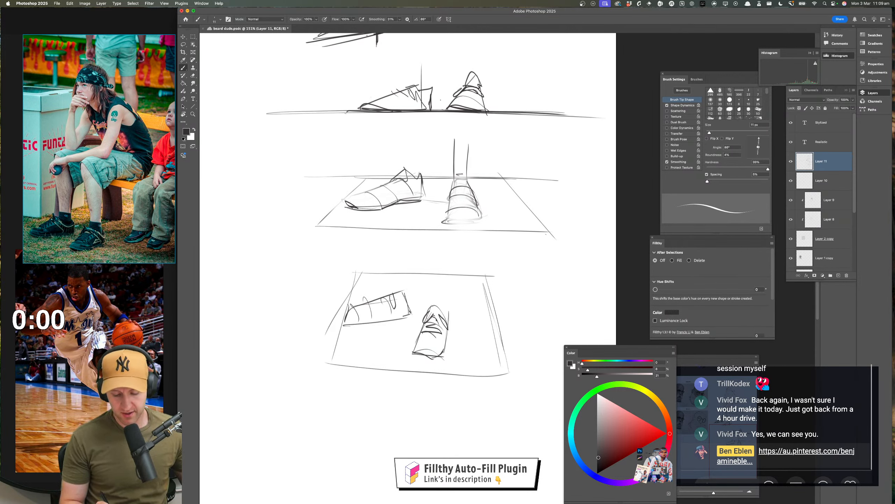
pyautogui.moveTo(410, 310)
pyautogui.mouseDown()
pyautogui.moveTo(333, 321)
pyautogui.moveTo(416, 313)
pyautogui.mouseUp()
pyautogui.press('super+z')
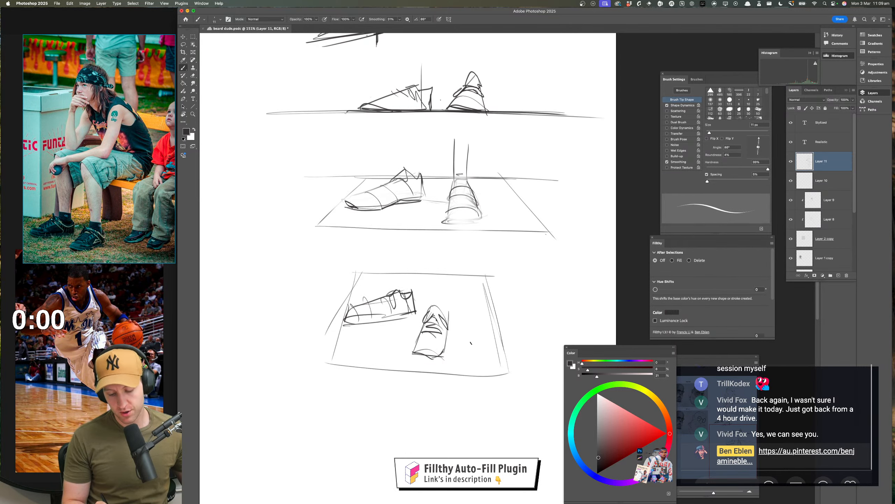
# Fade both shoe sketches on the third ground plane to a faint guide with a large soft eraser
pyautogui.press('super+space')
pyautogui.moveTo(467, 365)
pyautogui.mouseDown()
pyautogui.moveTo(428, 372)
pyautogui.moveTo(495, 364)
pyautogui.mouseUp()
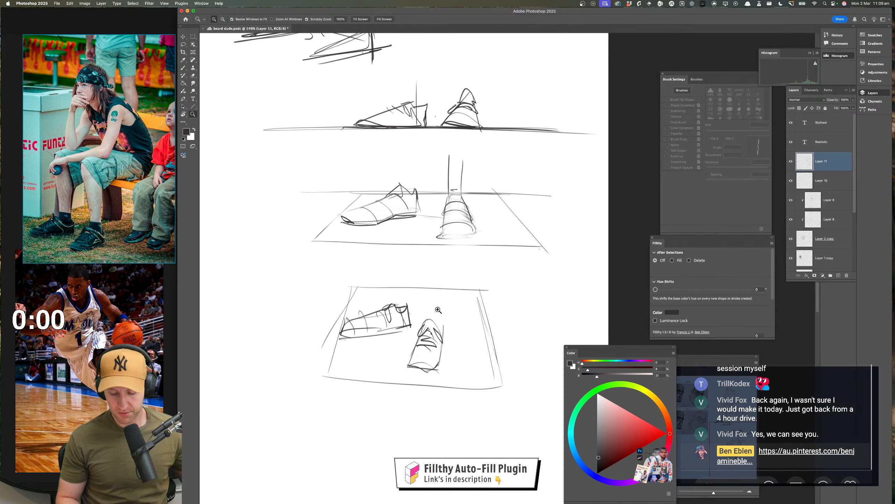
pyautogui.press('e')
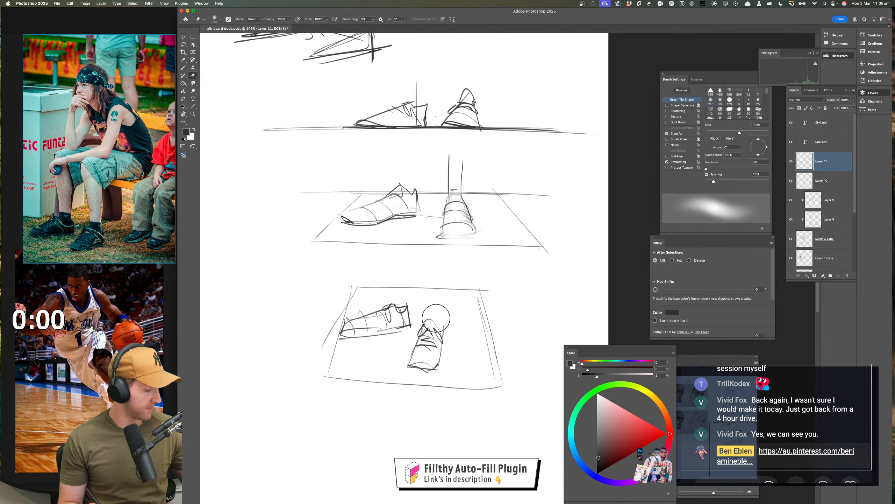
pyautogui.moveTo(396, 320)
pyautogui.mouseDown()
pyautogui.moveTo(421, 303)
pyautogui.moveTo(393, 312)
pyautogui.moveTo(443, 315)
pyautogui.moveTo(419, 356)
pyautogui.mouseUp()
pyautogui.press('b')
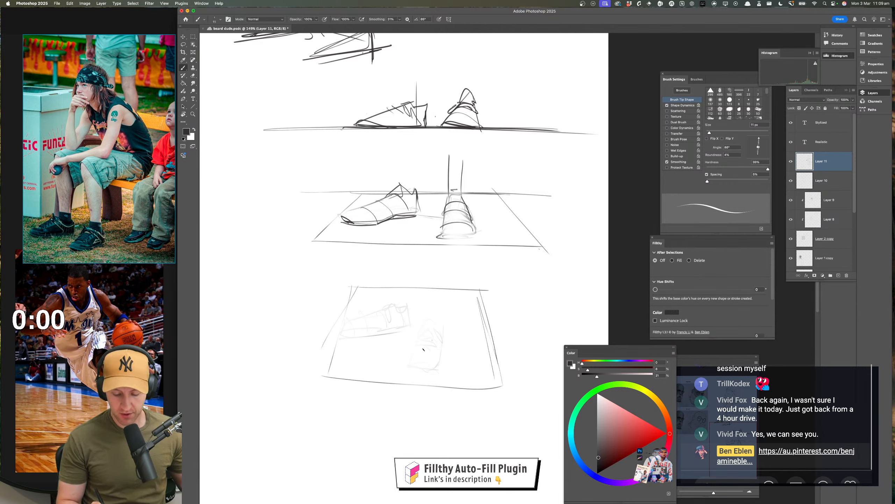
pyautogui.moveTo(434, 293); pyautogui.dragTo(432, 384)
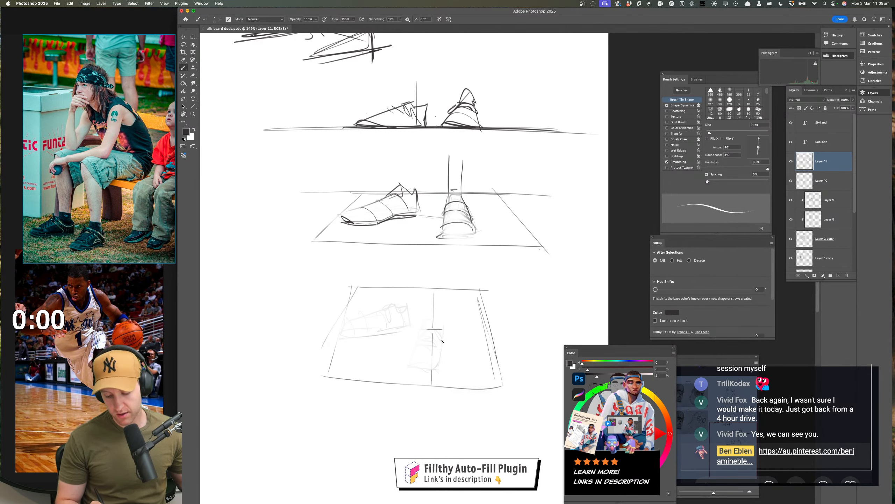
pyautogui.press('super+z')
pyautogui.press('super+z')
# Redraw the front-facing shoe as a curved form with cross-contours and outline the side-facing shoe's sole on the third plane
pyautogui.moveTo(429, 316); pyautogui.dragTo(425, 360)
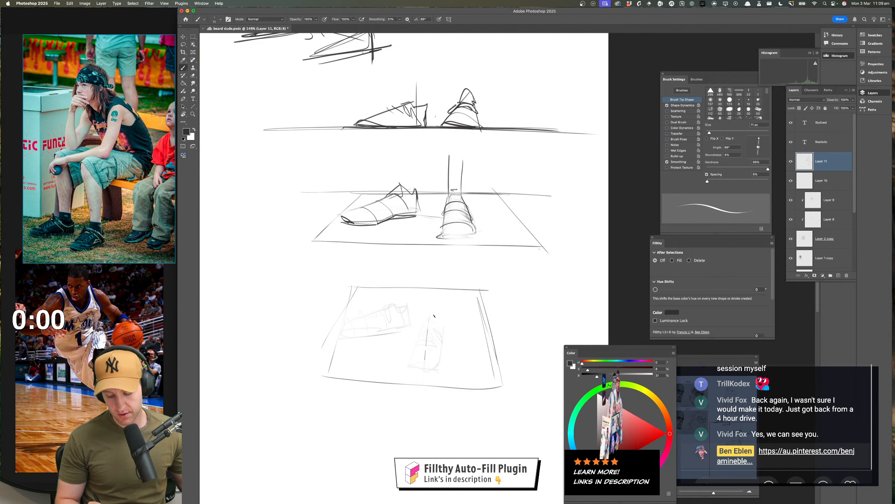
pyautogui.moveTo(431, 326); pyautogui.dragTo(415, 363)
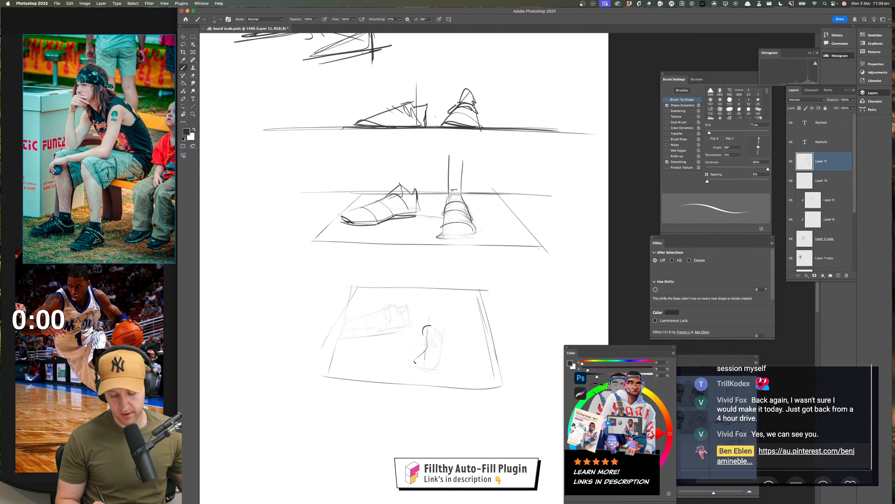
pyautogui.moveTo(437, 324); pyautogui.dragTo(415, 363)
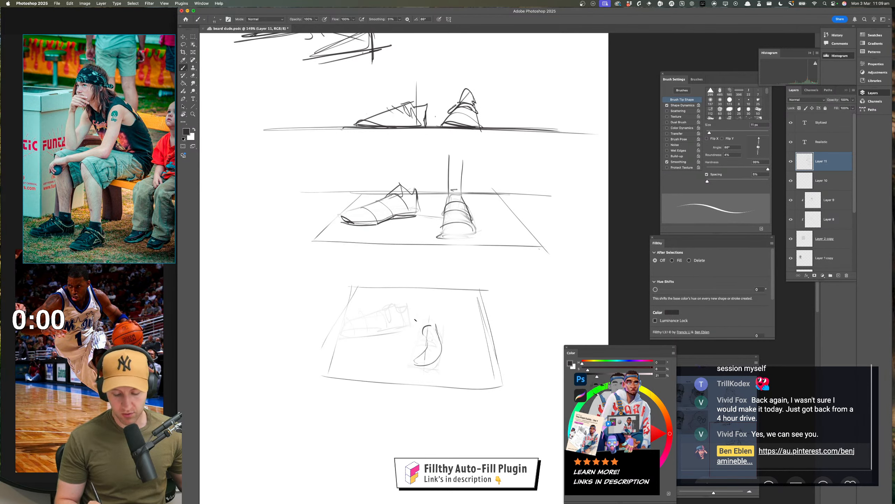
pyautogui.moveTo(411, 319)
pyautogui.mouseDown()
pyautogui.moveTo(351, 338)
pyautogui.moveTo(370, 333)
pyautogui.mouseUp()
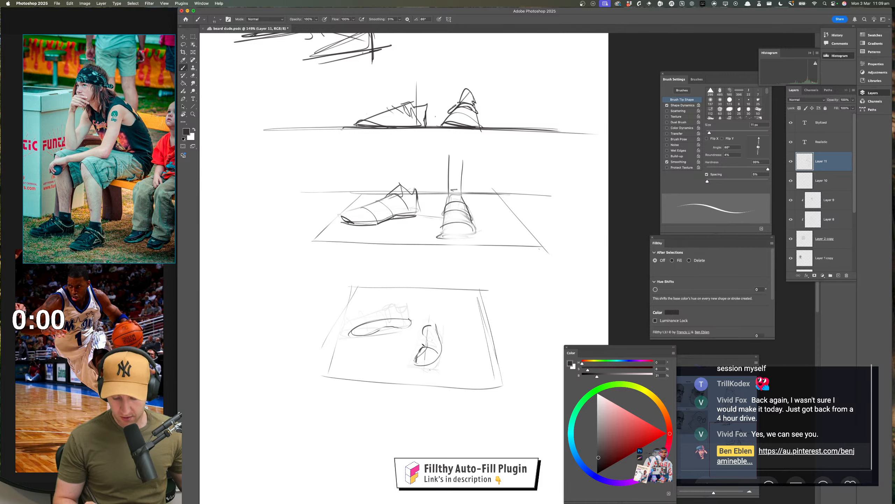
pyautogui.moveTo(422, 347)
pyautogui.mouseDown()
pyautogui.moveTo(442, 337)
pyautogui.moveTo(443, 349)
pyautogui.mouseUp()
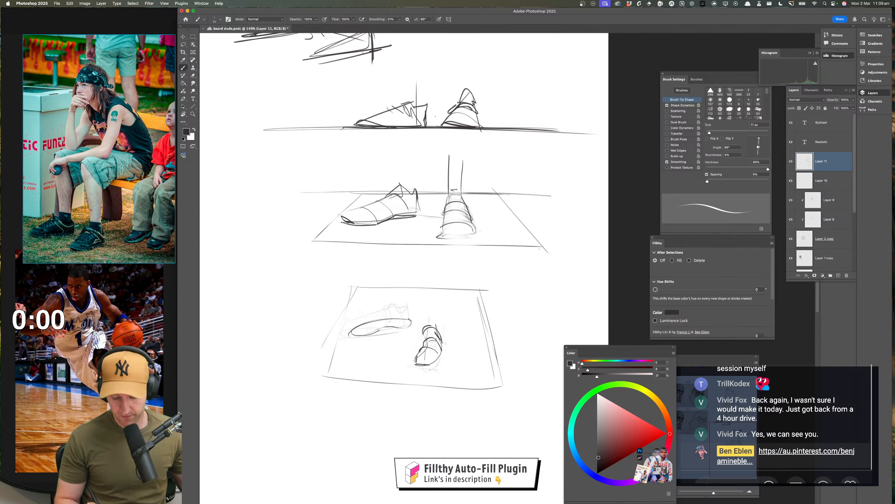
# Define the front-facing shoe's sides and ankle opening, and add leg lines rising above it
pyautogui.moveTo(423, 327)
pyautogui.mouseDown()
pyautogui.moveTo(416, 368)
pyautogui.moveTo(437, 371)
pyautogui.mouseUp()
pyautogui.press('super+z')
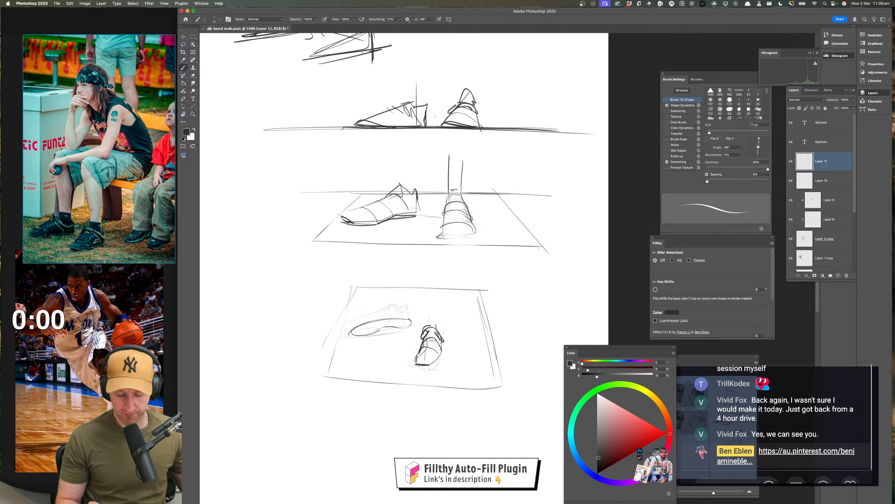
pyautogui.moveTo(442, 289); pyautogui.dragTo(438, 322)
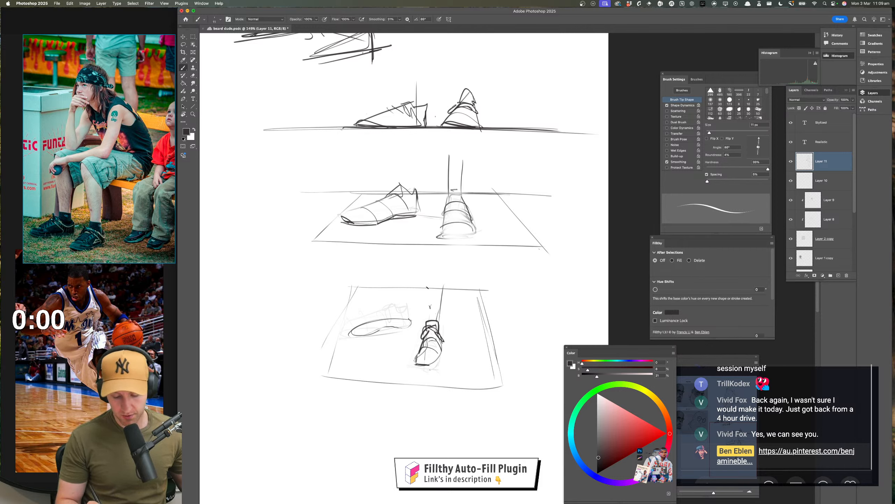
pyautogui.moveTo(427, 274); pyautogui.dragTo(428, 287)
# Fade the front-facing shoe on the third plane and redraw its side outlines with a wider toe
pyautogui.press('e')
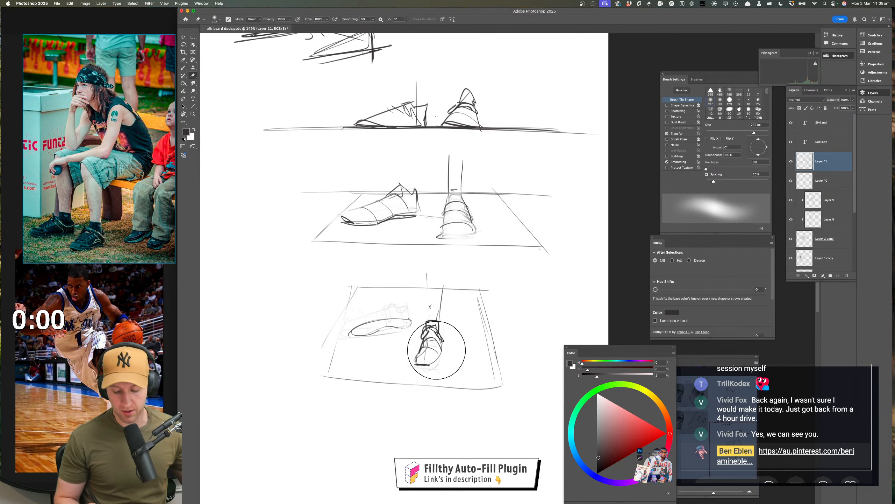
pyautogui.moveTo(432, 334)
pyautogui.mouseDown()
pyautogui.moveTo(442, 355)
pyautogui.moveTo(451, 332)
pyautogui.mouseUp()
pyautogui.press('b')
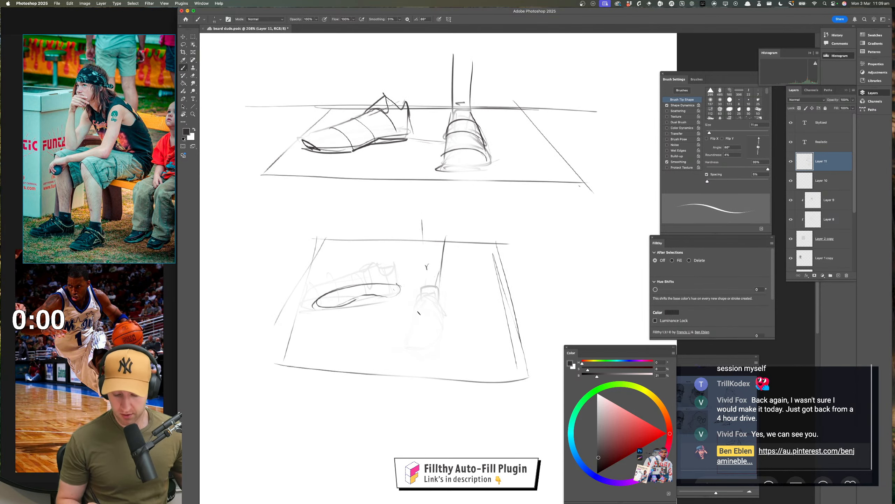
pyautogui.moveTo(421, 305)
pyautogui.mouseDown()
pyautogui.moveTo(412, 333)
pyautogui.moveTo(437, 354)
pyautogui.moveTo(431, 358)
pyautogui.moveTo(444, 328)
pyautogui.moveTo(443, 337)
pyautogui.mouseUp()
pyautogui.press('super+z')
pyautogui.press('super+z')
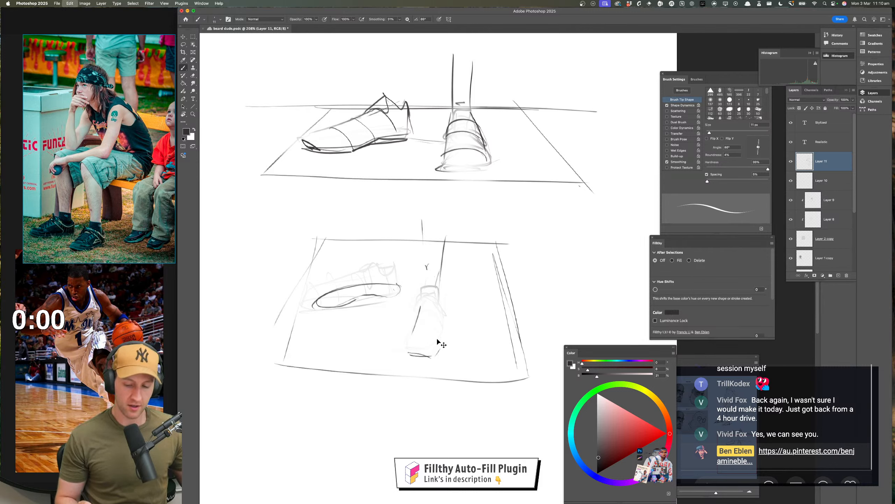
pyautogui.press('super+z')
pyautogui.moveTo(406, 347)
pyautogui.mouseDown()
pyautogui.moveTo(437, 354)
pyautogui.moveTo(442, 288)
pyautogui.mouseUp()
pyautogui.press('super+z')
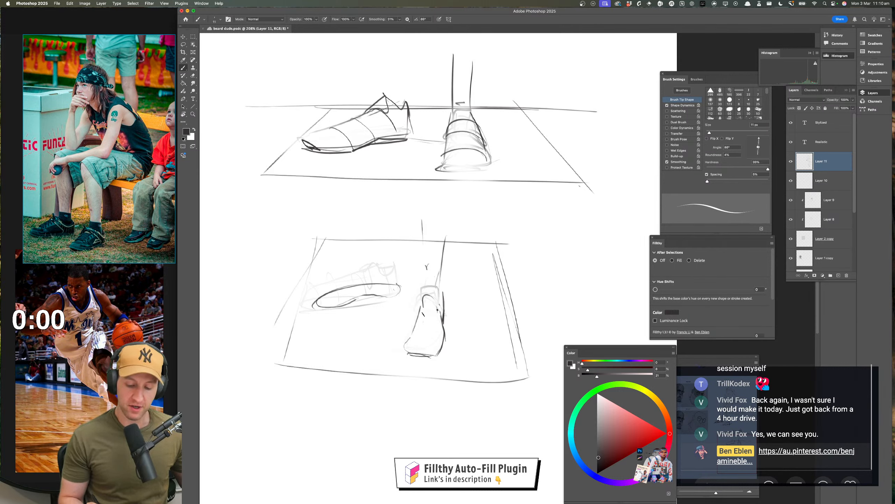
# Add lacing, a centre seam and a rounded tongue and collar to the front-facing shoe
pyautogui.moveTo(425, 316)
pyautogui.mouseDown()
pyautogui.moveTo(441, 310)
pyautogui.moveTo(417, 330)
pyautogui.mouseUp()
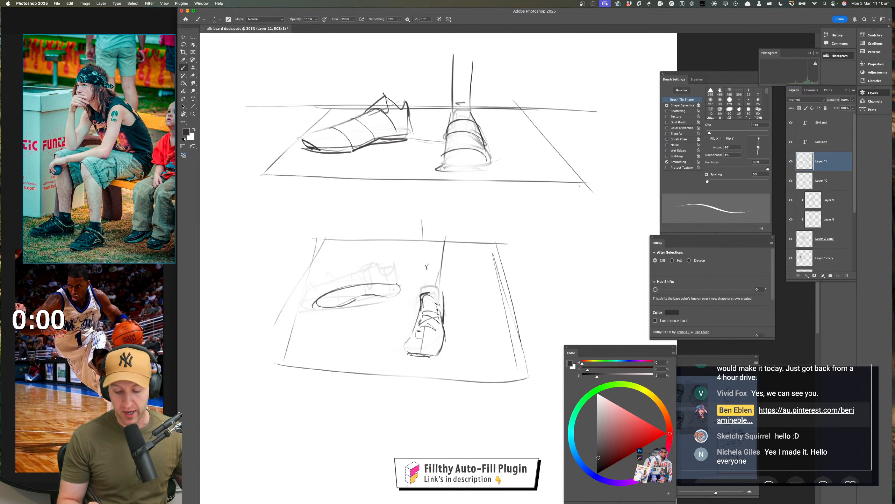
pyautogui.moveTo(431, 292)
pyautogui.mouseDown()
pyautogui.moveTo(439, 312)
pyautogui.moveTo(443, 292)
pyautogui.mouseUp()
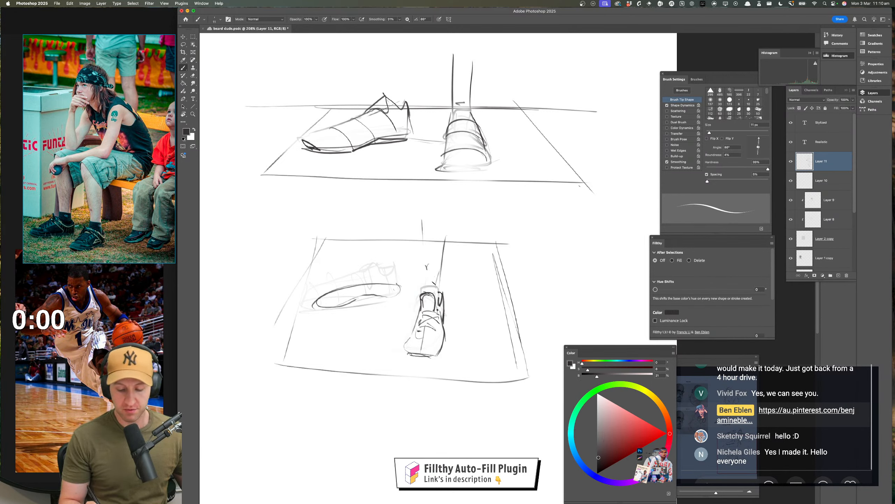
# Draw the vertical heel edge and the straight bottom edge of the side-facing shoe on the third plane
pyautogui.moveTo(467, 340); pyautogui.dragTo(469, 342)
pyautogui.moveTo(399, 272)
pyautogui.mouseDown()
pyautogui.moveTo(400, 305)
pyautogui.moveTo(385, 312)
pyautogui.moveTo(402, 297)
pyautogui.moveTo(309, 312)
pyautogui.mouseUp()
pyautogui.moveTo(309, 304); pyautogui.dragTo(313, 312)
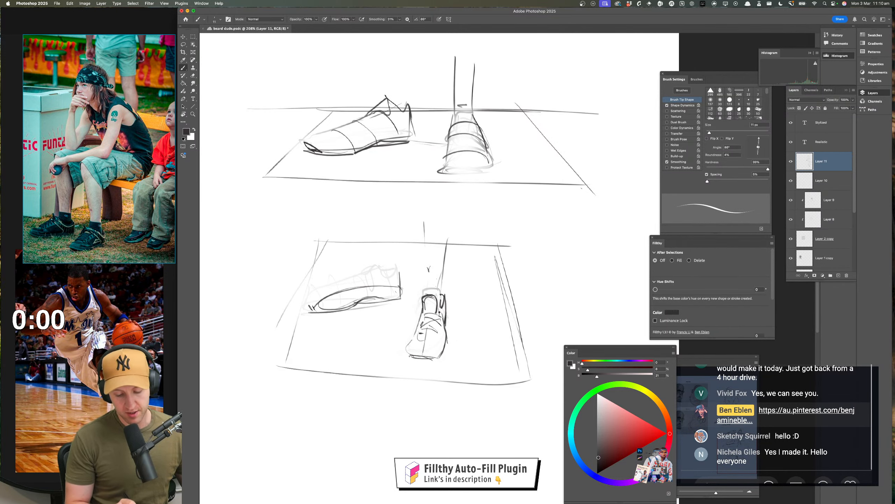
pyautogui.press('super+z')
# Flip the canvas horizontally and reinforce the front-facing shoe's toe, sole and side outline with darker strokes
pyautogui.moveTo(412, 357)
pyautogui.mouseDown()
pyautogui.moveTo(314, 306)
pyautogui.moveTo(452, 379)
pyautogui.moveTo(443, 379)
pyautogui.mouseUp()
pyautogui.moveTo(434, 365)
pyautogui.mouseDown()
pyautogui.moveTo(454, 370)
pyautogui.moveTo(224, 318)
pyautogui.mouseUp()
pyautogui.press('f')
pyautogui.moveTo(403, 323)
pyautogui.keyDown('super'); pyautogui.mouseDown()
pyautogui.moveTo(424, 321)
pyautogui.moveTo(373, 367)
pyautogui.mouseUp(); pyautogui.keyUp('super')
pyautogui.moveTo(338, 352); pyautogui.dragTo(387, 366)
pyautogui.moveTo(385, 328); pyautogui.dragTo(384, 353)
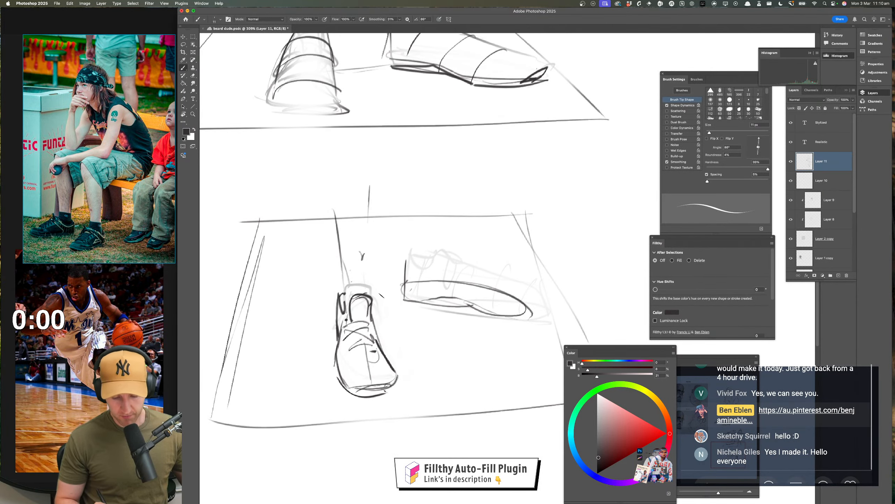
# Sketch the side-facing shoe's toe, cross-contours and ankle opening, and draw alignment lines linking it to the front-facing shoe
pyautogui.moveTo(547, 290)
pyautogui.mouseDown()
pyautogui.moveTo(518, 291)
pyautogui.moveTo(492, 315)
pyautogui.moveTo(443, 271)
pyautogui.moveTo(516, 308)
pyautogui.moveTo(442, 270)
pyautogui.moveTo(432, 303)
pyautogui.mouseUp()
pyautogui.moveTo(444, 272); pyautogui.dragTo(413, 292)
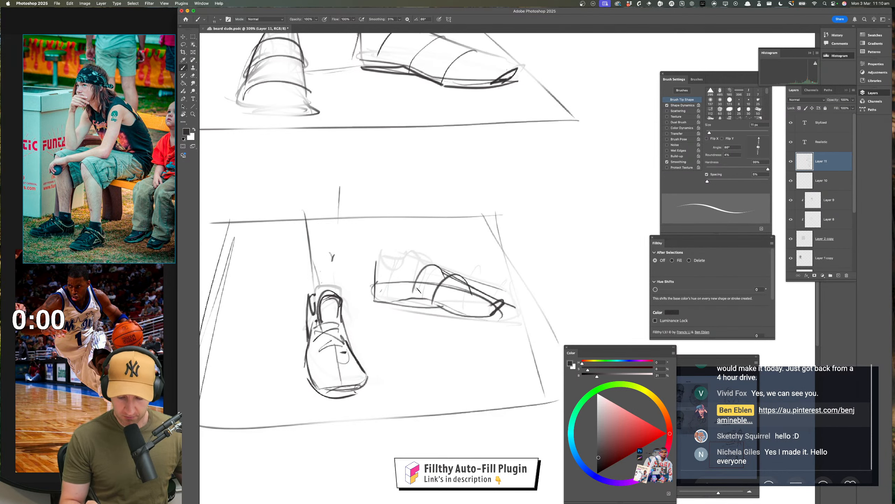
pyautogui.moveTo(400, 261)
pyautogui.mouseDown()
pyautogui.moveTo(401, 235)
pyautogui.moveTo(420, 271)
pyautogui.mouseUp()
pyautogui.moveTo(319, 285); pyautogui.dragTo(418, 250)
pyautogui.moveTo(331, 314); pyautogui.dragTo(316, 328)
pyautogui.moveTo(308, 323)
pyautogui.mouseDown()
pyautogui.moveTo(337, 329)
pyautogui.moveTo(413, 304)
pyautogui.moveTo(439, 310)
pyautogui.mouseUp()
# Lasso the side-facing shoe, move it slightly down the third plane and deselect
pyautogui.click(183, 44)
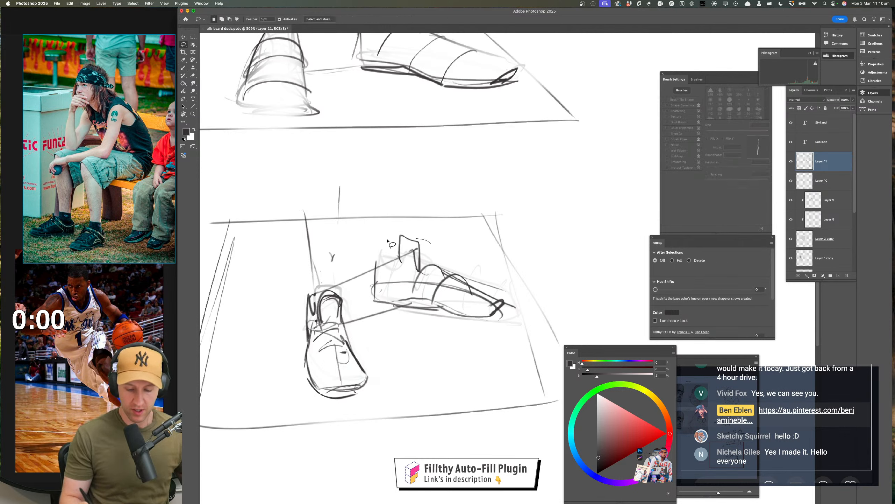
pyautogui.moveTo(392, 244)
pyautogui.mouseDown()
pyautogui.moveTo(489, 342)
pyautogui.moveTo(443, 227)
pyautogui.mouseUp()
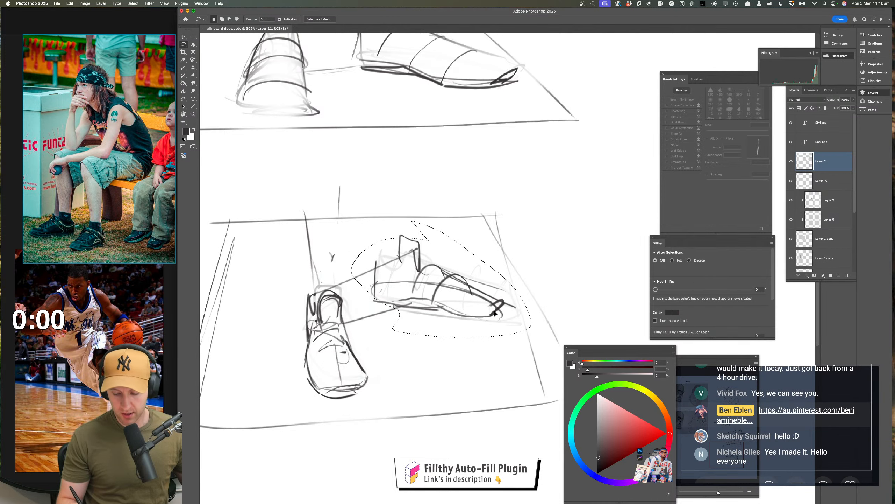
pyautogui.moveTo(495, 306); pyautogui.dragTo(498, 320)
pyautogui.press('super+d')
# Fade the side-facing shoe on the third plane to a faint guide with a large soft eraser
pyautogui.moveTo(480, 380); pyautogui.dragTo(445, 379)
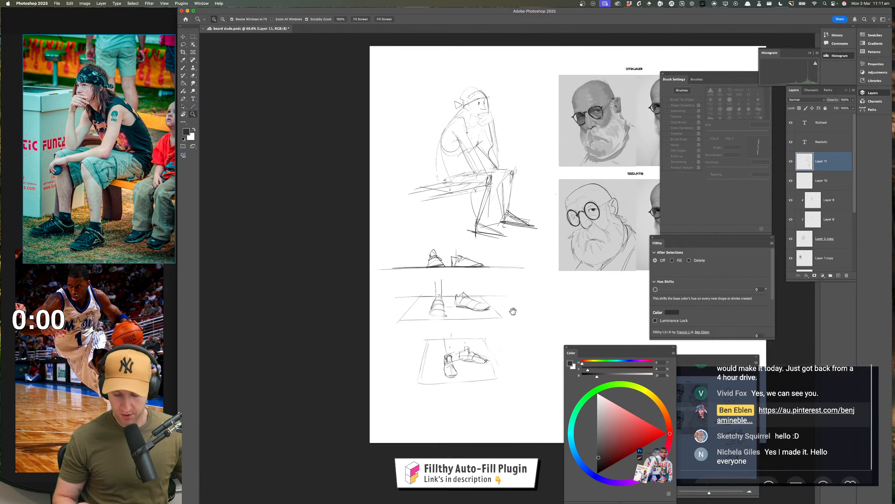
pyautogui.moveTo(512, 310); pyautogui.dragTo(485, 284)
pyautogui.moveTo(453, 347); pyautogui.dragTo(485, 349)
pyautogui.press('e')
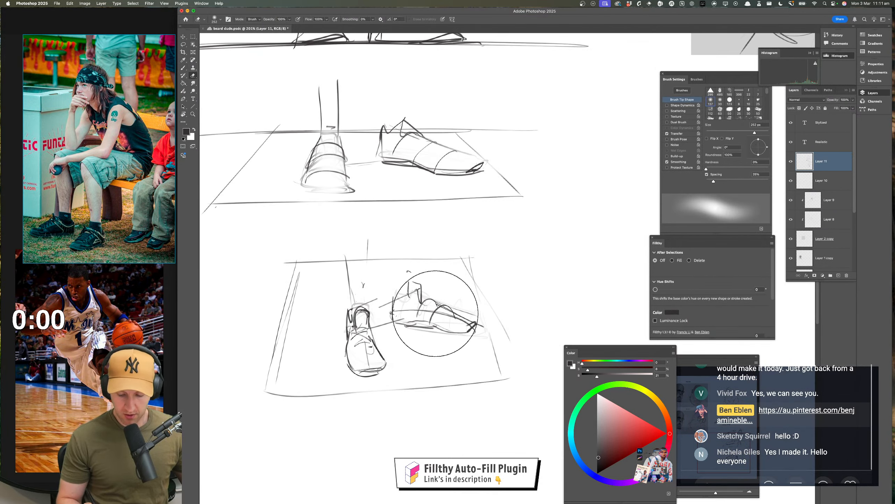
pyautogui.moveTo(432, 316)
pyautogui.mouseDown()
pyautogui.moveTo(404, 296)
pyautogui.moveTo(481, 323)
pyautogui.moveTo(454, 317)
pyautogui.mouseUp()
pyautogui.press('b')
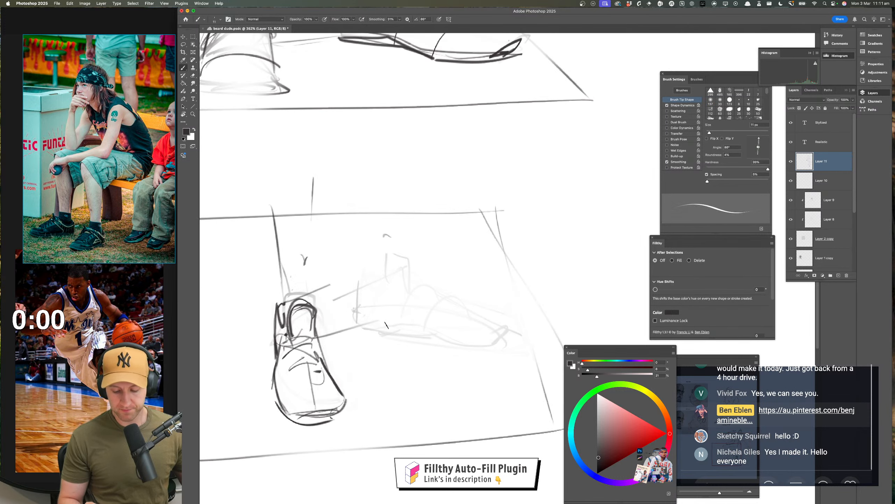
# Redraw the side-facing shoe's sole as a closed, curved footprint over the faint guide
pyautogui.moveTo(387, 313)
pyautogui.mouseDown()
pyautogui.moveTo(365, 314)
pyautogui.moveTo(469, 348)
pyautogui.moveTo(502, 351)
pyautogui.moveTo(464, 322)
pyautogui.moveTo(373, 313)
pyautogui.moveTo(449, 342)
pyautogui.moveTo(503, 342)
pyautogui.mouseUp()
pyautogui.press('super+z')
pyautogui.press('super+z')
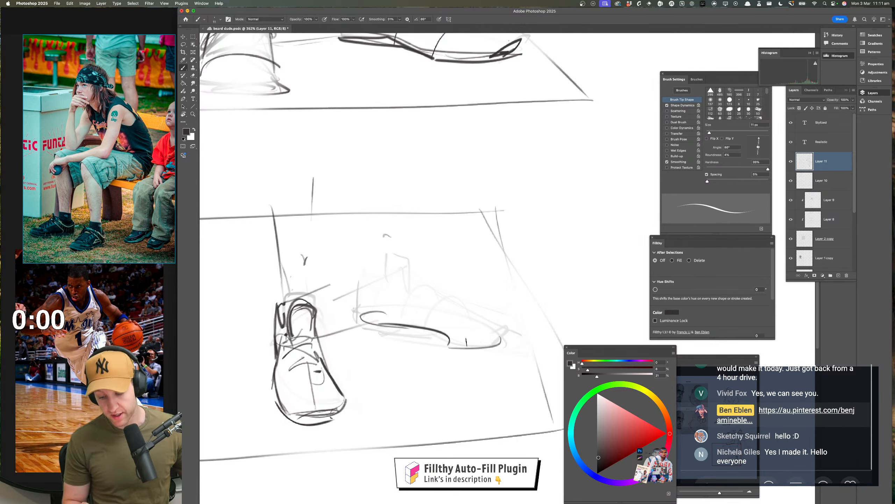
pyautogui.press('super+z')
pyautogui.moveTo(415, 324)
pyautogui.mouseDown()
pyautogui.moveTo(478, 354)
pyautogui.moveTo(504, 345)
pyautogui.moveTo(384, 311)
pyautogui.mouseUp()
pyautogui.moveTo(460, 344); pyautogui.dragTo(488, 352)
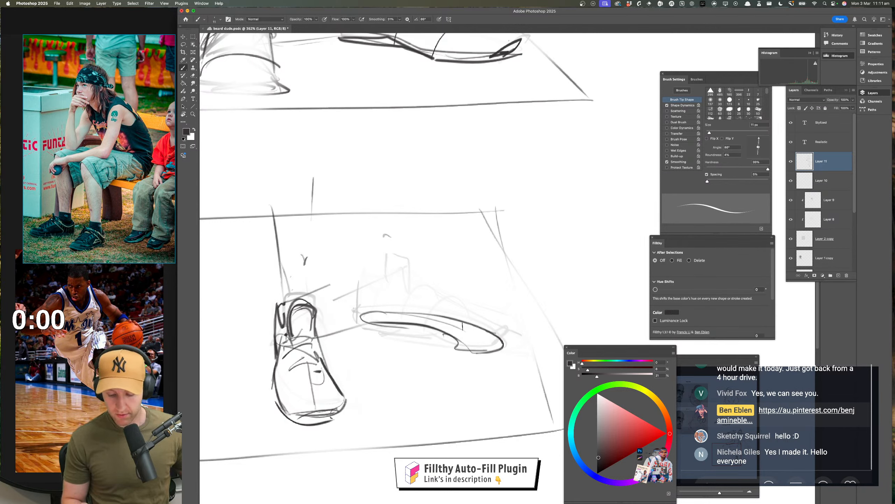
# Erase the rough foot lines beneath the seated figure's legs until they are only faint
pyautogui.moveTo(444, 255); pyautogui.dragTo(485, 389)
pyautogui.moveTo(473, 349); pyautogui.dragTo(382, 435)
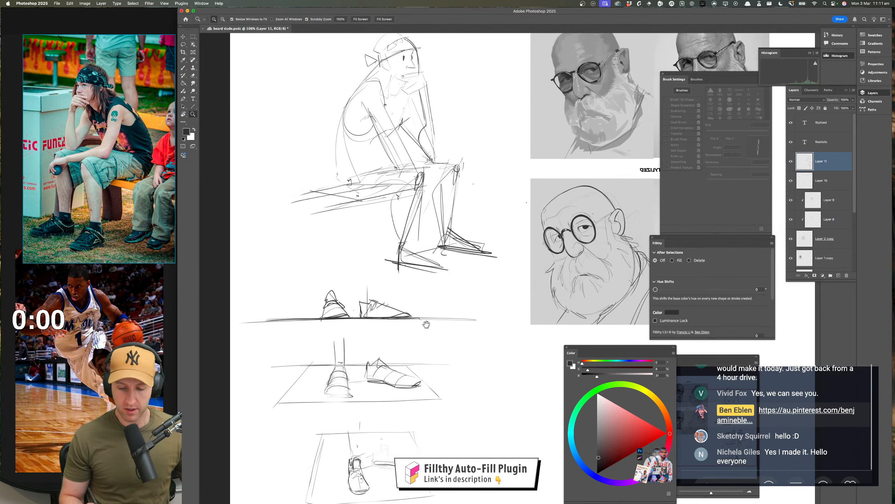
pyautogui.moveTo(529, 217); pyautogui.dragTo(539, 217)
pyautogui.press('e')
pyautogui.moveTo(439, 261)
pyautogui.mouseDown()
pyautogui.moveTo(351, 272)
pyautogui.moveTo(394, 270)
pyautogui.mouseUp()
pyautogui.moveTo(483, 258); pyautogui.dragTo(431, 246)
pyautogui.press('z')
pyautogui.moveTo(454, 333)
pyautogui.mouseDown()
pyautogui.moveTo(429, 332)
pyautogui.moveTo(426, 279)
pyautogui.moveTo(446, 278)
pyautogui.mouseUp()
pyautogui.press('b')
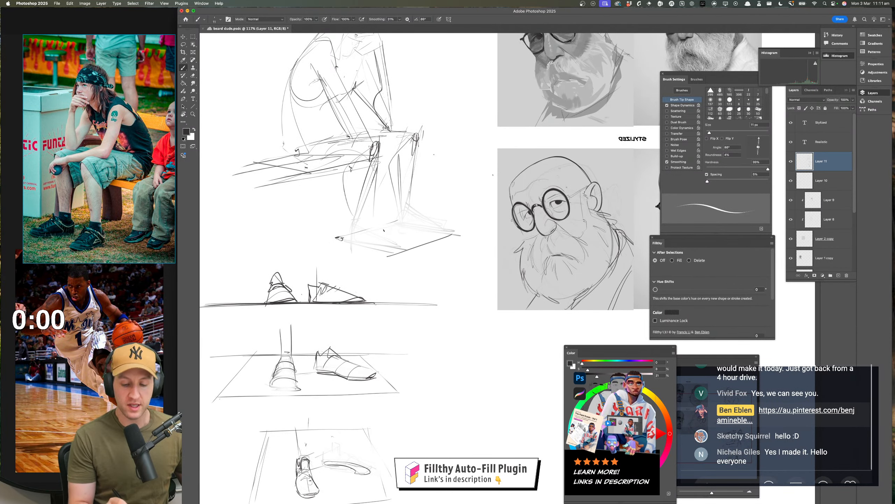
# Build the side-facing shoe's upper on the third plane with a toe outline and curved cross-contours above the sole
pyautogui.press('z')
pyautogui.moveTo(442, 331); pyautogui.dragTo(399, 331)
pyautogui.moveTo(440, 352)
pyautogui.mouseDown()
pyautogui.moveTo(427, 345)
pyautogui.moveTo(443, 328)
pyautogui.mouseUp()
pyautogui.moveTo(407, 370)
pyautogui.mouseDown()
pyautogui.moveTo(459, 328)
pyautogui.moveTo(468, 289)
pyautogui.mouseUp()
pyautogui.press('b')
pyautogui.moveTo(413, 316); pyautogui.dragTo(433, 328)
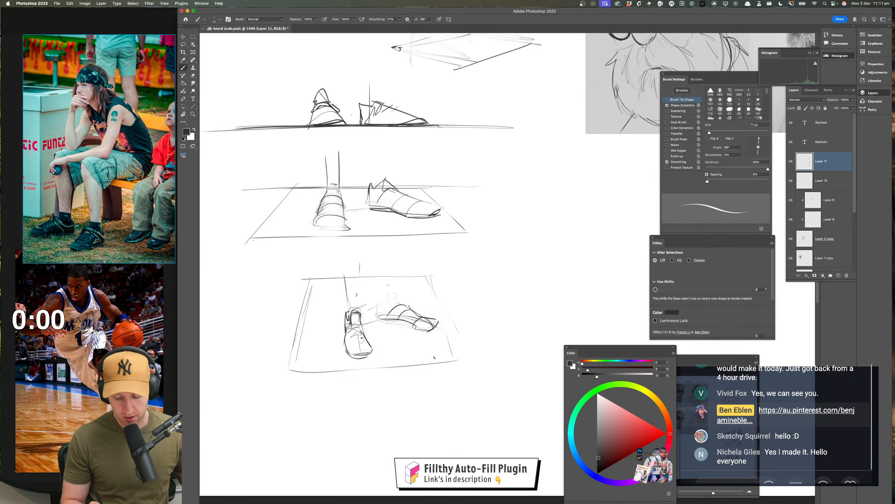
# Flip the canvas back and add the ankle opening and zigzag heel contour to the side-facing shoe
pyautogui.press('super+f')
pyautogui.moveTo(510, 345); pyautogui.dragTo(214, 352)
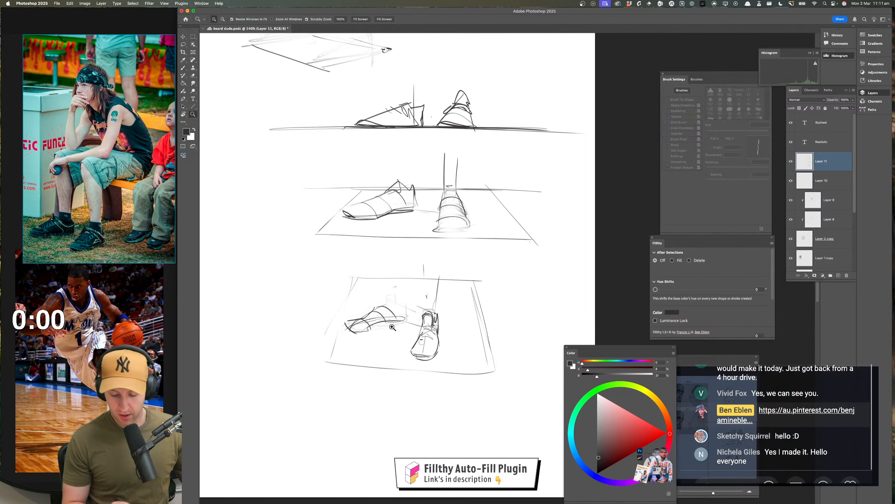
pyautogui.moveTo(392, 326); pyautogui.dragTo(412, 318)
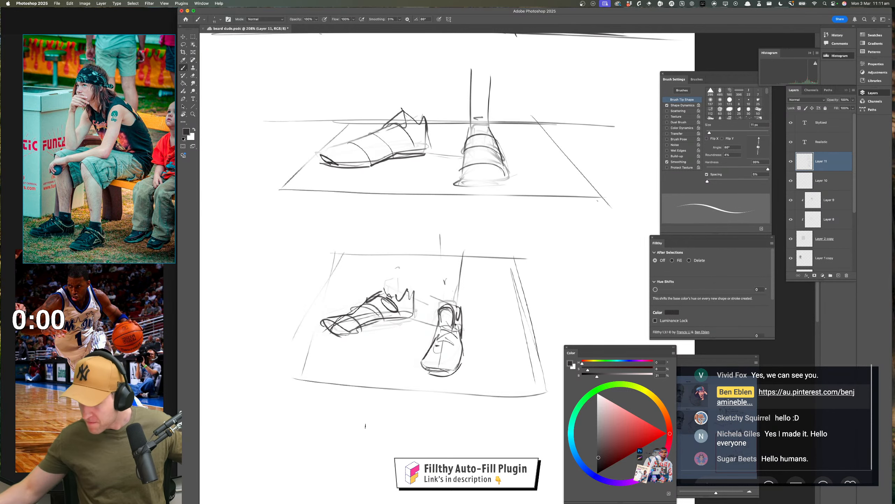
# Soften the side-facing shoe's reworked lines on the third plane with the eraser for another redraw
pyautogui.press('e')
pyautogui.moveTo(405, 300); pyautogui.dragTo(343, 324)
pyautogui.moveTo(455, 339); pyautogui.dragTo(508, 352)
pyautogui.press('b')
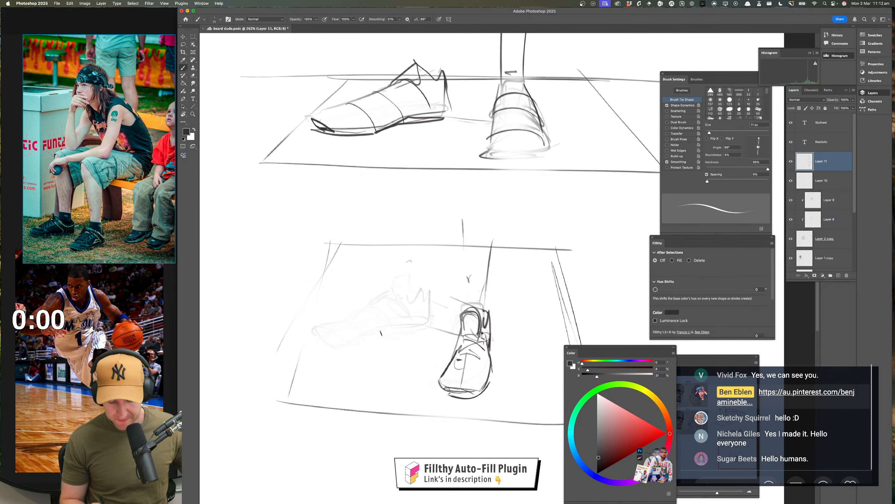
# Redraw the side-facing shoe on the third plane with a dark sole line, upturned toe, straight instep and heel base
pyautogui.moveTo(370, 342)
pyautogui.mouseDown()
pyautogui.moveTo(328, 346)
pyautogui.moveTo(376, 342)
pyautogui.mouseUp()
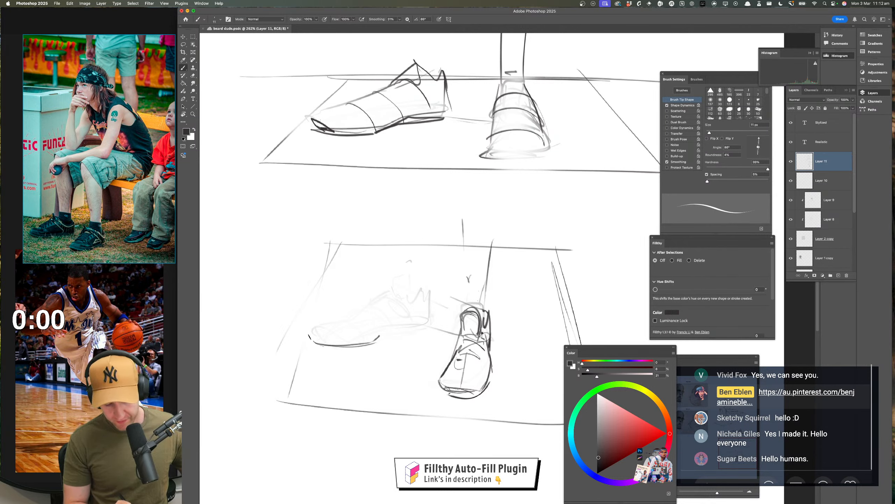
pyautogui.press('super+z')
pyautogui.press('super+z')
pyautogui.moveTo(308, 334)
pyautogui.mouseDown()
pyautogui.moveTo(355, 323)
pyautogui.moveTo(350, 330)
pyautogui.moveTo(385, 297)
pyautogui.mouseUp()
pyautogui.press('super+z')
pyautogui.press('super+z')
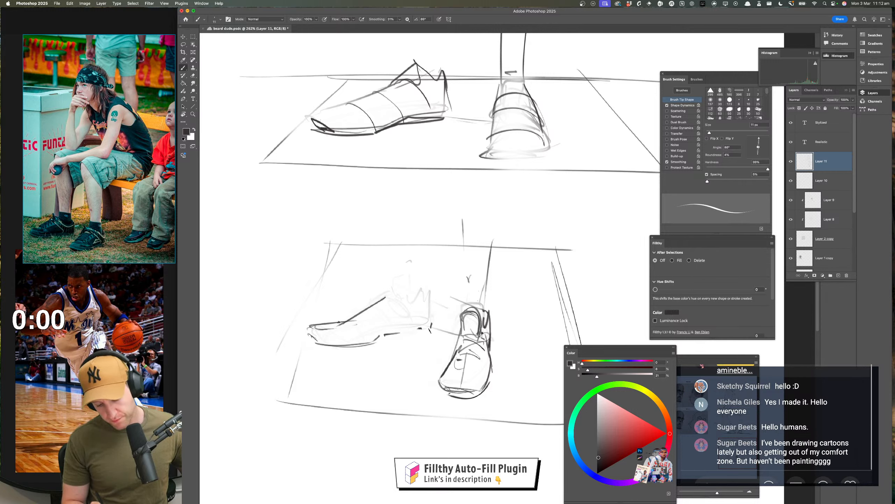
pyautogui.moveTo(433, 321)
pyautogui.mouseDown()
pyautogui.moveTo(384, 330)
pyautogui.moveTo(423, 318)
pyautogui.moveTo(439, 345)
pyautogui.mouseUp()
pyautogui.scroll(2, 446, 332)
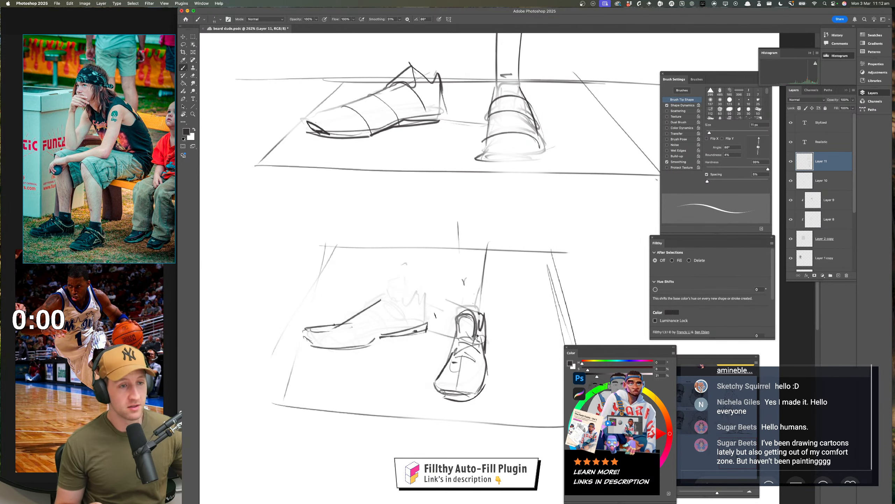
pyautogui.moveTo(432, 327); pyautogui.dragTo(427, 328)
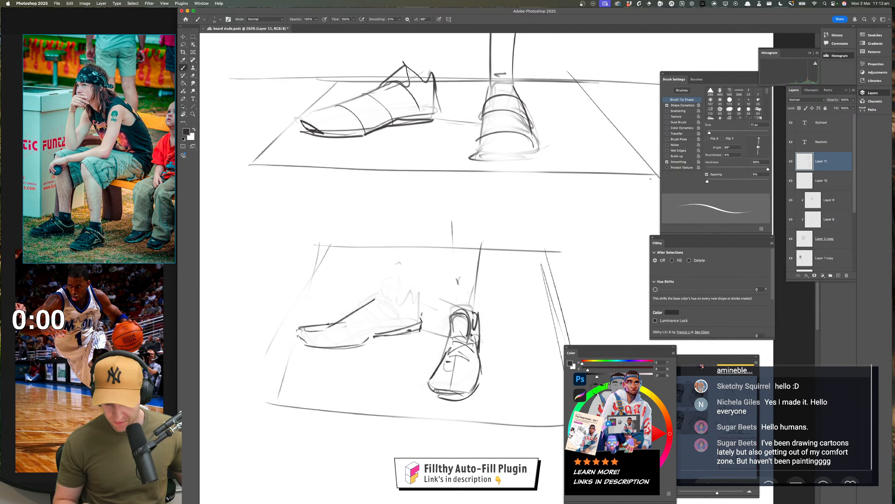
# Extend the side-facing shoe's heel edge, outline a boxy tongue at its opening, and flip the canvas to check the shape
pyautogui.moveTo(420, 295)
pyautogui.mouseDown()
pyautogui.moveTo(390, 301)
pyautogui.moveTo(397, 291)
pyautogui.mouseUp()
pyautogui.press('super+z')
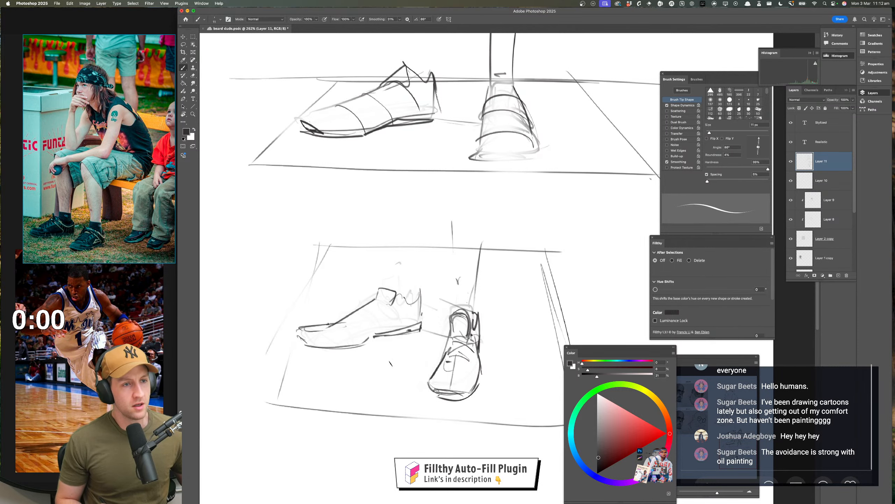
pyautogui.moveTo(390, 363); pyautogui.dragTo(349, 357)
pyautogui.press('super+shift+h')
pyautogui.moveTo(461, 363); pyautogui.dragTo(360, 350)
pyautogui.moveTo(439, 349)
pyautogui.mouseDown()
pyautogui.moveTo(358, 324)
pyautogui.moveTo(432, 369)
pyautogui.mouseUp()
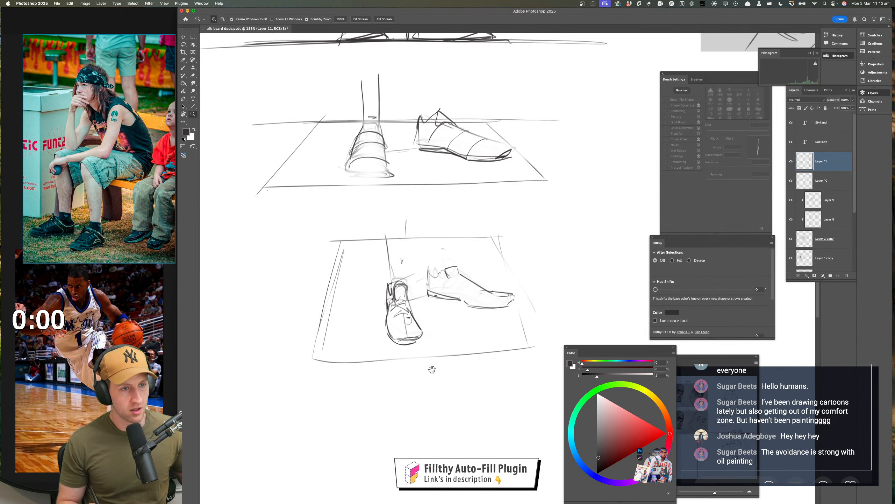
pyautogui.moveTo(468, 296); pyautogui.dragTo(490, 295)
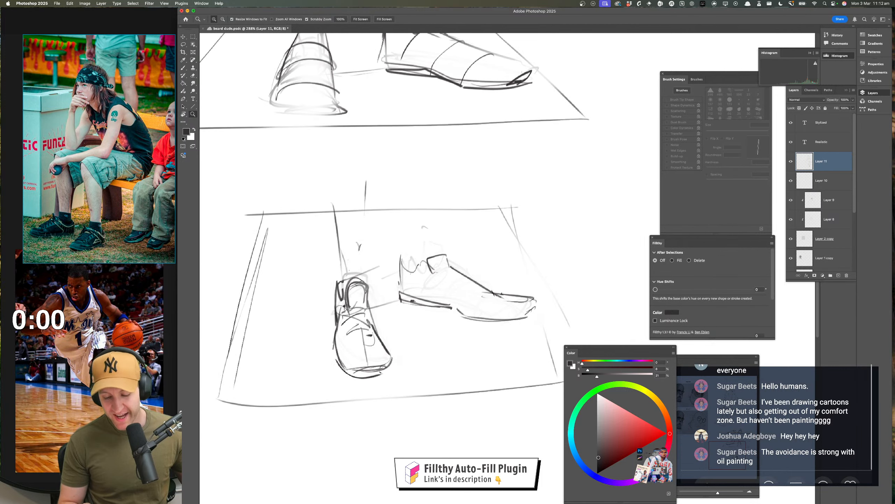
# Rework the side-facing shoe's ankle area with a lasso selection and redraw the tongue as a rounded loop
pyautogui.press('b')
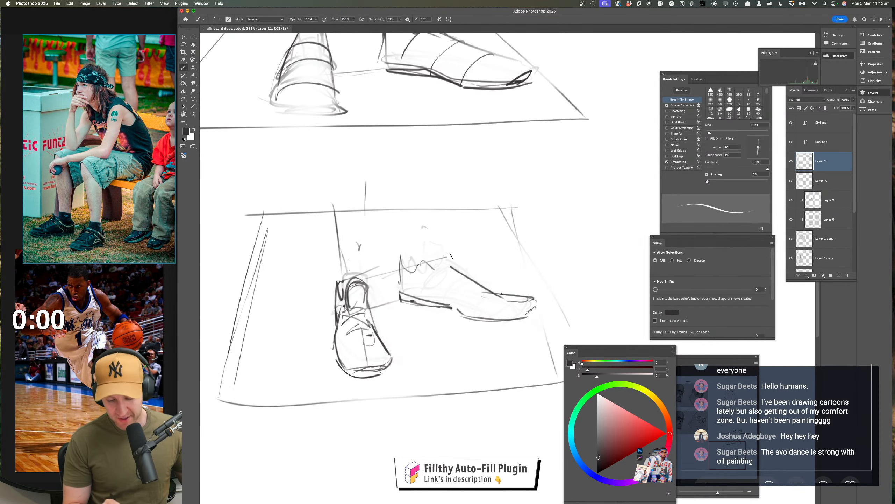
pyautogui.moveTo(421, 370); pyautogui.dragTo(401, 377)
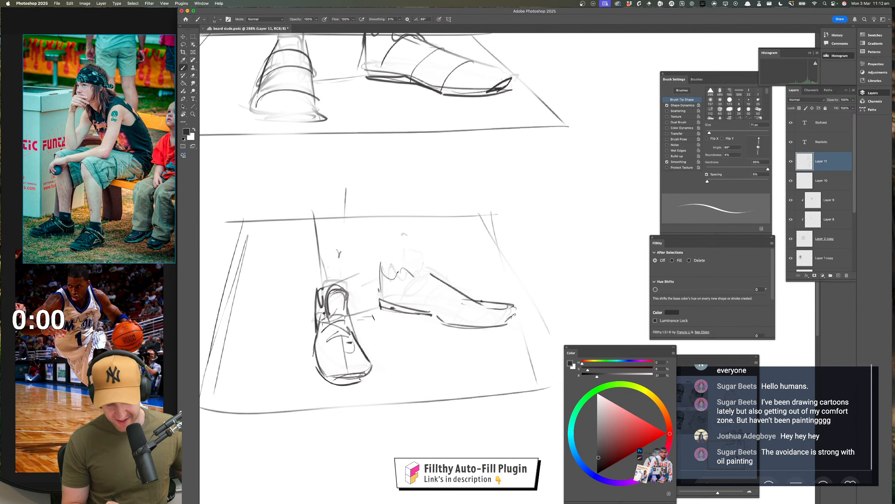
pyautogui.press('l')
pyautogui.moveTo(405, 253)
pyautogui.mouseDown()
pyautogui.moveTo(369, 266)
pyautogui.moveTo(522, 342)
pyautogui.moveTo(404, 233)
pyautogui.mouseUp()
pyautogui.moveTo(461, 296); pyautogui.dragTo(468, 303)
pyautogui.press('super+d')
pyautogui.moveTo(477, 365)
pyautogui.mouseDown()
pyautogui.moveTo(416, 365)
pyautogui.moveTo(457, 352)
pyautogui.mouseUp()
pyautogui.press('b')
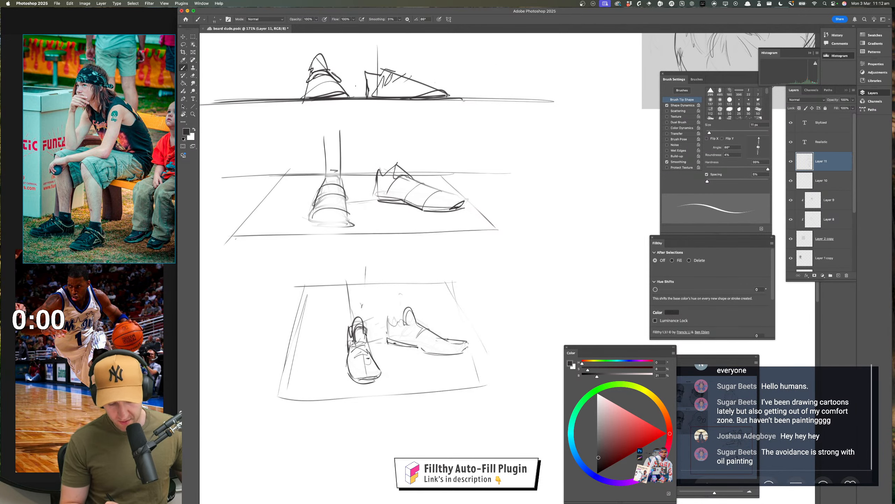
# Reinforce the ground lines under the three shoe studies and draw a vertical guide through the third plane
pyautogui.moveTo(458, 365); pyautogui.dragTo(423, 363)
pyautogui.moveTo(488, 359)
pyautogui.mouseDown()
pyautogui.moveTo(484, 326)
pyautogui.moveTo(497, 327)
pyautogui.moveTo(507, 308)
pyautogui.mouseUp()
pyautogui.moveTo(375, 203); pyautogui.dragTo(492, 191)
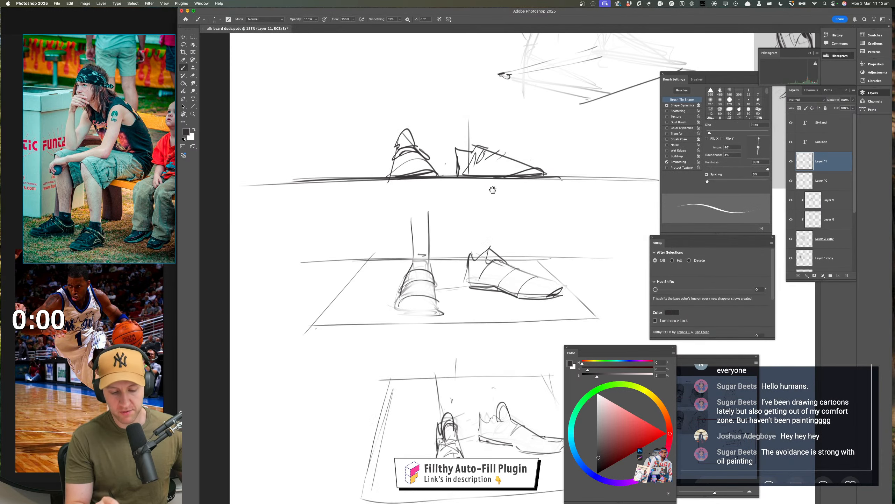
pyautogui.moveTo(327, 175); pyautogui.dragTo(568, 179)
pyautogui.moveTo(521, 221); pyautogui.dragTo(594, 111)
pyautogui.moveTo(384, 210); pyautogui.dragTo(603, 207)
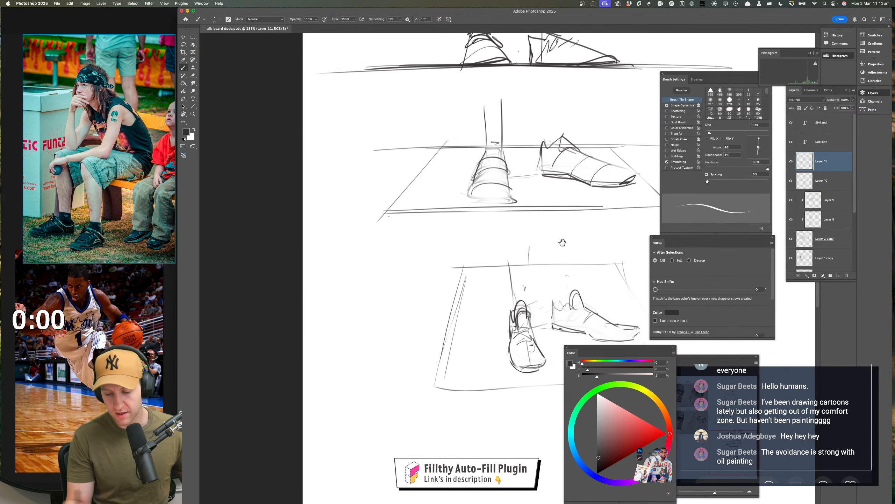
pyautogui.moveTo(563, 242); pyautogui.dragTo(404, 212)
pyautogui.moveTo(302, 354); pyautogui.dragTo(473, 343)
pyautogui.moveTo(405, 229); pyautogui.dragTo(410, 340)
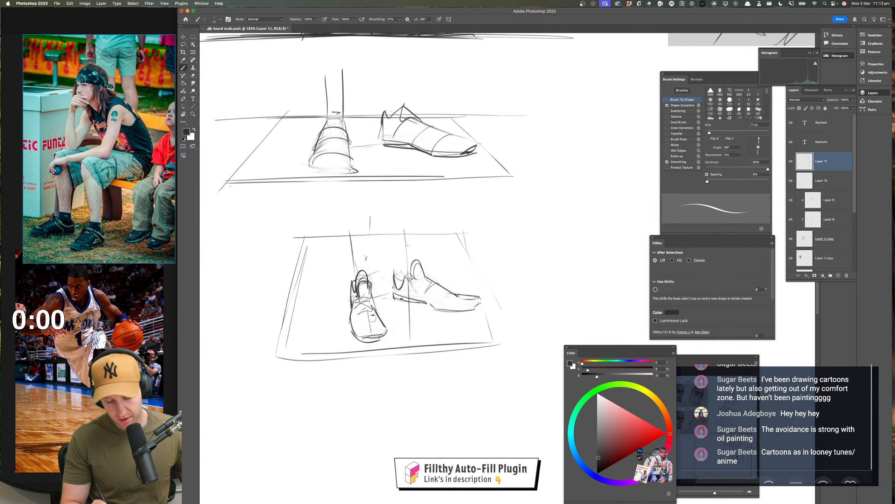
# Flip the canvas back and sketch the sock cuff and ankle edges on the seated figure's near leg
pyautogui.moveTo(493, 351); pyautogui.dragTo(484, 473)
pyautogui.moveTo(508, 116)
pyautogui.mouseDown()
pyautogui.moveTo(487, 353)
pyautogui.moveTo(468, 365)
pyautogui.moveTo(380, 352)
pyautogui.mouseUp()
pyautogui.press('super+shift+h')
pyautogui.moveTo(548, 486)
pyautogui.mouseDown()
pyautogui.moveTo(530, 293)
pyautogui.moveTo(558, 295)
pyautogui.mouseUp()
pyautogui.moveTo(535, 304)
pyautogui.mouseDown()
pyautogui.moveTo(548, 322)
pyautogui.moveTo(531, 326)
pyautogui.mouseUp()
pyautogui.moveTo(524, 363); pyautogui.dragTo(523, 458)
pyautogui.moveTo(482, 279); pyautogui.dragTo(480, 330)
pyautogui.moveTo(436, 258); pyautogui.dragTo(521, 349)
pyautogui.moveTo(542, 311)
pyautogui.mouseDown()
pyautogui.moveTo(496, 287)
pyautogui.moveTo(477, 302)
pyautogui.mouseUp()
pyautogui.moveTo(475, 272); pyautogui.dragTo(468, 319)
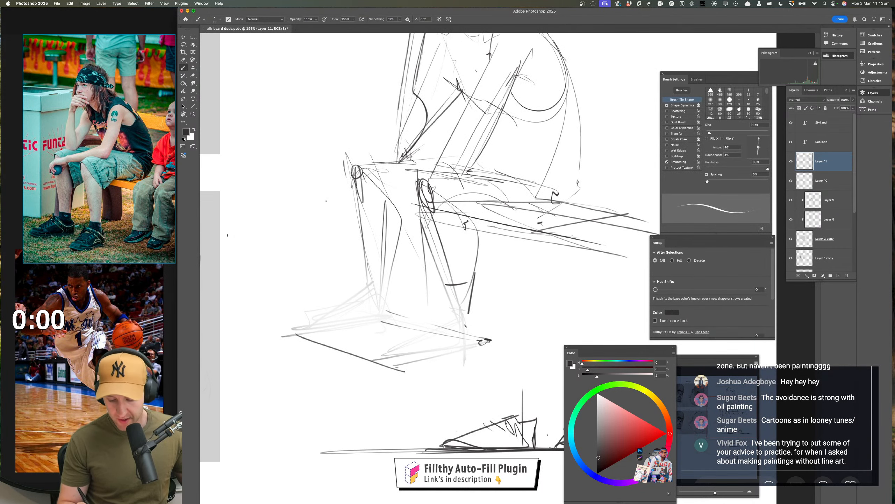
pyautogui.moveTo(445, 281); pyautogui.dragTo(449, 322)
# Draw the sock cuff and rear ankle edge on the seated figure's far leg
pyautogui.moveTo(499, 340); pyautogui.dragTo(522, 368)
pyautogui.moveTo(418, 278); pyautogui.dragTo(409, 322)
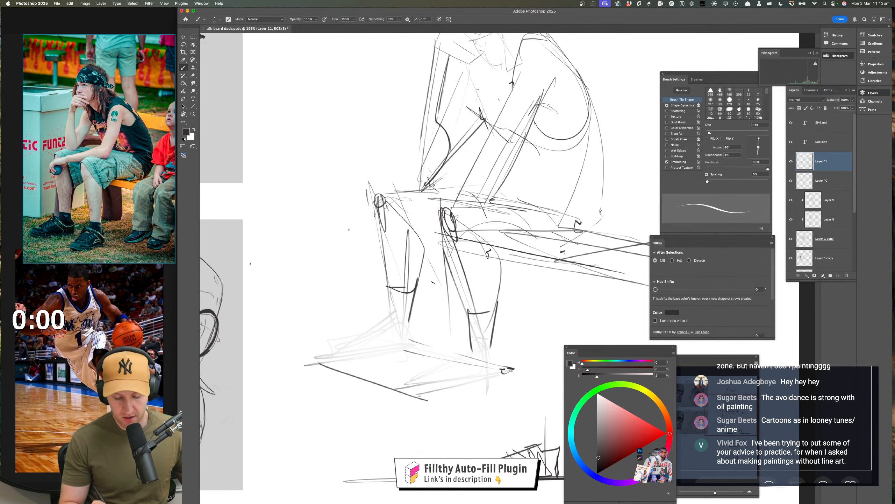
pyautogui.moveTo(405, 287); pyautogui.dragTo(418, 285)
# Build the near shoe on its ground line with a sloping instep, pointed toe box, ankle opening and angular heel
pyautogui.moveTo(519, 317)
pyautogui.mouseDown()
pyautogui.moveTo(508, 265)
pyautogui.moveTo(496, 326)
pyautogui.moveTo(510, 329)
pyautogui.moveTo(411, 353)
pyautogui.moveTo(433, 350)
pyautogui.moveTo(434, 326)
pyautogui.moveTo(466, 345)
pyautogui.mouseUp()
pyautogui.moveTo(461, 299); pyautogui.dragTo(407, 328)
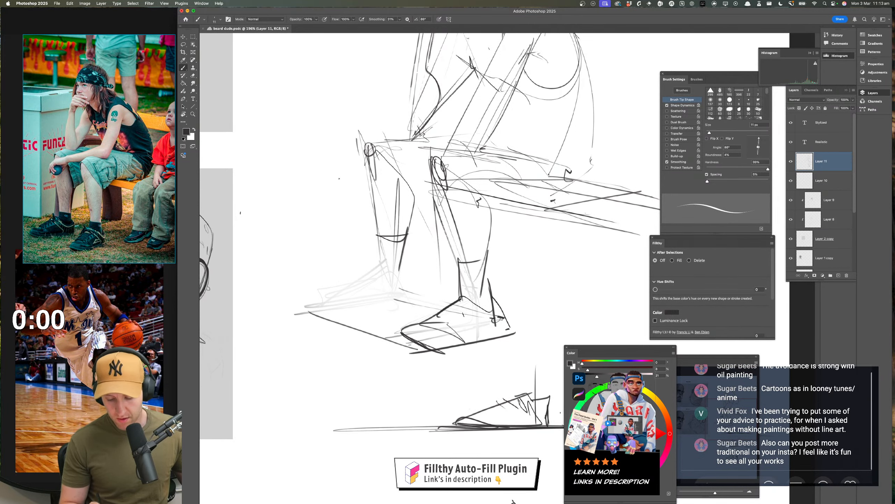
pyautogui.moveTo(514, 325); pyautogui.dragTo(508, 348)
pyautogui.moveTo(472, 309); pyautogui.dragTo(505, 307)
pyautogui.moveTo(442, 302); pyautogui.dragTo(448, 329)
# Draw the far foot's sole line along the ground plane and a curved ankle opening above it
pyautogui.moveTo(391, 344); pyautogui.dragTo(469, 328)
pyautogui.press('super+z')
pyautogui.moveTo(367, 333); pyautogui.dragTo(466, 327)
pyautogui.moveTo(435, 266)
pyautogui.mouseDown()
pyautogui.moveTo(439, 314)
pyautogui.moveTo(466, 296)
pyautogui.mouseUp()
pyautogui.moveTo(574, 333); pyautogui.dragTo(557, 310)
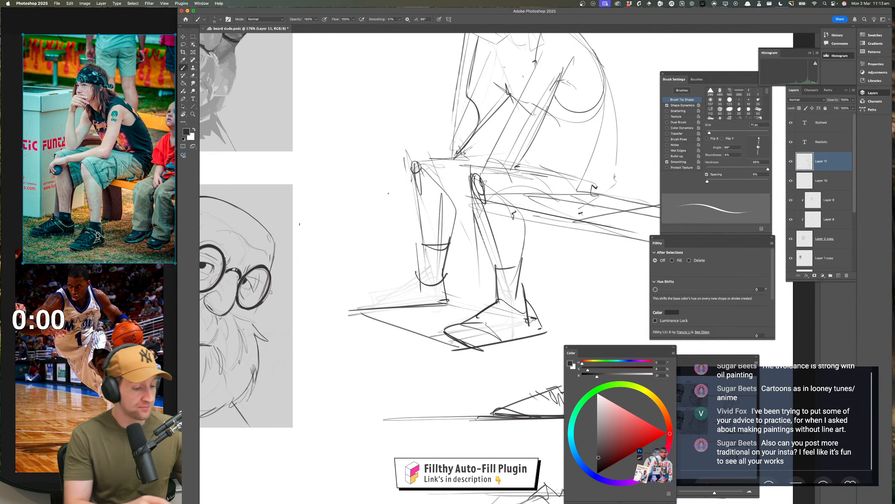
# Copy the festival photo from the reference board and paste it into the Photoshop document as an enlarged view of the shoes
pyautogui.moveTo(98, 235); pyautogui.dragTo(99, 226)
pyautogui.click(416, 230)
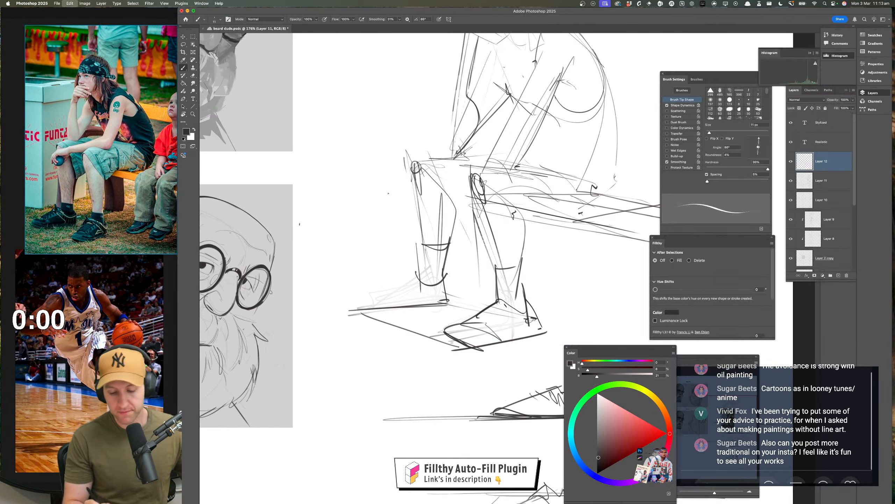
pyautogui.press('super+v')
pyautogui.moveTo(504, 332); pyautogui.dragTo(476, 273)
pyautogui.moveTo(476, 274)
pyautogui.mouseDown()
pyautogui.moveTo(524, 300)
pyautogui.moveTo(486, 267)
pyautogui.mouseUp()
pyautogui.moveTo(483, 300)
pyautogui.mouseDown()
pyautogui.moveTo(473, 292)
pyautogui.moveTo(483, 289)
pyautogui.moveTo(475, 294)
pyautogui.mouseUp()
pyautogui.press('super+z')
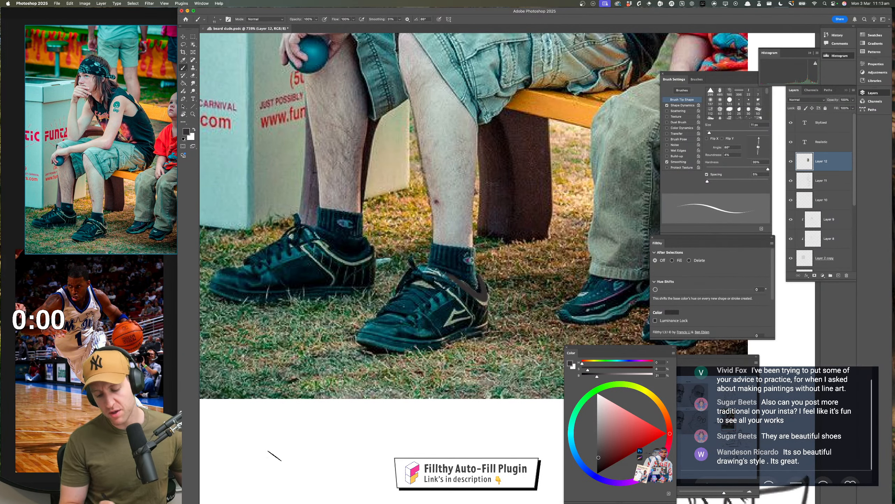
pyautogui.press('super+z')
# Pick a bright red and trace the curved ankle collars of both shoes on the pasted photo
pyautogui.click(649, 427)
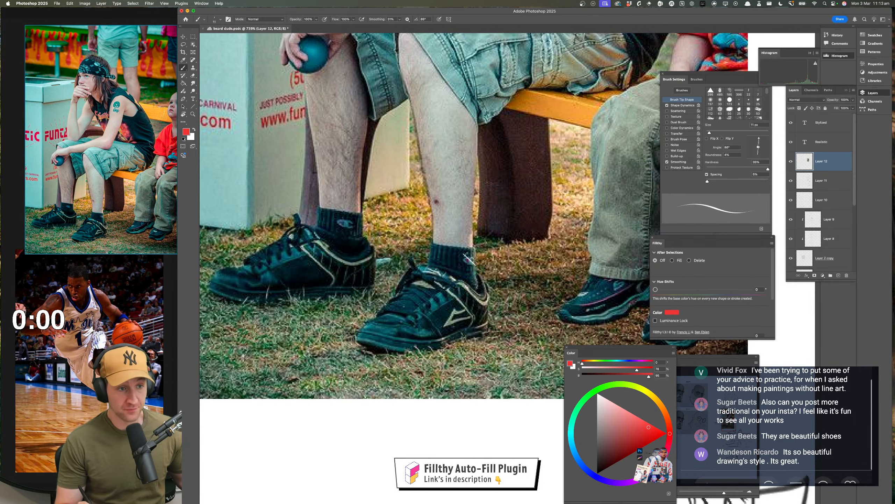
pyautogui.moveTo(469, 259); pyautogui.dragTo(465, 259)
pyautogui.moveTo(464, 298)
pyautogui.mouseDown()
pyautogui.moveTo(439, 274)
pyautogui.moveTo(456, 259)
pyautogui.mouseUp()
pyautogui.press('super+z')
pyautogui.moveTo(451, 248)
pyautogui.mouseDown()
pyautogui.moveTo(460, 270)
pyautogui.moveTo(434, 256)
pyautogui.mouseUp()
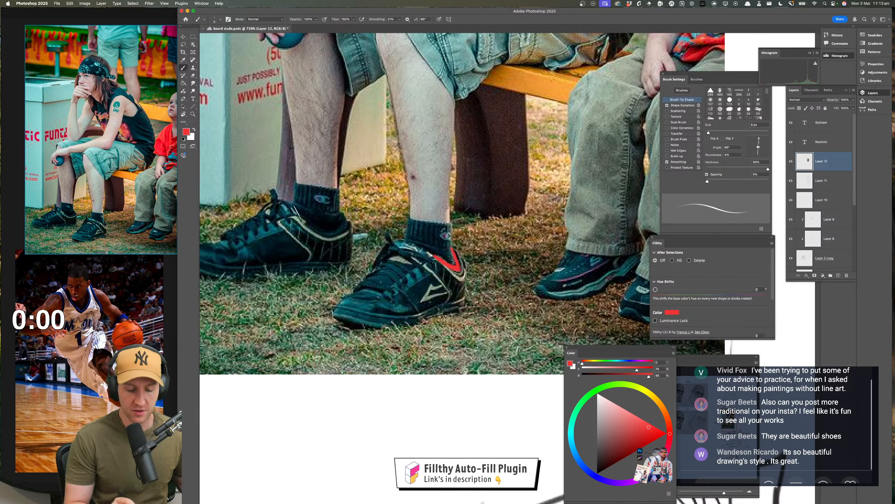
pyautogui.moveTo(298, 210)
pyautogui.mouseDown()
pyautogui.moveTo(333, 232)
pyautogui.moveTo(345, 217)
pyautogui.moveTo(304, 212)
pyautogui.mouseUp()
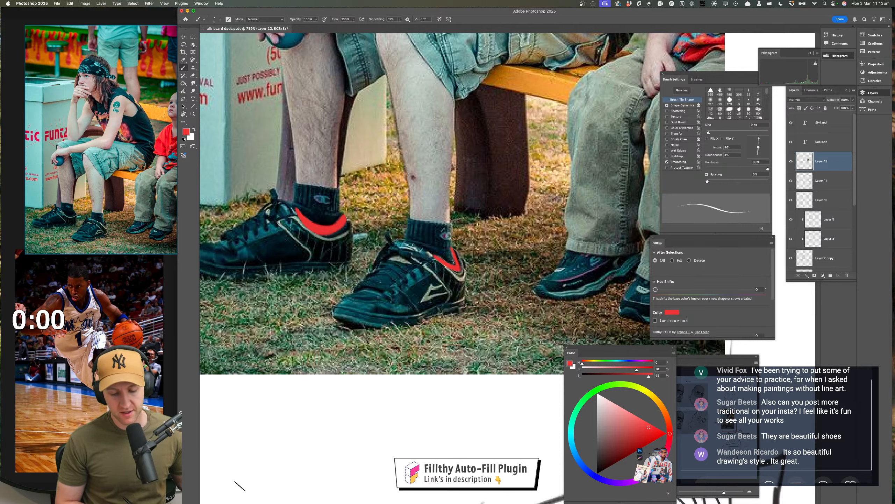
# Mark the sole lines and crossing laces of both shoes in red on the pasted photo
pyautogui.moveTo(424, 325)
pyautogui.mouseDown()
pyautogui.moveTo(476, 308)
pyautogui.moveTo(404, 328)
pyautogui.mouseUp()
pyautogui.moveTo(242, 270); pyautogui.dragTo(383, 261)
pyautogui.press('super+z')
pyautogui.moveTo(243, 269); pyautogui.dragTo(389, 266)
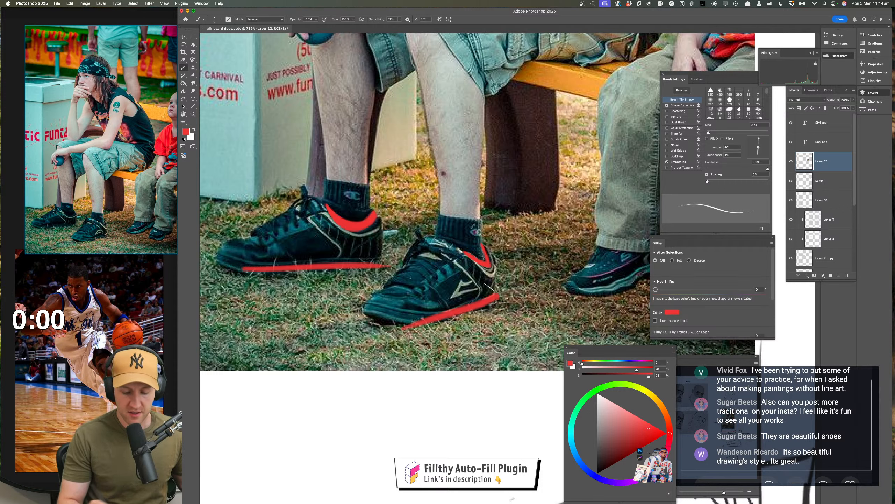
pyautogui.moveTo(419, 258); pyautogui.dragTo(448, 274)
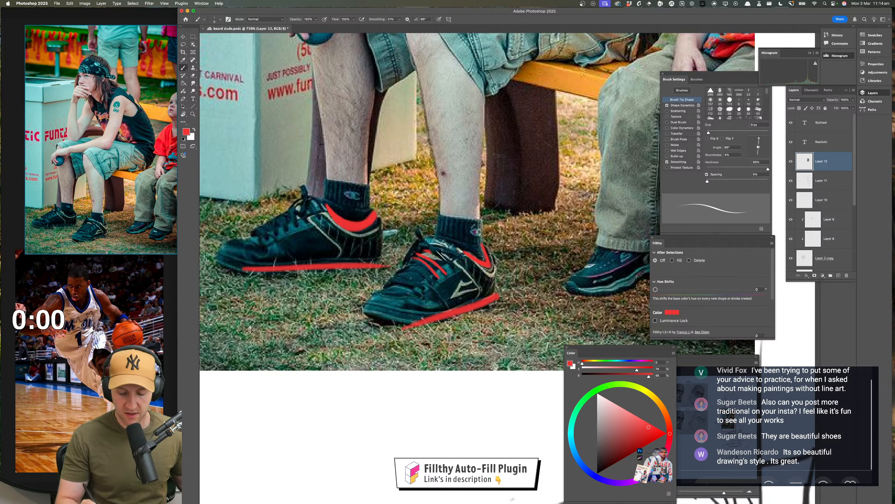
pyautogui.moveTo(434, 245)
pyautogui.mouseDown()
pyautogui.moveTo(460, 270)
pyautogui.moveTo(458, 263)
pyautogui.moveTo(432, 291)
pyautogui.mouseUp()
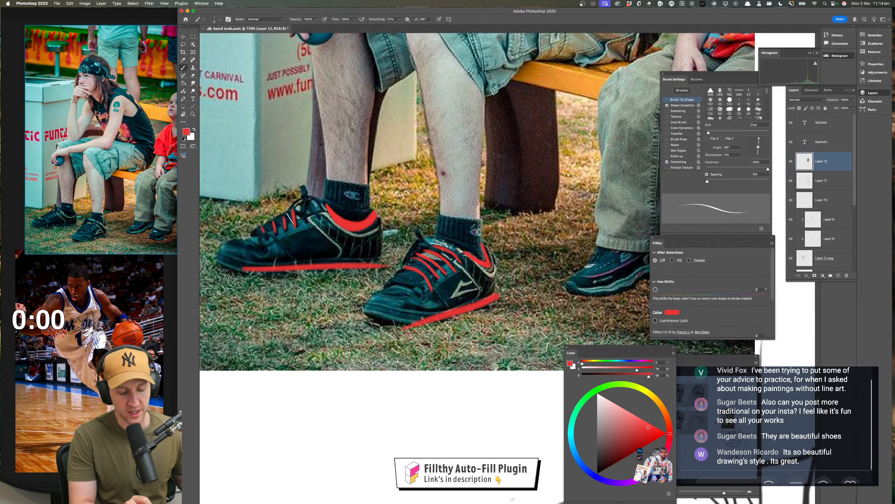
# Delete the marked-up reference photo layer from the sketch
pyautogui.moveTo(387, 363)
pyautogui.mouseDown()
pyautogui.moveTo(371, 382)
pyautogui.moveTo(346, 387)
pyautogui.mouseUp()
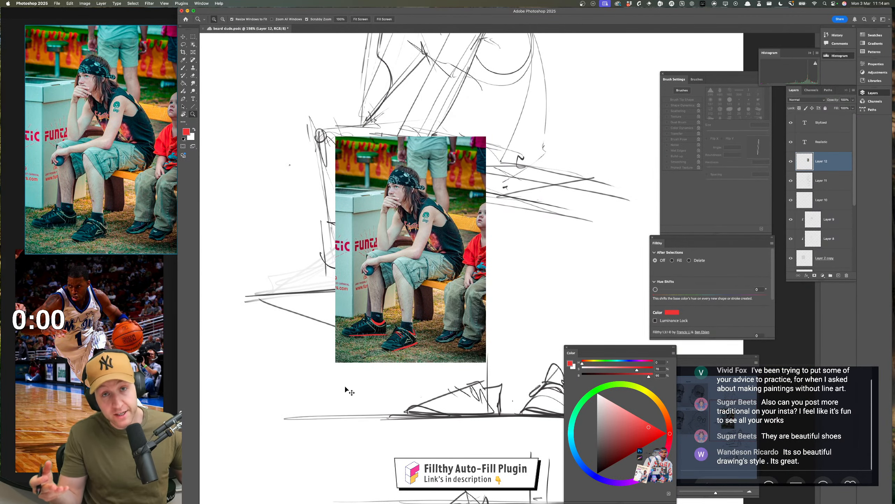
pyautogui.press('BackSpace')
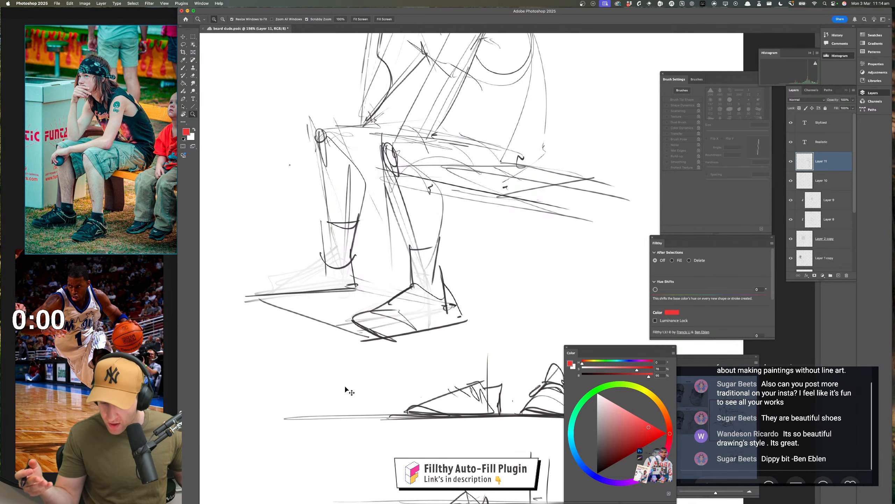
pyautogui.press('super+z')
# Restore the dark sketching colour and outline the far shoe with an ankle curve, slanted heel, instep and blunt toe
pyautogui.moveTo(420, 299); pyautogui.dragTo(453, 303)
pyautogui.moveTo(405, 304)
pyautogui.mouseDown()
pyautogui.moveTo(486, 314)
pyautogui.moveTo(479, 332)
pyautogui.mouseUp()
pyautogui.keyDown('alt'); pyautogui.click(416, 329); pyautogui.keyUp('alt')
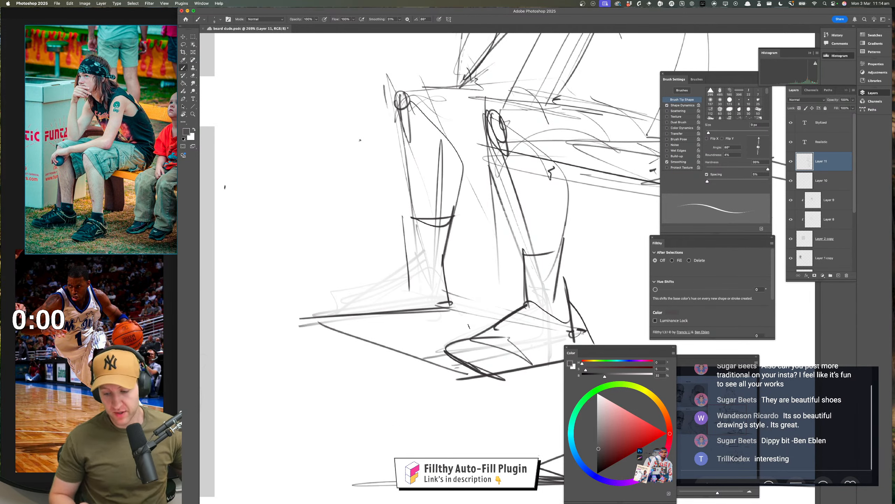
pyautogui.scroll(-2, 463, 319)
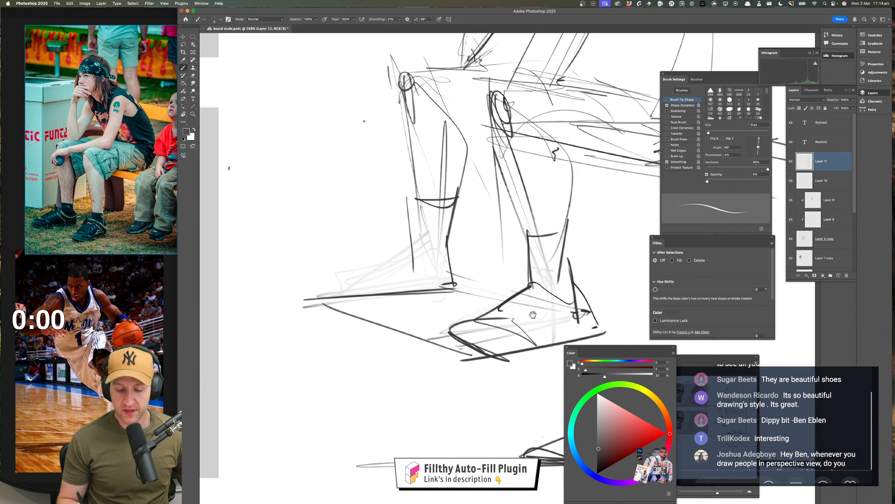
pyautogui.moveTo(413, 242)
pyautogui.mouseDown()
pyautogui.moveTo(423, 253)
pyautogui.moveTo(452, 253)
pyautogui.moveTo(472, 289)
pyautogui.mouseUp()
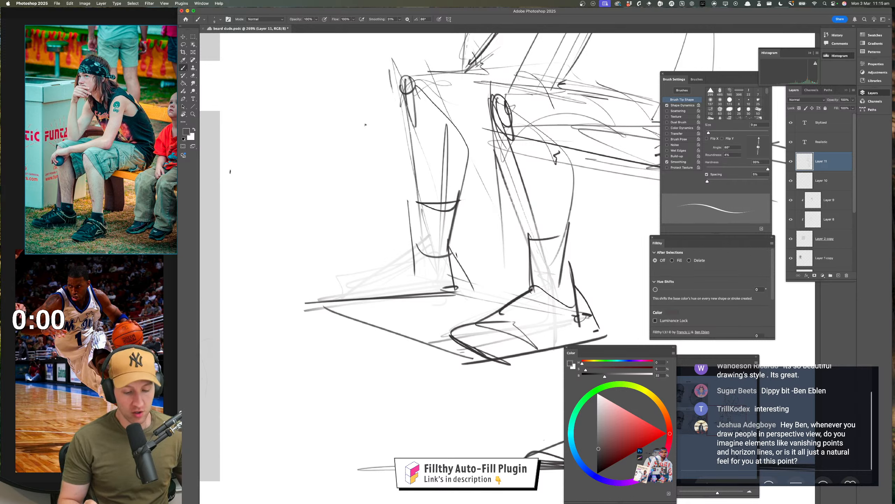
pyautogui.moveTo(456, 255)
pyautogui.mouseDown()
pyautogui.moveTo(406, 243)
pyautogui.moveTo(341, 275)
pyautogui.moveTo(315, 275)
pyautogui.moveTo(326, 300)
pyautogui.moveTo(396, 301)
pyautogui.mouseUp()
pyautogui.moveTo(368, 296)
pyautogui.mouseDown()
pyautogui.moveTo(310, 283)
pyautogui.moveTo(331, 288)
pyautogui.mouseUp()
# Review the whole seated figure and its feet alongside the shoe studies and the reference photo
pyautogui.press('z')
pyautogui.moveTo(403, 354); pyautogui.dragTo(357, 349)
pyautogui.moveTo(357, 349); pyautogui.dragTo(346, 335)
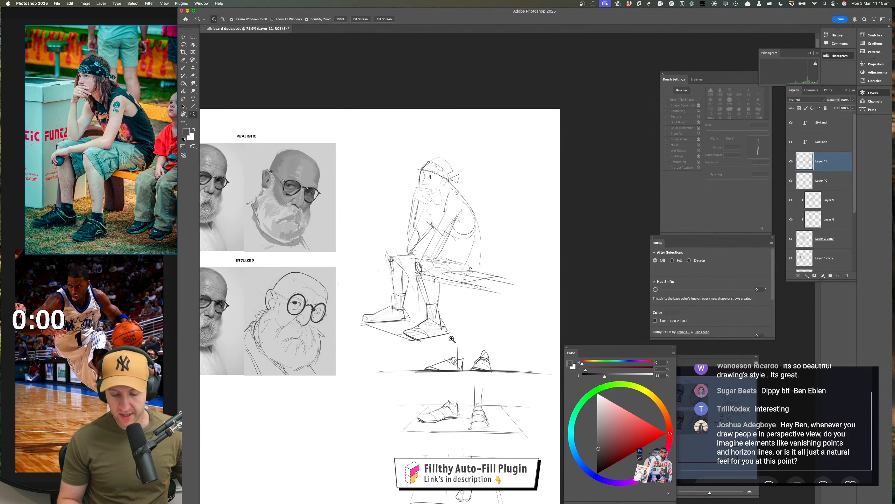
pyautogui.moveTo(452, 339)
pyautogui.mouseDown()
pyautogui.moveTo(499, 338)
pyautogui.moveTo(472, 331)
pyautogui.moveTo(511, 340)
pyautogui.mouseUp()
pyautogui.press('b')
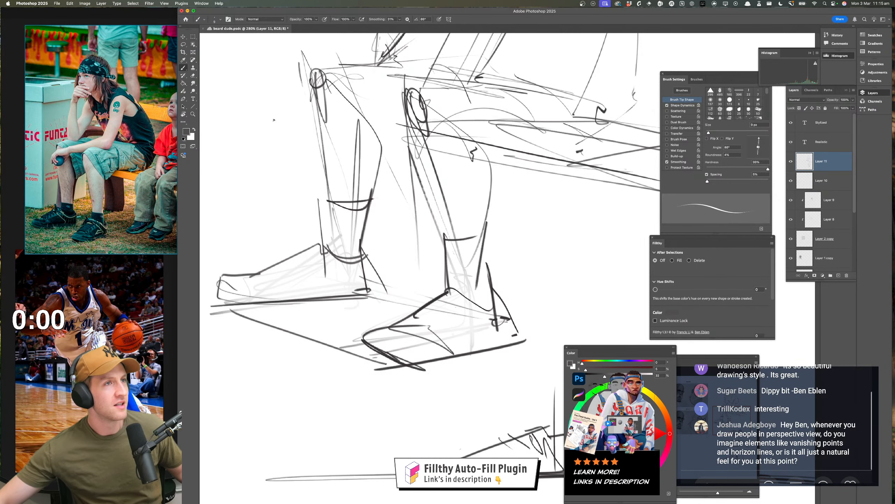
pyautogui.hotkey('shift', 'Tab')
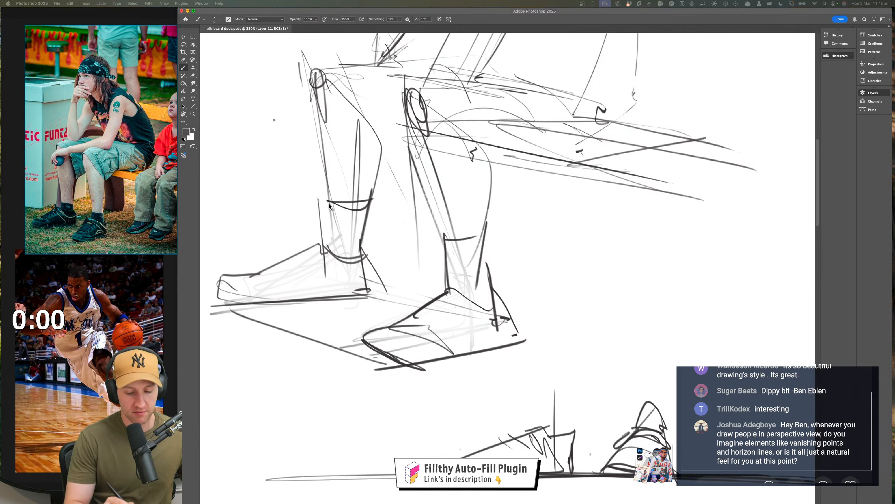
pyautogui.press('Tab')
# Strengthen the far leg's shin edge and build up its calf contour down to the sock cuff
pyautogui.moveTo(329, 203)
pyautogui.mouseDown()
pyautogui.moveTo(365, 208)
pyautogui.moveTo(330, 229)
pyautogui.moveTo(331, 258)
pyautogui.mouseUp()
pyautogui.moveTo(438, 354); pyautogui.dragTo(433, 428)
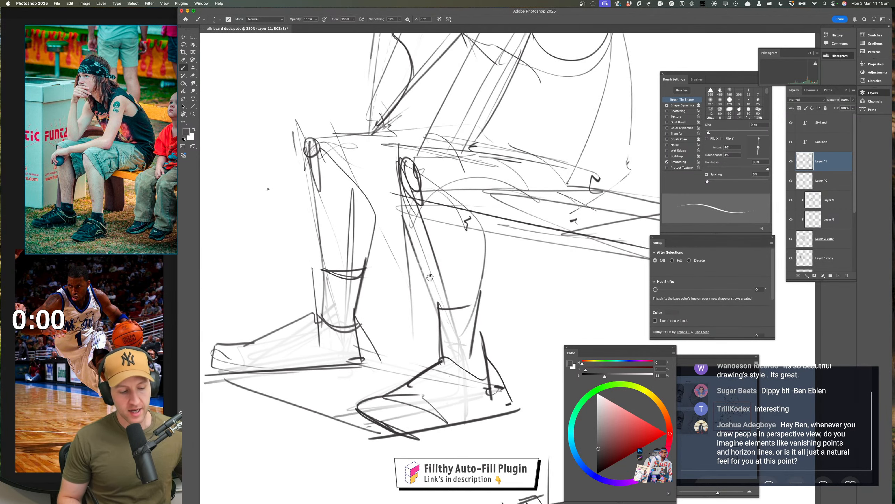
pyautogui.moveTo(338, 149)
pyautogui.mouseDown()
pyautogui.moveTo(373, 235)
pyautogui.moveTo(368, 272)
pyautogui.mouseUp()
pyautogui.moveTo(374, 251); pyautogui.dragTo(367, 272)
pyautogui.moveTo(377, 229); pyautogui.dragTo(366, 264)
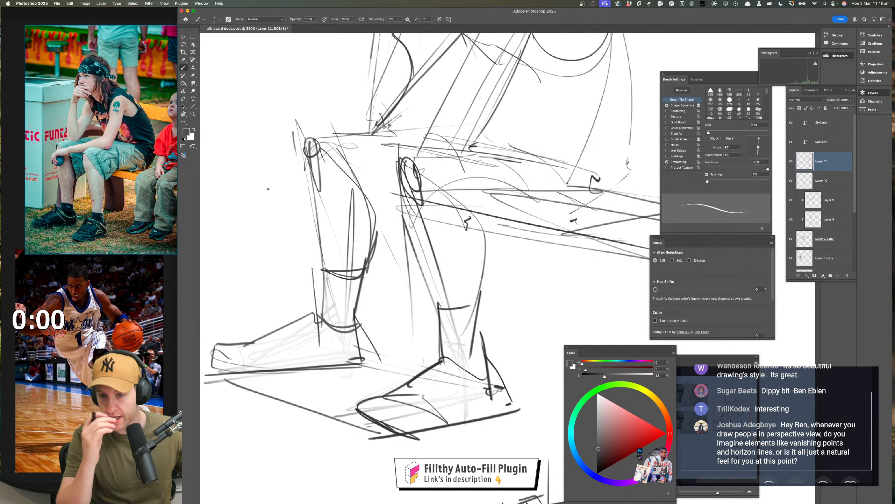
# Draw curved collar lines around the ankle opening of the far shoe, just below the sock
pyautogui.press('z')
pyautogui.moveTo(454, 343); pyautogui.dragTo(416, 349)
pyautogui.moveTo(455, 371); pyautogui.dragTo(409, 366)
pyautogui.press('b')
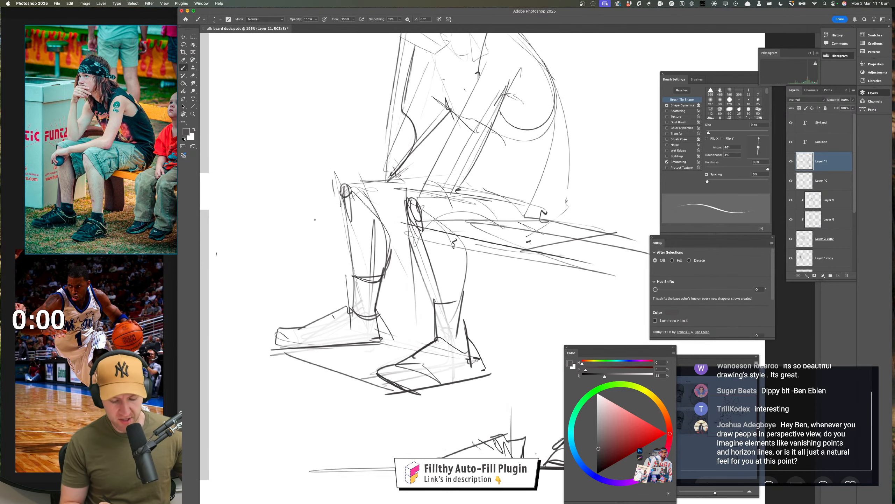
pyautogui.moveTo(343, 320)
pyautogui.mouseDown()
pyautogui.moveTo(346, 345)
pyautogui.moveTo(354, 333)
pyautogui.moveTo(341, 307)
pyautogui.moveTo(360, 326)
pyautogui.moveTo(384, 317)
pyautogui.mouseUp()
pyautogui.moveTo(383, 315); pyautogui.dragTo(351, 314)
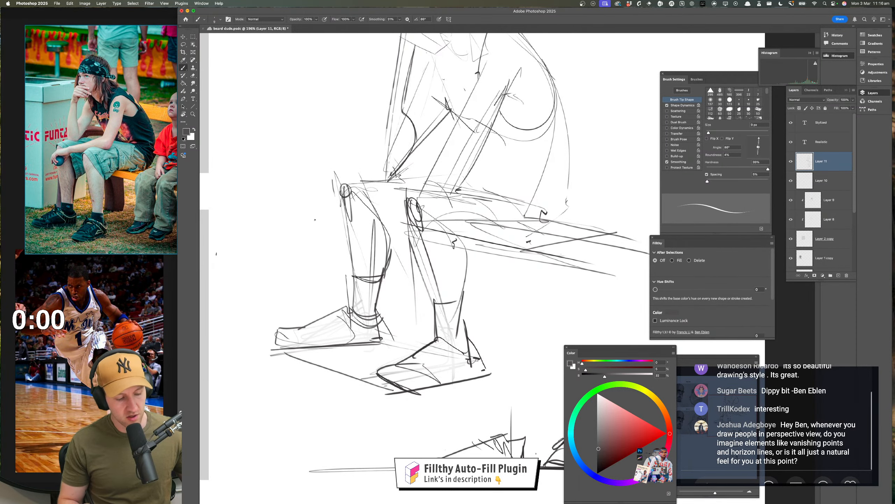
# Add heel and upper contour lines to the near shoe, and strengthen the ground-plane edge beneath the feet
pyautogui.moveTo(472, 342); pyautogui.dragTo(472, 355)
pyautogui.moveTo(441, 341)
pyautogui.mouseDown()
pyautogui.moveTo(468, 358)
pyautogui.moveTo(427, 379)
pyautogui.mouseUp()
pyautogui.moveTo(508, 369); pyautogui.dragTo(462, 374)
pyautogui.moveTo(536, 415); pyautogui.dragTo(495, 408)
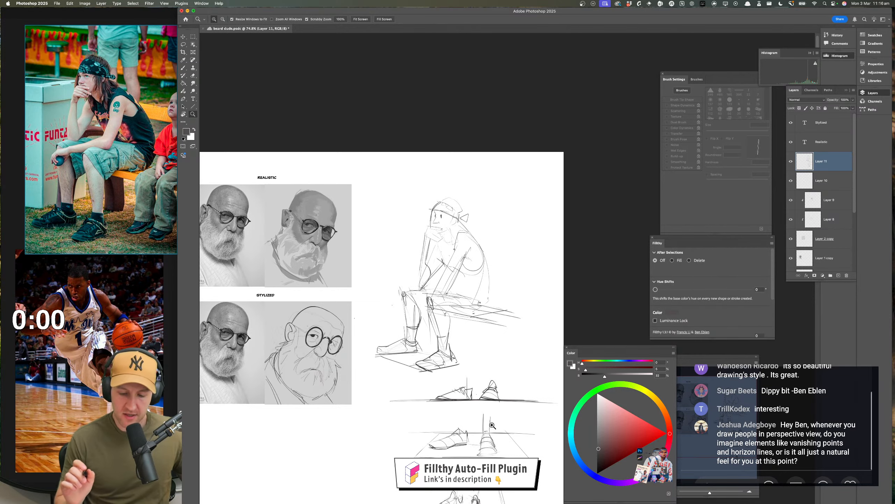
pyautogui.moveTo(464, 320)
pyautogui.mouseDown()
pyautogui.moveTo(480, 324)
pyautogui.moveTo(470, 346)
pyautogui.moveTo(447, 325)
pyautogui.mouseUp()
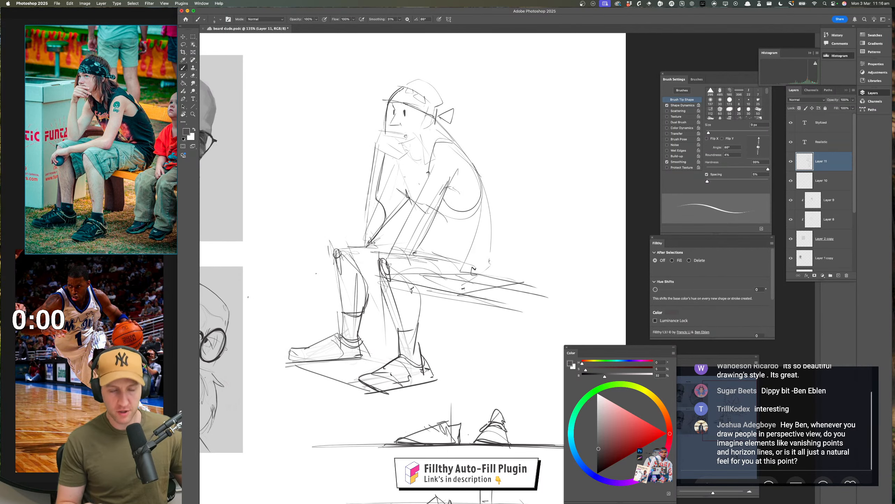
pyautogui.moveTo(284, 364); pyautogui.dragTo(399, 395)
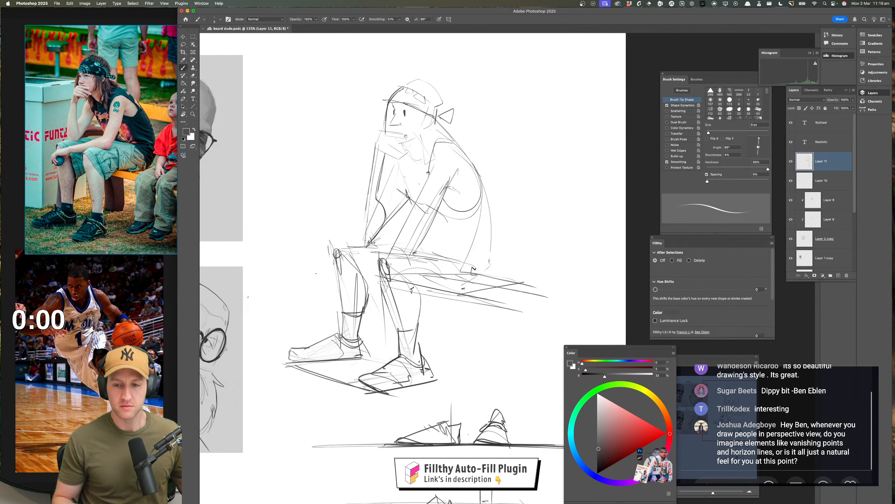
pyautogui.moveTo(466, 358); pyautogui.dragTo(475, 353)
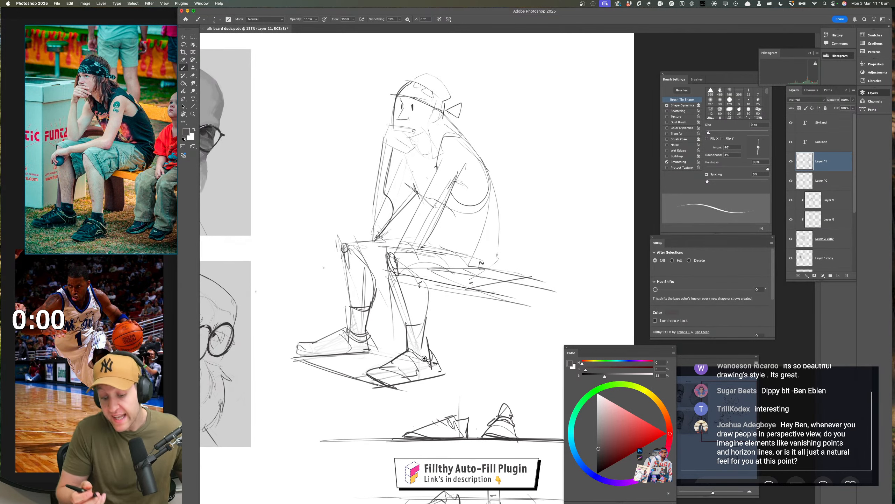
# Draw curved lace lines across the near shoe's instep and firm up its tongue
pyautogui.moveTo(426, 359)
pyautogui.mouseDown()
pyautogui.moveTo(440, 360)
pyautogui.moveTo(551, 291)
pyautogui.moveTo(539, 304)
pyautogui.mouseUp()
pyautogui.press('b')
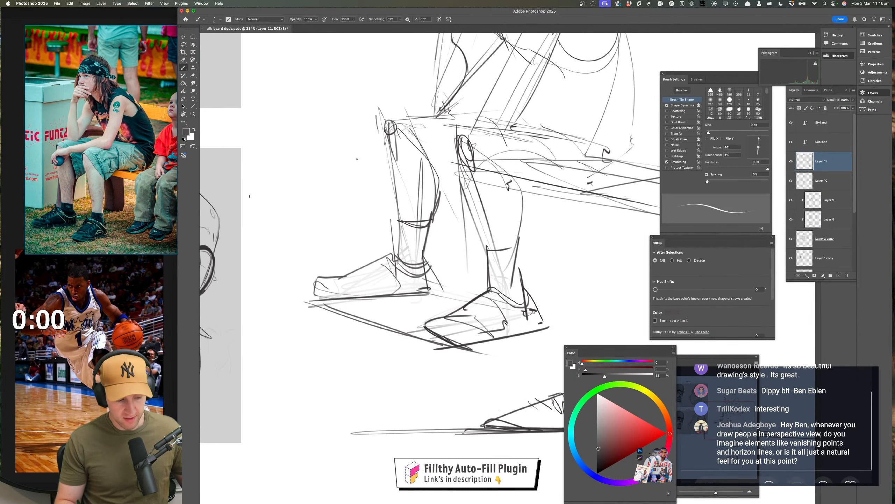
pyautogui.moveTo(453, 315)
pyautogui.mouseDown()
pyautogui.moveTo(480, 329)
pyautogui.moveTo(455, 311)
pyautogui.moveTo(494, 321)
pyautogui.mouseUp()
pyautogui.moveTo(471, 302); pyautogui.dragTo(489, 295)
pyautogui.moveTo(489, 298); pyautogui.dragTo(501, 313)
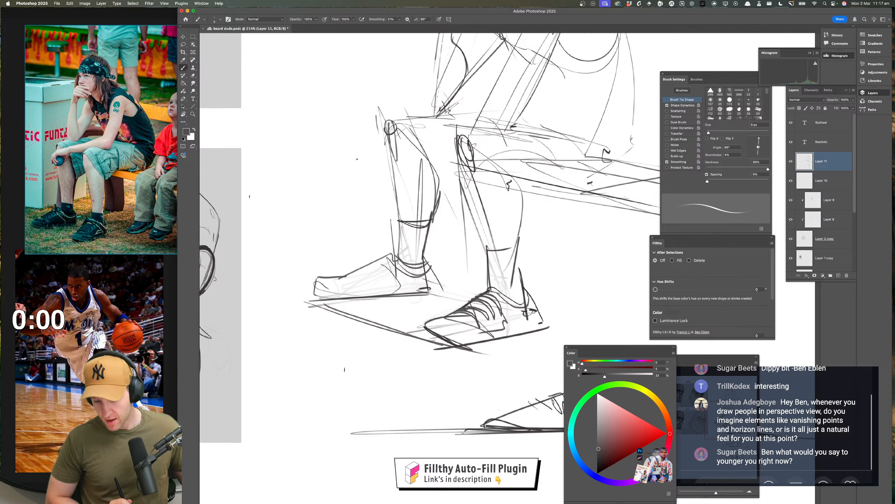
# Darken the upper edge of the near thigh from the knee towards the hip
pyautogui.moveTo(474, 347); pyautogui.dragTo(405, 445)
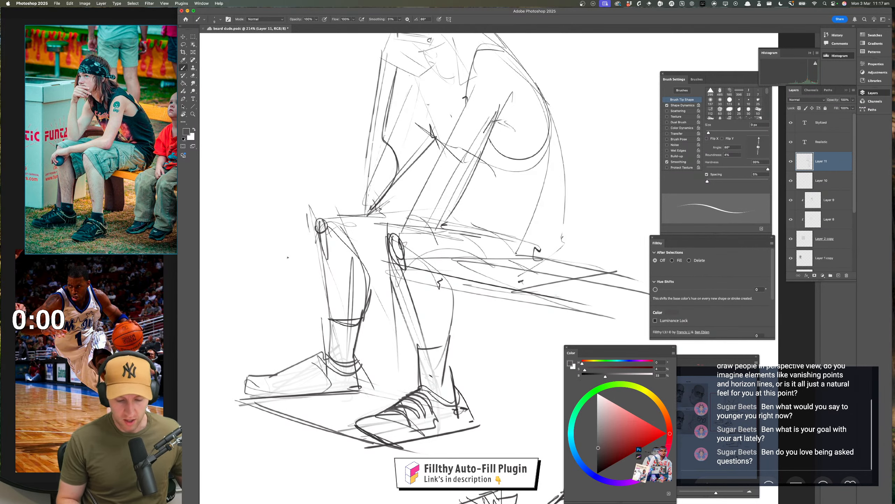
pyautogui.moveTo(390, 243)
pyautogui.mouseDown()
pyautogui.moveTo(404, 287)
pyautogui.moveTo(415, 241)
pyautogui.moveTo(505, 238)
pyautogui.mouseUp()
pyautogui.moveTo(505, 238)
pyautogui.mouseDown()
pyautogui.moveTo(378, 229)
pyautogui.moveTo(512, 238)
pyautogui.mouseUp()
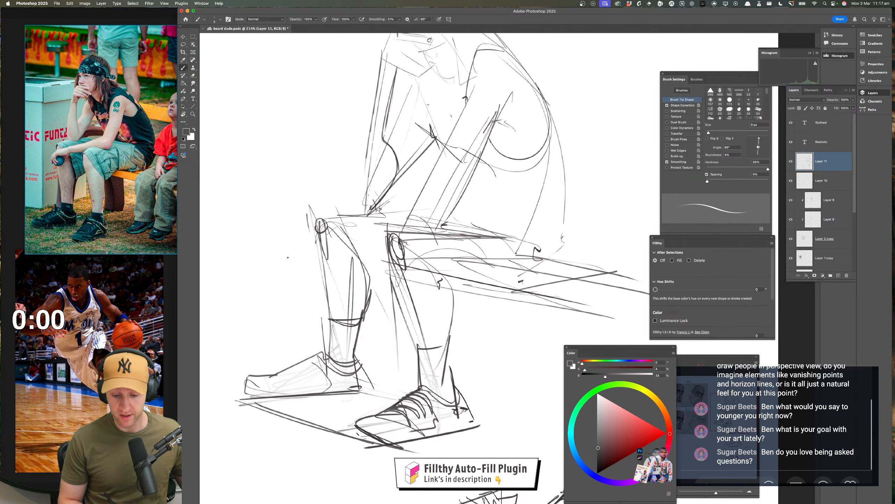
pyautogui.scroll(5, 423, 247)
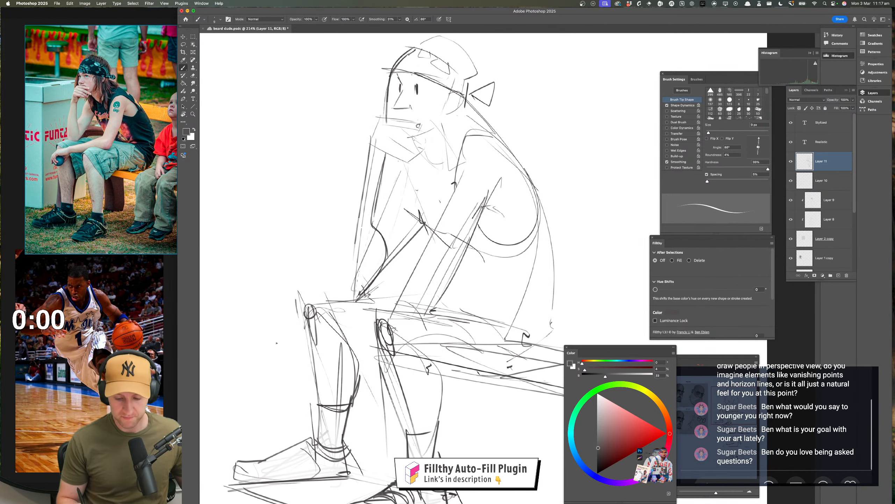
pyautogui.moveTo(478, 372); pyautogui.dragTo(466, 329)
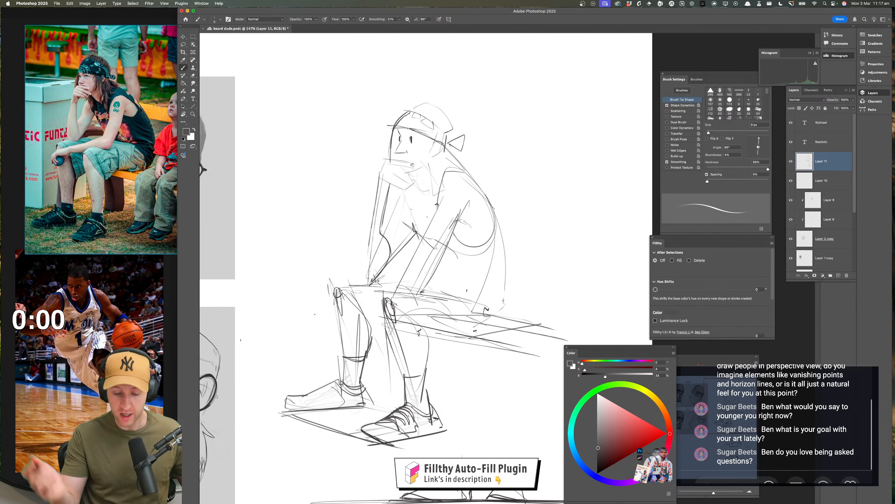
# Sketch a horizontal horizon line across the figure's torso with perspective lines converging on vanishing points at both sides
pyautogui.moveTo(493, 278); pyautogui.dragTo(469, 293)
pyautogui.moveTo(515, 235); pyautogui.dragTo(508, 270)
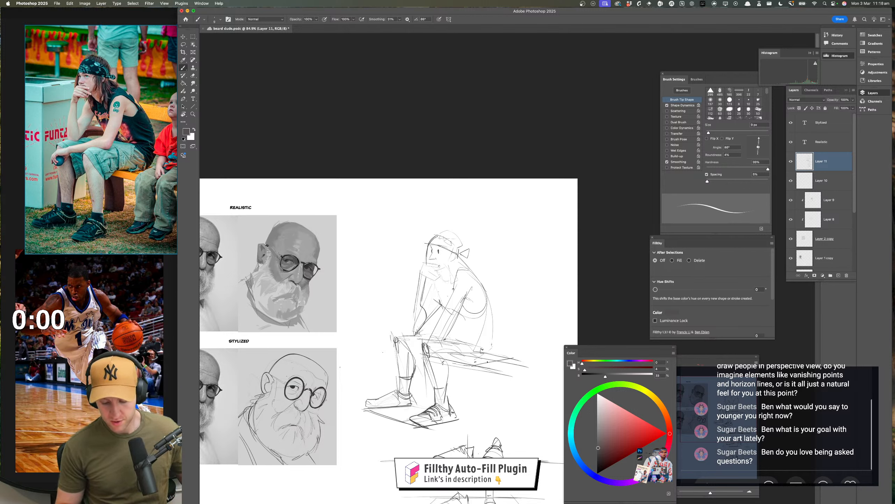
pyautogui.moveTo(453, 363)
pyautogui.mouseDown()
pyautogui.moveTo(506, 377)
pyautogui.moveTo(523, 372)
pyautogui.moveTo(453, 344)
pyautogui.moveTo(484, 343)
pyautogui.mouseUp()
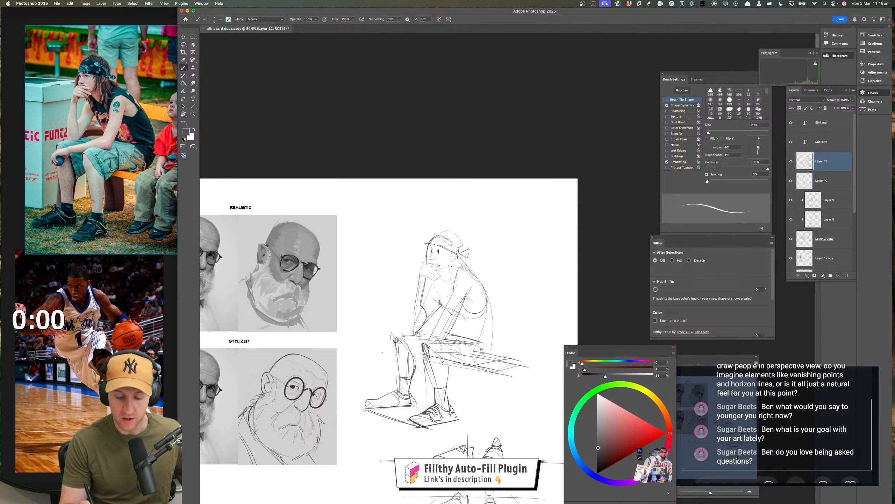
pyautogui.moveTo(456, 274); pyautogui.dragTo(468, 271)
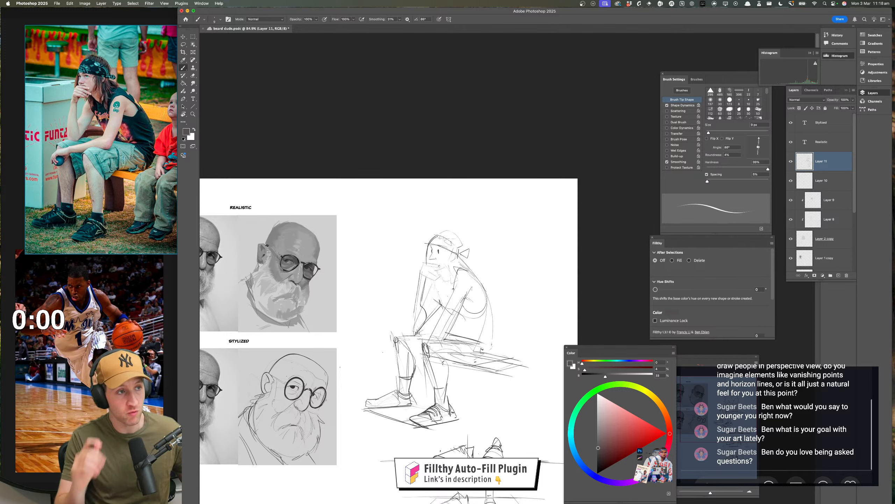
pyautogui.moveTo(345, 310)
pyautogui.mouseDown()
pyautogui.moveTo(556, 310)
pyautogui.moveTo(423, 240)
pyautogui.moveTo(344, 308)
pyautogui.moveTo(446, 367)
pyautogui.moveTo(553, 324)
pyautogui.moveTo(378, 300)
pyautogui.mouseUp()
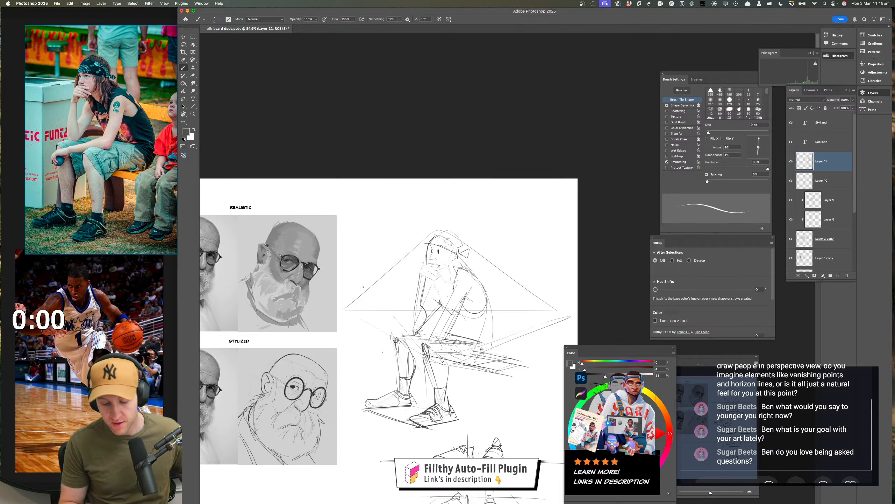
# Undo the horizon line and perspective guides drawn over the figure
pyautogui.press('super+z')
pyautogui.press('super+z')
pyautogui.press('super+z')
pyautogui.press('super+z')
pyautogui.press('super+shift+z')
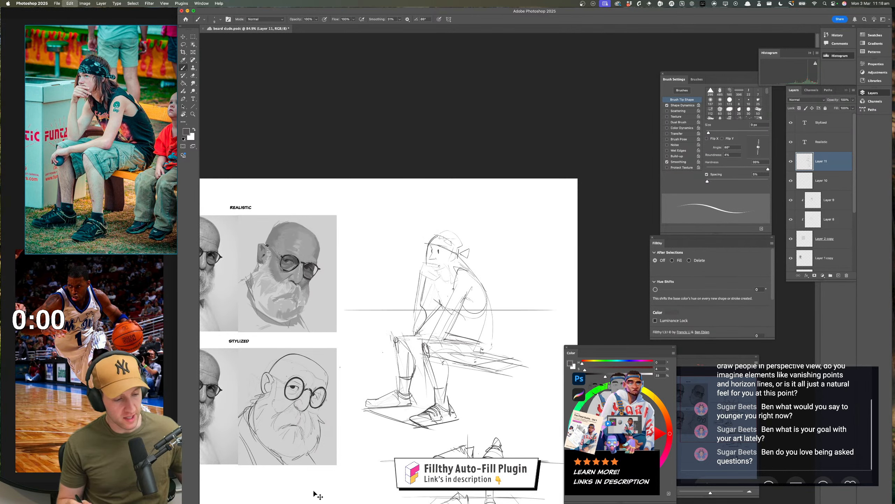
pyautogui.press('super+z')
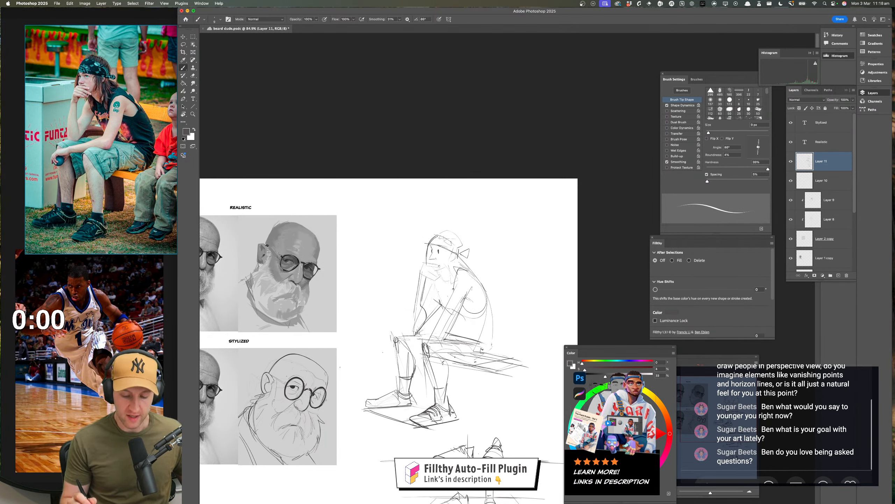
# Reinforce the far leg's calf contour below the knee with darker strokes
pyautogui.moveTo(366, 343); pyautogui.dragTo(815, 316)
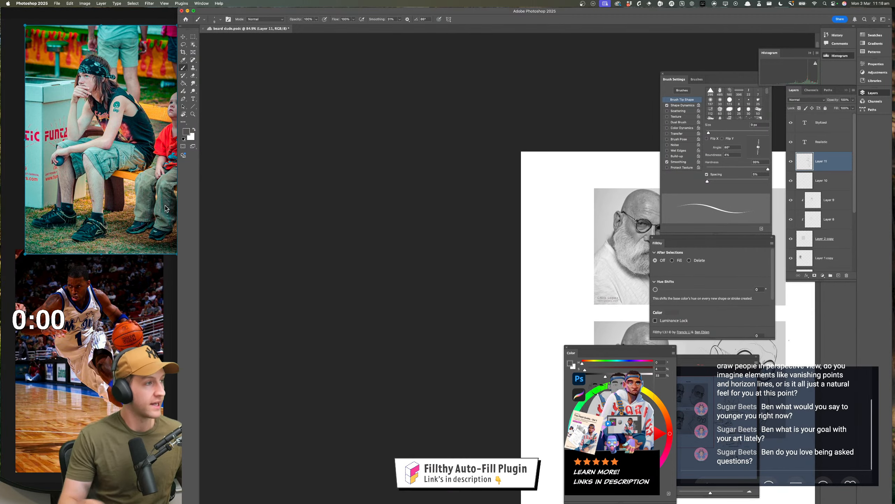
pyautogui.moveTo(599, 267); pyautogui.dragTo(205, 258)
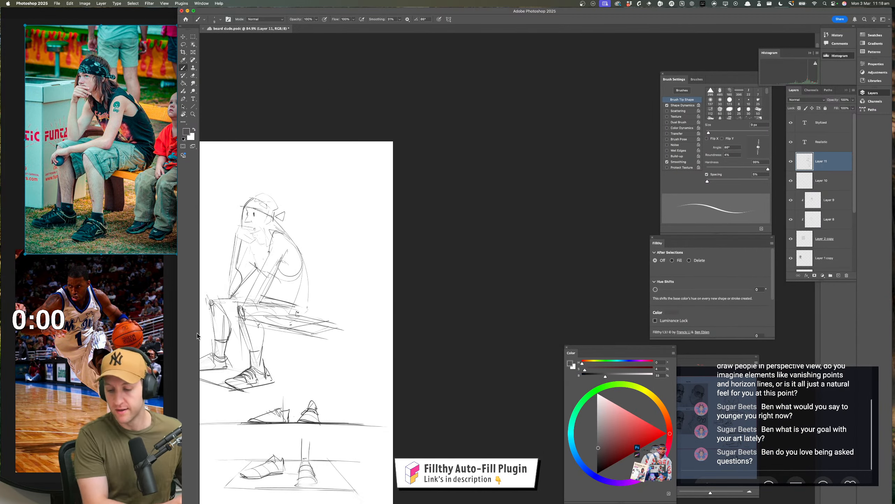
pyautogui.moveTo(336, 337); pyautogui.dragTo(674, 264)
pyautogui.moveTo(517, 306); pyautogui.dragTo(429, 343)
pyautogui.moveTo(429, 343)
pyautogui.mouseDown()
pyautogui.moveTo(453, 316)
pyautogui.moveTo(455, 338)
pyautogui.mouseUp()
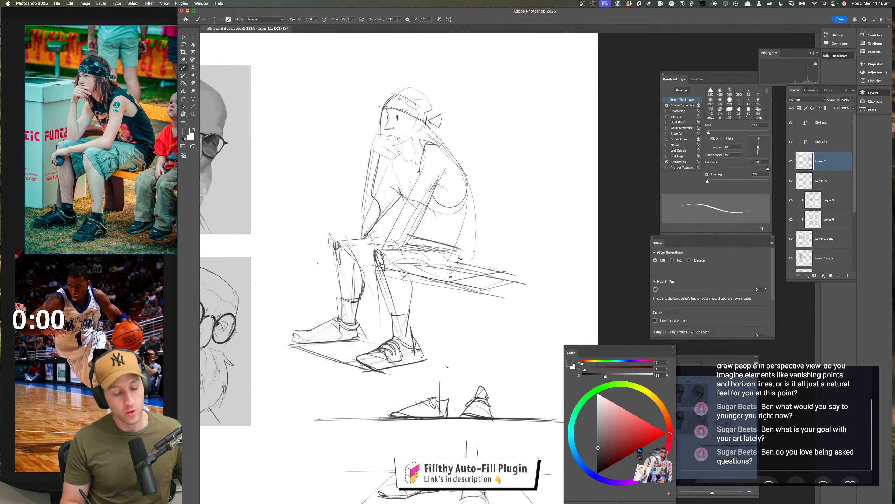
pyautogui.moveTo(346, 246); pyautogui.dragTo(365, 285)
pyautogui.moveTo(369, 288); pyautogui.dragTo(363, 295)
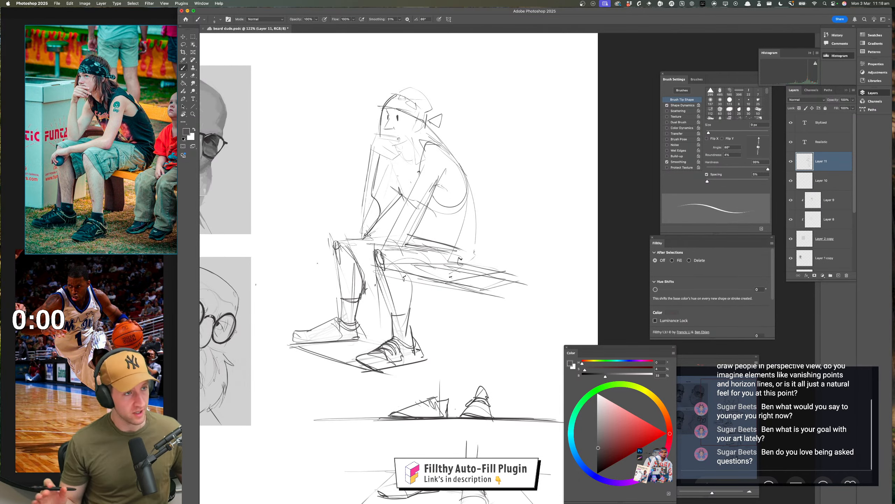
# Strengthen the shin edges of both legs from the knees down to the sock cuffs
pyautogui.moveTo(457, 329); pyautogui.dragTo(467, 329)
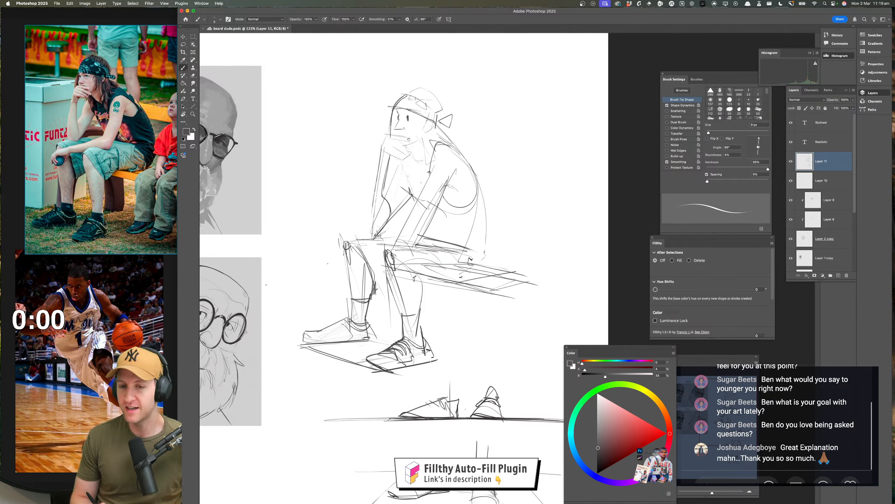
pyautogui.moveTo(436, 298); pyautogui.dragTo(433, 307)
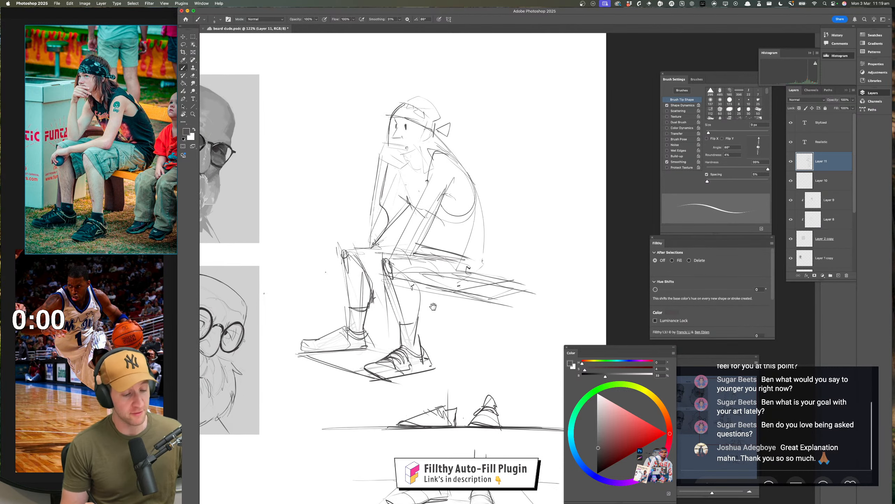
pyautogui.moveTo(386, 274); pyautogui.dragTo(400, 323)
pyautogui.moveTo(343, 250); pyautogui.dragTo(351, 307)
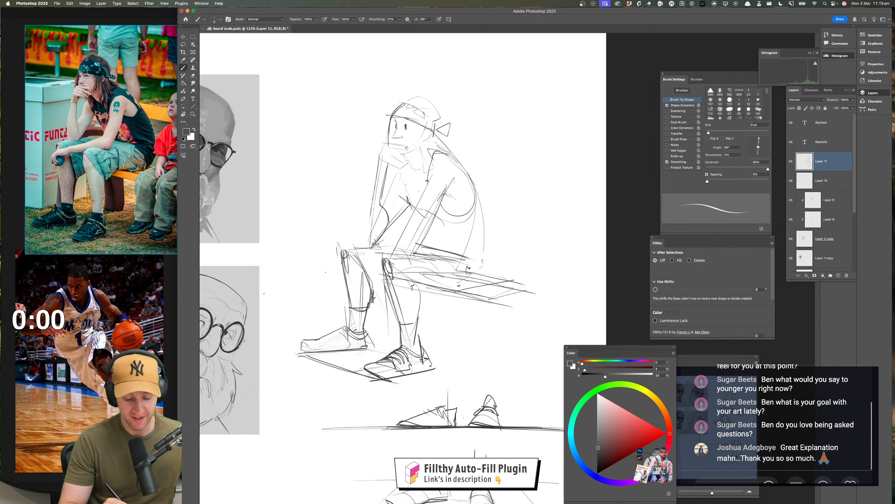
# Square off the knee tops and rough in the forearm over the thigh with its hand hanging at the far knee
pyautogui.moveTo(339, 251)
pyautogui.mouseDown()
pyautogui.moveTo(388, 249)
pyautogui.moveTo(400, 266)
pyautogui.mouseUp()
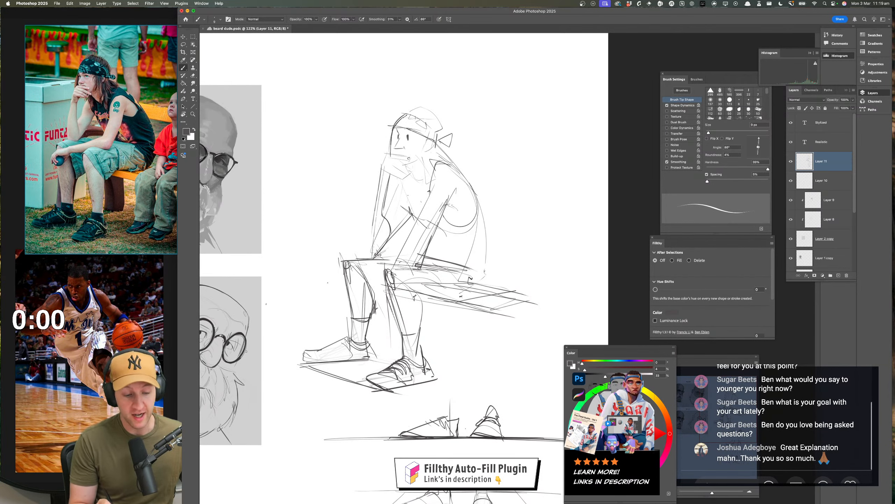
pyautogui.moveTo(409, 251)
pyautogui.mouseDown()
pyautogui.moveTo(359, 267)
pyautogui.moveTo(340, 291)
pyautogui.moveTo(339, 275)
pyautogui.moveTo(326, 288)
pyautogui.moveTo(350, 295)
pyautogui.moveTo(389, 265)
pyautogui.mouseUp()
pyautogui.scroll(-1, 460, 366)
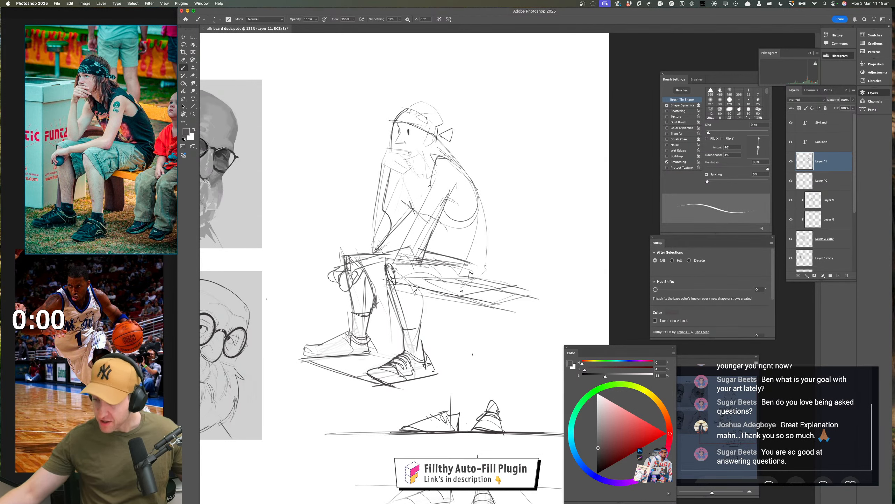
# Firm up the angular outline of the hand supporting the figure's chin
pyautogui.moveTo(430, 235); pyautogui.dragTo(416, 288)
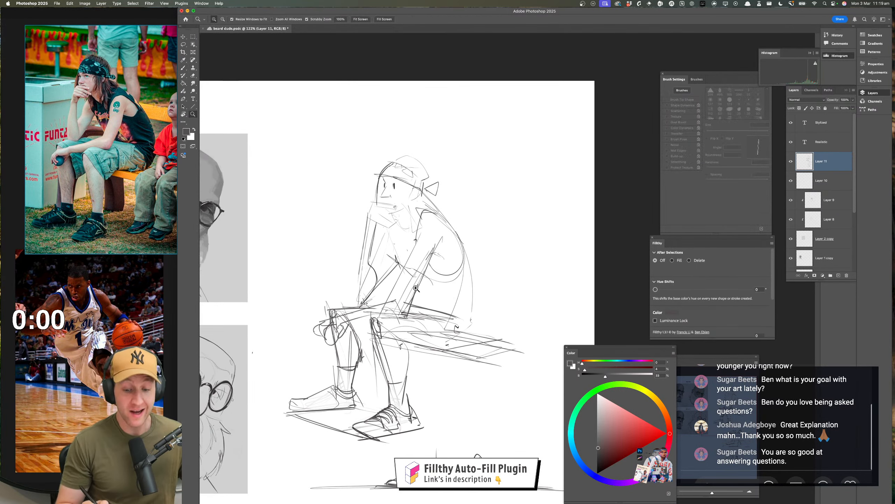
pyautogui.moveTo(408, 218); pyautogui.dragTo(424, 214)
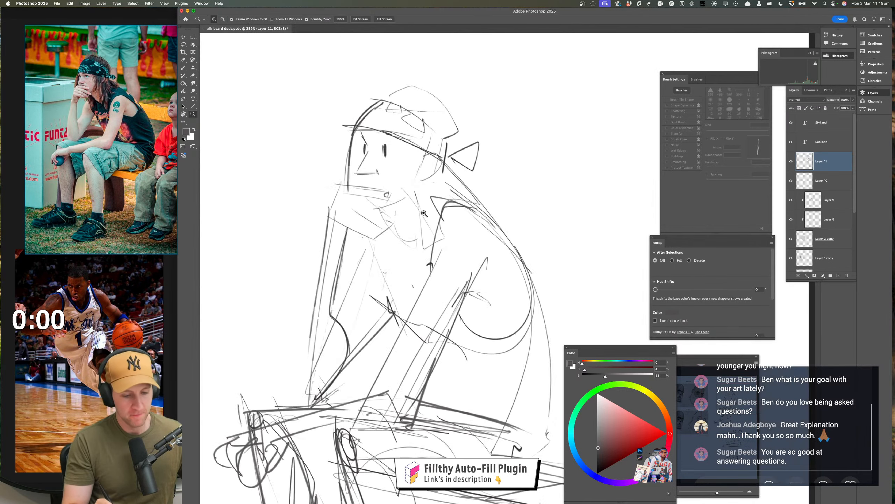
pyautogui.moveTo(335, 183)
pyautogui.mouseDown()
pyautogui.moveTo(390, 187)
pyautogui.moveTo(398, 220)
pyautogui.moveTo(373, 213)
pyautogui.moveTo(358, 221)
pyautogui.moveTo(385, 211)
pyautogui.moveTo(377, 206)
pyautogui.moveTo(401, 233)
pyautogui.moveTo(385, 213)
pyautogui.moveTo(397, 227)
pyautogui.moveTo(381, 245)
pyautogui.mouseUp()
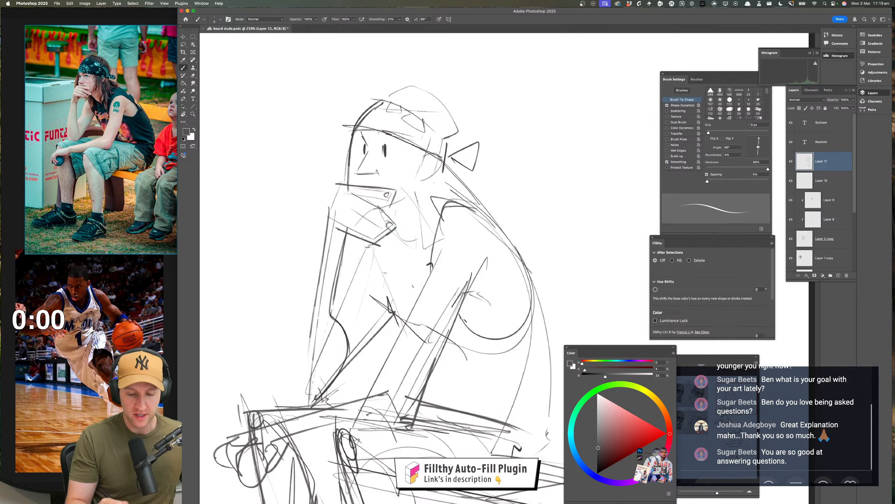
# Save the sketch document
pyautogui.press('z')
pyautogui.moveTo(464, 324); pyautogui.dragTo(432, 326)
pyautogui.moveTo(526, 382); pyautogui.dragTo(439, 314)
pyautogui.press('super+s')
# Check the seated figure in a horizontally mirrored view, and restore the original orientation
pyautogui.press('super+shift+h')
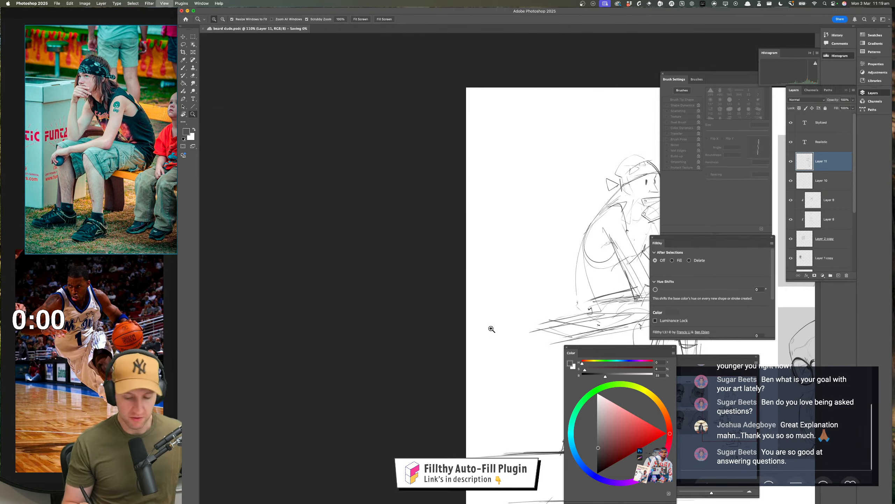
pyautogui.moveTo(492, 329); pyautogui.dragTo(221, 319)
pyautogui.moveTo(454, 325)
pyautogui.mouseDown()
pyautogui.moveTo(491, 305)
pyautogui.moveTo(546, 304)
pyautogui.moveTo(521, 326)
pyautogui.moveTo(527, 332)
pyautogui.moveTo(471, 320)
pyautogui.moveTo(453, 325)
pyautogui.moveTo(462, 325)
pyautogui.mouseUp()
pyautogui.press('super+shift+h')
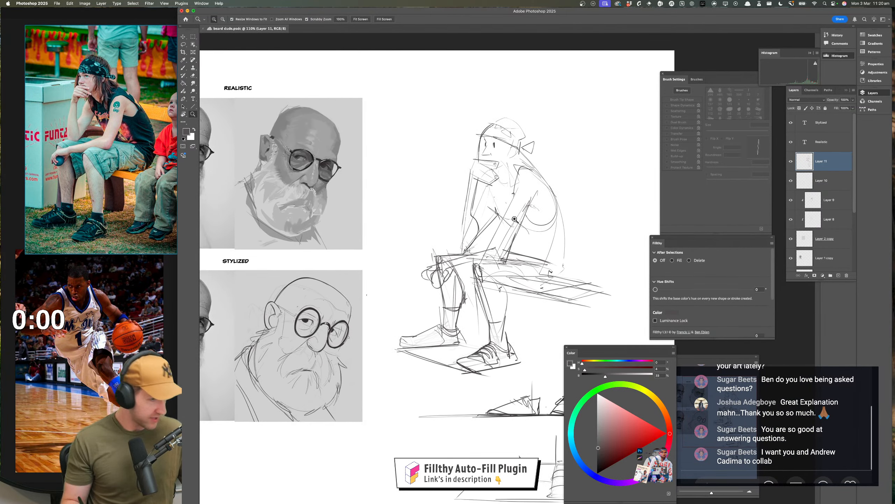
# Define the bandana's crown and back edge, and draw hair strands falling beside the ear and neck
pyautogui.moveTo(514, 219); pyautogui.dragTo(532, 219)
pyautogui.press('b')
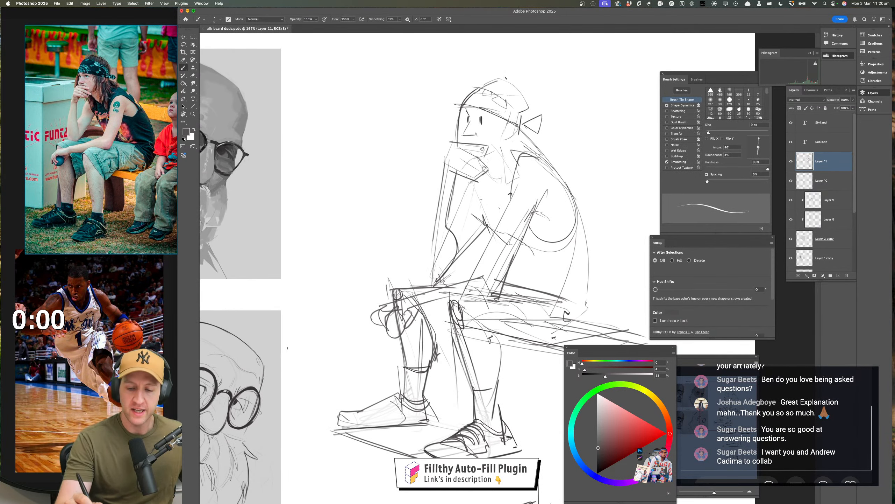
pyautogui.moveTo(506, 78)
pyautogui.mouseDown()
pyautogui.moveTo(493, 92)
pyautogui.moveTo(500, 99)
pyautogui.mouseUp()
pyautogui.moveTo(518, 85)
pyautogui.mouseDown()
pyautogui.moveTo(509, 111)
pyautogui.moveTo(527, 100)
pyautogui.moveTo(517, 83)
pyautogui.moveTo(523, 124)
pyautogui.mouseUp()
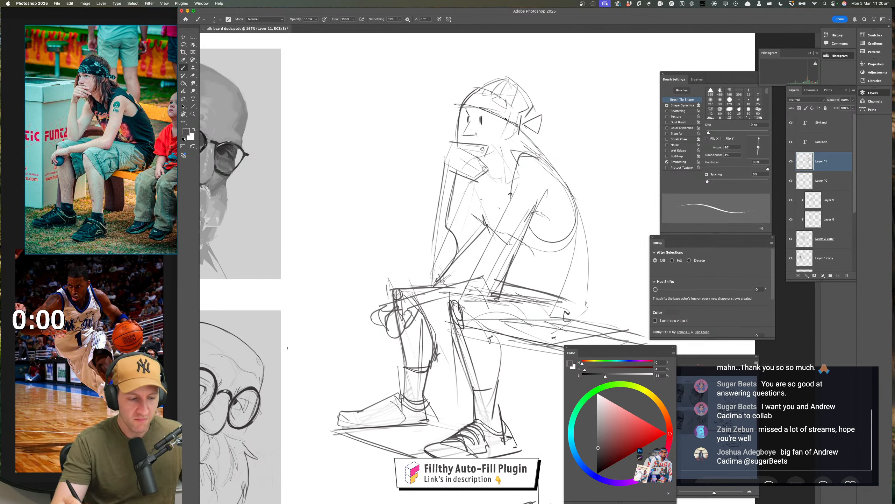
pyautogui.moveTo(507, 120)
pyautogui.mouseDown()
pyautogui.moveTo(491, 141)
pyautogui.moveTo(496, 134)
pyautogui.moveTo(498, 182)
pyautogui.mouseUp()
pyautogui.moveTo(503, 159); pyautogui.dragTo(498, 187)
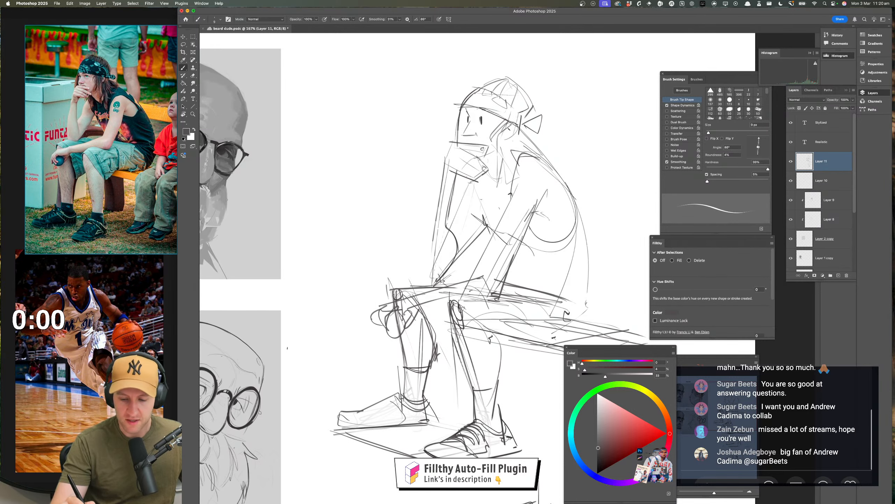
# Draw loose hair strands hanging beside the neck and sweeping forward from the bandana in front of the forehead
pyautogui.moveTo(511, 123); pyautogui.dragTo(503, 197)
pyautogui.moveTo(535, 232); pyautogui.dragTo(535, 254)
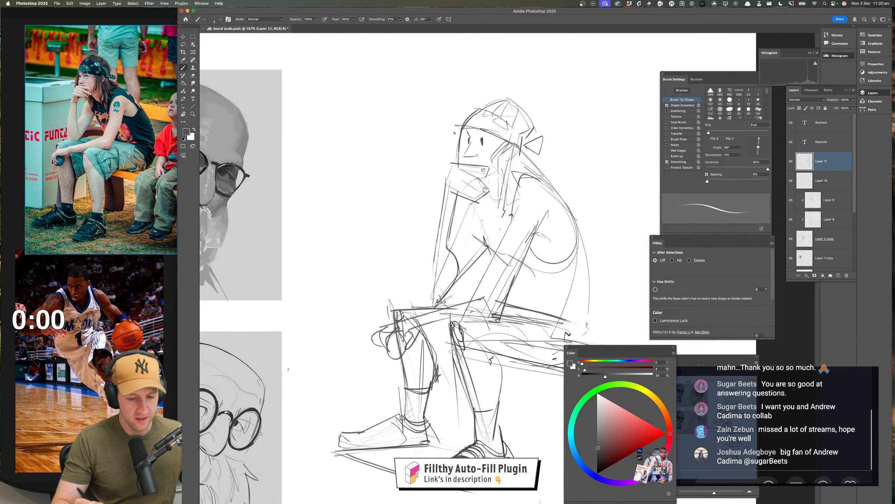
pyautogui.moveTo(460, 128); pyautogui.dragTo(434, 154)
pyautogui.moveTo(458, 137); pyautogui.dragTo(436, 171)
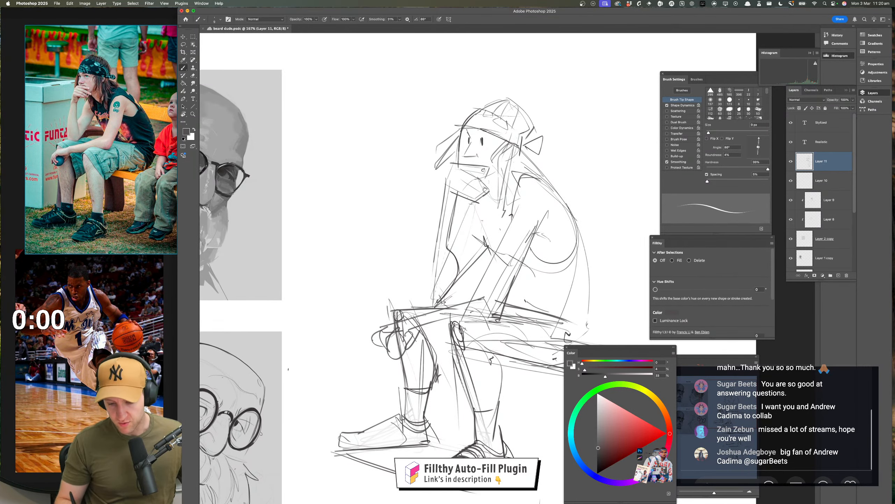
pyautogui.moveTo(509, 318); pyautogui.dragTo(501, 300)
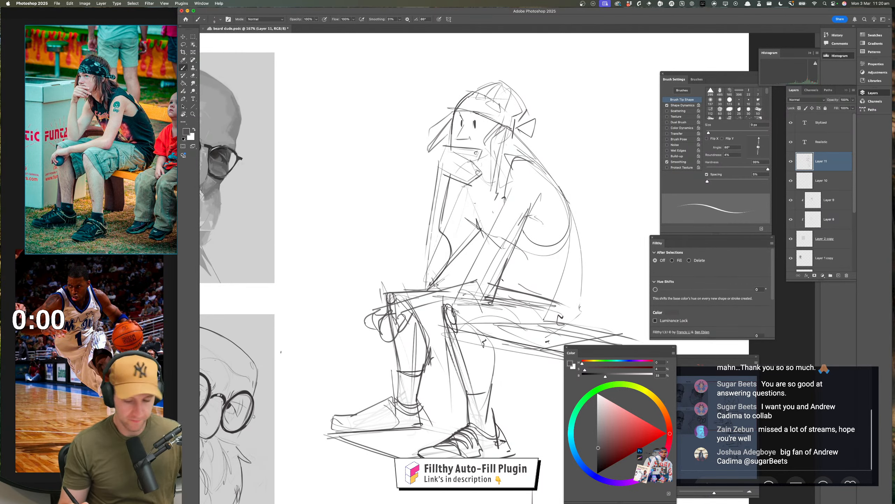
# Fade the overlapping lines around the knees, thighs and forearms with a large soft eraser
pyautogui.press('e')
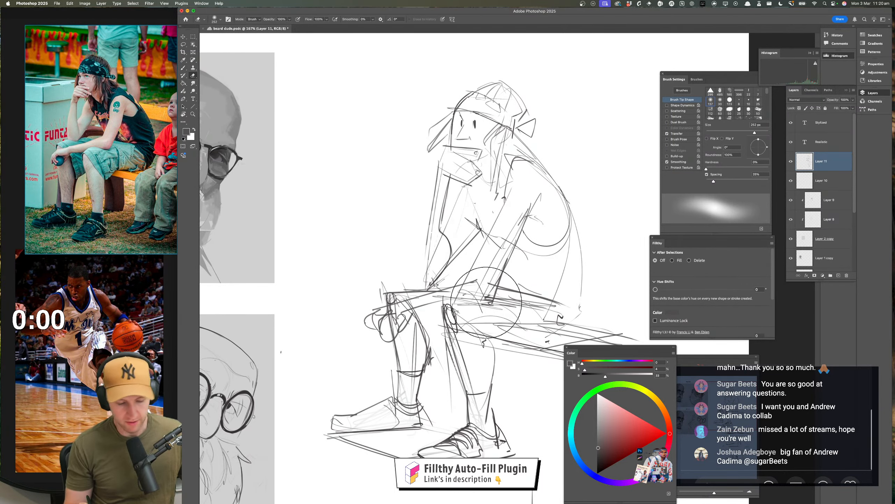
pyautogui.moveTo(486, 303)
pyautogui.keyDown('ctrl'); pyautogui.keyDown('alt'); pyautogui.mouseDown()
pyautogui.moveTo(428, 304)
pyautogui.moveTo(347, 329)
pyautogui.moveTo(338, 353)
pyautogui.mouseUp(); pyautogui.keyUp('alt'); pyautogui.keyUp('ctrl')
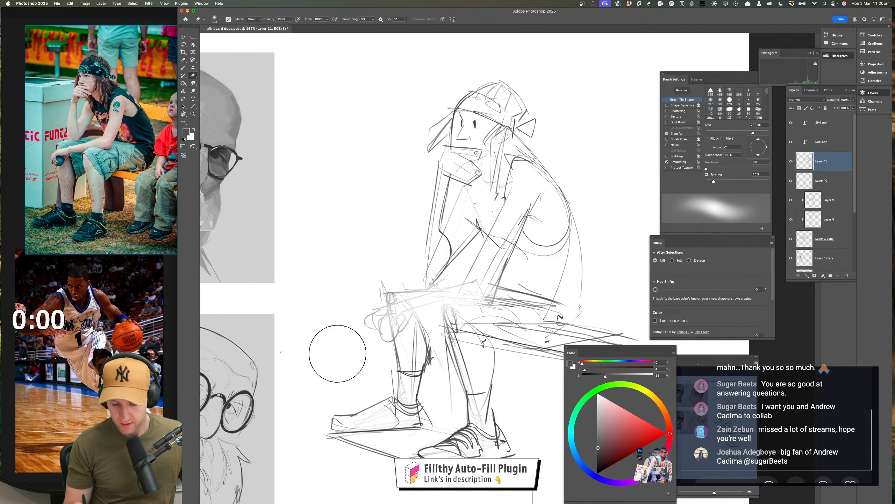
pyautogui.moveTo(511, 285)
pyautogui.mouseDown()
pyautogui.moveTo(483, 270)
pyautogui.moveTo(434, 284)
pyautogui.moveTo(431, 309)
pyautogui.moveTo(442, 291)
pyautogui.mouseUp()
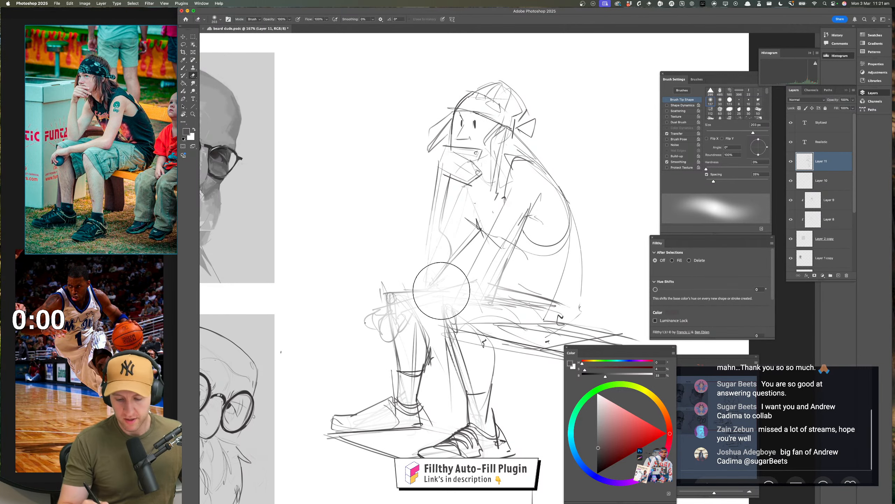
# Redraw the near arm with a straight upper arm down to the elbow and a forearm reaching across to the far knee
pyautogui.press('b')
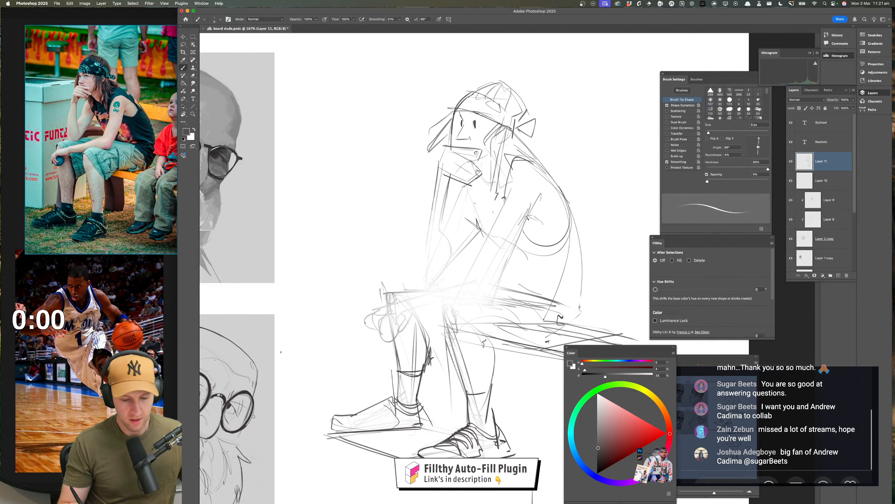
pyautogui.moveTo(533, 205); pyautogui.dragTo(484, 302)
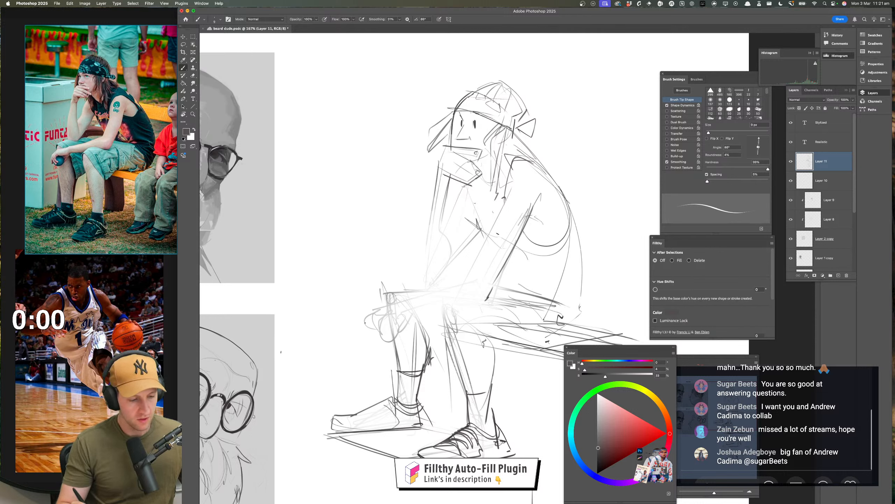
pyautogui.moveTo(505, 211)
pyautogui.mouseDown()
pyautogui.moveTo(469, 279)
pyautogui.moveTo(391, 303)
pyautogui.mouseUp()
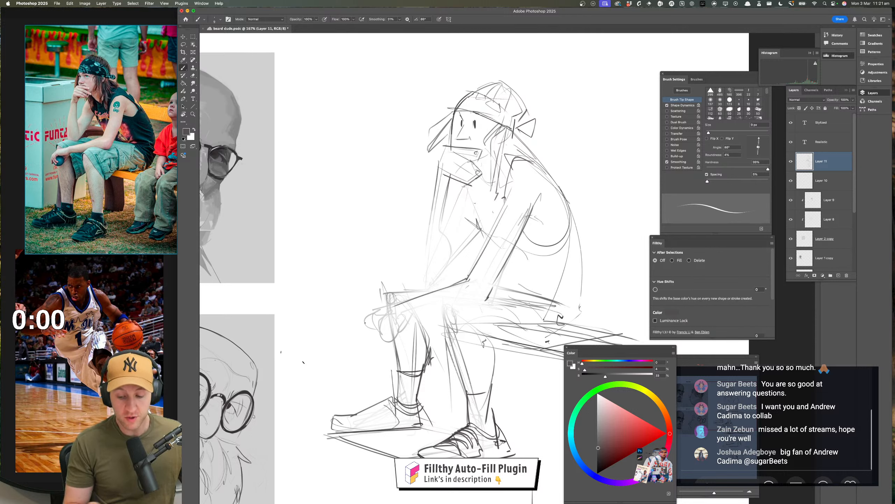
# Rework the chest and shoulder contour beside the near arm, undoing stray strokes, and add a short mark across the upper arm
pyautogui.moveTo(504, 208)
pyautogui.mouseDown()
pyautogui.moveTo(510, 181)
pyautogui.moveTo(526, 168)
pyautogui.moveTo(506, 197)
pyautogui.moveTo(533, 155)
pyautogui.mouseUp()
pyautogui.press('super+z')
pyautogui.press('super+z')
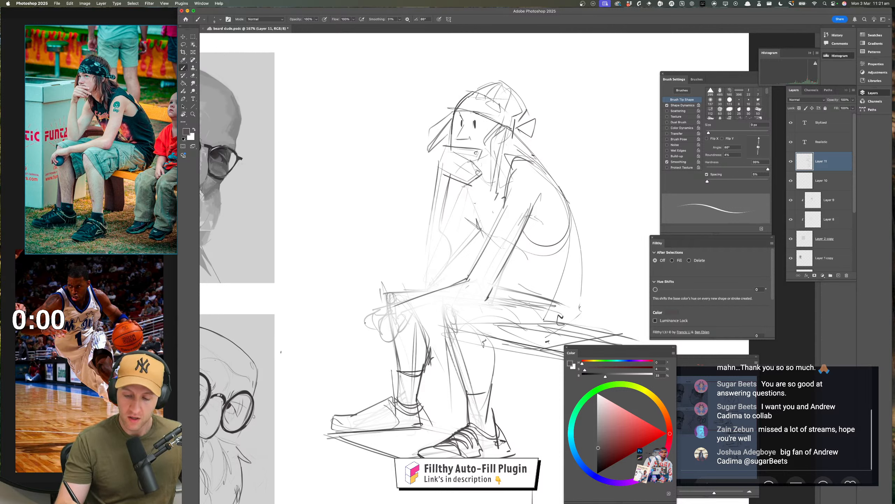
pyautogui.press('super+z')
pyautogui.moveTo(503, 213)
pyautogui.mouseDown()
pyautogui.moveTo(526, 165)
pyautogui.moveTo(497, 222)
pyautogui.mouseUp()
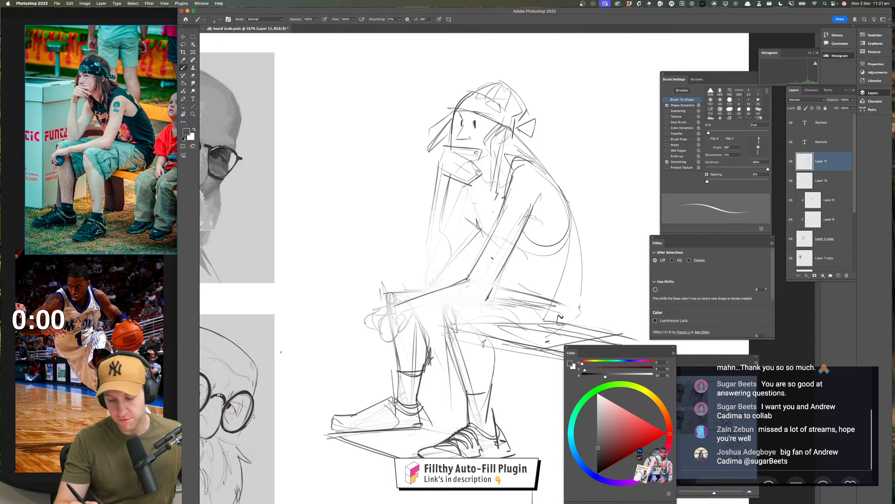
pyautogui.moveTo(529, 214); pyautogui.dragTo(546, 213)
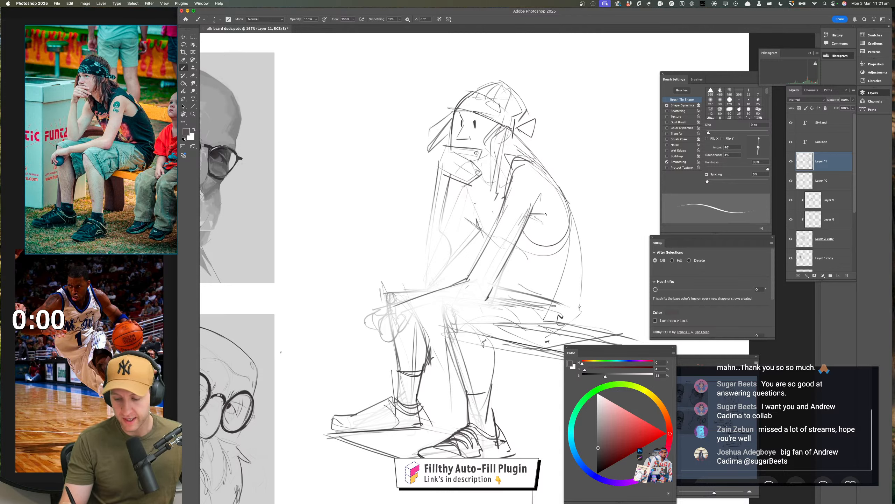
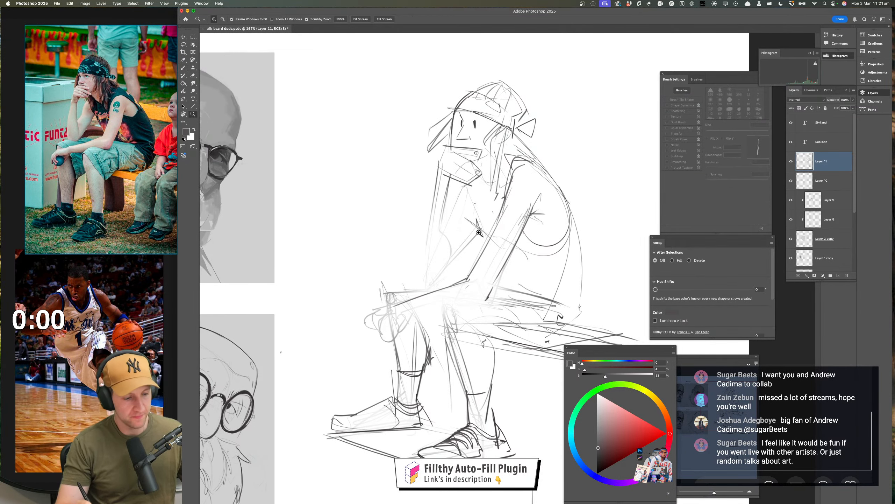
# Redraw the far forearm as straight lines from the chin hand to the knee and sketch a line across the knees, undoing stray strokes
pyautogui.moveTo(476, 228); pyautogui.dragTo(483, 227)
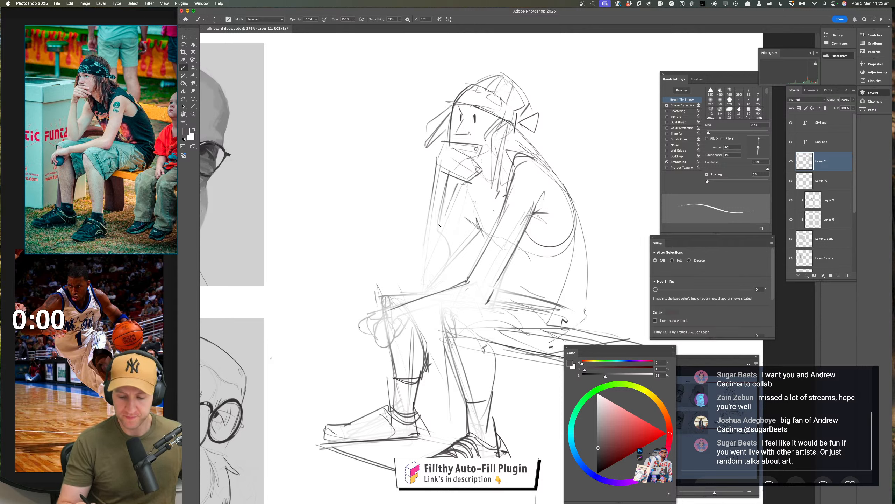
pyautogui.moveTo(439, 171)
pyautogui.mouseDown()
pyautogui.moveTo(416, 281)
pyautogui.moveTo(419, 257)
pyautogui.mouseUp()
pyautogui.press('super+z')
pyautogui.press('super+z')
pyautogui.moveTo(436, 162); pyautogui.dragTo(424, 224)
pyautogui.moveTo(413, 281); pyautogui.dragTo(412, 287)
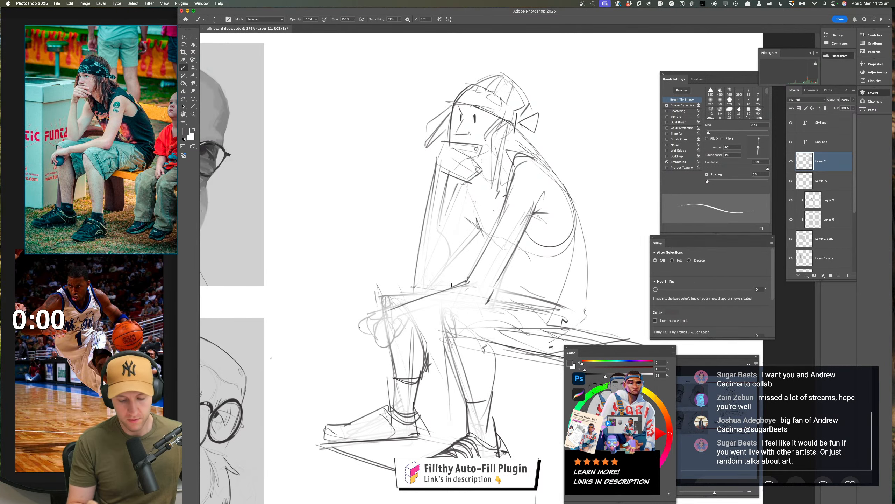
pyautogui.moveTo(369, 290)
pyautogui.mouseDown()
pyautogui.moveTo(515, 290)
pyautogui.moveTo(468, 281)
pyautogui.mouseUp()
pyautogui.moveTo(567, 294); pyautogui.dragTo(524, 289)
pyautogui.moveTo(615, 340)
pyautogui.mouseDown()
pyautogui.moveTo(484, 318)
pyautogui.moveTo(476, 305)
pyautogui.moveTo(614, 320)
pyautogui.moveTo(651, 335)
pyautogui.moveTo(635, 329)
pyautogui.mouseUp()
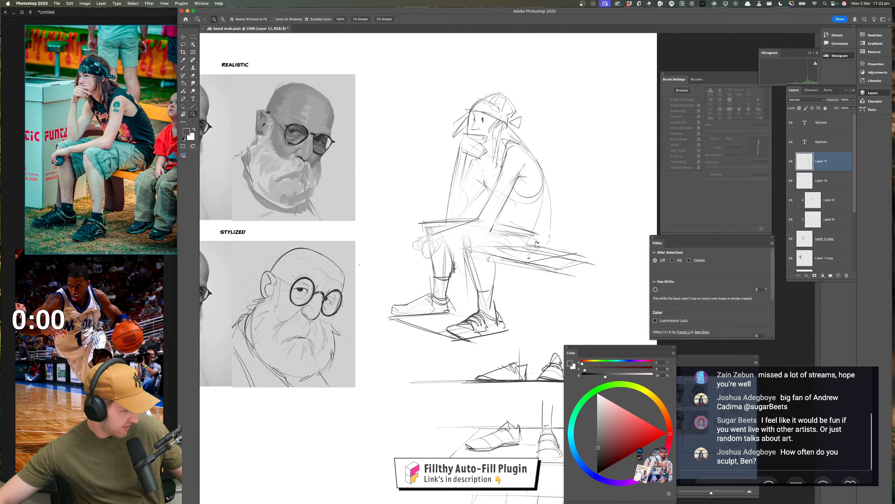
# Lower the opacity of the rough figure sketch layer and add a new blank layer above it
pyautogui.press('super+Tab')
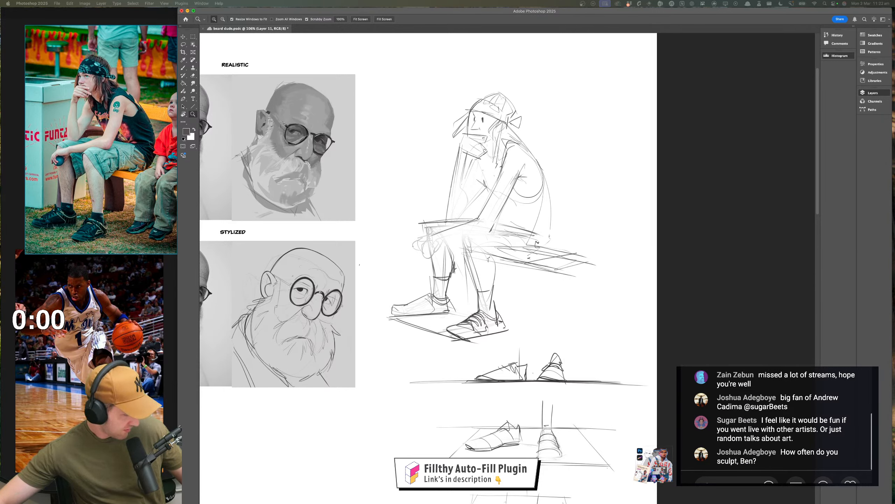
pyautogui.click(462, 303)
pyautogui.moveTo(430, 307); pyautogui.dragTo(468, 286)
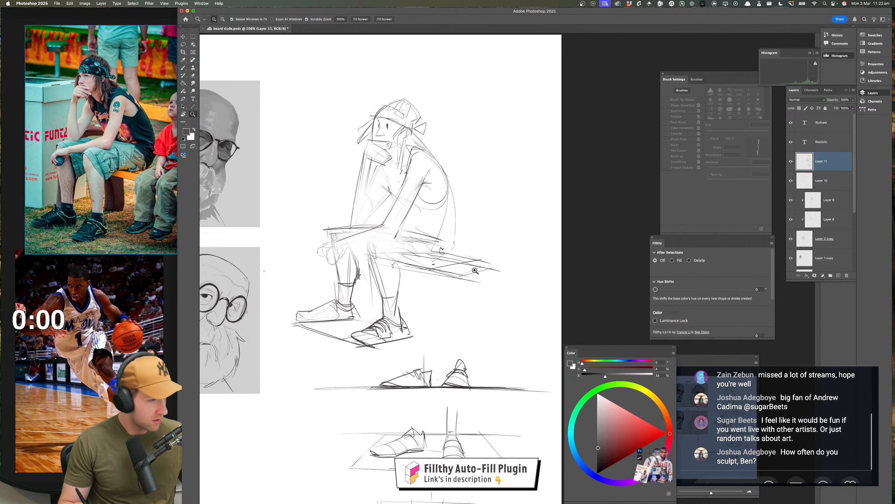
pyautogui.moveTo(448, 249)
pyautogui.mouseDown()
pyautogui.moveTo(476, 263)
pyautogui.moveTo(447, 267)
pyautogui.moveTo(456, 262)
pyautogui.mouseUp()
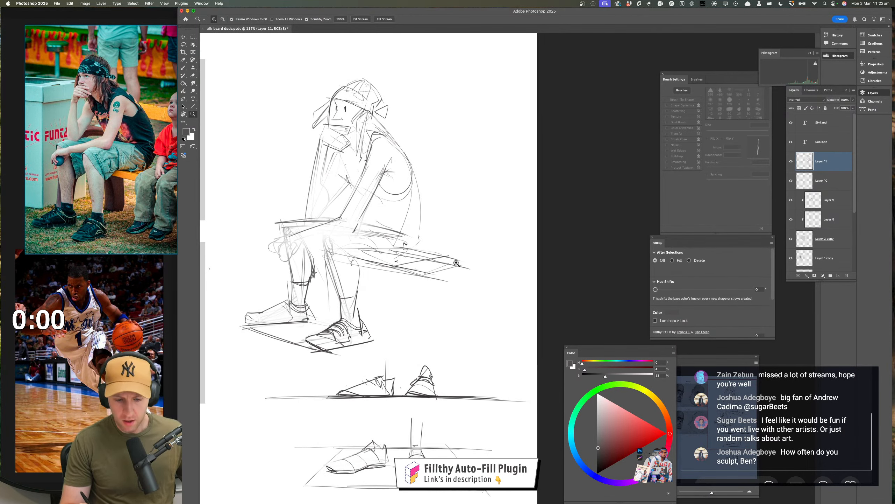
pyautogui.moveTo(853, 100)
pyautogui.mouseDown()
pyautogui.moveTo(855, 111)
pyautogui.moveTo(833, 112)
pyautogui.mouseUp()
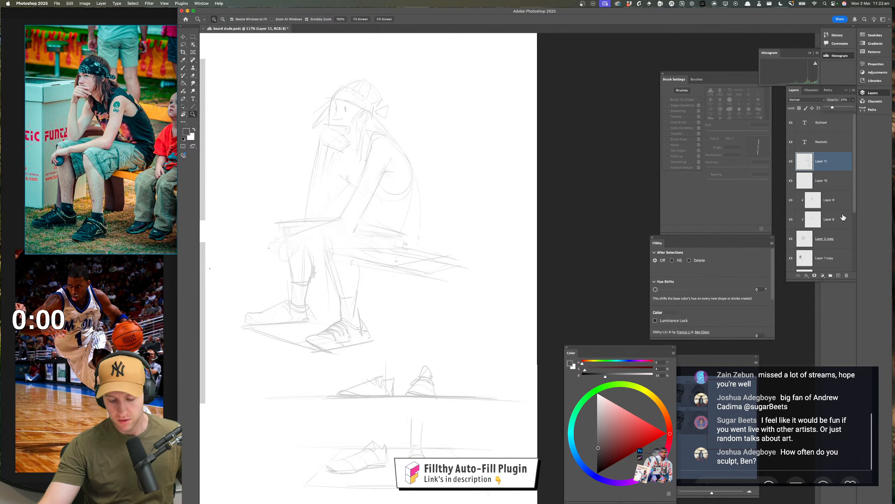
pyautogui.click(839, 278)
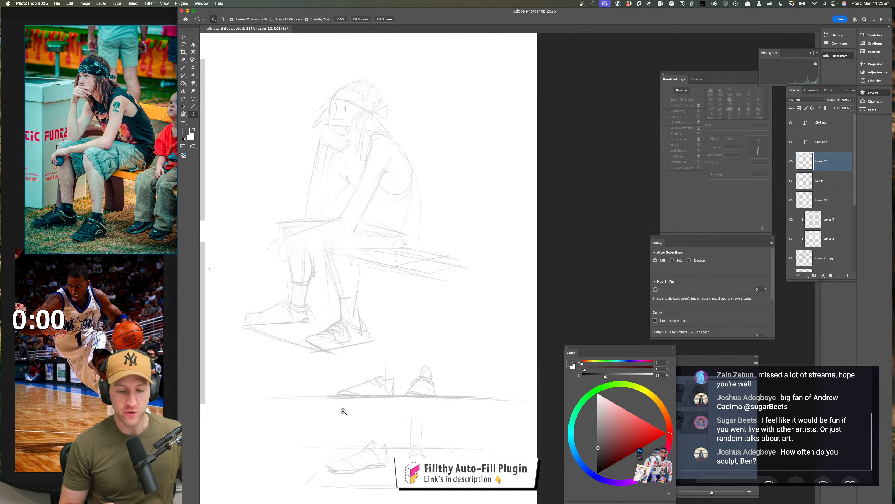
# Draw a dark contour for the front of the face from the bandana to the hand on the new layer
pyautogui.press('b')
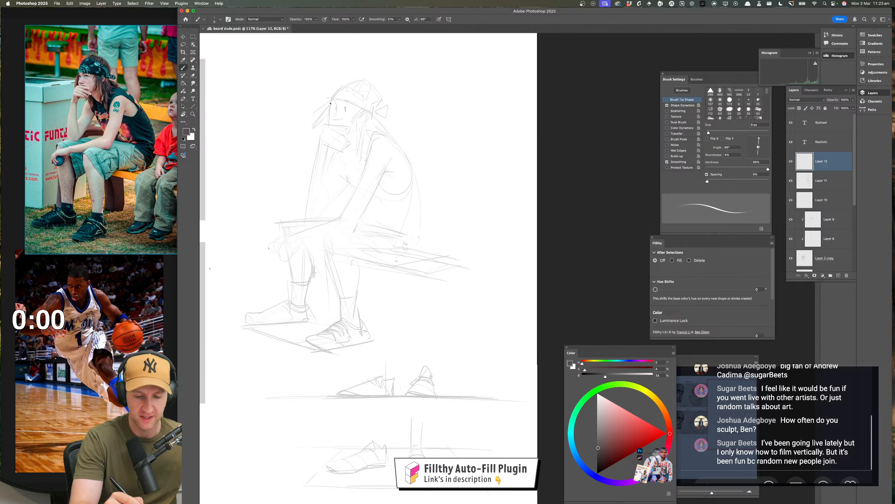
pyautogui.moveTo(330, 102); pyautogui.dragTo(329, 122)
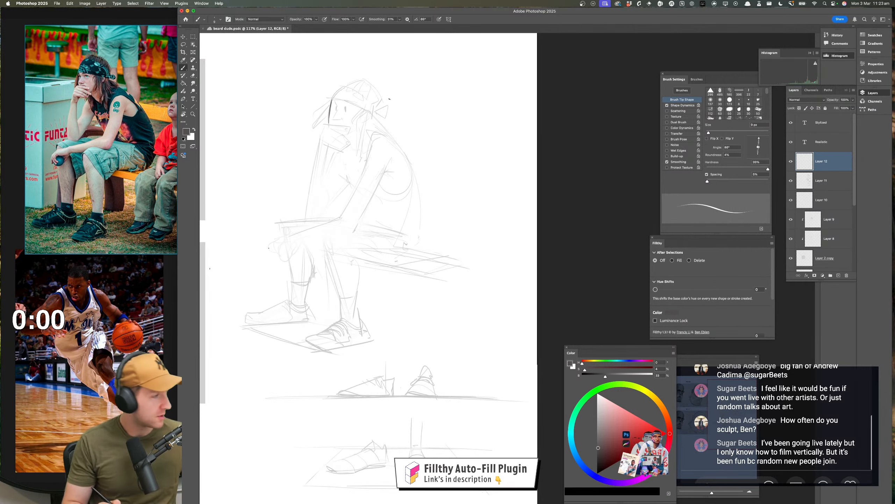
pyautogui.moveTo(395, 155); pyautogui.dragTo(396, 164)
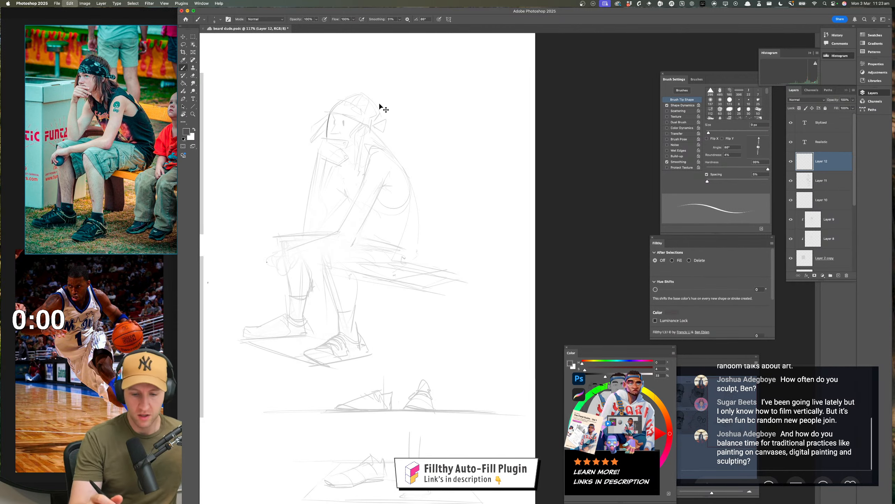
pyautogui.moveTo(371, 119); pyautogui.dragTo(399, 122)
pyautogui.moveTo(390, 122); pyautogui.dragTo(419, 115)
pyautogui.press('b')
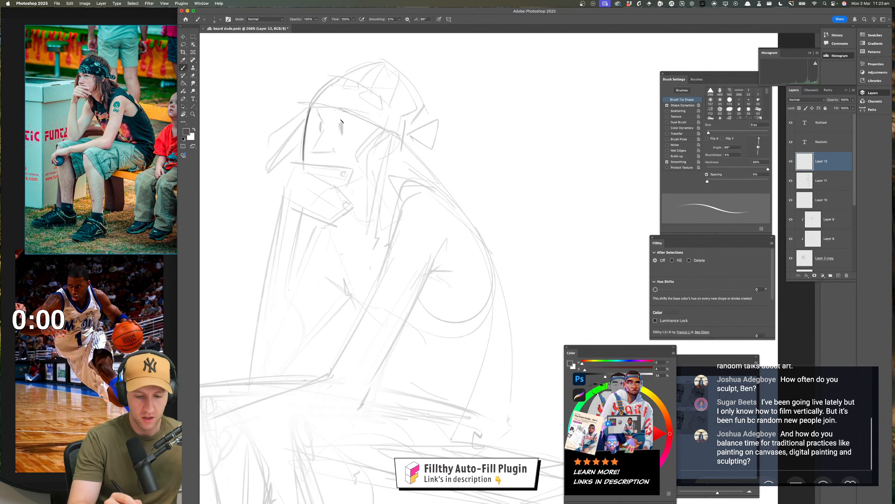
# Erase the rough eyes on the faded sketch layer and try a short eye mark on the new layer, undoing it
pyautogui.click(829, 182)
pyautogui.press('e')
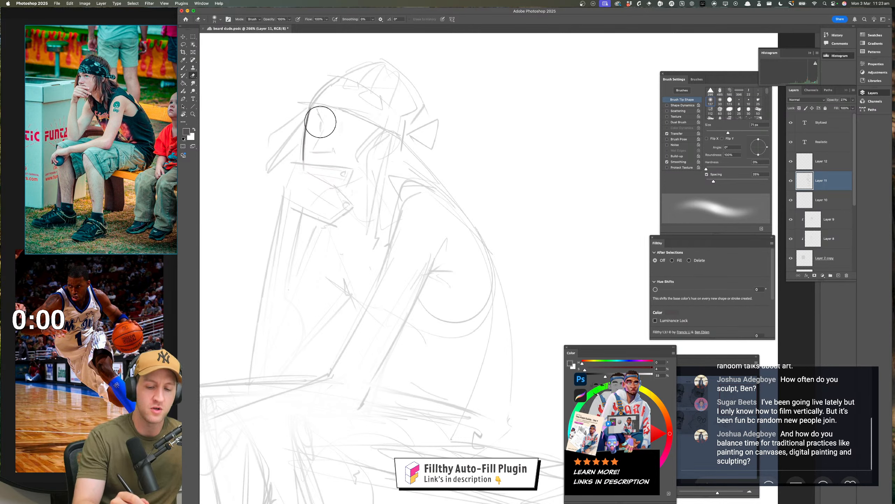
pyautogui.press('b')
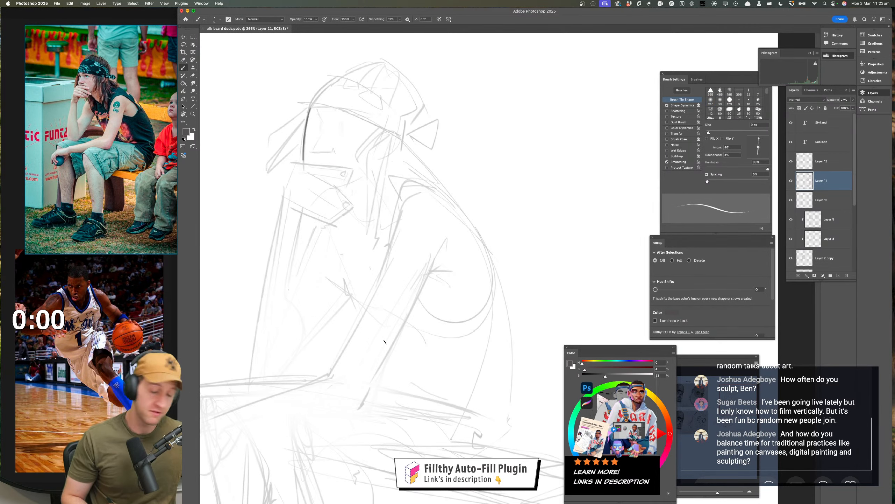
pyautogui.click(821, 163)
pyautogui.moveTo(340, 130); pyautogui.dragTo(343, 132)
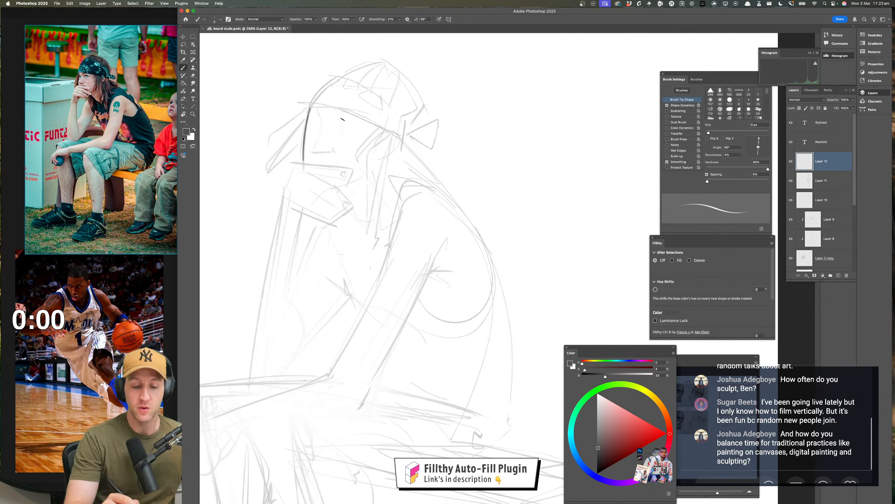
pyautogui.press('super+z')
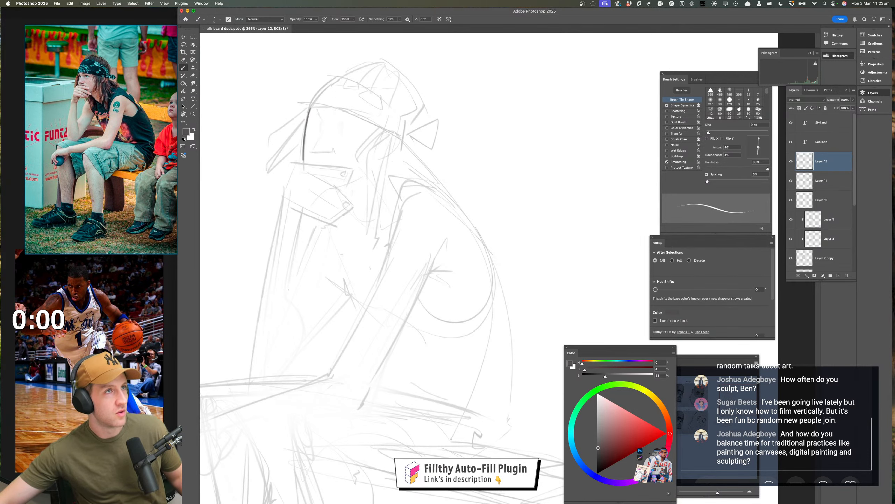
# Bring the Instagram browser window onto the screen and open the saved posts section of the profile
pyautogui.hotkey('shift', 'Tab')
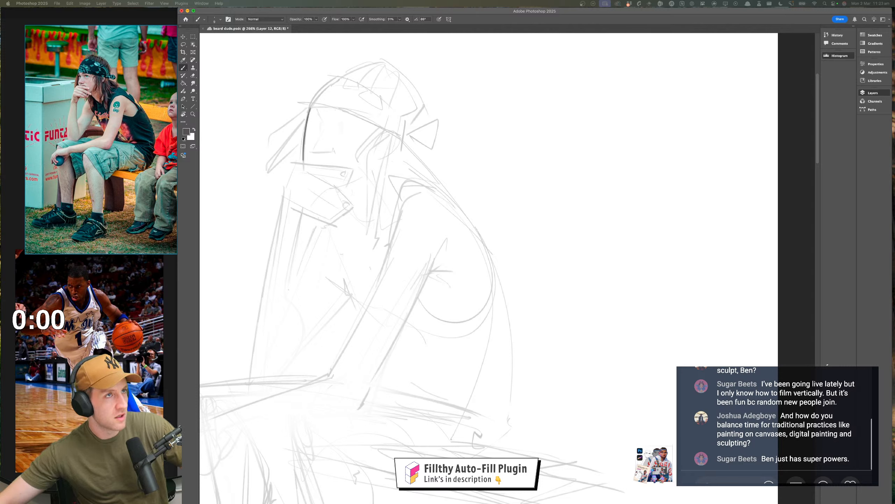
pyautogui.moveTo(571, 30); pyautogui.dragTo(489, 65)
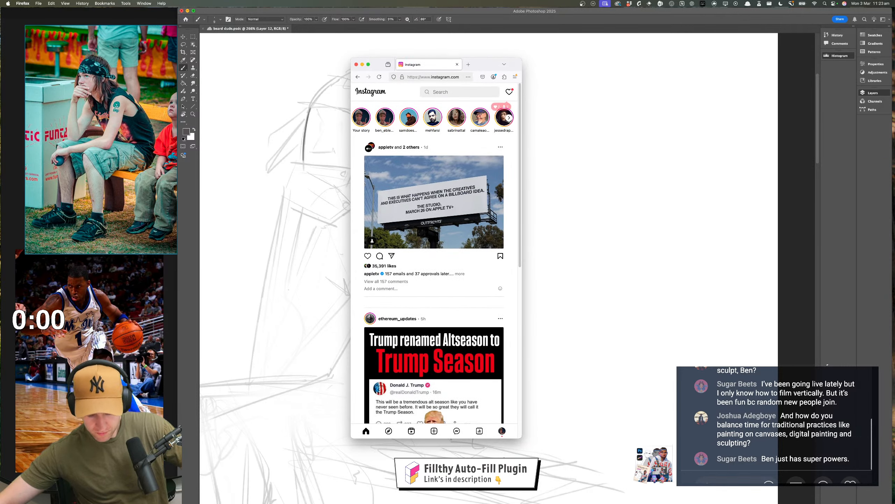
pyautogui.click(502, 431)
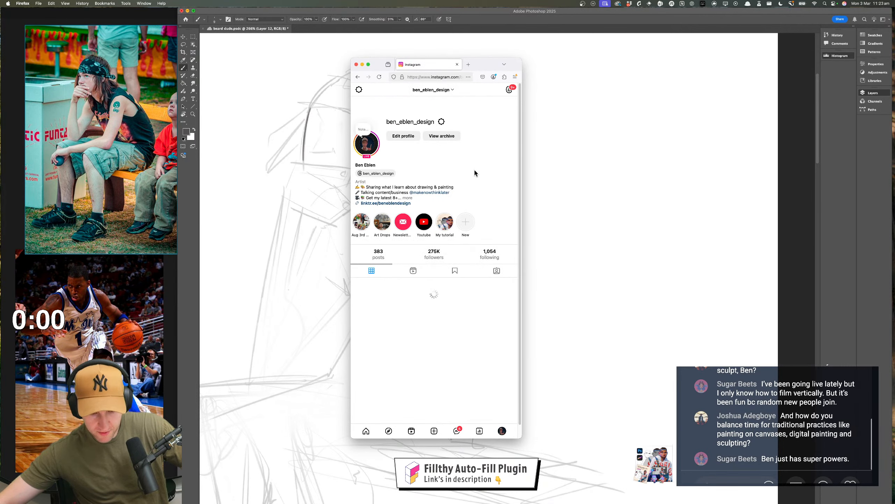
pyautogui.click(455, 270)
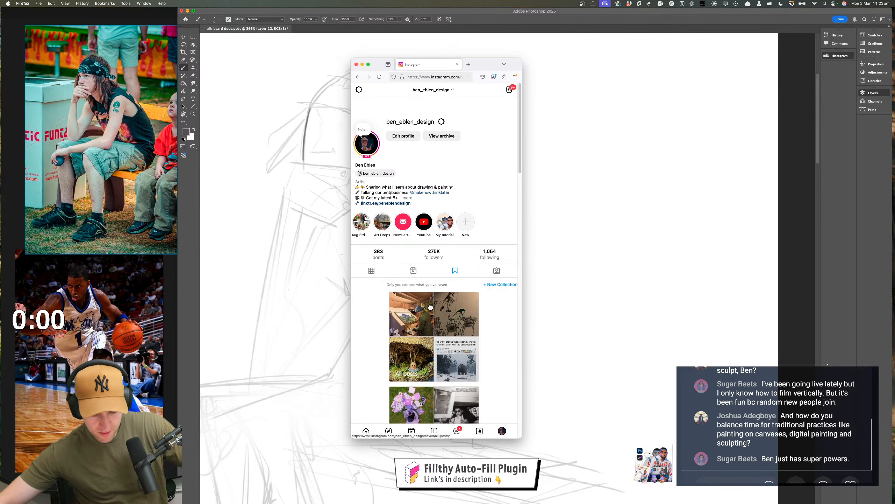
pyautogui.scroll(-1, 441, 309)
pyautogui.scroll(1, 441, 309)
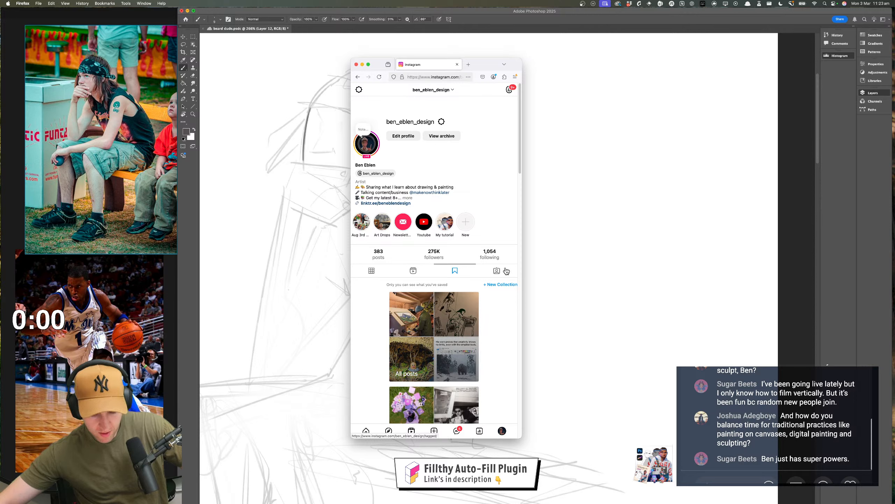
# Widen the Instagram window, look at the All posts saved collection, go back and close the page
pyautogui.moveTo(522, 244); pyautogui.dragTo(582, 245)
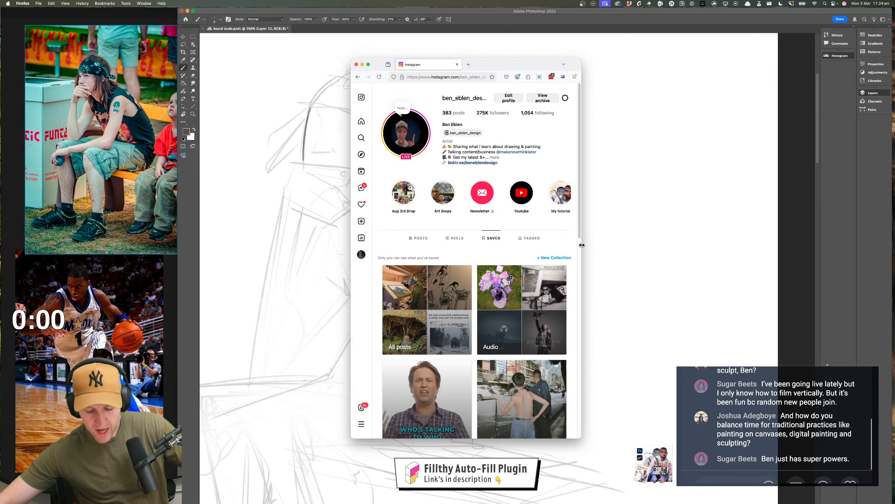
pyautogui.click(443, 286)
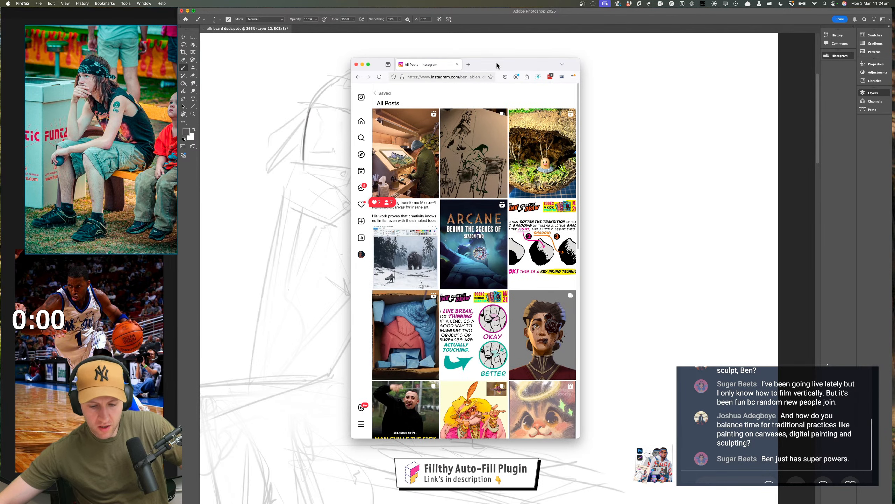
pyautogui.click(360, 79)
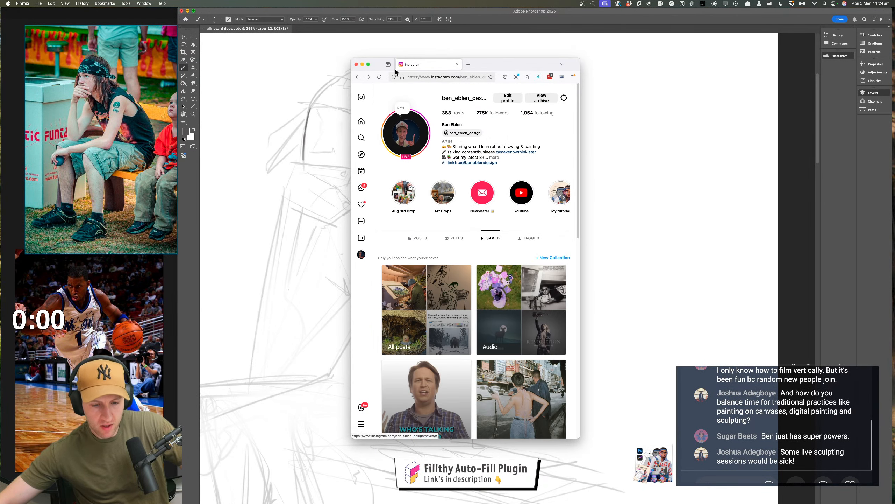
pyautogui.click(456, 65)
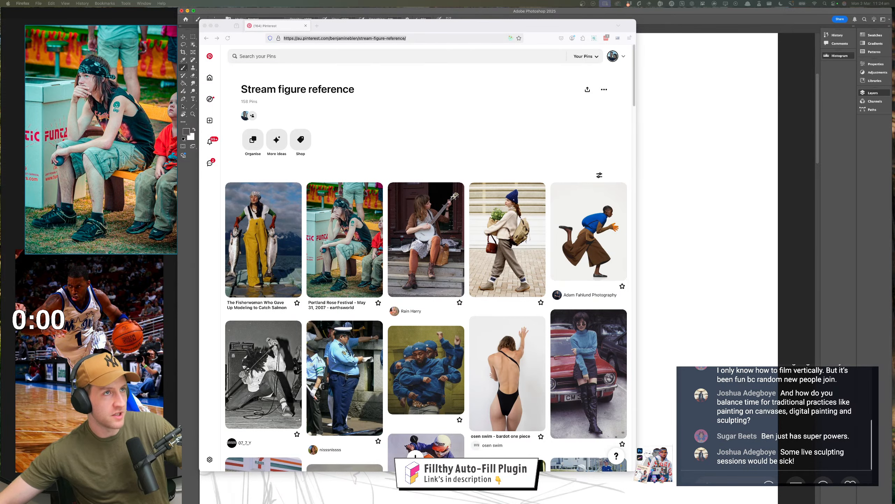
# Bring up the YouTube home page in a widened window, check which account is signed in, and move the window off screen
pyautogui.moveTo(511, 0); pyautogui.dragTo(482, 59)
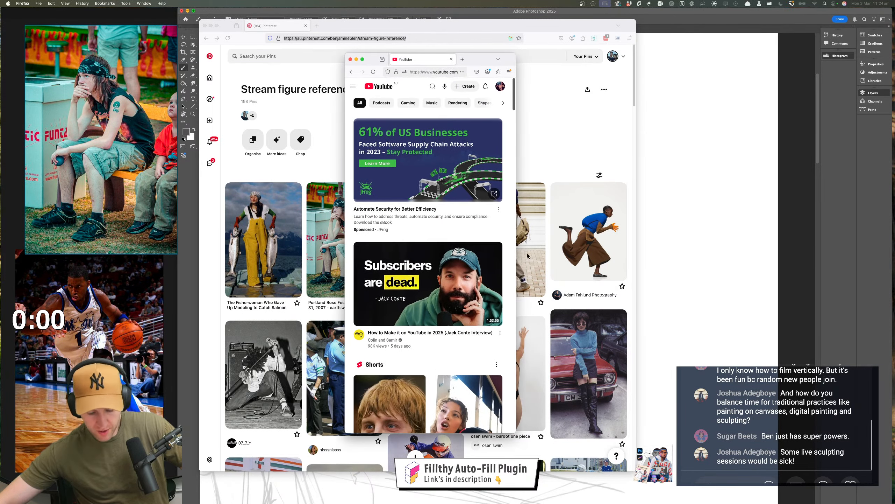
pyautogui.moveTo(517, 118); pyautogui.dragTo(737, 143)
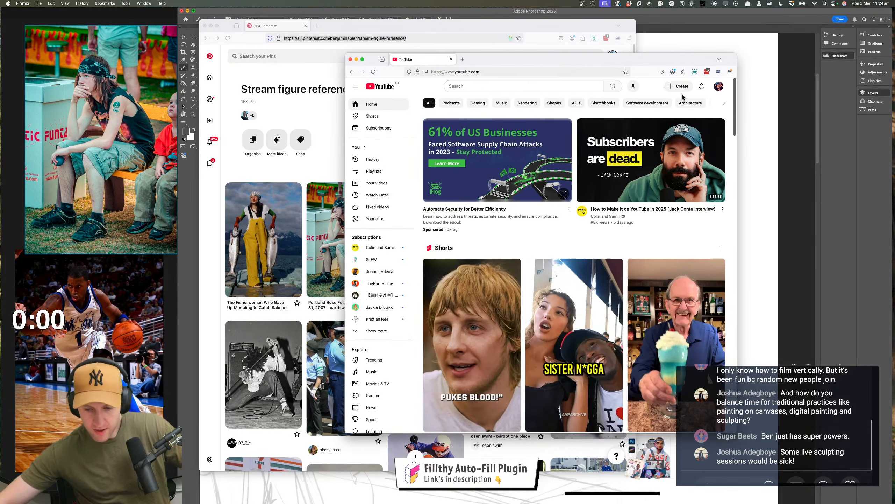
pyautogui.click(719, 87)
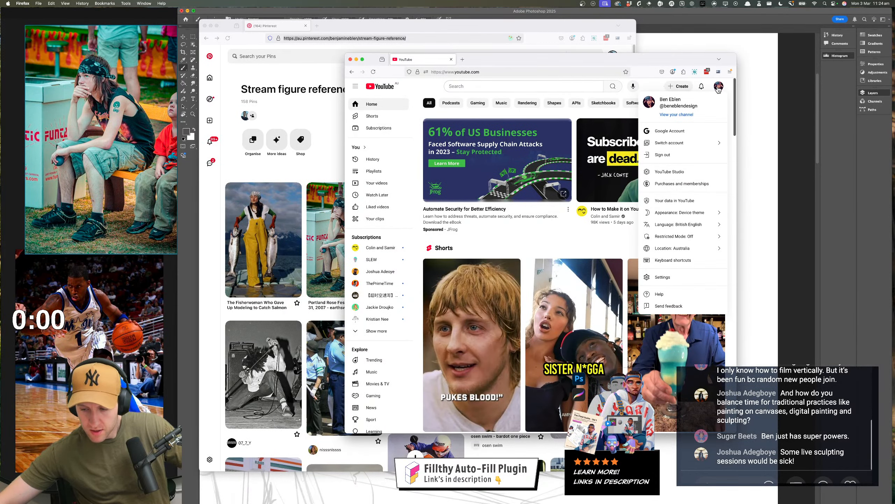
pyautogui.click(718, 88)
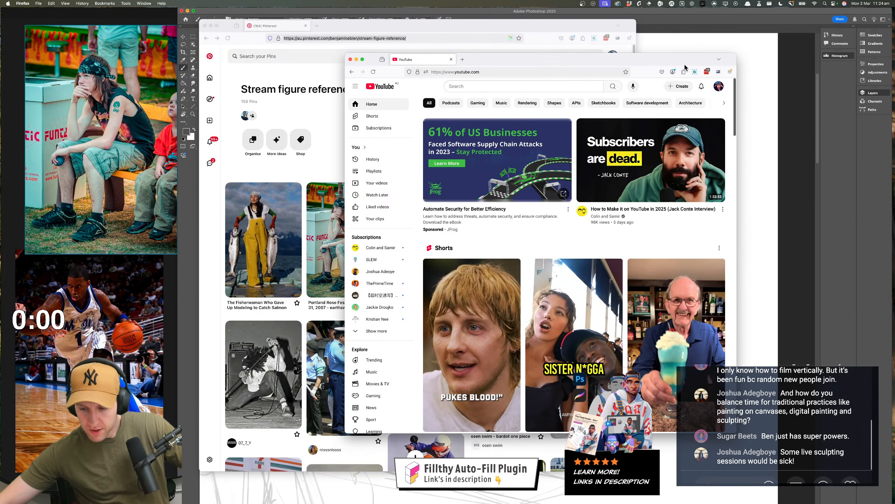
pyautogui.moveTo(670, 59); pyautogui.dragTo(71, 0)
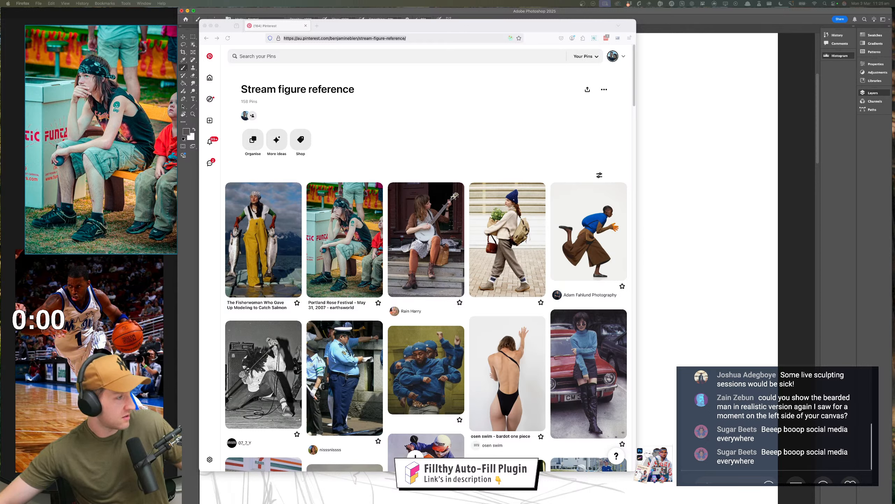
# Bring up the YouTube video "Creating a Realistic Face in Polymer Clay: Sculpting an Old Man", mute it and skip ahead to the closing stages
pyautogui.moveTo(562, 32)
pyautogui.mouseDown()
pyautogui.moveTo(543, 160)
pyautogui.moveTo(398, 72)
pyautogui.mouseUp()
pyautogui.click(282, 319)
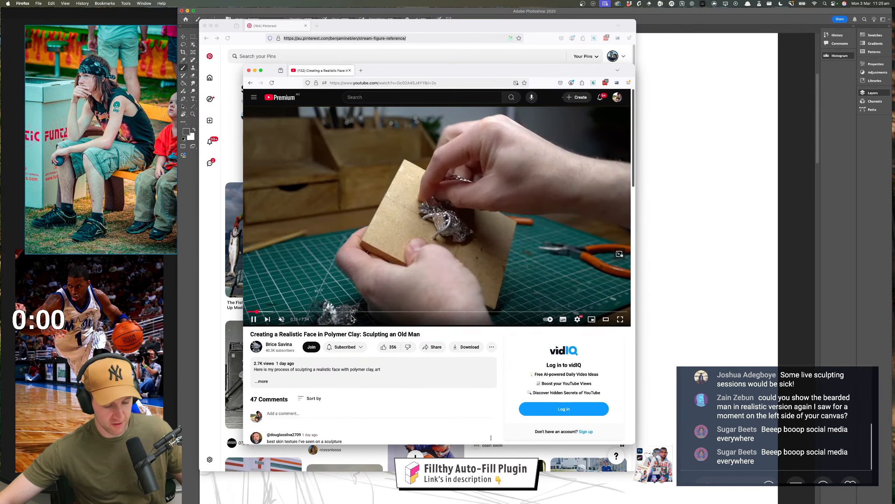
pyautogui.click(409, 311)
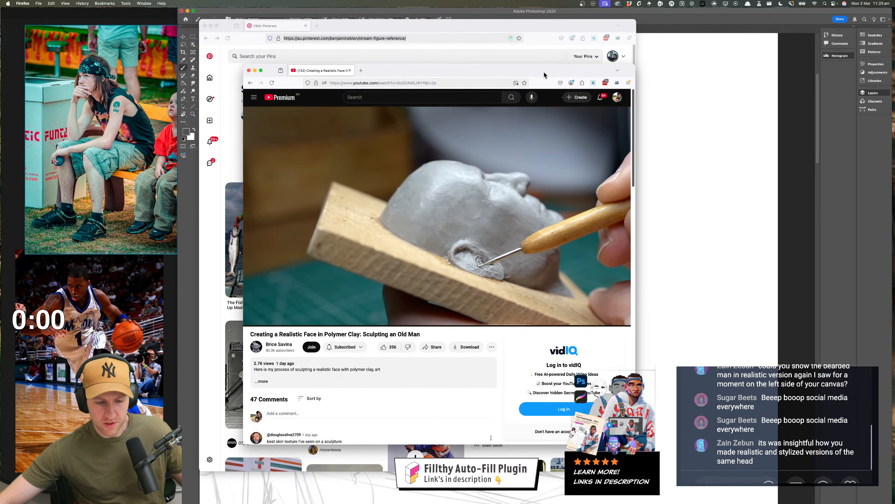
pyautogui.moveTo(543, 71); pyautogui.dragTo(524, 48)
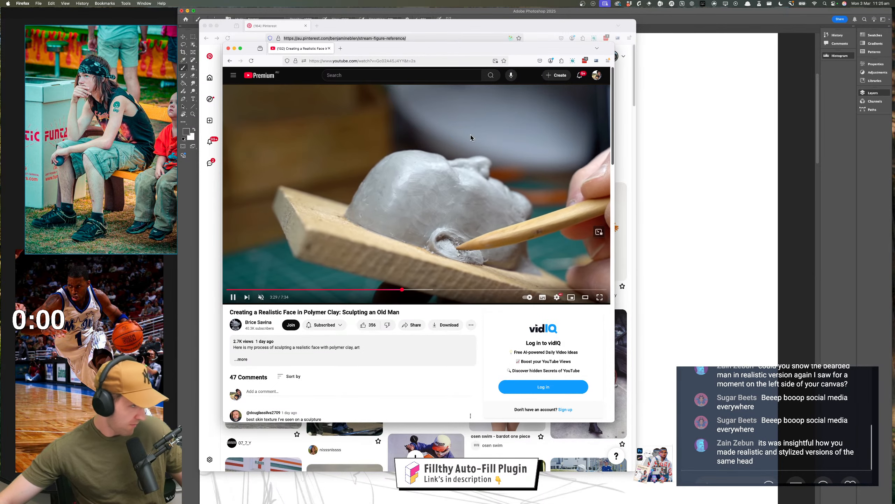
pyautogui.moveTo(512, 50); pyautogui.dragTo(501, 50)
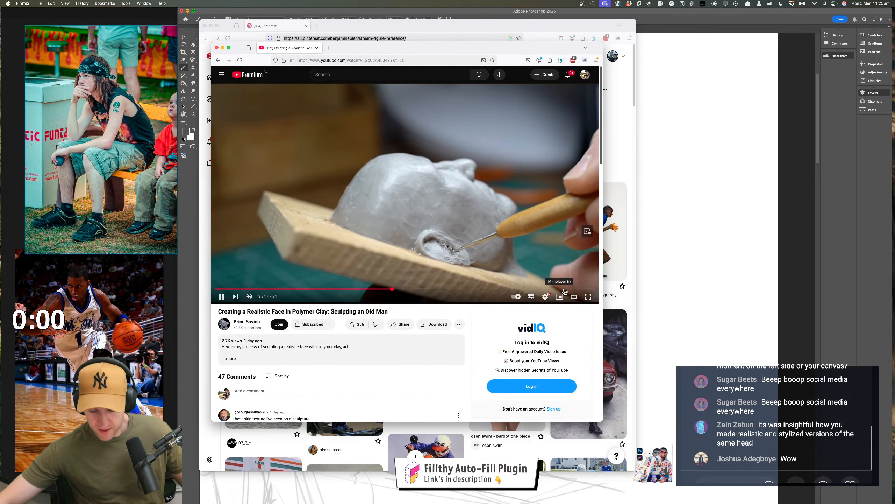
pyautogui.click(566, 289)
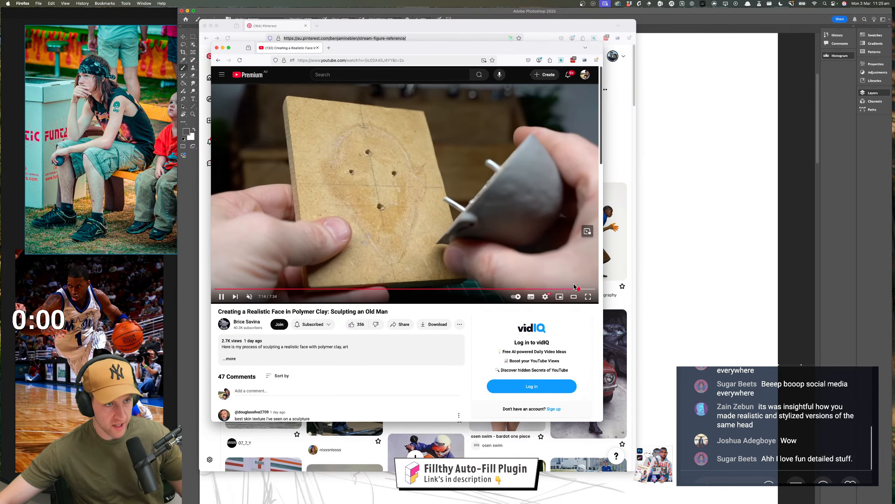
# Move the YouTube window aside, close it once the clay sculpting video ends, and switch back to the Photoshop drawing
pyautogui.moveTo(529, 44); pyautogui.dragTo(485, 43)
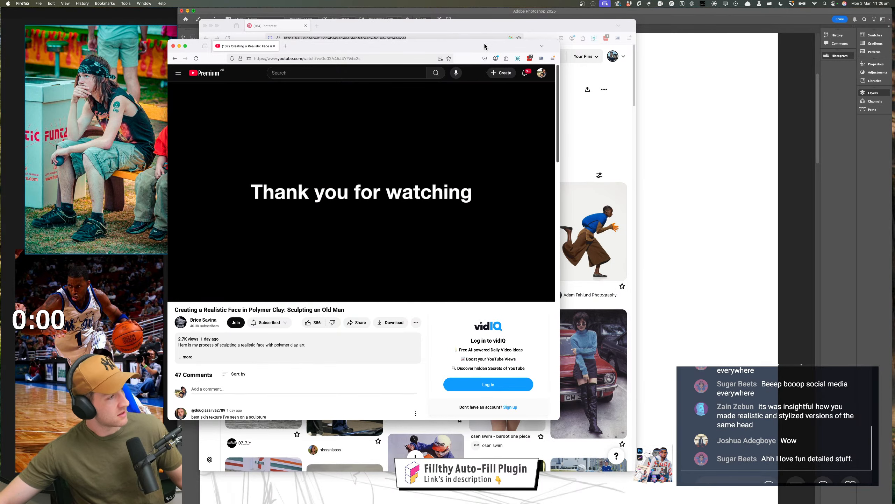
pyautogui.moveTo(349, 46); pyautogui.dragTo(352, 39)
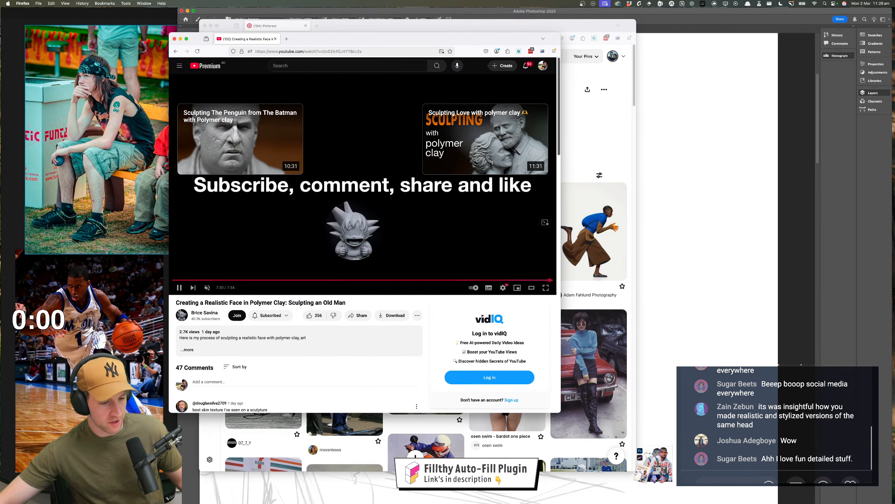
pyautogui.click(174, 39)
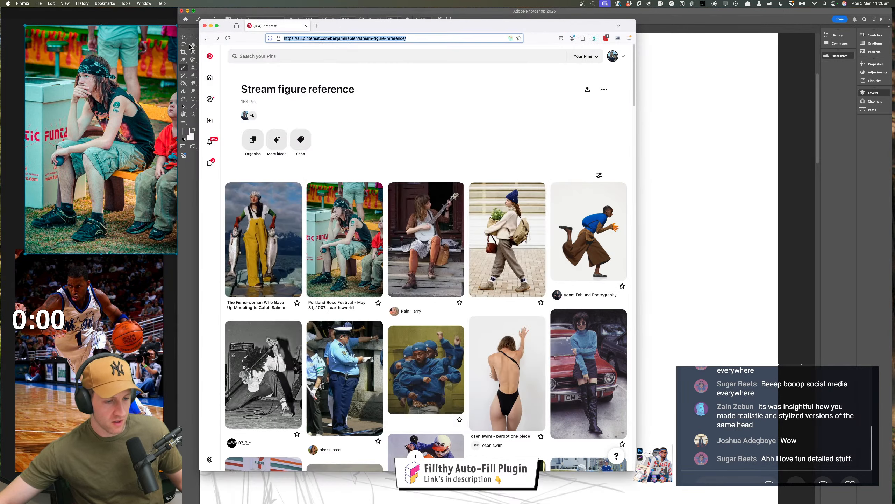
pyautogui.click(735, 164)
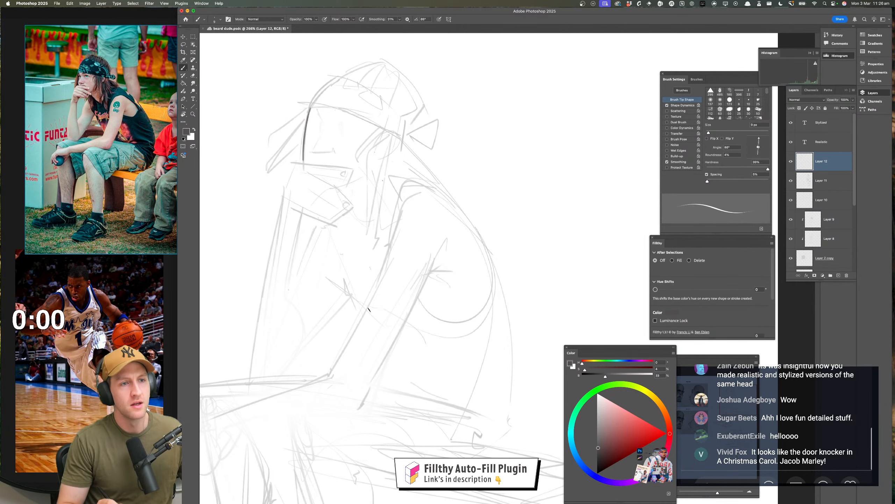
# Draw a short vertical stroke for each eye of the seated figure on Layer 12
pyautogui.moveTo(385, 173); pyautogui.dragTo(397, 178)
pyautogui.moveTo(397, 179); pyautogui.dragTo(436, 300)
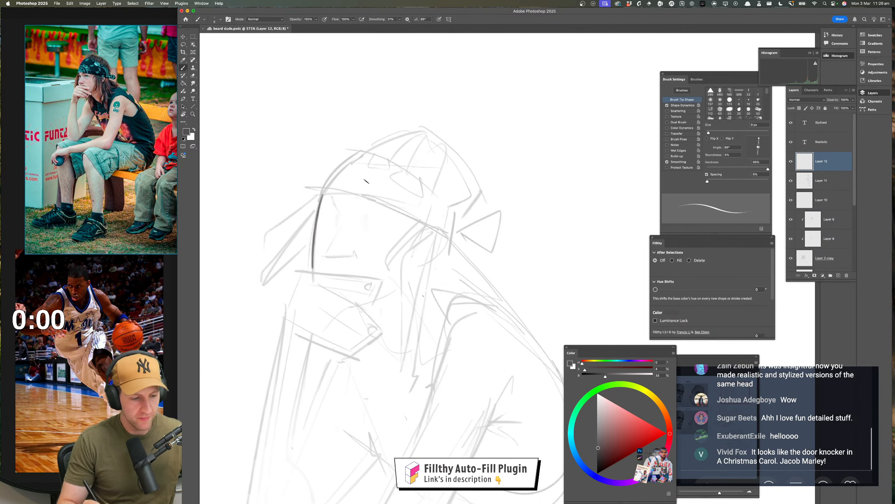
pyautogui.moveTo(385, 203)
pyautogui.mouseDown()
pyautogui.moveTo(365, 147)
pyautogui.moveTo(360, 167)
pyautogui.moveTo(359, 156)
pyautogui.mouseUp()
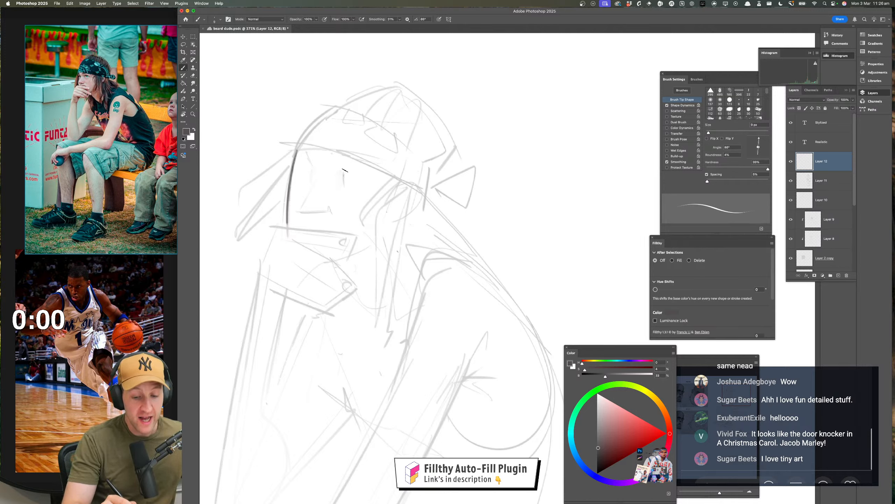
pyautogui.moveTo(344, 170); pyautogui.dragTo(343, 184)
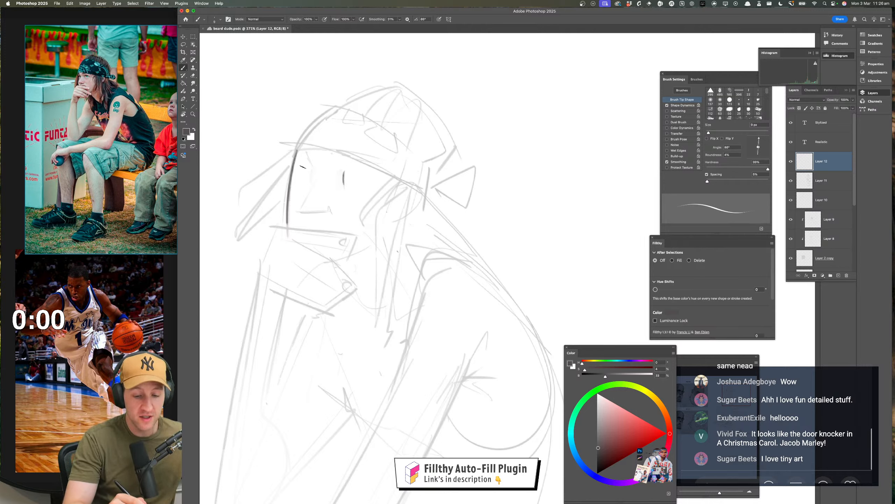
pyautogui.moveTo(304, 167); pyautogui.dragTo(303, 183)
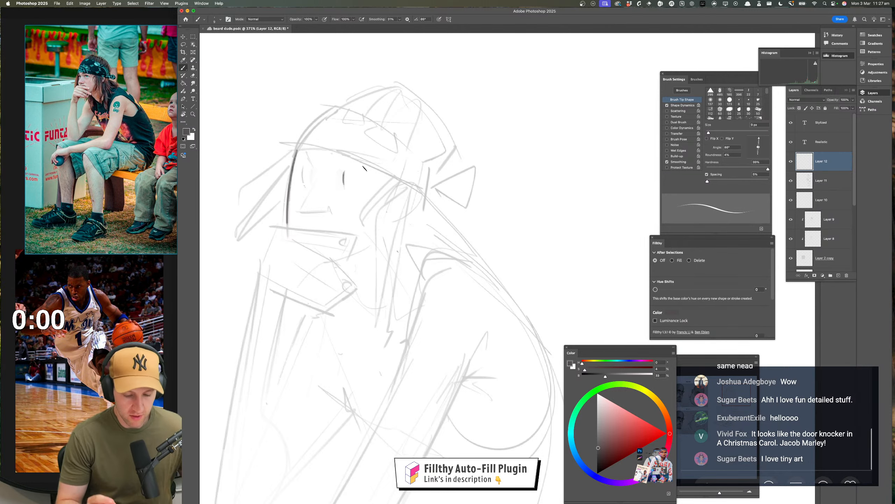
# Mirror the canvas view and draw the near eye's upper lid and the slanted brow line beside the far eye
pyautogui.moveTo(427, 306)
pyautogui.mouseDown()
pyautogui.moveTo(398, 313)
pyautogui.moveTo(386, 302)
pyautogui.moveTo(432, 320)
pyautogui.mouseUp()
pyautogui.press('super+shift+h')
pyautogui.moveTo(520, 299); pyautogui.dragTo(227, 291)
pyautogui.moveTo(386, 189); pyautogui.dragTo(410, 189)
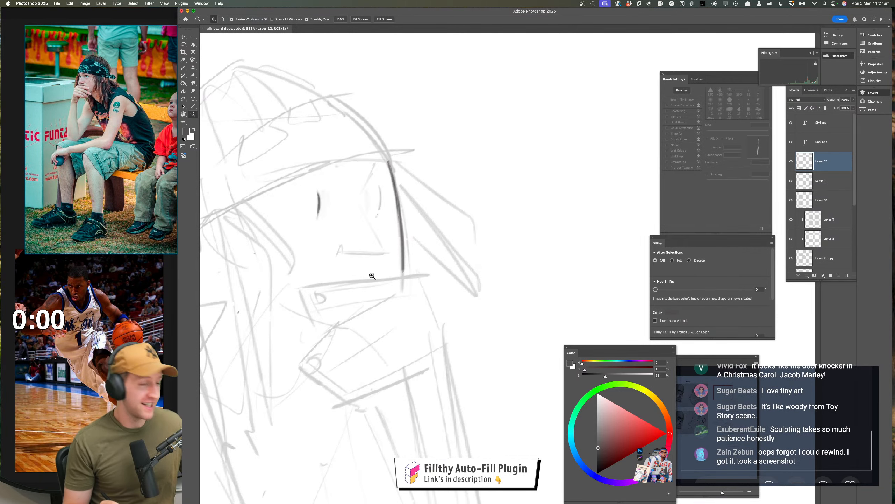
pyautogui.press('b')
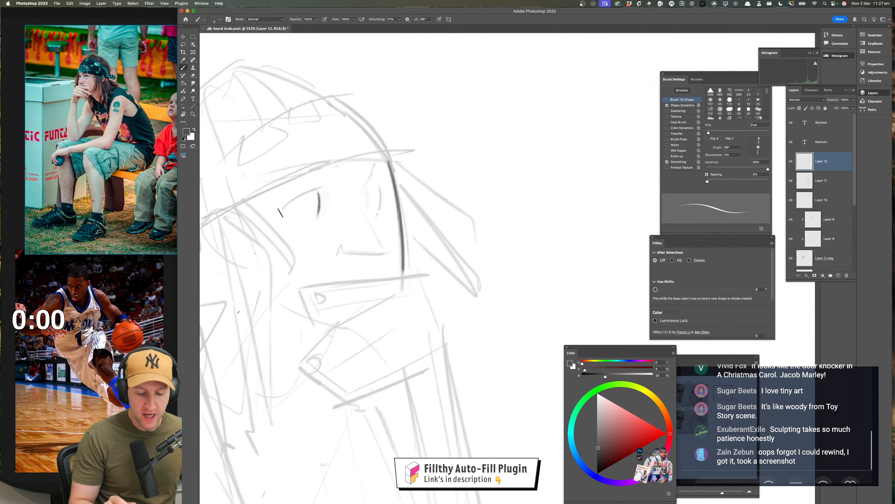
pyautogui.moveTo(281, 212); pyautogui.dragTo(318, 190)
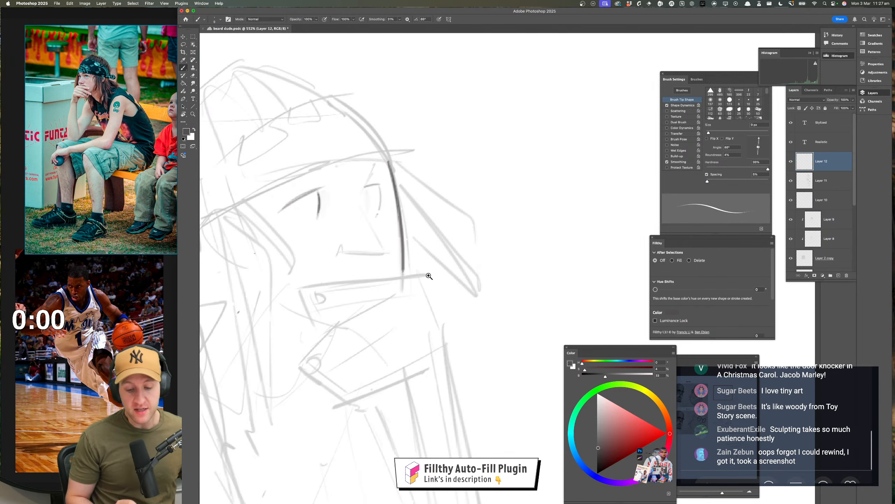
pyautogui.moveTo(429, 275); pyautogui.dragTo(437, 209)
pyautogui.moveTo(428, 201); pyautogui.dragTo(433, 201)
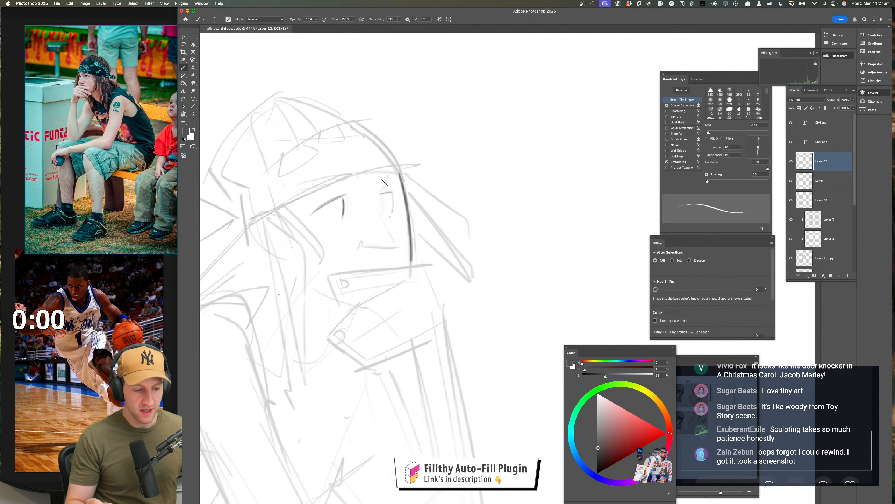
pyautogui.moveTo(389, 172)
pyautogui.mouseDown()
pyautogui.moveTo(377, 204)
pyautogui.moveTo(380, 193)
pyautogui.mouseUp()
# Return the canvas view to its normal orientation and draw the slanted nose bridge and the nose's base line
pyautogui.press('super+shift+h')
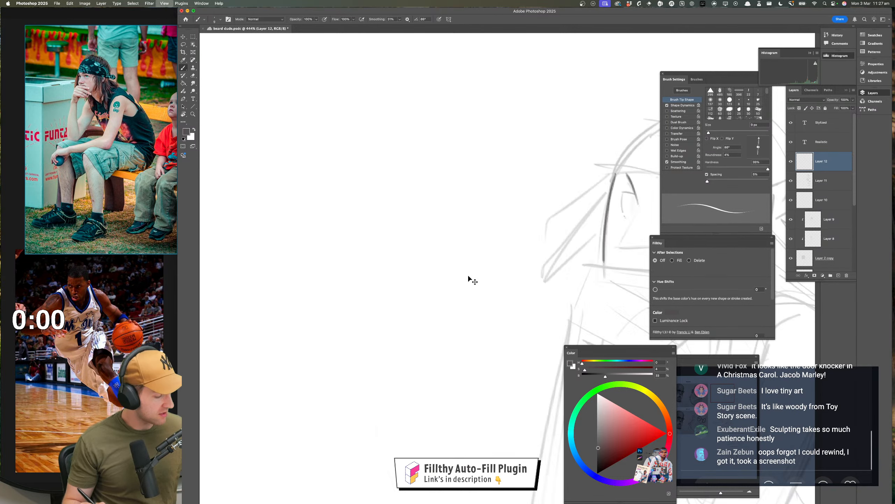
pyautogui.moveTo(399, 299); pyautogui.dragTo(83, 284)
pyautogui.moveTo(339, 202); pyautogui.dragTo(280, 252)
pyautogui.press('super+z')
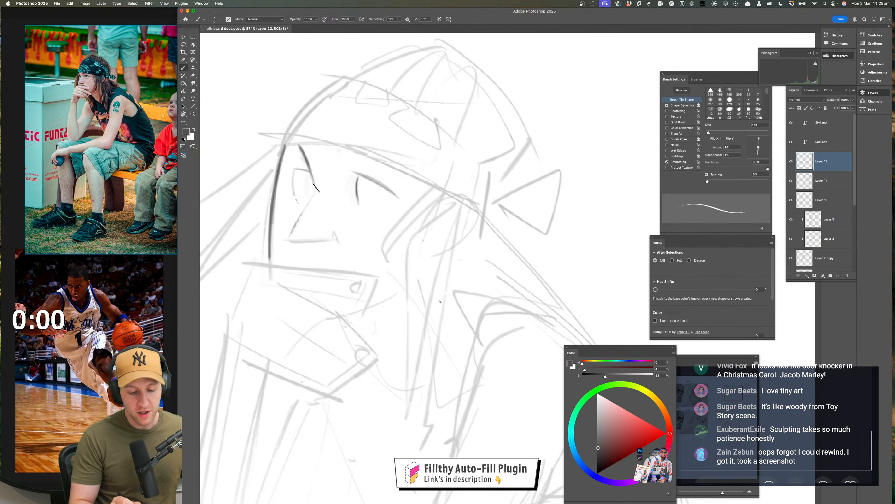
pyautogui.moveTo(316, 188)
pyautogui.mouseDown()
pyautogui.moveTo(288, 241)
pyautogui.moveTo(340, 244)
pyautogui.mouseUp()
pyautogui.press('super+z')
pyautogui.moveTo(400, 288); pyautogui.dragTo(370, 292)
pyautogui.moveTo(389, 322); pyautogui.dragTo(369, 314)
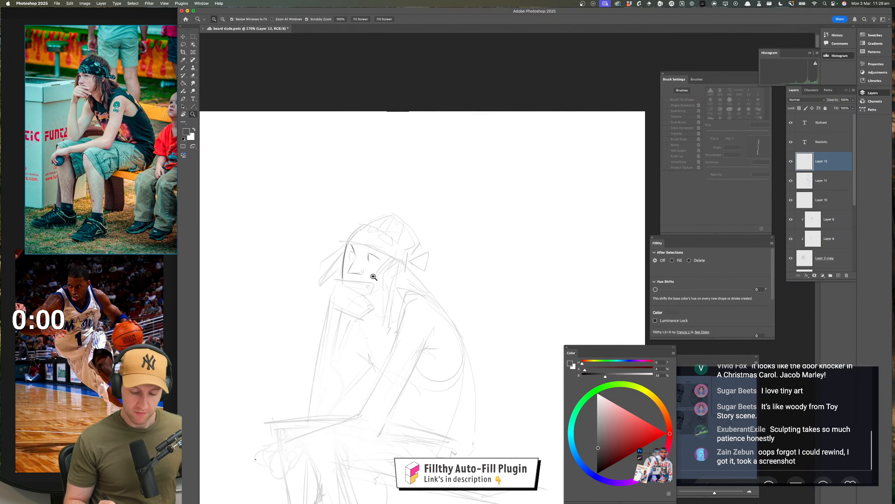
pyautogui.moveTo(370, 274); pyautogui.dragTo(398, 274)
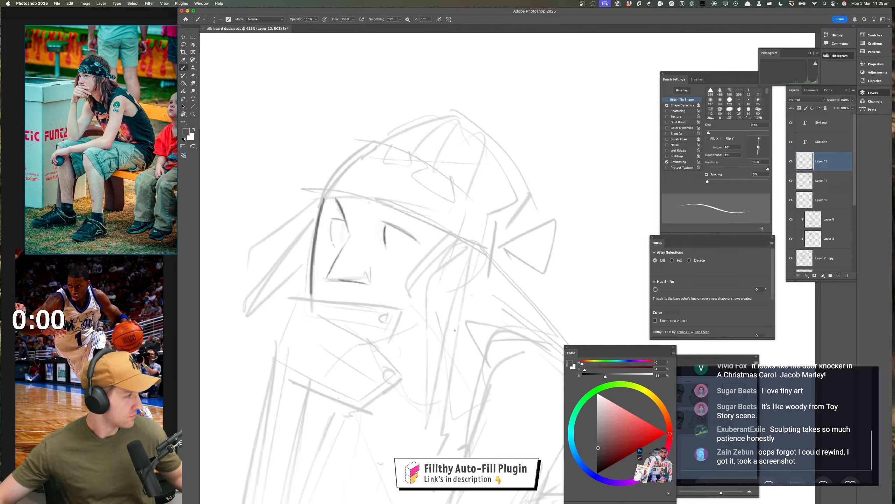
# Draw the far eye's upper lid and the near eye's lower lid over the rough sketch
pyautogui.press('super+Tab')
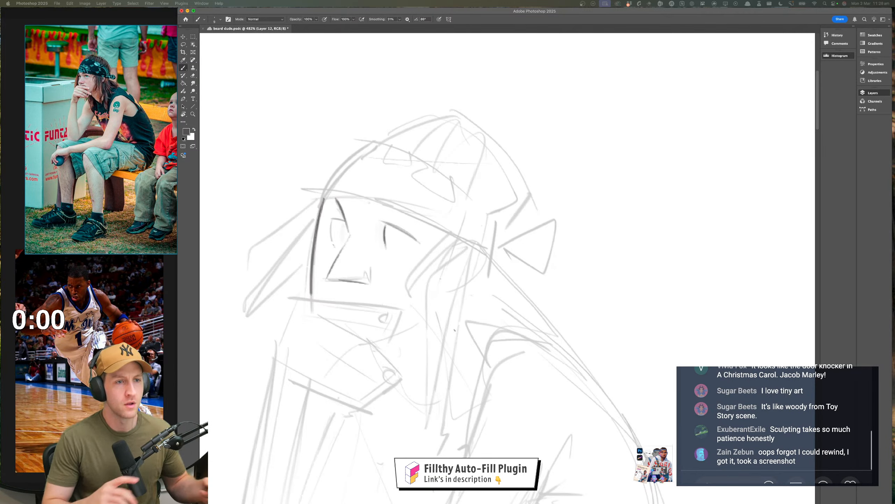
pyautogui.click(435, 284)
pyautogui.moveTo(438, 283); pyautogui.dragTo(455, 279)
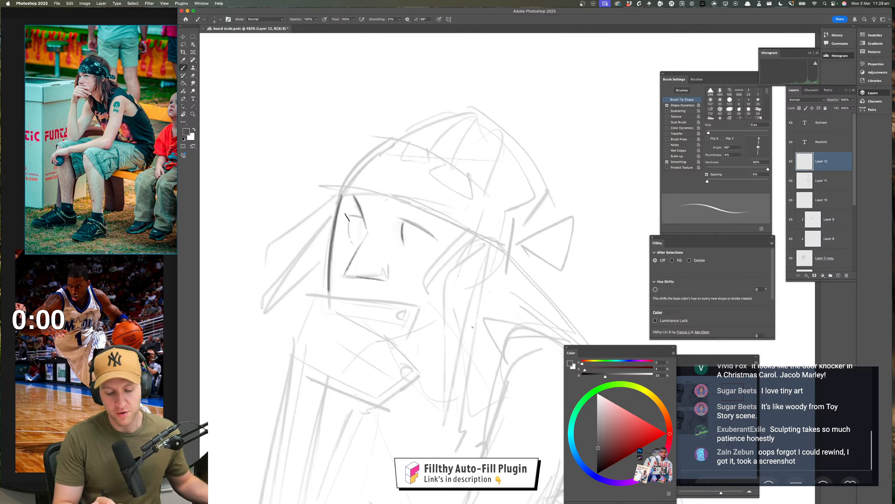
pyautogui.moveTo(342, 215); pyautogui.dragTo(362, 216)
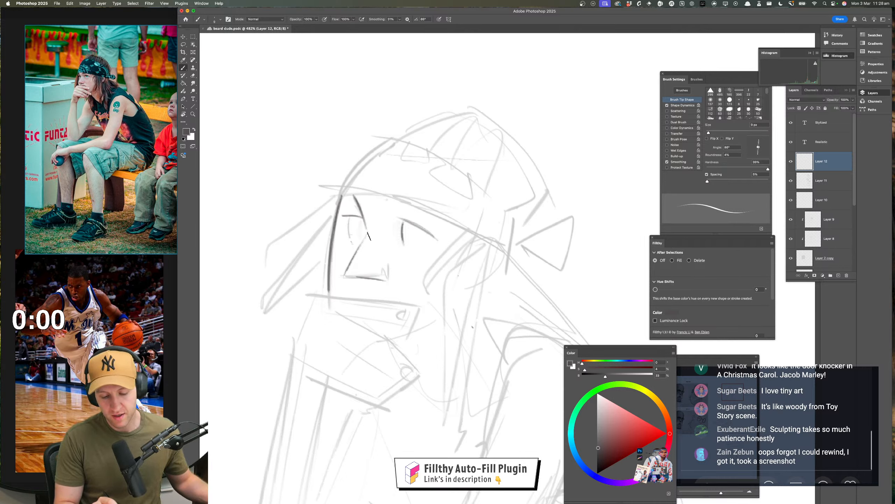
pyautogui.moveTo(402, 243); pyautogui.dragTo(432, 241)
# Check the face in a mirrored view, restore the orientation, and draw round irises in both eyes
pyautogui.press('z')
pyautogui.moveTo(451, 293); pyautogui.dragTo(417, 287)
pyautogui.press('super+shift+h')
pyautogui.press('super+shift+h')
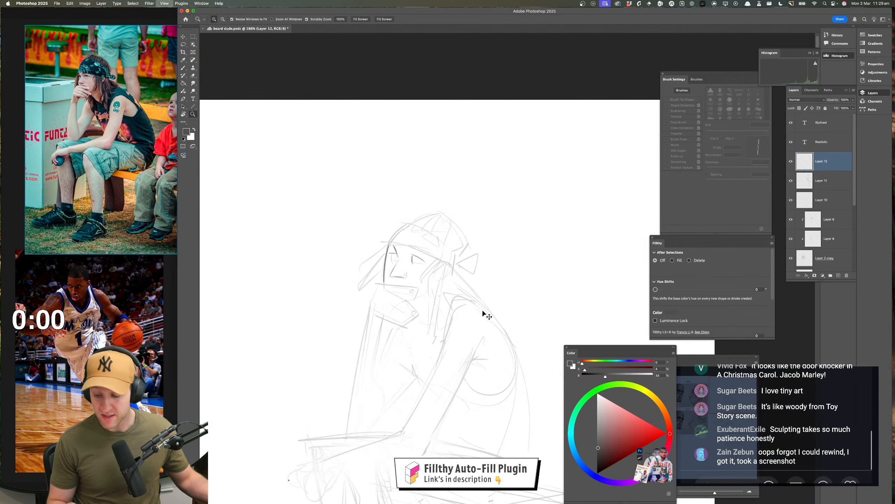
pyautogui.moveTo(422, 256); pyautogui.dragTo(459, 260)
pyautogui.press('b')
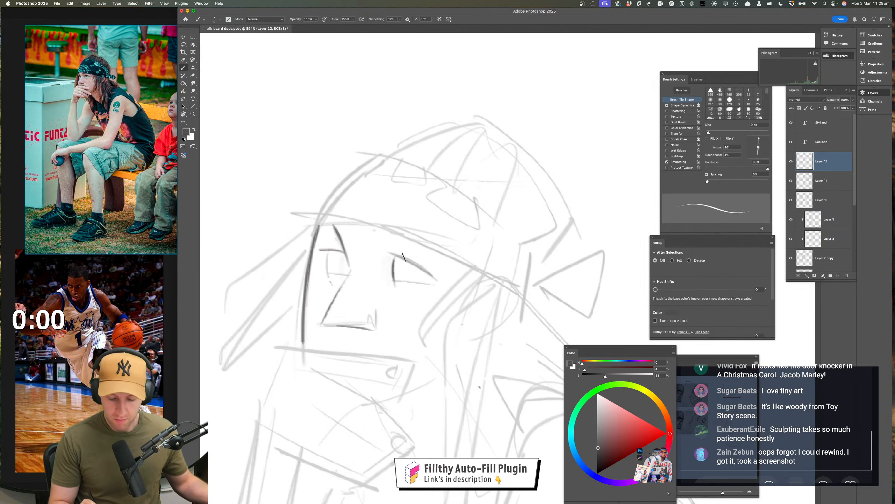
pyautogui.moveTo(399, 258)
pyautogui.mouseDown()
pyautogui.moveTo(418, 276)
pyautogui.moveTo(423, 267)
pyautogui.mouseUp()
pyautogui.press('super+z')
pyautogui.press('super+z')
pyautogui.press('super+z')
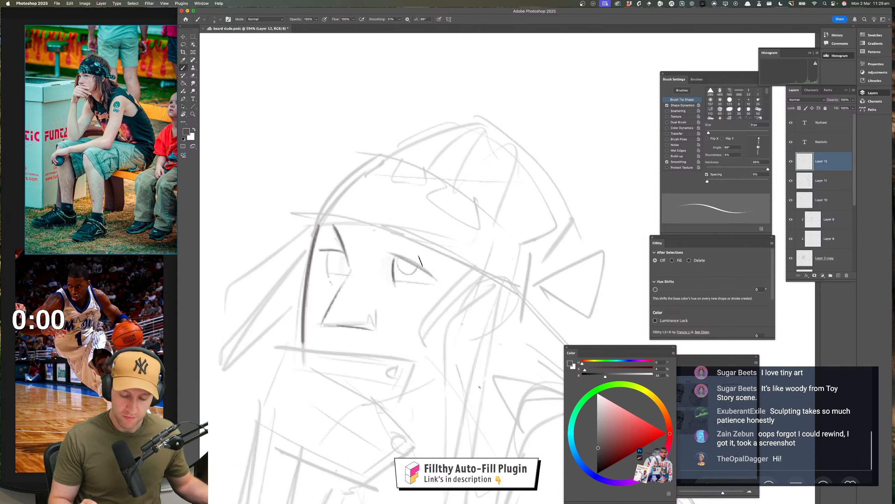
pyautogui.moveTo(332, 252)
pyautogui.mouseDown()
pyautogui.moveTo(346, 255)
pyautogui.moveTo(343, 269)
pyautogui.moveTo(349, 264)
pyautogui.mouseUp()
pyautogui.press('super+z')
# Add the nostril, a short mark at the near brow's inner end, and a stroke over the far eye
pyautogui.press('z')
pyautogui.moveTo(373, 322); pyautogui.dragTo(331, 323)
pyautogui.moveTo(438, 292)
pyautogui.mouseDown()
pyautogui.moveTo(404, 266)
pyautogui.moveTo(416, 259)
pyautogui.mouseUp()
pyautogui.press('b')
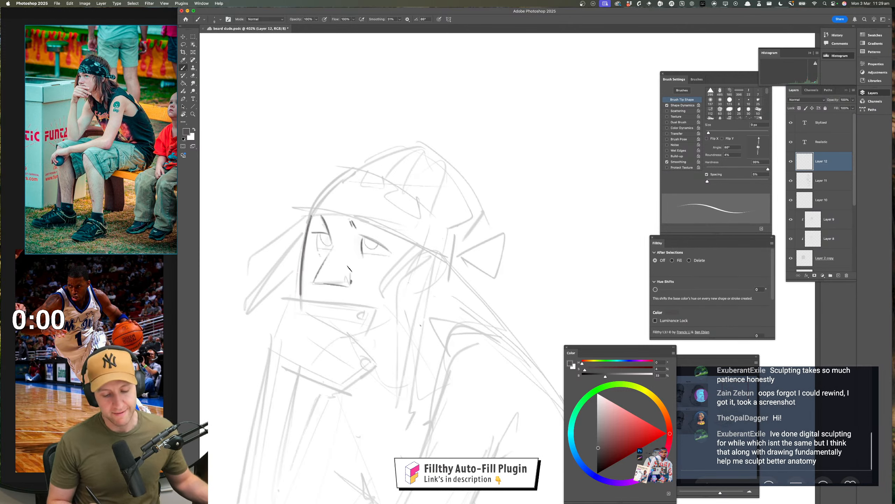
pyautogui.moveTo(323, 221); pyautogui.dragTo(310, 218)
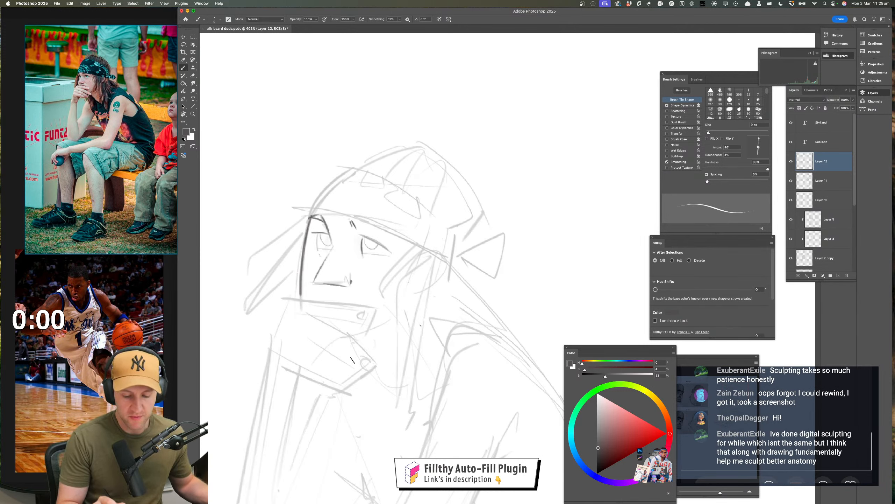
pyautogui.press('super+f')
pyautogui.press('super+f')
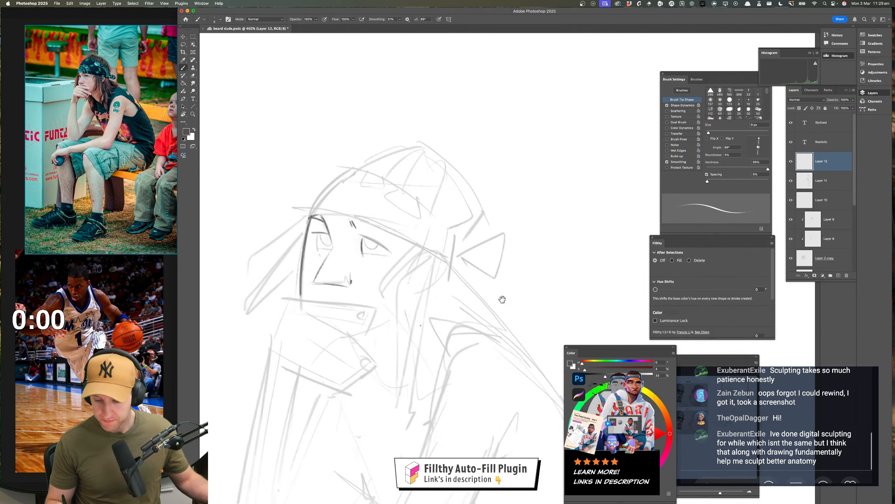
# Outline the index finger held below the nose with its upper edge, lower edge and curved fingertip
pyautogui.moveTo(502, 299); pyautogui.dragTo(511, 279)
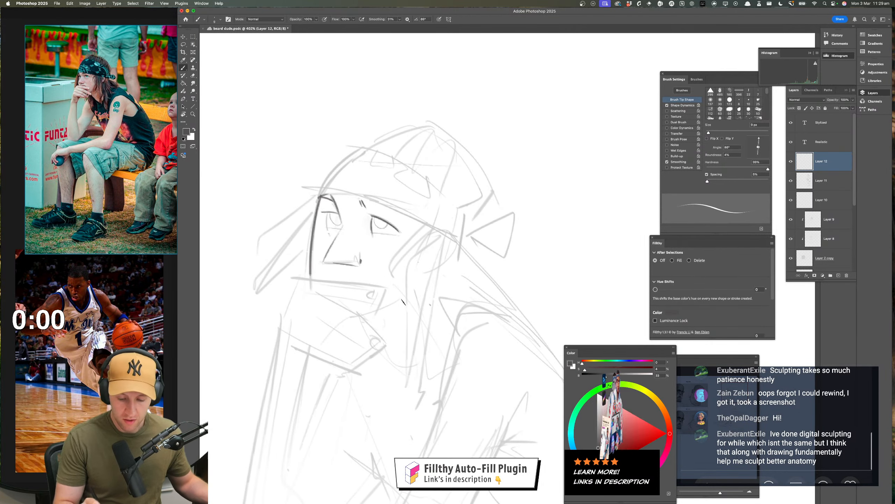
pyautogui.moveTo(393, 253); pyautogui.dragTo(395, 251)
pyautogui.moveTo(328, 278); pyautogui.dragTo(348, 279)
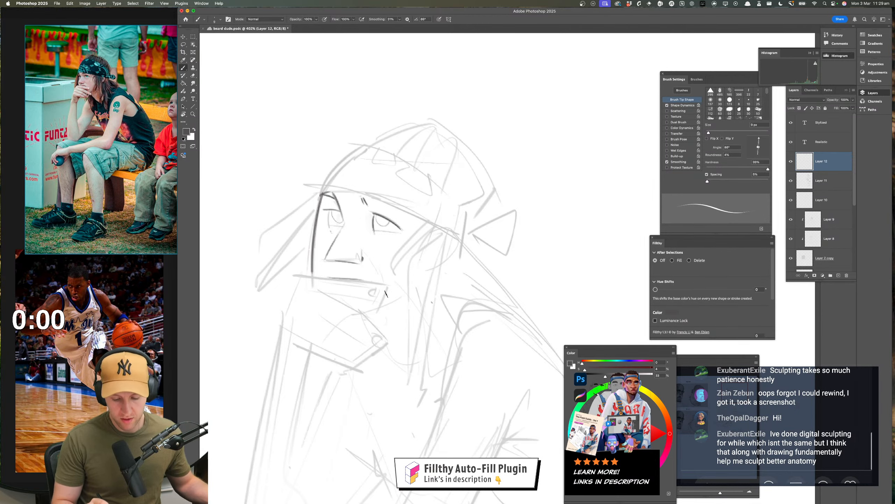
pyautogui.moveTo(398, 337); pyautogui.dragTo(375, 337)
pyautogui.moveTo(364, 349); pyautogui.dragTo(361, 323)
pyautogui.moveTo(381, 288)
pyautogui.mouseDown()
pyautogui.moveTo(408, 287)
pyautogui.moveTo(360, 311)
pyautogui.moveTo(370, 300)
pyautogui.moveTo(366, 316)
pyautogui.mouseUp()
pyautogui.press('super+z')
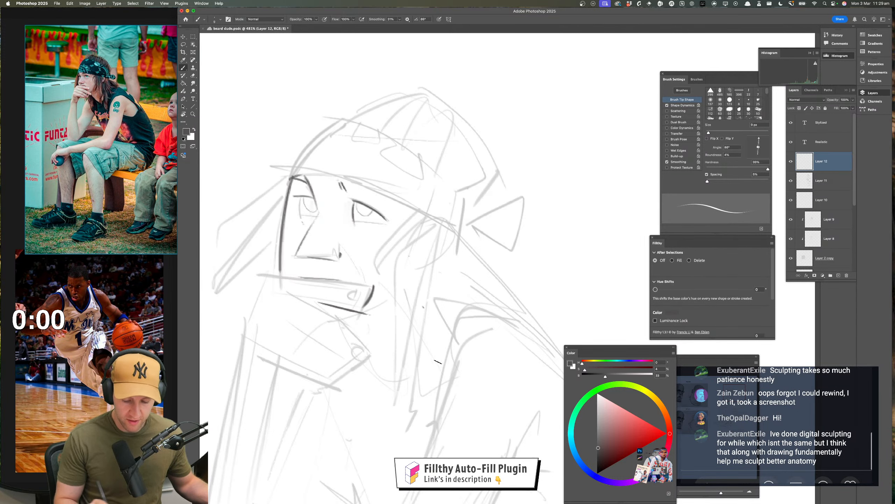
pyautogui.press('super+z')
# Draw the hair lock hanging in front of the face with one long outer stroke and shorter inner strands
pyautogui.moveTo(306, 302)
pyautogui.mouseDown()
pyautogui.moveTo(366, 312)
pyautogui.moveTo(412, 302)
pyautogui.mouseUp()
pyautogui.moveTo(315, 260); pyautogui.dragTo(322, 264)
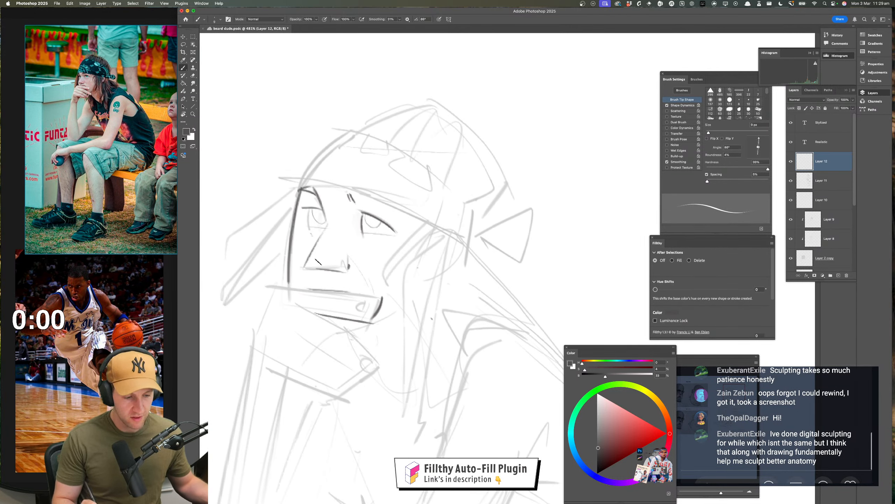
pyautogui.moveTo(295, 191); pyautogui.dragTo(224, 302)
pyautogui.moveTo(289, 228); pyautogui.dragTo(236, 290)
pyautogui.moveTo(284, 234); pyautogui.dragTo(242, 294)
# Outline the second finger with its rounded tip and draw the fingernails on both fingers
pyautogui.moveTo(420, 310); pyautogui.dragTo(364, 308)
pyautogui.moveTo(442, 261)
pyautogui.mouseDown()
pyautogui.moveTo(420, 197)
pyautogui.moveTo(409, 222)
pyautogui.moveTo(503, 202)
pyautogui.mouseUp()
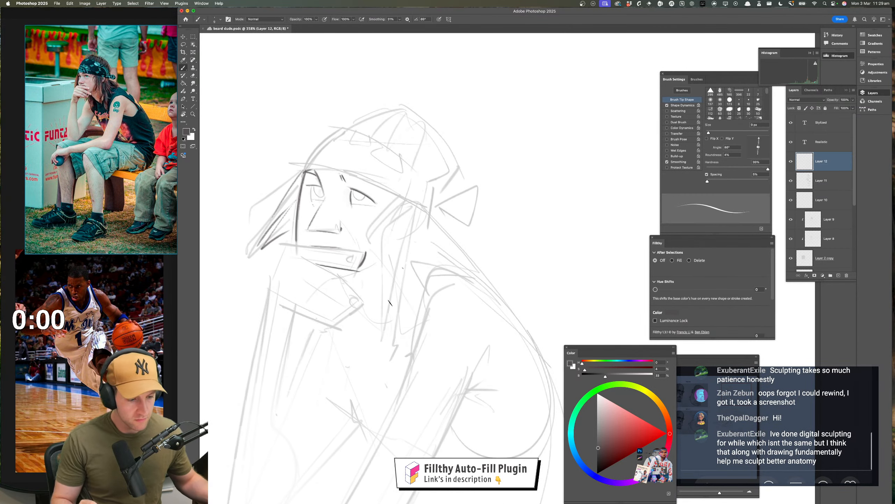
pyautogui.moveTo(314, 263); pyautogui.dragTo(369, 299)
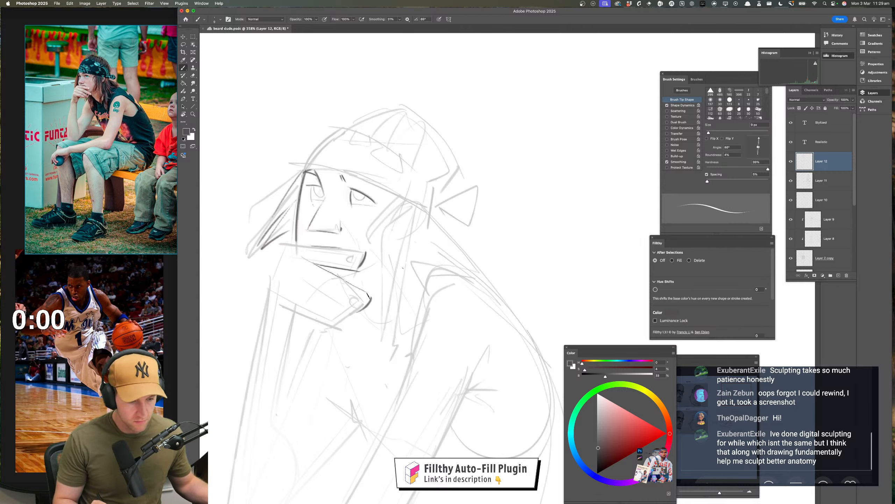
pyautogui.moveTo(367, 295); pyautogui.dragTo(356, 305)
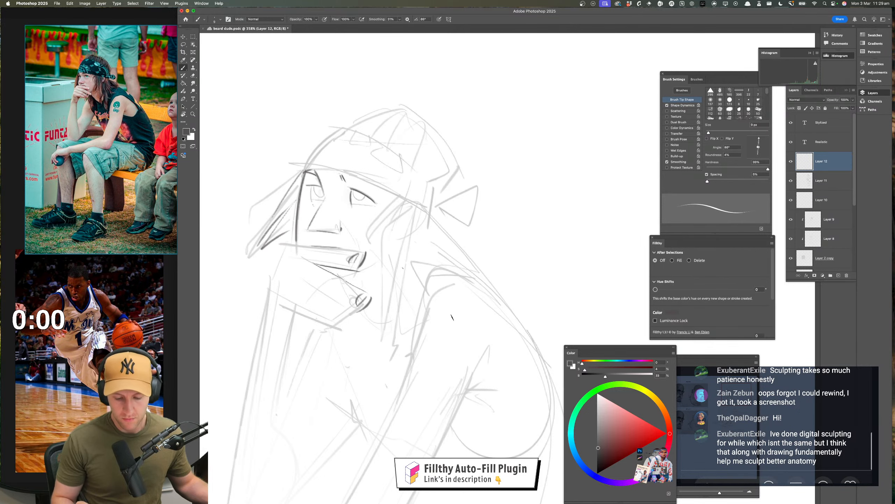
# Add strokes for the underside of the second finger and the folded finger beneath it
pyautogui.hscroll(-1, 448, 307)
pyautogui.moveTo(313, 283); pyautogui.dragTo(371, 316)
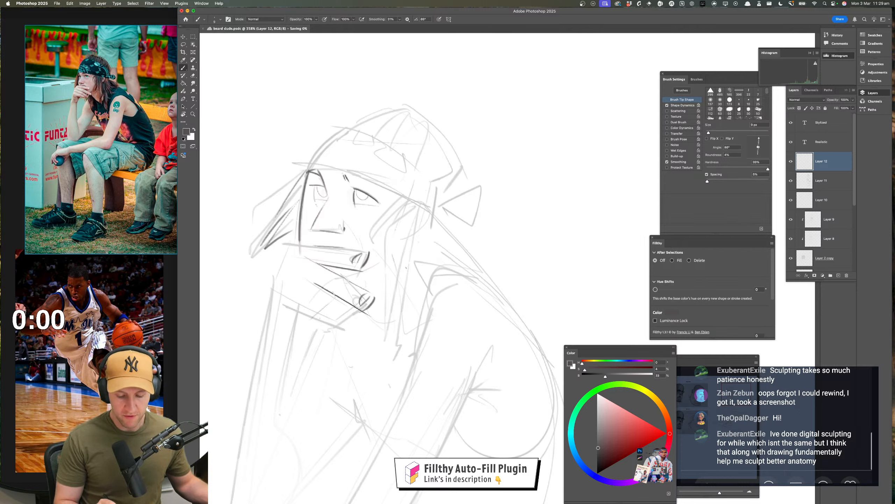
pyautogui.moveTo(333, 296); pyautogui.dragTo(348, 315)
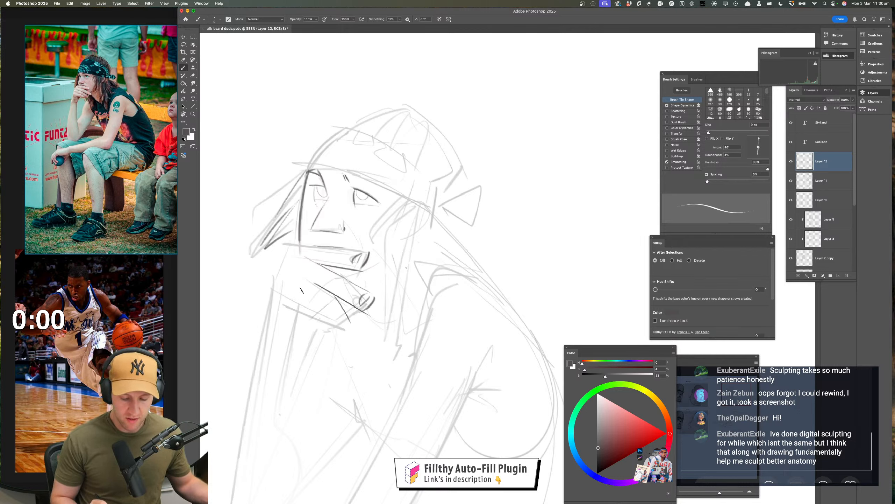
# Try a diagonal stroke across the hand below the second finger and undo it
pyautogui.moveTo(301, 287)
pyautogui.mouseDown()
pyautogui.moveTo(337, 311)
pyautogui.moveTo(344, 328)
pyautogui.mouseUp()
pyautogui.hotkey('ctrl', 'z')
pyautogui.hotkey('ctrl', 'z')
pyautogui.hotkey('ctrl', 'z')
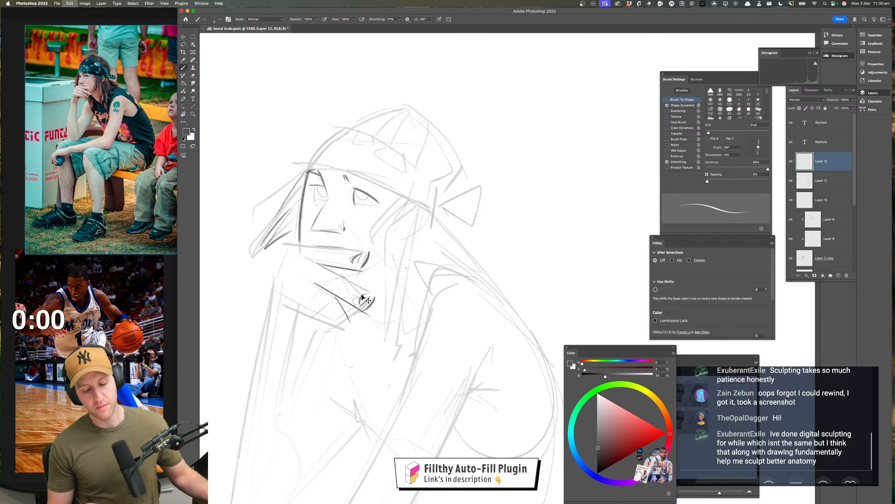
# Block in the folded fingers beneath the second finger as boxy planes with a squared fingertip, undoing the unwanted last strokes
pyautogui.moveTo(288, 301)
pyautogui.mouseDown()
pyautogui.moveTo(330, 319)
pyautogui.moveTo(286, 298)
pyautogui.moveTo(333, 279)
pyautogui.moveTo(312, 317)
pyautogui.moveTo(340, 298)
pyautogui.moveTo(347, 325)
pyautogui.moveTo(320, 318)
pyautogui.moveTo(331, 333)
pyautogui.moveTo(354, 318)
pyautogui.moveTo(335, 304)
pyautogui.moveTo(343, 330)
pyautogui.mouseUp()
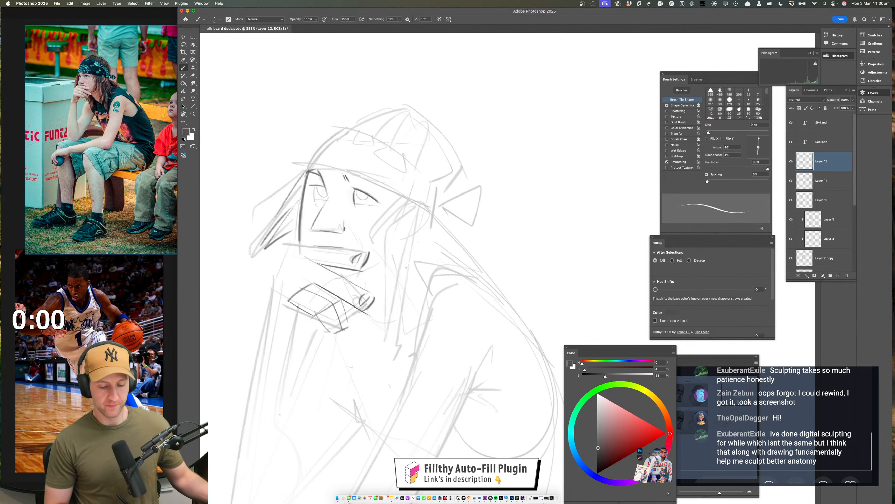
pyautogui.moveTo(399, 309); pyautogui.dragTo(410, 286)
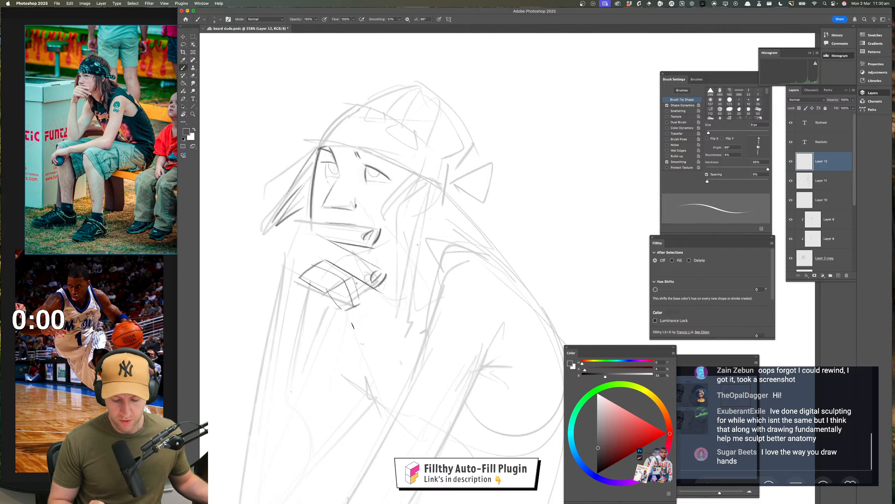
pyautogui.moveTo(384, 286)
pyautogui.mouseDown()
pyautogui.moveTo(356, 318)
pyautogui.moveTo(360, 302)
pyautogui.mouseUp()
pyautogui.moveTo(353, 272)
pyautogui.mouseDown()
pyautogui.moveTo(363, 313)
pyautogui.moveTo(352, 310)
pyautogui.moveTo(353, 321)
pyautogui.moveTo(368, 309)
pyautogui.mouseUp()
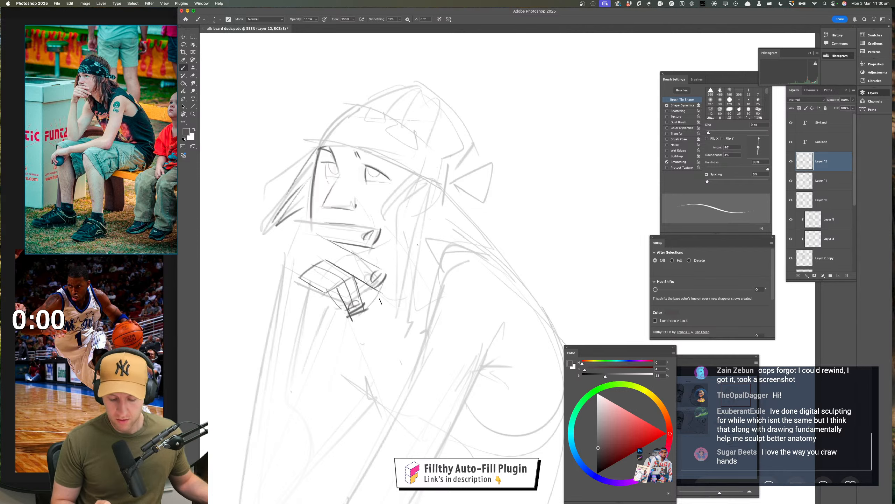
pyautogui.moveTo(310, 286)
pyautogui.mouseDown()
pyautogui.moveTo(329, 310)
pyautogui.moveTo(345, 312)
pyautogui.mouseUp()
pyautogui.press('super+z')
pyautogui.press('super+z')
pyautogui.moveTo(424, 333); pyautogui.dragTo(389, 349)
pyautogui.moveTo(395, 356); pyautogui.dragTo(385, 351)
pyautogui.moveTo(408, 321); pyautogui.dragTo(311, 302)
# Flip the canvas view horizontally and lighten the boxy folded-finger lines with the soft eraser
pyautogui.press('super+shift+h')
pyautogui.moveTo(487, 336)
pyautogui.mouseDown()
pyautogui.moveTo(353, 327)
pyautogui.moveTo(400, 308)
pyautogui.mouseUp()
pyautogui.press('e')
pyautogui.moveTo(333, 280)
pyautogui.mouseDown()
pyautogui.moveTo(350, 264)
pyautogui.moveTo(305, 296)
pyautogui.moveTo(379, 266)
pyautogui.mouseUp()
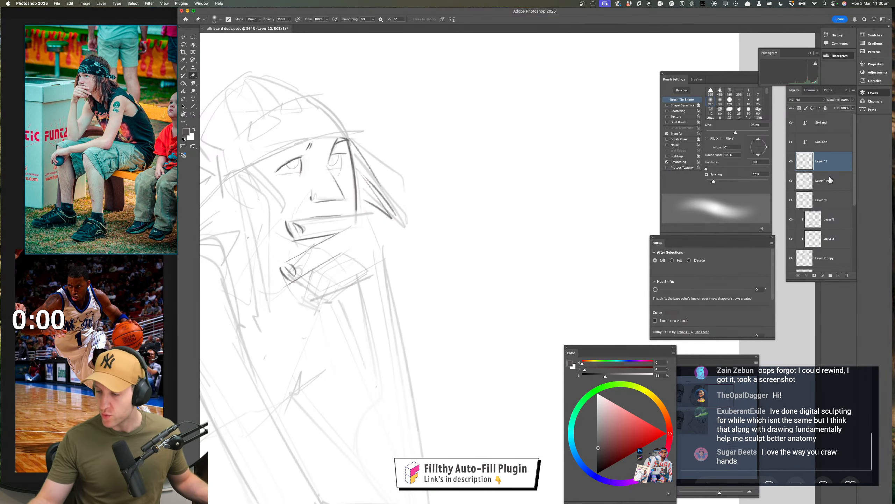
# Select Layer 11 and lower its opacity to fade the rough sketch further
pyautogui.click(829, 180)
pyautogui.click(853, 101)
pyautogui.moveTo(841, 110); pyautogui.dragTo(830, 110)
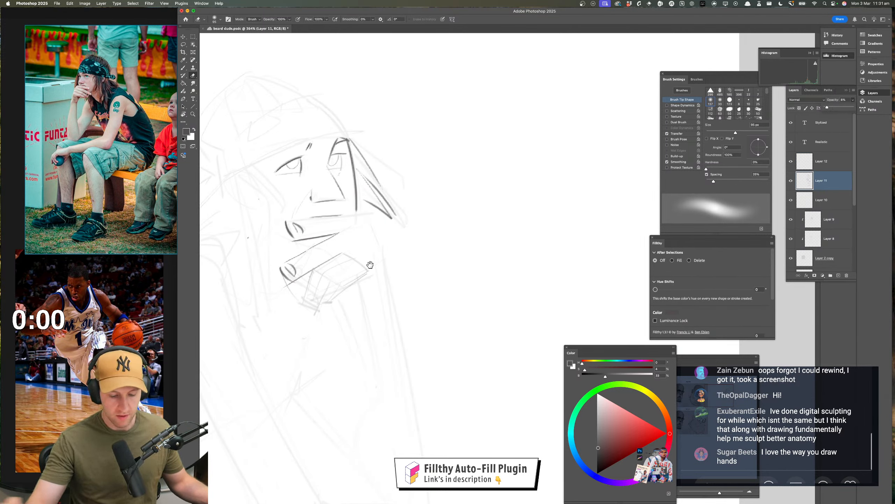
# On Layer 12, draw the top finger's upper edge and add curved joint lines across the two upper fingers
pyautogui.moveTo(369, 266)
pyautogui.mouseDown()
pyautogui.moveTo(401, 261)
pyautogui.moveTo(394, 257)
pyautogui.mouseUp()
pyautogui.press('b')
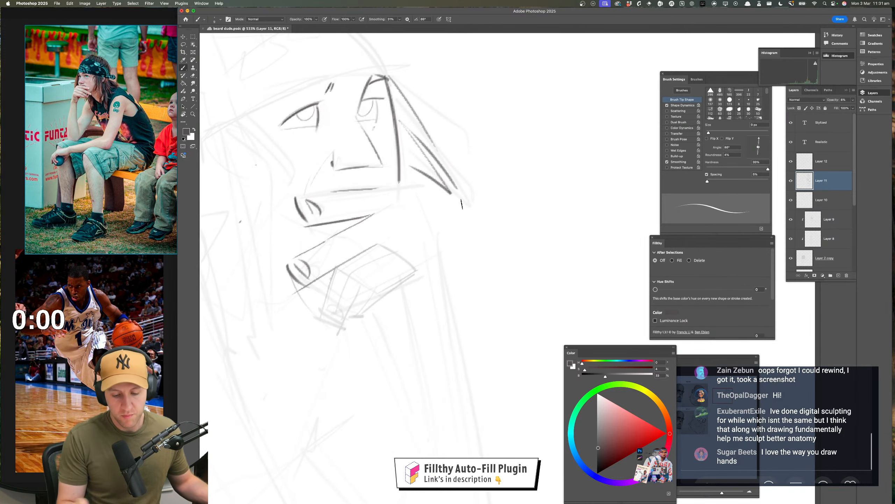
pyautogui.click(835, 164)
pyautogui.moveTo(290, 197); pyautogui.dragTo(378, 188)
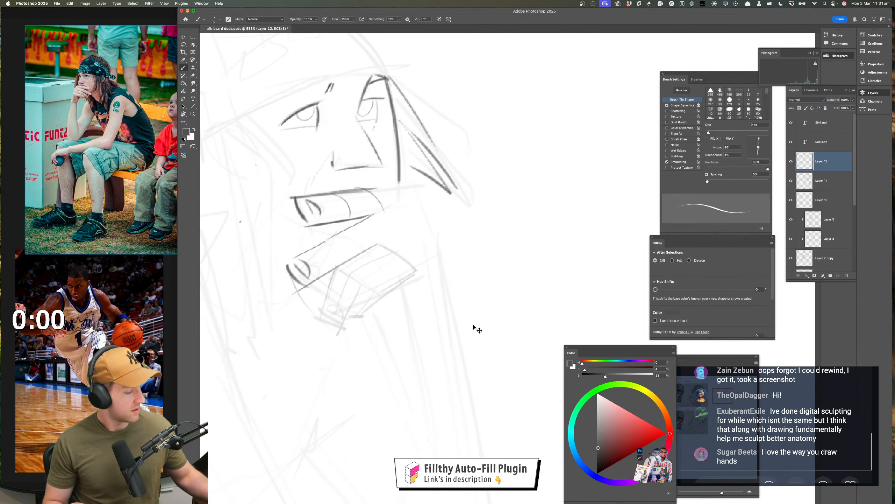
pyautogui.hscroll(-10, 473, 326)
pyautogui.moveTo(460, 311); pyautogui.dragTo(220, 320)
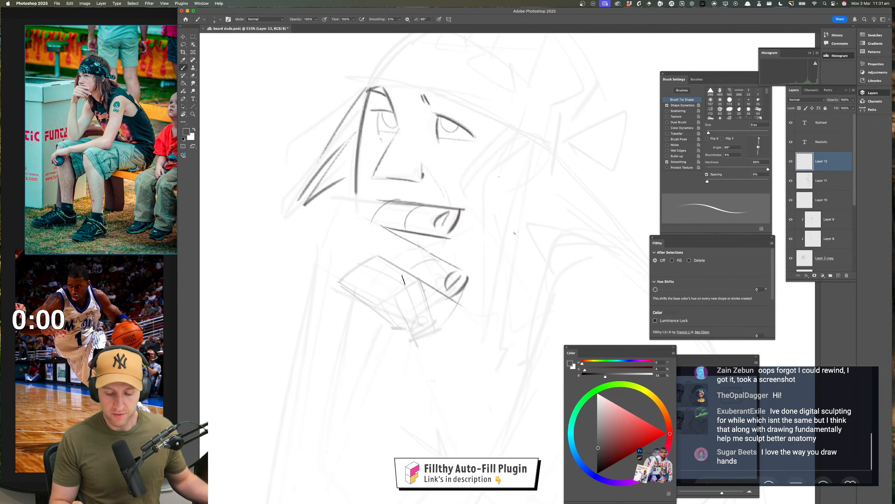
# Draw the outer edge of the back of the hand, extend the top finger's upper edge and add the second finger's lower edge
pyautogui.moveTo(383, 235)
pyautogui.mouseDown()
pyautogui.moveTo(368, 217)
pyautogui.moveTo(388, 205)
pyautogui.moveTo(326, 203)
pyautogui.moveTo(326, 222)
pyautogui.moveTo(331, 211)
pyautogui.mouseUp()
pyautogui.moveTo(390, 348); pyautogui.dragTo(353, 360)
pyautogui.moveTo(368, 322)
pyautogui.mouseDown()
pyautogui.moveTo(393, 317)
pyautogui.moveTo(392, 298)
pyautogui.mouseUp()
pyautogui.moveTo(316, 254); pyautogui.dragTo(329, 261)
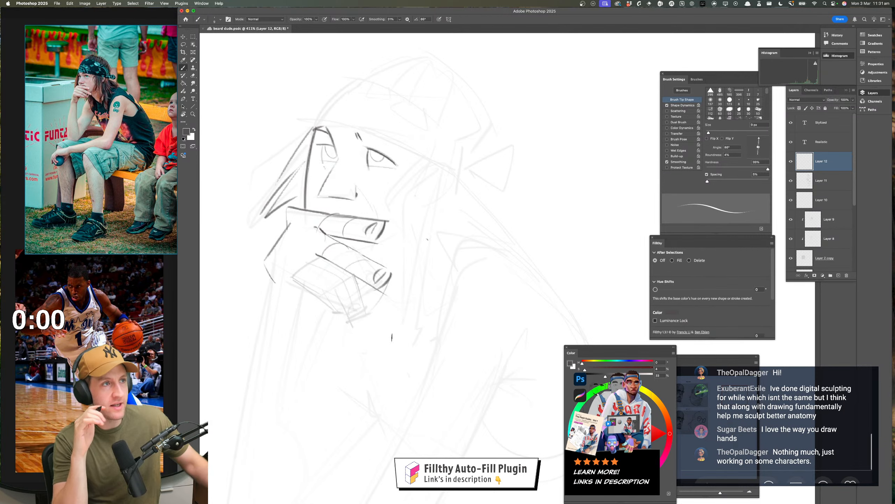
# Enlarge the reference photo around the head and hand, and darken the second finger's lower edge with side strokes for the third finger
pyautogui.moveTo(449, 260); pyautogui.dragTo(489, 257)
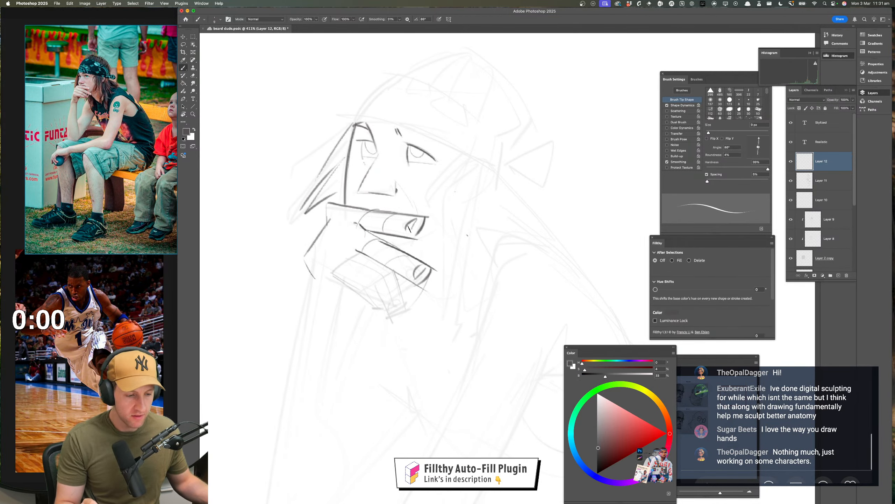
pyautogui.press('z')
pyautogui.moveTo(437, 303)
pyautogui.mouseDown()
pyautogui.moveTo(412, 297)
pyautogui.moveTo(458, 284)
pyautogui.mouseUp()
pyautogui.press('b')
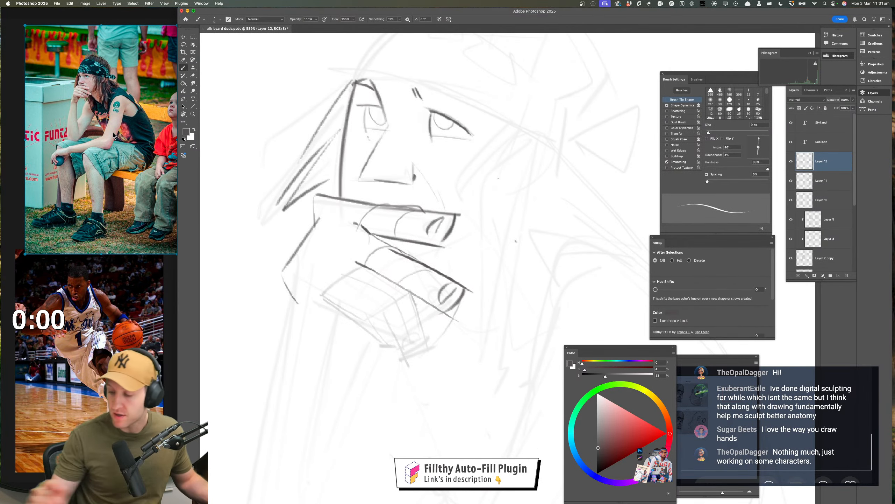
pyautogui.scroll(10, 67, 63)
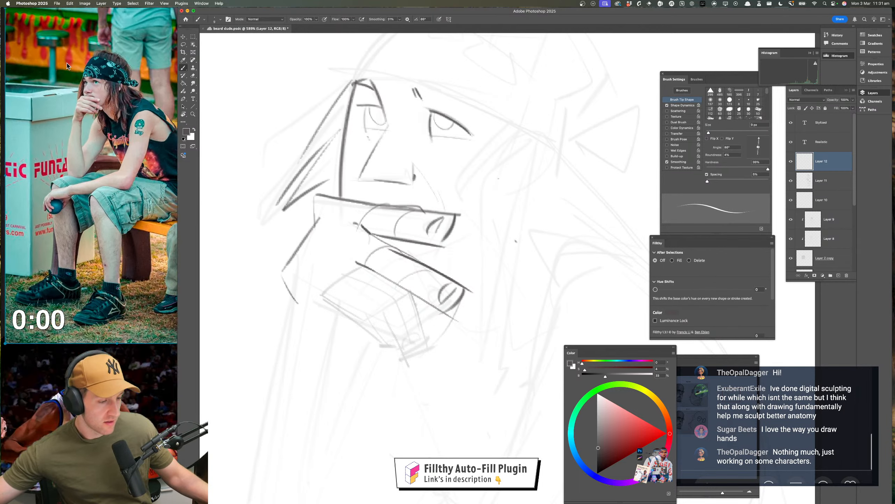
pyautogui.scroll(-9, 67, 63)
pyautogui.scroll(5, 68, 64)
pyautogui.scroll(2, 67, 64)
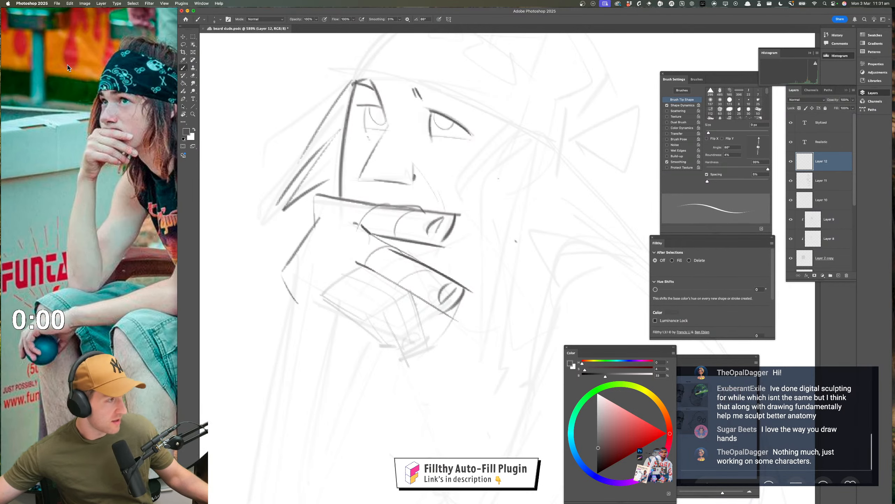
pyautogui.hscroll(3, 116, 116)
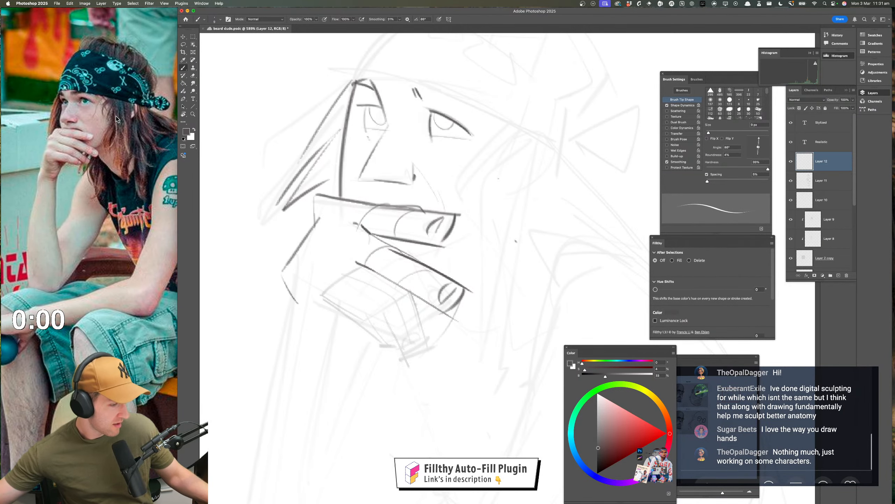
pyautogui.moveTo(230, 213); pyautogui.dragTo(237, 223)
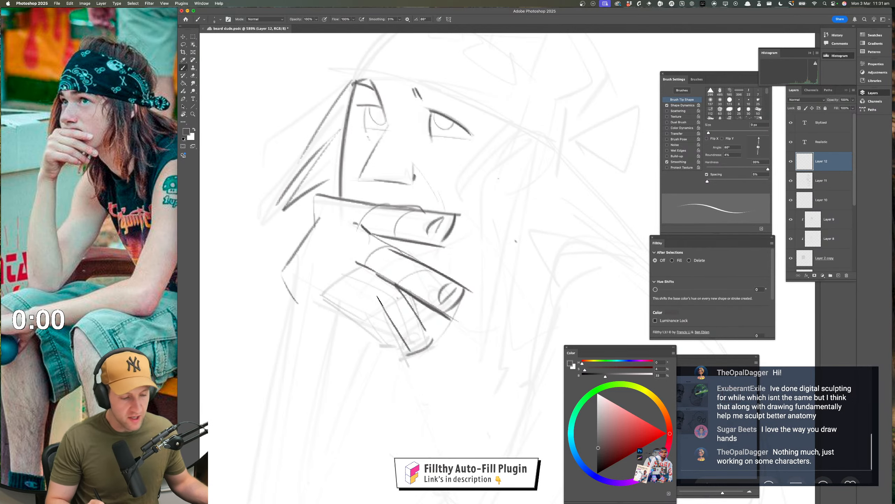
pyautogui.moveTo(480, 274); pyautogui.dragTo(433, 213)
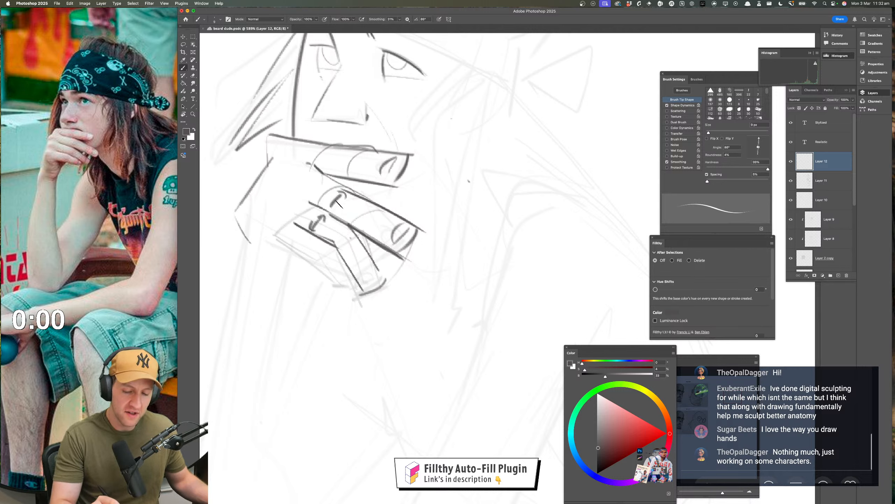
pyautogui.press('super+z')
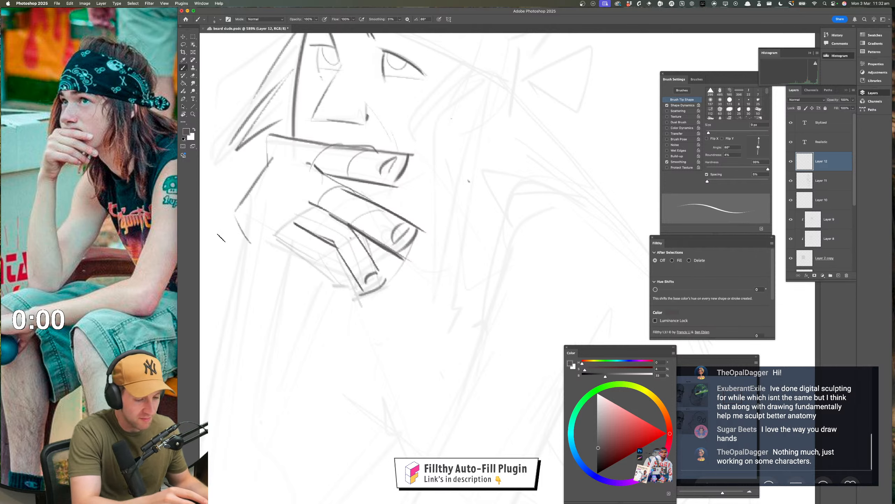
pyautogui.moveTo(275, 241); pyautogui.dragTo(335, 276)
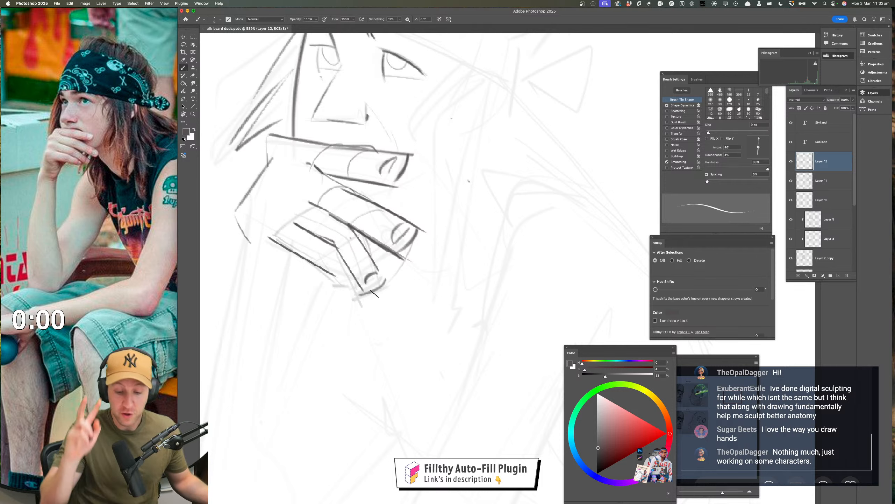
pyautogui.press('super+z')
pyautogui.moveTo(273, 239); pyautogui.dragTo(350, 279)
pyautogui.press('z')
pyautogui.moveTo(427, 318); pyautogui.dragTo(378, 360)
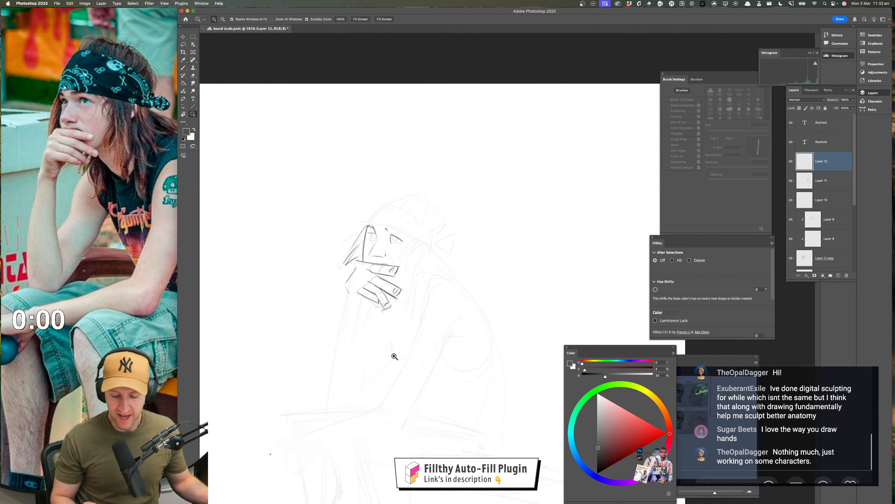
pyautogui.moveTo(384, 292); pyautogui.dragTo(419, 286)
pyautogui.press('super+z')
pyautogui.press('super+z')
pyautogui.press('super+z')
pyautogui.press('super+z')
pyautogui.press('super+z')
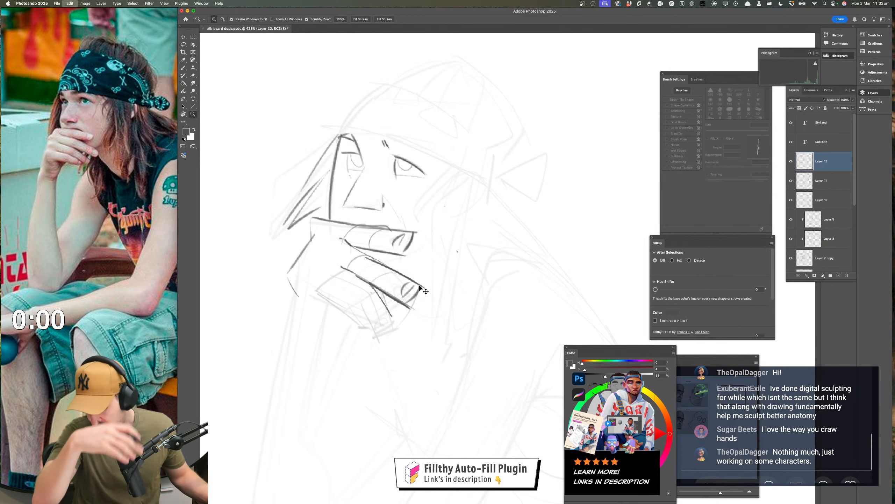
# Draw two thin guide lines across the back of the hand, running from the outer edge to the lower fingers
pyautogui.moveTo(420, 287); pyautogui.dragTo(437, 286)
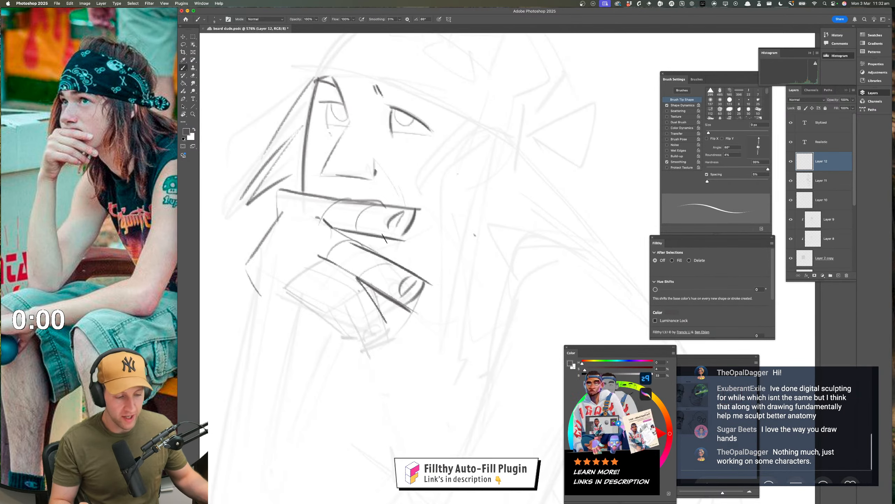
pyautogui.press('b')
pyautogui.moveTo(271, 237); pyautogui.dragTo(319, 255)
pyautogui.moveTo(239, 261)
pyautogui.mouseDown()
pyautogui.moveTo(351, 303)
pyautogui.moveTo(337, 297)
pyautogui.mouseUp()
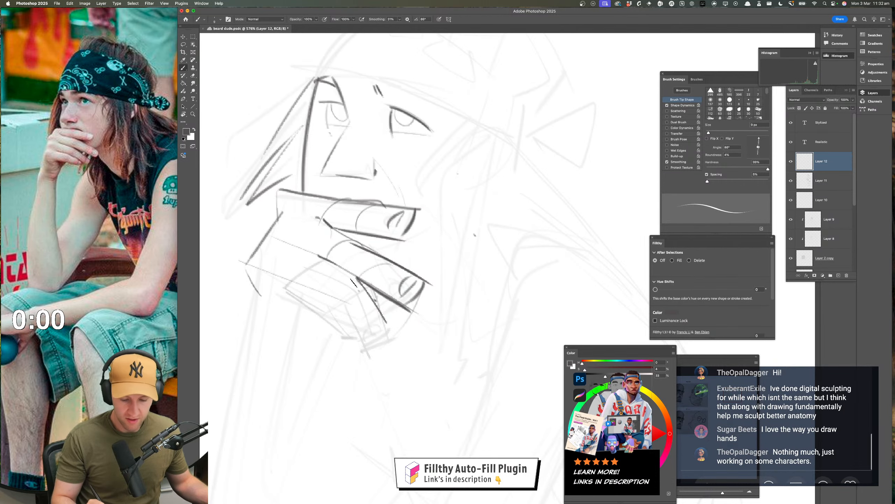
# Flip the canvas view horizontally and draw the bent third finger with its curved knuckle, lower edge, side strokes and fingertip
pyautogui.press('z')
pyautogui.moveTo(416, 341); pyautogui.dragTo(273, 324)
pyautogui.press('super+shift+h')
pyautogui.moveTo(367, 303); pyautogui.dragTo(406, 276)
pyautogui.press('b')
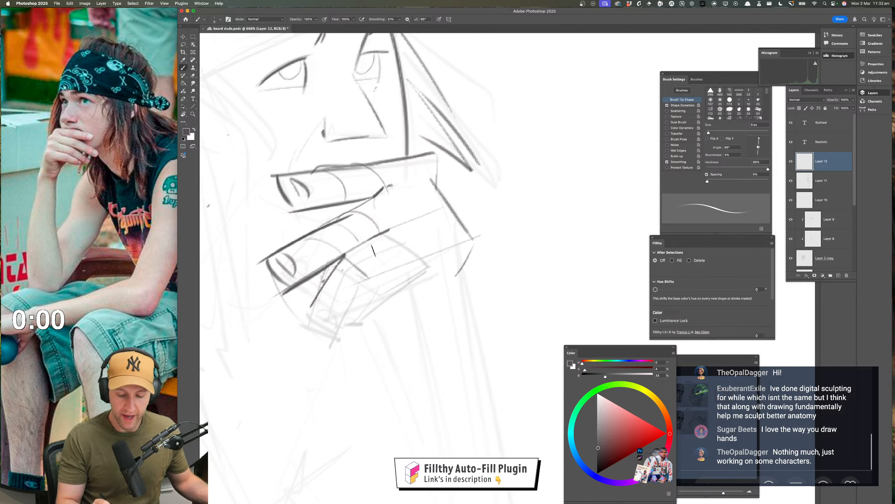
pyautogui.moveTo(354, 244)
pyautogui.mouseDown()
pyautogui.moveTo(388, 271)
pyautogui.moveTo(360, 293)
pyautogui.mouseUp()
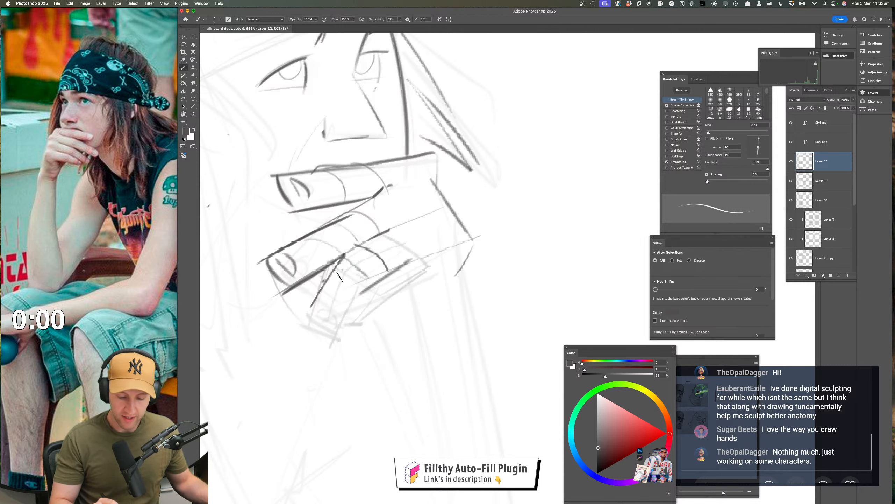
pyautogui.moveTo(342, 262)
pyautogui.mouseDown()
pyautogui.moveTo(321, 298)
pyautogui.moveTo(327, 340)
pyautogui.mouseUp()
pyautogui.moveTo(331, 277)
pyautogui.mouseDown()
pyautogui.moveTo(303, 332)
pyautogui.moveTo(371, 348)
pyautogui.moveTo(395, 331)
pyautogui.mouseUp()
# Soften the third finger's tip with the eraser and outline its fingernail
pyautogui.press('z')
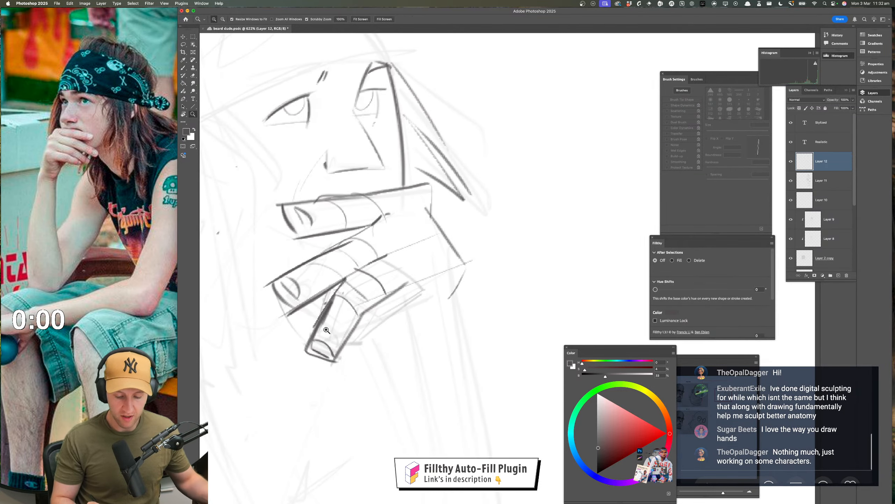
pyautogui.press('e')
pyautogui.moveTo(319, 335)
pyautogui.mouseDown()
pyautogui.moveTo(300, 370)
pyautogui.moveTo(327, 336)
pyautogui.moveTo(343, 356)
pyautogui.moveTo(386, 362)
pyautogui.moveTo(367, 342)
pyautogui.moveTo(384, 333)
pyautogui.mouseUp()
pyautogui.press('b')
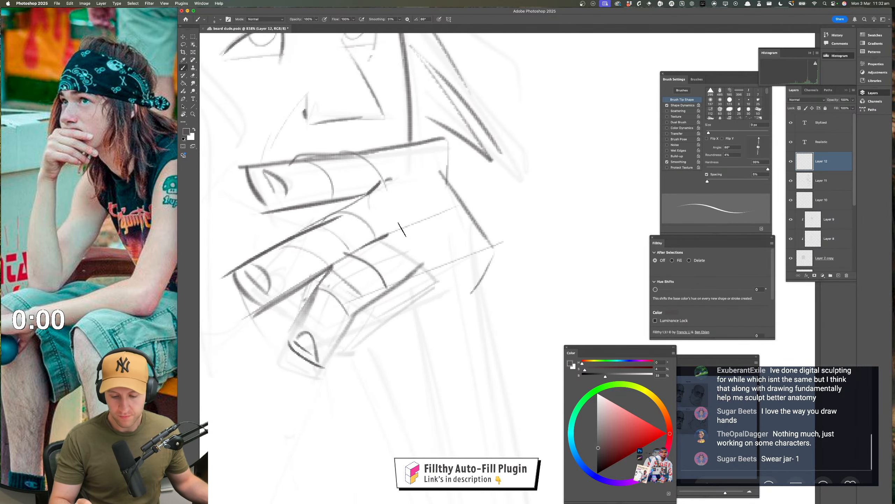
# Extend the outer edge of the back of the hand downward and draw the hand's lower edge toward the fingers
pyautogui.moveTo(460, 197)
pyautogui.mouseDown()
pyautogui.moveTo(520, 284)
pyautogui.moveTo(447, 335)
pyautogui.mouseUp()
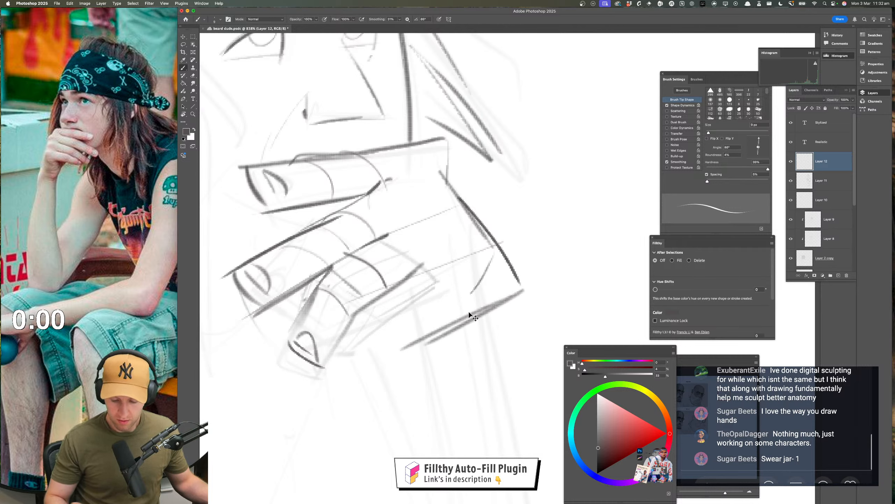
pyautogui.moveTo(497, 290); pyautogui.dragTo(411, 330)
pyautogui.moveTo(364, 310); pyautogui.dragTo(395, 324)
pyautogui.press('super+z')
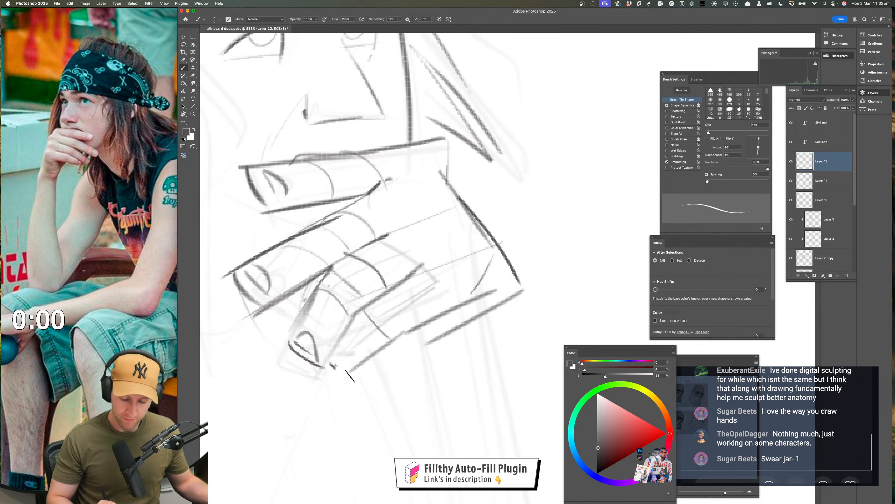
# Draw the little finger with its tip and nail beside the third finger, and flip the canvas view back
pyautogui.moveTo(360, 310); pyautogui.dragTo(393, 290)
pyautogui.moveTo(434, 322); pyautogui.dragTo(344, 374)
pyautogui.moveTo(393, 338)
pyautogui.mouseDown()
pyautogui.moveTo(424, 358)
pyautogui.moveTo(157, 312)
pyautogui.mouseUp()
pyautogui.press('super+shift+h')
pyautogui.moveTo(402, 266); pyautogui.dragTo(417, 266)
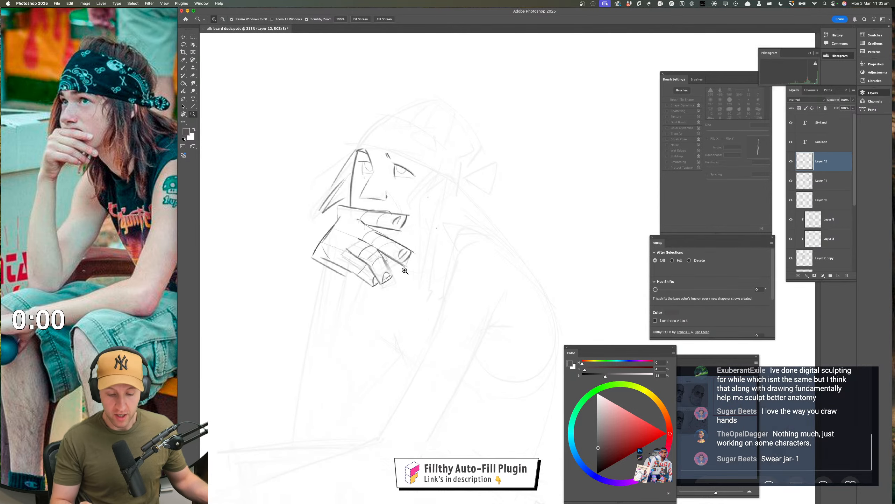
# Lighten the hand lines with a soft eraser and redraw the second finger's edges and tip with darker strokes
pyautogui.press('e')
pyautogui.moveTo(339, 251)
pyautogui.mouseDown()
pyautogui.moveTo(358, 264)
pyautogui.moveTo(405, 256)
pyautogui.moveTo(360, 244)
pyautogui.moveTo(383, 266)
pyautogui.moveTo(400, 240)
pyautogui.mouseUp()
pyautogui.press('z')
pyautogui.press('e')
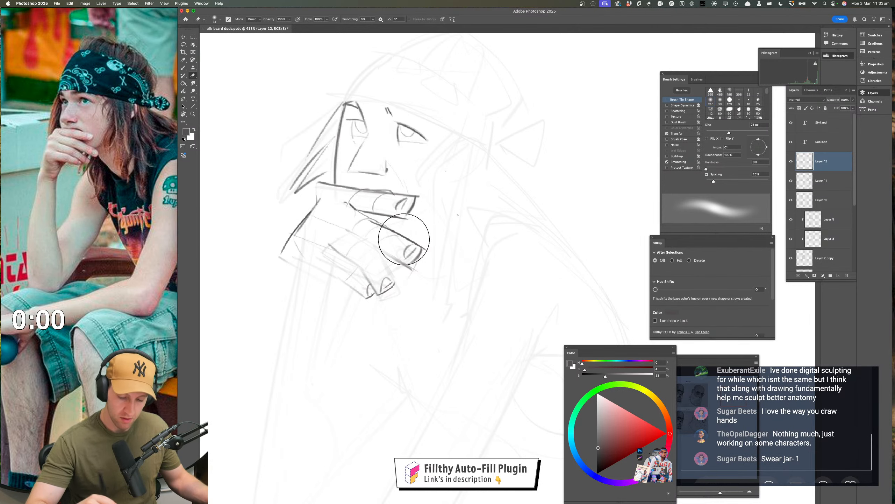
pyautogui.press('b')
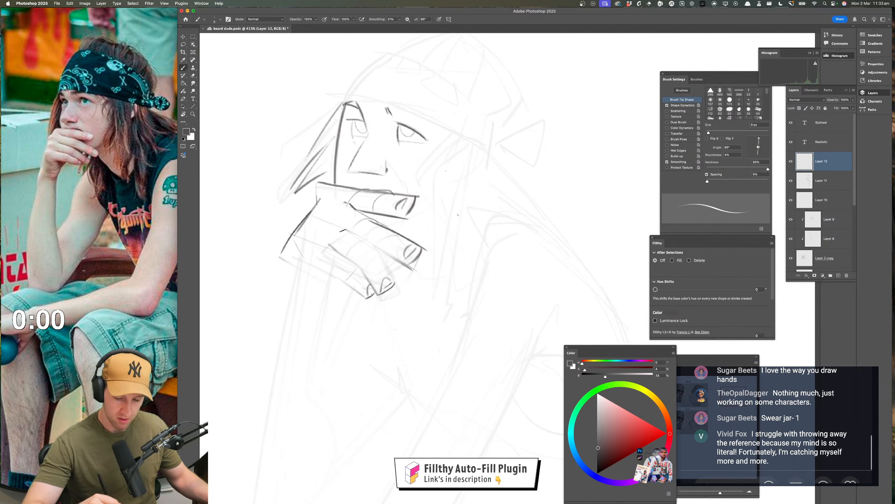
pyautogui.moveTo(339, 230); pyautogui.dragTo(415, 268)
pyautogui.press('z')
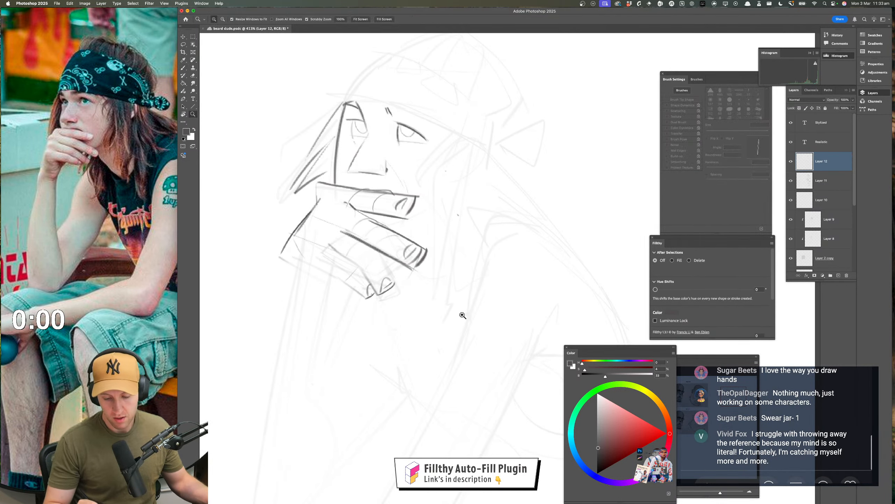
pyautogui.moveTo(462, 314); pyautogui.dragTo(416, 356)
pyautogui.moveTo(442, 296); pyautogui.dragTo(461, 298)
# Soft-erase the back of the hand and lower finger lines, and redraw the hand's outer edge as one bold curve from the top finger's base
pyautogui.press('e')
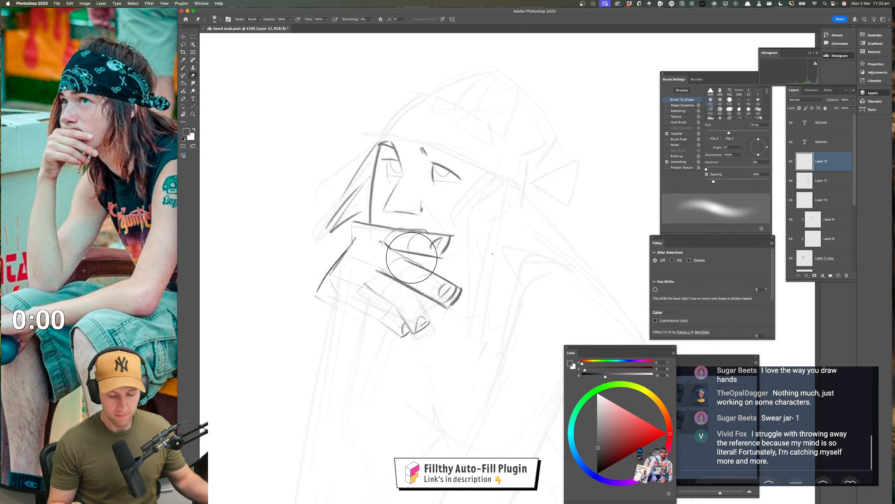
pyautogui.moveTo(364, 291)
pyautogui.mouseDown()
pyautogui.moveTo(350, 267)
pyautogui.moveTo(378, 233)
pyautogui.moveTo(390, 249)
pyautogui.moveTo(391, 293)
pyautogui.mouseUp()
pyautogui.press('z')
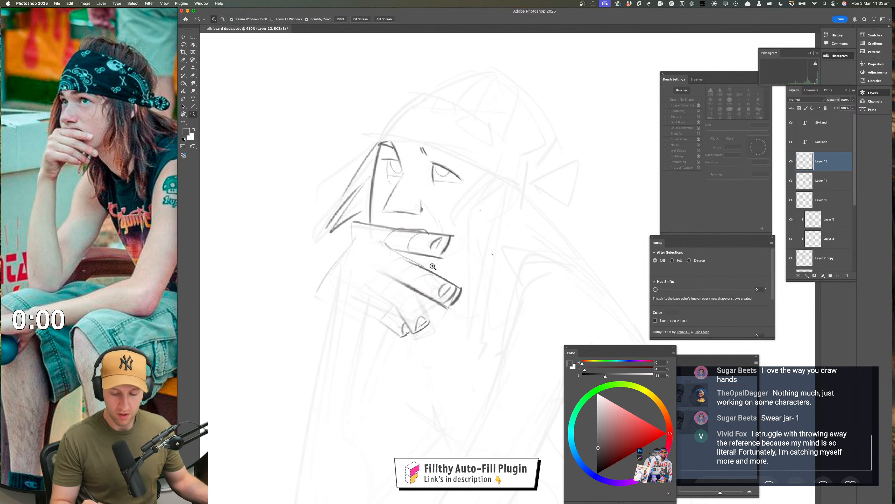
pyautogui.moveTo(438, 272); pyautogui.dragTo(440, 273)
pyautogui.press('b')
pyautogui.moveTo(353, 223); pyautogui.dragTo(322, 308)
pyautogui.press('space')
pyautogui.moveTo(490, 274); pyautogui.dragTo(482, 273)
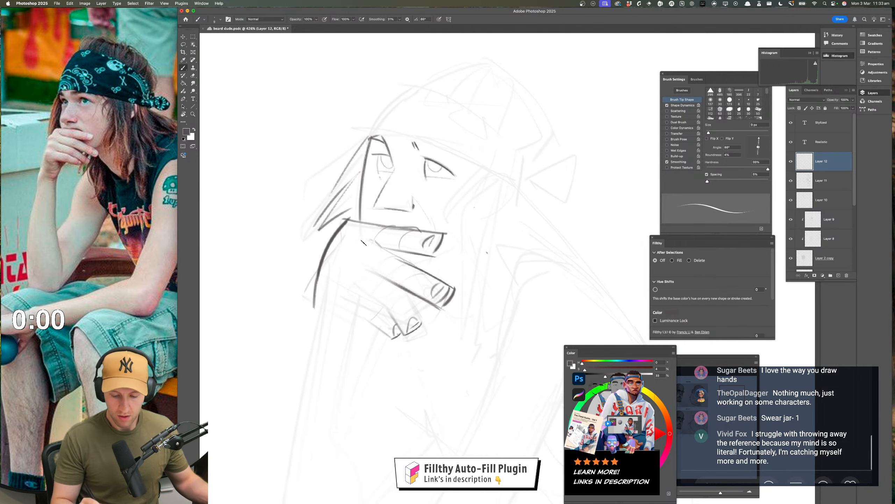
# Draw the edge lines of the second and third fingers back toward the knuckles and fade the lower fingers' nails and tips with the soft eraser
pyautogui.moveTo(350, 260)
pyautogui.mouseDown()
pyautogui.moveTo(387, 280)
pyautogui.moveTo(374, 296)
pyautogui.mouseUp()
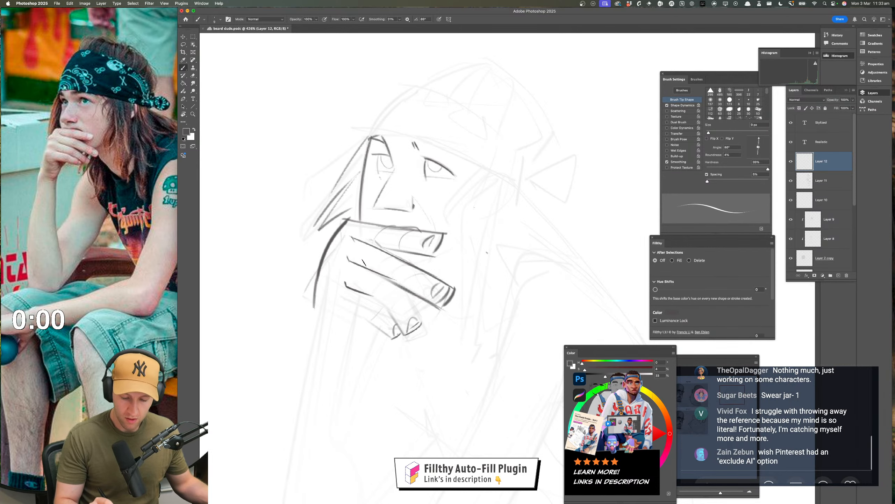
pyautogui.press('z')
pyautogui.moveTo(476, 334); pyautogui.dragTo(435, 367)
pyautogui.moveTo(434, 367); pyautogui.dragTo(406, 356)
pyautogui.press('e')
pyautogui.moveTo(426, 319)
pyautogui.mouseDown()
pyautogui.moveTo(466, 310)
pyautogui.moveTo(426, 310)
pyautogui.moveTo(451, 328)
pyautogui.mouseUp()
pyautogui.press('b')
pyautogui.scroll(2, 441, 318)
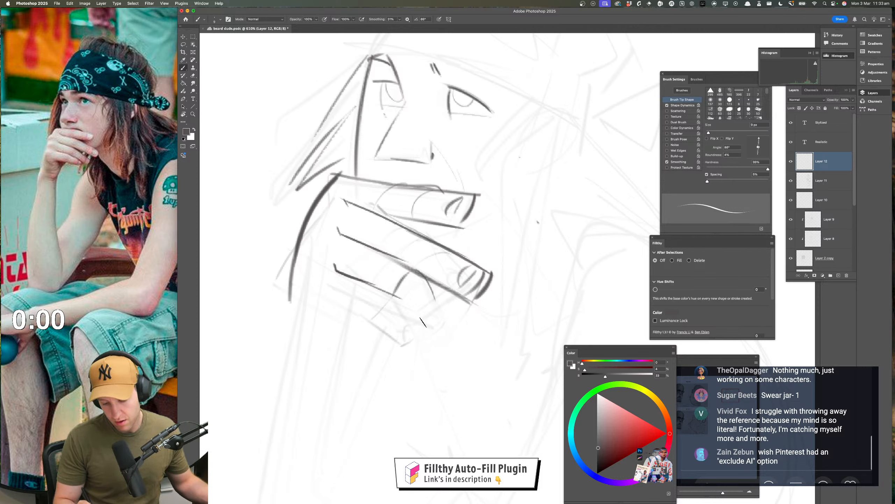
pyautogui.press('super+z')
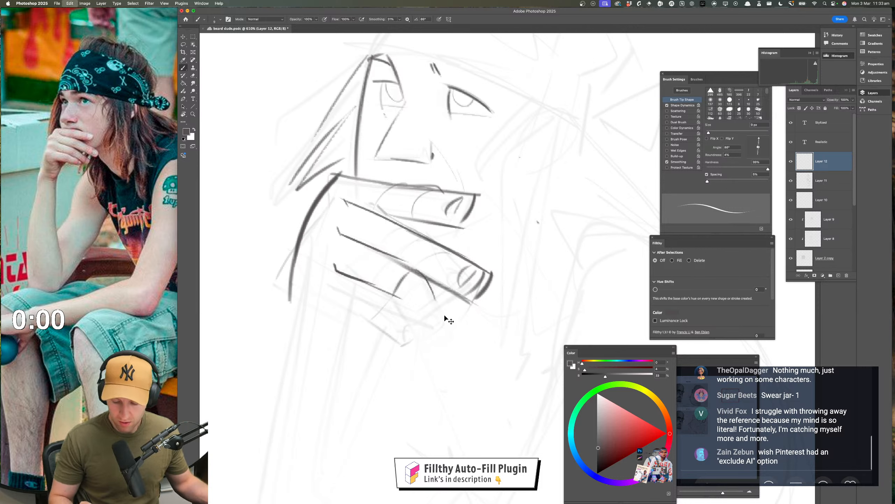
pyautogui.moveTo(417, 274); pyautogui.dragTo(446, 316)
pyautogui.press('super+z')
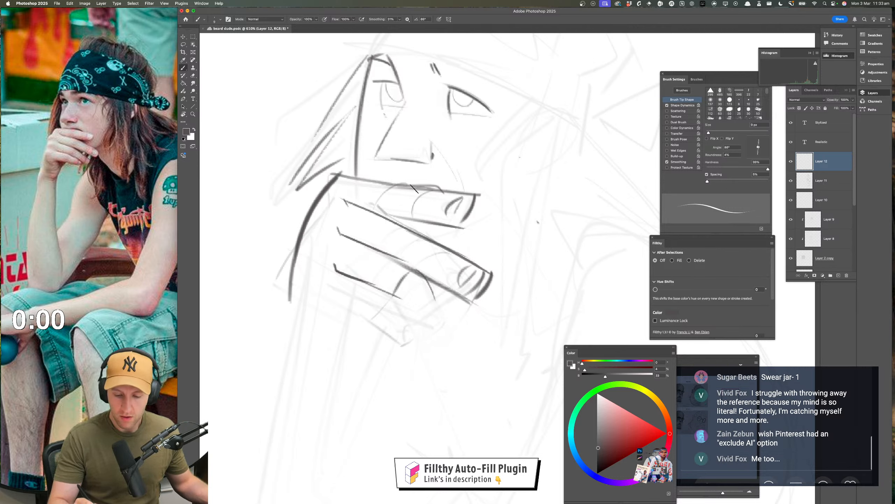
# Fade the top finger with the soft eraser, redraw its upper edge in a dark line, and mark knuckle ovals across the fingers
pyautogui.press('e')
pyautogui.moveTo(430, 200)
pyautogui.mouseDown()
pyautogui.moveTo(476, 206)
pyautogui.moveTo(408, 199)
pyautogui.moveTo(446, 200)
pyautogui.mouseUp()
pyautogui.press('super+space')
pyautogui.moveTo(466, 344)
pyautogui.mouseDown()
pyautogui.moveTo(430, 342)
pyautogui.moveTo(370, 372)
pyautogui.mouseUp()
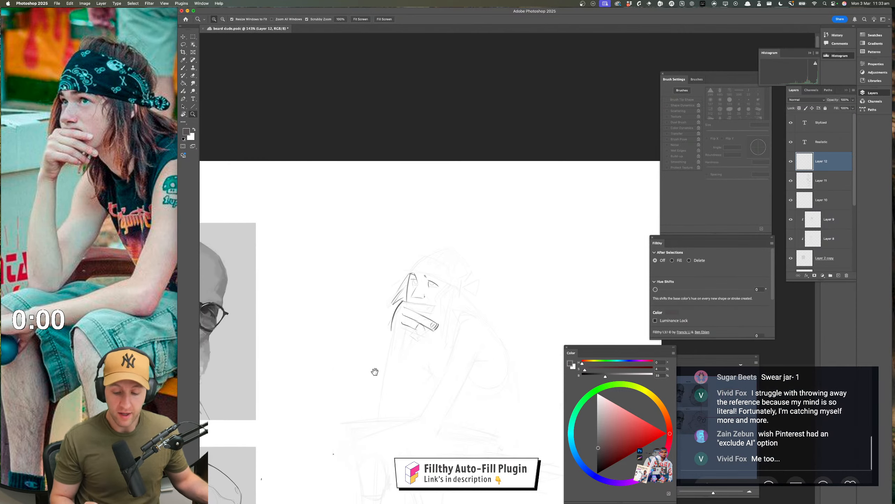
pyautogui.moveTo(425, 318); pyautogui.dragTo(462, 329)
pyautogui.press('b')
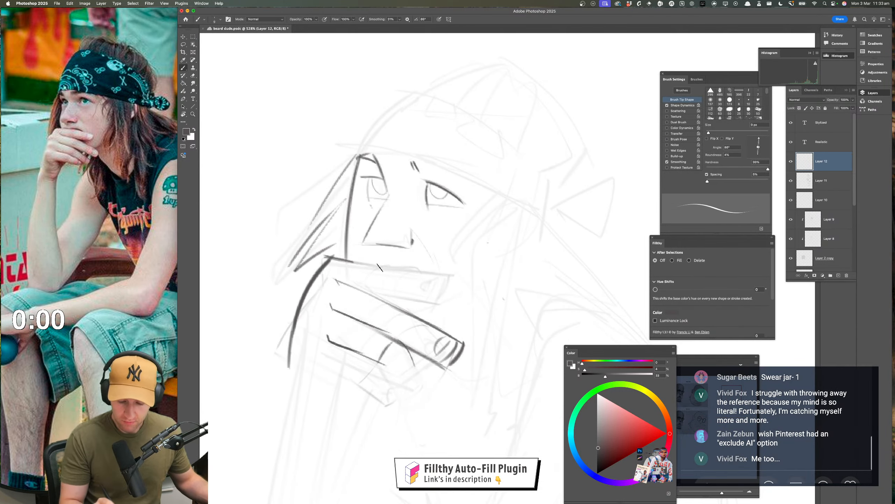
pyautogui.moveTo(380, 266); pyautogui.dragTo(433, 275)
pyautogui.press('super+z')
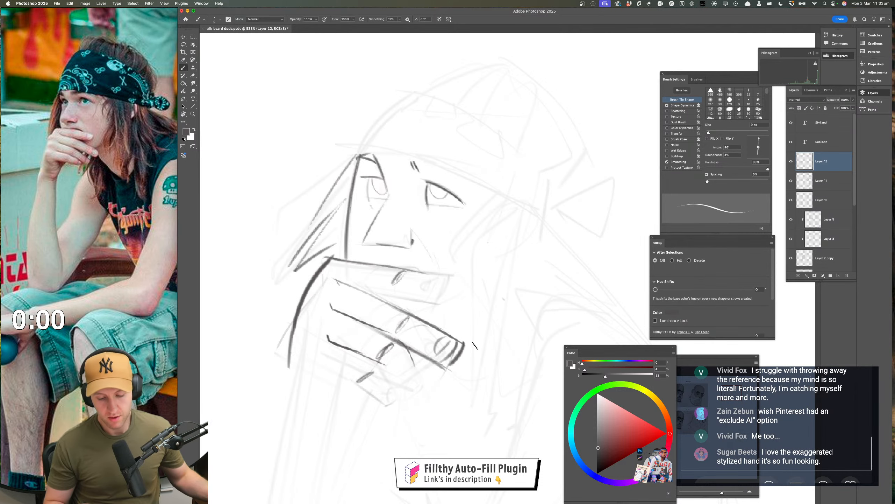
# Redraw the top finger's lower edge, blunt tip and nail with dark strokes
pyautogui.moveTo(461, 352); pyautogui.dragTo(385, 343)
pyautogui.moveTo(404, 338); pyautogui.dragTo(464, 334)
pyautogui.moveTo(463, 333); pyautogui.dragTo(399, 352)
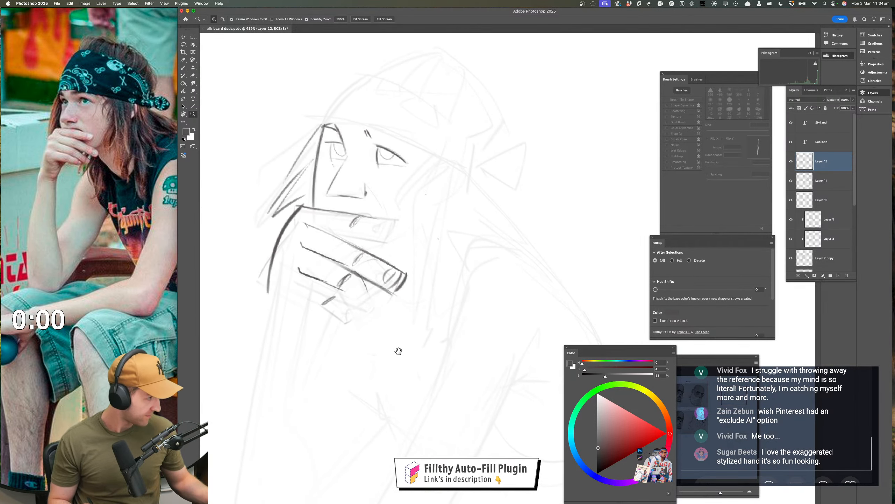
pyautogui.moveTo(420, 251); pyautogui.dragTo(442, 249)
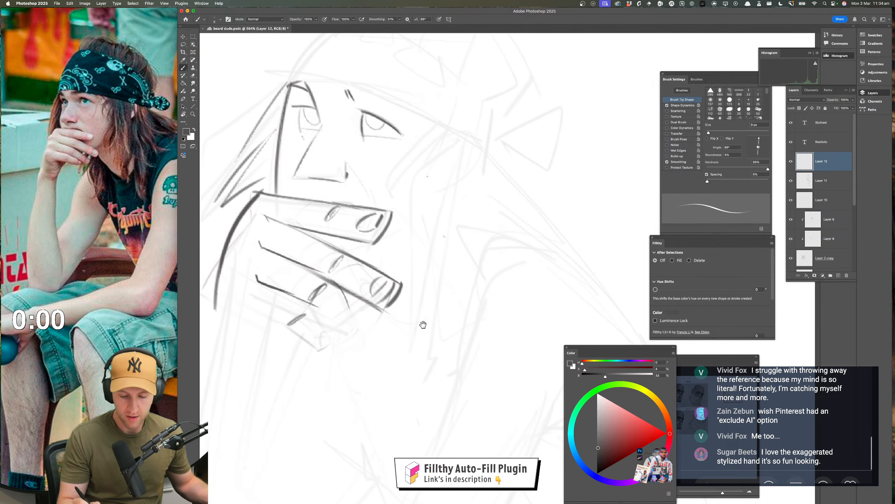
pyautogui.moveTo(423, 324); pyautogui.dragTo(474, 321)
# Soft-erase the second finger's tip and redraw it with a cleaner end and nail
pyautogui.press('e')
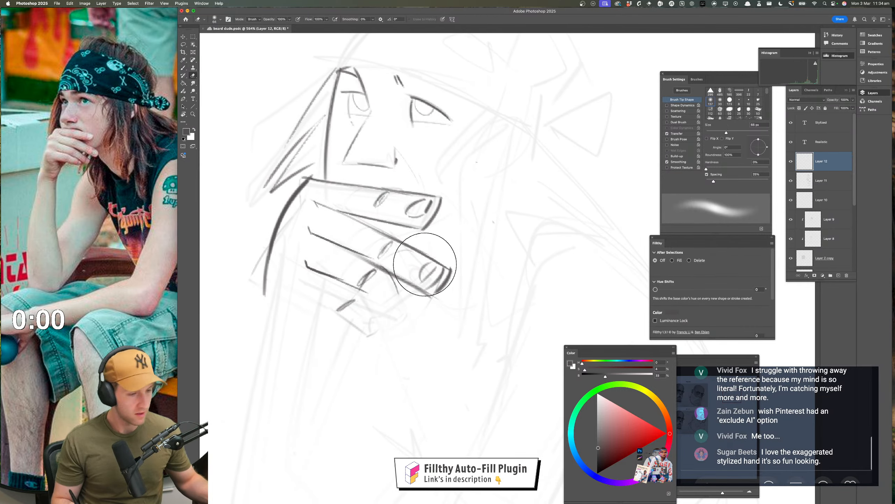
pyautogui.moveTo(425, 264); pyautogui.dragTo(446, 274)
pyautogui.press('b')
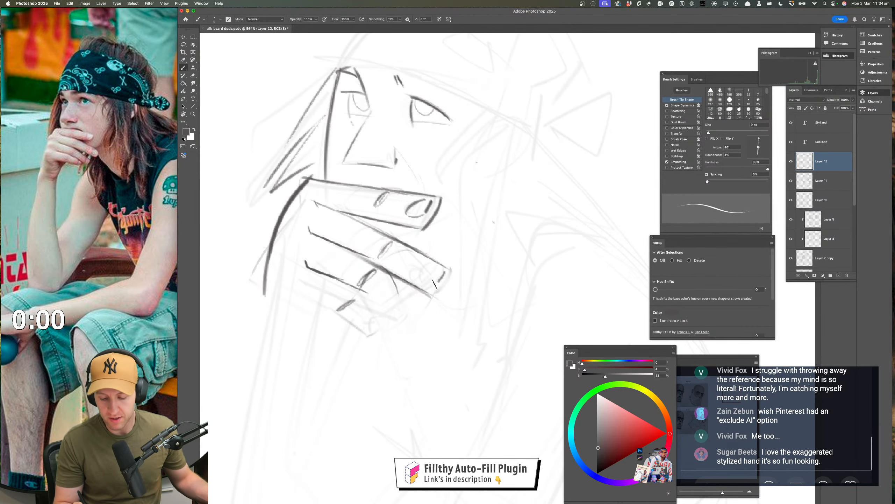
pyautogui.moveTo(435, 285); pyautogui.dragTo(429, 288)
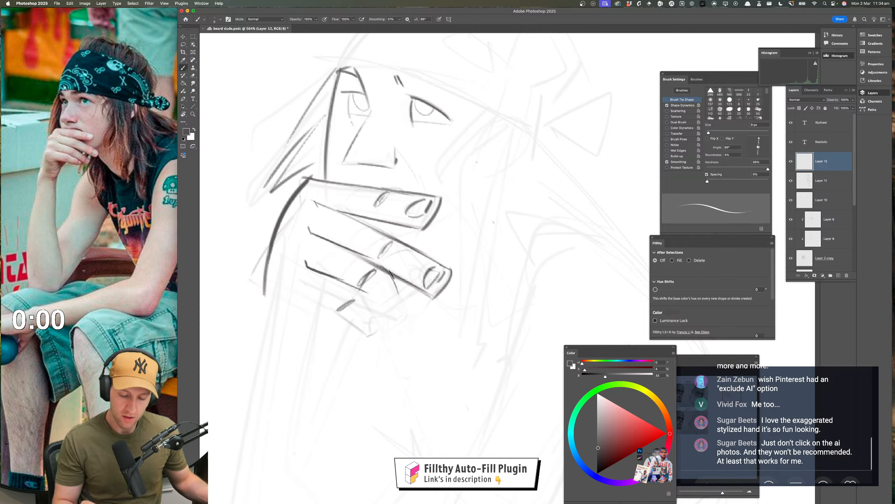
pyautogui.press('super+z')
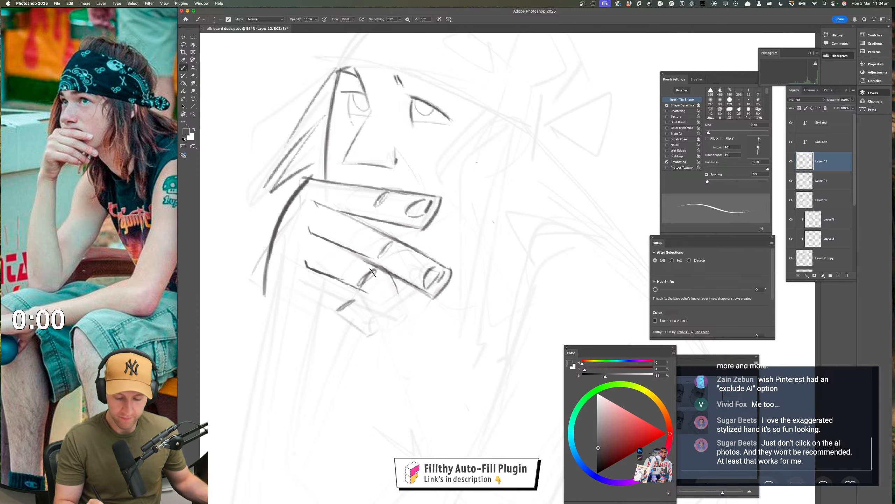
# Lighten and rework the third finger's knuckle mark, and flip the canvas view horizontally
pyautogui.press('e')
pyautogui.moveTo(374, 278)
pyautogui.mouseDown()
pyautogui.moveTo(364, 281)
pyautogui.moveTo(382, 276)
pyautogui.mouseUp()
pyautogui.press('b')
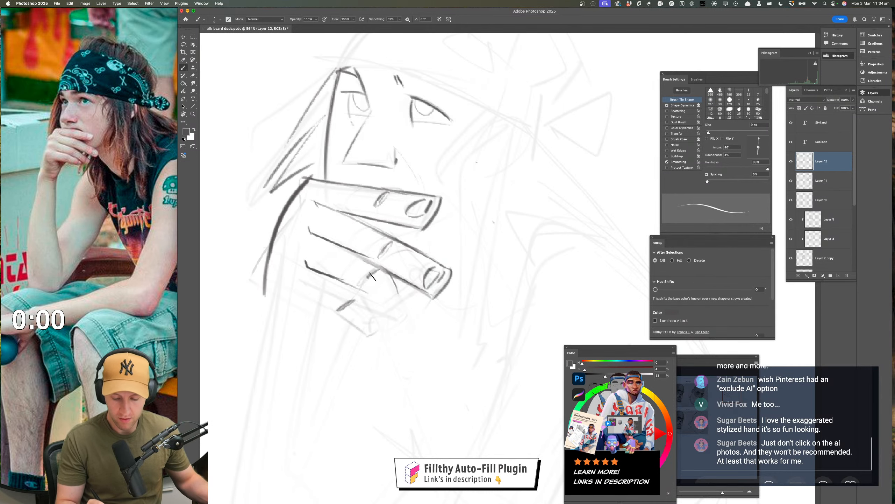
pyautogui.press('z')
pyautogui.moveTo(414, 311); pyautogui.dragTo(390, 314)
pyautogui.press('super+f')
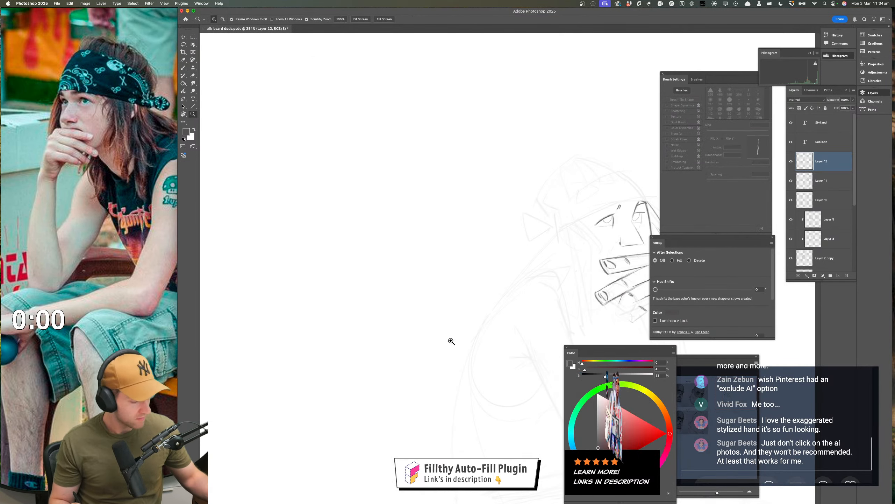
pyautogui.moveTo(452, 341); pyautogui.dragTo(236, 316)
pyautogui.moveTo(434, 284); pyautogui.dragTo(461, 282)
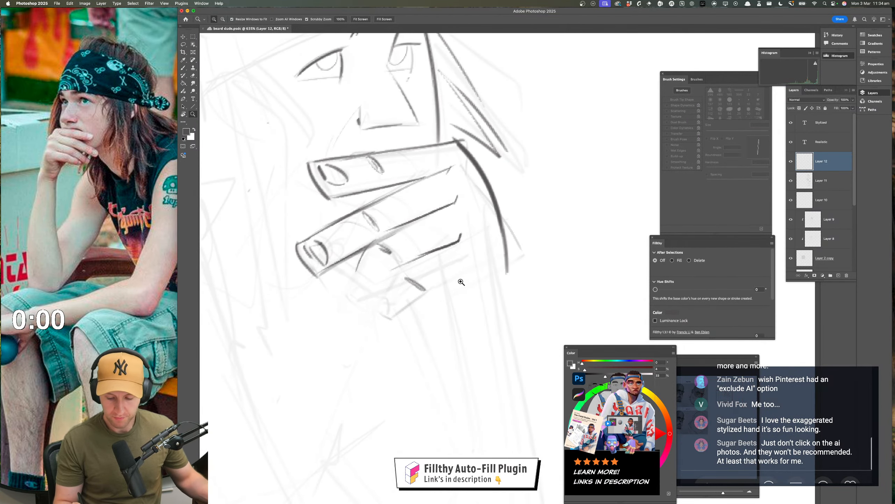
# Strengthen the line separating the second and third fingers so it runs back toward the knuckles
pyautogui.press('b')
pyautogui.hscroll(2, 406, 338)
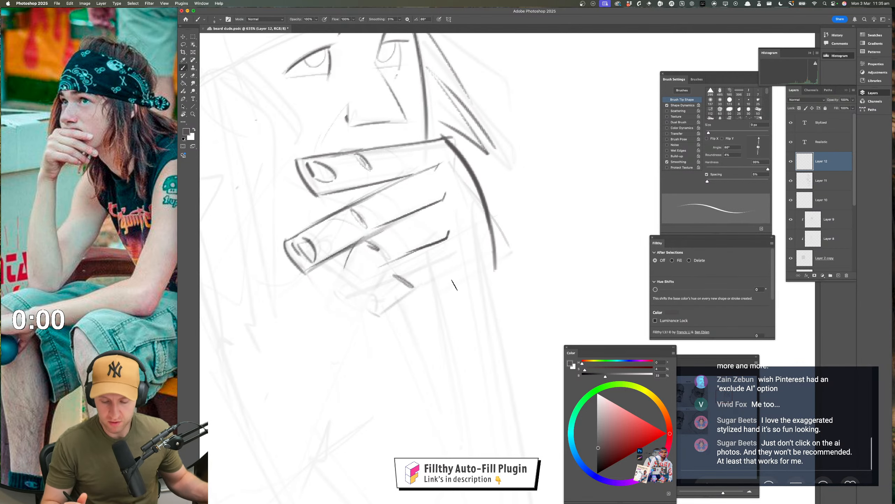
pyautogui.moveTo(364, 238)
pyautogui.mouseDown()
pyautogui.moveTo(390, 259)
pyautogui.moveTo(416, 213)
pyautogui.mouseUp()
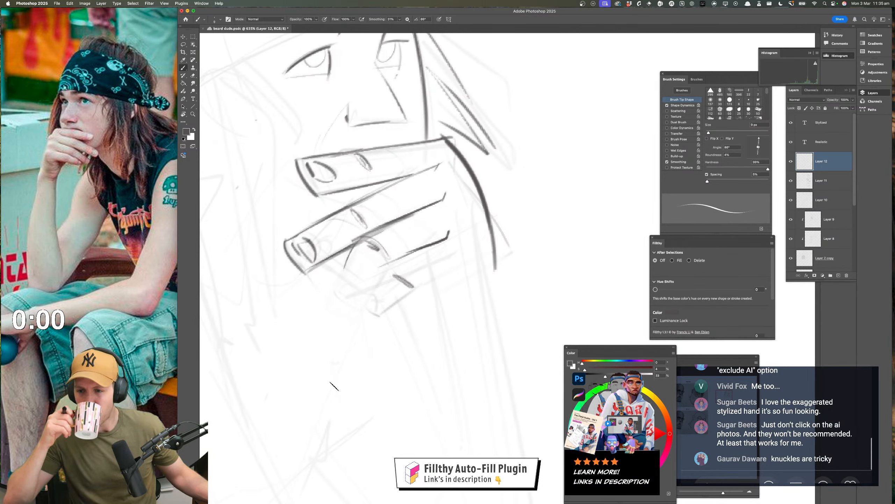
# Sketch a simplified palm block with a curved knuckle edge and a thumb-base wedge in the empty space beside the figure
pyautogui.press('z')
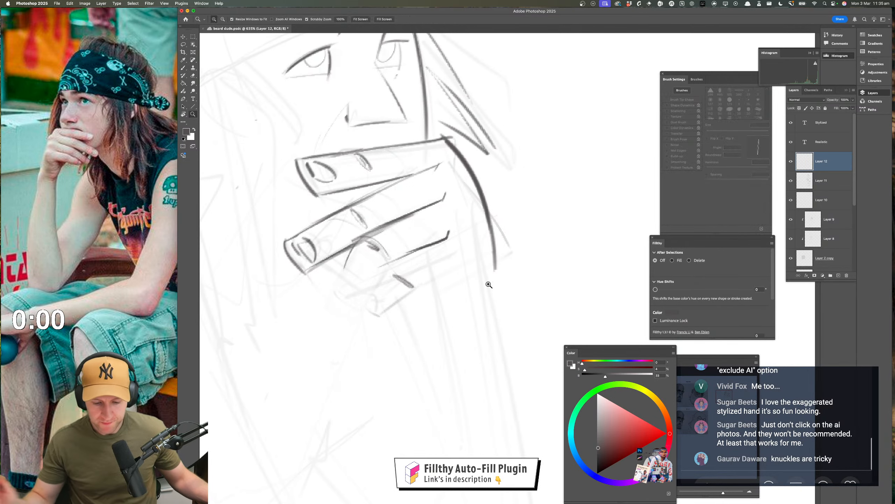
pyautogui.moveTo(493, 314); pyautogui.dragTo(350, 331)
pyautogui.moveTo(406, 291)
pyautogui.mouseDown()
pyautogui.moveTo(431, 294)
pyautogui.moveTo(401, 282)
pyautogui.moveTo(467, 273)
pyautogui.mouseUp()
pyautogui.press('b')
pyautogui.moveTo(367, 262)
pyautogui.mouseDown()
pyautogui.moveTo(375, 307)
pyautogui.moveTo(401, 354)
pyautogui.moveTo(386, 346)
pyautogui.moveTo(465, 347)
pyautogui.moveTo(461, 298)
pyautogui.moveTo(454, 346)
pyautogui.mouseUp()
pyautogui.moveTo(465, 271)
pyautogui.mouseDown()
pyautogui.moveTo(448, 356)
pyautogui.moveTo(489, 315)
pyautogui.moveTo(464, 272)
pyautogui.mouseUp()
pyautogui.moveTo(464, 273); pyautogui.dragTo(488, 318)
pyautogui.moveTo(483, 353); pyautogui.dragTo(488, 370)
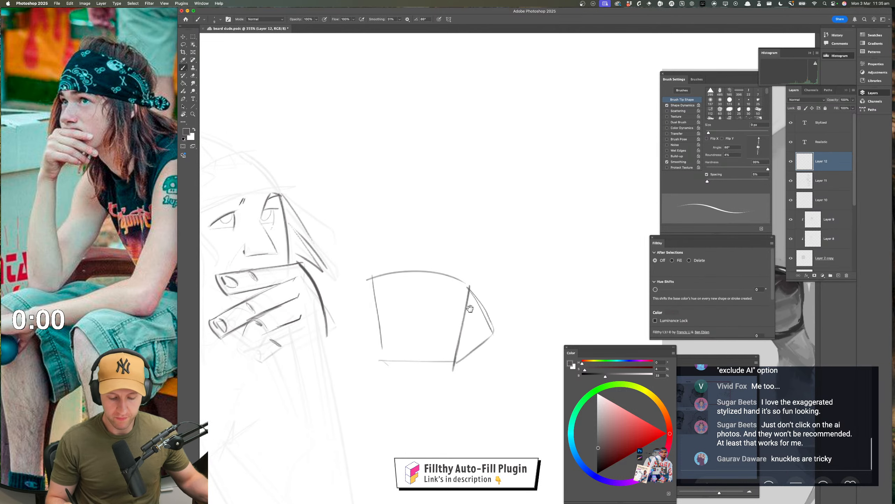
pyautogui.moveTo(470, 309); pyautogui.dragTo(482, 319)
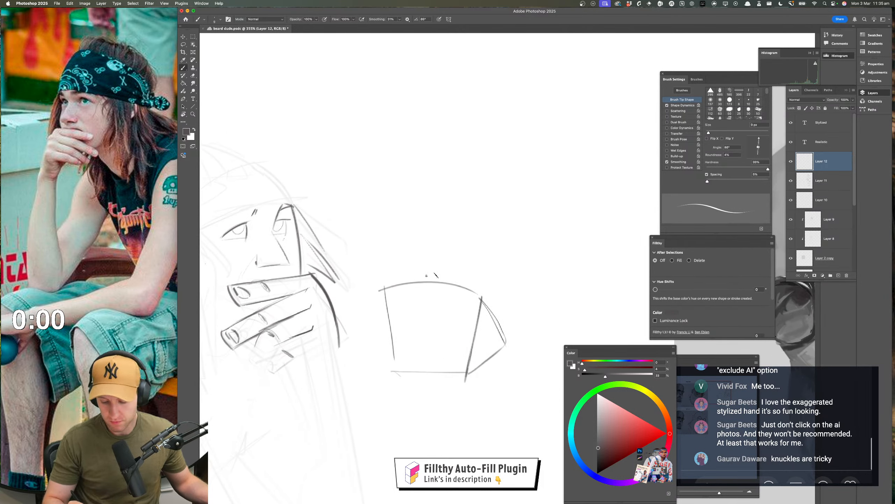
# Divide the demo palm with a vertical centre line and draw the wrist below it with two straight sides
pyautogui.moveTo(436, 282)
pyautogui.mouseDown()
pyautogui.moveTo(435, 373)
pyautogui.moveTo(477, 376)
pyautogui.mouseUp()
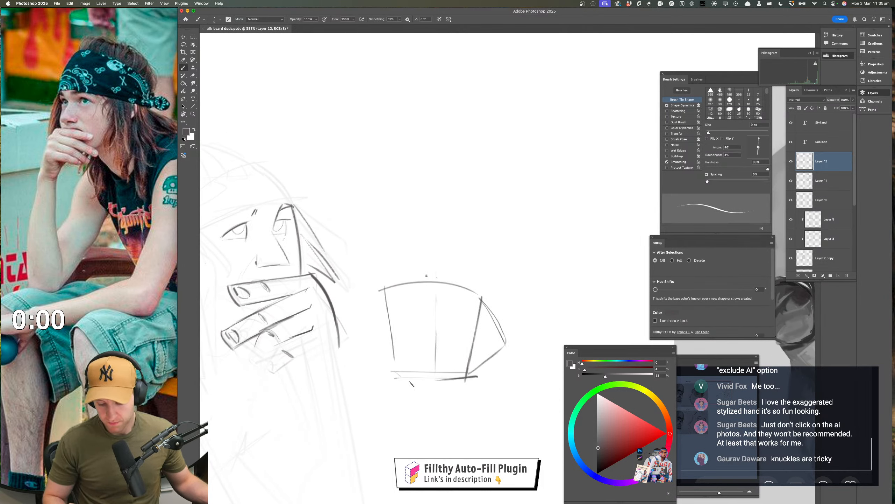
pyautogui.moveTo(403, 380); pyautogui.dragTo(406, 406)
pyautogui.moveTo(444, 381); pyautogui.dragTo(441, 449)
pyautogui.moveTo(422, 427); pyautogui.dragTo(428, 427)
pyautogui.moveTo(406, 393); pyautogui.dragTo(404, 448)
# Outline the finger mass as a domed mitten above the demo palm and add a curved thumb on the wedge
pyautogui.moveTo(479, 274)
pyautogui.mouseDown()
pyautogui.moveTo(464, 286)
pyautogui.moveTo(478, 216)
pyautogui.moveTo(440, 171)
pyautogui.mouseUp()
pyautogui.moveTo(428, 172)
pyautogui.mouseDown()
pyautogui.moveTo(365, 223)
pyautogui.moveTo(366, 301)
pyautogui.mouseUp()
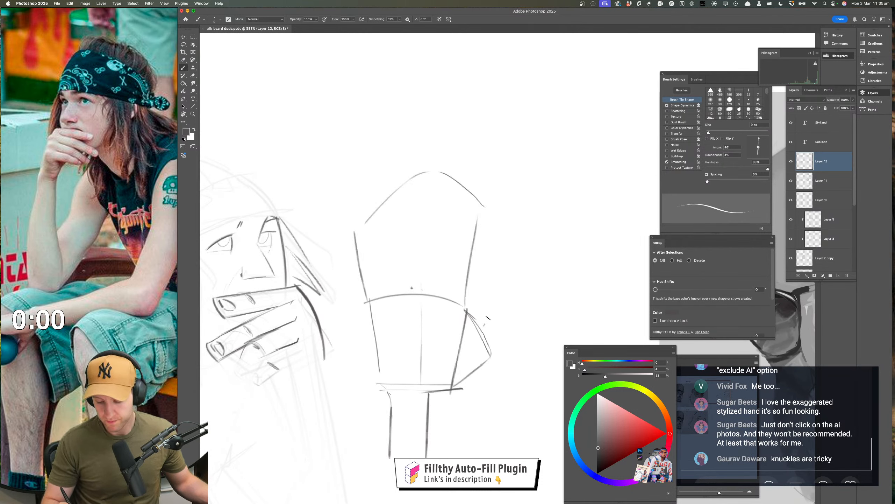
pyautogui.moveTo(485, 325)
pyautogui.mouseDown()
pyautogui.moveTo(499, 277)
pyautogui.moveTo(525, 270)
pyautogui.mouseUp()
pyautogui.moveTo(532, 275); pyautogui.dragTo(492, 357)
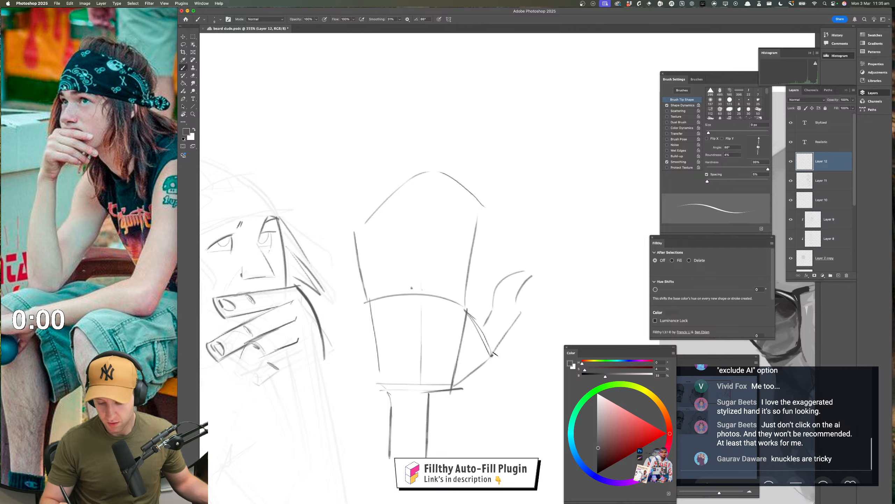
pyautogui.moveTo(547, 317); pyautogui.dragTo(543, 313)
# Divide the demo hand's mitten shape into four separate fingers with lines running down to the knuckle edge
pyautogui.moveTo(457, 181); pyautogui.dragTo(443, 255)
pyautogui.moveTo(442, 262); pyautogui.dragTo(435, 293)
pyautogui.moveTo(436, 293)
pyautogui.mouseDown()
pyautogui.moveTo(437, 185)
pyautogui.moveTo(428, 166)
pyautogui.moveTo(415, 197)
pyautogui.moveTo(413, 288)
pyautogui.moveTo(411, 264)
pyautogui.mouseUp()
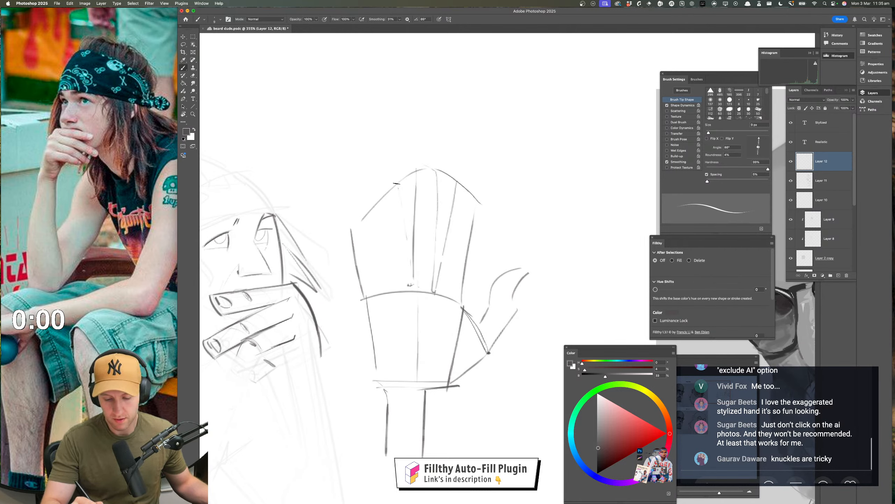
pyautogui.moveTo(397, 183)
pyautogui.mouseDown()
pyautogui.moveTo(379, 192)
pyautogui.moveTo(396, 293)
pyautogui.moveTo(366, 215)
pyautogui.mouseUp()
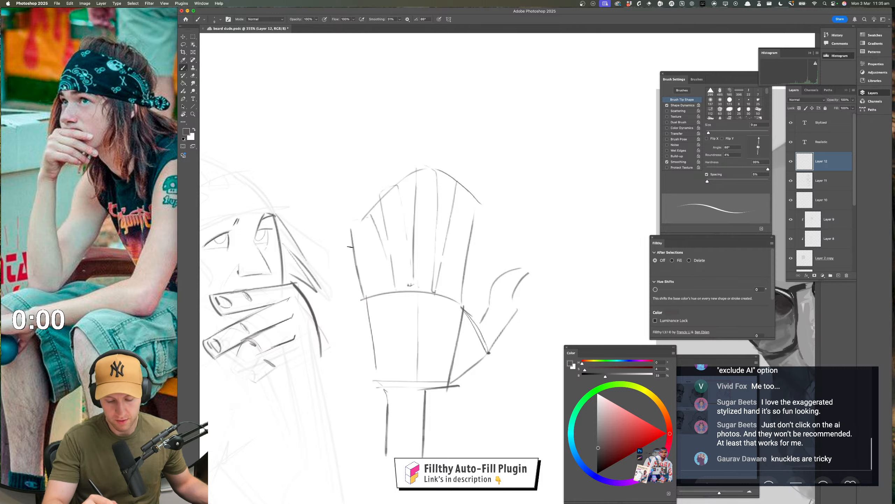
pyautogui.moveTo(350, 247); pyautogui.dragTo(365, 295)
pyautogui.moveTo(361, 219)
pyautogui.mouseDown()
pyautogui.moveTo(381, 287)
pyautogui.moveTo(389, 289)
pyautogui.moveTo(364, 223)
pyautogui.moveTo(396, 288)
pyautogui.mouseUp()
pyautogui.moveTo(377, 203)
pyautogui.mouseDown()
pyautogui.moveTo(388, 289)
pyautogui.moveTo(409, 254)
pyautogui.moveTo(413, 296)
pyautogui.mouseUp()
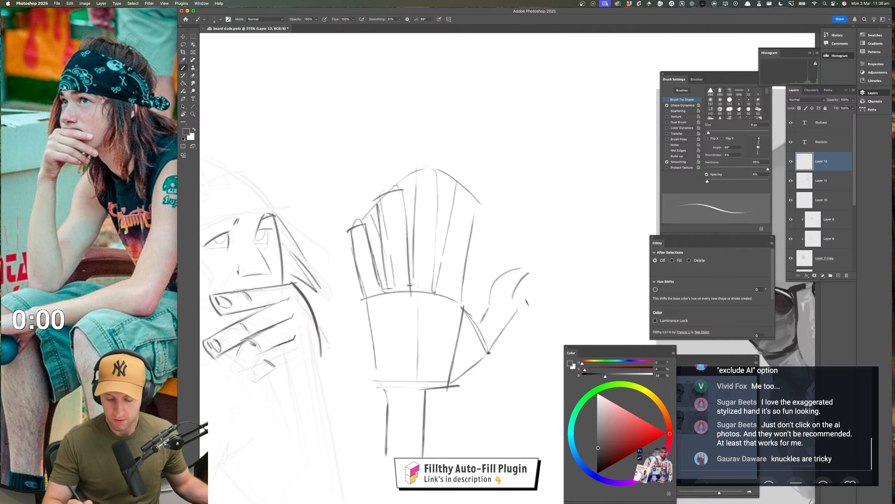
# Fade the demo hand's knuckle line with the soft eraser and draw a small knuckle oval at each finger's base
pyautogui.scroll(-3, 527, 302)
pyautogui.press('e')
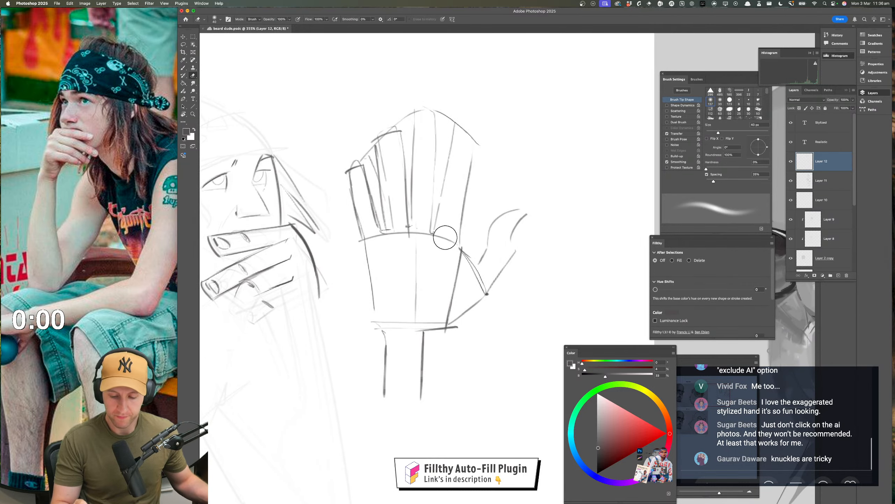
pyautogui.moveTo(446, 237)
pyautogui.mouseDown()
pyautogui.moveTo(359, 247)
pyautogui.moveTo(429, 224)
pyautogui.moveTo(460, 225)
pyautogui.moveTo(441, 236)
pyautogui.moveTo(413, 224)
pyautogui.moveTo(392, 242)
pyautogui.mouseUp()
pyautogui.press('b')
pyautogui.moveTo(386, 234); pyautogui.dragTo(370, 246)
pyautogui.moveTo(488, 339); pyautogui.dragTo(474, 341)
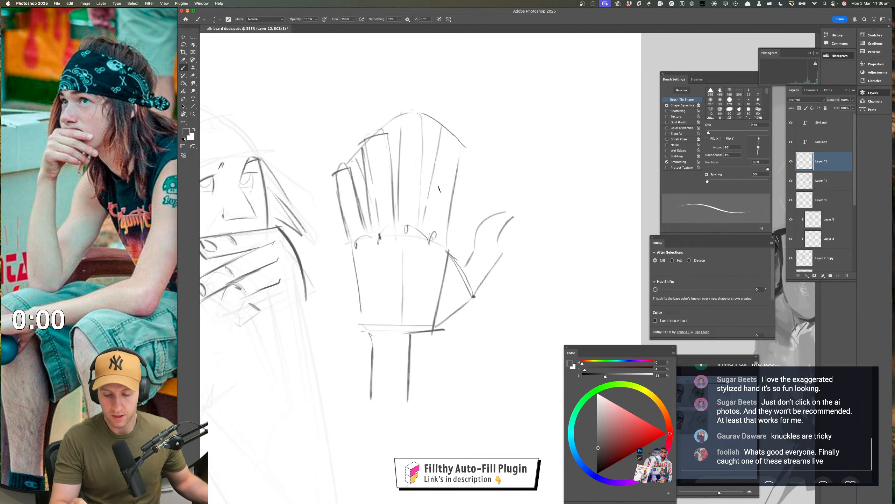
# Mark the middle joints on the demo fingers and draw curved arcs through the middle joints and the base knuckles
pyautogui.moveTo(441, 185)
pyautogui.mouseDown()
pyautogui.moveTo(442, 192)
pyautogui.moveTo(413, 177)
pyautogui.mouseUp()
pyautogui.moveTo(380, 184)
pyautogui.mouseDown()
pyautogui.moveTo(382, 193)
pyautogui.moveTo(351, 206)
pyautogui.mouseUp()
pyautogui.moveTo(467, 322); pyautogui.dragTo(426, 321)
pyautogui.moveTo(461, 259); pyautogui.dragTo(508, 259)
pyautogui.moveTo(452, 239)
pyautogui.mouseDown()
pyautogui.moveTo(427, 206)
pyautogui.moveTo(370, 207)
pyautogui.moveTo(335, 240)
pyautogui.mouseUp()
pyautogui.moveTo(438, 279)
pyautogui.mouseDown()
pyautogui.moveTo(383, 263)
pyautogui.moveTo(330, 302)
pyautogui.mouseUp()
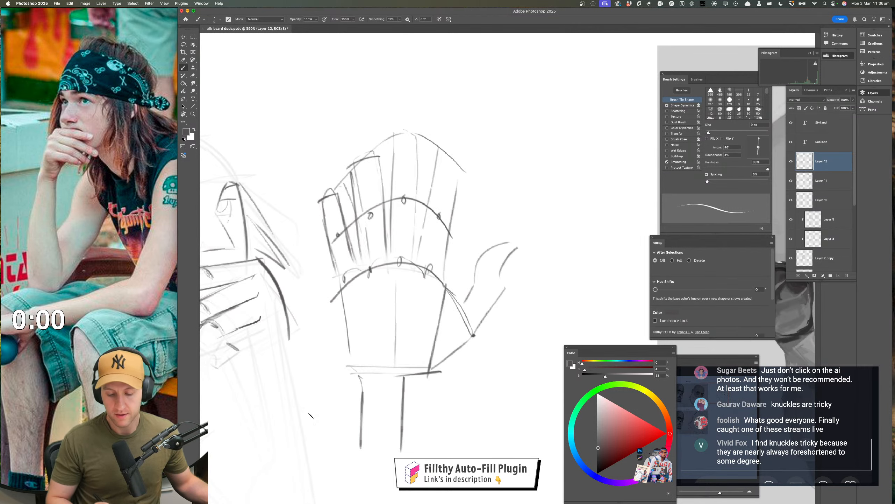
# Darken the gaps between the demo fingers with lines ending in rounded webbing above the knuckle arc
pyautogui.moveTo(413, 252)
pyautogui.mouseDown()
pyautogui.moveTo(421, 252)
pyautogui.moveTo(360, 256)
pyautogui.mouseUp()
pyautogui.moveTo(509, 293); pyautogui.dragTo(490, 280)
pyautogui.click(465, 266)
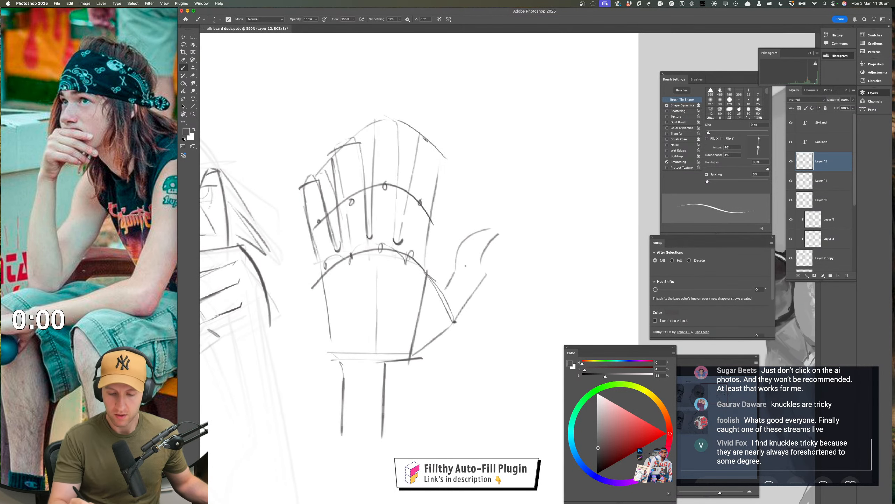
# Close off the demo hand's fingertips with dark angled strokes and add a nail to each finger
pyautogui.moveTo(418, 137)
pyautogui.mouseDown()
pyautogui.moveTo(445, 156)
pyautogui.moveTo(441, 167)
pyautogui.mouseUp()
pyautogui.press('super+z')
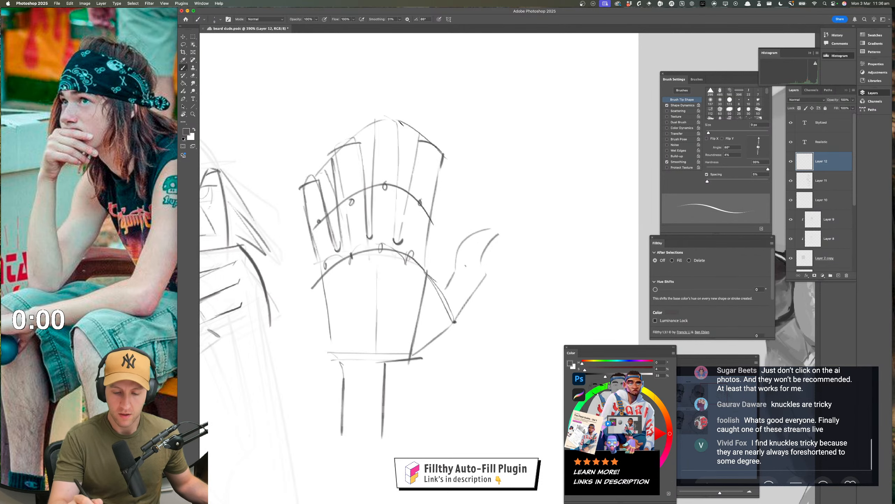
pyautogui.moveTo(402, 123)
pyautogui.mouseDown()
pyautogui.moveTo(376, 124)
pyautogui.moveTo(370, 163)
pyautogui.moveTo(395, 125)
pyautogui.moveTo(439, 152)
pyautogui.mouseUp()
pyautogui.moveTo(352, 149)
pyautogui.mouseDown()
pyautogui.moveTo(338, 153)
pyautogui.moveTo(351, 150)
pyautogui.mouseUp()
pyautogui.moveTo(307, 187); pyautogui.dragTo(314, 189)
pyautogui.moveTo(306, 187); pyautogui.dragTo(313, 186)
# Soft-erase the knuckle and little-finger marks at the lower part of the figure's hand
pyautogui.press('super+space')
pyautogui.moveTo(526, 278)
pyautogui.mouseDown()
pyautogui.moveTo(506, 286)
pyautogui.moveTo(486, 316)
pyautogui.moveTo(508, 314)
pyautogui.mouseUp()
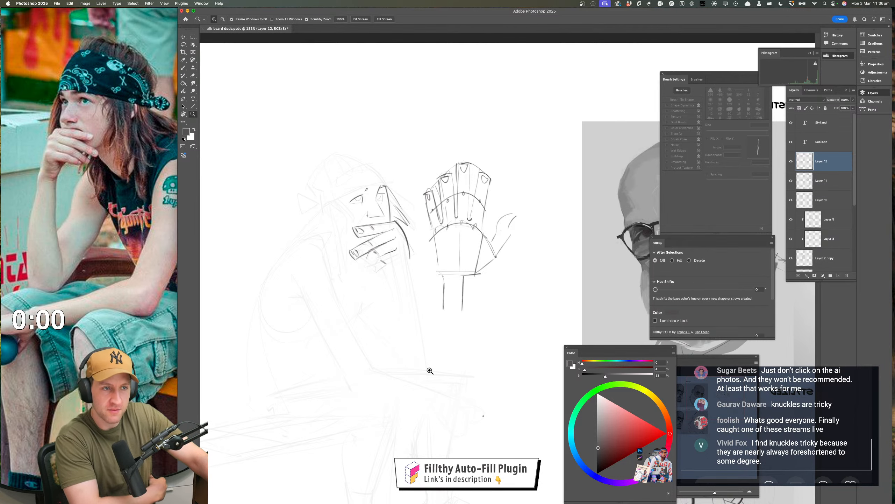
pyautogui.moveTo(468, 336); pyautogui.dragTo(476, 356)
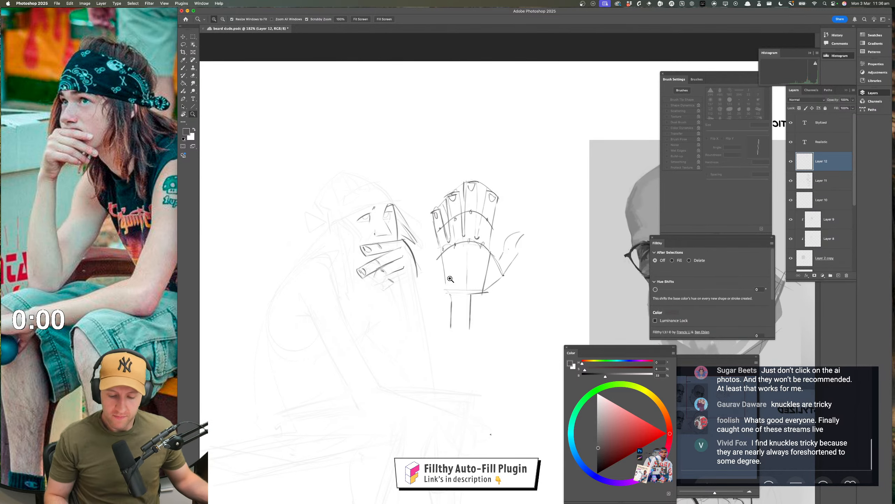
pyautogui.moveTo(405, 266); pyautogui.dragTo(458, 292)
pyautogui.press('e')
pyautogui.moveTo(376, 285)
pyautogui.keyDown('ctrl'); pyautogui.keyDown('alt'); pyautogui.mouseDown()
pyautogui.moveTo(340, 292)
pyautogui.moveTo(355, 301)
pyautogui.moveTo(361, 323)
pyautogui.moveTo(398, 336)
pyautogui.moveTo(394, 326)
pyautogui.mouseUp(); pyautogui.keyUp('alt'); pyautogui.keyUp('ctrl')
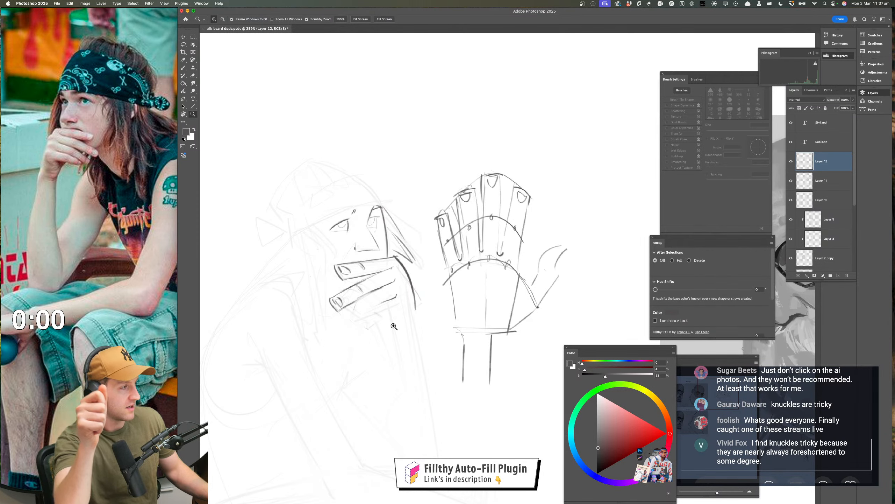
# Add an inner arc across the back of the figure's hand and redraw the second finger's lower edge and nail marks
pyautogui.moveTo(388, 291); pyautogui.dragTo(409, 290)
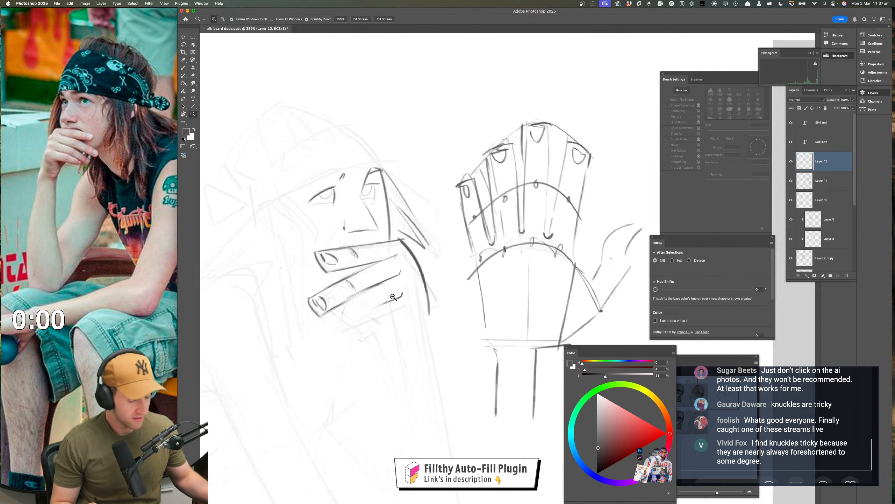
pyautogui.press('b')
pyautogui.moveTo(296, 243); pyautogui.dragTo(421, 222)
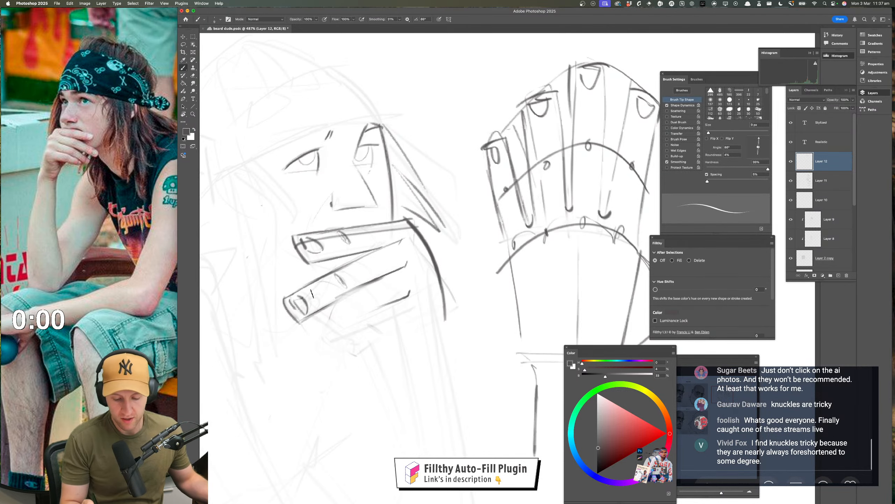
pyautogui.moveTo(293, 304)
pyautogui.mouseDown()
pyautogui.moveTo(464, 229)
pyautogui.moveTo(448, 234)
pyautogui.moveTo(450, 286)
pyautogui.moveTo(432, 342)
pyautogui.moveTo(455, 326)
pyautogui.mouseUp()
pyautogui.press('e')
pyautogui.moveTo(396, 268); pyautogui.dragTo(430, 260)
pyautogui.press('b')
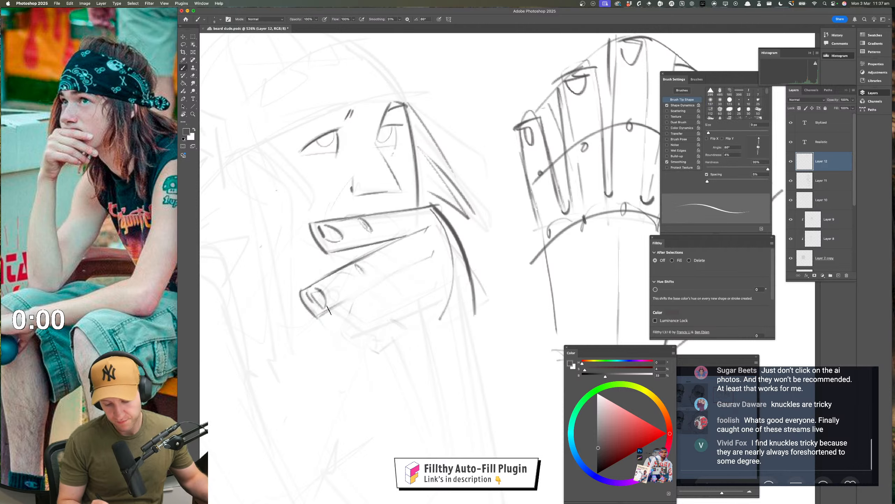
pyautogui.moveTo(339, 303); pyautogui.dragTo(430, 261)
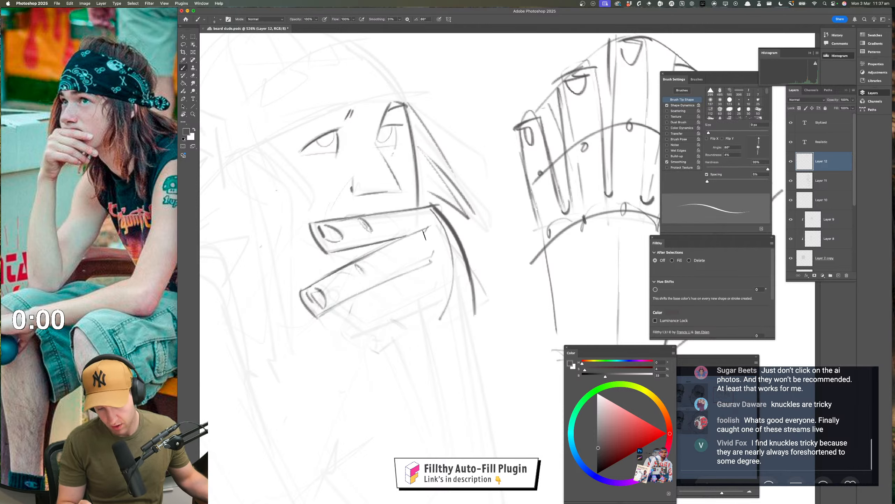
# Mark the webbing points between the figure's fingers with dark dots and add a short stroke at the second knuckle
pyautogui.press('e')
pyautogui.moveTo(428, 228); pyautogui.dragTo(441, 258)
pyautogui.moveTo(415, 230); pyautogui.dragTo(415, 233)
pyautogui.moveTo(427, 263)
pyautogui.mouseDown()
pyautogui.moveTo(441, 234)
pyautogui.moveTo(435, 208)
pyautogui.mouseUp()
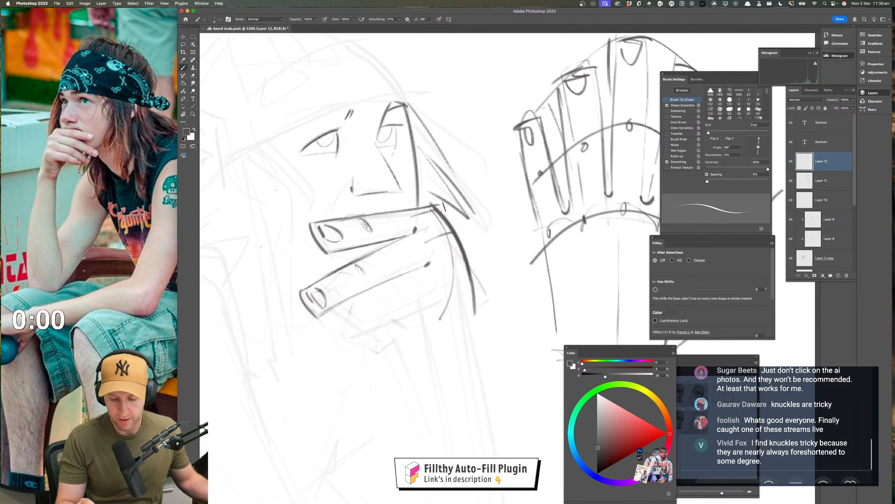
pyautogui.scroll(-3, 419, 350)
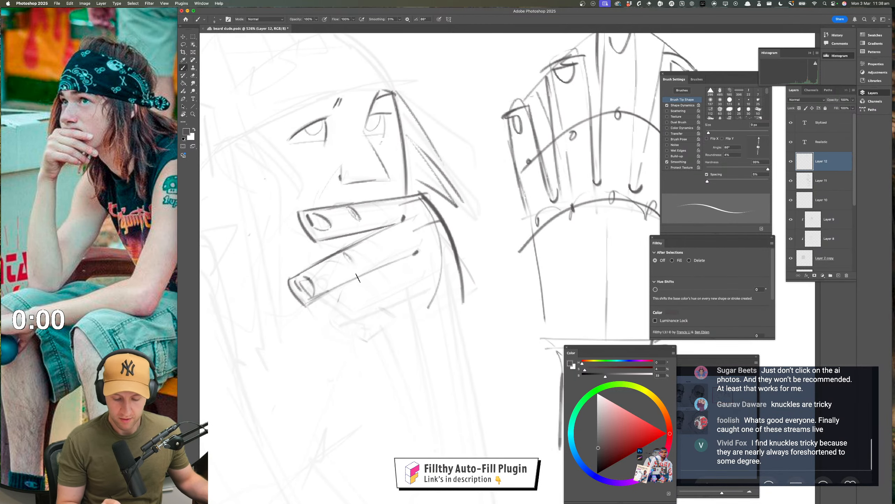
# Erase the messy nail marks on the second fingertip and restate it as a single oval nail
pyautogui.press('e')
pyautogui.moveTo(312, 284)
pyautogui.mouseDown()
pyautogui.moveTo(314, 292)
pyautogui.moveTo(299, 289)
pyautogui.moveTo(310, 277)
pyautogui.mouseUp()
pyautogui.press('b')
pyautogui.scroll(-5, 386, 311)
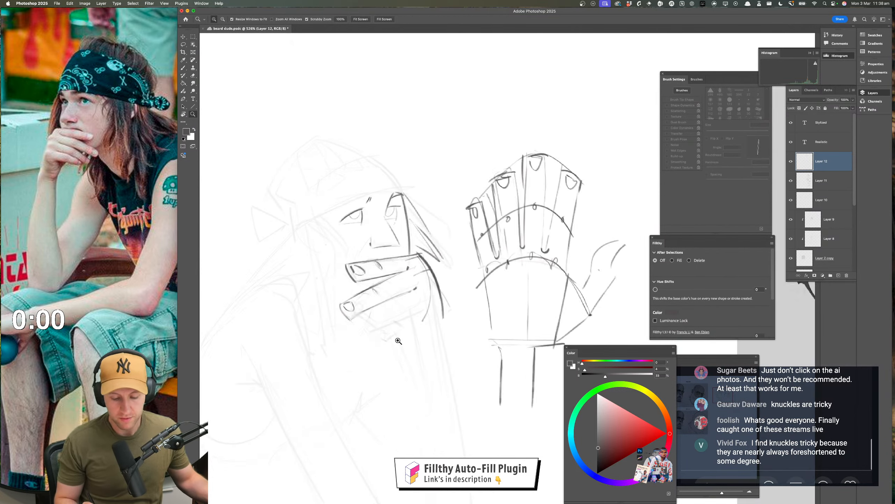
pyautogui.scroll(6, 273, 301)
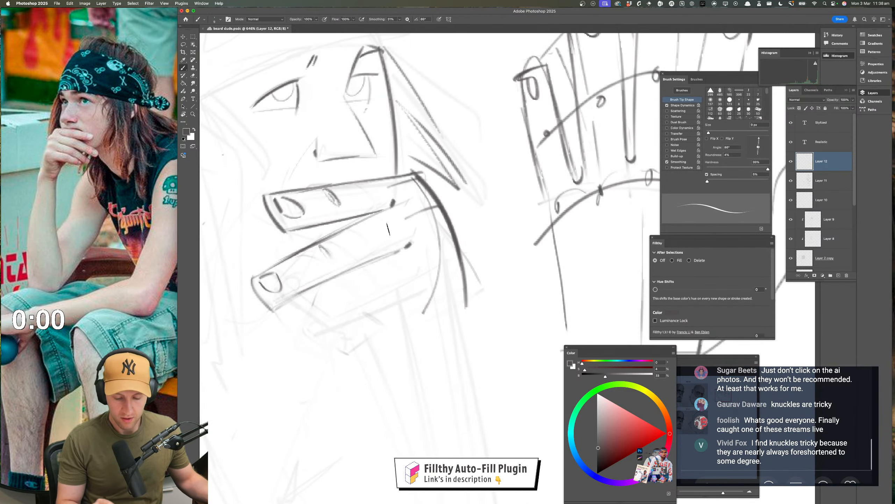
# Extend the upper finger edges back to the knuckles and add a second curve inside the back of the hand
pyautogui.moveTo(300, 260)
pyautogui.mouseDown()
pyautogui.moveTo(261, 300)
pyautogui.moveTo(415, 215)
pyautogui.mouseUp()
pyautogui.press('super+z')
pyautogui.moveTo(275, 214)
pyautogui.mouseDown()
pyautogui.moveTo(428, 182)
pyautogui.moveTo(426, 255)
pyautogui.mouseUp()
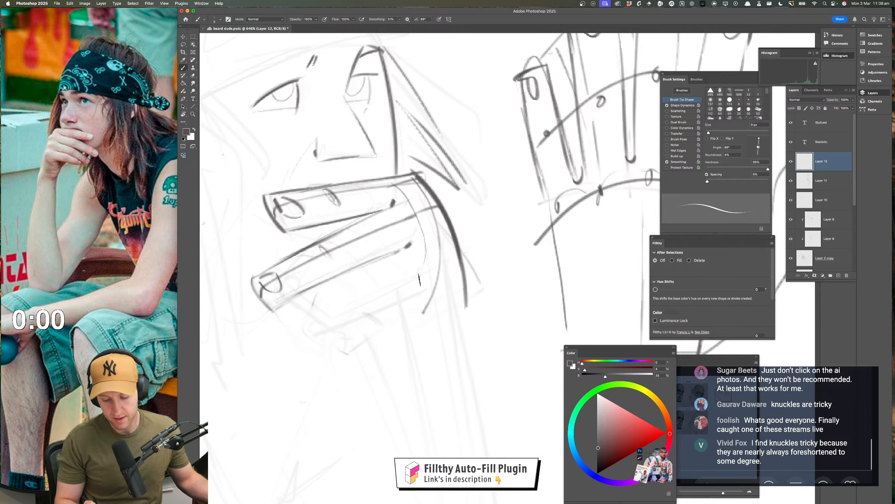
pyautogui.press('super+z')
pyautogui.moveTo(402, 183)
pyautogui.mouseDown()
pyautogui.moveTo(423, 205)
pyautogui.moveTo(429, 282)
pyautogui.moveTo(412, 321)
pyautogui.mouseUp()
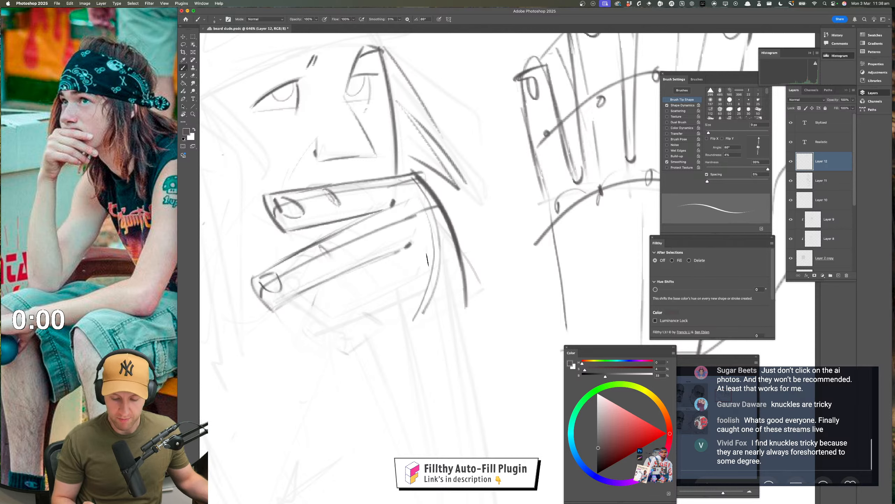
# Mark the second finger's middle joint and draw the bent third finger with its joint, fingertip and nail
pyautogui.moveTo(337, 281); pyautogui.dragTo(348, 300)
pyautogui.press('super+z')
pyautogui.moveTo(331, 244); pyautogui.dragTo(333, 242)
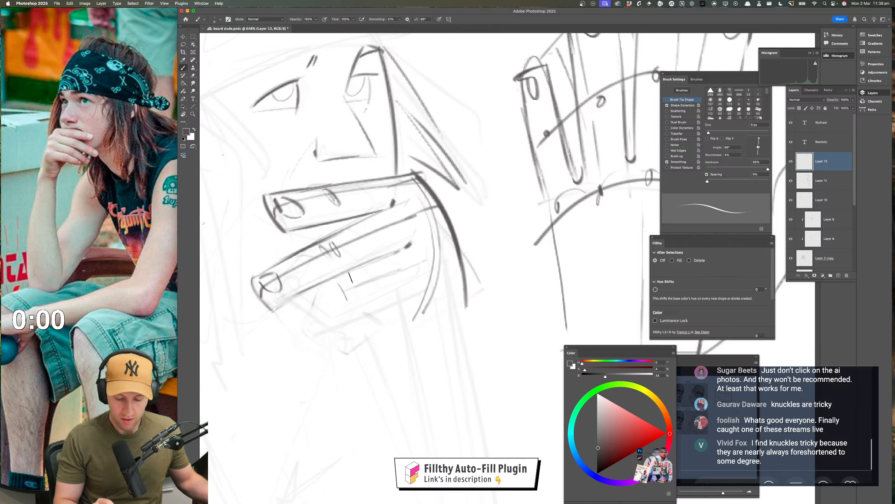
pyautogui.moveTo(352, 281)
pyautogui.mouseDown()
pyautogui.moveTo(354, 292)
pyautogui.moveTo(344, 279)
pyautogui.moveTo(318, 303)
pyautogui.moveTo(337, 331)
pyautogui.moveTo(324, 341)
pyautogui.mouseUp()
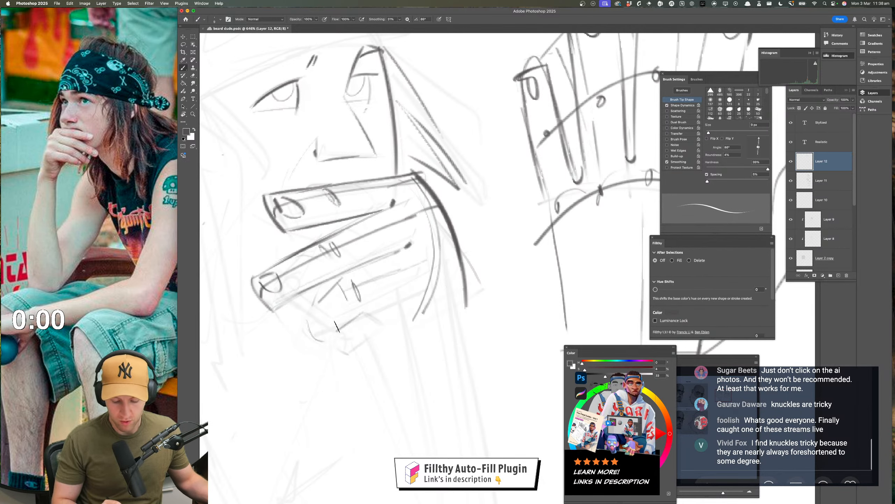
pyautogui.moveTo(342, 278)
pyautogui.mouseDown()
pyautogui.moveTo(307, 316)
pyautogui.moveTo(322, 334)
pyautogui.moveTo(402, 294)
pyautogui.mouseUp()
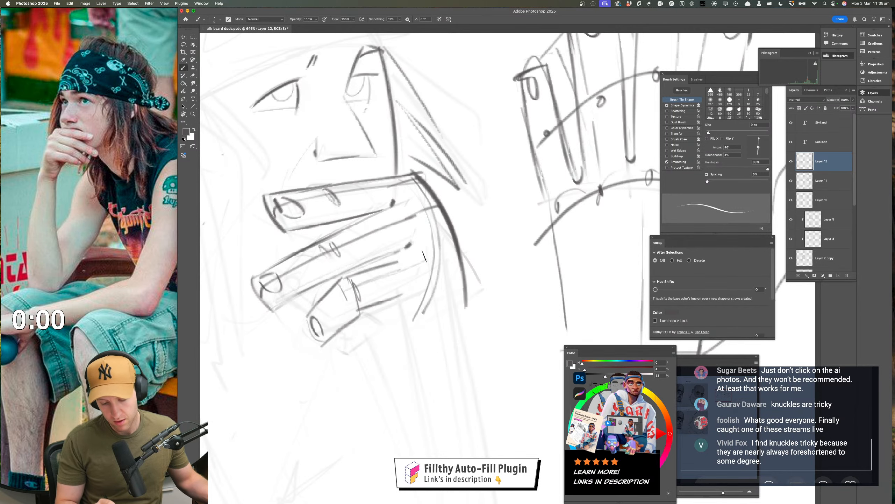
pyautogui.moveTo(348, 344); pyautogui.dragTo(420, 321)
# Flip the canvas view horizontally and soften the third finger's lines with the eraser
pyautogui.press('z')
pyautogui.moveTo(394, 355)
pyautogui.mouseDown()
pyautogui.moveTo(361, 361)
pyautogui.moveTo(362, 350)
pyautogui.moveTo(382, 342)
pyautogui.moveTo(366, 351)
pyautogui.moveTo(198, 332)
pyautogui.moveTo(74, 348)
pyautogui.moveTo(379, 348)
pyautogui.mouseUp()
pyautogui.press('super+shift+h')
pyautogui.press('b')
pyautogui.moveTo(378, 308)
pyautogui.mouseDown()
pyautogui.moveTo(359, 295)
pyautogui.moveTo(371, 308)
pyautogui.moveTo(357, 305)
pyautogui.moveTo(343, 270)
pyautogui.moveTo(389, 290)
pyautogui.moveTo(402, 308)
pyautogui.mouseUp()
pyautogui.press('e')
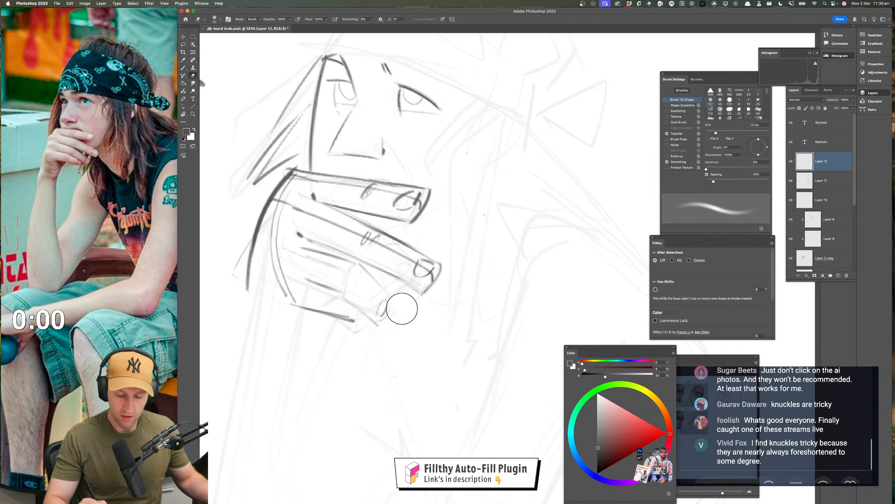
# Redraw the third finger's end segment as a tapered form angled downward from its joint, with a dark nail
pyautogui.press('b')
pyautogui.moveTo(363, 265)
pyautogui.mouseDown()
pyautogui.moveTo(394, 297)
pyautogui.moveTo(365, 352)
pyautogui.mouseUp()
pyautogui.press('super+z')
pyautogui.scroll(-6, 369, 370)
pyautogui.scroll(5, 373, 378)
pyautogui.press('super+z')
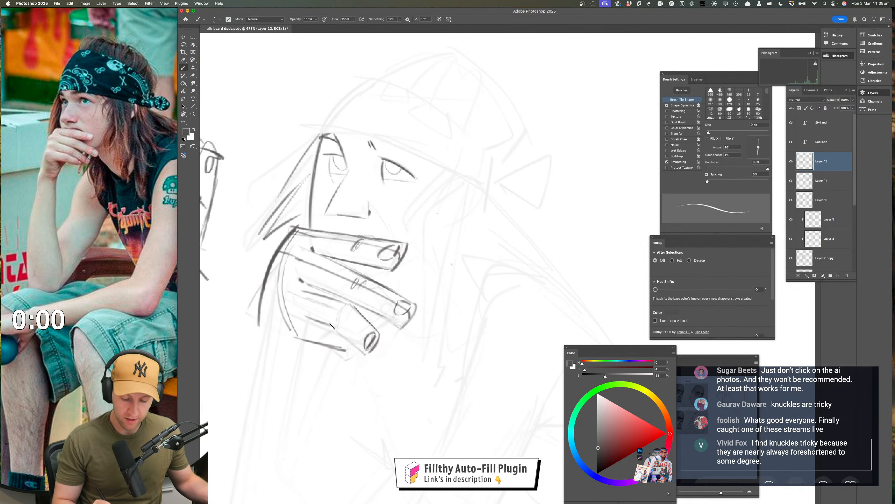
pyautogui.moveTo(332, 326); pyautogui.dragTo(367, 352)
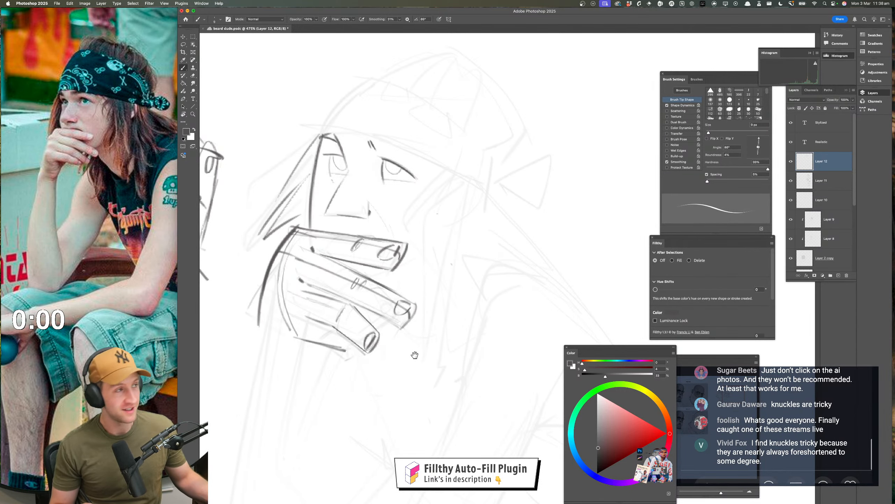
# Fade the third fingertip, then draw rounded webbing curves joining the bases of the fingers
pyautogui.moveTo(414, 355); pyautogui.dragTo(409, 349)
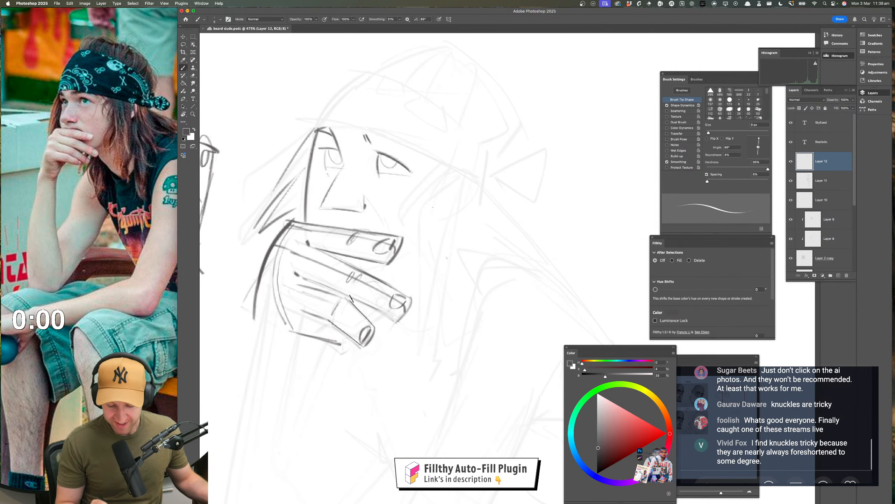
pyautogui.moveTo(335, 288)
pyautogui.mouseDown()
pyautogui.moveTo(395, 316)
pyautogui.moveTo(362, 329)
pyautogui.moveTo(365, 344)
pyautogui.mouseUp()
pyautogui.press('e')
pyautogui.press('b')
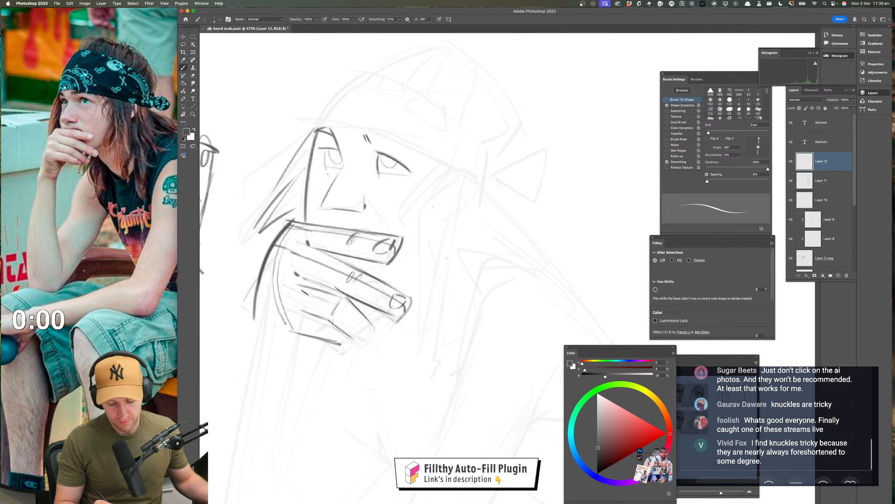
pyautogui.moveTo(298, 284); pyautogui.dragTo(295, 304)
pyautogui.moveTo(315, 246); pyautogui.dragTo(296, 274)
pyautogui.moveTo(318, 221); pyautogui.dragTo(302, 261)
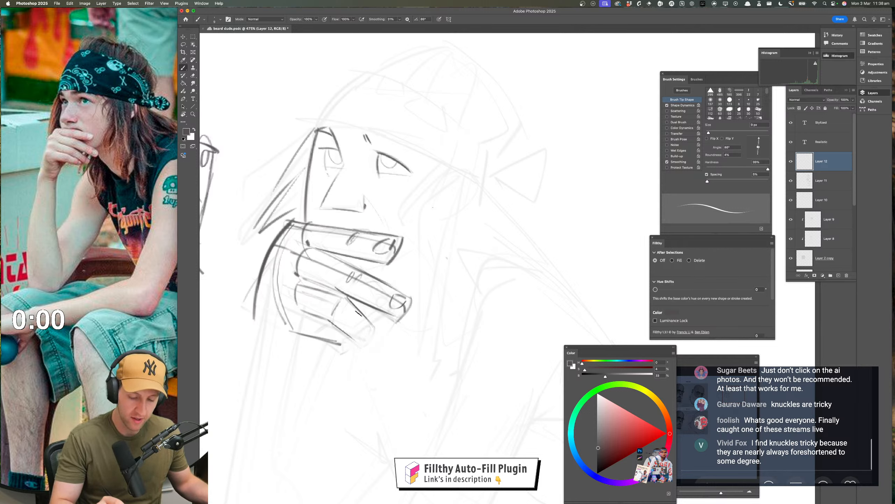
pyautogui.moveTo(303, 311); pyautogui.dragTo(318, 335)
# Restate the third fingertip with its nail and joint oval, and outline the curled little finger beneath it
pyautogui.moveTo(342, 324)
pyautogui.mouseDown()
pyautogui.moveTo(365, 345)
pyautogui.moveTo(378, 325)
pyautogui.mouseUp()
pyautogui.moveTo(378, 326)
pyautogui.mouseDown()
pyautogui.moveTo(373, 349)
pyautogui.moveTo(329, 338)
pyautogui.moveTo(372, 346)
pyautogui.moveTo(349, 339)
pyautogui.mouseUp()
pyautogui.press('super+z')
pyautogui.keyDown('super'); pyautogui.moveTo(371, 394); pyautogui.dragTo(352, 378); pyautogui.keyUp('super')
pyautogui.moveTo(424, 352); pyautogui.dragTo(415, 295)
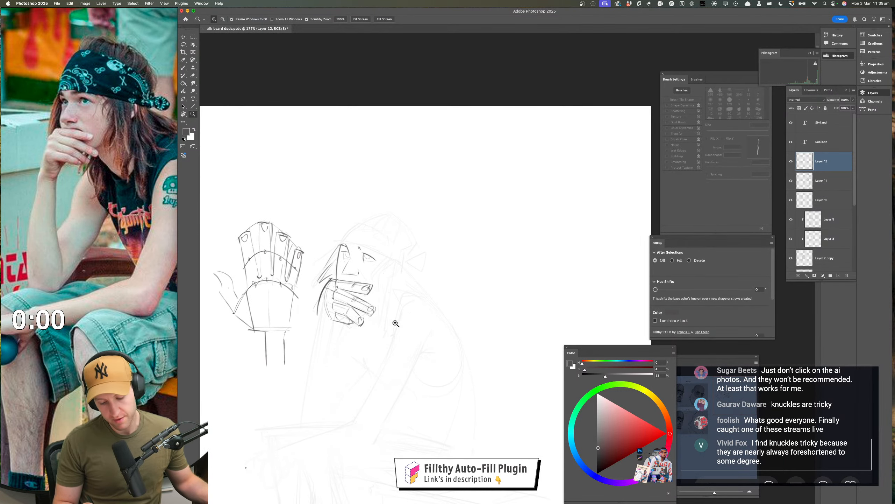
pyautogui.moveTo(363, 327)
pyautogui.keyDown('super'); pyautogui.mouseDown()
pyautogui.moveTo(383, 326)
pyautogui.moveTo(356, 319)
pyautogui.mouseUp(); pyautogui.keyUp('super')
pyautogui.moveTo(334, 282); pyautogui.dragTo(327, 292)
pyautogui.press('super+z')
pyautogui.press('super+z')
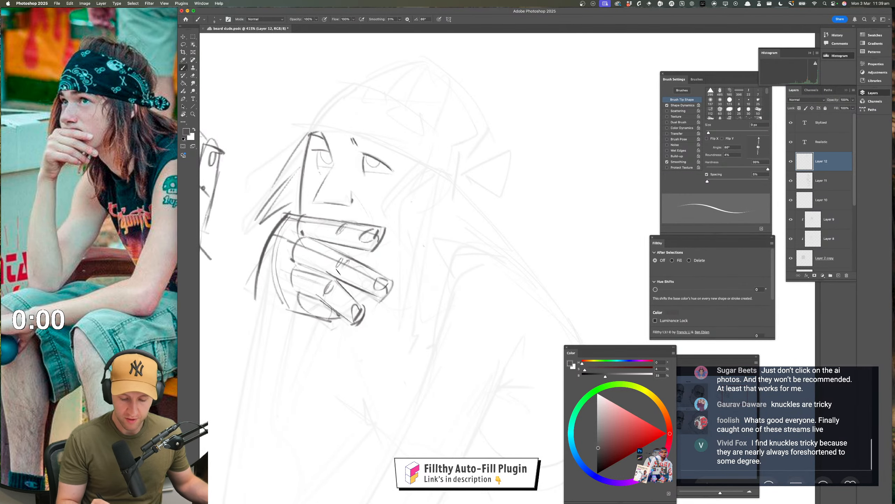
# Mark the second finger's middle joint and draw the hand's outer contour down and around the heel of the palm
pyautogui.moveTo(348, 261); pyautogui.dragTo(342, 269)
pyautogui.keyDown('super'); pyautogui.moveTo(364, 342); pyautogui.dragTo(346, 342); pyautogui.keyUp('super')
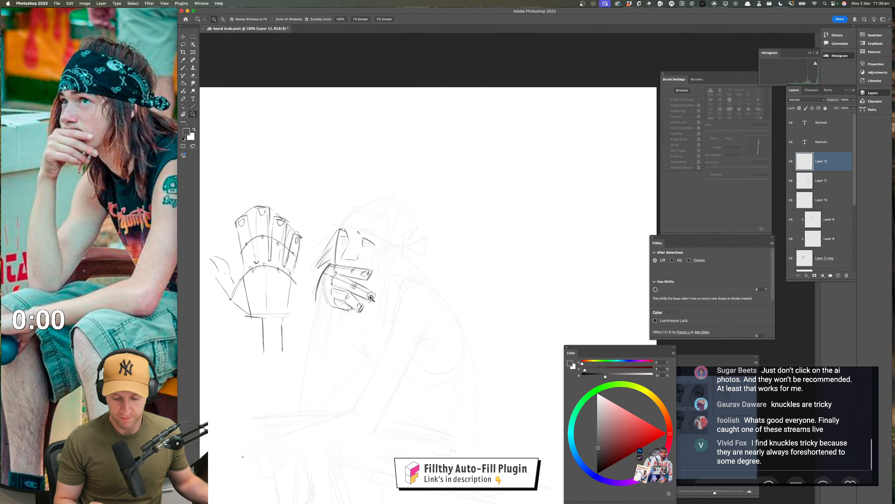
pyautogui.moveTo(406, 336); pyautogui.dragTo(439, 328)
pyautogui.moveTo(378, 303)
pyautogui.keyDown('super'); pyautogui.mouseDown()
pyautogui.moveTo(395, 303)
pyautogui.moveTo(329, 291)
pyautogui.moveTo(354, 297)
pyautogui.moveTo(335, 327)
pyautogui.mouseUp(); pyautogui.keyUp('super')
pyautogui.moveTo(315, 275); pyautogui.dragTo(354, 304)
pyautogui.moveTo(377, 358)
pyautogui.keyDown('super'); pyautogui.mouseDown()
pyautogui.moveTo(356, 358)
pyautogui.moveTo(353, 324)
pyautogui.mouseUp(); pyautogui.keyUp('super')
pyautogui.keyDown('super'); pyautogui.moveTo(393, 292); pyautogui.dragTo(413, 293); pyautogui.keyUp('super')
pyautogui.moveTo(413, 293); pyautogui.dragTo(499, 332)
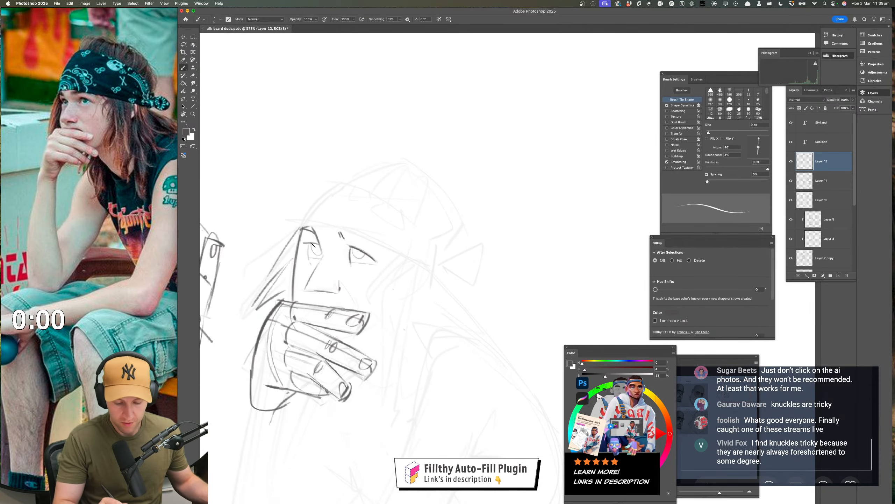
# Fill in dark pupils in both of the figure's eyes beneath the upper lids
pyautogui.moveTo(313, 244); pyautogui.dragTo(318, 251)
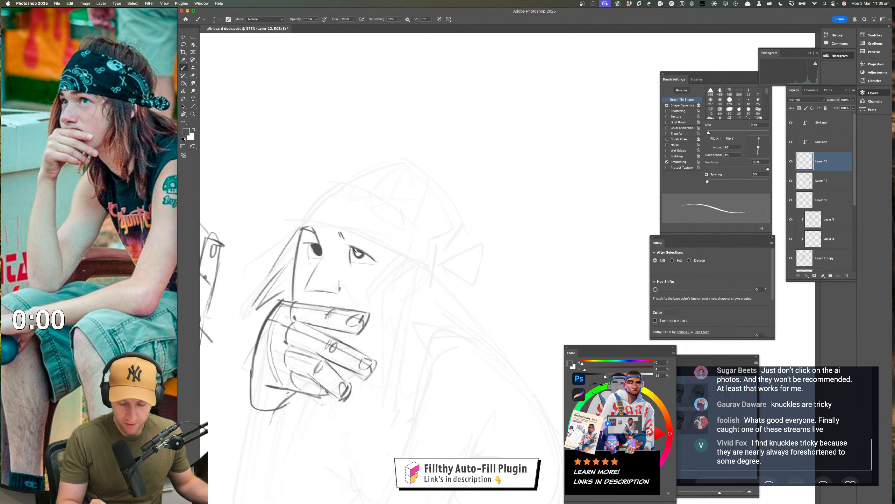
pyautogui.moveTo(354, 250); pyautogui.dragTo(360, 256)
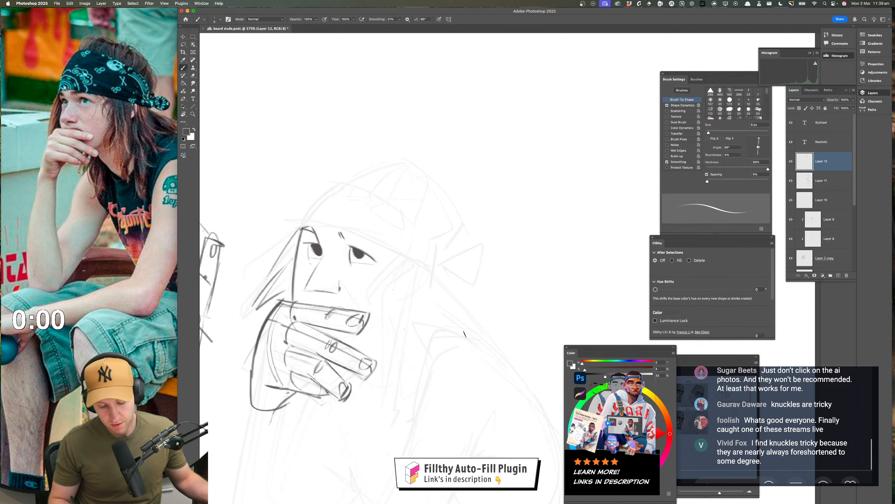
pyautogui.moveTo(463, 320); pyautogui.dragTo(458, 320)
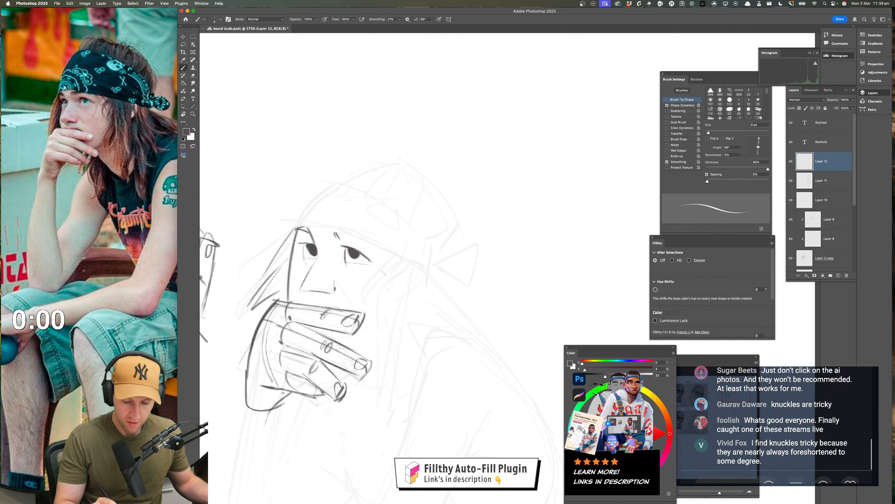
# Draw the headband's lower edge as one long curve across the forehead above the eyes
pyautogui.moveTo(334, 227)
pyautogui.mouseDown()
pyautogui.moveTo(378, 230)
pyautogui.moveTo(398, 250)
pyautogui.mouseUp()
pyautogui.moveTo(290, 218)
pyautogui.mouseDown()
pyautogui.moveTo(332, 224)
pyautogui.moveTo(418, 274)
pyautogui.mouseUp()
pyautogui.press('super+z')
pyautogui.moveTo(283, 216)
pyautogui.mouseDown()
pyautogui.moveTo(382, 247)
pyautogui.moveTo(445, 277)
pyautogui.mouseUp()
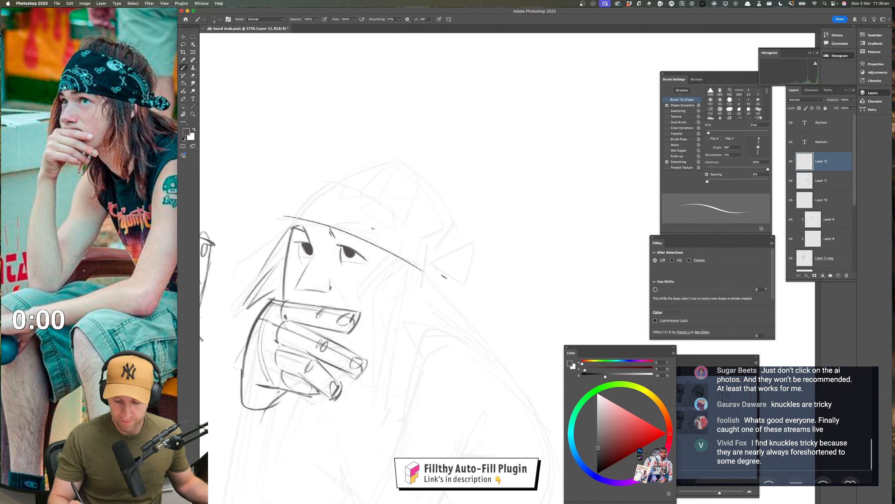
# Draw the front contour of the head rising from the brow and a curved upper edge for the headband
pyautogui.moveTo(292, 219); pyautogui.dragTo(328, 173)
pyautogui.press('super+z')
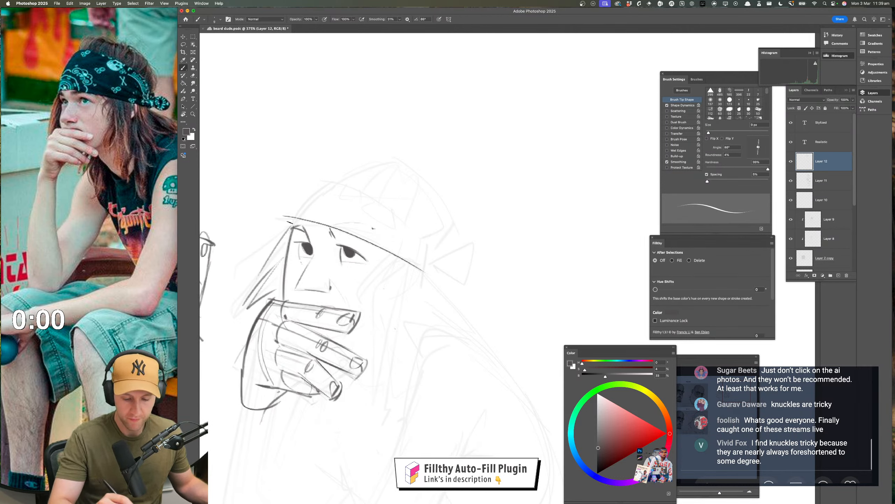
pyautogui.moveTo(289, 220)
pyautogui.mouseDown()
pyautogui.moveTo(366, 130)
pyautogui.moveTo(452, 279)
pyautogui.mouseUp()
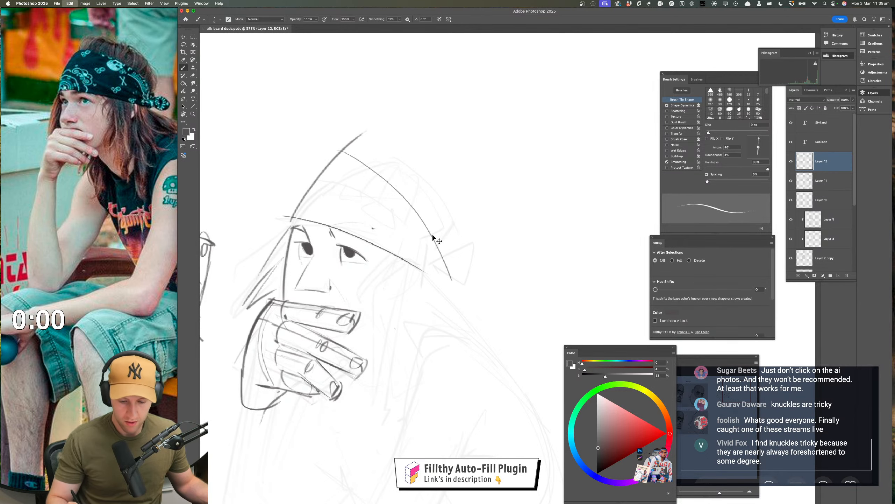
pyautogui.press('super+z')
pyautogui.moveTo(349, 152)
pyautogui.mouseDown()
pyautogui.moveTo(386, 176)
pyautogui.moveTo(454, 265)
pyautogui.moveTo(437, 271)
pyautogui.mouseUp()
# Redraw the headband's upper edge as a rounder curve, close it with a looped knot at the back, and save the document
pyautogui.moveTo(497, 333)
pyautogui.mouseDown()
pyautogui.moveTo(474, 332)
pyautogui.moveTo(450, 312)
pyautogui.mouseUp()
pyautogui.moveTo(444, 274); pyautogui.dragTo(539, 222)
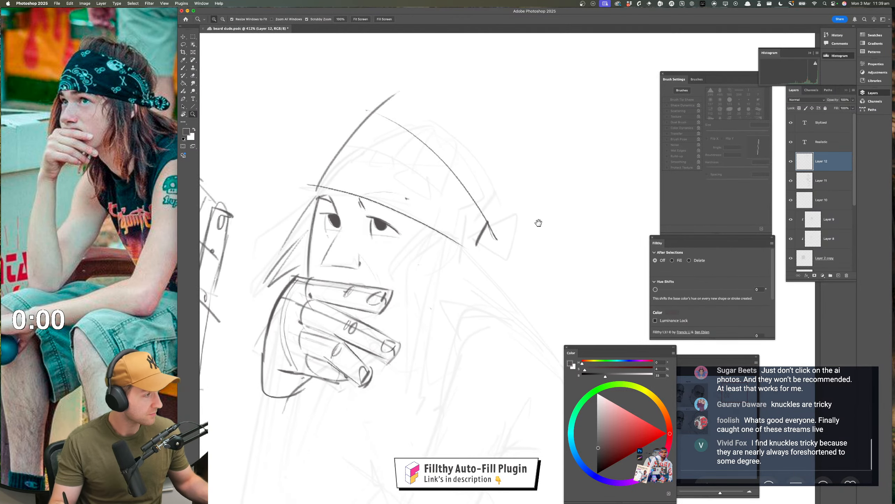
pyautogui.press('super+z')
pyautogui.press('super+z')
pyautogui.moveTo(404, 122); pyautogui.dragTo(484, 233)
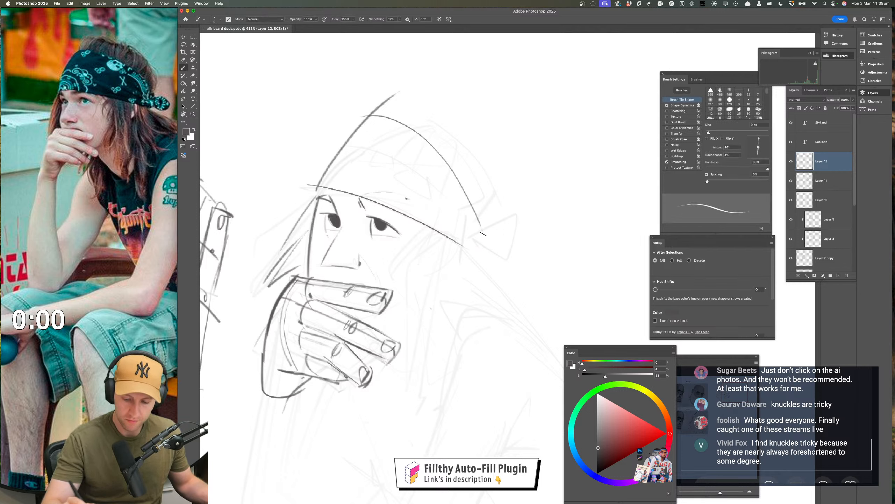
pyautogui.moveTo(479, 199)
pyautogui.mouseDown()
pyautogui.moveTo(464, 249)
pyautogui.moveTo(502, 220)
pyautogui.moveTo(469, 244)
pyautogui.mouseUp()
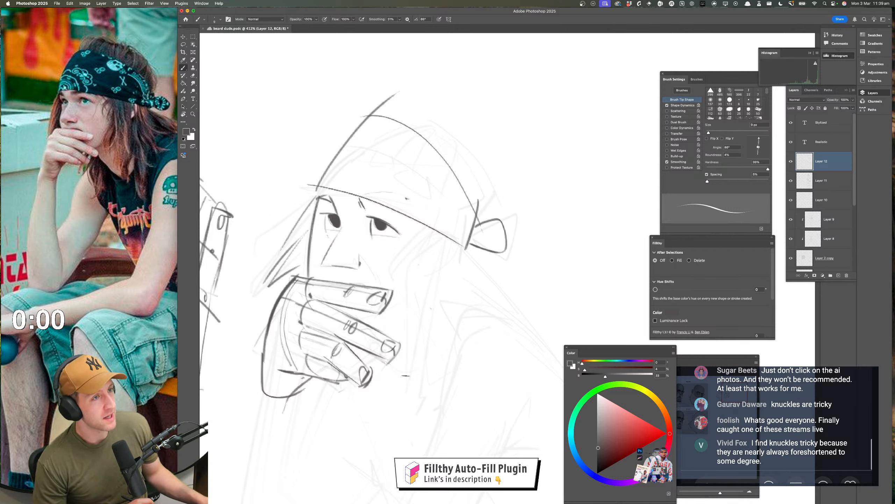
pyautogui.press('super+s')
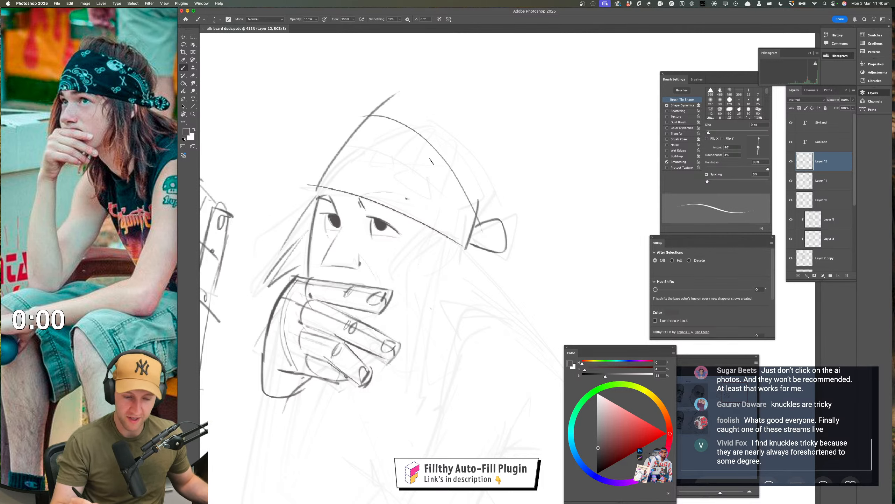
# Add a round motif to the headband, draw the crown and back of the head above it, and sketch the knot's upper tail
pyautogui.moveTo(433, 151)
pyautogui.mouseDown()
pyautogui.moveTo(431, 170)
pyautogui.moveTo(460, 169)
pyautogui.mouseUp()
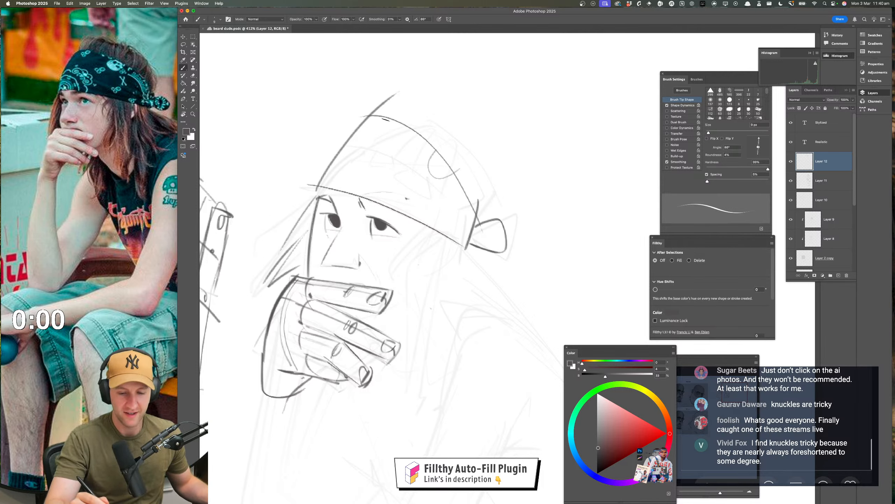
pyautogui.moveTo(386, 120)
pyautogui.mouseDown()
pyautogui.moveTo(423, 85)
pyautogui.moveTo(399, 125)
pyautogui.mouseUp()
pyautogui.moveTo(409, 94); pyautogui.dragTo(462, 130)
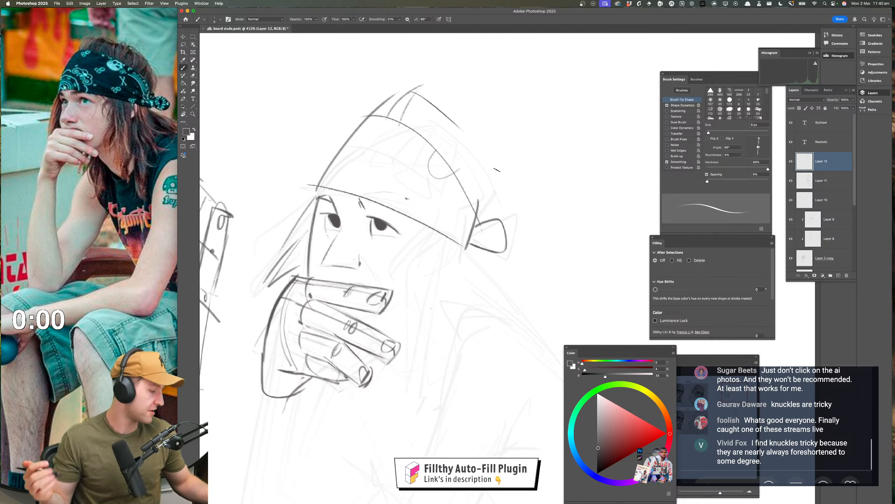
pyautogui.moveTo(410, 87)
pyautogui.mouseDown()
pyautogui.moveTo(502, 155)
pyautogui.moveTo(478, 204)
pyautogui.mouseUp()
pyautogui.moveTo(490, 139); pyautogui.dragTo(464, 205)
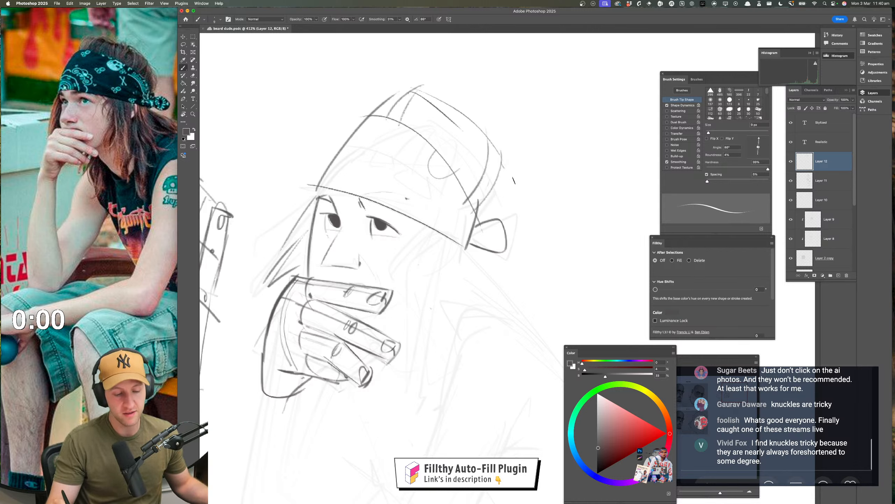
pyautogui.moveTo(504, 168); pyautogui.dragTo(484, 211)
pyautogui.moveTo(475, 258); pyautogui.dragTo(471, 254)
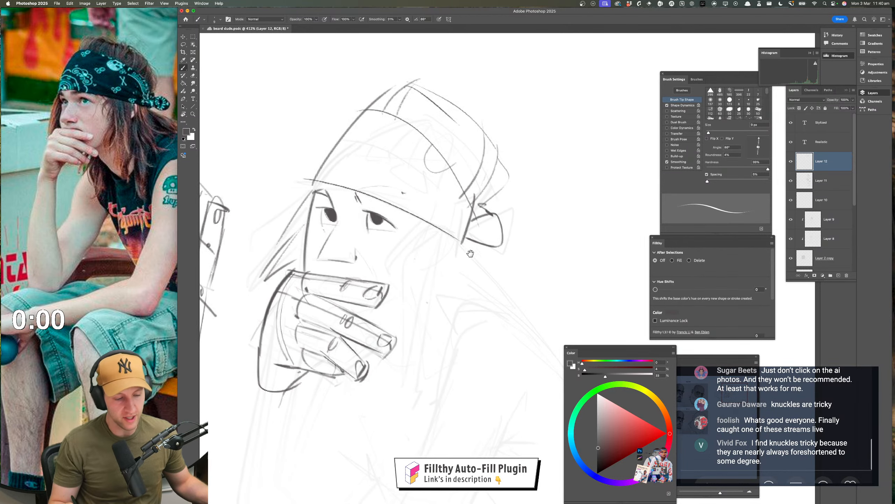
# Sketch long hair strands with pointed ends hanging from beneath the headband beside the face
pyautogui.moveTo(424, 222)
pyautogui.mouseDown()
pyautogui.moveTo(395, 254)
pyautogui.moveTo(413, 243)
pyautogui.mouseUp()
pyautogui.moveTo(427, 257)
pyautogui.mouseDown()
pyautogui.moveTo(424, 235)
pyautogui.moveTo(420, 261)
pyautogui.mouseUp()
pyautogui.moveTo(411, 288)
pyautogui.mouseDown()
pyautogui.moveTo(388, 313)
pyautogui.moveTo(420, 320)
pyautogui.mouseUp()
pyautogui.moveTo(420, 319); pyautogui.dragTo(418, 280)
pyautogui.moveTo(423, 235)
pyautogui.mouseDown()
pyautogui.moveTo(402, 317)
pyautogui.moveTo(428, 364)
pyautogui.mouseUp()
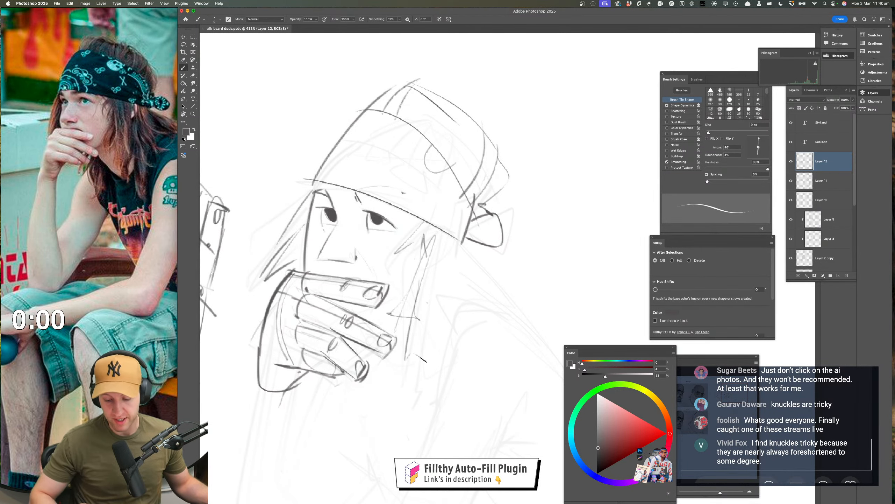
pyautogui.moveTo(425, 303); pyautogui.dragTo(429, 366)
pyautogui.moveTo(434, 287); pyautogui.dragTo(439, 379)
pyautogui.moveTo(448, 321); pyautogui.dragTo(441, 368)
# Draw the hair behind the neck flaring outward into a pointed tip over the shoulder
pyautogui.moveTo(457, 286); pyautogui.dragTo(460, 335)
pyautogui.moveTo(458, 286); pyautogui.dragTo(538, 321)
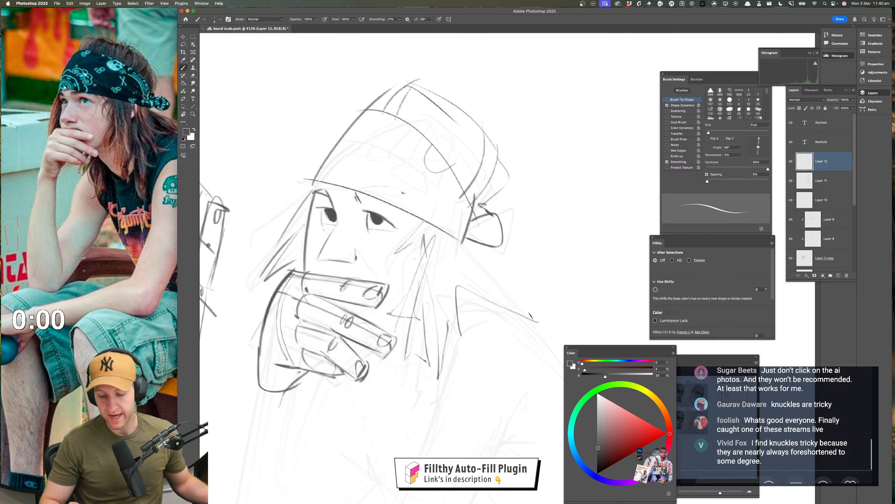
pyautogui.moveTo(459, 236)
pyautogui.mouseDown()
pyautogui.moveTo(492, 292)
pyautogui.moveTo(534, 323)
pyautogui.mouseUp()
pyautogui.moveTo(472, 295); pyautogui.dragTo(451, 328)
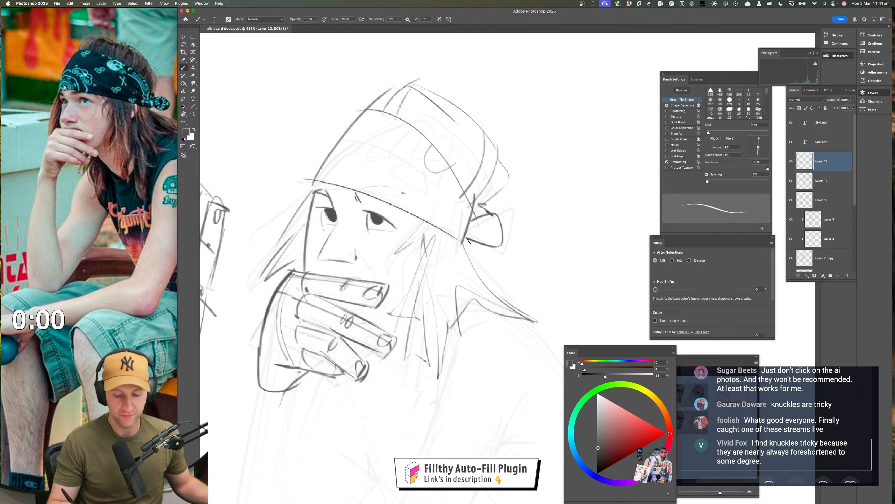
# Draw a curved line down from the headband's lower edge behind the side strands, redoing the stroke until it fits
pyautogui.moveTo(442, 231)
pyautogui.mouseDown()
pyautogui.moveTo(472, 280)
pyautogui.moveTo(445, 299)
pyautogui.mouseUp()
pyautogui.press('super+z')
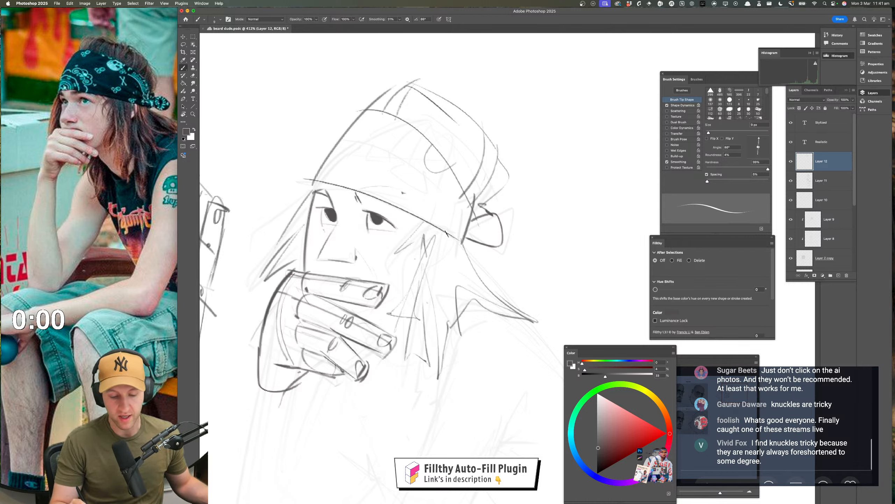
pyautogui.moveTo(443, 232)
pyautogui.mouseDown()
pyautogui.moveTo(466, 244)
pyautogui.moveTo(433, 292)
pyautogui.mouseUp()
pyautogui.press('super+z')
pyautogui.moveTo(443, 231)
pyautogui.mouseDown()
pyautogui.moveTo(446, 283)
pyautogui.moveTo(436, 288)
pyautogui.mouseUp()
pyautogui.moveTo(443, 231); pyautogui.dragTo(435, 300)
# Flip the canvas horizontally, examine the head and hand in mirrored view, and flip it back
pyautogui.moveTo(489, 341)
pyautogui.mouseDown()
pyautogui.moveTo(458, 337)
pyautogui.moveTo(478, 254)
pyautogui.mouseUp()
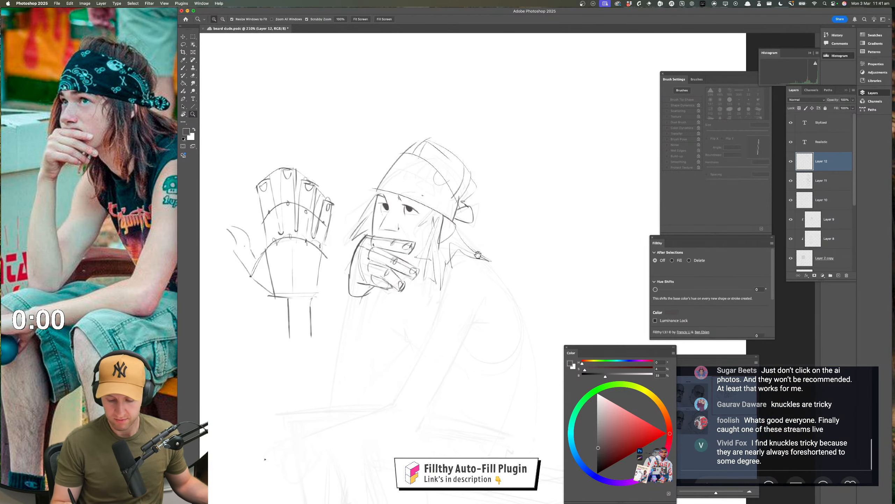
pyautogui.press('super+shift+h')
pyautogui.moveTo(474, 319); pyautogui.dragTo(295, 320)
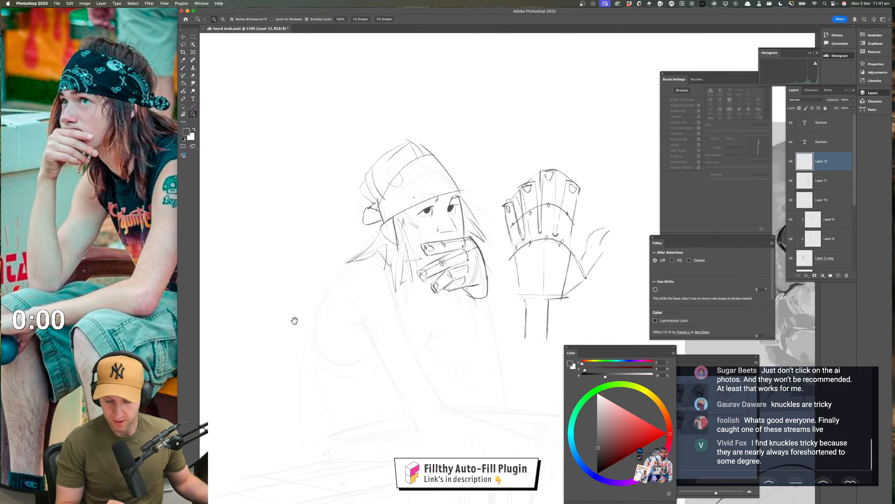
pyautogui.moveTo(439, 333); pyautogui.dragTo(425, 333)
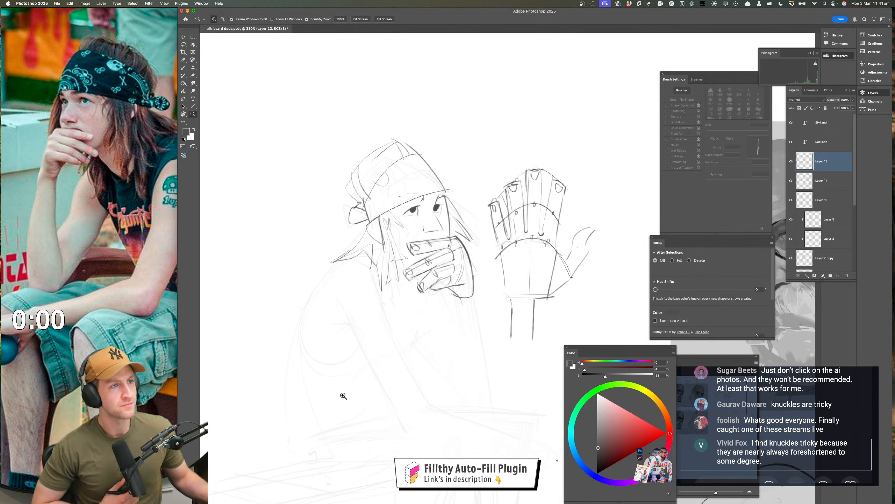
pyautogui.moveTo(439, 305); pyautogui.dragTo(442, 292)
pyautogui.moveTo(451, 232); pyautogui.dragTo(454, 224)
pyautogui.press('b')
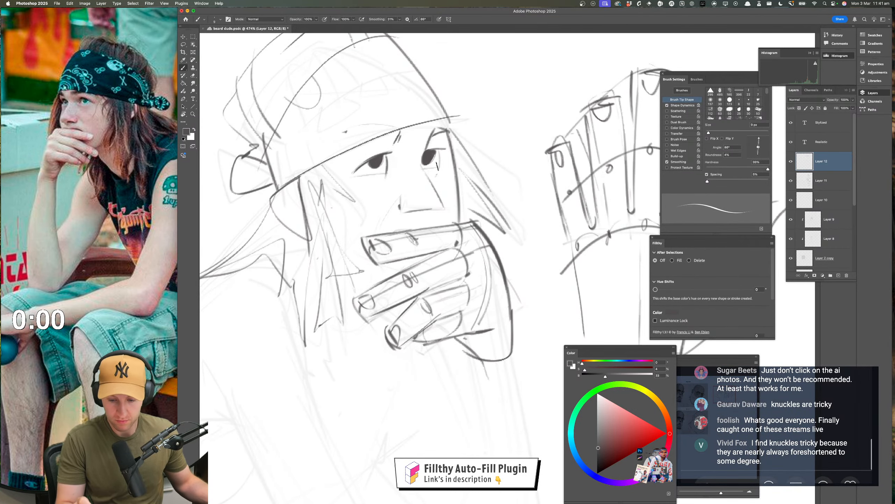
pyautogui.press('z')
pyautogui.moveTo(432, 172); pyautogui.dragTo(401, 224)
pyautogui.press('super+shift+h')
pyautogui.moveTo(451, 287); pyautogui.dragTo(224, 262)
pyautogui.moveTo(436, 221); pyautogui.dragTo(449, 214)
# Draw both sides of the forearm from the wrist down to the elbow, closing it with a line at the knee
pyautogui.press('b')
pyautogui.moveTo(328, 222)
pyautogui.mouseDown()
pyautogui.moveTo(315, 226)
pyautogui.moveTo(264, 381)
pyautogui.mouseUp()
pyautogui.press('super+z')
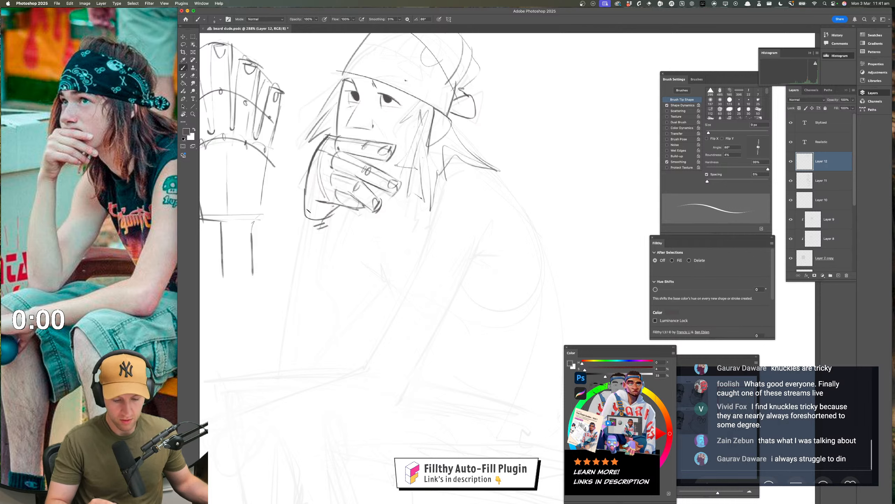
pyautogui.moveTo(311, 207)
pyautogui.mouseDown()
pyautogui.moveTo(280, 295)
pyautogui.moveTo(267, 373)
pyautogui.moveTo(299, 221)
pyautogui.moveTo(259, 384)
pyautogui.mouseUp()
pyautogui.press('super+z')
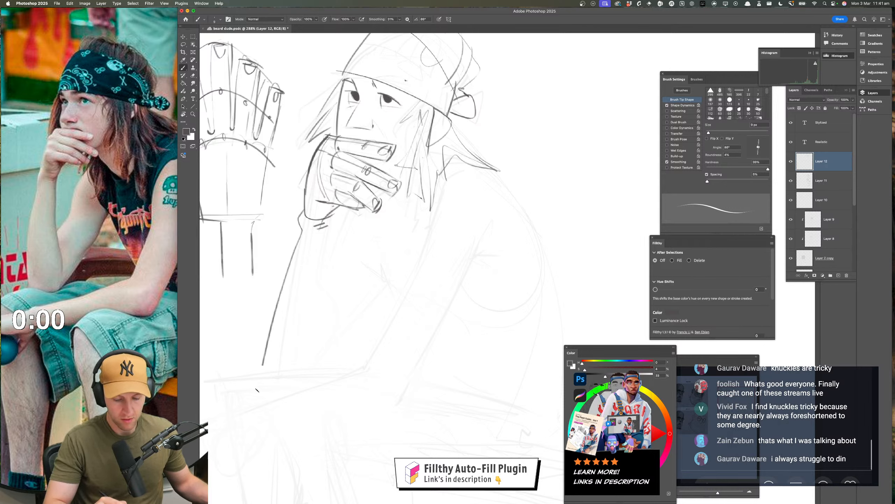
pyautogui.moveTo(319, 231); pyautogui.dragTo(300, 380)
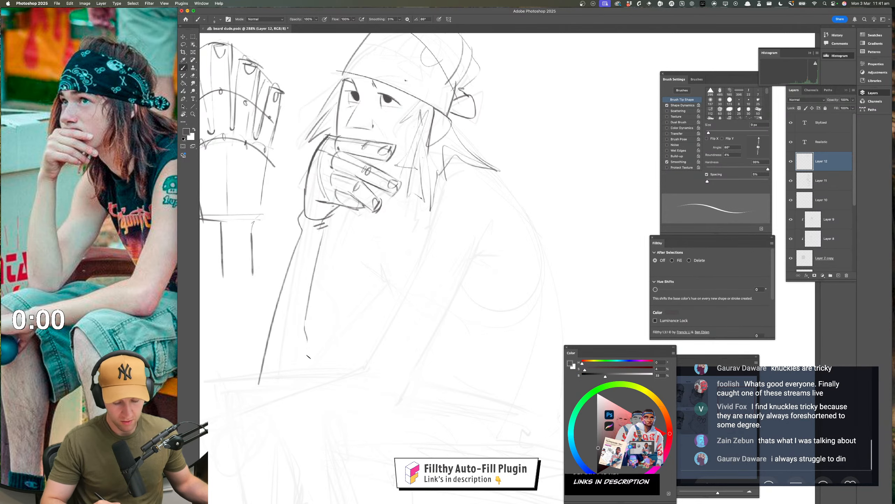
pyautogui.moveTo(240, 380); pyautogui.dragTo(303, 386)
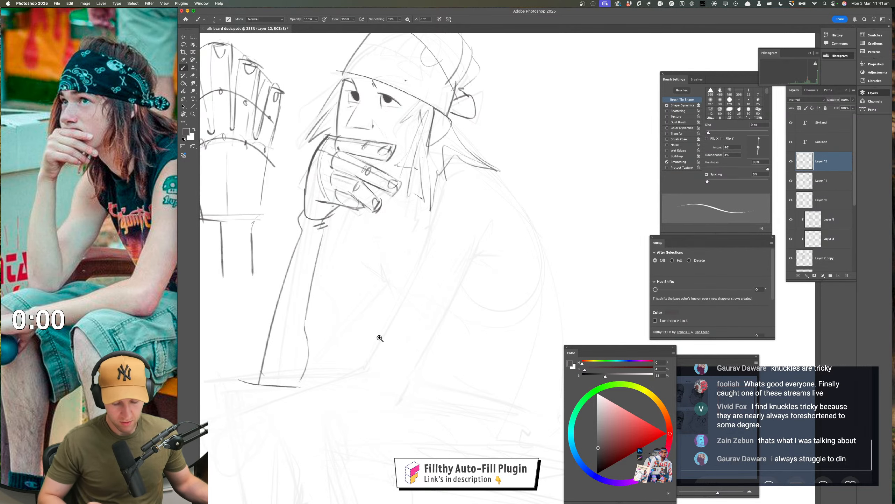
# Add curved cross-contours along the forearm and sketch light guide lines from the elbow up toward the chest
pyautogui.moveTo(380, 339); pyautogui.dragTo(360, 336)
pyautogui.moveTo(402, 303)
pyautogui.mouseDown()
pyautogui.moveTo(410, 285)
pyautogui.moveTo(396, 281)
pyautogui.mouseUp()
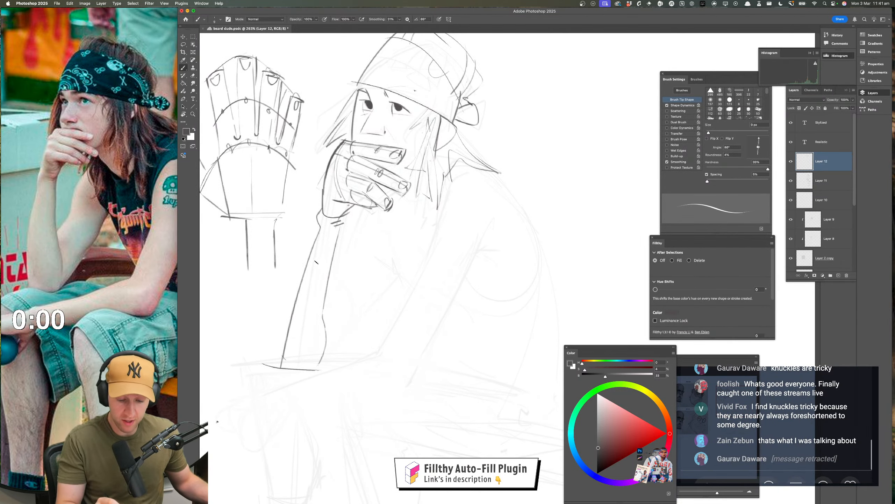
pyautogui.moveTo(308, 267); pyautogui.dragTo(325, 272)
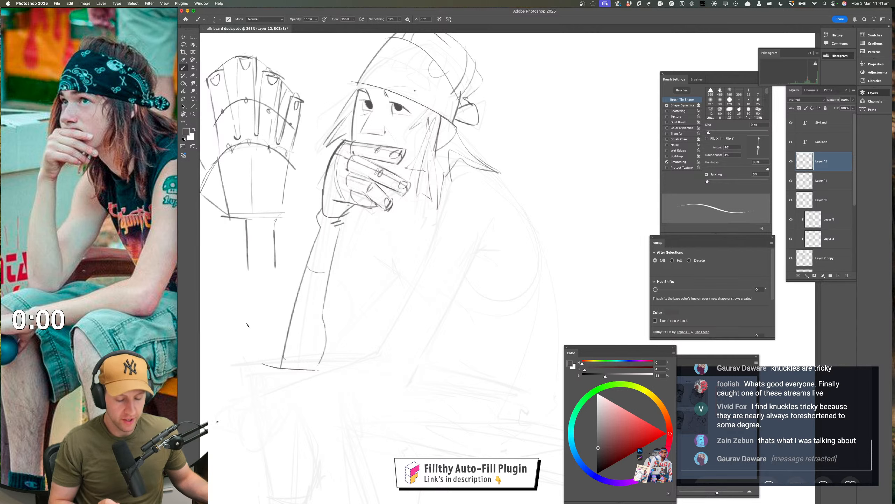
pyautogui.moveTo(294, 363); pyautogui.dragTo(321, 360)
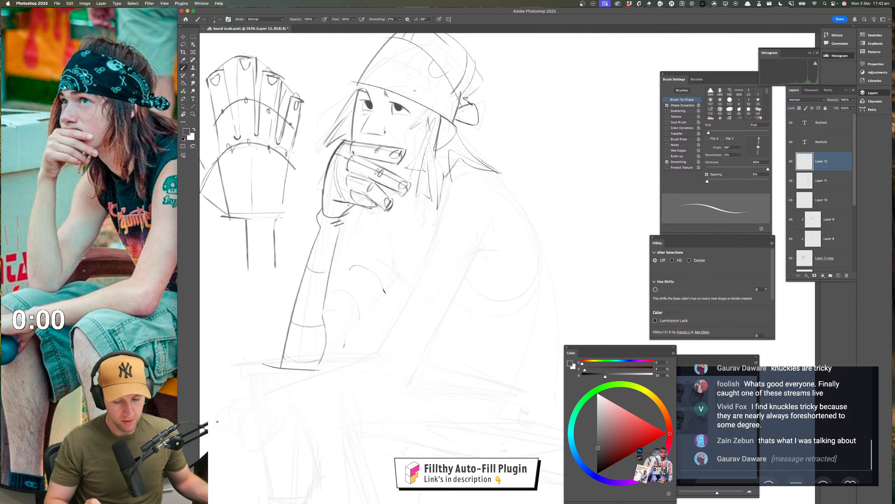
pyautogui.moveTo(321, 338); pyautogui.dragTo(381, 257)
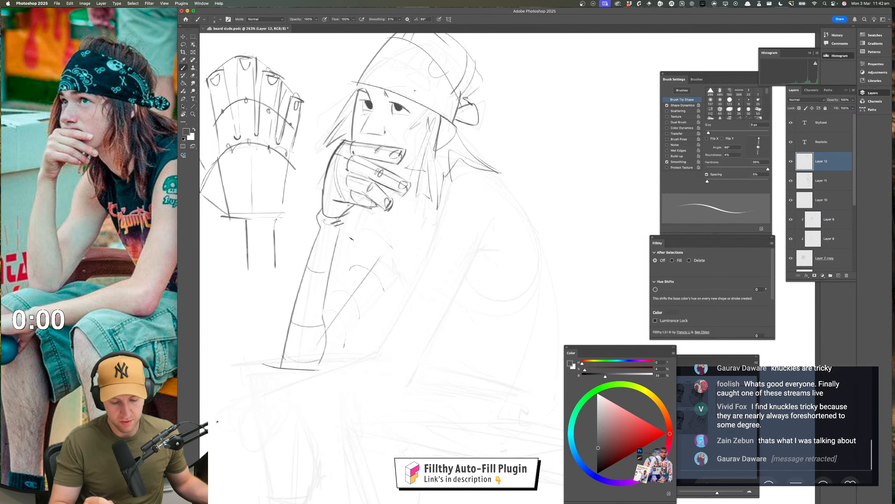
pyautogui.moveTo(432, 292)
pyautogui.mouseDown()
pyautogui.moveTo(409, 305)
pyautogui.moveTo(364, 276)
pyautogui.moveTo(418, 289)
pyautogui.moveTo(442, 283)
pyautogui.mouseUp()
pyautogui.moveTo(432, 296); pyautogui.dragTo(442, 268)
pyautogui.moveTo(422, 109)
pyautogui.mouseDown()
pyautogui.moveTo(259, 114)
pyautogui.moveTo(252, 397)
pyautogui.moveTo(416, 429)
pyautogui.moveTo(464, 261)
pyautogui.mouseUp()
pyautogui.moveTo(461, 204); pyautogui.dragTo(459, 113)
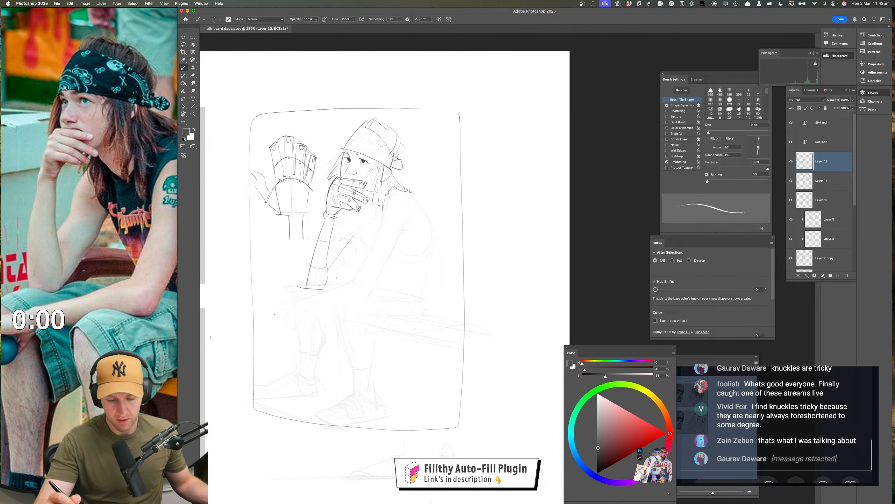
pyautogui.press('super+z')
# Construct a tall perspective box beside the seated figure, with a vertical axis and an ellipse on its top face
pyautogui.moveTo(469, 162)
pyautogui.mouseDown()
pyautogui.moveTo(398, 125)
pyautogui.moveTo(436, 96)
pyautogui.mouseUp()
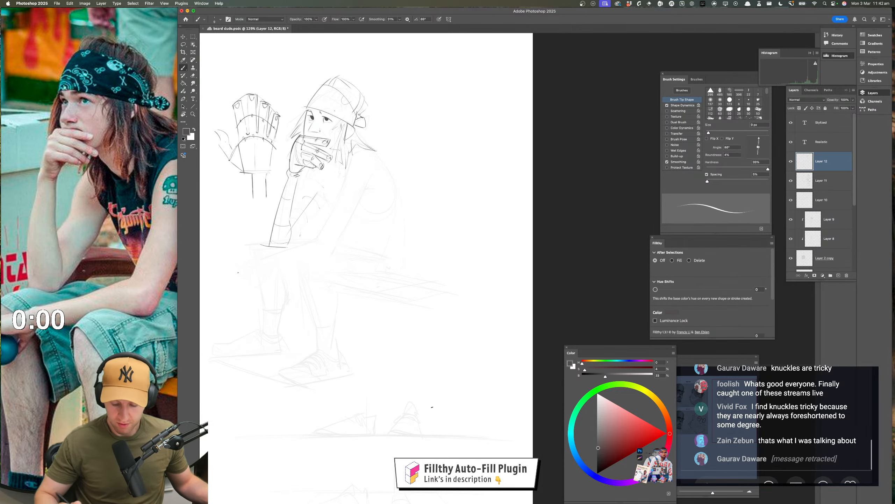
pyautogui.moveTo(393, 392); pyautogui.dragTo(480, 418)
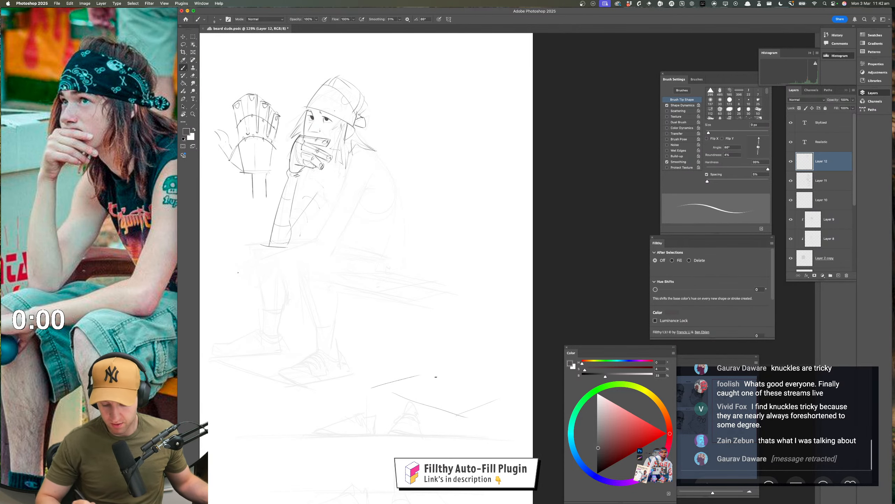
pyautogui.moveTo(415, 372); pyautogui.dragTo(478, 387)
pyautogui.moveTo(456, 416); pyautogui.dragTo(458, 143)
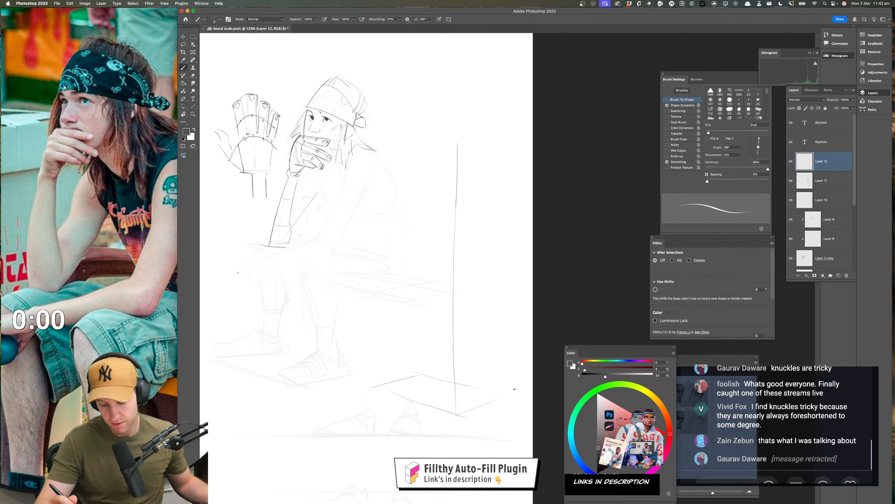
pyautogui.moveTo(513, 384)
pyautogui.mouseDown()
pyautogui.moveTo(514, 217)
pyautogui.moveTo(458, 225)
pyautogui.mouseUp()
pyautogui.moveTo(462, 224); pyautogui.dragTo(398, 210)
pyautogui.moveTo(398, 208)
pyautogui.mouseDown()
pyautogui.moveTo(462, 205)
pyautogui.moveTo(384, 245)
pyautogui.moveTo(382, 409)
pyautogui.moveTo(379, 208)
pyautogui.moveTo(495, 203)
pyautogui.moveTo(453, 211)
pyautogui.mouseUp()
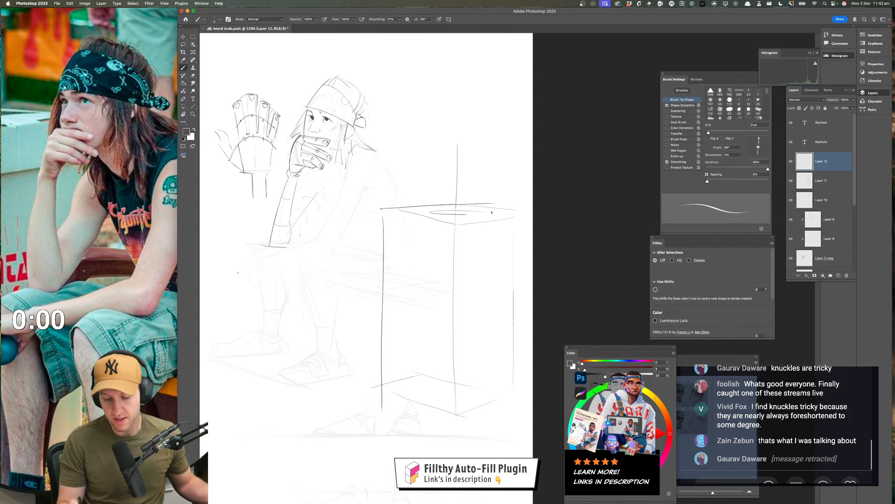
pyautogui.moveTo(374, 385)
pyautogui.mouseDown()
pyautogui.moveTo(460, 417)
pyautogui.moveTo(503, 390)
pyautogui.mouseUp()
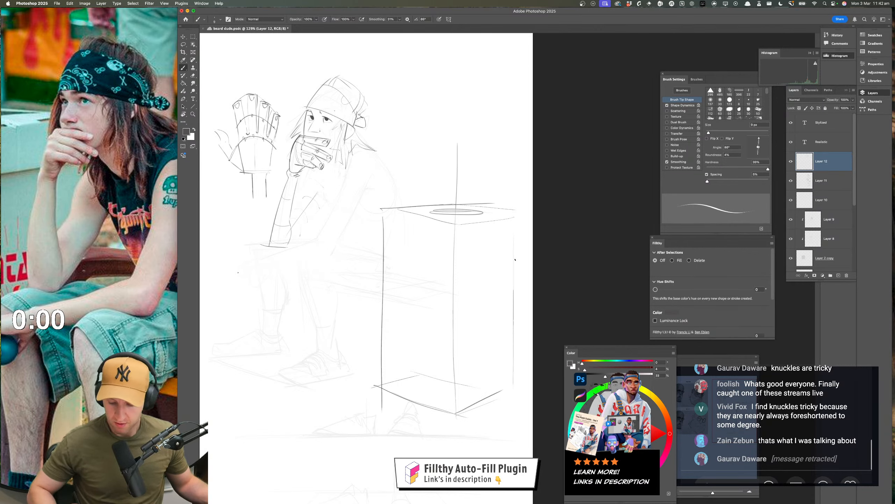
# Mark the ellipse on top of the box with a small downward arrow
pyautogui.moveTo(455, 219); pyautogui.dragTo(456, 222)
pyautogui.moveTo(446, 145)
pyautogui.mouseDown()
pyautogui.moveTo(445, 204)
pyautogui.moveTo(449, 194)
pyautogui.mouseUp()
pyautogui.press('super+z')
pyautogui.press('super+z')
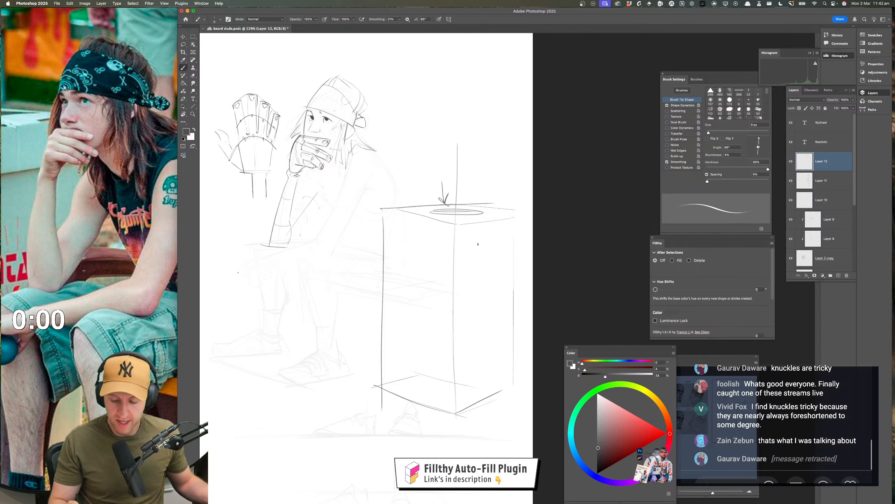
# Sketch a seat plane across the lower part of the box and a lower leg with its foot at the front corner
pyautogui.moveTo(444, 345)
pyautogui.mouseDown()
pyautogui.moveTo(503, 329)
pyautogui.moveTo(387, 325)
pyautogui.moveTo(480, 340)
pyautogui.mouseUp()
pyautogui.moveTo(490, 322); pyautogui.dragTo(428, 335)
pyautogui.moveTo(423, 336)
pyautogui.mouseDown()
pyautogui.moveTo(449, 400)
pyautogui.moveTo(420, 412)
pyautogui.mouseUp()
pyautogui.hotkey('ctrl', 'z')
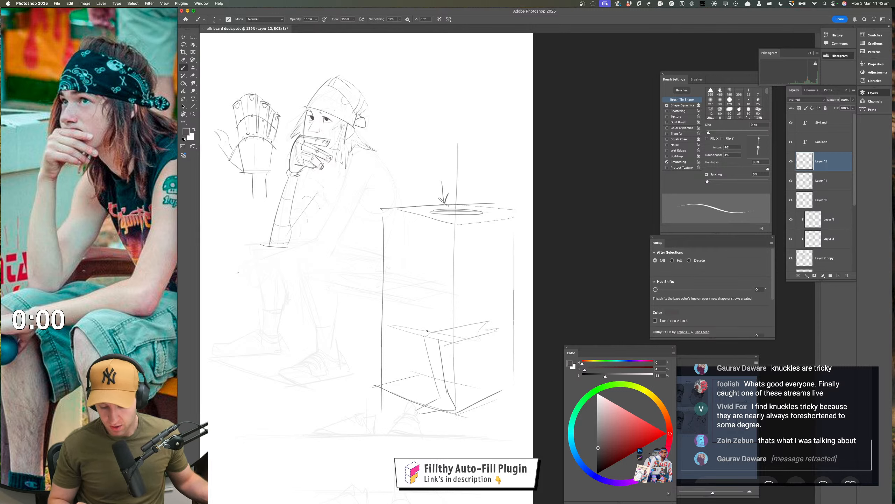
pyautogui.hotkey('ctrl', 'z')
pyautogui.moveTo(443, 395)
pyautogui.mouseDown()
pyautogui.moveTo(411, 416)
pyautogui.moveTo(447, 418)
pyautogui.moveTo(408, 419)
pyautogui.moveTo(453, 412)
pyautogui.mouseUp()
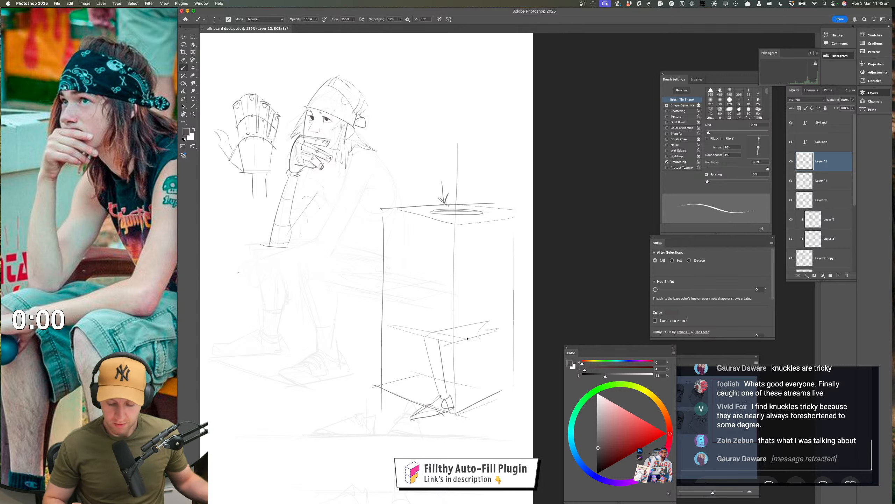
# Draw the second lower leg and foot in the box and a flat ellipse along the seat plane
pyautogui.moveTo(475, 337); pyautogui.dragTo(444, 346)
pyautogui.moveTo(383, 332)
pyautogui.mouseDown()
pyautogui.moveTo(405, 394)
pyautogui.moveTo(372, 403)
pyautogui.moveTo(414, 396)
pyautogui.moveTo(404, 386)
pyautogui.moveTo(400, 337)
pyautogui.mouseUp()
pyautogui.moveTo(389, 330); pyautogui.dragTo(463, 322)
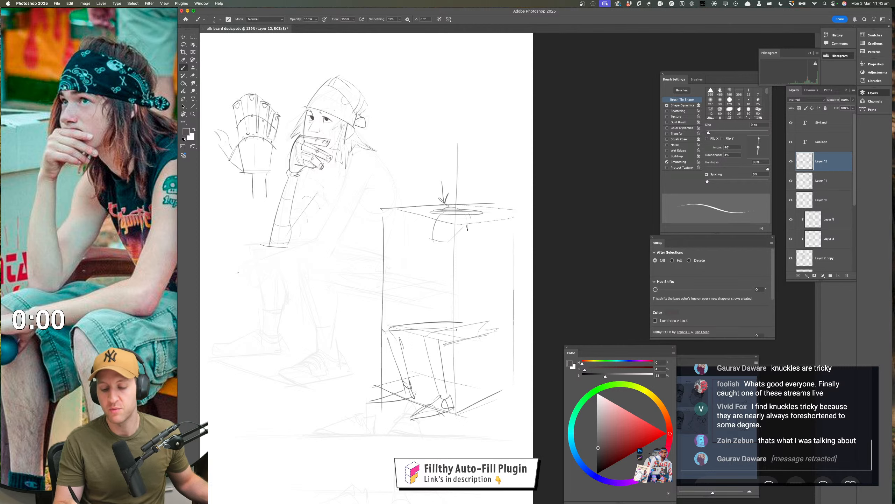
# Sketch a small head with an ear beneath the box's top ellipse and a curved back running down to the seat
pyautogui.moveTo(458, 234); pyautogui.dragTo(471, 232)
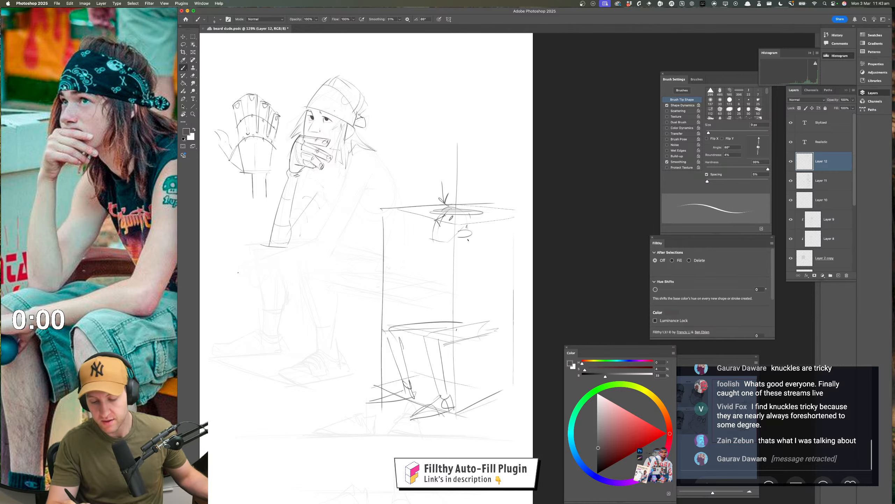
pyautogui.moveTo(463, 244)
pyautogui.mouseDown()
pyautogui.moveTo(444, 255)
pyautogui.moveTo(470, 320)
pyautogui.mouseUp()
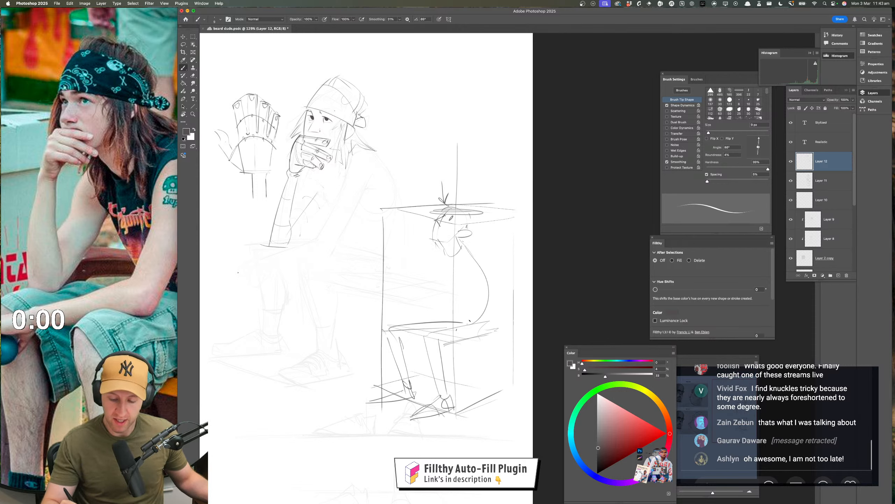
pyautogui.moveTo(439, 219); pyautogui.dragTo(432, 241)
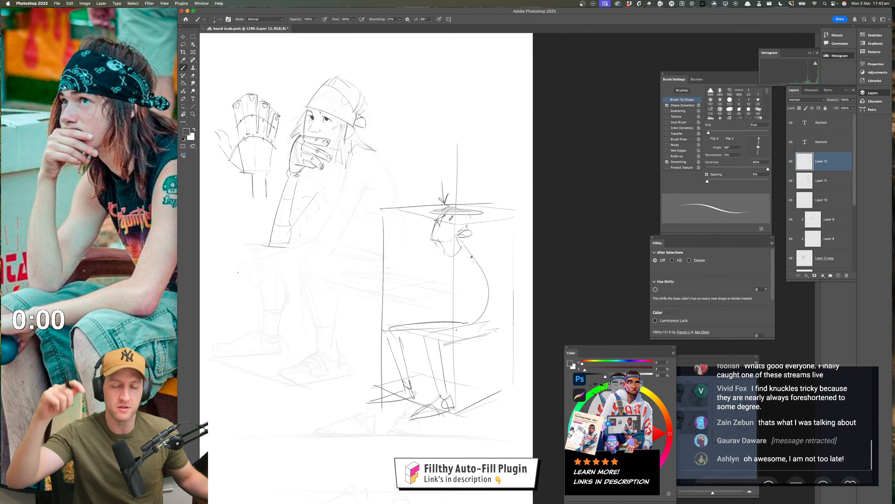
# Replace the curved back with a V-shaped pair of tapering forms, adding an ellipse and a vertical line above the outer one
pyautogui.moveTo(504, 245)
pyautogui.mouseDown()
pyautogui.moveTo(514, 221)
pyautogui.moveTo(506, 258)
pyautogui.moveTo(479, 247)
pyautogui.moveTo(520, 248)
pyautogui.moveTo(485, 253)
pyautogui.moveTo(516, 248)
pyautogui.moveTo(498, 245)
pyautogui.moveTo(489, 259)
pyautogui.moveTo(485, 250)
pyautogui.moveTo(477, 289)
pyautogui.mouseUp()
pyautogui.press('super+z')
pyautogui.moveTo(467, 244); pyautogui.dragTo(474, 310)
pyautogui.moveTo(474, 249)
pyautogui.mouseDown()
pyautogui.moveTo(501, 308)
pyautogui.moveTo(474, 269)
pyautogui.moveTo(480, 313)
pyautogui.mouseUp()
pyautogui.moveTo(500, 258); pyautogui.dragTo(479, 317)
pyautogui.moveTo(468, 257); pyautogui.dragTo(479, 315)
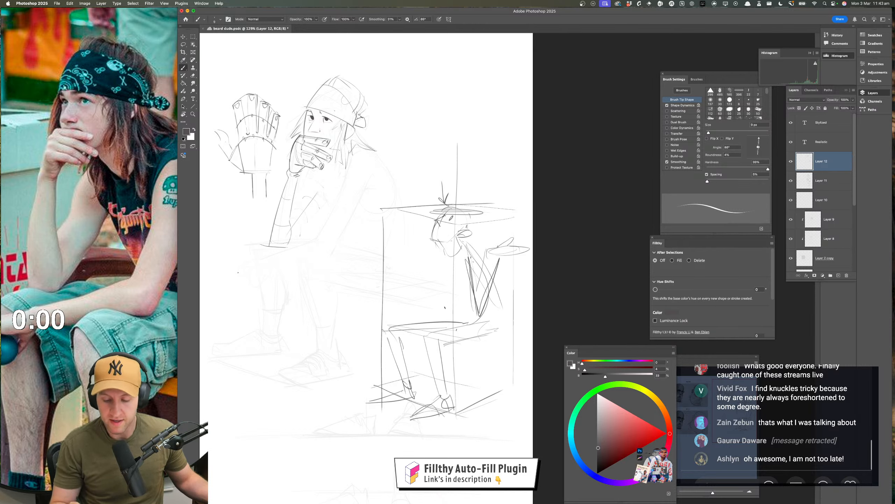
pyautogui.moveTo(505, 221); pyautogui.dragTo(506, 245)
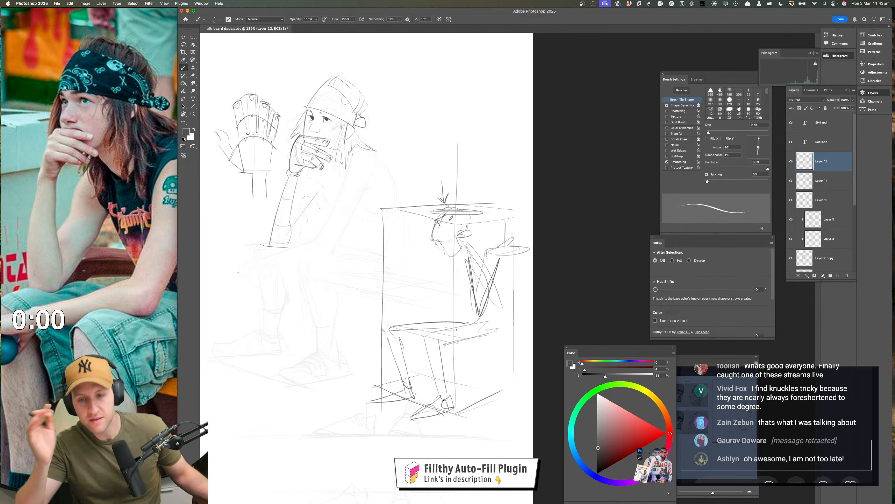
# Undo the tapering forms and the curved back in the box, leaving the head beneath the top ellipse
pyautogui.press('super+z')
pyautogui.press('super+z')
pyautogui.press('super+z')
pyautogui.press('super+z')
pyautogui.press('super+z')
pyautogui.press('super+z')
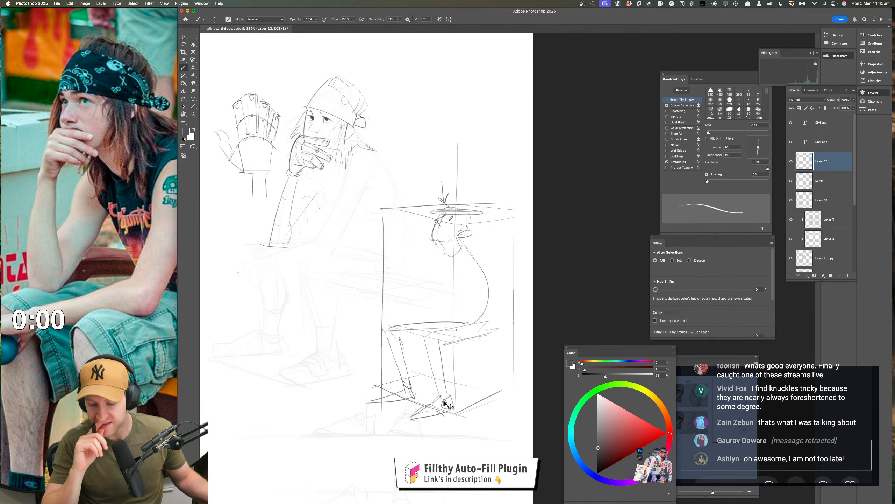
pyautogui.press('super+z')
pyautogui.press('super+z')
pyautogui.press('super+z')
pyautogui.press('super+z')
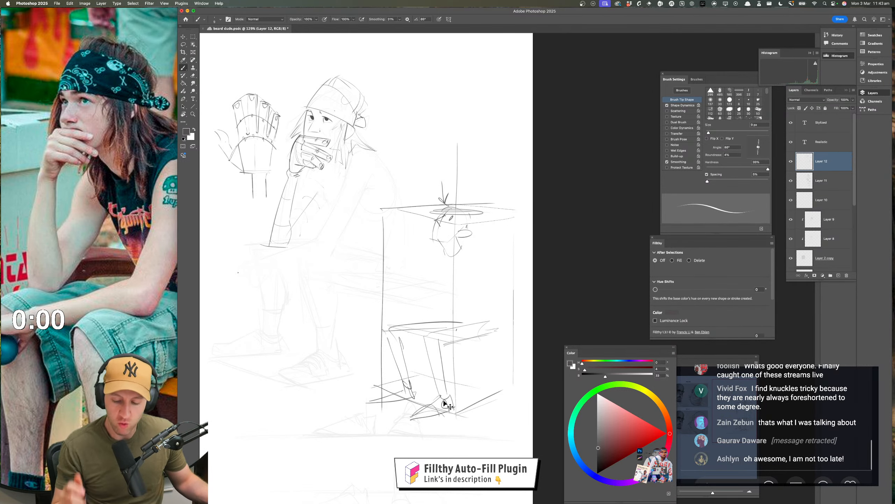
pyautogui.press('super+z')
pyautogui.press('super+shift+z')
# Try a torso inside the box, with a front curve from the head to the seat and a back line slanting to the hips
pyautogui.moveTo(483, 311); pyautogui.dragTo(490, 310)
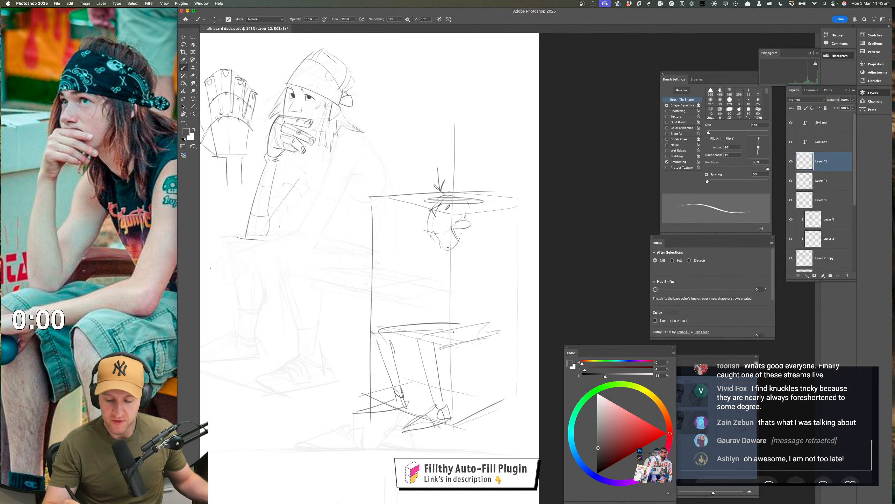
pyautogui.moveTo(439, 249); pyautogui.dragTo(462, 321)
pyautogui.moveTo(463, 240)
pyautogui.mouseDown()
pyautogui.moveTo(505, 312)
pyautogui.moveTo(469, 340)
pyautogui.mouseUp()
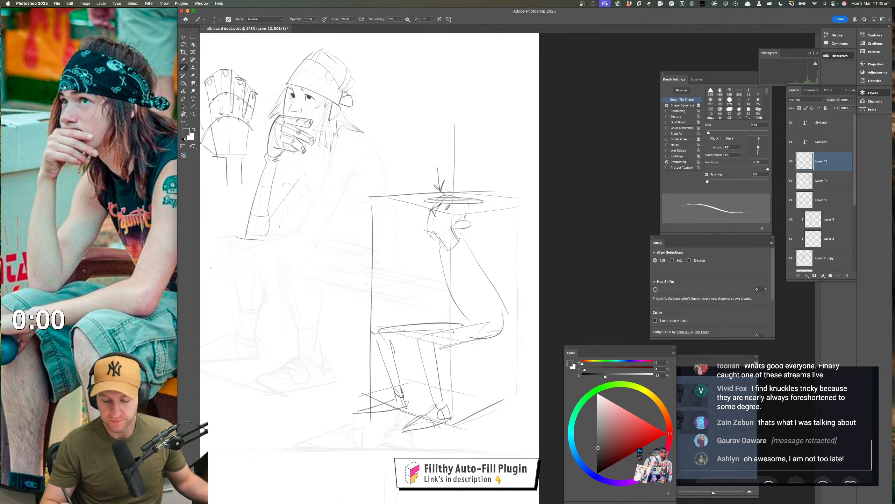
pyautogui.press('z')
pyautogui.moveTo(521, 363)
pyautogui.mouseDown()
pyautogui.moveTo(507, 358)
pyautogui.moveTo(504, 340)
pyautogui.moveTo(519, 330)
pyautogui.mouseUp()
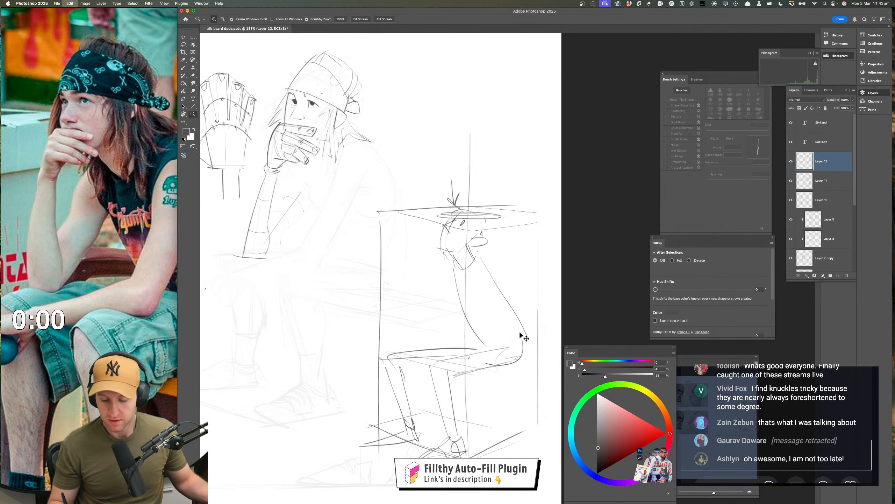
pyautogui.press('super+z')
pyautogui.press('super+z')
pyautogui.press('b')
pyautogui.press('super+z')
pyautogui.press('super+z')
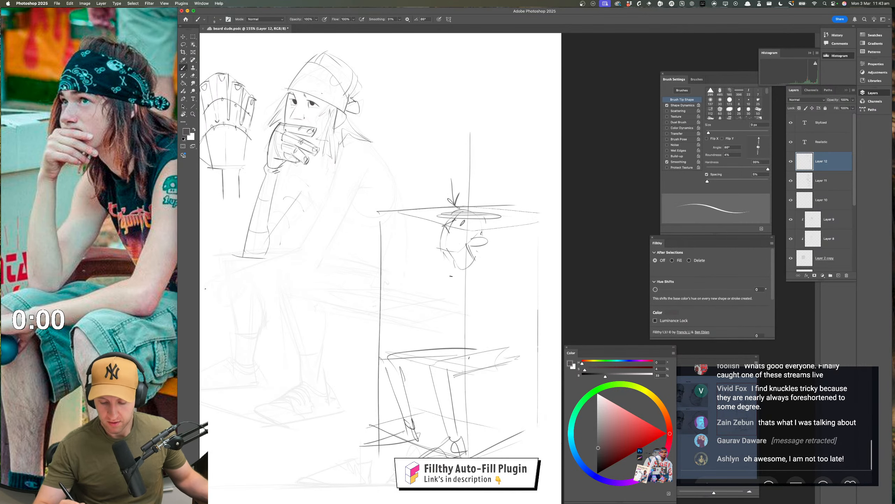
# Sketch the box figure's torso with a curved front edge and a back line rounding into the seat
pyautogui.moveTo(450, 262); pyautogui.dragTo(471, 344)
pyautogui.moveTo(503, 311); pyautogui.dragTo(517, 324)
pyautogui.moveTo(529, 352); pyautogui.dragTo(491, 363)
pyautogui.moveTo(404, 237)
pyautogui.mouseDown()
pyautogui.moveTo(463, 258)
pyautogui.moveTo(521, 313)
pyautogui.moveTo(471, 317)
pyautogui.mouseUp()
# Lasso the whole perspective box with its seated figure, delete it and clear the selection
pyautogui.press('z')
pyautogui.moveTo(471, 317)
pyautogui.mouseDown()
pyautogui.moveTo(444, 305)
pyautogui.moveTo(351, 193)
pyautogui.mouseUp()
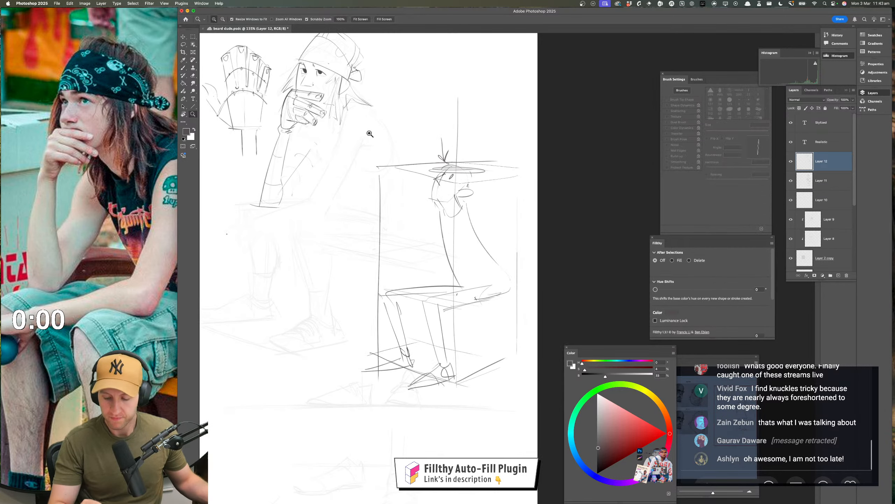
pyautogui.click(183, 45)
pyautogui.moveTo(489, 116)
pyautogui.mouseDown()
pyautogui.moveTo(375, 141)
pyautogui.moveTo(457, 423)
pyautogui.moveTo(549, 64)
pyautogui.mouseUp()
pyautogui.press('Delete')
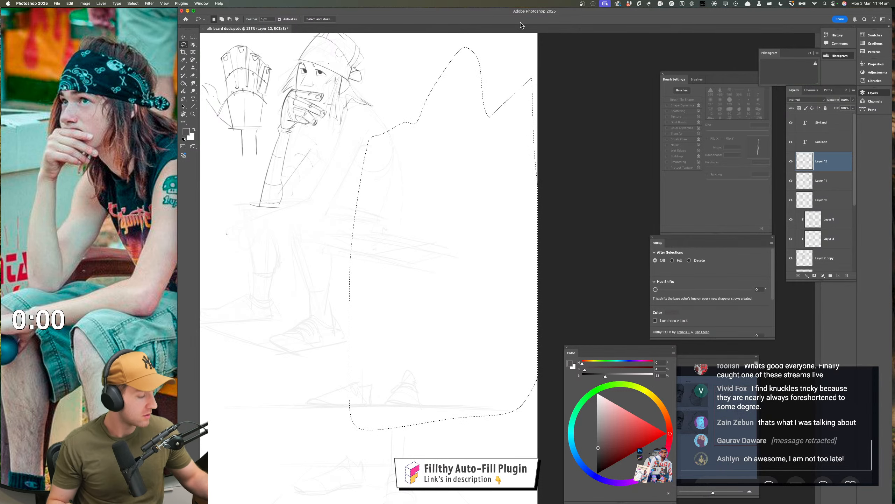
pyautogui.hotkey('ctrl', 'd')
# Draw the main figure's front shoulder line, curving from beneath the hair down toward the chest
pyautogui.moveTo(458, 325); pyautogui.dragTo(558, 374)
pyautogui.press('z')
pyautogui.moveTo(450, 270); pyautogui.dragTo(472, 304)
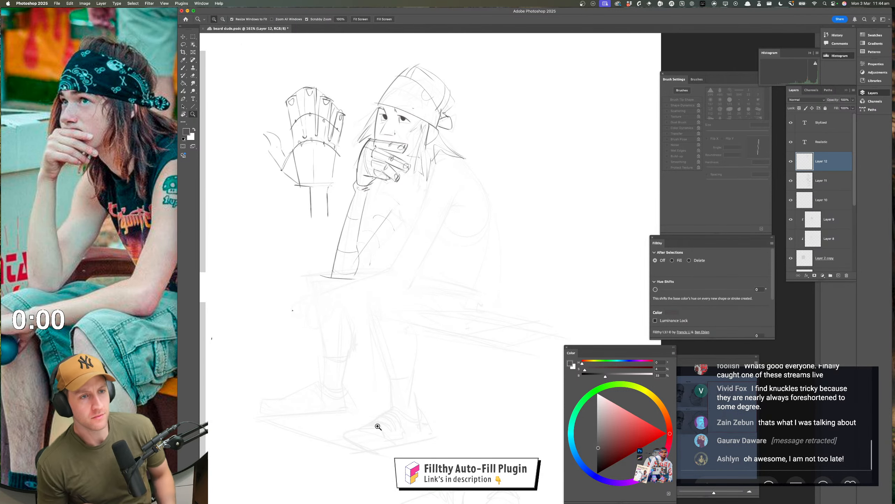
pyautogui.moveTo(450, 314)
pyautogui.mouseDown()
pyautogui.moveTo(444, 351)
pyautogui.moveTo(449, 344)
pyautogui.mouseUp()
pyautogui.moveTo(445, 284); pyautogui.dragTo(462, 268)
pyautogui.press('b')
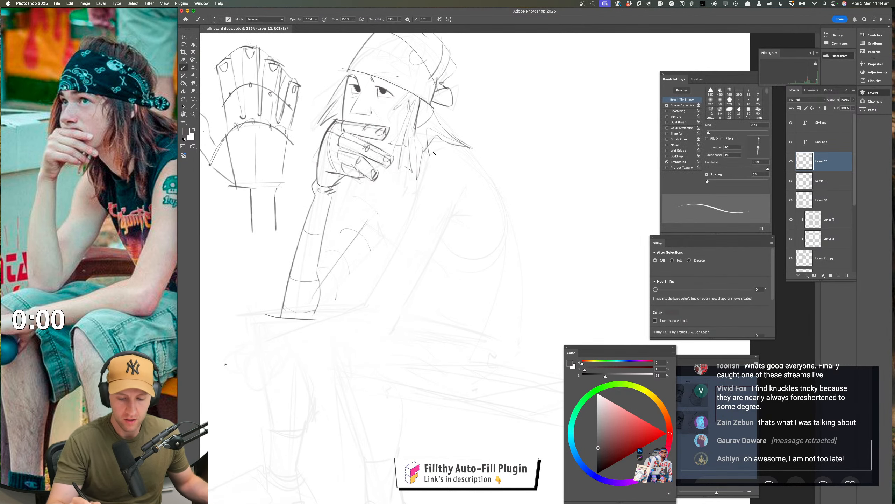
pyautogui.moveTo(436, 151); pyautogui.dragTo(414, 203)
pyautogui.press('super+z')
pyautogui.moveTo(437, 149); pyautogui.dragTo(413, 214)
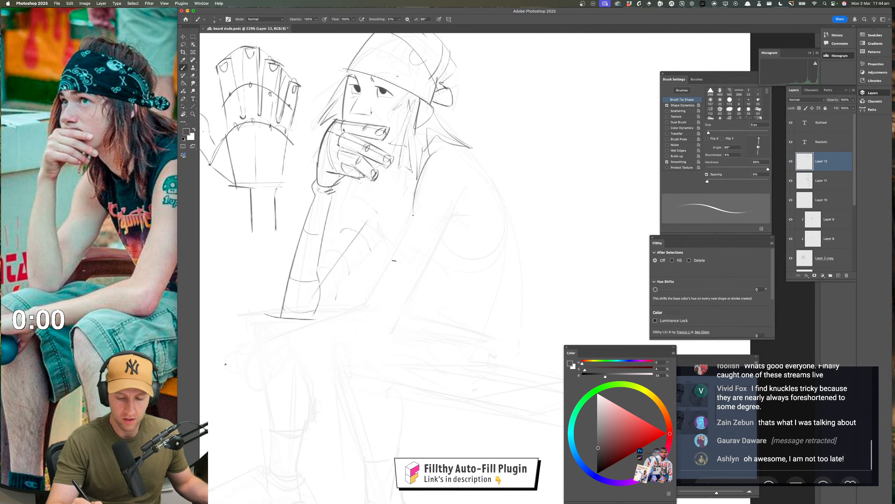
# Draw the inner edge of the near upper arm with a small crease at the armpit, using more of the reference photo
pyautogui.moveTo(434, 269); pyautogui.dragTo(412, 264)
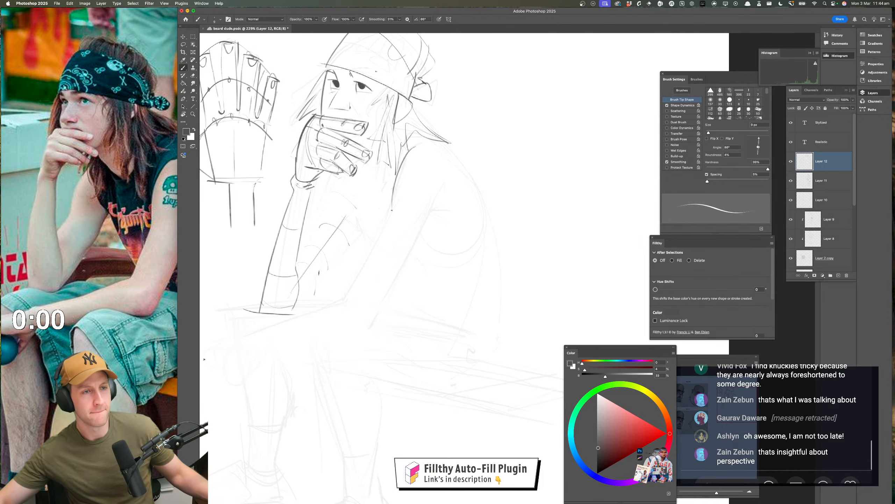
pyautogui.scroll(-3, 76, 130)
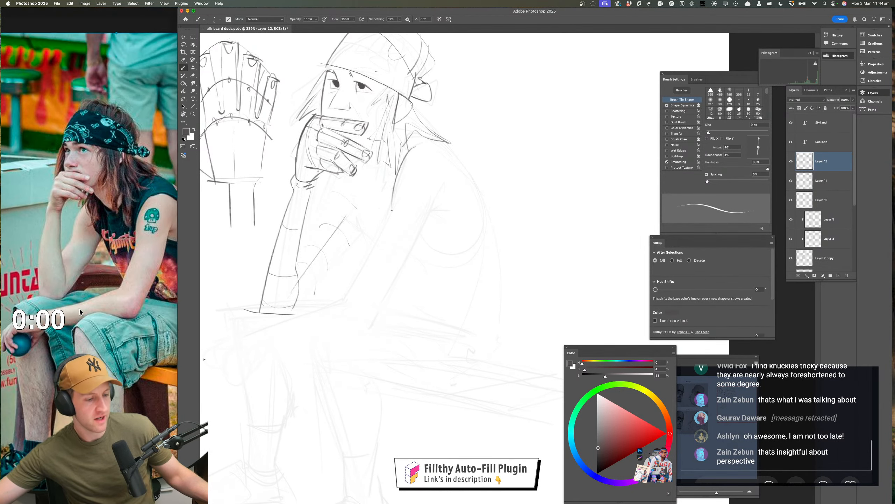
pyautogui.moveTo(76, 232); pyautogui.dragTo(77, 302)
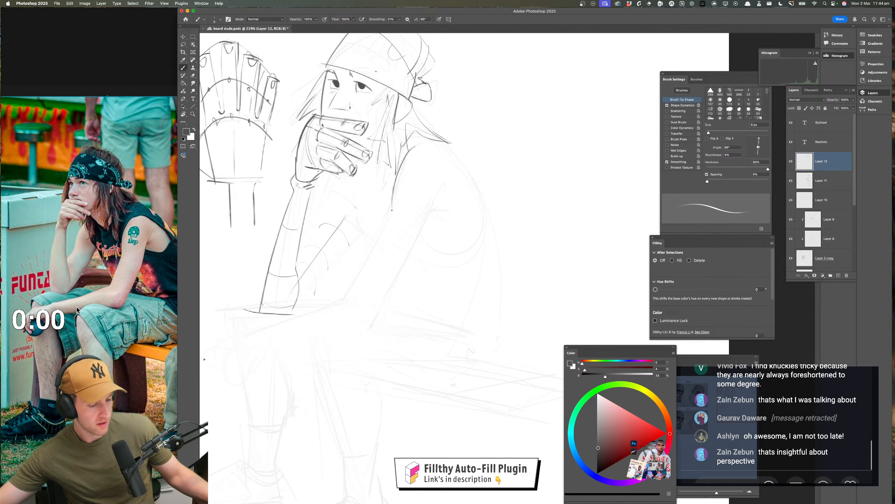
pyautogui.moveTo(461, 261); pyautogui.dragTo(489, 253)
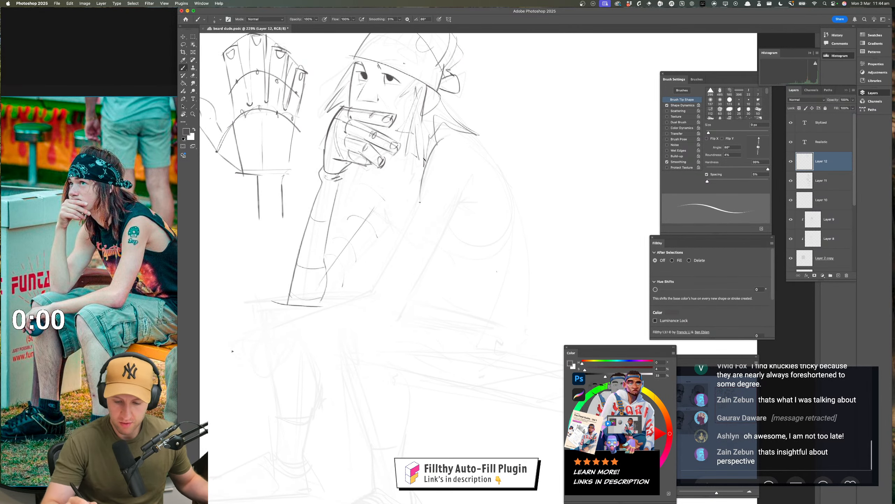
pyautogui.moveTo(424, 160)
pyautogui.mouseDown()
pyautogui.moveTo(421, 211)
pyautogui.moveTo(439, 246)
pyautogui.mouseUp()
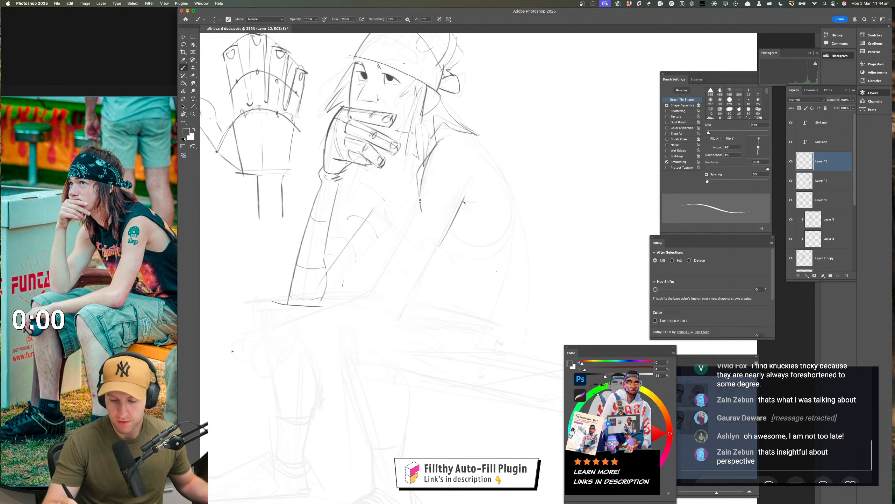
pyautogui.moveTo(461, 198); pyautogui.dragTo(479, 194)
pyautogui.moveTo(477, 306); pyautogui.dragTo(474, 308)
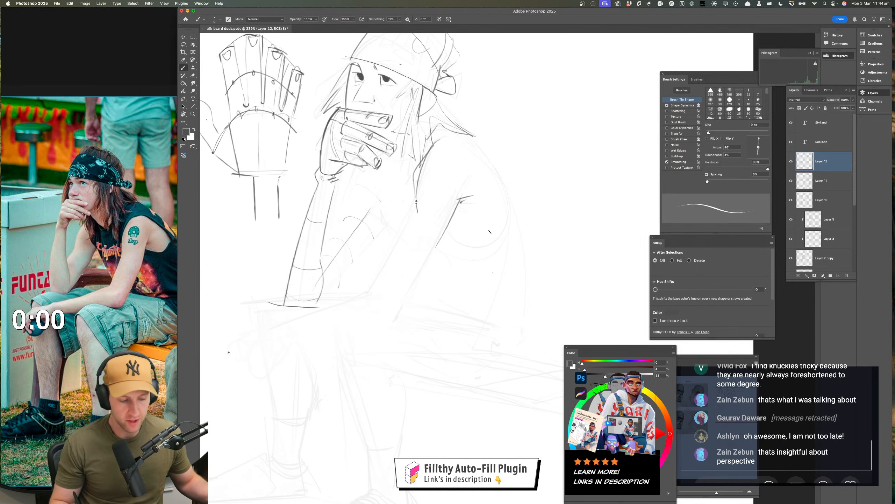
# Draw the near shoulder's outer curve and the longer back contour sweeping down from the neck
pyautogui.moveTo(445, 133); pyautogui.dragTo(513, 206)
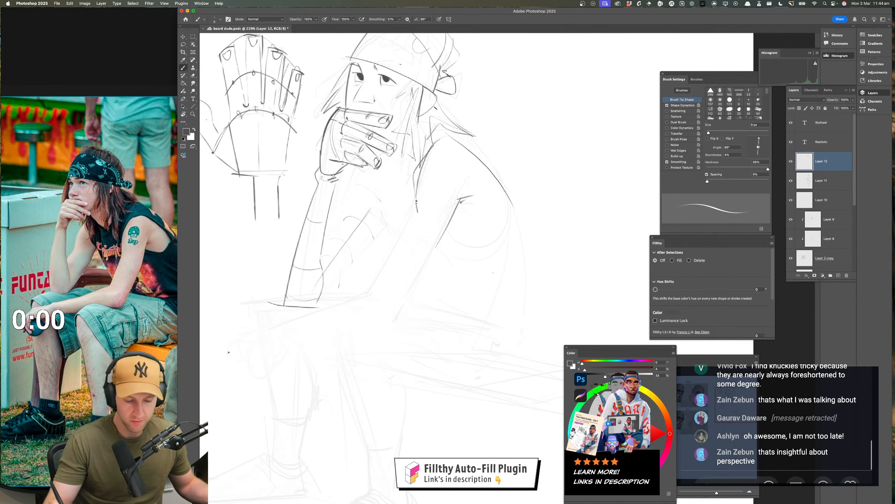
pyautogui.moveTo(437, 108)
pyautogui.mouseDown()
pyautogui.moveTo(527, 248)
pyautogui.moveTo(508, 256)
pyautogui.mouseUp()
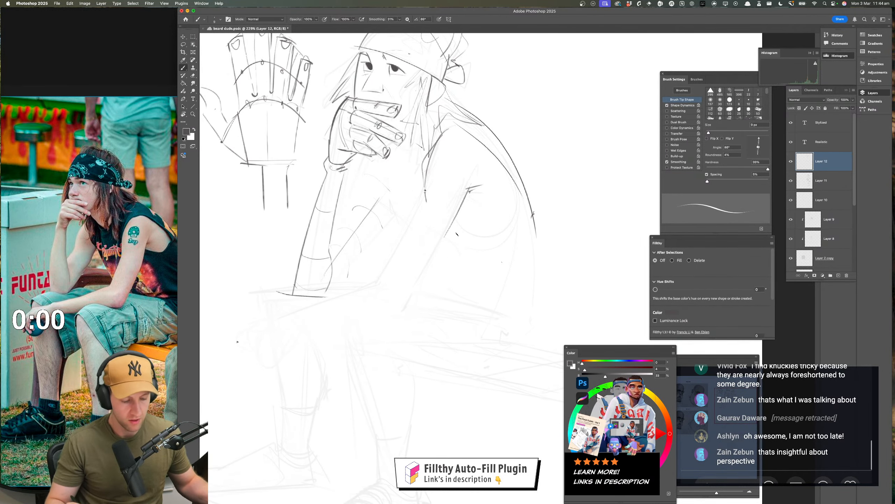
pyautogui.moveTo(471, 190); pyautogui.dragTo(388, 326)
pyautogui.press('super+z')
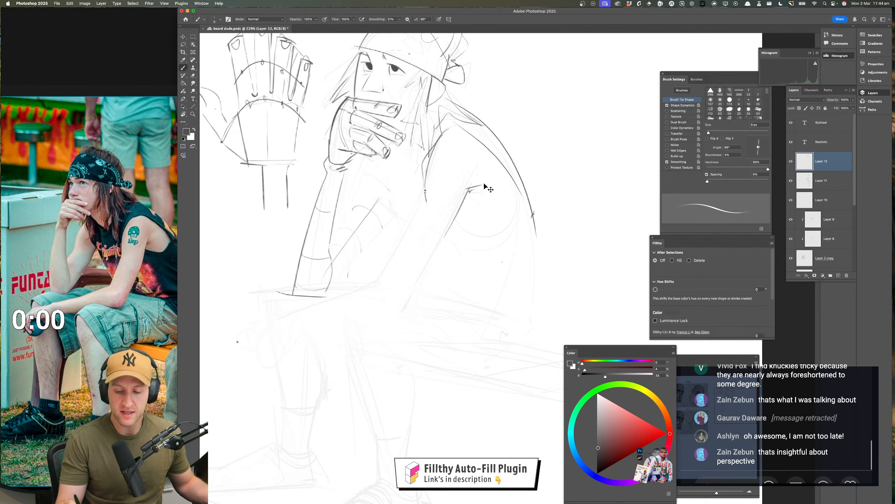
# Erase the heavy armpit crease and the top of the inner arm line, and redraw them with lighter strokes
pyautogui.moveTo(473, 249); pyautogui.dragTo(434, 246)
pyautogui.moveTo(455, 254)
pyautogui.mouseDown()
pyautogui.moveTo(465, 287)
pyautogui.moveTo(447, 306)
pyautogui.moveTo(414, 304)
pyautogui.moveTo(424, 304)
pyautogui.mouseUp()
pyautogui.press('e')
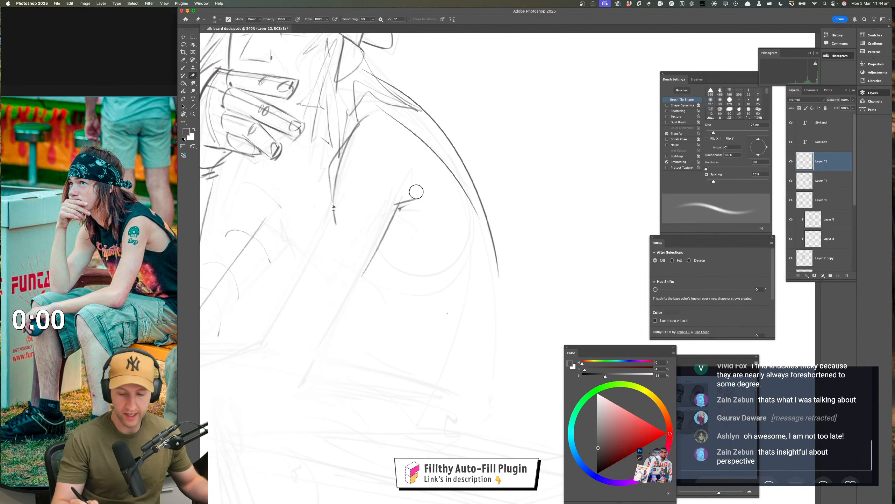
pyautogui.moveTo(416, 190)
pyautogui.mouseDown()
pyautogui.moveTo(394, 208)
pyautogui.moveTo(437, 187)
pyautogui.moveTo(410, 205)
pyautogui.mouseUp()
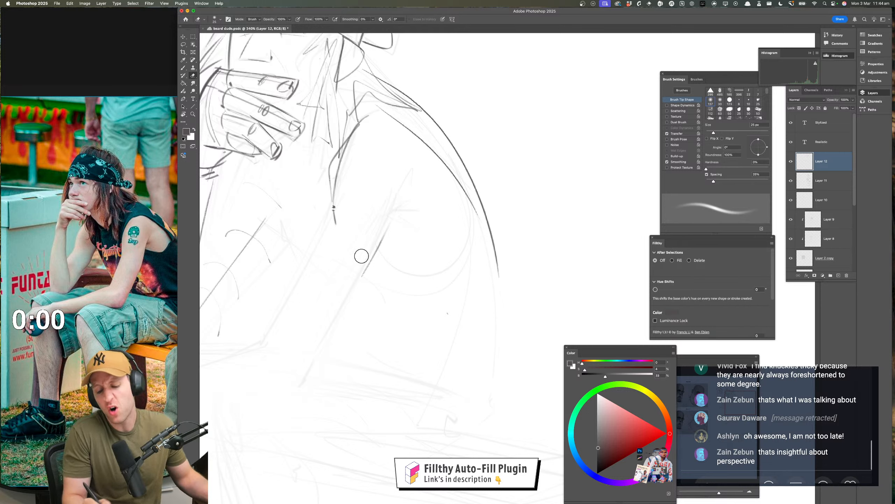
pyautogui.press('b')
pyautogui.moveTo(383, 239)
pyautogui.mouseDown()
pyautogui.moveTo(405, 180)
pyautogui.moveTo(365, 272)
pyautogui.moveTo(394, 213)
pyautogui.mouseUp()
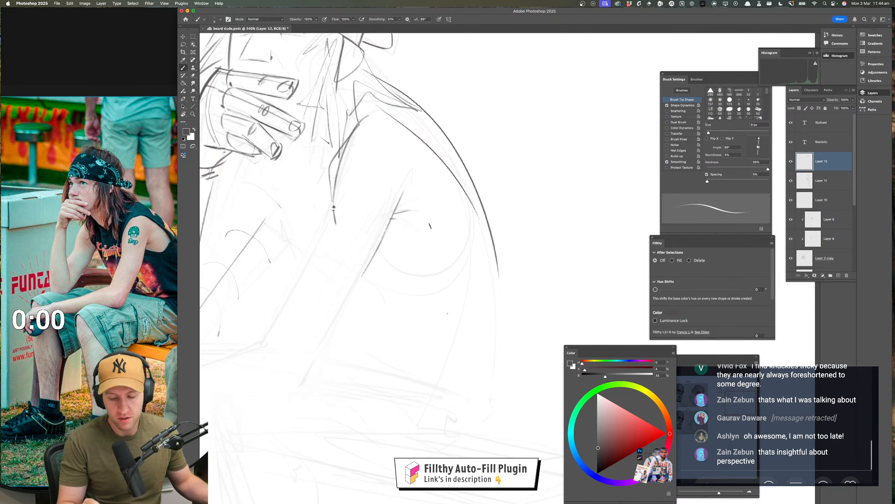
# Undo the last armpit stroke and redraw the inner arm line running down from the armpit
pyautogui.press('z')
pyautogui.keyDown('alt'); pyautogui.click(434, 316); pyautogui.keyUp('alt')
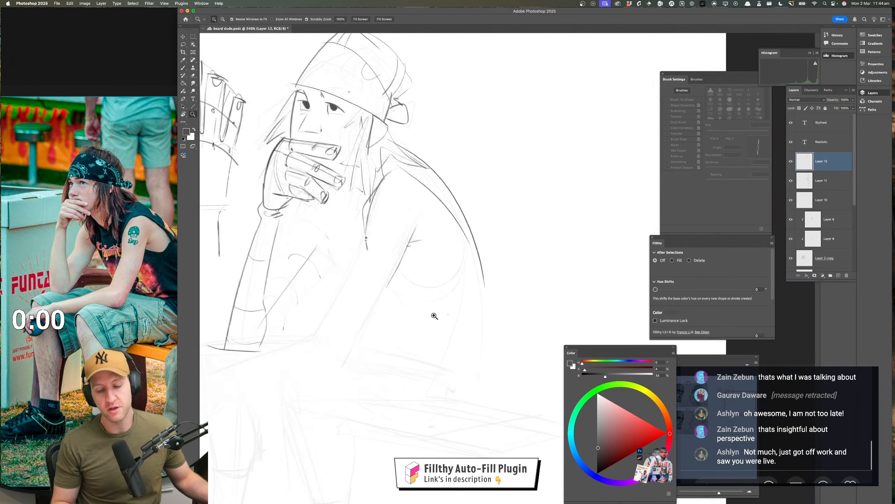
pyautogui.keyDown('alt'); pyautogui.click(435, 316); pyautogui.keyUp('alt')
pyautogui.press('b')
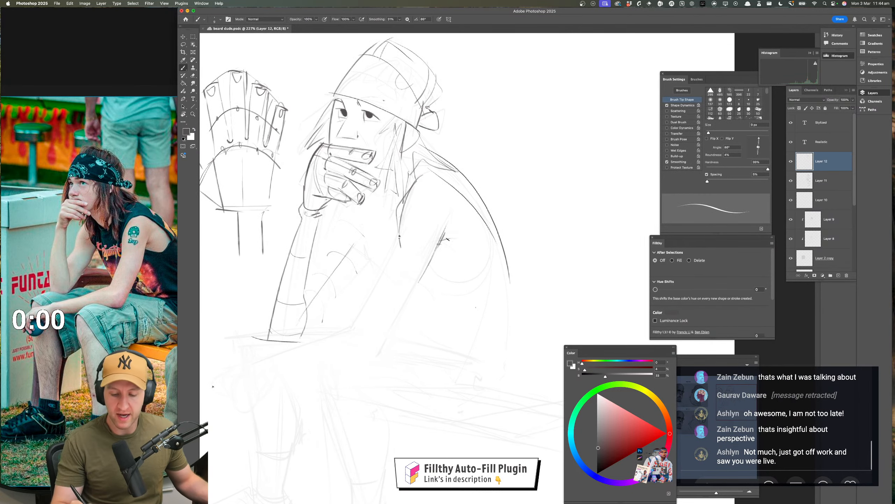
pyautogui.press('super+z')
pyautogui.moveTo(445, 235); pyautogui.dragTo(429, 263)
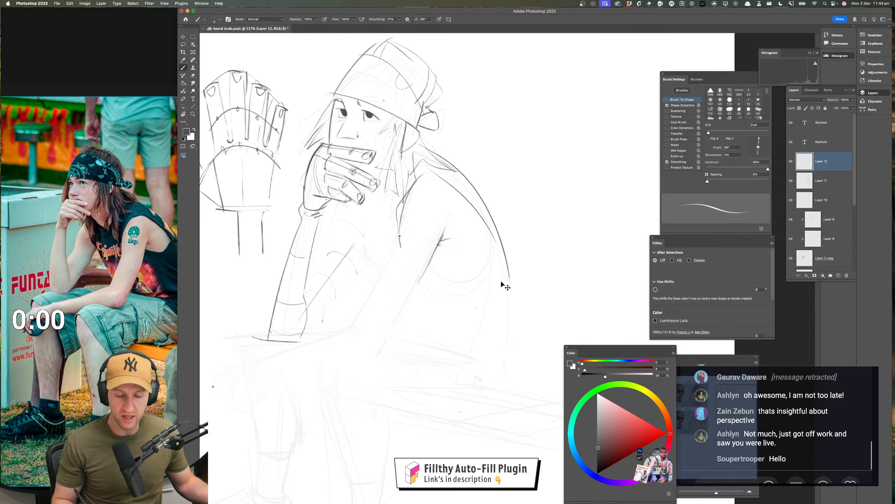
# Try curved contours around the near upper arm and a line continuing the front shoulder edge down the arm
pyautogui.moveTo(493, 300); pyautogui.dragTo(508, 303)
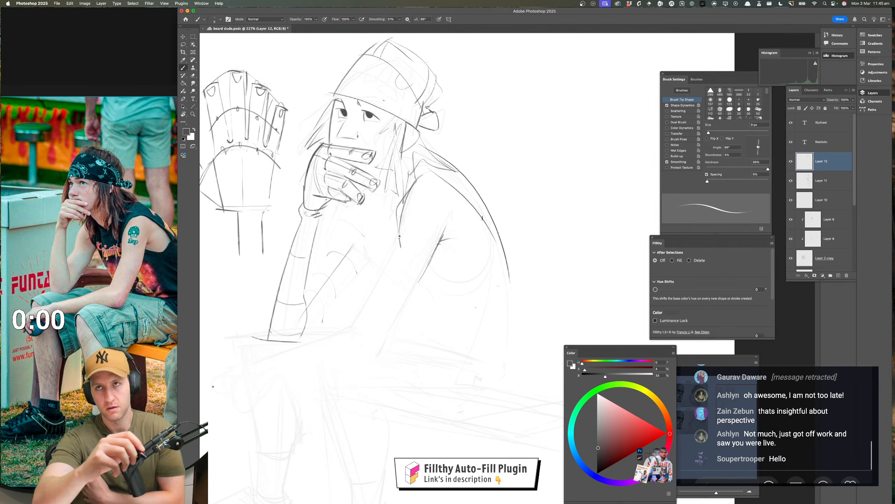
pyautogui.moveTo(470, 234); pyautogui.dragTo(446, 289)
pyautogui.moveTo(497, 240); pyautogui.dragTo(465, 313)
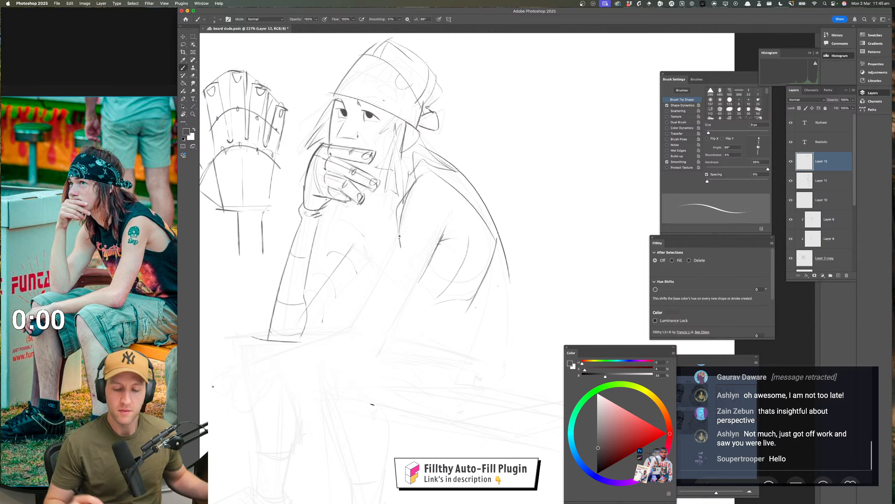
pyautogui.press('super+z')
pyautogui.press('super+z')
pyautogui.press('super+z')
pyautogui.moveTo(446, 230)
pyautogui.mouseDown()
pyautogui.moveTo(443, 238)
pyautogui.moveTo(453, 237)
pyautogui.mouseUp()
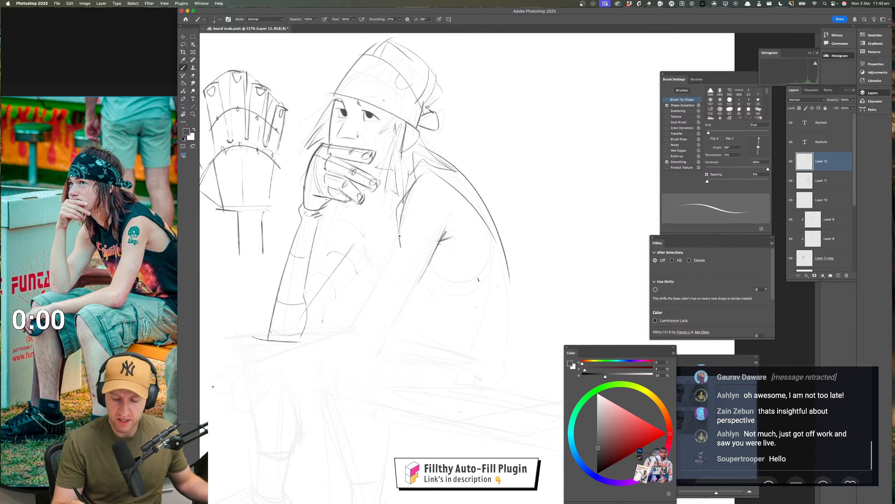
pyautogui.press('super+z')
pyautogui.press('super+z')
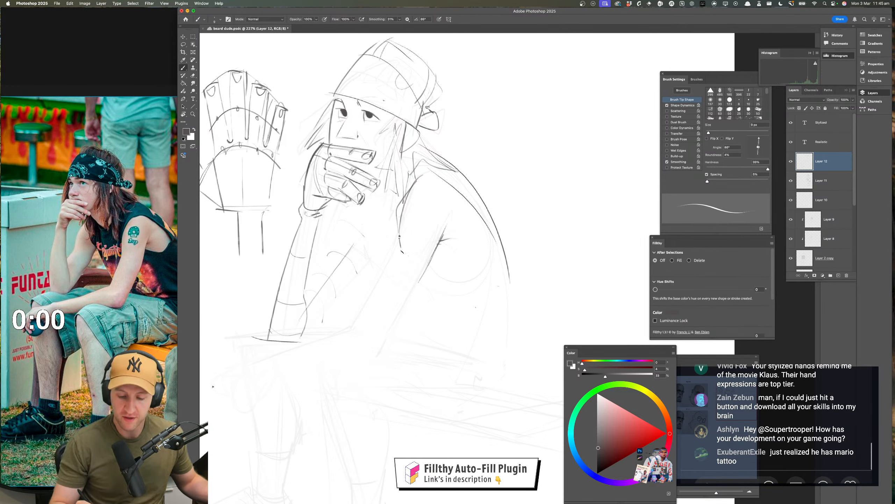
pyautogui.moveTo(400, 247); pyautogui.dragTo(367, 306)
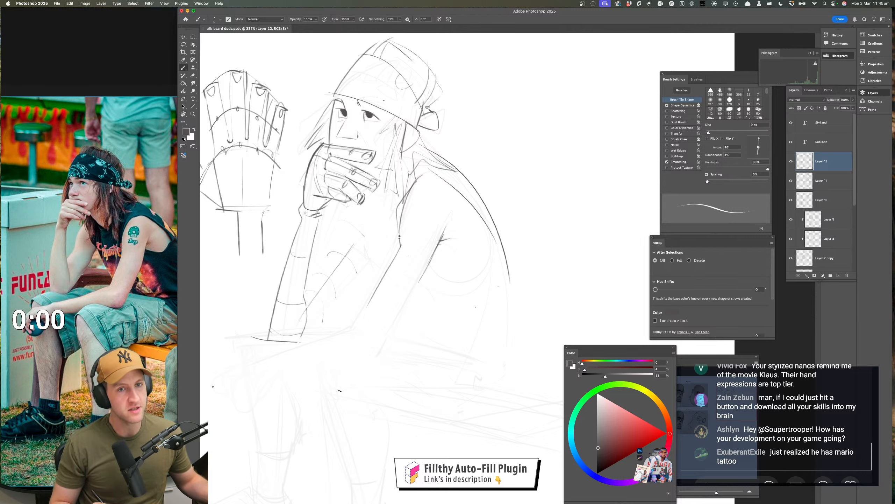
pyautogui.press('super+z')
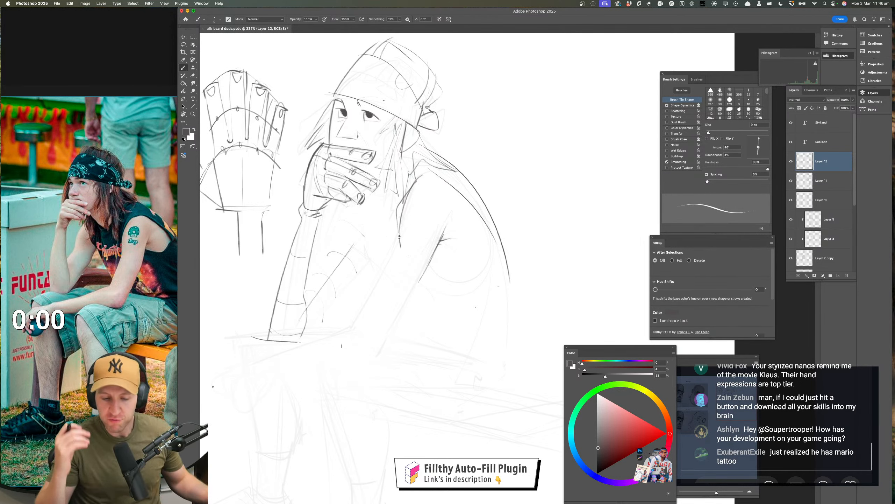
# Strengthen the front edge of the face from the brow beside the eye down toward the hand
pyautogui.scroll(3, 364, 117)
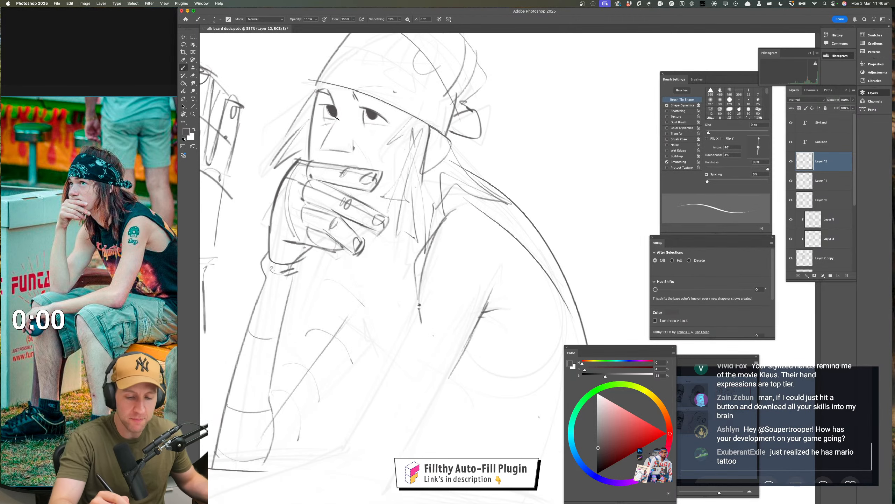
pyautogui.moveTo(330, 93)
pyautogui.mouseDown()
pyautogui.moveTo(335, 107)
pyautogui.moveTo(317, 150)
pyautogui.mouseUp()
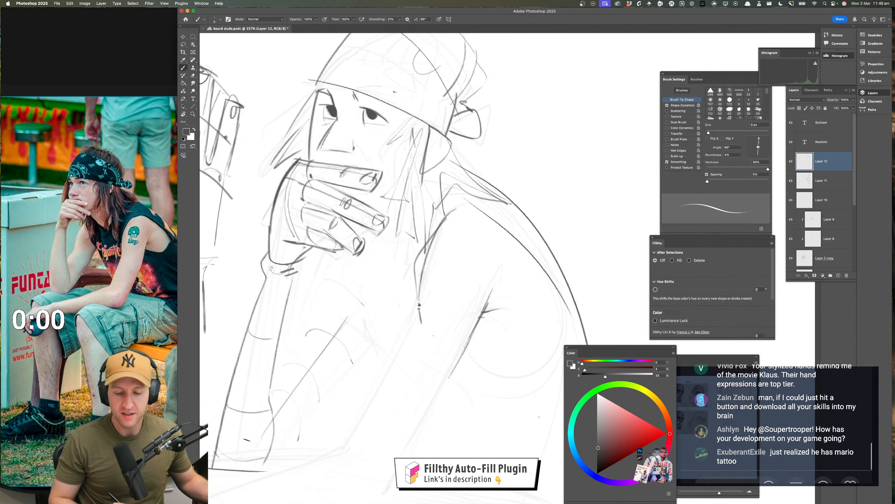
pyautogui.moveTo(369, 300); pyautogui.dragTo(215, 395)
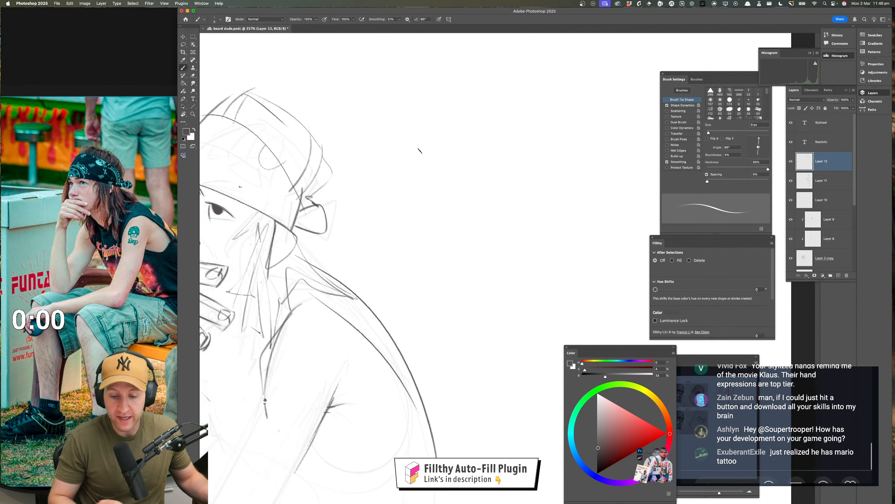
# Sketch a demonstration head in profile on the blank canvas beside the figure, with ear, side-plane marks and nose, and strengthen the forehead and nose contour
pyautogui.moveTo(407, 127)
pyautogui.mouseDown()
pyautogui.moveTo(393, 162)
pyautogui.moveTo(406, 258)
pyautogui.moveTo(414, 242)
pyautogui.moveTo(445, 231)
pyautogui.moveTo(492, 136)
pyautogui.moveTo(468, 211)
pyautogui.mouseUp()
pyautogui.moveTo(452, 164); pyautogui.dragTo(450, 202)
pyautogui.moveTo(452, 163)
pyautogui.mouseDown()
pyautogui.moveTo(473, 166)
pyautogui.moveTo(456, 203)
pyautogui.mouseUp()
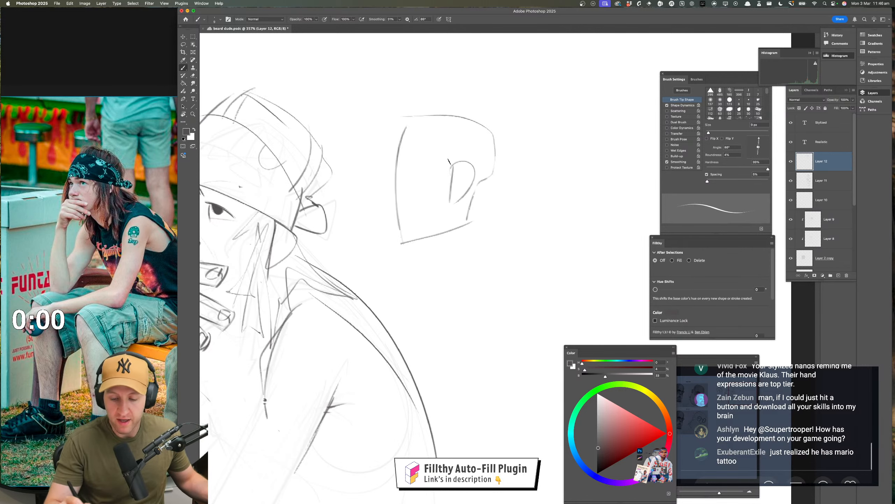
pyautogui.moveTo(413, 152)
pyautogui.mouseDown()
pyautogui.moveTo(435, 183)
pyautogui.moveTo(415, 182)
pyautogui.moveTo(394, 206)
pyautogui.mouseUp()
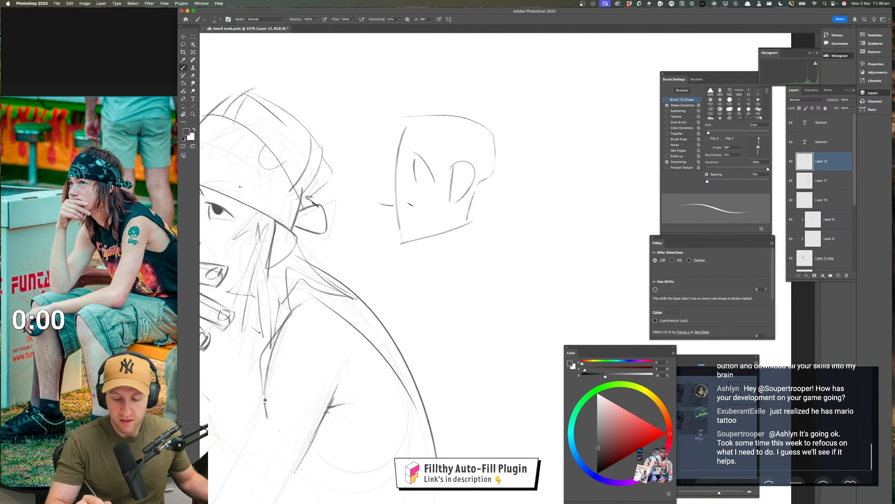
pyautogui.moveTo(399, 173); pyautogui.dragTo(380, 198)
pyautogui.moveTo(479, 295); pyautogui.dragTo(474, 283)
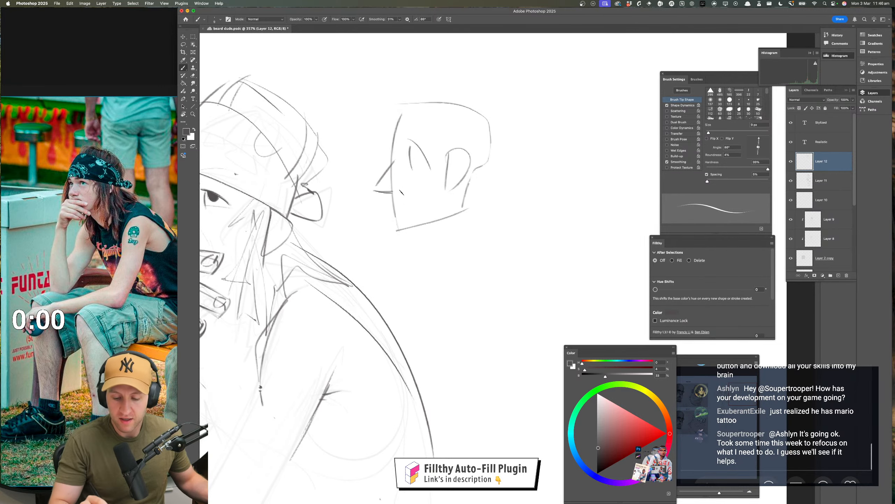
pyautogui.moveTo(395, 123)
pyautogui.mouseDown()
pyautogui.moveTo(467, 108)
pyautogui.moveTo(492, 123)
pyautogui.mouseUp()
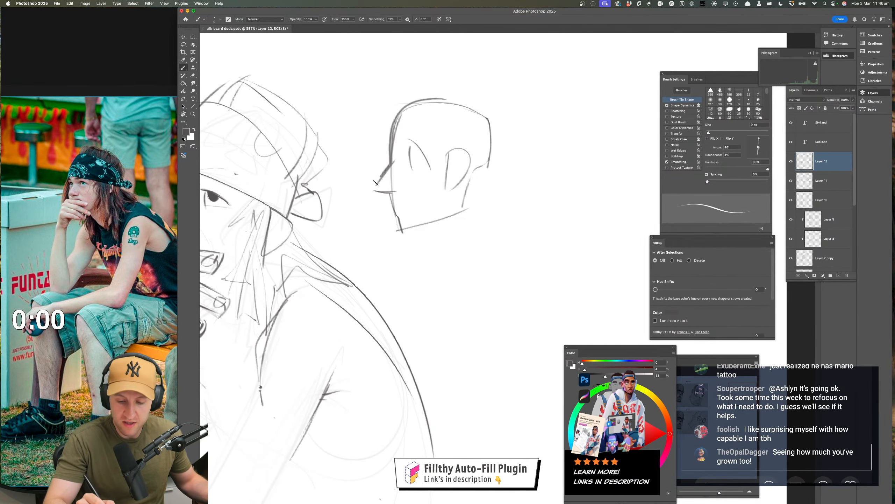
# Sketch a second demonstration head in three-quarter view below the profile head, adding ears, a face centre line, brow curves and a wedge nose
pyautogui.moveTo(495, 229); pyautogui.dragTo(475, 139)
pyautogui.moveTo(488, 175)
pyautogui.mouseDown()
pyautogui.moveTo(403, 251)
pyautogui.moveTo(423, 295)
pyautogui.moveTo(475, 283)
pyautogui.moveTo(492, 203)
pyautogui.mouseUp()
pyautogui.moveTo(484, 249)
pyautogui.mouseDown()
pyautogui.moveTo(518, 204)
pyautogui.moveTo(488, 249)
pyautogui.mouseUp()
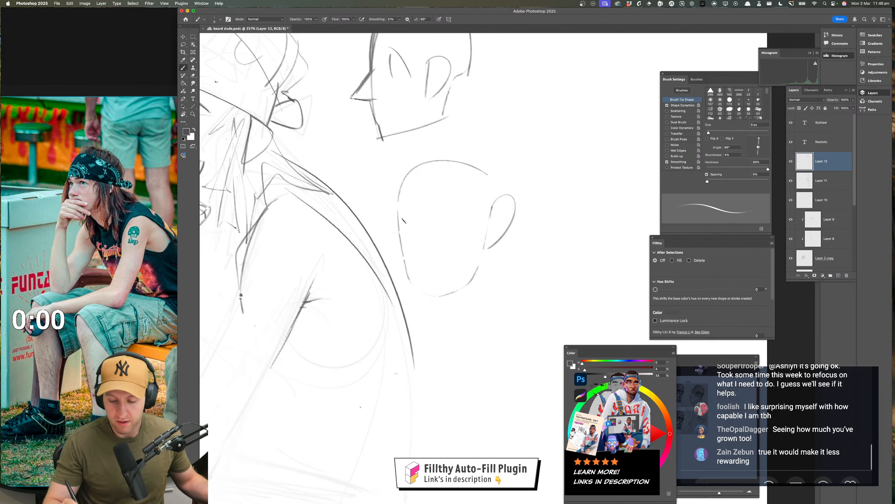
pyautogui.moveTo(395, 211); pyautogui.dragTo(398, 232)
pyautogui.moveTo(438, 158)
pyautogui.mouseDown()
pyautogui.moveTo(423, 172)
pyautogui.moveTo(423, 214)
pyautogui.moveTo(405, 253)
pyautogui.moveTo(426, 253)
pyautogui.moveTo(427, 293)
pyautogui.moveTo(427, 254)
pyautogui.moveTo(447, 261)
pyautogui.mouseUp()
pyautogui.scroll(3, 426, 282)
pyautogui.moveTo(430, 232); pyautogui.dragTo(470, 252)
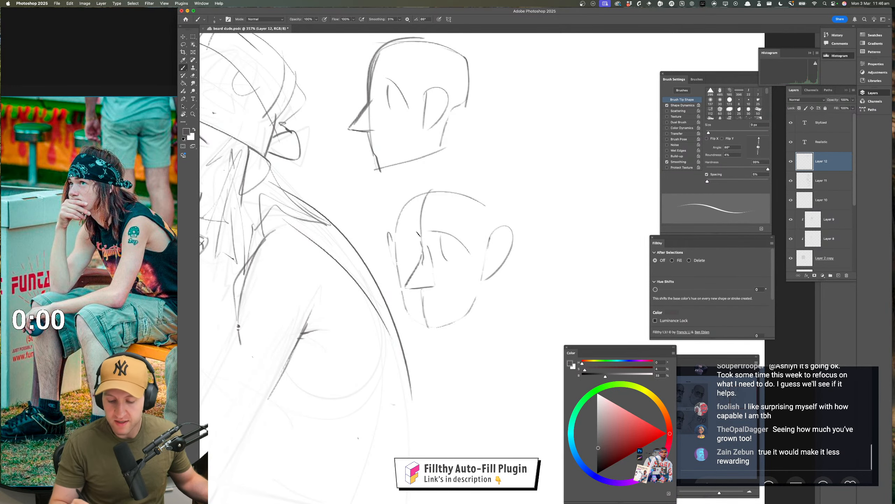
pyautogui.moveTo(417, 234)
pyautogui.mouseDown()
pyautogui.moveTo(400, 243)
pyautogui.moveTo(401, 257)
pyautogui.mouseUp()
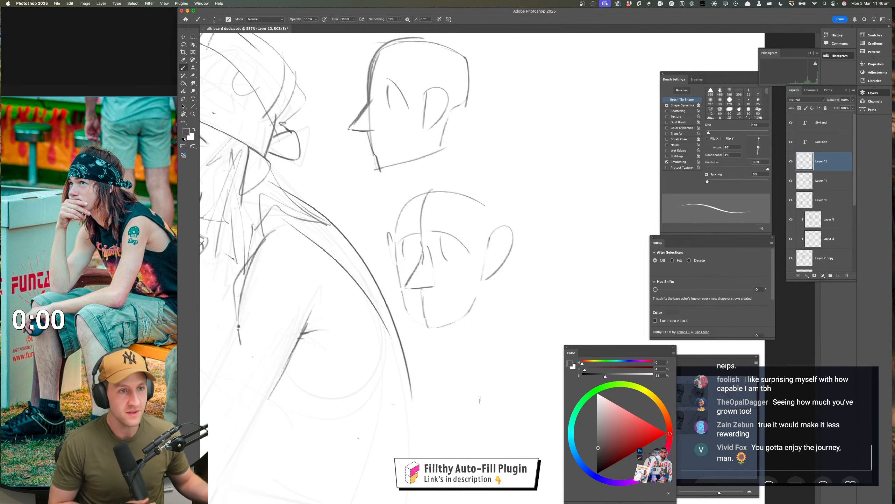
# Undo the demonstration strokes beside the figure, removing the three-quarter head and the features of the profile head
pyautogui.moveTo(465, 330); pyautogui.dragTo(456, 347)
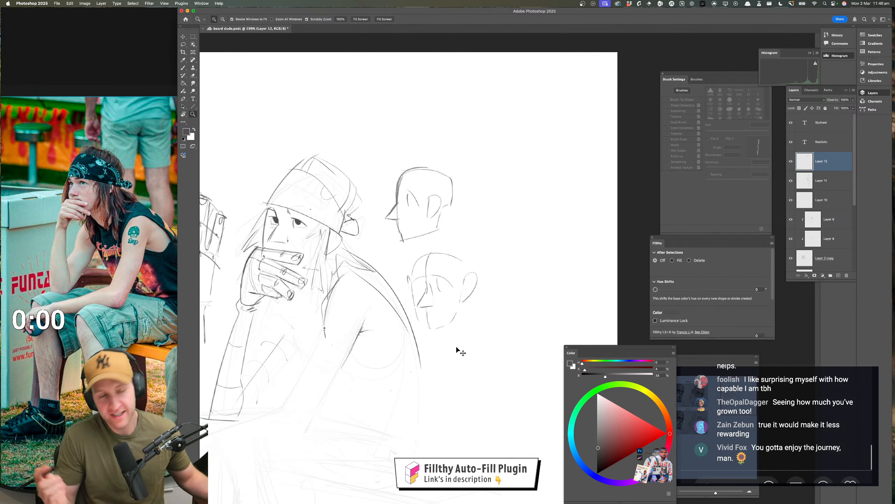
pyautogui.press('super+z')
pyautogui.press('super+z')
pyautogui.press('super+z')
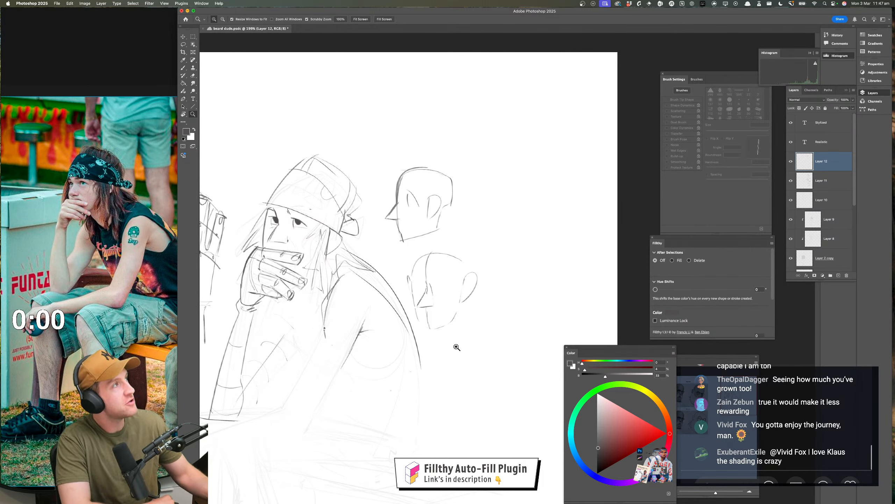
pyautogui.press('super+z')
pyautogui.press('super+z')
pyautogui.press('super+z')
pyautogui.press('super+z')
pyautogui.press('super+z')
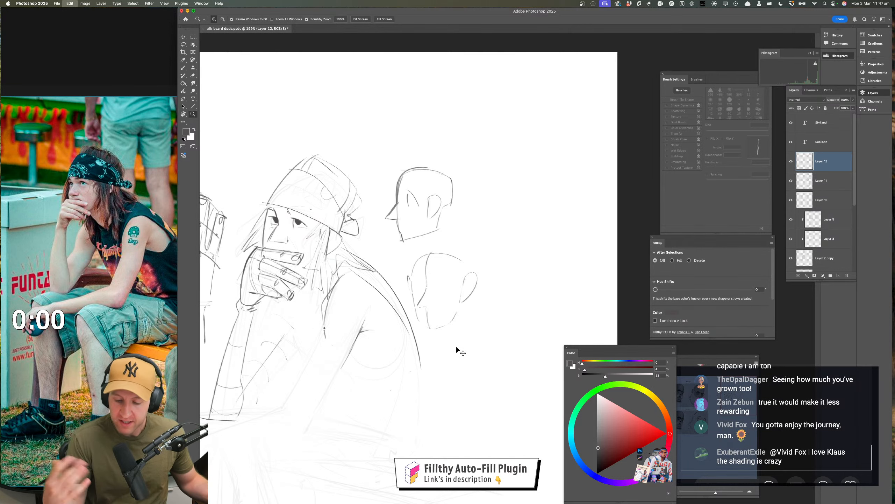
pyautogui.press('super+z')
pyautogui.press('super+z')
pyautogui.press('super+z')
pyautogui.press('super+z')
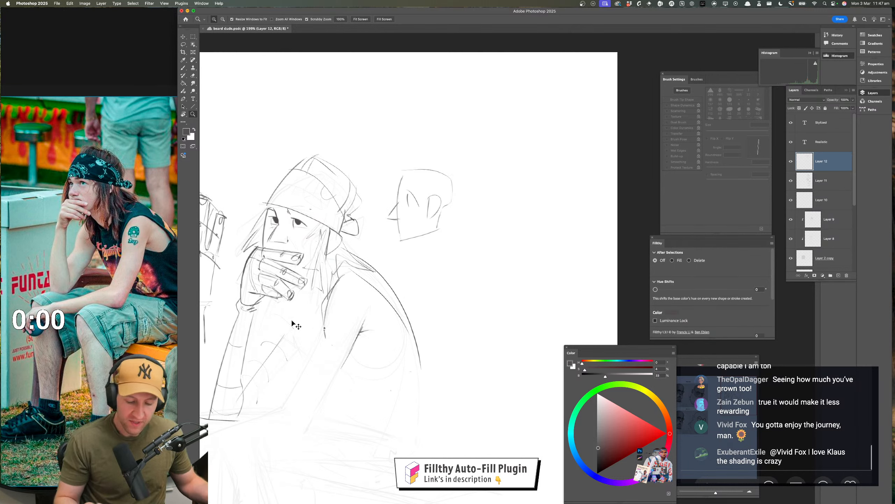
pyautogui.press('super+z')
pyautogui.press('super+z')
pyautogui.press('super+z')
pyautogui.press('super+z')
pyautogui.press('super+z')
pyautogui.press('super+z')
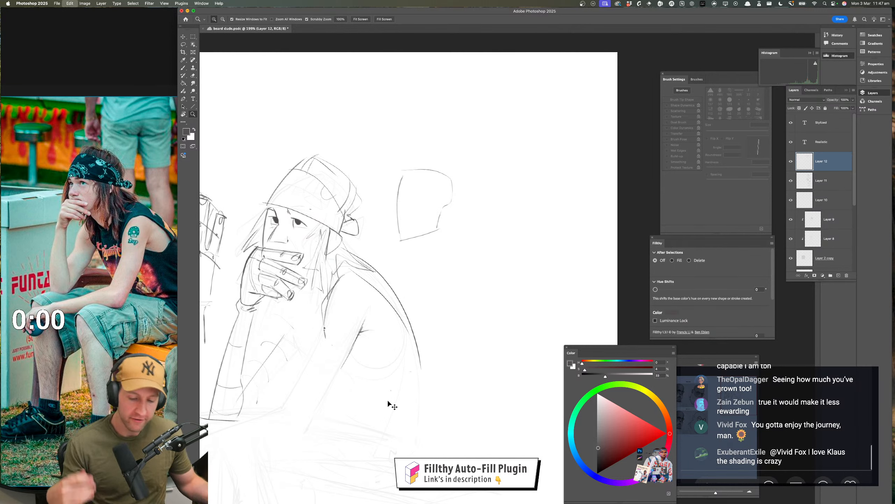
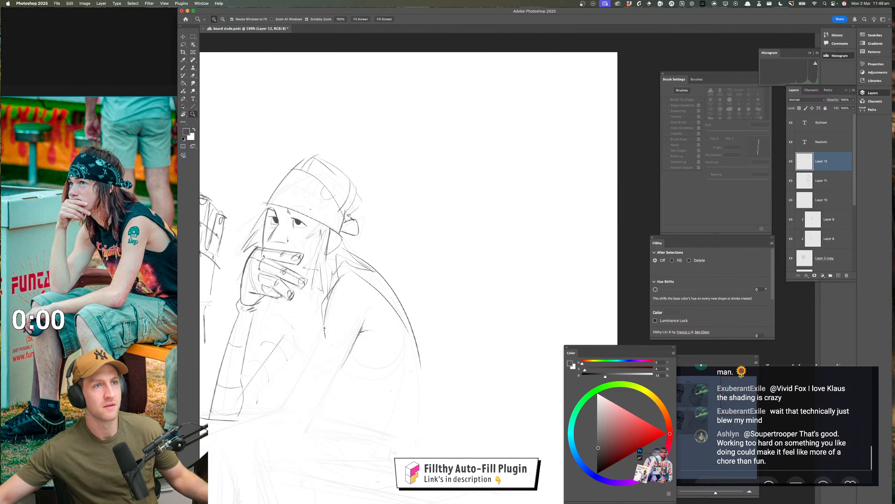
pyautogui.scroll(5, 815, 384)
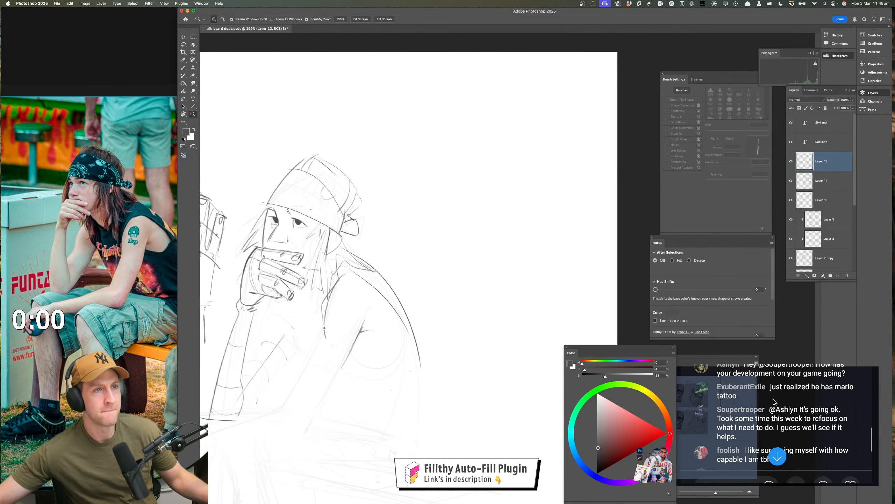
pyautogui.scroll(-3, 776, 402)
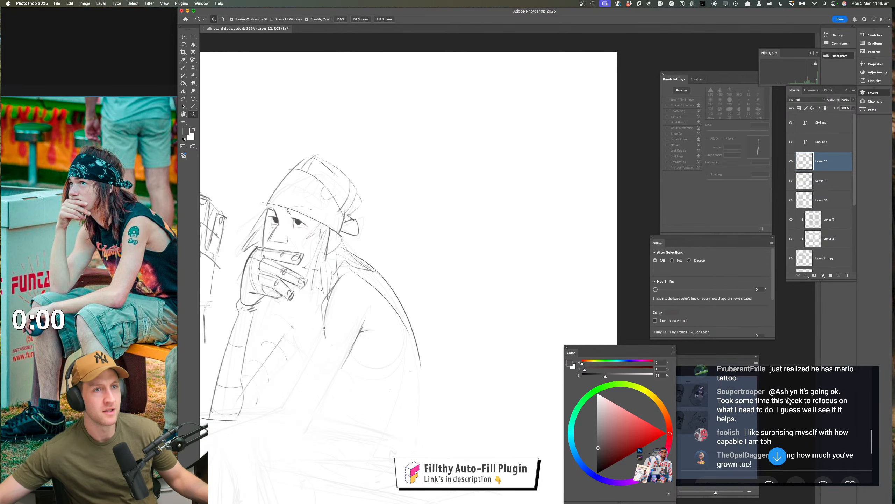
pyautogui.scroll(-1, 789, 401)
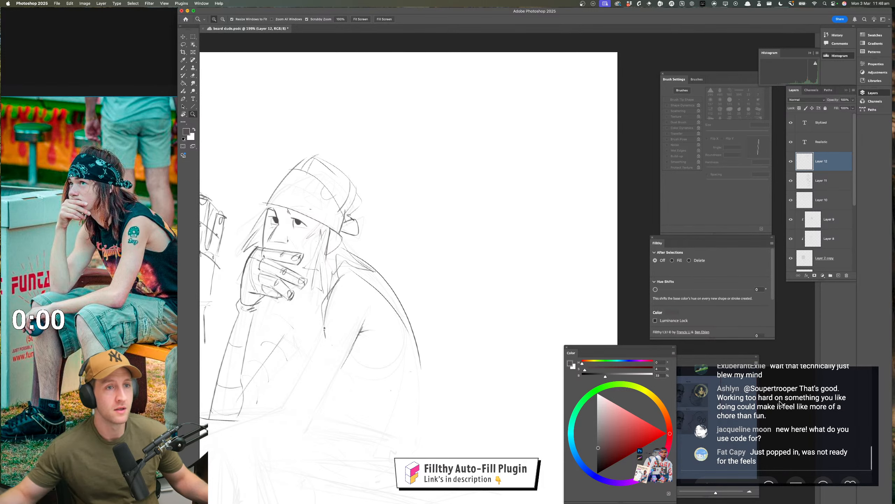
# Draw the front and back edges of the near upper arm from the armpit area down toward the elbow, and save the file
pyautogui.click(372, 245)
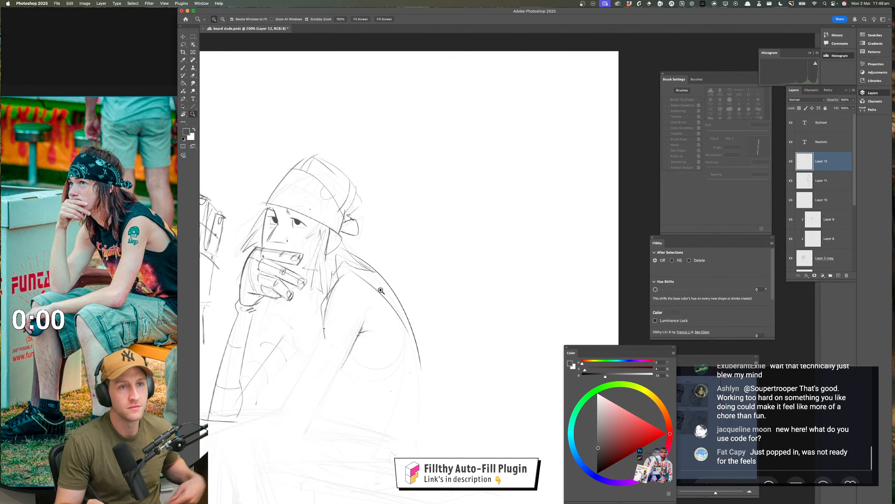
pyautogui.moveTo(351, 279); pyautogui.dragTo(374, 258)
pyautogui.moveTo(375, 253); pyautogui.dragTo(421, 158)
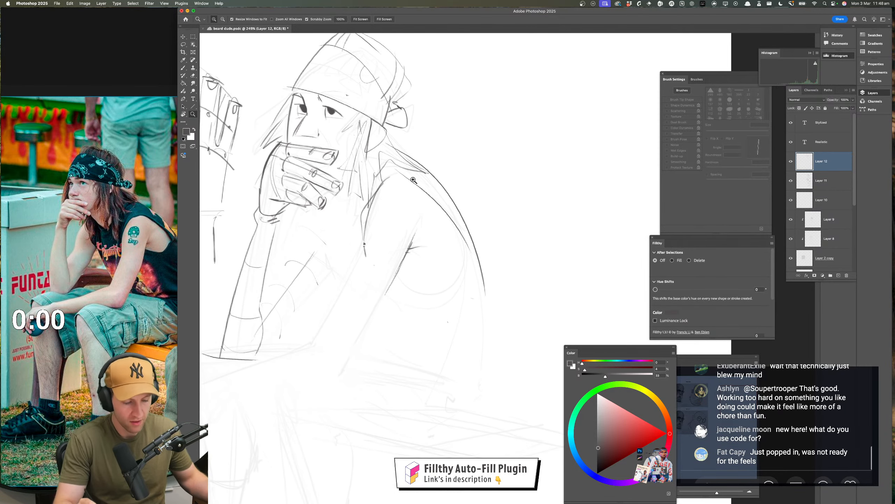
pyautogui.moveTo(391, 288); pyautogui.dragTo(353, 366)
pyautogui.moveTo(413, 271); pyautogui.dragTo(444, 242)
pyautogui.moveTo(392, 213)
pyautogui.mouseDown()
pyautogui.moveTo(395, 229)
pyautogui.moveTo(369, 279)
pyautogui.mouseUp()
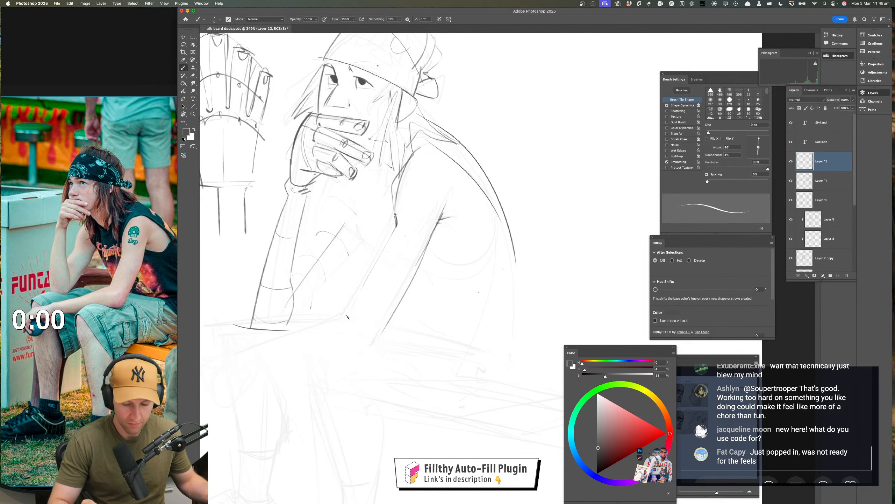
pyautogui.moveTo(395, 226); pyautogui.dragTo(347, 312)
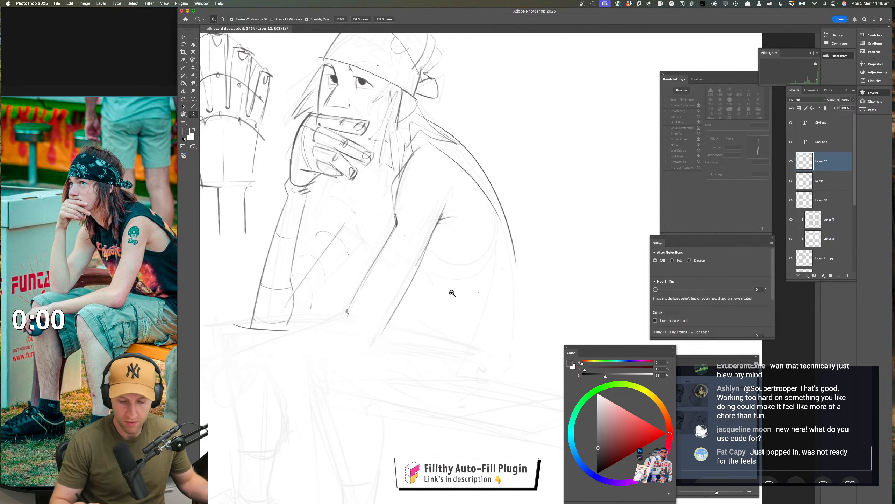
pyautogui.moveTo(452, 297); pyautogui.dragTo(428, 304)
pyautogui.moveTo(450, 305); pyautogui.dragTo(443, 310)
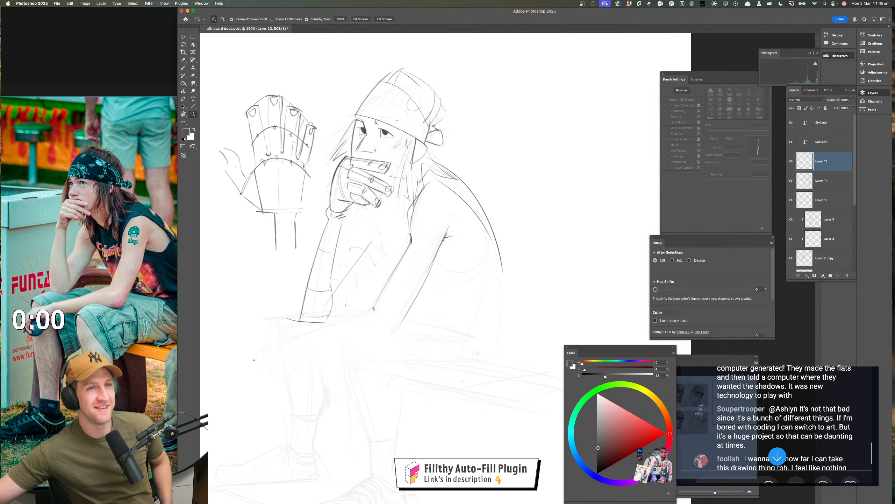
pyautogui.press('super+s')
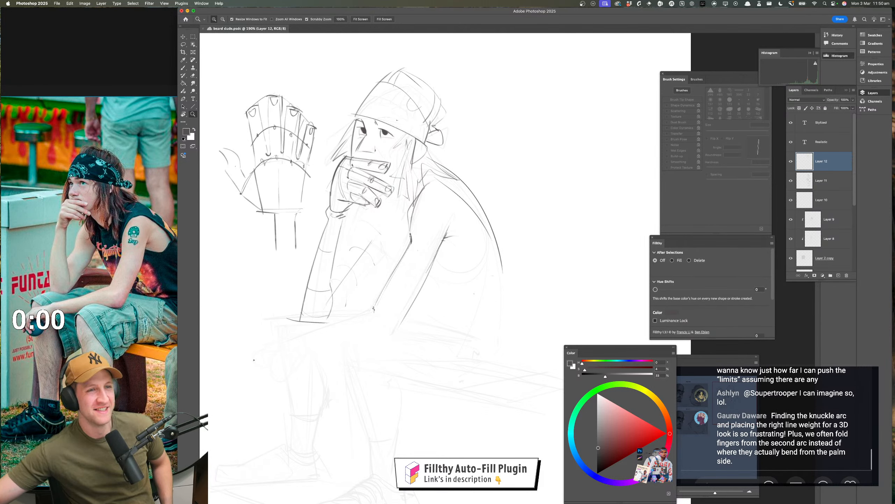
# Read back through the recent viewer messages in the live chat
pyautogui.scroll(1, 777, 417)
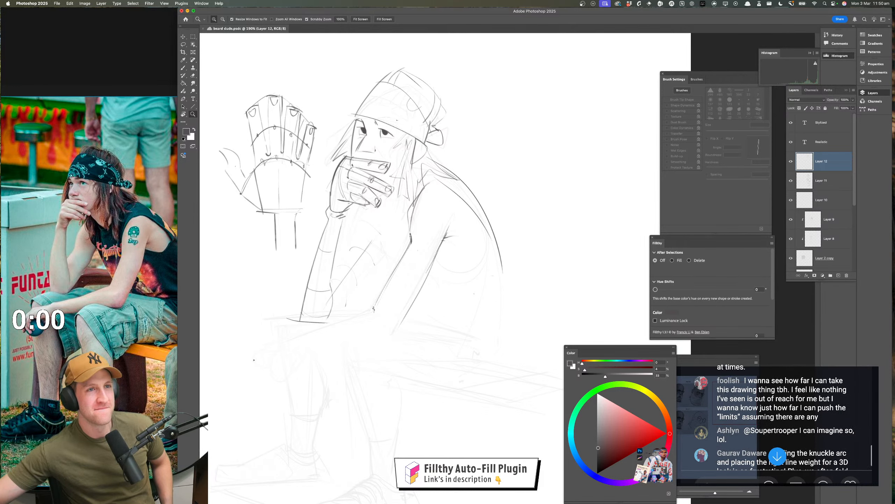
pyautogui.scroll(-1, 777, 417)
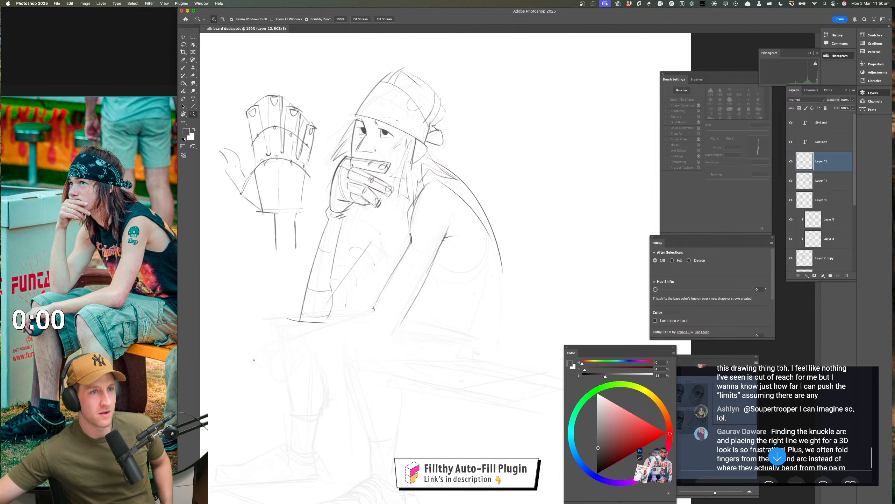
pyautogui.scroll(5, 777, 417)
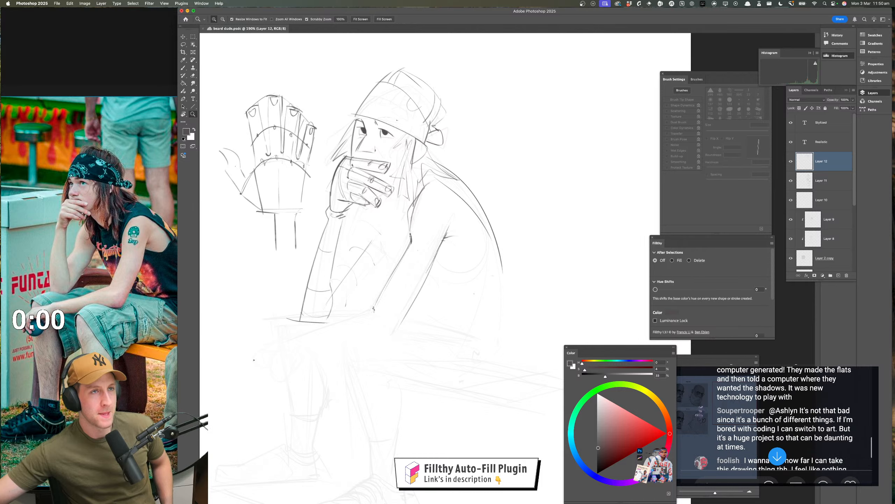
pyautogui.scroll(-4, 777, 418)
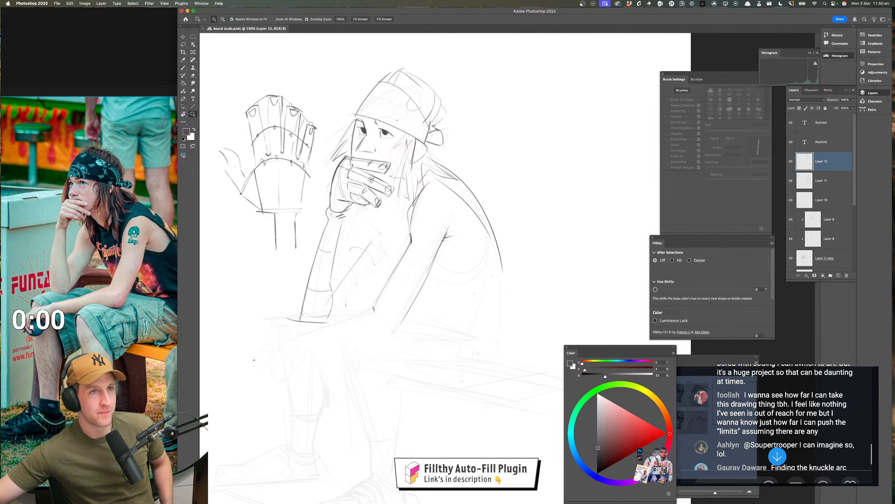
pyautogui.scroll(-2, 777, 417)
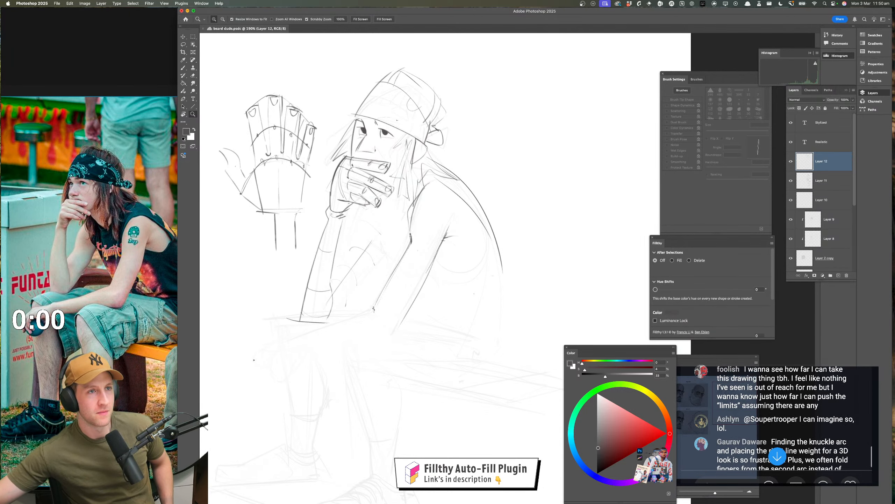
pyautogui.scroll(-6, 777, 418)
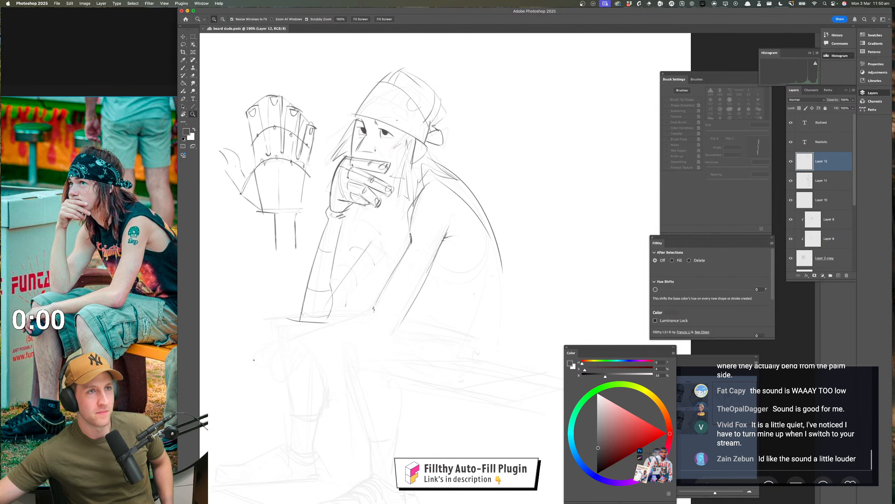
pyautogui.scroll(4, 777, 418)
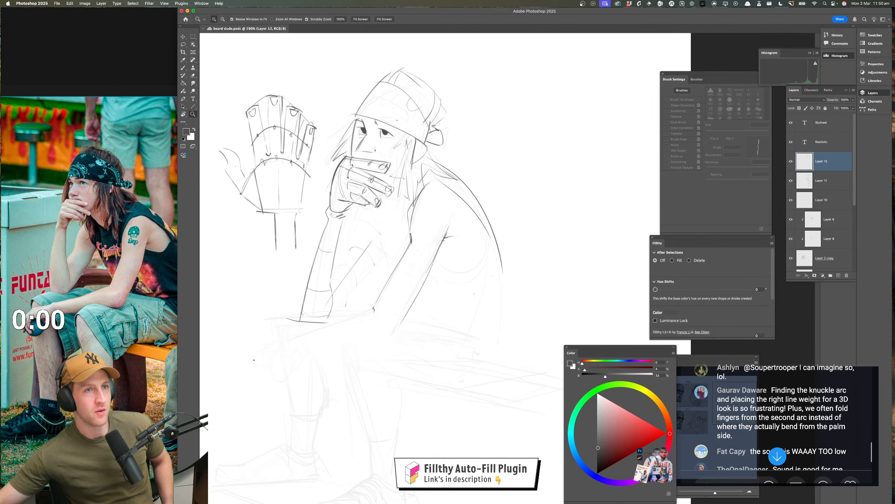
# Strengthen the back edge of the near upper arm down to the elbow and draw the forearm's underside from the elbow toward the knee
pyautogui.click(411, 311)
pyautogui.moveTo(418, 312); pyautogui.dragTo(426, 308)
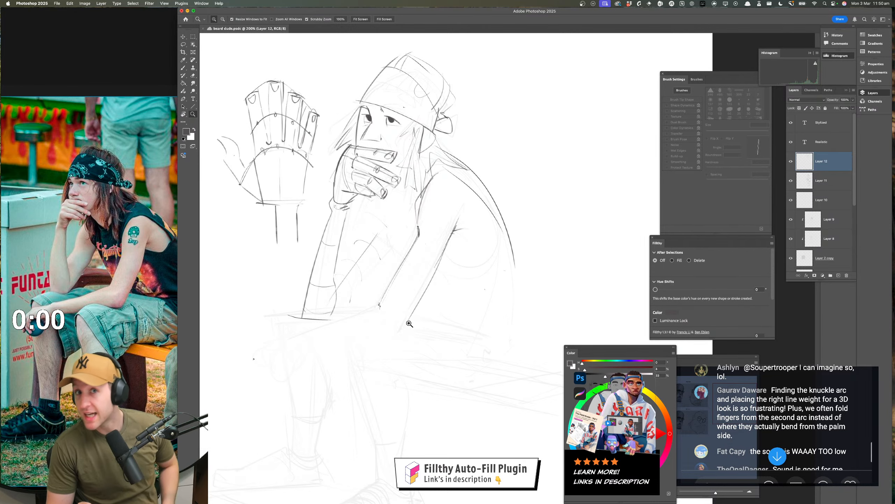
pyautogui.press('b')
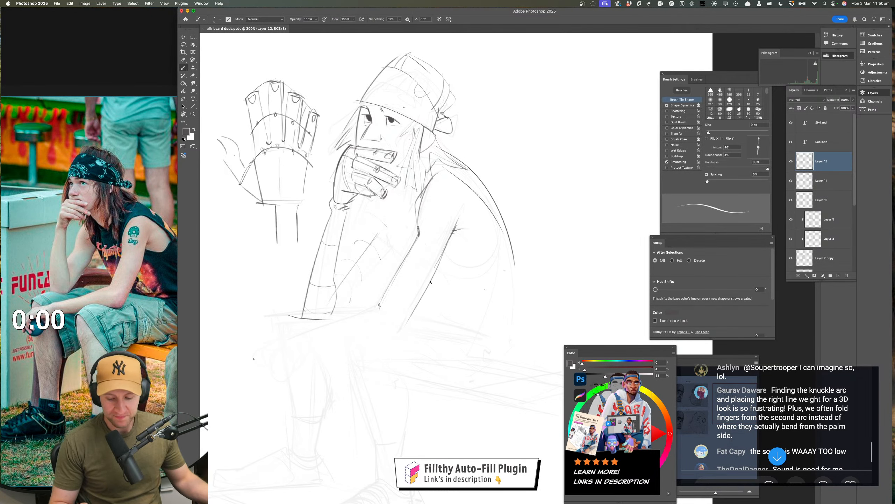
pyautogui.moveTo(430, 282)
pyautogui.mouseDown()
pyautogui.moveTo(392, 338)
pyautogui.moveTo(405, 338)
pyautogui.mouseUp()
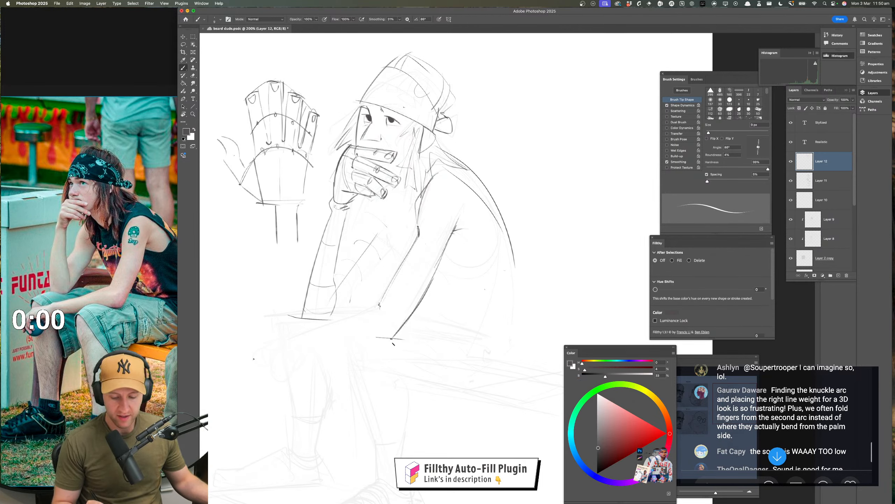
pyautogui.moveTo(385, 339); pyautogui.dragTo(350, 329)
pyautogui.hotkey('ctrl', 'z')
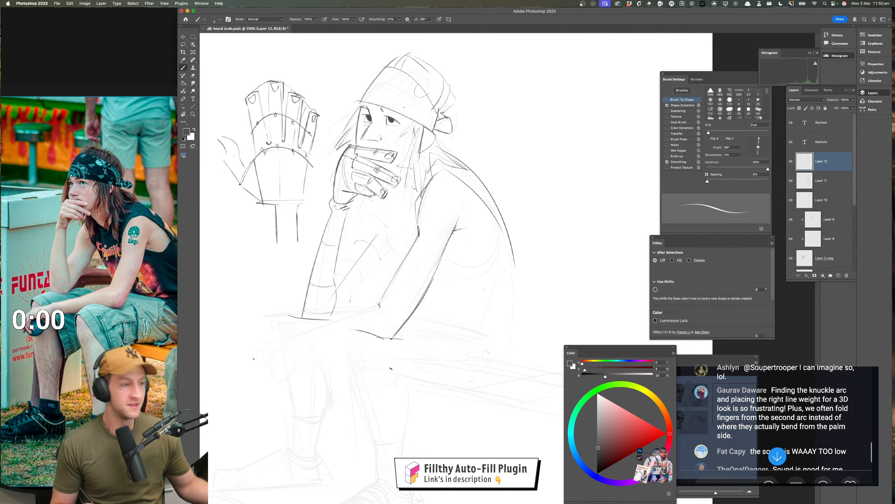
# Draw the upper edge of the resting forearm from the elbow crease to the wrist and add the small wrist contour over the knee
pyautogui.moveTo(413, 348); pyautogui.dragTo(423, 346)
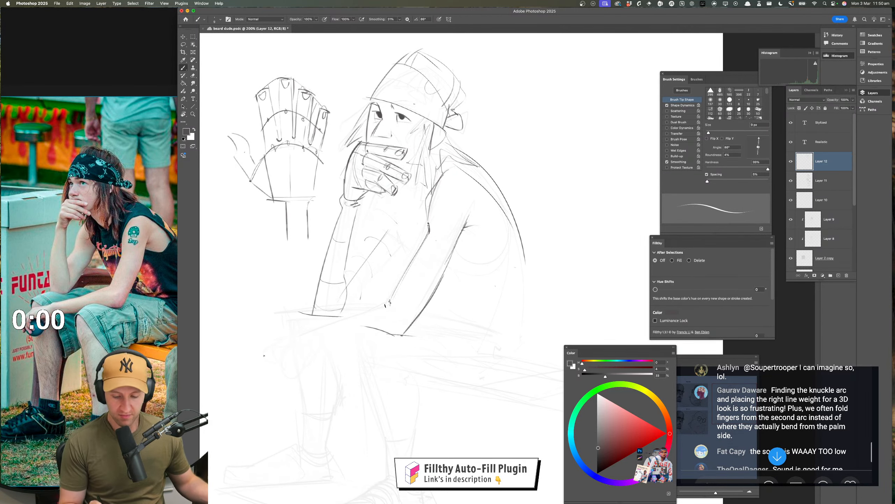
pyautogui.moveTo(389, 305); pyautogui.dragTo(277, 337)
pyautogui.hotkey('ctrl', 'z')
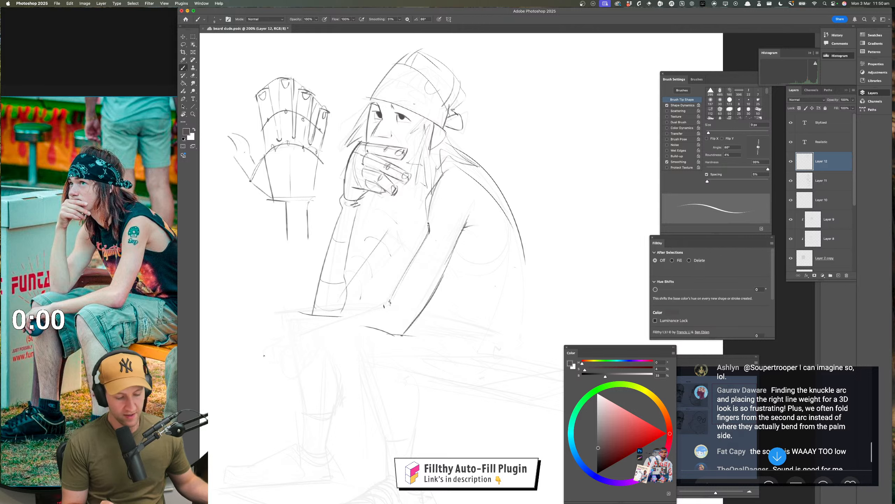
pyautogui.moveTo(391, 302); pyautogui.dragTo(305, 332)
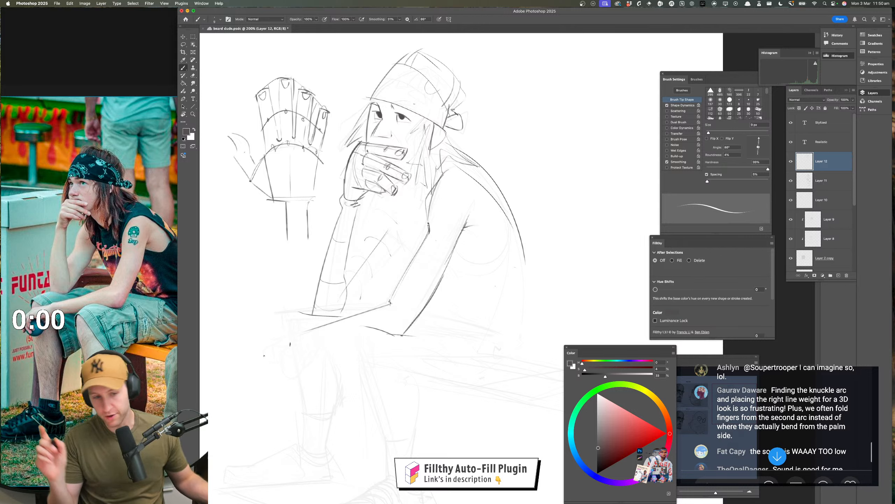
pyautogui.moveTo(335, 319); pyautogui.dragTo(290, 334)
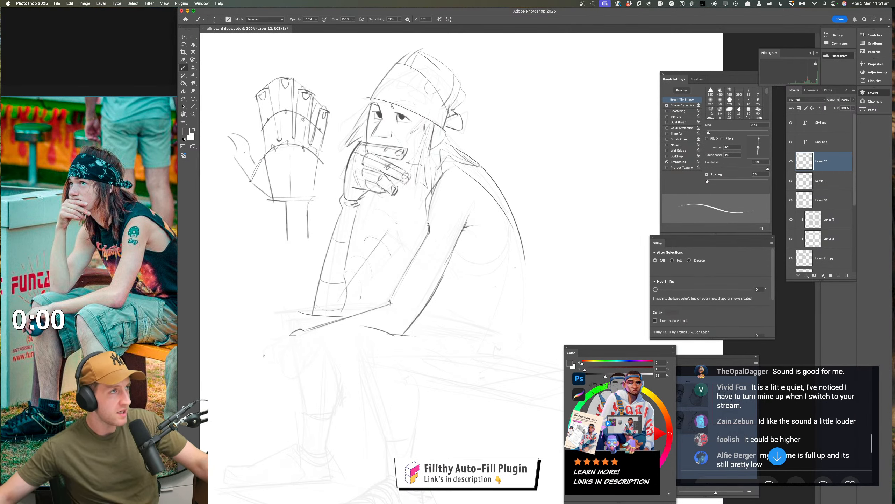
# Read the live chat for the viewers' feedback on the stream's sound volume
pyautogui.scroll(2, 778, 425)
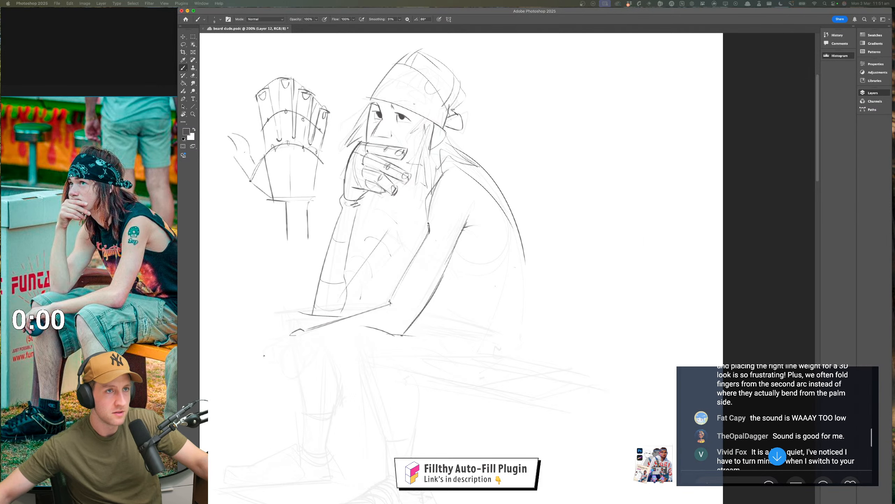
pyautogui.scroll(-2, 778, 426)
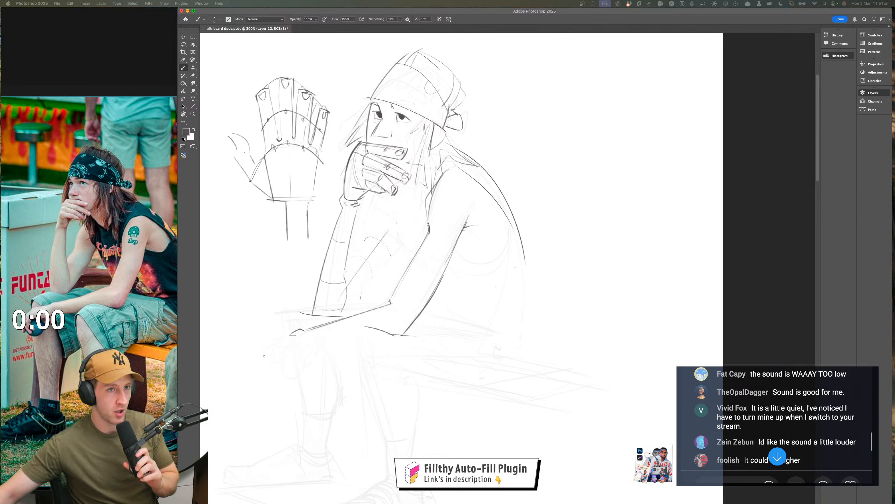
pyautogui.scroll(-1, 768, 398)
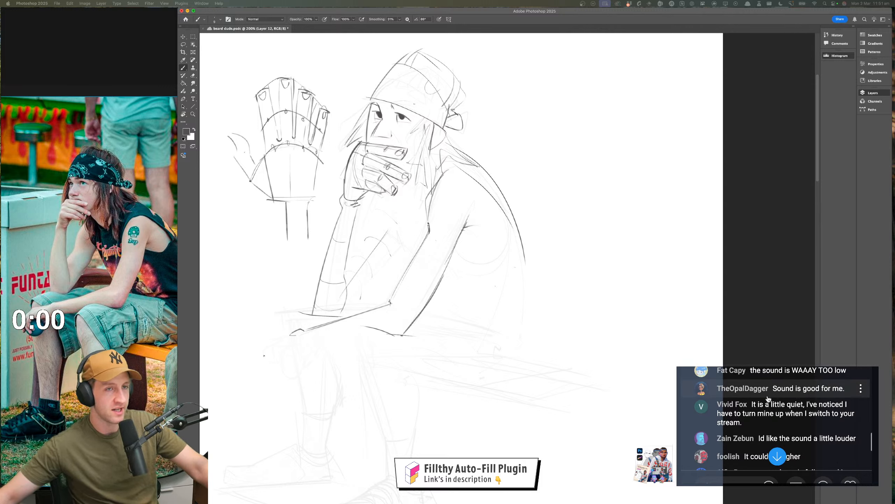
pyautogui.scroll(-2, 769, 399)
pyautogui.scroll(-1, 769, 399)
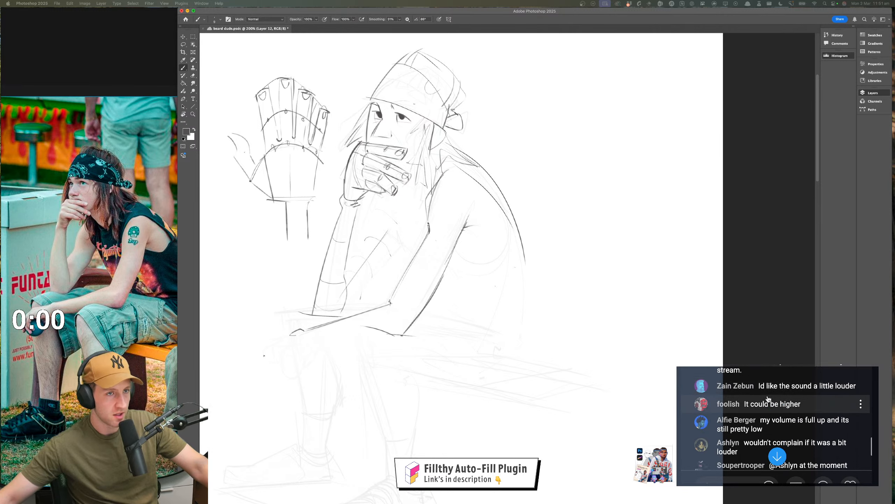
pyautogui.scroll(-1, 768, 398)
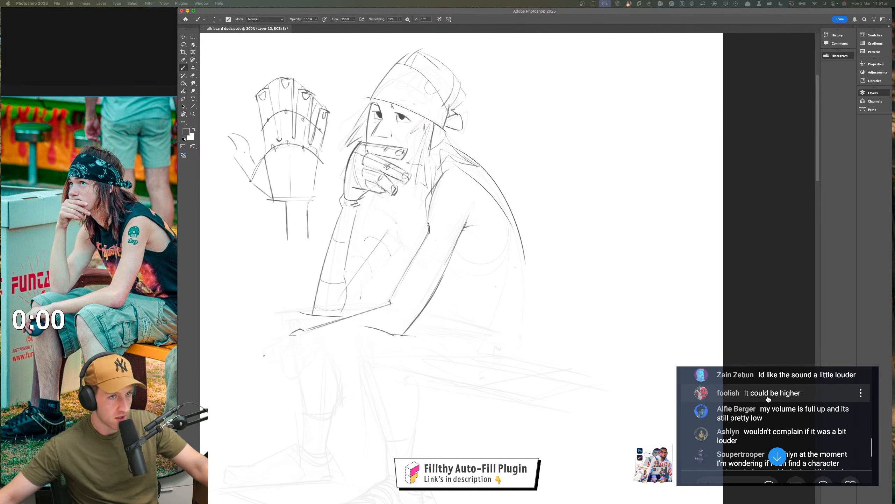
pyautogui.scroll(-6, 769, 398)
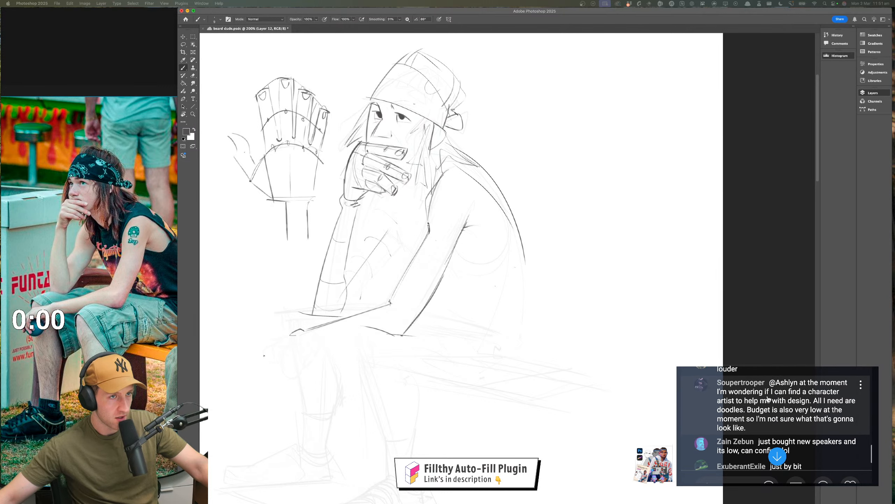
pyautogui.scroll(-3, 768, 397)
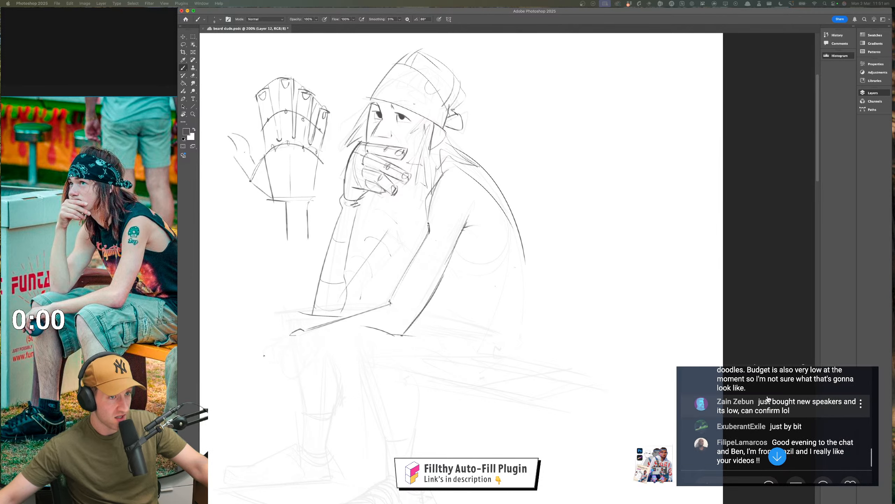
pyautogui.scroll(-8, 768, 398)
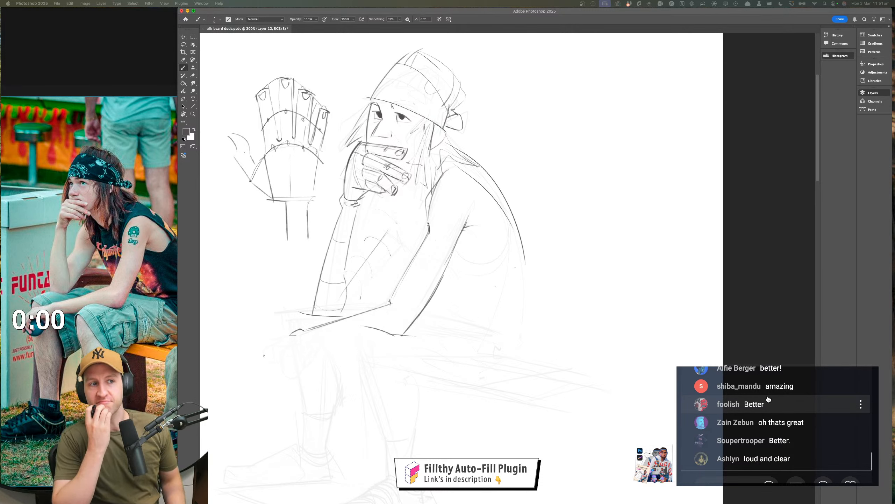
pyautogui.scroll(5, 769, 396)
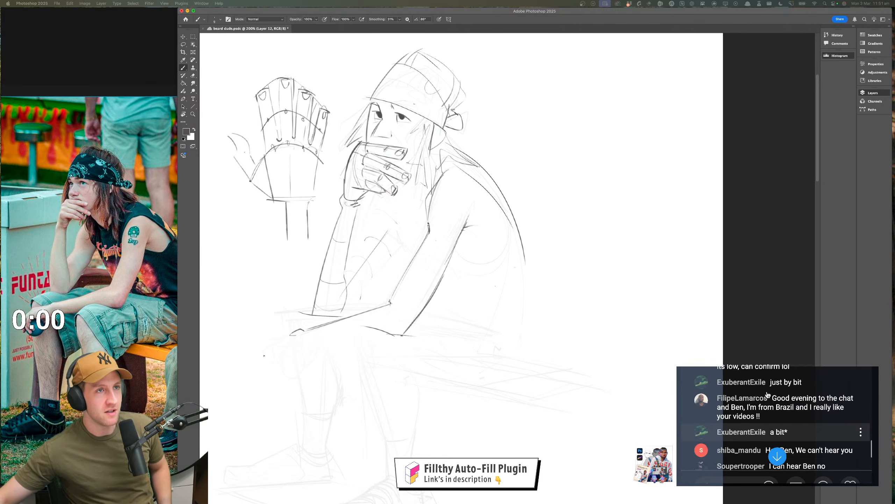
pyautogui.scroll(2, 769, 394)
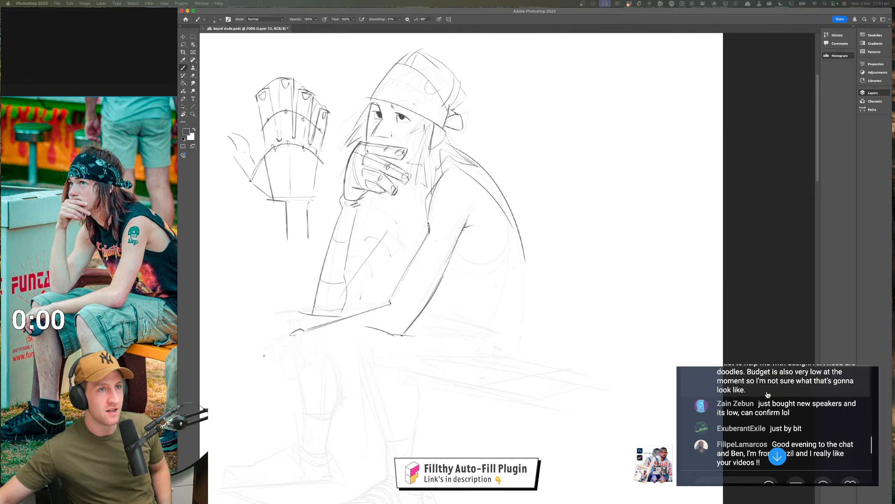
pyautogui.scroll(4, 768, 394)
pyautogui.scroll(4, 768, 394)
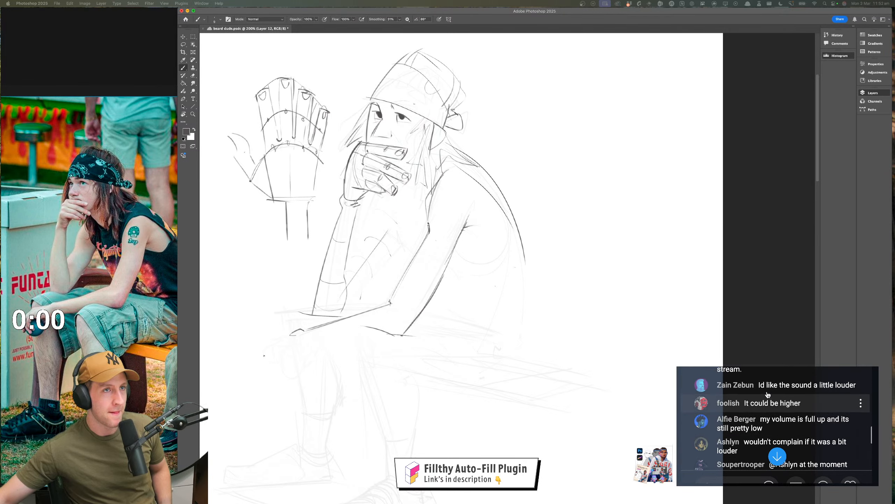
# Draw the torso's front line below the raised hand and the far arm's contours between the wrist and the resting forearm
pyautogui.scroll(-10, 769, 394)
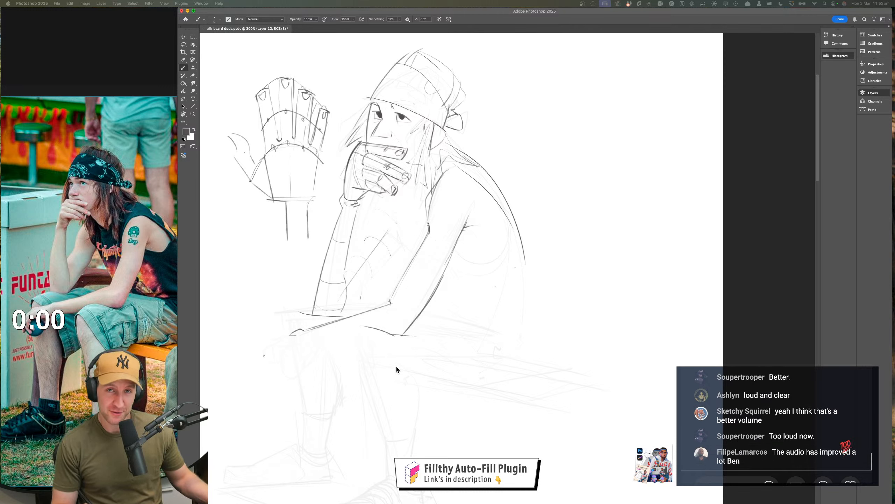
pyautogui.press('Tab')
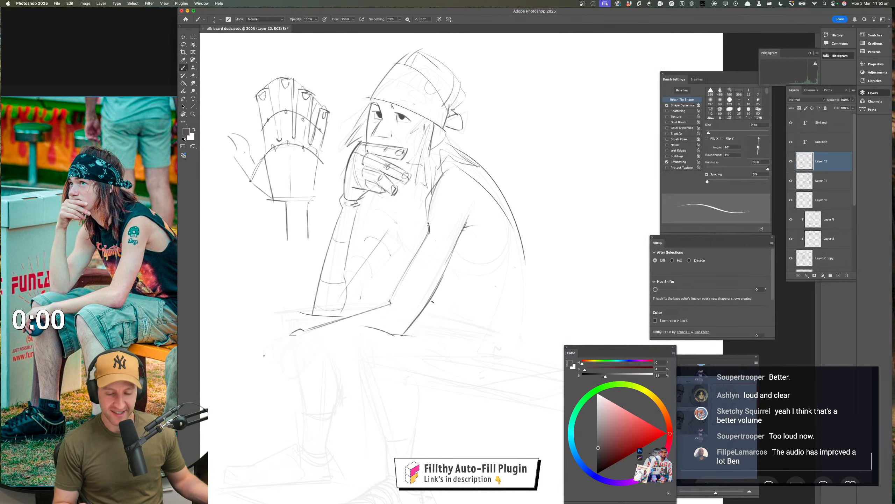
pyautogui.scroll(2, 405, 283)
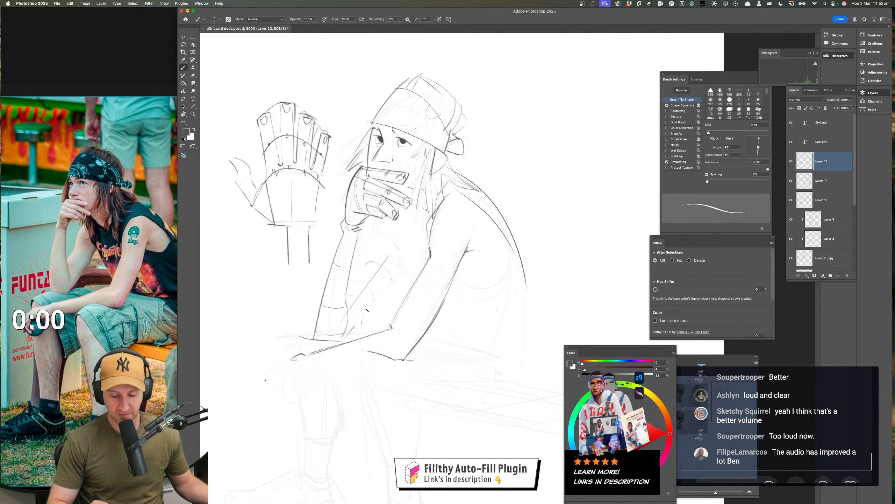
pyautogui.moveTo(399, 271); pyautogui.dragTo(354, 326)
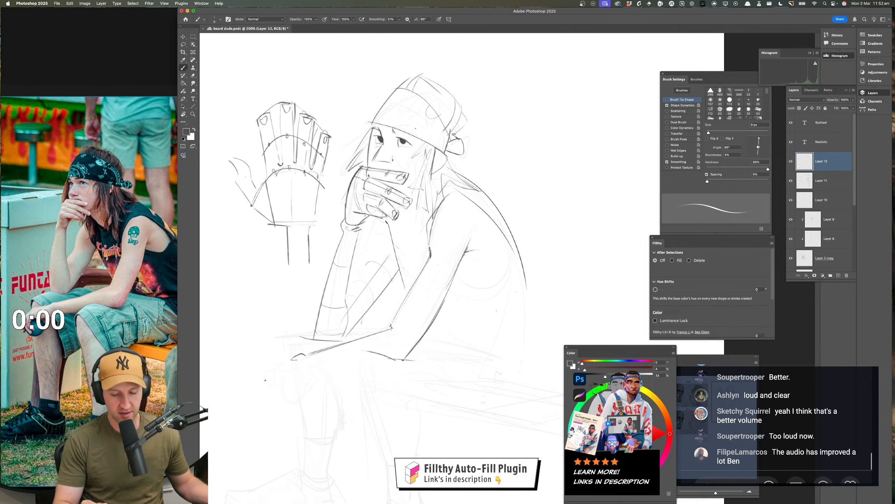
pyautogui.moveTo(387, 225); pyautogui.dragTo(344, 294)
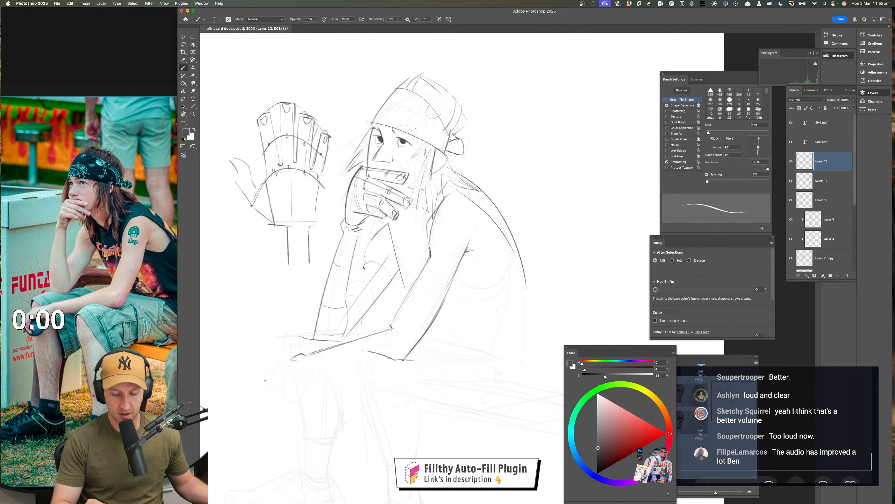
# Sketch the tattoo shapes on the near upper arm and draw the tank top's armhole edge behind it
pyautogui.moveTo(466, 348); pyautogui.dragTo(456, 353)
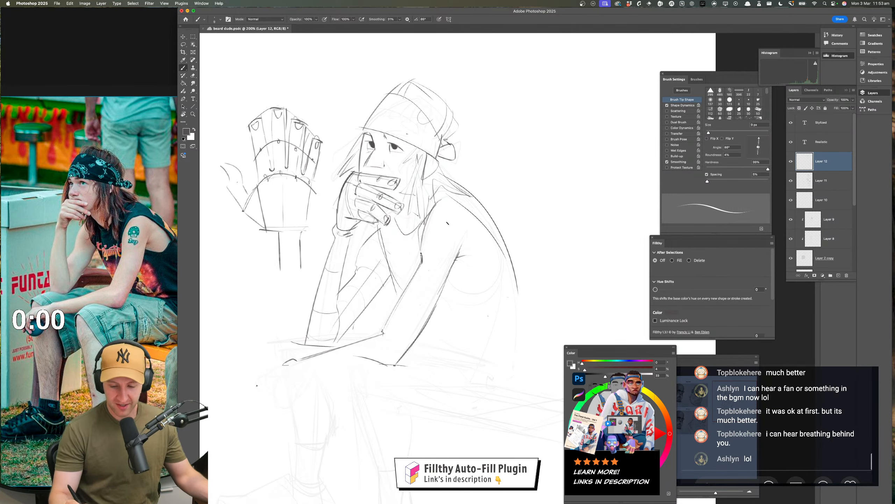
pyautogui.moveTo(450, 222); pyautogui.dragTo(442, 259)
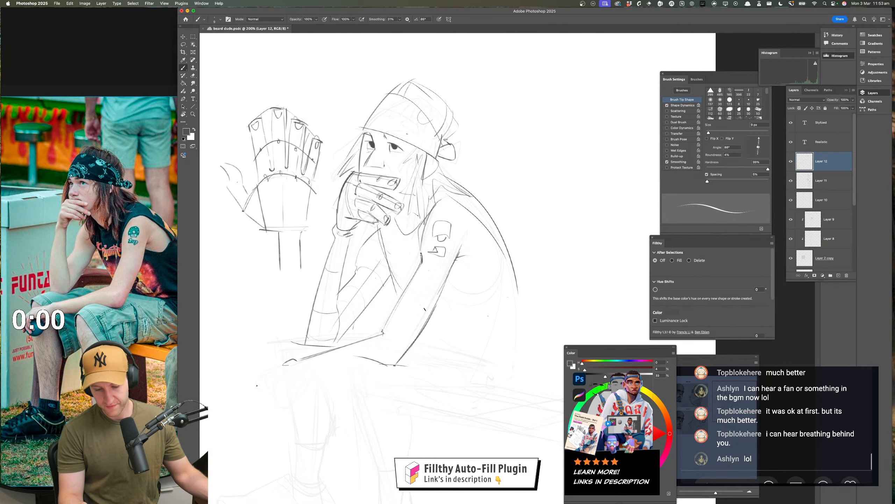
pyautogui.moveTo(454, 312)
pyautogui.mouseDown()
pyautogui.moveTo(428, 263)
pyautogui.moveTo(486, 230)
pyautogui.mouseUp()
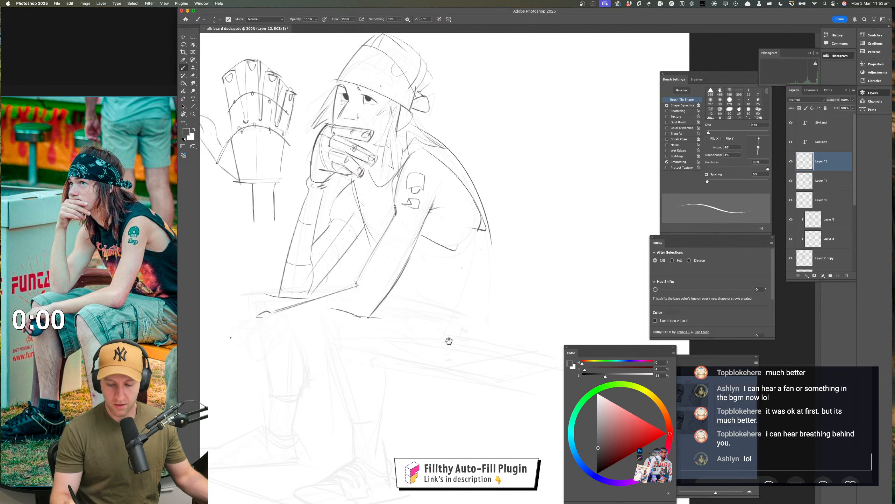
pyautogui.moveTo(448, 340)
pyautogui.mouseDown()
pyautogui.moveTo(430, 320)
pyautogui.moveTo(386, 311)
pyautogui.mouseUp()
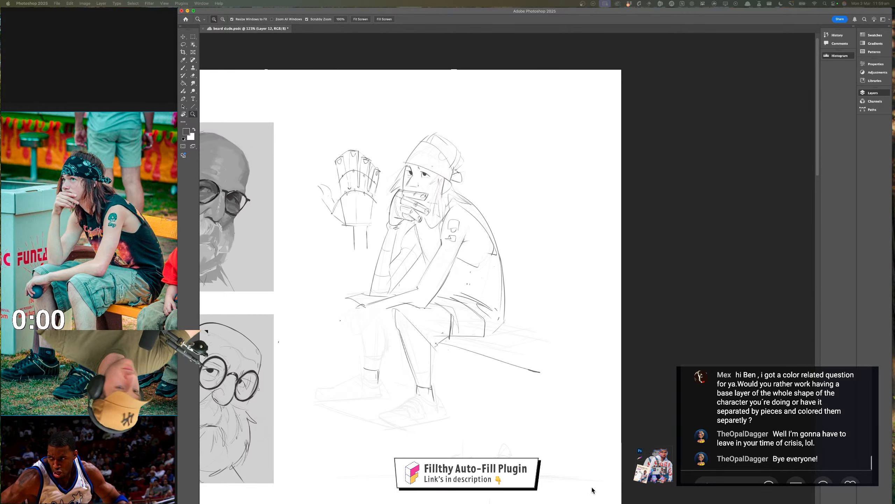
# Save the document with the seated figure sketch
pyautogui.press('Tab')
pyautogui.click(435, 293)
pyautogui.click(435, 293)
pyautogui.moveTo(435, 293); pyautogui.dragTo(416, 278)
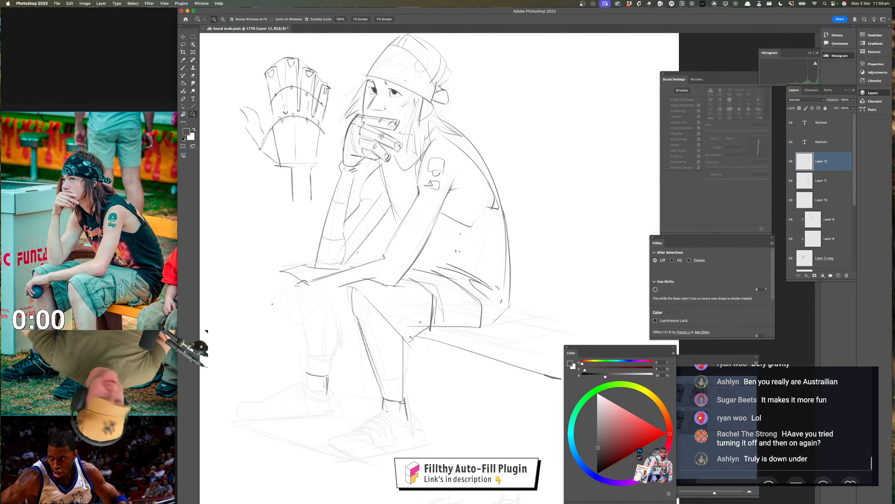
pyautogui.hotkey('shift', 'Tab')
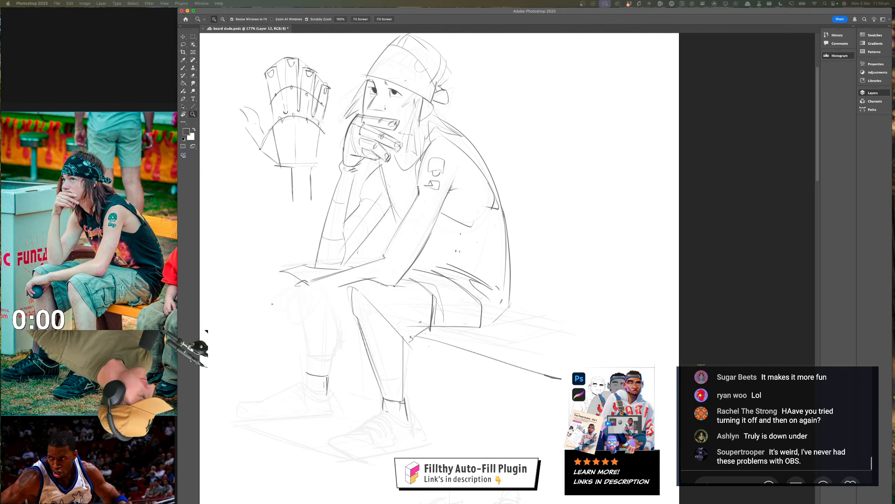
pyautogui.press('super+s')
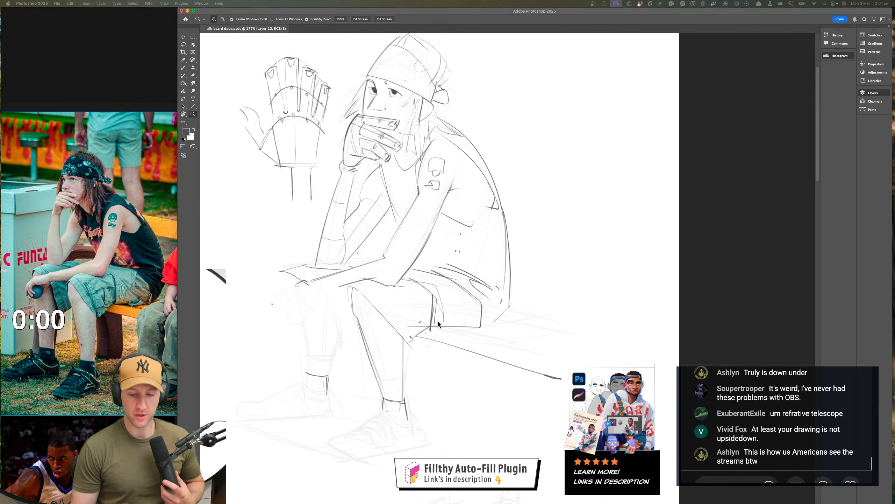
# Touch up the near shorts leg's hem line above the bench with the Brush
pyautogui.press('Tab')
pyautogui.press('b')
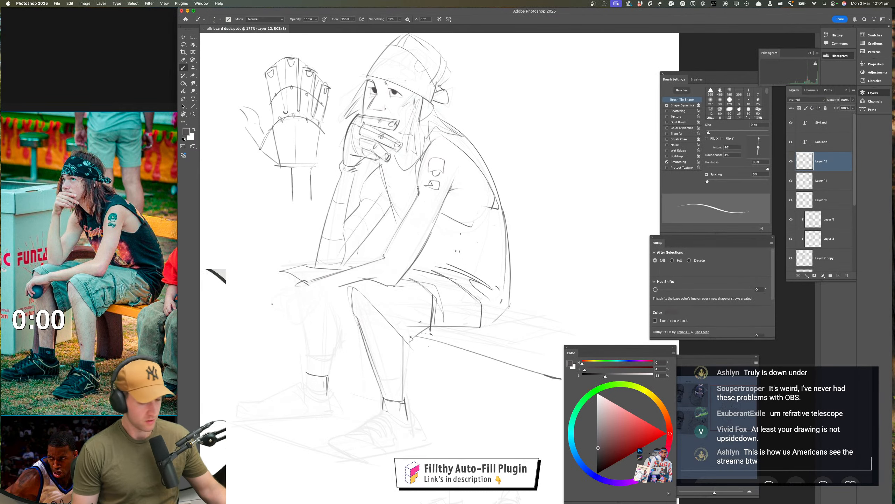
pyautogui.moveTo(427, 329); pyautogui.dragTo(426, 336)
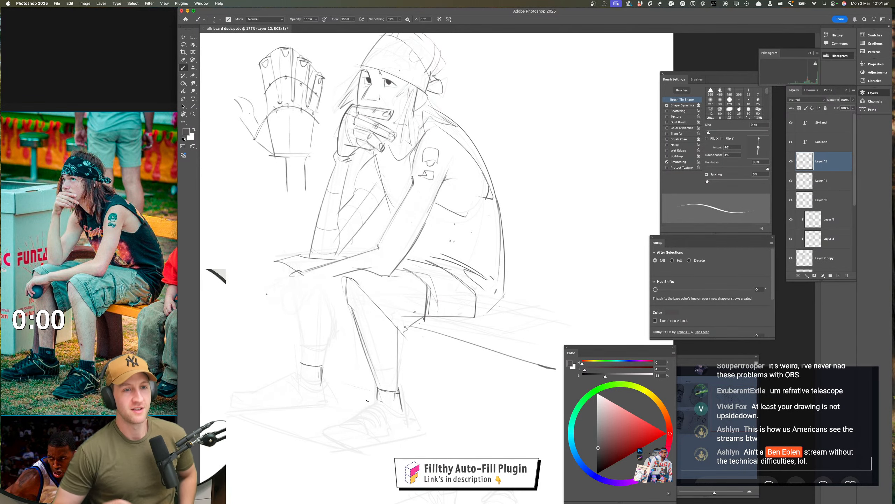
pyautogui.scroll(1, 358, 379)
pyautogui.scroll(2, 358, 379)
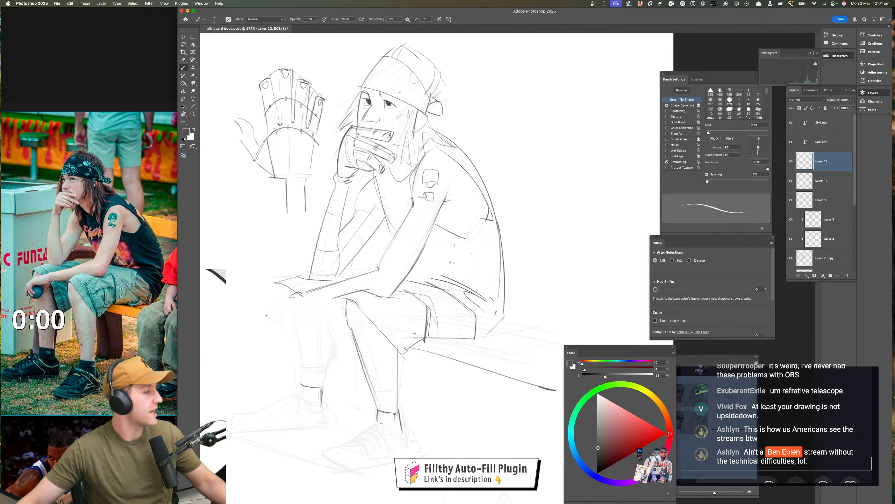
# Examine the legs and shoes of the seated man in the reference photo
pyautogui.hotkey('shift', 'Tab')
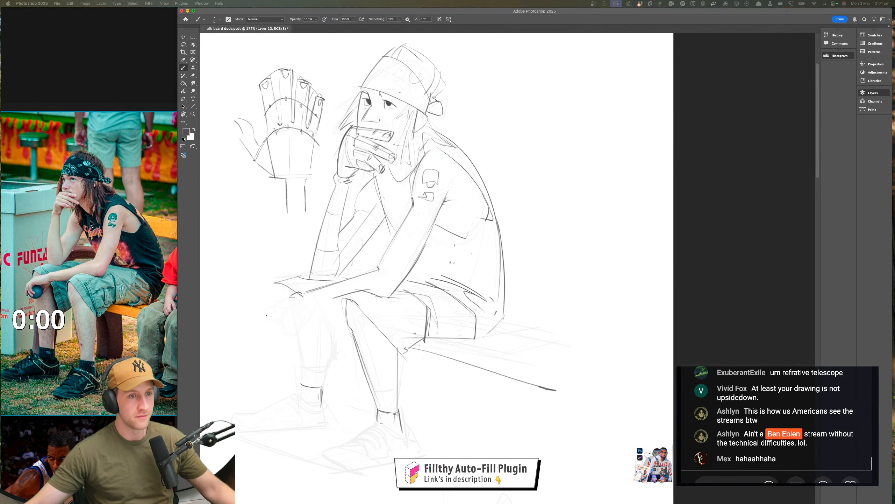
pyautogui.moveTo(124, 207); pyautogui.dragTo(124, 202)
pyautogui.scroll(-6, 123, 203)
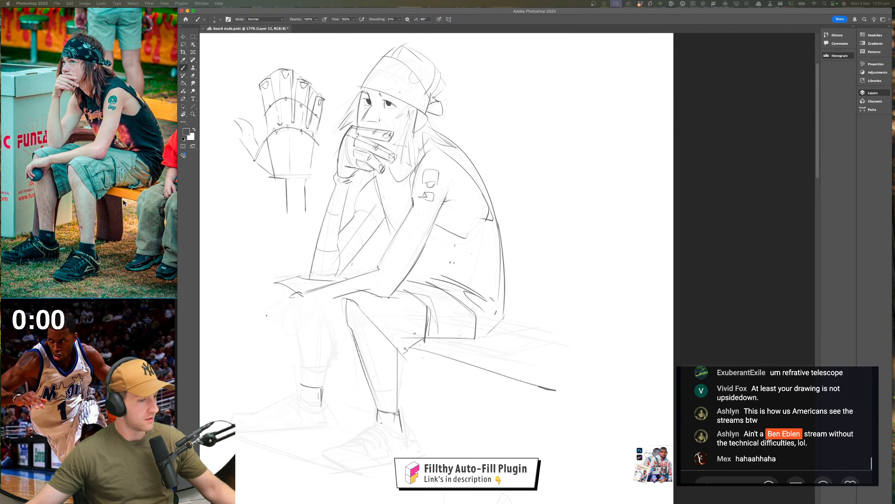
pyautogui.click(441, 294)
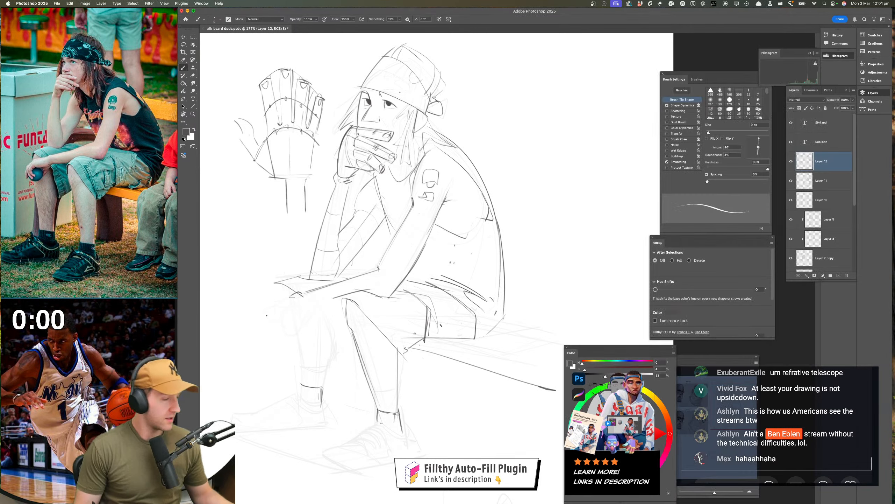
# Draw the front edge of the far shin from below the knee down to the sock
pyautogui.moveTo(429, 338); pyautogui.dragTo(429, 246)
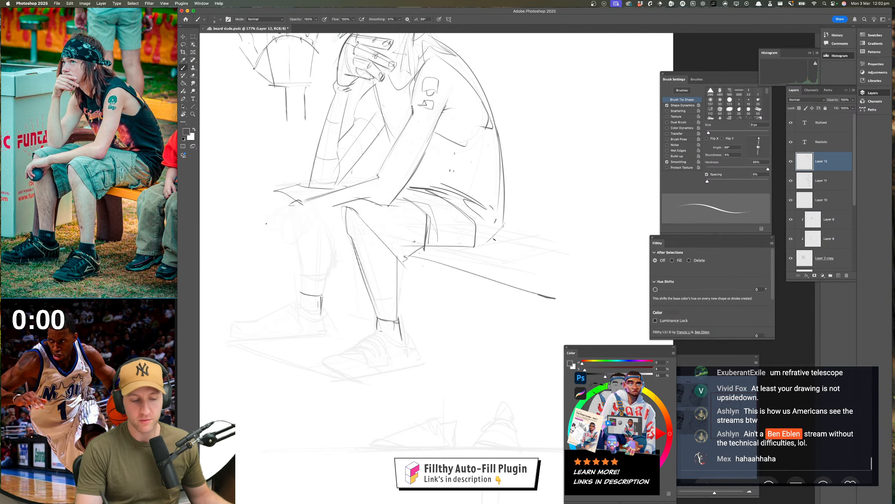
pyautogui.scroll(2, 444, 353)
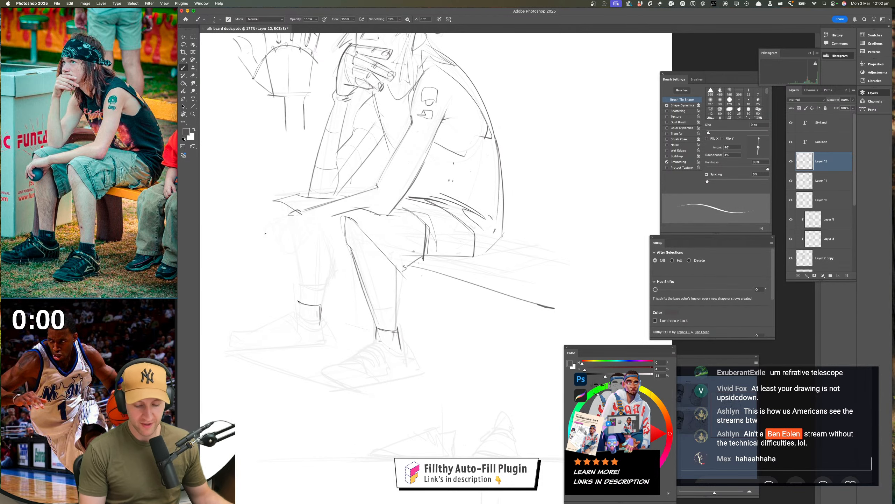
pyautogui.scroll(3, 335, 347)
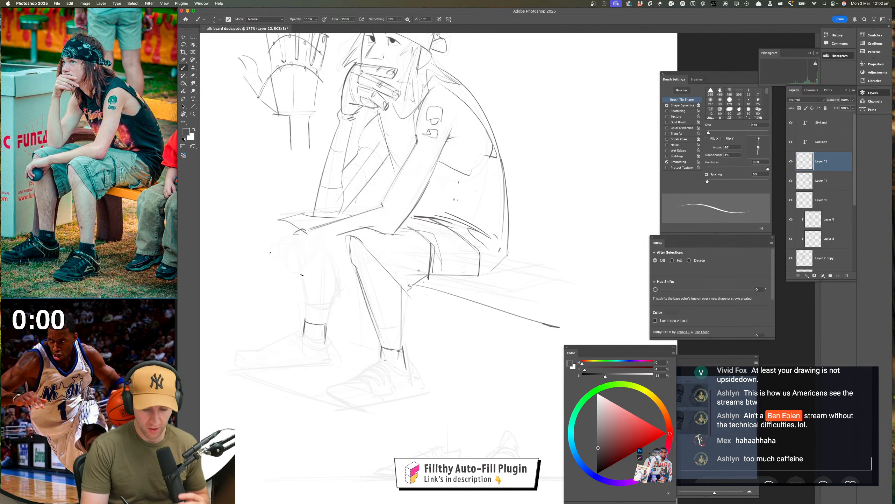
pyautogui.moveTo(302, 274); pyautogui.dragTo(304, 320)
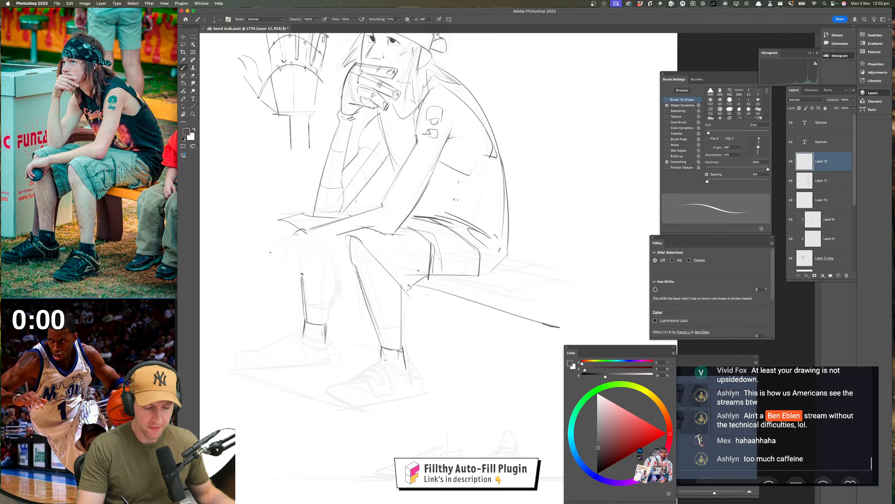
pyautogui.moveTo(360, 314); pyautogui.dragTo(368, 336)
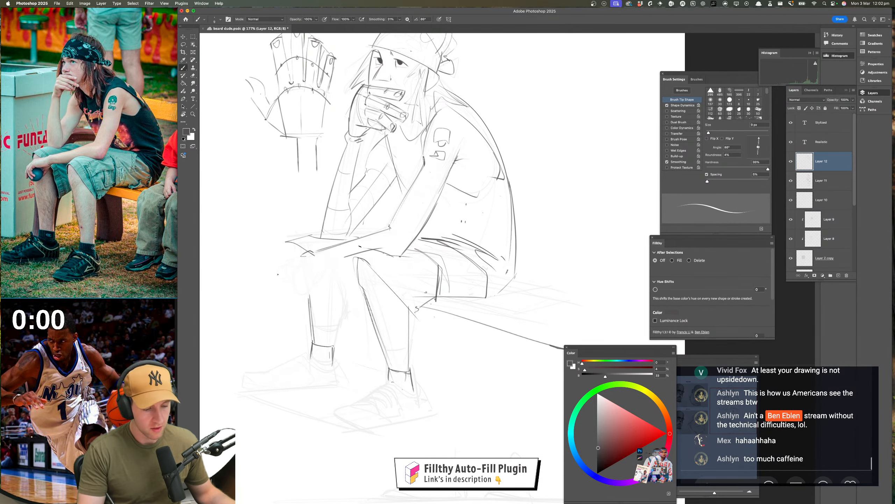
# Strengthen the front contour of the near knee and draw the back edge of the near shoe's heel
pyautogui.moveTo(352, 255); pyautogui.dragTo(359, 291)
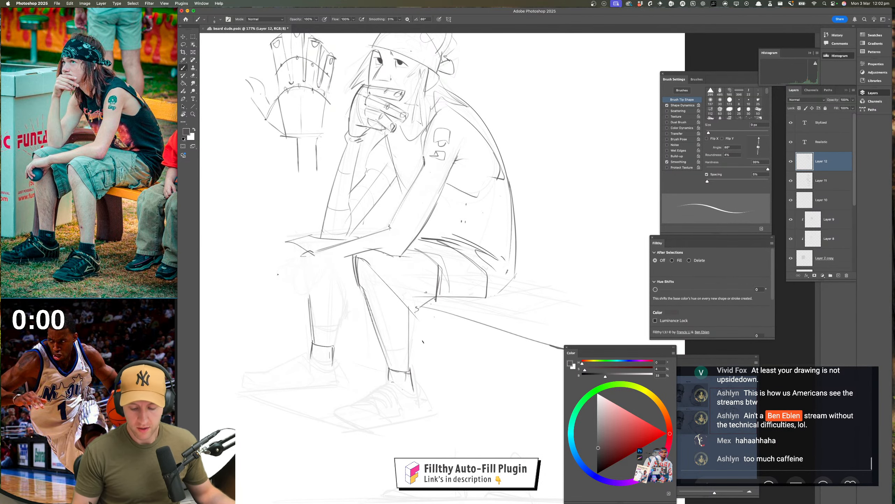
pyautogui.scroll(-3, 423, 341)
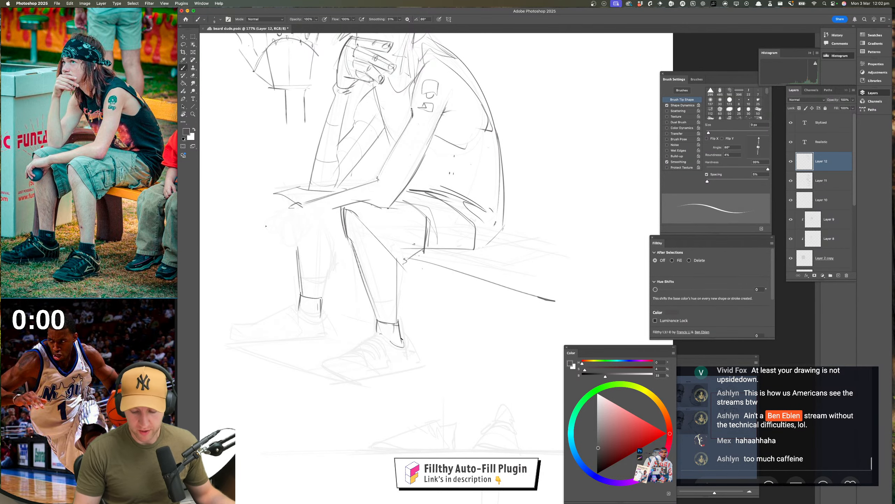
pyautogui.moveTo(403, 333); pyautogui.dragTo(413, 362)
# Check the figure's proportions in a horizontally mirrored view, save the document, and restore the normal view
pyautogui.moveTo(472, 354)
pyautogui.mouseDown()
pyautogui.moveTo(471, 384)
pyautogui.moveTo(228, 350)
pyautogui.mouseUp()
pyautogui.press('super+shift+h')
pyautogui.moveTo(460, 353); pyautogui.dragTo(396, 348)
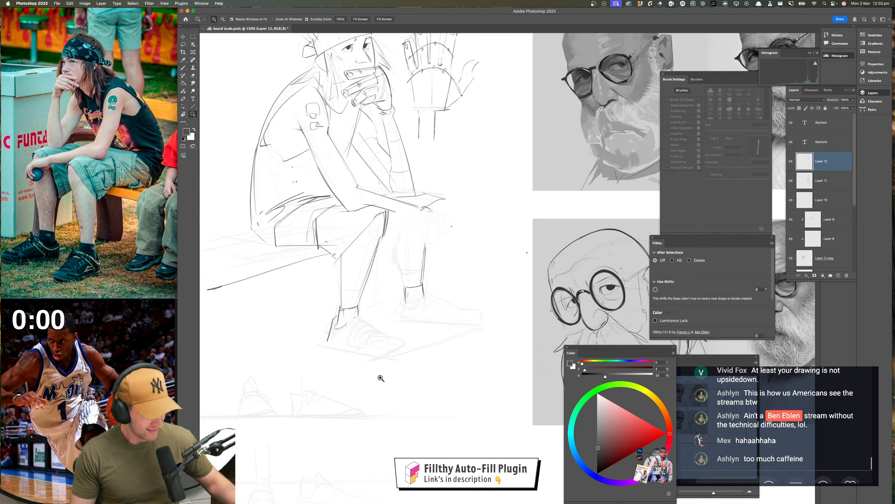
pyautogui.press('super+s')
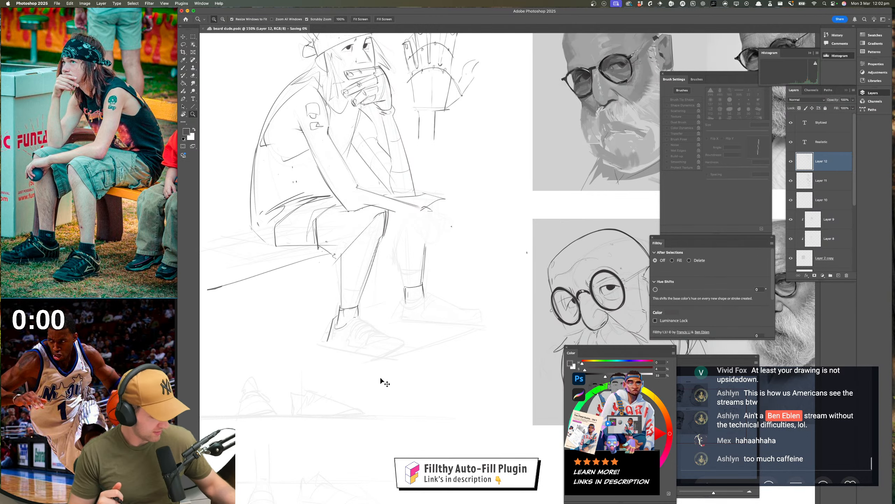
pyautogui.press('super+shift+h')
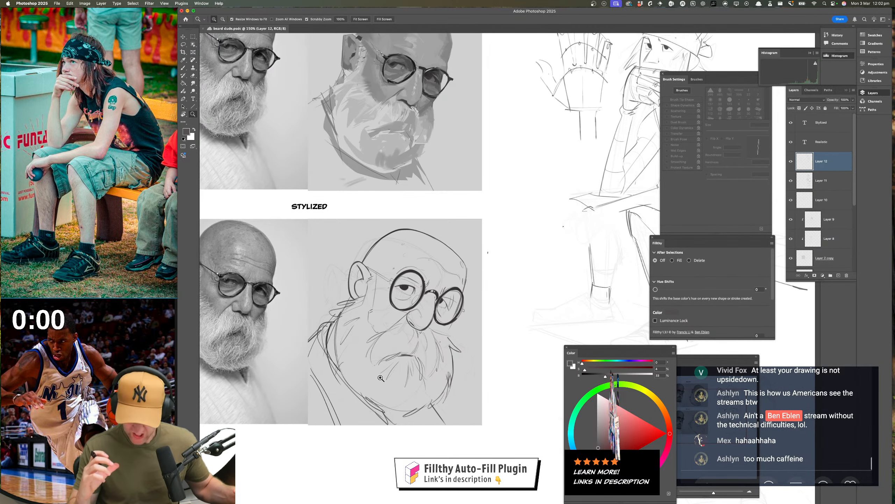
pyautogui.moveTo(529, 318); pyautogui.dragTo(255, 310)
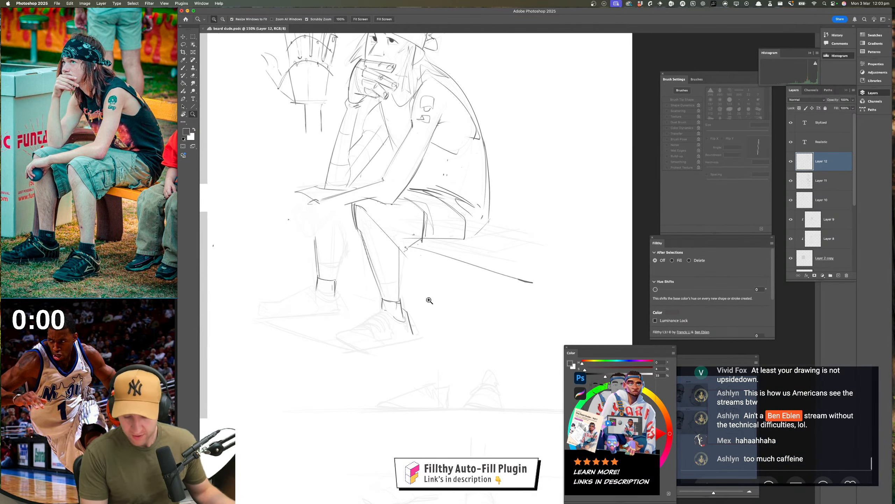
# Draw the near shoe's ankle collar and tongue, and outline its toe and sole
pyautogui.moveTo(420, 328); pyautogui.dragTo(433, 327)
pyautogui.press('b')
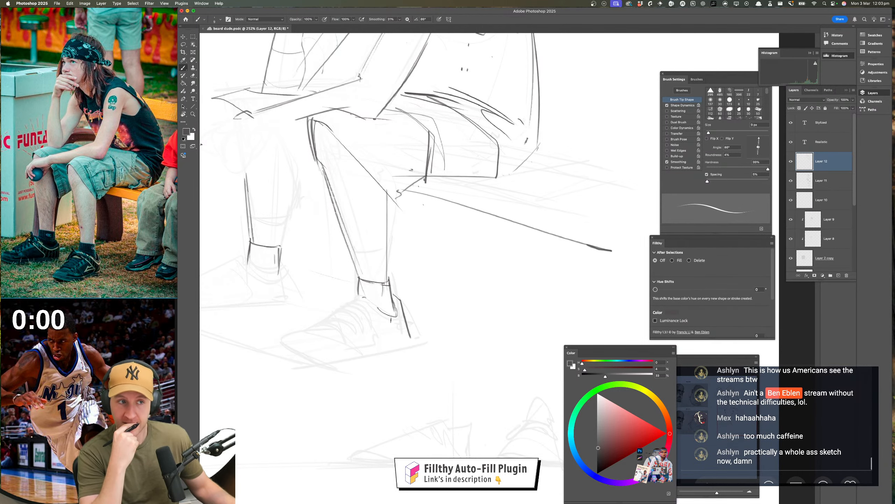
pyautogui.moveTo(425, 311)
pyautogui.mouseDown()
pyautogui.moveTo(463, 303)
pyautogui.moveTo(399, 293)
pyautogui.mouseUp()
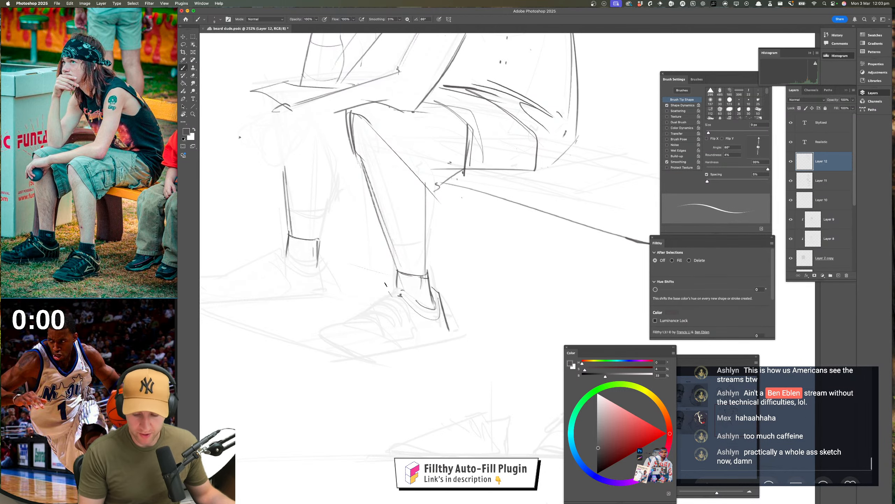
pyautogui.moveTo(386, 283); pyautogui.dragTo(425, 328)
pyautogui.moveTo(480, 309); pyautogui.dragTo(486, 312)
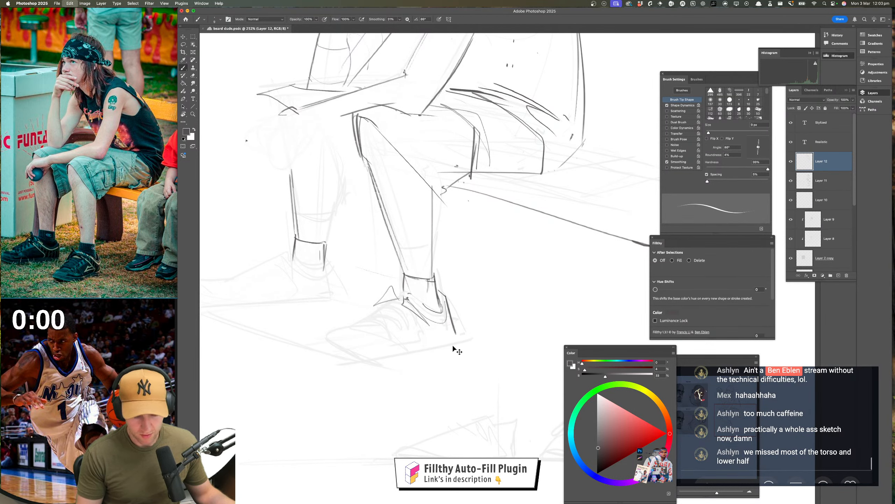
pyautogui.moveTo(461, 342)
pyautogui.mouseDown()
pyautogui.moveTo(365, 364)
pyautogui.moveTo(321, 339)
pyautogui.moveTo(333, 323)
pyautogui.moveTo(378, 337)
pyautogui.moveTo(370, 323)
pyautogui.moveTo(397, 293)
pyautogui.mouseUp()
pyautogui.moveTo(388, 376)
pyautogui.mouseDown()
pyautogui.moveTo(341, 376)
pyautogui.moveTo(394, 376)
pyautogui.mouseUp()
# Check the near shoe and the whole figure's proportions in mirrored and normal orientation
pyautogui.moveTo(428, 326); pyautogui.dragTo(148, 343)
pyautogui.press('h')
pyautogui.moveTo(410, 366); pyautogui.dragTo(421, 387)
pyautogui.press('h')
pyautogui.moveTo(529, 369); pyautogui.dragTo(291, 356)
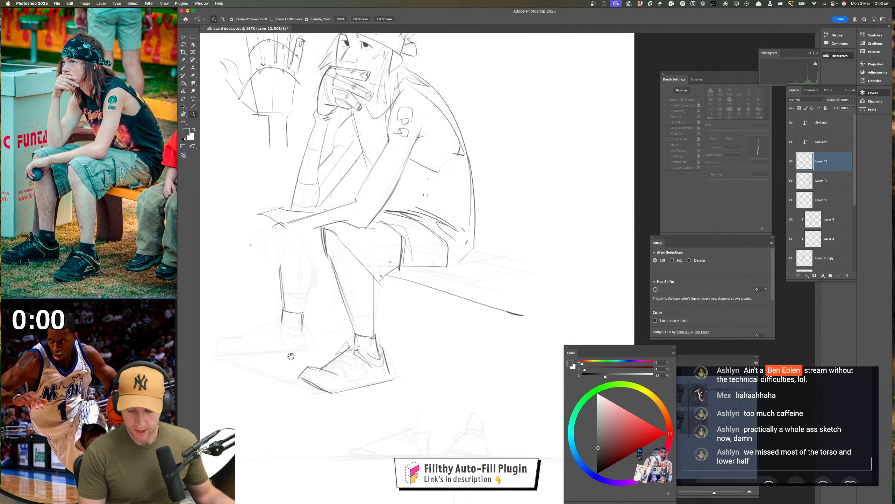
pyautogui.moveTo(403, 348)
pyautogui.mouseDown()
pyautogui.moveTo(423, 352)
pyautogui.moveTo(354, 377)
pyautogui.mouseUp()
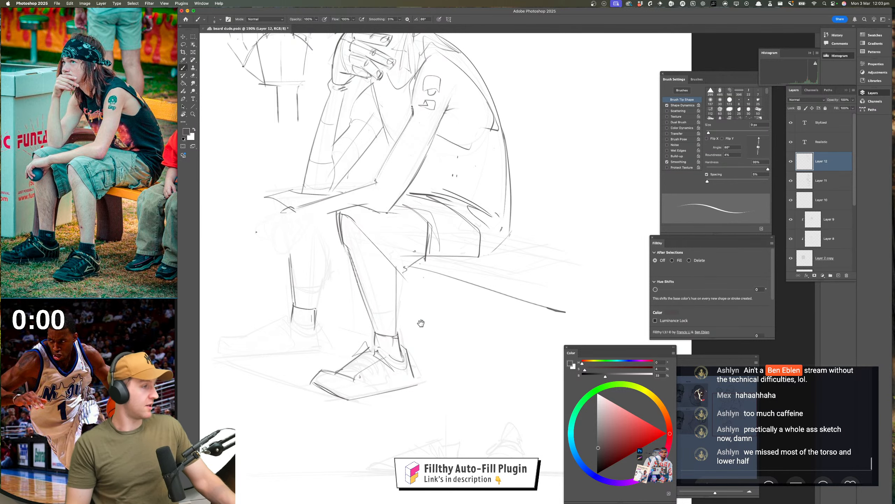
pyautogui.moveTo(421, 323)
pyautogui.mouseDown()
pyautogui.moveTo(431, 359)
pyautogui.moveTo(419, 372)
pyautogui.moveTo(423, 406)
pyautogui.moveTo(409, 456)
pyautogui.mouseUp()
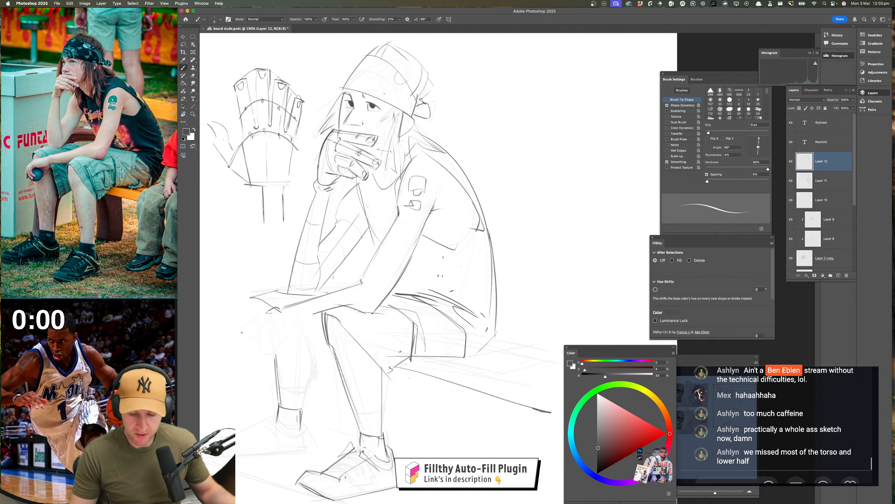
# Draw the inner edge and hem of the far shorts leg and the top line of the far thigh beside the resting wrist
pyautogui.moveTo(443, 251); pyautogui.dragTo(485, 226)
pyautogui.moveTo(402, 280)
pyautogui.mouseDown()
pyautogui.moveTo(463, 311)
pyautogui.moveTo(450, 302)
pyautogui.mouseUp()
pyautogui.moveTo(443, 283); pyautogui.dragTo(474, 244)
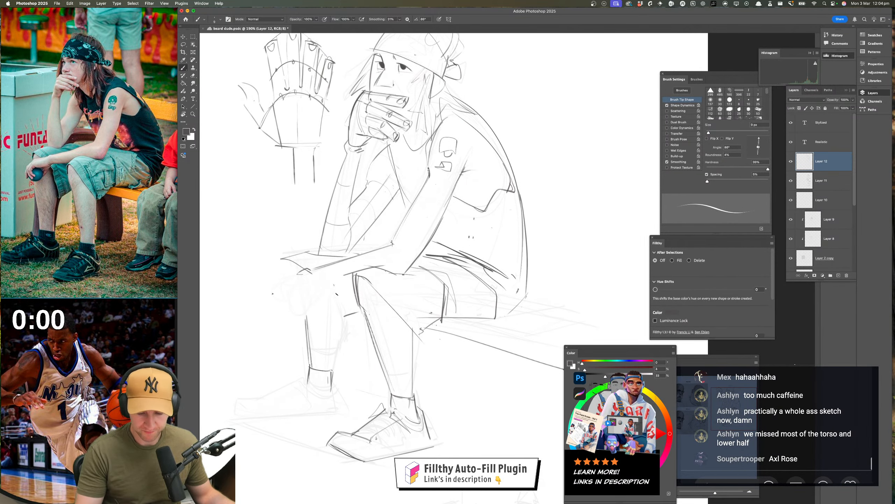
pyautogui.moveTo(334, 285); pyautogui.dragTo(345, 325)
pyautogui.moveTo(393, 317); pyautogui.dragTo(404, 332)
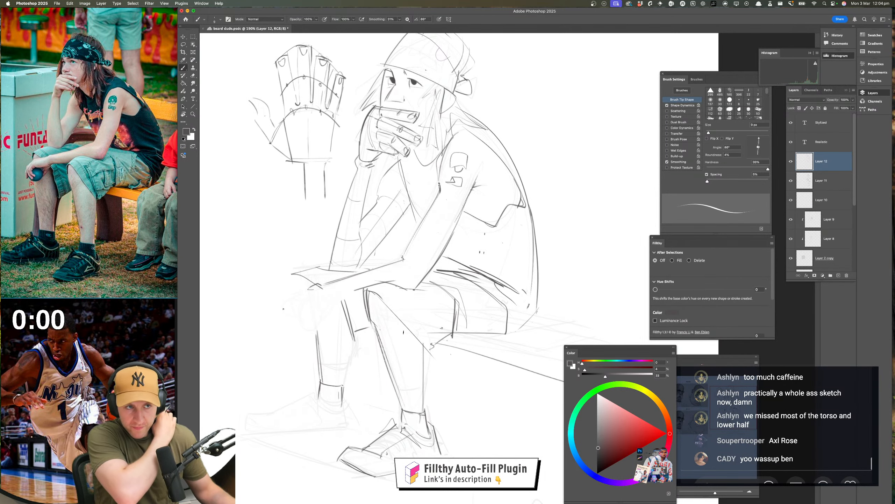
pyautogui.moveTo(391, 302); pyautogui.dragTo(395, 302)
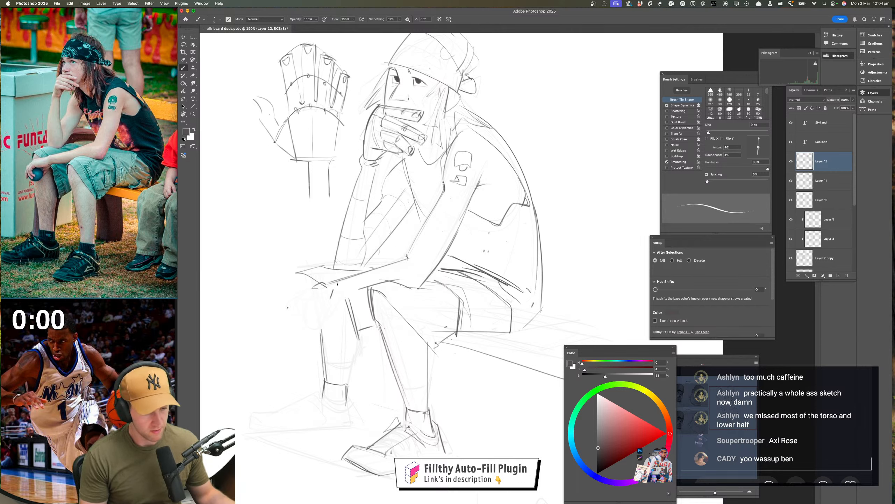
pyautogui.moveTo(334, 291); pyautogui.dragTo(365, 288)
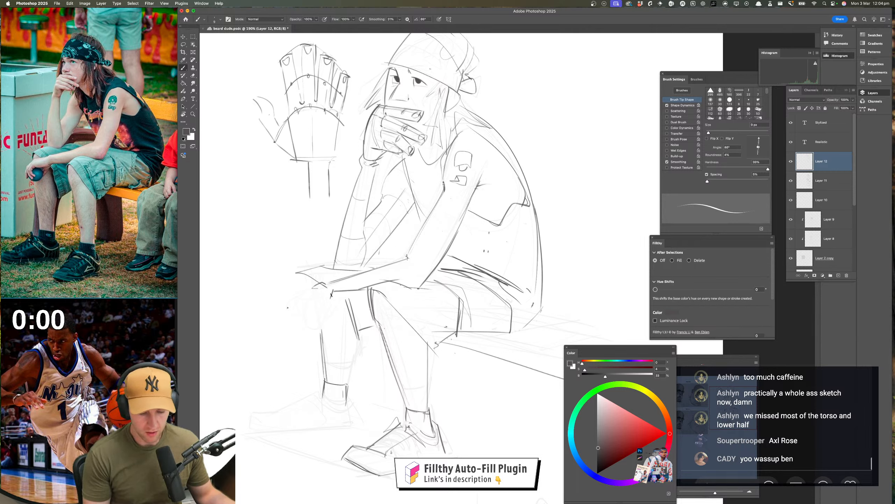
# Outline the back of the resting hand, extending from the wrist past the far knee
pyautogui.moveTo(294, 308)
pyautogui.mouseDown()
pyautogui.moveTo(326, 302)
pyautogui.moveTo(292, 293)
pyautogui.mouseUp()
pyautogui.press('z')
pyautogui.moveTo(418, 331)
pyautogui.mouseDown()
pyautogui.moveTo(405, 341)
pyautogui.moveTo(375, 335)
pyautogui.moveTo(416, 327)
pyautogui.moveTo(398, 307)
pyautogui.moveTo(417, 334)
pyautogui.moveTo(412, 346)
pyautogui.mouseUp()
pyautogui.press('b')
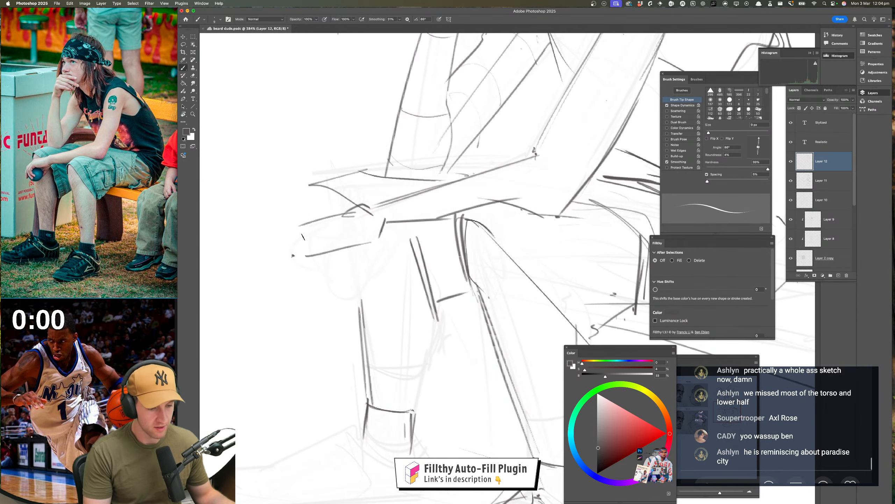
# Draw the bent fingers hanging down from the resting hand's knuckles
pyautogui.moveTo(268, 271); pyautogui.dragTo(303, 233)
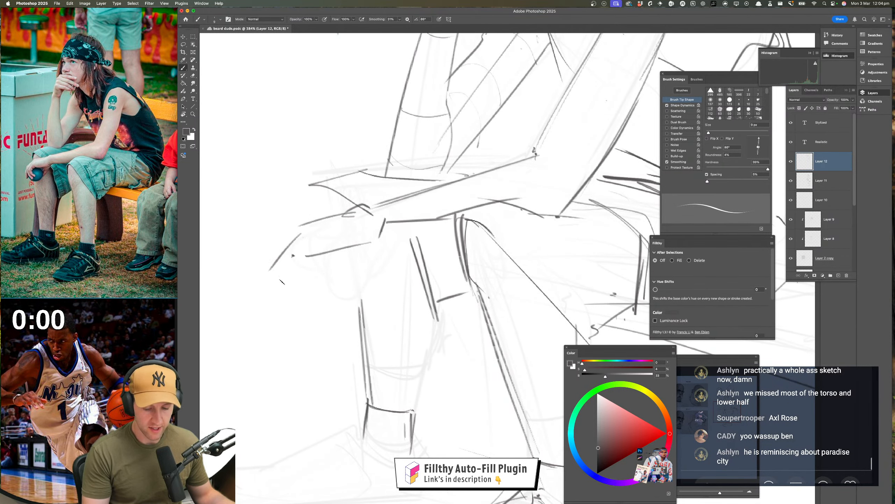
pyautogui.moveTo(280, 285)
pyautogui.mouseDown()
pyautogui.moveTo(307, 256)
pyautogui.moveTo(298, 321)
pyautogui.moveTo(320, 331)
pyautogui.moveTo(298, 311)
pyautogui.mouseUp()
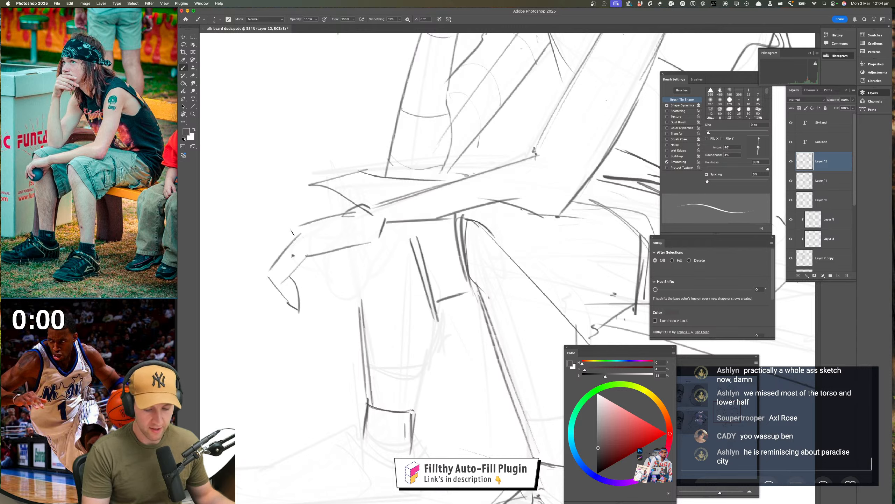
pyautogui.moveTo(292, 233)
pyautogui.mouseDown()
pyautogui.moveTo(251, 271)
pyautogui.moveTo(272, 308)
pyautogui.moveTo(289, 309)
pyautogui.moveTo(273, 310)
pyautogui.moveTo(281, 319)
pyautogui.mouseUp()
pyautogui.moveTo(305, 371); pyautogui.dragTo(296, 380)
pyautogui.moveTo(302, 330); pyautogui.dragTo(334, 327)
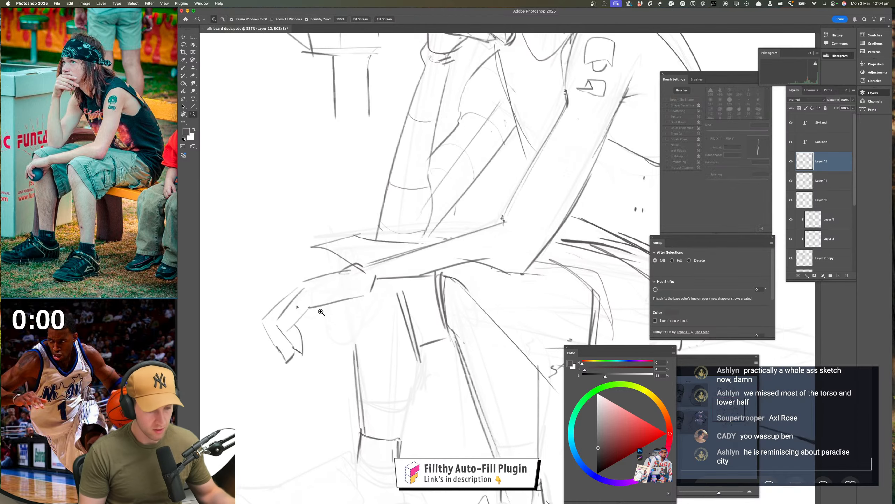
pyautogui.moveTo(298, 281)
pyautogui.mouseDown()
pyautogui.moveTo(259, 307)
pyautogui.moveTo(254, 351)
pyautogui.moveTo(266, 345)
pyautogui.mouseUp()
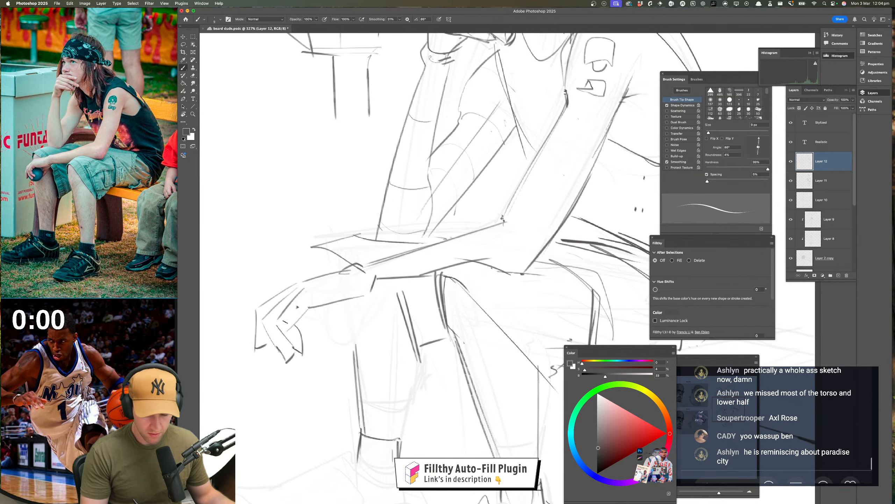
# Draw the heel of the resting hand's palm and a lightly sketched round ball held beneath the fingers
pyautogui.moveTo(358, 352); pyautogui.dragTo(345, 332)
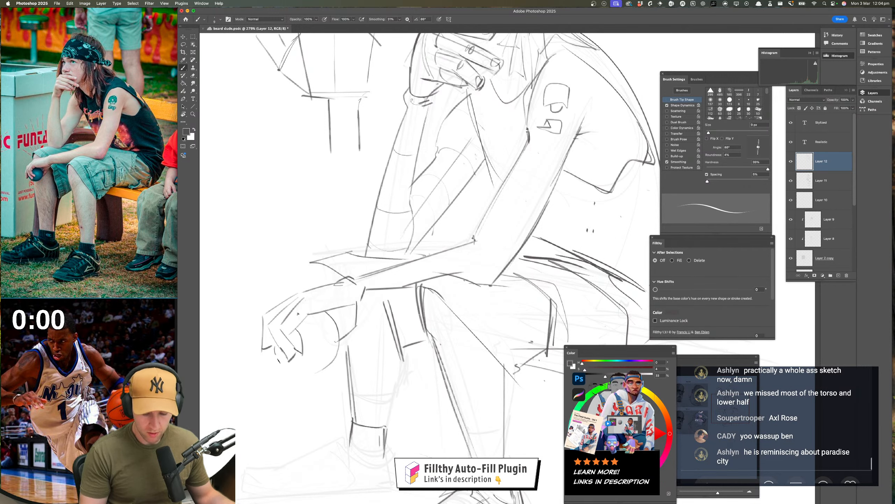
pyautogui.moveTo(278, 363)
pyautogui.mouseDown()
pyautogui.moveTo(303, 373)
pyautogui.moveTo(331, 354)
pyautogui.moveTo(332, 314)
pyautogui.mouseUp()
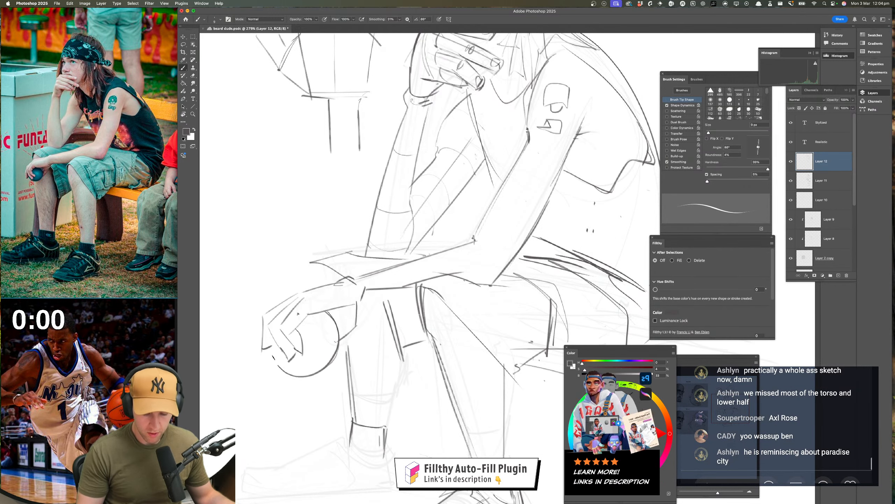
pyautogui.press('super+z')
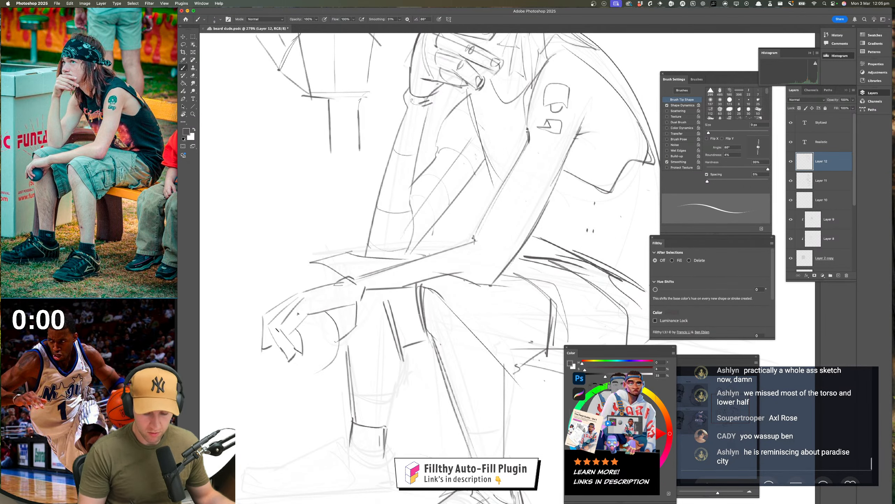
pyautogui.moveTo(276, 330)
pyautogui.mouseDown()
pyautogui.moveTo(279, 369)
pyautogui.moveTo(295, 376)
pyautogui.moveTo(276, 363)
pyautogui.moveTo(299, 379)
pyautogui.moveTo(318, 376)
pyautogui.moveTo(337, 335)
pyautogui.mouseUp()
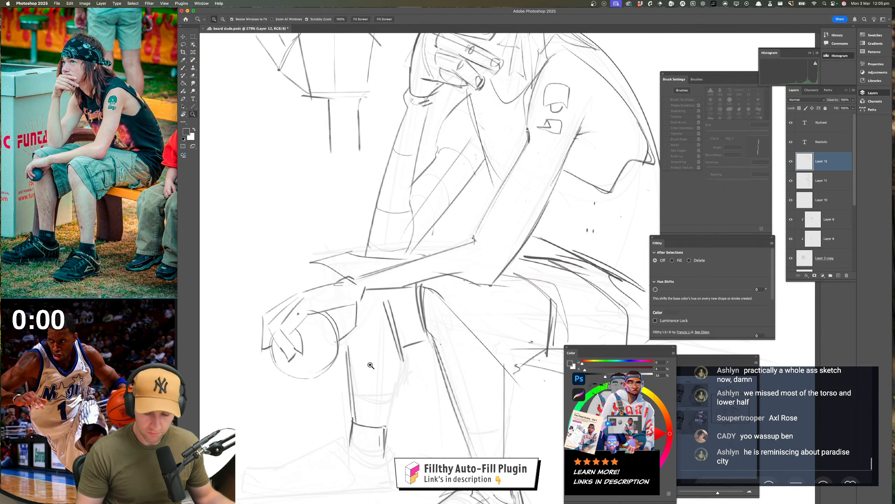
# Check the figure in a horizontally mirrored view and strengthen the fingertip lines over the ball
pyautogui.moveTo(368, 368); pyautogui.dragTo(310, 378)
pyautogui.moveTo(412, 366); pyautogui.dragTo(423, 362)
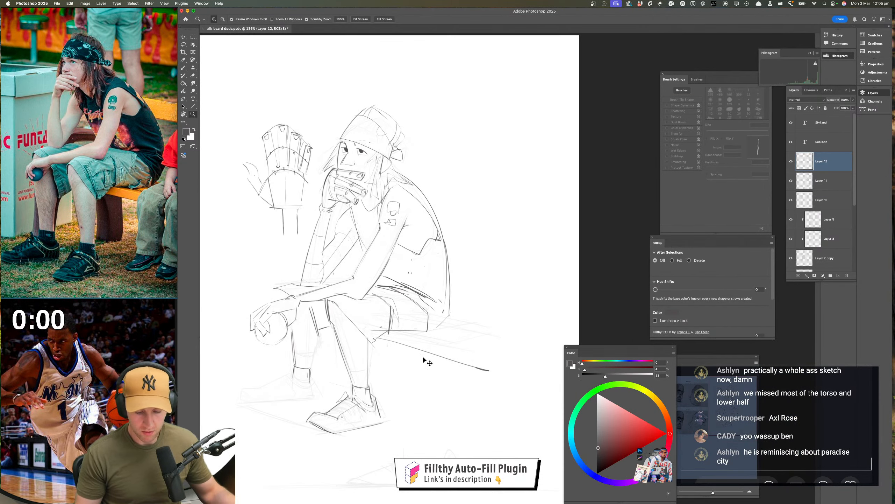
pyautogui.press('super+shift+h')
pyautogui.moveTo(333, 345); pyautogui.dragTo(19, 339)
pyautogui.moveTo(450, 354); pyautogui.dragTo(418, 352)
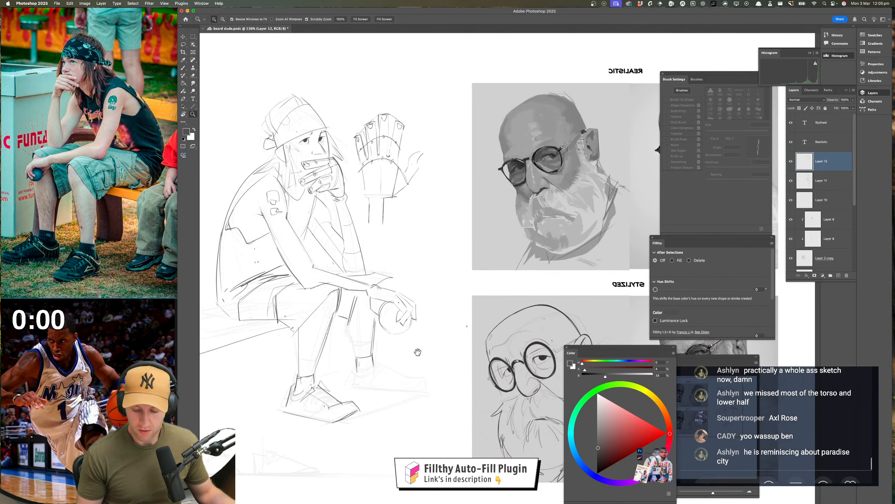
pyautogui.moveTo(412, 313); pyautogui.dragTo(436, 322)
pyautogui.moveTo(384, 269)
pyautogui.mouseDown()
pyautogui.moveTo(421, 293)
pyautogui.moveTo(421, 331)
pyautogui.moveTo(398, 334)
pyautogui.mouseUp()
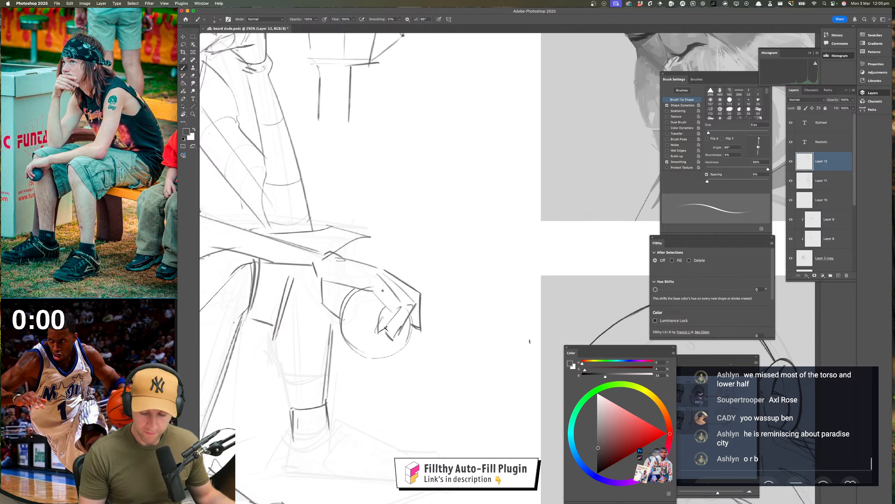
pyautogui.moveTo(378, 332); pyautogui.dragTo(396, 316)
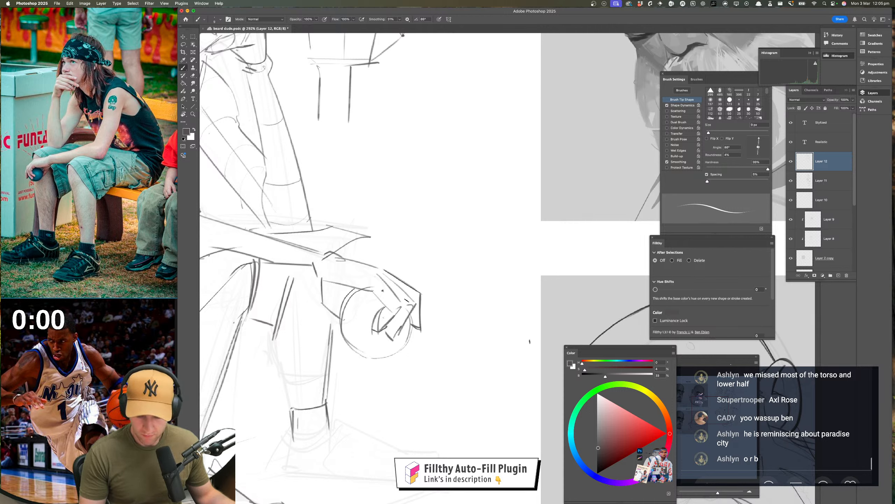
pyautogui.moveTo(443, 345); pyautogui.dragTo(480, 340)
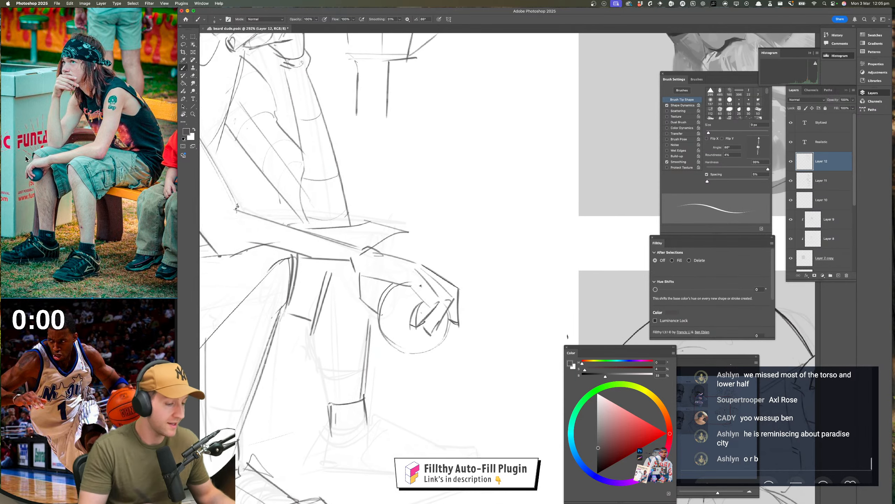
# Enlarge the reference photo around the hand holding the ball, and restore the sketch's normal orientation at the hand
pyautogui.scroll(2, 24, 180)
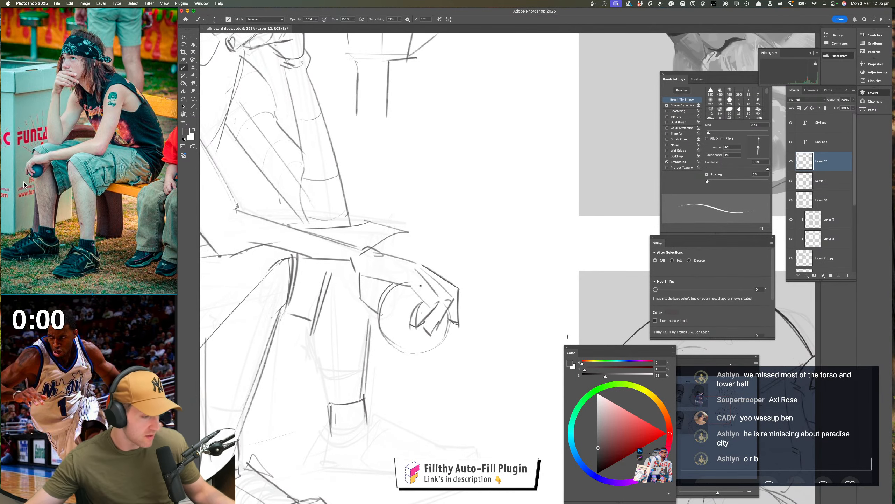
pyautogui.scroll(5, 23, 176)
pyautogui.scroll(-4, 110, 121)
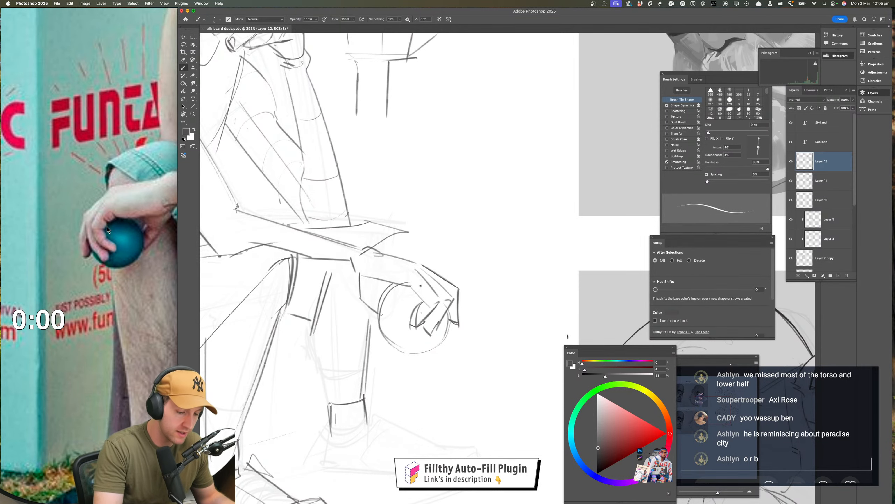
pyautogui.press('super+shift+h')
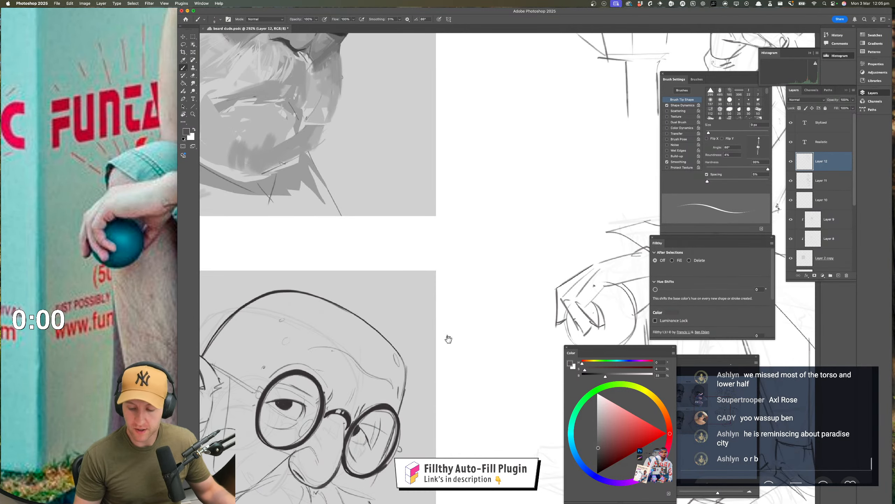
pyautogui.moveTo(449, 340); pyautogui.dragTo(129, 328)
pyautogui.keyDown('super'); pyautogui.moveTo(317, 296); pyautogui.dragTo(359, 293); pyautogui.keyUp('super')
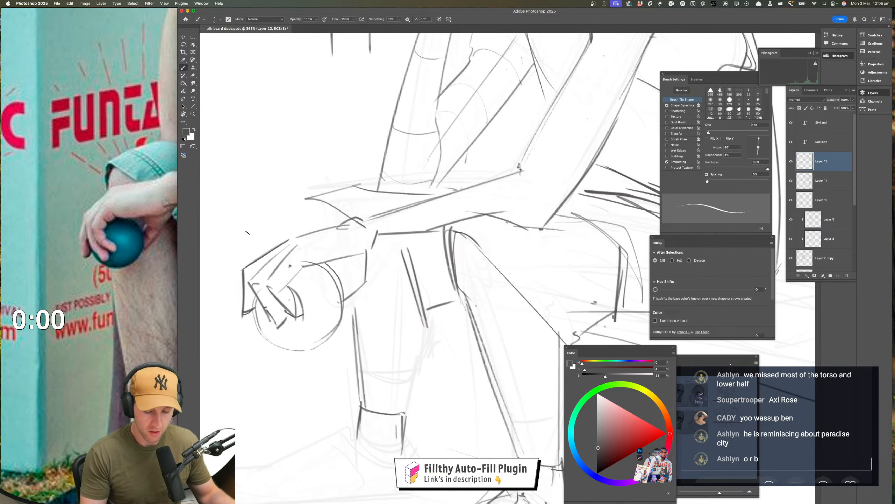
# Lasso the inner finger over the ball, rotate it by about -8.8 degrees, and shift it slightly to fit the grip
pyautogui.click(184, 44)
pyautogui.moveTo(299, 242)
pyautogui.mouseDown()
pyautogui.moveTo(262, 285)
pyautogui.moveTo(287, 318)
pyautogui.moveTo(318, 317)
pyautogui.moveTo(298, 287)
pyautogui.moveTo(299, 244)
pyautogui.mouseUp()
pyautogui.press('super+t')
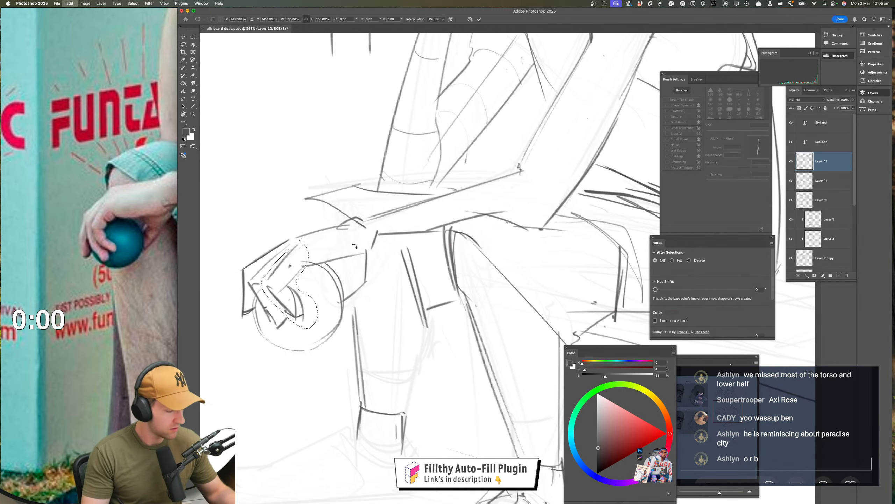
pyautogui.moveTo(361, 235); pyautogui.dragTo(353, 224)
pyautogui.moveTo(295, 280); pyautogui.dragTo(296, 287)
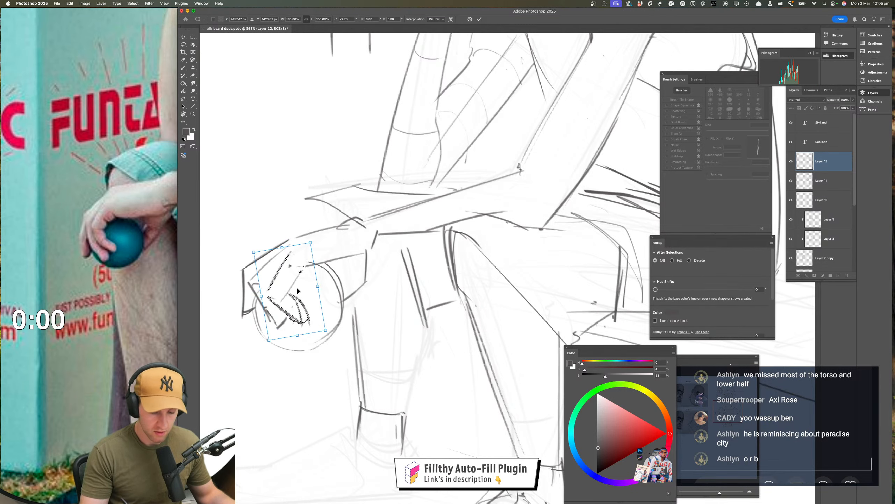
pyautogui.press('Return')
pyautogui.press('super+d')
# Darken the ball's outline around the fingers and draw a short shorts contour just behind the resting wrist
pyautogui.moveTo(375, 344); pyautogui.dragTo(339, 359)
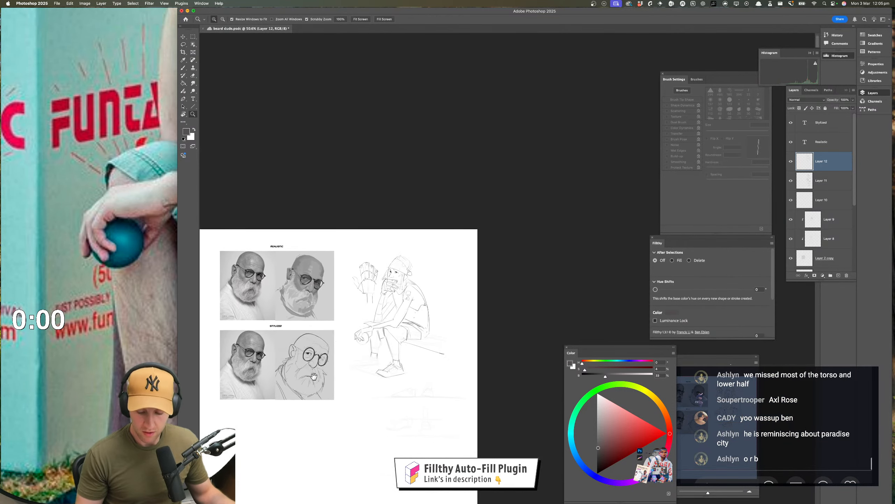
pyautogui.moveTo(400, 351)
pyautogui.mouseDown()
pyautogui.moveTo(374, 339)
pyautogui.moveTo(366, 318)
pyautogui.moveTo(390, 315)
pyautogui.mouseUp()
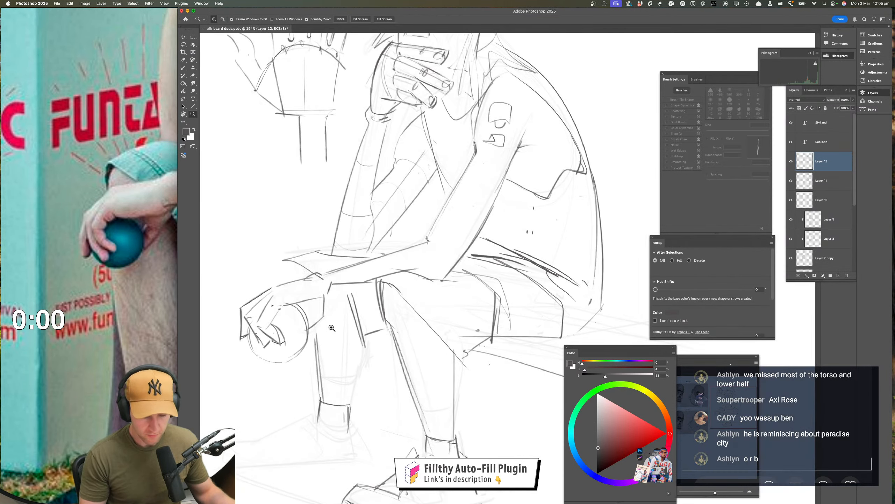
pyautogui.press('b')
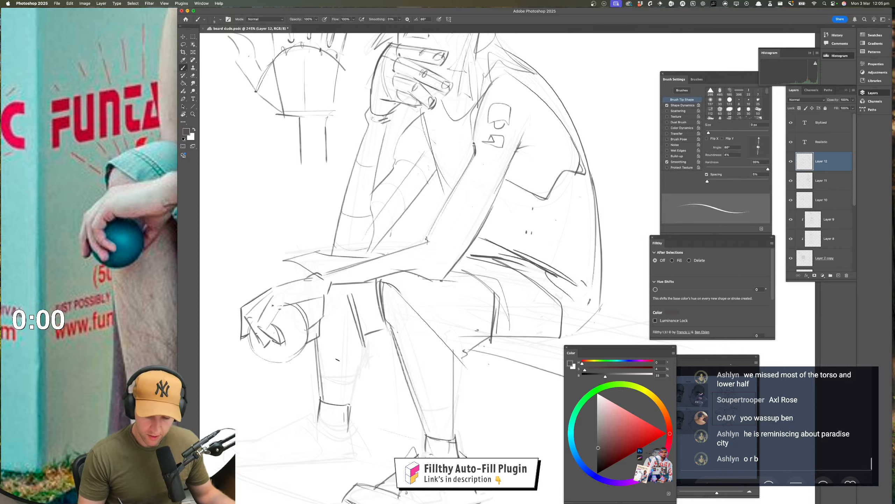
pyautogui.moveTo(248, 337)
pyautogui.mouseDown()
pyautogui.moveTo(269, 362)
pyautogui.moveTo(301, 355)
pyautogui.moveTo(309, 304)
pyautogui.mouseUp()
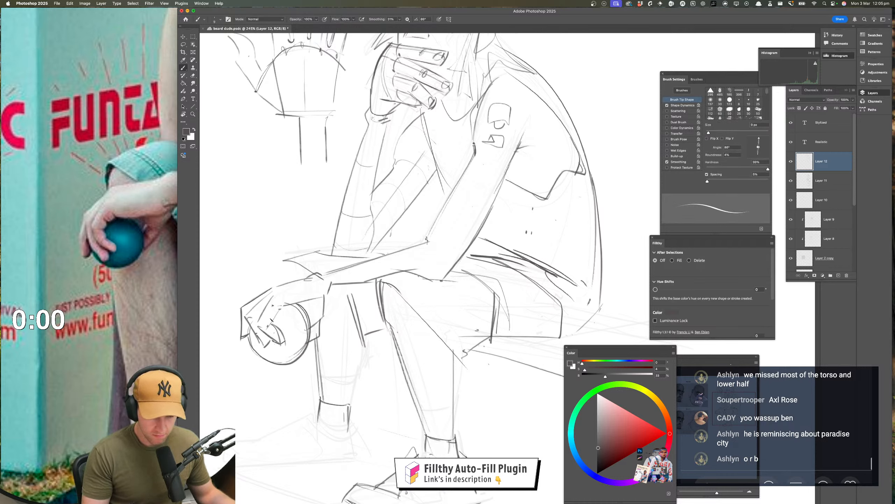
pyautogui.moveTo(282, 306); pyautogui.dragTo(319, 302)
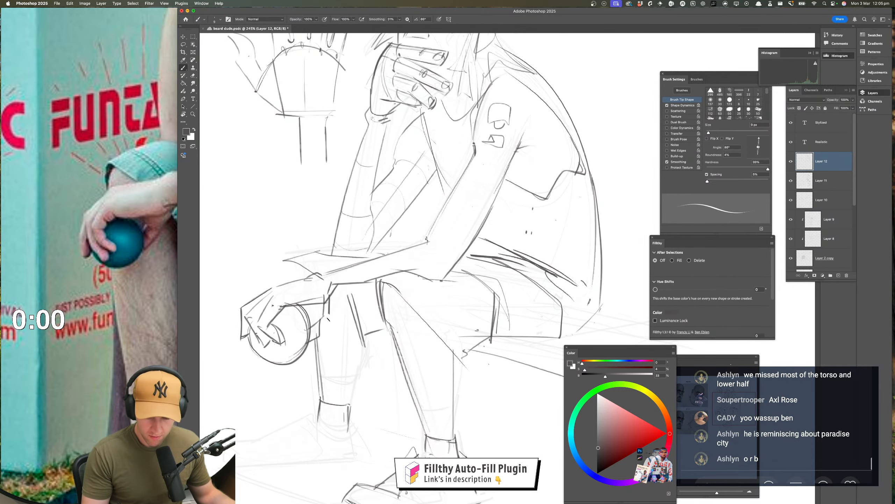
pyautogui.press('super+space')
pyautogui.moveTo(329, 343); pyautogui.dragTo(306, 340)
pyautogui.press('super+z')
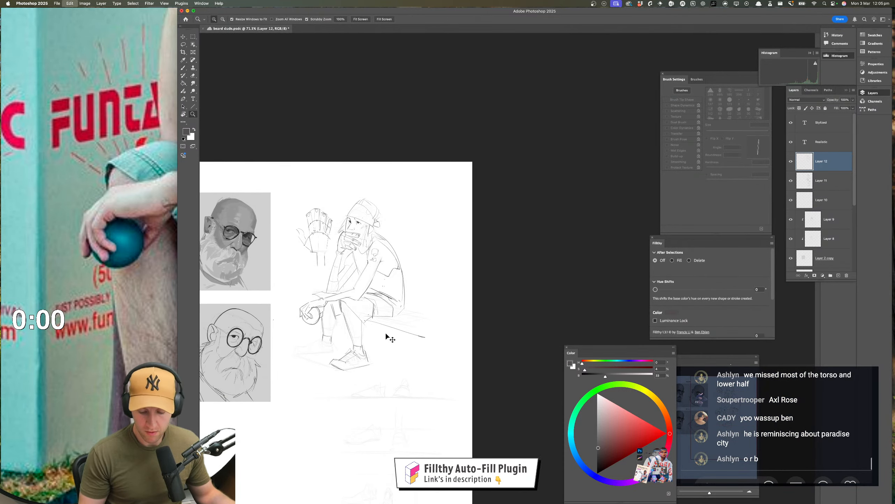
pyautogui.moveTo(372, 338)
pyautogui.mouseDown()
pyautogui.moveTo(370, 313)
pyautogui.moveTo(353, 304)
pyautogui.moveTo(331, 313)
pyautogui.moveTo(411, 317)
pyautogui.mouseUp()
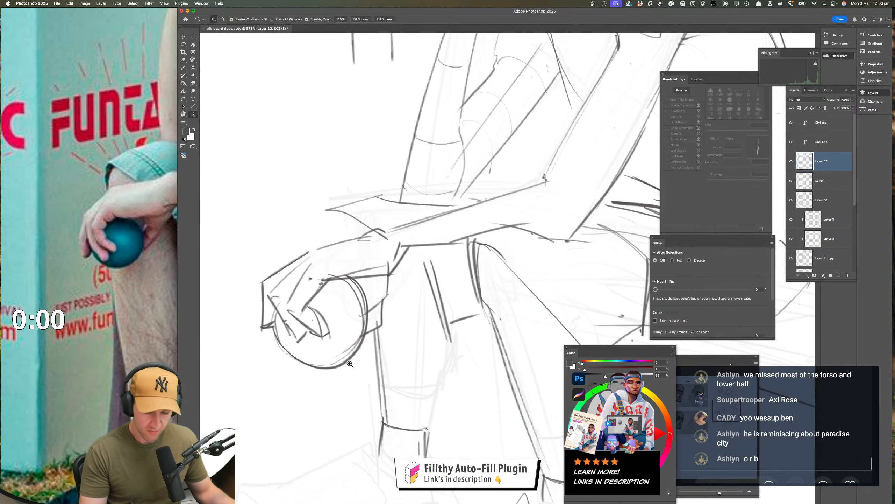
# Mirror the view horizontally and erase the overlapping construction lines around the ball and resting hand
pyautogui.moveTo(347, 381)
pyautogui.mouseDown()
pyautogui.moveTo(306, 388)
pyautogui.moveTo(240, 294)
pyautogui.mouseUp()
pyautogui.press('shift+super+h')
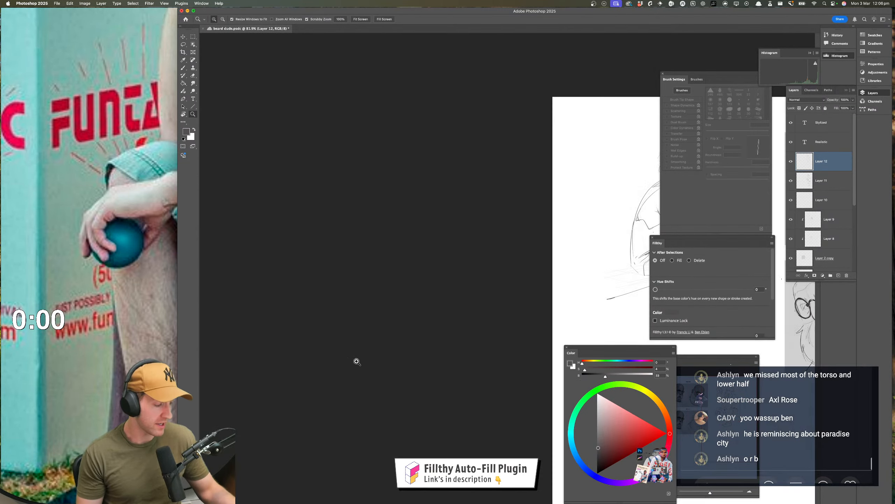
pyautogui.moveTo(360, 356); pyautogui.dragTo(201, 358)
pyautogui.moveTo(437, 328); pyautogui.dragTo(390, 348)
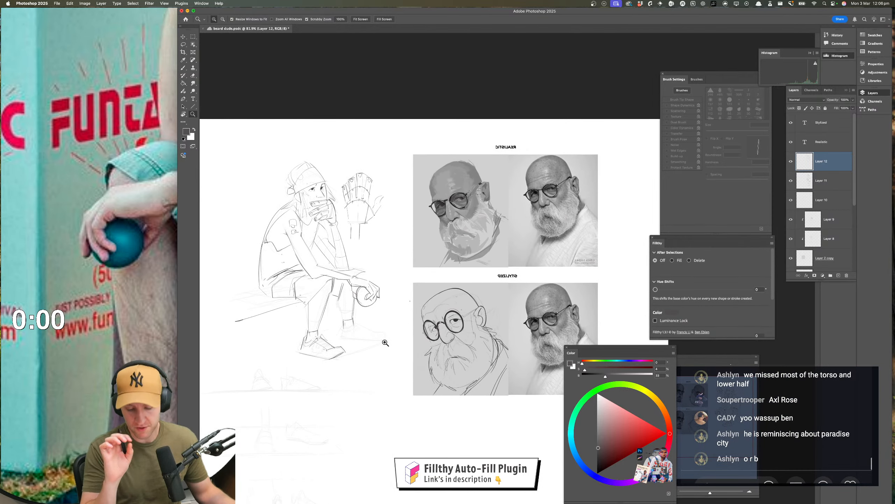
pyautogui.moveTo(371, 312); pyautogui.dragTo(390, 314)
pyautogui.press('e')
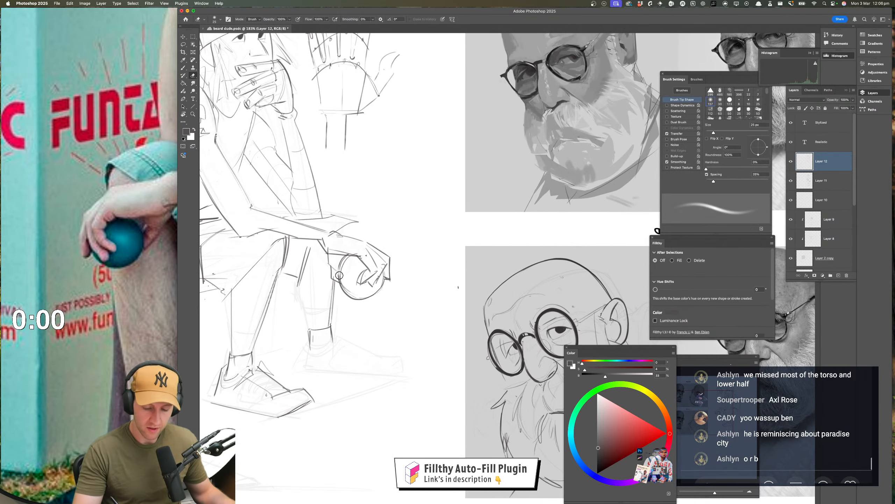
pyautogui.moveTo(339, 276)
pyautogui.mouseDown()
pyautogui.moveTo(350, 255)
pyautogui.moveTo(341, 285)
pyautogui.moveTo(343, 271)
pyautogui.moveTo(354, 291)
pyautogui.moveTo(373, 311)
pyautogui.mouseUp()
pyautogui.moveTo(384, 339); pyautogui.dragTo(362, 354)
pyautogui.moveTo(363, 300); pyautogui.dragTo(382, 305)
pyautogui.press('b')
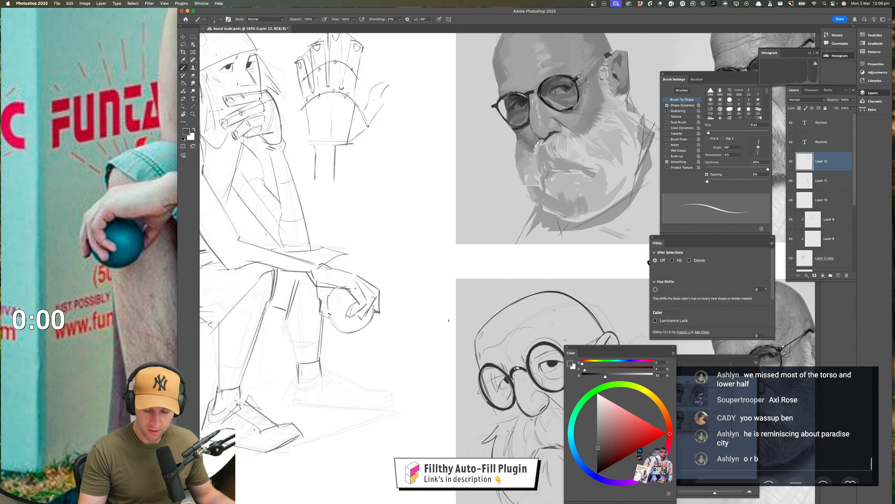
# Darken the ball's lower outline with a curved stroke and refine the fingertip edge beside it
pyautogui.press('z')
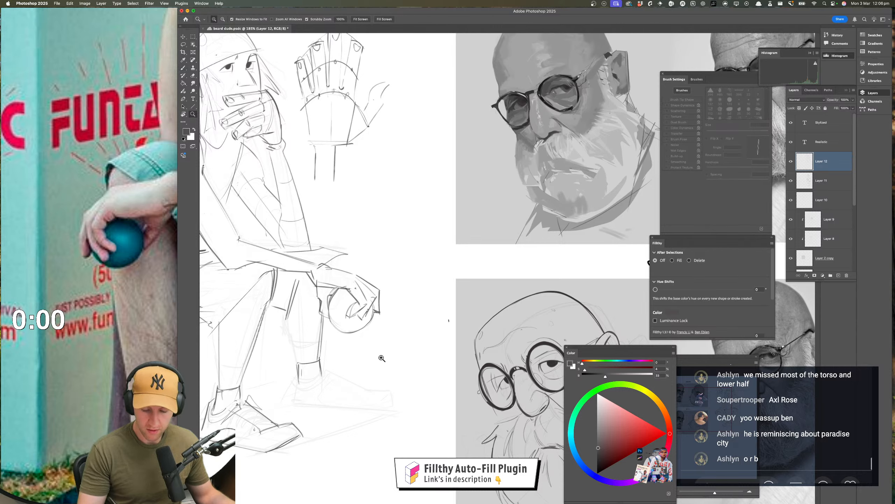
pyautogui.moveTo(382, 359); pyautogui.dragTo(360, 389)
pyautogui.moveTo(361, 345); pyautogui.dragTo(388, 339)
pyautogui.press('b')
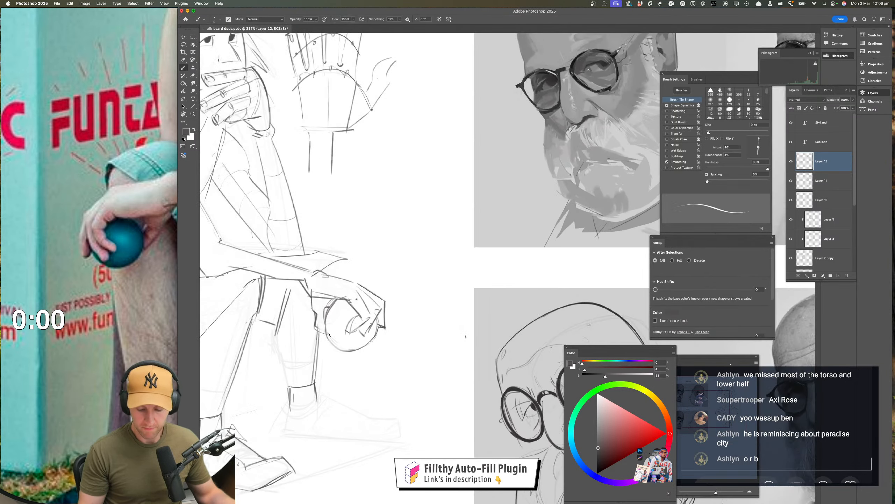
pyautogui.moveTo(331, 341); pyautogui.dragTo(382, 332)
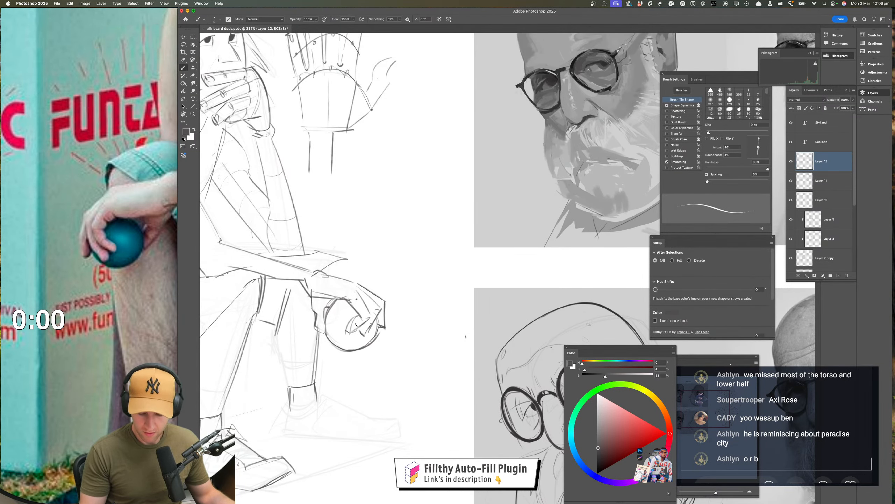
pyautogui.press('super+z')
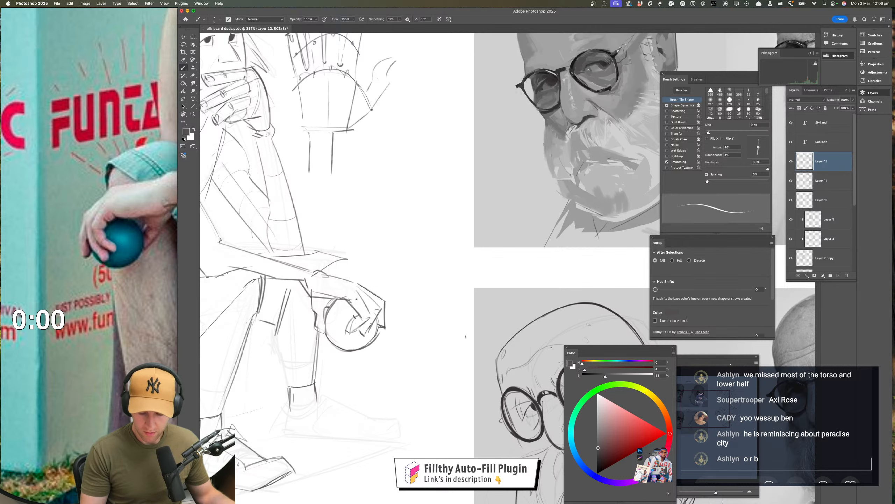
pyautogui.press('z')
pyautogui.moveTo(406, 345)
pyautogui.mouseDown()
pyautogui.moveTo(400, 360)
pyautogui.moveTo(408, 363)
pyautogui.moveTo(423, 338)
pyautogui.mouseUp()
pyautogui.press('b')
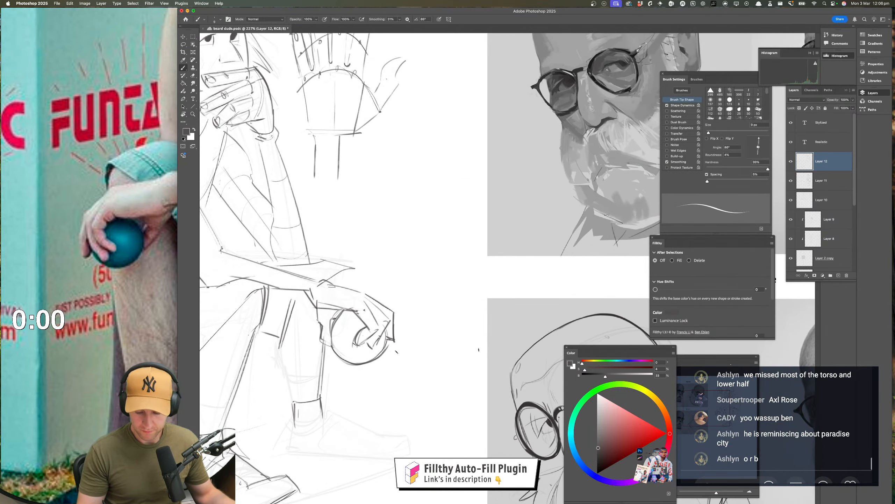
pyautogui.press('super+z')
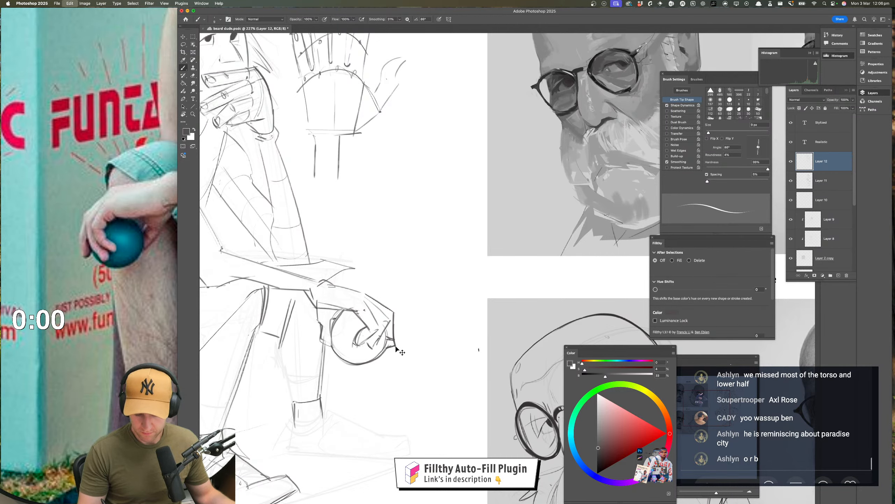
pyautogui.press('super+z')
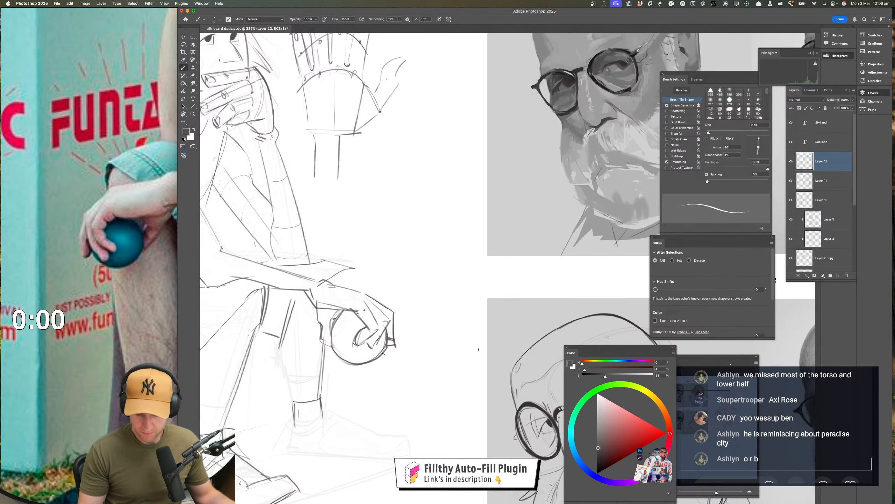
# Restore the sketch's normal orientation with the whole figure in view, and reframe the reference photo to include the legs and shoes
pyautogui.press('z')
pyautogui.moveTo(392, 367); pyautogui.dragTo(367, 371)
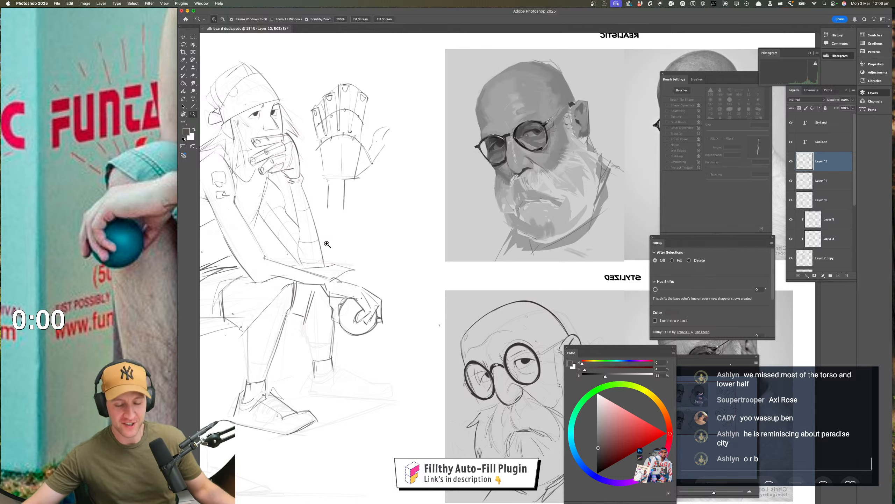
pyautogui.moveTo(327, 243); pyautogui.dragTo(349, 243)
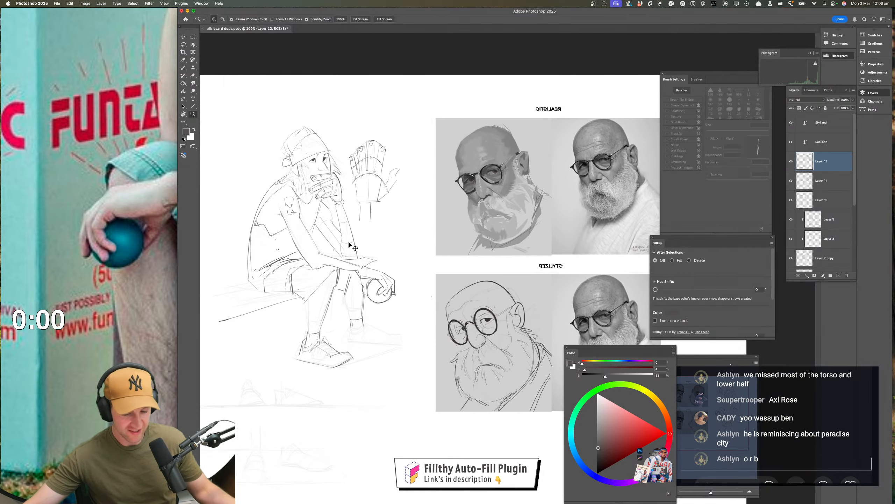
pyautogui.press('super+shift+h')
pyautogui.moveTo(422, 249); pyautogui.dragTo(344, 267)
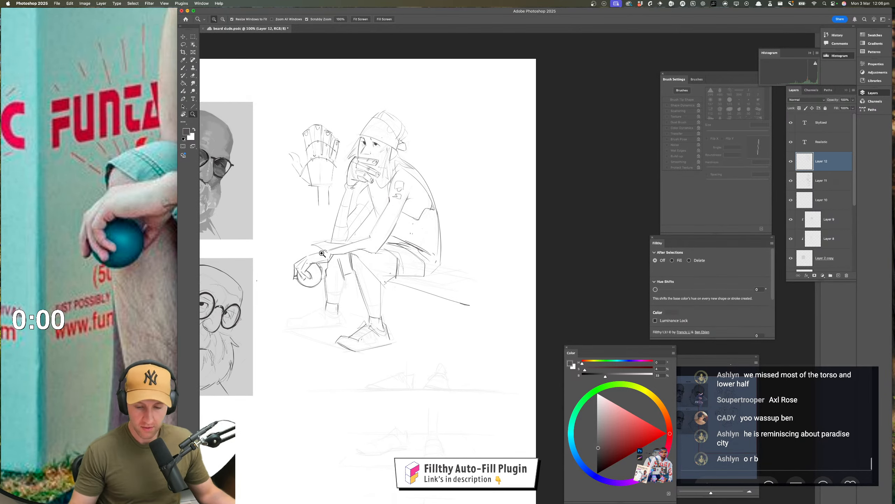
pyautogui.click(123, 281)
pyautogui.scroll(-5, 127, 281)
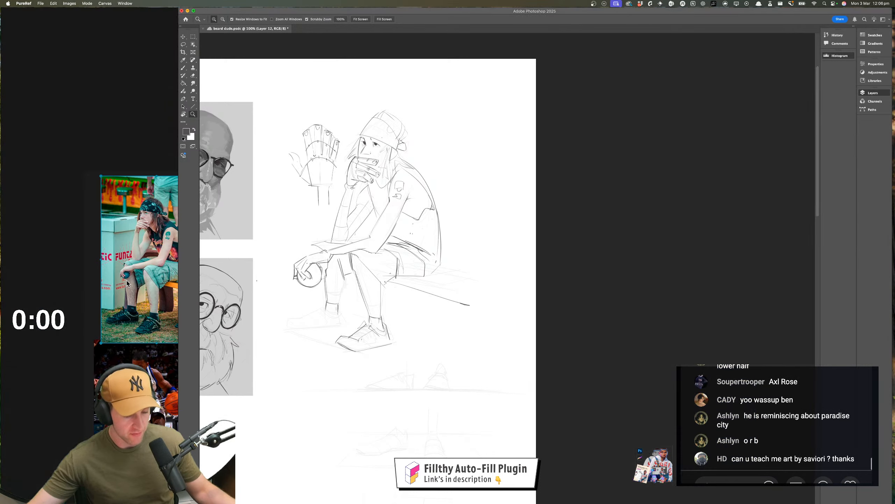
pyautogui.scroll(8, 127, 282)
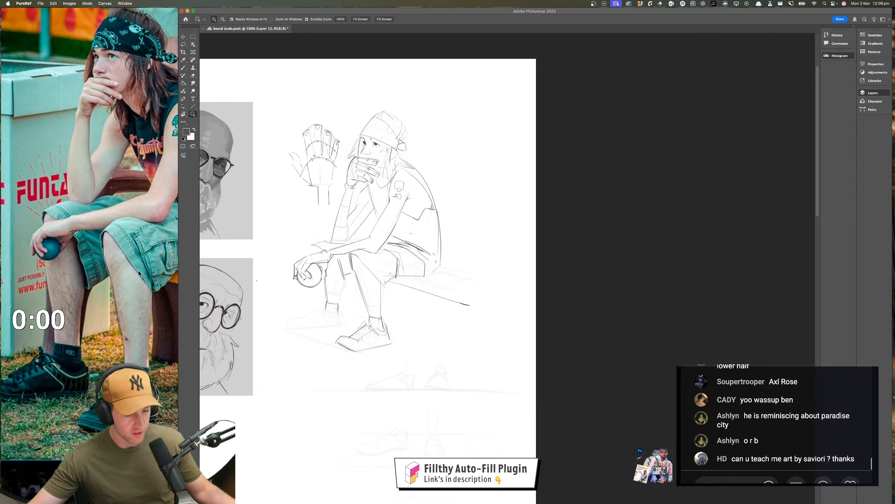
pyautogui.hscroll(-3, 139, 270)
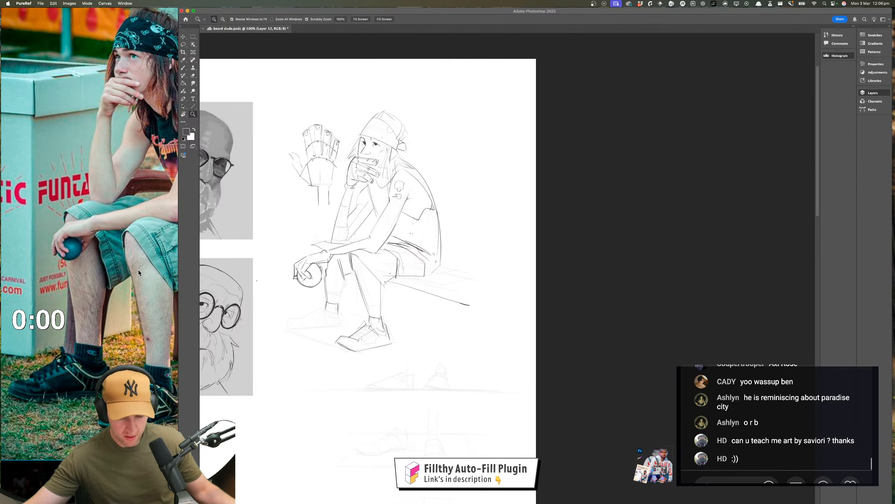
# Darken the far leg's shin contours from the shorts hem down to the sock
pyautogui.click(363, 298)
pyautogui.moveTo(362, 298); pyautogui.dragTo(371, 284)
pyautogui.press('b')
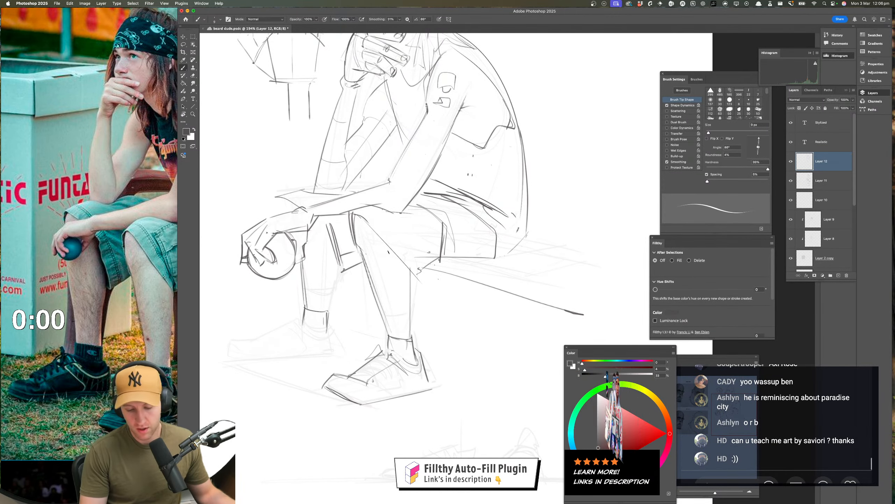
pyautogui.moveTo(414, 343); pyautogui.dragTo(397, 379)
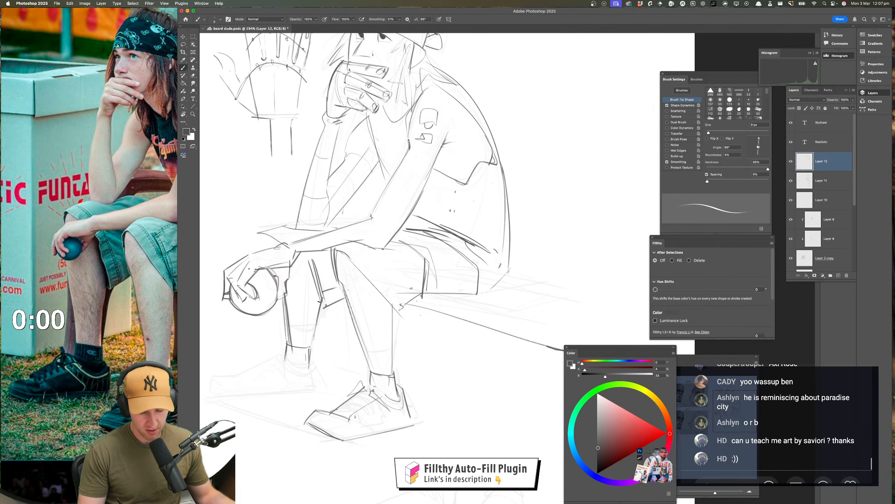
pyautogui.moveTo(320, 302); pyautogui.dragTo(314, 344)
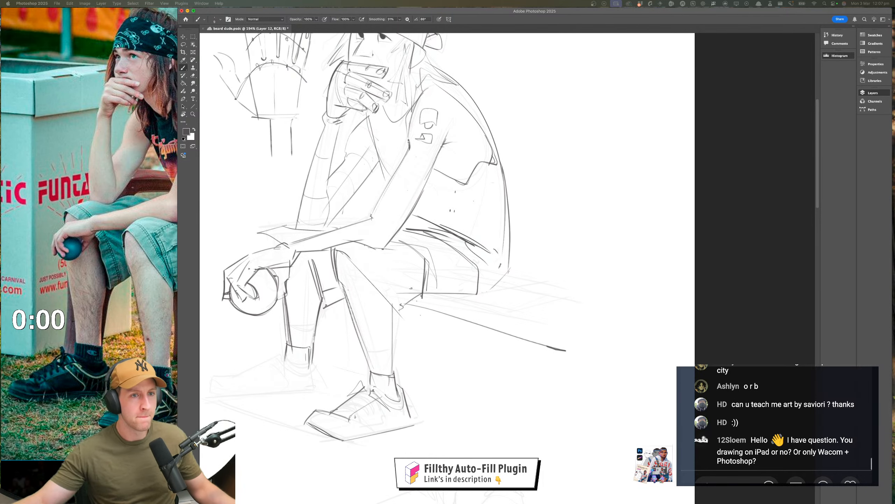
# Draw the far shoe's heel line and a long, nearly flat sole line from heel towards toe
pyautogui.click(416, 356)
pyautogui.moveTo(416, 355); pyautogui.dragTo(437, 348)
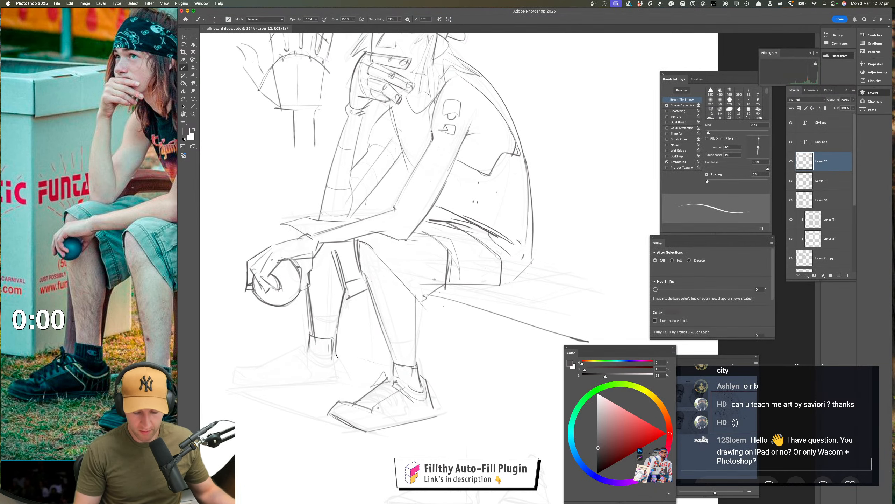
pyautogui.moveTo(416, 385); pyautogui.dragTo(469, 364)
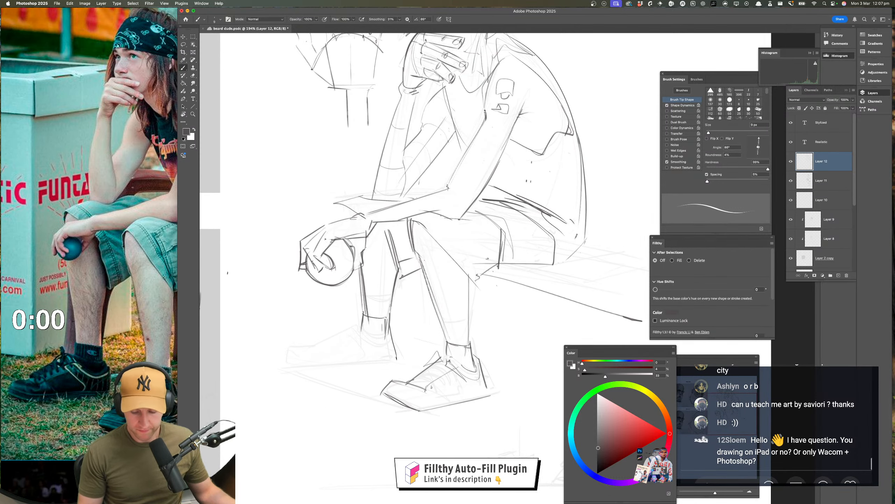
pyautogui.moveTo(397, 361); pyautogui.dragTo(302, 373)
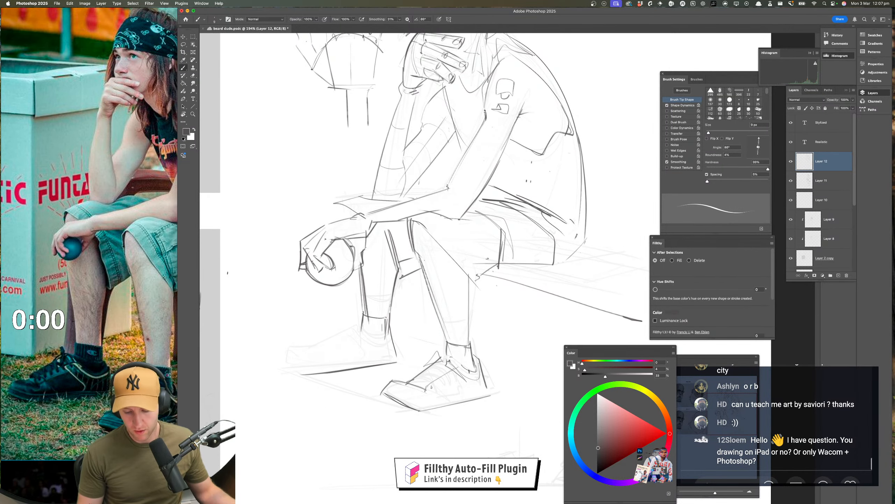
pyautogui.press('cmd+z')
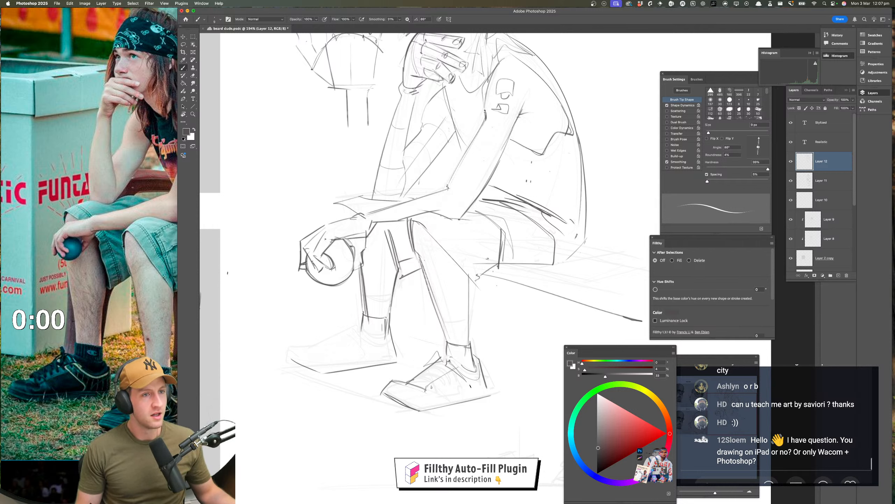
pyautogui.press('super+z')
pyautogui.press('super+z')
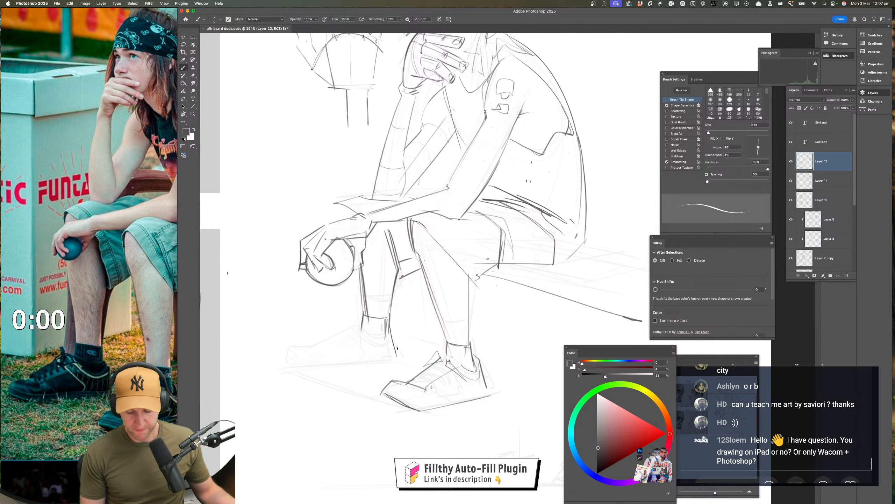
pyautogui.moveTo(394, 361); pyautogui.dragTo(306, 370)
pyautogui.press('super+z')
pyautogui.press('super+z')
pyautogui.moveTo(396, 360)
pyautogui.mouseDown()
pyautogui.moveTo(314, 371)
pyautogui.moveTo(329, 376)
pyautogui.mouseUp()
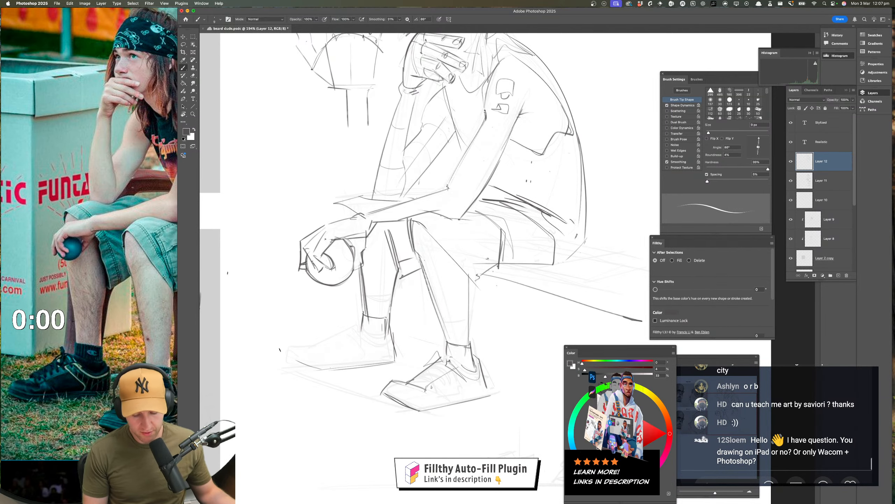
# Redraw the far shoe's toe end, closing it onto the front of the sole line
pyautogui.press('z')
pyautogui.moveTo(373, 407)
pyautogui.mouseDown()
pyautogui.moveTo(357, 417)
pyautogui.moveTo(339, 412)
pyautogui.mouseUp()
pyautogui.press('super+z')
pyautogui.moveTo(329, 375); pyautogui.dragTo(369, 374)
pyautogui.press('super+z')
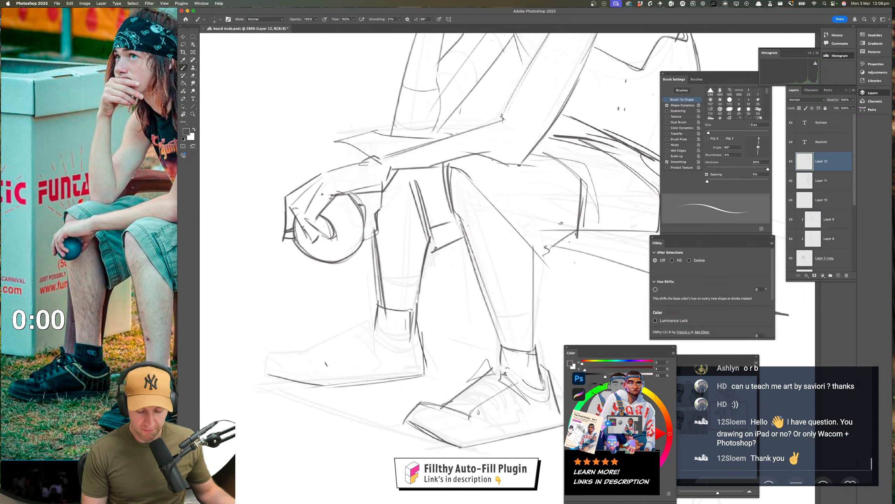
pyautogui.moveTo(273, 376); pyautogui.dragTo(313, 389)
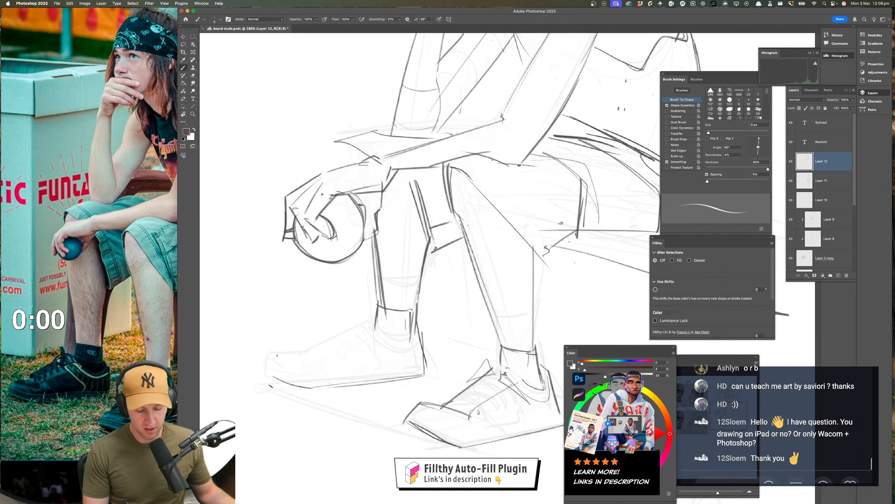
pyautogui.moveTo(368, 404); pyautogui.dragTo(303, 406)
# Mirror the view horizontally and draw the far shoe's collar as a curve around the sock
pyautogui.moveTo(417, 413)
pyautogui.mouseDown()
pyautogui.moveTo(378, 392)
pyautogui.moveTo(419, 396)
pyautogui.mouseUp()
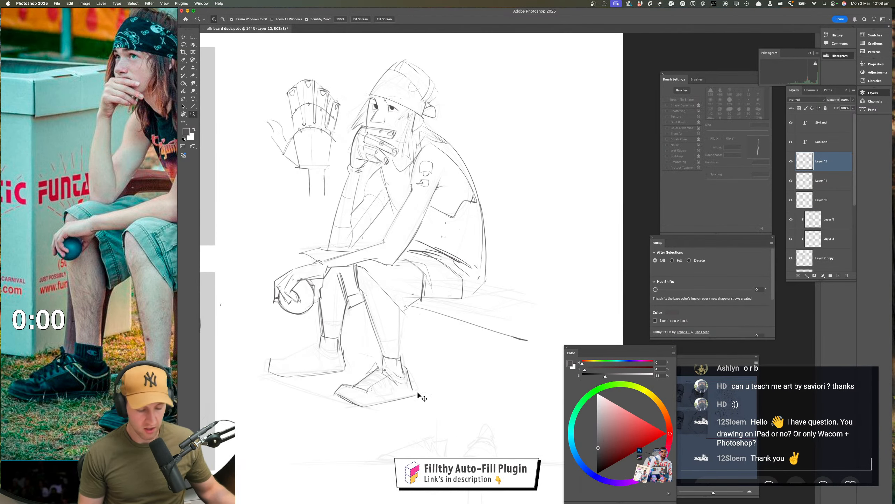
pyautogui.press('super+shift+h')
pyautogui.hscroll(10, 456, 388)
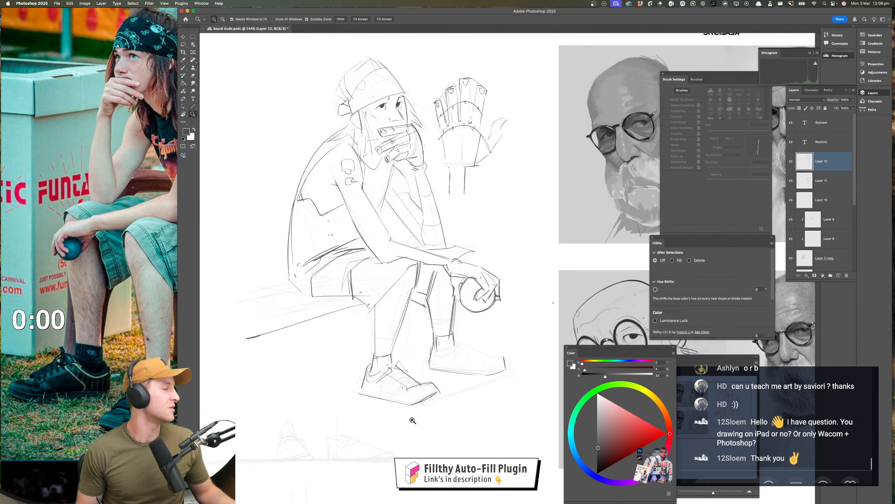
pyautogui.moveTo(413, 422); pyautogui.dragTo(366, 401)
pyautogui.scroll(-3, 397, 413)
pyautogui.hscroll(2, 397, 412)
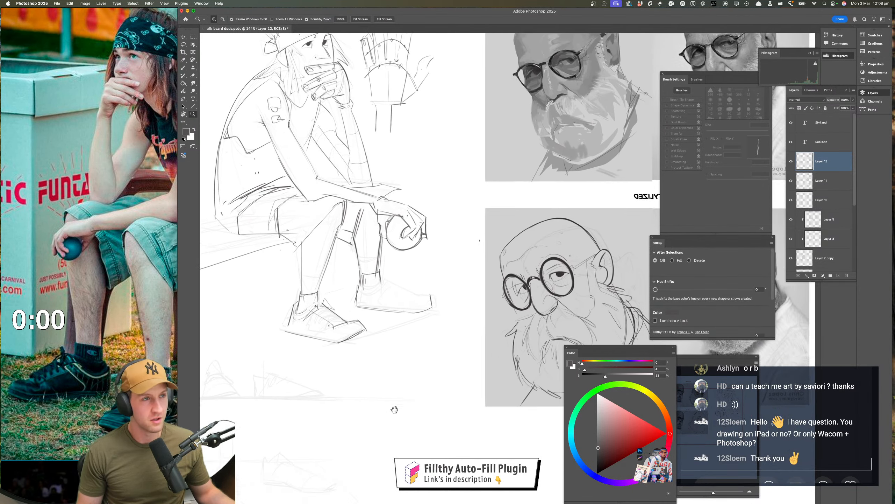
pyautogui.moveTo(415, 338)
pyautogui.mouseDown()
pyautogui.moveTo(443, 398)
pyautogui.moveTo(446, 345)
pyautogui.mouseUp()
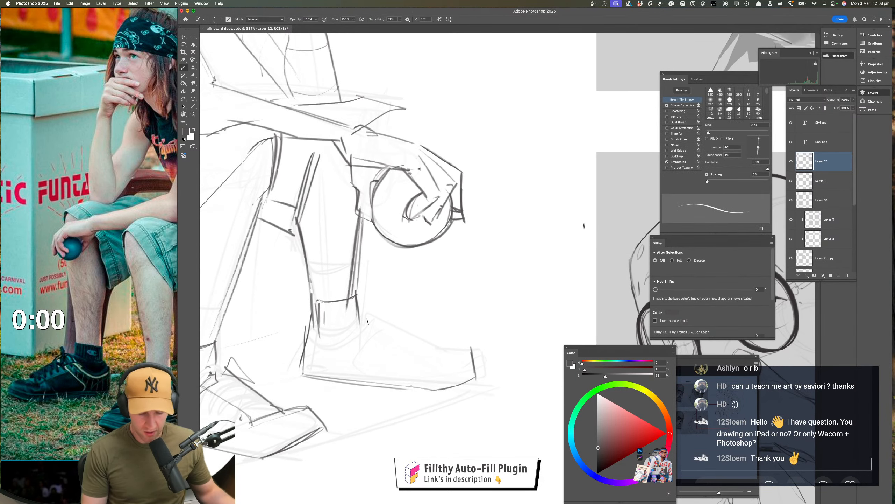
pyautogui.moveTo(314, 331)
pyautogui.mouseDown()
pyautogui.moveTo(319, 341)
pyautogui.moveTo(369, 329)
pyautogui.mouseUp()
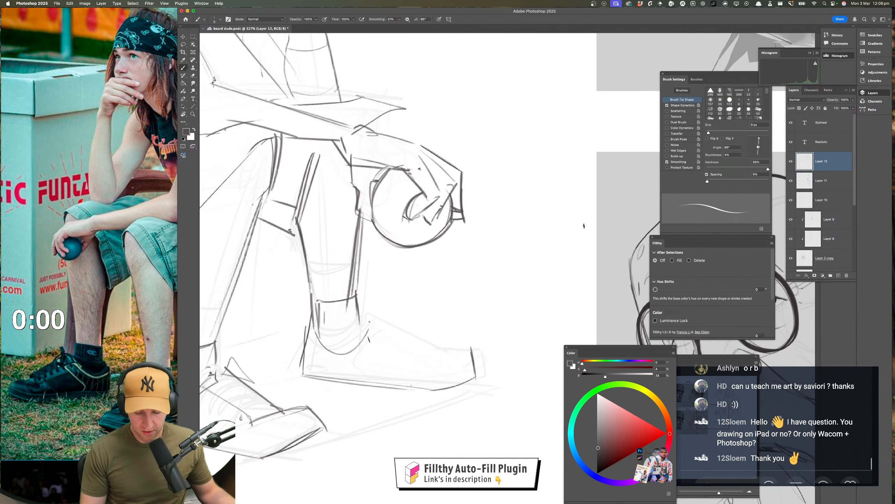
# Restore the normal orientation and outline the far shoe's upper from collar to toe, with laces
pyautogui.press('super+shift+h')
pyautogui.moveTo(364, 375); pyautogui.dragTo(226, 353)
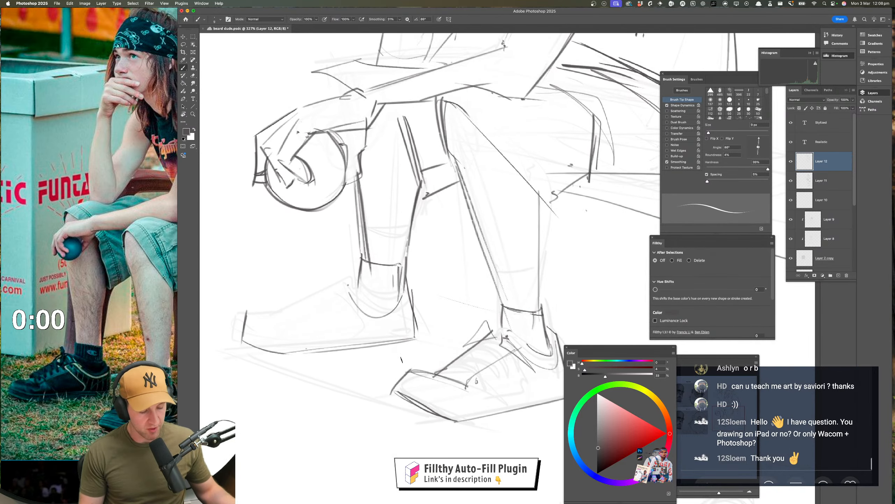
pyautogui.press('super+z')
pyautogui.moveTo(413, 297)
pyautogui.mouseDown()
pyautogui.moveTo(371, 306)
pyautogui.moveTo(342, 281)
pyautogui.moveTo(296, 298)
pyautogui.moveTo(336, 284)
pyautogui.moveTo(338, 300)
pyautogui.moveTo(327, 307)
pyautogui.moveTo(340, 303)
pyautogui.moveTo(323, 309)
pyautogui.moveTo(302, 295)
pyautogui.moveTo(313, 318)
pyautogui.moveTo(293, 311)
pyautogui.moveTo(293, 300)
pyautogui.moveTo(291, 316)
pyautogui.moveTo(274, 328)
pyautogui.moveTo(281, 316)
pyautogui.moveTo(240, 311)
pyautogui.moveTo(241, 339)
pyautogui.mouseUp()
pyautogui.press('z')
pyautogui.moveTo(385, 385); pyautogui.dragTo(309, 382)
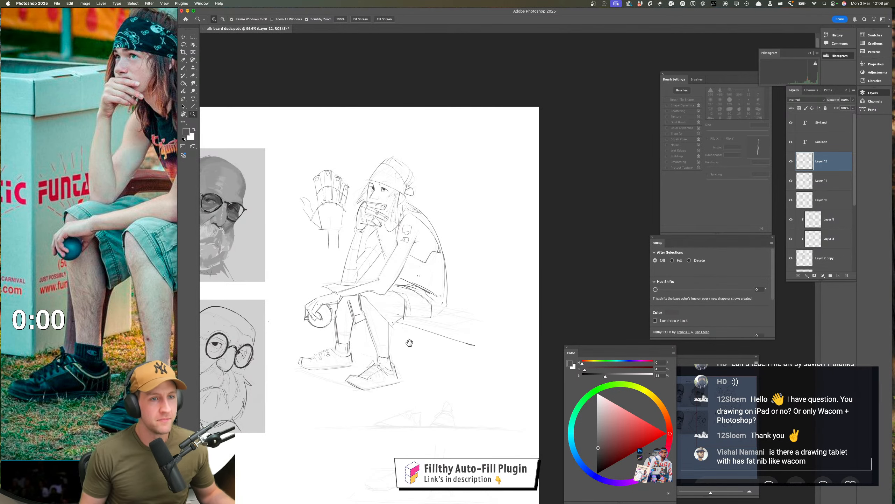
# Thicken the soles of both shoes with a second line along their lower edges
pyautogui.moveTo(408, 342); pyautogui.dragTo(420, 338)
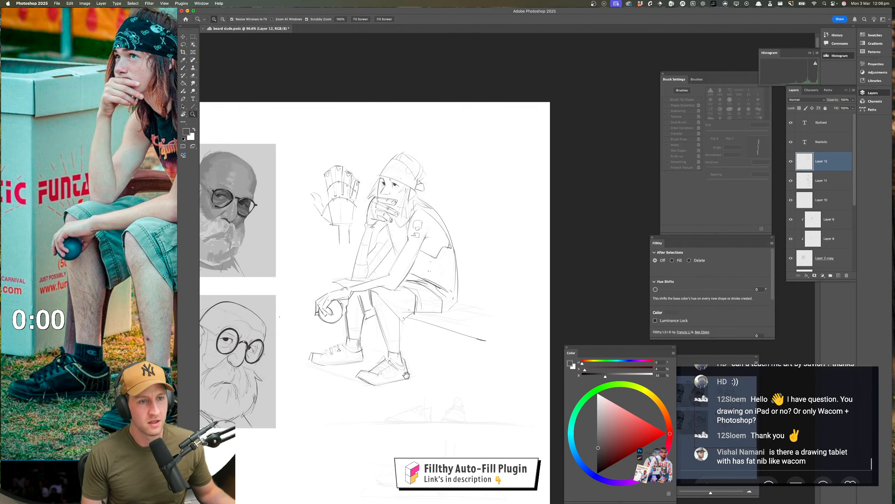
pyautogui.moveTo(407, 377)
pyautogui.mouseDown()
pyautogui.moveTo(413, 354)
pyautogui.moveTo(407, 363)
pyautogui.moveTo(431, 374)
pyautogui.mouseUp()
pyautogui.moveTo(419, 374); pyautogui.dragTo(431, 375)
pyautogui.moveTo(315, 377)
pyautogui.mouseDown()
pyautogui.moveTo(370, 396)
pyautogui.moveTo(357, 398)
pyautogui.moveTo(436, 377)
pyautogui.mouseUp()
pyautogui.moveTo(426, 340)
pyautogui.mouseDown()
pyautogui.moveTo(437, 383)
pyautogui.moveTo(356, 406)
pyautogui.moveTo(313, 388)
pyautogui.moveTo(357, 395)
pyautogui.mouseUp()
pyautogui.moveTo(402, 389)
pyautogui.mouseDown()
pyautogui.moveTo(377, 399)
pyautogui.moveTo(426, 376)
pyautogui.mouseUp()
pyautogui.moveTo(371, 350)
pyautogui.mouseDown()
pyautogui.moveTo(374, 374)
pyautogui.moveTo(294, 381)
pyautogui.mouseUp()
pyautogui.moveTo(304, 379)
pyautogui.mouseDown()
pyautogui.moveTo(372, 375)
pyautogui.moveTo(366, 420)
pyautogui.mouseUp()
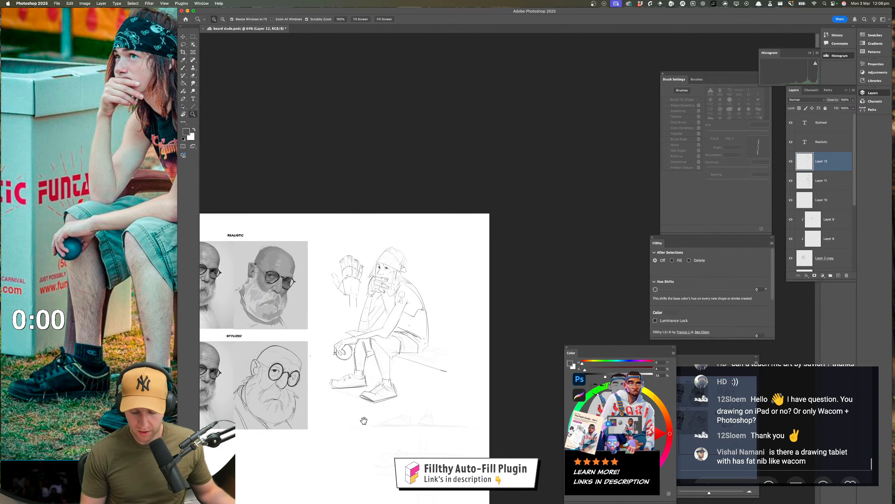
# Shift the reference photo to the torso and shorts, and enlarge the sketch to frame the seated figure
pyautogui.moveTo(426, 394); pyautogui.dragTo(429, 438)
pyautogui.moveTo(162, 381); pyautogui.dragTo(38, 391)
pyautogui.click(293, 343)
pyautogui.moveTo(371, 349); pyautogui.dragTo(441, 358)
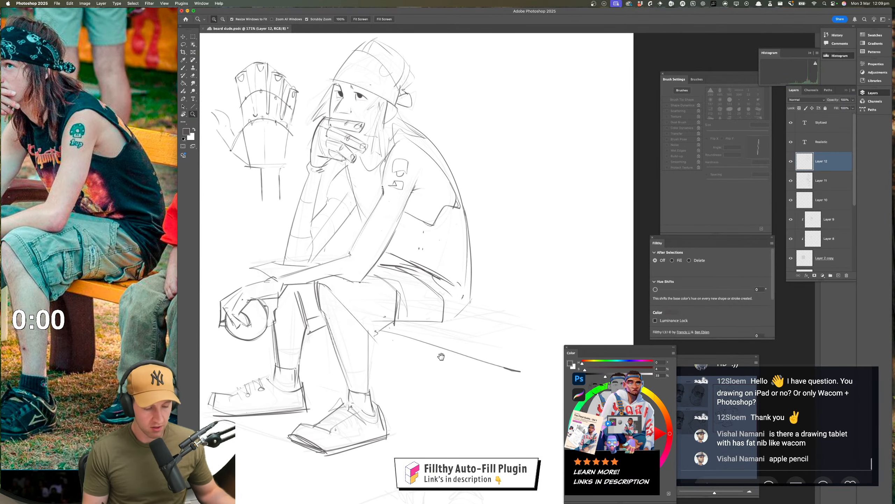
pyautogui.moveTo(387, 335); pyautogui.dragTo(396, 332)
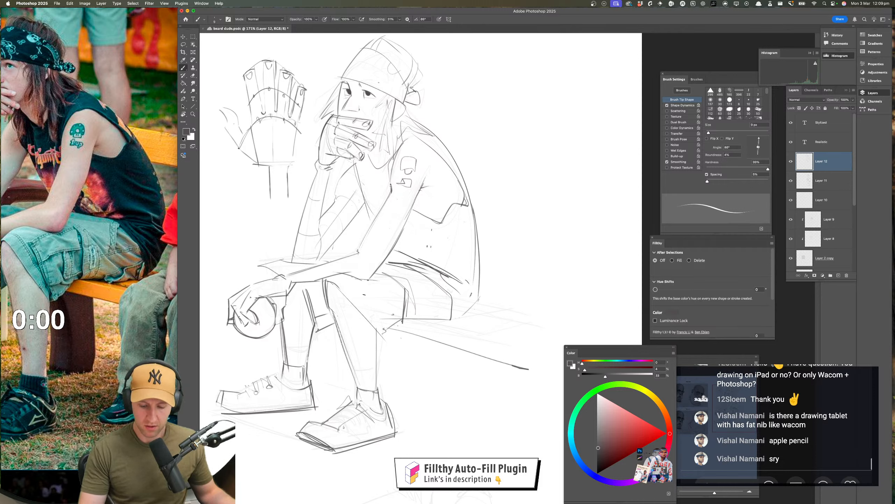
# Draw the shorts' lower edge with a notched hem beneath the thigh and extend the bench seat's back edge behind the figure
pyautogui.moveTo(357, 283)
pyautogui.mouseDown()
pyautogui.moveTo(384, 330)
pyautogui.moveTo(402, 320)
pyautogui.mouseUp()
pyautogui.moveTo(403, 292)
pyautogui.mouseDown()
pyautogui.moveTo(402, 321)
pyautogui.moveTo(453, 309)
pyautogui.moveTo(455, 321)
pyautogui.moveTo(539, 332)
pyautogui.mouseUp()
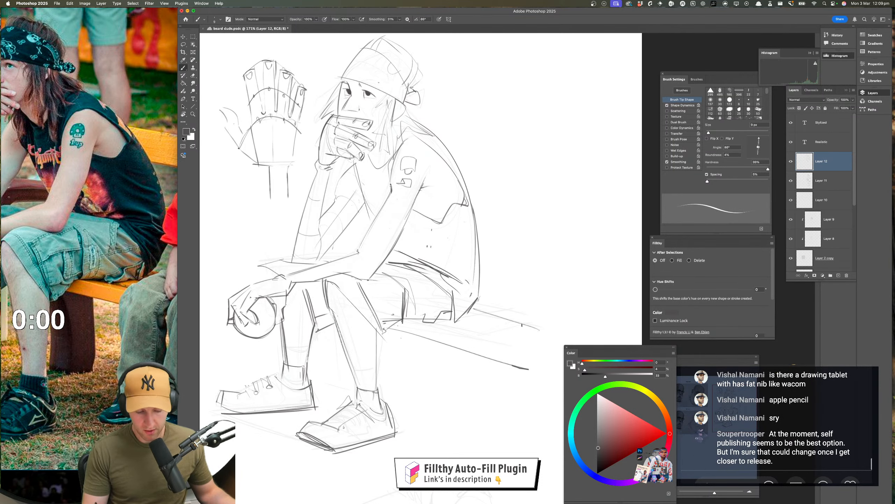
pyautogui.moveTo(471, 311); pyautogui.dragTo(552, 326)
# Outline the bench's end face beside the figure and hatch it with short vertical strokes
pyautogui.press('z')
pyautogui.moveTo(487, 337); pyautogui.dragTo(443, 334)
pyautogui.moveTo(442, 333)
pyautogui.mouseDown()
pyautogui.moveTo(455, 328)
pyautogui.moveTo(410, 332)
pyautogui.moveTo(446, 329)
pyautogui.mouseUp()
pyautogui.press('b')
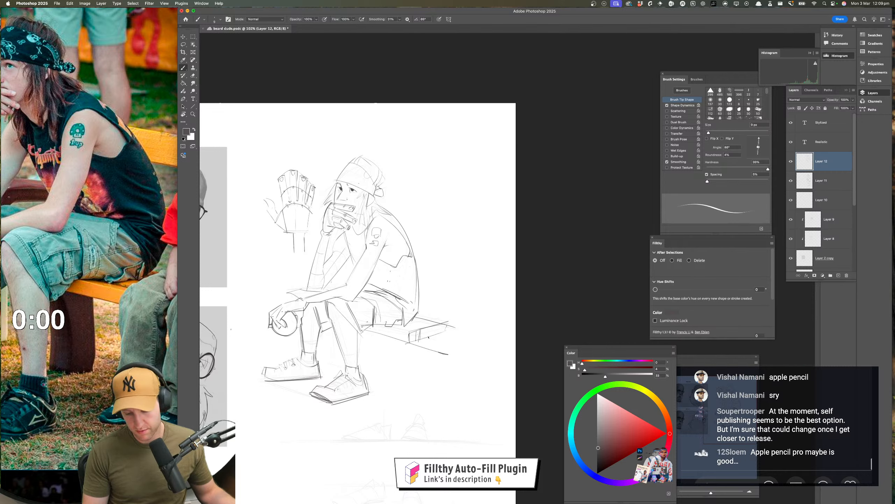
pyautogui.moveTo(431, 324); pyautogui.dragTo(430, 338)
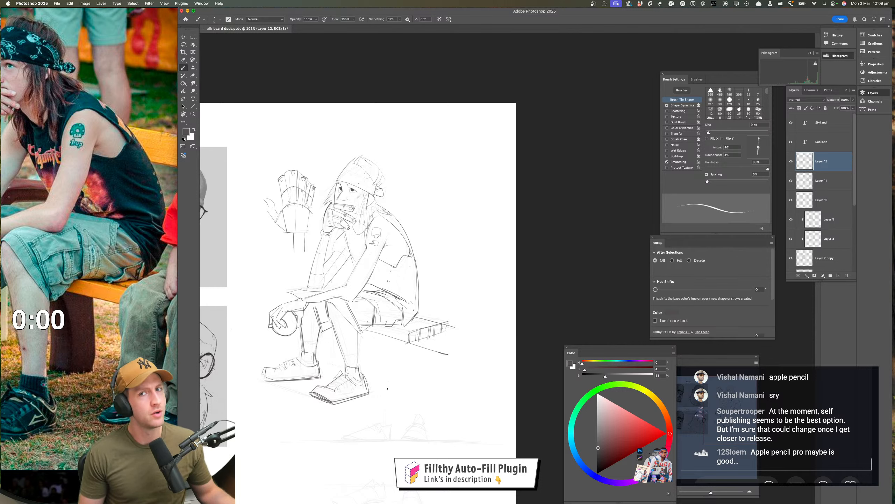
pyautogui.moveTo(406, 383); pyautogui.dragTo(384, 385)
pyautogui.moveTo(413, 356); pyautogui.dragTo(477, 361)
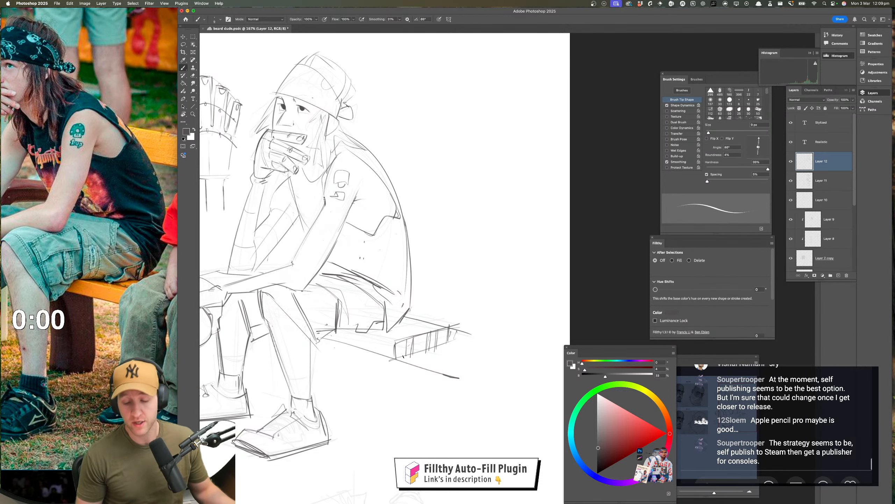
# Check the figure in a mirrored view, restore the normal orientation and save the document
pyautogui.press('z')
pyautogui.moveTo(393, 364)
pyautogui.mouseDown()
pyautogui.moveTo(382, 372)
pyautogui.moveTo(393, 360)
pyautogui.moveTo(157, 360)
pyautogui.mouseUp()
pyautogui.press('super+shift+h')
pyautogui.moveTo(446, 377); pyautogui.dragTo(196, 374)
pyautogui.press('super+shift+h')
pyautogui.press('super+s')
# Darken the far shoe's collar around the ankle with firmer strokes, following the reference photo's legs and shoes
pyautogui.moveTo(403, 354); pyautogui.dragTo(420, 348)
pyautogui.moveTo(360, 345); pyautogui.dragTo(383, 348)
pyautogui.press('b')
pyautogui.moveTo(339, 372); pyautogui.dragTo(358, 362)
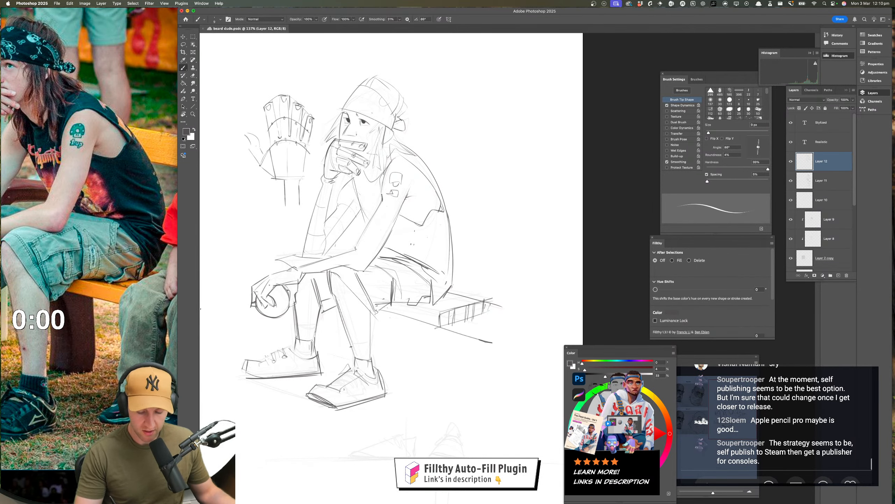
pyautogui.moveTo(397, 355)
pyautogui.mouseDown()
pyautogui.moveTo(436, 332)
pyautogui.moveTo(427, 355)
pyautogui.moveTo(404, 352)
pyautogui.mouseUp()
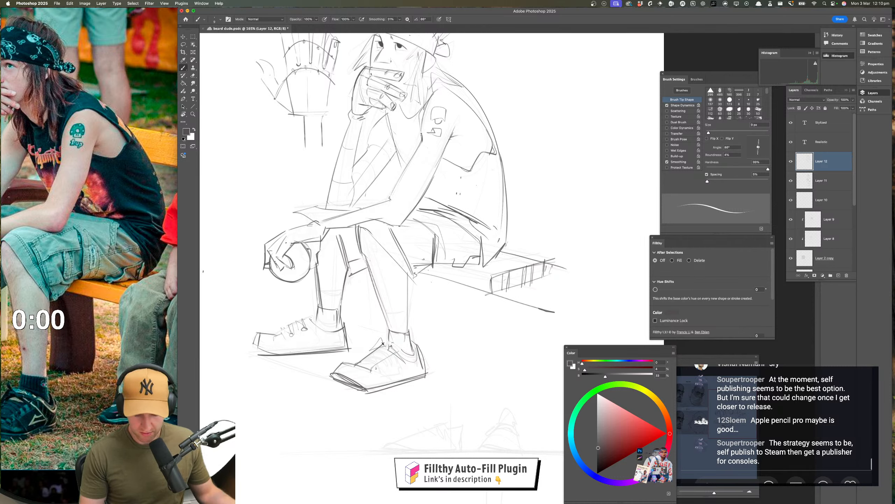
pyautogui.moveTo(401, 353); pyautogui.dragTo(415, 354)
pyautogui.moveTo(394, 302); pyautogui.dragTo(422, 312)
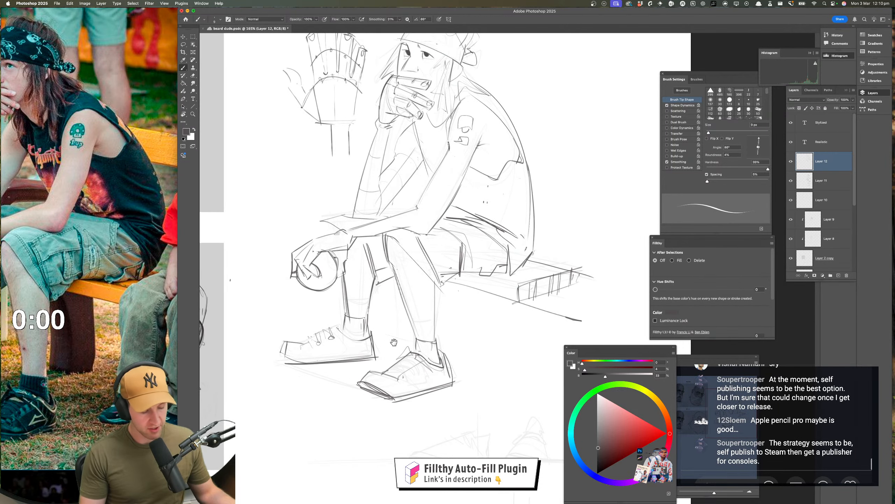
pyautogui.moveTo(395, 342); pyautogui.dragTo(413, 341)
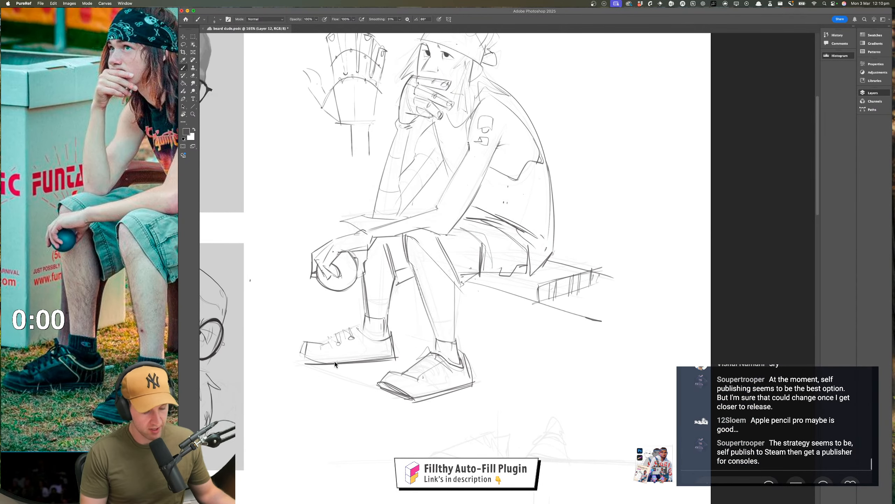
pyautogui.moveTo(358, 331)
pyautogui.mouseDown()
pyautogui.moveTo(389, 338)
pyautogui.moveTo(378, 340)
pyautogui.mouseUp()
pyautogui.press('super+z')
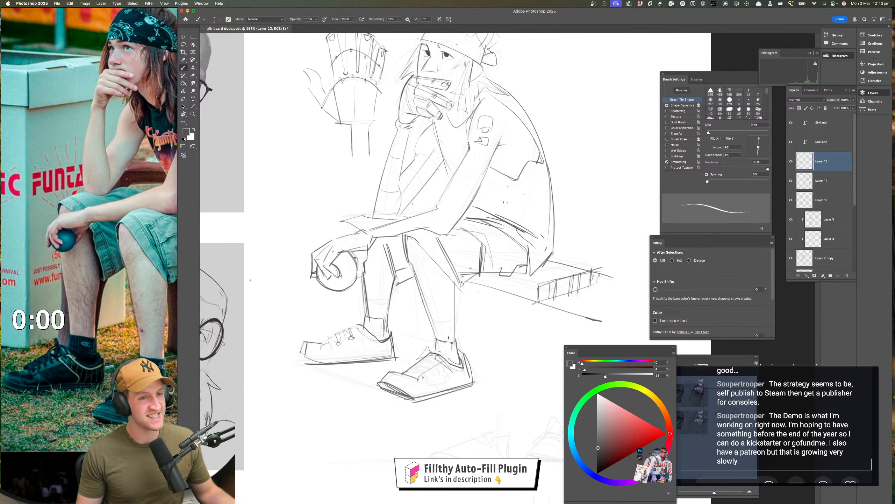
pyautogui.moveTo(438, 363); pyautogui.dragTo(415, 354)
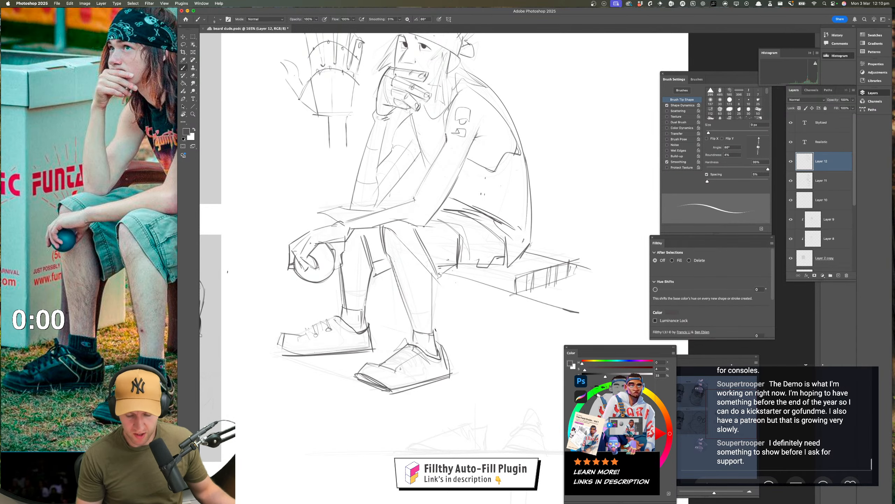
# Erase the far shoe's laces and lighten the lines over its upper and toe
pyautogui.scroll(-1, 434, 198)
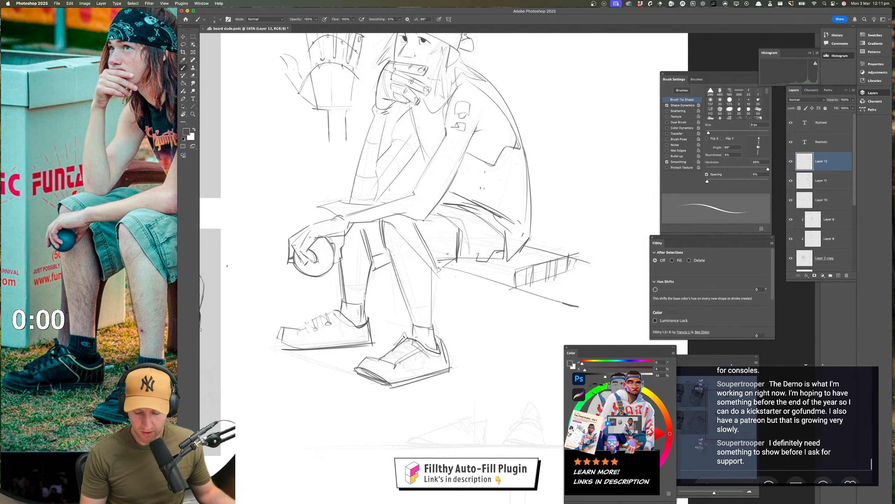
pyautogui.moveTo(394, 335); pyautogui.dragTo(409, 328)
pyautogui.press('e')
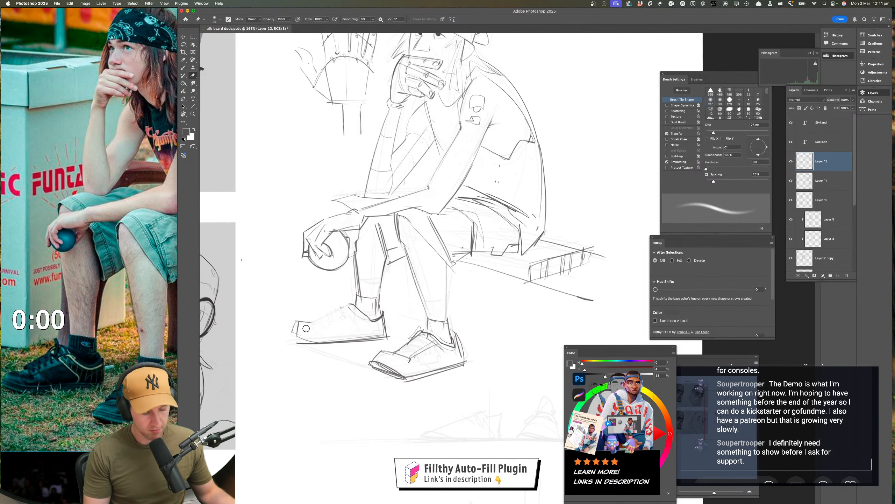
pyautogui.moveTo(488, 364); pyautogui.dragTo(473, 354)
pyautogui.moveTo(473, 354); pyautogui.dragTo(402, 366)
pyautogui.moveTo(401, 365); pyautogui.dragTo(419, 379)
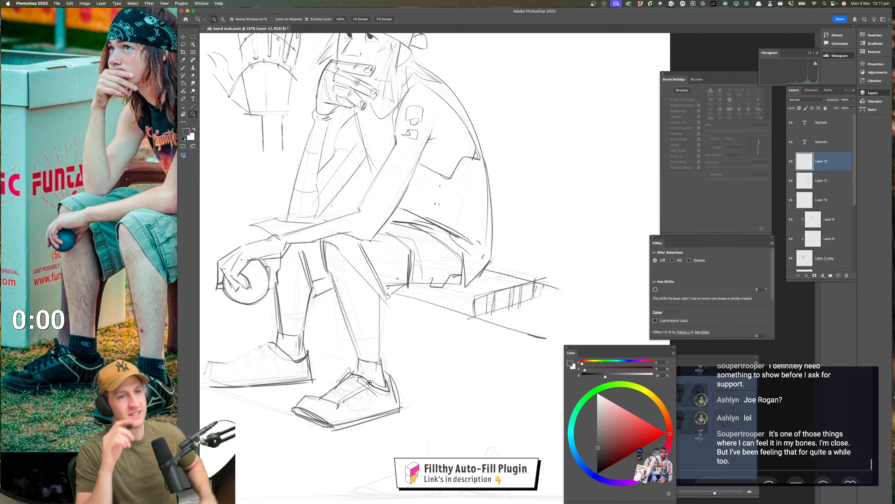
# Strengthen the near shorts leg's diagonal hem line from the knee to the underside of the thigh
pyautogui.moveTo(382, 345); pyautogui.dragTo(410, 342)
pyautogui.press('b')
pyautogui.moveTo(345, 242); pyautogui.dragTo(384, 289)
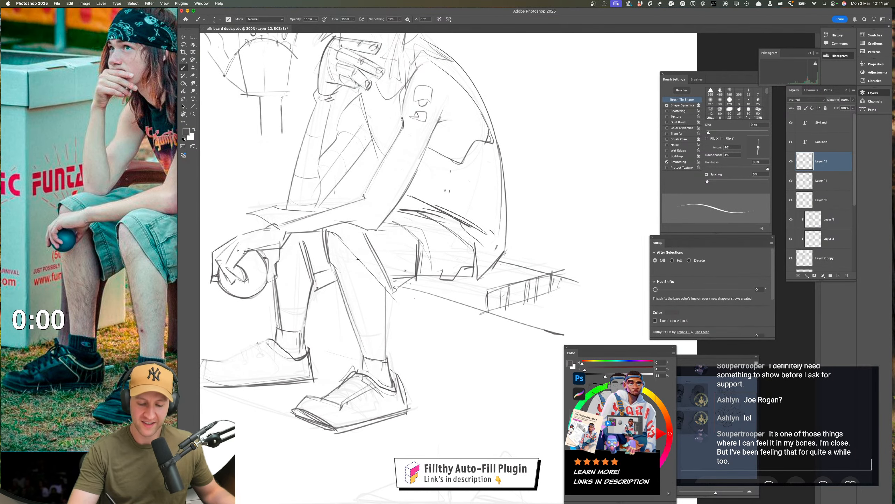
pyautogui.moveTo(347, 247); pyautogui.dragTo(384, 288)
pyautogui.moveTo(399, 345); pyautogui.dragTo(407, 343)
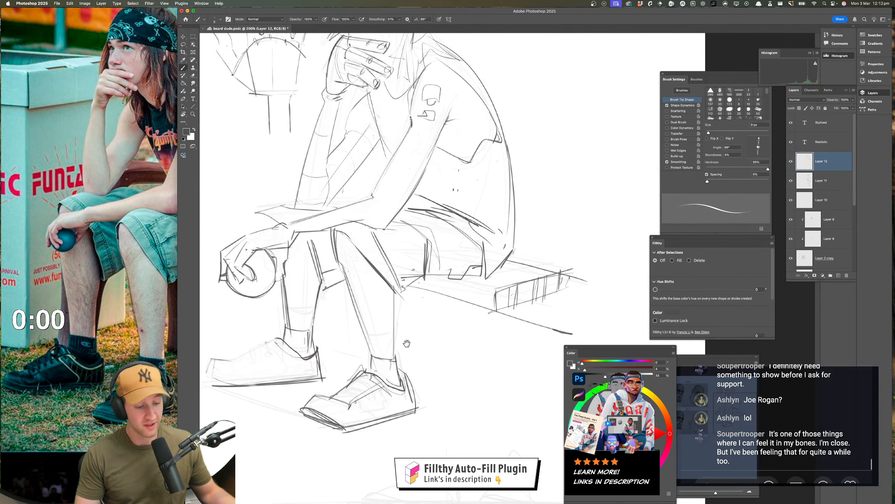
pyautogui.moveTo(335, 230); pyautogui.dragTo(337, 245)
# Mirror the view and darken the far shorts leg's edge and hem in the gap between the legs
pyautogui.moveTo(445, 338)
pyautogui.mouseDown()
pyautogui.moveTo(428, 366)
pyautogui.moveTo(256, 349)
pyautogui.moveTo(220, 354)
pyautogui.mouseUp()
pyautogui.press('super+shift+h')
pyautogui.moveTo(455, 369); pyautogui.dragTo(425, 368)
pyautogui.moveTo(424, 368); pyautogui.dragTo(437, 375)
pyautogui.press('b')
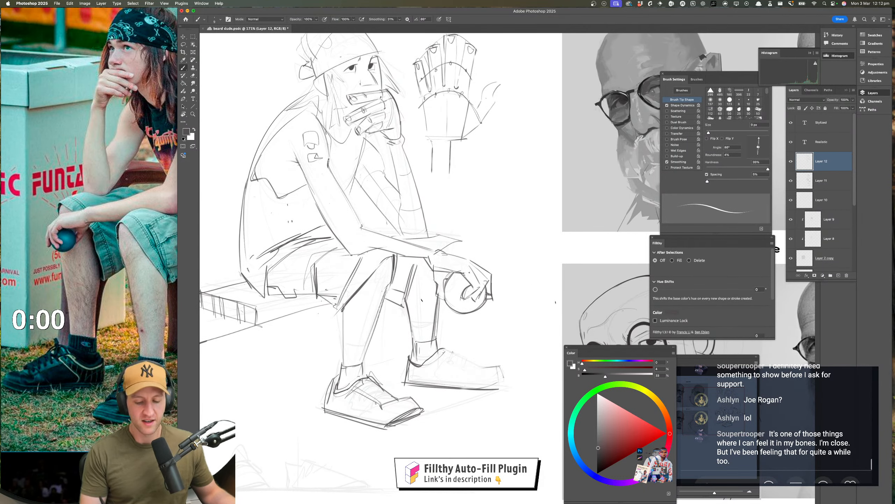
pyautogui.moveTo(416, 319); pyautogui.dragTo(398, 325)
pyautogui.moveTo(396, 272); pyautogui.dragTo(389, 321)
pyautogui.press('space')
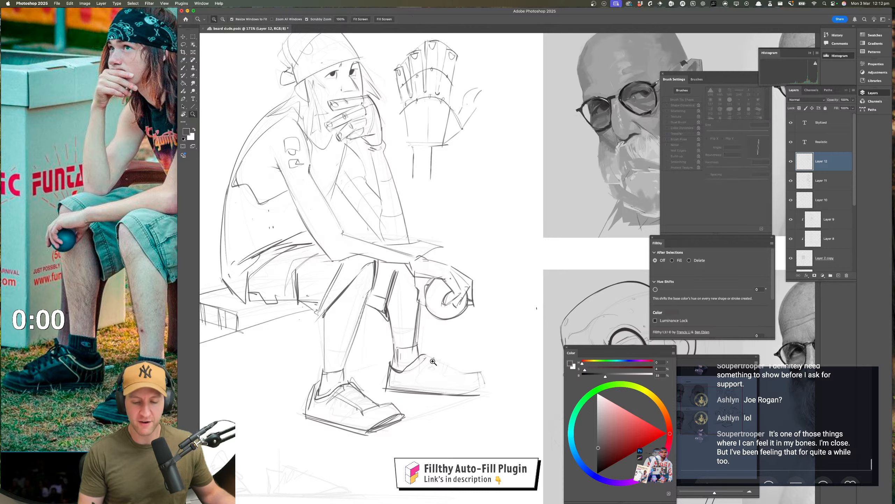
pyautogui.moveTo(396, 274); pyautogui.dragTo(403, 264)
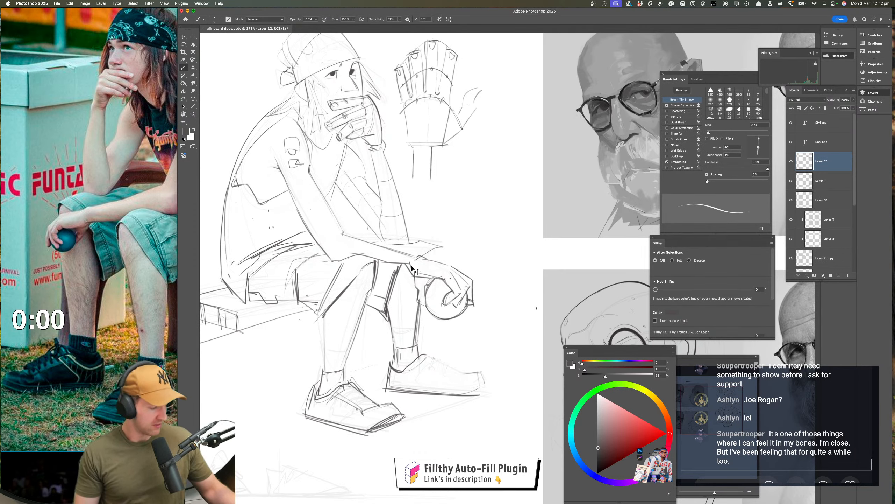
# Restore the normal orientation, then erase and redraw the outline beside the far elbow, just above the ball-holding wrist, as a compact angular shape
pyautogui.press('super+shift+h')
pyautogui.moveTo(464, 353); pyautogui.dragTo(280, 370)
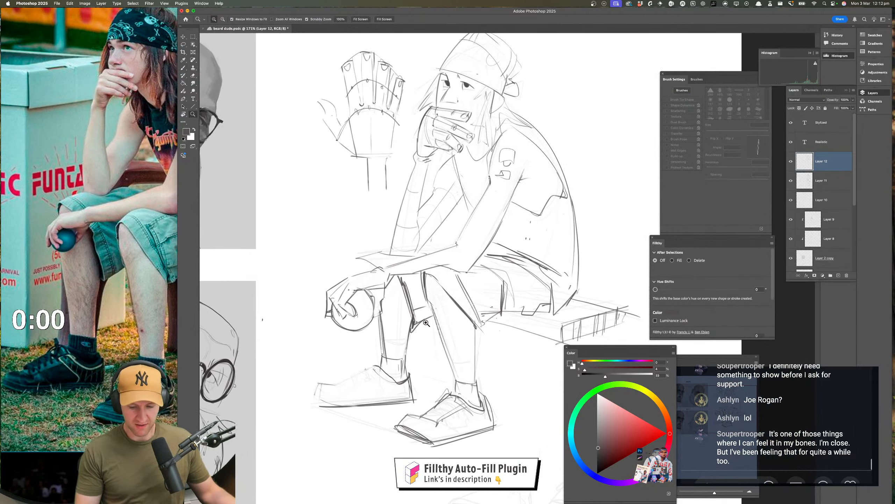
pyautogui.moveTo(419, 334); pyautogui.dragTo(427, 334)
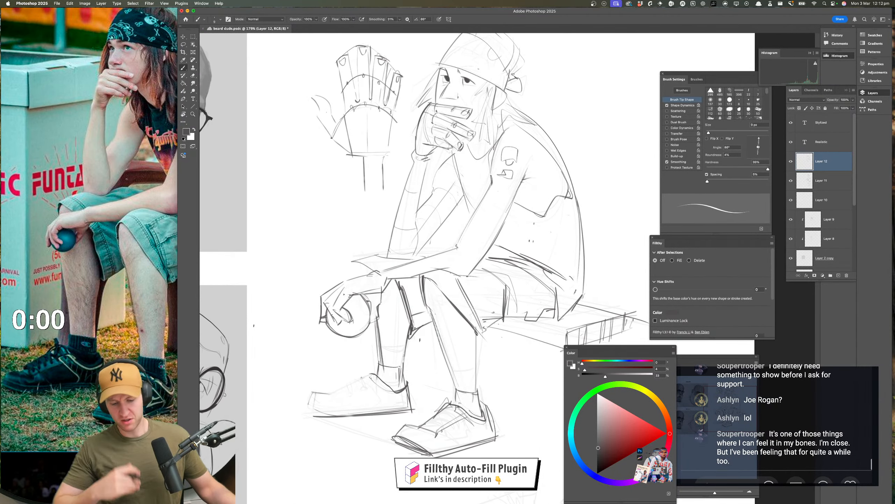
pyautogui.press('e')
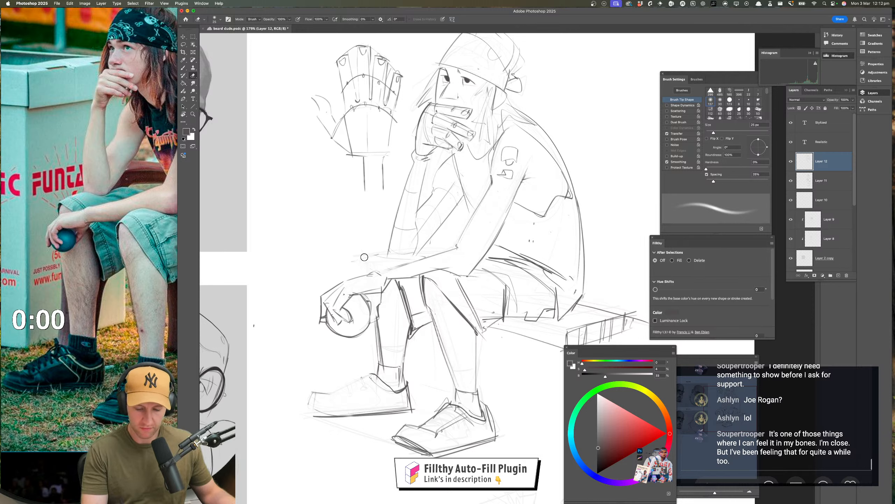
pyautogui.press('b')
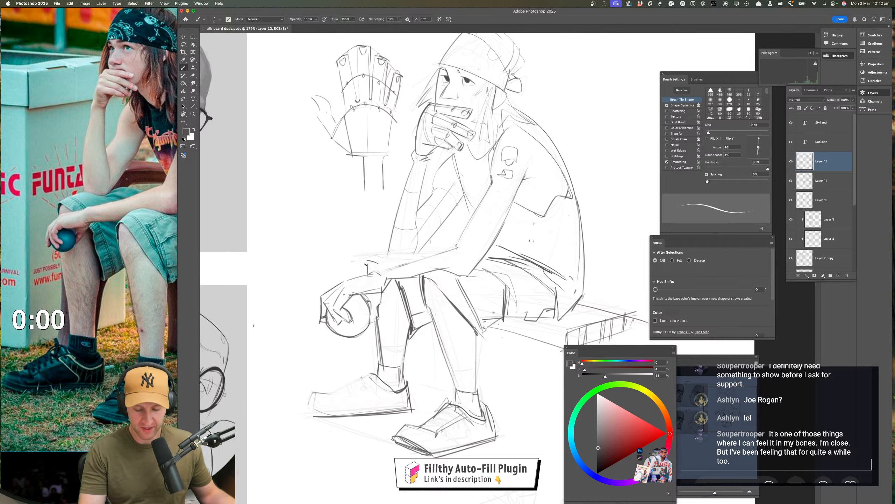
pyautogui.moveTo(367, 261); pyautogui.dragTo(369, 272)
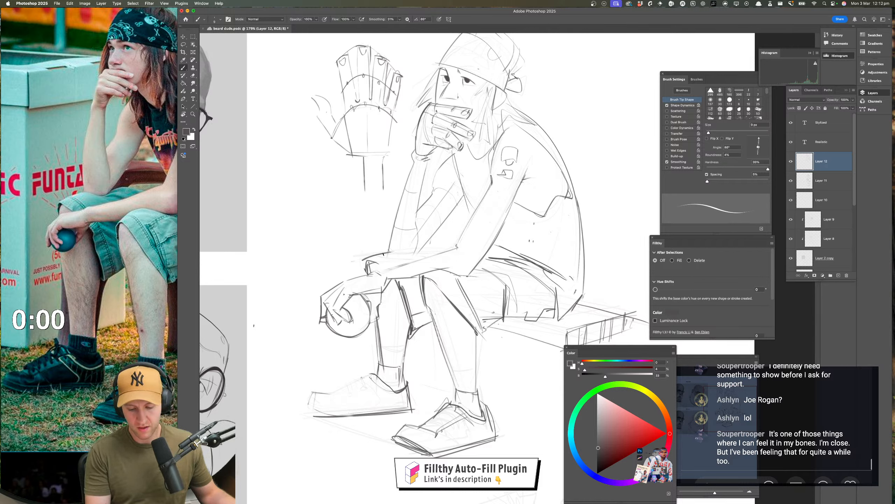
pyautogui.moveTo(378, 253); pyautogui.dragTo(406, 258)
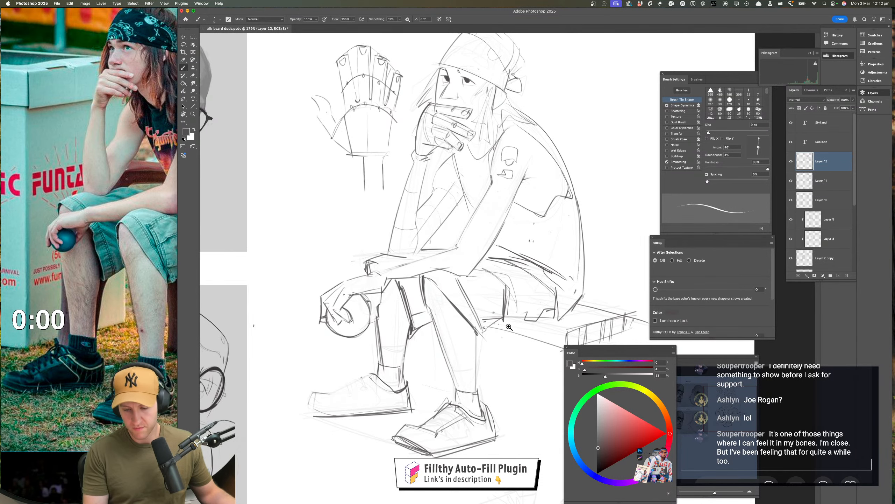
# Draw eyelets and laces on the far shoe and crossed laces on the near shoe
pyautogui.moveTo(483, 357); pyautogui.dragTo(437, 372)
pyautogui.moveTo(482, 356); pyautogui.dragTo(491, 354)
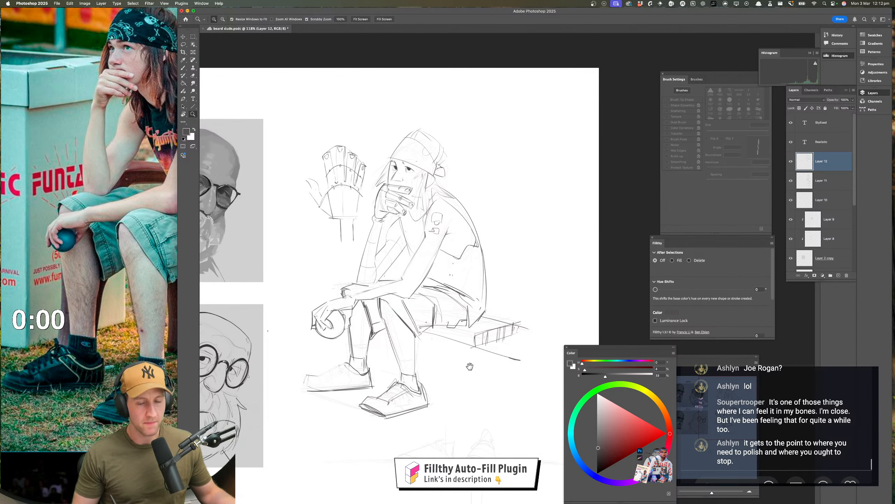
pyautogui.moveTo(372, 383); pyautogui.dragTo(429, 382)
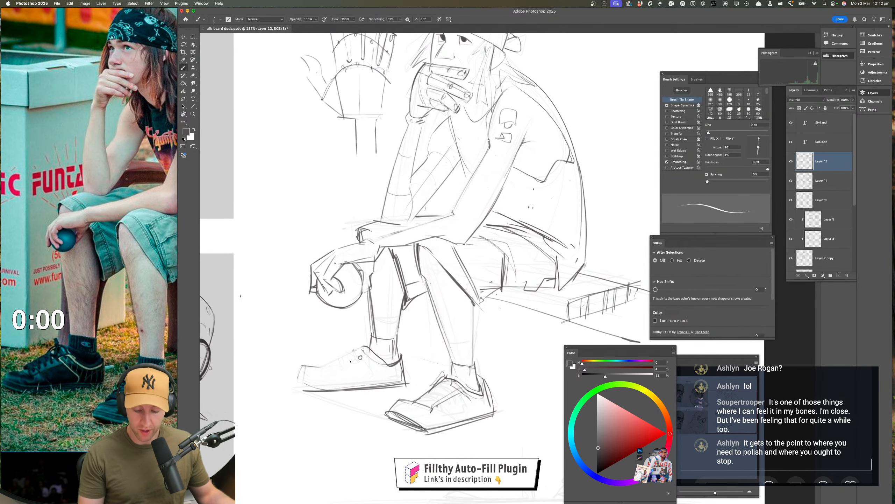
pyautogui.moveTo(340, 366); pyautogui.dragTo(318, 371)
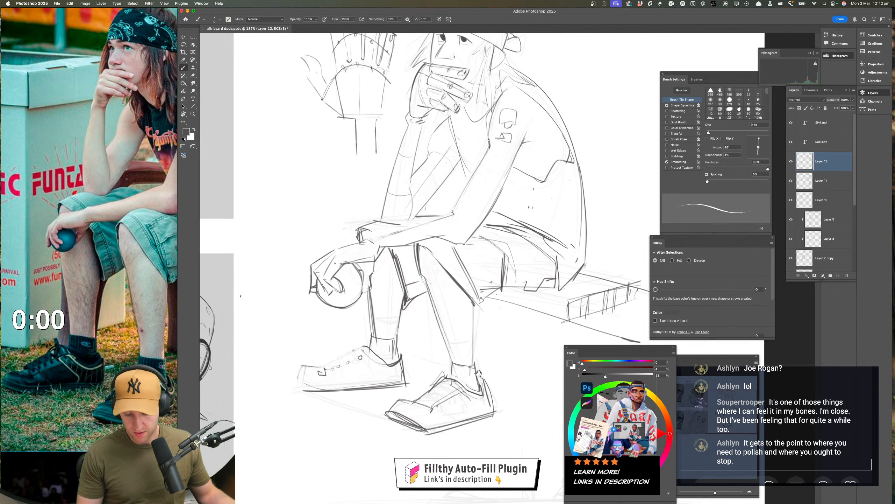
pyautogui.moveTo(439, 365); pyautogui.dragTo(424, 346)
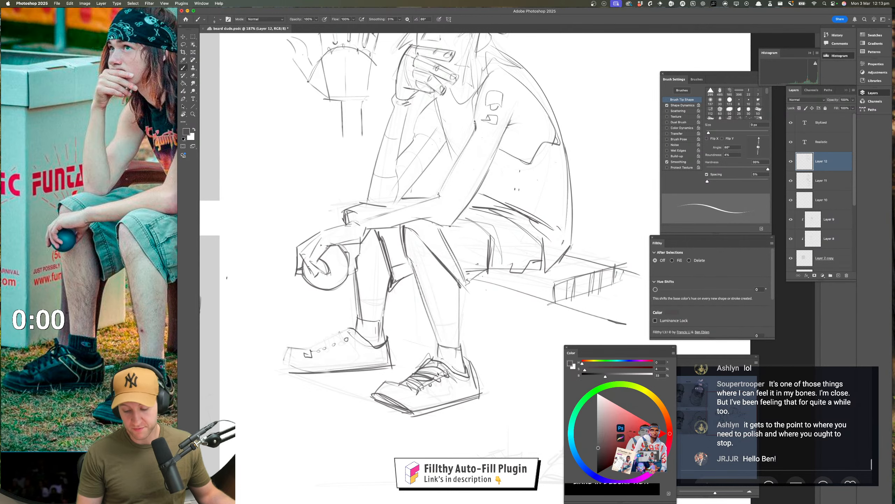
pyautogui.moveTo(370, 331)
pyautogui.mouseDown()
pyautogui.moveTo(396, 330)
pyautogui.moveTo(345, 351)
pyautogui.moveTo(359, 337)
pyautogui.mouseUp()
pyautogui.press('z')
pyautogui.moveTo(437, 410); pyautogui.dragTo(406, 410)
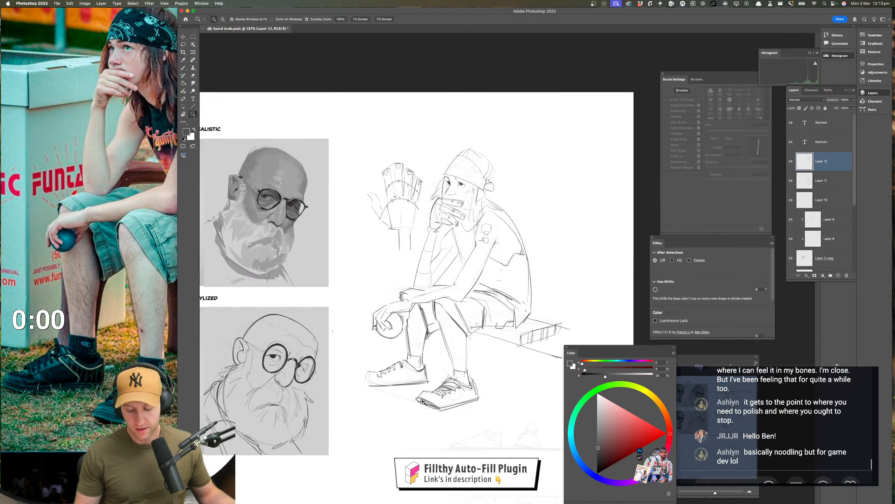
# Darken the raised forearm's inner contour from the wrist down towards the elbow, undoing unwanted strokes
pyautogui.moveTo(514, 360); pyautogui.dragTo(454, 364)
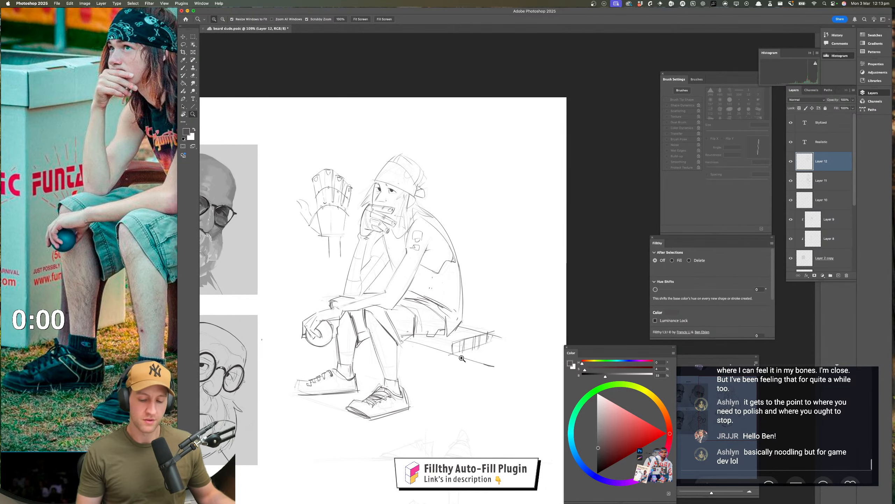
pyautogui.moveTo(421, 277); pyautogui.dragTo(422, 294)
pyautogui.moveTo(380, 275); pyautogui.dragTo(404, 276)
pyautogui.press('b')
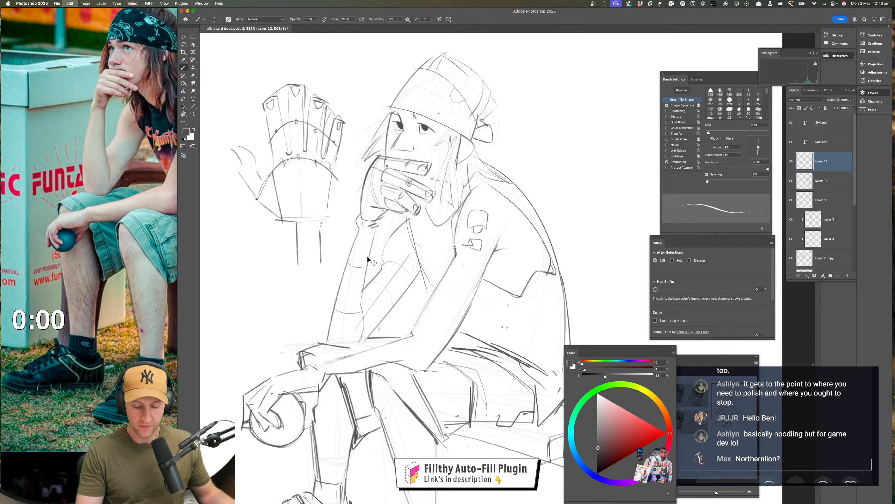
pyautogui.moveTo(377, 218)
pyautogui.mouseDown()
pyautogui.moveTo(357, 309)
pyautogui.moveTo(367, 270)
pyautogui.moveTo(363, 299)
pyautogui.mouseUp()
pyautogui.press('super+z')
pyautogui.press('super+z')
pyautogui.moveTo(377, 221); pyautogui.dragTo(353, 373)
pyautogui.press('super+z')
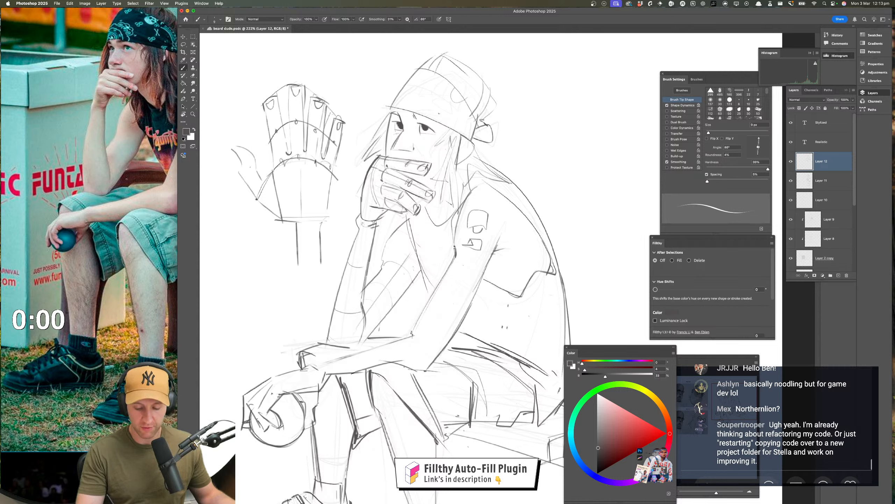
# Firm up the line running up from the far elbow and the chest contour below the chin-supporting hand, redoing unwanted strokes
pyautogui.moveTo(368, 340); pyautogui.dragTo(419, 271)
pyautogui.moveTo(410, 233); pyautogui.dragTo(428, 300)
pyautogui.press('super+z')
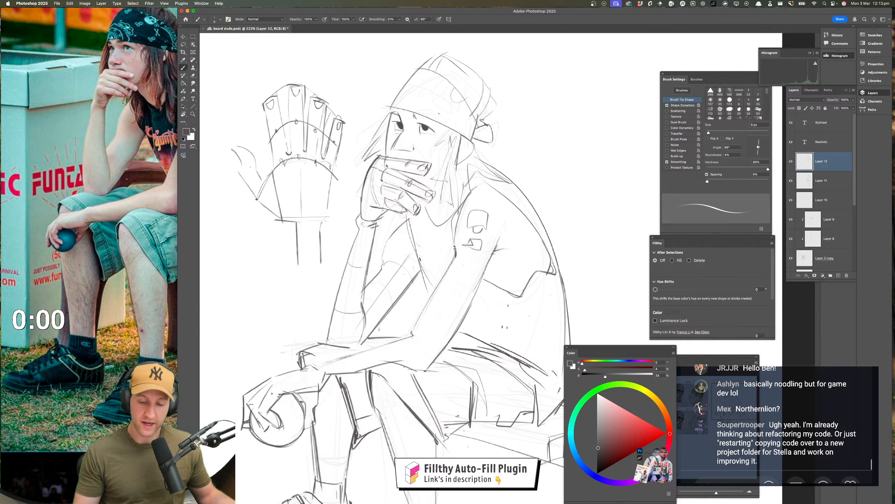
pyautogui.moveTo(411, 236); pyautogui.dragTo(434, 309)
pyautogui.press('super+z')
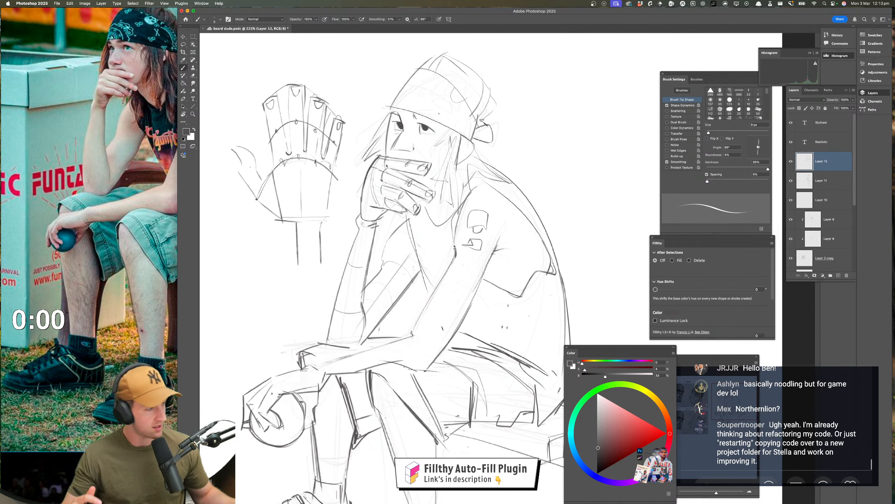
pyautogui.moveTo(418, 257); pyautogui.dragTo(432, 295)
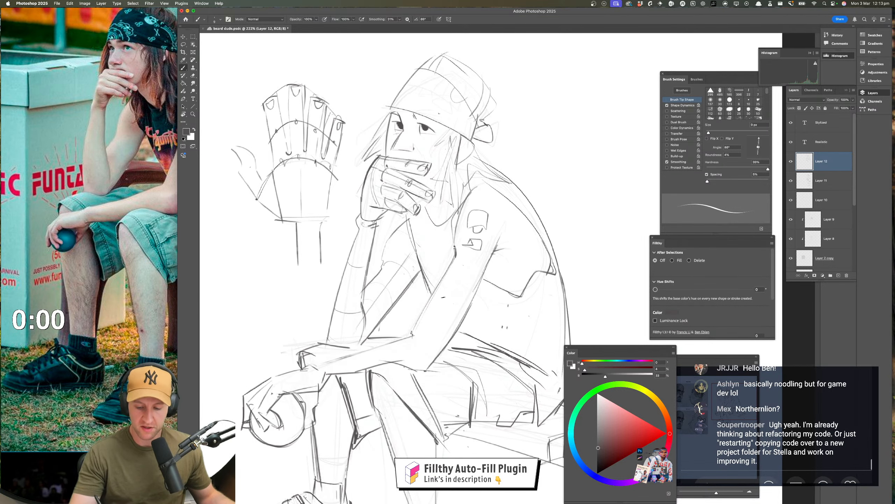
# Sketch small rounded pattern marks on the bandana across the front and side of the figure's head
pyautogui.moveTo(484, 247); pyautogui.dragTo(433, 252)
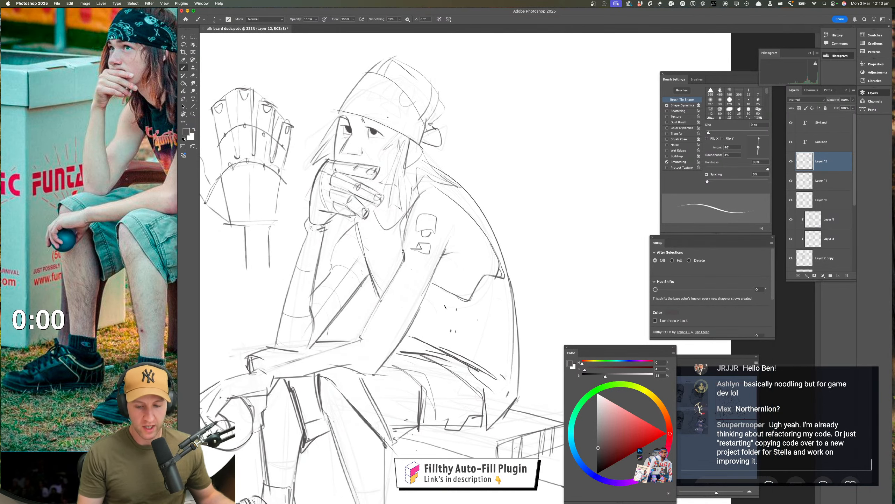
pyautogui.press('z')
pyautogui.press('b')
pyautogui.moveTo(342, 111); pyautogui.dragTo(310, 150)
pyautogui.moveTo(383, 385); pyautogui.dragTo(387, 434)
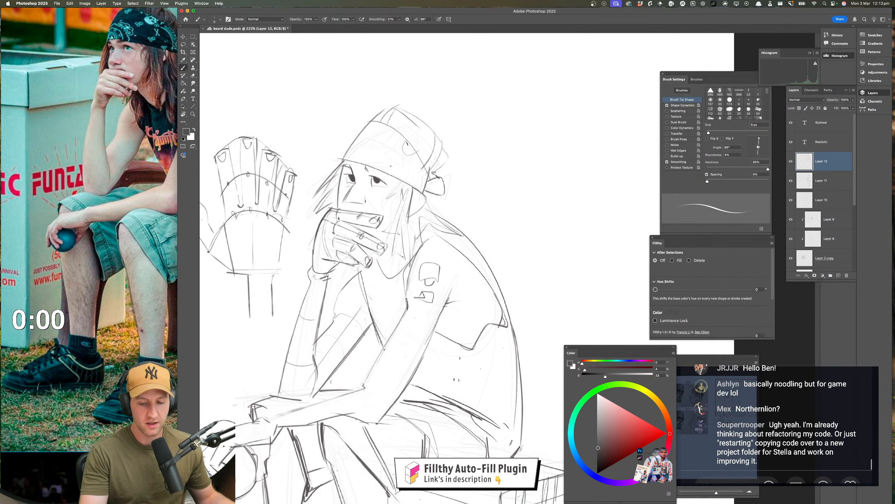
pyautogui.moveTo(409, 149); pyautogui.dragTo(412, 148)
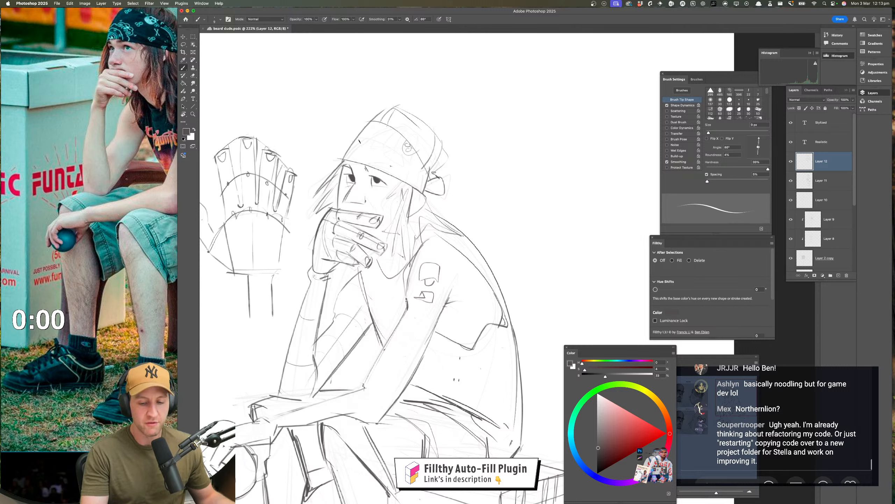
pyautogui.moveTo(374, 162); pyautogui.dragTo(374, 165)
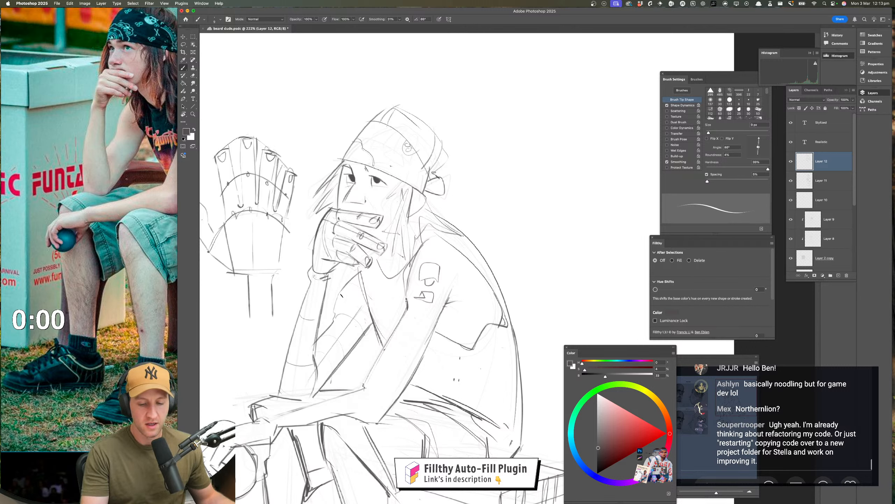
pyautogui.moveTo(399, 322); pyautogui.dragTo(396, 320)
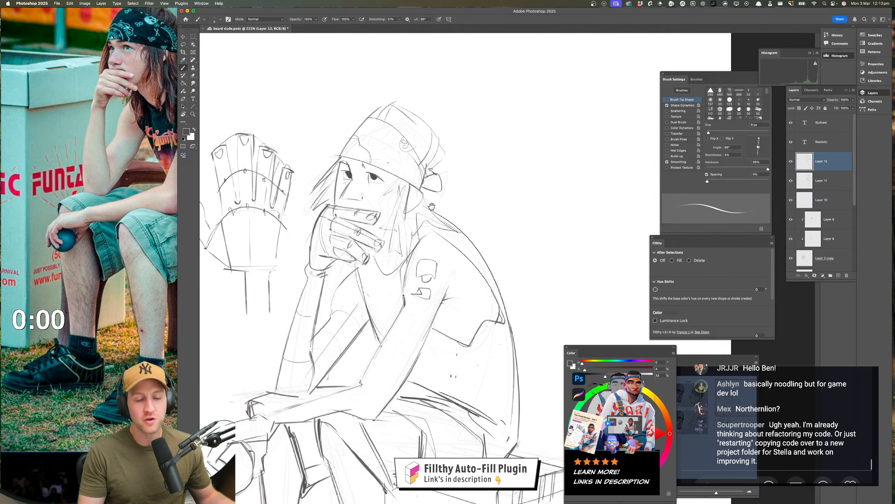
pyautogui.moveTo(380, 129)
pyautogui.mouseDown()
pyautogui.moveTo(394, 148)
pyautogui.moveTo(383, 144)
pyautogui.mouseUp()
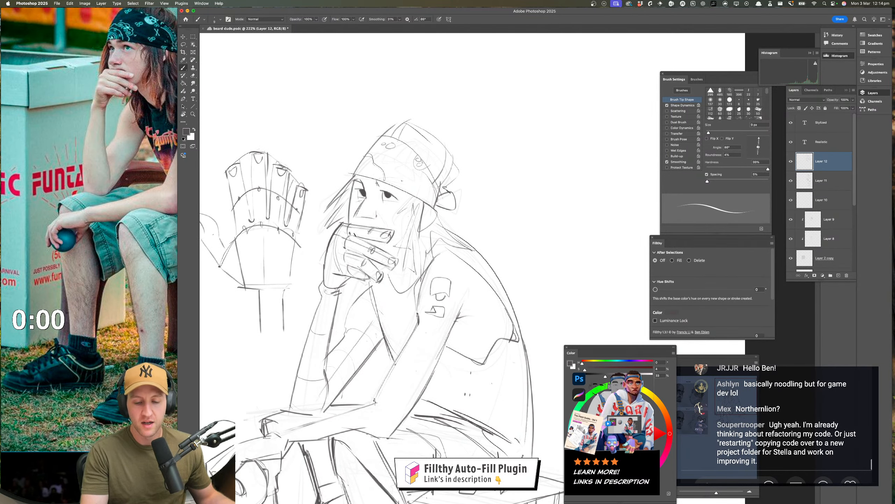
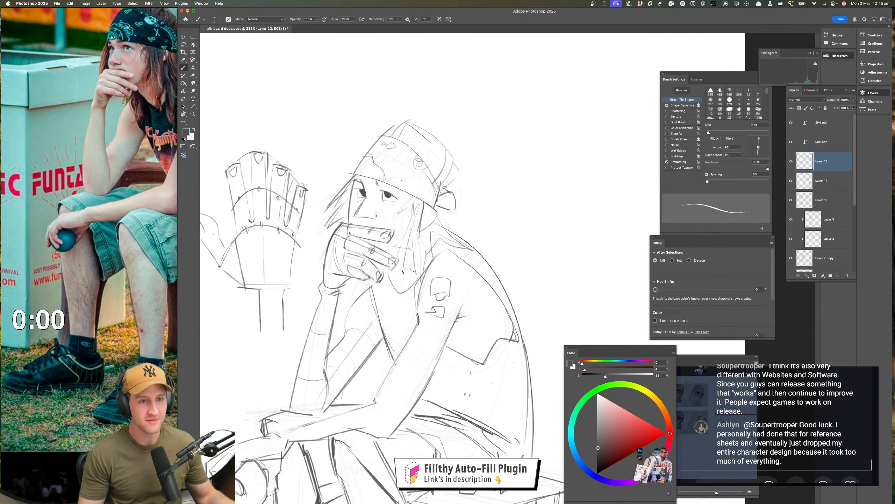
# Examine the seated figure's proportions from the bandana down to the legs and shoes
pyautogui.moveTo(422, 369)
pyautogui.mouseDown()
pyautogui.moveTo(400, 285)
pyautogui.moveTo(418, 249)
pyautogui.mouseUp()
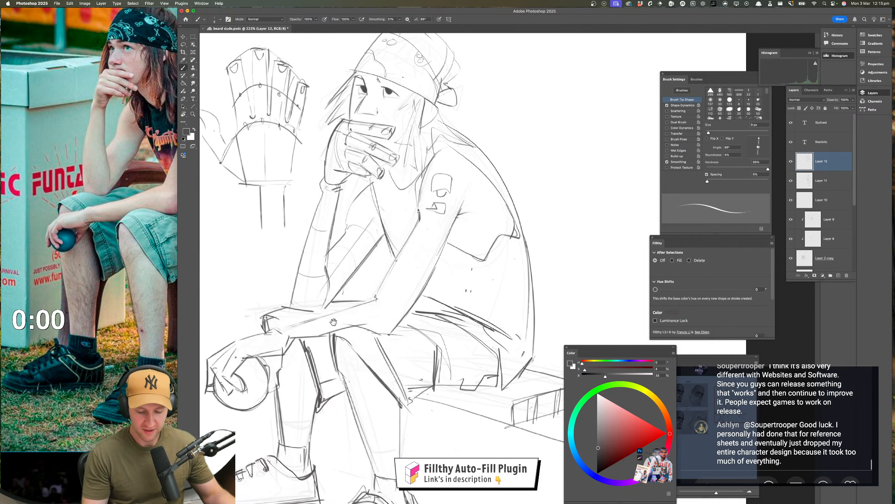
pyautogui.moveTo(360, 319); pyautogui.dragTo(394, 314)
pyautogui.moveTo(313, 302); pyautogui.dragTo(405, 306)
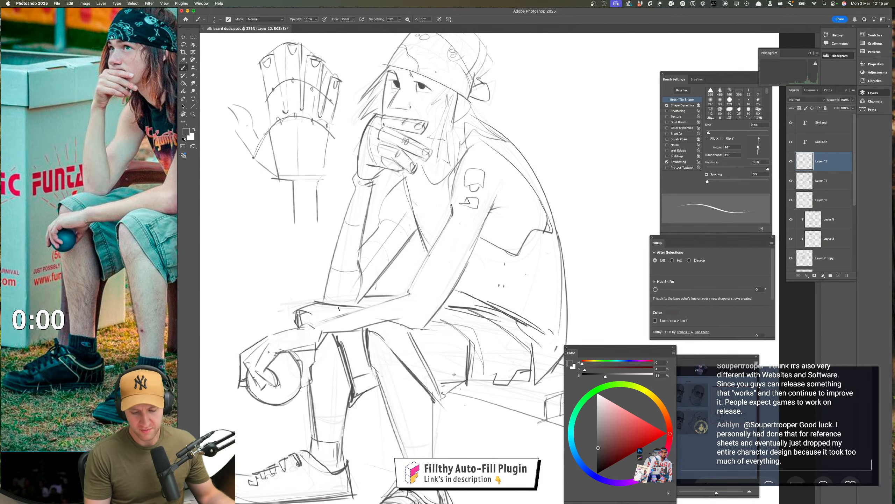
pyautogui.moveTo(445, 347); pyautogui.dragTo(402, 349)
pyautogui.moveTo(440, 387); pyautogui.dragTo(405, 364)
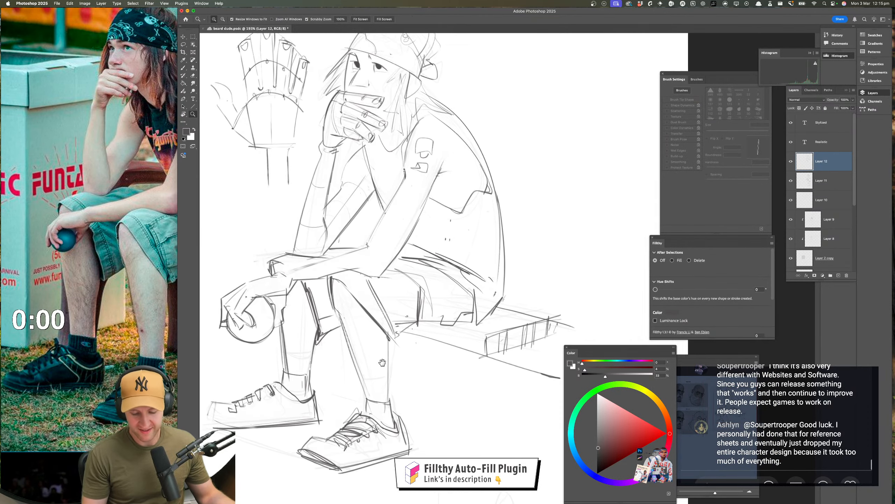
pyautogui.moveTo(308, 326)
pyautogui.mouseDown()
pyautogui.moveTo(322, 324)
pyautogui.moveTo(304, 371)
pyautogui.moveTo(371, 379)
pyautogui.mouseUp()
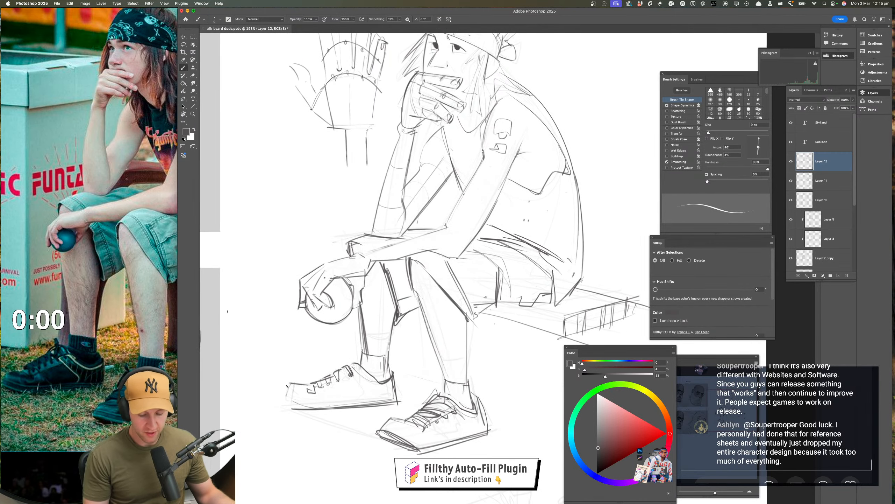
pyautogui.moveTo(324, 411); pyautogui.dragTo(296, 408)
pyautogui.moveTo(434, 404); pyautogui.dragTo(395, 404)
pyautogui.moveTo(490, 402)
pyautogui.mouseDown()
pyautogui.moveTo(417, 395)
pyautogui.moveTo(441, 395)
pyautogui.mouseUp()
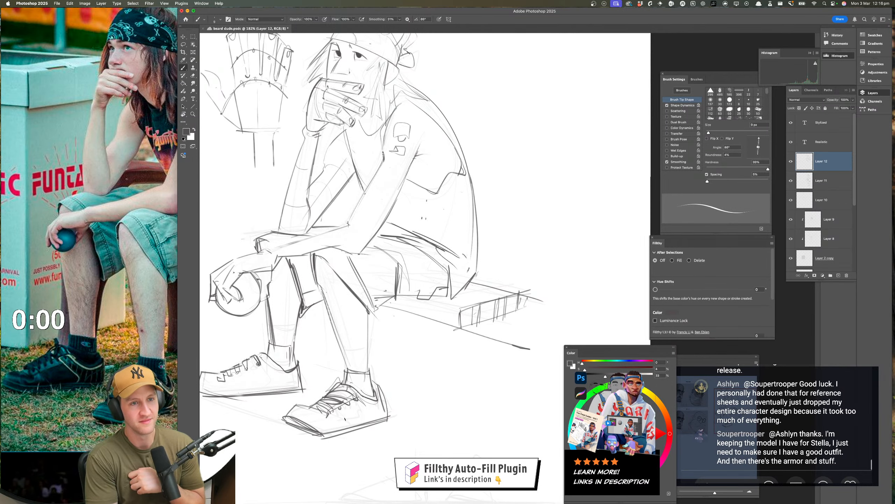
pyautogui.press('z')
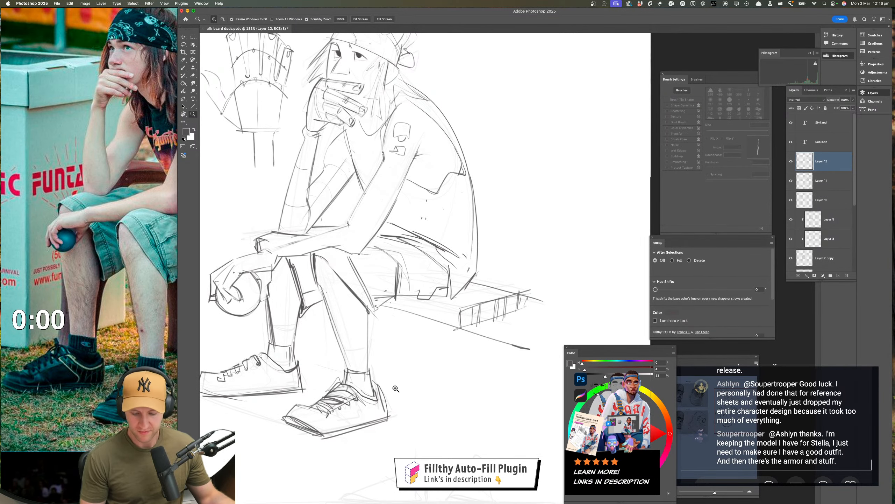
pyautogui.moveTo(396, 388); pyautogui.dragTo(367, 383)
pyautogui.moveTo(358, 349); pyautogui.dragTo(374, 348)
pyautogui.press('b')
pyautogui.moveTo(325, 306); pyautogui.dragTo(334, 330)
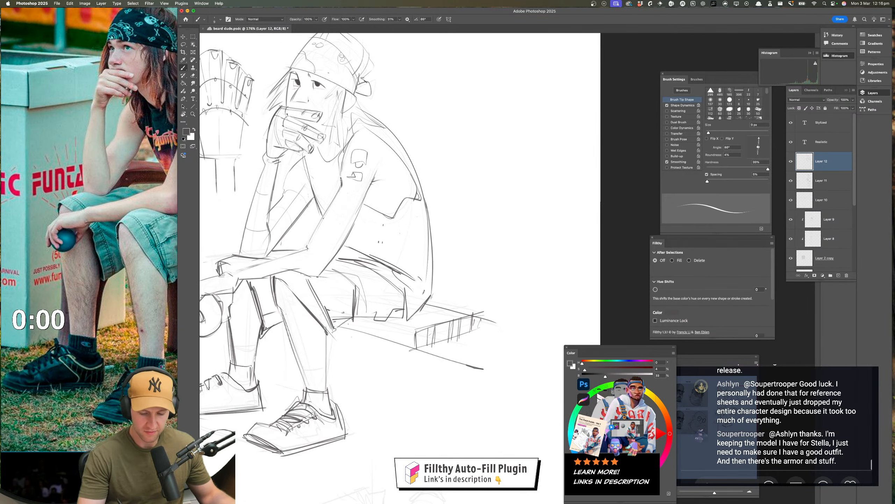
pyautogui.moveTo(282, 287); pyautogui.dragTo(316, 281)
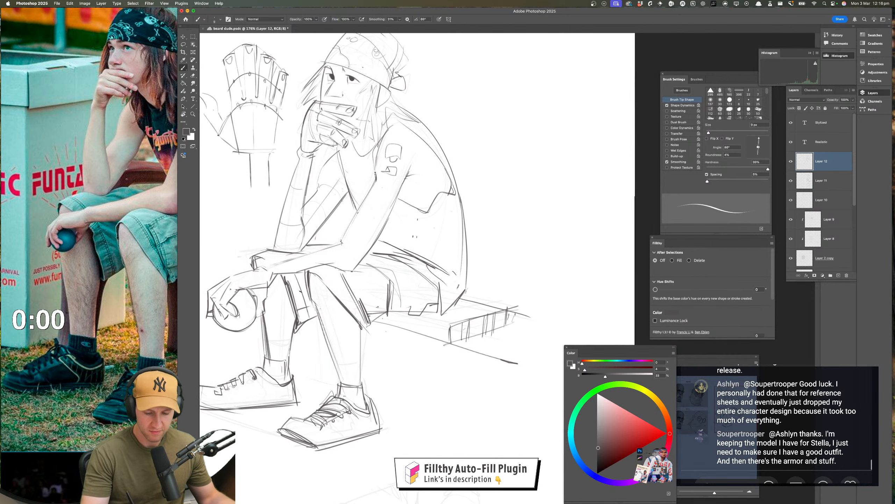
pyautogui.moveTo(307, 311); pyautogui.dragTo(310, 320)
# Flip the canvas horizontally to check the seated figure's pose in mirror view
pyautogui.press('z')
pyautogui.moveTo(371, 360)
pyautogui.mouseDown()
pyautogui.moveTo(358, 393)
pyautogui.moveTo(405, 389)
pyautogui.moveTo(414, 404)
pyautogui.mouseUp()
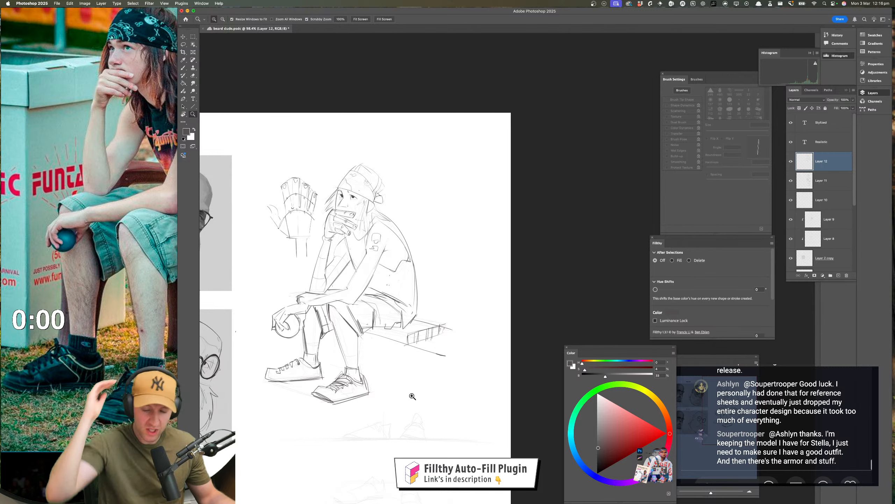
pyautogui.moveTo(408, 385); pyautogui.dragTo(325, 376)
pyautogui.press('super+shift+h')
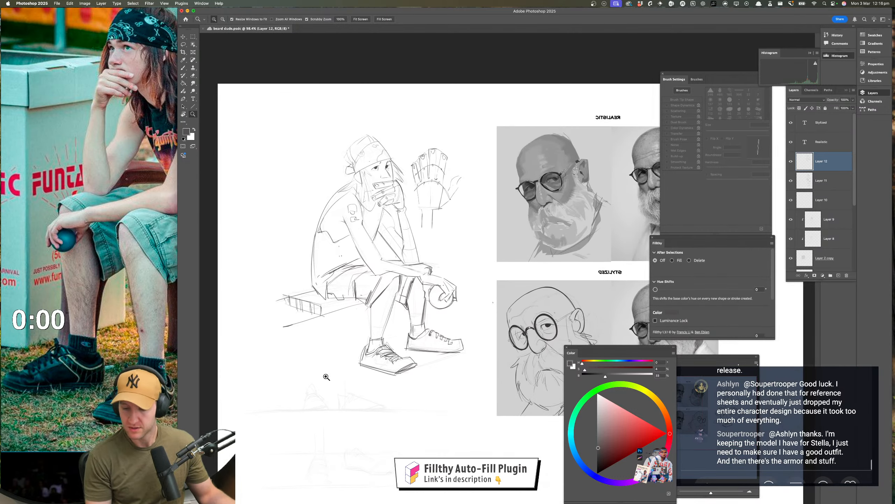
pyautogui.moveTo(394, 412); pyautogui.dragTo(362, 426)
pyautogui.moveTo(365, 394); pyautogui.dragTo(372, 395)
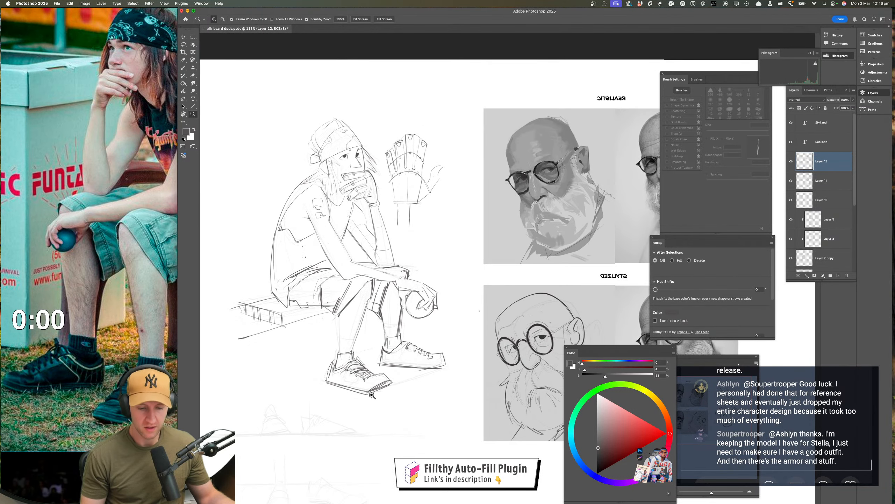
# Lasso the near lower leg and shoe and rotate them slightly so the foot tucks back towards the bench, clearing the selection
pyautogui.click(184, 45)
pyautogui.moveTo(374, 293)
pyautogui.mouseDown()
pyautogui.moveTo(362, 340)
pyautogui.moveTo(367, 359)
pyautogui.moveTo(409, 395)
pyautogui.moveTo(309, 381)
pyautogui.moveTo(338, 303)
pyautogui.moveTo(371, 280)
pyautogui.mouseUp()
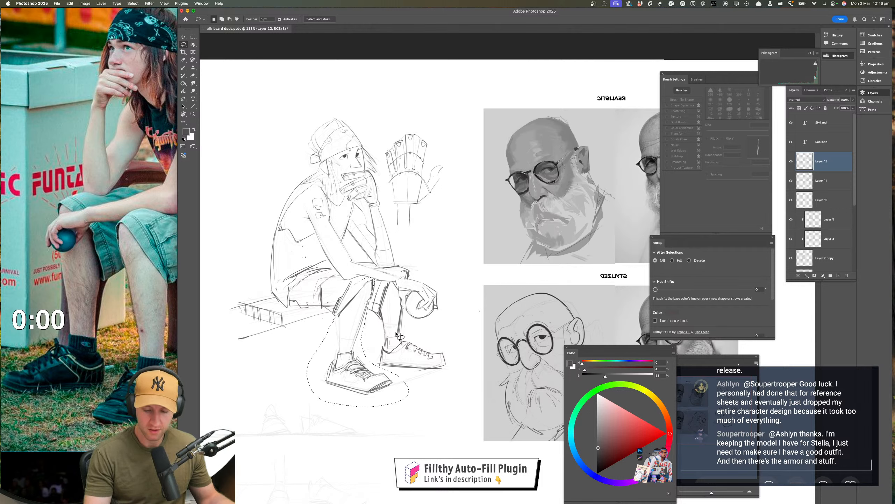
pyautogui.press('super+t')
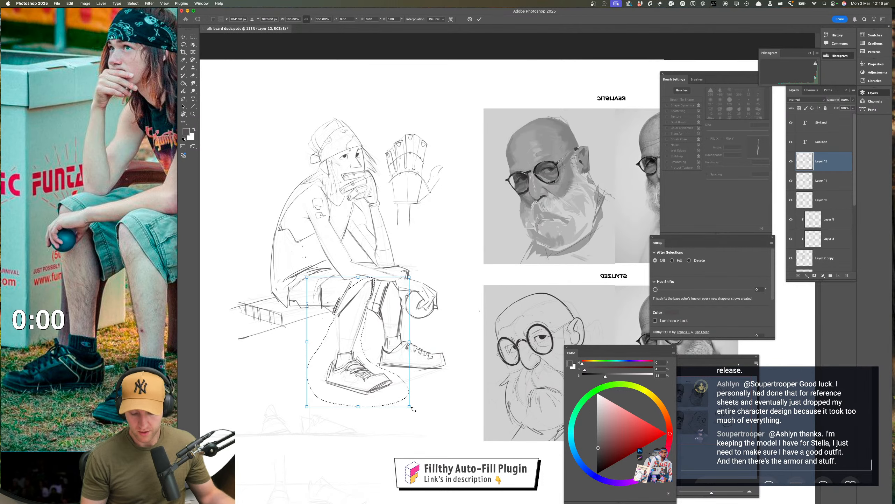
pyautogui.moveTo(415, 409); pyautogui.dragTo(358, 374)
pyautogui.press('Return')
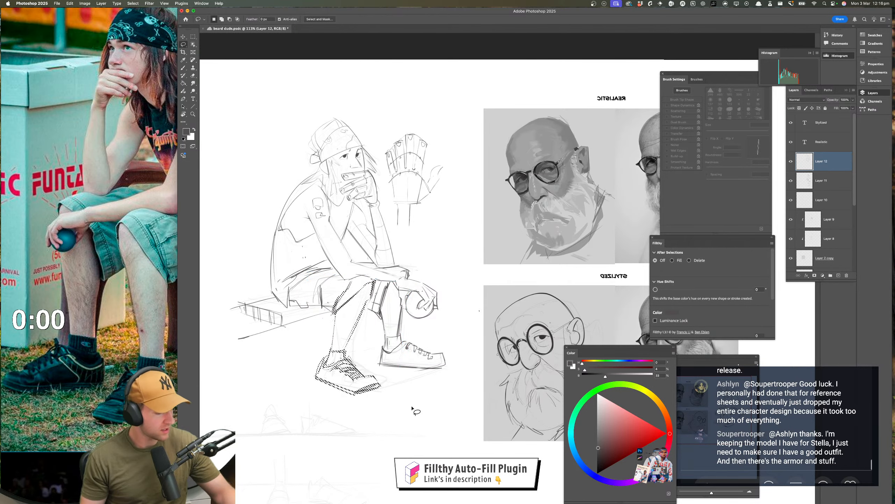
pyautogui.press('super+d')
# Lasso the near shoe on its own and adjust its angle and position under the ankle with Free Transform, clearing the selection
pyautogui.press('z')
pyautogui.moveTo(420, 403); pyautogui.dragTo(396, 418)
pyautogui.moveTo(420, 382); pyautogui.dragTo(422, 367)
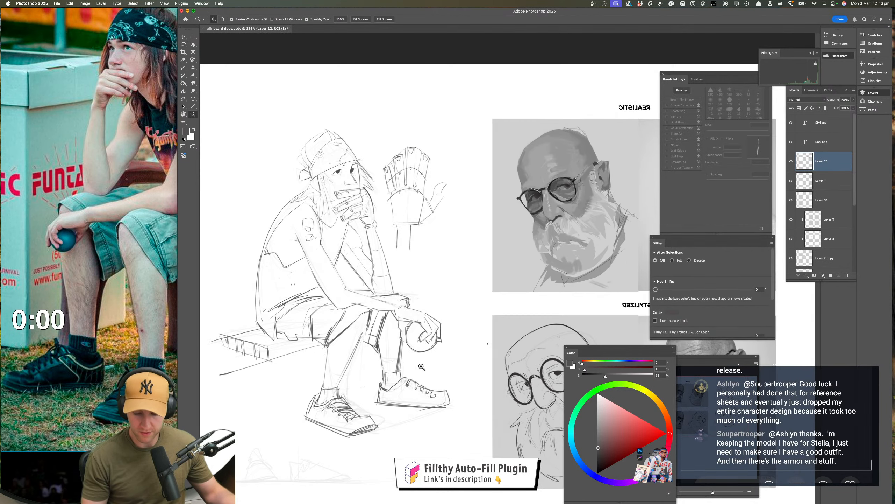
pyautogui.click(184, 44)
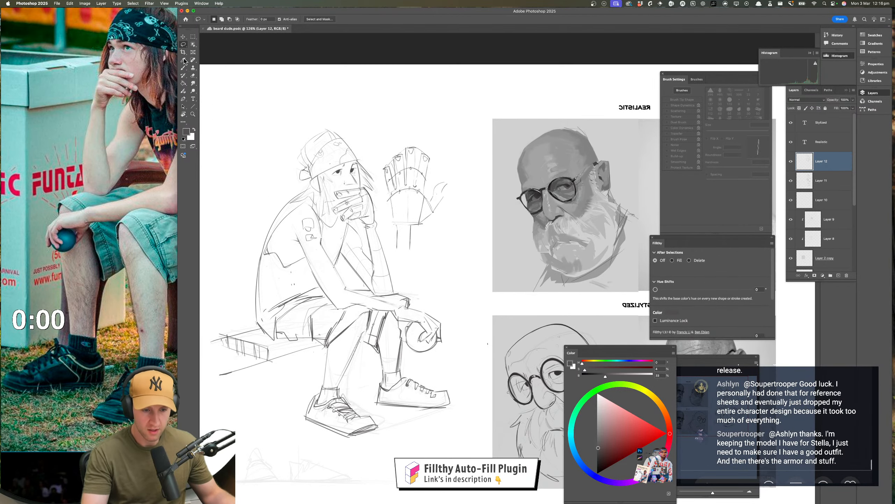
pyautogui.moveTo(321, 386)
pyautogui.mouseDown()
pyautogui.moveTo(384, 416)
pyautogui.moveTo(271, 426)
pyautogui.moveTo(319, 385)
pyautogui.mouseUp()
pyautogui.press('super+t')
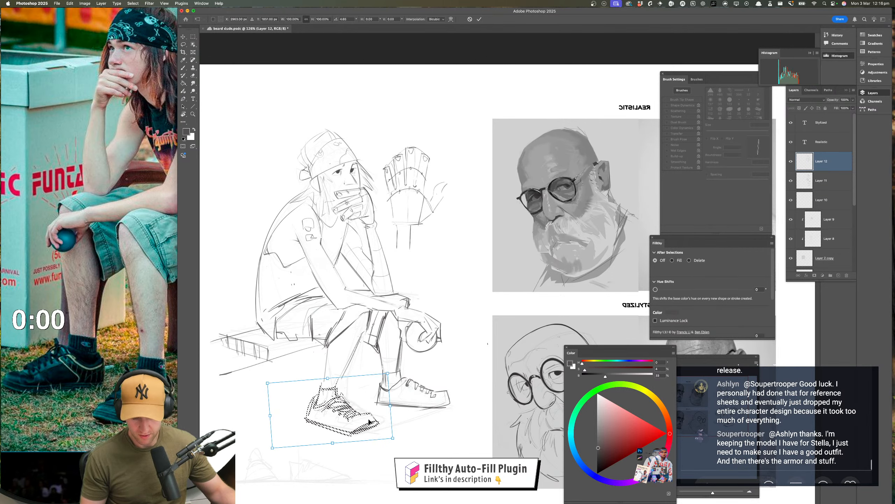
pyautogui.moveTo(408, 421)
pyautogui.mouseDown()
pyautogui.moveTo(393, 413)
pyautogui.moveTo(417, 420)
pyautogui.moveTo(388, 406)
pyautogui.moveTo(497, 339)
pyautogui.mouseUp()
pyautogui.press('Return')
pyautogui.press('super+d')
# Redraw the near lower leg's back contour from below the knee to the heel, undoing unwanted strokes
pyautogui.press('z')
pyautogui.press('b')
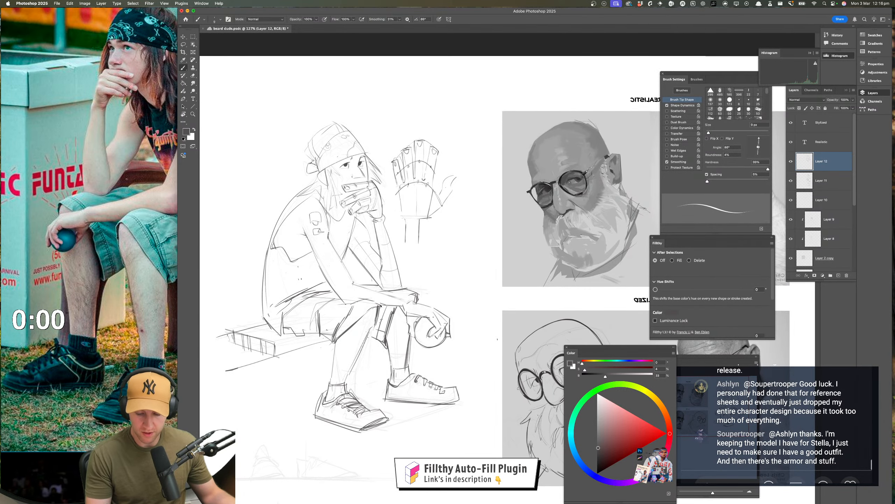
pyautogui.moveTo(372, 331); pyautogui.dragTo(326, 394)
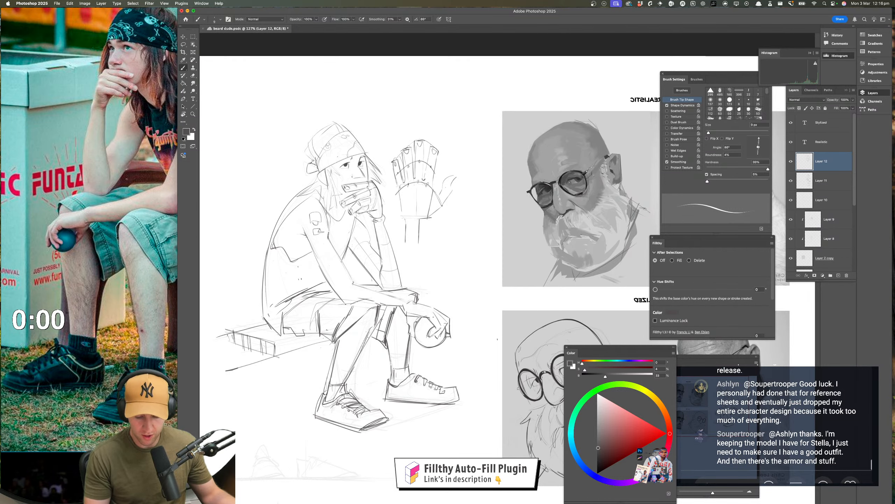
pyautogui.moveTo(328, 447); pyautogui.dragTo(484, 412)
pyautogui.press('z')
pyautogui.moveTo(340, 406); pyautogui.dragTo(306, 411)
pyautogui.moveTo(384, 436); pyautogui.dragTo(407, 404)
pyautogui.press('super+z')
pyautogui.press('super+z')
pyautogui.press('super+z')
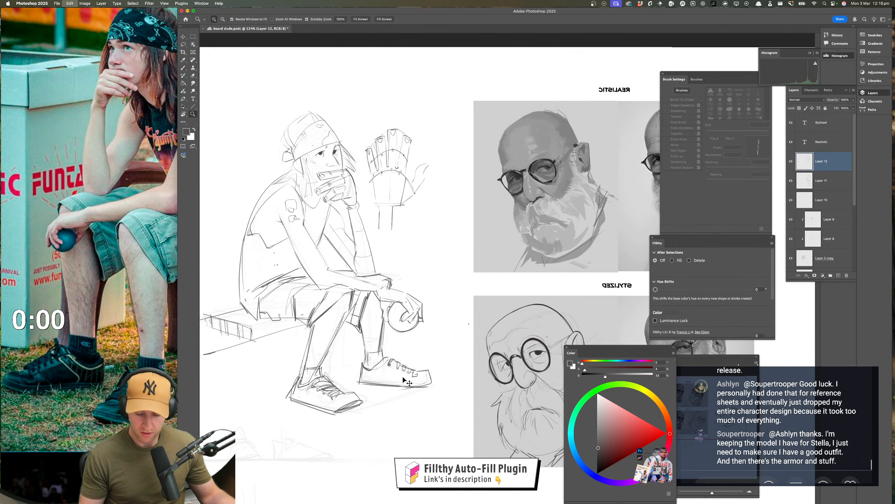
# Darken the near arm's inner contour from the upper arm down to the elbow
pyautogui.press('b')
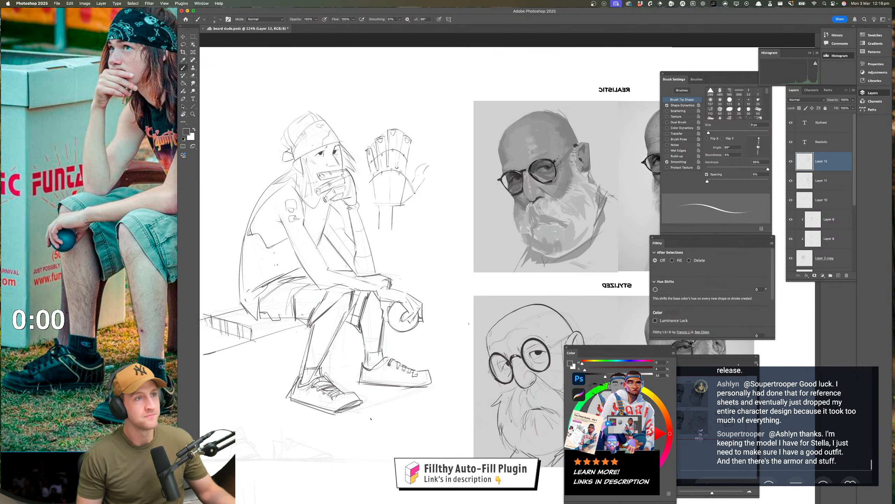
pyautogui.scroll(-2, 379, 412)
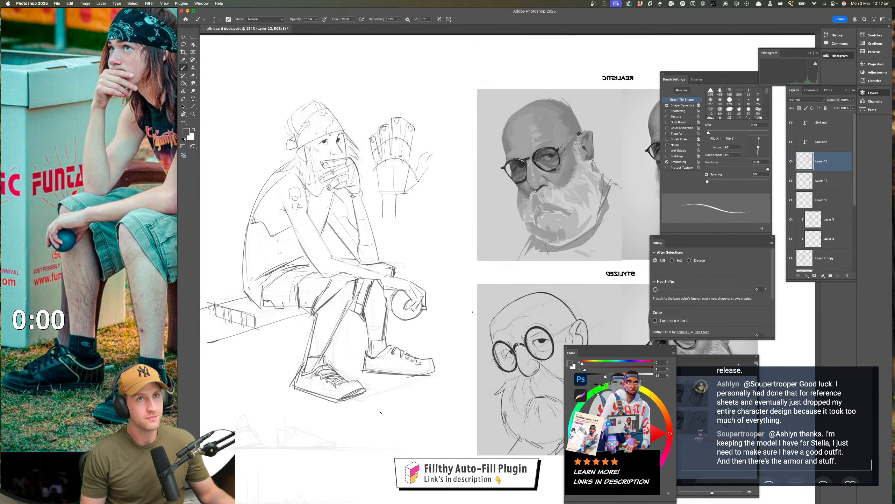
pyautogui.moveTo(378, 427); pyautogui.dragTo(369, 429)
pyautogui.moveTo(340, 287); pyautogui.dragTo(393, 294)
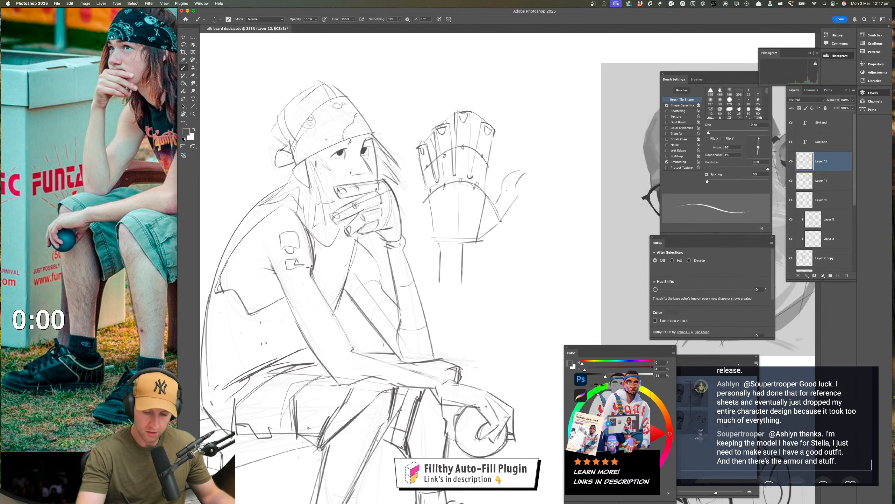
pyautogui.moveTo(311, 268)
pyautogui.mouseDown()
pyautogui.moveTo(338, 322)
pyautogui.moveTo(422, 372)
pyautogui.mouseUp()
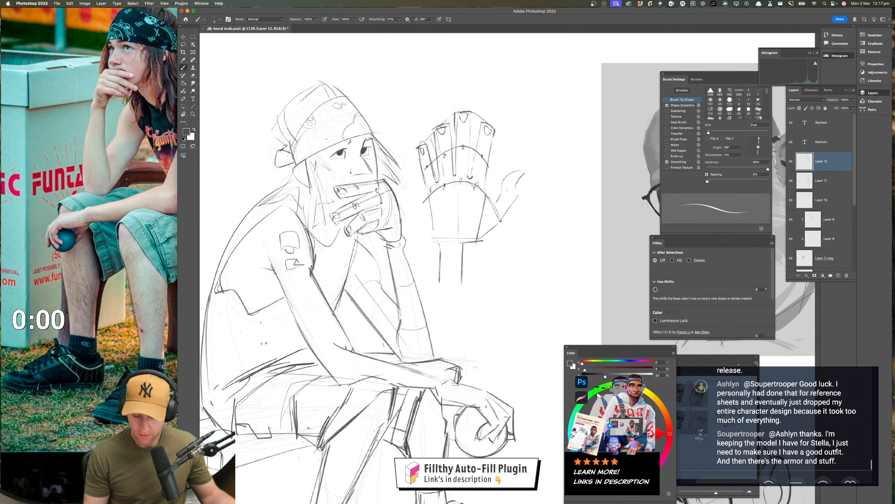
# Firm up the near forearm's upper contour from the elbow towards the wrist, undoing and redrawing unwanted strokes
pyautogui.moveTo(335, 343); pyautogui.dragTo(485, 388)
pyautogui.press('super+z')
pyautogui.moveTo(335, 344); pyautogui.dragTo(466, 386)
pyautogui.moveTo(397, 369); pyautogui.dragTo(481, 390)
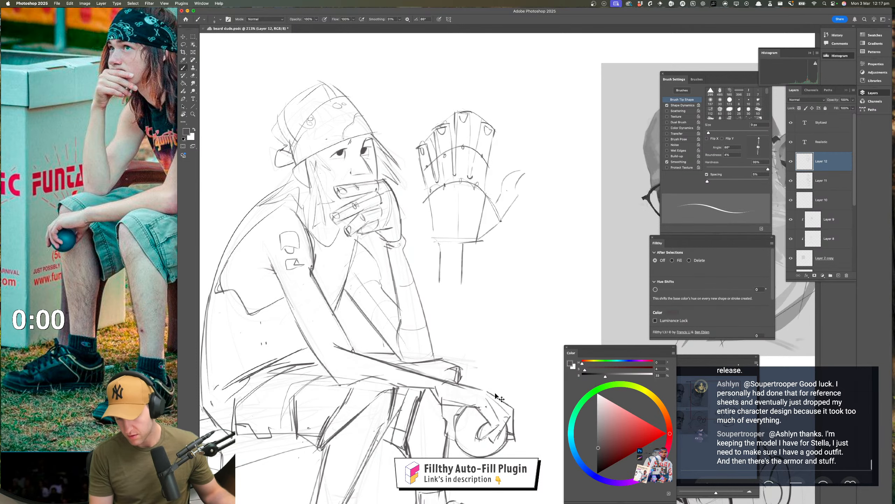
pyautogui.press('super+z')
pyautogui.press('super+z')
pyautogui.moveTo(377, 358)
pyautogui.mouseDown()
pyautogui.moveTo(471, 387)
pyautogui.moveTo(435, 376)
pyautogui.mouseUp()
pyautogui.moveTo(348, 347); pyautogui.dragTo(450, 384)
pyautogui.moveTo(433, 414); pyautogui.dragTo(398, 400)
pyautogui.moveTo(446, 381); pyautogui.dragTo(418, 331)
pyautogui.moveTo(420, 370); pyautogui.dragTo(446, 375)
pyautogui.moveTo(308, 296)
pyautogui.mouseDown()
pyautogui.moveTo(451, 349)
pyautogui.moveTo(436, 338)
pyautogui.mouseUp()
pyautogui.press('super+z')
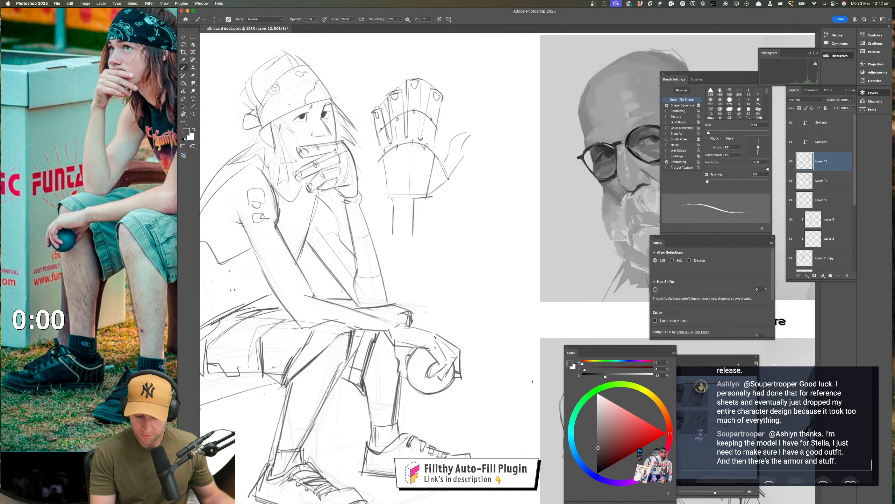
pyautogui.press('super+z')
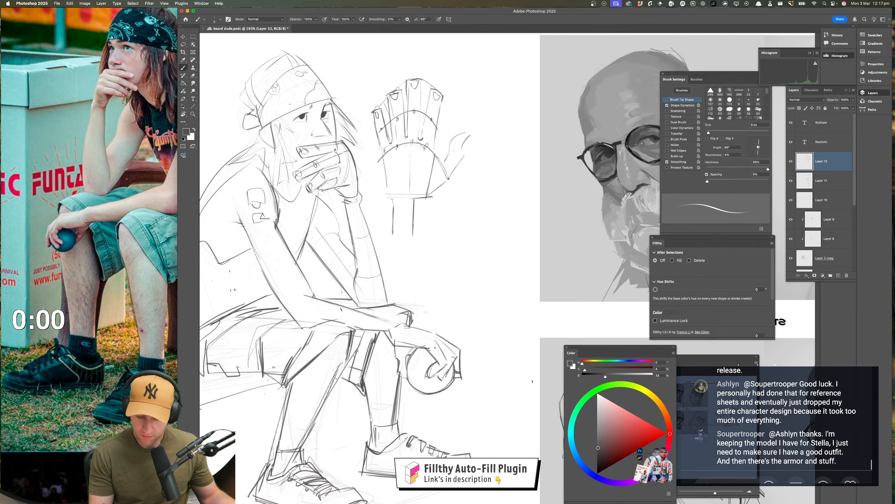
pyautogui.press('super+z')
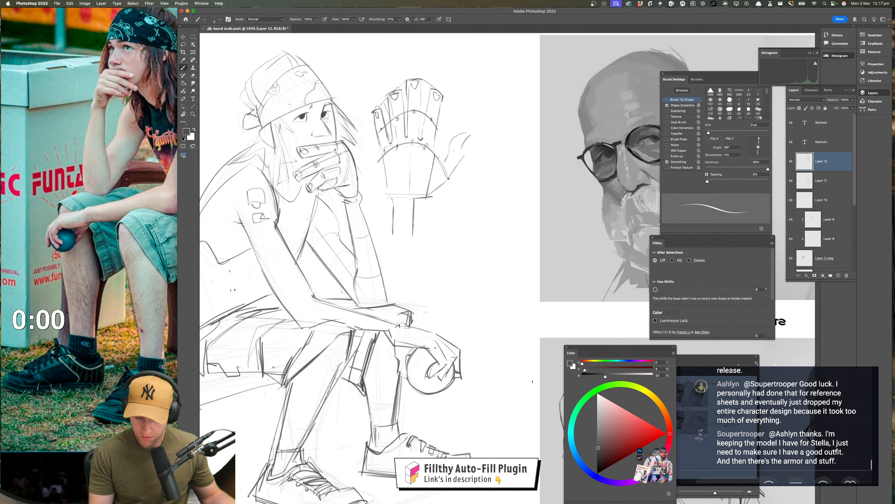
# Flip the canvas horizontally back to its original orientation
pyautogui.moveTo(432, 403)
pyautogui.mouseDown()
pyautogui.moveTo(411, 401)
pyautogui.moveTo(423, 396)
pyautogui.mouseUp()
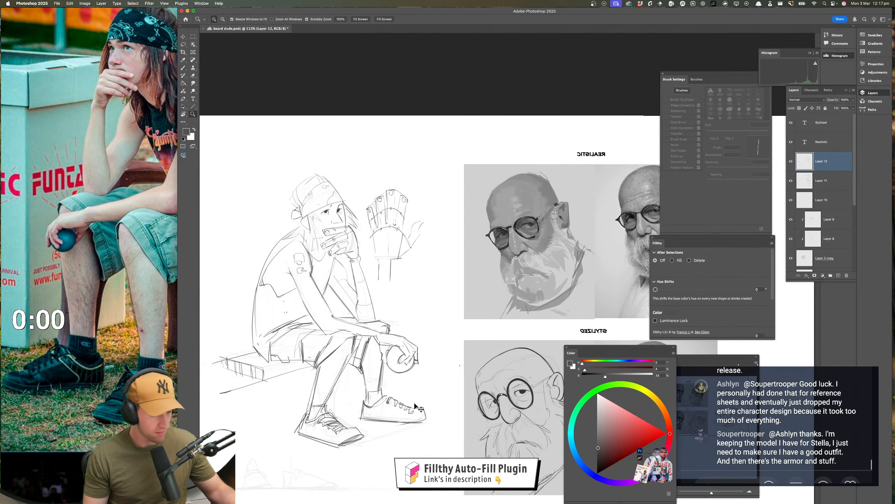
pyautogui.press('super+f')
pyautogui.moveTo(765, 466)
pyautogui.mouseDown()
pyautogui.moveTo(444, 418)
pyautogui.moveTo(446, 453)
pyautogui.mouseUp()
# Darken the raised forearm's inner edge and the chest contour below the chin-supporting hand, undoing and redrawing unwanted strokes
pyautogui.moveTo(366, 267); pyautogui.dragTo(400, 269)
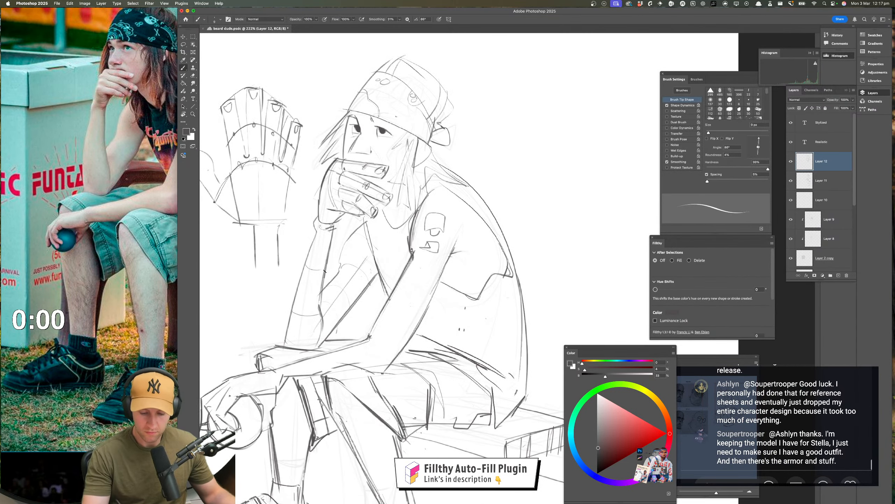
pyautogui.moveTo(324, 270); pyautogui.dragTo(321, 316)
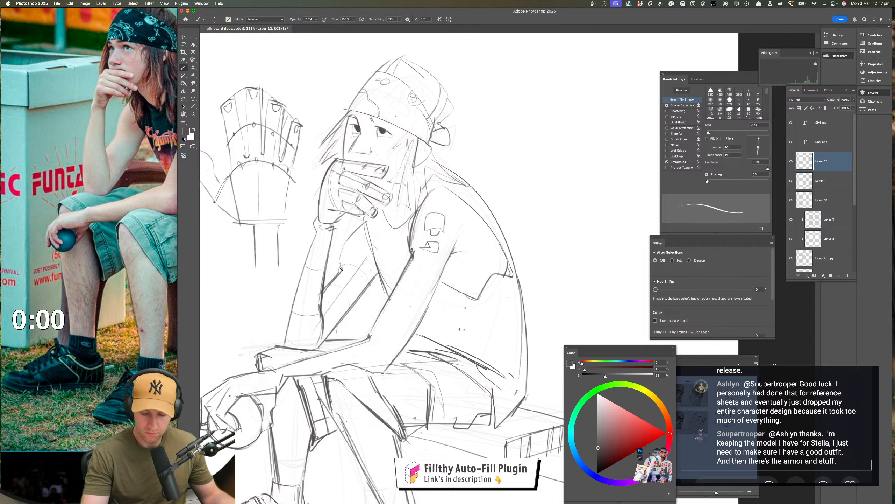
pyautogui.moveTo(365, 216); pyautogui.dragTo(390, 292)
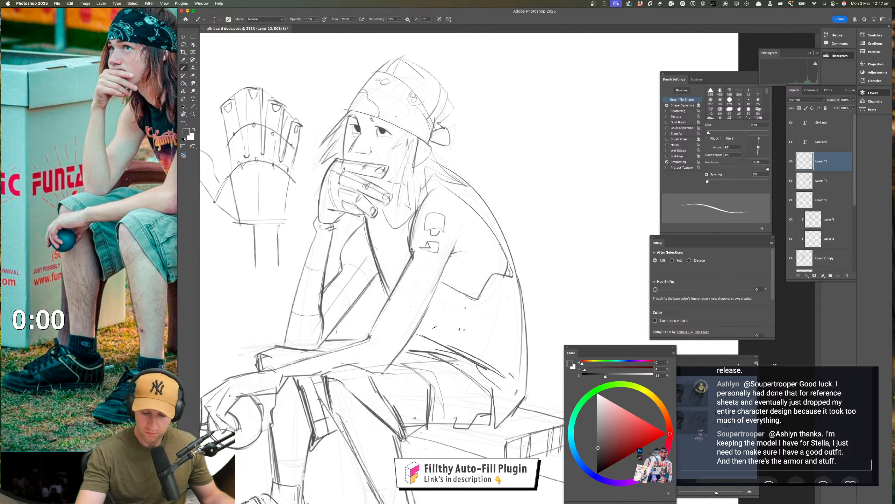
pyautogui.press('super+z')
pyautogui.press('super+z')
pyautogui.moveTo(365, 224); pyautogui.dragTo(376, 279)
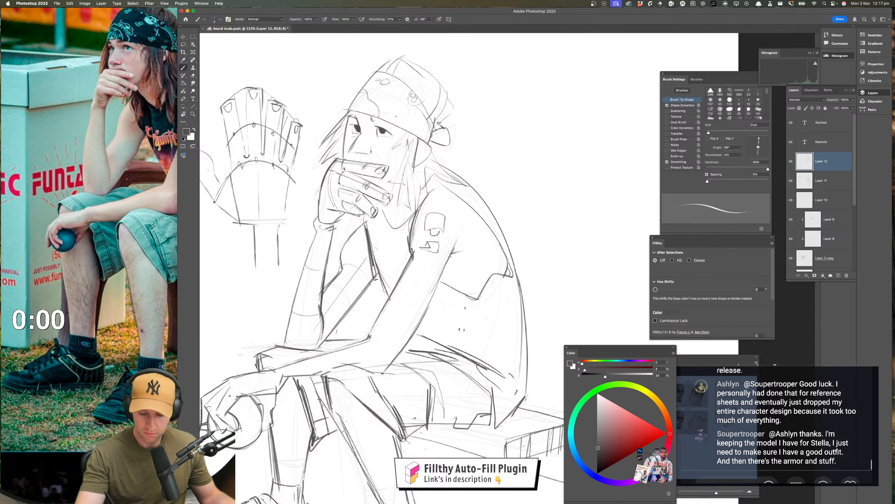
# Lighten the lines of both legs and the shorts' knee openings with an enlarged soft eraser
pyautogui.moveTo(442, 386); pyautogui.dragTo(424, 387)
pyautogui.moveTo(473, 428); pyautogui.dragTo(445, 344)
pyautogui.moveTo(448, 401); pyautogui.dragTo(438, 425)
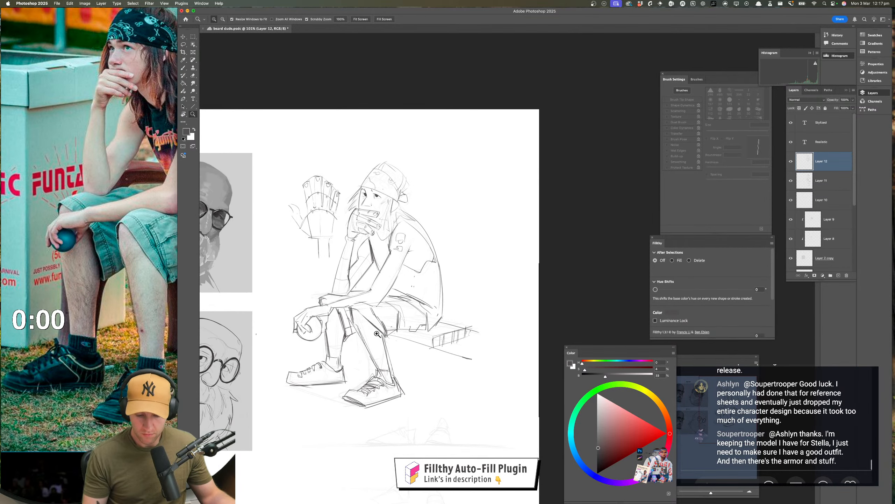
pyautogui.moveTo(373, 328); pyautogui.dragTo(389, 327)
pyautogui.press('r')
pyautogui.press('e')
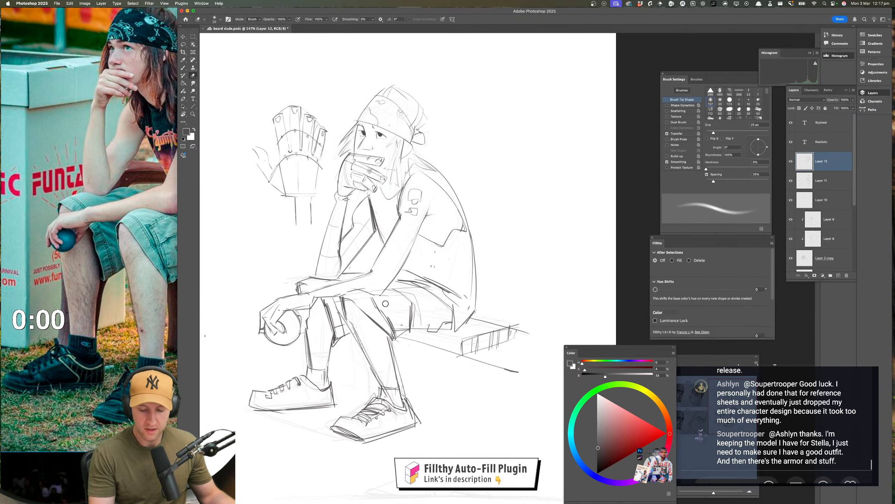
pyautogui.moveTo(340, 292); pyautogui.dragTo(363, 298)
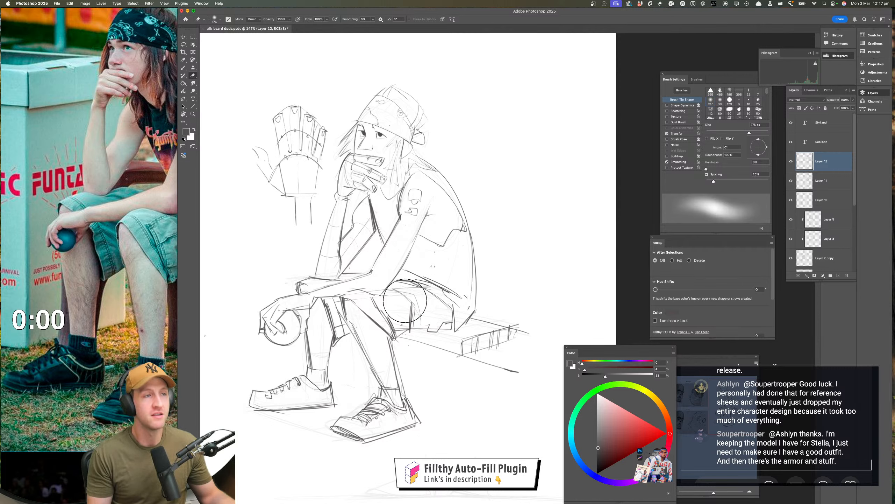
pyautogui.moveTo(359, 287)
pyautogui.mouseDown()
pyautogui.moveTo(320, 335)
pyautogui.moveTo(370, 331)
pyautogui.moveTo(359, 364)
pyautogui.moveTo(404, 382)
pyautogui.mouseUp()
pyautogui.press('b')
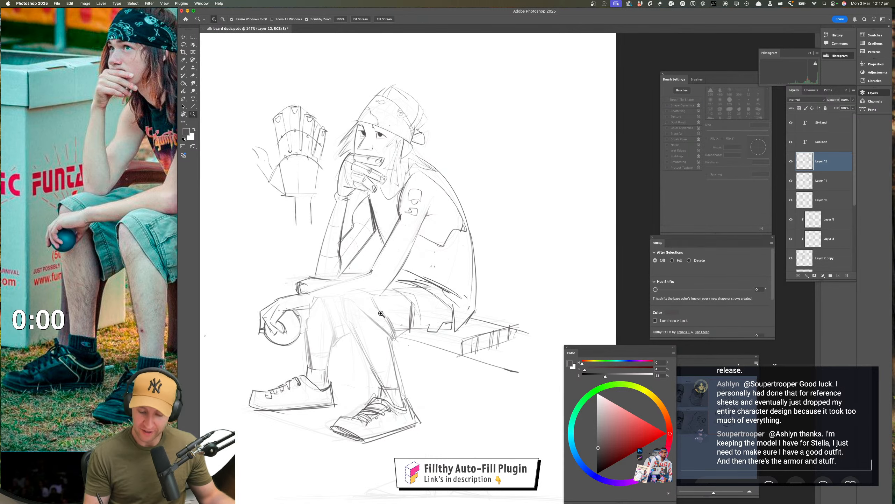
pyautogui.moveTo(379, 313)
pyautogui.keyDown('super'); pyautogui.mouseDown()
pyautogui.moveTo(409, 312)
pyautogui.moveTo(422, 325)
pyautogui.mouseUp(); pyautogui.keyUp('super')
pyautogui.moveTo(314, 290)
pyautogui.mouseDown()
pyautogui.moveTo(363, 281)
pyautogui.moveTo(351, 281)
pyautogui.mouseUp()
pyautogui.press('super+z')
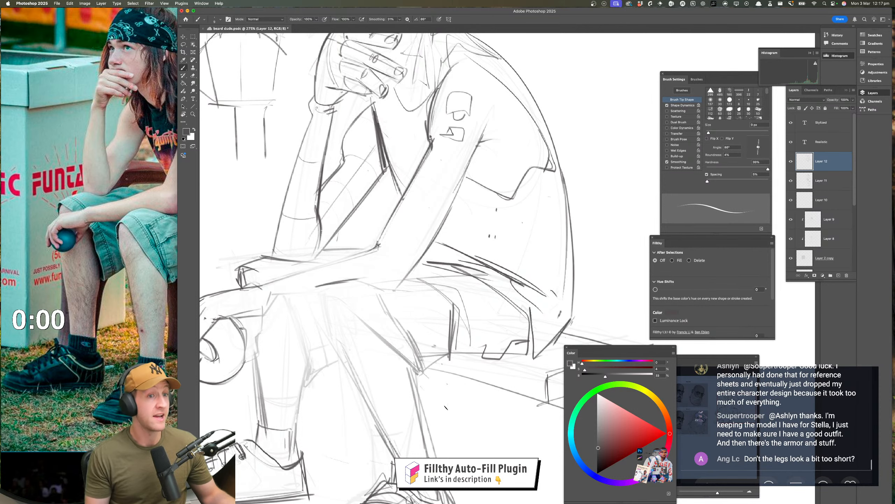
pyautogui.moveTo(448, 409); pyautogui.dragTo(442, 344)
pyautogui.keyDown('super'); pyautogui.moveTo(456, 386); pyautogui.dragTo(424, 470); pyautogui.keyUp('super')
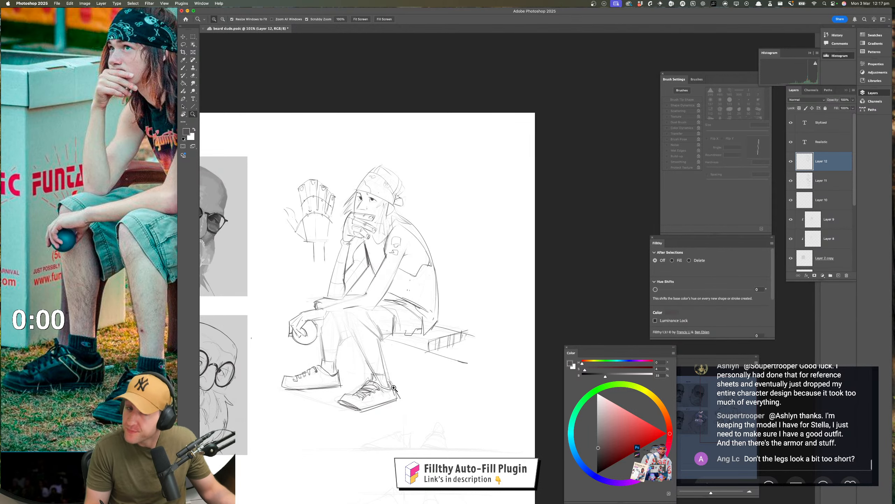
pyautogui.moveTo(403, 394); pyautogui.dragTo(400, 396)
pyautogui.keyDown('super'); pyautogui.moveTo(375, 343); pyautogui.dragTo(396, 340); pyautogui.keyUp('super')
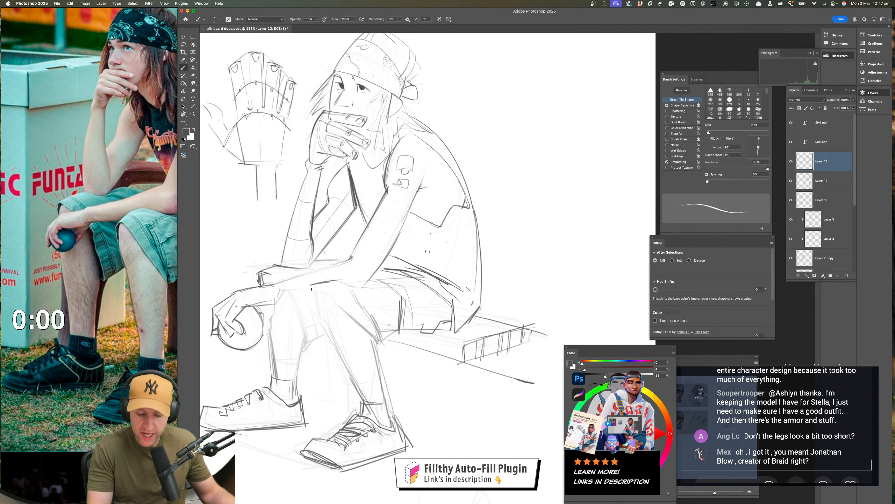
pyautogui.moveTo(294, 291)
pyautogui.mouseDown()
pyautogui.moveTo(315, 291)
pyautogui.moveTo(332, 408)
pyautogui.moveTo(356, 410)
pyautogui.mouseUp()
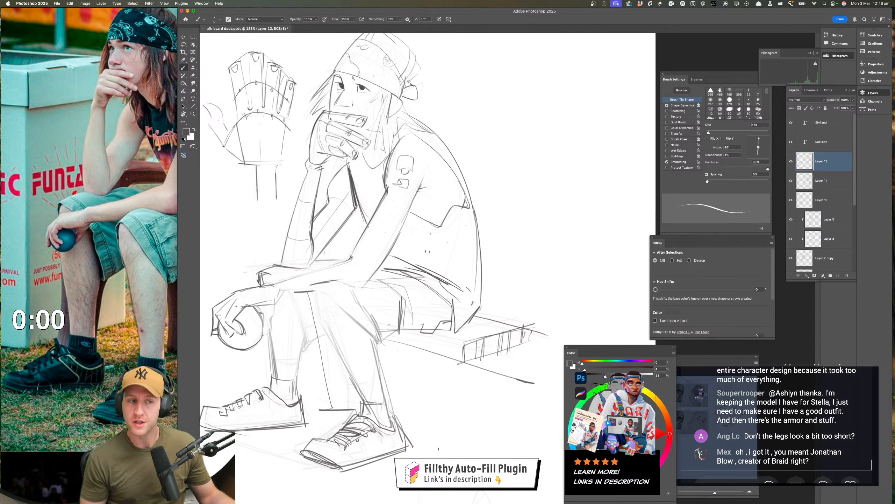
pyautogui.press('super+z')
pyautogui.press('super+z')
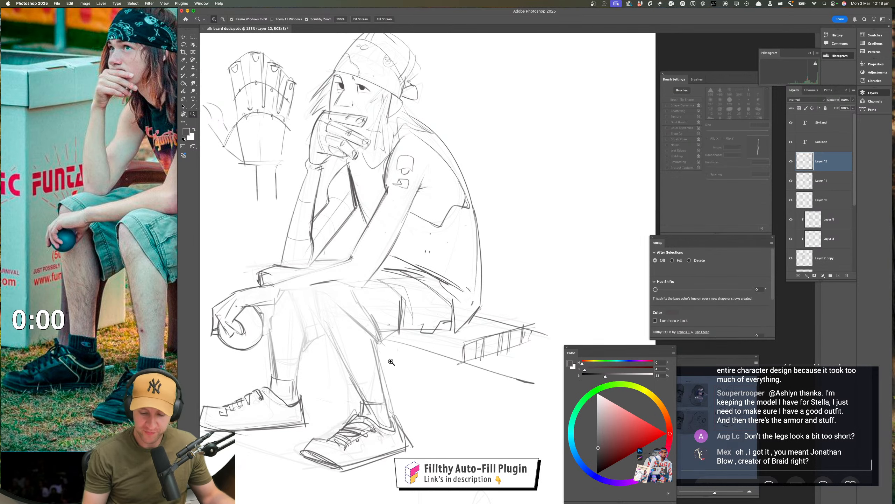
# Redraw the near leg's shin contour from the knee towards the ankle, undoing the last unwanted stroke
pyautogui.moveTo(372, 349); pyautogui.dragTo(388, 348)
pyautogui.moveTo(291, 271); pyautogui.dragTo(370, 329)
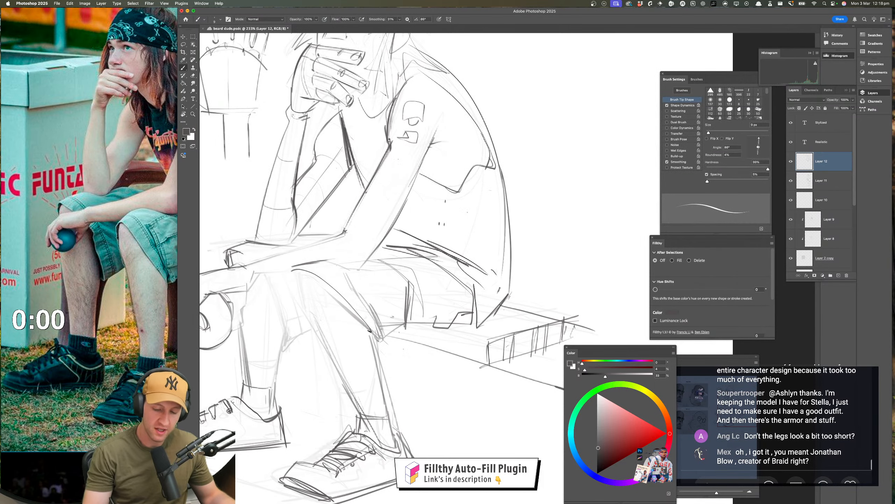
pyautogui.moveTo(427, 377); pyautogui.dragTo(432, 379)
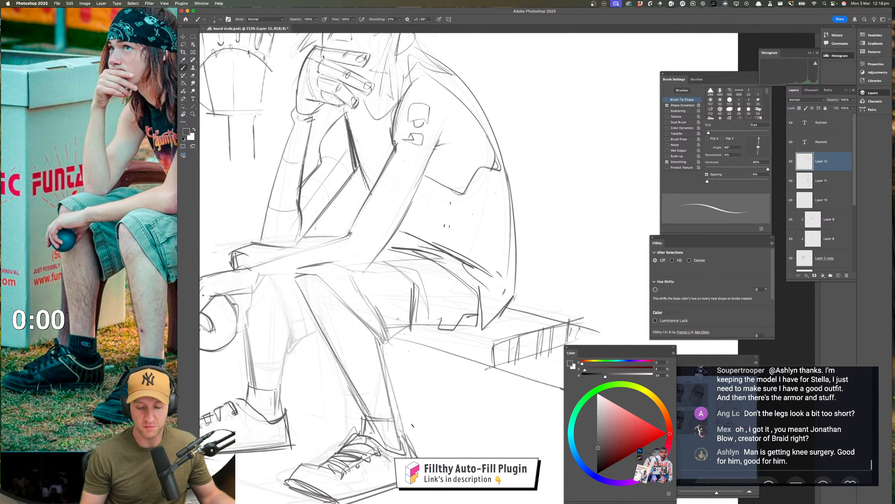
pyautogui.press('z')
pyautogui.moveTo(417, 426); pyautogui.dragTo(423, 406)
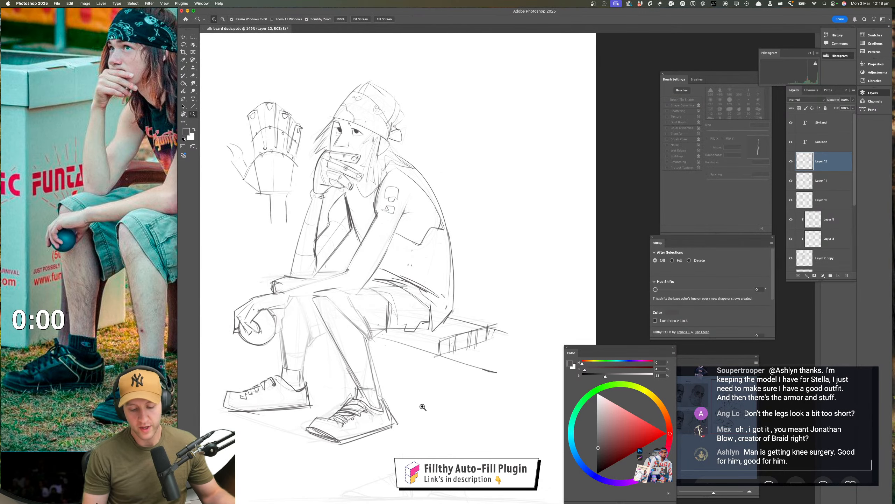
pyautogui.moveTo(327, 309); pyautogui.dragTo(358, 307)
pyautogui.press('b')
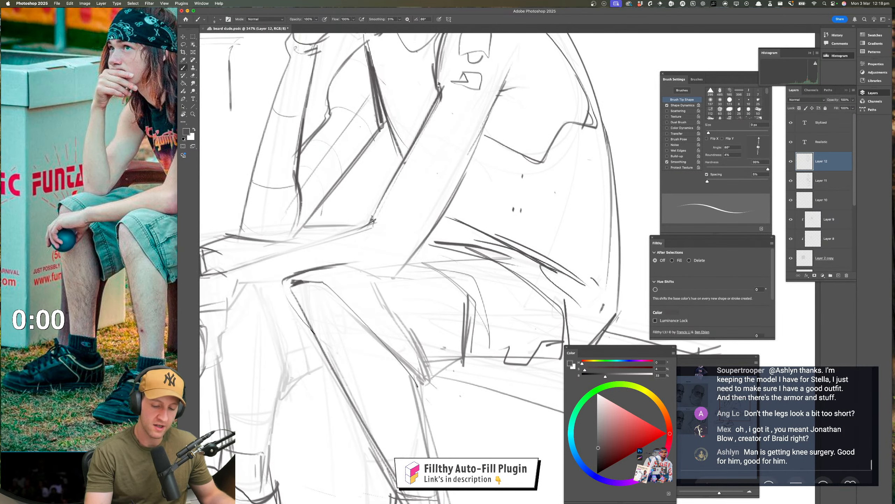
pyautogui.press('super+z')
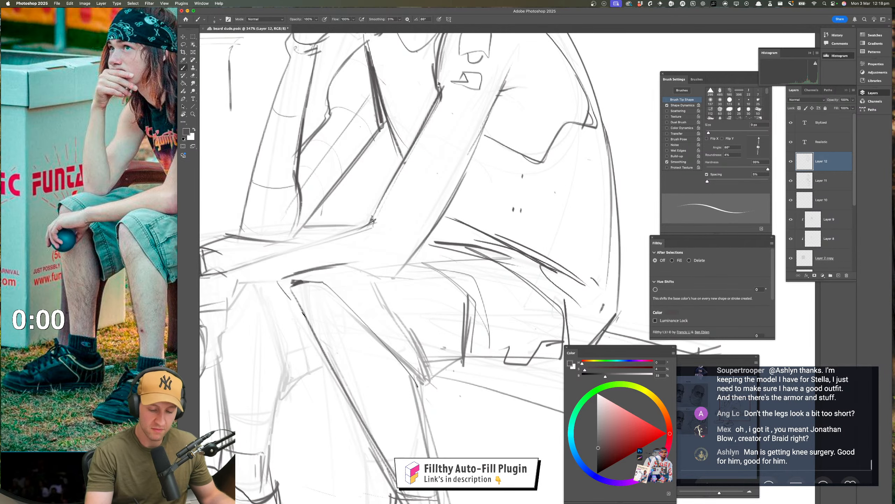
# Flip the canvas horizontally to check the seated figure in mirror view
pyautogui.press('z')
pyautogui.moveTo(390, 378); pyautogui.dragTo(361, 378)
pyautogui.moveTo(415, 363)
pyautogui.mouseDown()
pyautogui.moveTo(393, 345)
pyautogui.moveTo(416, 366)
pyautogui.mouseUp()
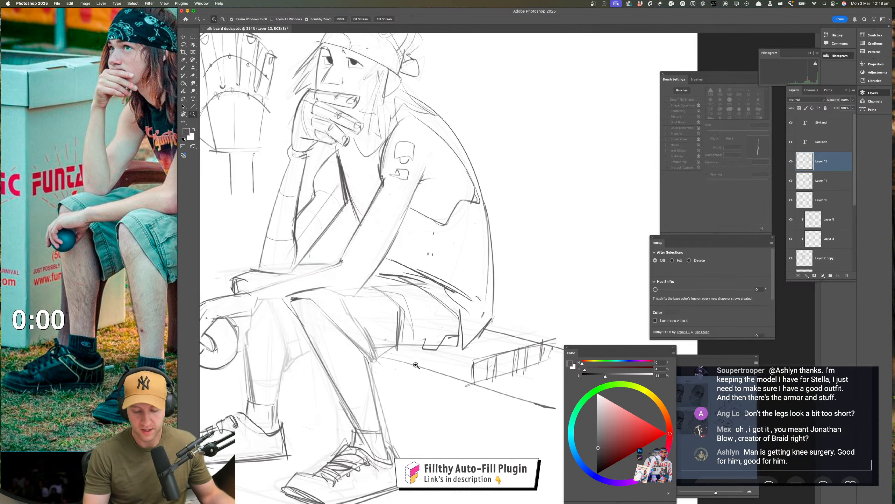
pyautogui.press('b')
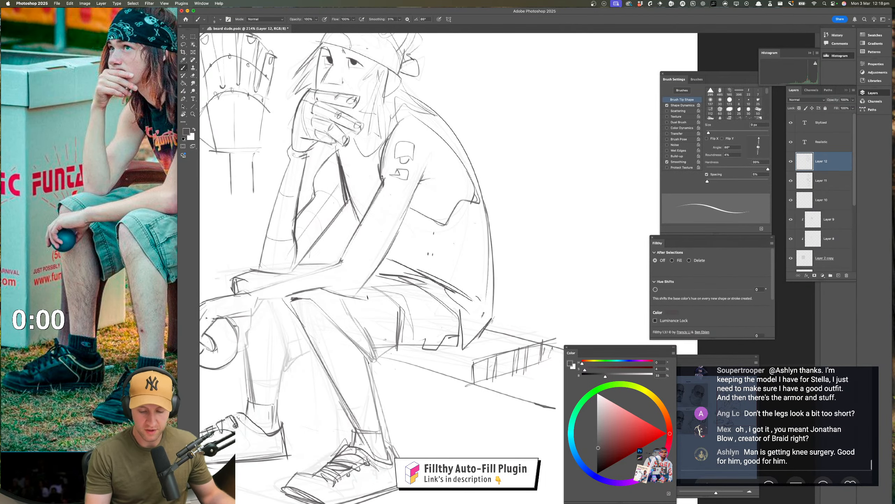
pyautogui.moveTo(372, 275); pyautogui.dragTo(355, 296)
pyautogui.press('z')
pyautogui.moveTo(385, 393); pyautogui.dragTo(366, 393)
pyautogui.moveTo(382, 404); pyautogui.dragTo(359, 387)
pyautogui.moveTo(360, 397)
pyautogui.mouseDown()
pyautogui.moveTo(372, 405)
pyautogui.moveTo(352, 394)
pyautogui.moveTo(198, 380)
pyautogui.mouseUp()
pyautogui.press('super+shift+h')
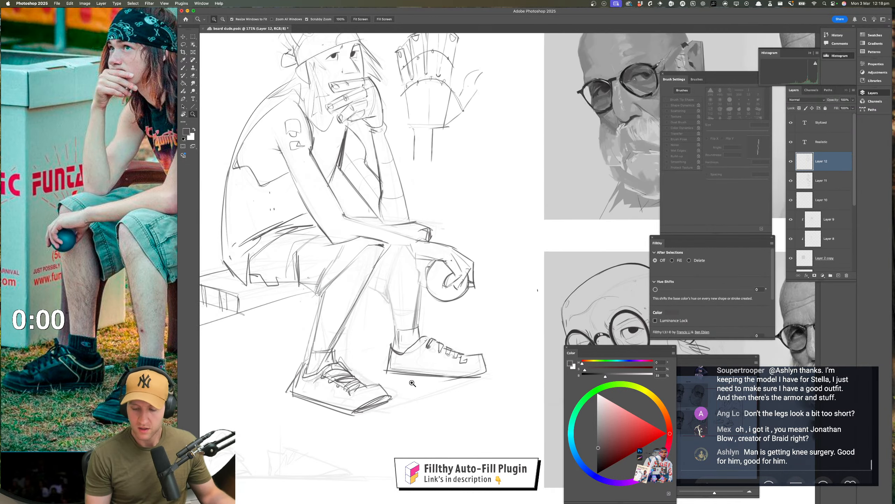
# Examine the mirrored figure's near leg, knee and shoe proportions
pyautogui.moveTo(431, 412); pyautogui.dragTo(433, 438)
pyautogui.moveTo(386, 276); pyautogui.dragTo(401, 274)
pyautogui.press('b')
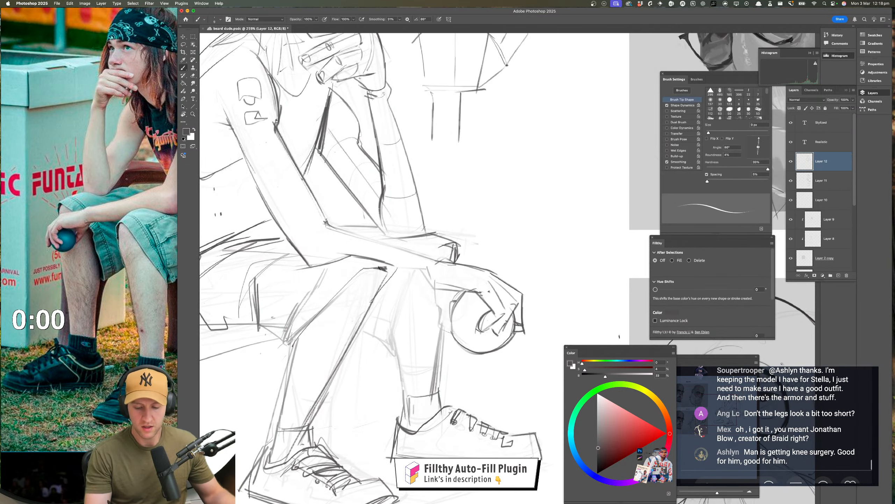
pyautogui.press('z')
pyautogui.moveTo(390, 353)
pyautogui.mouseDown()
pyautogui.moveTo(362, 349)
pyautogui.moveTo(395, 328)
pyautogui.moveTo(316, 377)
pyautogui.mouseUp()
pyautogui.press('b')
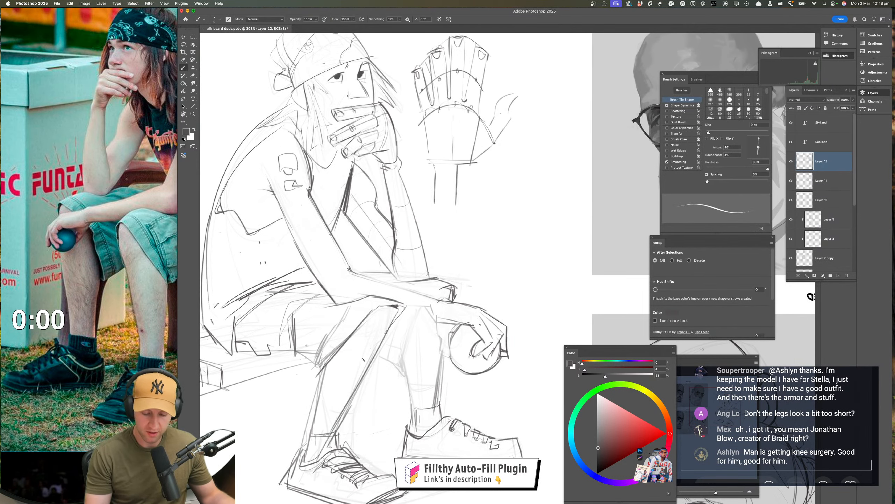
pyautogui.press('z')
pyautogui.moveTo(372, 376); pyautogui.dragTo(354, 375)
pyautogui.moveTo(385, 416); pyautogui.dragTo(362, 362)
pyautogui.moveTo(401, 397); pyautogui.dragTo(391, 394)
pyautogui.moveTo(334, 376); pyautogui.dragTo(350, 376)
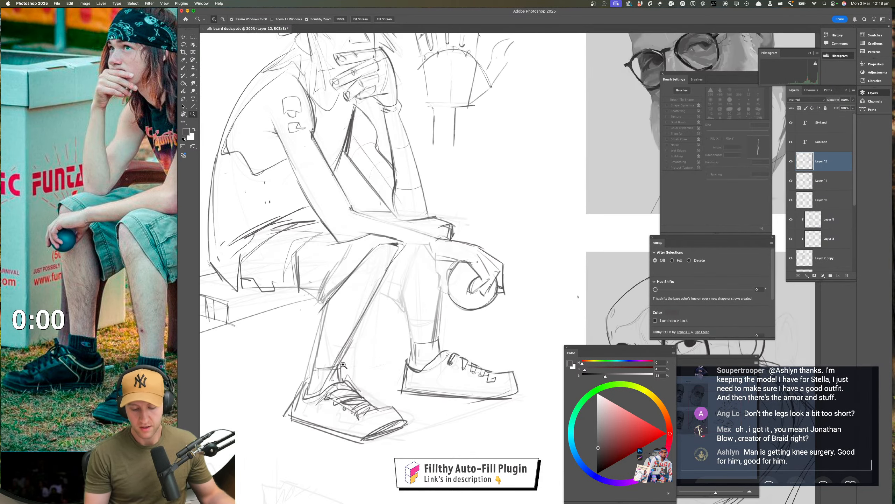
# Fade the near lower leg's front and back contours with the soft eraser
pyautogui.press('e')
pyautogui.keyDown('ctrl'); pyautogui.keyDown('alt'); pyautogui.moveTo(314, 335); pyautogui.dragTo(283, 322); pyautogui.keyUp('alt'); pyautogui.keyUp('ctrl')
pyautogui.moveTo(301, 380); pyautogui.dragTo(308, 350)
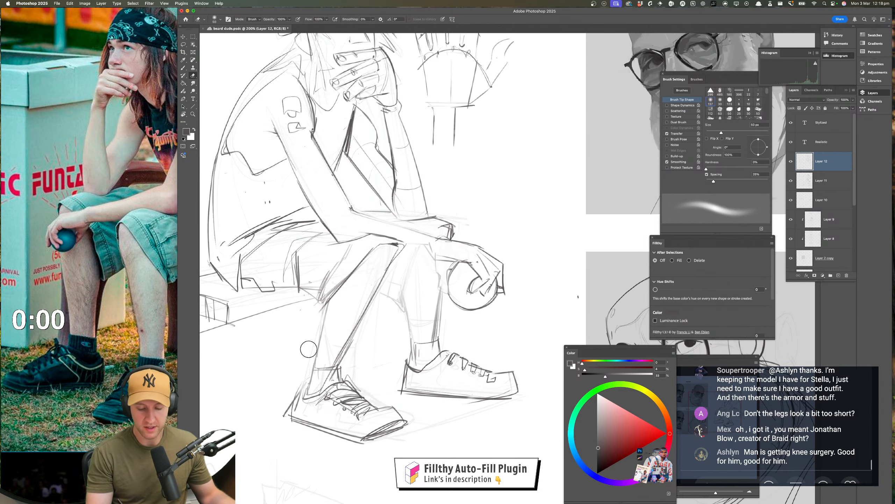
pyautogui.moveTo(369, 306)
pyautogui.mouseDown()
pyautogui.moveTo(322, 395)
pyautogui.moveTo(342, 327)
pyautogui.moveTo(370, 360)
pyautogui.moveTo(386, 349)
pyautogui.mouseUp()
# Redraw the near lower leg's shin and calf contours down to the sock, undoing and redrawing unwanted strokes
pyautogui.press('z')
pyautogui.click(385, 336)
pyautogui.press('b')
pyautogui.moveTo(341, 372); pyautogui.dragTo(338, 376)
pyautogui.press('super+z')
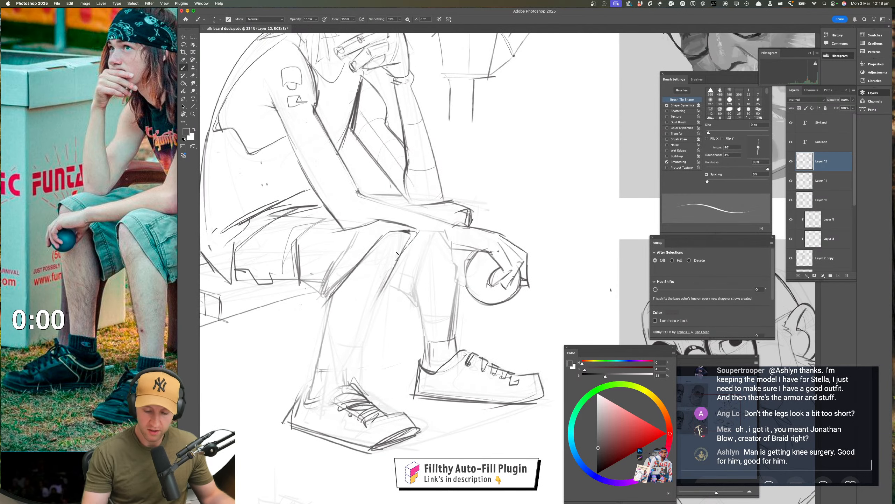
pyautogui.moveTo(400, 252)
pyautogui.mouseDown()
pyautogui.moveTo(334, 381)
pyautogui.moveTo(366, 327)
pyautogui.moveTo(351, 356)
pyautogui.mouseUp()
pyautogui.press('super+z')
pyautogui.moveTo(334, 290); pyautogui.dragTo(317, 367)
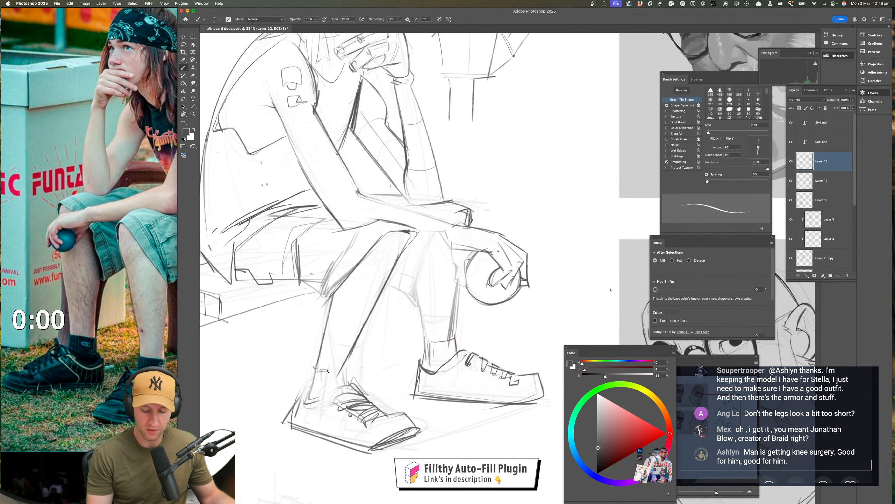
pyautogui.moveTo(316, 369); pyautogui.dragTo(310, 392)
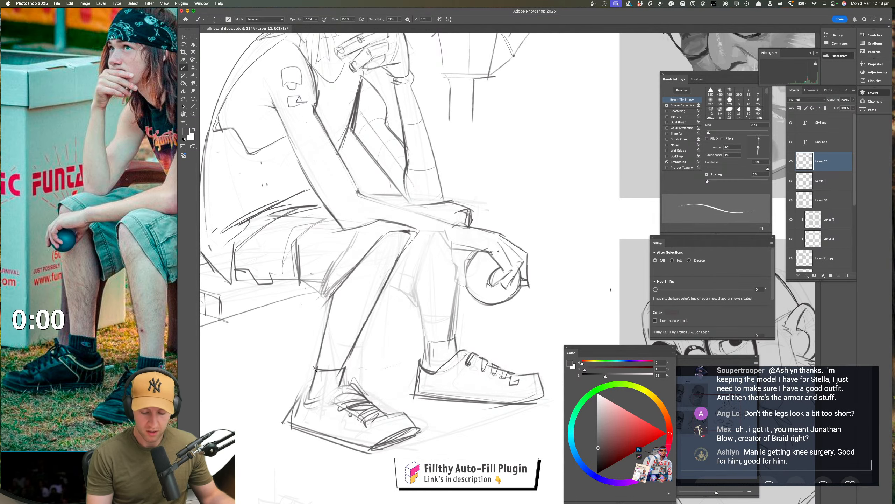
# Lasso the near shoe, move it lower to lengthen the leg, and clear the selection
pyautogui.press('z')
pyautogui.moveTo(381, 418); pyautogui.dragTo(366, 440)
pyautogui.moveTo(366, 440)
pyautogui.mouseDown()
pyautogui.moveTo(333, 434)
pyautogui.moveTo(366, 373)
pyautogui.mouseUp()
pyautogui.click(184, 46)
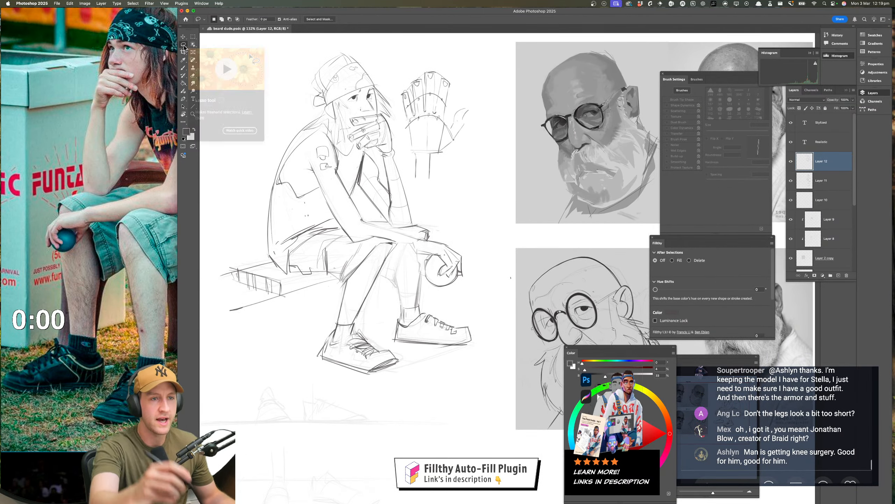
pyautogui.moveTo(337, 314)
pyautogui.mouseDown()
pyautogui.moveTo(397, 349)
pyautogui.moveTo(335, 319)
pyautogui.mouseUp()
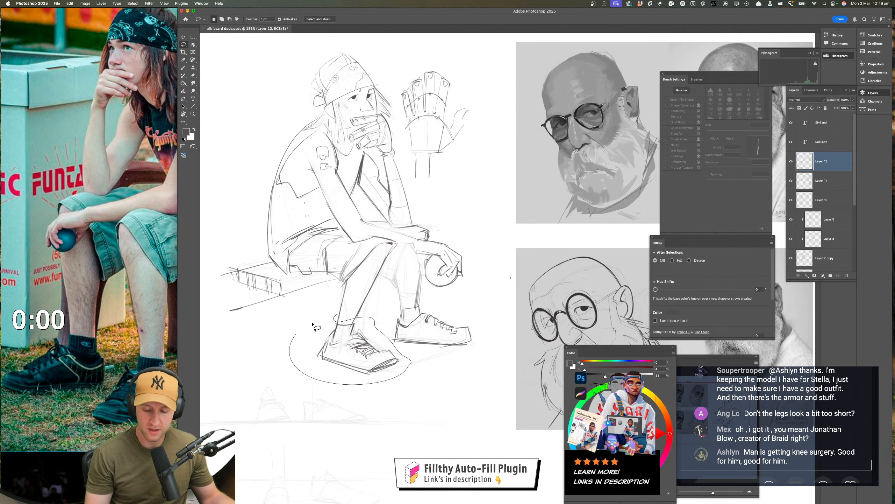
pyautogui.moveTo(397, 364)
pyautogui.mouseDown()
pyautogui.moveTo(390, 384)
pyautogui.moveTo(420, 414)
pyautogui.moveTo(391, 416)
pyautogui.mouseUp()
pyautogui.press('super+d')
# Lasso the far shoe, move it lower to match the near one, and clear the selection
pyautogui.moveTo(408, 380); pyautogui.dragTo(424, 380)
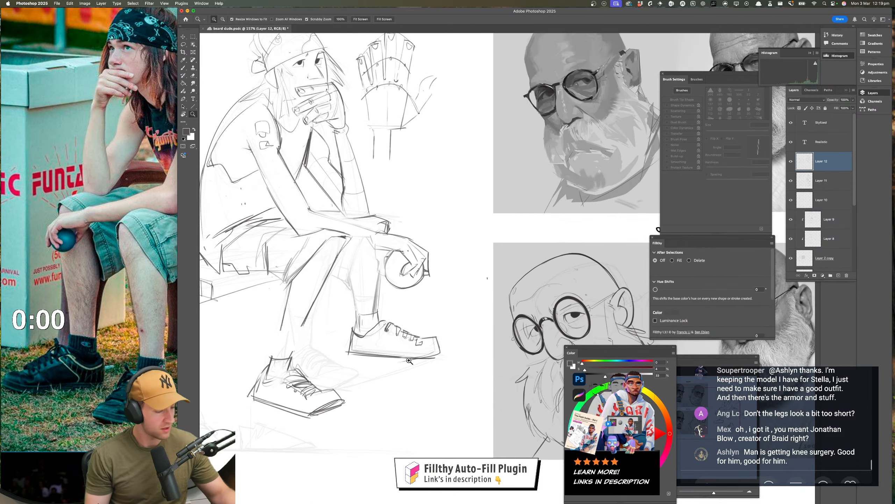
pyautogui.moveTo(375, 302)
pyautogui.mouseDown()
pyautogui.moveTo(395, 295)
pyautogui.moveTo(383, 299)
pyautogui.mouseUp()
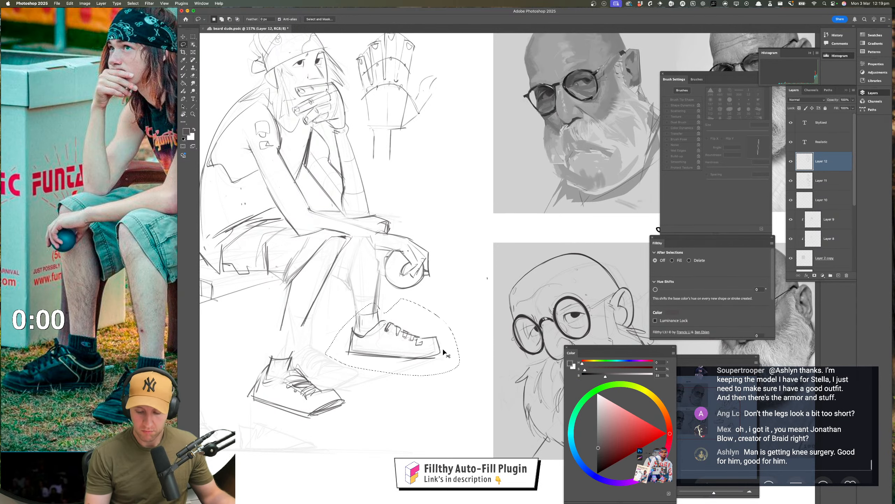
pyautogui.moveTo(442, 349); pyautogui.dragTo(445, 371)
pyautogui.press('super+d')
# Extend the near leg's shin and calf contours from the knee and shorts hem down to the moved shoe
pyautogui.moveTo(432, 414); pyautogui.dragTo(412, 440)
pyautogui.moveTo(411, 439)
pyautogui.mouseDown()
pyautogui.moveTo(399, 444)
pyautogui.moveTo(403, 413)
pyautogui.moveTo(414, 408)
pyautogui.moveTo(419, 426)
pyautogui.moveTo(392, 325)
pyautogui.moveTo(406, 325)
pyautogui.mouseUp()
pyautogui.press('b')
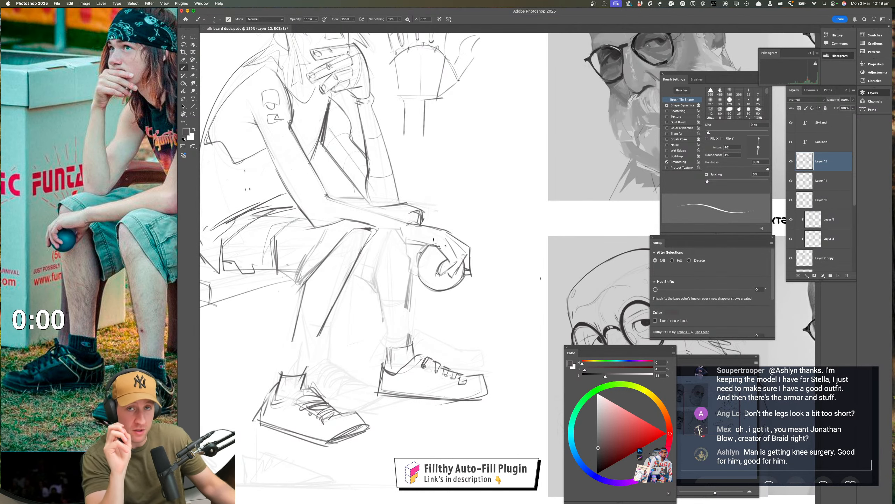
pyautogui.moveTo(376, 325)
pyautogui.mouseDown()
pyautogui.moveTo(372, 406)
pyautogui.moveTo(414, 359)
pyautogui.moveTo(420, 337)
pyautogui.mouseUp()
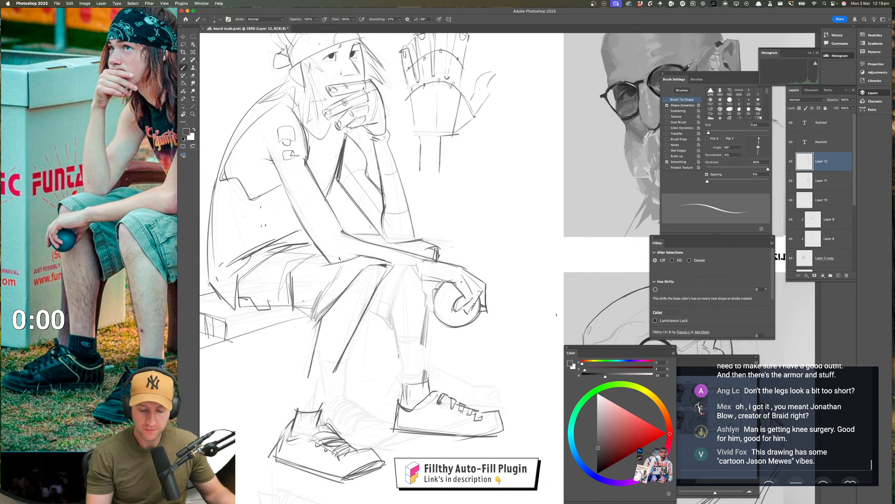
pyautogui.scroll(-3, 324, 275)
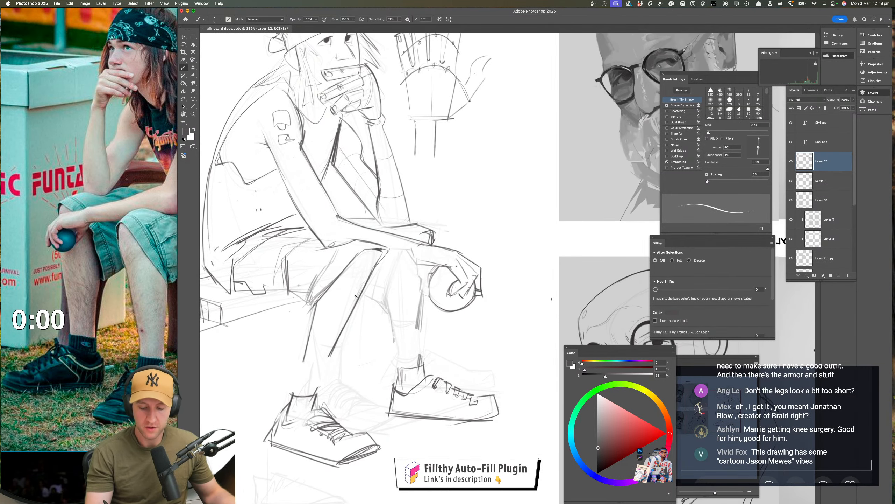
pyautogui.moveTo(375, 266); pyautogui.dragTo(306, 409)
pyautogui.moveTo(317, 305); pyautogui.dragTo(294, 395)
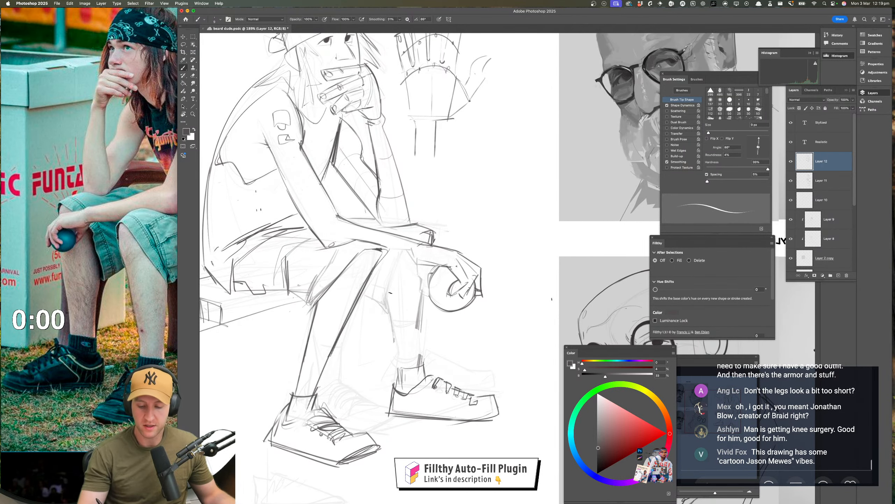
# Draw the far leg's calf contour from below the knee down to the sock
pyautogui.moveTo(390, 292); pyautogui.dragTo(401, 385)
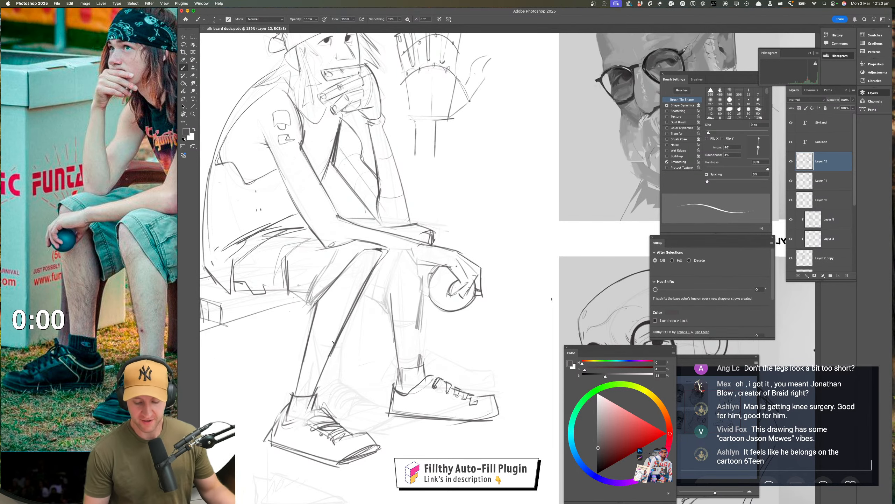
pyautogui.moveTo(331, 399); pyautogui.dragTo(341, 364)
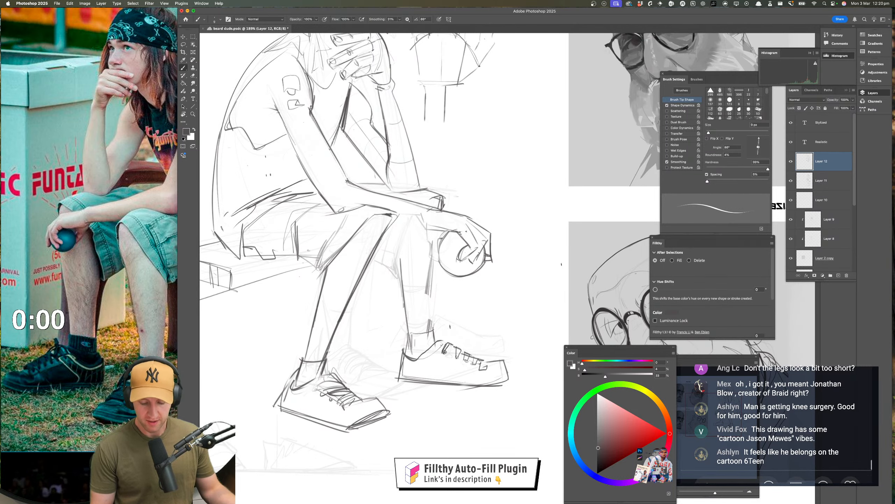
pyautogui.moveTo(454, 336); pyautogui.dragTo(403, 315)
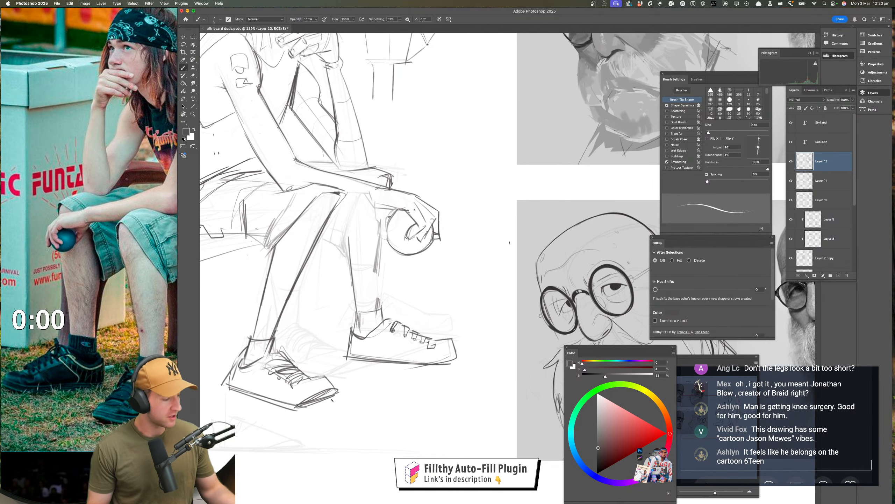
# Reselect the far shoe with the lasso, shift it slightly lower, and drop the selection
pyautogui.moveTo(362, 399); pyautogui.dragTo(347, 412)
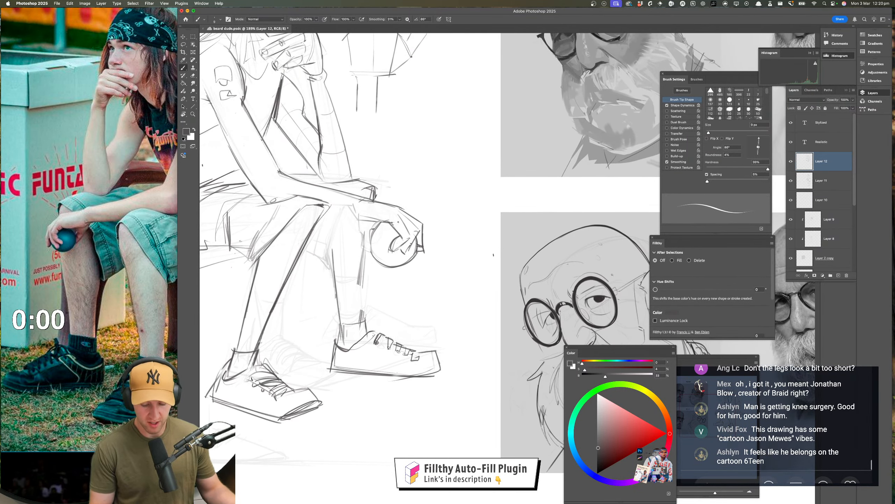
pyautogui.click(183, 45)
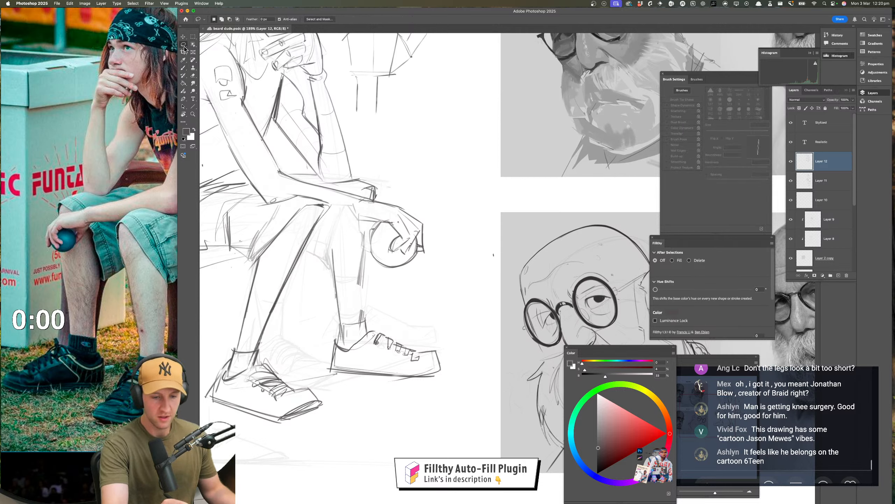
pyautogui.moveTo(347, 341)
pyautogui.mouseDown()
pyautogui.moveTo(444, 383)
pyautogui.moveTo(342, 338)
pyautogui.mouseUp()
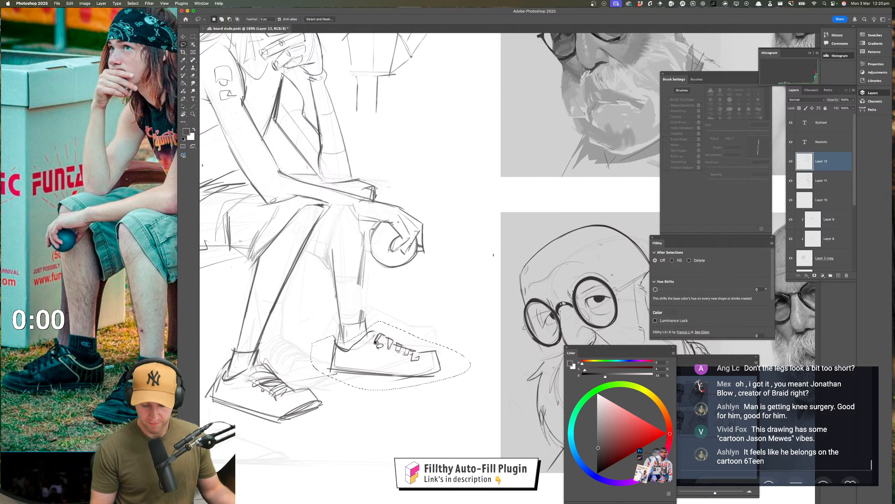
pyautogui.moveTo(376, 375); pyautogui.dragTo(376, 385)
pyautogui.press('super+d')
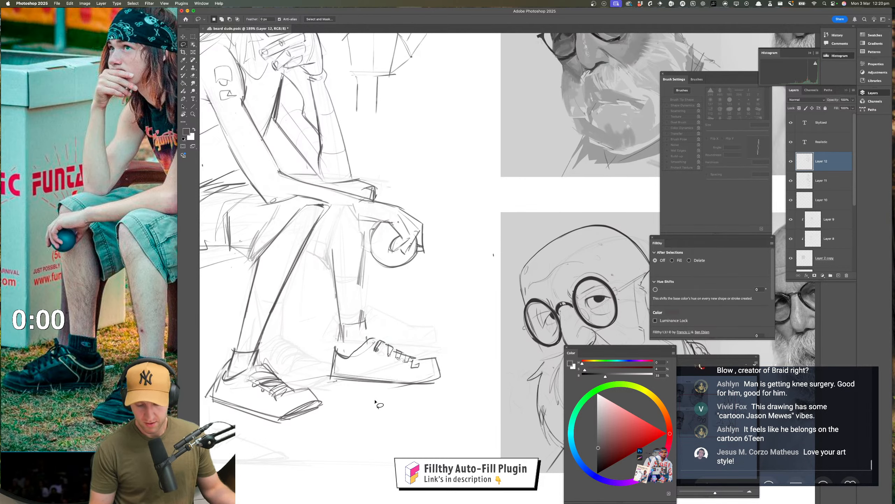
pyautogui.press('z')
pyautogui.moveTo(380, 424)
pyautogui.mouseDown()
pyautogui.moveTo(374, 437)
pyautogui.moveTo(372, 422)
pyautogui.moveTo(394, 416)
pyautogui.mouseUp()
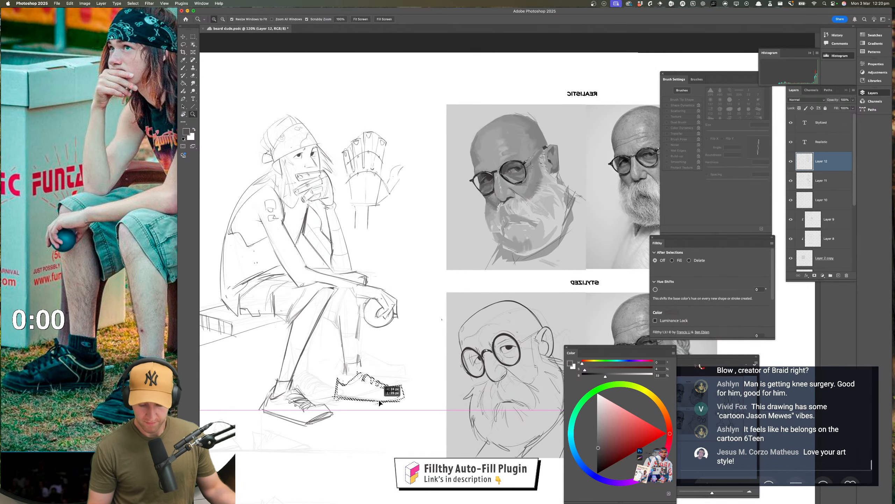
pyautogui.moveTo(376, 402); pyautogui.dragTo(345, 408)
# Flip the canvas horizontally and erase the rough calf lines of the far leg below the knee
pyautogui.press('super+f')
pyautogui.moveTo(360, 326); pyautogui.dragTo(406, 324)
pyautogui.press('e')
pyautogui.moveTo(270, 252)
pyautogui.mouseDown()
pyautogui.moveTo(270, 335)
pyautogui.moveTo(268, 289)
pyautogui.moveTo(271, 303)
pyautogui.moveTo(284, 288)
pyautogui.moveTo(283, 301)
pyautogui.moveTo(309, 232)
pyautogui.moveTo(298, 264)
pyautogui.mouseUp()
pyautogui.moveTo(399, 375); pyautogui.dragTo(368, 376)
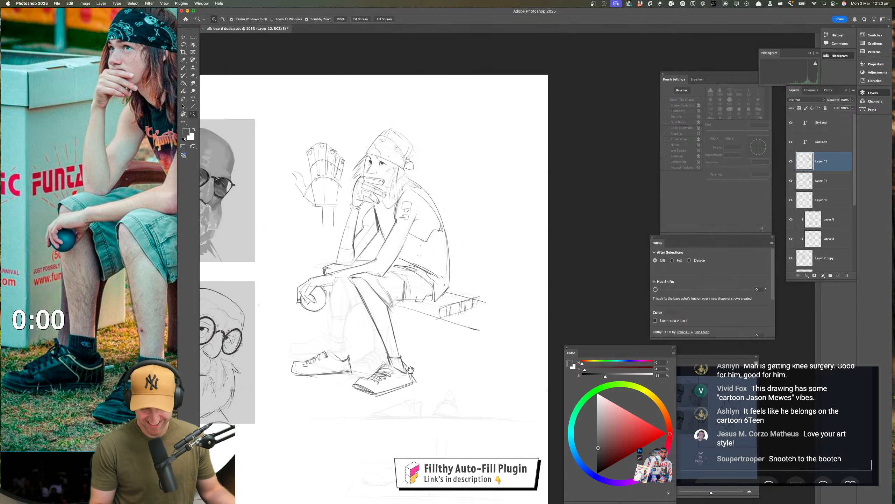
# Redraw the far leg's shin and calf contours from below the shorts toward the lowered shoe
pyautogui.moveTo(426, 360); pyautogui.dragTo(405, 358)
pyautogui.moveTo(333, 316); pyautogui.dragTo(372, 315)
pyautogui.press('b')
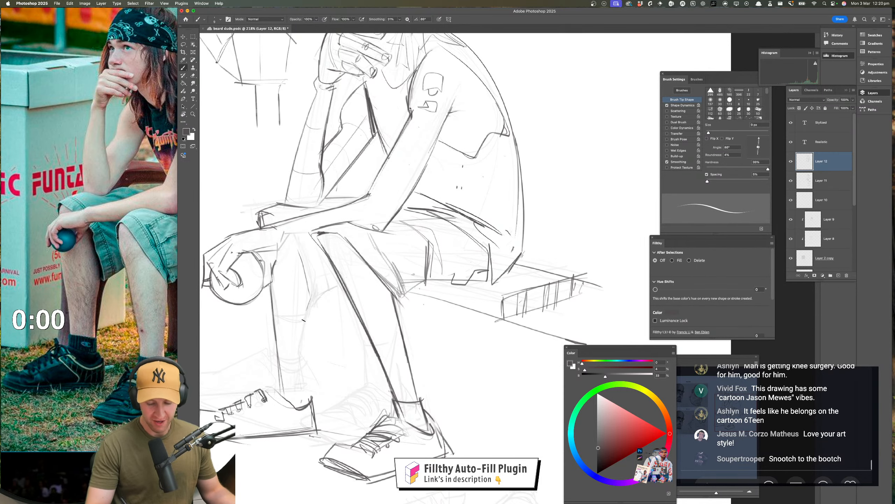
pyautogui.moveTo(441, 379)
pyautogui.mouseDown()
pyautogui.moveTo(411, 378)
pyautogui.moveTo(419, 395)
pyautogui.moveTo(373, 356)
pyautogui.moveTo(407, 315)
pyautogui.mouseUp()
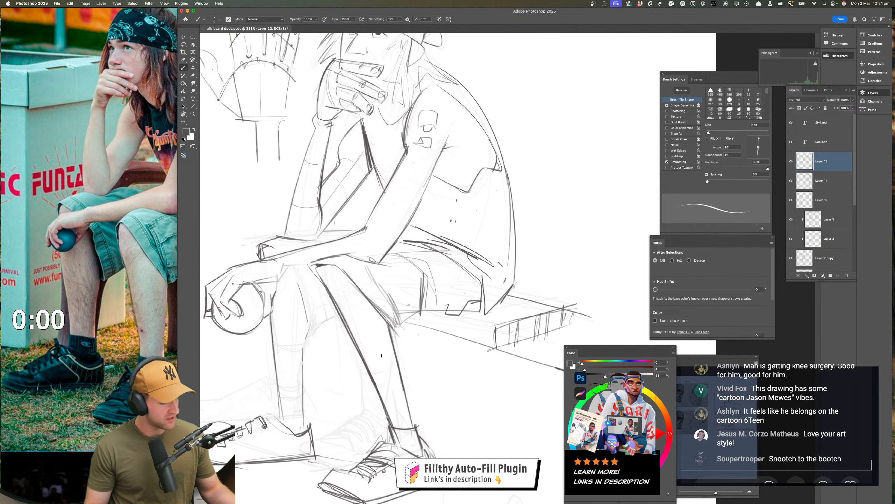
pyautogui.hscroll(-2, 323, 314)
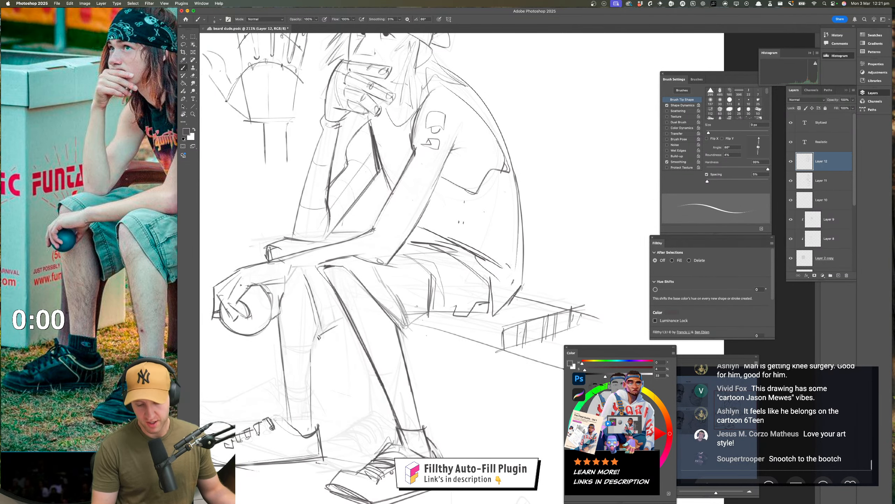
# Draw the far shorts leg with a side edge from the knee and a short angled hem
pyautogui.moveTo(325, 357)
pyautogui.mouseDown()
pyautogui.moveTo(390, 365)
pyautogui.moveTo(391, 344)
pyautogui.moveTo(373, 351)
pyautogui.moveTo(391, 350)
pyautogui.mouseUp()
pyautogui.press('b')
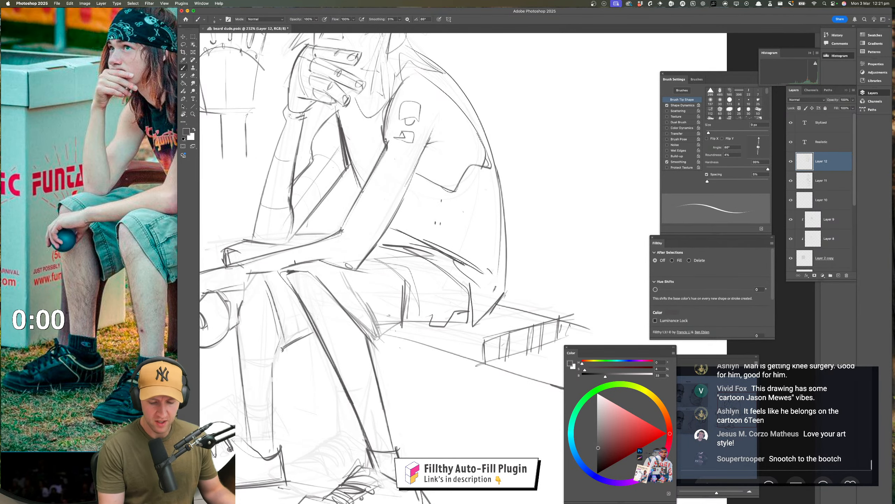
pyautogui.moveTo(278, 271); pyautogui.dragTo(324, 259)
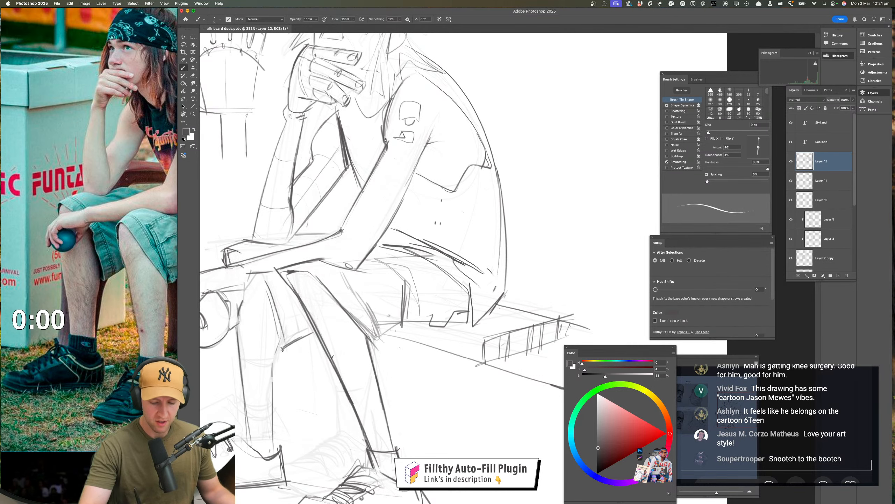
pyautogui.moveTo(332, 357); pyautogui.dragTo(369, 333)
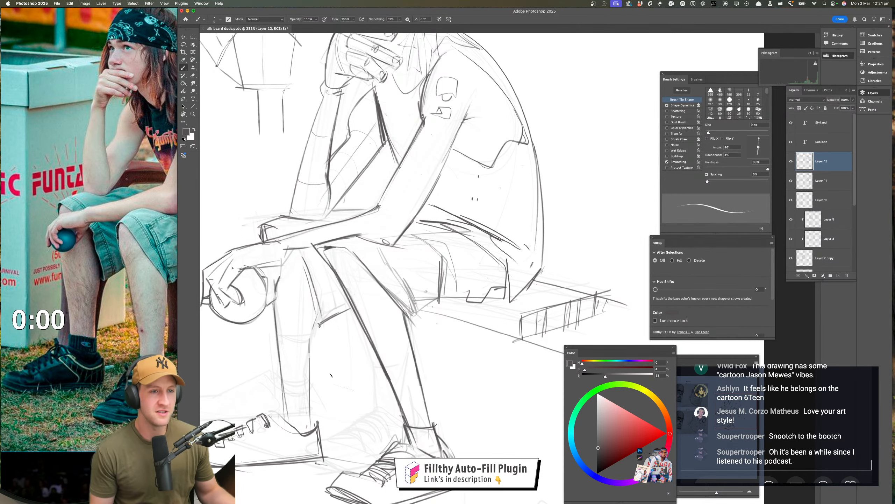
pyautogui.moveTo(339, 384); pyautogui.dragTo(355, 353)
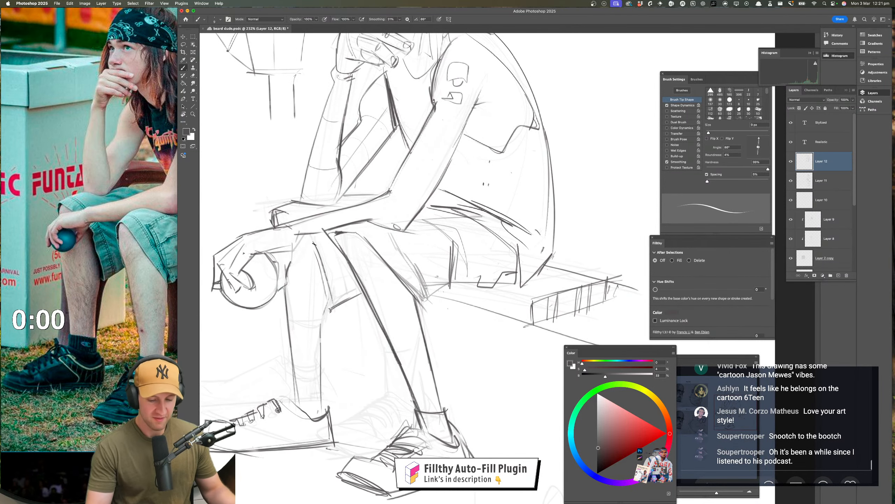
pyautogui.moveTo(314, 244); pyautogui.dragTo(310, 231)
pyautogui.moveTo(351, 398); pyautogui.dragTo(326, 401)
pyautogui.press('super+z')
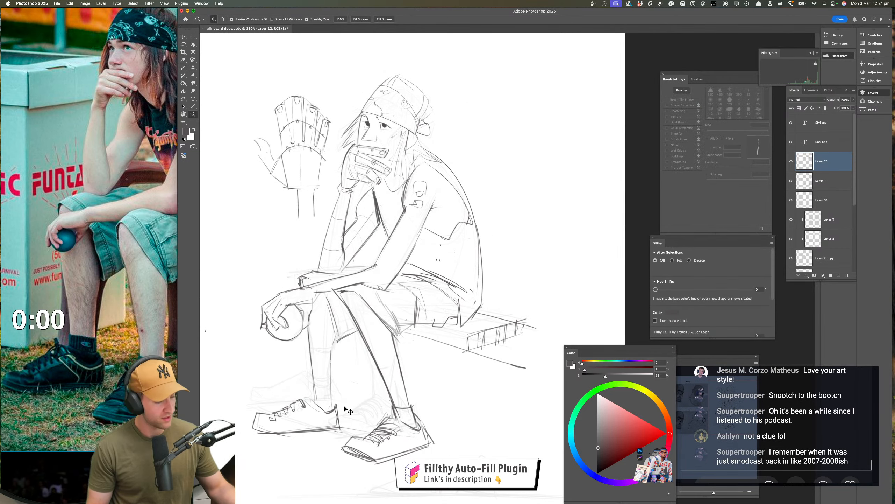
# Flip the canvas horizontally and strengthen the far shorts leg's edge from the knee to the hem
pyautogui.press('super+shift+h')
pyautogui.moveTo(408, 405); pyautogui.dragTo(205, 396)
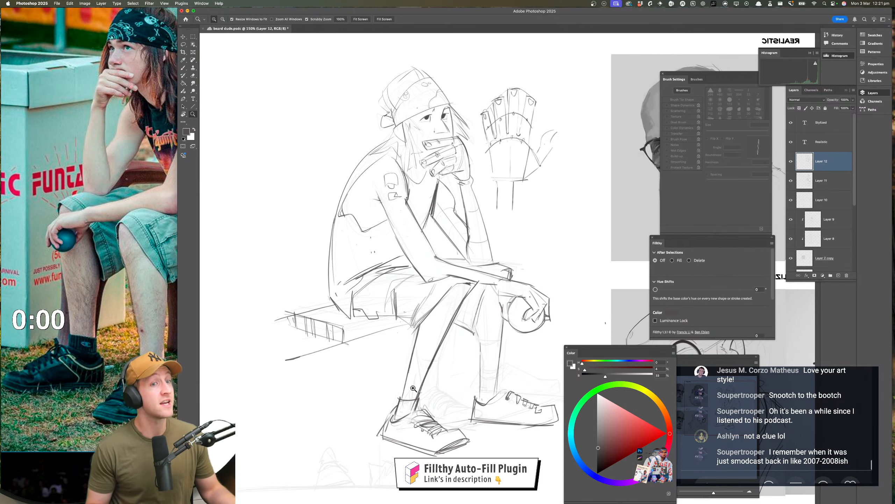
pyautogui.moveTo(415, 389); pyautogui.dragTo(299, 374)
pyautogui.moveTo(350, 322)
pyautogui.mouseDown()
pyautogui.moveTo(358, 285)
pyautogui.moveTo(313, 367)
pyautogui.mouseUp()
pyautogui.press('super+z')
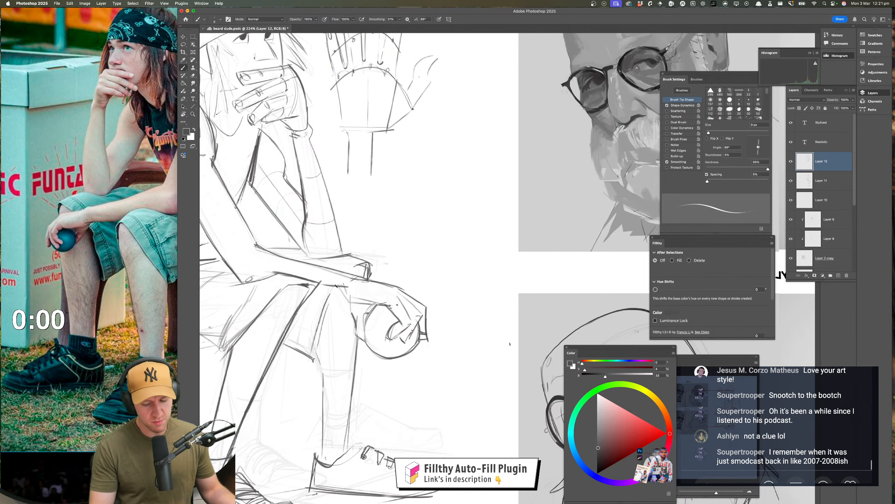
pyautogui.moveTo(337, 287); pyautogui.dragTo(313, 352)
# Erase the boxy outline just above the resting wrist and redraw it as a smaller, simpler knee shape
pyautogui.moveTo(360, 262)
pyautogui.mouseDown()
pyautogui.moveTo(347, 274)
pyautogui.moveTo(370, 263)
pyautogui.moveTo(368, 280)
pyautogui.mouseUp()
pyautogui.press('z')
pyautogui.moveTo(350, 336); pyautogui.dragTo(316, 342)
pyautogui.press('e')
pyautogui.moveTo(358, 315)
pyautogui.mouseDown()
pyautogui.moveTo(388, 312)
pyautogui.moveTo(356, 297)
pyautogui.moveTo(353, 309)
pyautogui.moveTo(359, 298)
pyautogui.mouseUp()
pyautogui.press('b')
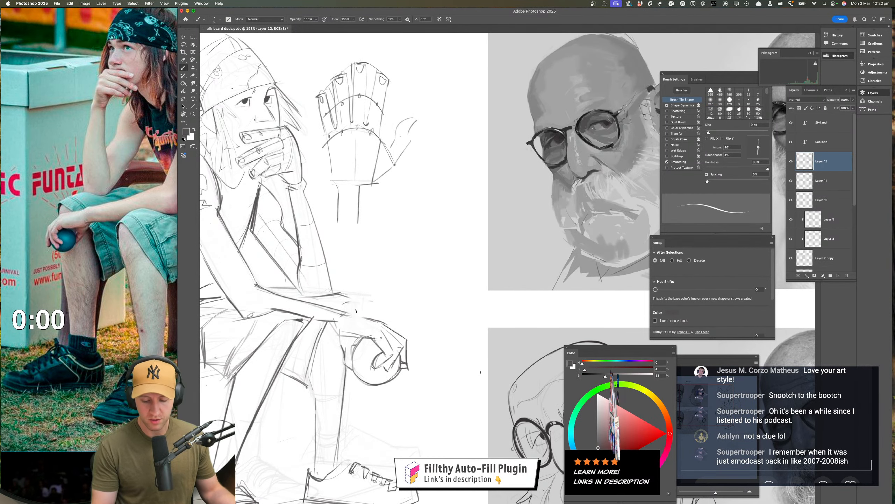
pyautogui.moveTo(352, 303); pyautogui.dragTo(352, 313)
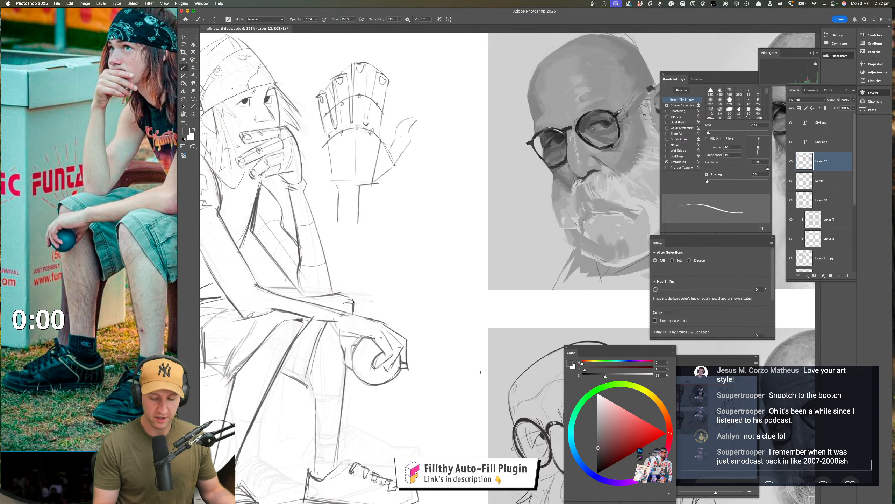
pyautogui.moveTo(353, 301); pyautogui.dragTo(333, 305)
pyautogui.moveTo(368, 371); pyautogui.dragTo(348, 373)
pyautogui.moveTo(383, 344); pyautogui.dragTo(392, 298)
pyautogui.moveTo(358, 337)
pyautogui.mouseDown()
pyautogui.moveTo(366, 330)
pyautogui.moveTo(347, 359)
pyautogui.mouseUp()
pyautogui.press('super+z')
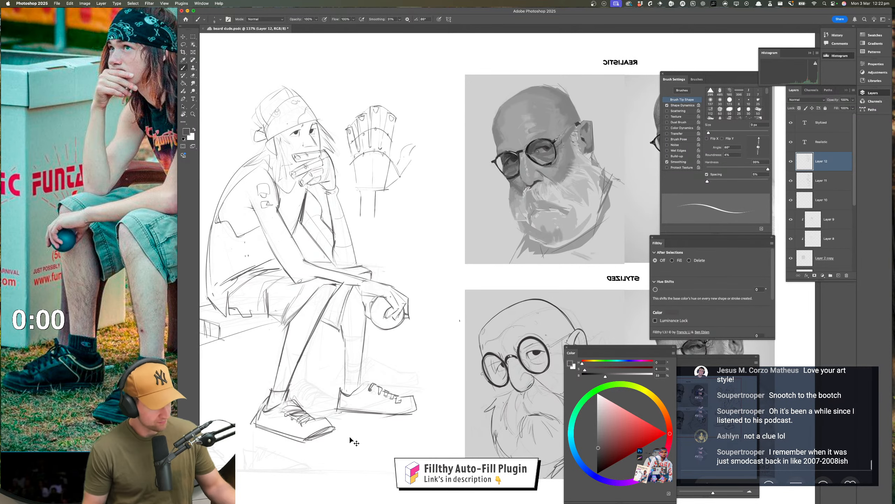
# Flip the canvas horizontally again and darken the far shorts leg's inner edge with repeated strokes down to the hem
pyautogui.hotkey('shift', 'h')
pyautogui.moveTo(384, 376); pyautogui.dragTo(36, 344)
pyautogui.moveTo(380, 393); pyautogui.dragTo(391, 420)
pyautogui.moveTo(348, 354); pyautogui.dragTo(357, 362)
pyautogui.moveTo(320, 273); pyautogui.dragTo(326, 325)
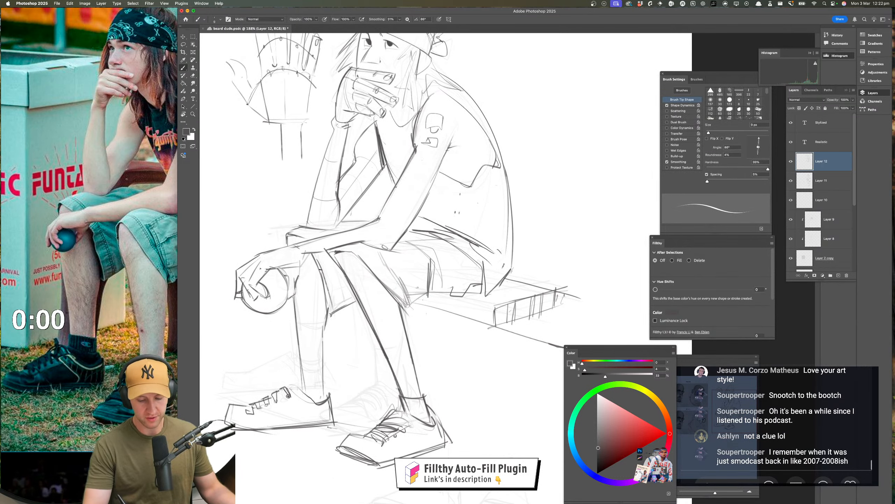
pyautogui.moveTo(321, 270); pyautogui.dragTo(329, 312)
pyautogui.moveTo(320, 268); pyautogui.dragTo(331, 306)
# Redraw the near leg's back calf contour down to the ankle and add a sock line on the far ankle
pyautogui.press('alt+super+space')
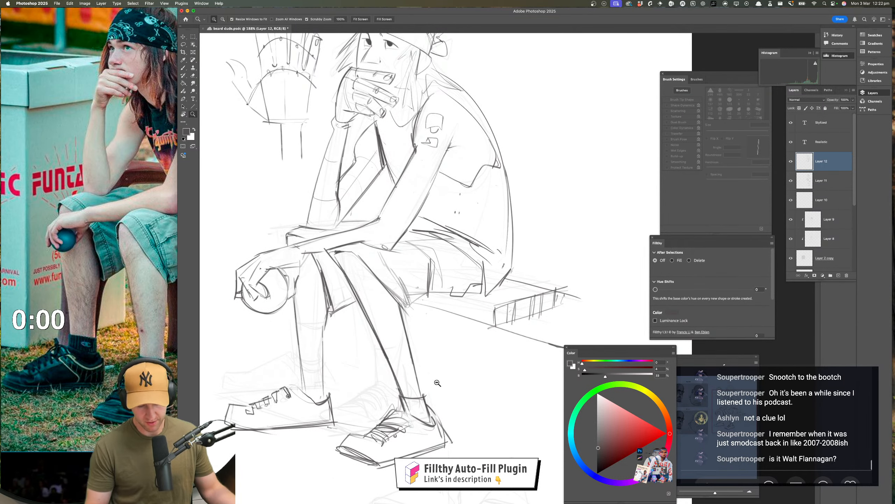
pyautogui.moveTo(438, 383); pyautogui.dragTo(428, 383)
pyautogui.moveTo(441, 386)
pyautogui.mouseDown()
pyautogui.moveTo(423, 379)
pyautogui.moveTo(442, 379)
pyautogui.mouseUp()
pyautogui.moveTo(386, 296); pyautogui.dragTo(403, 385)
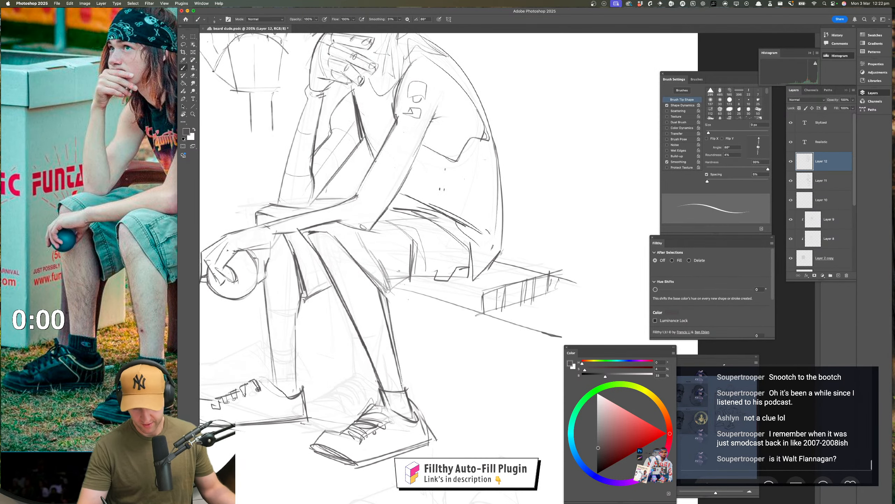
pyautogui.press('super+z')
pyautogui.moveTo(385, 292)
pyautogui.mouseDown()
pyautogui.moveTo(400, 384)
pyautogui.moveTo(412, 393)
pyautogui.moveTo(417, 370)
pyautogui.mouseUp()
pyautogui.press('super+space')
pyautogui.moveTo(448, 395); pyautogui.dragTo(472, 397)
pyautogui.moveTo(423, 370); pyautogui.dragTo(442, 386)
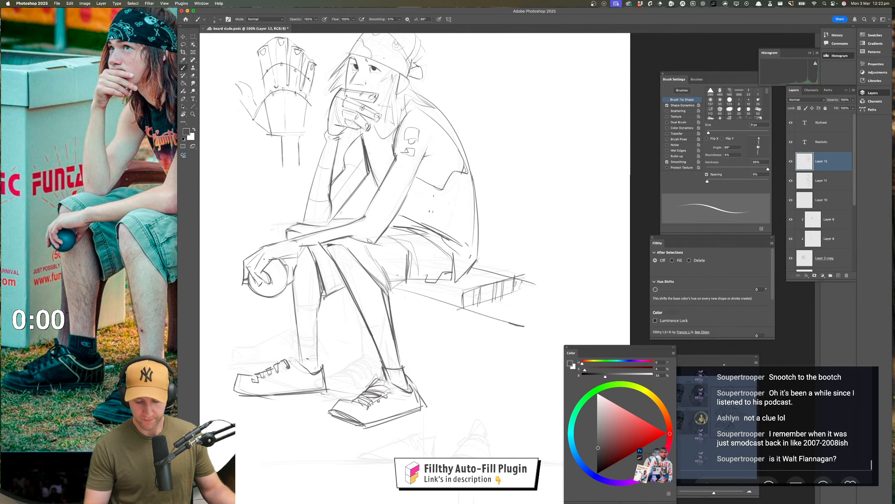
pyautogui.moveTo(298, 349); pyautogui.dragTo(321, 353)
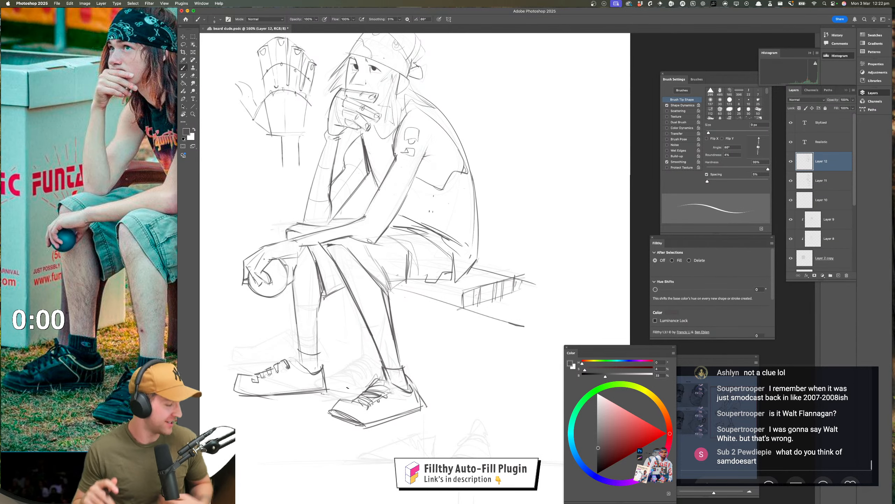
# Lasso the far shoe, move it slightly higher, and clear the selection
pyautogui.moveTo(381, 374); pyautogui.dragTo(387, 366)
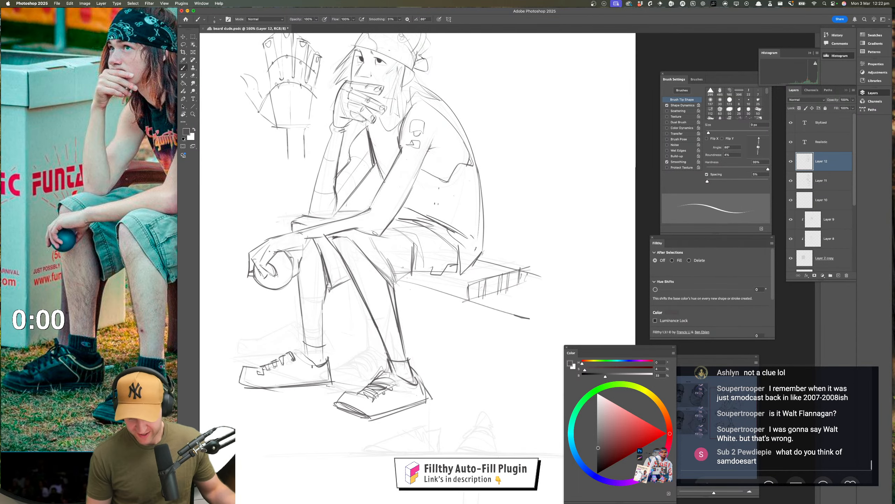
pyautogui.click(184, 44)
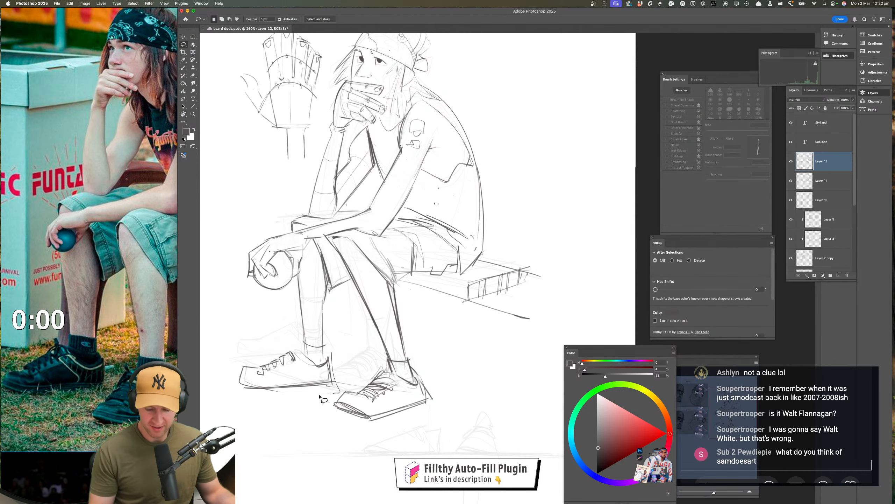
pyautogui.moveTo(321, 396)
pyautogui.mouseDown()
pyautogui.moveTo(273, 355)
pyautogui.moveTo(329, 351)
pyautogui.moveTo(329, 373)
pyautogui.mouseUp()
pyautogui.moveTo(329, 372); pyautogui.dragTo(328, 363)
pyautogui.press('super+d')
pyautogui.moveTo(447, 396); pyautogui.dragTo(416, 396)
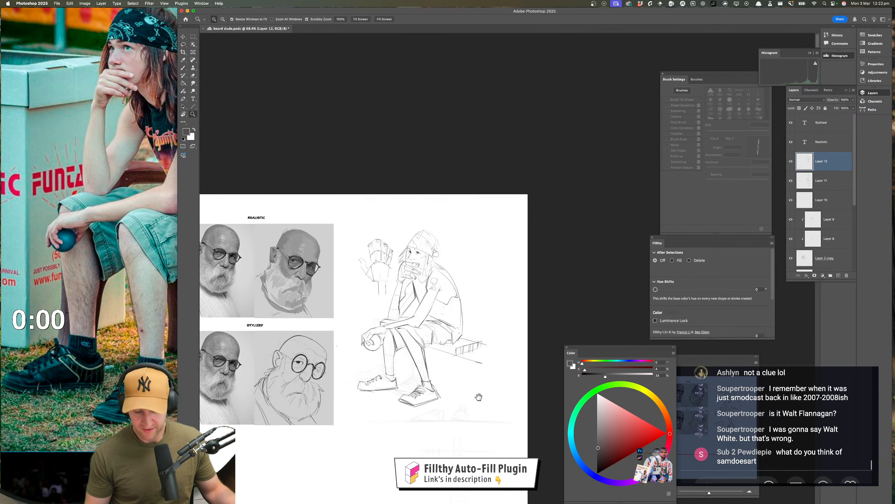
pyautogui.moveTo(479, 397); pyautogui.dragTo(462, 411)
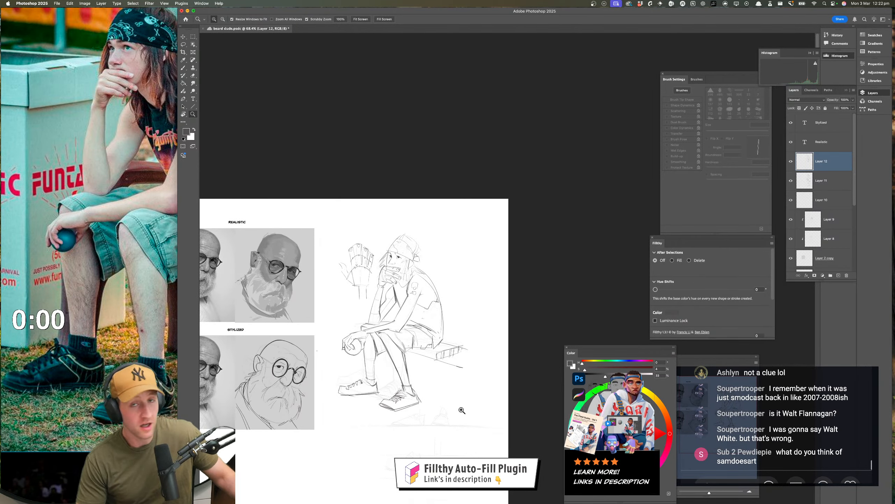
# Clean up the lines around the far ankle and redraw the far leg's shin contour down to the shoe
pyautogui.moveTo(374, 411); pyautogui.dragTo(406, 406)
pyautogui.moveTo(422, 361); pyautogui.dragTo(404, 408)
pyautogui.press('e')
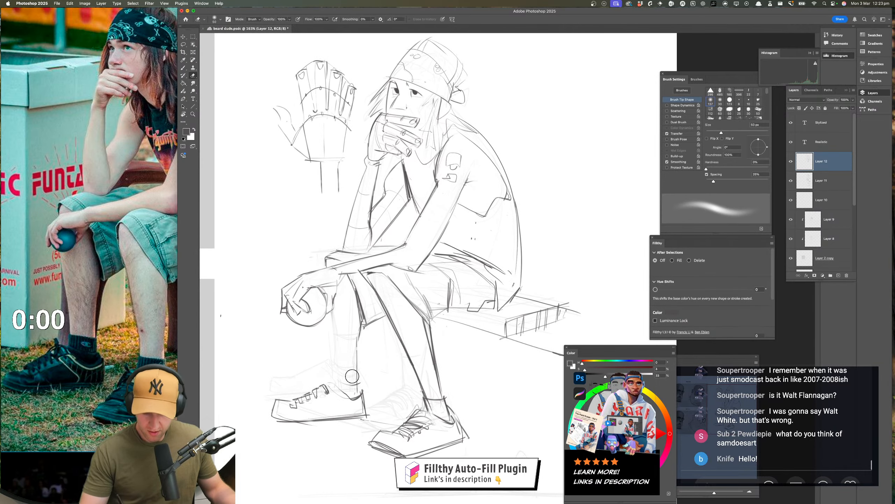
pyautogui.press('b')
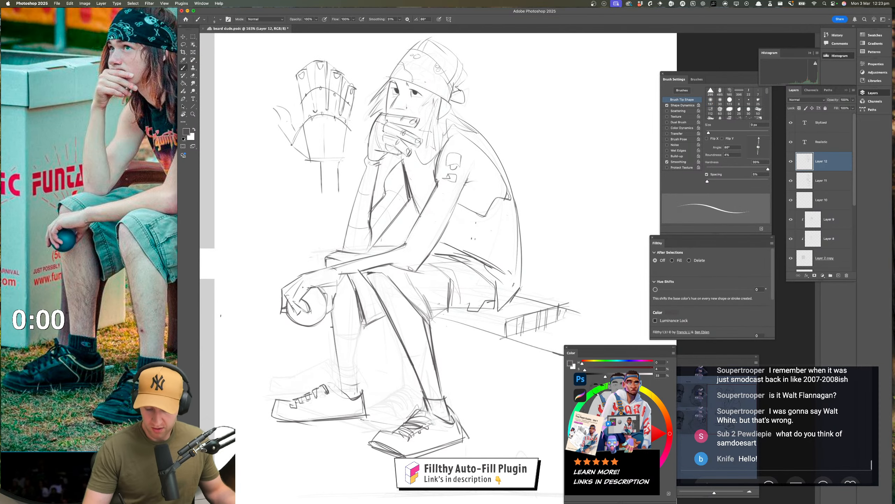
pyautogui.moveTo(335, 350); pyautogui.dragTo(340, 387)
pyautogui.press('z')
pyautogui.moveTo(400, 431); pyautogui.dragTo(371, 433)
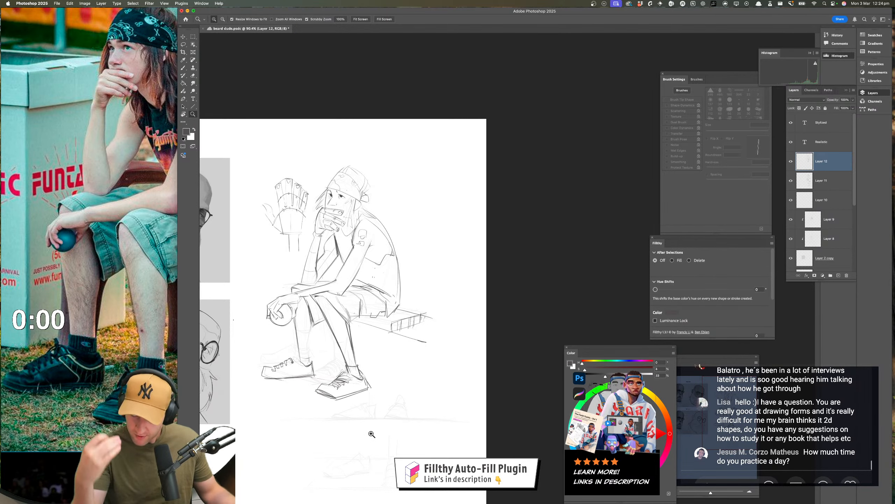
# Refine the far ankle with a line where the sock meets the shoe opening
pyautogui.press('b')
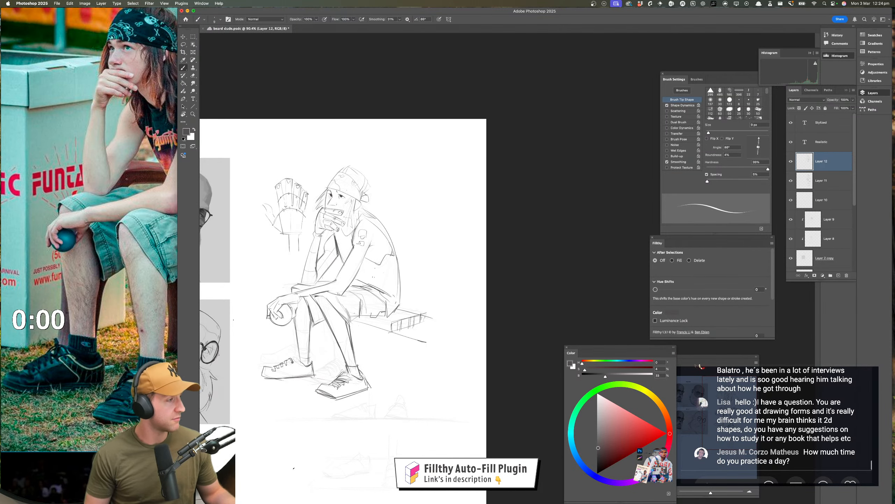
pyautogui.press('z')
pyautogui.moveTo(339, 410); pyautogui.dragTo(360, 385)
pyautogui.moveTo(359, 385); pyautogui.dragTo(382, 417)
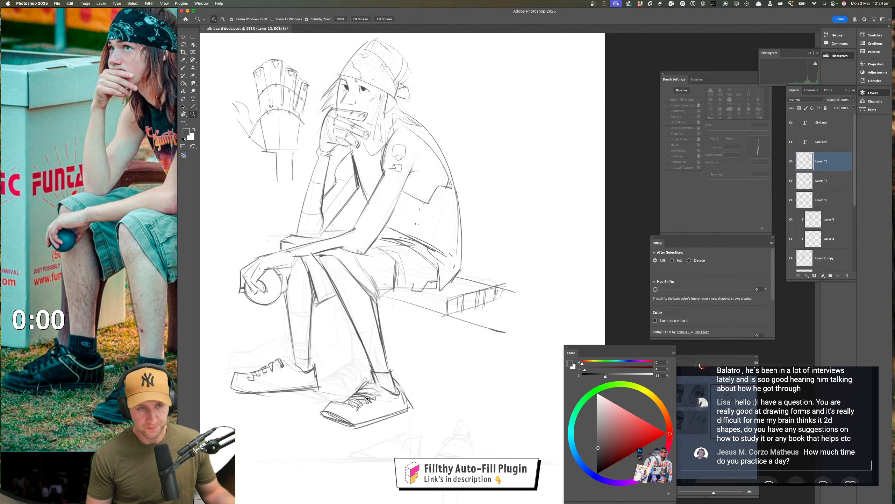
pyautogui.scroll(3, 318, 406)
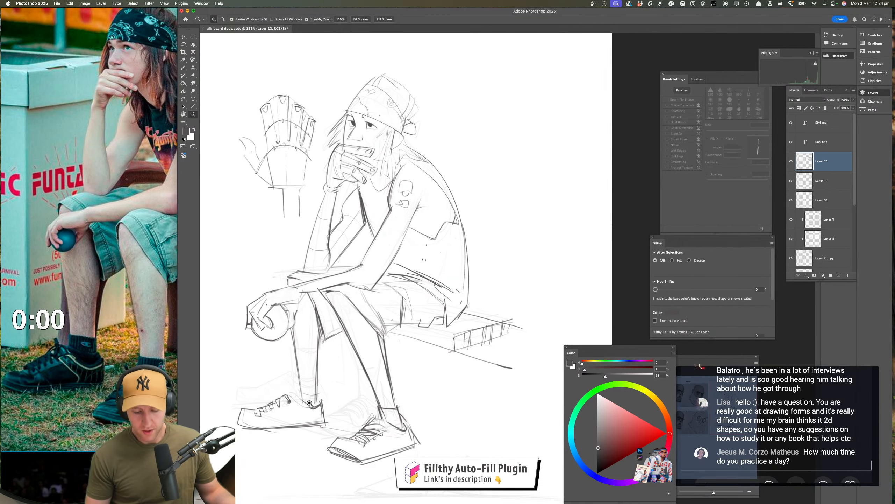
pyautogui.moveTo(309, 403); pyautogui.dragTo(326, 402)
pyautogui.press('b')
pyautogui.moveTo(272, 392); pyautogui.dragTo(307, 396)
pyautogui.keyDown('super'); pyautogui.moveTo(391, 442); pyautogui.dragTo(365, 431); pyautogui.keyUp('super')
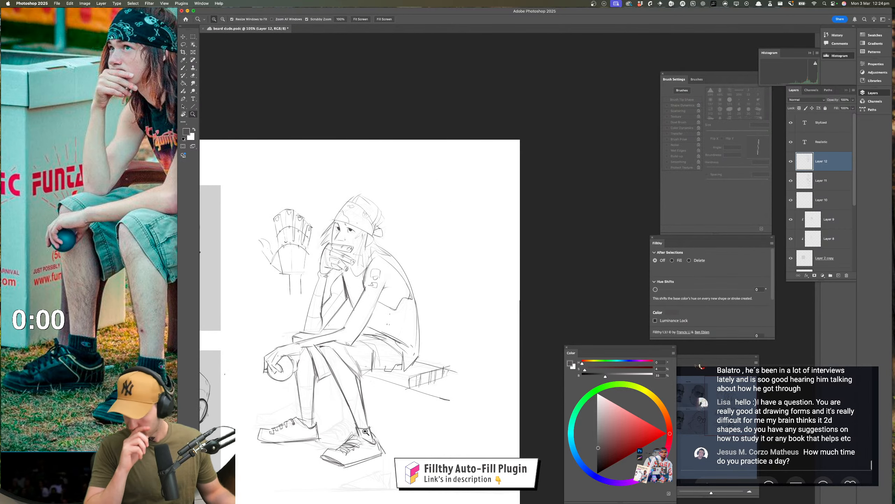
# Draw a large four-sided shape with slightly curved edges in the blank area beside the figure's head
pyautogui.moveTo(408, 333); pyautogui.dragTo(336, 372)
pyautogui.keyDown('super'); pyautogui.moveTo(339, 275); pyautogui.dragTo(365, 276); pyautogui.keyUp('super')
pyautogui.moveTo(366, 276); pyautogui.dragTo(444, 256)
pyautogui.moveTo(444, 288); pyautogui.dragTo(422, 266)
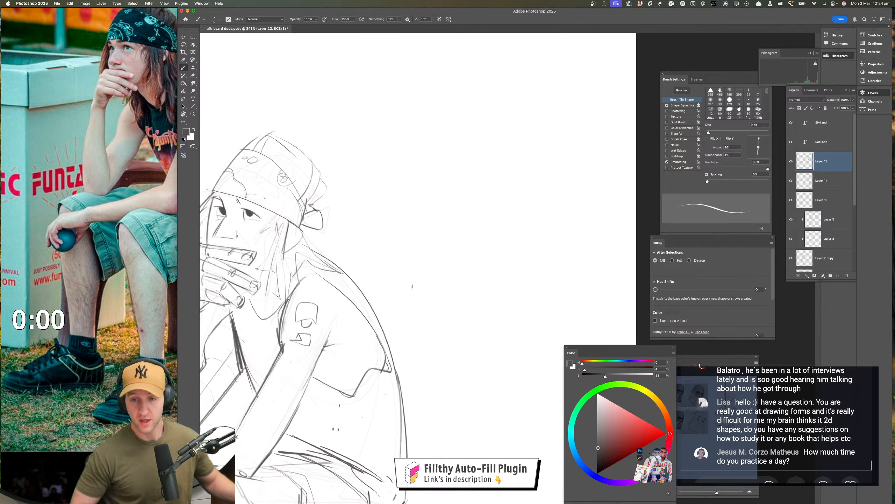
pyautogui.moveTo(348, 329); pyautogui.dragTo(317, 324)
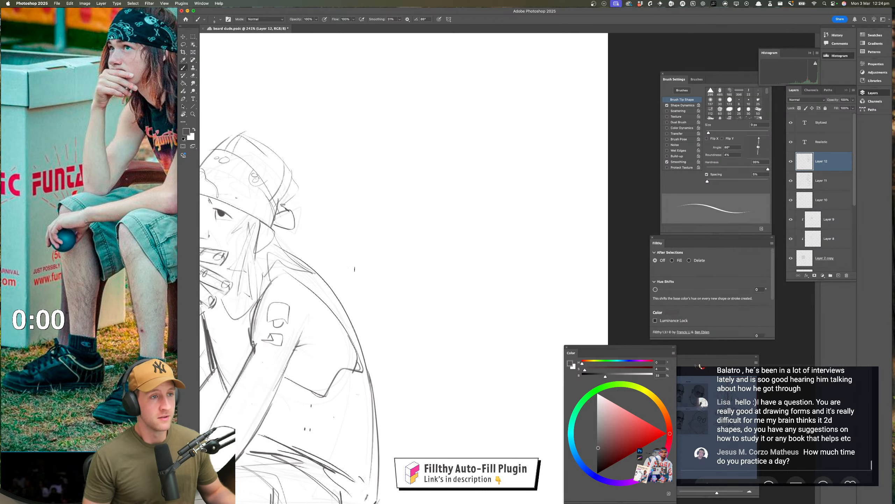
pyautogui.moveTo(365, 192)
pyautogui.mouseDown()
pyautogui.moveTo(411, 193)
pyautogui.moveTo(386, 190)
pyautogui.moveTo(367, 258)
pyautogui.mouseUp()
pyautogui.moveTo(376, 172)
pyautogui.mouseDown()
pyautogui.moveTo(436, 178)
pyautogui.moveTo(464, 194)
pyautogui.mouseUp()
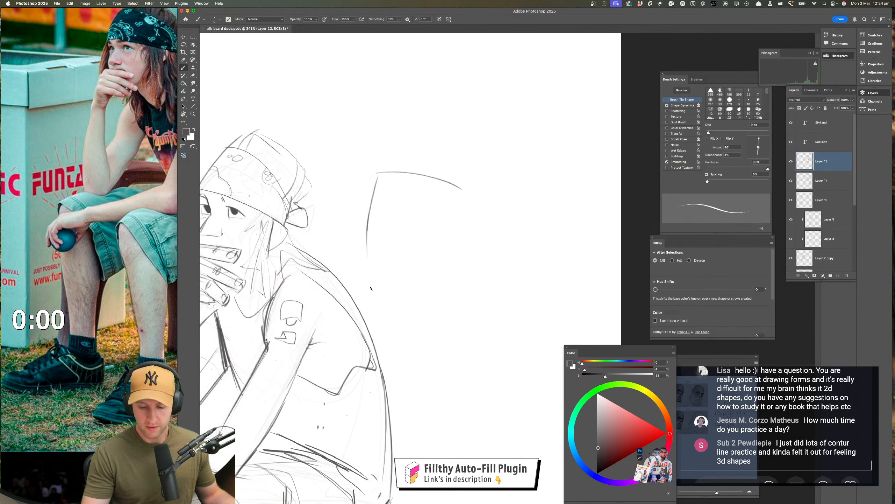
pyautogui.moveTo(365, 273)
pyautogui.mouseDown()
pyautogui.moveTo(429, 255)
pyautogui.moveTo(458, 238)
pyautogui.mouseUp()
pyautogui.moveTo(465, 193); pyautogui.dragTo(450, 243)
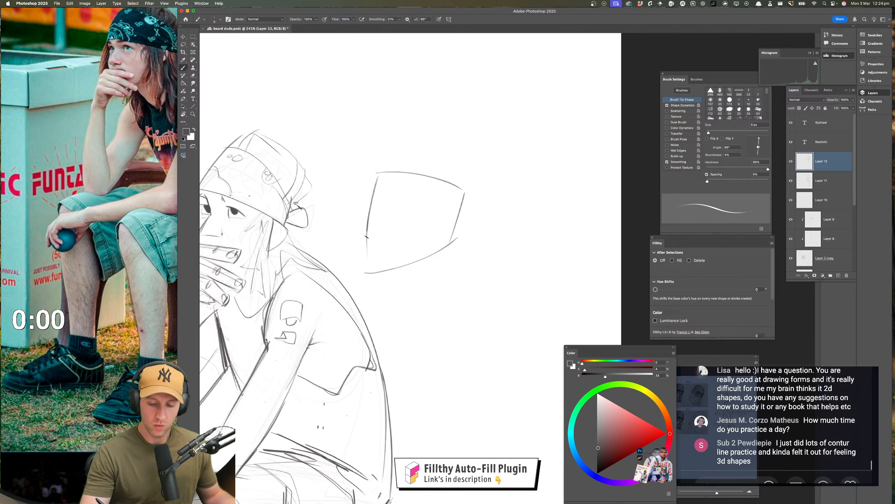
pyautogui.moveTo(367, 236); pyautogui.dragTo(367, 271)
# Add a smaller rounded shape overlapping the large shape's right edge and remove the large shape's line inside it
pyautogui.moveTo(445, 208); pyautogui.dragTo(437, 240)
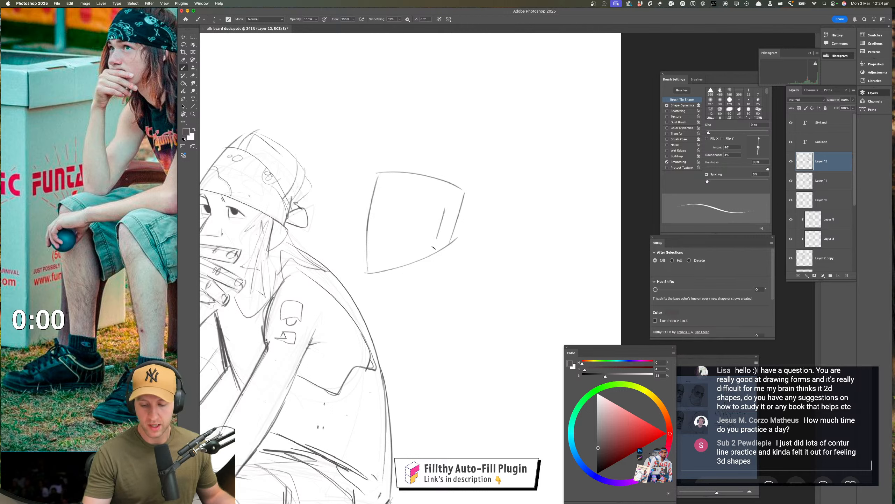
pyautogui.moveTo(444, 208)
pyautogui.mouseDown()
pyautogui.moveTo(473, 211)
pyautogui.moveTo(438, 245)
pyautogui.mouseUp()
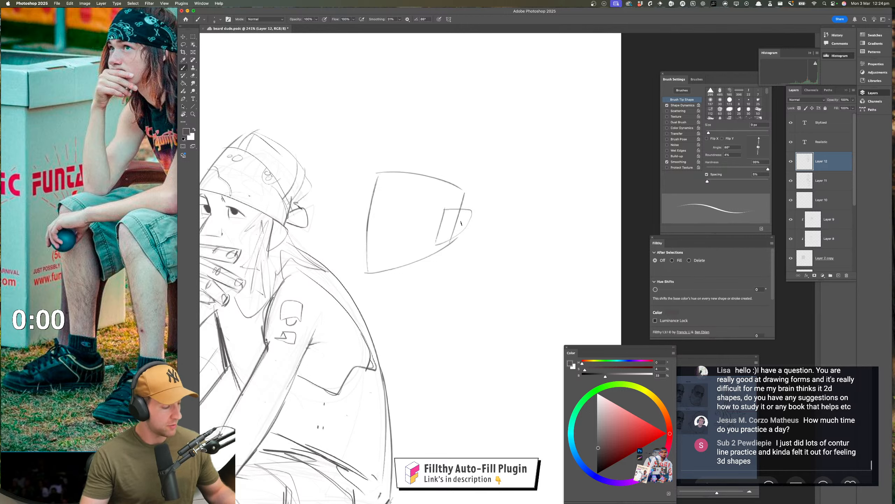
pyautogui.moveTo(462, 211); pyautogui.dragTo(451, 240)
pyautogui.hotkey('shift', 'alt', 'n')
pyautogui.moveTo(471, 302); pyautogui.dragTo(483, 296)
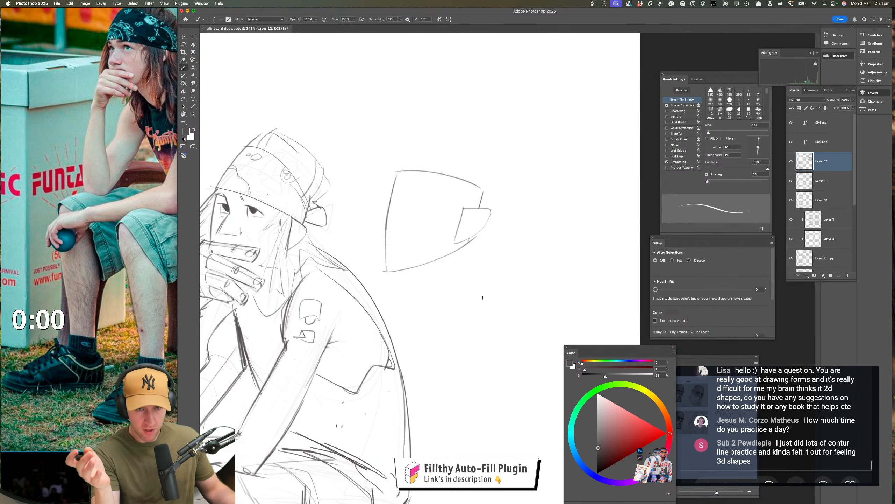
# Widen the dark iris of the figure's near eye, filling out its inner side and lower curve
pyautogui.press('z')
pyautogui.moveTo(378, 293); pyautogui.dragTo(379, 293)
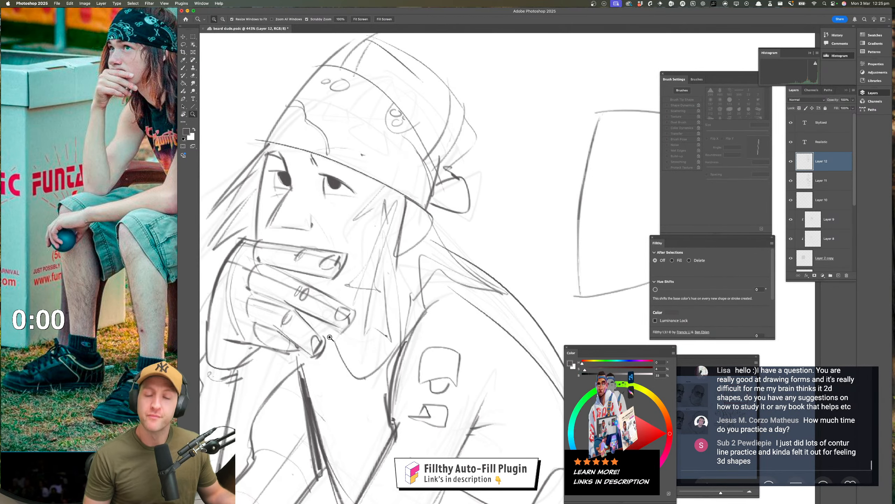
pyautogui.moveTo(346, 206)
pyautogui.mouseDown()
pyautogui.moveTo(364, 212)
pyautogui.moveTo(375, 233)
pyautogui.mouseUp()
pyautogui.press('b')
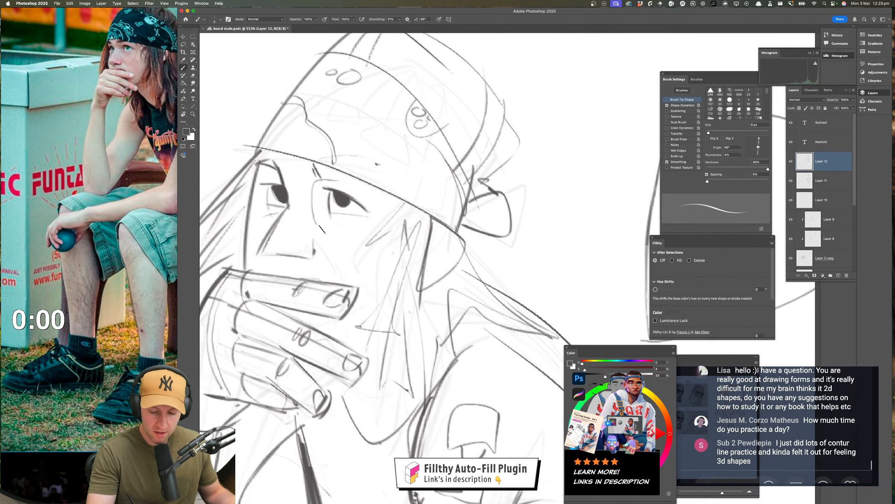
pyautogui.press('z')
pyautogui.moveTo(381, 178)
pyautogui.mouseDown()
pyautogui.moveTo(492, 239)
pyautogui.moveTo(635, 279)
pyautogui.mouseUp()
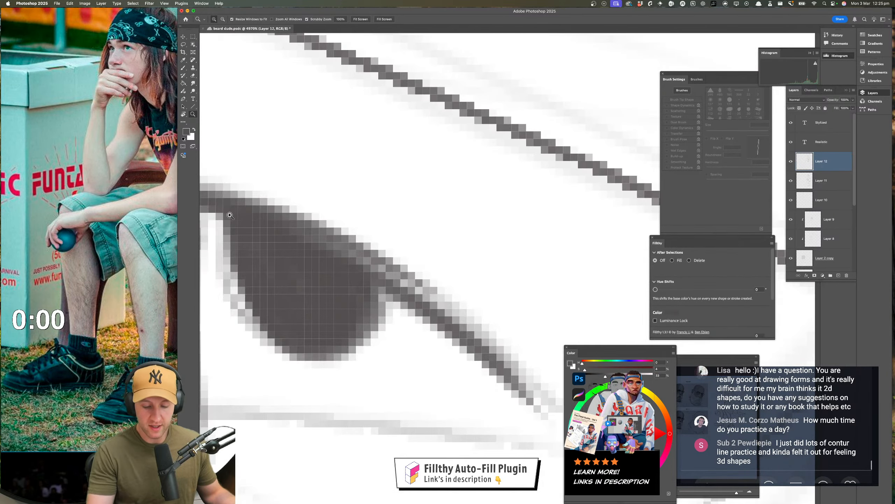
pyautogui.press('b')
pyautogui.moveTo(225, 222)
pyautogui.mouseDown()
pyautogui.moveTo(260, 311)
pyautogui.moveTo(359, 321)
pyautogui.mouseUp()
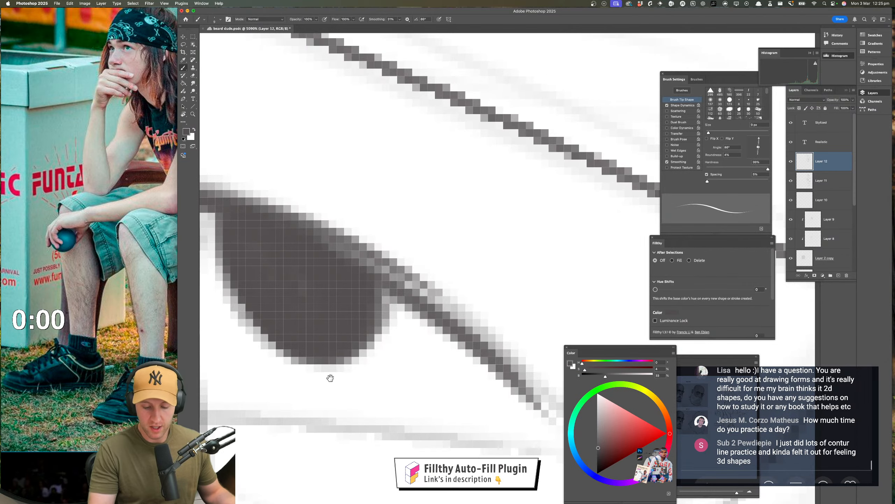
pyautogui.moveTo(352, 369)
pyautogui.mouseDown()
pyautogui.moveTo(471, 325)
pyautogui.moveTo(394, 336)
pyautogui.moveTo(304, 319)
pyautogui.mouseUp()
# Try darkening and joining the near eye's upper lid, inner edge and lower lid lines, and undo the strokes
pyautogui.press('z')
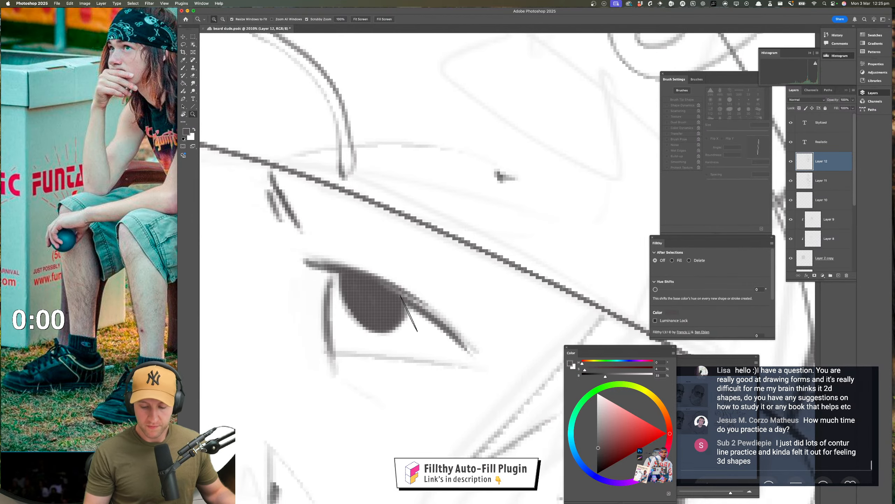
pyautogui.press('b')
pyautogui.moveTo(472, 353)
pyautogui.mouseDown()
pyautogui.moveTo(328, 266)
pyautogui.moveTo(330, 352)
pyautogui.moveTo(481, 357)
pyautogui.mouseUp()
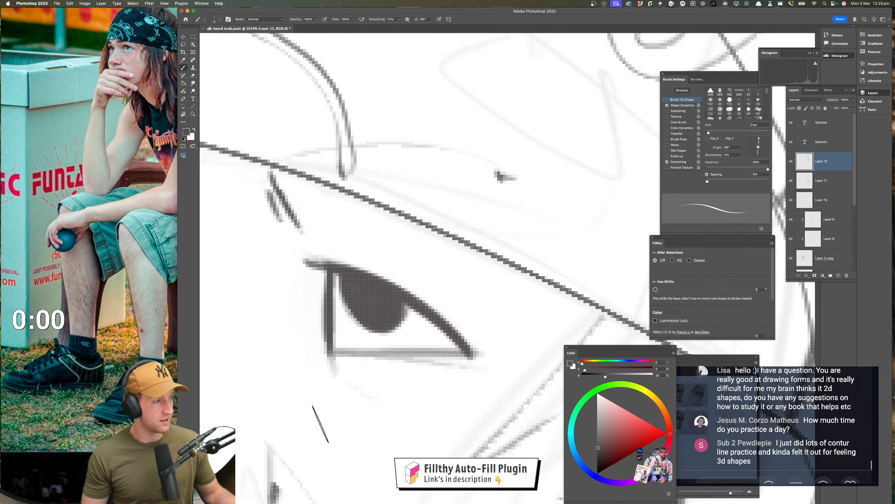
pyautogui.press('super+z')
pyautogui.press('super+z')
pyautogui.press('super+z')
# Try redrawing the far eye's lid lines and the nose outline with stronger strokes, and undo them
pyautogui.press('z')
pyautogui.moveTo(391, 384); pyautogui.dragTo(317, 388)
pyautogui.moveTo(341, 388)
pyautogui.mouseDown()
pyautogui.moveTo(348, 291)
pyautogui.moveTo(363, 292)
pyautogui.mouseUp()
pyautogui.press('b')
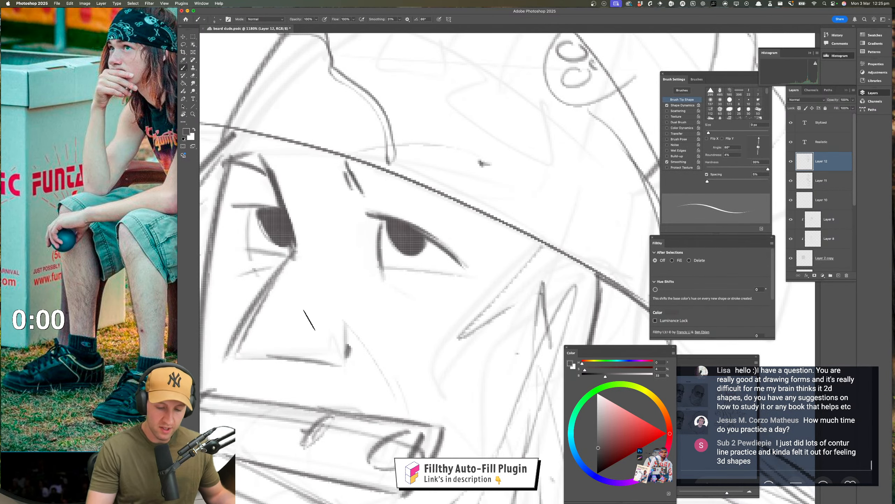
pyautogui.moveTo(232, 206)
pyautogui.mouseDown()
pyautogui.moveTo(279, 208)
pyautogui.moveTo(257, 275)
pyautogui.mouseUp()
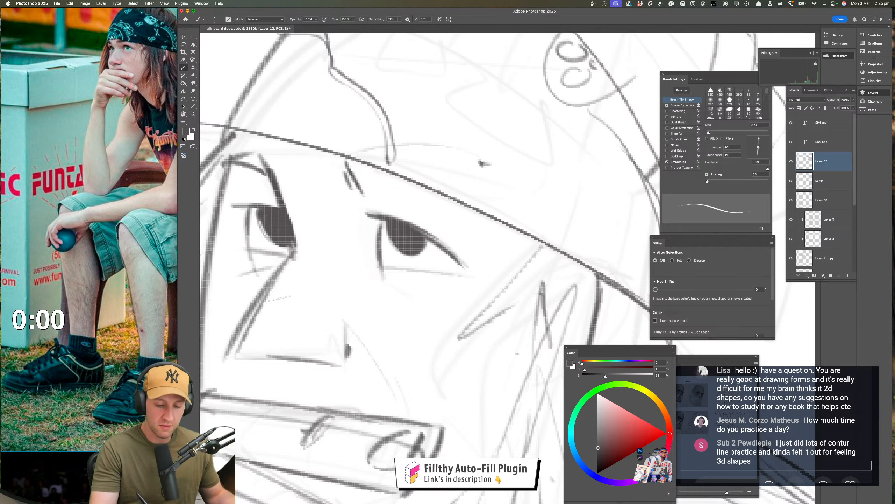
pyautogui.moveTo(235, 247); pyautogui.dragTo(295, 260)
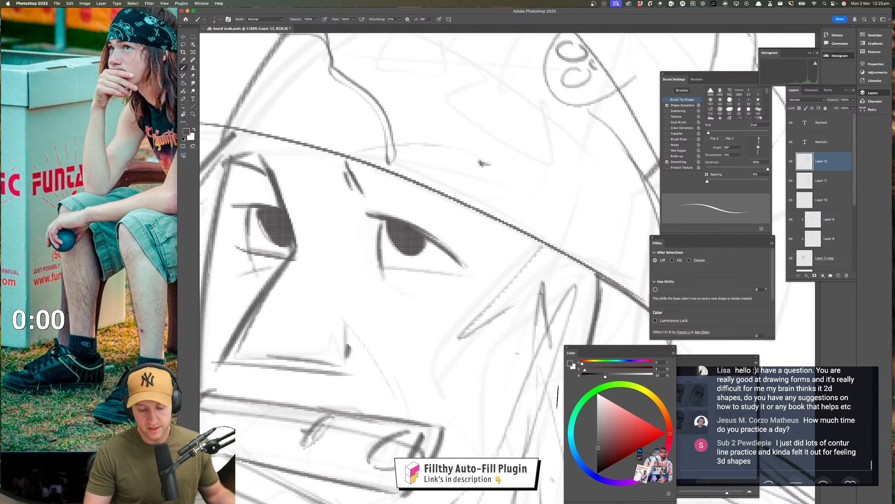
pyautogui.hotkey('ctrl', 'z')
pyautogui.hotkey('ctrl', 'z')
pyautogui.hotkey('ctrl', 'z')
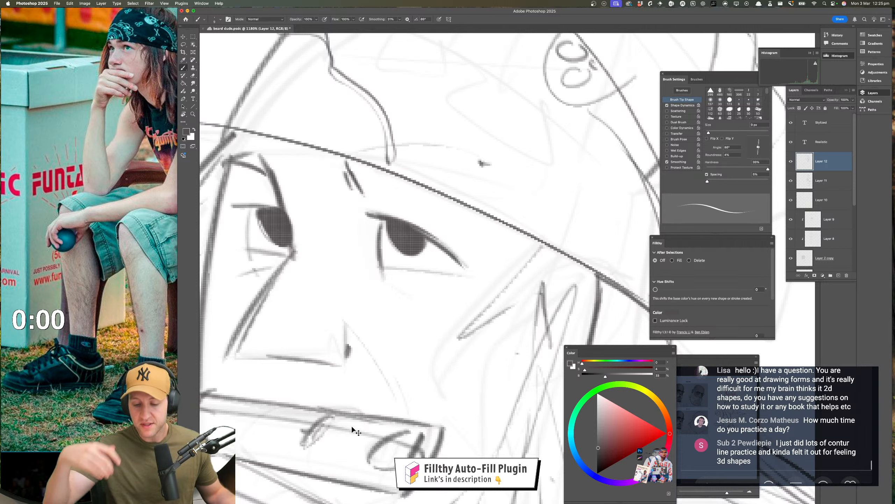
# Try an inner line running parallel to the large practice shape's left edge, and undo each attempt
pyautogui.press('z')
pyautogui.moveTo(452, 371)
pyautogui.mouseDown()
pyautogui.moveTo(427, 379)
pyautogui.moveTo(379, 354)
pyautogui.moveTo(394, 372)
pyautogui.moveTo(363, 374)
pyautogui.mouseUp()
pyautogui.moveTo(411, 376); pyautogui.dragTo(343, 324)
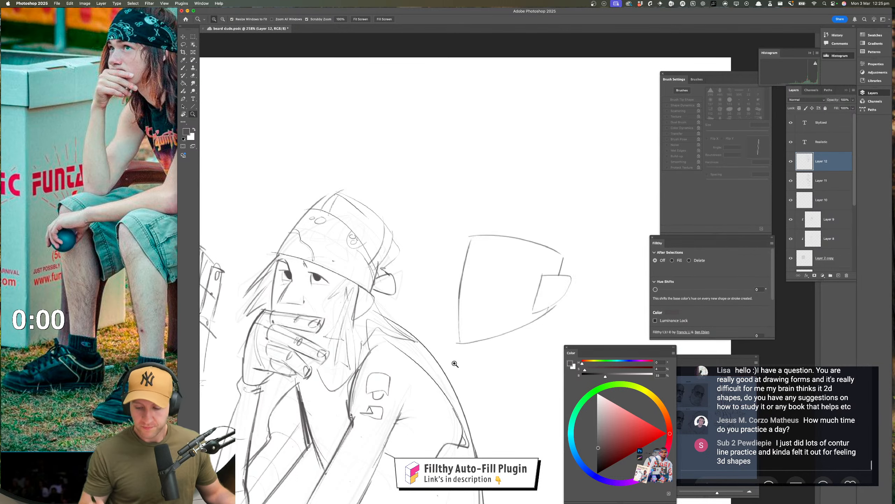
pyautogui.moveTo(343, 323)
pyautogui.mouseDown()
pyautogui.moveTo(345, 358)
pyautogui.moveTo(328, 352)
pyautogui.mouseUp()
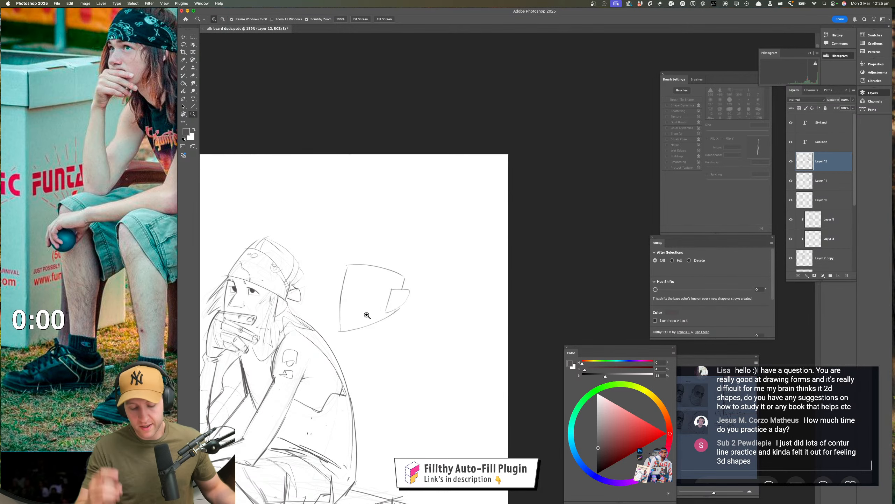
pyautogui.moveTo(368, 316); pyautogui.dragTo(377, 297)
pyautogui.moveTo(377, 297); pyautogui.dragTo(395, 308)
pyautogui.moveTo(350, 223); pyautogui.dragTo(344, 262)
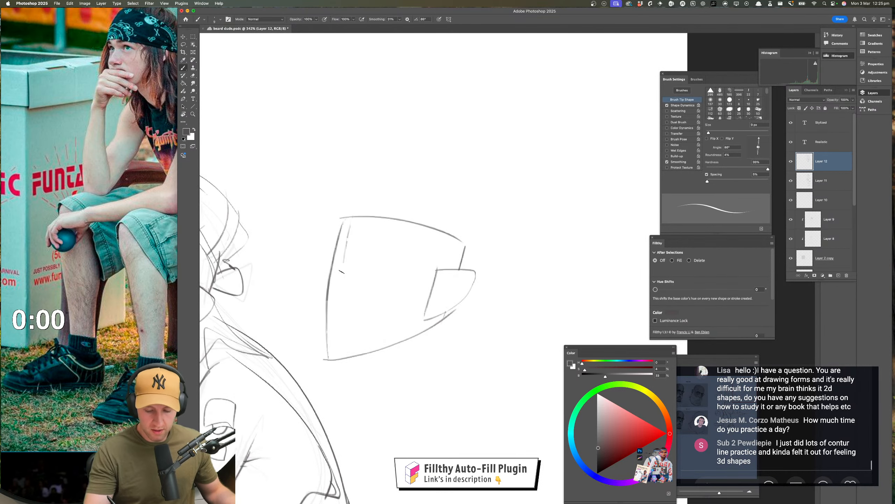
pyautogui.press('super+z')
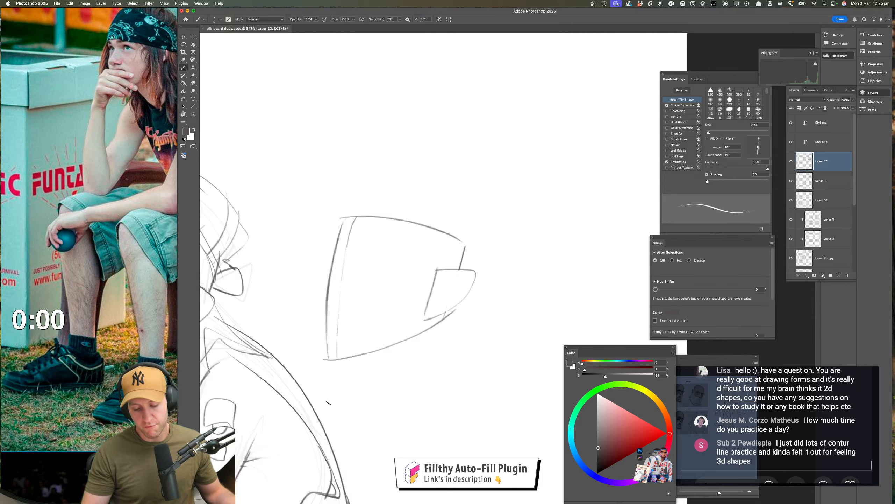
pyautogui.press('super+z')
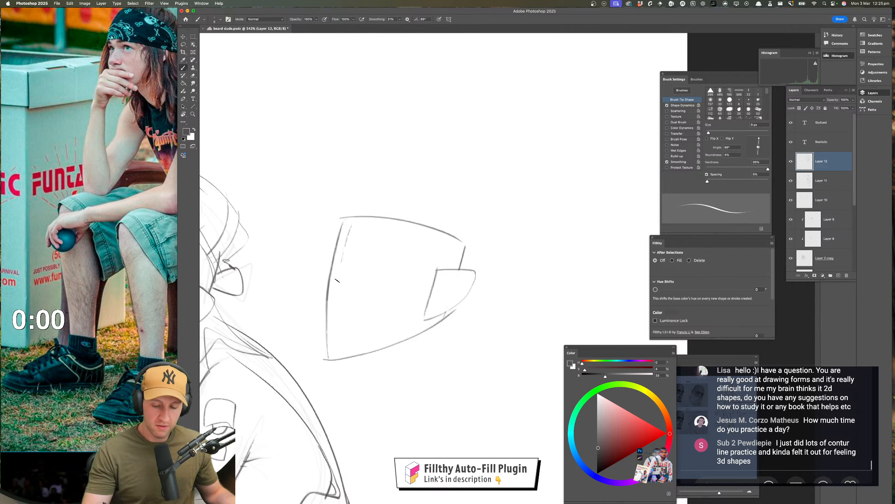
pyautogui.moveTo(338, 281); pyautogui.dragTo(331, 358)
pyautogui.press('super+z')
pyautogui.moveTo(353, 221); pyautogui.dragTo(340, 287)
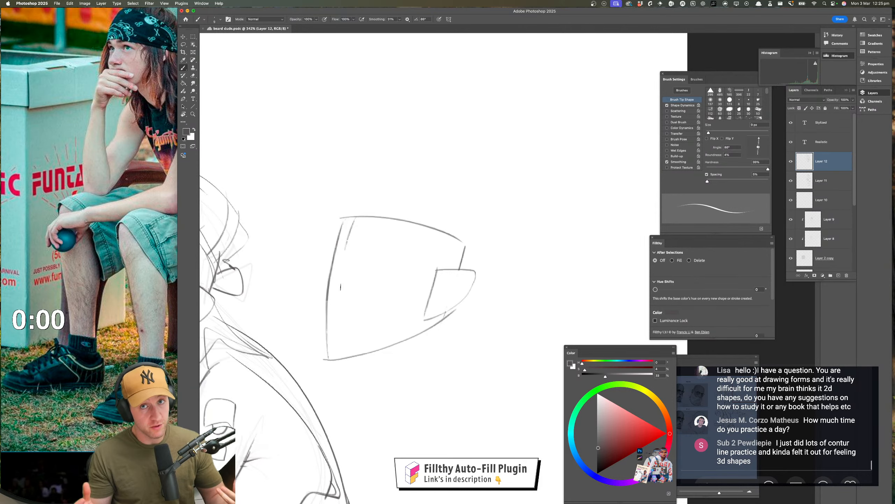
pyautogui.press('super+z')
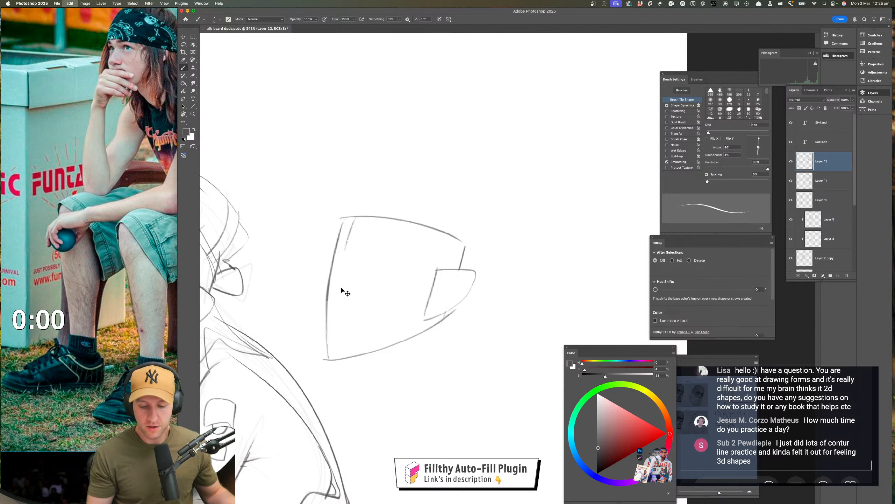
# Try thickening the small overlapping shape's outline and adding curved lines inside it, and undo those strokes
pyautogui.moveTo(425, 319)
pyautogui.mouseDown()
pyautogui.moveTo(465, 299)
pyautogui.moveTo(475, 270)
pyautogui.moveTo(445, 314)
pyautogui.mouseUp()
pyautogui.press('super+z')
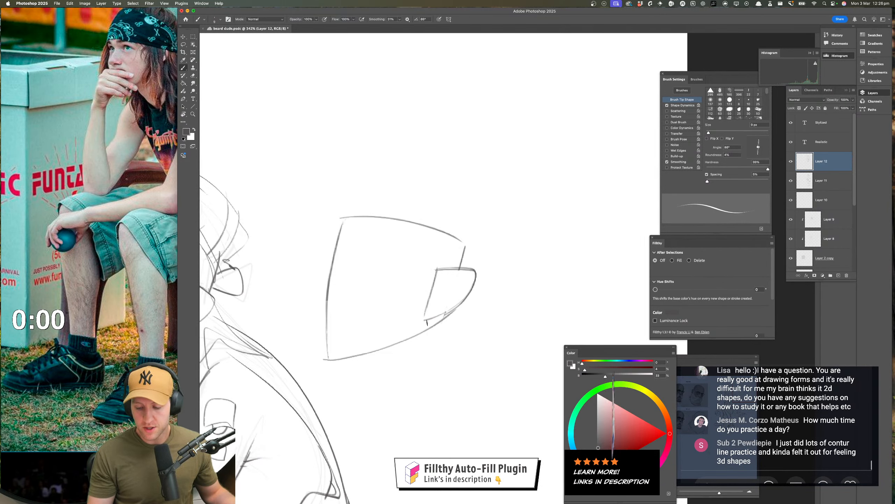
pyautogui.press('super+z')
pyautogui.moveTo(439, 267); pyautogui.dragTo(422, 319)
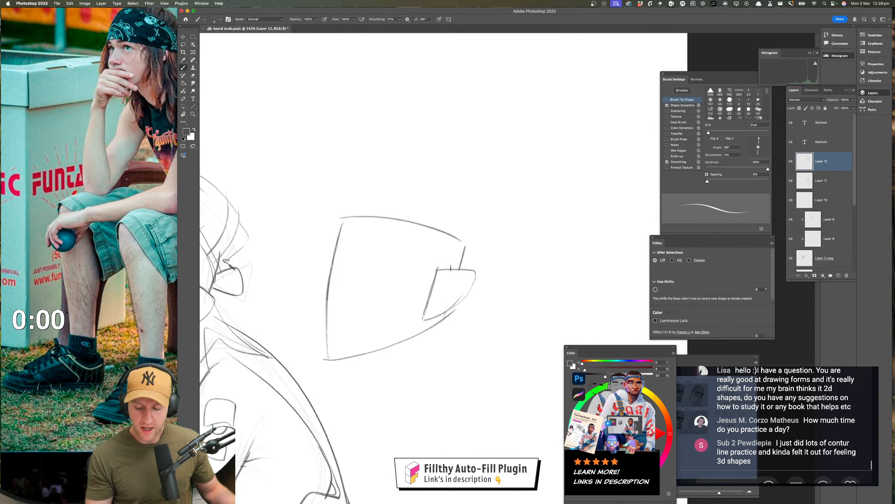
pyautogui.moveTo(438, 279); pyautogui.dragTo(469, 269)
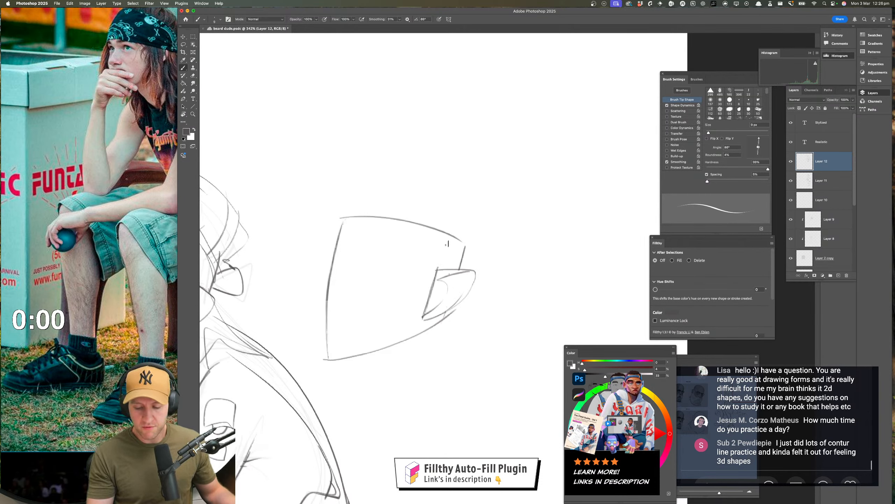
pyautogui.press('super+z')
pyautogui.press('super+z')
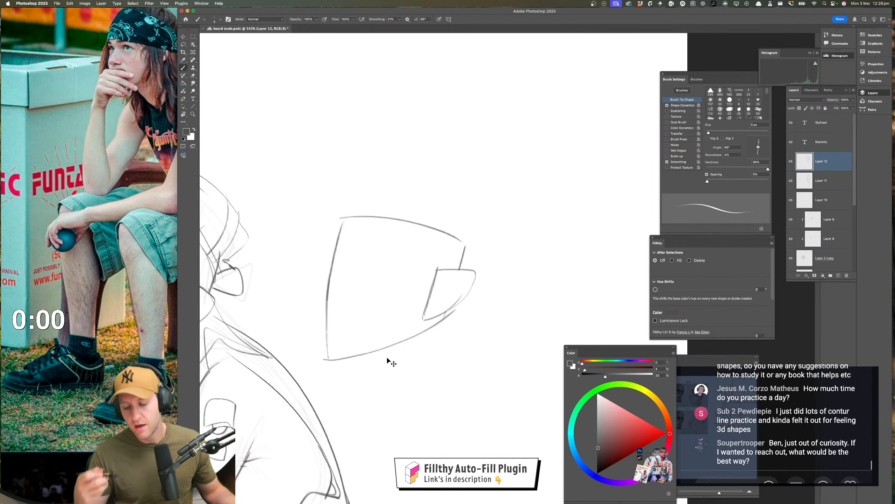
pyautogui.moveTo(475, 288); pyautogui.dragTo(483, 268)
pyautogui.moveTo(444, 223)
pyautogui.mouseDown()
pyautogui.moveTo(406, 263)
pyautogui.moveTo(446, 226)
pyautogui.mouseUp()
pyautogui.press('super+z')
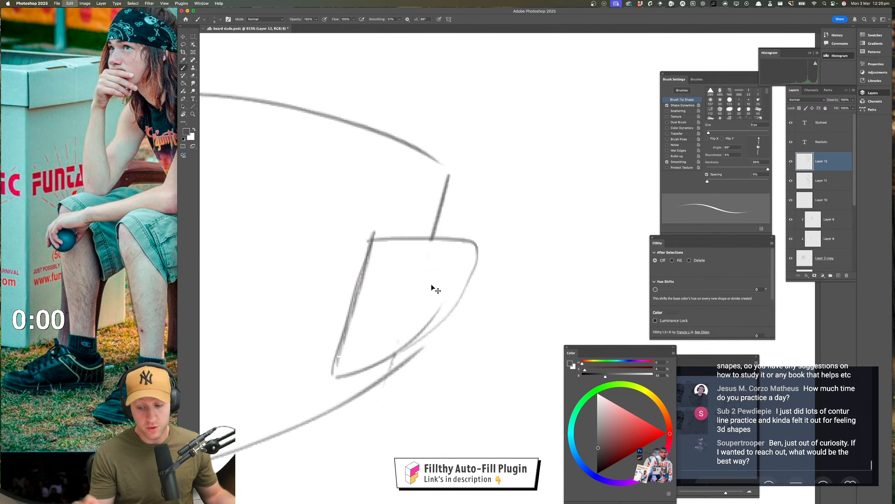
pyautogui.press('super+z')
# Darken the small shape's top and bottom edges where it overlaps the large shape, marking the adjoining areas with dots
pyautogui.moveTo(404, 239); pyautogui.dragTo(458, 239)
pyautogui.moveTo(445, 204); pyautogui.dragTo(430, 237)
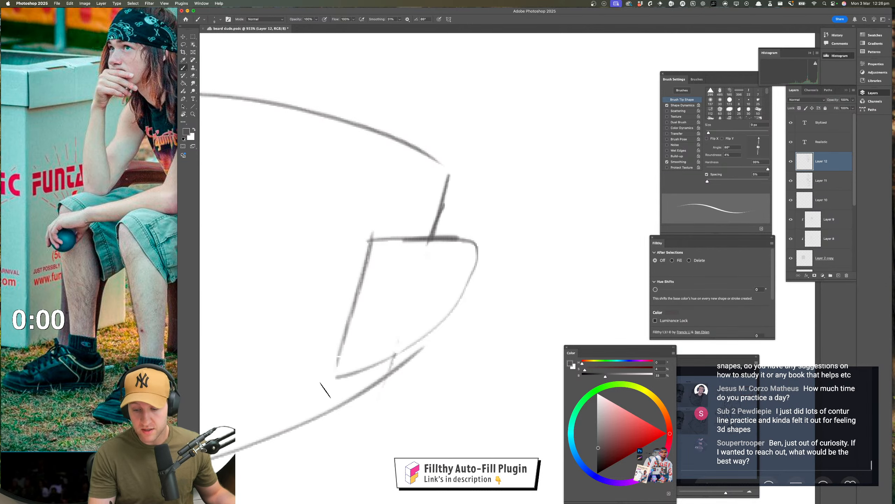
pyautogui.press('super+z')
pyautogui.click(423, 268)
pyautogui.click(417, 210)
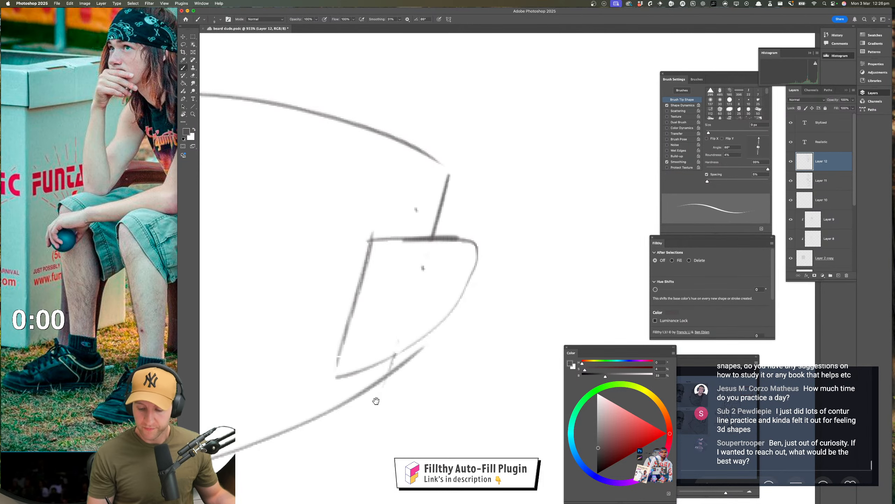
pyautogui.moveTo(376, 400); pyautogui.dragTo(407, 335)
pyautogui.click(423, 249)
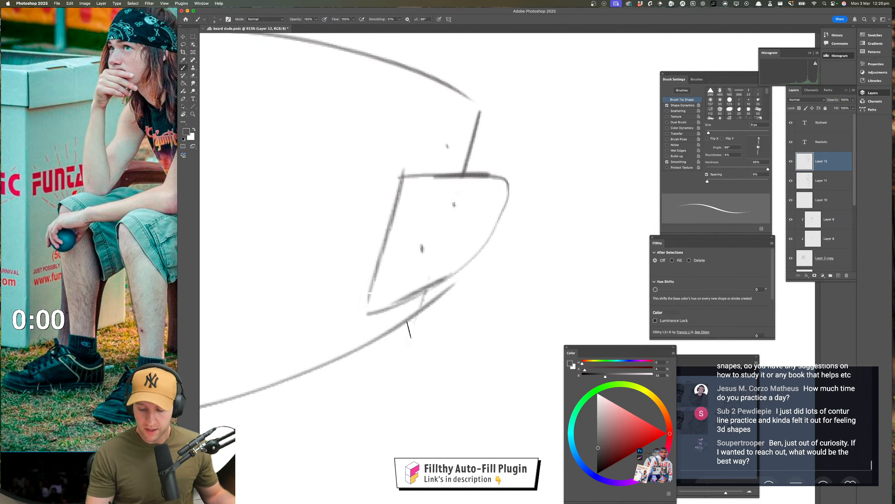
# Try a dot, a short connecting line and a darker stroke along the large shape's lower curve, and undo them
pyautogui.click(384, 322)
pyautogui.moveTo(425, 287)
pyautogui.mouseDown()
pyautogui.moveTo(417, 315)
pyautogui.moveTo(341, 354)
pyautogui.mouseUp()
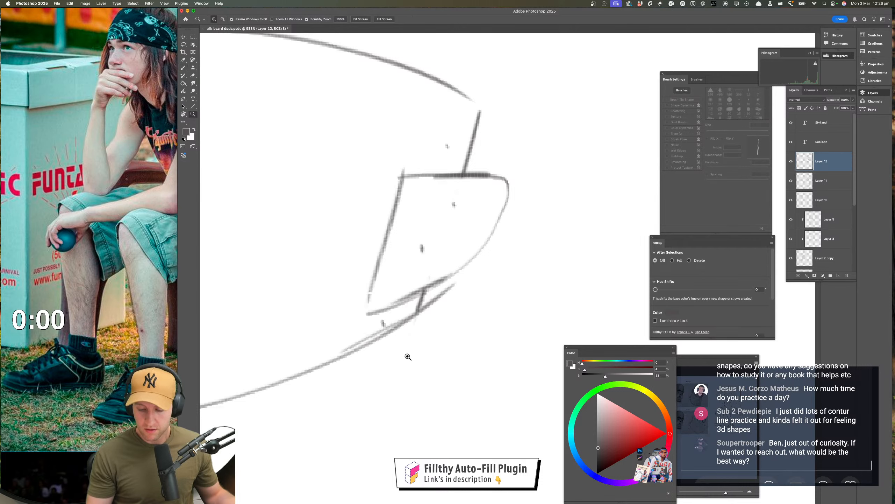
pyautogui.moveTo(410, 356); pyautogui.dragTo(379, 358)
pyautogui.press('super+z')
pyautogui.press('super+z')
pyautogui.press('super+z')
pyautogui.moveTo(374, 318)
pyautogui.mouseDown()
pyautogui.moveTo(393, 317)
pyautogui.moveTo(361, 286)
pyautogui.mouseUp()
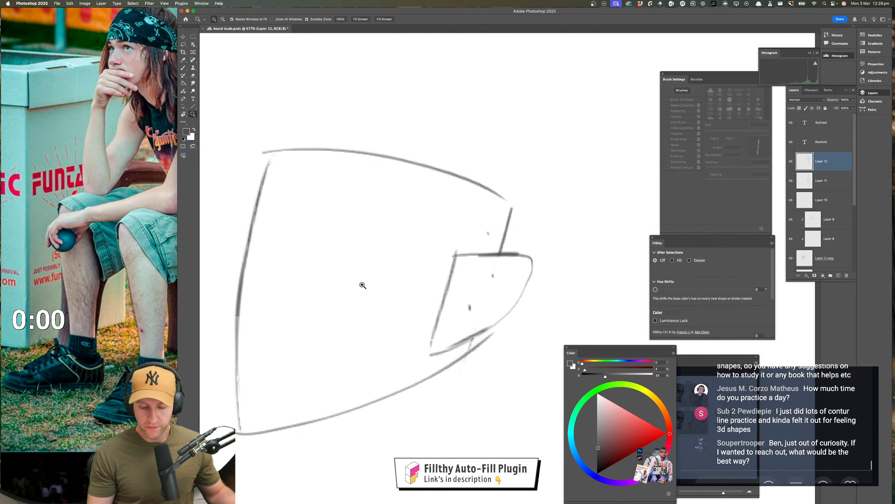
pyautogui.press('b')
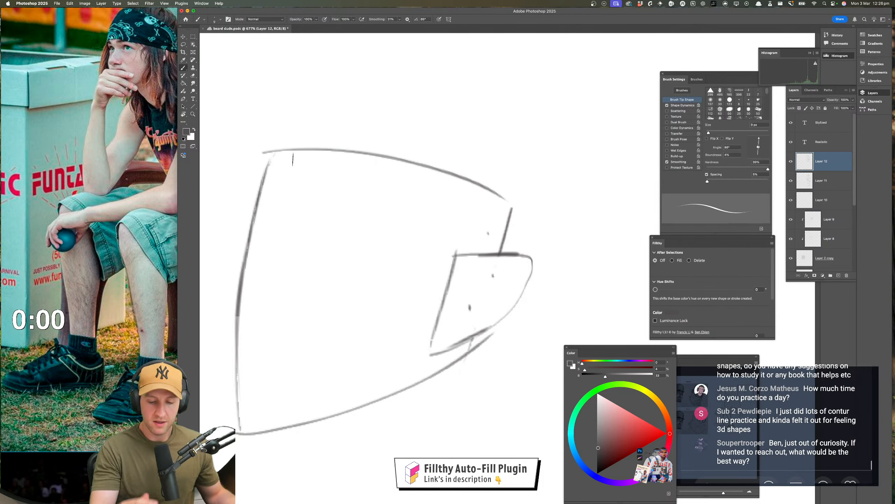
# Draw a long inner line following the curve of the large practice shape's left edge, undoing the first try
pyautogui.moveTo(403, 279); pyautogui.dragTo(419, 262)
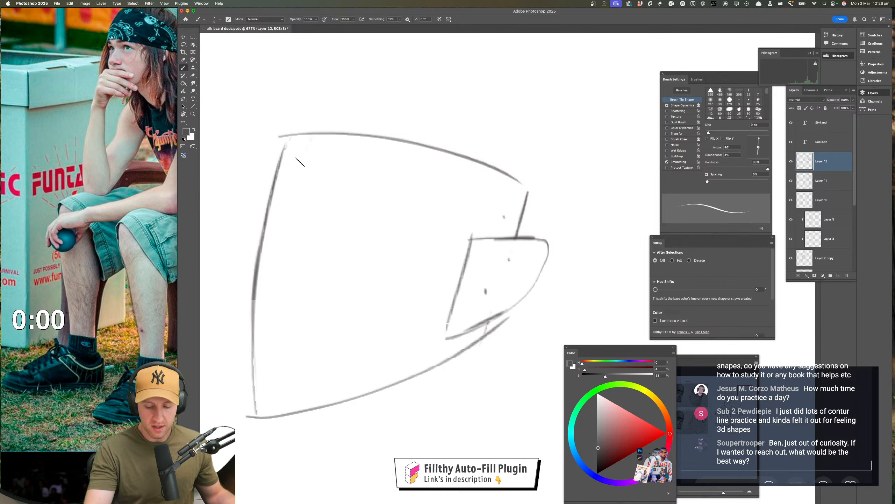
pyautogui.moveTo(300, 163)
pyautogui.mouseDown()
pyautogui.moveTo(282, 229)
pyautogui.moveTo(264, 403)
pyautogui.mouseUp()
pyautogui.press('super+z')
pyautogui.moveTo(317, 126); pyautogui.dragTo(267, 404)
# Sketch a cylinder below the large practice shape, with an elliptical top, rounded base and darker right side
pyautogui.press('z')
pyautogui.moveTo(384, 366); pyautogui.dragTo(362, 350)
pyautogui.moveTo(362, 350)
pyautogui.mouseDown()
pyautogui.moveTo(378, 250)
pyautogui.moveTo(337, 291)
pyautogui.mouseUp()
pyautogui.moveTo(337, 292)
pyautogui.mouseDown()
pyautogui.moveTo(372, 313)
pyautogui.moveTo(362, 311)
pyautogui.mouseUp()
pyautogui.moveTo(385, 290); pyautogui.dragTo(458, 291)
pyautogui.press('b')
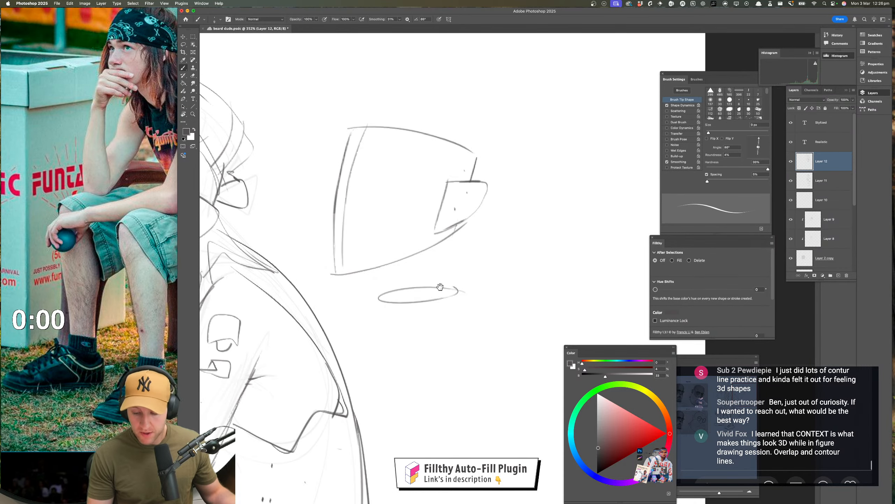
pyautogui.moveTo(398, 305)
pyautogui.mouseDown()
pyautogui.moveTo(356, 272)
pyautogui.moveTo(355, 367)
pyautogui.moveTo(420, 359)
pyautogui.mouseUp()
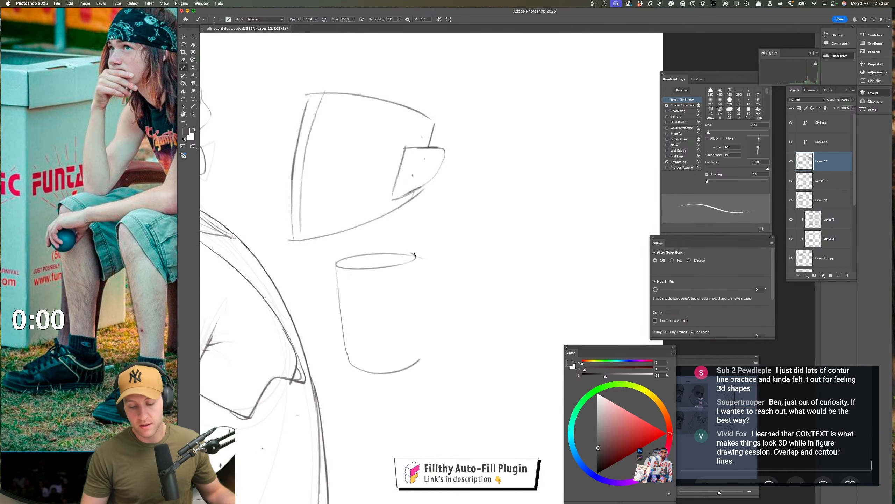
pyautogui.moveTo(416, 255)
pyautogui.mouseDown()
pyautogui.moveTo(422, 373)
pyautogui.moveTo(356, 270)
pyautogui.mouseUp()
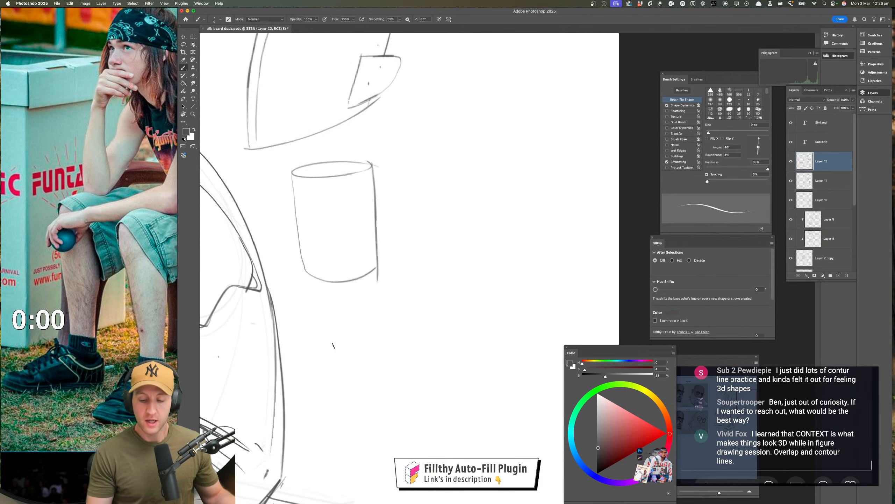
# Sketch a cube seen from above below the cylinder, with a darker front vertical edge
pyautogui.moveTo(332, 370)
pyautogui.mouseDown()
pyautogui.moveTo(375, 410)
pyautogui.moveTo(413, 389)
pyautogui.mouseUp()
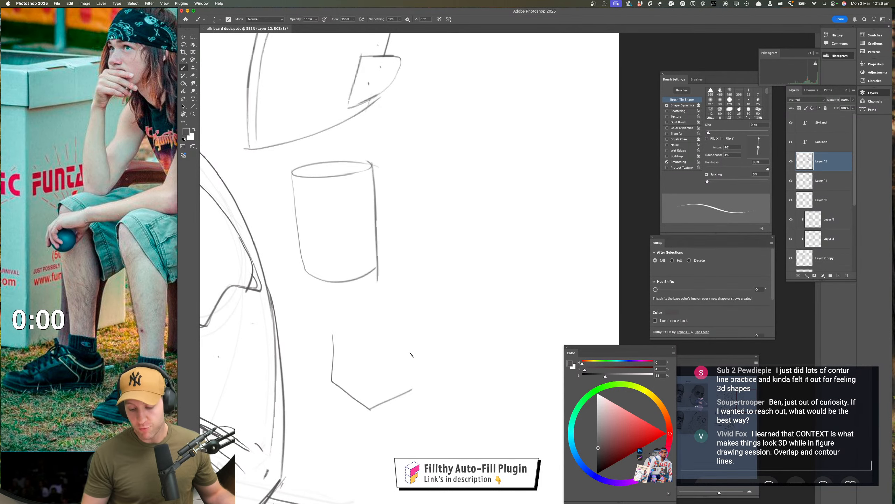
pyautogui.moveTo(415, 338); pyautogui.dragTo(409, 388)
pyautogui.moveTo(349, 329)
pyautogui.mouseDown()
pyautogui.moveTo(375, 322)
pyautogui.moveTo(415, 339)
pyautogui.moveTo(368, 407)
pyautogui.mouseUp()
pyautogui.moveTo(365, 353); pyautogui.dragTo(370, 409)
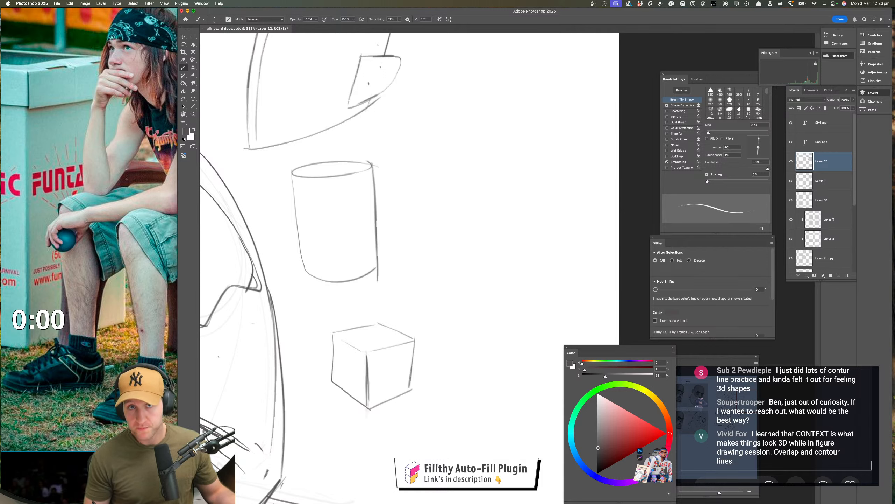
# Darken the cube's two lower front edges with heavier strokes extending past the corners
pyautogui.hscroll(3, 420, 398)
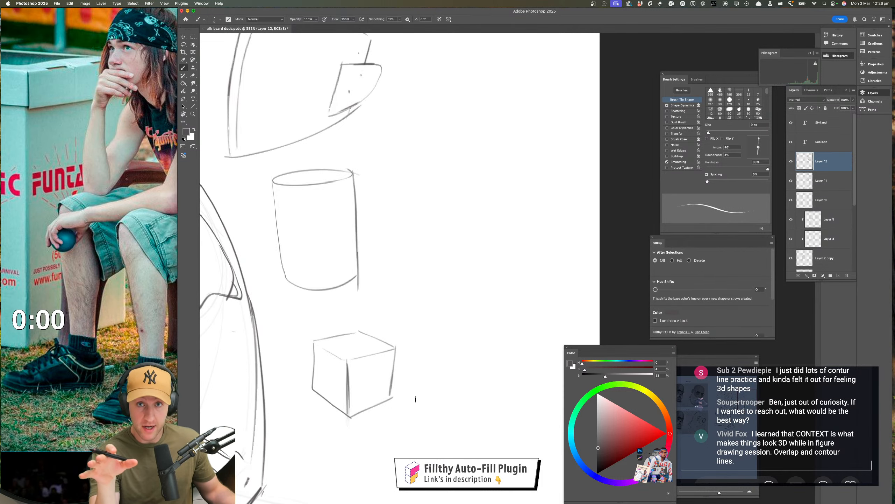
pyautogui.scroll(5, 416, 399)
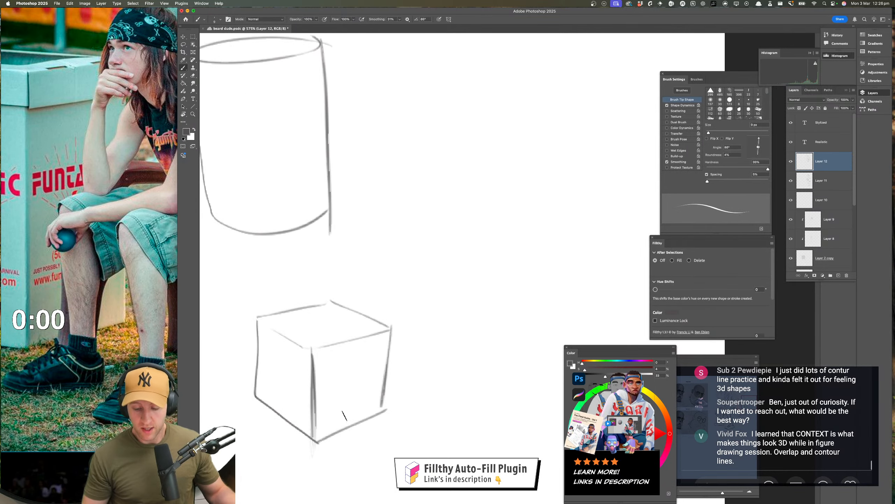
pyautogui.moveTo(321, 406); pyautogui.dragTo(403, 368)
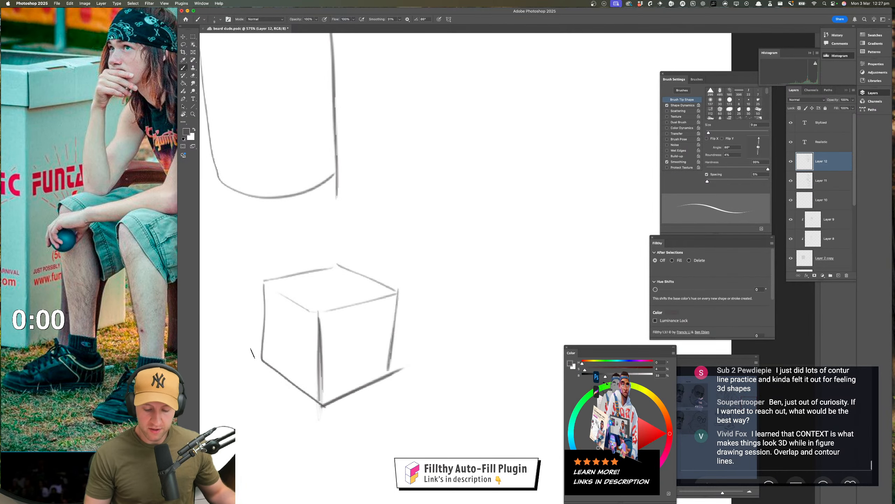
pyautogui.moveTo(250, 352); pyautogui.dragTo(333, 413)
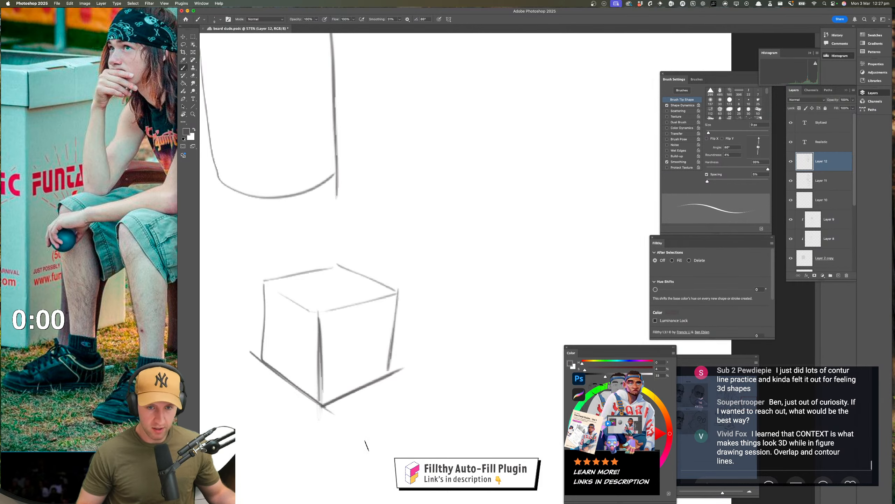
# Try extra vertical strokes along the cube's left and right outer edges, and undo them
pyautogui.moveTo(259, 277); pyautogui.dragTo(261, 368)
pyautogui.moveTo(403, 282); pyautogui.dragTo(388, 370)
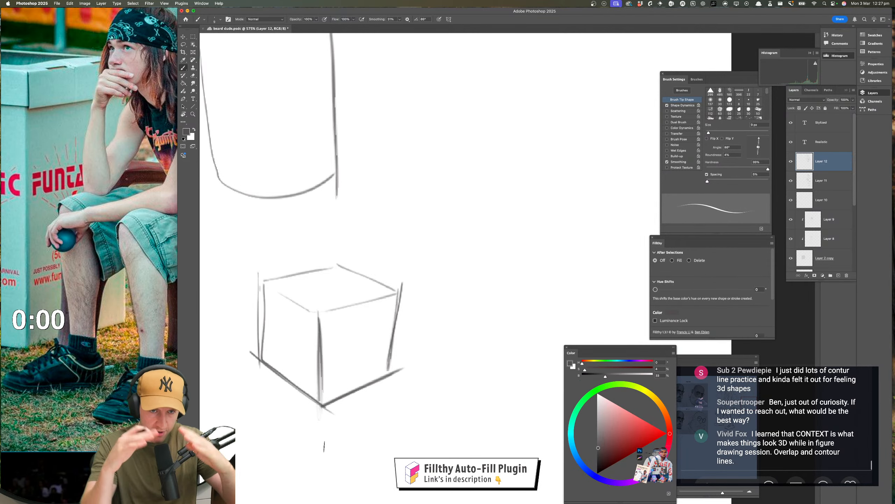
pyautogui.hotkey('ctrl', 'z')
pyautogui.hotkey('ctrl', 'z')
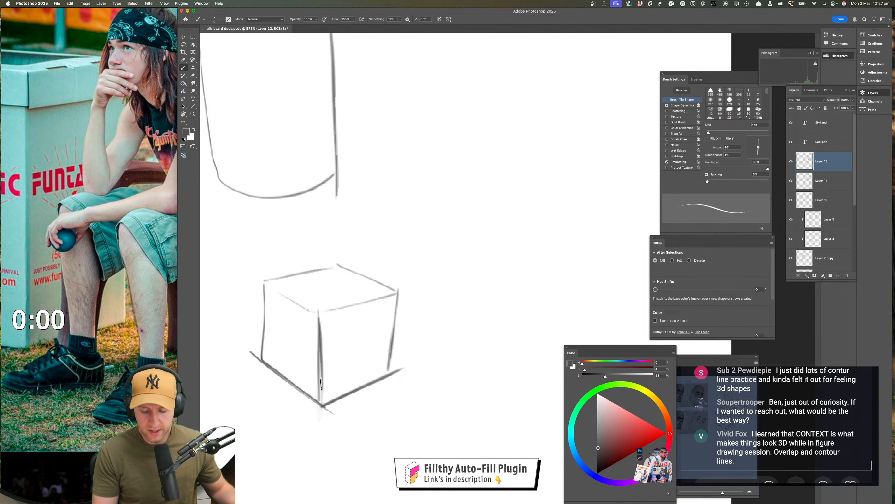
# Darken the cube's top-face edges and left vertical, and add small arrows pointing at its left and right upper corners
pyautogui.moveTo(319, 312); pyautogui.dragTo(410, 287)
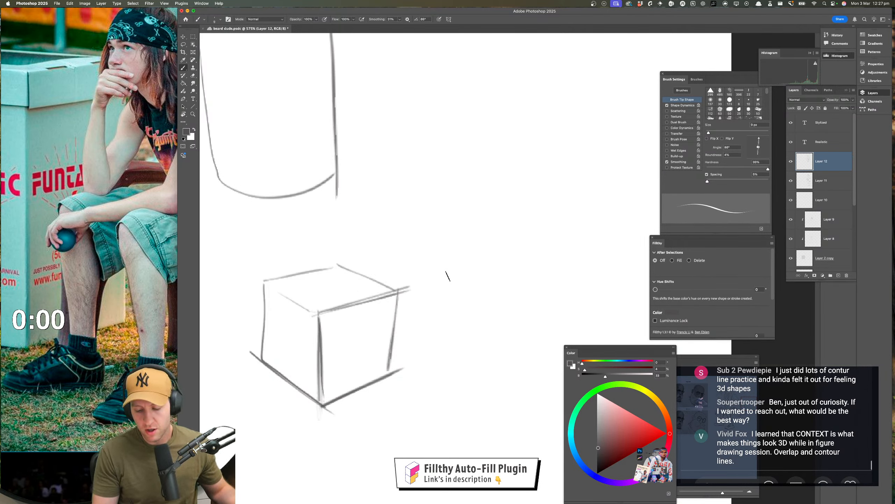
pyautogui.moveTo(260, 283)
pyautogui.mouseDown()
pyautogui.moveTo(319, 314)
pyautogui.moveTo(303, 275)
pyautogui.moveTo(349, 263)
pyautogui.moveTo(263, 365)
pyautogui.mouseUp()
pyautogui.moveTo(234, 267); pyautogui.dragTo(254, 284)
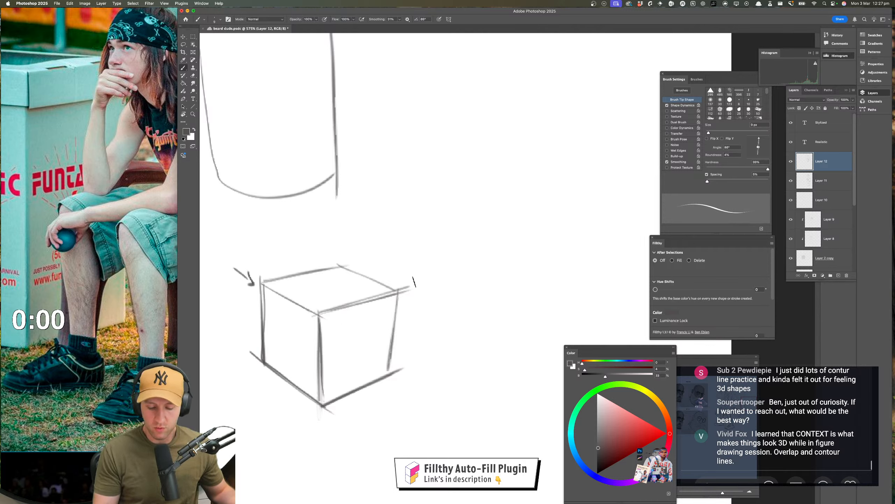
pyautogui.moveTo(438, 271)
pyautogui.mouseDown()
pyautogui.moveTo(419, 281)
pyautogui.moveTo(425, 284)
pyautogui.mouseUp()
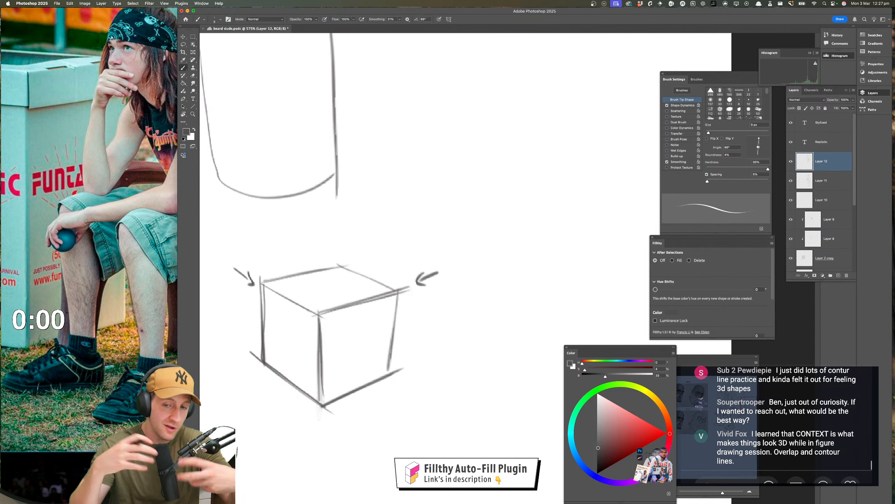
# Sketch the four slanted outer edges of a diamond-shaped box in the empty area right of the cylinder
pyautogui.moveTo(392, 385); pyautogui.dragTo(357, 392)
pyautogui.moveTo(395, 356); pyautogui.dragTo(408, 335)
pyautogui.scroll(-3, 408, 334)
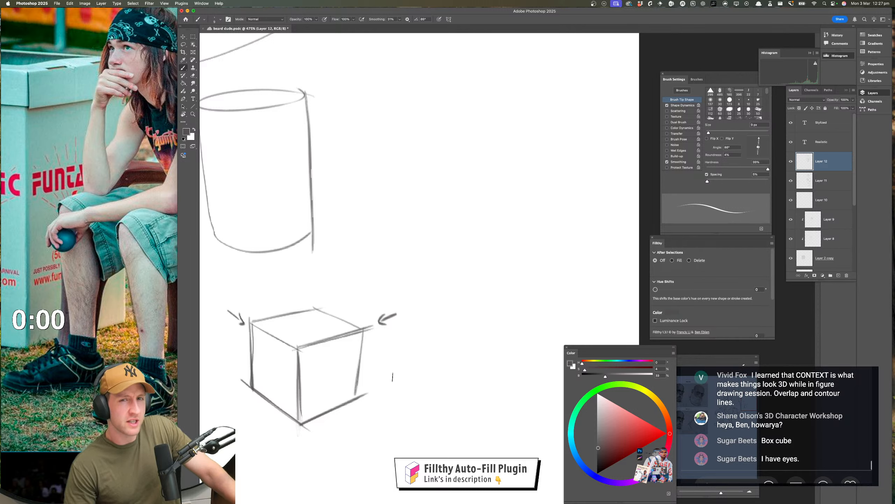
pyautogui.moveTo(413, 336)
pyautogui.mouseDown()
pyautogui.moveTo(436, 262)
pyautogui.moveTo(391, 347)
pyautogui.mouseUp()
pyautogui.moveTo(328, 249); pyautogui.dragTo(394, 176)
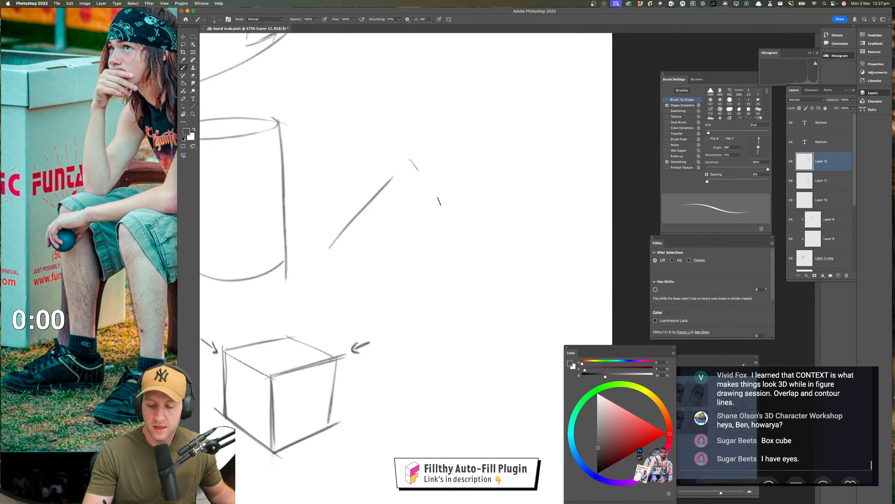
pyautogui.moveTo(439, 201); pyautogui.dragTo(474, 267)
pyautogui.moveTo(339, 282)
pyautogui.mouseDown()
pyautogui.moveTo(384, 347)
pyautogui.moveTo(455, 284)
pyautogui.mouseUp()
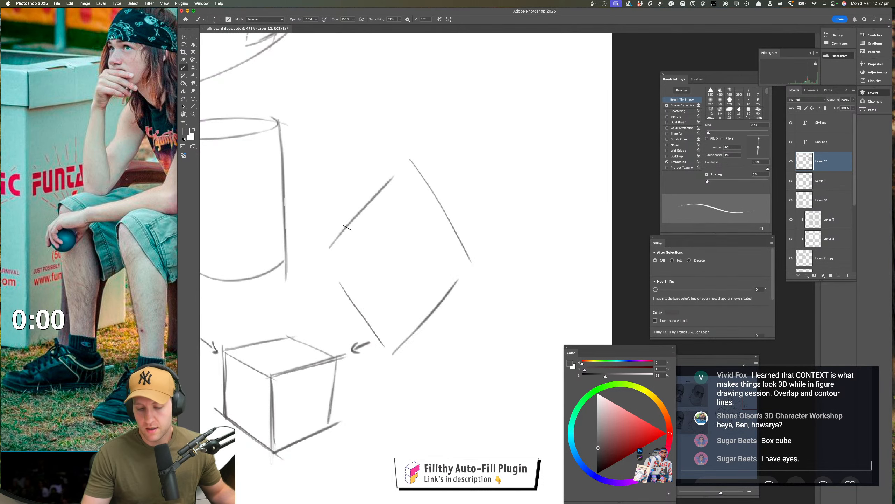
# Close the diamond-shaped box with short side edges and a central vertical line, then darken its outline
pyautogui.moveTo(347, 228); pyautogui.dragTo(357, 305)
pyautogui.moveTo(461, 241); pyautogui.dragTo(452, 295)
pyautogui.moveTo(400, 160)
pyautogui.mouseDown()
pyautogui.moveTo(395, 349)
pyautogui.moveTo(454, 290)
pyautogui.mouseUp()
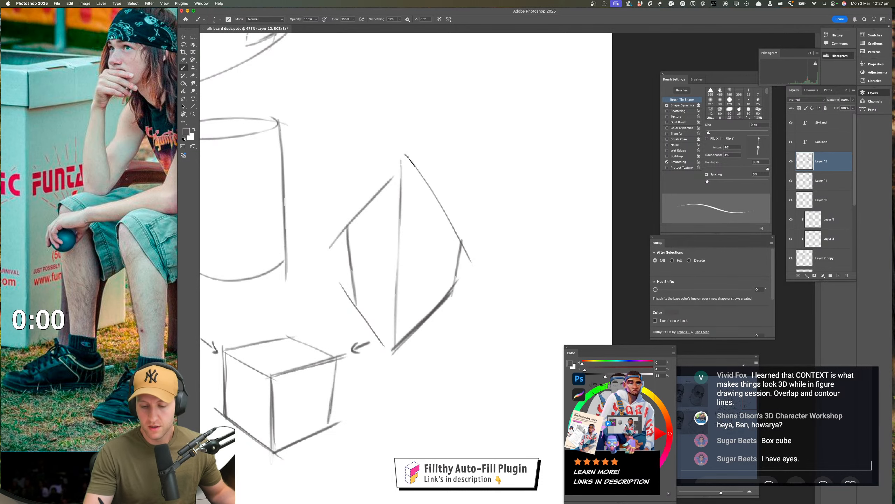
pyautogui.moveTo(462, 240)
pyautogui.mouseDown()
pyautogui.moveTo(410, 161)
pyautogui.moveTo(402, 164)
pyautogui.mouseUp()
pyautogui.moveTo(348, 225); pyautogui.dragTo(404, 161)
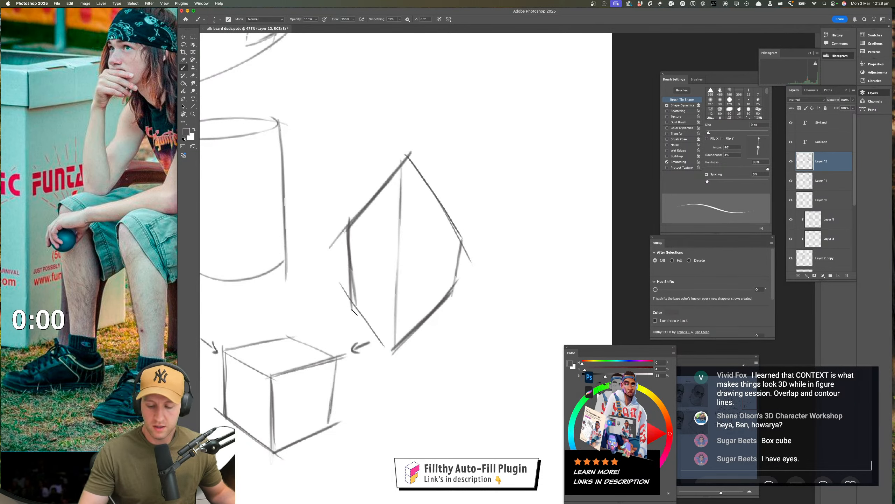
pyautogui.moveTo(311, 253); pyautogui.dragTo(509, 261)
pyautogui.press('super+z')
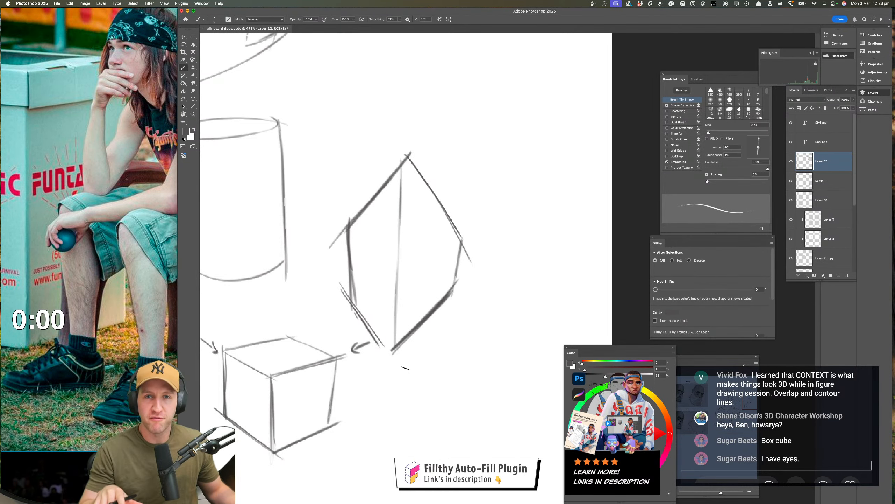
# Sketch a second, lighter cube to the right of the first one, with a front vertical edge
pyautogui.scroll(-5, 405, 368)
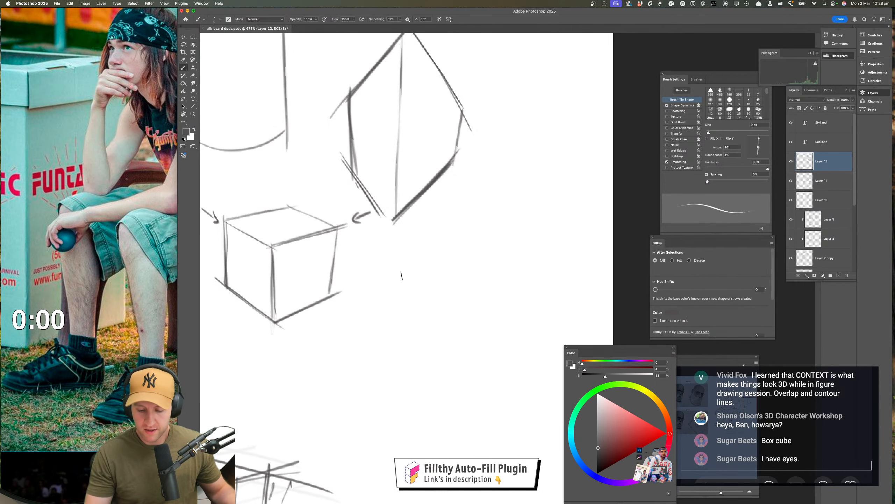
pyautogui.moveTo(389, 259)
pyautogui.mouseDown()
pyautogui.moveTo(390, 291)
pyautogui.moveTo(427, 330)
pyautogui.moveTo(494, 306)
pyautogui.mouseUp()
pyautogui.moveTo(494, 250)
pyautogui.mouseDown()
pyautogui.moveTo(455, 259)
pyautogui.moveTo(379, 247)
pyautogui.moveTo(453, 232)
pyautogui.moveTo(510, 254)
pyautogui.mouseUp()
pyautogui.moveTo(445, 267); pyautogui.dragTo(441, 322)
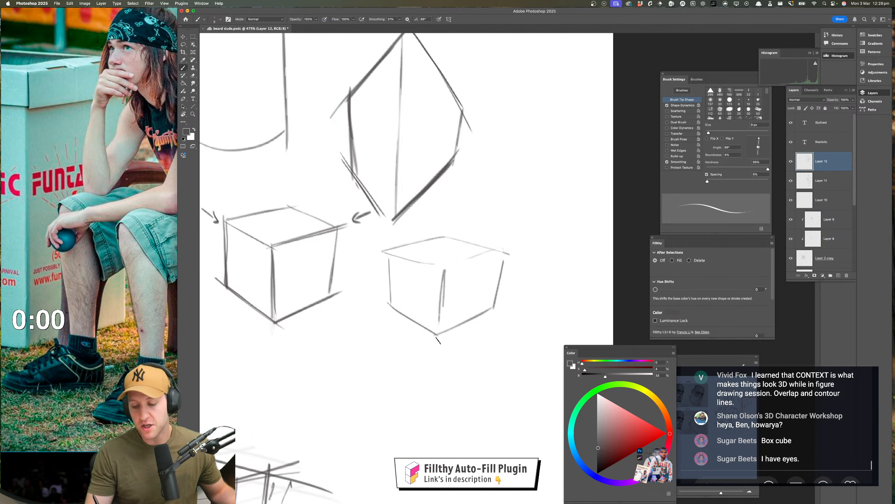
pyautogui.moveTo(387, 252); pyautogui.dragTo(390, 271)
# Sketch a diamond-shaped top face below the second cube and add side edges that taper inward toward the base
pyautogui.scroll(-5, 421, 352)
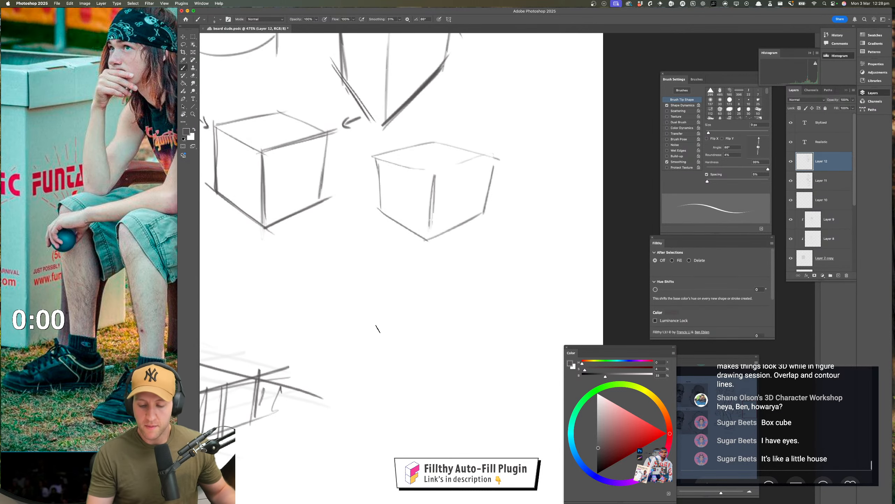
pyautogui.moveTo(343, 312)
pyautogui.mouseDown()
pyautogui.moveTo(371, 295)
pyautogui.moveTo(403, 292)
pyautogui.moveTo(380, 330)
pyautogui.moveTo(457, 313)
pyautogui.mouseUp()
pyautogui.moveTo(401, 289); pyautogui.dragTo(457, 314)
pyautogui.moveTo(387, 335); pyautogui.dragTo(389, 367)
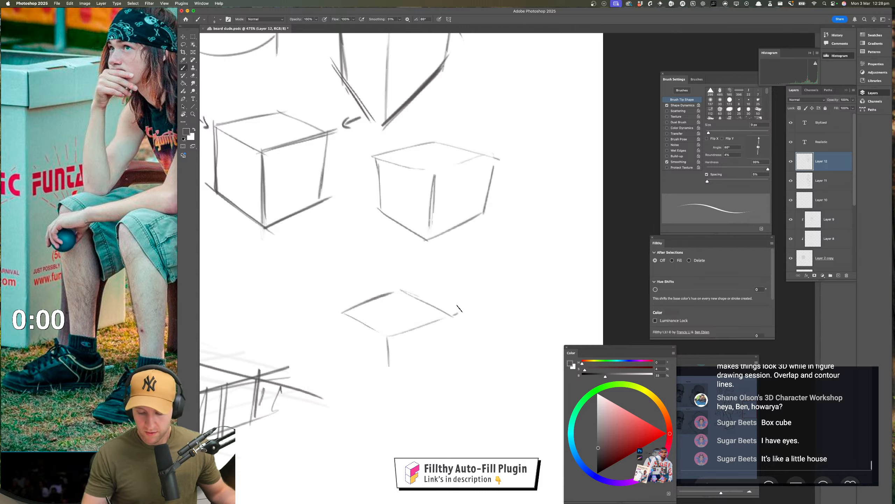
pyautogui.moveTo(457, 312); pyautogui.dragTo(414, 394)
pyautogui.moveTo(340, 313); pyautogui.dragTo(367, 387)
# Add the tapered box's front vertical and lower edges, and reinforce its two slanted sides
pyautogui.moveTo(387, 325); pyautogui.dragTo(390, 399)
pyautogui.moveTo(349, 358); pyautogui.dragTo(389, 399)
pyautogui.moveTo(386, 325); pyautogui.dragTo(391, 403)
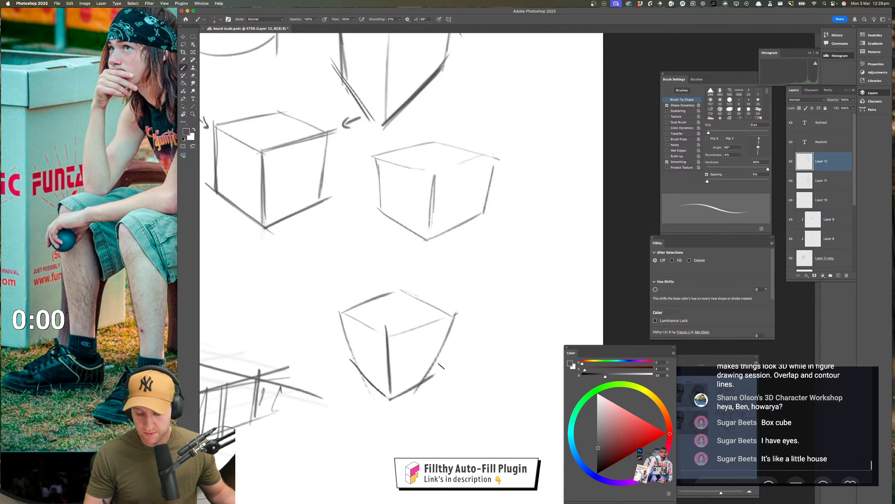
pyautogui.moveTo(457, 311); pyautogui.dragTo(429, 380)
pyautogui.moveTo(341, 315); pyautogui.dragTo(354, 367)
# Draw a long arrow slanting down toward the cylinder's right side
pyautogui.moveTo(340, 312)
pyautogui.mouseDown()
pyautogui.moveTo(392, 292)
pyautogui.moveTo(428, 343)
pyautogui.moveTo(413, 366)
pyautogui.moveTo(422, 360)
pyautogui.moveTo(512, 501)
pyautogui.mouseUp()
pyautogui.press('z')
pyautogui.moveTo(418, 264); pyautogui.dragTo(438, 277)
pyautogui.moveTo(439, 277)
pyautogui.mouseDown()
pyautogui.moveTo(395, 260)
pyautogui.moveTo(396, 333)
pyautogui.moveTo(404, 336)
pyautogui.mouseUp()
pyautogui.press('b')
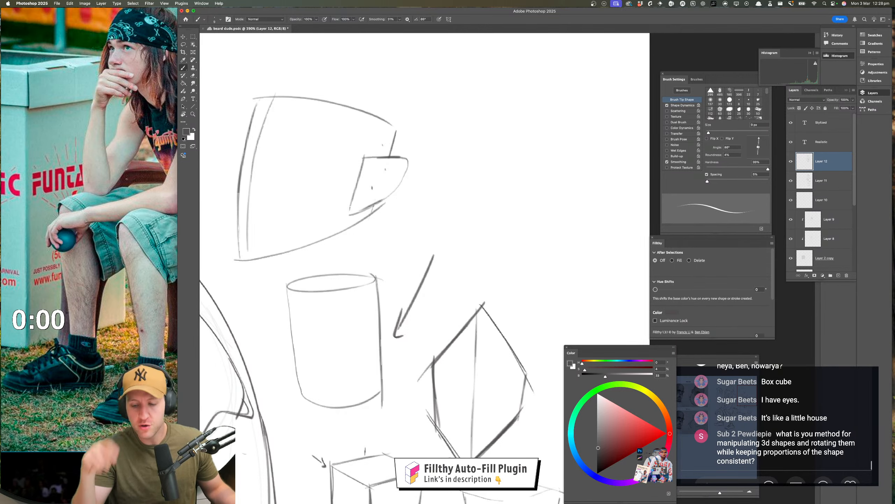
pyautogui.moveTo(446, 298)
pyautogui.mouseDown()
pyautogui.moveTo(460, 303)
pyautogui.moveTo(379, 315)
pyautogui.mouseUp()
pyautogui.moveTo(429, 130)
pyautogui.mouseDown()
pyautogui.moveTo(376, 244)
pyautogui.moveTo(473, 287)
pyautogui.moveTo(414, 334)
pyautogui.mouseUp()
pyautogui.press('super+z')
pyautogui.press('super+z')
# Sketch a box with a nearly flat top and a front vertical edge above the diamond-shaped box
pyautogui.moveTo(413, 334); pyautogui.dragTo(392, 335)
pyautogui.moveTo(320, 295)
pyautogui.mouseDown()
pyautogui.moveTo(356, 318)
pyautogui.moveTo(433, 298)
pyautogui.mouseUp()
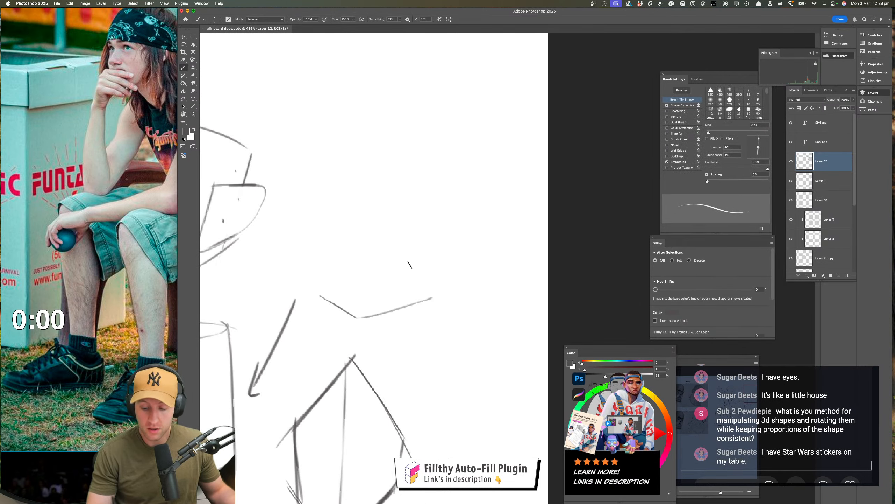
pyautogui.moveTo(320, 231); pyautogui.dragTo(322, 296)
pyautogui.moveTo(432, 231)
pyautogui.mouseDown()
pyautogui.moveTo(431, 294)
pyautogui.moveTo(361, 236)
pyautogui.moveTo(360, 300)
pyautogui.moveTo(370, 226)
pyautogui.moveTo(308, 230)
pyautogui.mouseUp()
pyautogui.moveTo(308, 230); pyautogui.dragTo(361, 235)
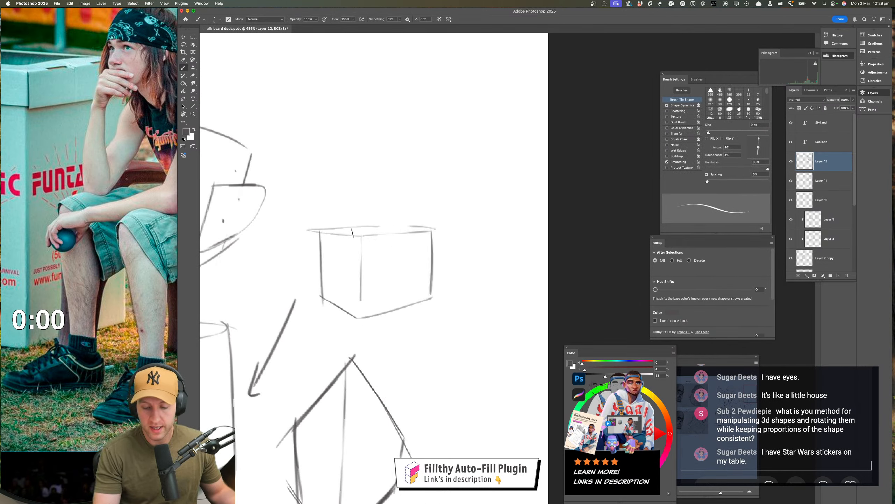
# Mark a dot on the new box's top edge and darken its lower edges, undoing a line tried across the base
pyautogui.click(355, 233)
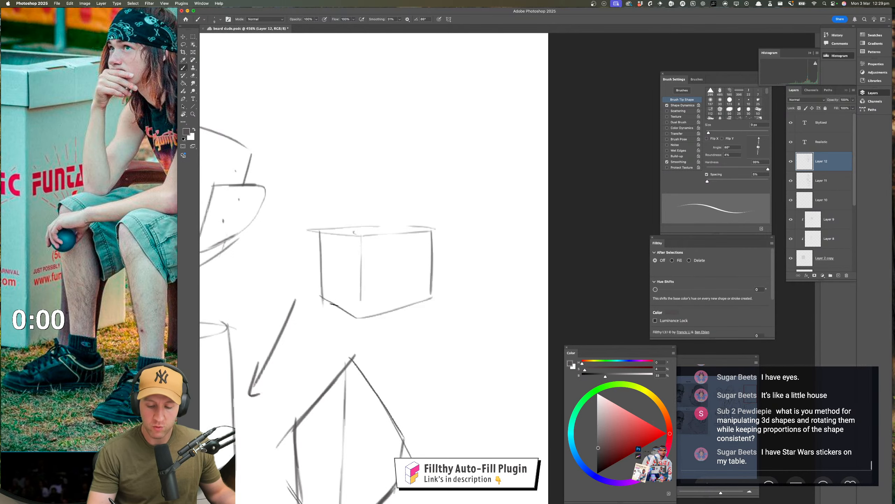
pyautogui.moveTo(324, 298)
pyautogui.mouseDown()
pyautogui.moveTo(361, 319)
pyautogui.moveTo(402, 306)
pyautogui.mouseUp()
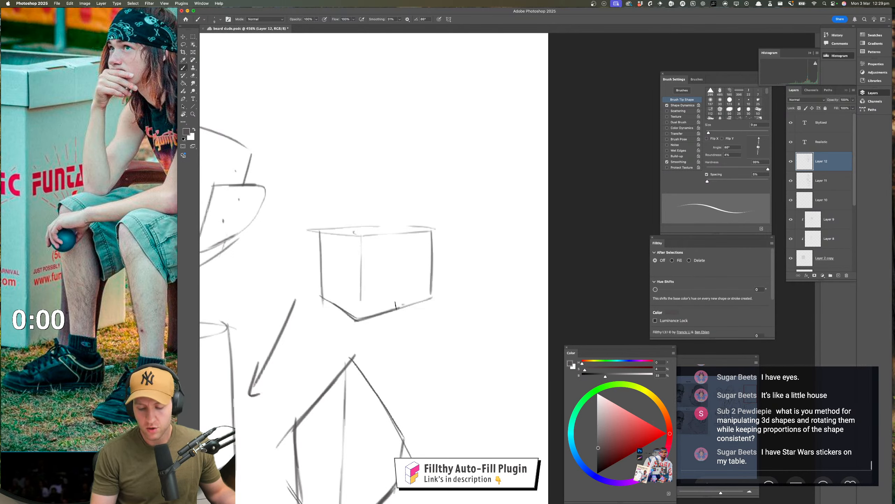
pyautogui.moveTo(329, 301); pyautogui.dragTo(402, 304)
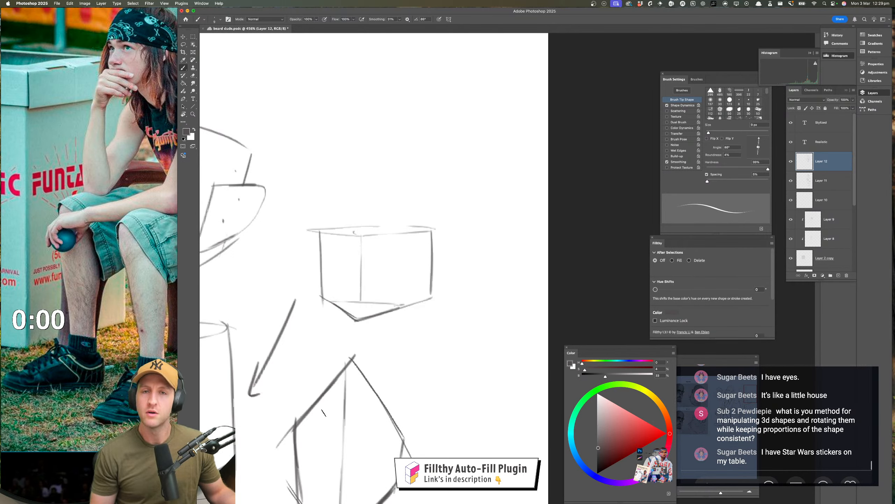
pyautogui.press('super+z')
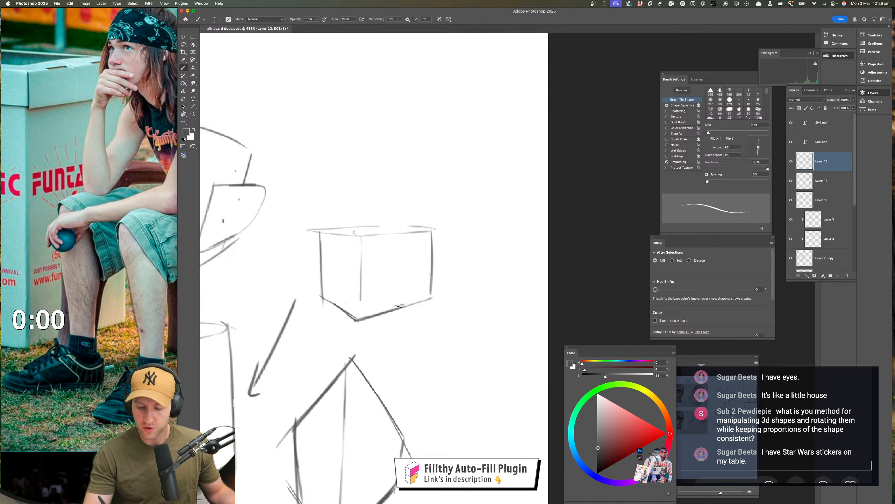
# Draw a narrow triangular nose wedge on the front of the box above the diamond shape, darkening its slanted sides
pyautogui.moveTo(400, 307)
pyautogui.mouseDown()
pyautogui.moveTo(373, 226)
pyautogui.moveTo(323, 297)
pyautogui.mouseUp()
pyautogui.moveTo(370, 225); pyautogui.dragTo(357, 303)
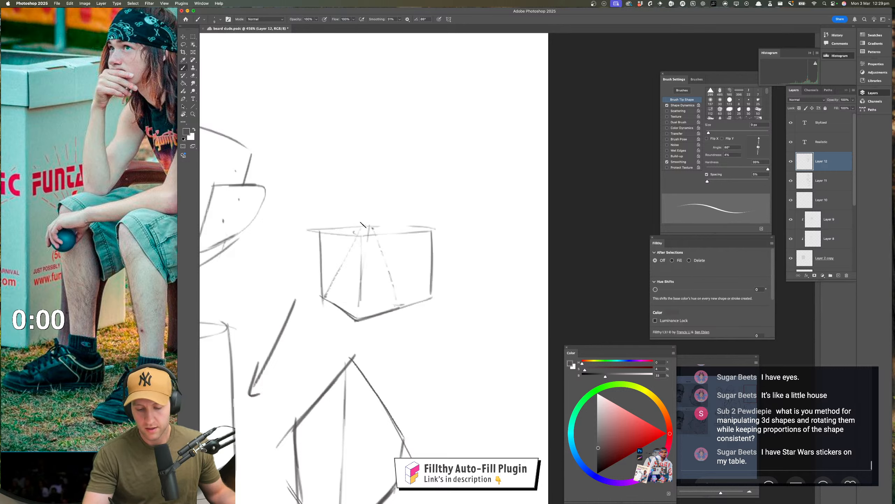
pyautogui.moveTo(365, 225)
pyautogui.mouseDown()
pyautogui.moveTo(326, 298)
pyautogui.moveTo(358, 317)
pyautogui.moveTo(398, 303)
pyautogui.moveTo(364, 223)
pyautogui.moveTo(326, 302)
pyautogui.mouseUp()
pyautogui.moveTo(380, 248)
pyautogui.mouseDown()
pyautogui.moveTo(387, 218)
pyautogui.moveTo(363, 229)
pyautogui.moveTo(346, 215)
pyautogui.moveTo(308, 210)
pyautogui.moveTo(317, 263)
pyautogui.mouseUp()
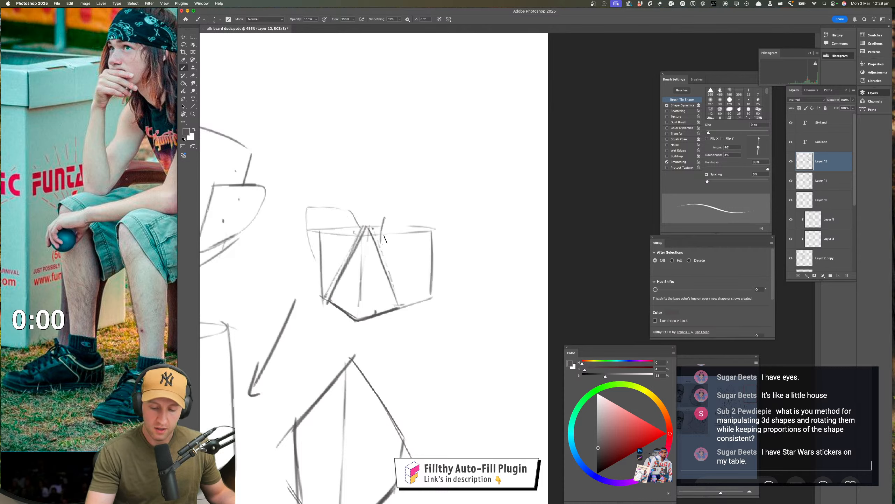
# Sketch light brow outlines above the box on both sides of the nose wedge, extending past its corners
pyautogui.moveTo(382, 231)
pyautogui.mouseDown()
pyautogui.moveTo(427, 204)
pyautogui.moveTo(459, 218)
pyautogui.moveTo(448, 265)
pyautogui.moveTo(395, 274)
pyautogui.mouseUp()
pyautogui.hotkey('ctrl', 'z')
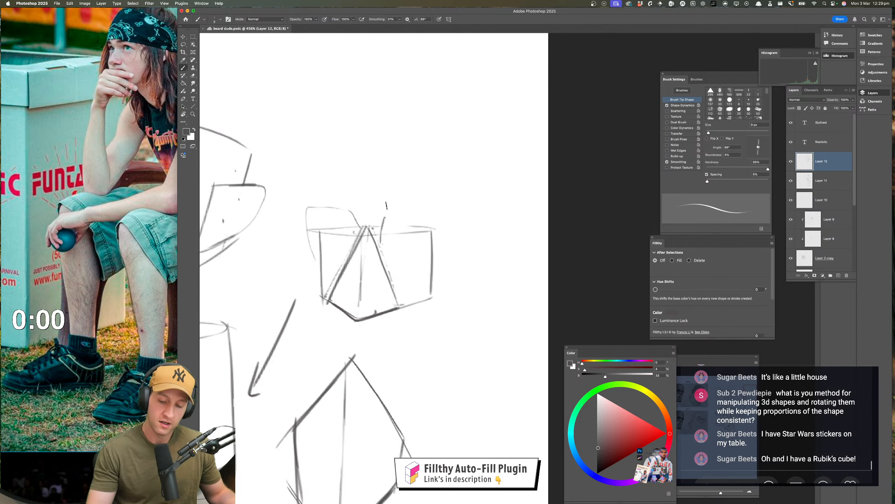
pyautogui.moveTo(385, 205)
pyautogui.mouseDown()
pyautogui.moveTo(441, 209)
pyautogui.moveTo(449, 246)
pyautogui.mouseUp()
pyautogui.moveTo(310, 217); pyautogui.dragTo(344, 208)
pyautogui.moveTo(306, 236); pyautogui.dragTo(310, 265)
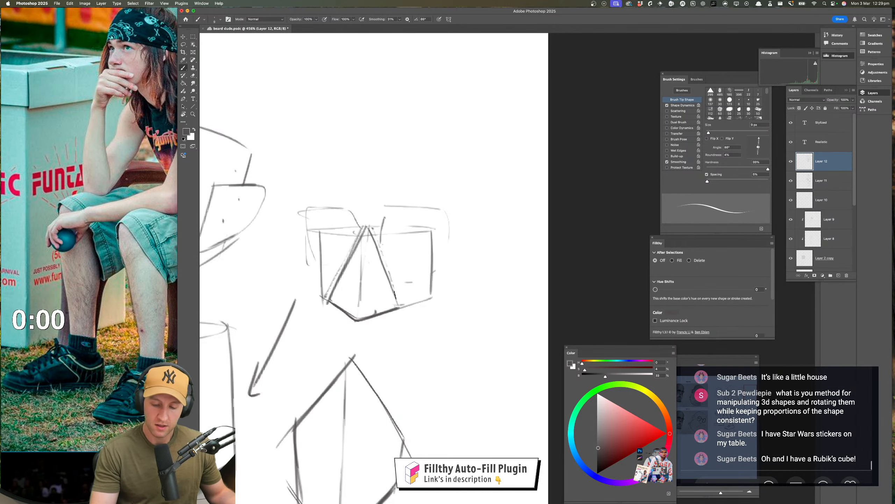
pyautogui.click(369, 311)
pyautogui.moveTo(354, 332)
pyautogui.mouseDown()
pyautogui.moveTo(347, 338)
pyautogui.moveTo(450, 363)
pyautogui.moveTo(417, 384)
pyautogui.moveTo(422, 363)
pyautogui.mouseUp()
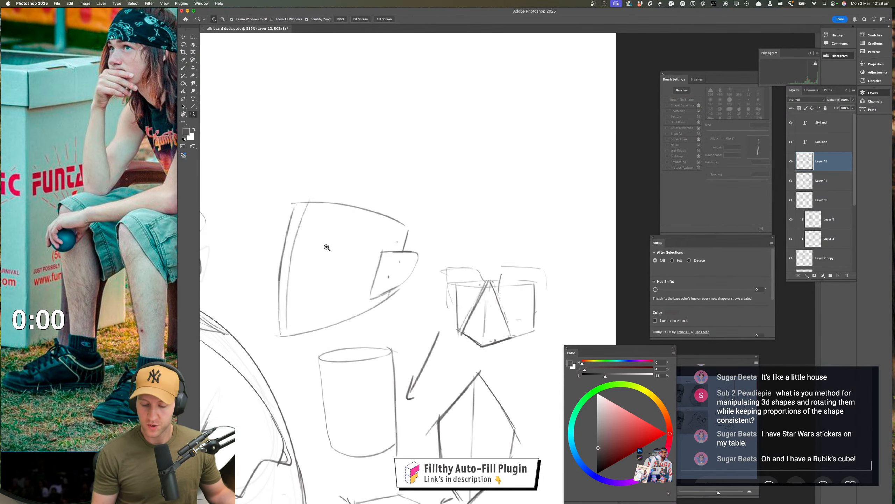
# Draw two curved strokes for the eye and cheek area inside the large curved head block
pyautogui.moveTo(327, 248); pyautogui.dragTo(358, 247)
pyautogui.moveTo(295, 203); pyautogui.dragTo(339, 298)
pyautogui.hotkey('ctrl', 'z')
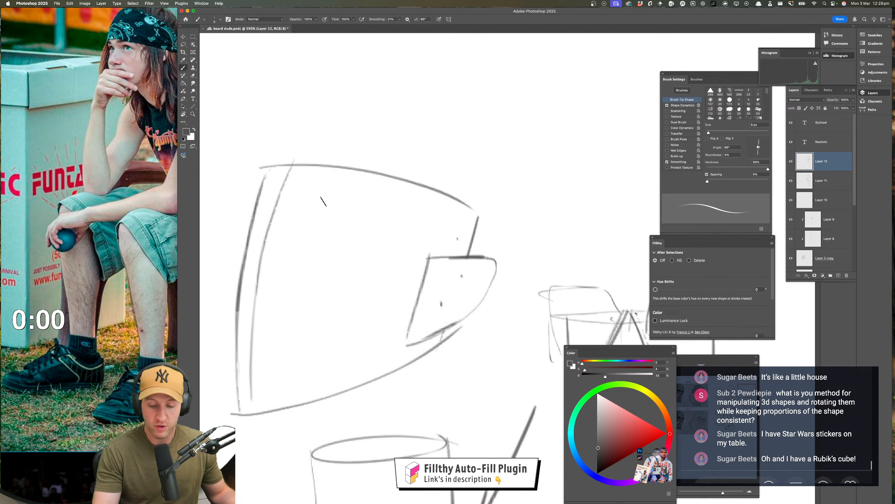
pyautogui.moveTo(304, 203); pyautogui.dragTo(358, 259)
pyautogui.moveTo(320, 219); pyautogui.dragTo(318, 278)
# Add an angular nose wedge with its underside and the brow angle along the front edge of the head block
pyautogui.moveTo(268, 210)
pyautogui.mouseDown()
pyautogui.moveTo(253, 253)
pyautogui.moveTo(221, 291)
pyautogui.moveTo(252, 327)
pyautogui.mouseUp()
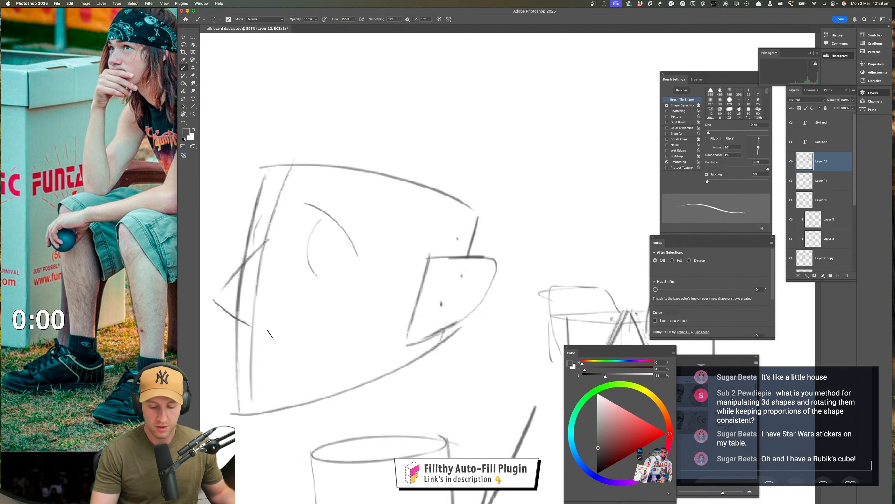
pyautogui.moveTo(213, 298)
pyautogui.mouseDown()
pyautogui.moveTo(288, 317)
pyautogui.moveTo(255, 327)
pyautogui.mouseUp()
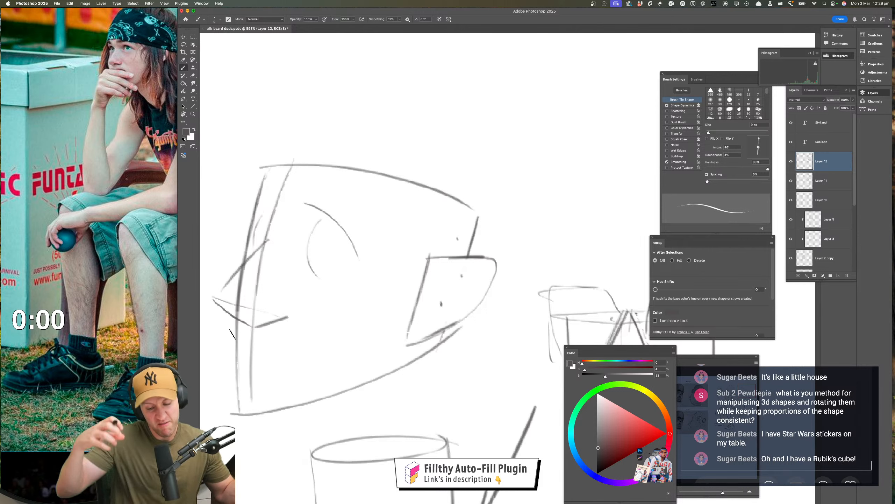
pyautogui.moveTo(270, 232); pyautogui.dragTo(257, 195)
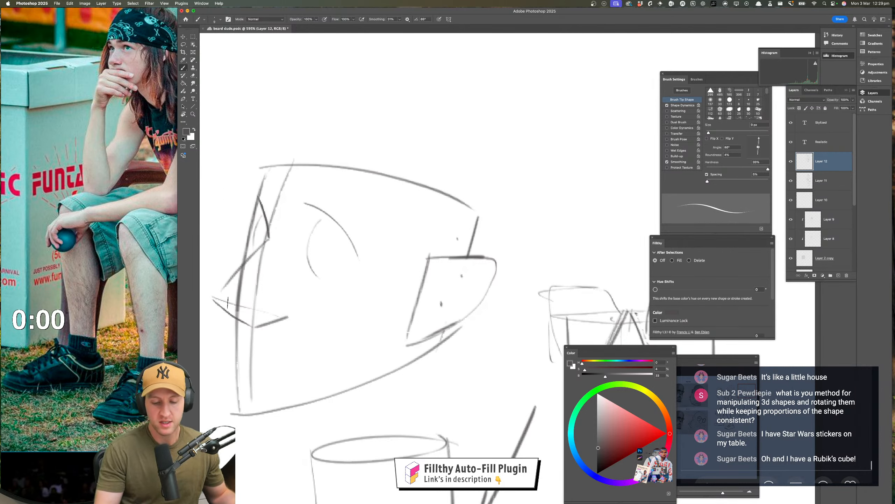
# Add an inner curve to the ear shape and short strokes around the brow and nose of the head block
pyautogui.moveTo(484, 261)
pyautogui.mouseDown()
pyautogui.moveTo(419, 294)
pyautogui.moveTo(443, 300)
pyautogui.mouseUp()
pyautogui.press('z')
pyautogui.moveTo(388, 394)
pyautogui.mouseDown()
pyautogui.moveTo(363, 396)
pyautogui.moveTo(375, 397)
pyautogui.mouseUp()
pyautogui.press('b')
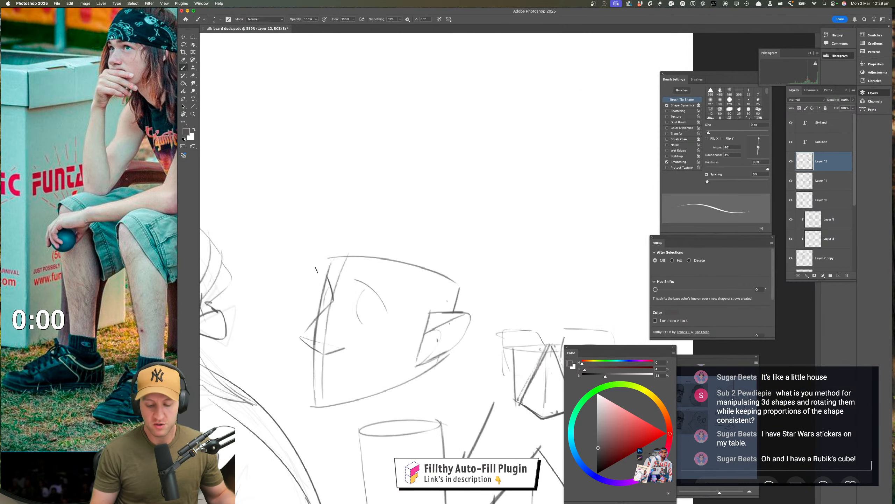
pyautogui.moveTo(319, 313); pyautogui.dragTo(316, 317)
pyautogui.moveTo(326, 272); pyautogui.dragTo(323, 282)
# Check the figure and all the practice shapes together, and save the document
pyautogui.moveTo(416, 320); pyautogui.dragTo(290, 277)
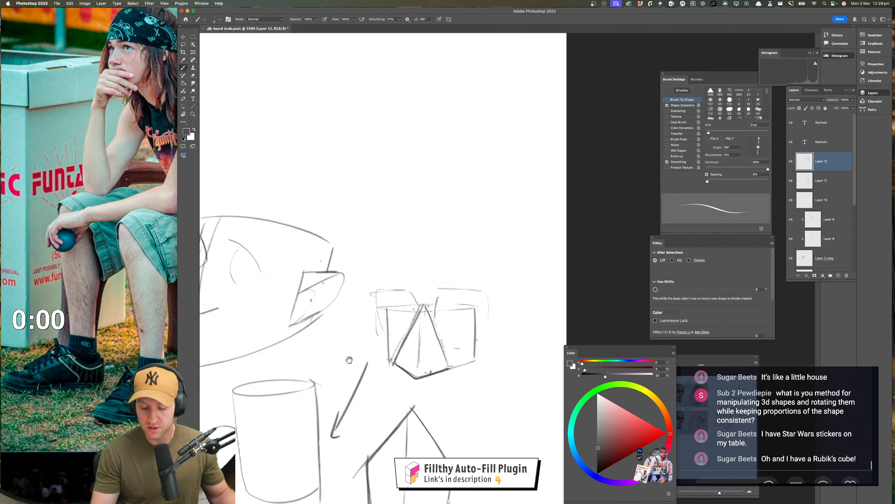
pyautogui.moveTo(350, 360); pyautogui.dragTo(427, 234)
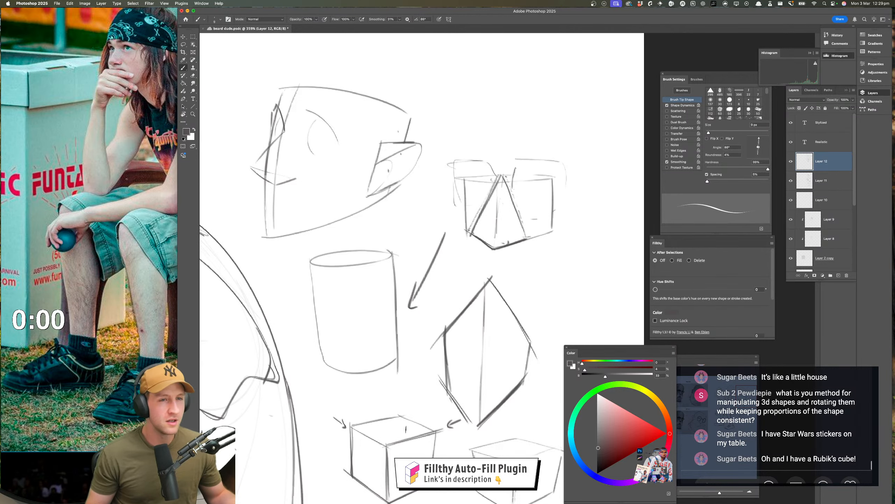
pyautogui.press('z')
pyautogui.moveTo(418, 372); pyautogui.dragTo(394, 371)
pyautogui.moveTo(394, 371); pyautogui.dragTo(425, 289)
pyautogui.scroll(-5, 368, 413)
pyautogui.hscroll(-3, 368, 412)
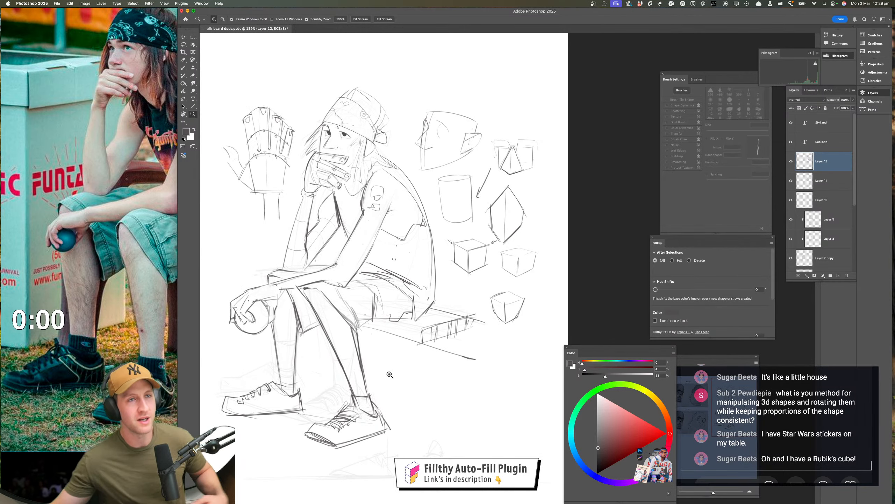
pyautogui.press('super+s')
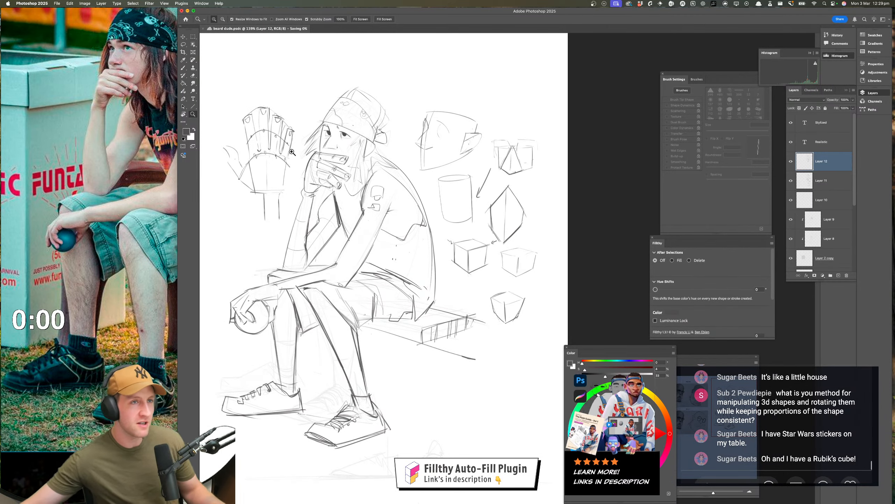
# Review the earlier live chat messages about contour lines and feeling out 3D shapes
pyautogui.scroll(3, 802, 404)
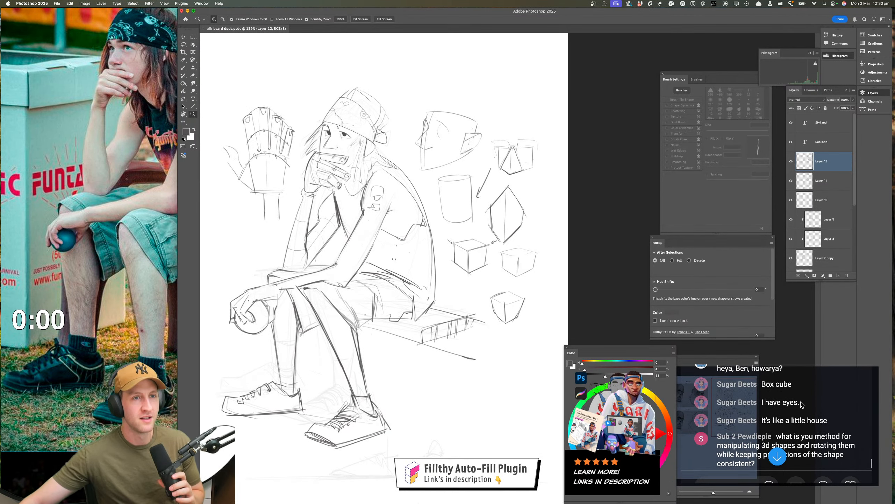
pyautogui.scroll(-3, 802, 404)
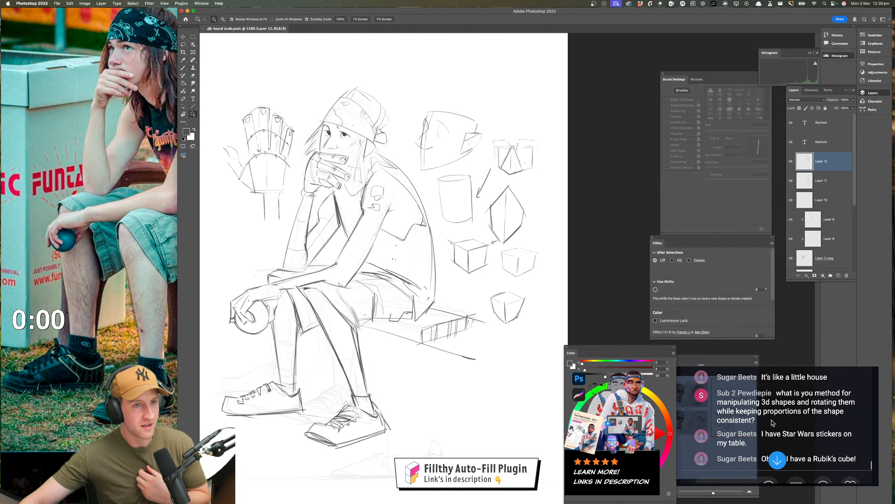
pyautogui.scroll(5, 785, 422)
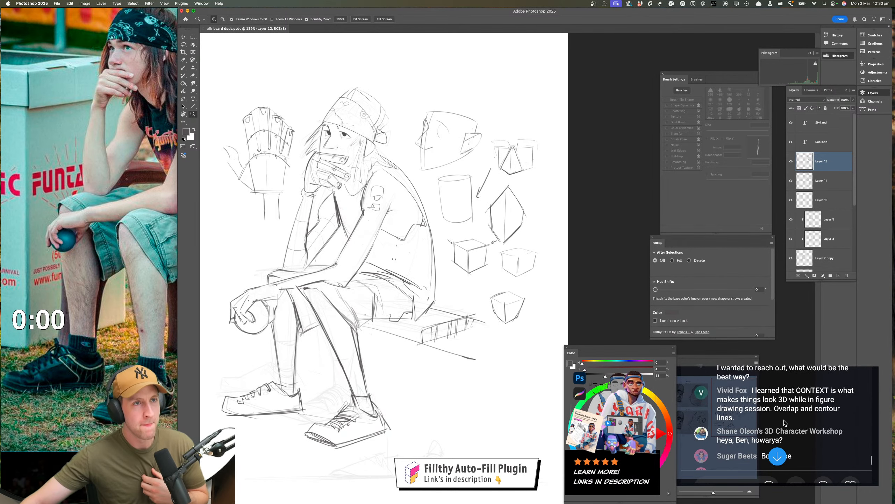
pyautogui.scroll(4, 785, 422)
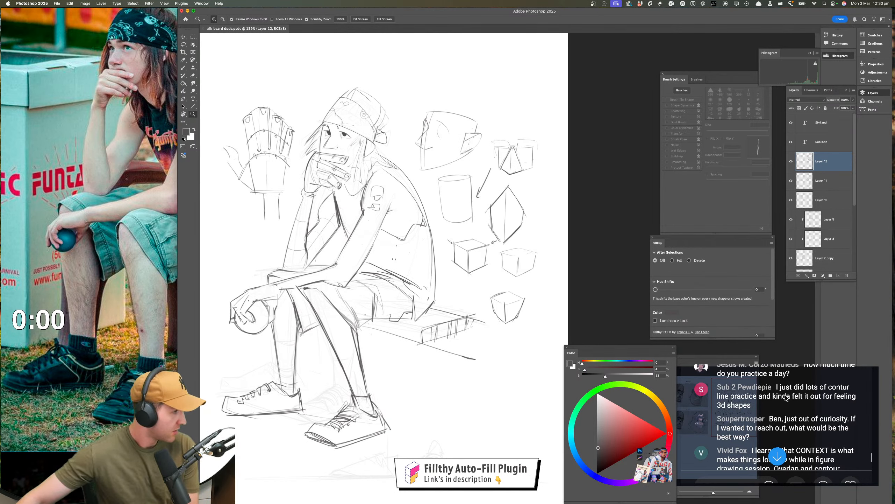
pyautogui.scroll(-2, 786, 398)
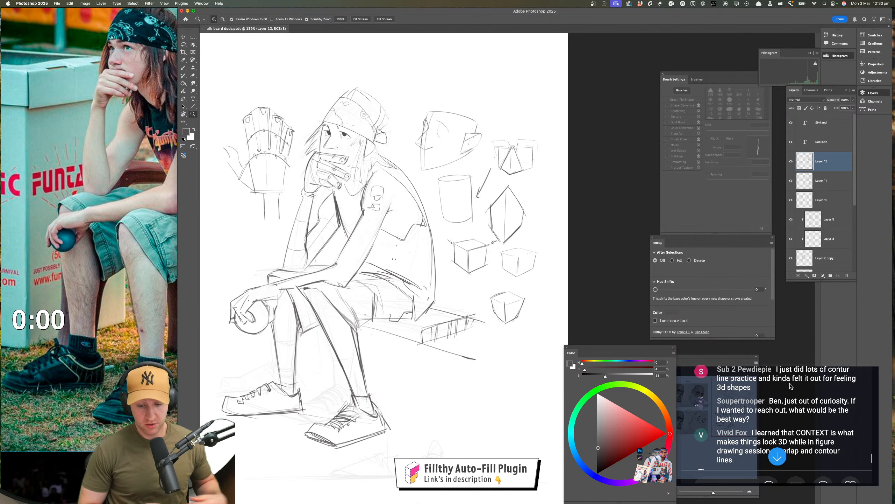
pyautogui.moveTo(369, 261); pyautogui.dragTo(402, 249)
pyautogui.press('b')
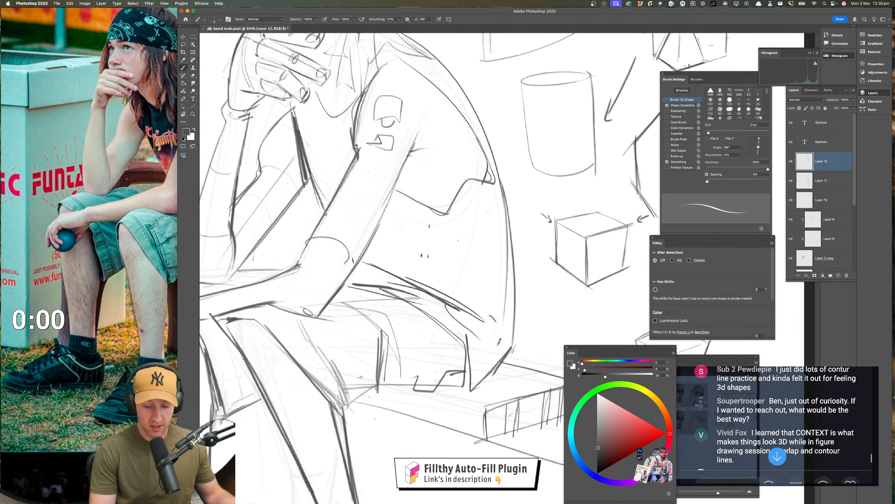
pyautogui.moveTo(317, 250); pyautogui.dragTo(338, 278)
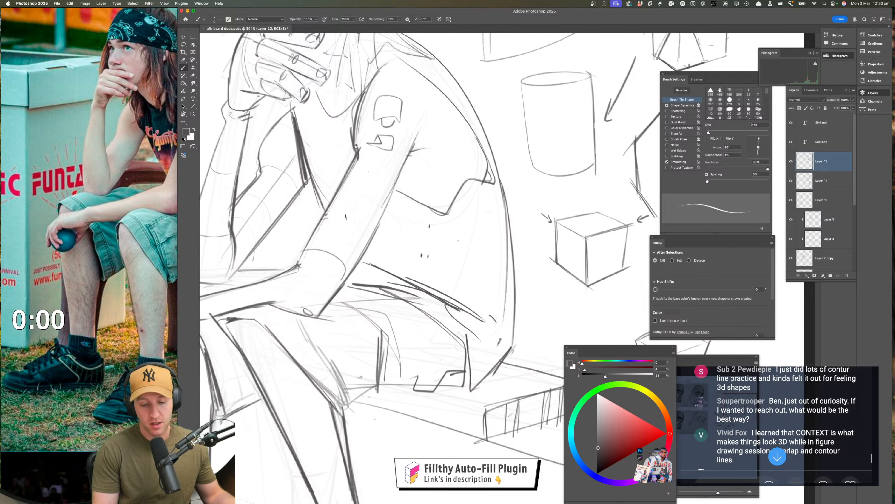
pyautogui.moveTo(321, 220)
pyautogui.mouseDown()
pyautogui.moveTo(362, 248)
pyautogui.moveTo(377, 222)
pyautogui.mouseUp()
pyautogui.press('super+z')
pyautogui.press('super+z')
pyautogui.press('super+z')
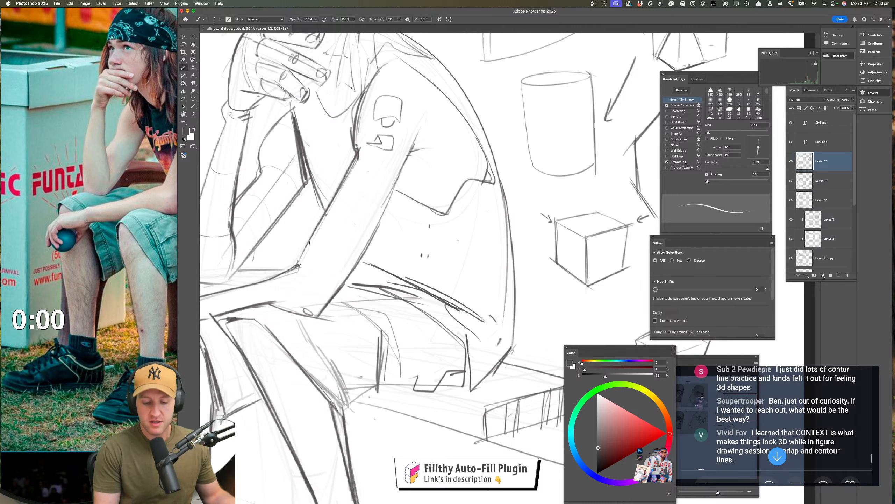
# Try four downward-bowing contour curves across the figure's near arm from elbow to shoulder, and undo them
pyautogui.moveTo(309, 242); pyautogui.dragTo(360, 259)
pyautogui.moveTo(327, 213); pyautogui.dragTo(377, 231)
pyautogui.moveTo(340, 184)
pyautogui.mouseDown()
pyautogui.moveTo(366, 220)
pyautogui.moveTo(386, 209)
pyautogui.mouseUp()
pyautogui.moveTo(354, 163); pyautogui.dragTo(401, 169)
pyautogui.moveTo(408, 284); pyautogui.dragTo(386, 315)
pyautogui.moveTo(387, 315)
pyautogui.mouseDown()
pyautogui.moveTo(404, 328)
pyautogui.moveTo(424, 381)
pyautogui.moveTo(405, 376)
pyautogui.moveTo(403, 359)
pyautogui.mouseUp()
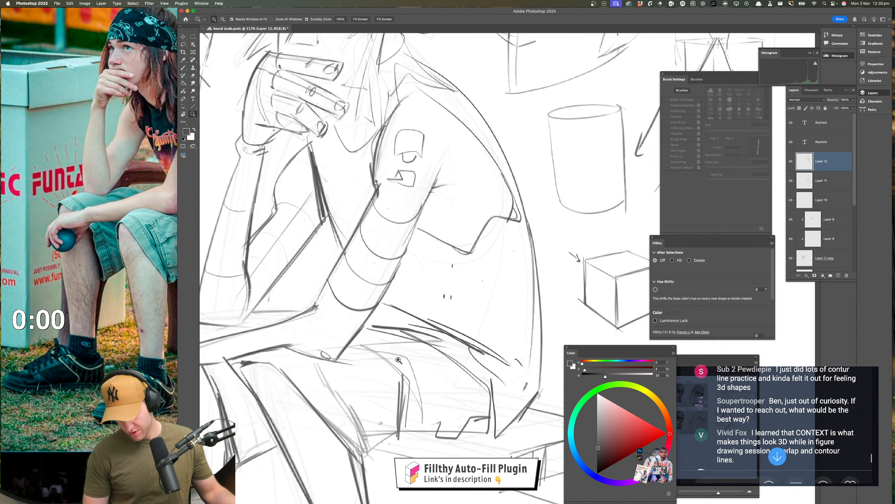
pyautogui.press('super+z')
pyautogui.press('super+z')
pyautogui.press('super+z')
pyautogui.press('super+z')
# Draw contour lines wrapping around the near arm from the elbow to the shoulder, with short ones near the wrist
pyautogui.moveTo(381, 382)
pyautogui.mouseDown()
pyautogui.moveTo(348, 373)
pyautogui.moveTo(398, 356)
pyautogui.mouseUp()
pyautogui.press('b')
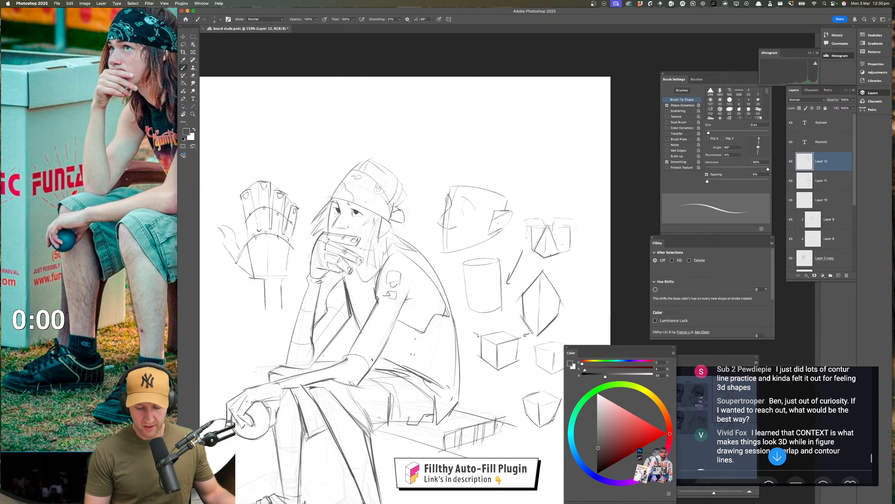
pyautogui.moveTo(367, 322); pyautogui.dragTo(393, 334)
pyautogui.moveTo(377, 303)
pyautogui.mouseDown()
pyautogui.moveTo(406, 301)
pyautogui.moveTo(374, 285)
pyautogui.mouseUp()
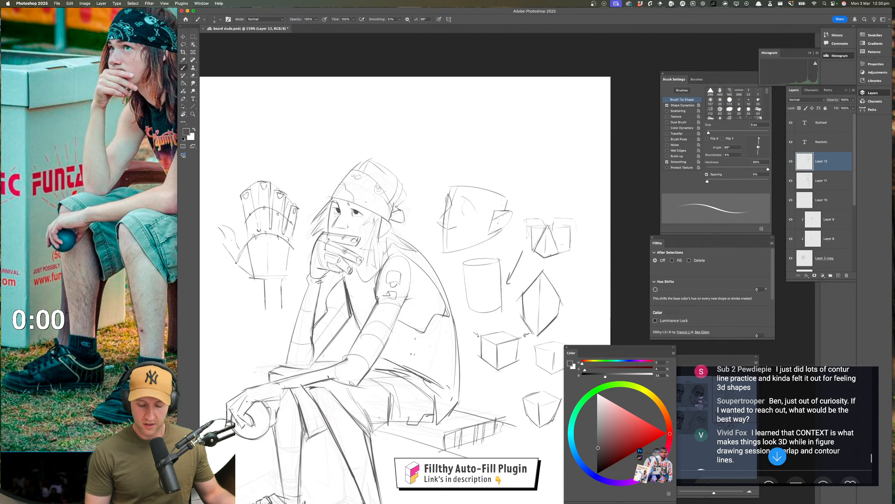
pyautogui.moveTo(296, 375); pyautogui.dragTo(288, 387)
pyautogui.moveTo(287, 379); pyautogui.dragTo(281, 388)
pyautogui.press('z')
pyautogui.moveTo(383, 375); pyautogui.dragTo(377, 374)
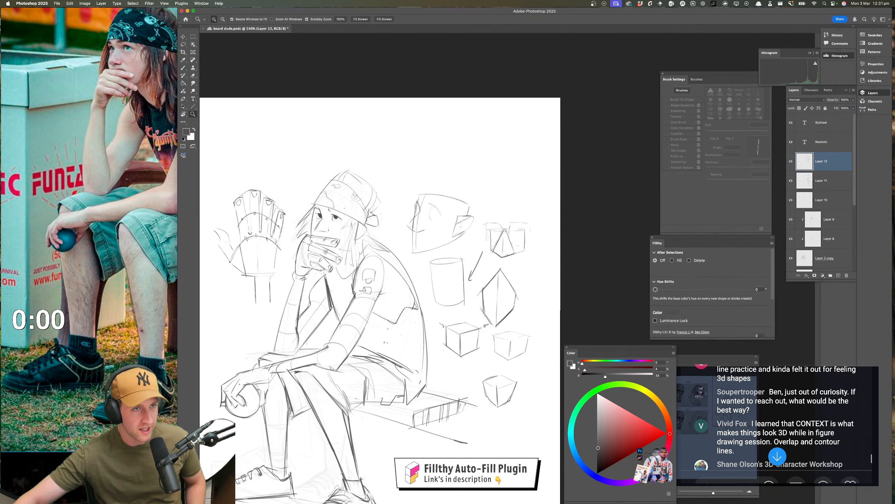
# Read through the live chat messages from the contour discussion down to the newest comments
pyautogui.scroll(-2, 804, 370)
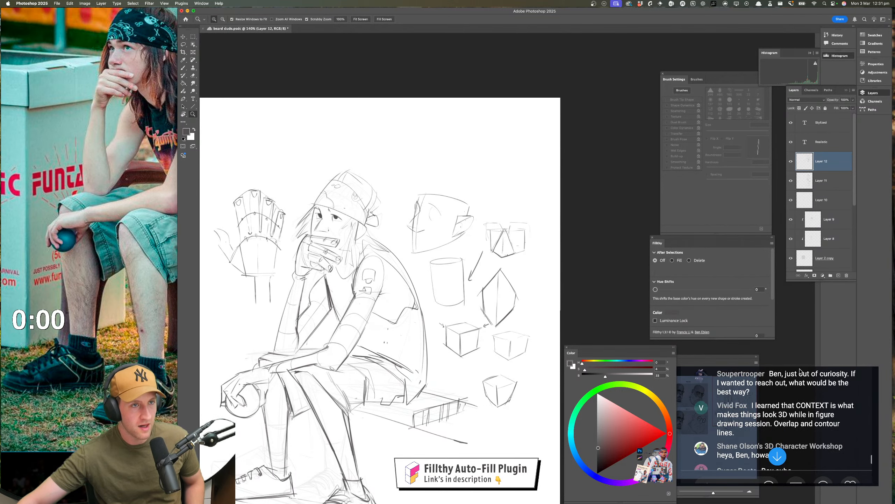
pyautogui.click(778, 377)
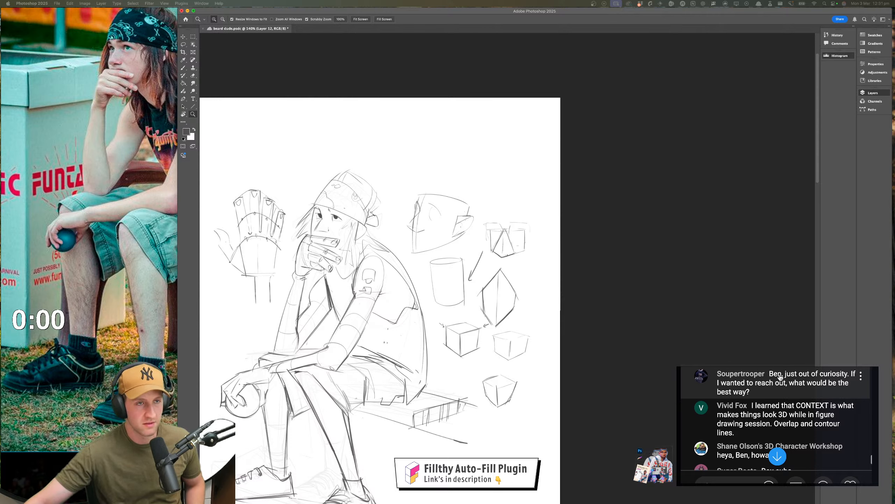
pyautogui.scroll(-1, 780, 378)
pyautogui.scroll(-1, 781, 378)
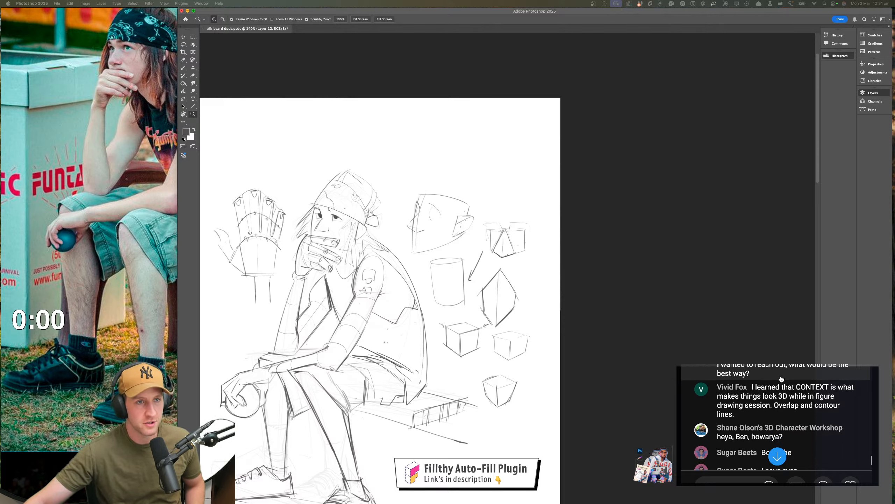
pyautogui.scroll(-1, 781, 378)
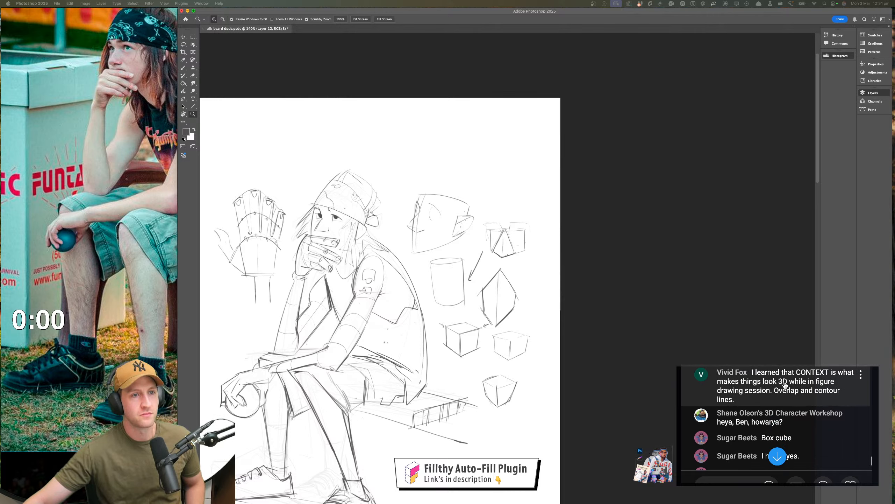
pyautogui.scroll(-1, 786, 385)
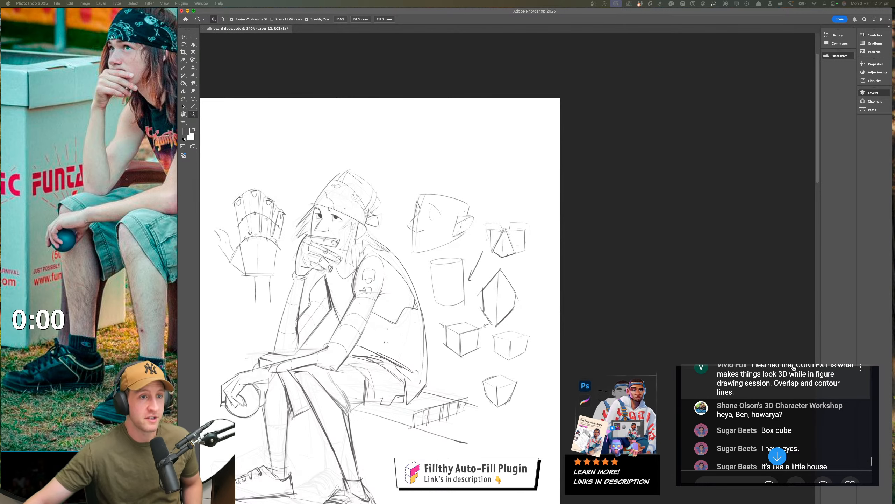
pyautogui.scroll(-4, 792, 369)
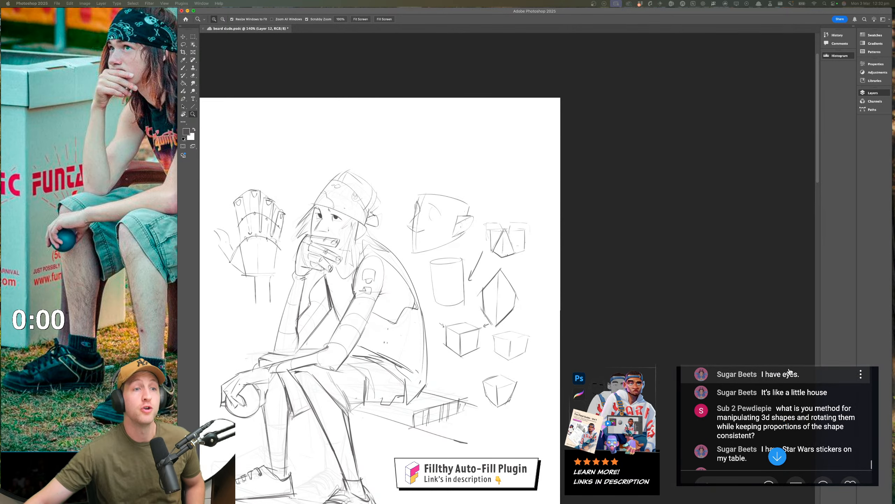
pyautogui.scroll(-5, 790, 371)
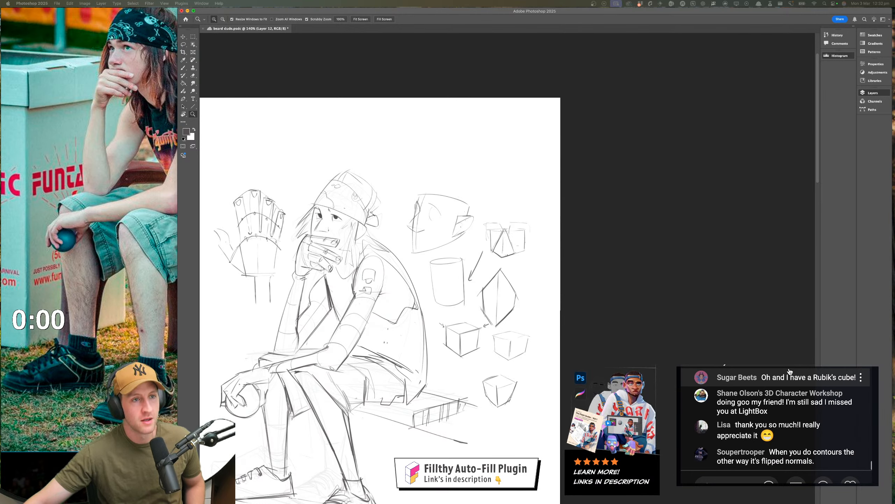
pyautogui.scroll(4, 790, 371)
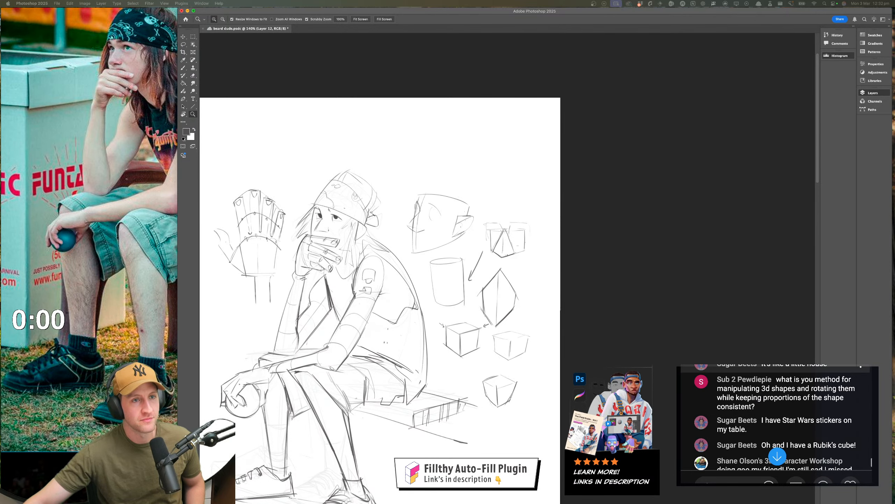
pyautogui.scroll(-1, 790, 371)
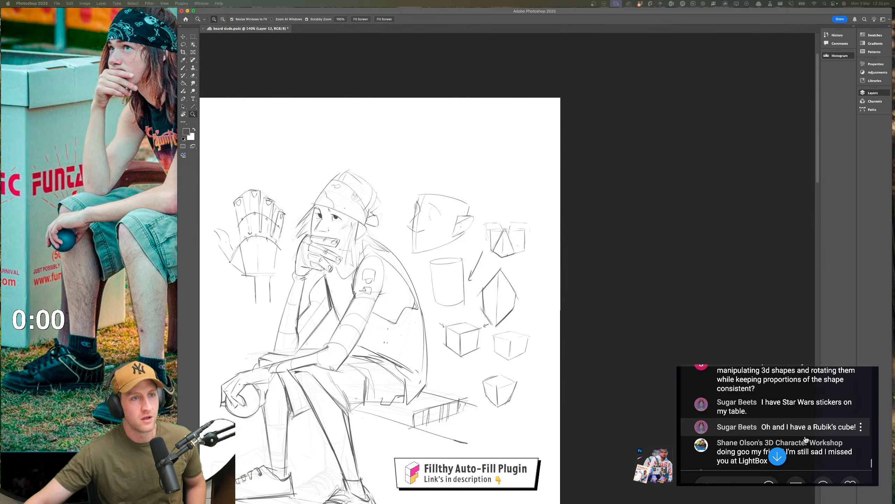
# Draw an arrow pointing at the upright cylinder's side and an elliptical contour wrapping around its middle
pyautogui.scroll(-1, 790, 370)
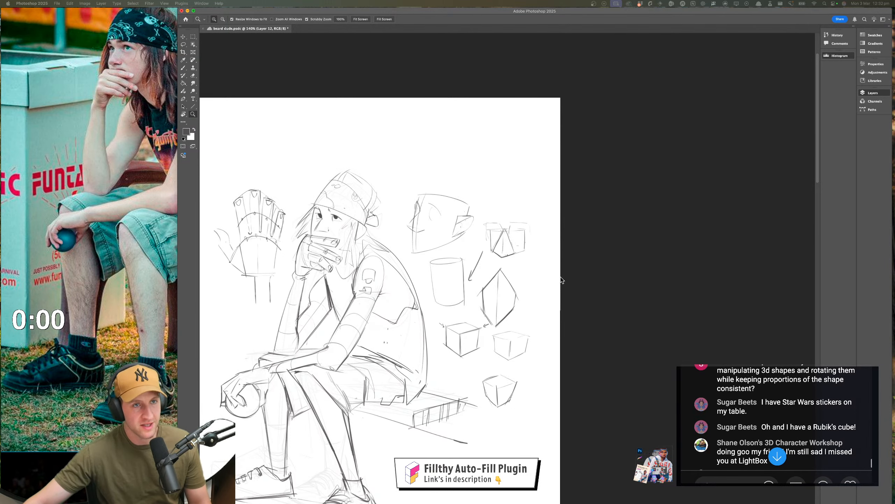
pyautogui.click(481, 271)
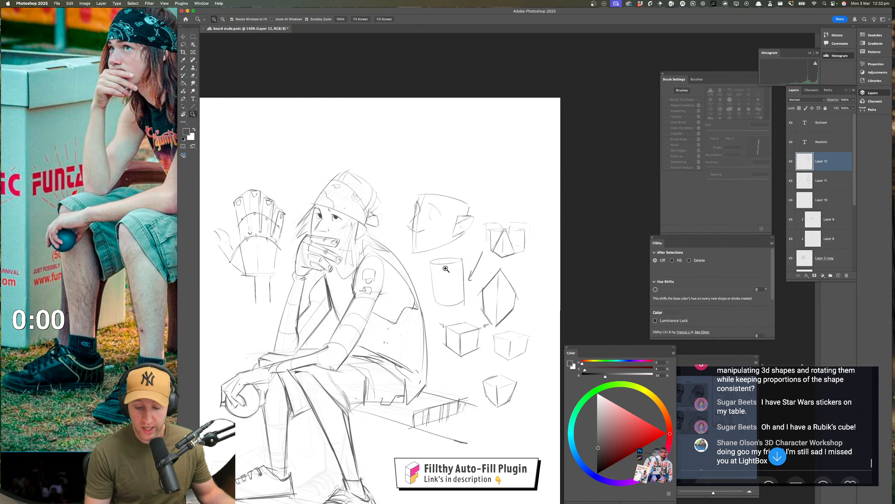
pyautogui.moveTo(448, 279)
pyautogui.mouseDown()
pyautogui.moveTo(471, 242)
pyautogui.moveTo(460, 240)
pyautogui.mouseUp()
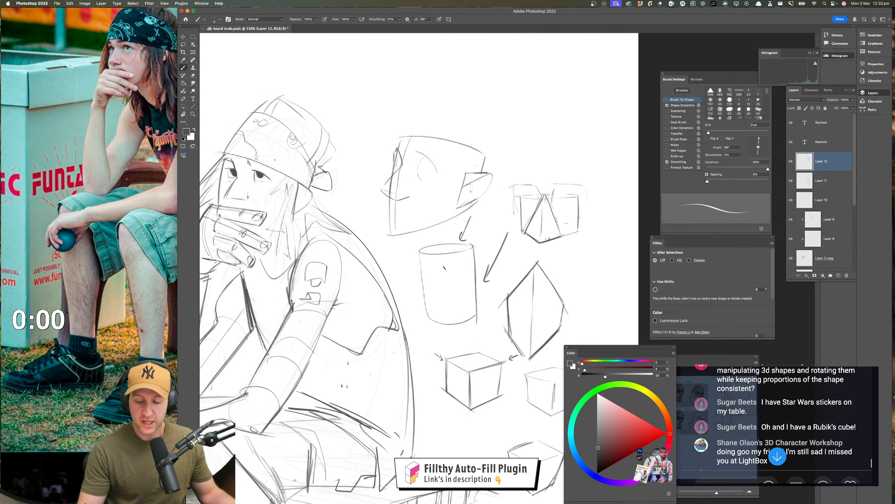
pyautogui.moveTo(395, 267); pyautogui.dragTo(418, 279)
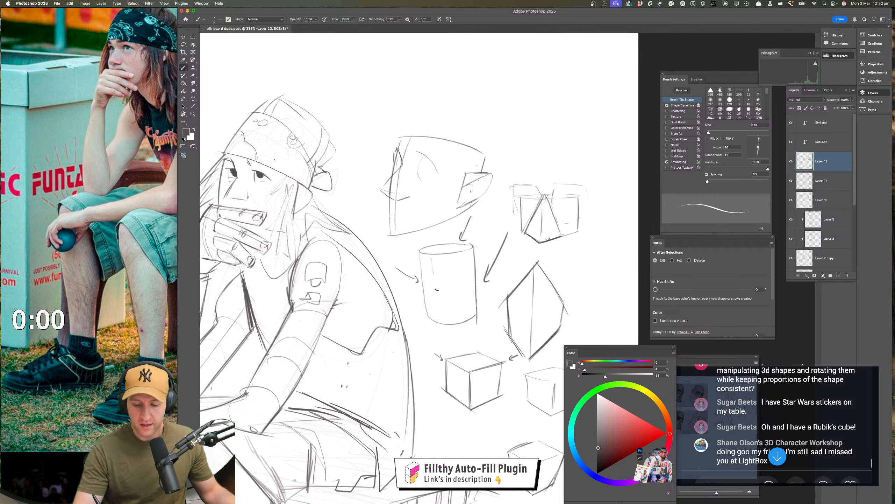
pyautogui.moveTo(427, 283); pyautogui.dragTo(473, 279)
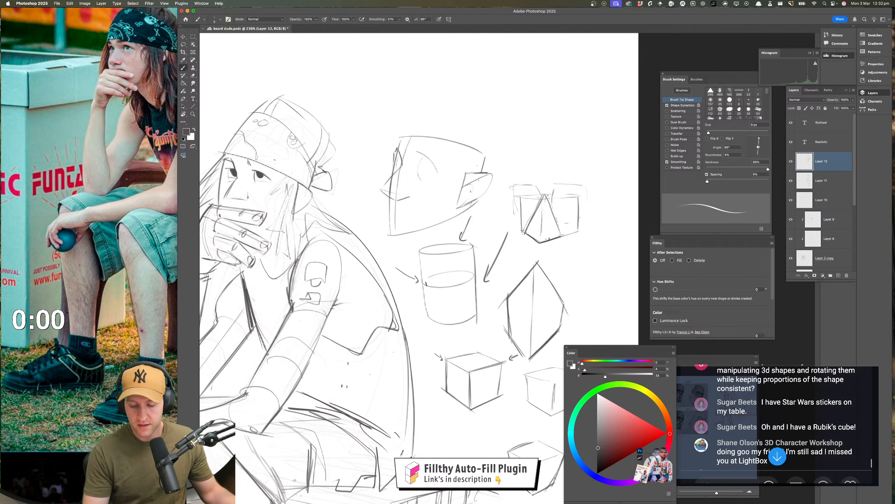
# Sketch a tilted cylinder above the head block with a lengthwise contour line, plus a small upright cylinder beside it
pyautogui.moveTo(457, 323); pyautogui.dragTo(407, 411)
pyautogui.moveTo(364, 158)
pyautogui.mouseDown()
pyautogui.moveTo(375, 180)
pyautogui.moveTo(363, 157)
pyautogui.moveTo(402, 119)
pyautogui.mouseUp()
pyautogui.moveTo(394, 185); pyautogui.dragTo(428, 160)
pyautogui.moveTo(403, 120)
pyautogui.mouseDown()
pyautogui.moveTo(423, 126)
pyautogui.moveTo(431, 157)
pyautogui.mouseUp()
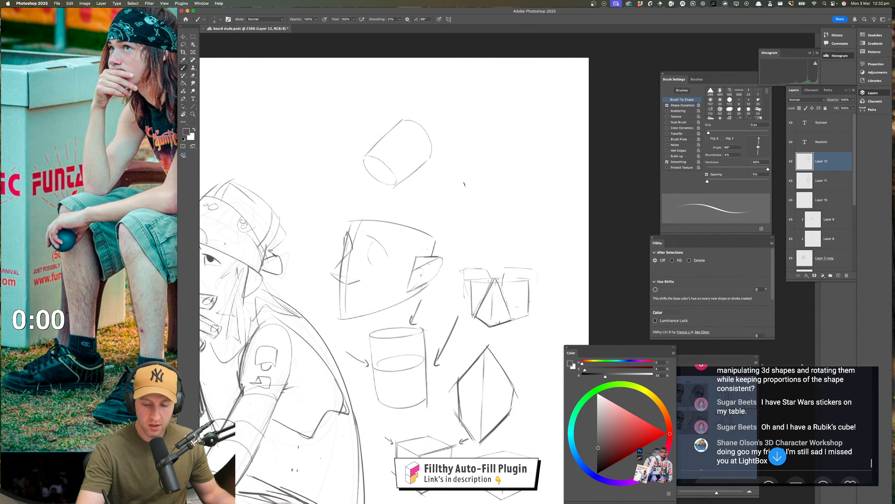
pyautogui.moveTo(458, 193)
pyautogui.mouseDown()
pyautogui.moveTo(438, 234)
pyautogui.moveTo(473, 234)
pyautogui.moveTo(477, 207)
pyautogui.moveTo(474, 234)
pyautogui.mouseUp()
pyautogui.scroll(3, 448, 271)
pyautogui.hscroll(-2, 449, 271)
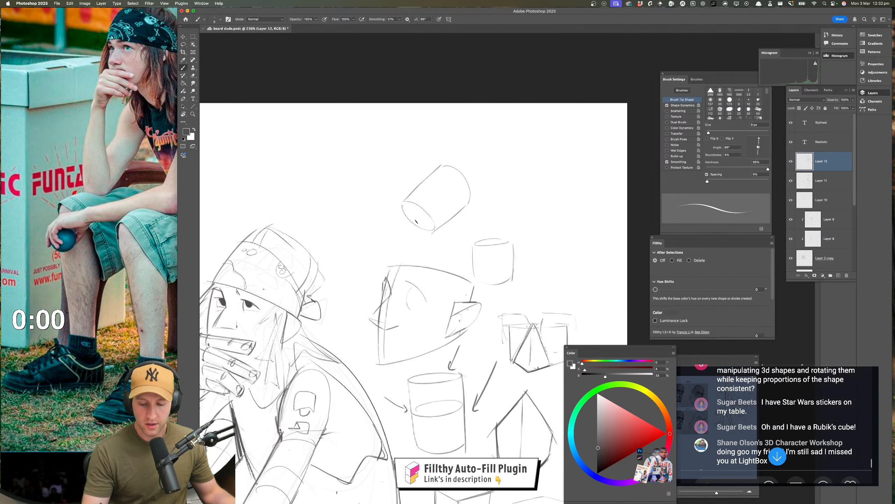
pyautogui.moveTo(414, 203); pyautogui.dragTo(454, 169)
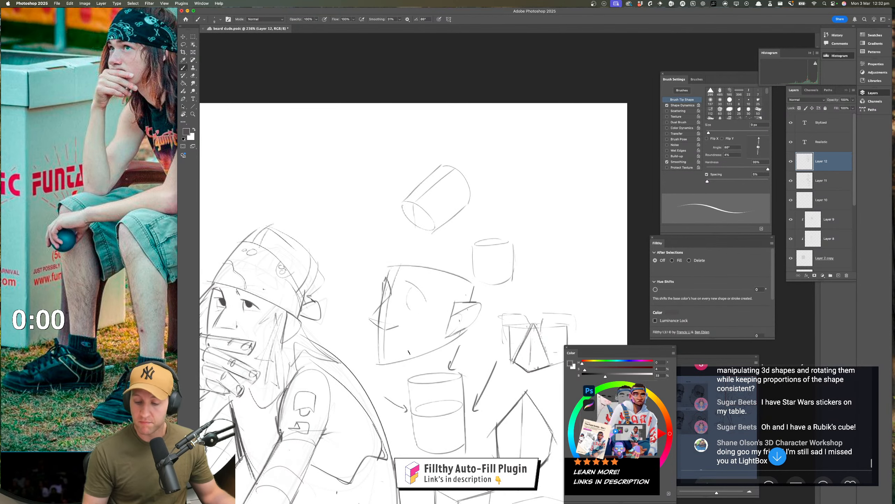
# Darken the head block's curved top edge and the short vertical edge above its ear
pyautogui.moveTo(415, 347); pyautogui.dragTo(402, 341)
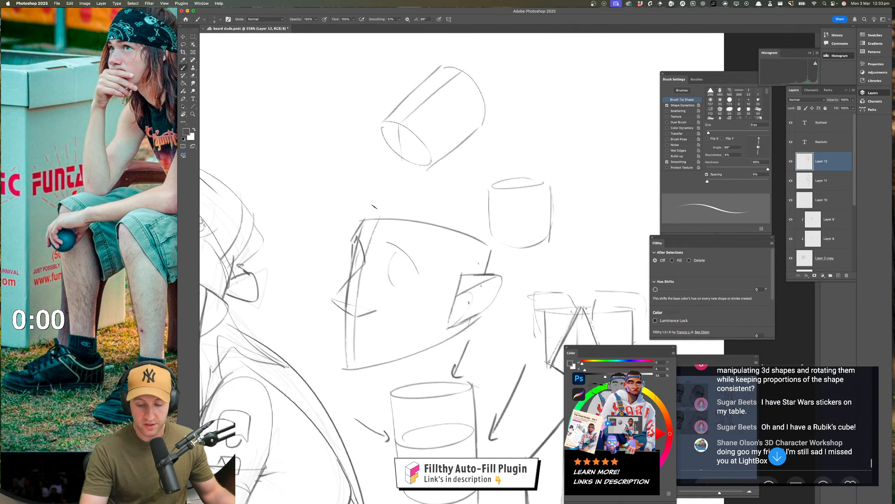
pyautogui.hscroll(-2, 540, 263)
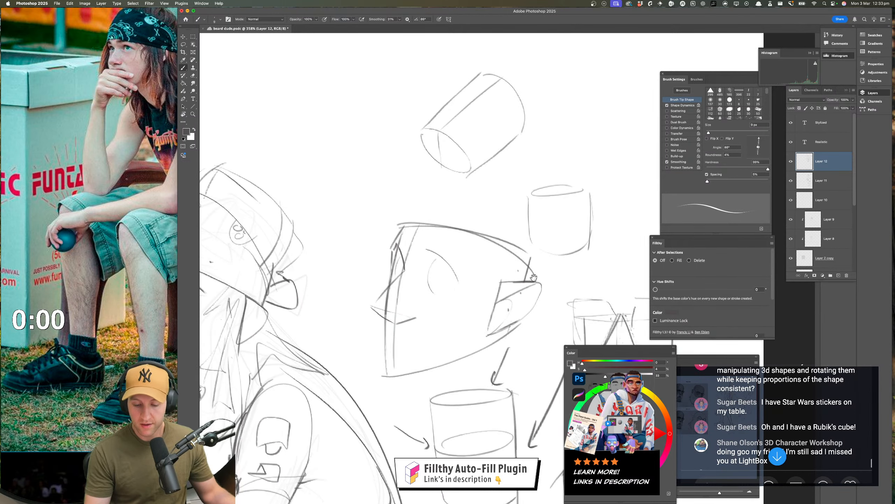
pyautogui.moveTo(536, 253); pyautogui.dragTo(536, 276)
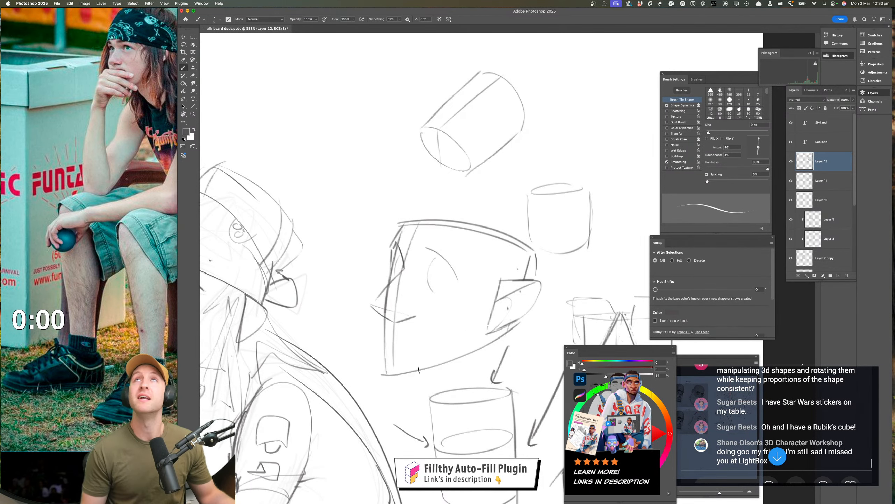
# Draw a slightly tilted cylinder beside the first tilted one, with an arched top, a vertical centre contour and an arrow pointing at its base
pyautogui.moveTo(419, 388); pyautogui.dragTo(370, 399)
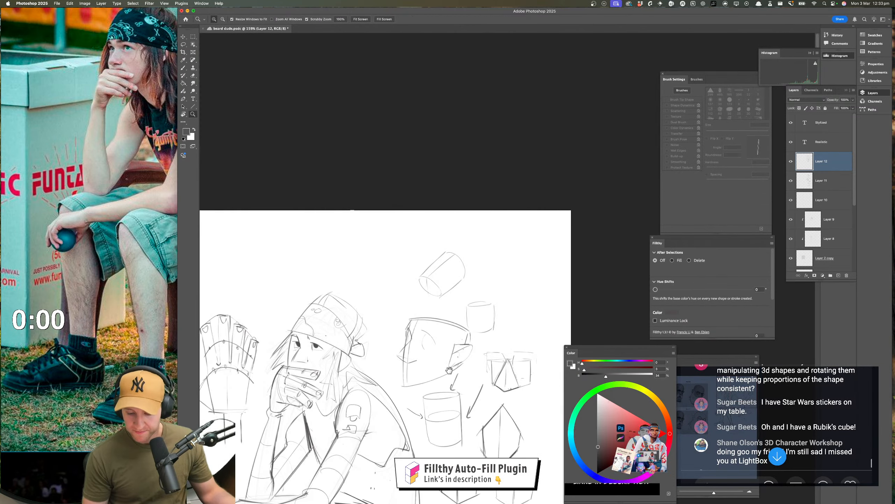
pyautogui.moveTo(473, 422); pyautogui.dragTo(449, 328)
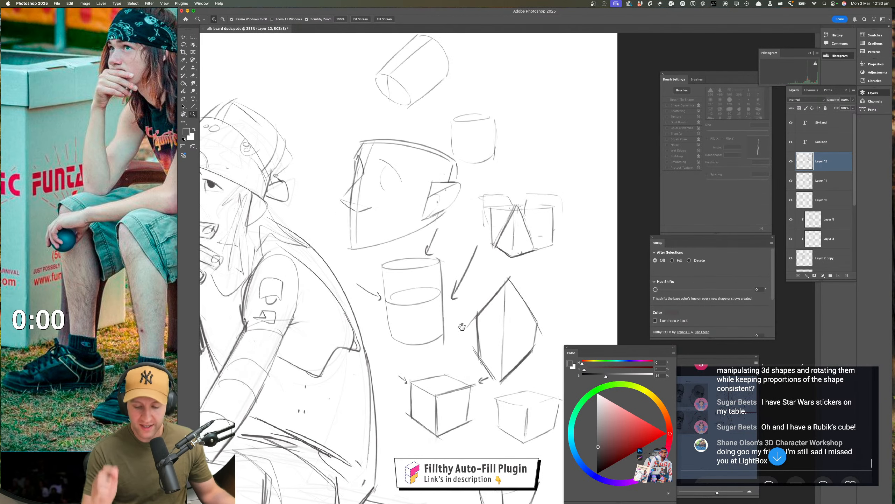
pyautogui.moveTo(412, 81); pyautogui.dragTo(404, 297)
pyautogui.moveTo(350, 262); pyautogui.dragTo(377, 265)
pyautogui.moveTo(368, 369)
pyautogui.mouseDown()
pyautogui.moveTo(256, 384)
pyautogui.moveTo(376, 366)
pyautogui.mouseUp()
pyautogui.moveTo(326, 366)
pyautogui.mouseDown()
pyautogui.moveTo(353, 365)
pyautogui.moveTo(397, 341)
pyautogui.mouseUp()
pyautogui.moveTo(275, 235); pyautogui.dragTo(296, 362)
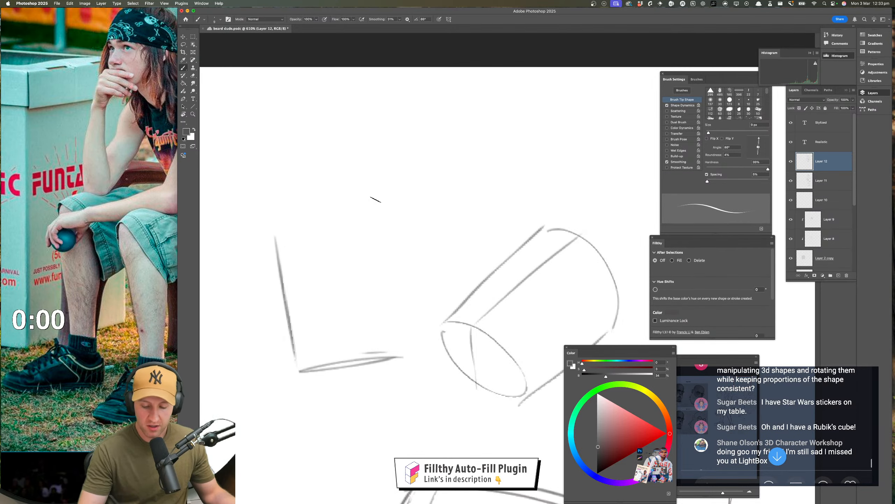
pyautogui.moveTo(375, 204)
pyautogui.mouseDown()
pyautogui.moveTo(398, 350)
pyautogui.moveTo(388, 224)
pyautogui.moveTo(374, 209)
pyautogui.moveTo(337, 201)
pyautogui.moveTo(272, 236)
pyautogui.mouseUp()
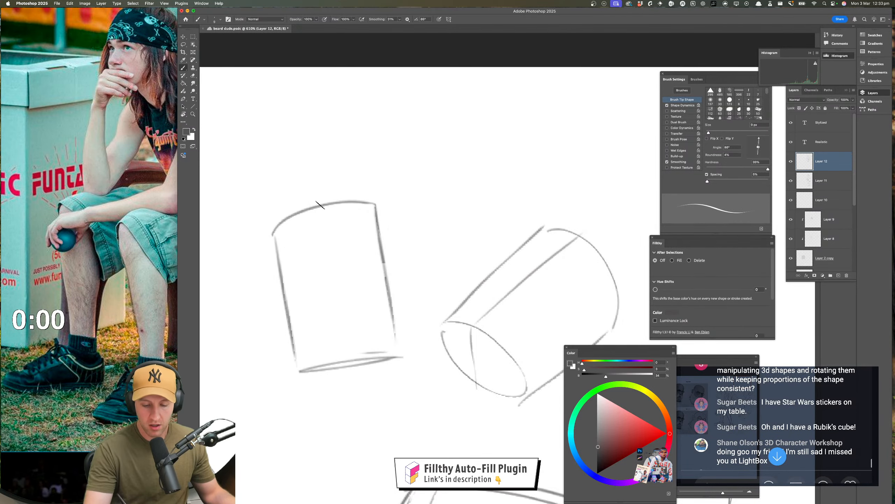
pyautogui.moveTo(321, 206); pyautogui.dragTo(338, 317)
pyautogui.moveTo(325, 418)
pyautogui.mouseDown()
pyautogui.moveTo(338, 374)
pyautogui.moveTo(351, 389)
pyautogui.mouseUp()
# Try a new form with a V-shaped base and rounded top above the figure's head, and undo its strokes
pyautogui.press('z')
pyautogui.moveTo(404, 444); pyautogui.dragTo(374, 437)
pyautogui.moveTo(405, 418); pyautogui.dragTo(401, 313)
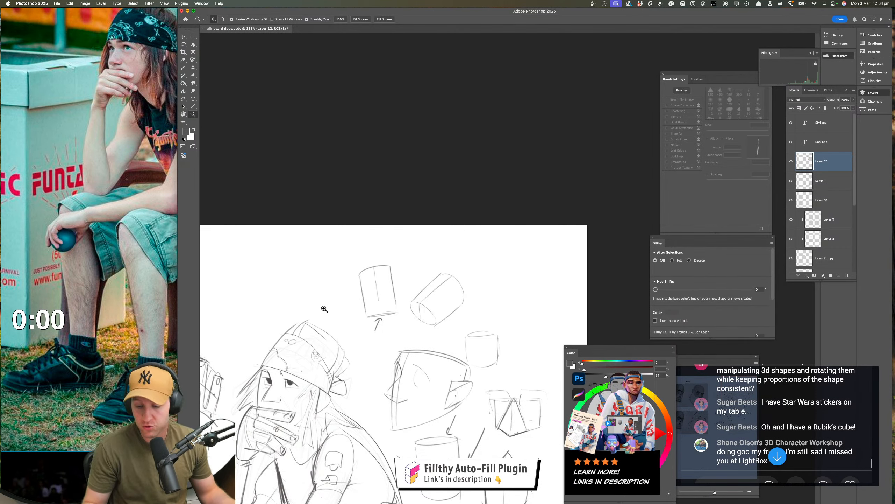
pyautogui.press('b')
pyautogui.moveTo(294, 284); pyautogui.dragTo(295, 300)
pyautogui.moveTo(295, 299); pyautogui.dragTo(336, 275)
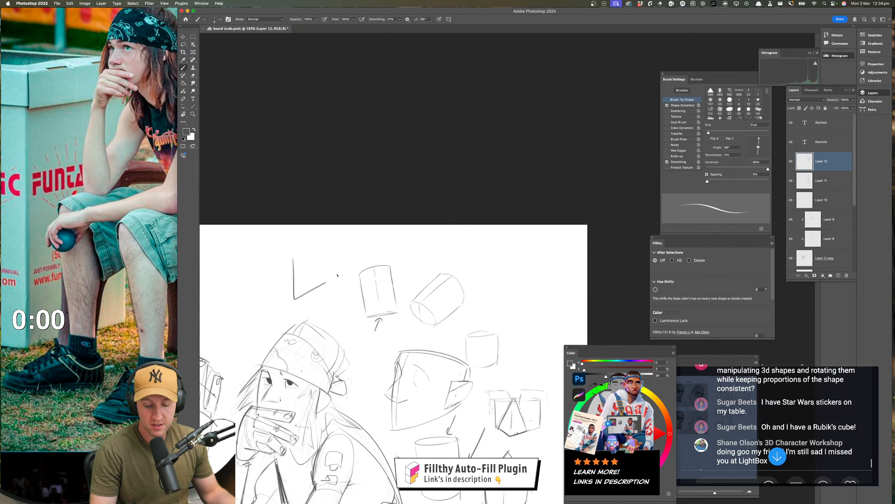
pyautogui.moveTo(294, 255)
pyautogui.mouseDown()
pyautogui.moveTo(333, 280)
pyautogui.moveTo(298, 256)
pyautogui.moveTo(313, 233)
pyautogui.moveTo(324, 279)
pyautogui.mouseUp()
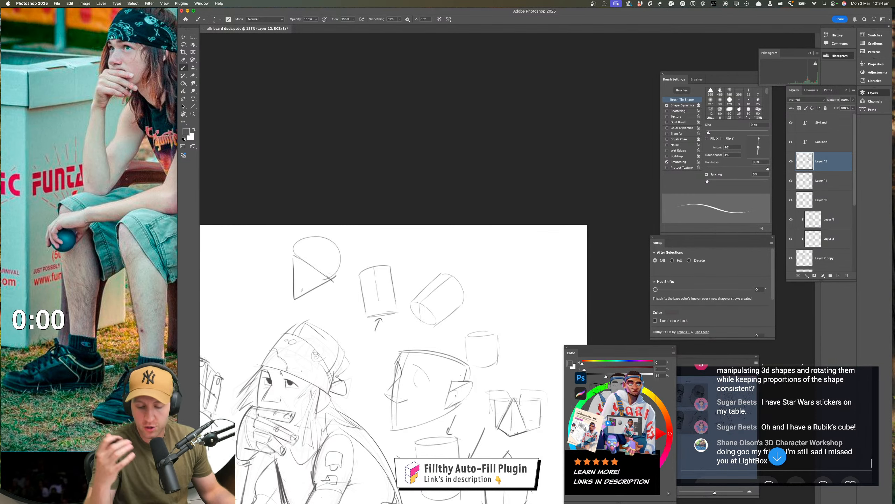
pyautogui.press('super+z')
pyautogui.press('super+z')
pyautogui.moveTo(332, 239)
pyautogui.mouseDown()
pyautogui.moveTo(292, 263)
pyautogui.moveTo(337, 263)
pyautogui.moveTo(328, 233)
pyautogui.moveTo(334, 274)
pyautogui.mouseUp()
pyautogui.press('super+z')
pyautogui.press('super+z')
pyautogui.press('super+z')
pyautogui.press('super+z')
pyautogui.press('super+z')
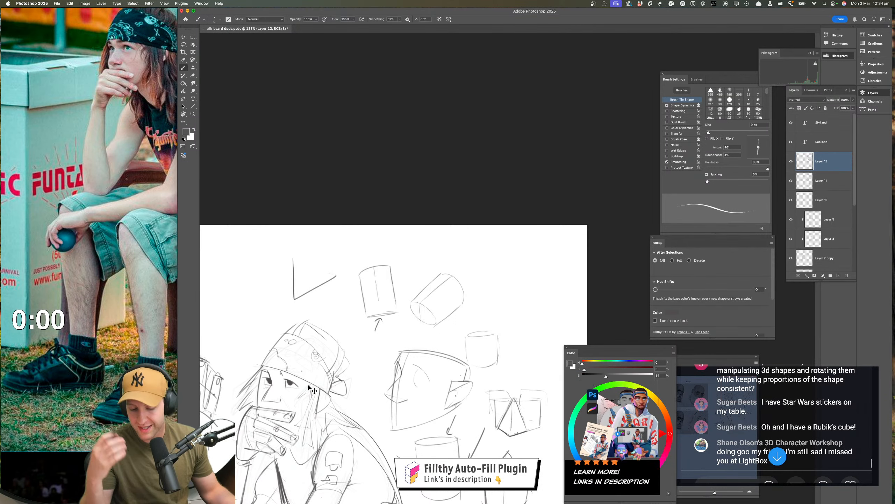
pyautogui.press('super+z')
# Read the newest live chat messages about contours and consistency in character design
pyautogui.press('z')
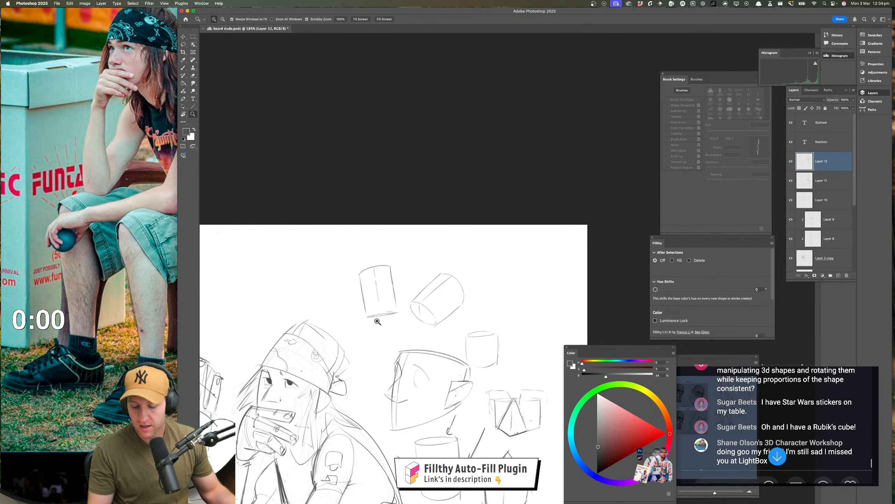
pyautogui.moveTo(349, 324); pyautogui.dragTo(407, 327)
pyautogui.press('b')
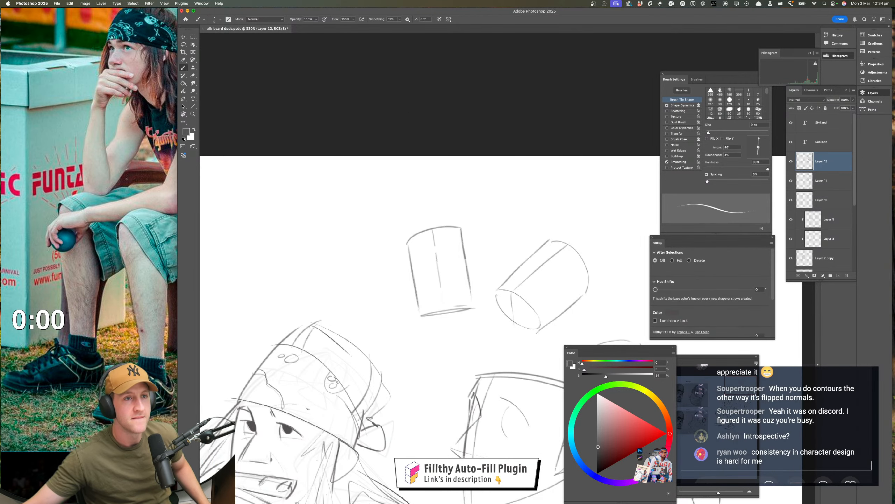
pyautogui.scroll(3, 775, 420)
pyautogui.scroll(-1, 775, 420)
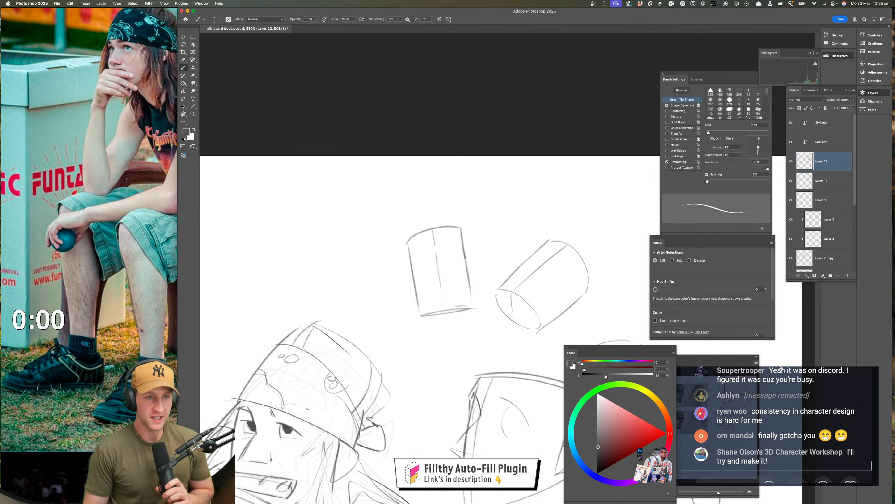
# Darken the figure's far knee outline beneath the propped arm, behind the resting forearm
pyautogui.press('z')
pyautogui.moveTo(410, 383); pyautogui.dragTo(356, 382)
pyautogui.moveTo(397, 462); pyautogui.dragTo(374, 350)
pyautogui.moveTo(409, 401); pyautogui.dragTo(393, 402)
pyautogui.moveTo(416, 416); pyautogui.dragTo(418, 317)
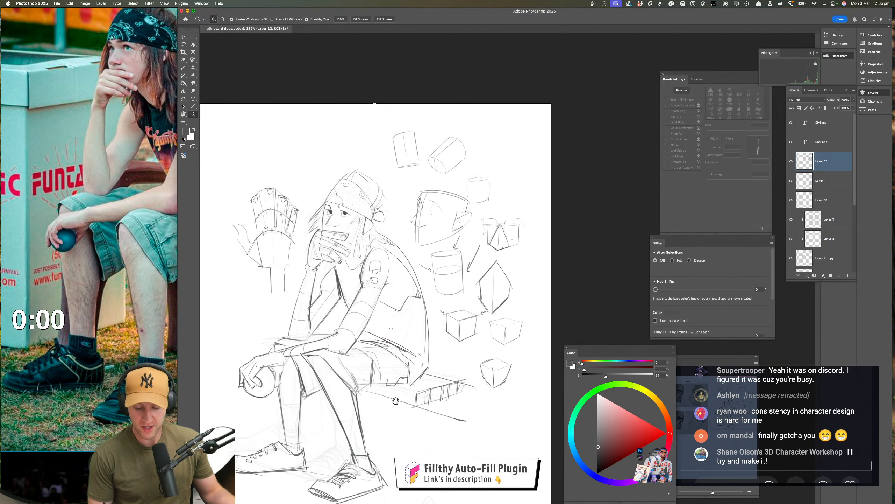
pyautogui.press('b')
pyautogui.moveTo(340, 371)
pyautogui.mouseDown()
pyautogui.moveTo(376, 371)
pyautogui.moveTo(390, 391)
pyautogui.moveTo(382, 390)
pyautogui.mouseUp()
pyautogui.press('z')
pyautogui.moveTo(438, 380); pyautogui.dragTo(432, 305)
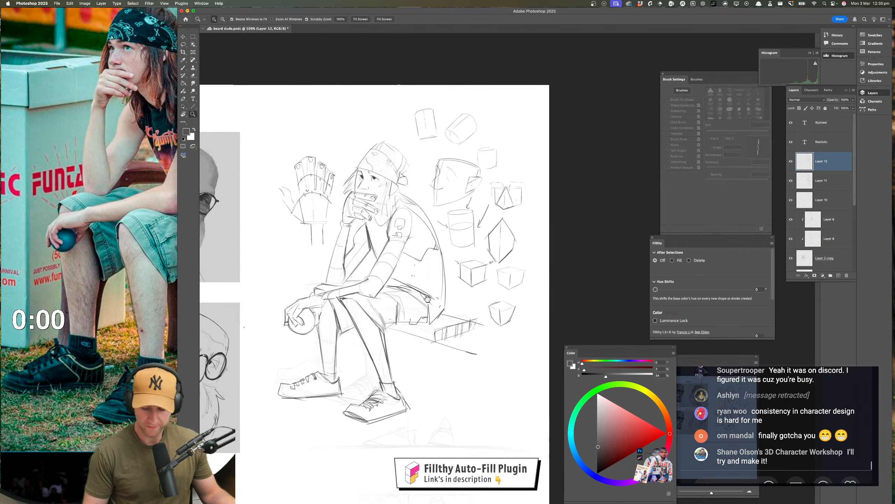
pyautogui.moveTo(453, 387); pyautogui.dragTo(465, 404)
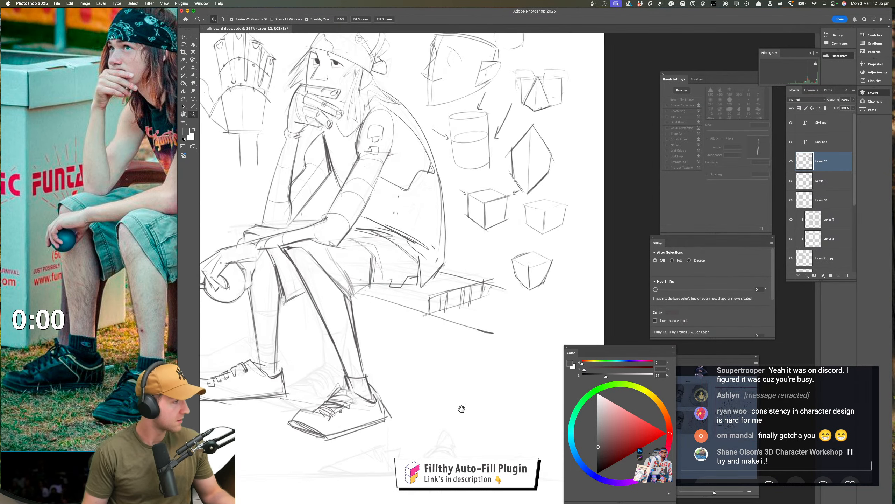
pyautogui.moveTo(453, 358); pyautogui.dragTo(455, 438)
pyautogui.press('b')
pyautogui.moveTo(340, 268)
pyautogui.mouseDown()
pyautogui.moveTo(348, 267)
pyautogui.moveTo(326, 272)
pyautogui.mouseUp()
pyautogui.press('z')
pyautogui.moveTo(423, 307)
pyautogui.mouseDown()
pyautogui.moveTo(410, 307)
pyautogui.moveTo(404, 282)
pyautogui.mouseUp()
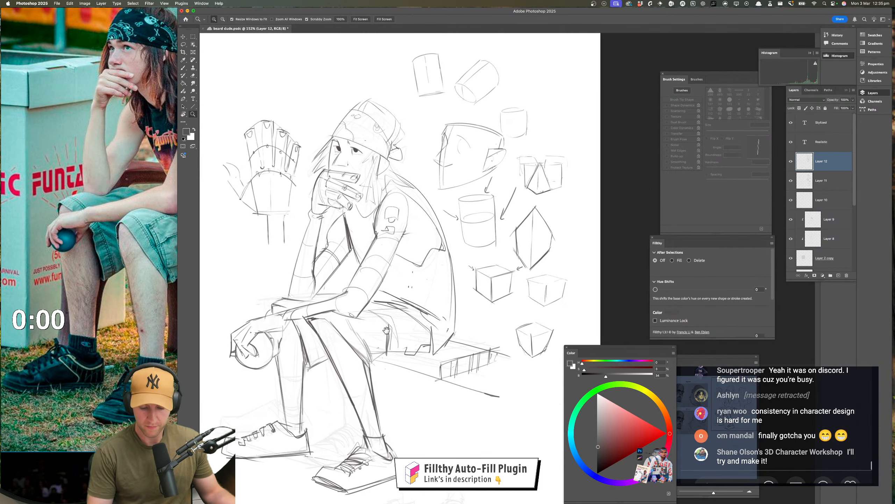
pyautogui.moveTo(350, 326); pyautogui.dragTo(363, 326)
pyautogui.press('b')
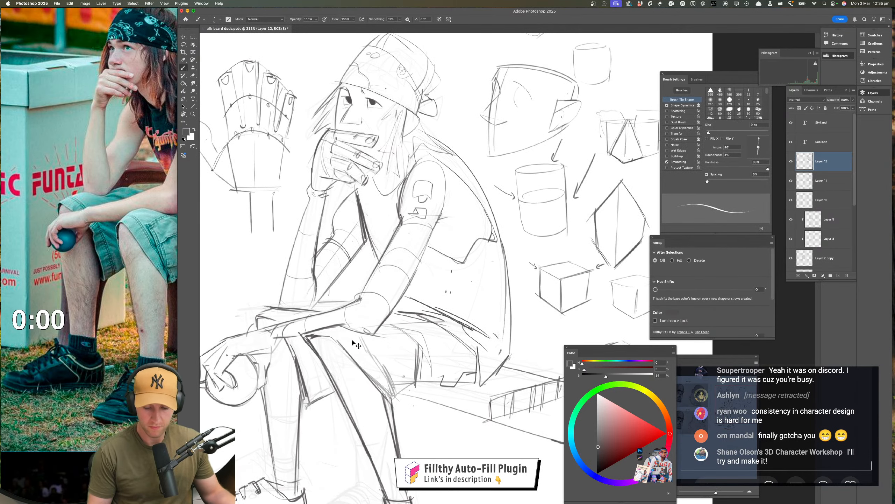
pyautogui.moveTo(311, 310)
pyautogui.mouseDown()
pyautogui.moveTo(254, 316)
pyautogui.moveTo(270, 304)
pyautogui.moveTo(251, 320)
pyautogui.mouseUp()
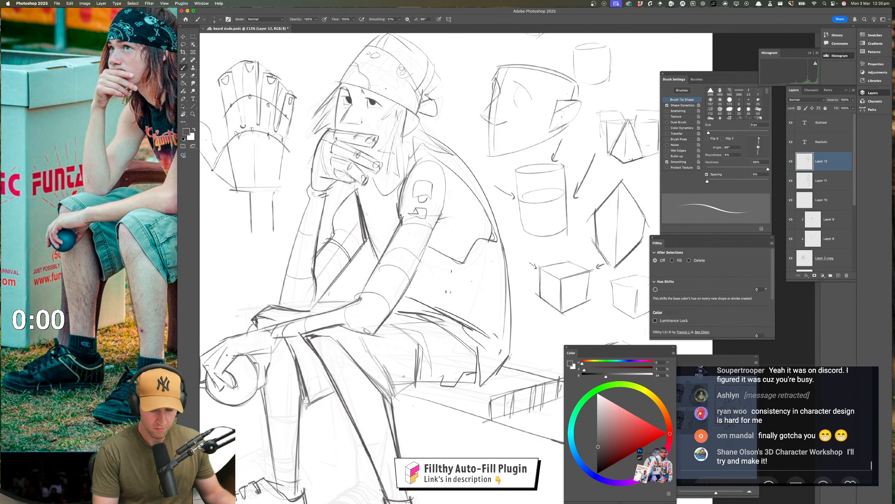
pyautogui.moveTo(370, 376); pyautogui.dragTo(360, 355)
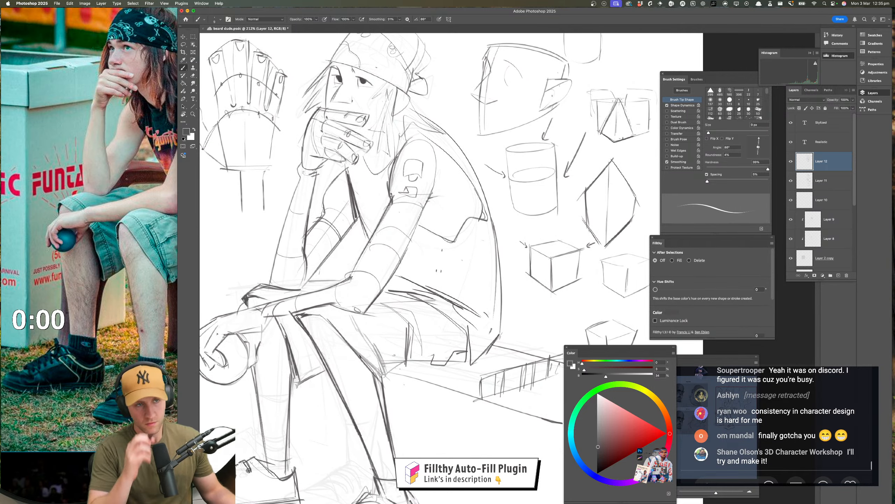
# Extend the bench into a box seat by drawing vertical edges down from its corners and connecting them with ground-level base lines
pyautogui.press('z')
pyautogui.moveTo(434, 347); pyautogui.dragTo(409, 356)
pyautogui.moveTo(420, 405)
pyautogui.mouseDown()
pyautogui.moveTo(384, 371)
pyautogui.moveTo(376, 376)
pyautogui.moveTo(423, 362)
pyautogui.mouseUp()
pyautogui.press('b')
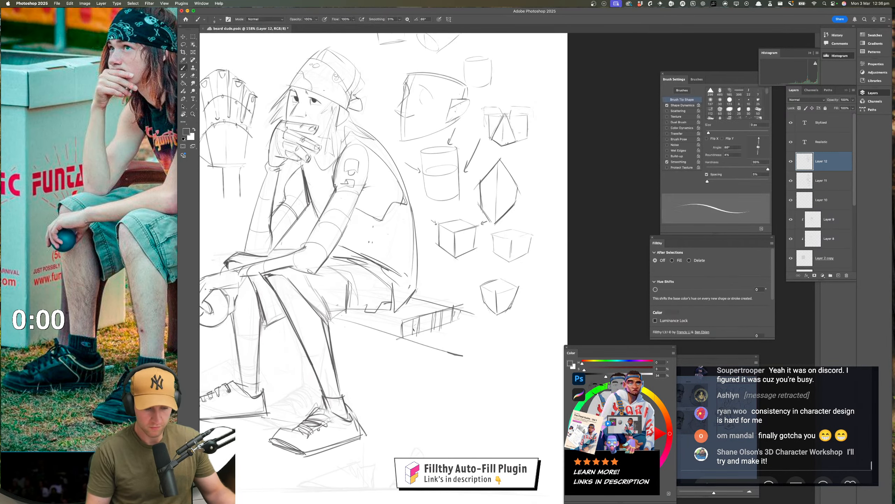
pyautogui.moveTo(402, 330); pyautogui.dragTo(404, 433)
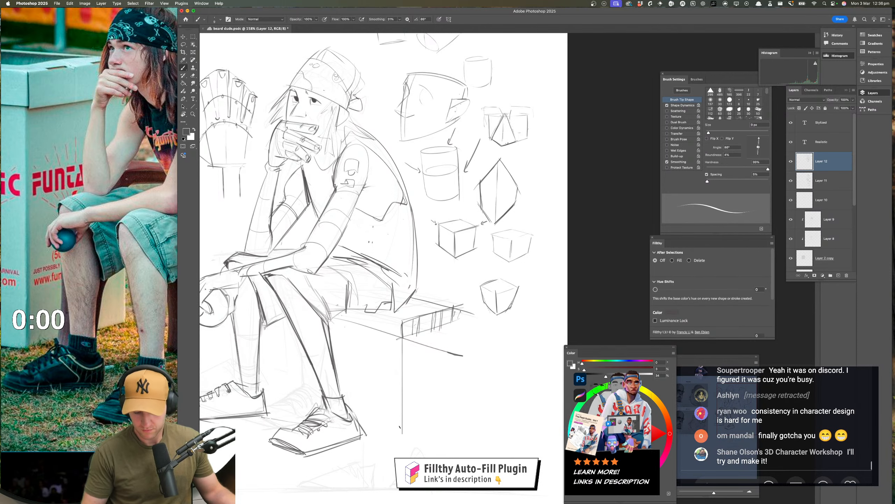
pyautogui.moveTo(416, 319); pyautogui.dragTo(415, 431)
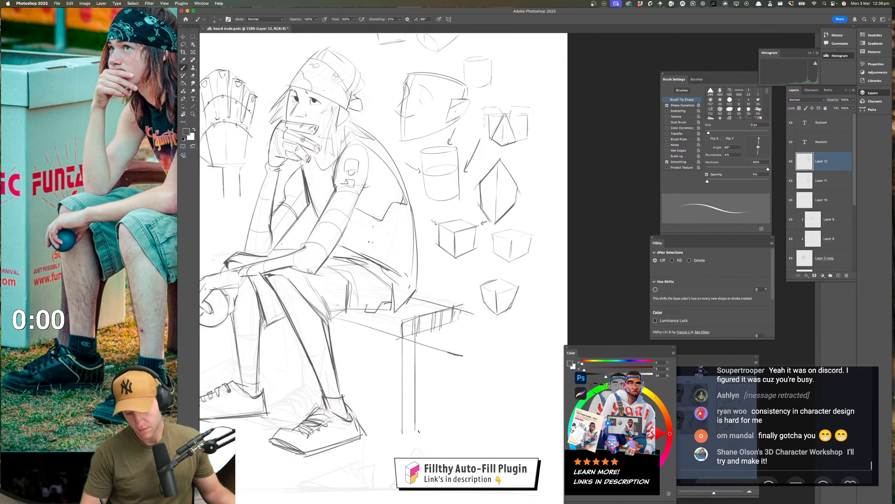
pyautogui.moveTo(460, 309); pyautogui.dragTo(460, 380)
pyautogui.moveTo(458, 418); pyautogui.dragTo(459, 422)
pyautogui.moveTo(369, 435)
pyautogui.mouseDown()
pyautogui.moveTo(411, 423)
pyautogui.moveTo(374, 423)
pyautogui.mouseUp()
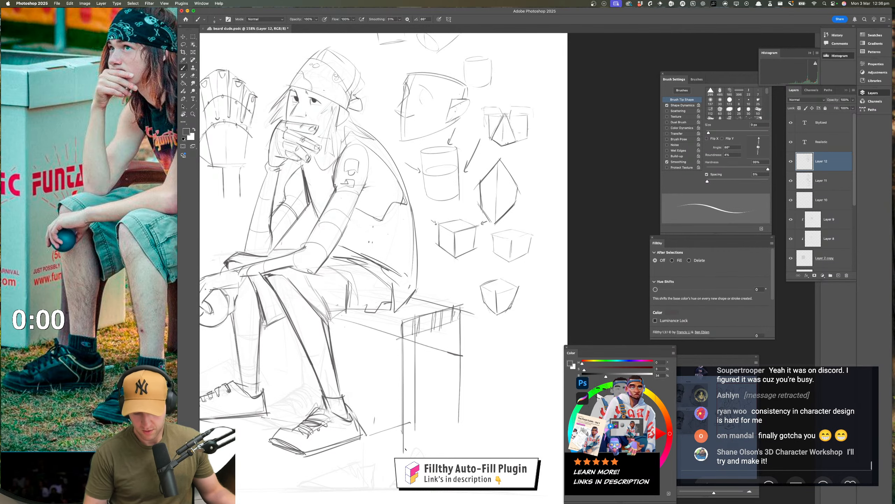
pyautogui.moveTo(460, 306); pyautogui.dragTo(459, 423)
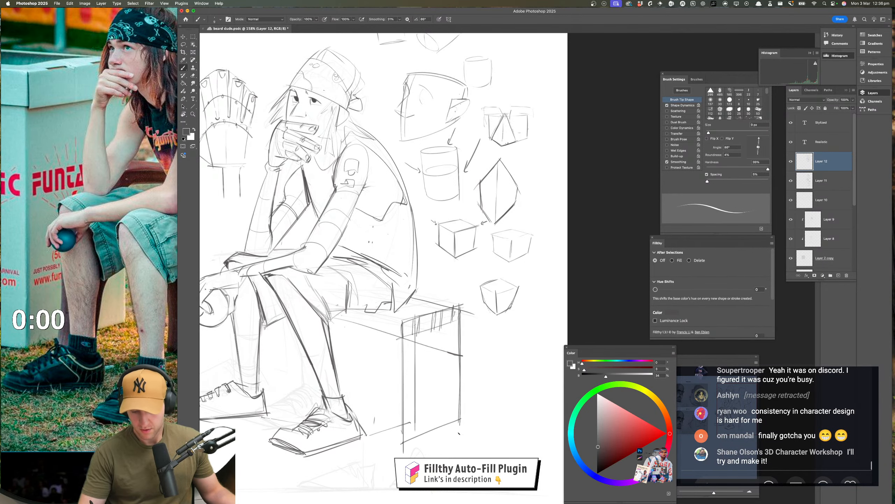
pyautogui.moveTo(495, 390); pyautogui.dragTo(460, 394)
pyautogui.moveTo(497, 373)
pyautogui.mouseDown()
pyautogui.moveTo(509, 360)
pyautogui.moveTo(497, 396)
pyautogui.moveTo(463, 389)
pyautogui.moveTo(485, 398)
pyautogui.moveTo(487, 383)
pyautogui.mouseUp()
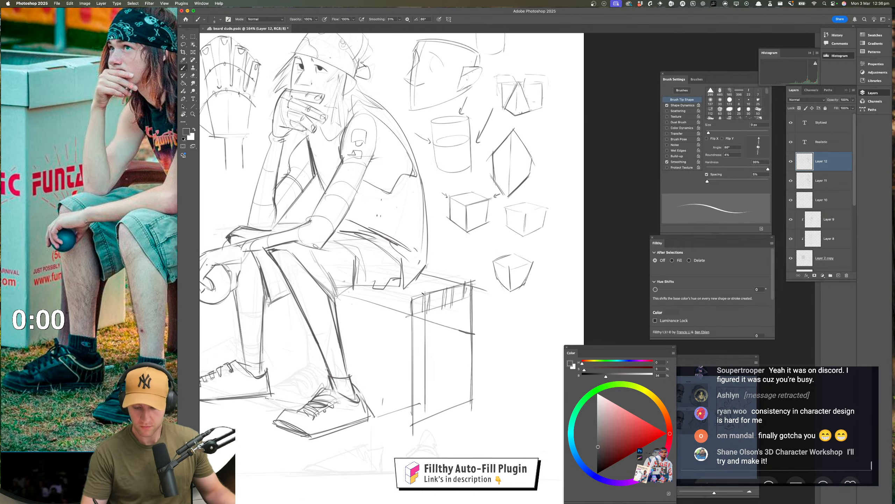
# Sketch the box seat's end face with doubled outer edges, a line under its top and an inset inner frame
pyautogui.moveTo(424, 292)
pyautogui.mouseDown()
pyautogui.moveTo(422, 429)
pyautogui.moveTo(480, 407)
pyautogui.mouseUp()
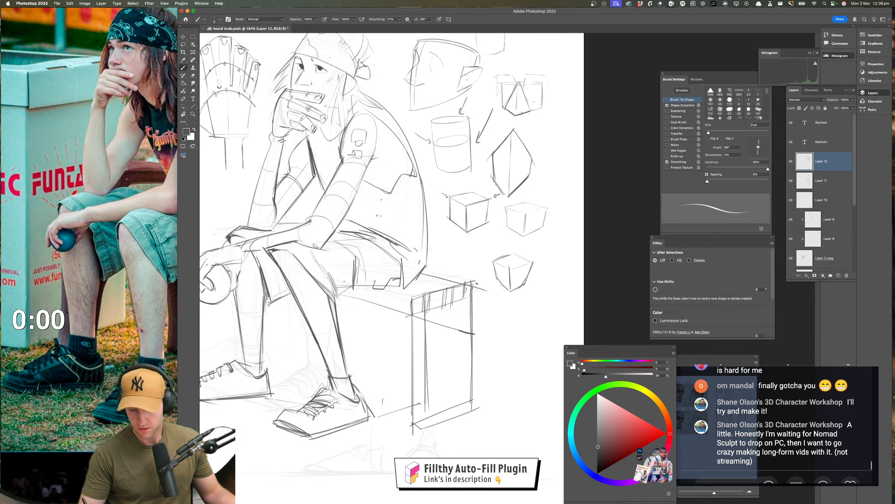
pyautogui.moveTo(479, 284); pyautogui.dragTo(478, 409)
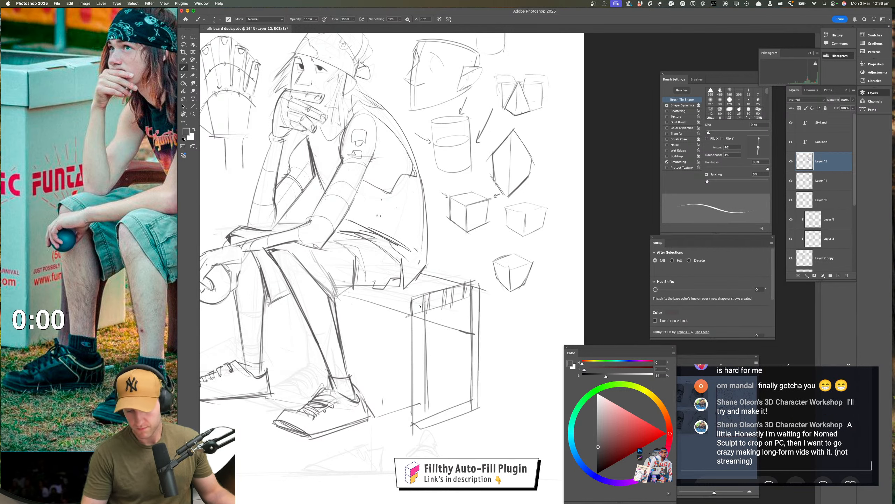
pyautogui.moveTo(413, 304); pyautogui.dragTo(488, 289)
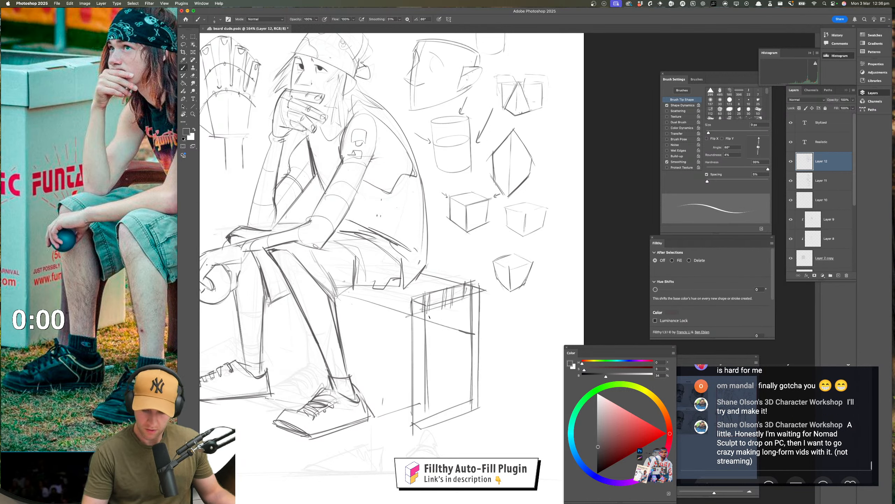
pyautogui.moveTo(430, 308); pyautogui.dragTo(428, 426)
pyautogui.moveTo(432, 305); pyautogui.dragTo(430, 420)
pyautogui.moveTo(428, 413)
pyautogui.mouseDown()
pyautogui.moveTo(468, 401)
pyautogui.moveTo(468, 296)
pyautogui.moveTo(469, 402)
pyautogui.mouseUp()
pyautogui.moveTo(497, 382); pyautogui.dragTo(474, 434)
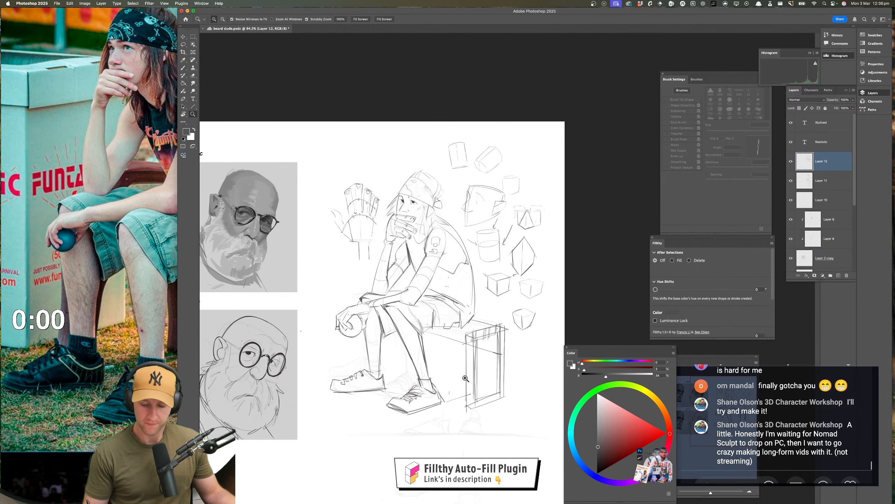
pyautogui.moveTo(465, 378); pyautogui.dragTo(481, 378)
pyautogui.press('b')
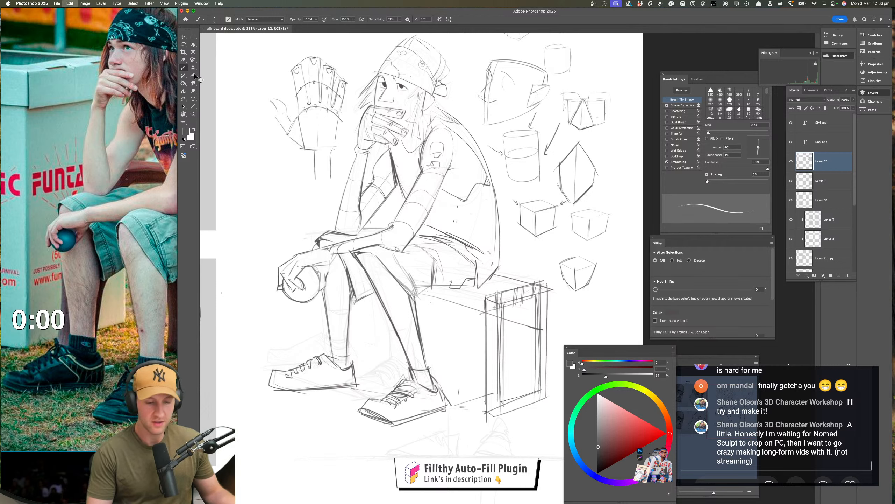
pyautogui.click(183, 44)
pyautogui.moveTo(360, 359)
pyautogui.mouseDown()
pyautogui.moveTo(343, 401)
pyautogui.moveTo(272, 358)
pyautogui.moveTo(360, 363)
pyautogui.mouseUp()
pyautogui.press('super+d')
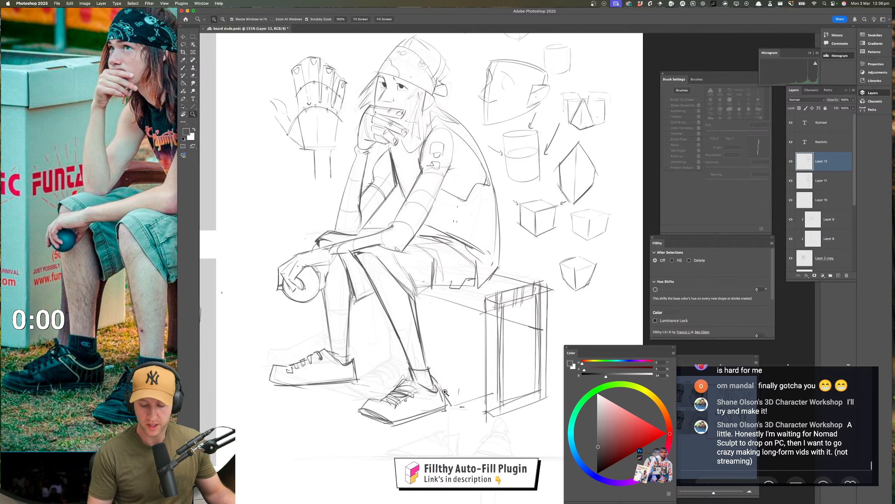
pyautogui.press('z')
pyautogui.moveTo(423, 399); pyautogui.dragTo(416, 399)
pyautogui.moveTo(420, 429); pyautogui.dragTo(388, 446)
pyautogui.moveTo(448, 417); pyautogui.dragTo(440, 417)
pyautogui.moveTo(445, 393); pyautogui.dragTo(420, 337)
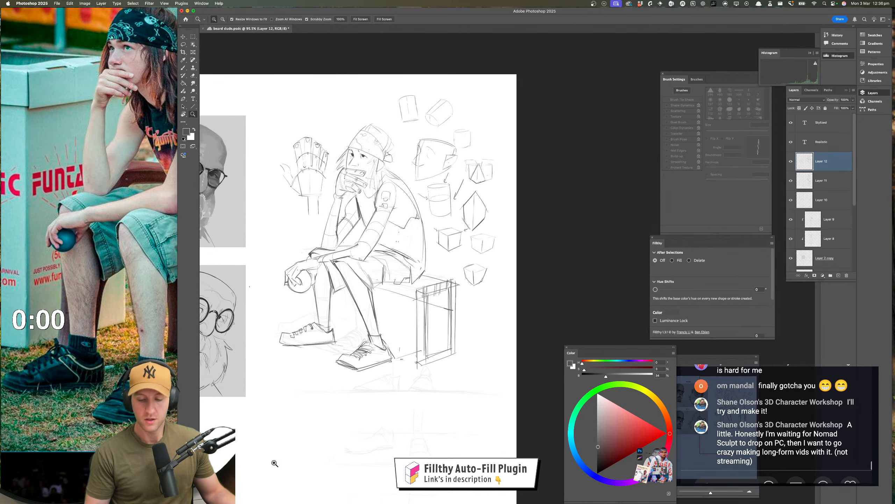
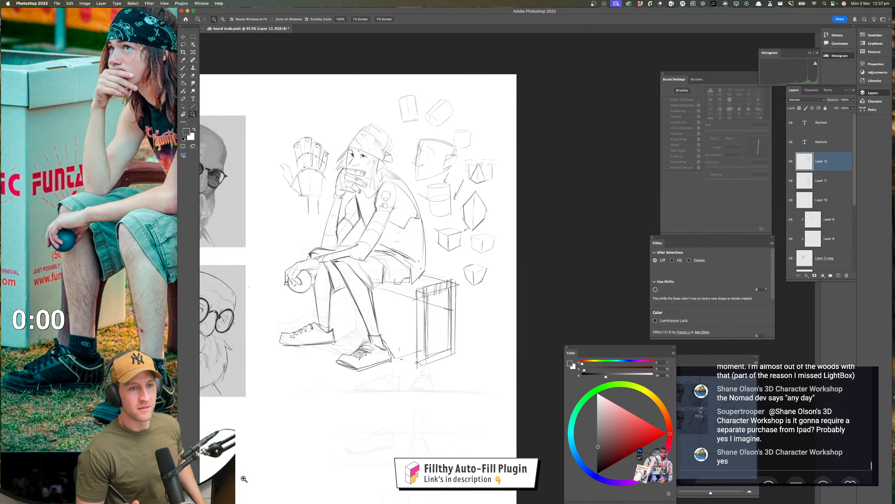
pyautogui.moveTo(376, 365); pyautogui.dragTo(385, 365)
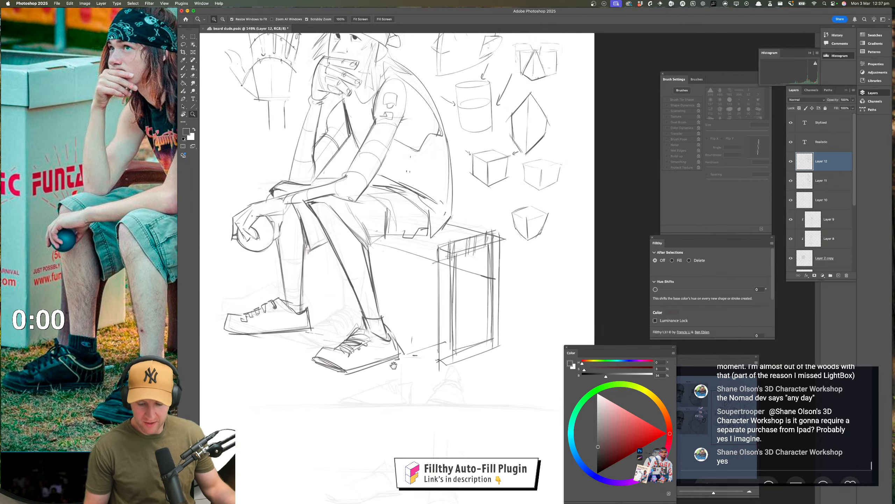
pyautogui.press('b')
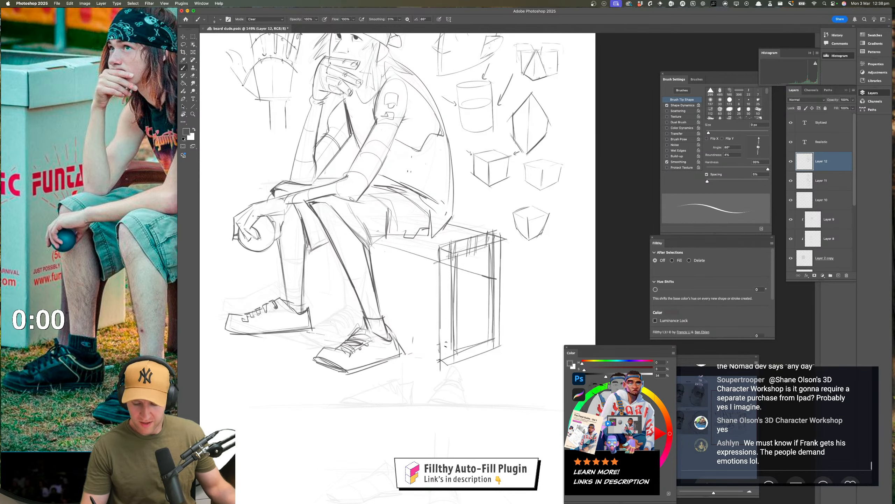
pyautogui.moveTo(446, 346); pyautogui.dragTo(446, 342)
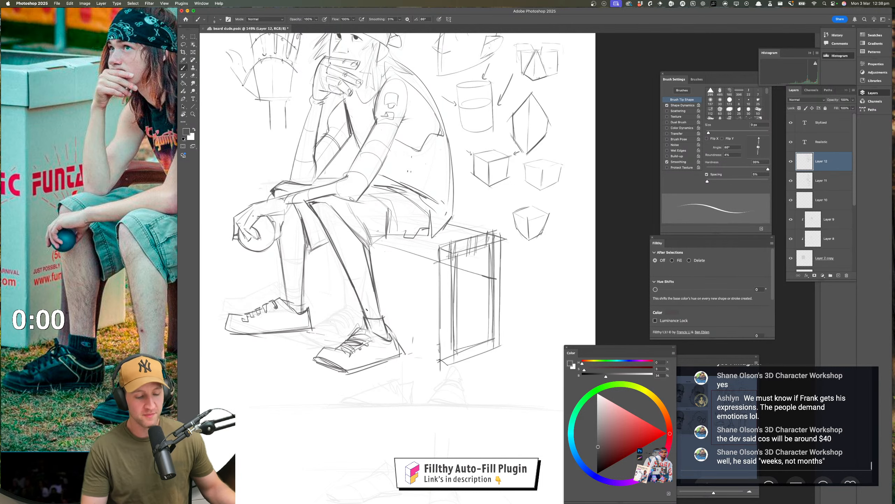
pyautogui.press('z')
pyautogui.moveTo(412, 351)
pyautogui.mouseDown()
pyautogui.moveTo(386, 374)
pyautogui.moveTo(351, 432)
pyautogui.mouseUp()
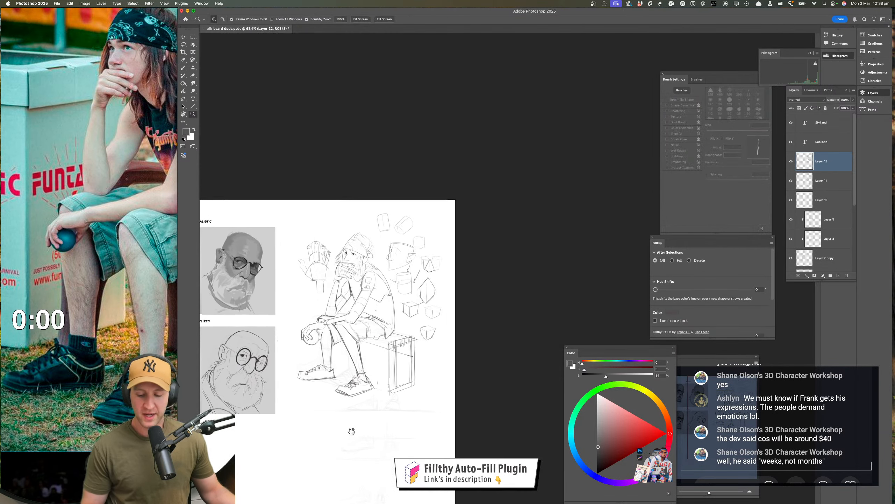
# Darken the outer edges and knot of the seated figure's bandana, and reinforce the hair and shoulder lines behind the neck
pyautogui.moveTo(347, 232); pyautogui.dragTo(384, 234)
pyautogui.press('b')
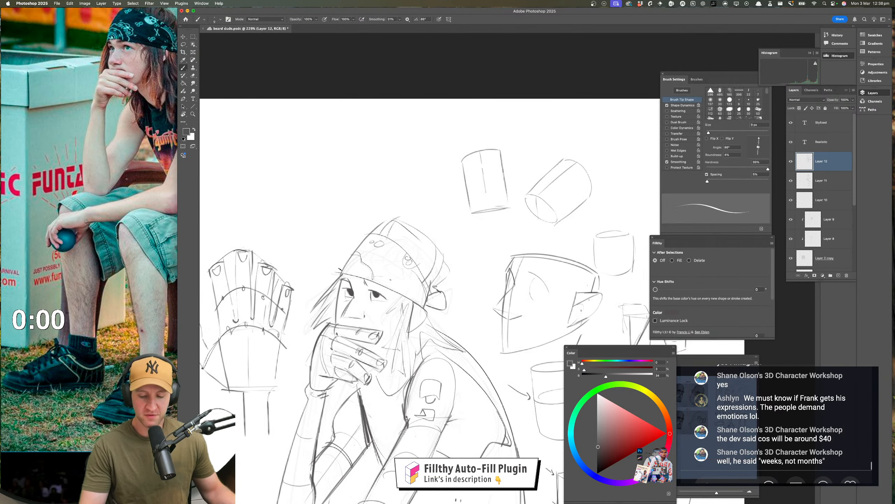
pyautogui.moveTo(340, 272)
pyautogui.mouseDown()
pyautogui.moveTo(364, 243)
pyautogui.moveTo(339, 274)
pyautogui.mouseUp()
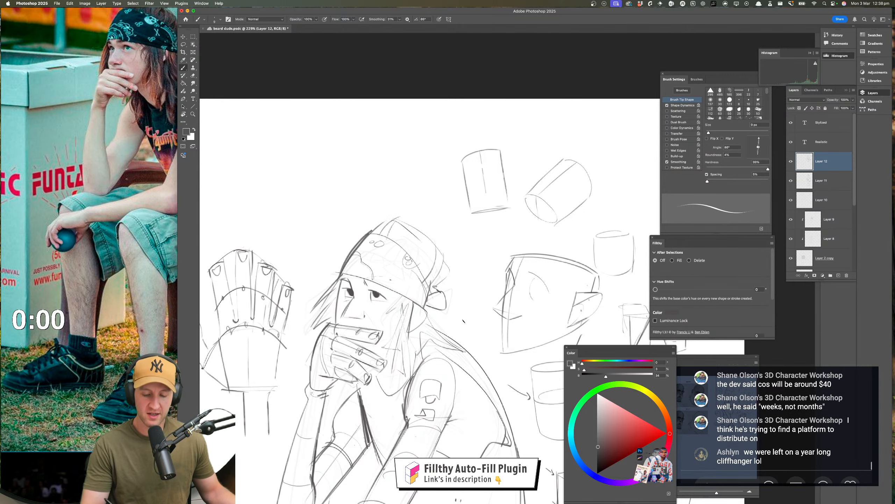
pyautogui.moveTo(364, 229); pyautogui.dragTo(430, 286)
pyautogui.moveTo(408, 255)
pyautogui.mouseDown()
pyautogui.moveTo(432, 297)
pyautogui.moveTo(427, 314)
pyautogui.mouseUp()
pyautogui.moveTo(402, 287)
pyautogui.mouseDown()
pyautogui.moveTo(396, 340)
pyautogui.moveTo(399, 324)
pyautogui.moveTo(464, 342)
pyautogui.mouseUp()
pyautogui.moveTo(417, 316); pyautogui.dragTo(467, 357)
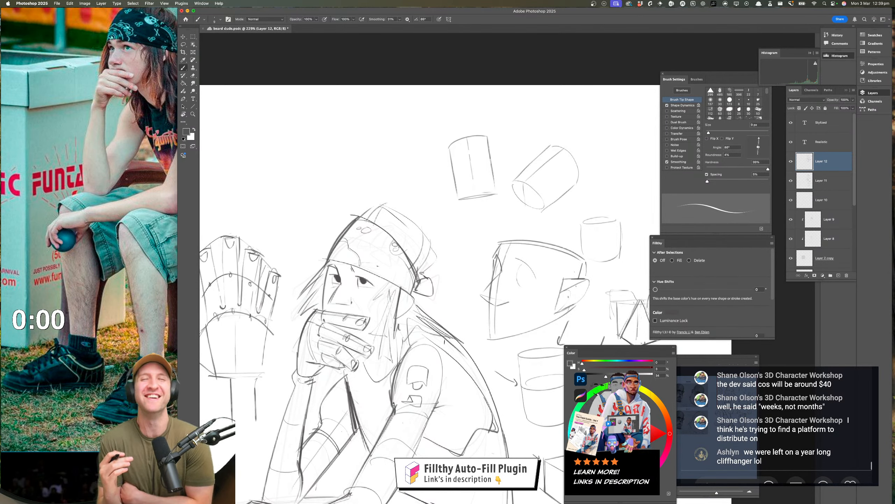
# Mirror the canvas horizontally to check the seated figure's head and pose
pyautogui.press('z')
pyautogui.moveTo(432, 391); pyautogui.dragTo(399, 399)
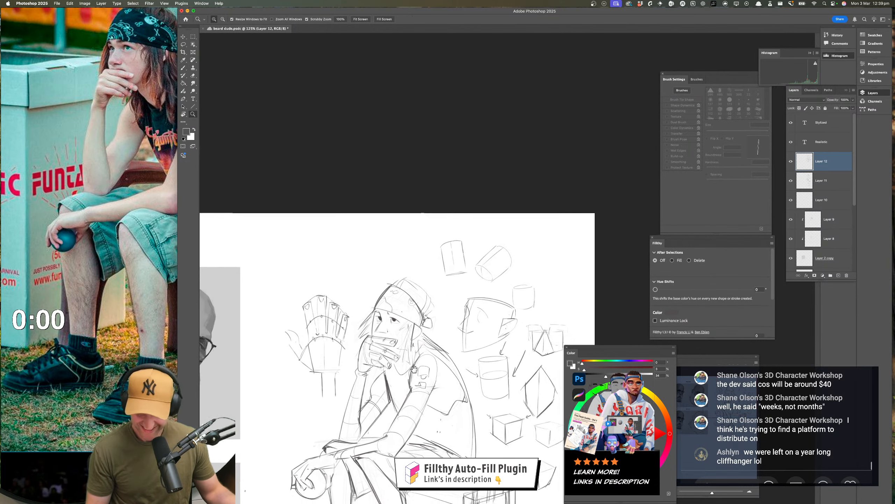
pyautogui.moveTo(431, 440)
pyautogui.mouseDown()
pyautogui.moveTo(413, 378)
pyautogui.moveTo(395, 384)
pyautogui.mouseUp()
pyautogui.press('super+shift+h')
pyautogui.moveTo(473, 391)
pyautogui.mouseDown()
pyautogui.moveTo(361, 372)
pyautogui.moveTo(349, 360)
pyautogui.moveTo(364, 360)
pyautogui.mouseUp()
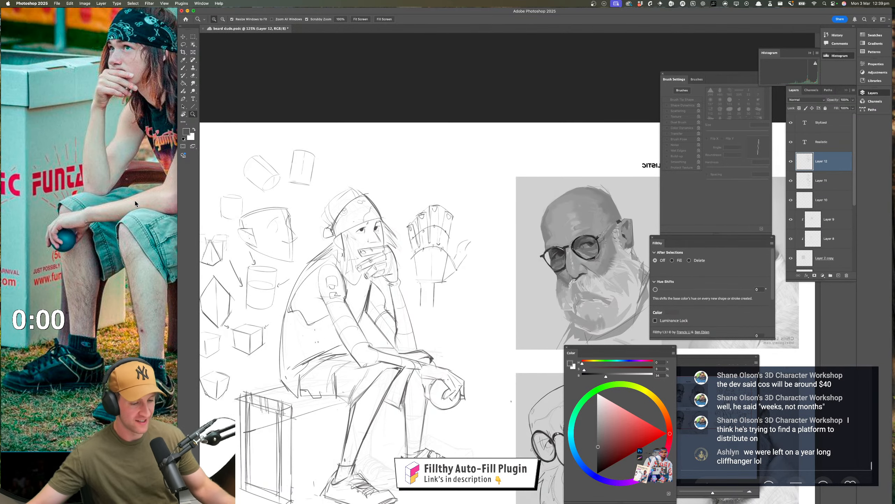
# Switch to PureRef and examine the reference photo of the seated figure, focusing on the bandana, tattooed arm, torso and shorts
pyautogui.scroll(3, 134, 200)
pyautogui.click(234, 181)
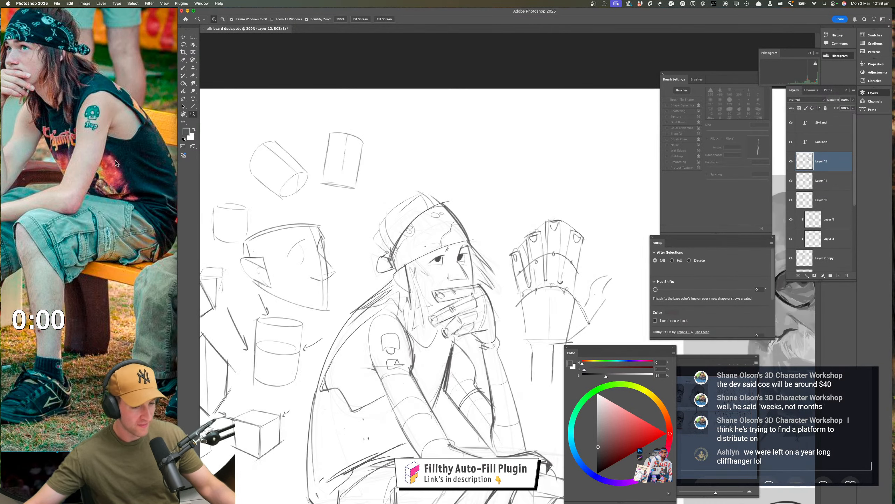
pyautogui.click(132, 169)
pyautogui.press('super+f')
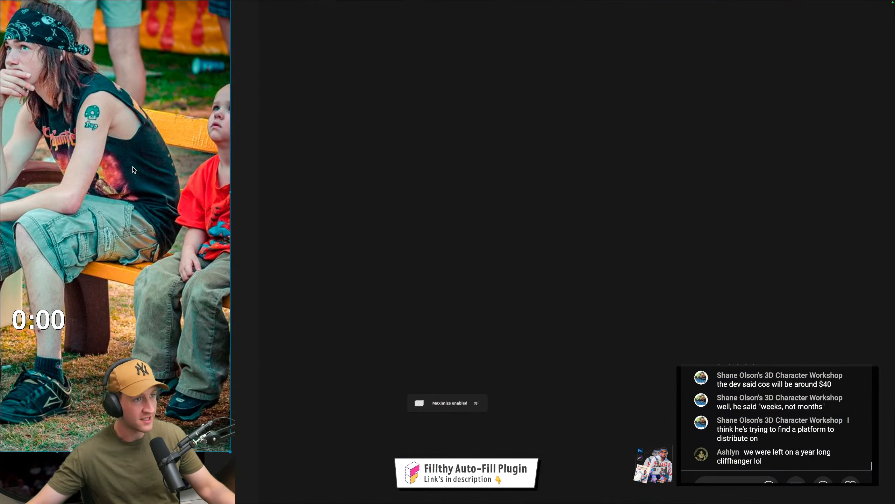
pyautogui.press('super+f')
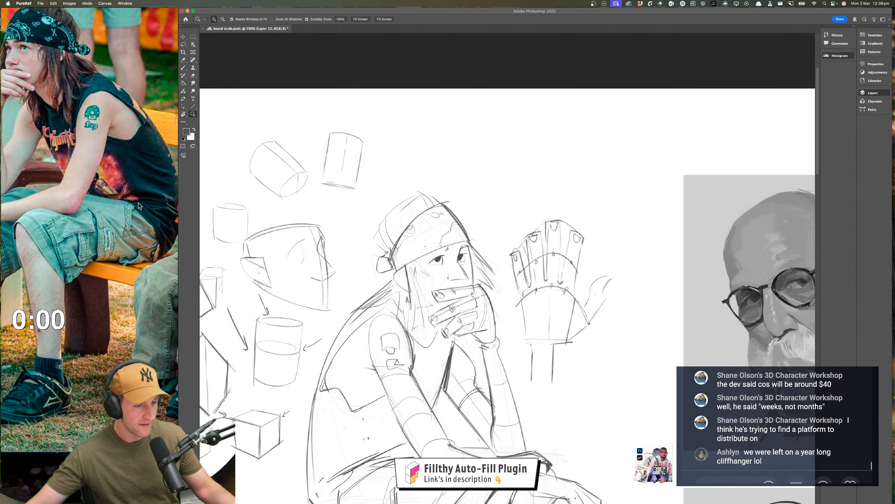
pyautogui.scroll(-5, 116, 163)
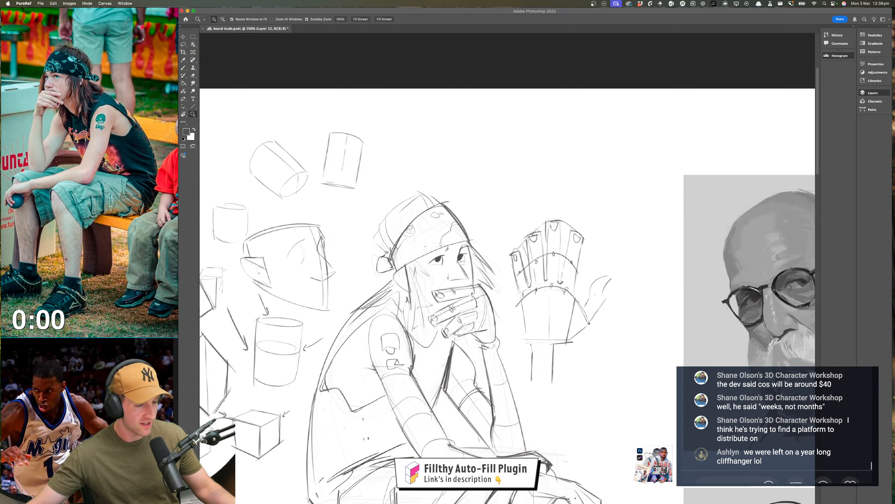
pyautogui.scroll(5, 116, 163)
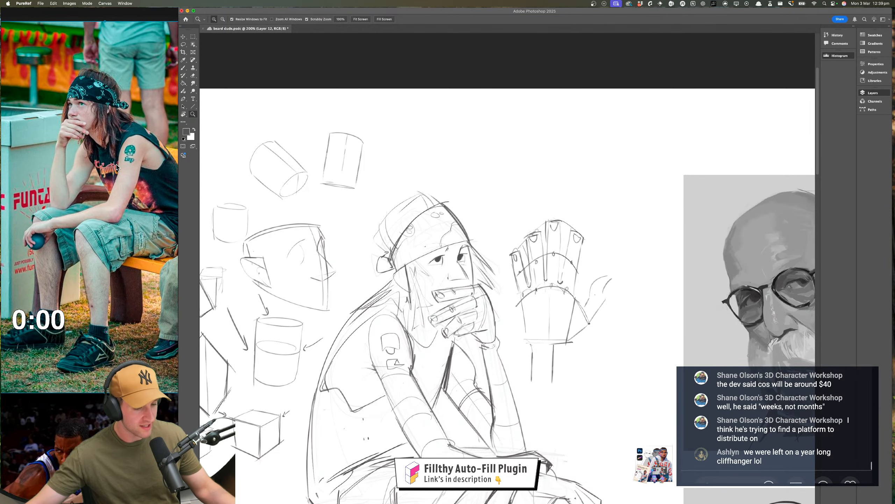
pyautogui.scroll(3, 116, 163)
pyautogui.hscroll(3, 116, 164)
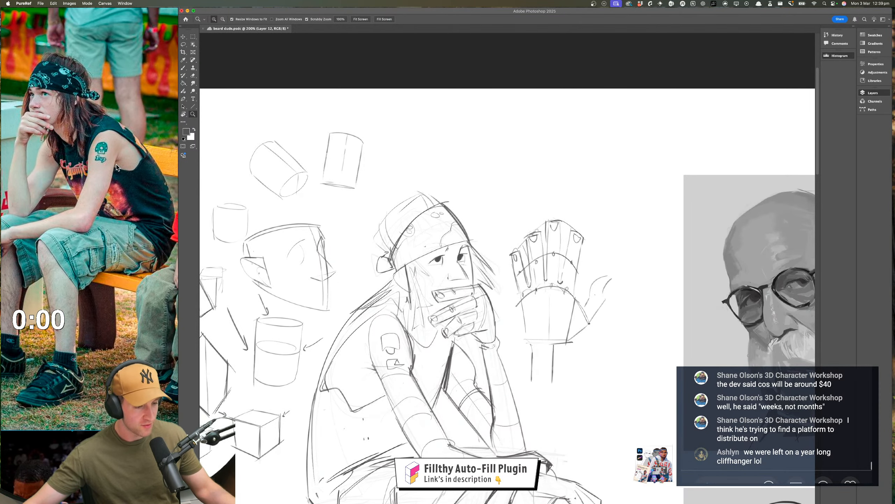
pyautogui.hscroll(-2, 117, 167)
# Switch back to Photoshop and round out the crown of the head above the bandana with brush strokes
pyautogui.click(436, 288)
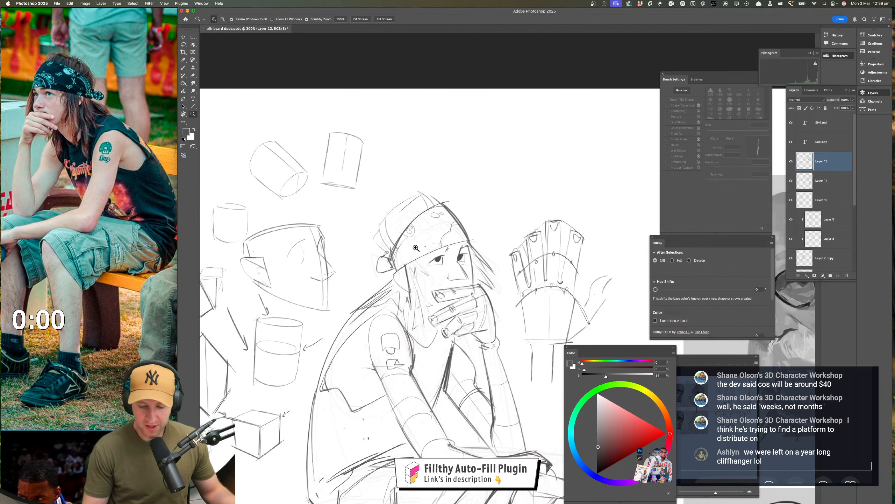
pyautogui.moveTo(414, 253); pyautogui.dragTo(432, 254)
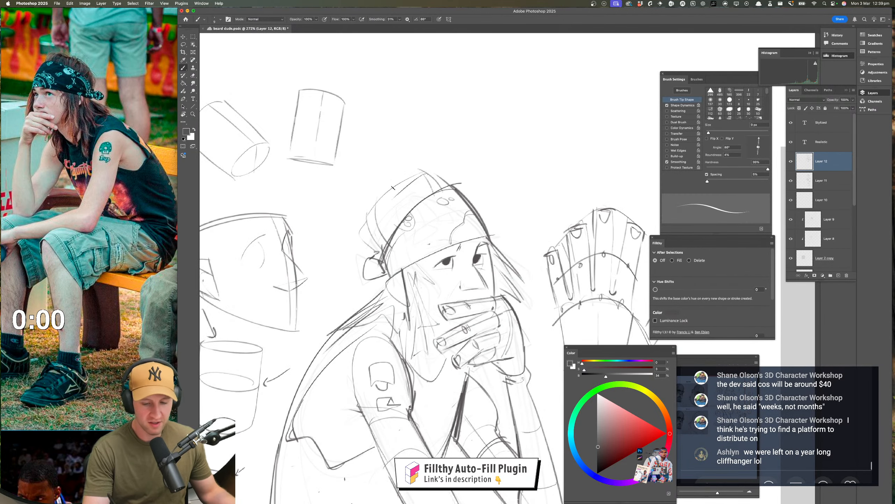
pyautogui.moveTo(393, 188)
pyautogui.mouseDown()
pyautogui.moveTo(369, 221)
pyautogui.moveTo(398, 183)
pyautogui.moveTo(427, 169)
pyautogui.moveTo(446, 193)
pyautogui.mouseUp()
pyautogui.moveTo(392, 385)
pyautogui.mouseDown()
pyautogui.moveTo(358, 385)
pyautogui.moveTo(389, 392)
pyautogui.mouseUp()
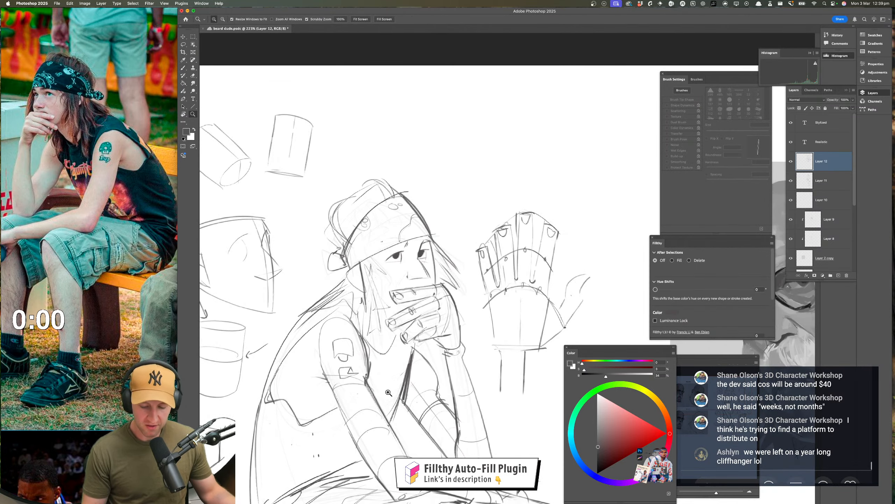
# Flip the mirrored canvas back to its original orientation and save the document
pyautogui.press('super+shift+h')
pyautogui.moveTo(481, 391); pyautogui.dragTo(300, 364)
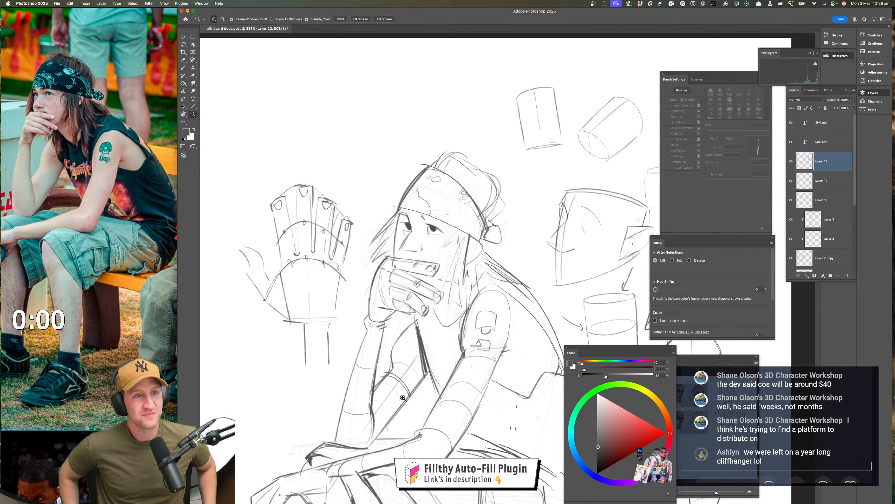
pyautogui.press('super+s')
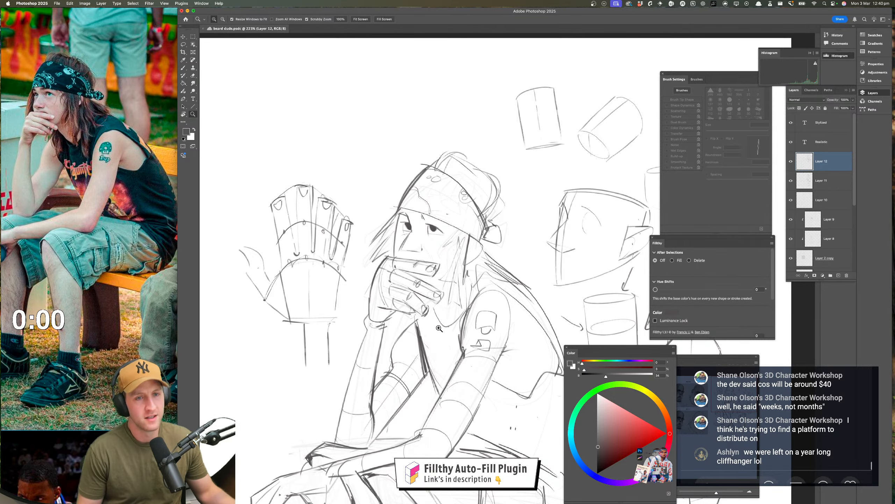
# Touch up the wrist of the hand at the chin and complete the thumb outline on the open hand study
pyautogui.moveTo(437, 338)
pyautogui.mouseDown()
pyautogui.moveTo(458, 338)
pyautogui.moveTo(395, 341)
pyautogui.moveTo(420, 342)
pyautogui.mouseUp()
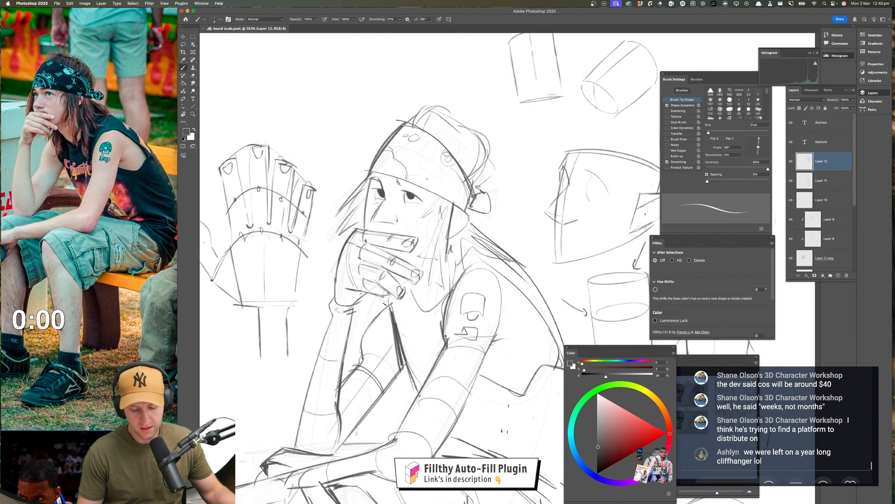
pyautogui.moveTo(388, 296); pyautogui.dragTo(394, 317)
pyautogui.moveTo(461, 383)
pyautogui.mouseDown()
pyautogui.moveTo(432, 383)
pyautogui.moveTo(459, 318)
pyautogui.moveTo(485, 337)
pyautogui.mouseUp()
pyautogui.moveTo(349, 247); pyautogui.dragTo(374, 248)
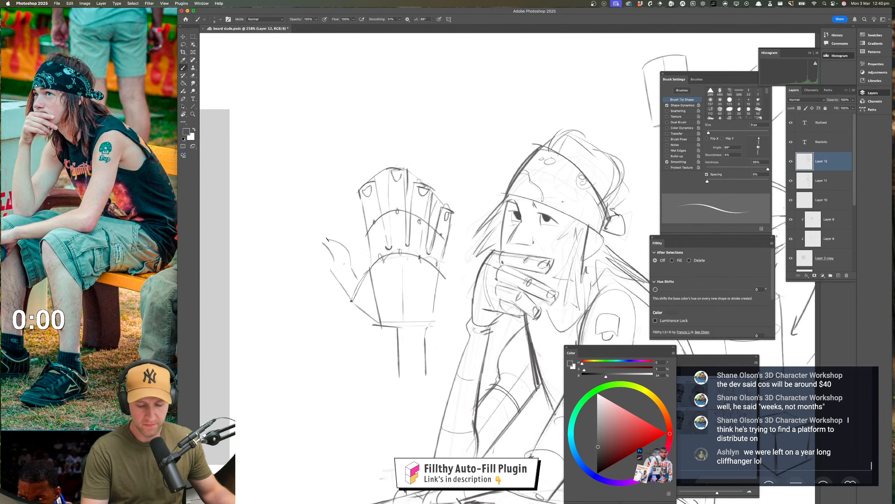
pyautogui.moveTo(320, 245); pyautogui.dragTo(349, 252)
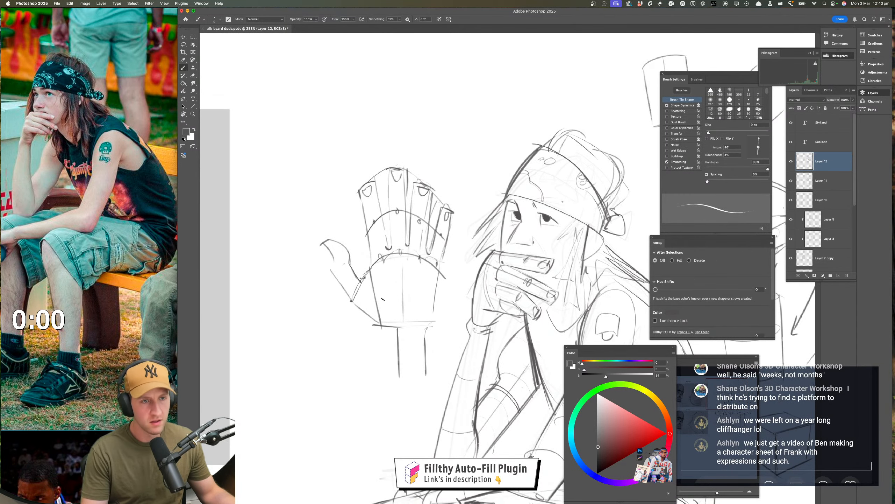
pyautogui.moveTo(429, 319); pyautogui.dragTo(365, 281)
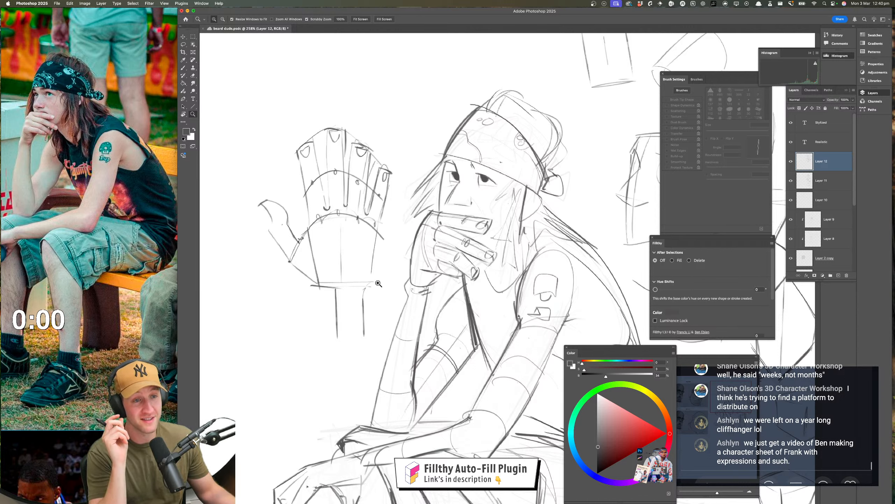
# Strengthen the long hair strand hanging beside the face below the bandana
pyautogui.moveTo(431, 366); pyautogui.dragTo(395, 366)
pyautogui.moveTo(507, 384); pyautogui.dragTo(424, 367)
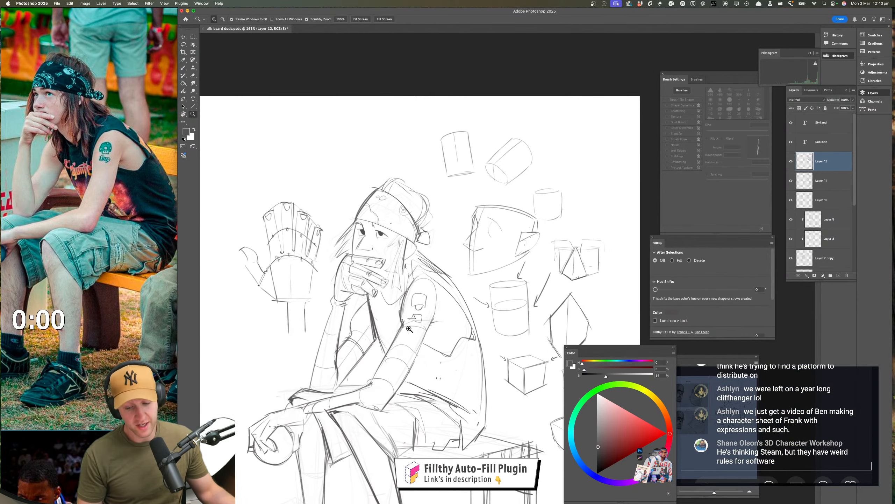
pyautogui.moveTo(405, 275); pyautogui.dragTo(434, 274)
pyautogui.press('b')
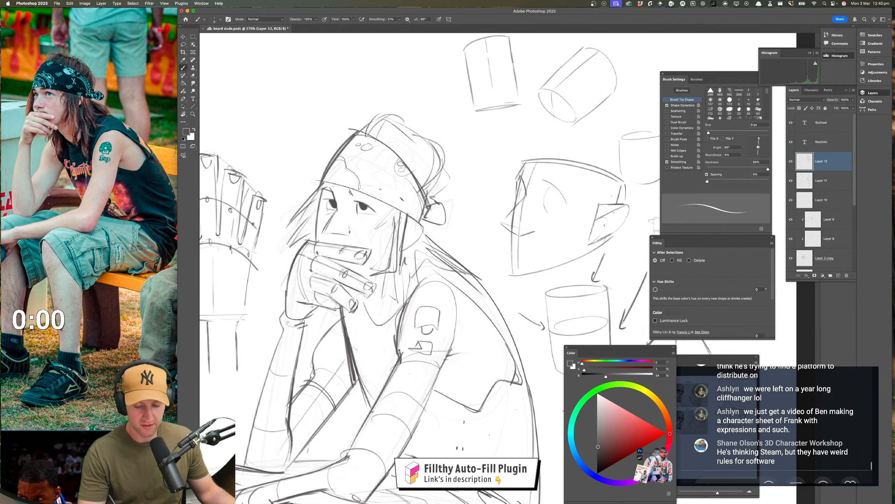
pyautogui.moveTo(402, 204); pyautogui.dragTo(390, 310)
# Mirror the canvas horizontally again to check the full seated figure and crate
pyautogui.press('z')
pyautogui.moveTo(426, 371); pyautogui.dragTo(393, 372)
pyautogui.moveTo(430, 411); pyautogui.dragTo(401, 331)
pyautogui.moveTo(423, 365); pyautogui.dragTo(408, 366)
pyautogui.moveTo(407, 366); pyautogui.dragTo(403, 348)
pyautogui.press('super+shift+h')
pyautogui.moveTo(488, 376); pyautogui.dragTo(459, 375)
pyautogui.moveTo(436, 367); pyautogui.dragTo(390, 362)
pyautogui.moveTo(466, 374); pyautogui.dragTo(389, 360)
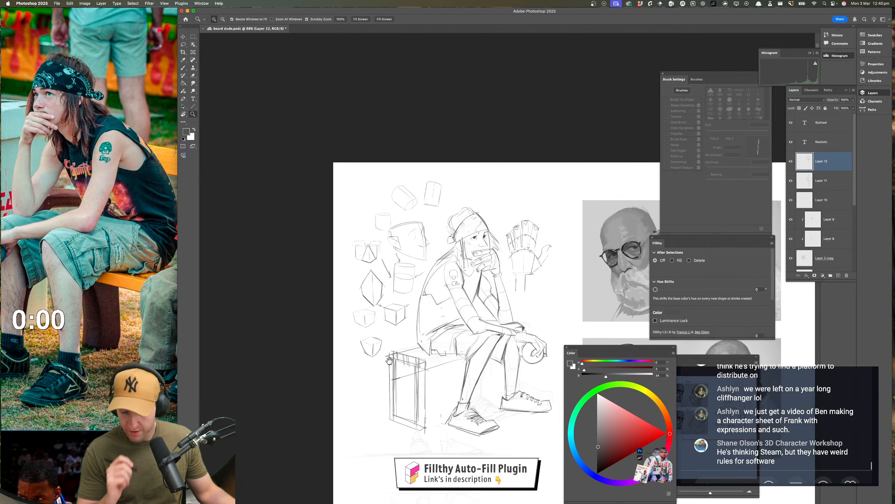
# Erase the leg line beneath the resting forearm at the near knee and redraw that contour with the brush
pyautogui.moveTo(479, 331); pyautogui.dragTo(501, 317)
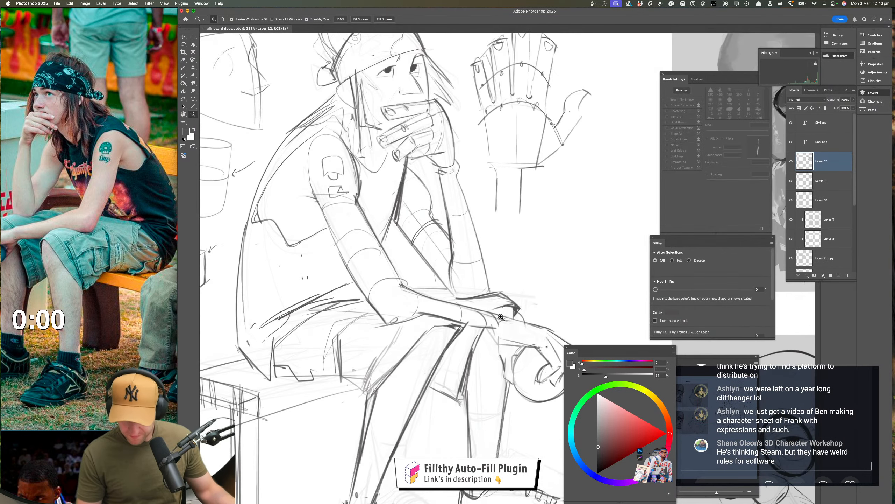
pyautogui.press('b')
pyautogui.press('e')
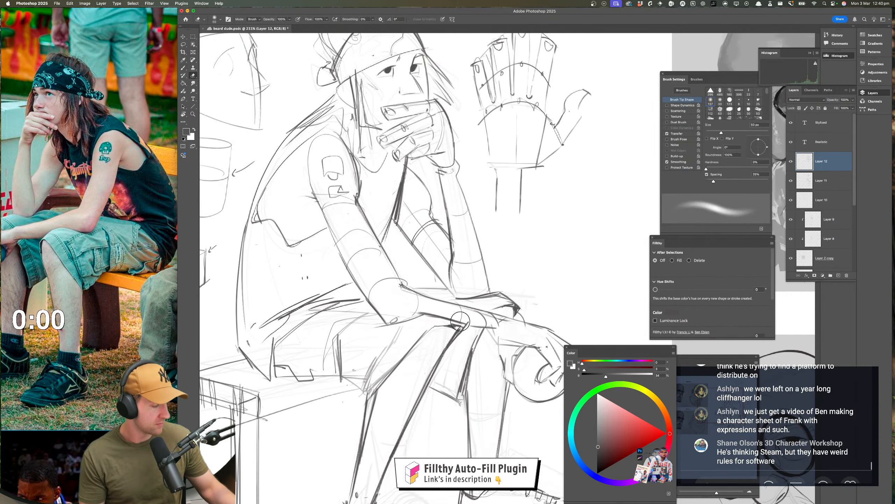
pyautogui.moveTo(421, 317)
pyautogui.mouseDown()
pyautogui.moveTo(471, 317)
pyautogui.moveTo(431, 384)
pyautogui.mouseUp()
pyautogui.press('b')
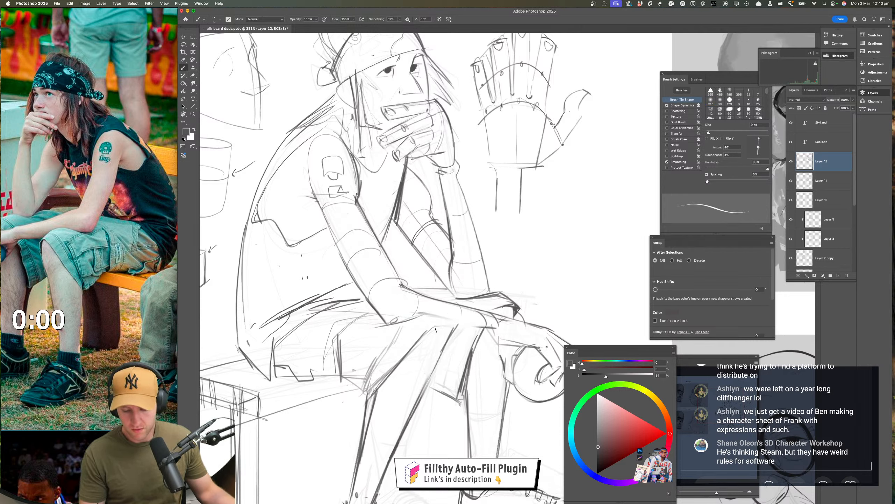
pyautogui.moveTo(434, 327)
pyautogui.mouseDown()
pyautogui.moveTo(468, 324)
pyautogui.moveTo(416, 319)
pyautogui.moveTo(449, 343)
pyautogui.moveTo(444, 353)
pyautogui.mouseUp()
pyautogui.moveTo(440, 386); pyautogui.dragTo(413, 388)
# Reinforce the near leg's front contour below the knee and redraw the knee edge under the resting forearm
pyautogui.moveTo(438, 406)
pyautogui.mouseDown()
pyautogui.moveTo(430, 314)
pyautogui.moveTo(460, 278)
pyautogui.mouseUp()
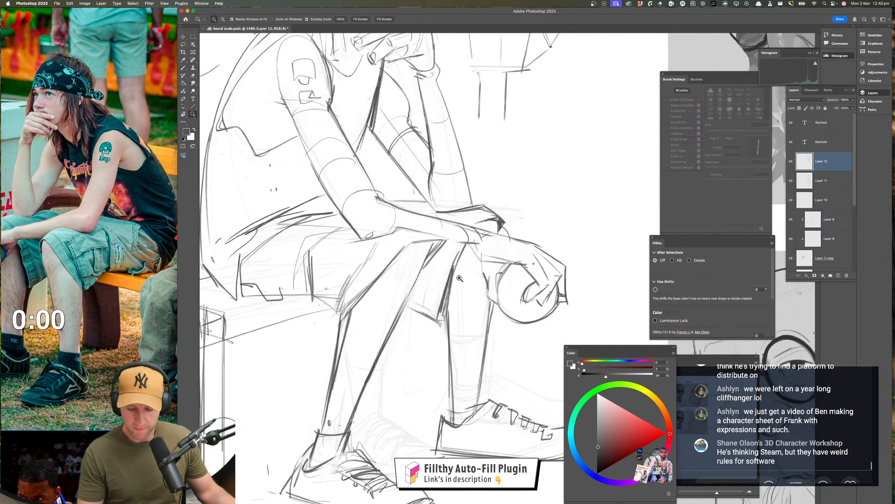
pyautogui.moveTo(432, 239); pyautogui.dragTo(405, 302)
pyautogui.moveTo(430, 247); pyautogui.dragTo(402, 314)
pyautogui.moveTo(407, 363); pyautogui.dragTo(376, 384)
pyautogui.moveTo(445, 293); pyautogui.dragTo(458, 290)
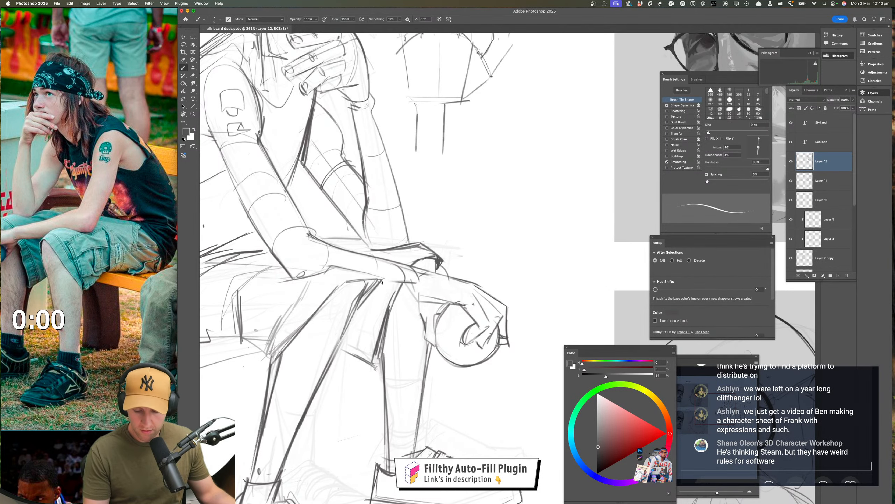
pyautogui.moveTo(383, 282); pyautogui.dragTo(418, 285)
pyautogui.moveTo(438, 370); pyautogui.dragTo(410, 384)
pyautogui.moveTo(410, 383); pyautogui.dragTo(411, 327)
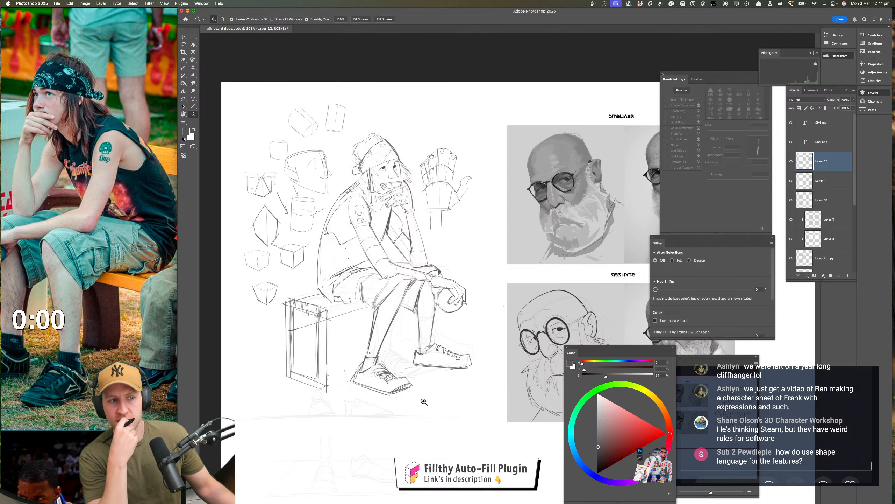
# Erase the rough heel corner of the far shoe and redraw its sole line
pyautogui.click(422, 365)
pyautogui.press('b')
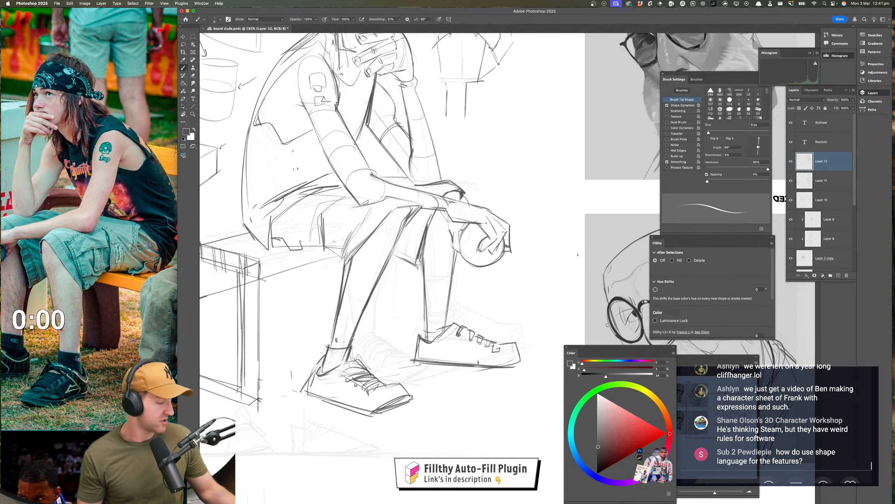
pyautogui.press('e')
pyautogui.moveTo(405, 363)
pyautogui.mouseDown()
pyautogui.moveTo(522, 368)
pyautogui.moveTo(413, 360)
pyautogui.mouseUp()
pyautogui.press('b')
pyautogui.moveTo(415, 361); pyautogui.dragTo(503, 370)
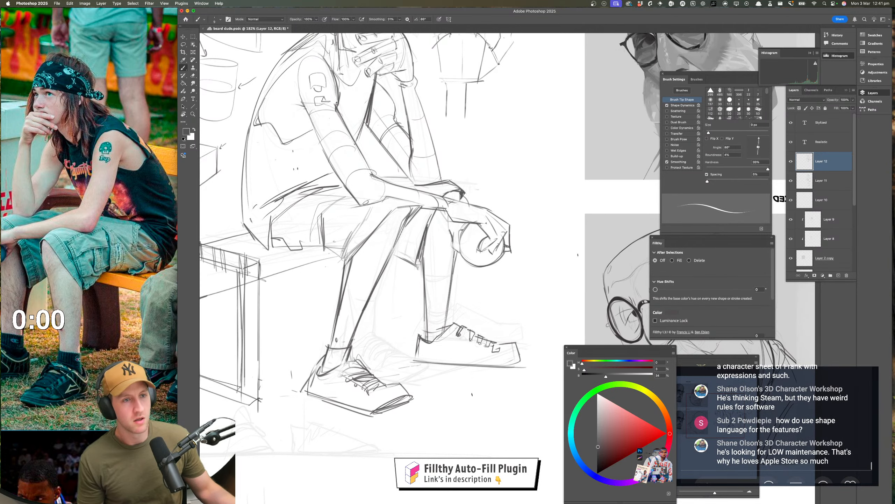
# Mirror the canvas horizontally to check the shoes and lower legs
pyautogui.moveTo(468, 410); pyautogui.dragTo(443, 395)
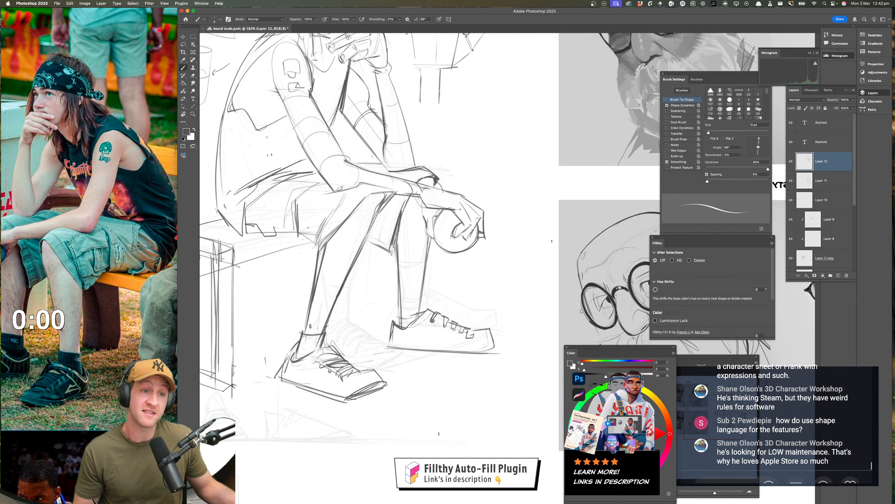
pyautogui.moveTo(455, 405)
pyautogui.mouseDown()
pyautogui.moveTo(432, 410)
pyautogui.moveTo(442, 407)
pyautogui.moveTo(445, 388)
pyautogui.mouseUp()
pyautogui.moveTo(374, 363); pyautogui.dragTo(497, 370)
pyautogui.moveTo(462, 368)
pyautogui.mouseDown()
pyautogui.moveTo(469, 353)
pyautogui.moveTo(425, 400)
pyautogui.mouseUp()
pyautogui.press('super+shift+h')
# Redraw the near leg's contour lines running from the shorts over the knee towards the shin
pyautogui.moveTo(560, 400)
pyautogui.mouseDown()
pyautogui.moveTo(468, 367)
pyautogui.moveTo(471, 395)
pyautogui.moveTo(488, 418)
pyautogui.mouseUp()
pyautogui.moveTo(415, 320); pyautogui.dragTo(454, 308)
pyautogui.moveTo(363, 312); pyautogui.dragTo(389, 383)
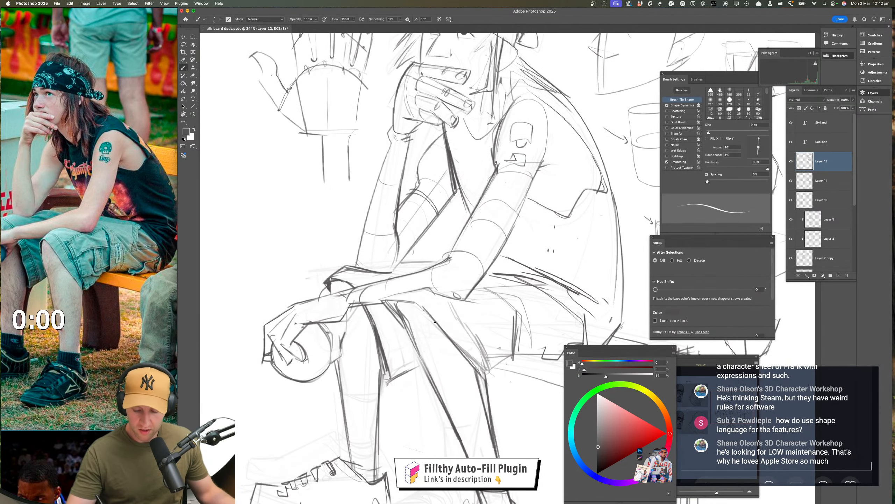
pyautogui.moveTo(426, 312); pyautogui.dragTo(487, 382)
pyautogui.moveTo(457, 343)
pyautogui.mouseDown()
pyautogui.moveTo(486, 375)
pyautogui.moveTo(466, 396)
pyautogui.mouseUp()
# Try to redraw the finger contours on the hand covering the mouth
pyautogui.moveTo(548, 407); pyautogui.dragTo(479, 412)
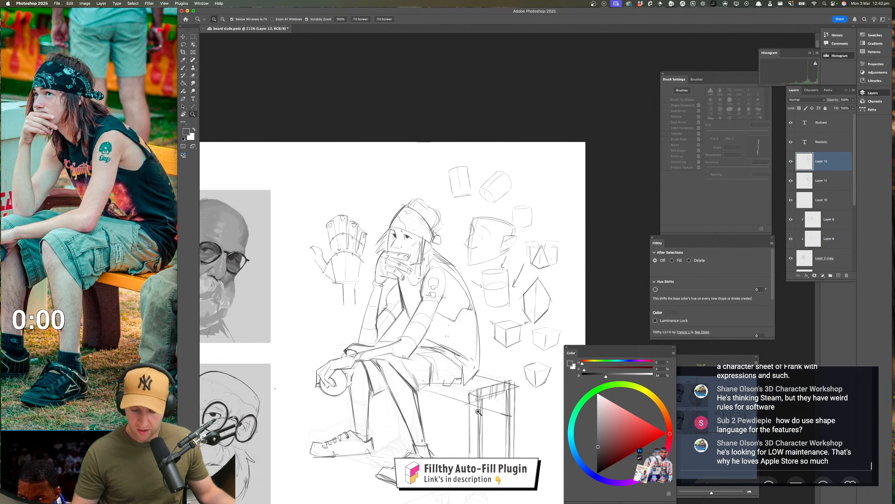
pyautogui.moveTo(413, 263); pyautogui.dragTo(449, 256)
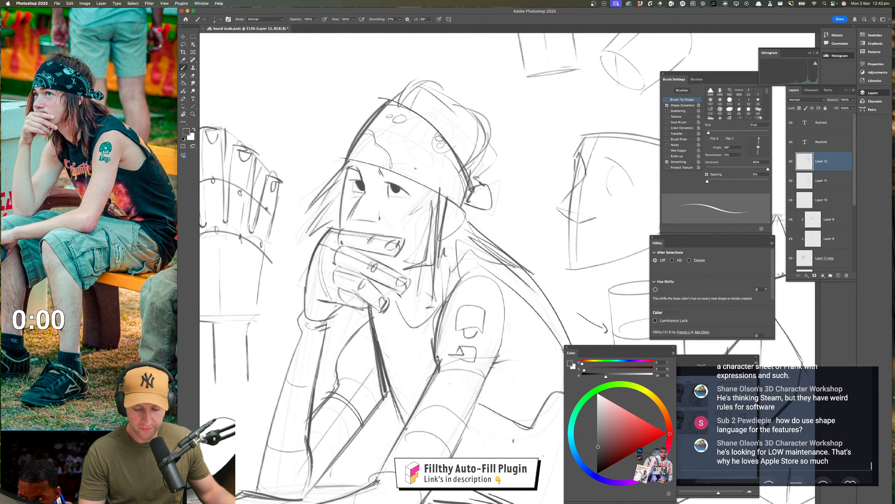
pyautogui.moveTo(373, 281)
pyautogui.mouseDown()
pyautogui.moveTo(401, 293)
pyautogui.moveTo(411, 281)
pyautogui.mouseUp()
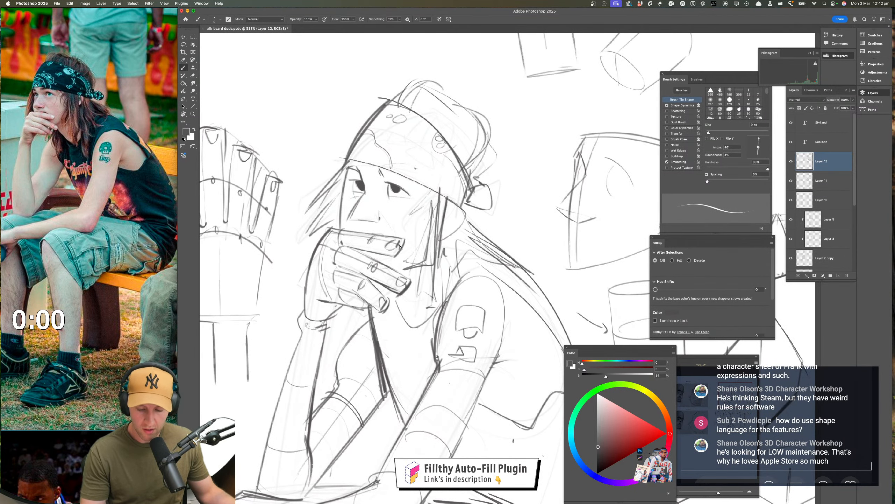
pyautogui.moveTo(404, 240)
pyautogui.mouseDown()
pyautogui.moveTo(397, 259)
pyautogui.moveTo(389, 254)
pyautogui.mouseUp()
pyautogui.press('super+z')
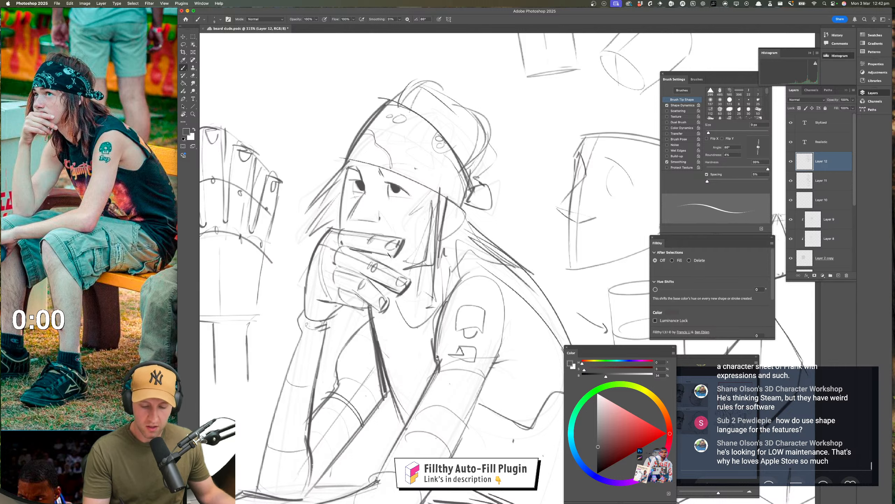
pyautogui.press('super+z')
pyautogui.moveTo(334, 242); pyautogui.dragTo(381, 262)
pyautogui.press('super+z')
pyautogui.press('super+z')
pyautogui.press('super+z')
pyautogui.press('super+z')
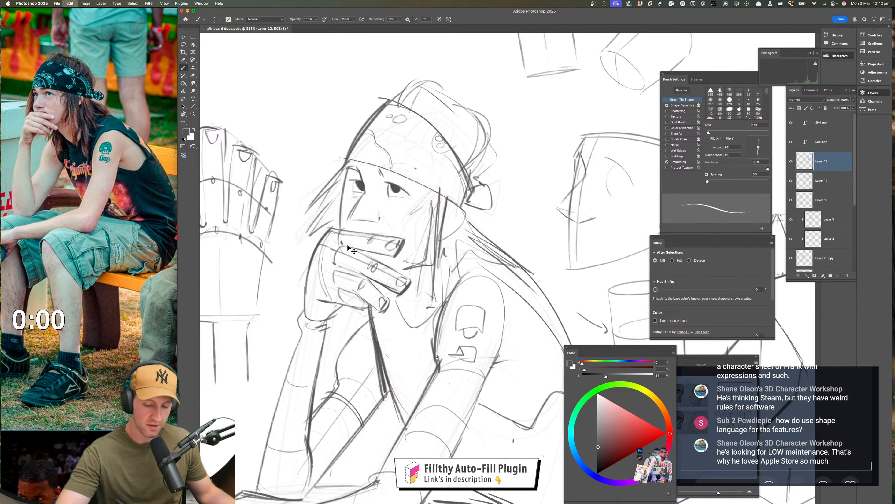
# Reinforce the upper edges of the fingers on the hand resting against the face
pyautogui.moveTo(341, 241); pyautogui.dragTo(399, 270)
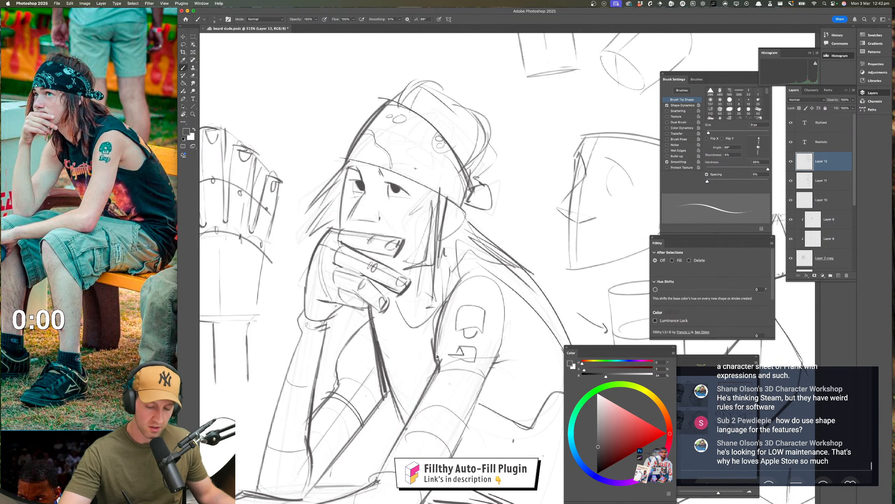
pyautogui.moveTo(341, 267); pyautogui.dragTo(373, 279)
pyautogui.moveTo(422, 363); pyautogui.dragTo(366, 364)
pyautogui.moveTo(433, 401); pyautogui.dragTo(394, 352)
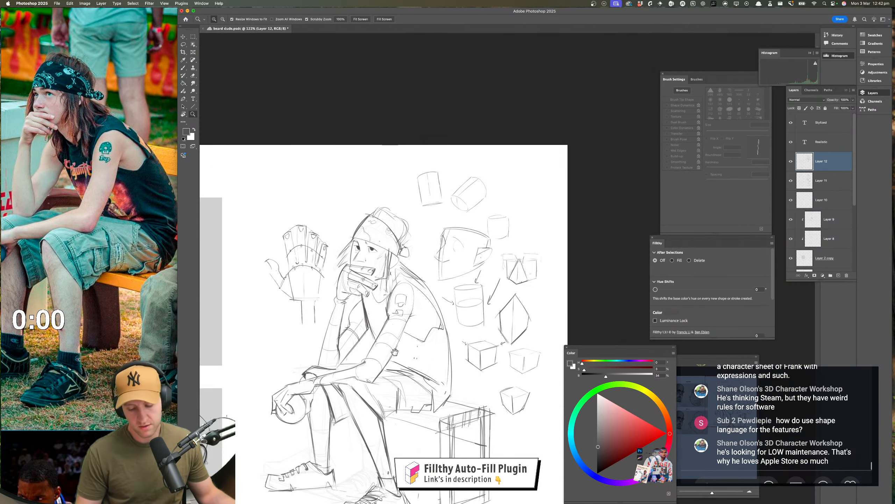
# Examine the whole seated figure and the crate, from the head down to the back of the shorts
pyautogui.moveTo(415, 380); pyautogui.dragTo(388, 382)
pyautogui.moveTo(443, 407); pyautogui.dragTo(435, 369)
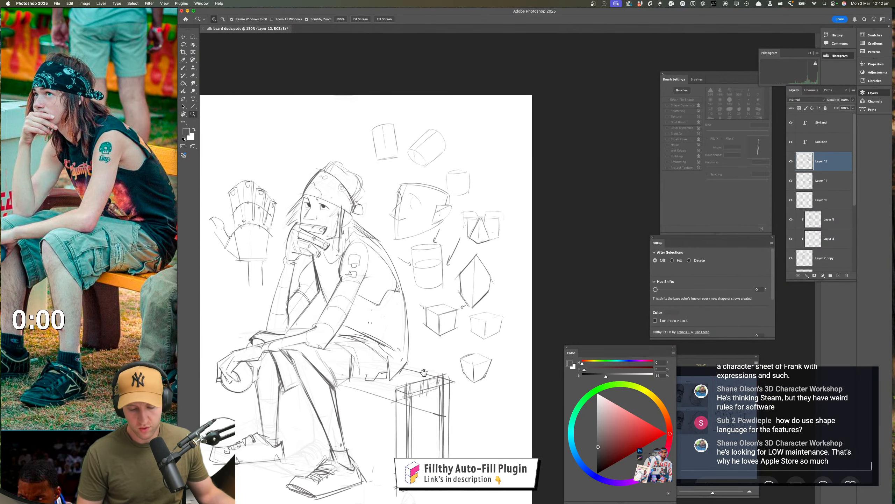
pyautogui.moveTo(381, 219)
pyautogui.mouseDown()
pyautogui.moveTo(402, 279)
pyautogui.moveTo(391, 257)
pyautogui.mouseUp()
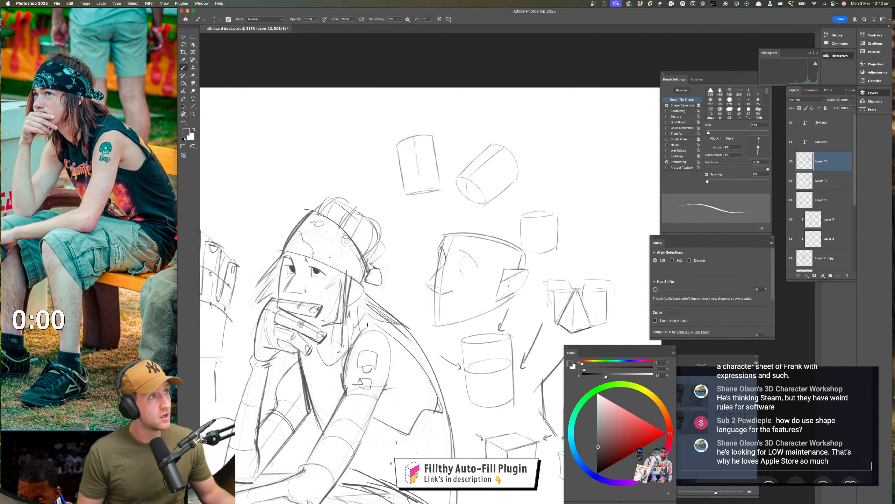
pyautogui.moveTo(402, 367); pyautogui.dragTo(389, 368)
pyautogui.moveTo(424, 453); pyautogui.dragTo(428, 335)
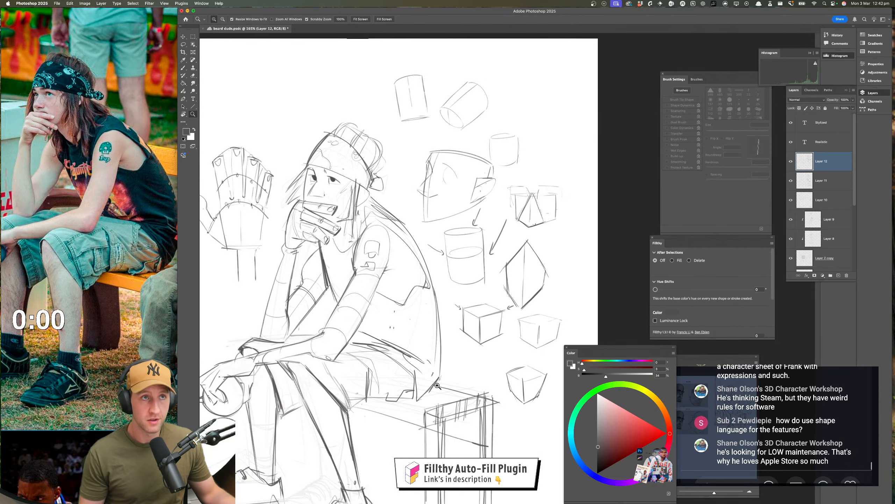
pyautogui.moveTo(438, 386); pyautogui.dragTo(422, 381)
pyautogui.moveTo(421, 380); pyautogui.dragTo(406, 350)
pyautogui.moveTo(415, 334); pyautogui.dragTo(423, 322)
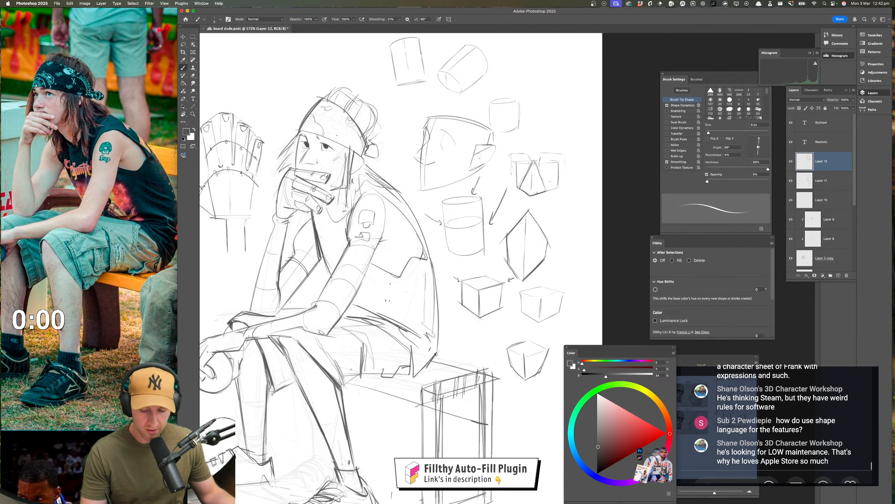
# Strengthen the lower back contour and sketch the crate's top edges and shading strokes behind the shorts
pyautogui.moveTo(428, 261)
pyautogui.mouseDown()
pyautogui.moveTo(441, 355)
pyautogui.moveTo(483, 318)
pyautogui.mouseUp()
pyautogui.moveTo(431, 331); pyautogui.dragTo(493, 339)
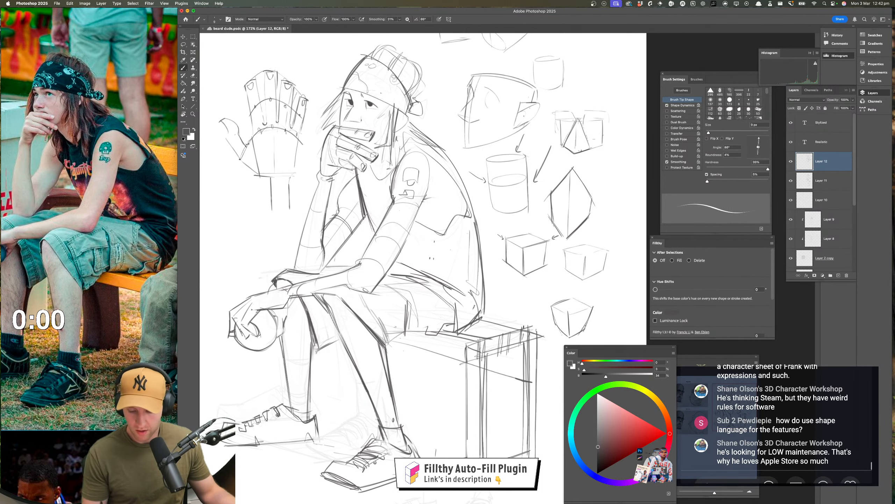
pyautogui.press('super+z')
pyautogui.press('super+z')
pyautogui.moveTo(440, 331); pyautogui.dragTo(481, 341)
pyautogui.moveTo(444, 330)
pyautogui.mouseDown()
pyautogui.moveTo(490, 333)
pyautogui.moveTo(470, 327)
pyautogui.moveTo(495, 336)
pyautogui.mouseUp()
pyautogui.moveTo(468, 327); pyautogui.dragTo(513, 333)
pyautogui.moveTo(461, 345)
pyautogui.mouseDown()
pyautogui.moveTo(429, 346)
pyautogui.moveTo(424, 334)
pyautogui.moveTo(494, 330)
pyautogui.mouseUp()
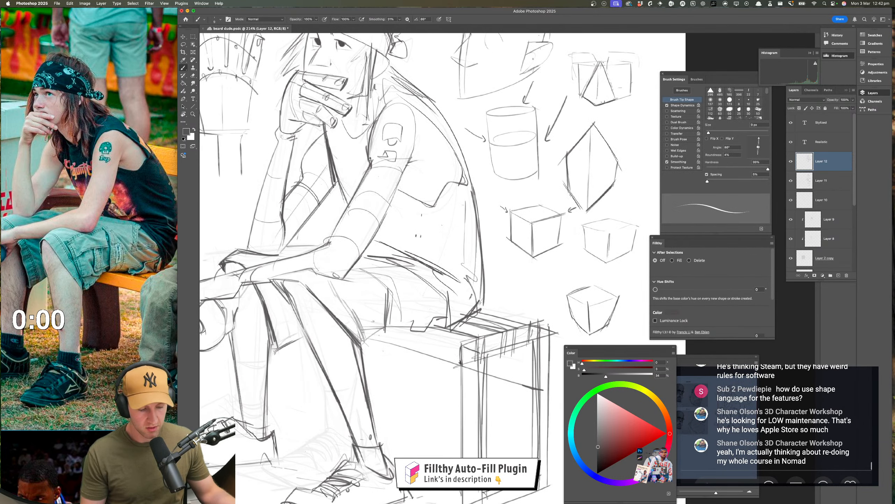
# Redraw the crate's front top edge beneath the thigh and reinforce its near corner
pyautogui.moveTo(441, 356); pyautogui.dragTo(368, 338)
pyautogui.moveTo(386, 345); pyautogui.dragTo(458, 366)
pyautogui.moveTo(396, 329)
pyautogui.mouseDown()
pyautogui.moveTo(468, 345)
pyautogui.moveTo(457, 342)
pyautogui.mouseUp()
pyautogui.moveTo(427, 369); pyautogui.dragTo(414, 368)
pyautogui.moveTo(467, 359)
pyautogui.mouseDown()
pyautogui.moveTo(512, 313)
pyautogui.moveTo(508, 335)
pyautogui.mouseUp()
pyautogui.moveTo(508, 335); pyautogui.dragTo(502, 353)
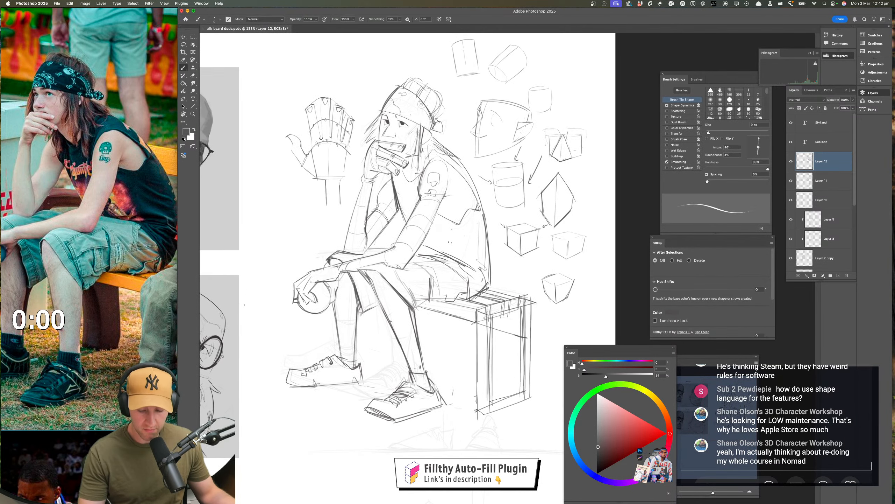
# Add short hatch marks along both shins to suggest leg hair
pyautogui.moveTo(398, 348); pyautogui.dragTo(411, 345)
pyautogui.moveTo(378, 311); pyautogui.dragTo(390, 308)
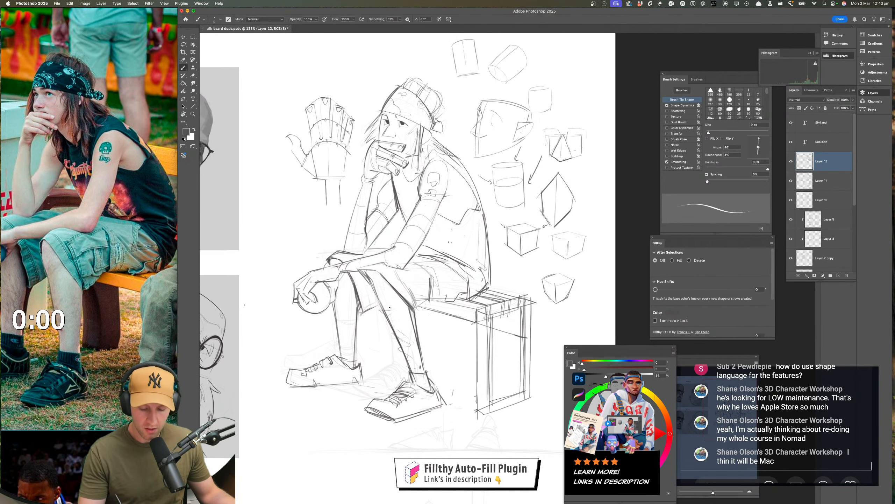
pyautogui.moveTo(444, 359); pyautogui.dragTo(422, 353)
pyautogui.moveTo(343, 295)
pyautogui.mouseDown()
pyautogui.moveTo(358, 298)
pyautogui.moveTo(363, 328)
pyautogui.mouseUp()
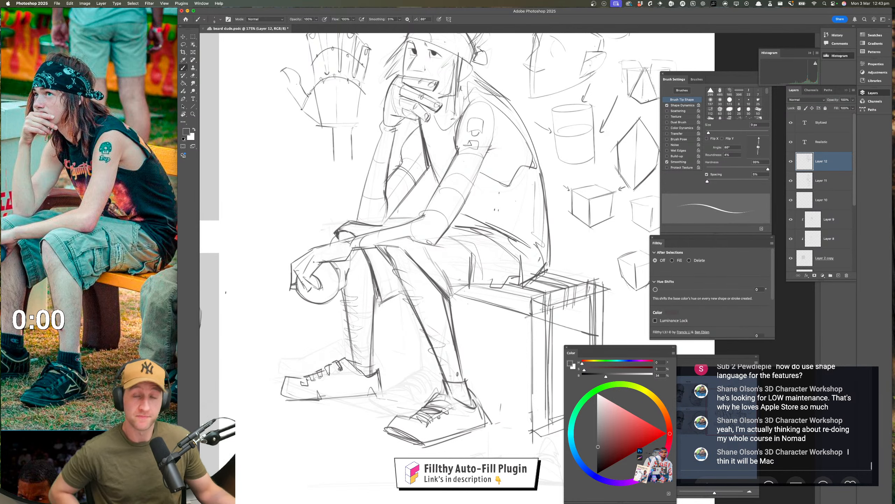
pyautogui.moveTo(413, 393); pyautogui.dragTo(374, 394)
pyautogui.moveTo(419, 370); pyautogui.dragTo(425, 388)
# Mirror the canvas horizontally and check the full figure's proportions and pose
pyautogui.press('super+shift+h')
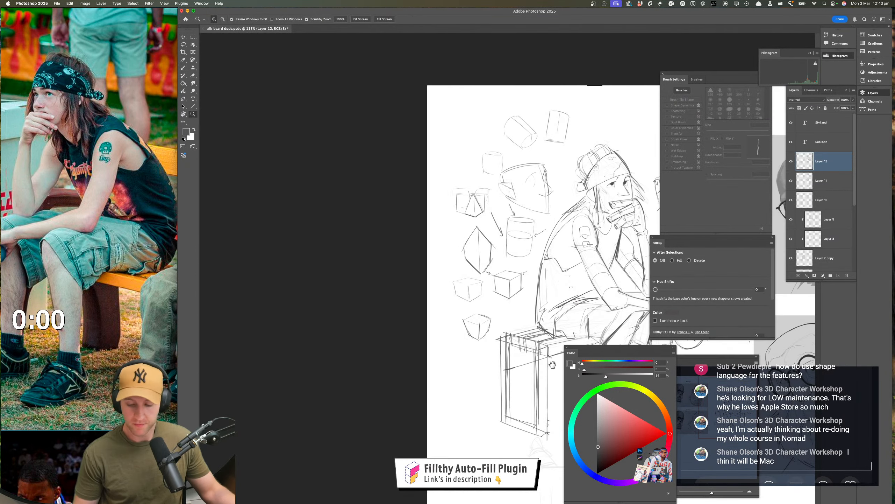
pyautogui.moveTo(559, 381); pyautogui.dragTo(315, 339)
pyautogui.moveTo(464, 410); pyautogui.dragTo(497, 454)
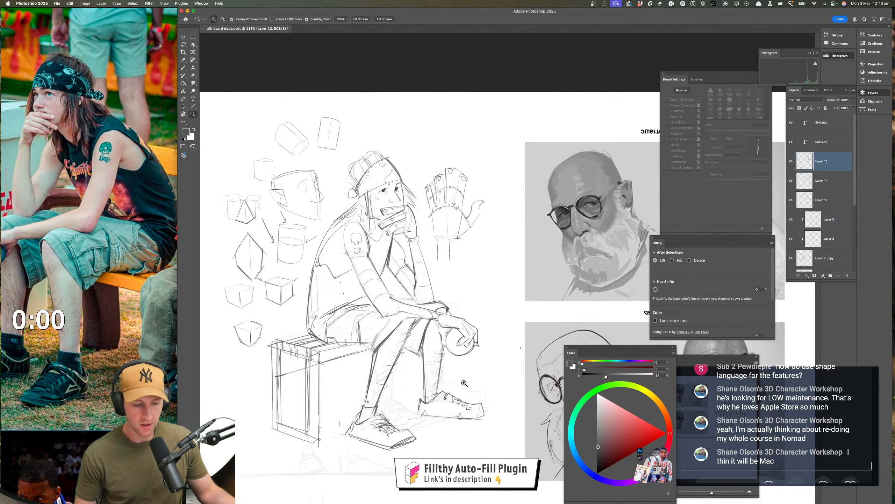
pyautogui.moveTo(416, 335); pyautogui.dragTo(438, 340)
pyautogui.moveTo(388, 291)
pyautogui.mouseDown()
pyautogui.moveTo(424, 305)
pyautogui.moveTo(404, 327)
pyautogui.moveTo(405, 318)
pyautogui.mouseUp()
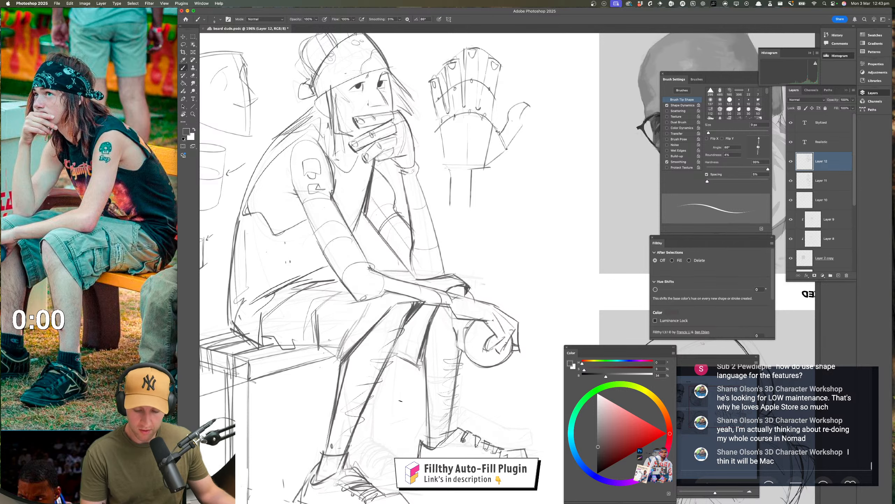
pyautogui.moveTo(496, 321); pyautogui.dragTo(447, 347)
pyautogui.moveTo(503, 397); pyautogui.dragTo(458, 363)
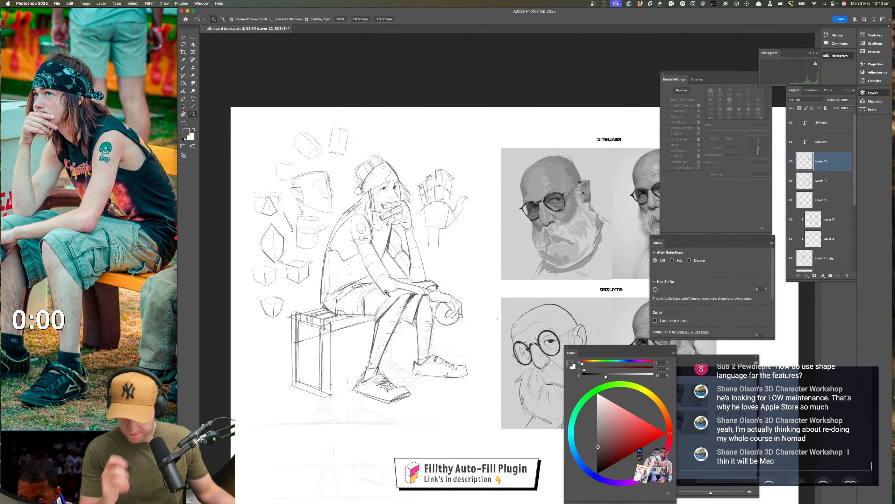
pyautogui.moveTo(388, 294)
pyautogui.mouseDown()
pyautogui.moveTo(416, 293)
pyautogui.moveTo(413, 317)
pyautogui.mouseUp()
pyautogui.moveTo(444, 197)
pyautogui.mouseDown()
pyautogui.moveTo(442, 252)
pyautogui.moveTo(469, 271)
pyautogui.moveTo(419, 281)
pyautogui.mouseUp()
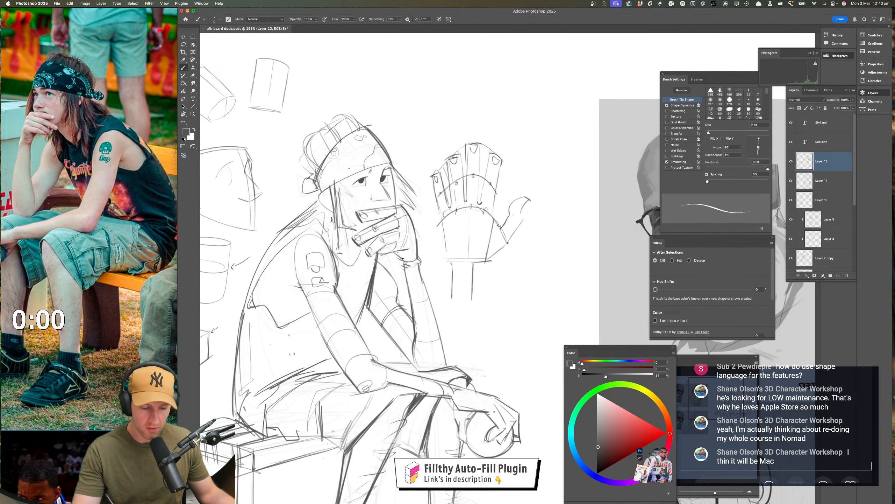
# Examine the face and the hand over the mouth closely in the mirrored view
pyautogui.moveTo(427, 281); pyautogui.dragTo(406, 282)
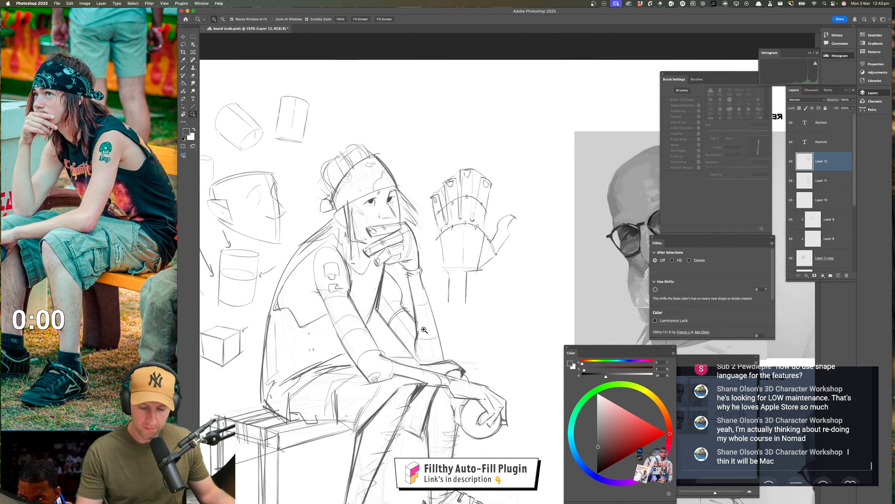
pyautogui.moveTo(439, 317); pyautogui.dragTo(451, 285)
pyautogui.moveTo(454, 291)
pyautogui.mouseDown()
pyautogui.moveTo(480, 291)
pyautogui.moveTo(469, 288)
pyautogui.mouseUp()
pyautogui.moveTo(439, 153)
pyautogui.mouseDown()
pyautogui.moveTo(441, 221)
pyautogui.moveTo(460, 226)
pyautogui.mouseUp()
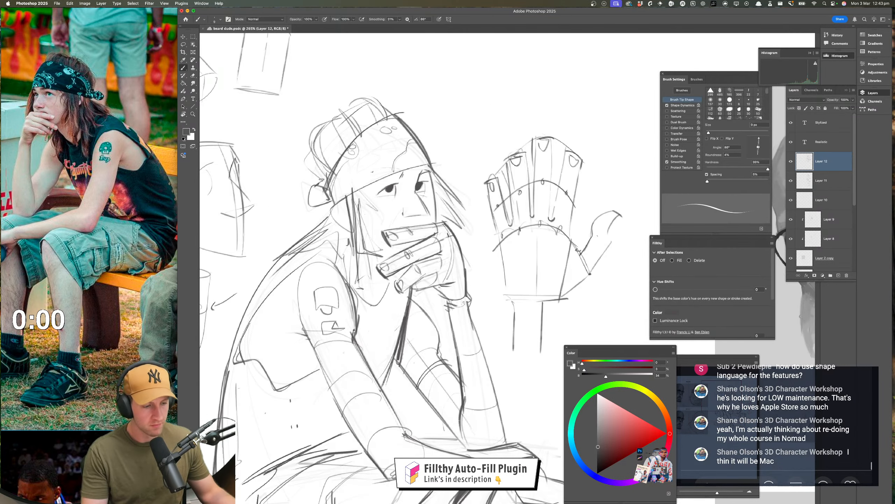
pyautogui.moveTo(406, 216)
pyautogui.mouseDown()
pyautogui.moveTo(428, 213)
pyautogui.moveTo(418, 255)
pyautogui.mouseUp()
pyautogui.moveTo(417, 255); pyautogui.dragTo(445, 254)
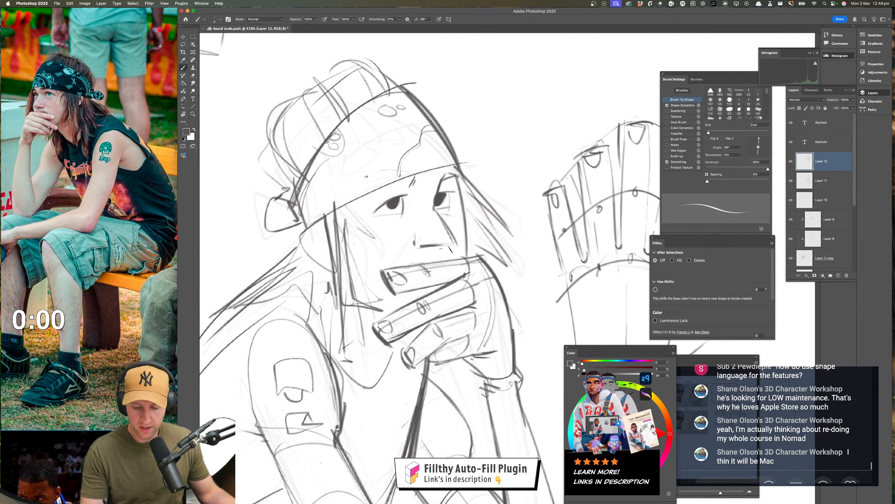
pyautogui.press('z')
pyautogui.moveTo(438, 353); pyautogui.dragTo(431, 348)
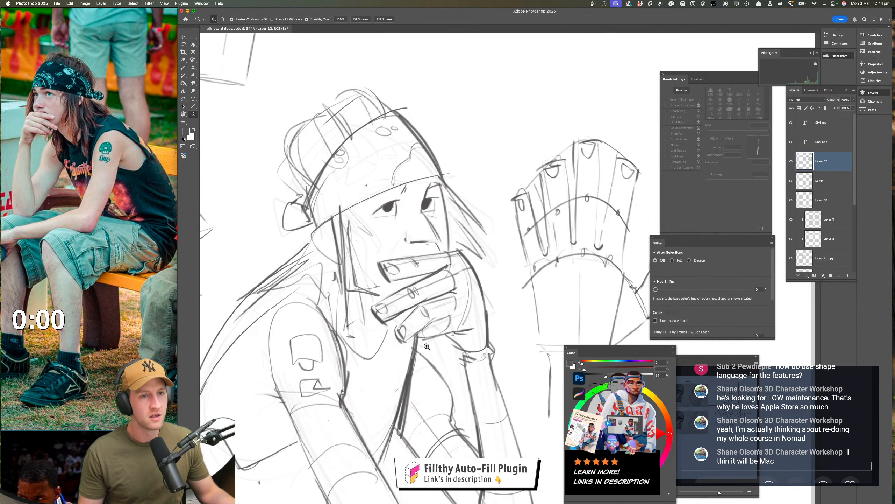
# Mirror the canvas back and check the figure beside the portrait studies
pyautogui.hotkey('shift', 'f')
pyautogui.moveTo(648, 320); pyautogui.dragTo(405, 324)
pyautogui.moveTo(496, 430)
pyautogui.mouseDown()
pyautogui.moveTo(470, 273)
pyautogui.moveTo(417, 296)
pyautogui.mouseUp()
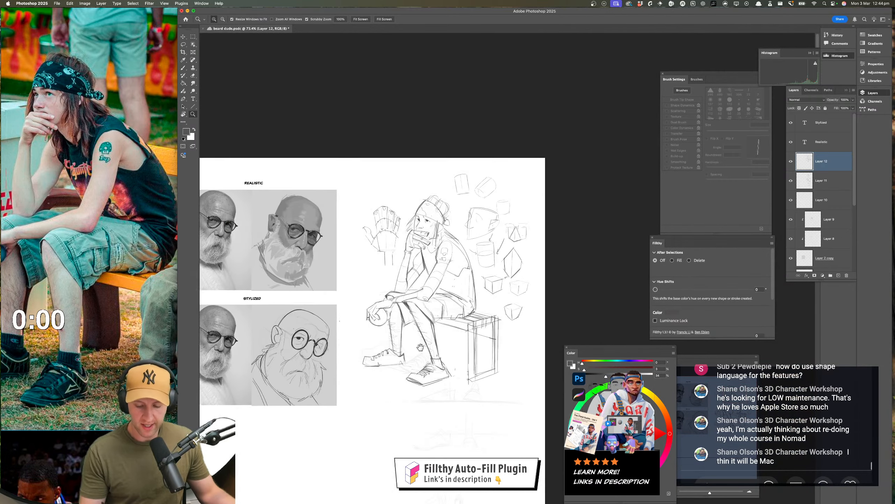
pyautogui.moveTo(434, 328); pyautogui.dragTo(393, 317)
pyautogui.moveTo(393, 317); pyautogui.dragTo(453, 317)
# Redraw the calf and shin contours of both legs with the brush down to the ankles
pyautogui.press('b')
pyautogui.moveTo(382, 360); pyautogui.dragTo(398, 391)
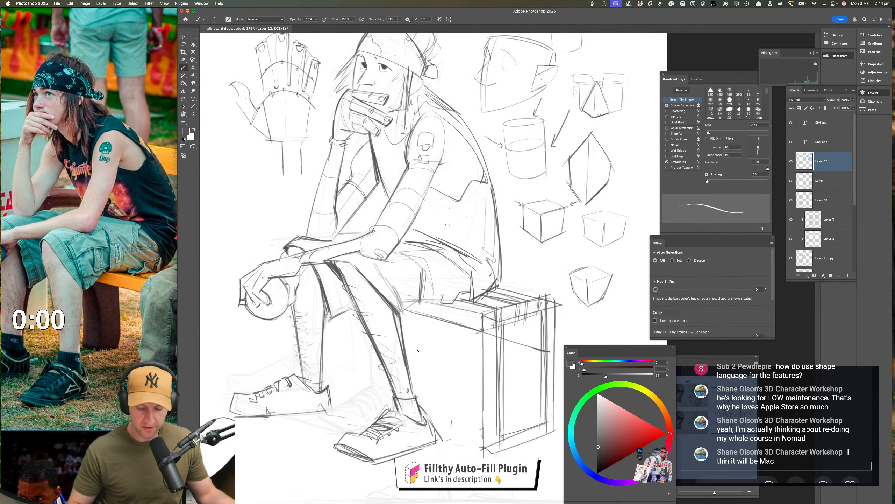
pyautogui.moveTo(401, 322); pyautogui.dragTo(414, 396)
pyautogui.moveTo(322, 300); pyautogui.dragTo(319, 400)
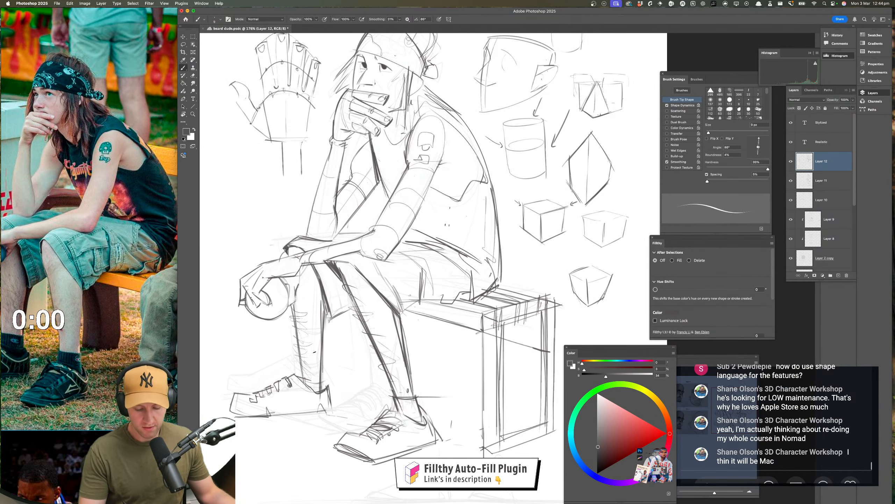
pyautogui.moveTo(293, 304); pyautogui.dragTo(307, 388)
pyautogui.press('super+z')
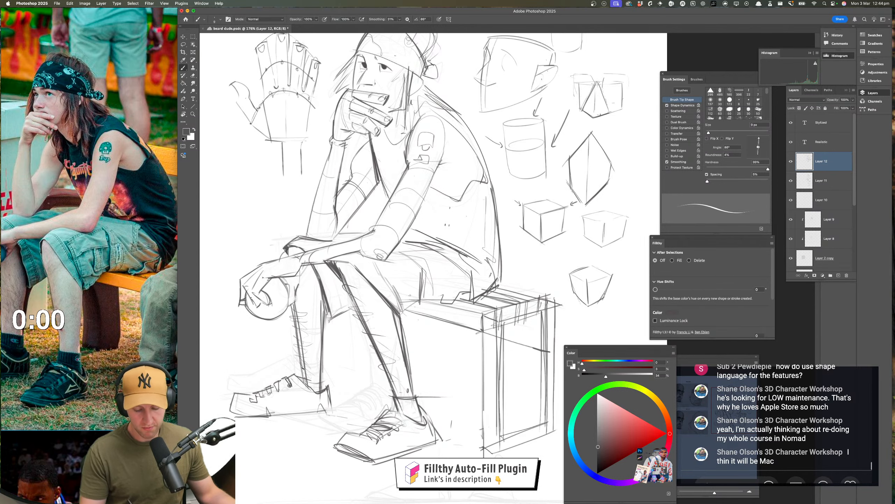
# Erase the existing nose lines on the face and brush in a new slanted nose bridge
pyautogui.moveTo(448, 419); pyautogui.dragTo(474, 378)
pyautogui.moveTo(414, 53)
pyautogui.mouseDown()
pyautogui.moveTo(410, 224)
pyautogui.moveTo(443, 213)
pyautogui.mouseUp()
pyautogui.press('e')
pyautogui.moveTo(385, 248); pyautogui.dragTo(449, 248)
pyautogui.press('z')
pyautogui.press('b')
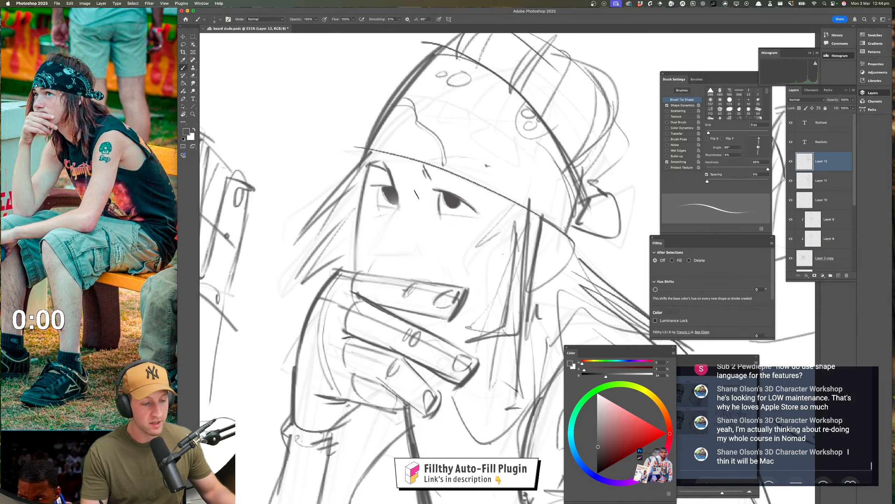
pyautogui.moveTo(396, 209); pyautogui.dragTo(370, 250)
pyautogui.press('super+z')
pyautogui.moveTo(396, 210)
pyautogui.mouseDown()
pyautogui.moveTo(366, 251)
pyautogui.moveTo(425, 263)
pyautogui.mouseUp()
# Draw the underside of the nose and its nostril edge just above the fingers
pyautogui.press('z')
pyautogui.moveTo(430, 317); pyautogui.dragTo(386, 314)
pyautogui.moveTo(493, 292)
pyautogui.mouseDown()
pyautogui.moveTo(465, 281)
pyautogui.moveTo(444, 286)
pyautogui.moveTo(457, 287)
pyautogui.mouseUp()
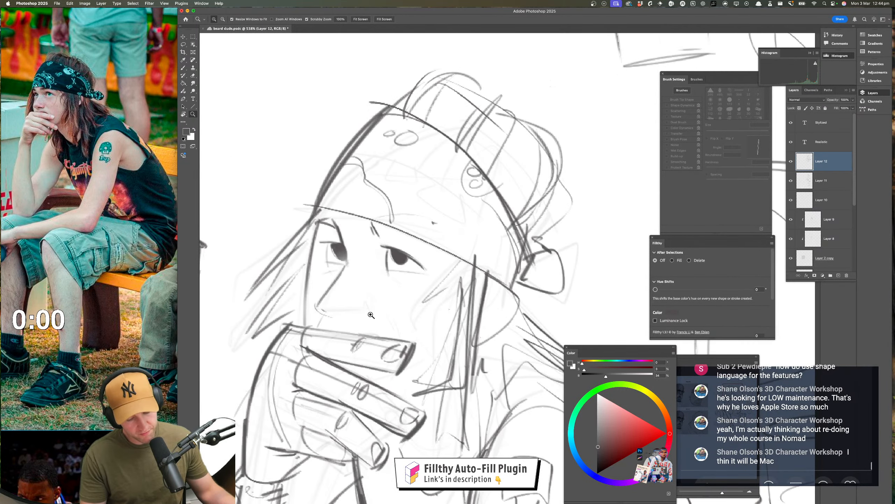
pyautogui.press('b')
pyautogui.moveTo(337, 312); pyautogui.dragTo(372, 311)
# Undo the latest nose strokes and restore them to compare the face with and without them
pyautogui.press('super+z')
pyautogui.press('super+z')
pyautogui.press('super+z')
pyautogui.press('super+z')
pyautogui.press('super+z')
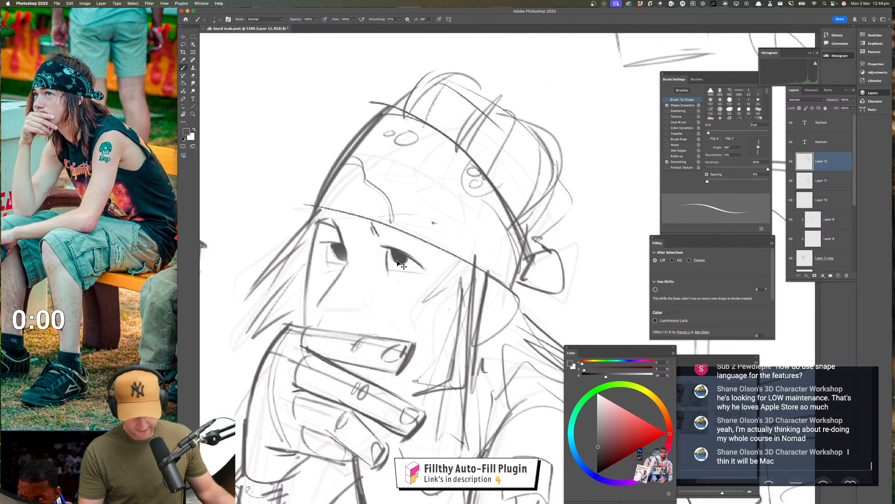
pyautogui.press('super+shift+z')
pyautogui.press('super+shift+z')
pyautogui.press('super+shift+z')
pyautogui.press('super+shift+z')
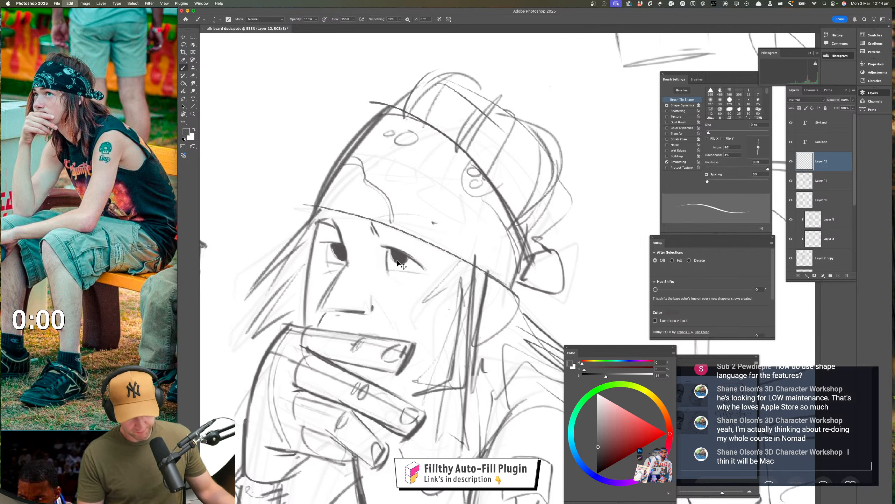
# Erase the nose's underside and nostril edge, and redraw the bridge, underside and nostril with firmer strokes
pyautogui.press('e')
pyautogui.moveTo(332, 304)
pyautogui.mouseDown()
pyautogui.moveTo(316, 311)
pyautogui.moveTo(367, 312)
pyautogui.mouseUp()
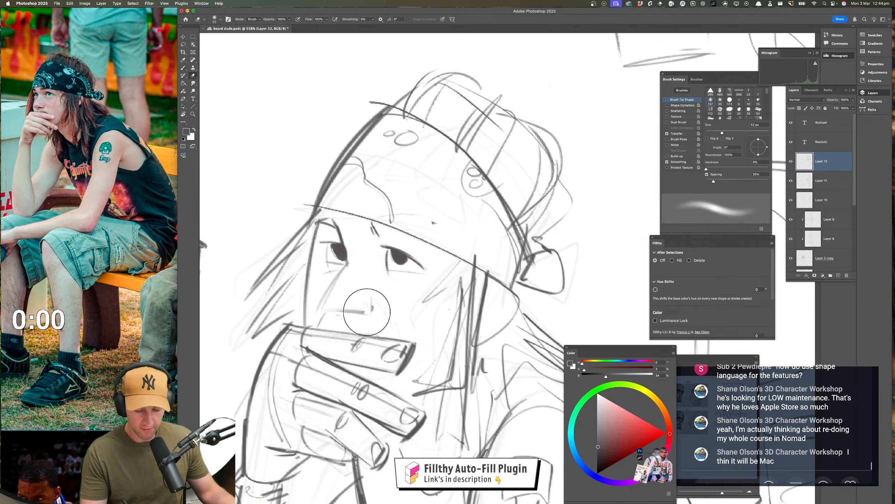
pyautogui.press('b')
pyautogui.moveTo(346, 265); pyautogui.dragTo(318, 306)
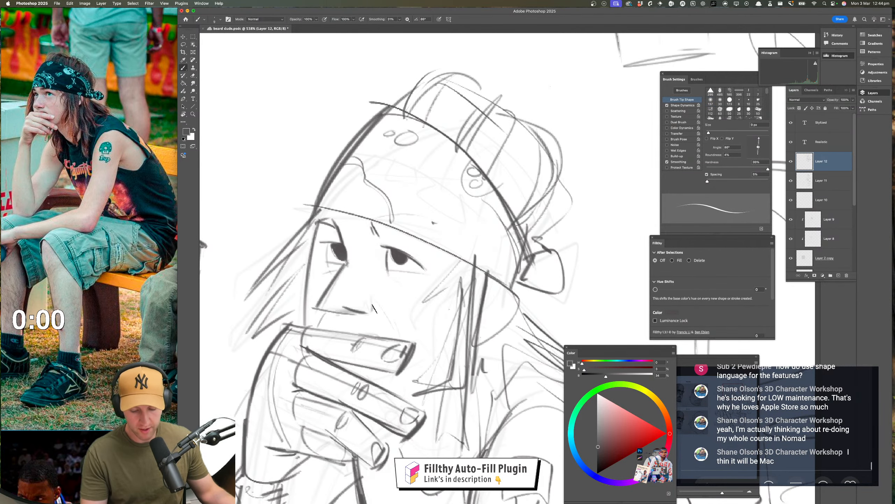
pyautogui.press('z')
pyautogui.moveTo(429, 367)
pyautogui.mouseDown()
pyautogui.moveTo(401, 365)
pyautogui.moveTo(374, 278)
pyautogui.moveTo(352, 259)
pyautogui.moveTo(309, 250)
pyautogui.moveTo(353, 229)
pyautogui.moveTo(379, 249)
pyautogui.mouseUp()
pyautogui.press('b')
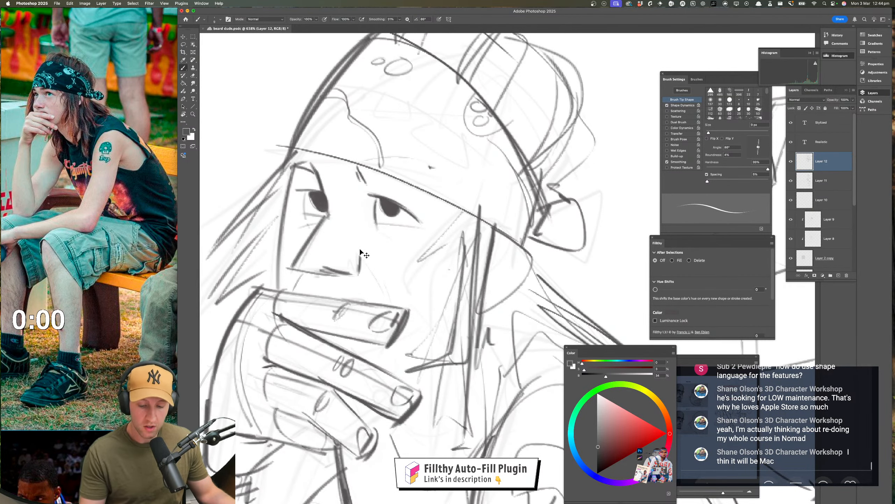
pyautogui.keyDown('super'); pyautogui.moveTo(368, 323); pyautogui.dragTo(319, 331); pyautogui.keyUp('super')
pyautogui.press('super+z')
pyautogui.click(379, 294)
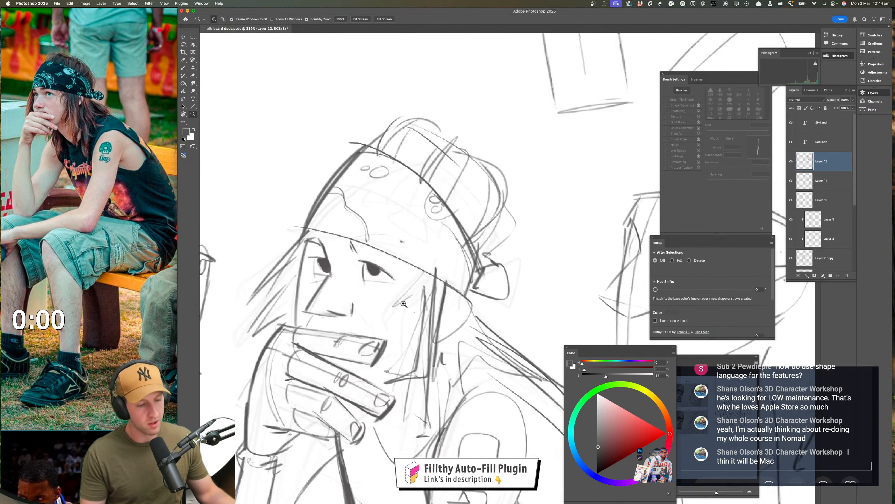
pyautogui.press('b')
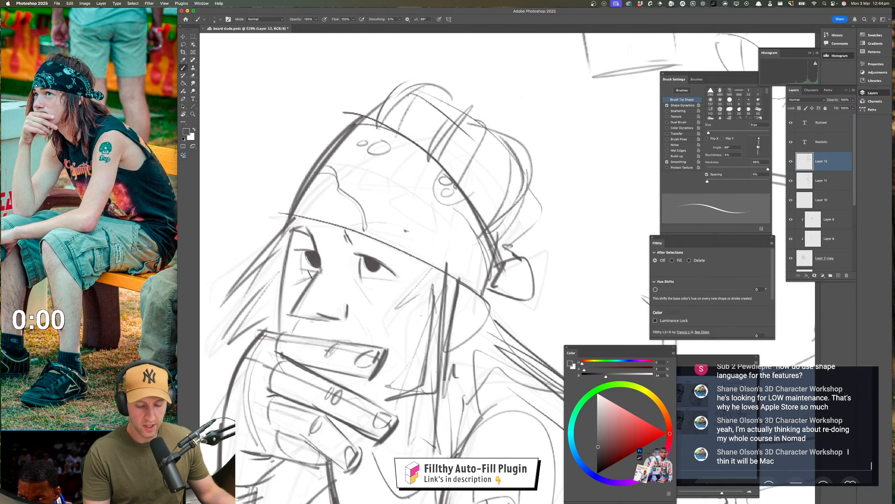
# Erase the dark lower edge of the bandana and the brow marks above both eyes
pyautogui.moveTo(292, 228); pyautogui.dragTo(304, 217)
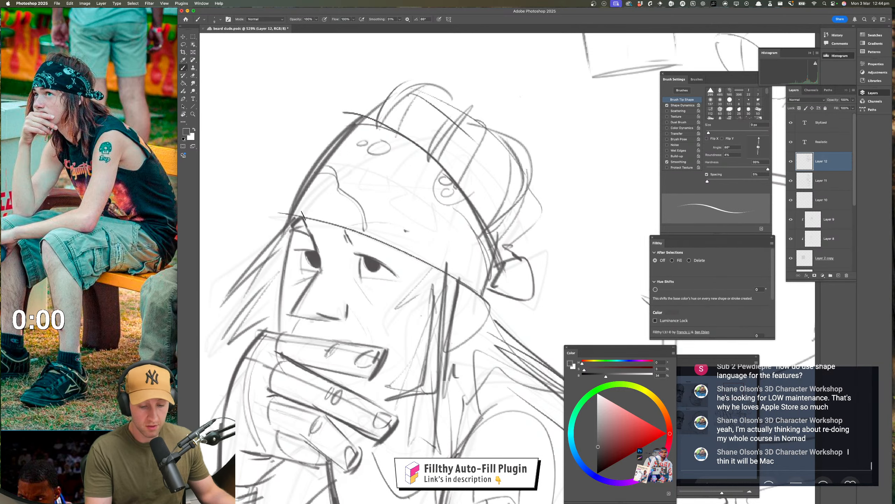
pyautogui.press('z')
pyautogui.moveTo(404, 299); pyautogui.dragTo(400, 319)
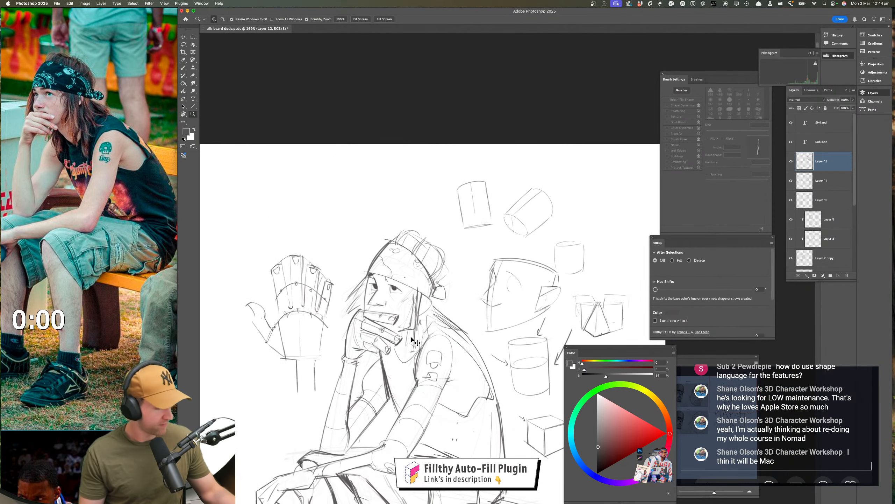
pyautogui.moveTo(394, 284); pyautogui.dragTo(401, 295)
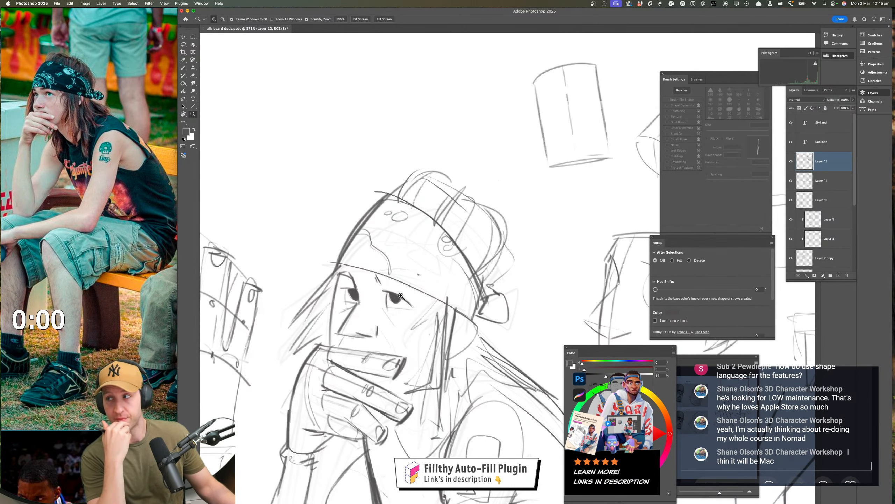
pyautogui.moveTo(400, 296); pyautogui.dragTo(389, 306)
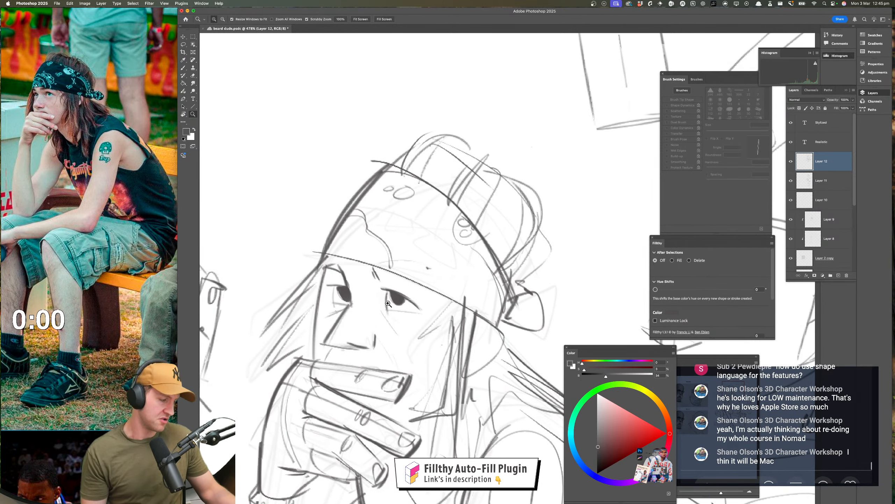
pyautogui.press('e')
pyautogui.moveTo(328, 263)
pyautogui.mouseDown()
pyautogui.moveTo(417, 263)
pyautogui.moveTo(459, 279)
pyautogui.moveTo(396, 272)
pyautogui.moveTo(468, 301)
pyautogui.moveTo(389, 271)
pyautogui.mouseUp()
pyautogui.press('b')
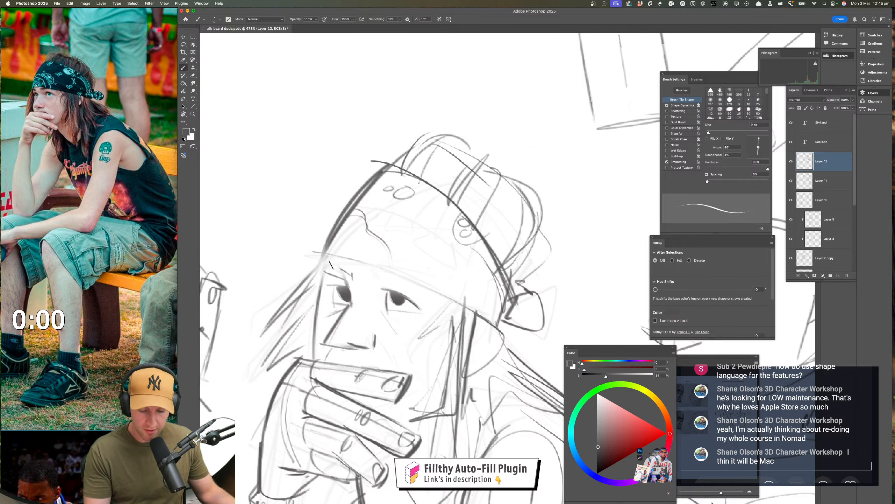
# Try thick, angled eyebrows above both eyes and mirror the canvas to check the expression
pyautogui.moveTo(330, 264)
pyautogui.mouseDown()
pyautogui.moveTo(356, 281)
pyautogui.moveTo(326, 261)
pyautogui.moveTo(328, 272)
pyautogui.moveTo(324, 266)
pyautogui.moveTo(380, 291)
pyautogui.moveTo(399, 287)
pyautogui.moveTo(375, 282)
pyautogui.moveTo(399, 281)
pyautogui.moveTo(366, 279)
pyautogui.moveTo(398, 271)
pyautogui.moveTo(428, 282)
pyautogui.moveTo(360, 262)
pyautogui.mouseUp()
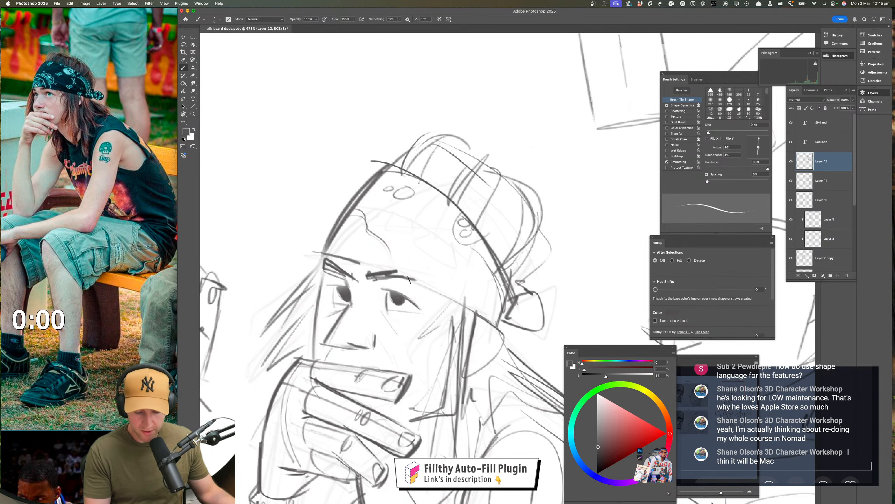
pyautogui.press('z')
pyautogui.moveTo(409, 280)
pyautogui.mouseDown()
pyautogui.moveTo(449, 303)
pyautogui.moveTo(339, 319)
pyautogui.mouseUp()
pyautogui.moveTo(405, 383); pyautogui.dragTo(431, 365)
pyautogui.press('super+f')
pyautogui.moveTo(465, 389); pyautogui.dragTo(456, 350)
pyautogui.moveTo(406, 242)
pyautogui.mouseDown()
pyautogui.moveTo(428, 234)
pyautogui.moveTo(342, 249)
pyautogui.mouseUp()
pyautogui.press('b')
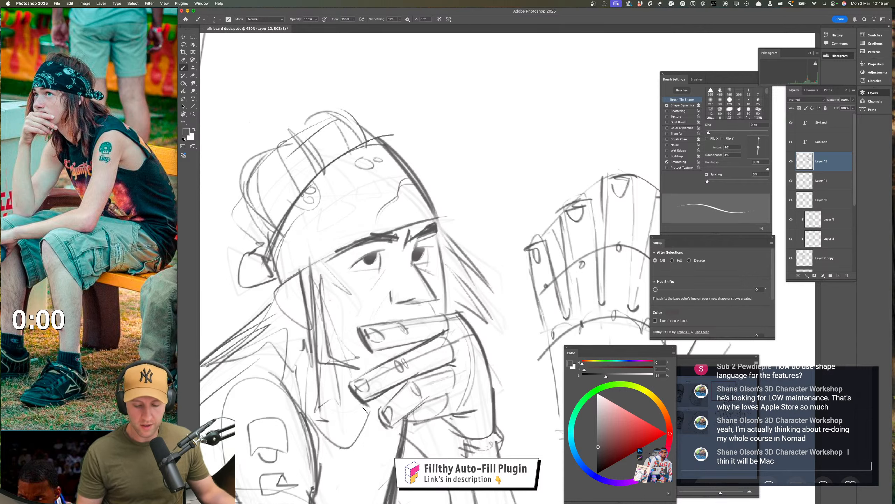
# Undo the thick eyebrows, redraw the bandana's lower edge, and darken brows tucked directly beneath it
pyautogui.press('super+z')
pyautogui.press('super+z')
pyautogui.press('super+z')
pyautogui.press('super+z')
pyautogui.press('super+z')
pyautogui.press('super+z')
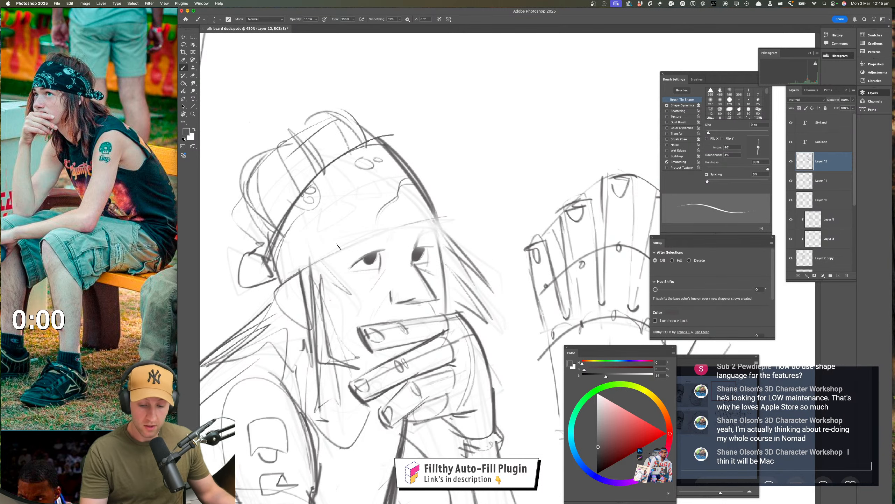
pyautogui.moveTo(339, 246); pyautogui.dragTo(413, 216)
pyautogui.moveTo(522, 298); pyautogui.dragTo(481, 292)
pyautogui.moveTo(427, 275); pyautogui.dragTo(462, 274)
pyautogui.moveTo(434, 248); pyautogui.dragTo(306, 309)
pyautogui.moveTo(311, 305); pyautogui.dragTo(440, 246)
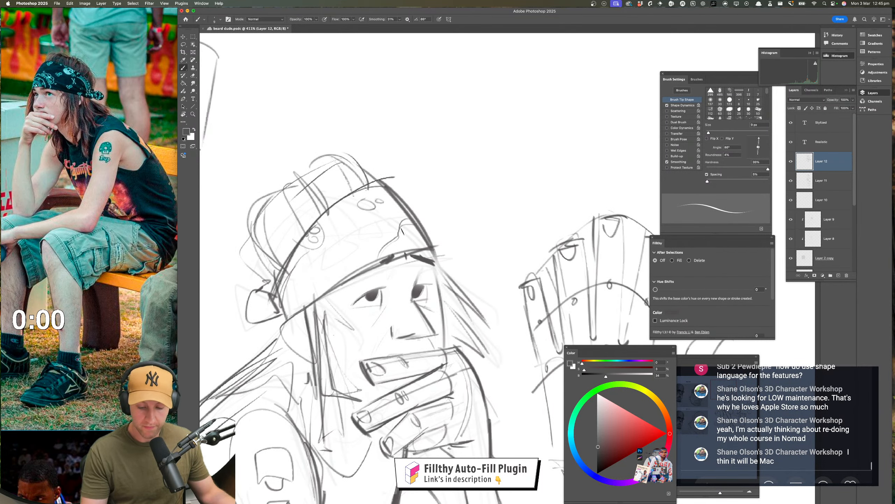
pyautogui.moveTo(388, 257); pyautogui.dragTo(342, 281)
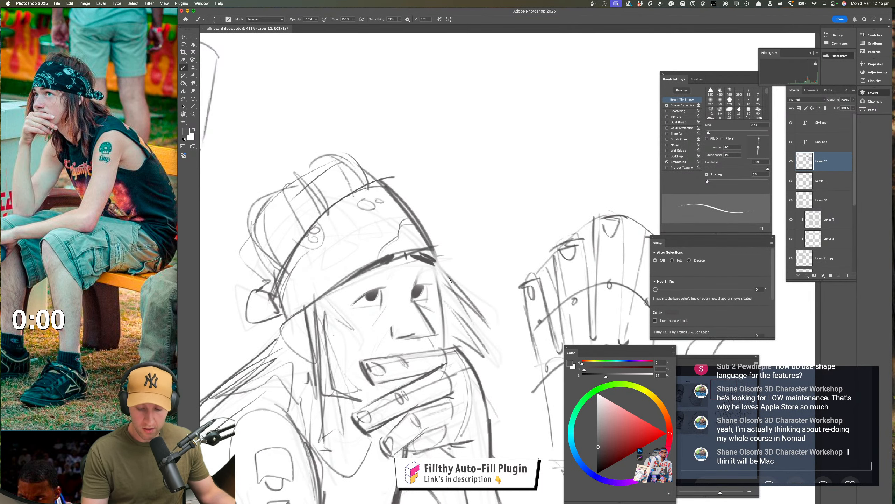
# Rework the small strokes around the eyes beneath the bandana edge, undoing one of them
pyautogui.moveTo(463, 336); pyautogui.dragTo(425, 335)
pyautogui.moveTo(466, 391); pyautogui.dragTo(399, 353)
pyautogui.moveTo(384, 278)
pyautogui.mouseDown()
pyautogui.moveTo(426, 277)
pyautogui.moveTo(380, 294)
pyautogui.mouseUp()
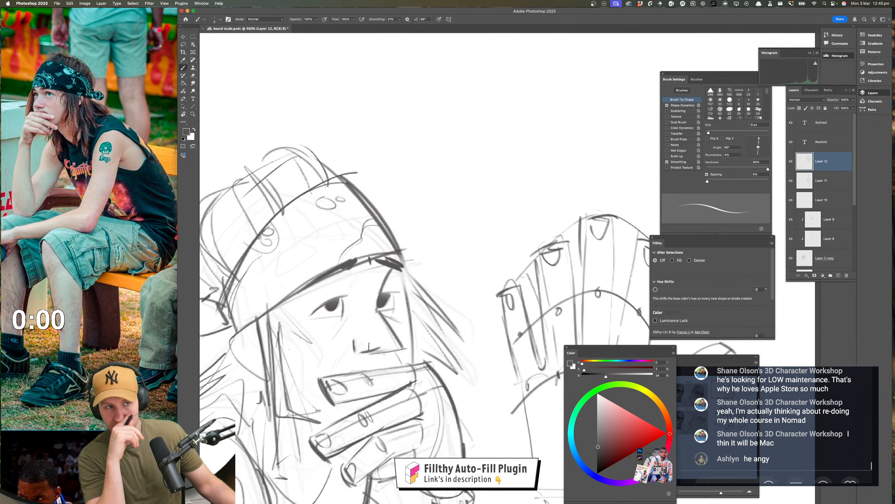
pyautogui.hotkey('ctrl', 'z')
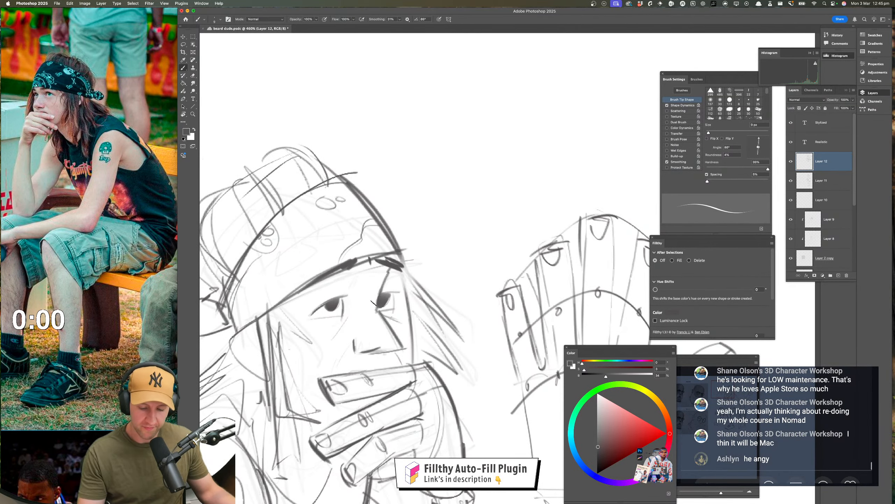
pyautogui.moveTo(344, 281); pyautogui.dragTo(307, 312)
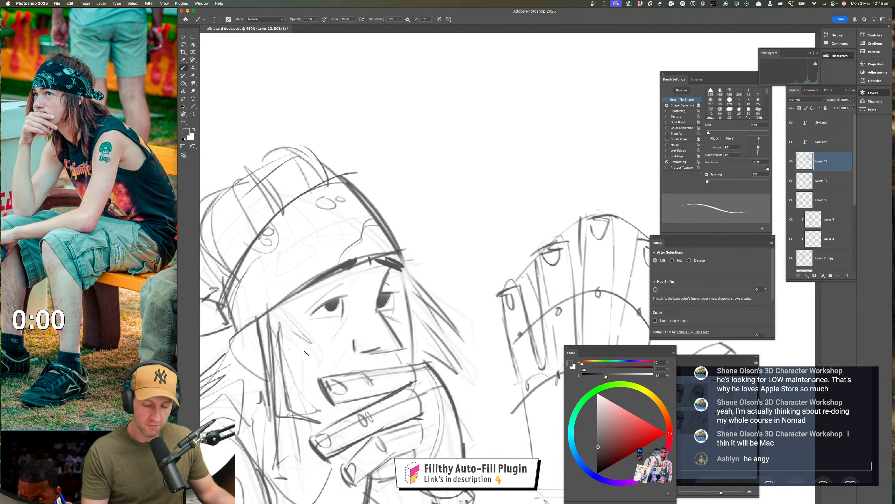
# Dot freckles across both cheeks beside the nose and check the face within the mirrored figure
pyautogui.moveTo(399, 349); pyautogui.dragTo(368, 348)
pyautogui.moveTo(338, 423); pyautogui.dragTo(418, 311)
pyautogui.moveTo(370, 388); pyautogui.dragTo(361, 388)
pyautogui.moveTo(378, 372); pyautogui.dragTo(331, 301)
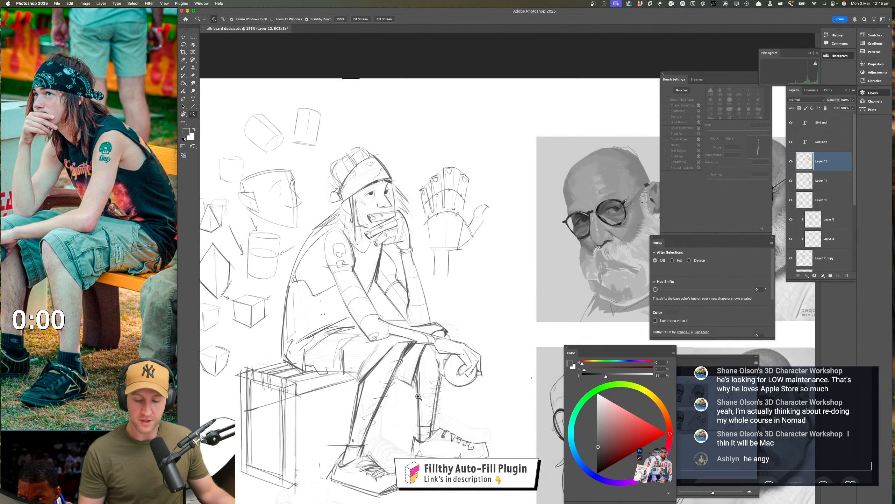
pyautogui.moveTo(418, 393); pyautogui.dragTo(390, 394)
pyautogui.moveTo(374, 238); pyautogui.dragTo(422, 233)
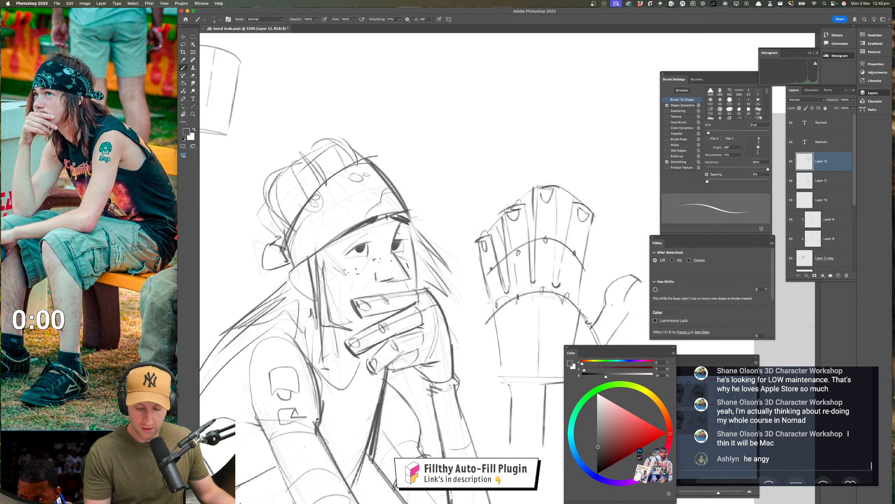
pyautogui.moveTo(430, 342); pyautogui.dragTo(392, 289)
pyautogui.moveTo(378, 246)
pyautogui.mouseDown()
pyautogui.moveTo(396, 246)
pyautogui.moveTo(428, 302)
pyautogui.mouseUp()
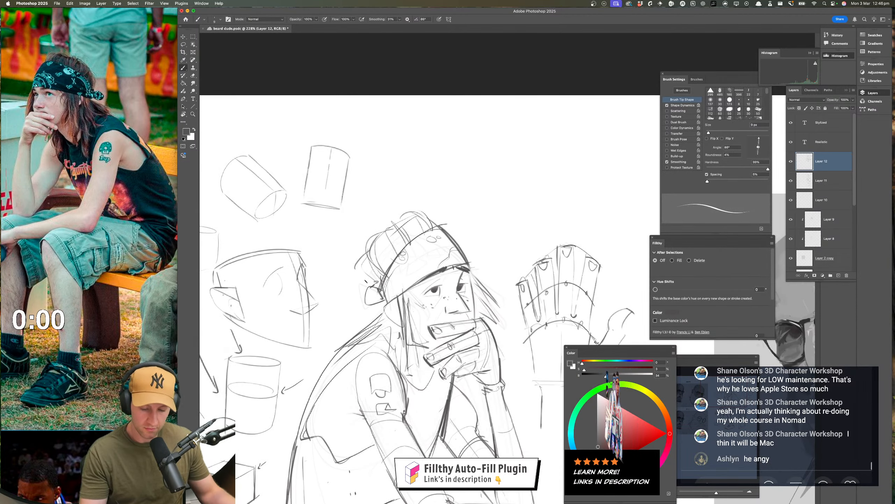
# Flip the canvas back to normal and shift the reference photo to reveal the subject's held ball, legs and shoes
pyautogui.moveTo(409, 354); pyautogui.dragTo(384, 354)
pyautogui.moveTo(509, 464)
pyautogui.mouseDown()
pyautogui.moveTo(463, 375)
pyautogui.moveTo(463, 329)
pyautogui.moveTo(453, 356)
pyautogui.mouseUp()
pyautogui.moveTo(444, 408)
pyautogui.mouseDown()
pyautogui.moveTo(435, 395)
pyautogui.moveTo(466, 390)
pyautogui.mouseUp()
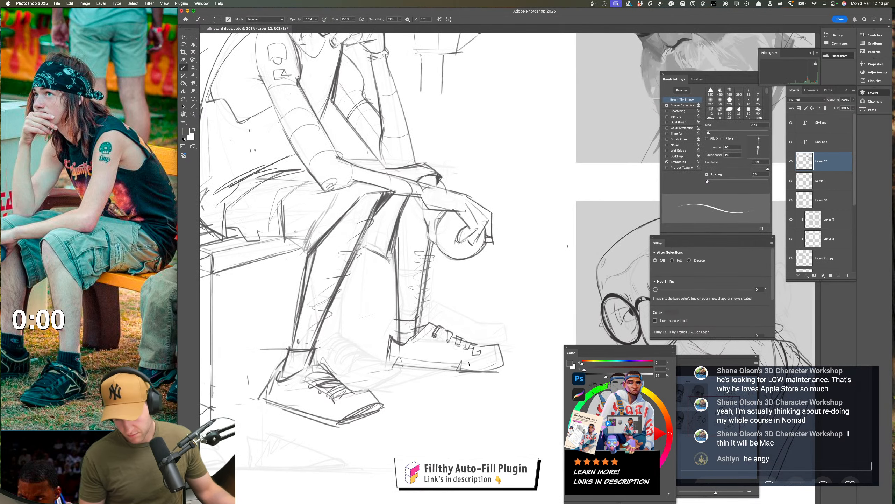
pyautogui.moveTo(490, 344); pyautogui.dragTo(508, 327)
pyautogui.press('f')
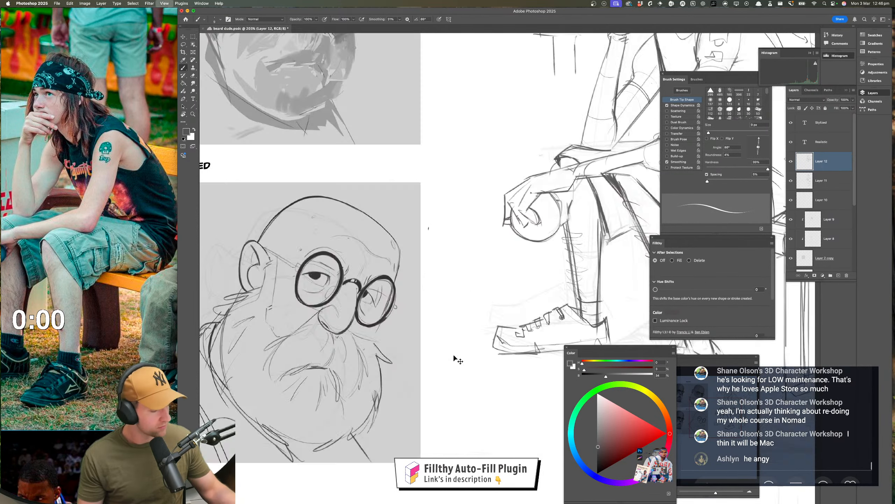
pyautogui.moveTo(486, 354); pyautogui.dragTo(304, 336)
pyautogui.moveTo(557, 360); pyautogui.dragTo(432, 338)
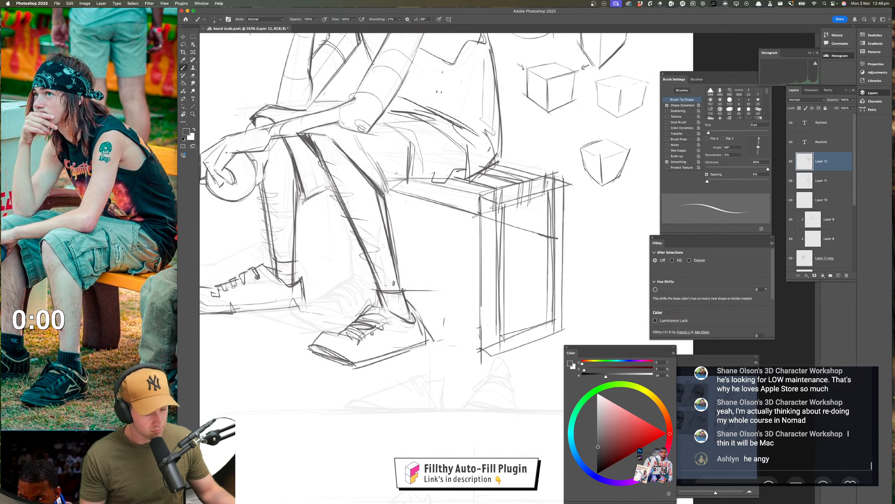
pyautogui.moveTo(63, 247); pyautogui.dragTo(157, 214)
pyautogui.click(374, 354)
pyautogui.moveTo(377, 321); pyautogui.dragTo(423, 330)
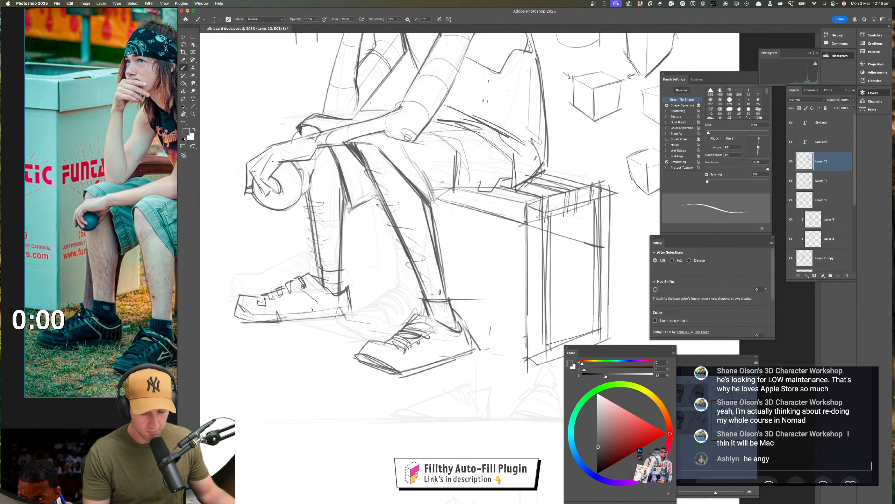
# Examine the sketch's shoes, legs, overall pose and face against the reference photo
pyautogui.moveTo(454, 347); pyautogui.dragTo(437, 343)
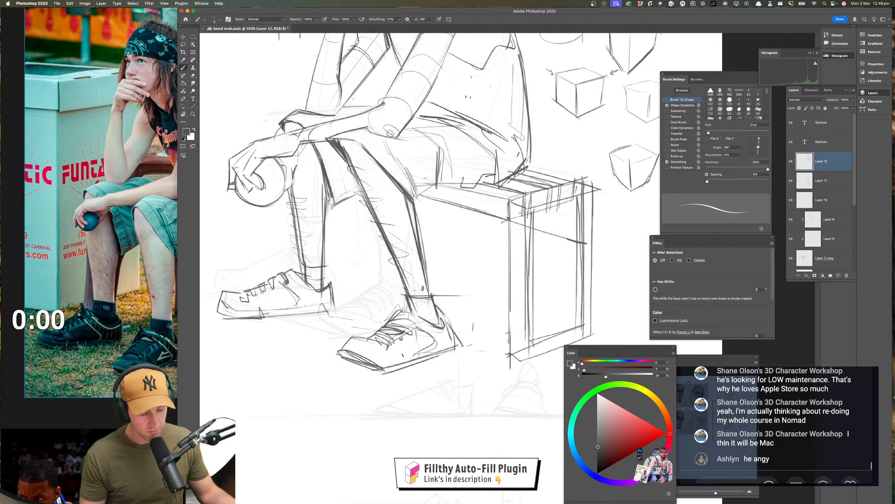
pyautogui.moveTo(398, 361); pyautogui.dragTo(435, 367)
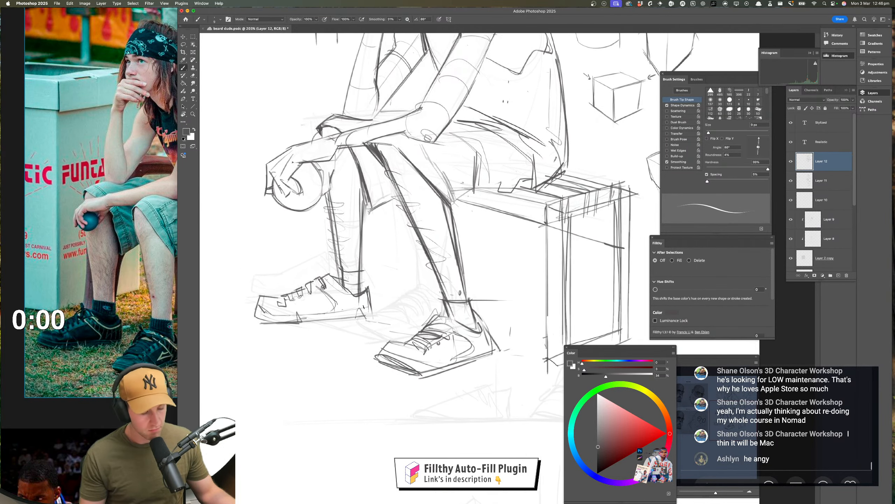
pyautogui.moveTo(262, 302); pyautogui.dragTo(278, 307)
pyautogui.moveTo(372, 355); pyautogui.dragTo(273, 358)
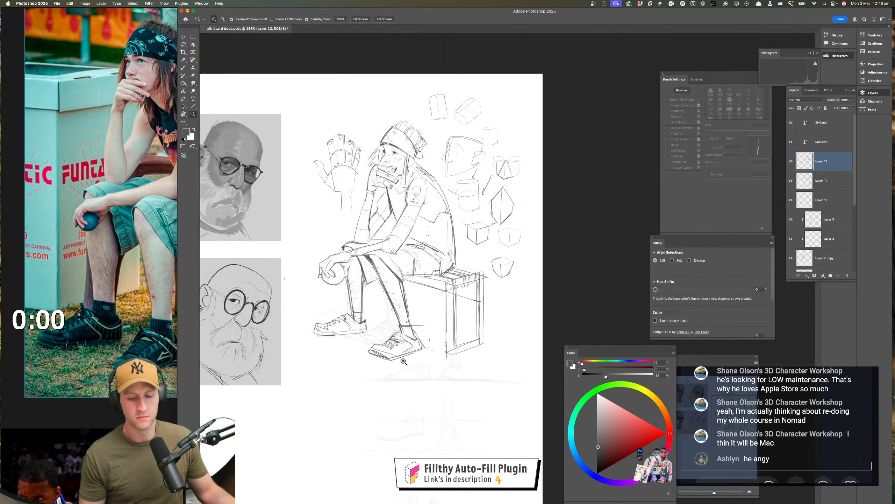
pyautogui.moveTo(410, 365)
pyautogui.mouseDown()
pyautogui.moveTo(395, 376)
pyautogui.moveTo(419, 374)
pyautogui.moveTo(413, 434)
pyautogui.mouseUp()
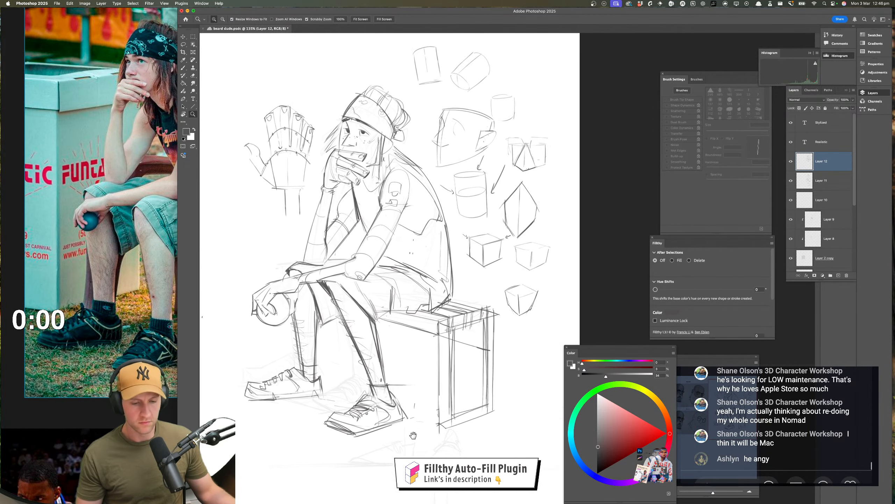
pyautogui.moveTo(404, 165); pyautogui.dragTo(388, 232)
pyautogui.moveTo(330, 208); pyautogui.dragTo(390, 210)
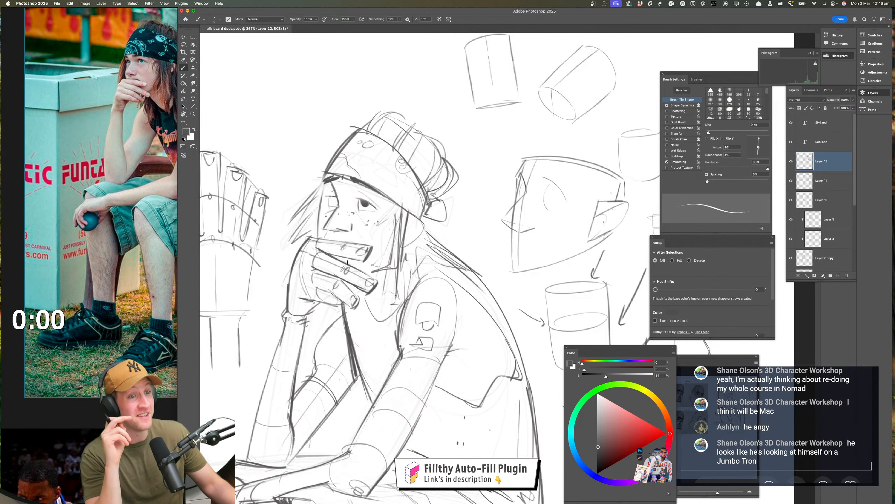
pyautogui.press('z')
pyautogui.moveTo(394, 204); pyautogui.dragTo(397, 248)
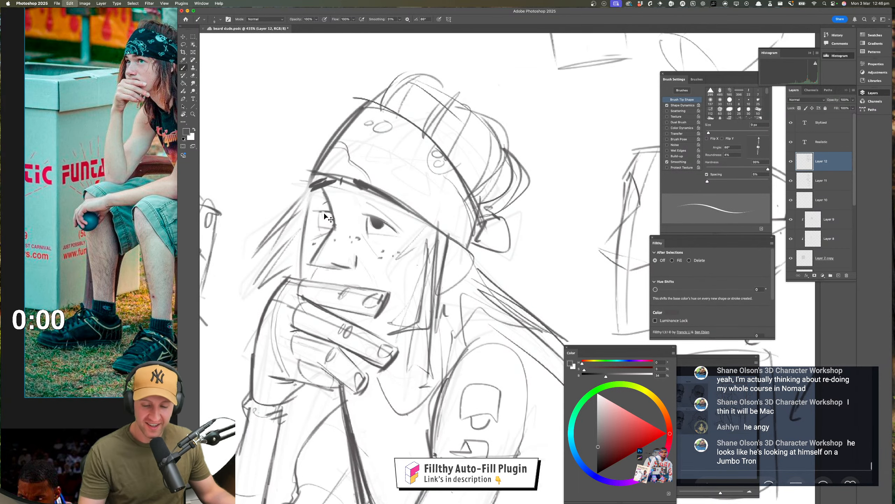
pyautogui.moveTo(411, 250); pyautogui.dragTo(385, 337)
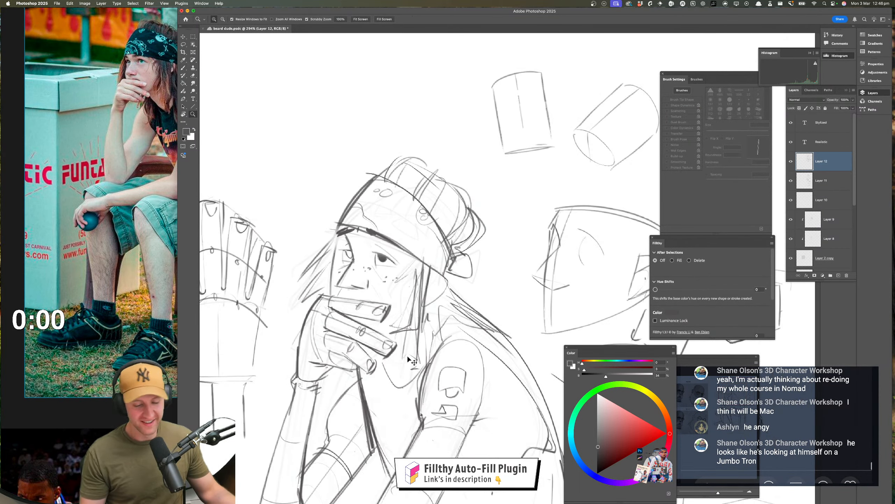
# Mirror the canvas again and examine the face, hand and whole seated figure for proportion errors
pyautogui.press('super+shift+h')
pyautogui.moveTo(493, 341); pyautogui.dragTo(284, 343)
pyautogui.moveTo(490, 253)
pyautogui.mouseDown()
pyautogui.moveTo(546, 253)
pyautogui.moveTo(455, 261)
pyautogui.moveTo(482, 245)
pyautogui.moveTo(474, 246)
pyautogui.mouseUp()
pyautogui.press('super+z')
pyautogui.moveTo(448, 337); pyautogui.dragTo(410, 329)
pyautogui.moveTo(491, 326)
pyautogui.mouseDown()
pyautogui.moveTo(524, 260)
pyautogui.moveTo(483, 319)
pyautogui.mouseUp()
pyautogui.moveTo(485, 330); pyautogui.dragTo(452, 315)
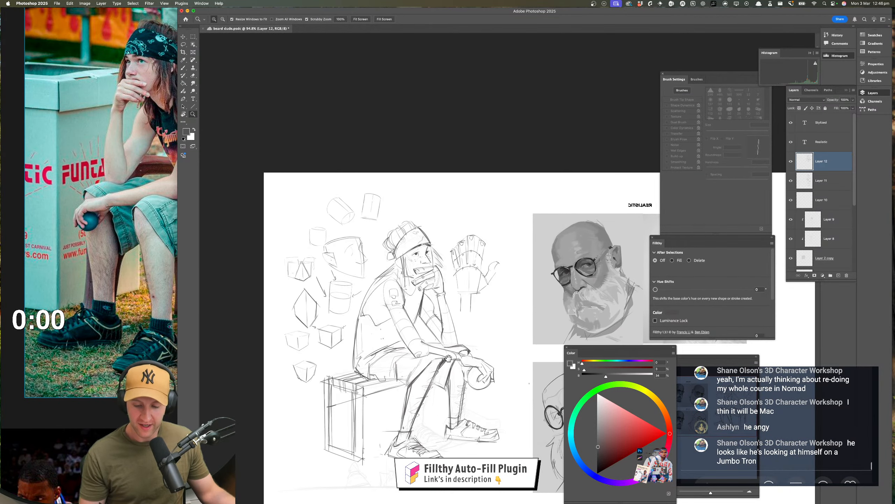
pyautogui.moveTo(427, 271); pyautogui.dragTo(471, 273)
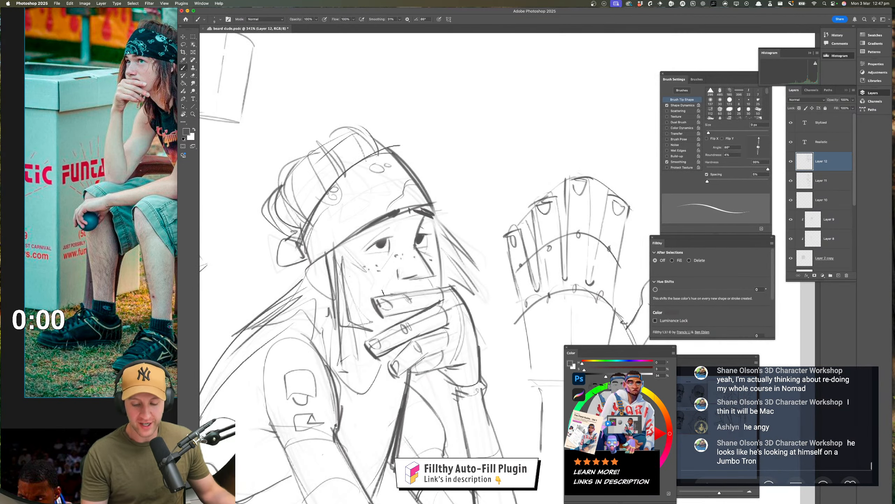
pyautogui.moveTo(419, 359)
pyautogui.mouseDown()
pyautogui.moveTo(393, 361)
pyautogui.moveTo(446, 370)
pyautogui.mouseUp()
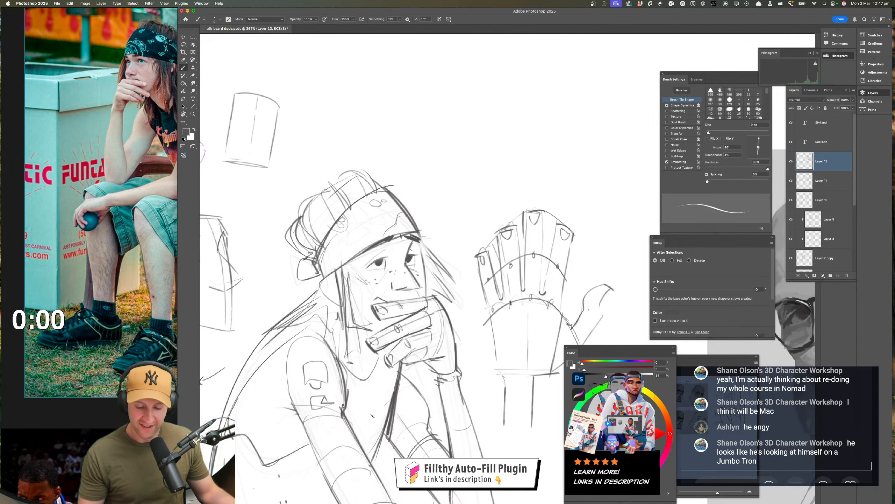
# Review the mirrored seated figure close up and as a whole, covering the face, raised hand, ball hand, legs and shoes
pyautogui.press('super+z')
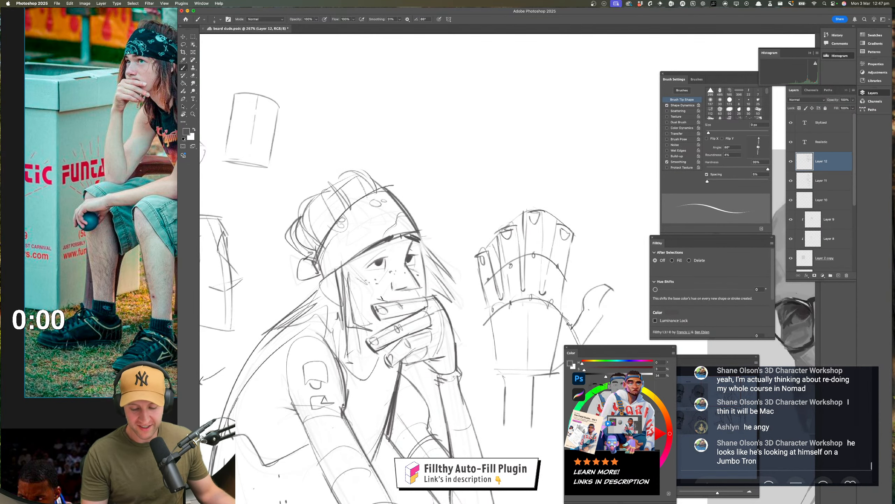
pyautogui.moveTo(400, 348)
pyautogui.mouseDown()
pyautogui.moveTo(375, 350)
pyautogui.moveTo(401, 359)
pyautogui.mouseUp()
pyautogui.moveTo(390, 304)
pyautogui.mouseDown()
pyautogui.moveTo(440, 289)
pyautogui.moveTo(387, 300)
pyautogui.moveTo(412, 328)
pyautogui.mouseUp()
pyautogui.press('super+z')
pyautogui.moveTo(336, 204)
pyautogui.mouseDown()
pyautogui.moveTo(412, 183)
pyautogui.moveTo(370, 299)
pyautogui.mouseUp()
pyautogui.moveTo(360, 307)
pyautogui.mouseDown()
pyautogui.moveTo(312, 251)
pyautogui.moveTo(397, 193)
pyautogui.moveTo(355, 208)
pyautogui.moveTo(383, 228)
pyautogui.moveTo(384, 243)
pyautogui.mouseUp()
pyautogui.moveTo(347, 253)
pyautogui.mouseDown()
pyautogui.moveTo(374, 256)
pyautogui.moveTo(382, 244)
pyautogui.mouseUp()
pyautogui.moveTo(374, 173); pyautogui.dragTo(383, 203)
pyautogui.moveTo(369, 286)
pyautogui.mouseDown()
pyautogui.moveTo(358, 336)
pyautogui.moveTo(334, 317)
pyautogui.moveTo(365, 291)
pyautogui.mouseUp()
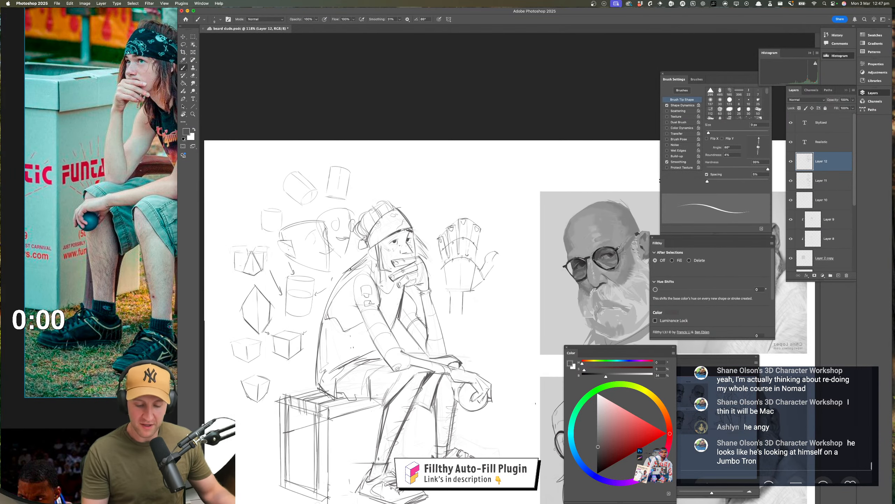
pyautogui.moveTo(411, 367)
pyautogui.mouseDown()
pyautogui.moveTo(379, 366)
pyautogui.moveTo(414, 363)
pyautogui.mouseUp()
pyautogui.press('super+z')
pyautogui.press('super+z')
pyautogui.press('super+z')
pyautogui.press('super+z')
pyautogui.press('super+z')
pyautogui.press('super+z')
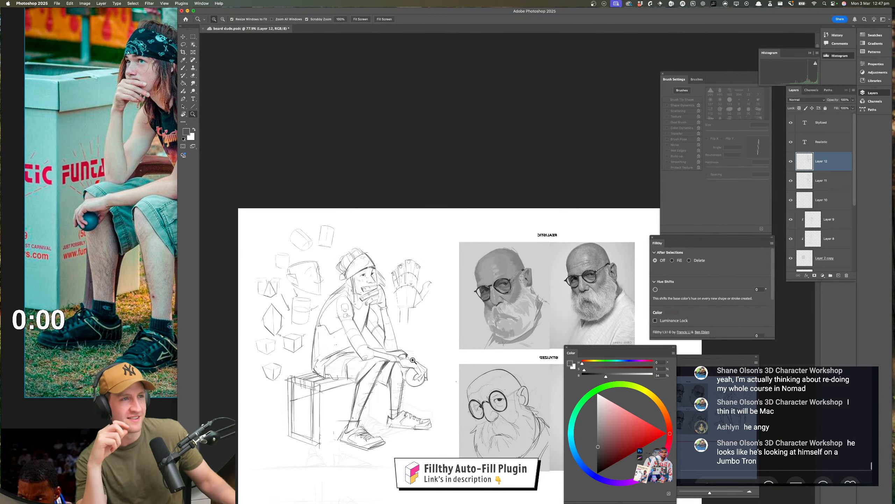
pyautogui.moveTo(381, 429); pyautogui.dragTo(401, 427)
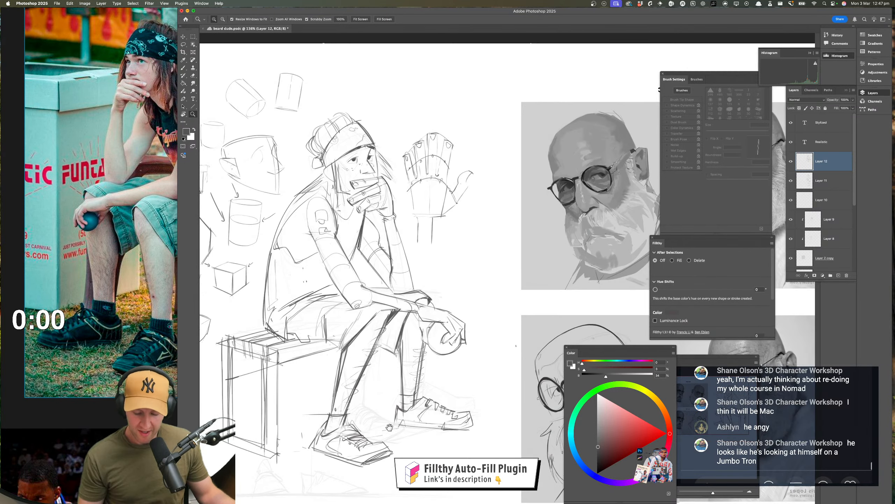
pyautogui.moveTo(328, 367)
pyautogui.mouseDown()
pyautogui.moveTo(361, 361)
pyautogui.moveTo(371, 389)
pyautogui.mouseUp()
pyautogui.press('e')
pyautogui.press('b')
pyautogui.moveTo(377, 429); pyautogui.dragTo(379, 371)
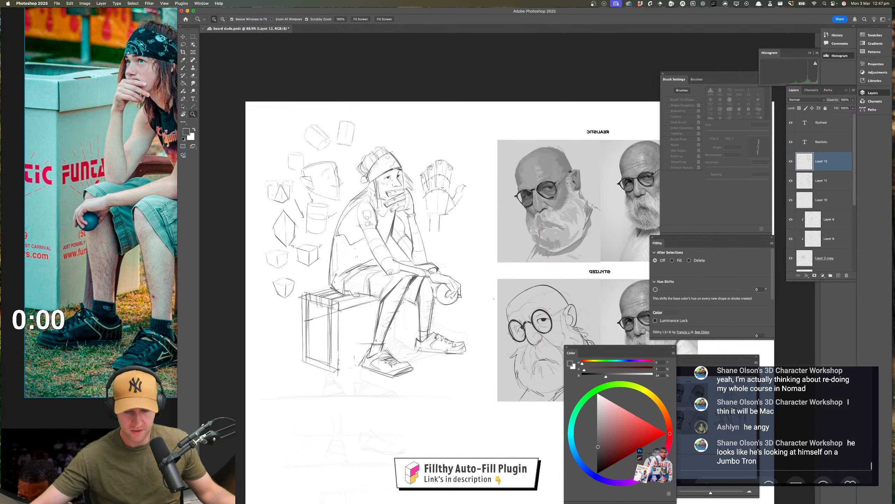
# Switch to the Pinterest browser window, browse the saved boards and open the Environment Design board
pyautogui.moveTo(446, 498)
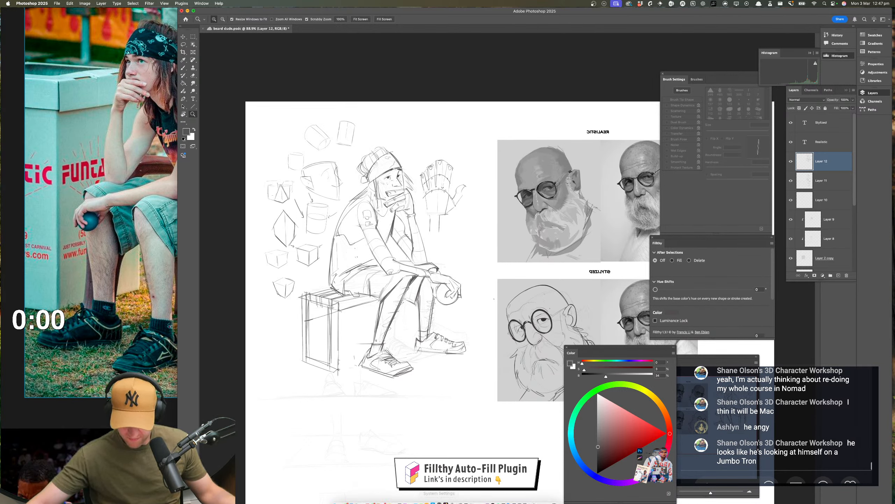
pyautogui.click(446, 497)
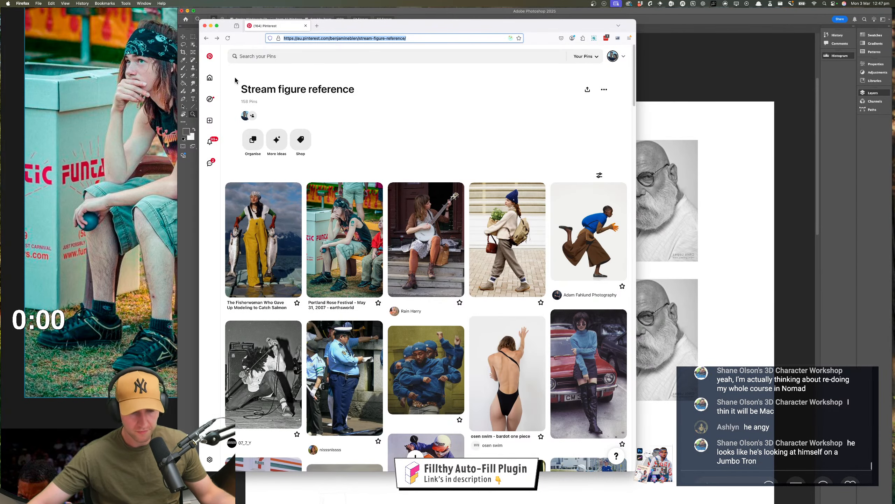
pyautogui.click(206, 38)
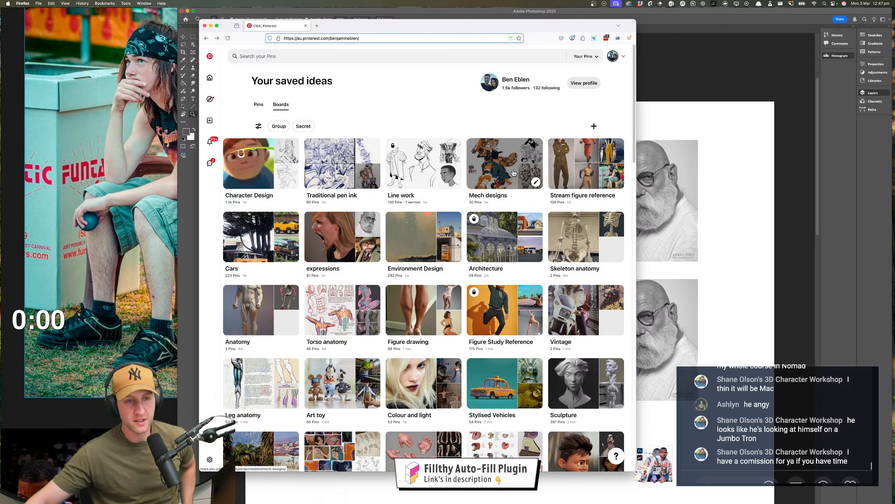
pyautogui.click(466, 133)
pyautogui.scroll(-1, 465, 133)
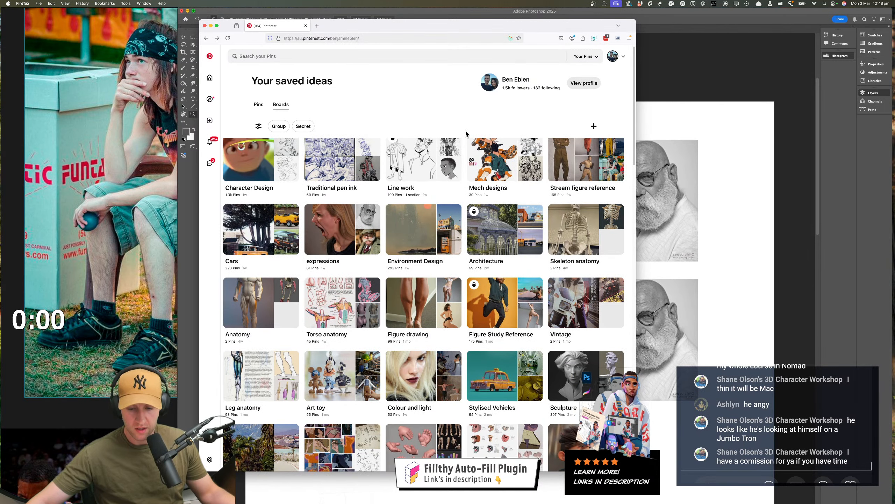
pyautogui.scroll(1, 465, 134)
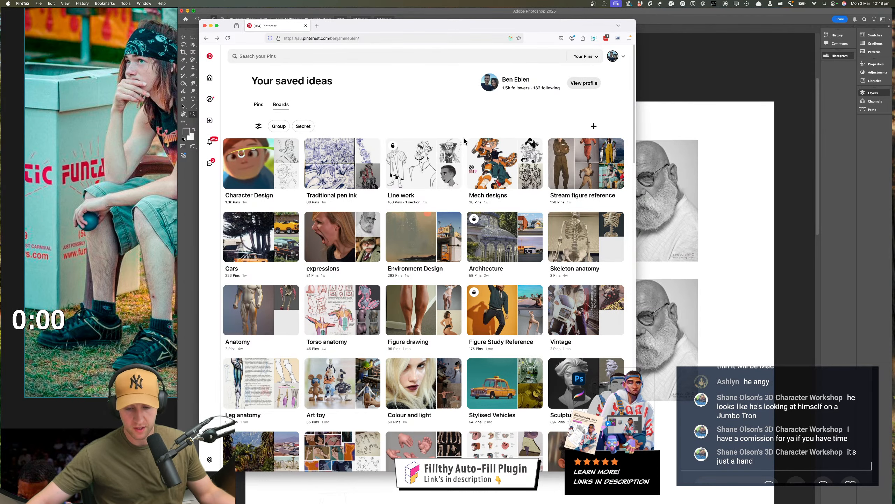
pyautogui.scroll(-2, 466, 140)
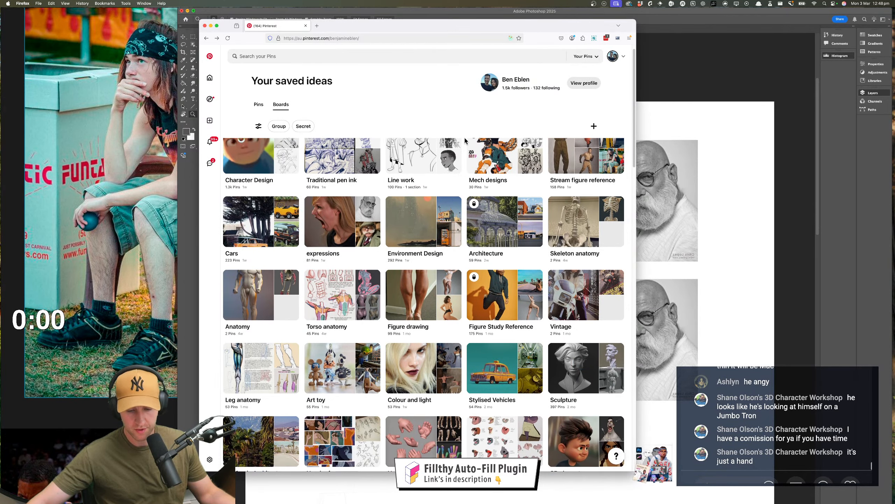
pyautogui.scroll(-1, 466, 141)
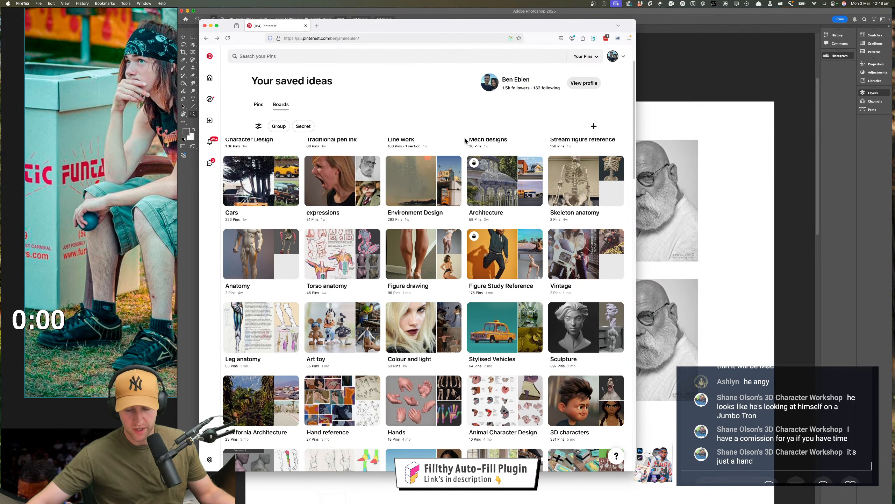
pyautogui.scroll(-1, 465, 143)
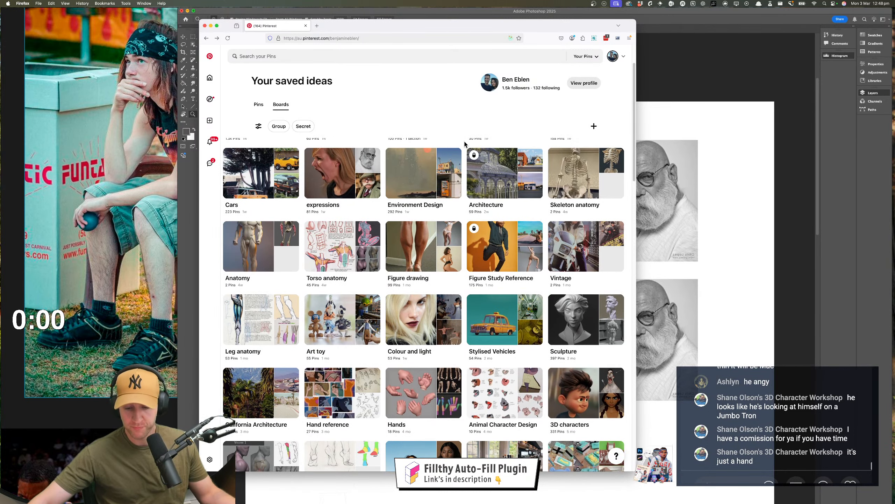
pyautogui.click(444, 195)
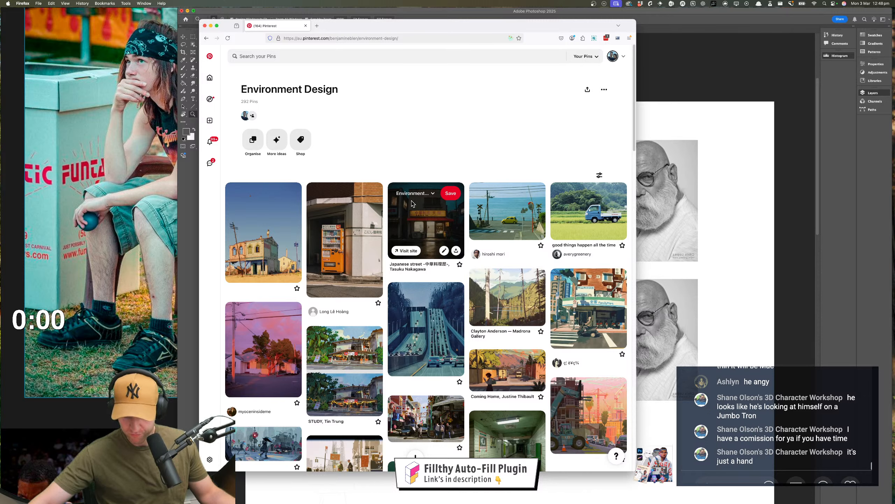
# Open the pin "good things happen all the time" and add its blue truck photo to the PureRef reference board
pyautogui.click(585, 226)
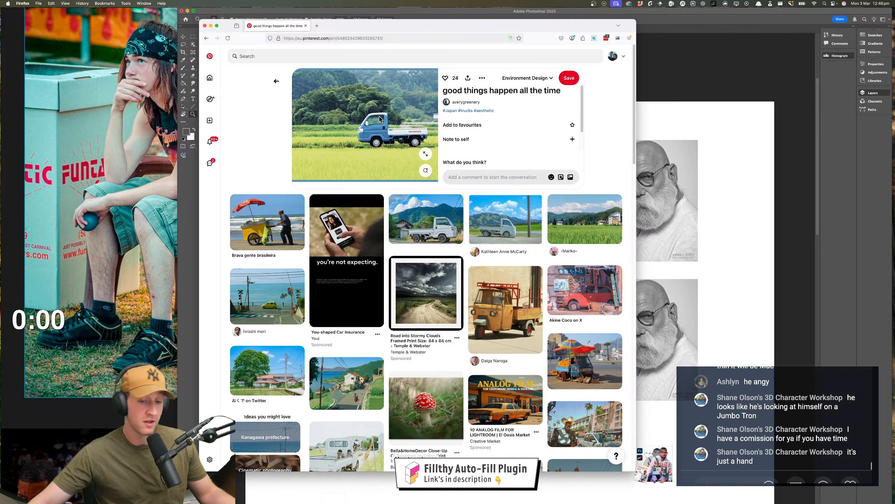
pyautogui.moveTo(338, 137); pyautogui.dragTo(142, 155)
pyautogui.scroll(-5, 123, 166)
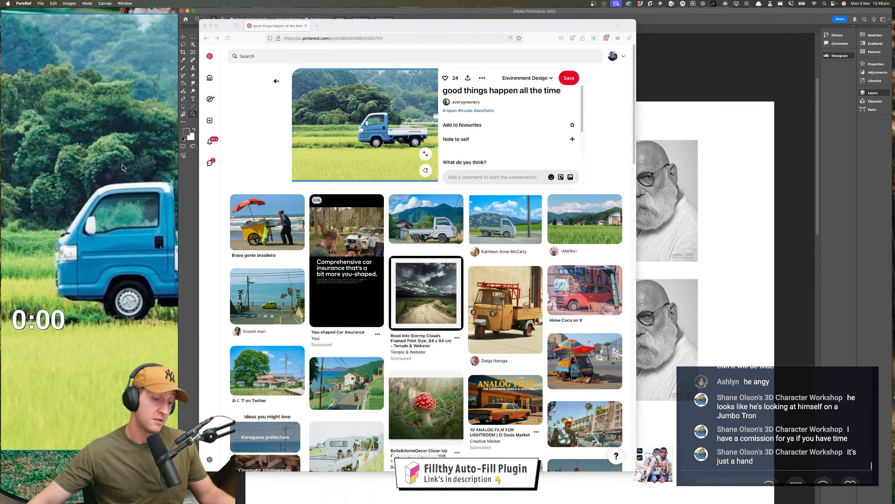
pyautogui.scroll(3, 122, 168)
pyautogui.scroll(-3, 123, 167)
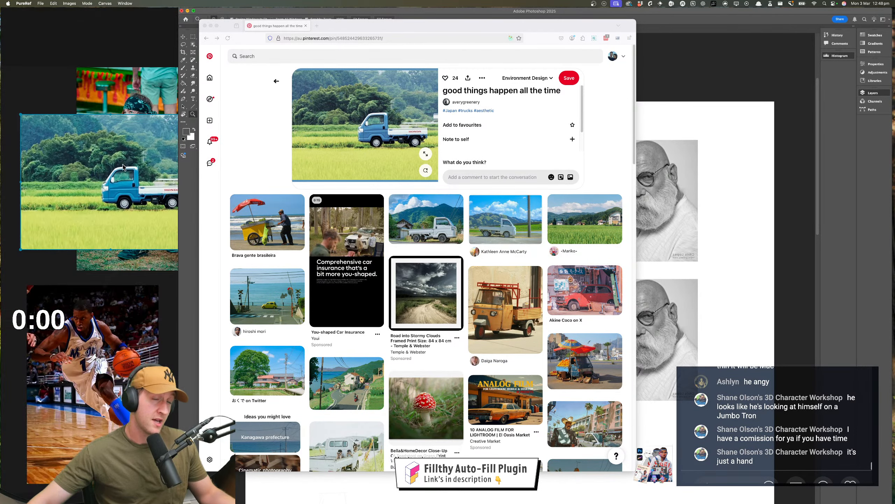
pyautogui.scroll(-3, 124, 166)
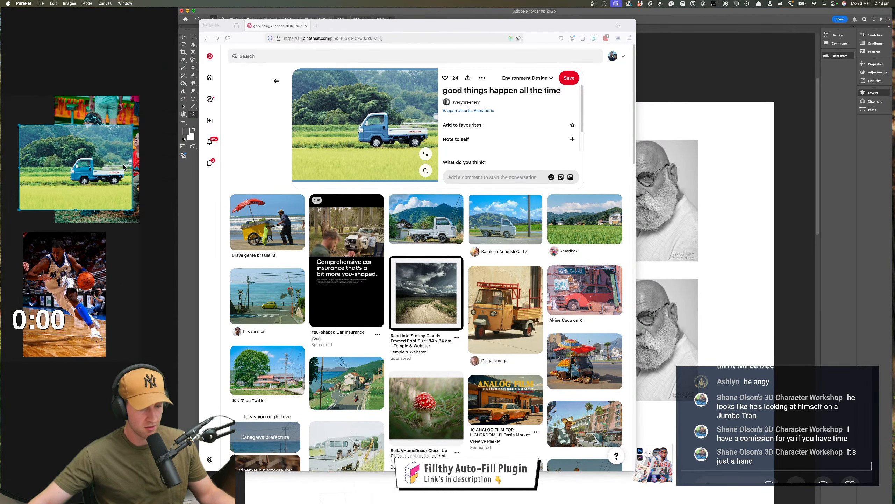
# Arrange the reference board with the basketball photo beside the seated figure photo and the truck photo beneath them
pyautogui.click(95, 292)
pyautogui.moveTo(96, 292); pyautogui.dragTo(43, 156)
pyautogui.moveTo(101, 152); pyautogui.dragTo(113, 252)
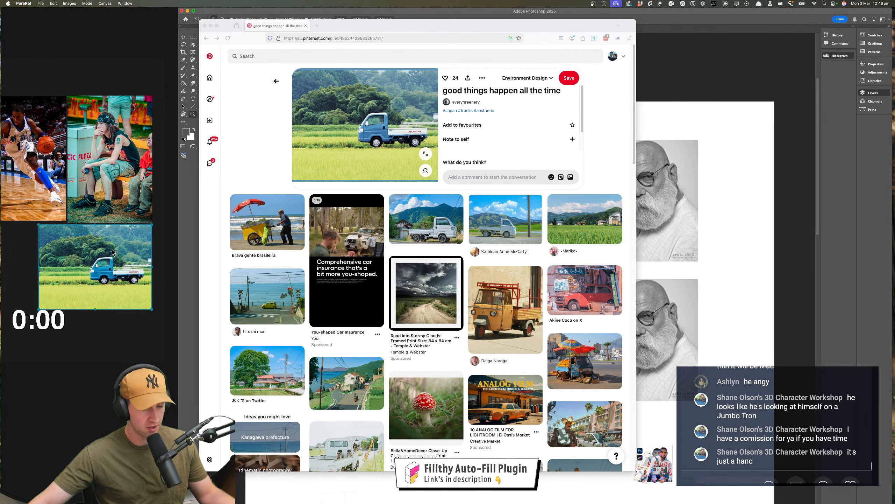
pyautogui.click(164, 238)
pyautogui.scroll(5, 102, 251)
pyautogui.scroll(-4, 101, 251)
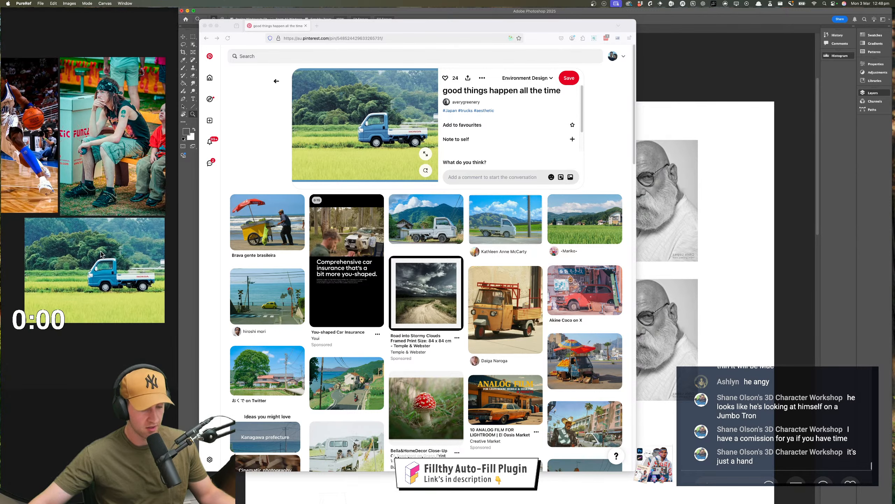
pyautogui.scroll(2, 101, 253)
pyautogui.hscroll(1, 100, 251)
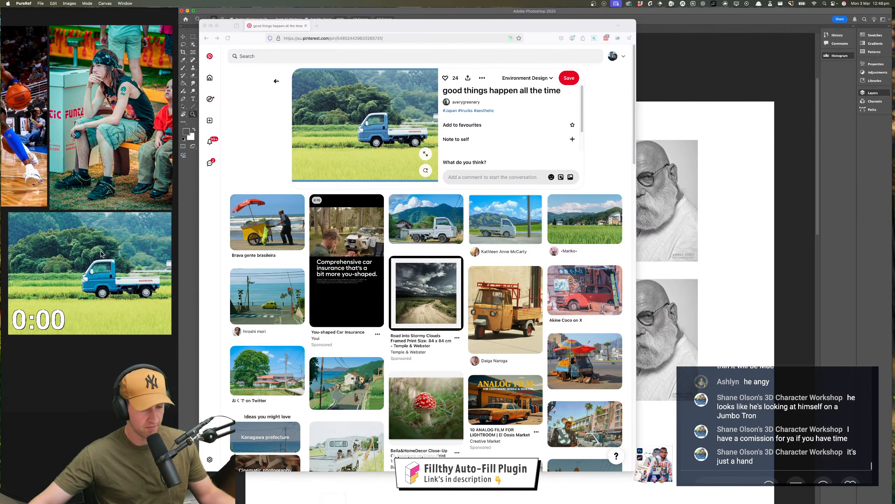
pyautogui.scroll(1, 101, 253)
pyautogui.click(124, 306)
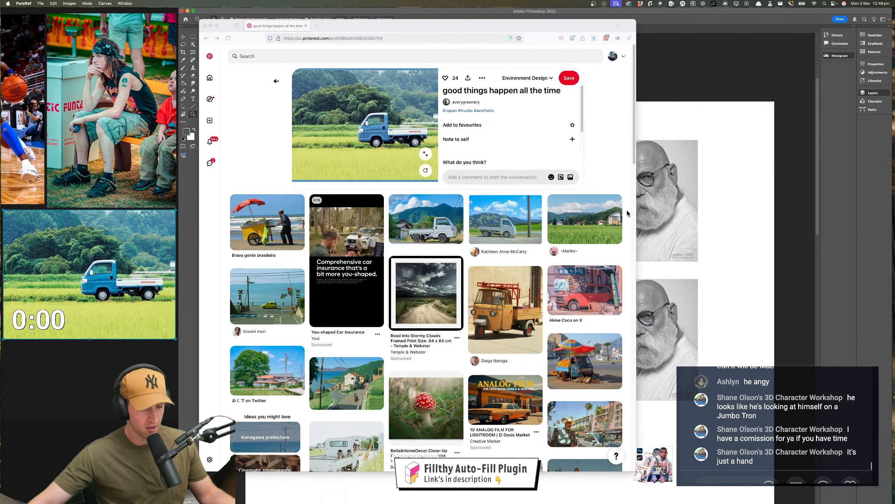
# Return to Photoshop, add a new layer above the figure sketch and choose the Rectangular Marquee tool over the blank lower canvas
pyautogui.click(652, 214)
pyautogui.moveTo(375, 288); pyautogui.dragTo(404, 126)
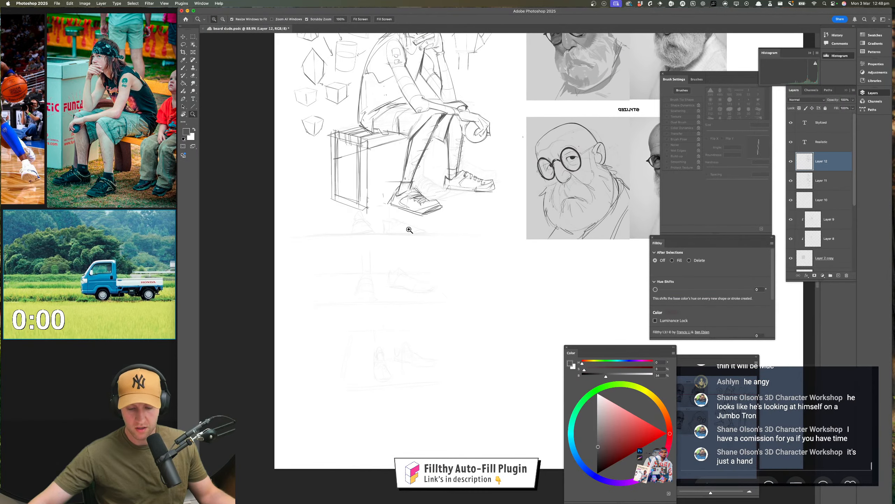
pyautogui.moveTo(409, 230); pyautogui.dragTo(436, 231)
pyautogui.moveTo(409, 264); pyautogui.dragTo(399, 247)
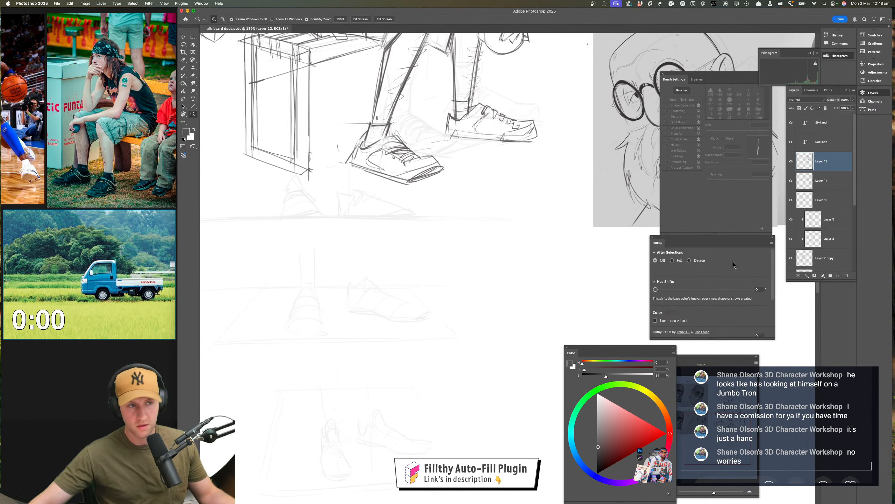
pyautogui.click(838, 276)
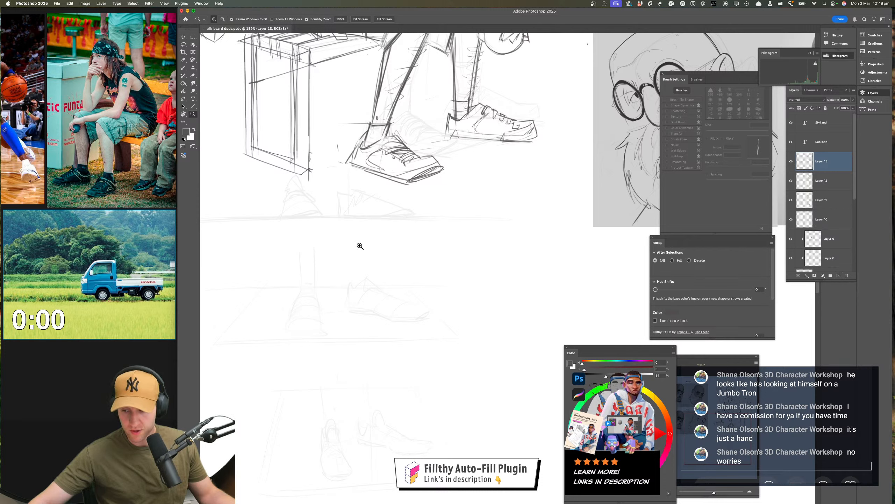
pyautogui.click(193, 37)
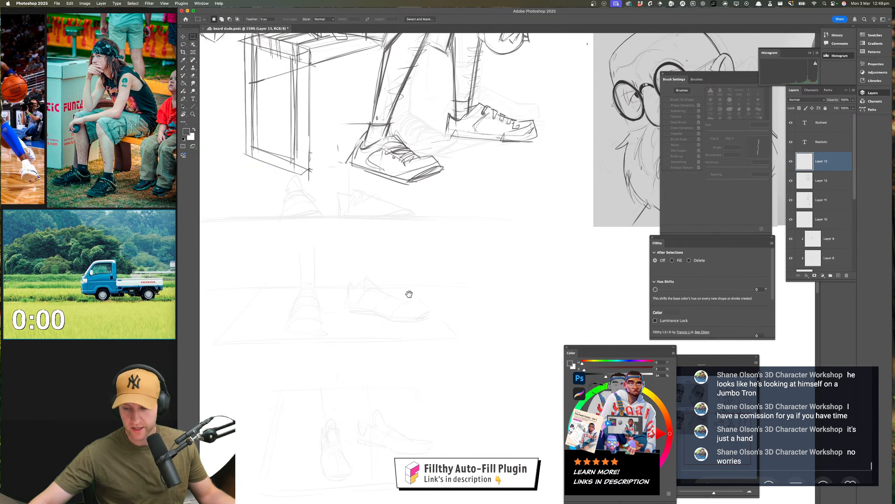
pyautogui.moveTo(407, 294); pyautogui.dragTo(406, 288)
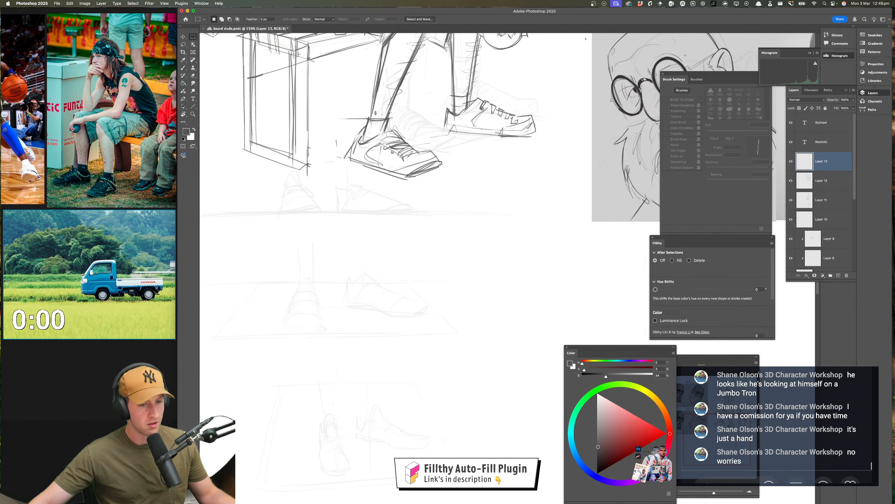
# Move the Fillthy plugin panel onto the lower canvas and set its After Selections option to Fill
pyautogui.click(182, 3)
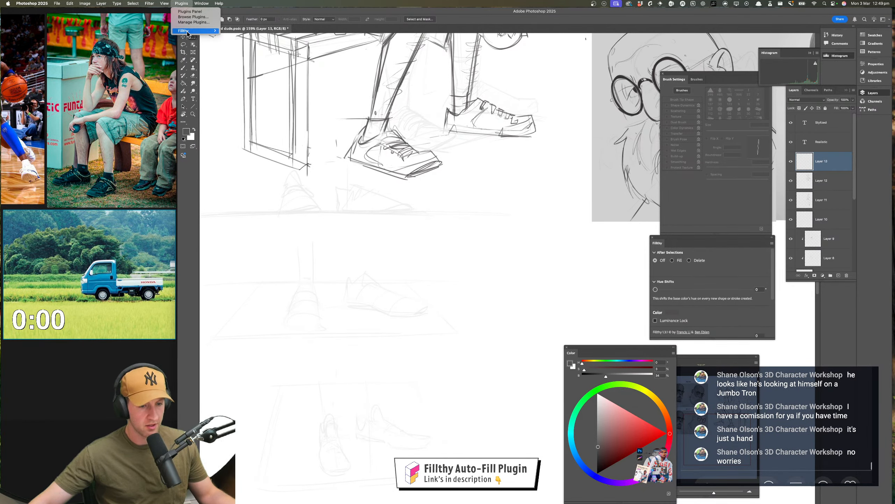
pyautogui.moveTo(190, 31)
pyautogui.click(639, 177)
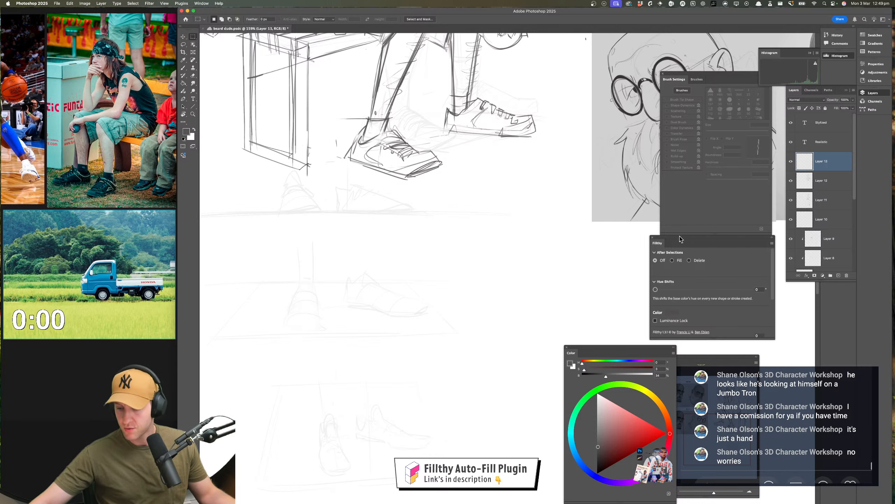
pyautogui.moveTo(680, 238); pyautogui.dragTo(317, 380)
pyautogui.click(310, 402)
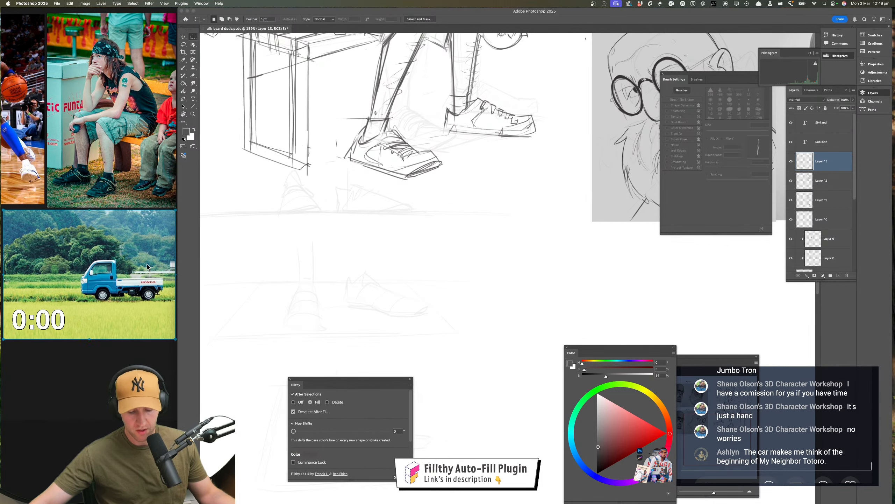
# Try a tall, narrow rectangular selection below the box seat on the new layer, with the truck photo in view
pyautogui.scroll(-5, 125, 266)
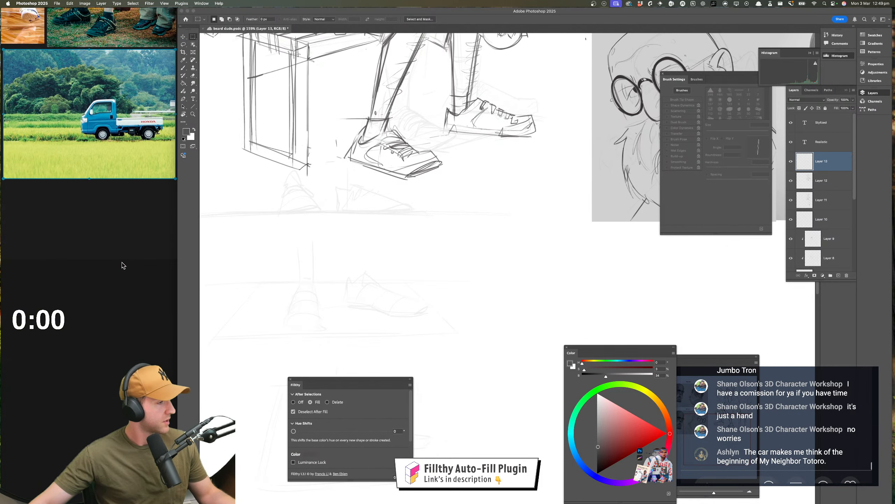
pyautogui.scroll(1, 122, 262)
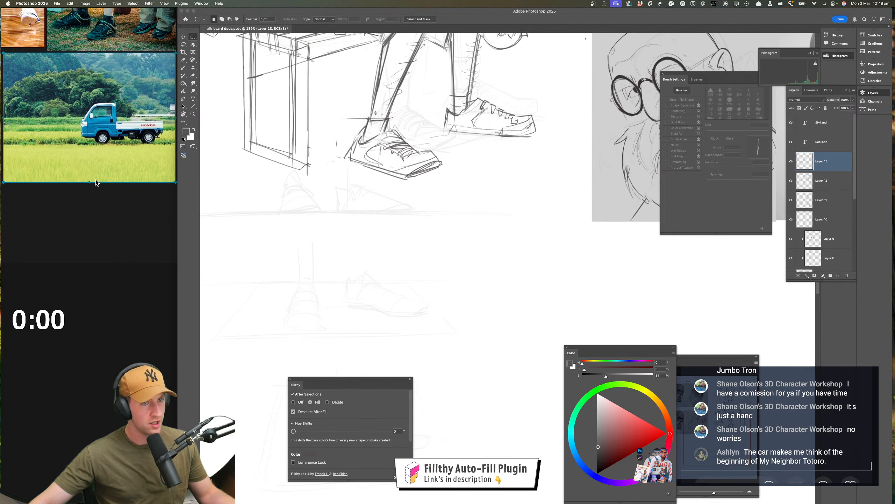
pyautogui.scroll(-1, 97, 183)
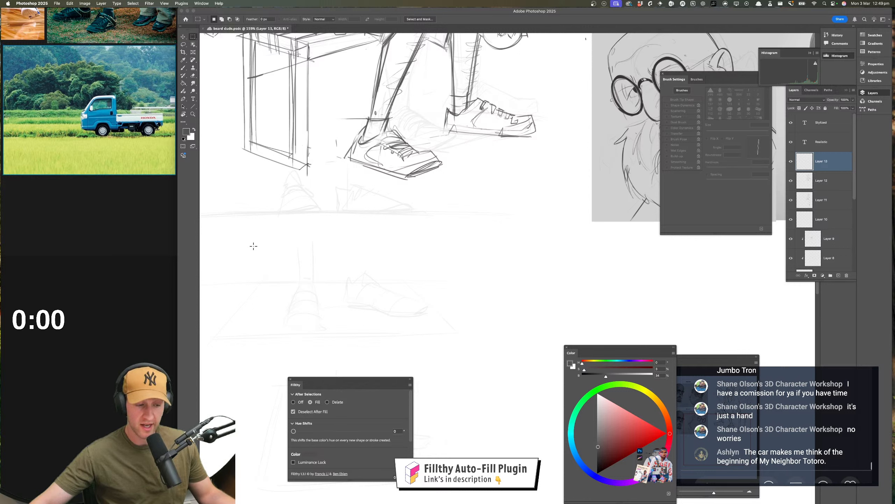
pyautogui.scroll(1, 102, 108)
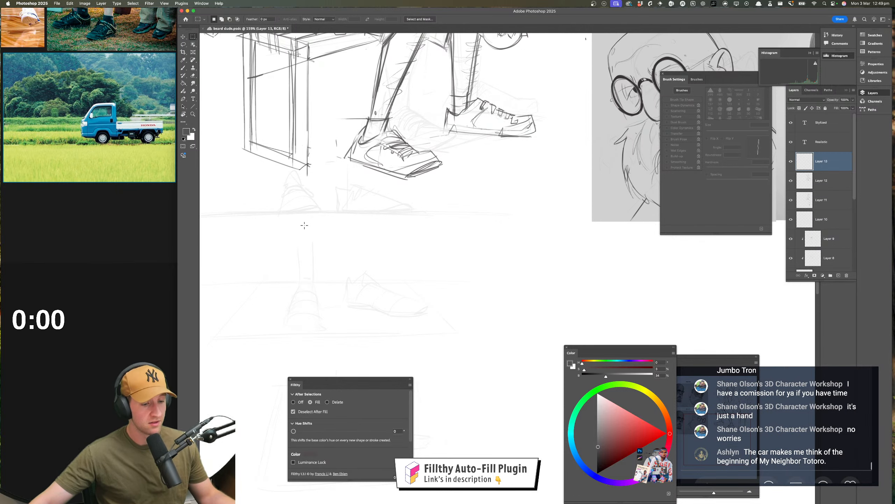
pyautogui.moveTo(294, 156); pyautogui.dragTo(301, 246)
pyautogui.press('super+z')
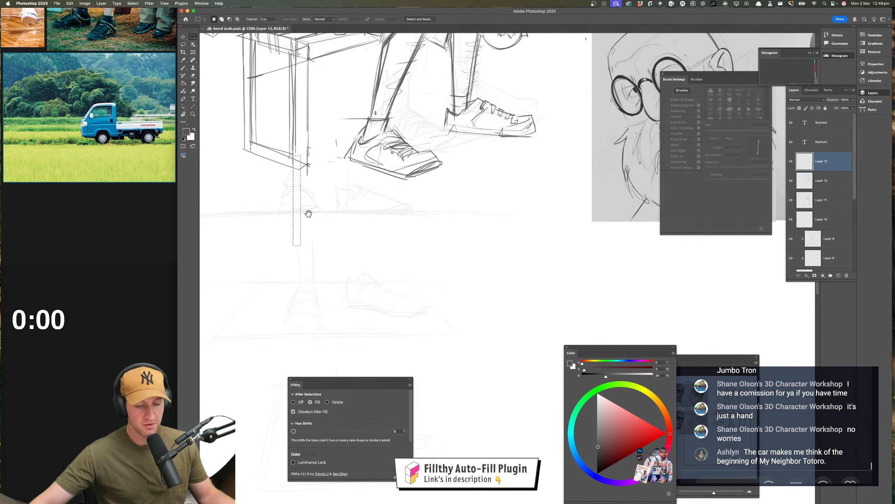
# Save the document, make a landscape-format rectangular selection on the lower canvas and undo its automatic dark grey fill
pyautogui.moveTo(308, 213); pyautogui.dragTo(337, 118)
pyautogui.moveTo(316, 172)
pyautogui.mouseDown()
pyautogui.moveTo(295, 125)
pyautogui.moveTo(286, 150)
pyautogui.mouseUp()
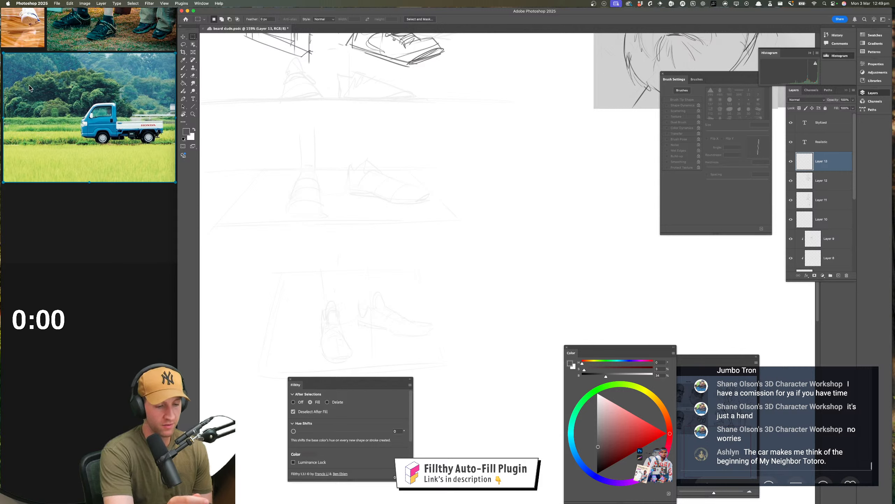
pyautogui.press('super+s')
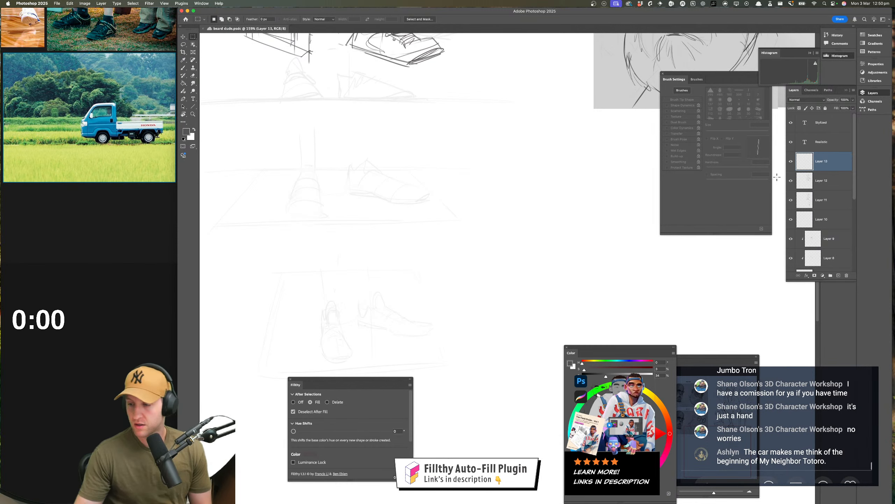
pyautogui.moveTo(337, 218)
pyautogui.mouseDown()
pyautogui.moveTo(506, 326)
pyautogui.moveTo(508, 337)
pyautogui.moveTo(506, 315)
pyautogui.mouseUp()
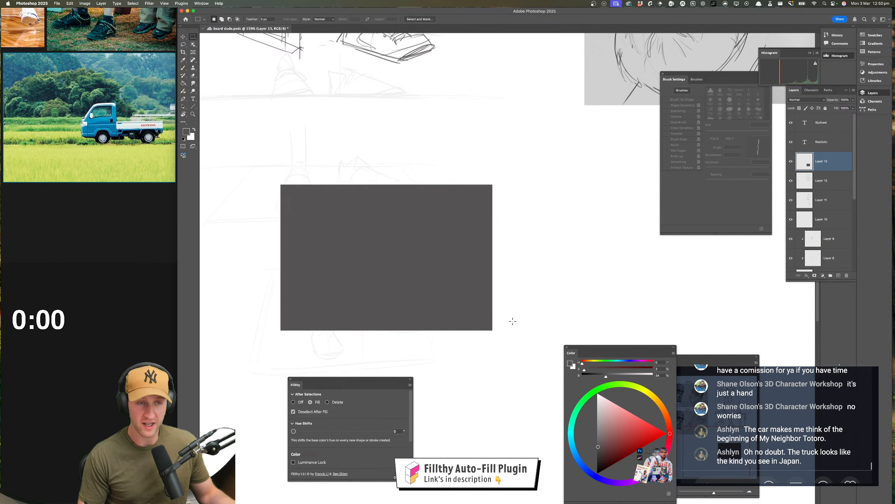
pyautogui.hotkey('ctrl', 'z')
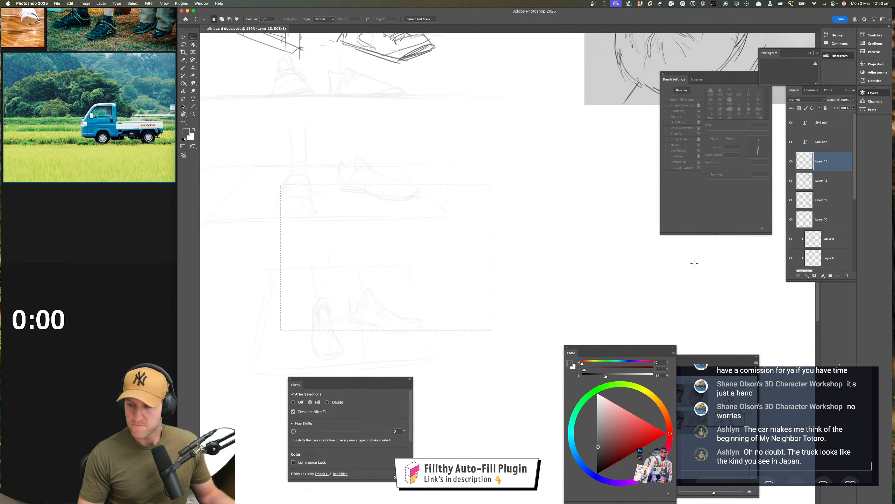
# Try filling the rectangular selection with a dark olive grey and a bright lime green using the Paint Bucket, undoing each fill
pyautogui.click(186, 87)
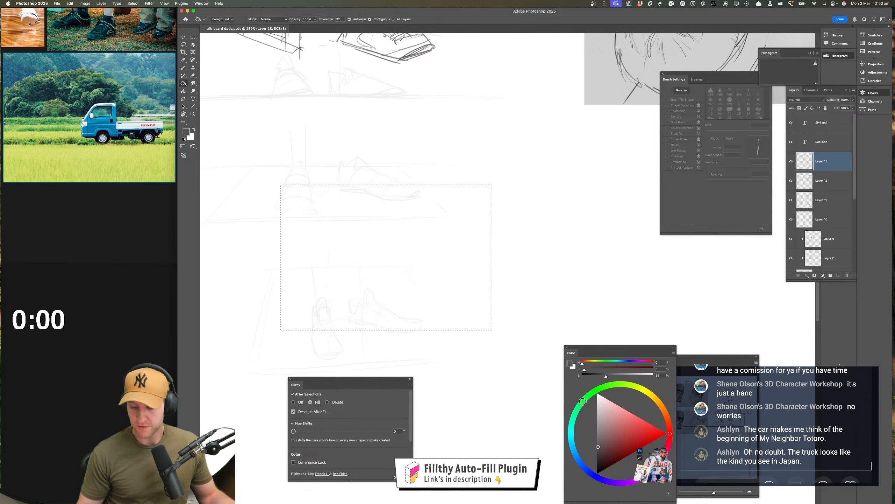
pyautogui.moveTo(583, 401)
pyautogui.mouseDown()
pyautogui.moveTo(636, 386)
pyautogui.moveTo(637, 395)
pyautogui.mouseUp()
pyautogui.click(383, 277)
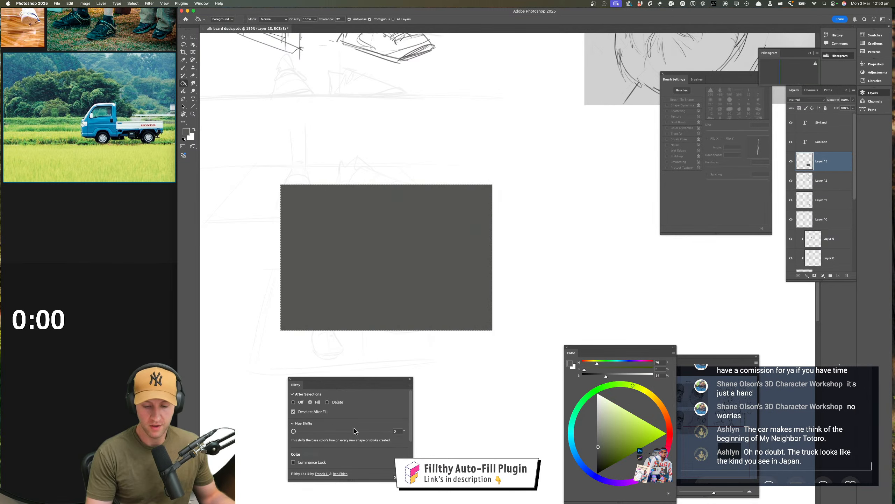
pyautogui.press('super+z')
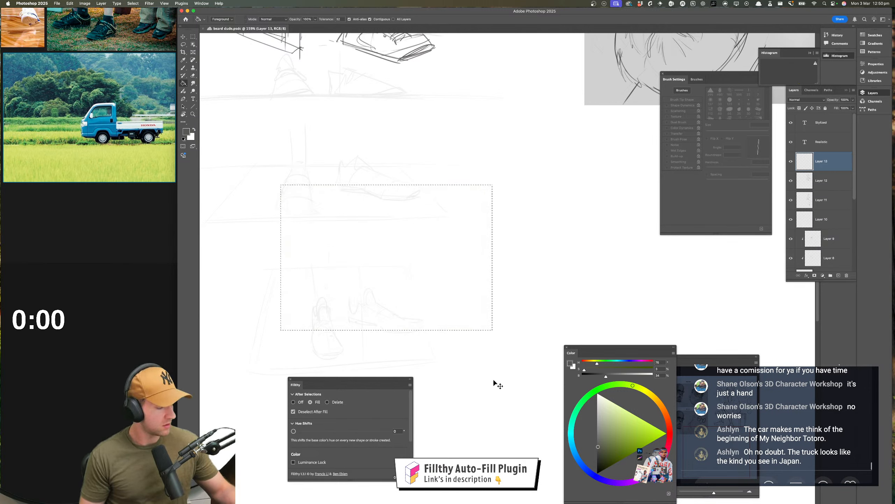
pyautogui.click(408, 296)
pyautogui.press('super+z')
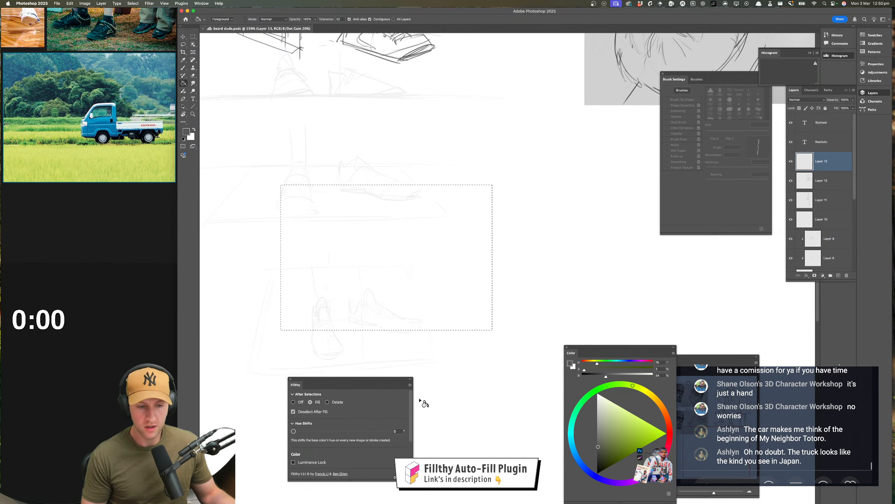
pyautogui.press('super+y')
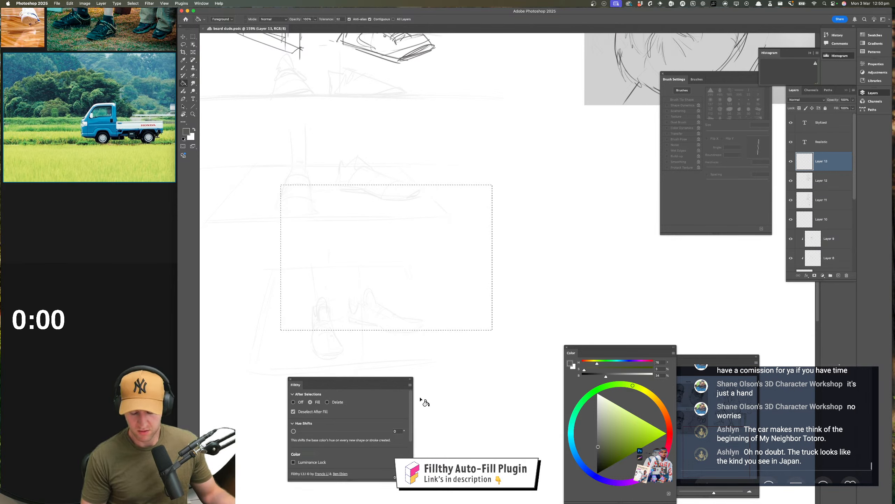
pyautogui.click(632, 413)
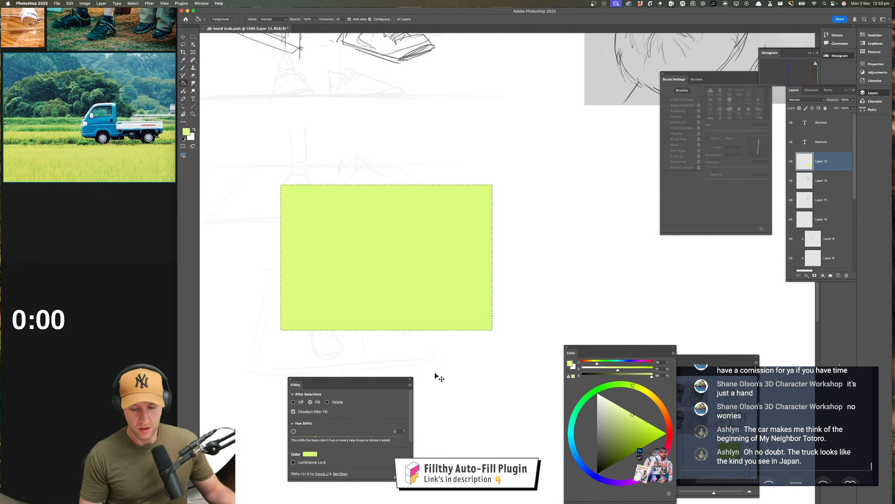
pyautogui.press('super+z')
# Fill the rectangular selection with mid grey and clip a new empty layer to it, ready for the Lasso tool
pyautogui.click(597, 425)
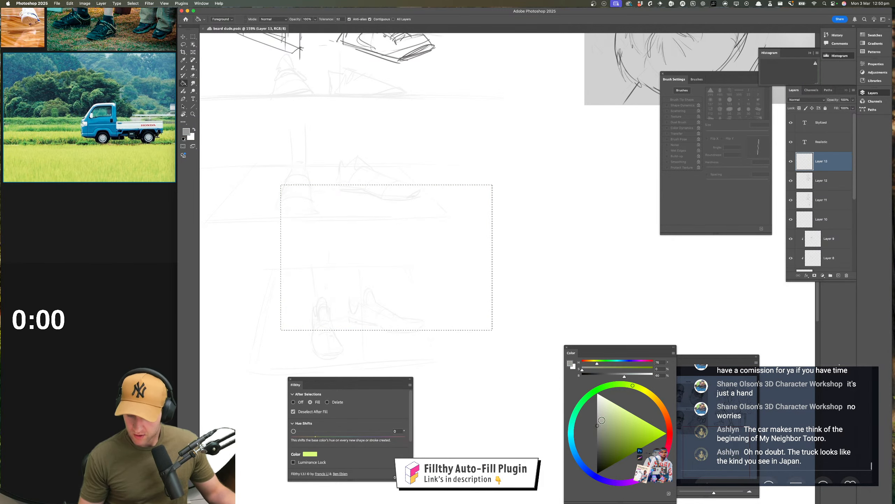
pyautogui.click(386, 266)
pyautogui.click(839, 276)
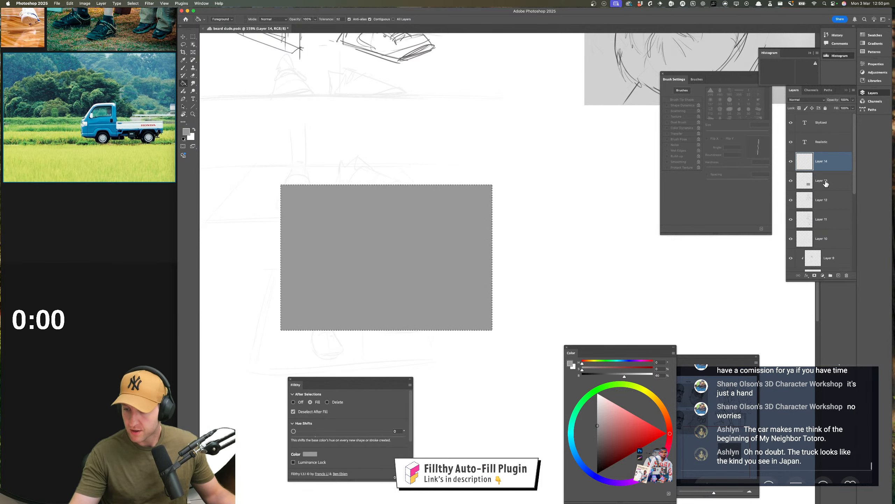
pyautogui.keyDown('alt'); pyautogui.click(823, 170); pyautogui.keyUp('alt')
pyautogui.hscroll(2, 483, 281)
pyautogui.press('l')
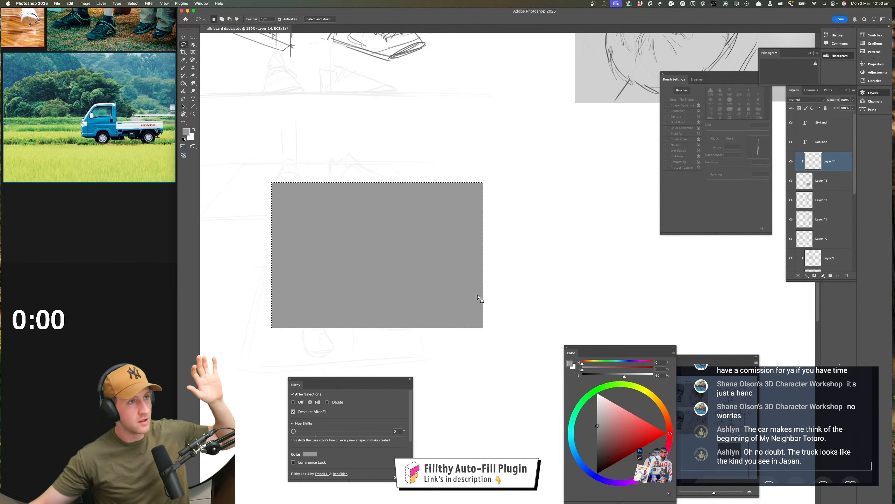
# Switch to Firefox and go back from the truck pin to the Environment Design board on Pinterest
pyautogui.hotkey('ctrl', 'Up')
pyautogui.hotkey('ctrl', 'Up')
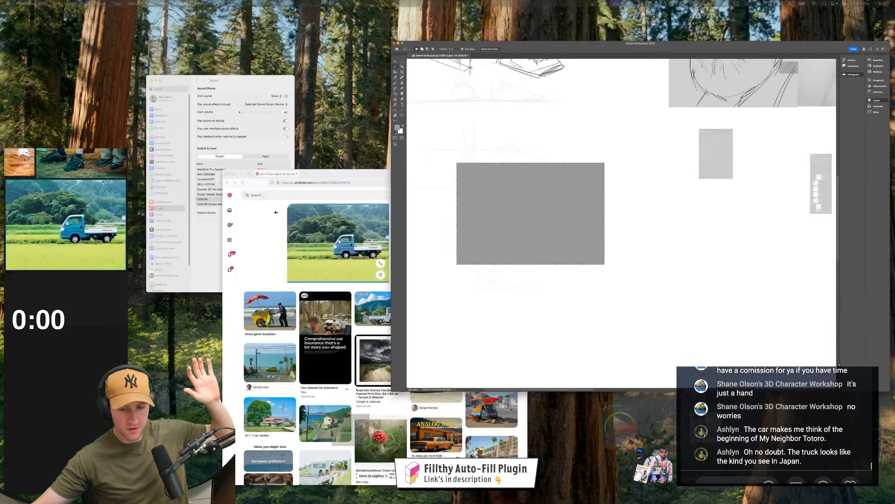
pyautogui.hotkey('ctrl', 'Up')
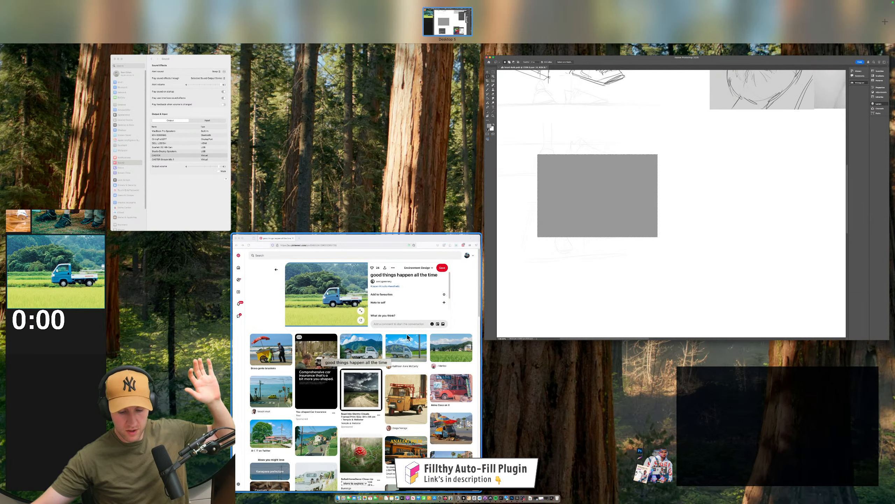
pyautogui.click(325, 249)
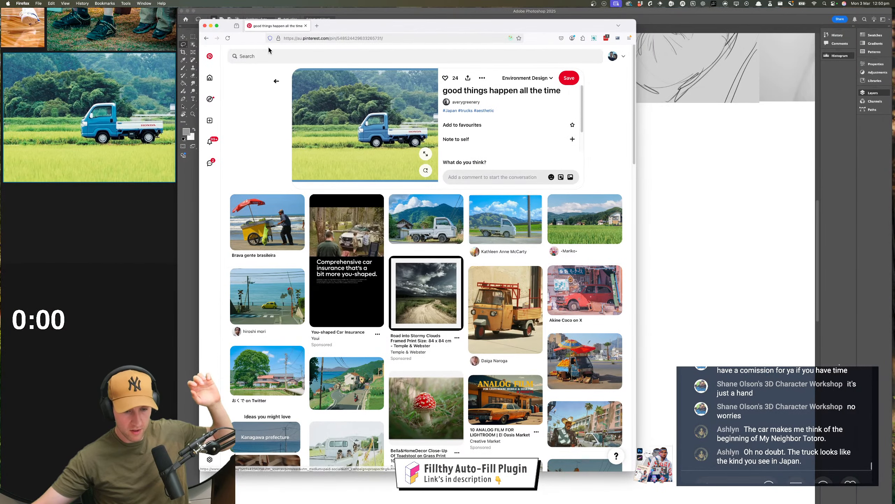
pyautogui.click(276, 81)
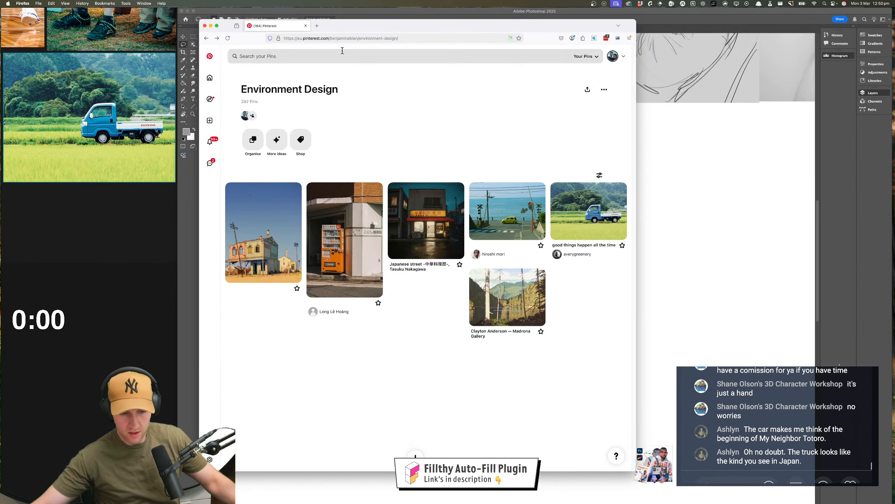
# Copy the Environment Design board's link and post it in the stream chat
pyautogui.click(350, 38)
pyautogui.press('super+c')
pyautogui.click(564, 128)
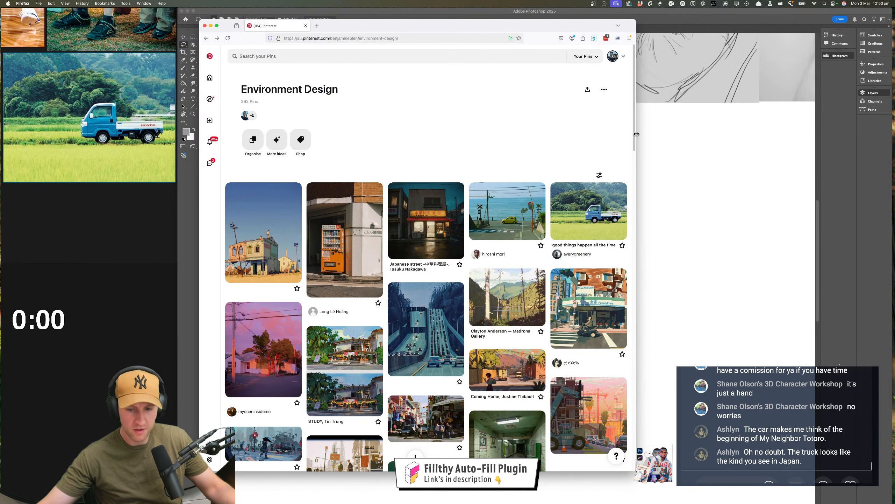
pyautogui.click(738, 211)
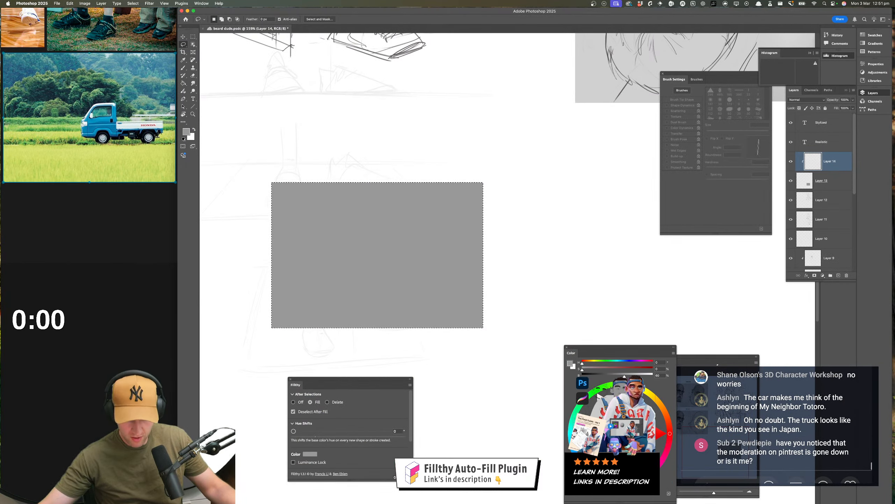
pyautogui.press('super+Tab')
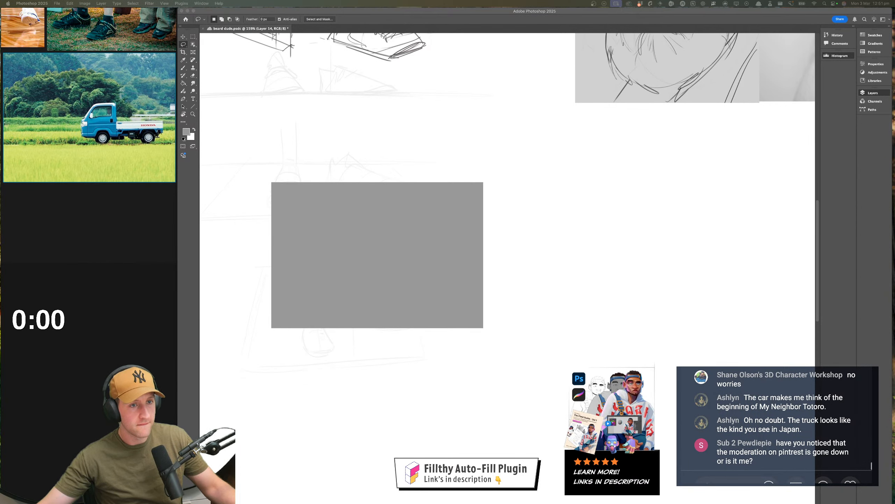
pyautogui.press('super+v')
pyautogui.press('Return')
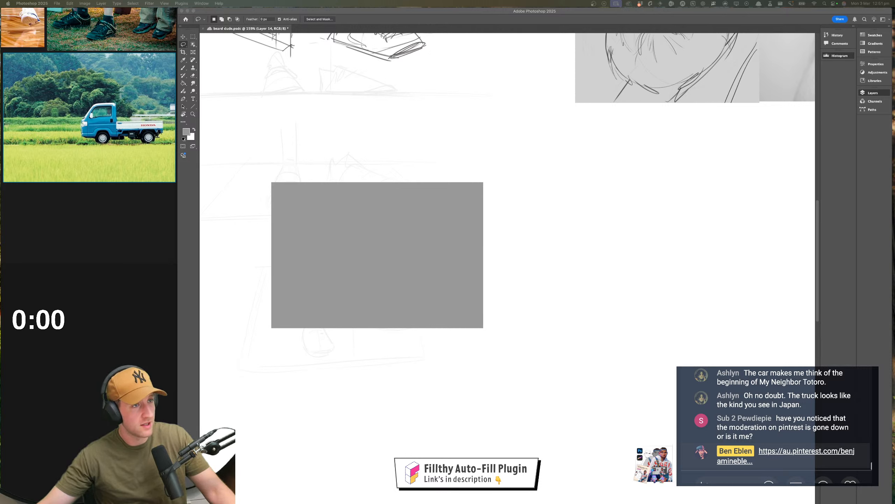
# Deselect the grey rectangle and move the Fillthy panel closer beneath it
pyautogui.click(456, 222)
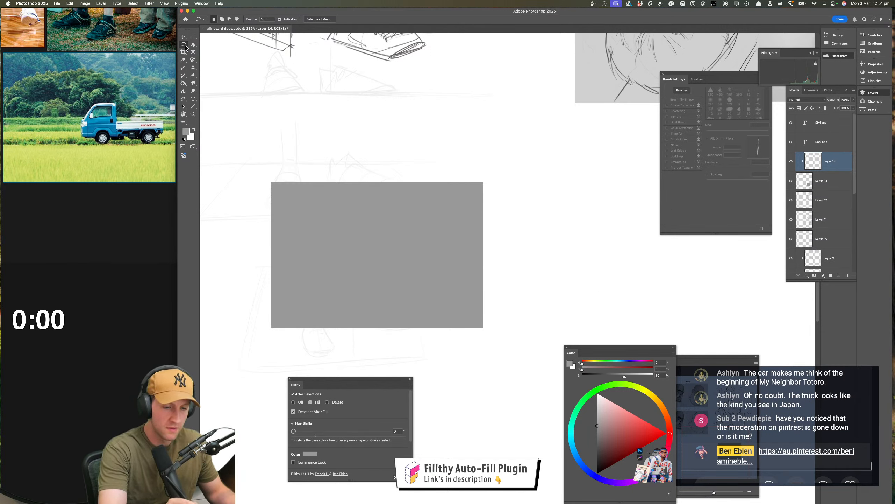
pyautogui.moveTo(363, 384); pyautogui.dragTo(381, 365)
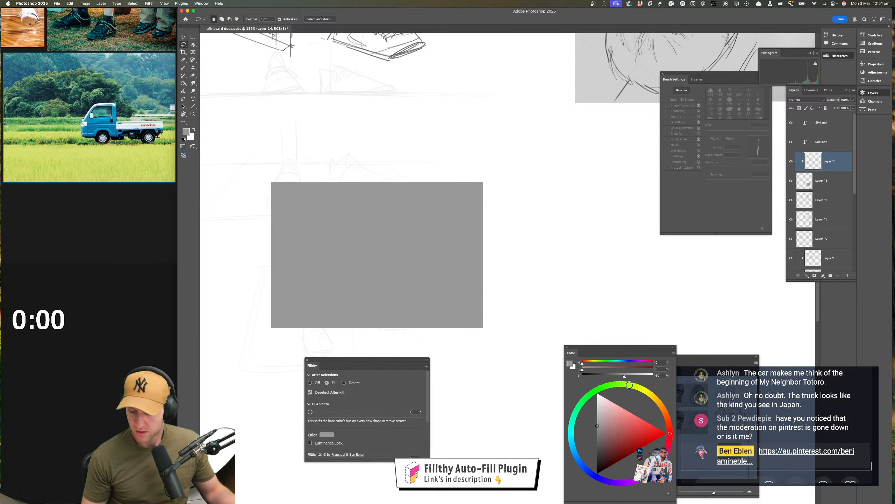
# Choose a pale mint green and lasso-fill an irregular band along the grey rectangle's upper edge, deepening toward its right side
pyautogui.click(620, 384)
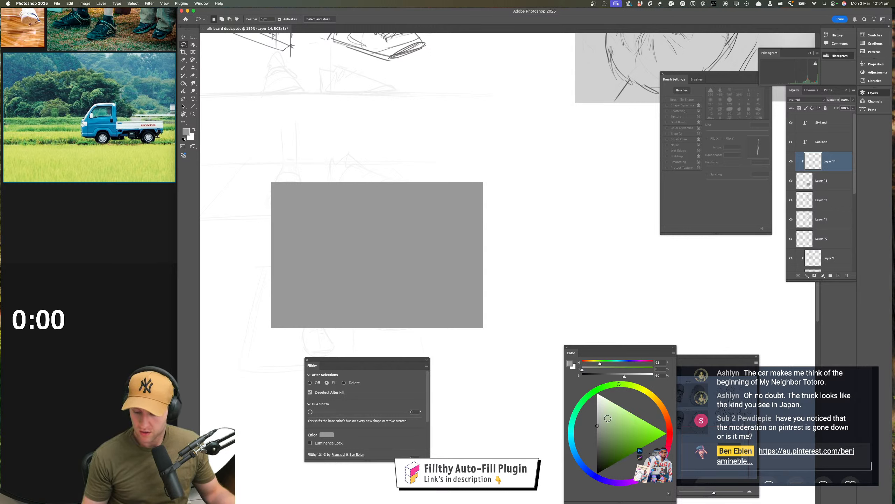
pyautogui.moveTo(608, 419); pyautogui.dragTo(612, 414)
pyautogui.click(610, 362)
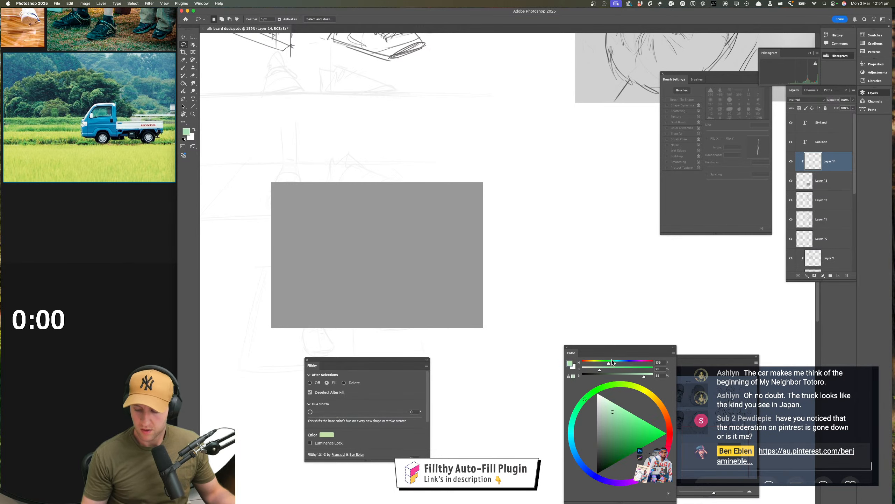
pyautogui.scroll(2, 439, 300)
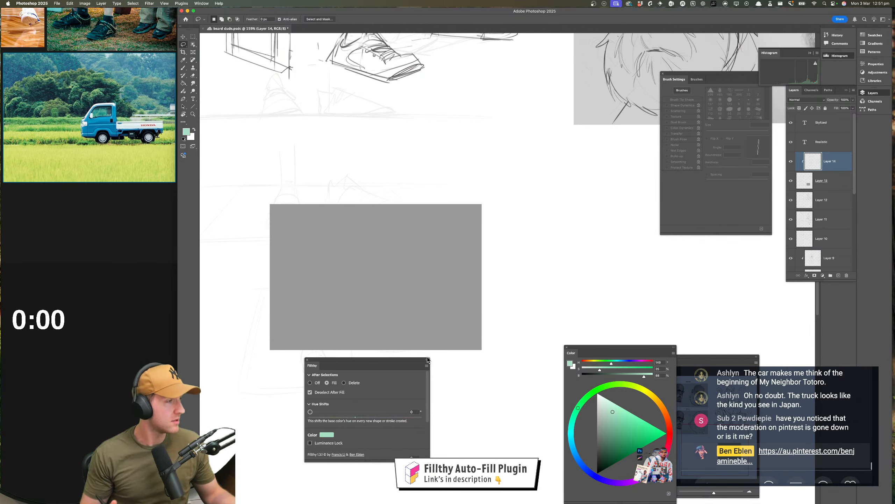
pyautogui.scroll(-2, 408, 379)
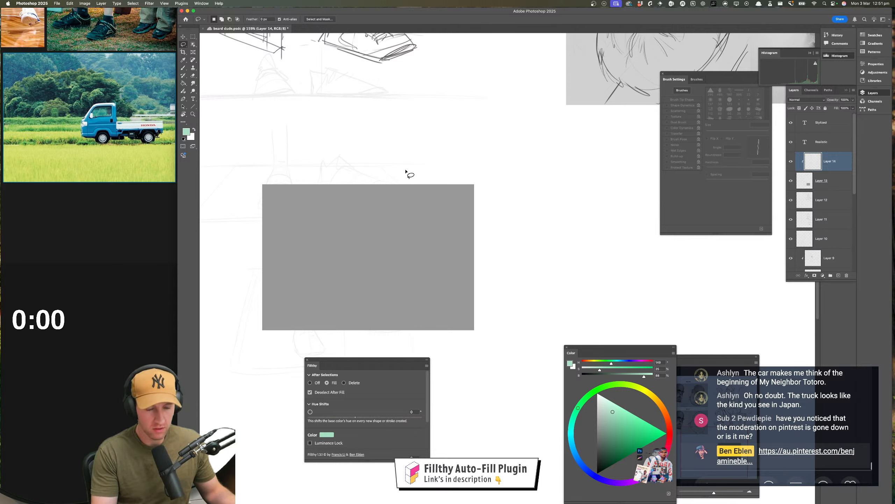
pyautogui.moveTo(380, 181)
pyautogui.mouseDown()
pyautogui.moveTo(386, 215)
pyautogui.moveTo(409, 236)
pyautogui.moveTo(459, 249)
pyautogui.moveTo(224, 216)
pyautogui.mouseUp()
pyautogui.moveTo(392, 207)
pyautogui.mouseDown()
pyautogui.moveTo(344, 207)
pyautogui.moveTo(503, 196)
pyautogui.mouseUp()
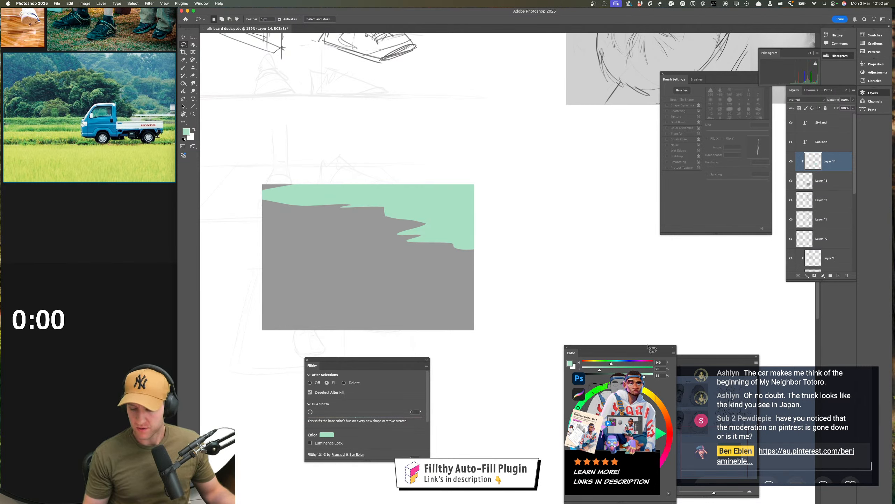
# Move the Color panel beside the grey rectangle and lasso-fill overlapping pale cyan shapes across the mint band
pyautogui.moveTo(635, 348)
pyautogui.mouseDown()
pyautogui.moveTo(563, 186)
pyautogui.moveTo(526, 209)
pyautogui.mouseUp()
pyautogui.moveTo(458, 191); pyautogui.dragTo(466, 244)
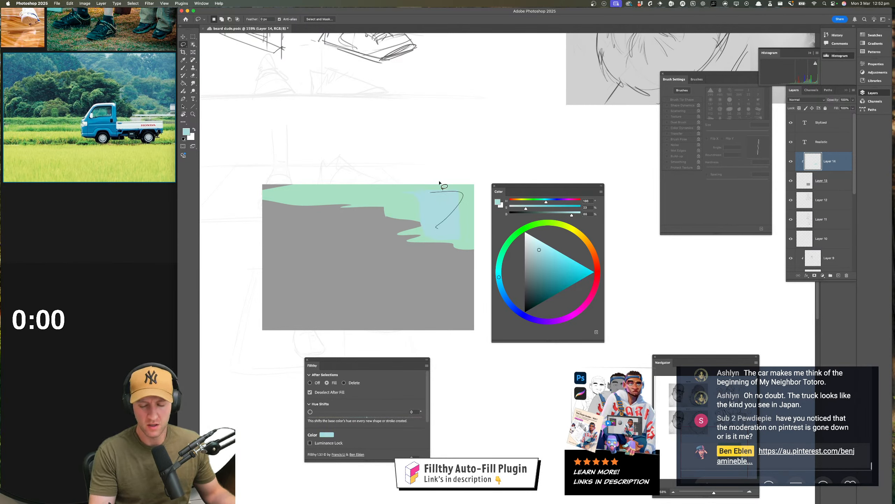
pyautogui.moveTo(347, 202); pyautogui.dragTo(423, 212)
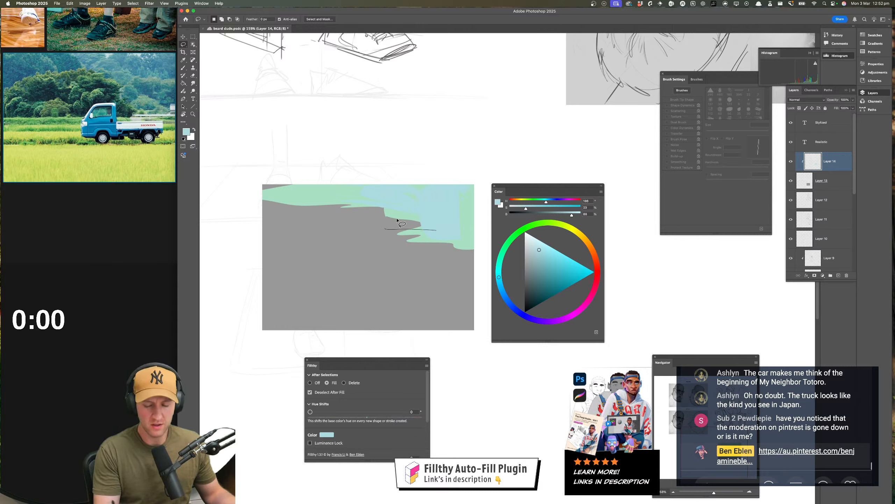
pyautogui.moveTo(359, 176)
pyautogui.mouseDown()
pyautogui.moveTo(306, 186)
pyautogui.moveTo(356, 196)
pyautogui.mouseUp()
pyautogui.moveTo(420, 222); pyautogui.dragTo(387, 227)
pyautogui.moveTo(270, 187); pyautogui.dragTo(378, 208)
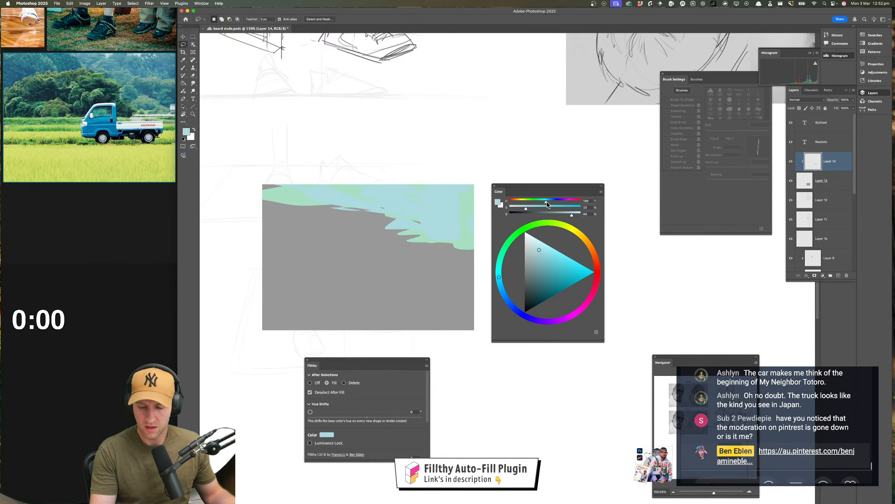
# Make the cyan slightly stronger and darker and lasso-fill more jagged shapes over the band and just below its right end
pyautogui.click(529, 208)
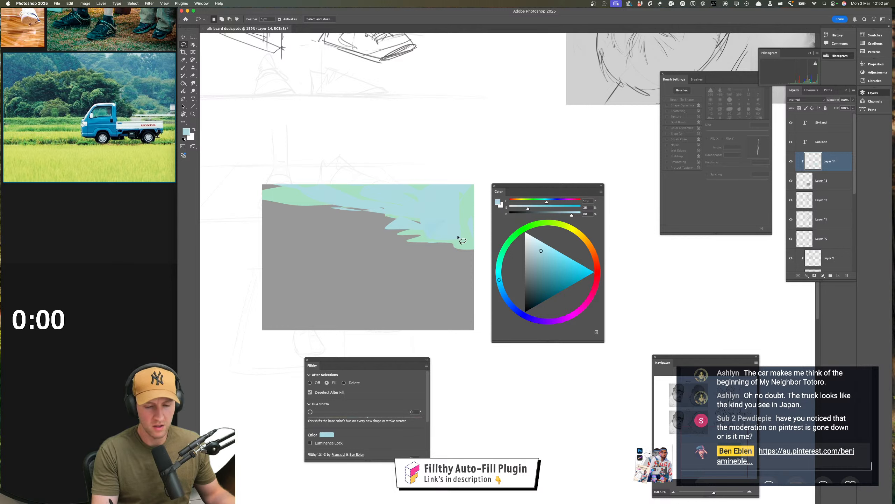
pyautogui.moveTo(440, 215); pyautogui.dragTo(469, 225)
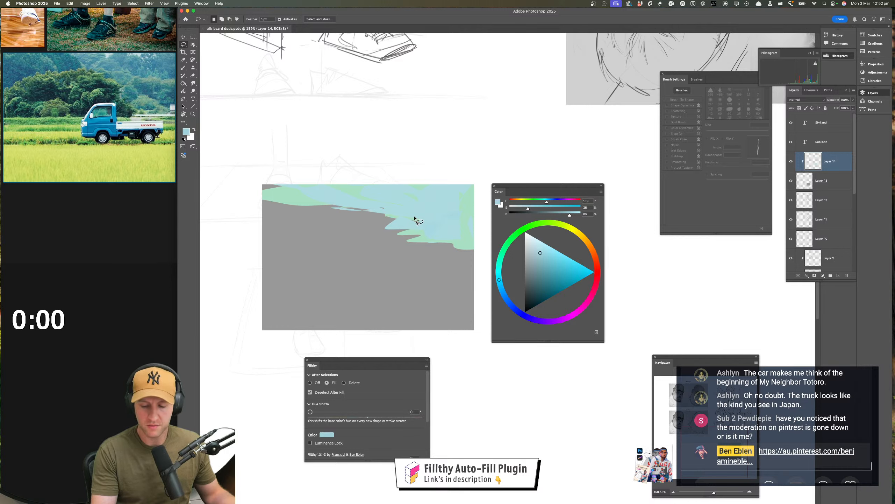
pyautogui.moveTo(415, 218); pyautogui.dragTo(458, 181)
pyautogui.moveTo(439, 211)
pyautogui.mouseDown()
pyautogui.moveTo(451, 197)
pyautogui.moveTo(469, 220)
pyautogui.moveTo(441, 226)
pyautogui.moveTo(462, 227)
pyautogui.moveTo(466, 242)
pyautogui.moveTo(430, 258)
pyautogui.moveTo(443, 258)
pyautogui.moveTo(406, 218)
pyautogui.moveTo(385, 224)
pyautogui.moveTo(370, 189)
pyautogui.mouseUp()
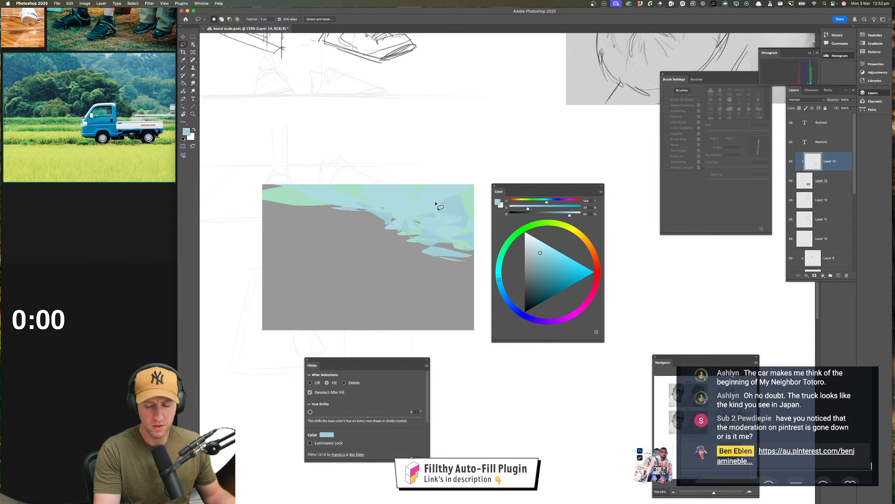
pyautogui.moveTo(528, 209); pyautogui.dragTo(508, 208)
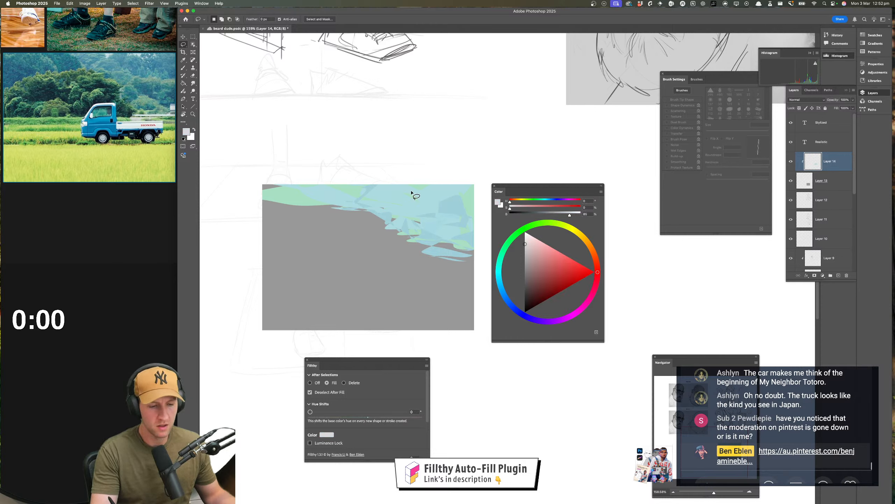
pyautogui.moveTo(427, 195); pyautogui.dragTo(436, 196)
pyautogui.press('super+z')
pyautogui.press('super+z')
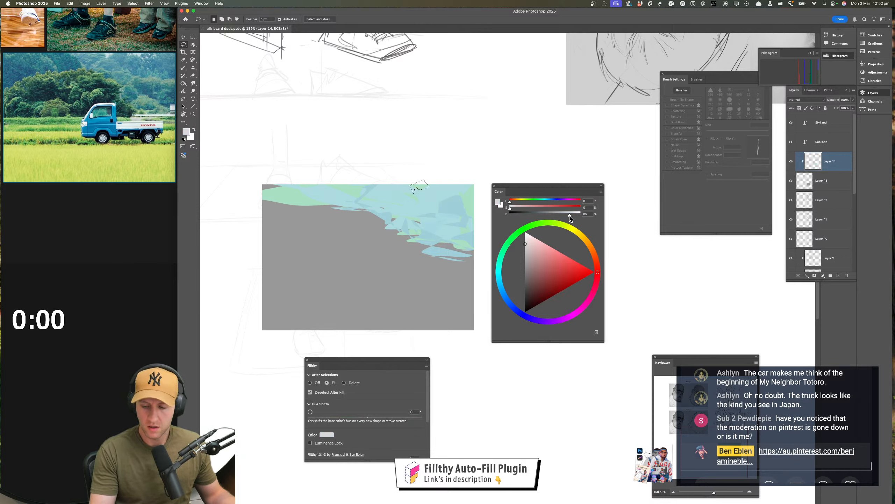
pyautogui.moveTo(569, 215); pyautogui.dragTo(600, 205)
pyautogui.moveTo(410, 183); pyautogui.dragTo(431, 172)
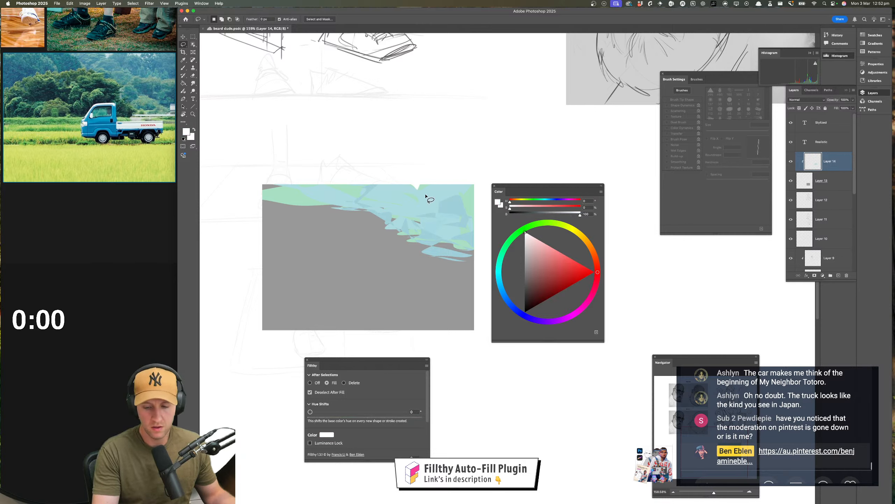
pyautogui.press('super+z')
# Choose a very pale, slightly desaturated blue and lasso-fill small highlight shapes along the upper edge of the cyan sky
pyautogui.moveTo(580, 214); pyautogui.dragTo(542, 212)
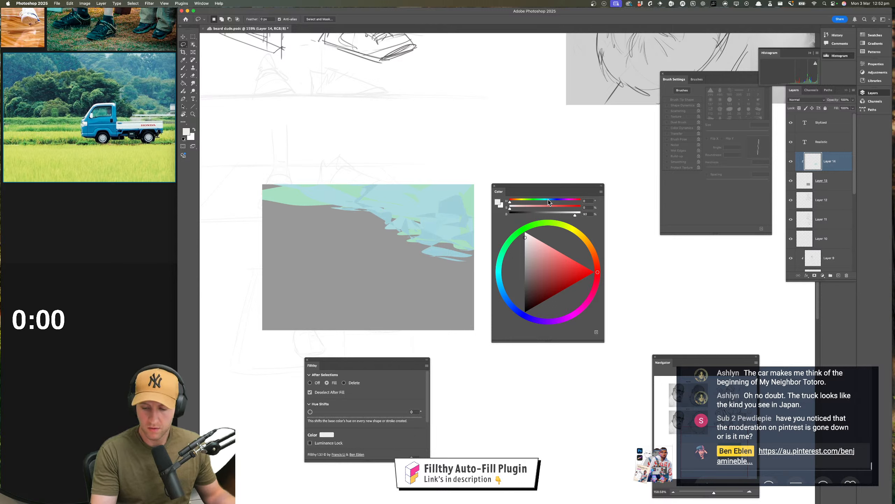
pyautogui.click(548, 201)
pyautogui.click(519, 208)
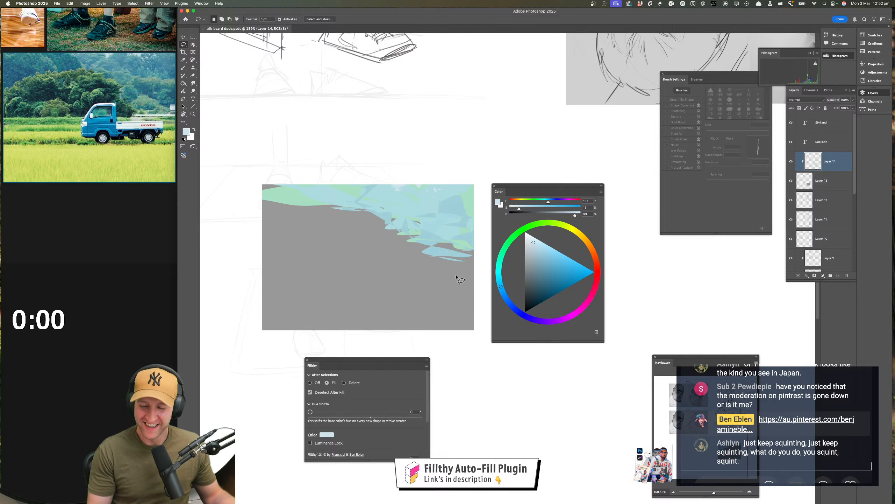
pyautogui.moveTo(519, 209); pyautogui.dragTo(514, 208)
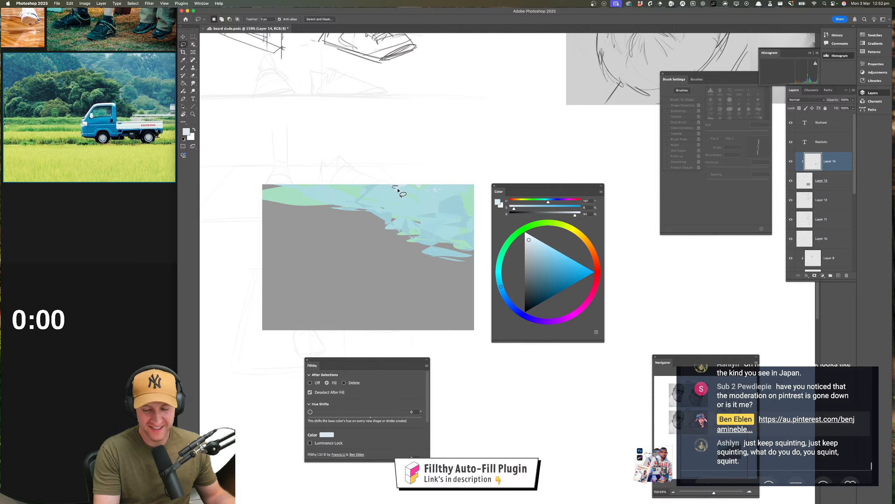
pyautogui.moveTo(404, 187); pyautogui.dragTo(437, 188)
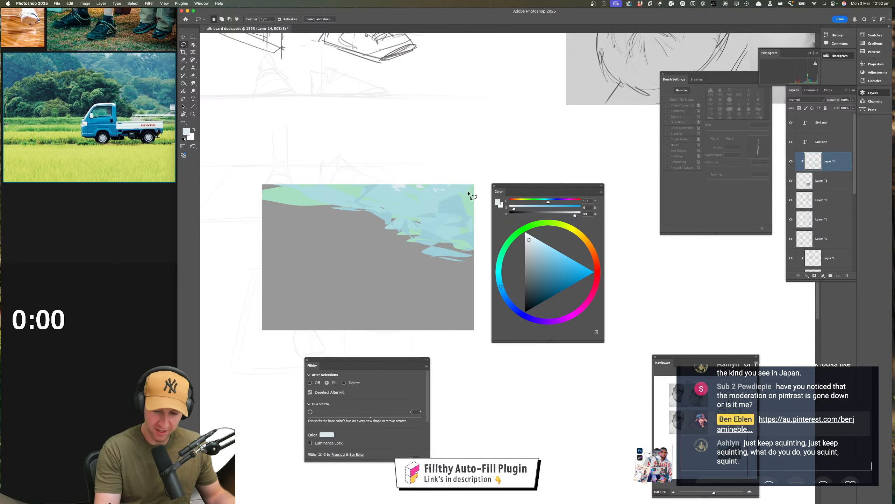
pyautogui.moveTo(439, 200); pyautogui.dragTo(442, 200)
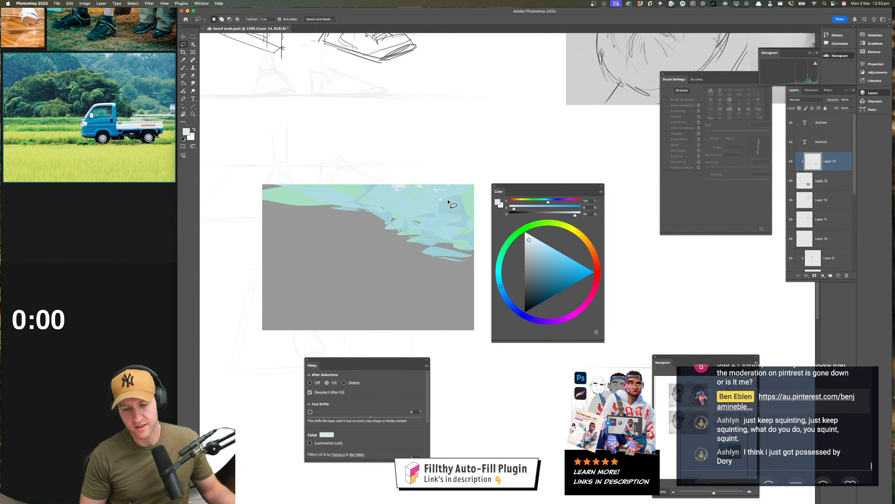
# Sample a cyan from the painted shapes and lasso-fill broader shapes across the band, extending its lower edge to the left and right
pyautogui.press('b')
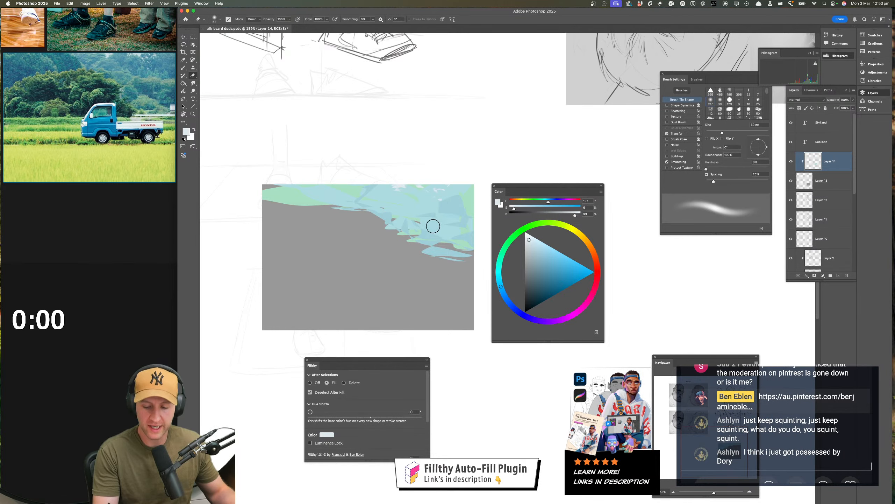
pyautogui.press('i')
pyautogui.click(431, 232)
pyautogui.moveTo(430, 232)
pyautogui.mouseDown()
pyautogui.moveTo(406, 222)
pyautogui.moveTo(416, 219)
pyautogui.moveTo(424, 233)
pyautogui.moveTo(385, 214)
pyautogui.moveTo(425, 244)
pyautogui.mouseUp()
pyautogui.press('l')
pyautogui.moveTo(407, 243)
pyautogui.mouseDown()
pyautogui.moveTo(427, 247)
pyautogui.moveTo(391, 246)
pyautogui.moveTo(442, 252)
pyautogui.moveTo(459, 242)
pyautogui.moveTo(449, 239)
pyautogui.moveTo(477, 256)
pyautogui.moveTo(382, 224)
pyautogui.moveTo(385, 215)
pyautogui.moveTo(273, 214)
pyautogui.moveTo(351, 212)
pyautogui.moveTo(286, 208)
pyautogui.moveTo(313, 208)
pyautogui.moveTo(272, 192)
pyautogui.moveTo(279, 200)
pyautogui.mouseUp()
pyautogui.moveTo(502, 258); pyautogui.dragTo(505, 248)
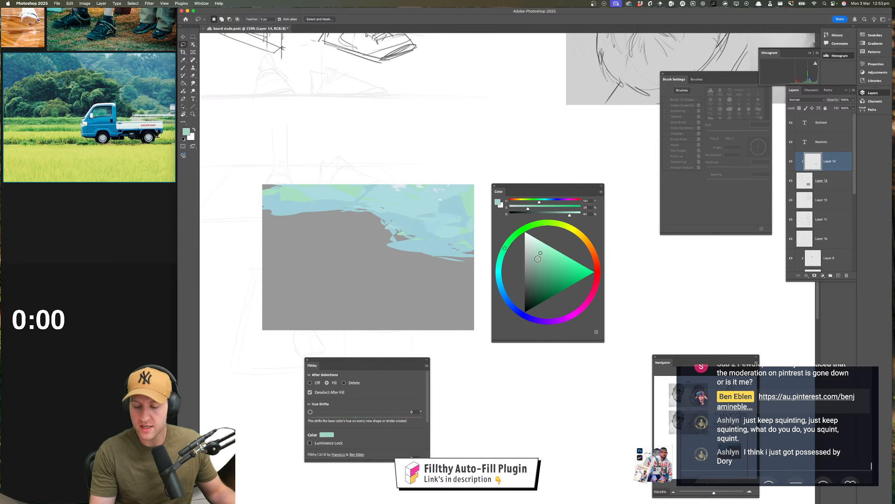
pyautogui.click(536, 289)
pyautogui.moveTo(340, 189)
pyautogui.mouseDown()
pyautogui.moveTo(353, 206)
pyautogui.moveTo(342, 210)
pyautogui.moveTo(296, 216)
pyautogui.moveTo(254, 199)
pyautogui.moveTo(339, 184)
pyautogui.mouseUp()
pyautogui.press('super+z')
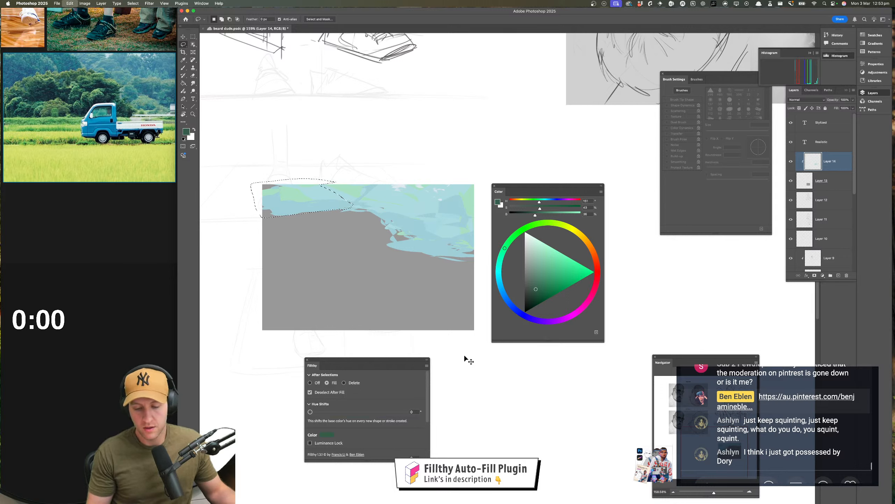
# Add a new layer clipped to the grey rectangle and lasso-fill a large pale teal hill over the left part, using a sampled cyan shifted greener
pyautogui.click(839, 276)
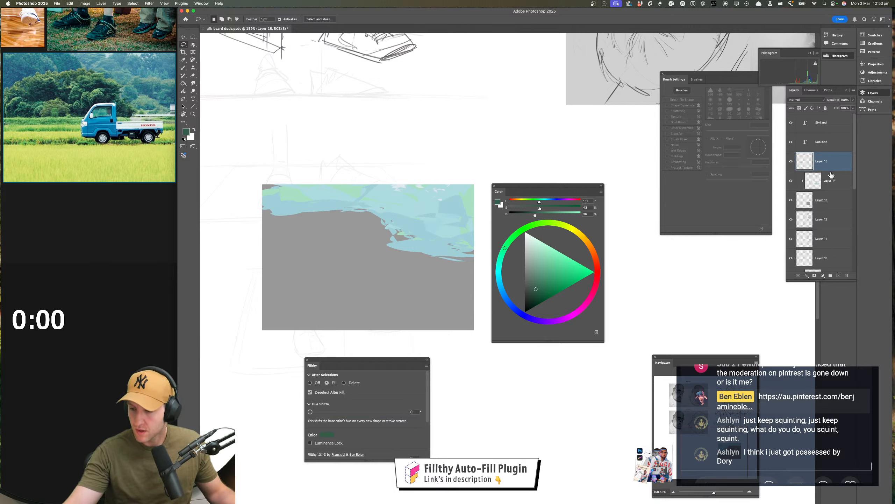
pyautogui.keyDown('alt'); pyautogui.click(833, 170); pyautogui.keyUp('alt')
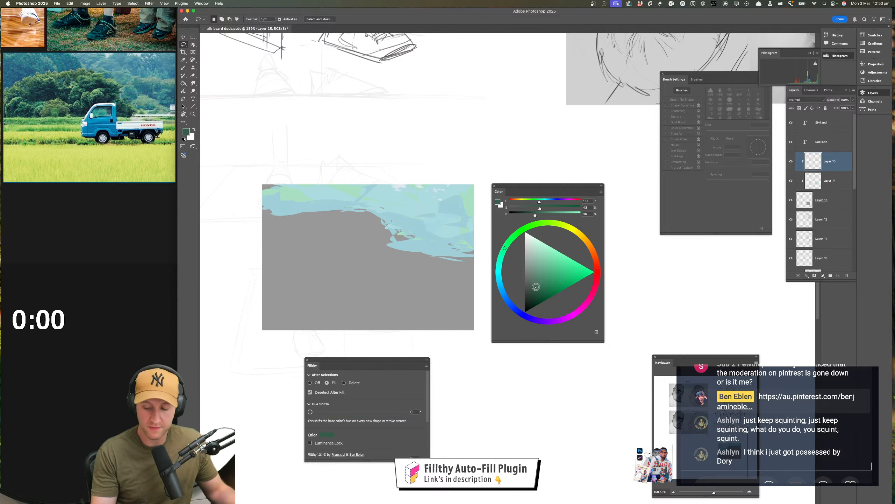
pyautogui.press('i')
pyautogui.click(320, 191)
pyautogui.press('l')
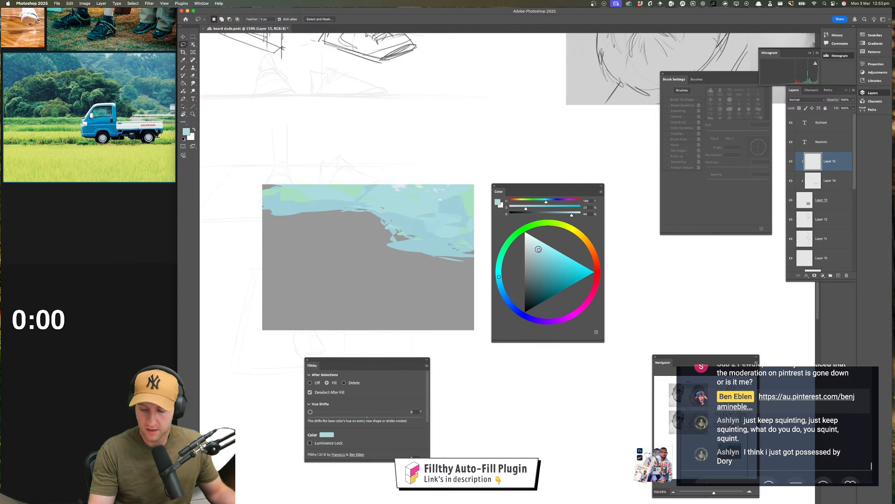
pyautogui.moveTo(496, 274); pyautogui.dragTo(498, 266)
pyautogui.moveTo(302, 184)
pyautogui.mouseDown()
pyautogui.moveTo(347, 212)
pyautogui.moveTo(332, 240)
pyautogui.moveTo(238, 239)
pyautogui.moveTo(318, 171)
pyautogui.mouseUp()
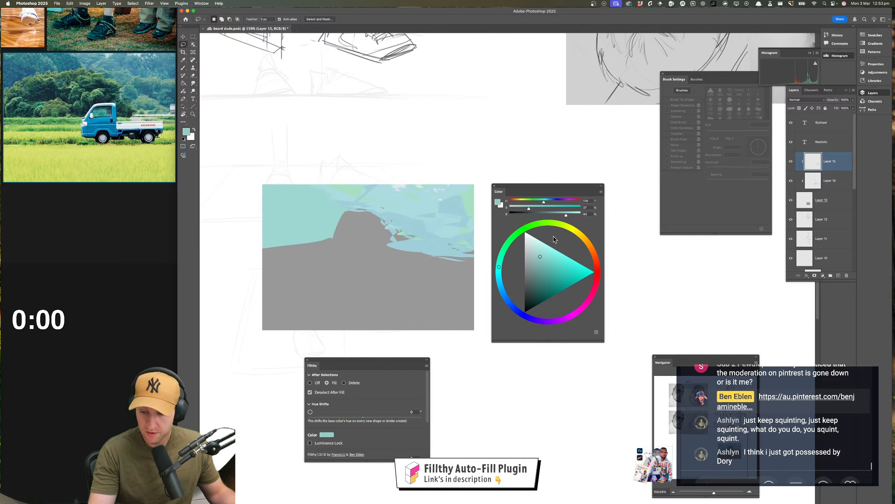
# Darken the teal and lasso-fill overlapping rounded tree masses over the left hill shape
pyautogui.click(541, 262)
pyautogui.moveTo(326, 191)
pyautogui.mouseDown()
pyautogui.moveTo(334, 213)
pyautogui.moveTo(359, 206)
pyautogui.moveTo(306, 184)
pyautogui.mouseUp()
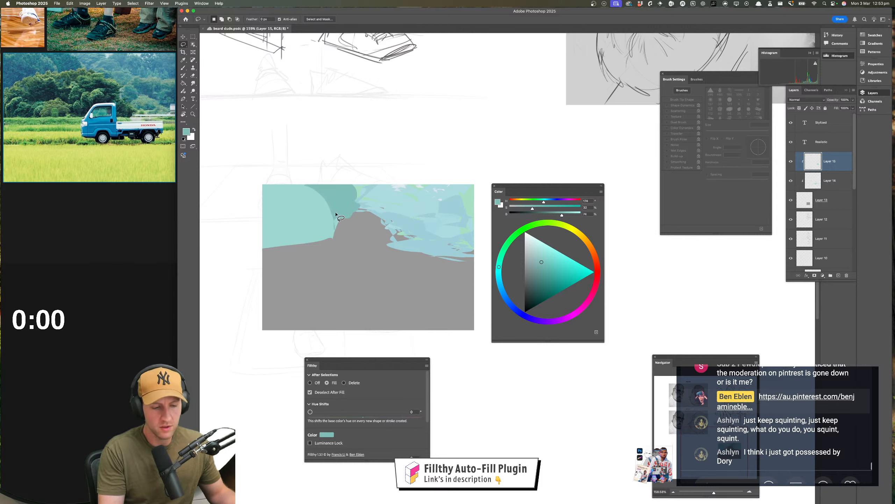
pyautogui.moveTo(330, 216)
pyautogui.mouseDown()
pyautogui.moveTo(249, 213)
pyautogui.moveTo(318, 243)
pyautogui.moveTo(265, 235)
pyautogui.moveTo(310, 246)
pyautogui.moveTo(314, 221)
pyautogui.moveTo(300, 201)
pyautogui.mouseUp()
pyautogui.moveTo(291, 197)
pyautogui.mouseDown()
pyautogui.moveTo(265, 198)
pyautogui.moveTo(374, 218)
pyautogui.moveTo(350, 237)
pyautogui.moveTo(356, 230)
pyautogui.moveTo(319, 240)
pyautogui.moveTo(362, 223)
pyautogui.moveTo(371, 234)
pyautogui.mouseUp()
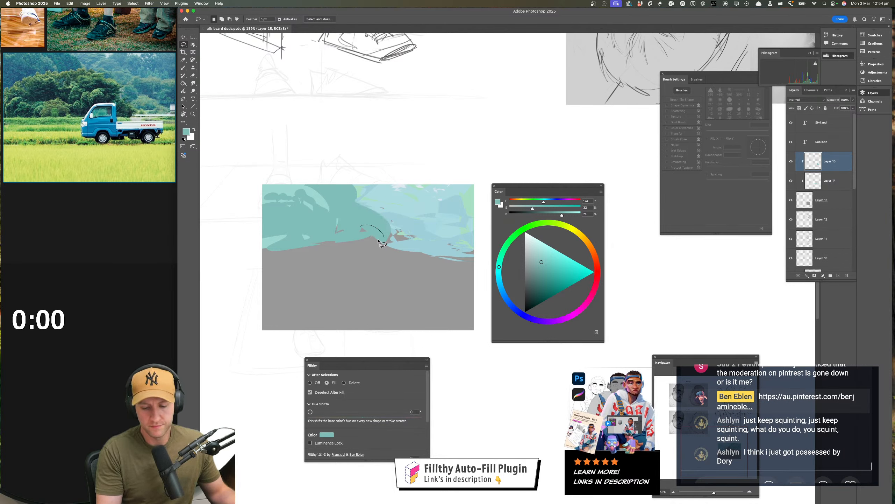
# Add two empty layers above the teal tree shapes and choose a medium green
pyautogui.click(839, 275)
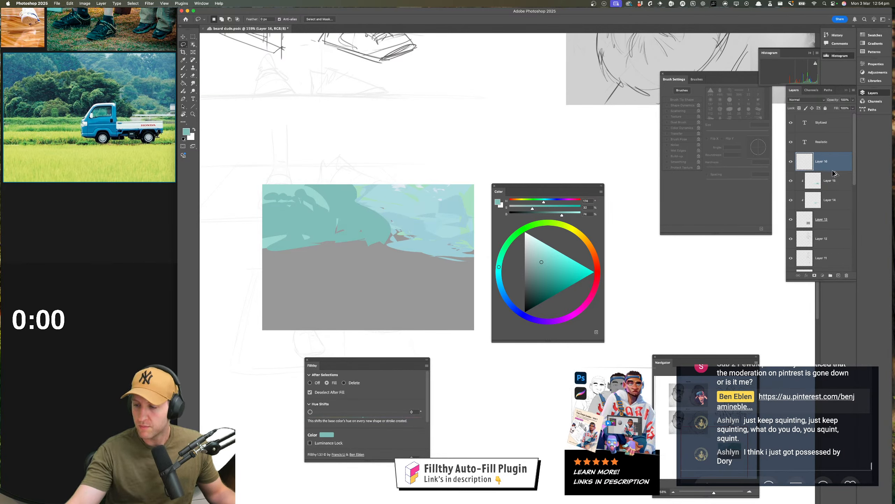
pyautogui.press('super+j')
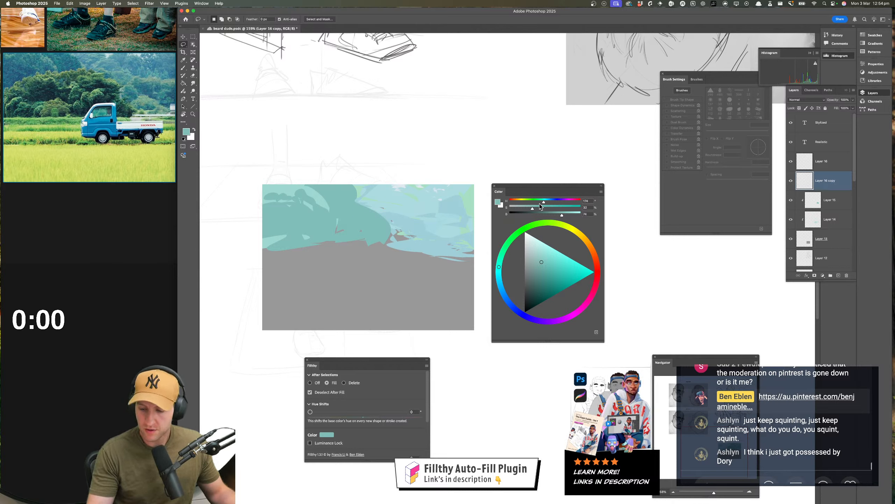
pyautogui.moveTo(545, 202); pyautogui.dragTo(538, 202)
pyautogui.click(546, 278)
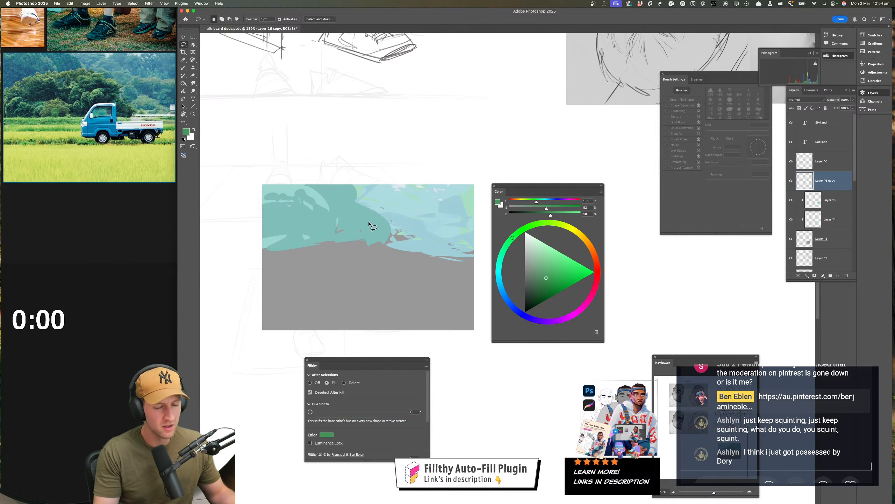
pyautogui.moveTo(293, 228)
pyautogui.mouseDown()
pyautogui.moveTo(362, 217)
pyautogui.moveTo(404, 246)
pyautogui.mouseUp()
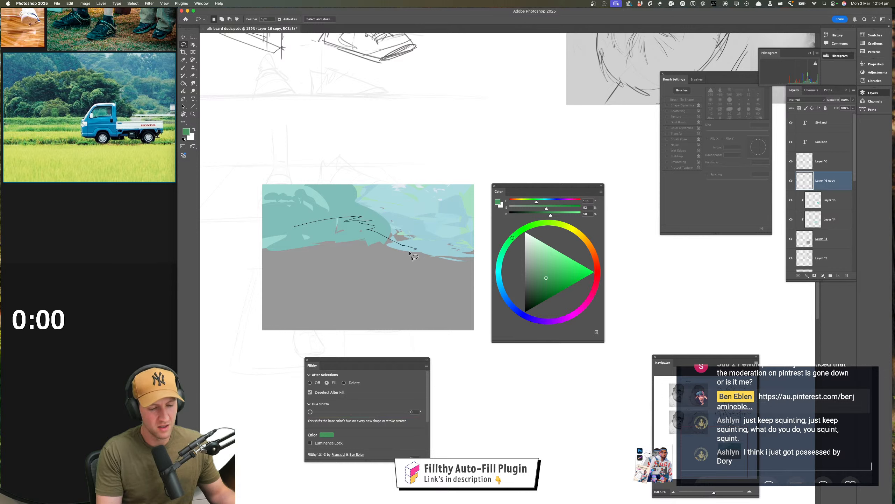
pyautogui.moveTo(421, 278)
pyautogui.mouseDown()
pyautogui.moveTo(278, 276)
pyautogui.moveTo(294, 228)
pyautogui.mouseUp()
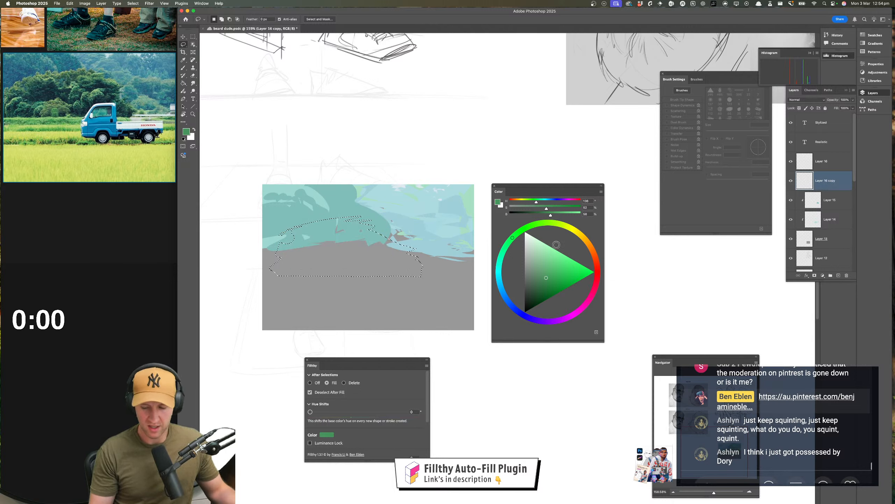
pyautogui.press('super+z')
# Lighten and soften the green, and lasso-fill a wide bush with a jagged right edge below the teal trees
pyautogui.click(542, 271)
pyautogui.moveTo(331, 221)
pyautogui.mouseDown()
pyautogui.moveTo(269, 256)
pyautogui.moveTo(412, 262)
pyautogui.moveTo(395, 229)
pyautogui.moveTo(259, 254)
pyautogui.mouseUp()
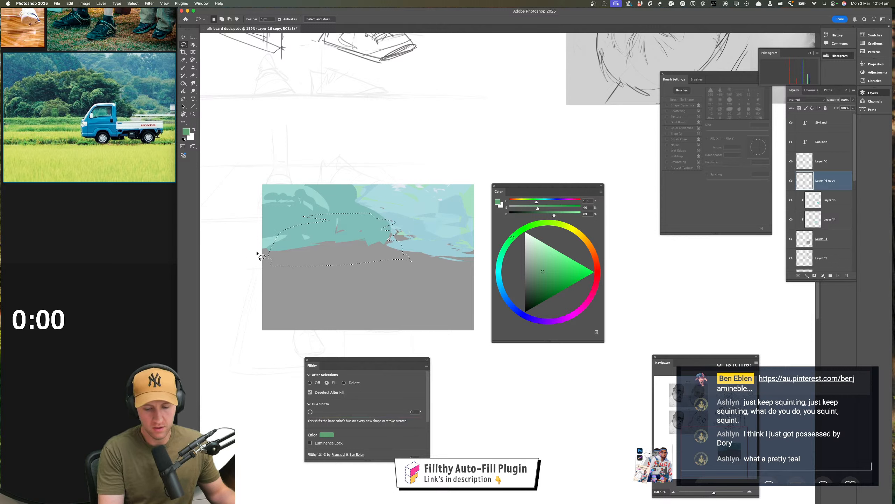
pyautogui.moveTo(412, 251)
pyautogui.mouseDown()
pyautogui.moveTo(414, 266)
pyautogui.moveTo(275, 263)
pyautogui.mouseUp()
# Choose a darker green and lasso-fill jagged shadow shapes across the bush and along its base and left edge
pyautogui.moveTo(543, 274); pyautogui.dragTo(541, 279)
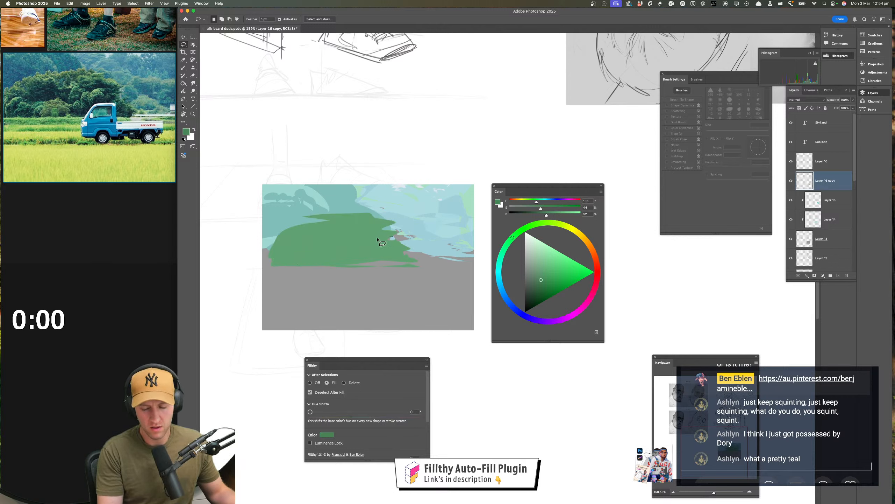
pyautogui.moveTo(377, 239); pyautogui.dragTo(394, 236)
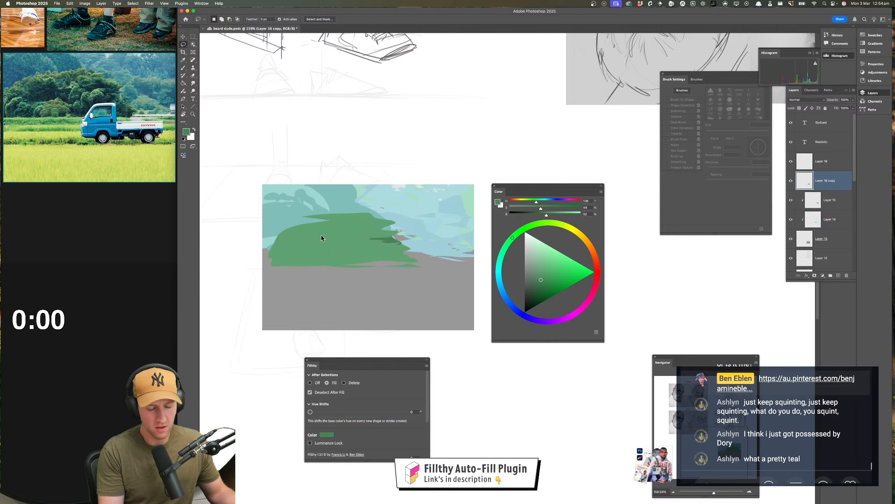
pyautogui.moveTo(303, 234)
pyautogui.mouseDown()
pyautogui.moveTo(319, 255)
pyautogui.moveTo(292, 244)
pyautogui.moveTo(301, 235)
pyautogui.mouseUp()
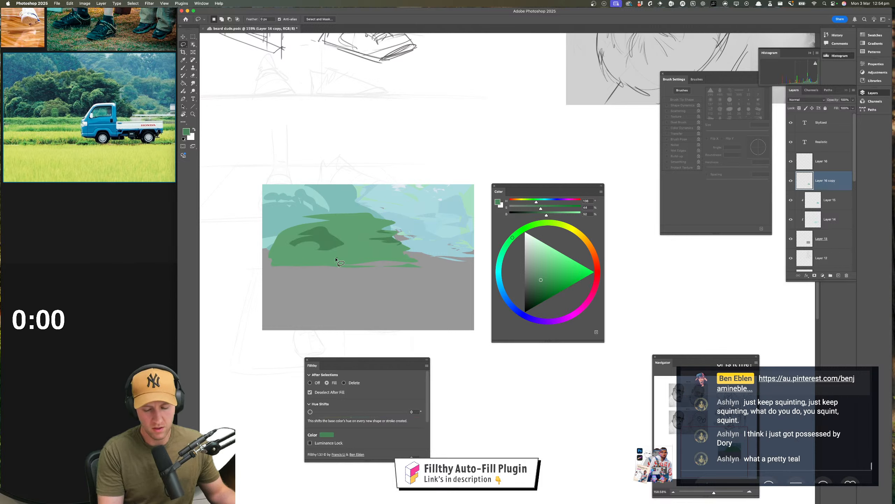
pyautogui.moveTo(321, 265)
pyautogui.mouseDown()
pyautogui.moveTo(409, 261)
pyautogui.moveTo(356, 264)
pyautogui.moveTo(363, 249)
pyautogui.moveTo(347, 239)
pyautogui.moveTo(366, 235)
pyautogui.mouseUp()
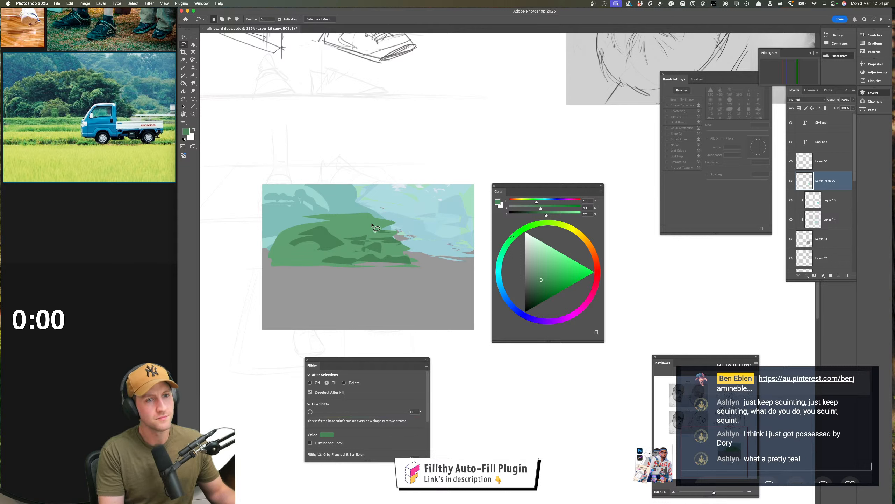
pyautogui.moveTo(322, 262)
pyautogui.mouseDown()
pyautogui.moveTo(278, 263)
pyautogui.moveTo(296, 240)
pyautogui.moveTo(268, 254)
pyautogui.moveTo(381, 228)
pyautogui.mouseUp()
# Switch to a muted blue, set Fillthy's Hue Shift to 33, and lasso-fill small blue accents in the bush's right half
pyautogui.moveTo(539, 201); pyautogui.dragTo(551, 201)
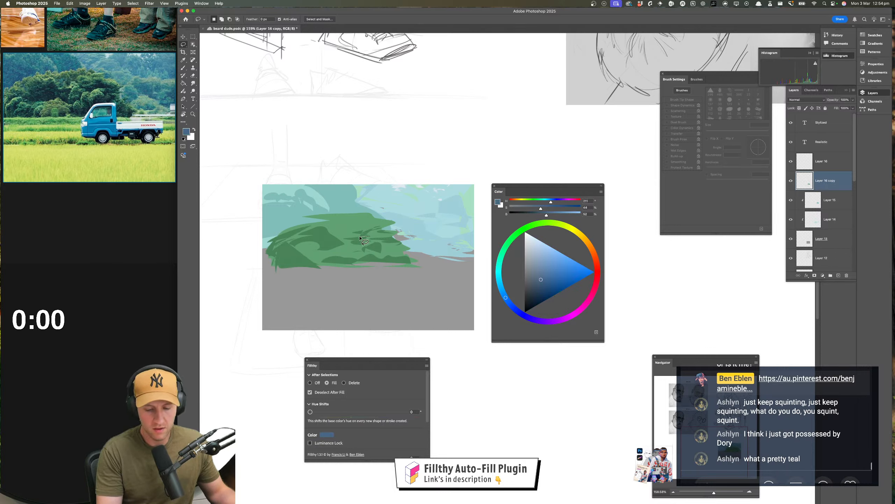
pyautogui.moveTo(360, 239)
pyautogui.mouseDown()
pyautogui.moveTo(386, 230)
pyautogui.moveTo(365, 234)
pyautogui.mouseUp()
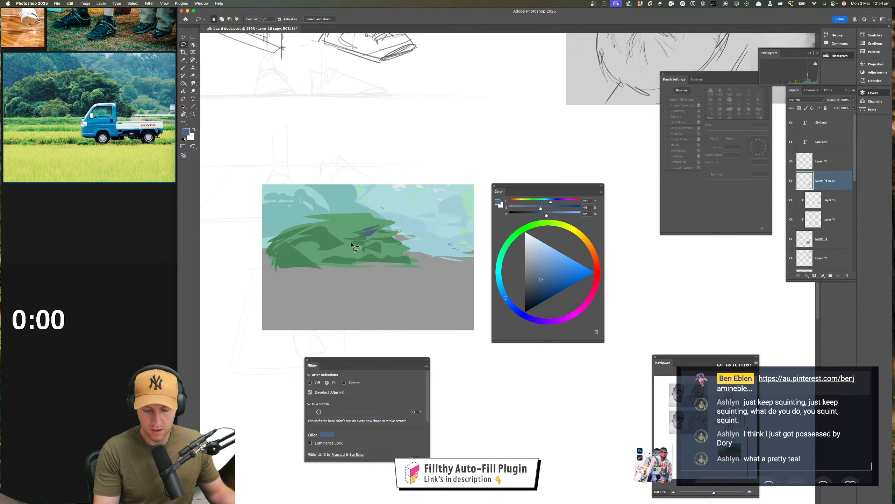
pyautogui.moveTo(351, 243); pyautogui.dragTo(355, 241)
pyautogui.moveTo(365, 242)
pyautogui.mouseDown()
pyautogui.moveTo(383, 241)
pyautogui.moveTo(374, 223)
pyautogui.moveTo(356, 228)
pyautogui.mouseUp()
# Sample the bush's lighter green, lock the layer's transparent pixels, and lasso-fill hue-varied light foliage shapes across the bush
pyautogui.press('i')
pyautogui.click(360, 236)
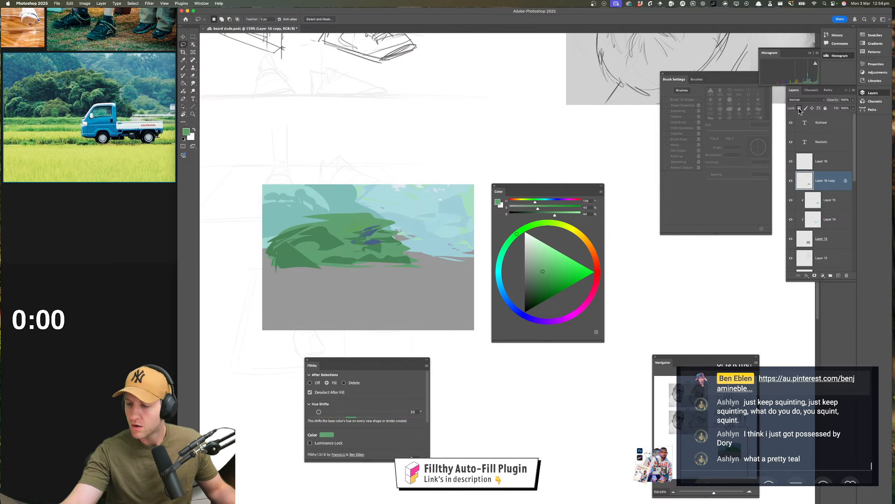
pyautogui.moveTo(375, 215)
pyautogui.mouseDown()
pyautogui.moveTo(352, 213)
pyautogui.moveTo(366, 215)
pyautogui.mouseUp()
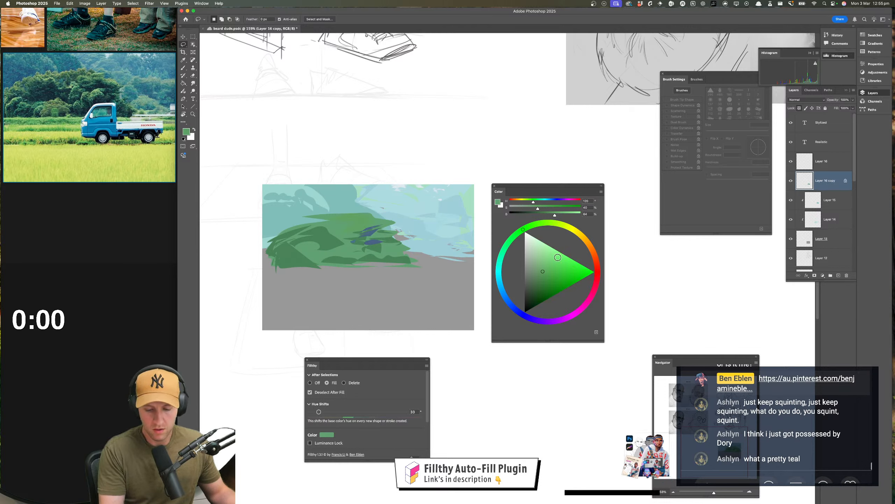
pyautogui.moveTo(374, 213)
pyautogui.mouseDown()
pyautogui.moveTo(356, 216)
pyautogui.moveTo(366, 233)
pyautogui.mouseUp()
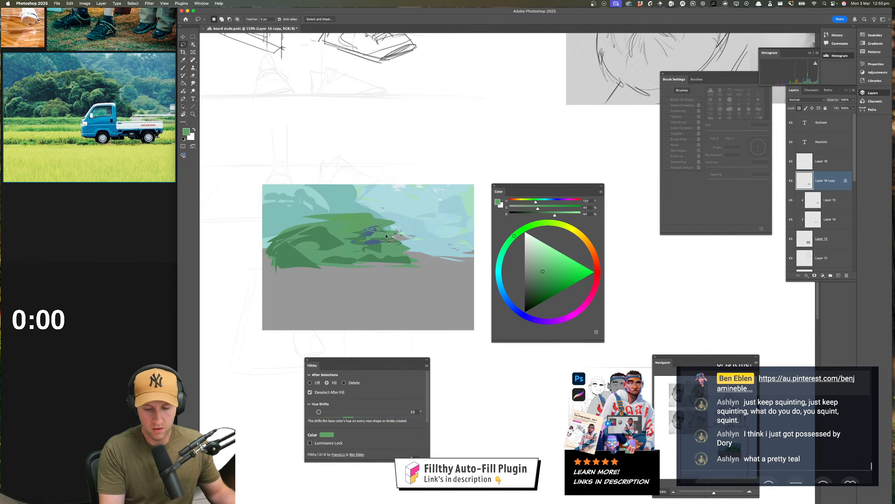
pyautogui.moveTo(280, 231); pyautogui.dragTo(347, 225)
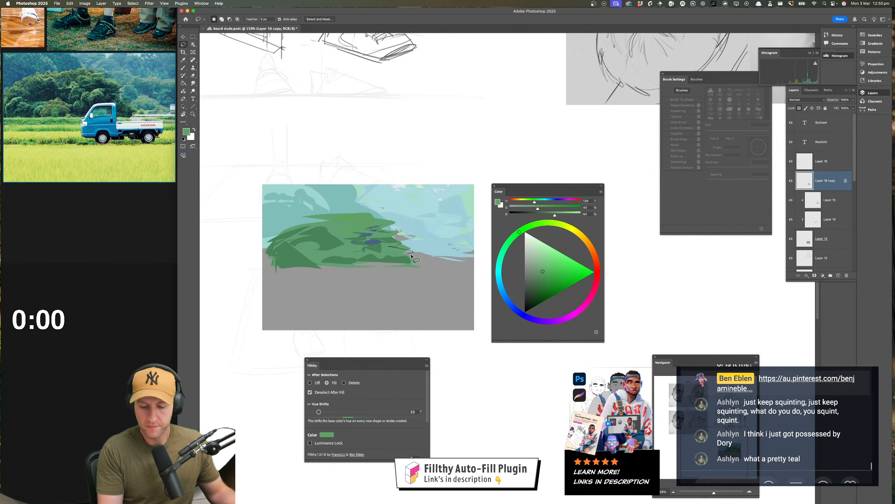
pyautogui.moveTo(395, 249)
pyautogui.mouseDown()
pyautogui.moveTo(410, 257)
pyautogui.moveTo(354, 259)
pyautogui.moveTo(407, 259)
pyautogui.mouseUp()
# Sample the bush's darker green and lasso-fill more shadow shapes along its base, right edge and upper middle
pyautogui.press('i')
pyautogui.click(380, 247)
pyautogui.press('l')
pyautogui.moveTo(347, 263)
pyautogui.mouseDown()
pyautogui.moveTo(328, 252)
pyautogui.moveTo(304, 264)
pyautogui.moveTo(365, 259)
pyautogui.moveTo(300, 257)
pyautogui.mouseUp()
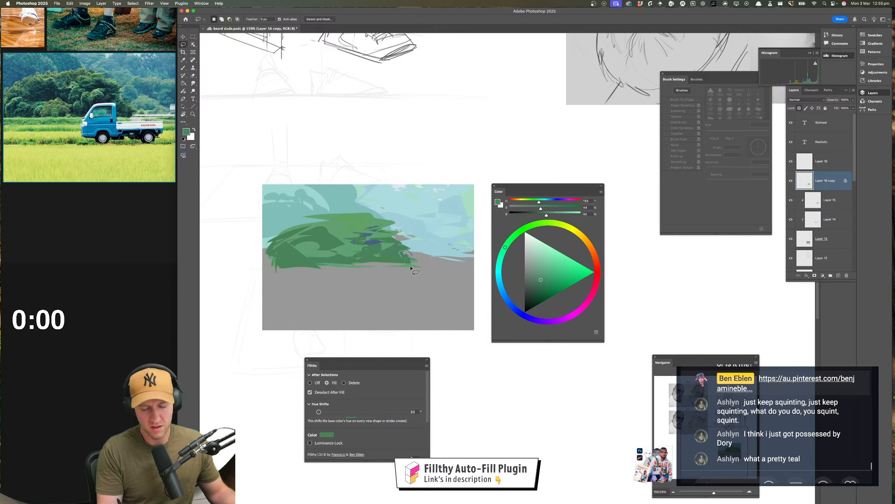
pyautogui.moveTo(411, 268); pyautogui.dragTo(409, 247)
pyautogui.moveTo(352, 215)
pyautogui.mouseDown()
pyautogui.moveTo(331, 227)
pyautogui.moveTo(375, 225)
pyautogui.moveTo(354, 235)
pyautogui.mouseUp()
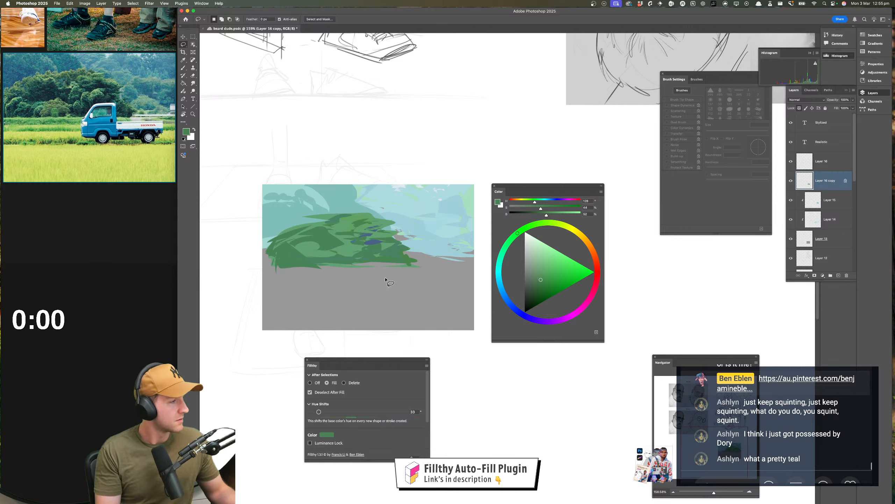
# Lasso-fill more foliage shapes along the bush's lower left, sample its lighter green, and undo the last fill
pyautogui.moveTo(263, 250)
pyautogui.mouseDown()
pyautogui.moveTo(277, 254)
pyautogui.moveTo(269, 261)
pyautogui.moveTo(291, 256)
pyautogui.moveTo(279, 263)
pyautogui.moveTo(311, 246)
pyautogui.moveTo(280, 253)
pyautogui.moveTo(297, 249)
pyautogui.moveTo(365, 270)
pyautogui.mouseUp()
pyautogui.press('i')
pyautogui.click(296, 239)
pyautogui.press('l')
pyautogui.press('super+z')
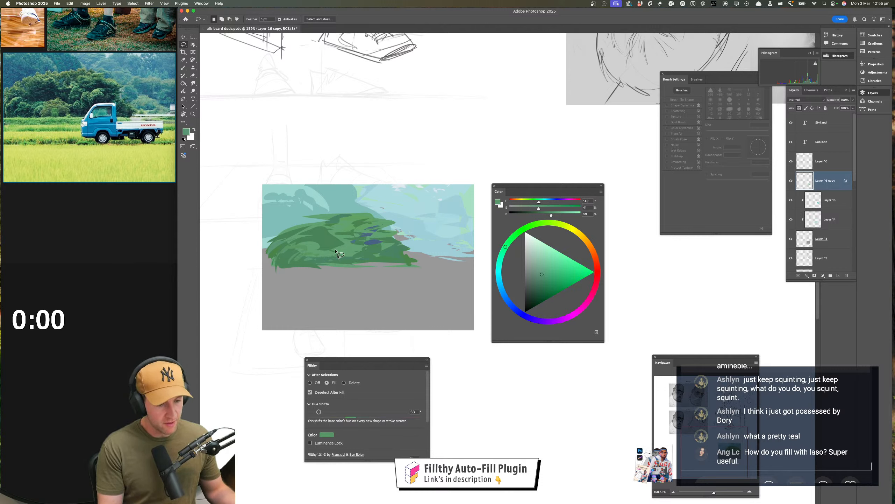
# Choose a muted olive hue and lasso-fill a small warm accent in the bush's lower middle
pyautogui.click(576, 231)
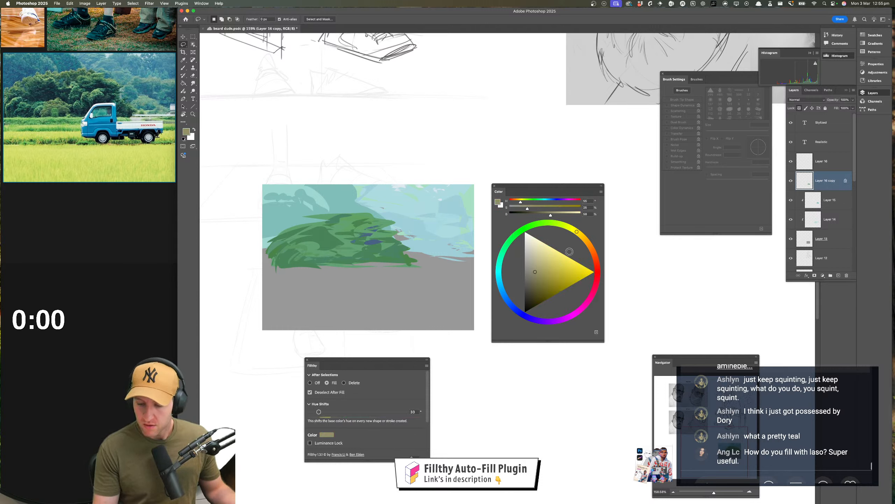
pyautogui.click(556, 223)
pyautogui.moveTo(342, 253)
pyautogui.mouseDown()
pyautogui.moveTo(355, 261)
pyautogui.moveTo(333, 259)
pyautogui.mouseUp()
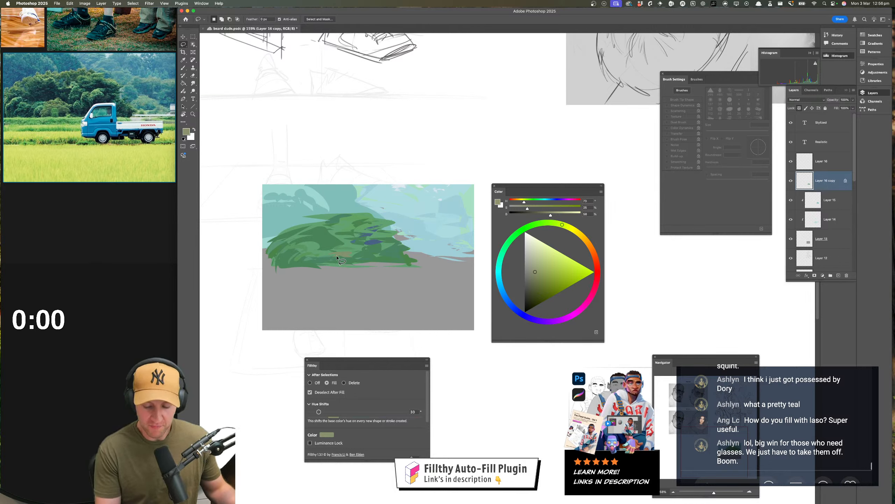
# Sample the bush's green, shift it to a dark teal, and lasso-fill cool shadow shapes through the bush's centre and along its base
pyautogui.press('i')
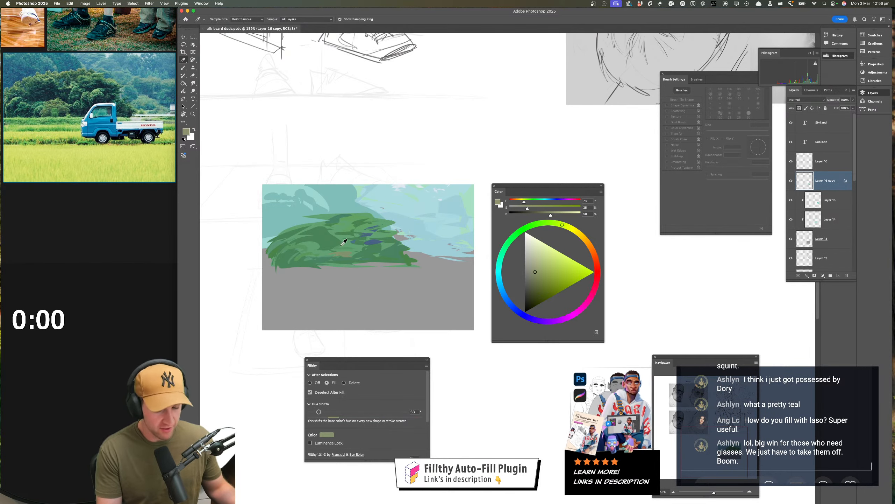
pyautogui.click(347, 244)
pyautogui.press('l')
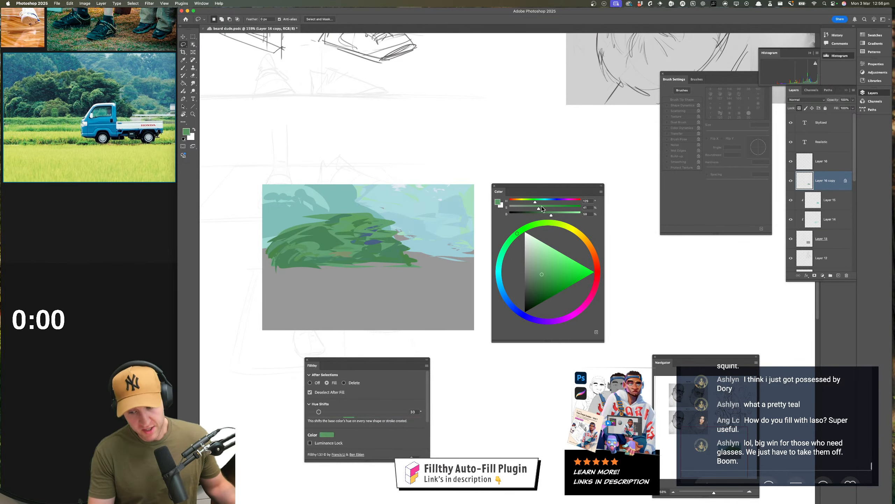
pyautogui.moveTo(536, 203); pyautogui.dragTo(542, 202)
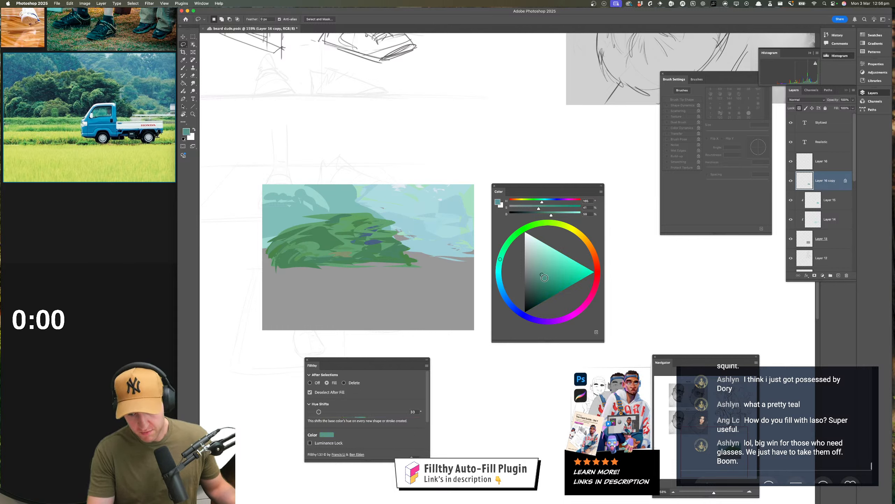
pyautogui.moveTo(545, 278); pyautogui.dragTo(542, 286)
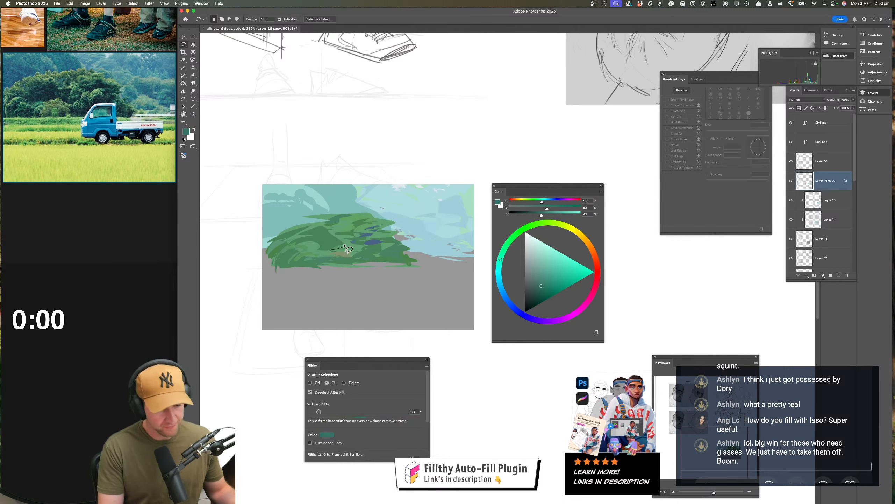
pyautogui.moveTo(347, 242)
pyautogui.mouseDown()
pyautogui.moveTo(329, 246)
pyautogui.moveTo(338, 248)
pyautogui.mouseUp()
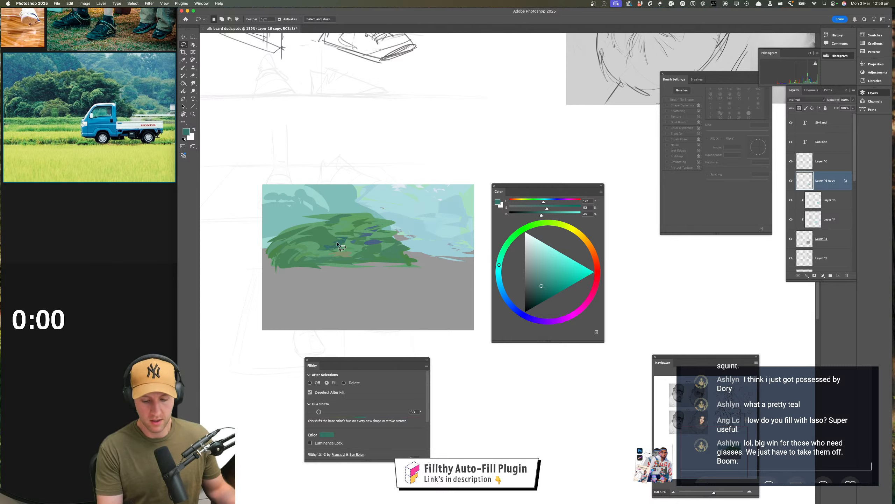
pyautogui.moveTo(323, 245)
pyautogui.mouseDown()
pyautogui.moveTo(305, 249)
pyautogui.moveTo(331, 249)
pyautogui.moveTo(318, 238)
pyautogui.moveTo(338, 241)
pyautogui.mouseUp()
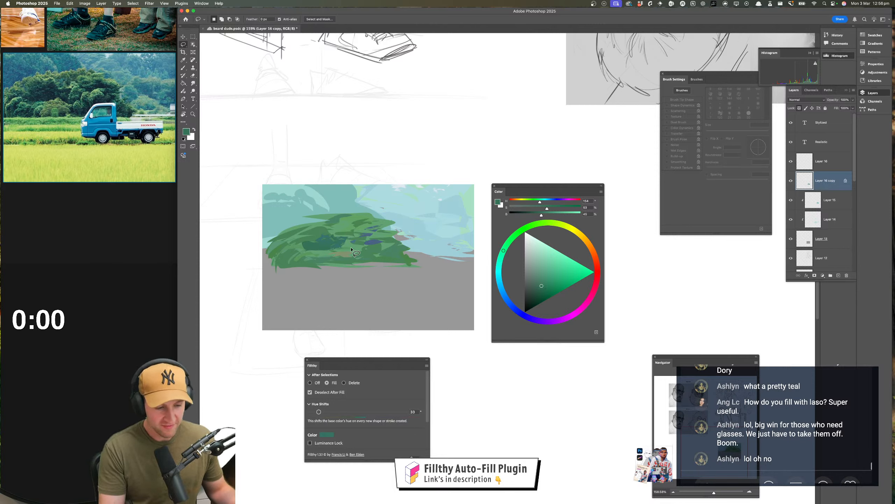
pyautogui.moveTo(352, 249)
pyautogui.mouseDown()
pyautogui.moveTo(370, 235)
pyautogui.moveTo(364, 242)
pyautogui.moveTo(405, 262)
pyautogui.moveTo(279, 264)
pyautogui.mouseUp()
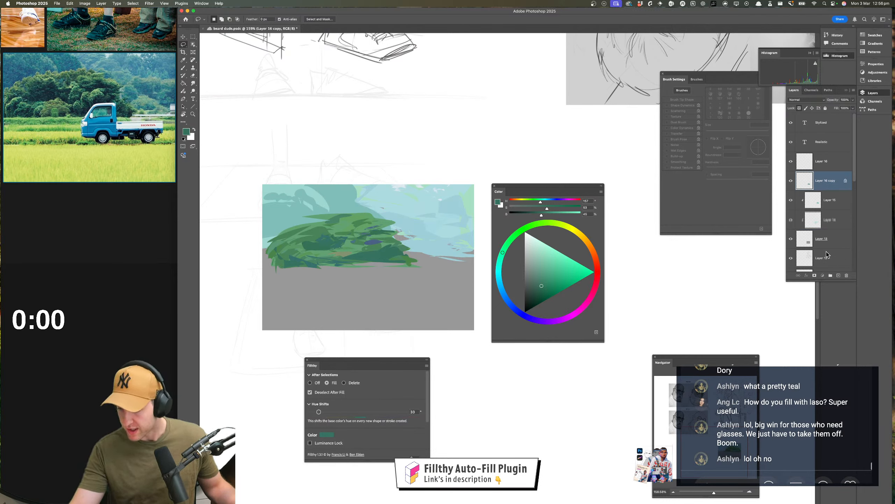
# On Layer 14, sample the pale blue, darken it slightly, and lasso-fill the grey gaps and background shapes beside the bush
pyautogui.click(830, 220)
pyautogui.click(791, 220)
pyautogui.click(791, 221)
pyautogui.press('i')
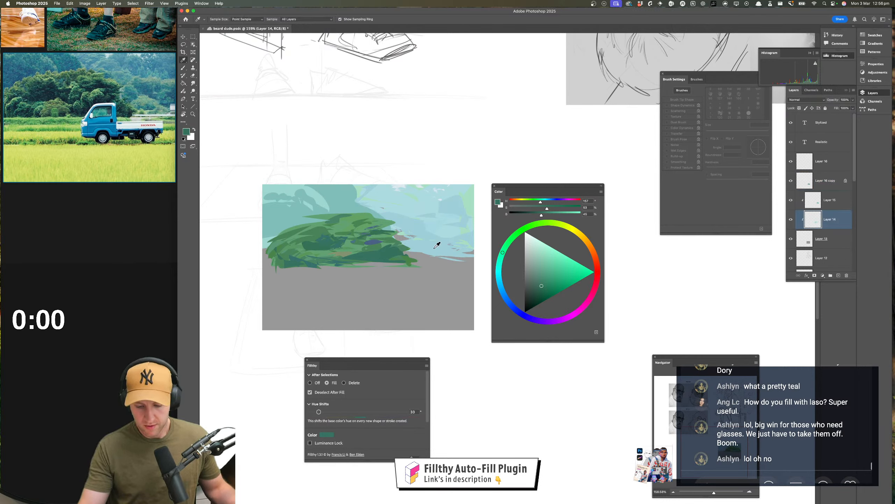
pyautogui.click(431, 248)
pyautogui.press('l')
pyautogui.moveTo(442, 253)
pyautogui.mouseDown()
pyautogui.moveTo(392, 232)
pyautogui.moveTo(480, 256)
pyautogui.moveTo(387, 256)
pyautogui.mouseUp()
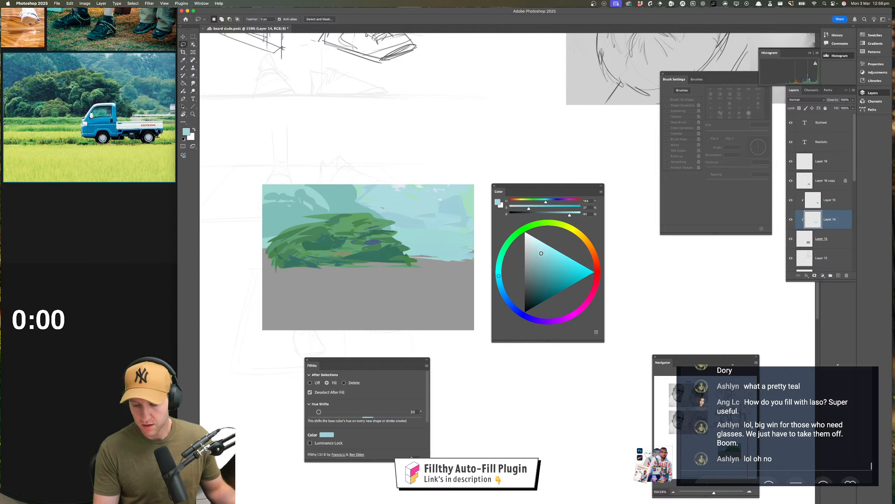
pyautogui.moveTo(541, 254); pyautogui.dragTo(541, 256)
pyautogui.moveTo(452, 248)
pyautogui.mouseDown()
pyautogui.moveTo(426, 236)
pyautogui.moveTo(444, 236)
pyautogui.moveTo(451, 247)
pyautogui.moveTo(402, 235)
pyautogui.moveTo(426, 230)
pyautogui.moveTo(424, 204)
pyautogui.moveTo(432, 206)
pyautogui.moveTo(422, 214)
pyautogui.moveTo(377, 204)
pyautogui.mouseUp()
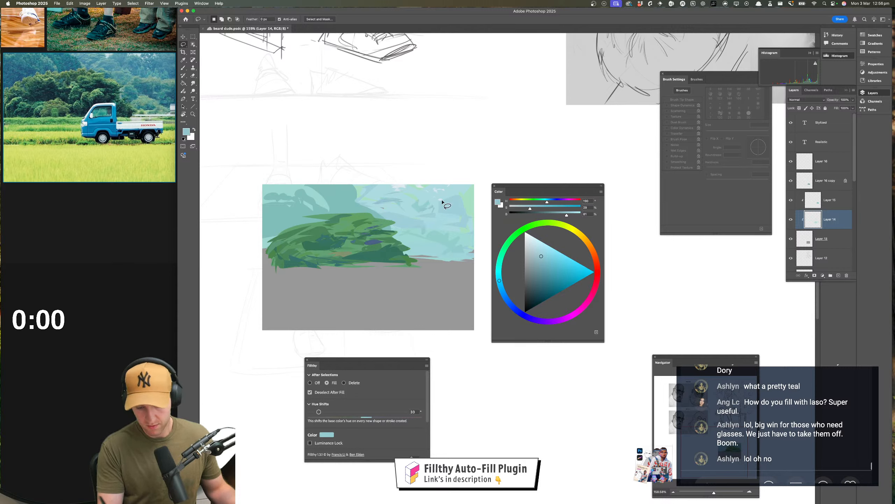
pyautogui.moveTo(417, 260)
pyautogui.mouseDown()
pyautogui.moveTo(469, 260)
pyautogui.moveTo(447, 268)
pyautogui.moveTo(471, 262)
pyautogui.mouseUp()
pyautogui.click(833, 201)
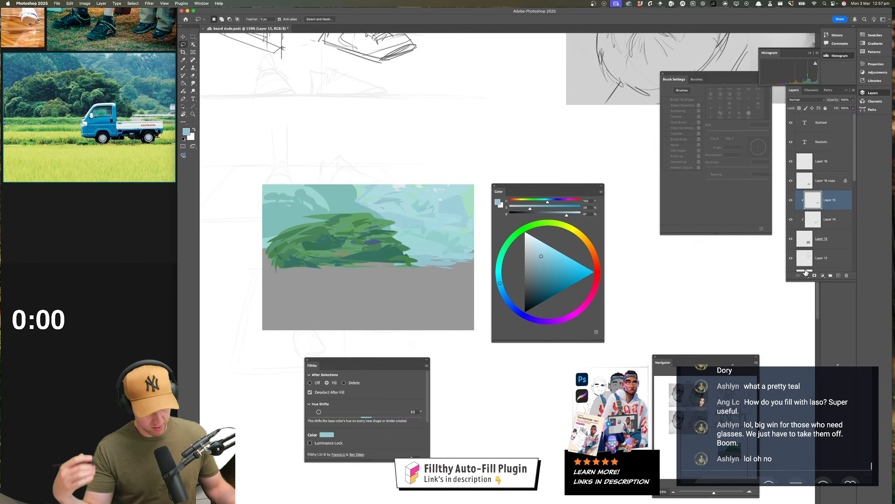
pyautogui.click(839, 275)
pyautogui.press('super+z')
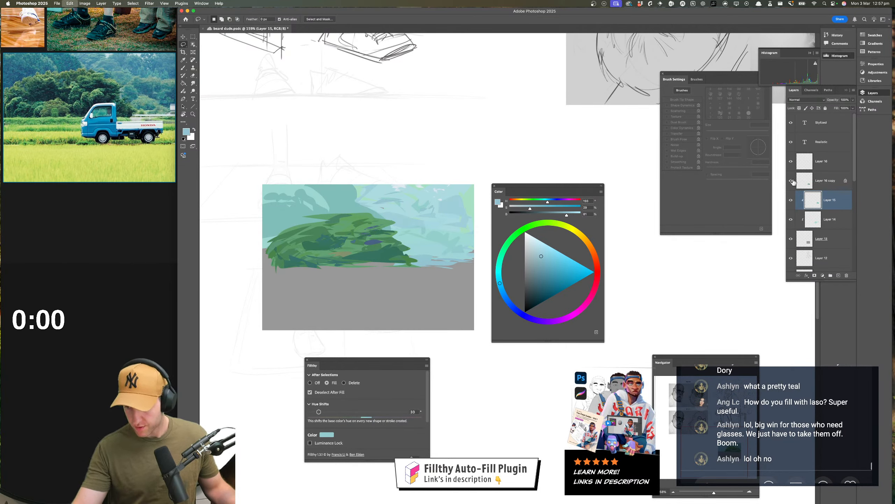
# Clip Layer 16 copy to the layers below and add a new clipped layer above it
pyautogui.click(791, 181)
pyautogui.click(792, 181)
pyautogui.click(826, 184)
pyautogui.keyDown('alt'); pyautogui.click(831, 189); pyautogui.keyUp('alt')
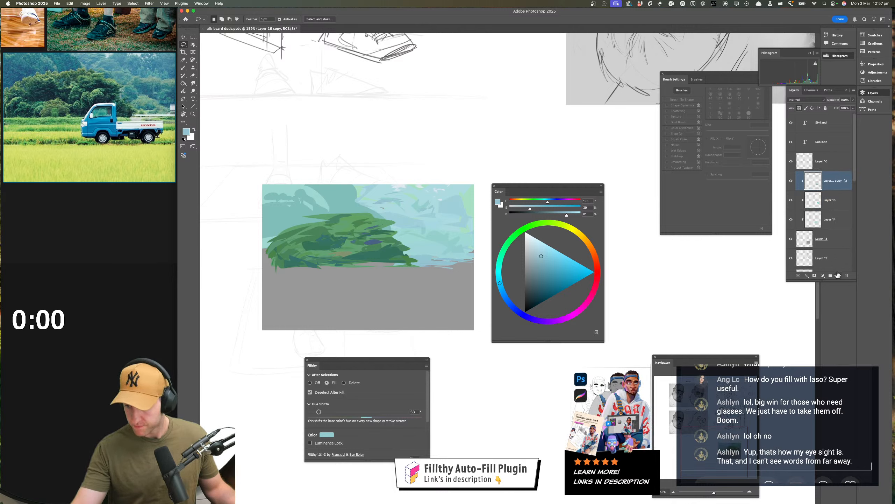
pyautogui.click(839, 275)
pyautogui.keyDown('alt'); pyautogui.click(831, 189); pyautogui.keyUp('alt')
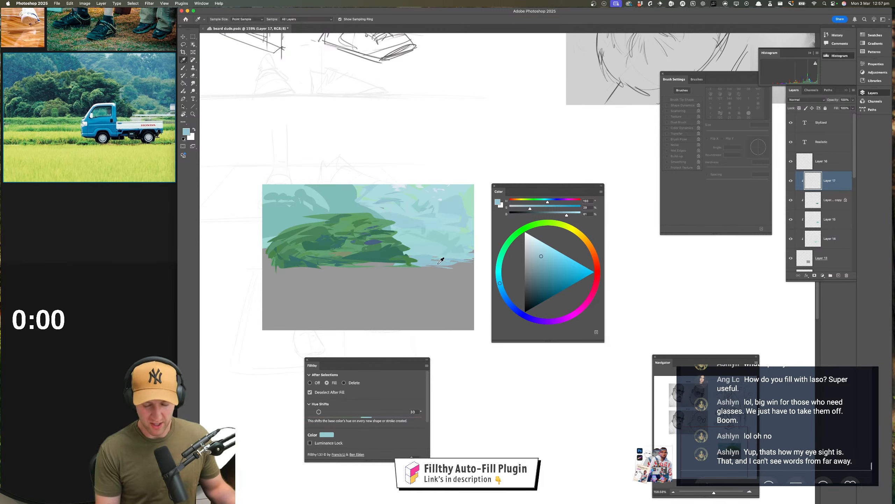
# Choose a light yellow-green and lasso-fill hue-varied horizontal grass strips beneath the bush across the picture's width
pyautogui.moveTo(515, 234); pyautogui.dragTo(552, 223)
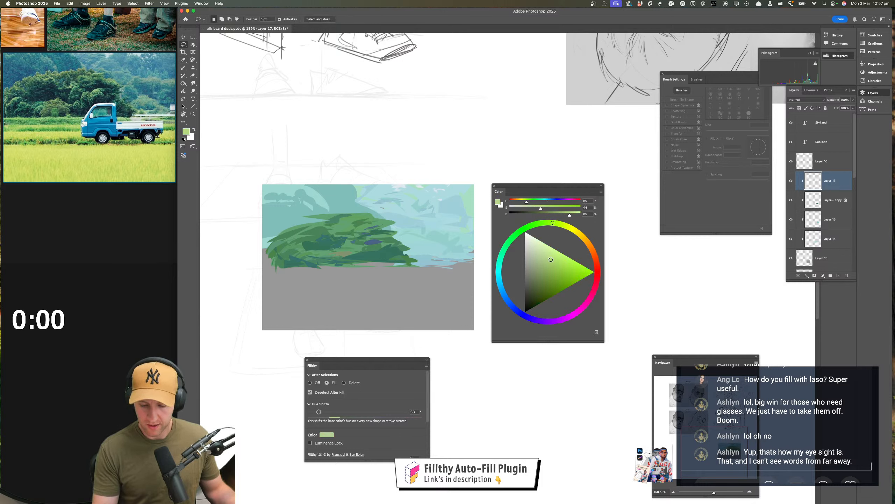
pyautogui.moveTo(409, 267)
pyautogui.mouseDown()
pyautogui.moveTo(461, 268)
pyautogui.moveTo(256, 265)
pyautogui.mouseUp()
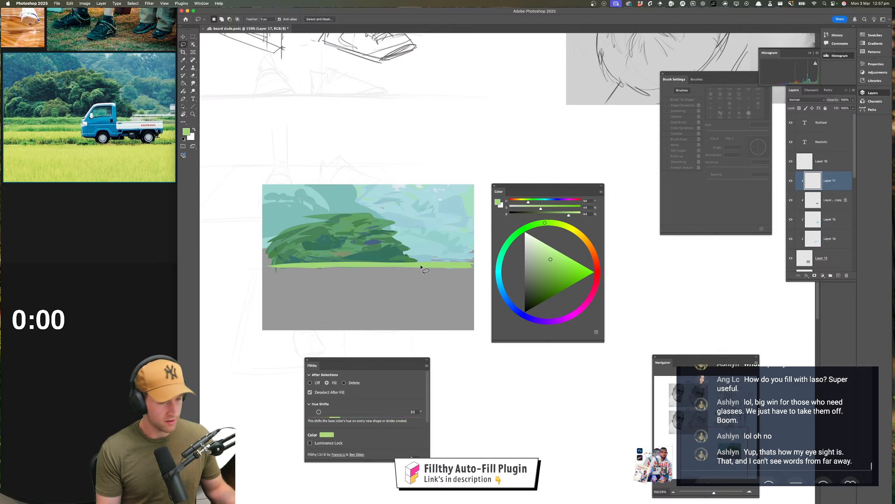
pyautogui.moveTo(424, 270); pyautogui.dragTo(271, 267)
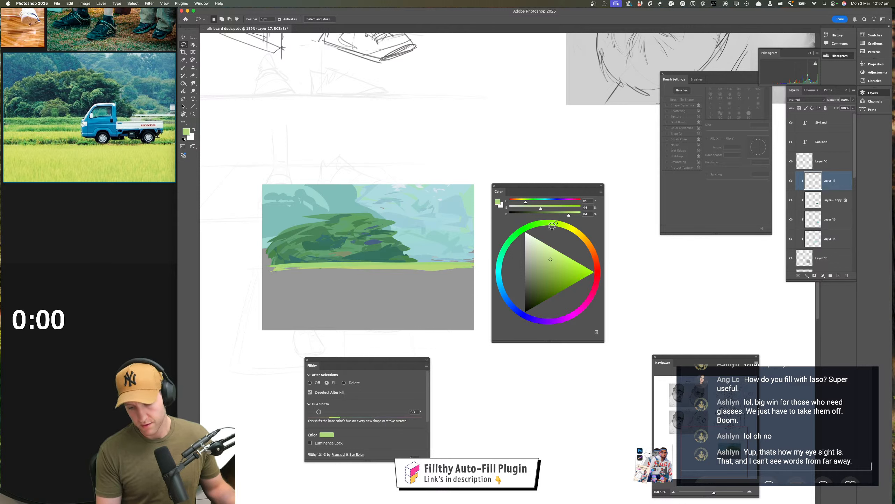
pyautogui.moveTo(410, 274)
pyautogui.mouseDown()
pyautogui.moveTo(300, 280)
pyautogui.moveTo(344, 272)
pyautogui.moveTo(401, 288)
pyautogui.moveTo(391, 275)
pyautogui.moveTo(282, 265)
pyautogui.moveTo(494, 267)
pyautogui.moveTo(425, 264)
pyautogui.moveTo(485, 264)
pyautogui.mouseUp()
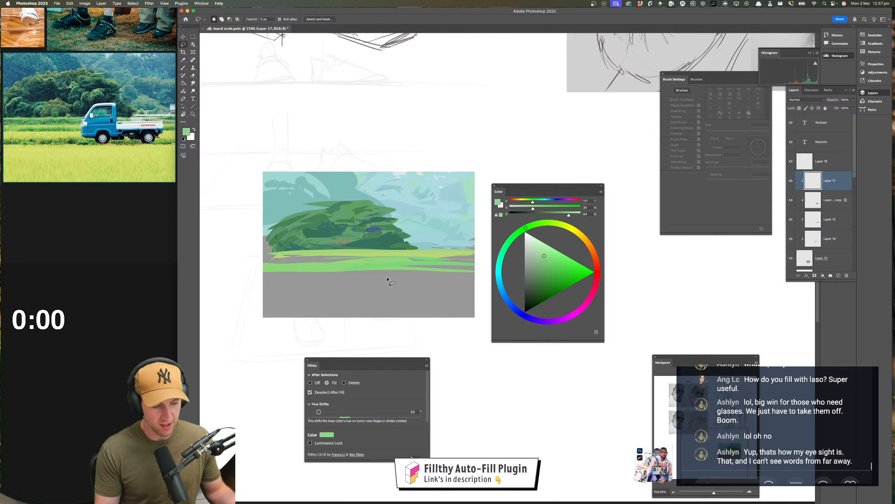
# Lasso-fill the grey gaps between the grass strips, shifting the light green toward yellow-green
pyautogui.moveTo(384, 260)
pyautogui.mouseDown()
pyautogui.moveTo(249, 265)
pyautogui.moveTo(406, 264)
pyautogui.mouseUp()
pyautogui.moveTo(319, 259)
pyautogui.mouseDown()
pyautogui.moveTo(335, 263)
pyautogui.moveTo(289, 260)
pyautogui.mouseUp()
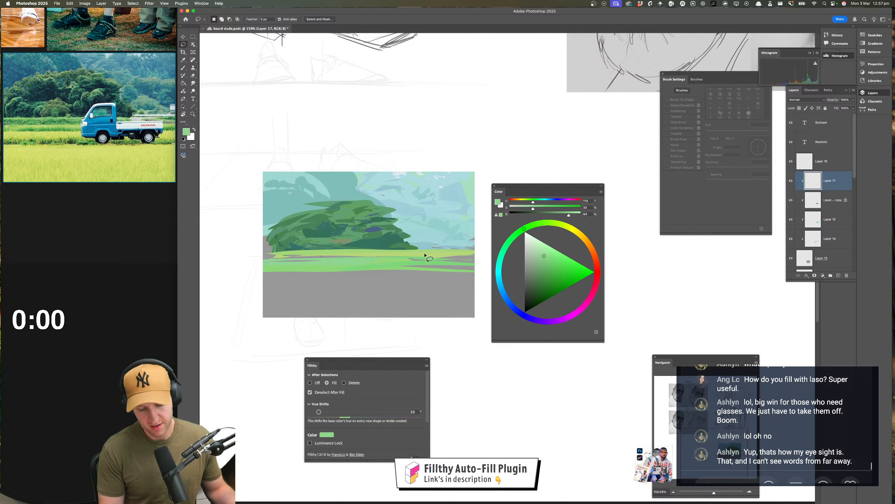
pyautogui.moveTo(533, 204); pyautogui.dragTo(527, 204)
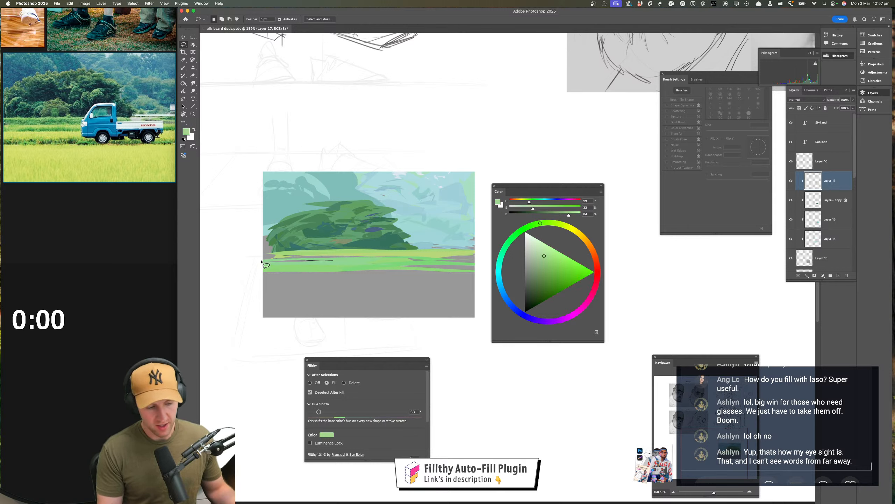
pyautogui.moveTo(339, 254)
pyautogui.mouseDown()
pyautogui.moveTo(243, 262)
pyautogui.moveTo(310, 257)
pyautogui.mouseUp()
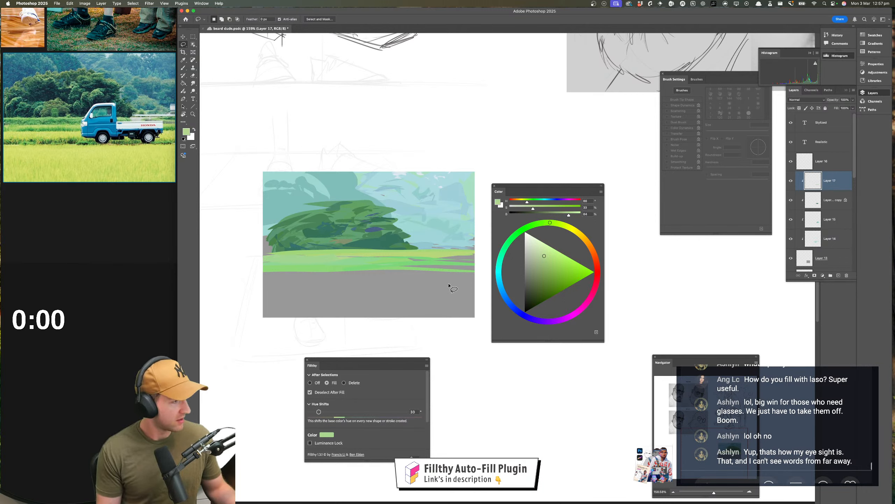
# Lasso-fill the remaining grey foreground with pale green and cover the gaps along its left edge
pyautogui.moveTo(473, 273)
pyautogui.mouseDown()
pyautogui.moveTo(259, 278)
pyautogui.moveTo(273, 281)
pyautogui.moveTo(268, 301)
pyautogui.moveTo(333, 322)
pyautogui.moveTo(483, 326)
pyautogui.moveTo(477, 269)
pyautogui.mouseUp()
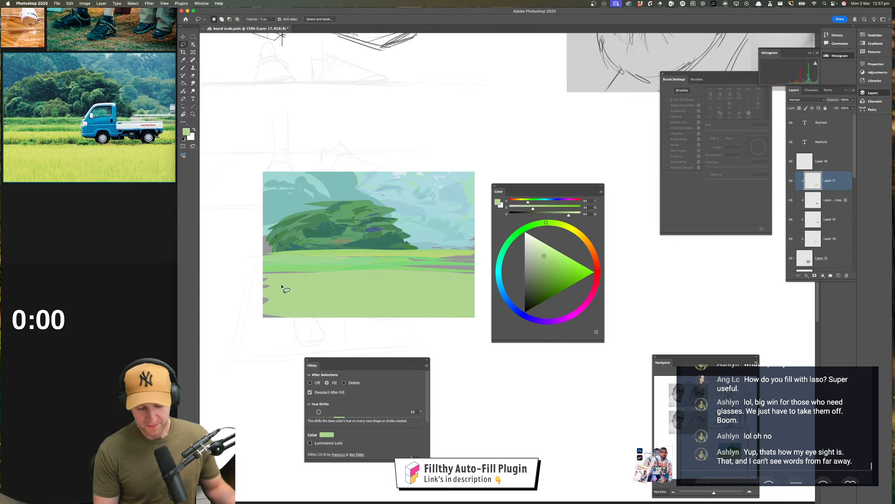
pyautogui.moveTo(283, 283); pyautogui.dragTo(341, 329)
pyautogui.moveTo(302, 319)
pyautogui.mouseDown()
pyautogui.moveTo(268, 295)
pyautogui.moveTo(277, 333)
pyautogui.moveTo(295, 327)
pyautogui.mouseUp()
pyautogui.moveTo(319, 300)
pyautogui.mouseDown()
pyautogui.moveTo(274, 300)
pyautogui.moveTo(294, 284)
pyautogui.mouseUp()
pyautogui.moveTo(462, 271); pyautogui.dragTo(458, 273)
# Choose a light yellow and lasso-fill hue-varied horizontal bands and small accents across the foreground field
pyautogui.moveTo(570, 230)
pyautogui.mouseDown()
pyautogui.moveTo(562, 224)
pyautogui.moveTo(548, 251)
pyautogui.mouseUp()
pyautogui.moveTo(462, 277)
pyautogui.mouseDown()
pyautogui.moveTo(463, 295)
pyautogui.moveTo(462, 279)
pyautogui.mouseUp()
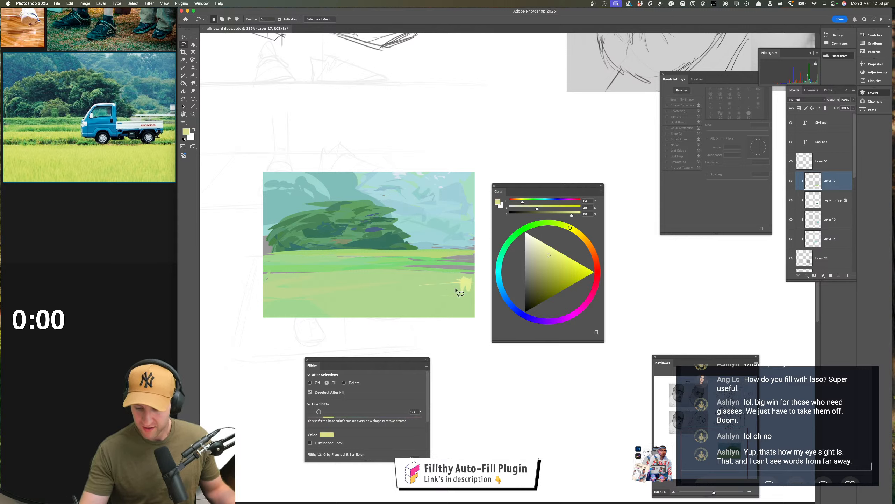
pyautogui.moveTo(463, 280)
pyautogui.mouseDown()
pyautogui.moveTo(376, 279)
pyautogui.moveTo(469, 298)
pyautogui.moveTo(319, 286)
pyautogui.moveTo(459, 274)
pyautogui.mouseUp()
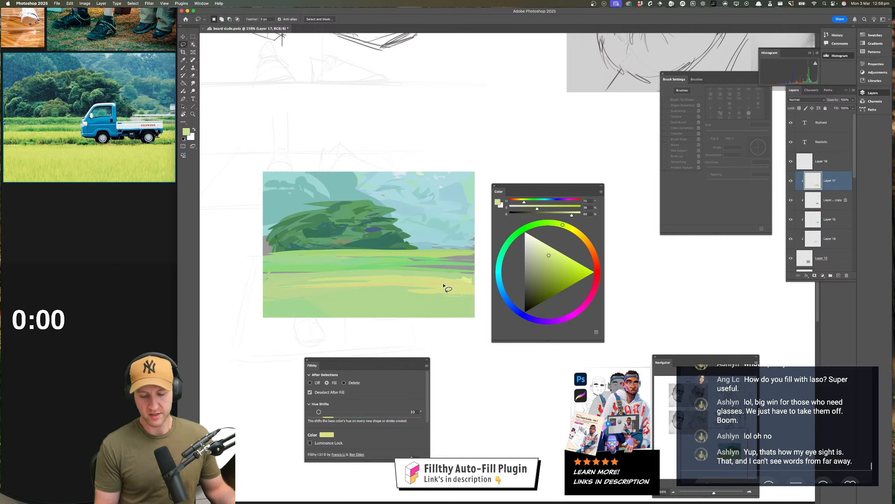
pyautogui.moveTo(457, 274); pyautogui.dragTo(479, 271)
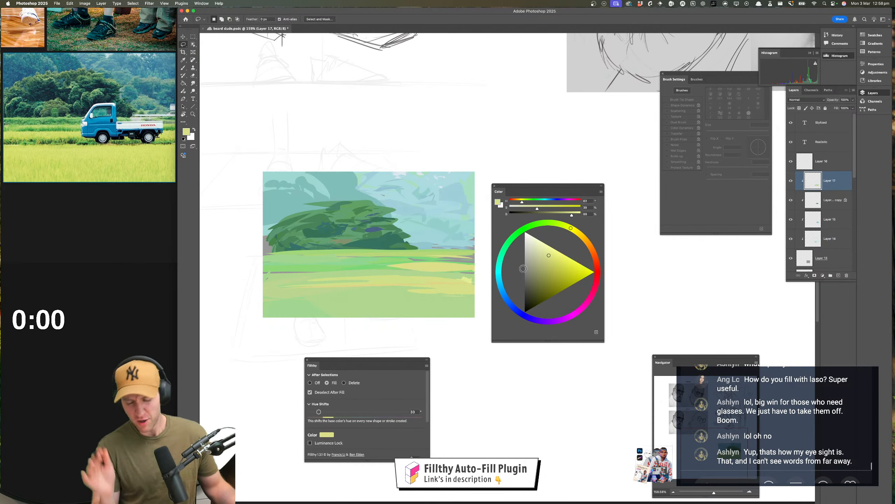
pyautogui.moveTo(444, 295)
pyautogui.mouseDown()
pyautogui.moveTo(384, 287)
pyautogui.moveTo(479, 303)
pyautogui.mouseUp()
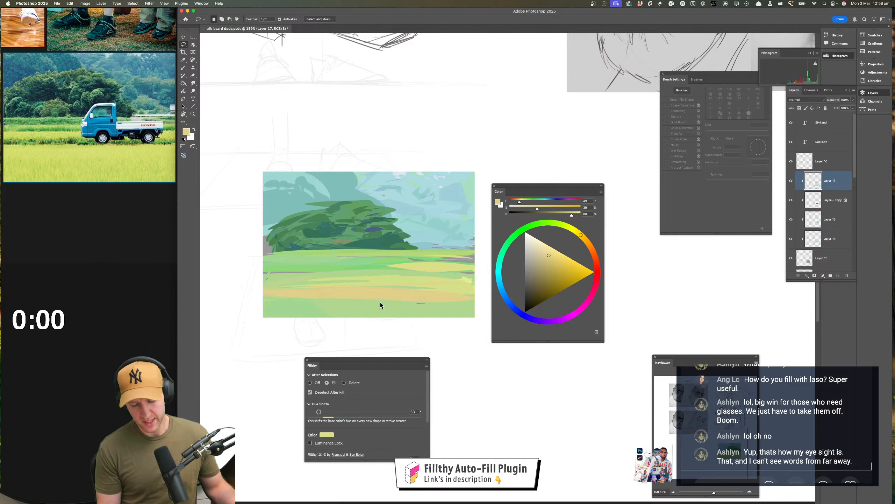
pyautogui.click(443, 173)
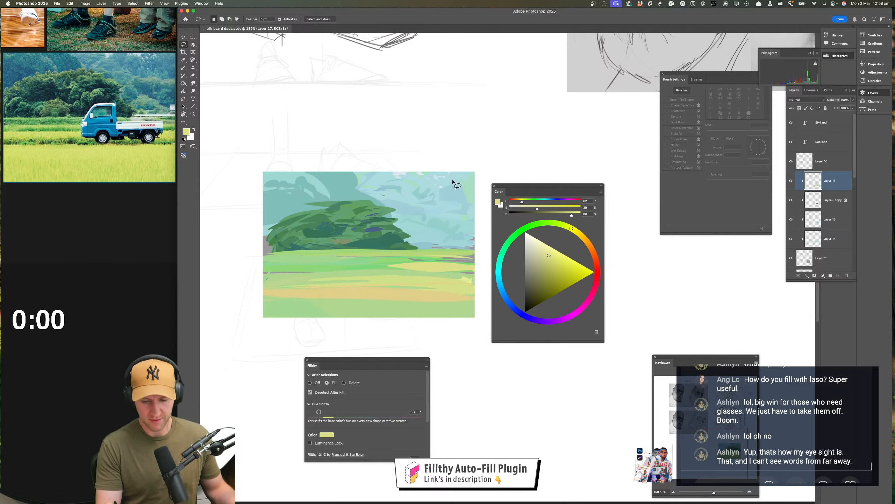
pyautogui.moveTo(396, 293); pyautogui.dragTo(399, 296)
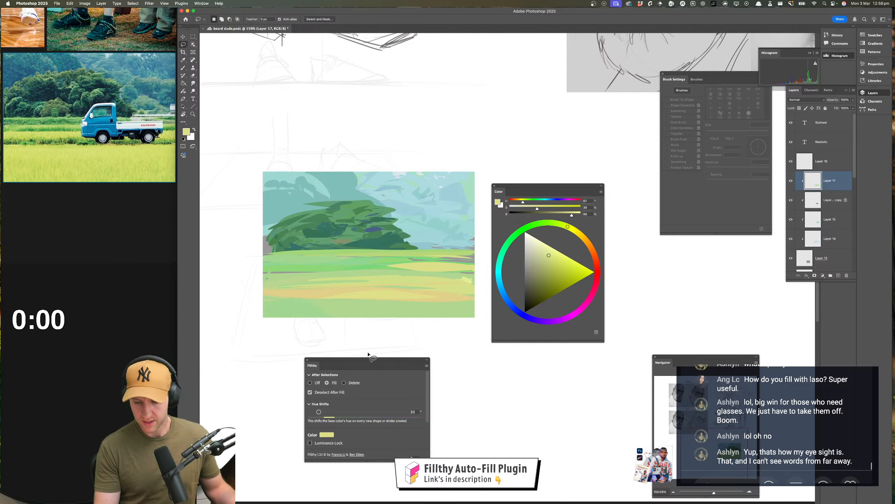
# Set Fillthy's Hue Shift to 10 and lasso-fill yellow strokes over the lower field and near its right edge
pyautogui.moveTo(429, 267)
pyautogui.mouseDown()
pyautogui.moveTo(313, 280)
pyautogui.moveTo(310, 288)
pyautogui.moveTo(267, 279)
pyautogui.moveTo(390, 296)
pyautogui.mouseUp()
pyautogui.moveTo(334, 299)
pyautogui.mouseDown()
pyautogui.moveTo(303, 308)
pyautogui.moveTo(465, 302)
pyautogui.moveTo(435, 297)
pyautogui.moveTo(360, 308)
pyautogui.moveTo(473, 307)
pyautogui.mouseUp()
pyautogui.moveTo(310, 317)
pyautogui.mouseDown()
pyautogui.moveTo(493, 317)
pyautogui.moveTo(373, 307)
pyautogui.moveTo(220, 313)
pyautogui.moveTo(306, 318)
pyautogui.moveTo(281, 298)
pyautogui.moveTo(462, 299)
pyautogui.moveTo(421, 287)
pyautogui.moveTo(508, 289)
pyautogui.moveTo(334, 286)
pyautogui.moveTo(415, 284)
pyautogui.mouseUp()
pyautogui.moveTo(383, 279)
pyautogui.mouseDown()
pyautogui.moveTo(251, 277)
pyautogui.moveTo(463, 268)
pyautogui.mouseUp()
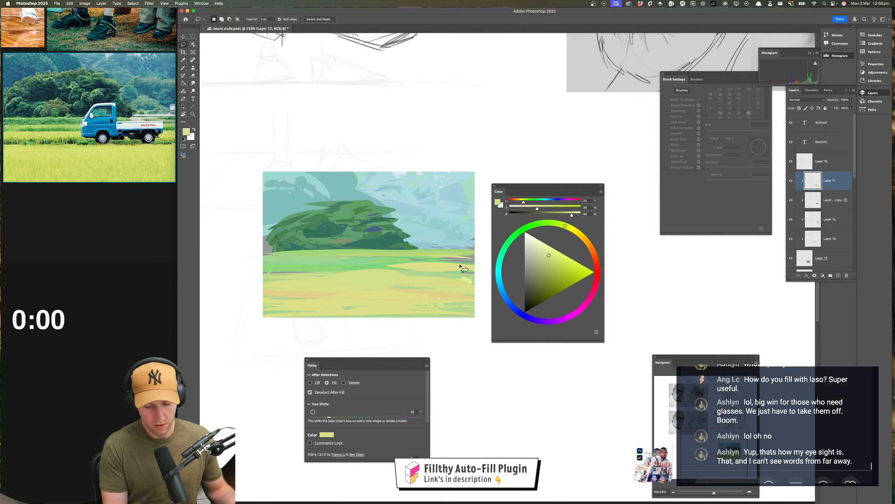
# Lasso-fill more yellow shapes through the lower field, and switch to light green for the grass strip beneath the bush
pyautogui.moveTo(419, 304); pyautogui.dragTo(363, 293)
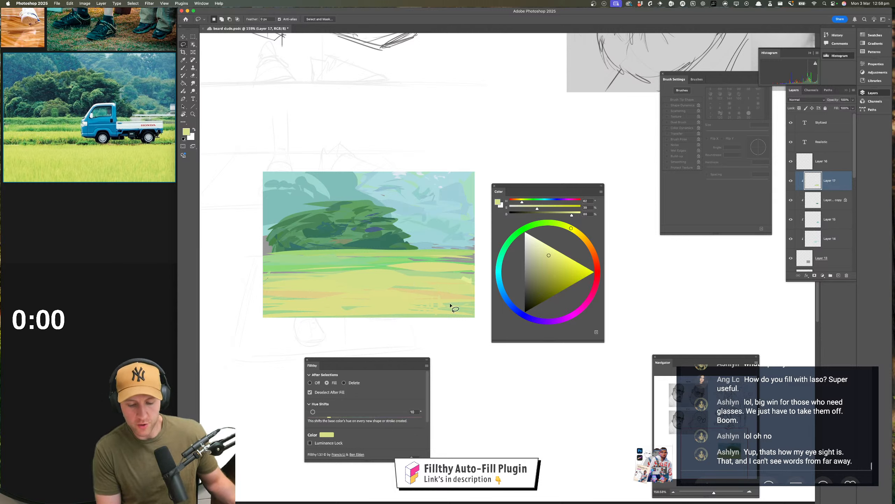
pyautogui.moveTo(450, 306)
pyautogui.mouseDown()
pyautogui.moveTo(384, 288)
pyautogui.moveTo(416, 290)
pyautogui.moveTo(379, 289)
pyautogui.mouseUp()
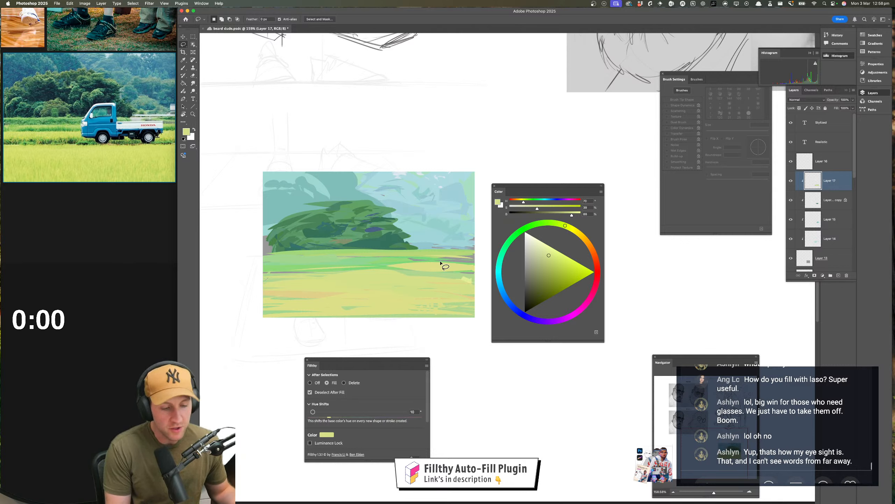
pyautogui.moveTo(474, 257)
pyautogui.mouseDown()
pyautogui.moveTo(340, 260)
pyautogui.moveTo(354, 262)
pyautogui.mouseUp()
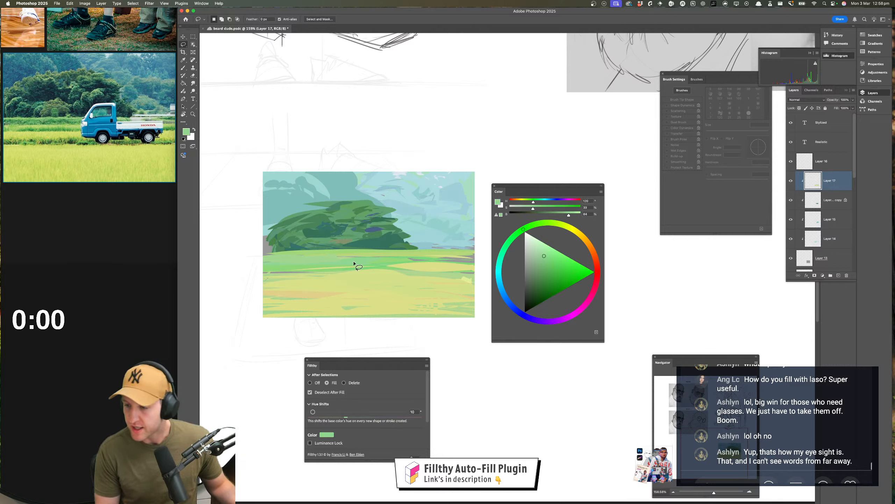
# Lasso-fill light green strokes across the grass strip beneath the bush, and add slightly darker, more saturated green shapes
pyautogui.moveTo(279, 254)
pyautogui.mouseDown()
pyautogui.moveTo(269, 250)
pyautogui.moveTo(275, 264)
pyautogui.moveTo(256, 258)
pyautogui.moveTo(349, 262)
pyautogui.mouseUp()
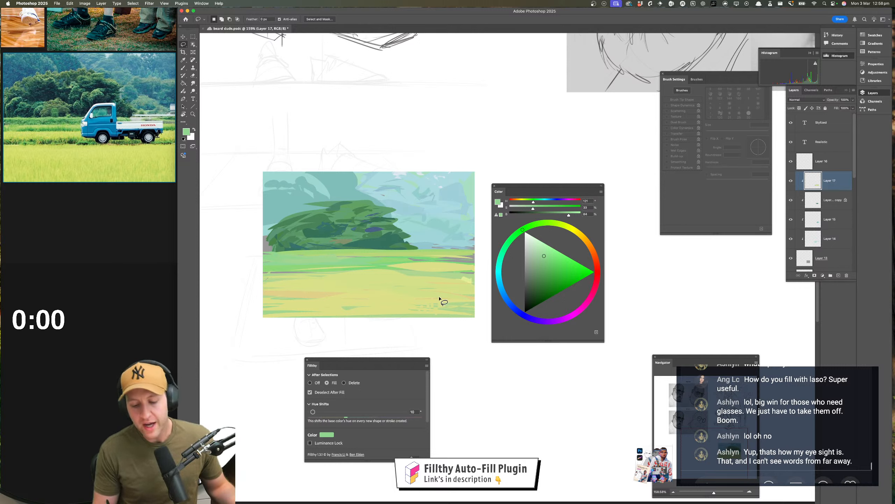
pyautogui.moveTo(425, 260)
pyautogui.mouseDown()
pyautogui.moveTo(412, 257)
pyautogui.moveTo(484, 259)
pyautogui.mouseUp()
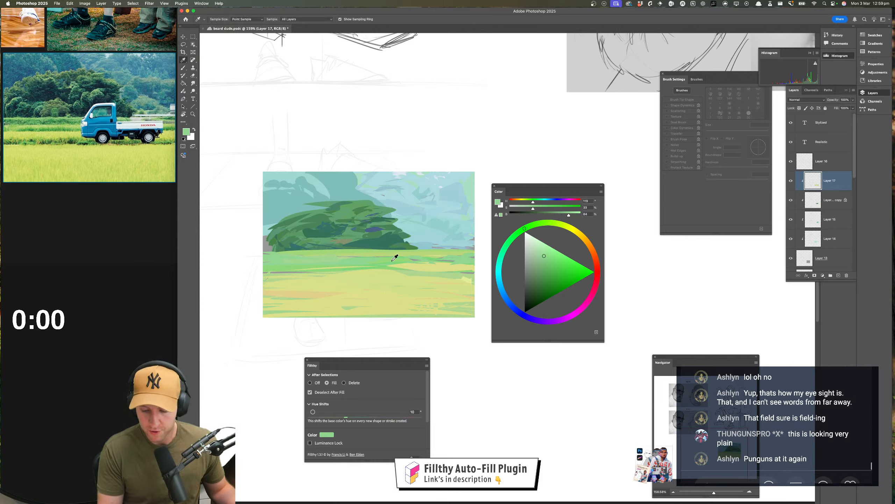
pyautogui.click(547, 261)
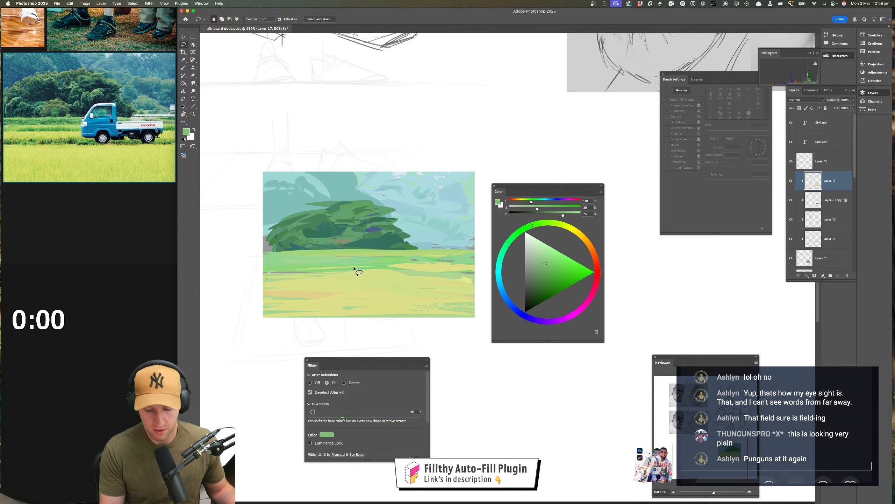
pyautogui.moveTo(268, 261)
pyautogui.mouseDown()
pyautogui.moveTo(400, 257)
pyautogui.moveTo(252, 261)
pyautogui.mouseUp()
pyautogui.moveTo(387, 257)
pyautogui.mouseDown()
pyautogui.moveTo(396, 259)
pyautogui.moveTo(359, 269)
pyautogui.mouseUp()
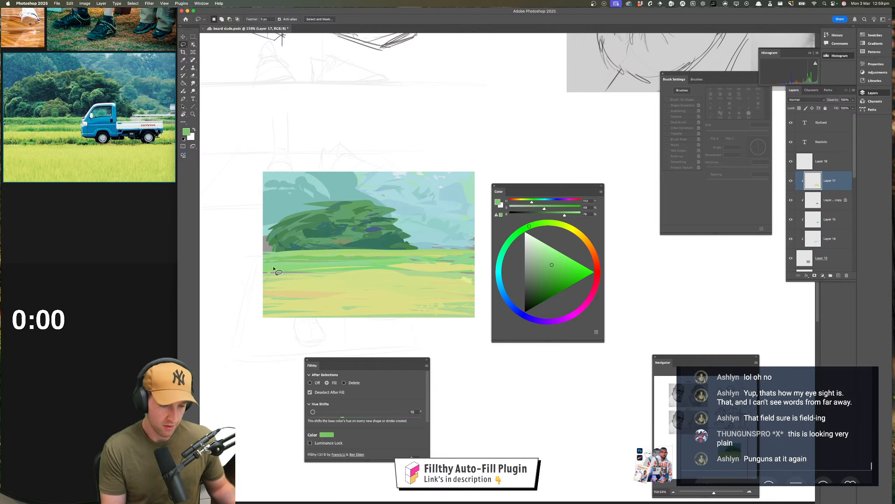
# Lasso-fill a sampled yellow-green shape along the grass strip's lower edge, and add a band of cooler mid green there
pyautogui.press('i')
pyautogui.click(361, 265)
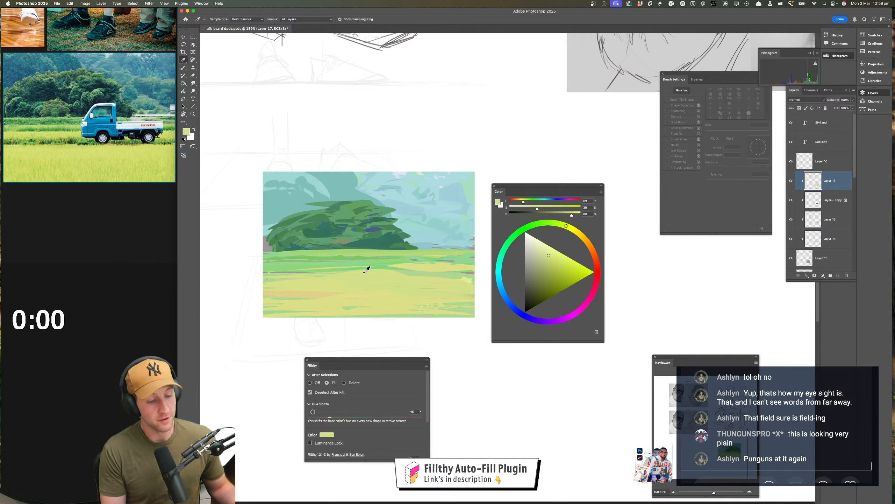
pyautogui.press('l')
pyautogui.moveTo(353, 272)
pyautogui.mouseDown()
pyautogui.moveTo(250, 272)
pyautogui.moveTo(317, 281)
pyautogui.mouseUp()
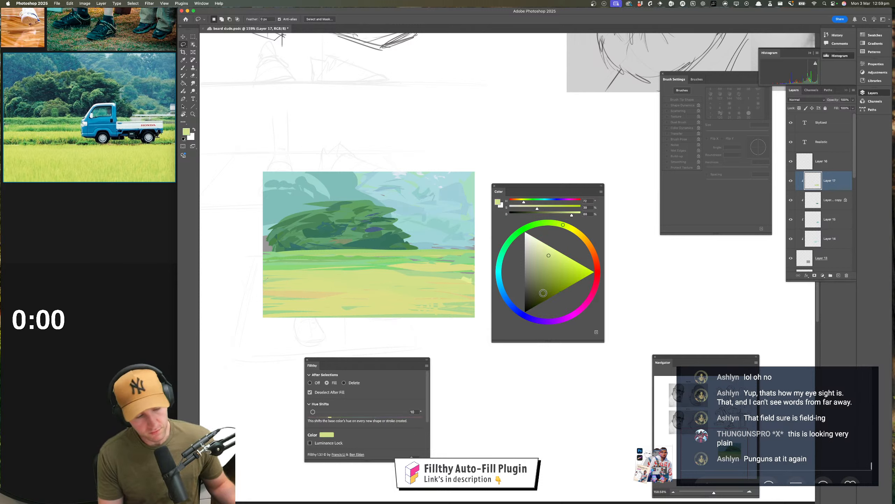
pyautogui.moveTo(530, 227); pyautogui.dragTo(546, 261)
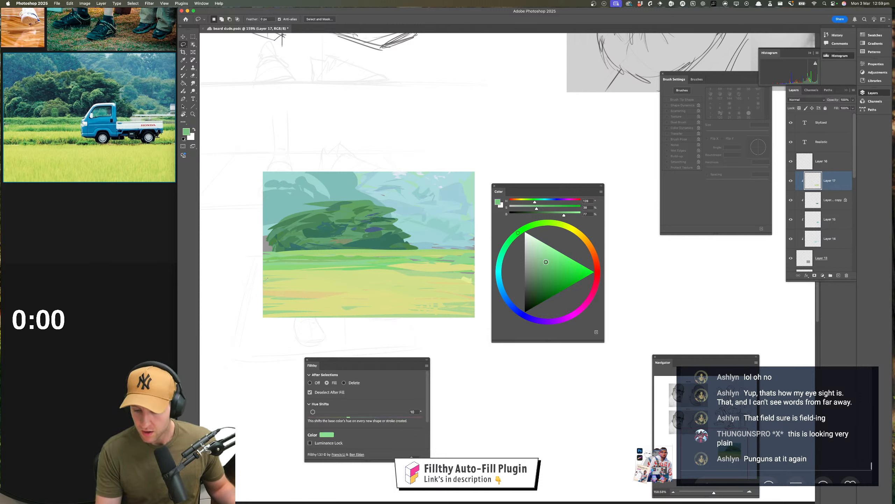
pyautogui.moveTo(267, 271)
pyautogui.mouseDown()
pyautogui.moveTo(352, 273)
pyautogui.moveTo(256, 274)
pyautogui.moveTo(394, 274)
pyautogui.mouseUp()
# Sample a light yellow-green from the field and lasso-fill strokes where the grass strip meets the yellow field
pyautogui.press('i')
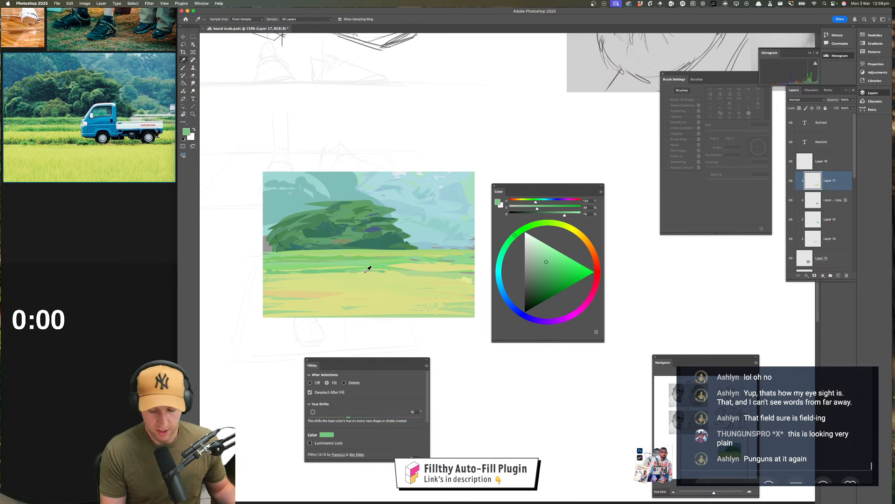
pyautogui.click(369, 270)
pyautogui.press('l')
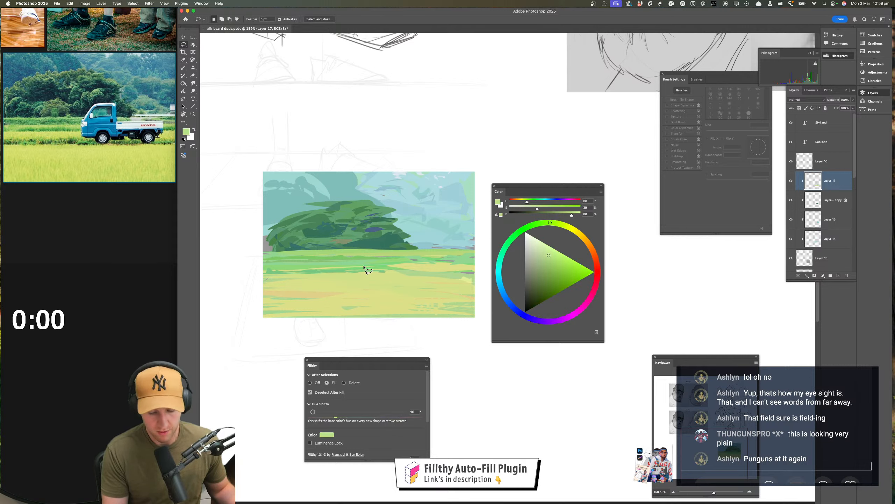
pyautogui.moveTo(364, 267)
pyautogui.mouseDown()
pyautogui.moveTo(260, 265)
pyautogui.moveTo(433, 262)
pyautogui.mouseUp()
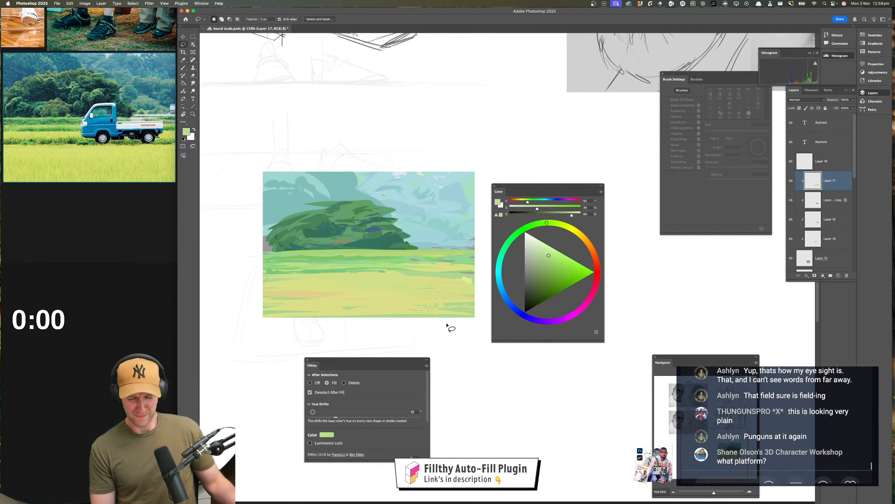
# Apply a Hue/Saturation adjustment to Layer 14 with saturation +15 and slightly reduced lightness
pyautogui.click(833, 222)
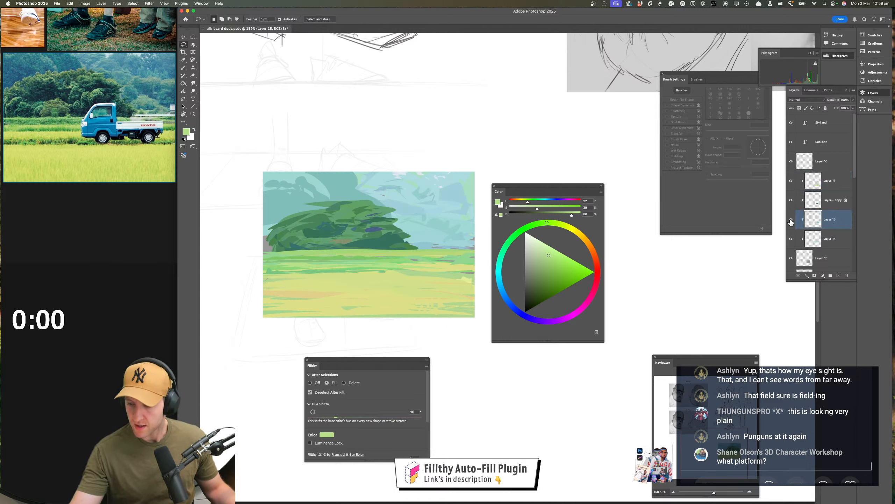
pyautogui.click(832, 241)
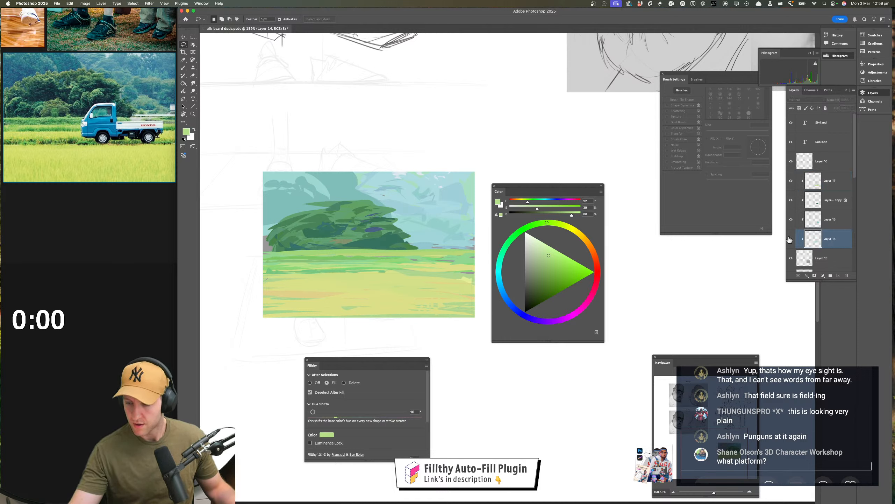
pyautogui.press('super+u')
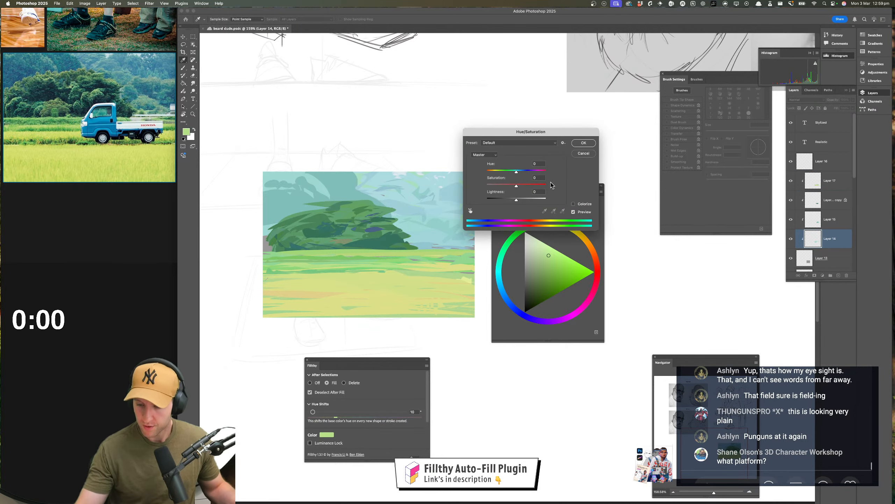
pyautogui.moveTo(518, 189)
pyautogui.mouseDown()
pyautogui.moveTo(528, 189)
pyautogui.moveTo(514, 200)
pyautogui.mouseUp()
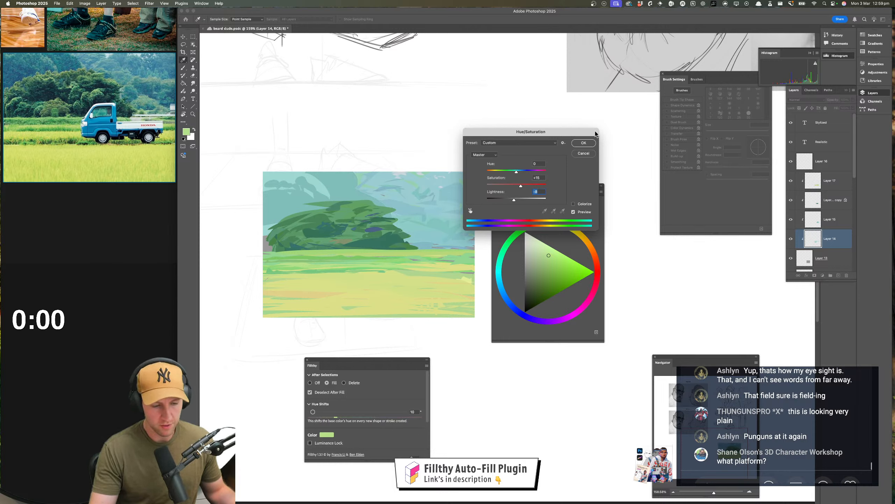
pyautogui.click(586, 143)
# Apply a Hue/Saturation adjustment to Layer 15 with saturation +27 and slightly reduced lightness
pyautogui.click(832, 223)
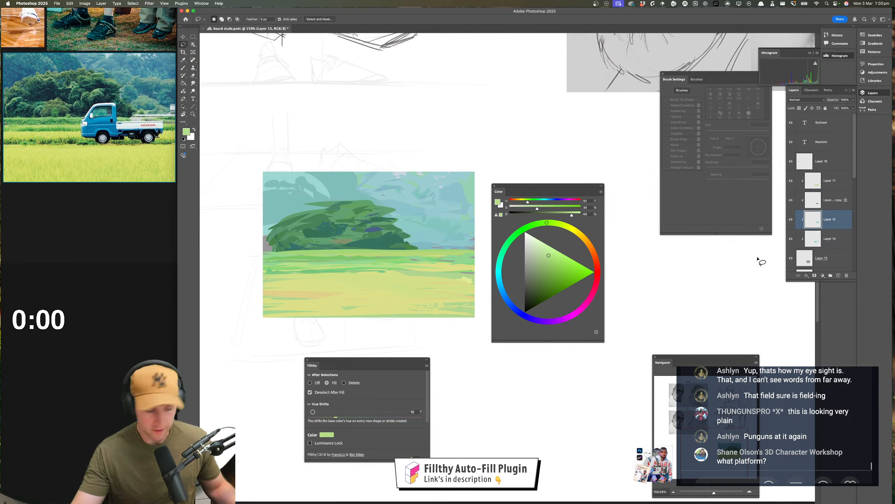
pyautogui.press('super+u')
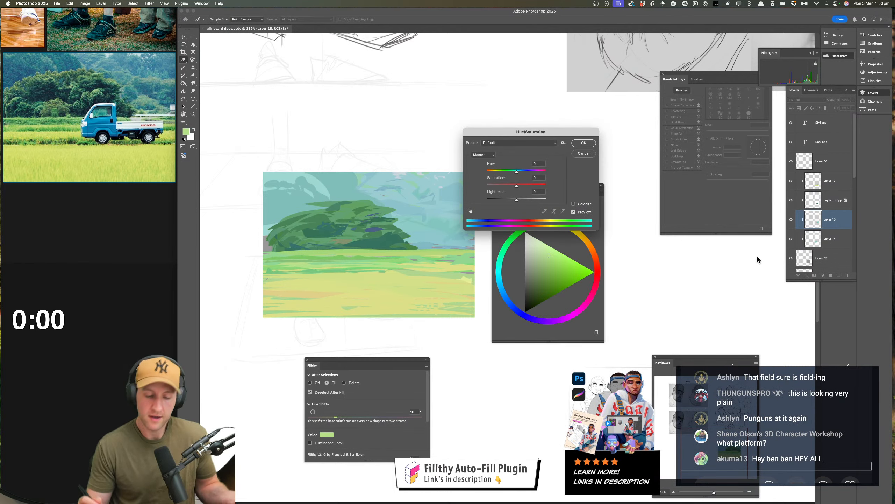
pyautogui.moveTo(516, 200)
pyautogui.mouseDown()
pyautogui.moveTo(524, 185)
pyautogui.moveTo(515, 201)
pyautogui.mouseUp()
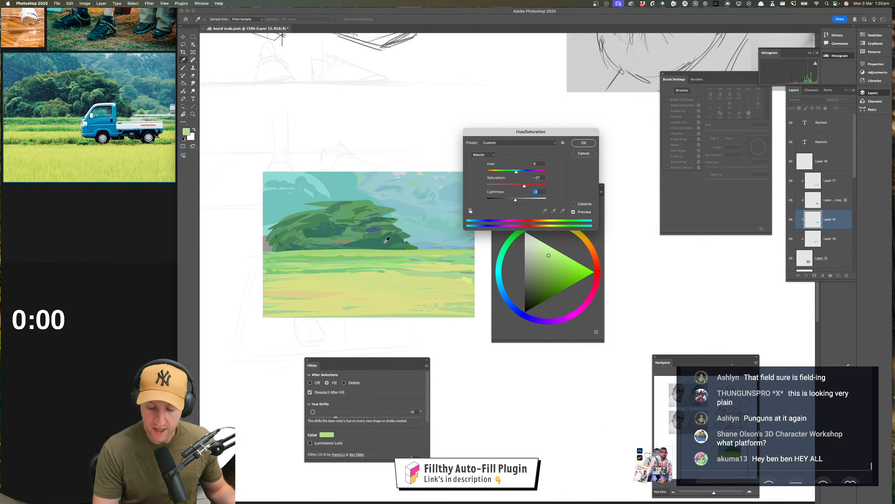
pyautogui.click(582, 142)
# Select the bush layer, Layer 16 copy, check its content by hiding and showing it, and return to the Lasso tool
pyautogui.press('v')
pyautogui.click(386, 266)
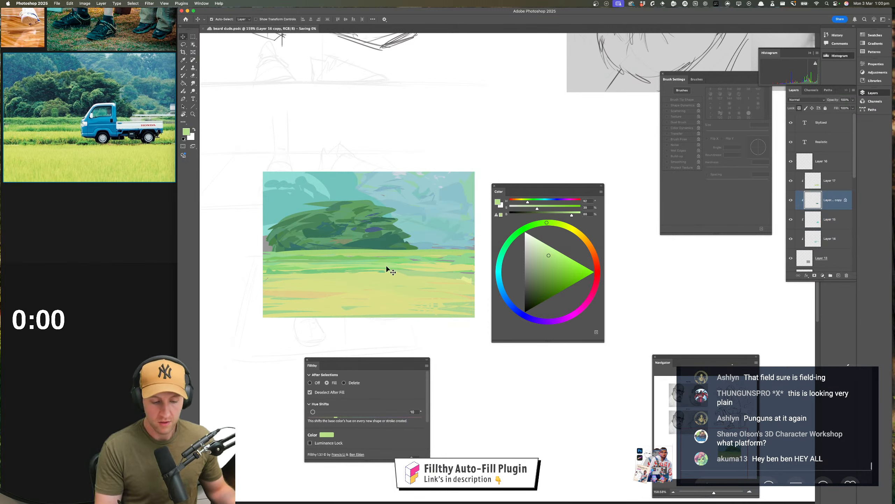
pyautogui.click(791, 201)
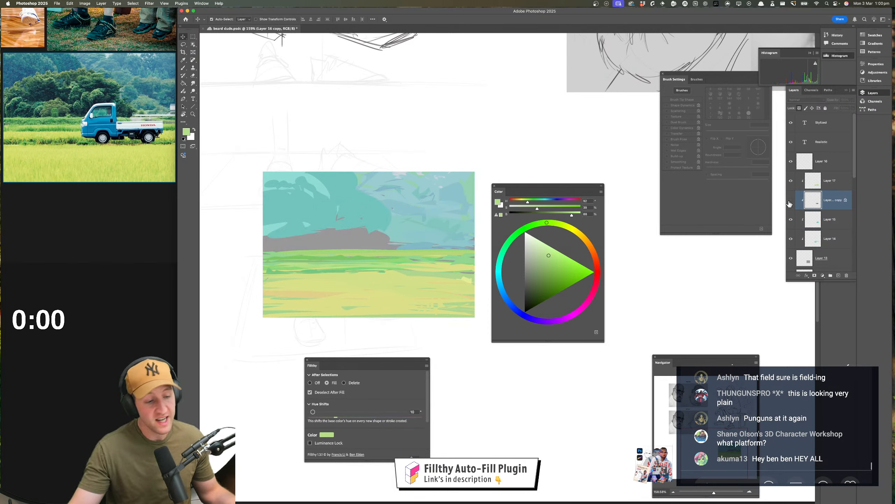
pyautogui.click(791, 201)
pyautogui.press('l')
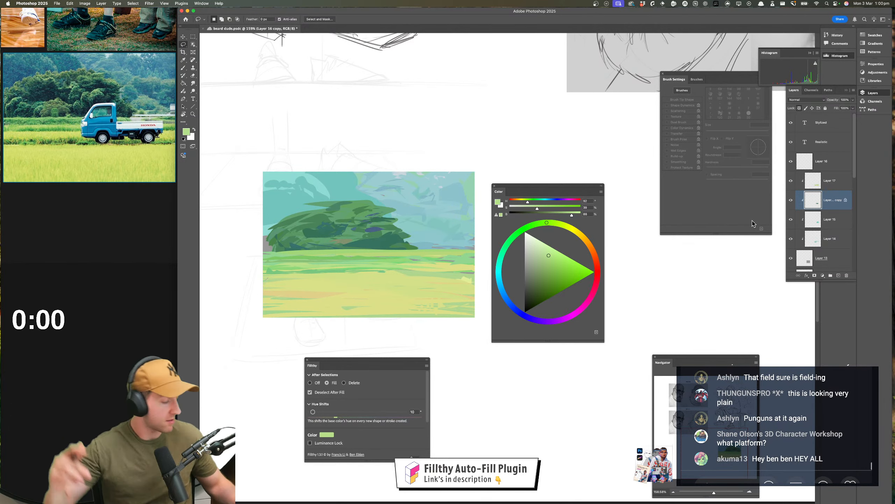
# Sample the bush's dark green, darken it, and lasso-fill shadow shapes through the middle and right side of the foliage
pyautogui.click(386, 242)
pyautogui.moveTo(538, 290); pyautogui.dragTo(535, 293)
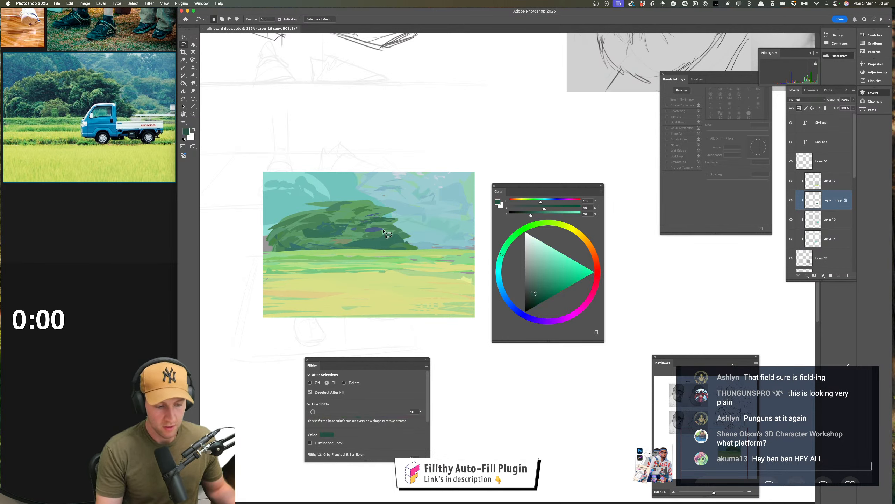
pyautogui.moveTo(382, 228)
pyautogui.mouseDown()
pyautogui.moveTo(366, 240)
pyautogui.moveTo(382, 228)
pyautogui.mouseUp()
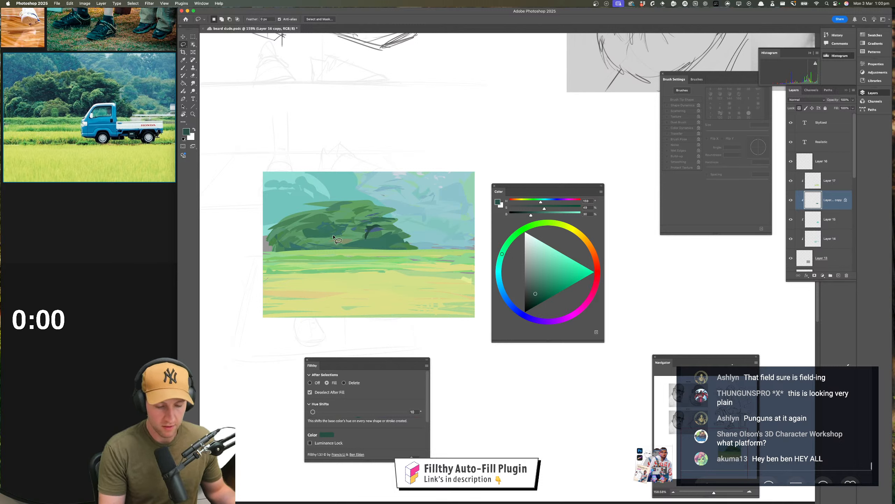
pyautogui.moveTo(338, 236)
pyautogui.mouseDown()
pyautogui.moveTo(349, 232)
pyautogui.moveTo(332, 242)
pyautogui.mouseUp()
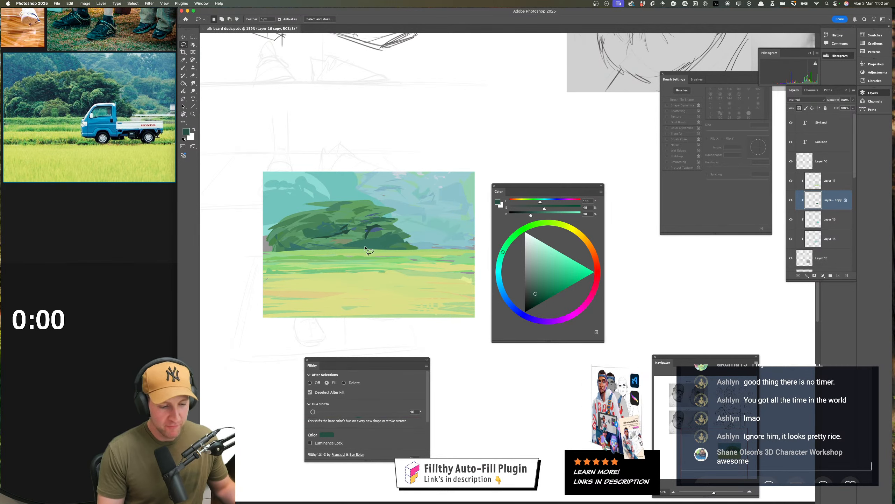
pyautogui.moveTo(366, 247)
pyautogui.mouseDown()
pyautogui.moveTo(418, 240)
pyautogui.moveTo(390, 235)
pyautogui.mouseUp()
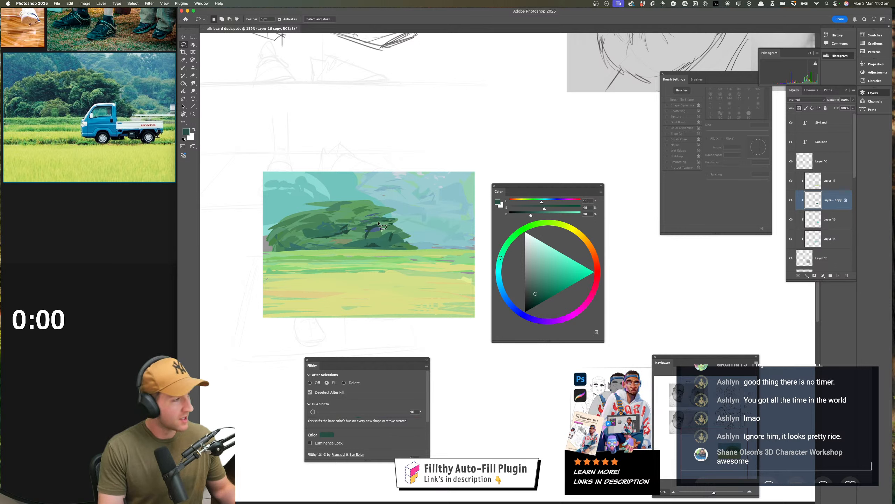
pyautogui.moveTo(382, 221)
pyautogui.mouseDown()
pyautogui.moveTo(367, 211)
pyautogui.moveTo(365, 222)
pyautogui.moveTo(323, 222)
pyautogui.moveTo(345, 233)
pyautogui.moveTo(316, 238)
pyautogui.moveTo(303, 237)
pyautogui.moveTo(312, 229)
pyautogui.moveTo(303, 226)
pyautogui.moveTo(278, 247)
pyautogui.moveTo(296, 237)
pyautogui.moveTo(308, 251)
pyautogui.moveTo(331, 247)
pyautogui.mouseUp()
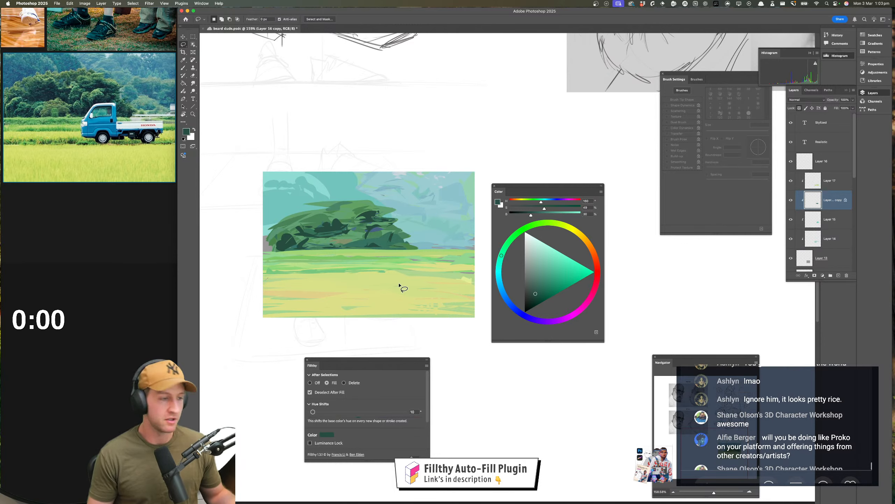
pyautogui.moveTo(313, 222)
pyautogui.mouseDown()
pyautogui.moveTo(345, 214)
pyautogui.moveTo(332, 219)
pyautogui.moveTo(355, 229)
pyautogui.moveTo(343, 222)
pyautogui.moveTo(398, 190)
pyautogui.moveTo(362, 220)
pyautogui.moveTo(354, 216)
pyautogui.moveTo(376, 211)
pyautogui.mouseUp()
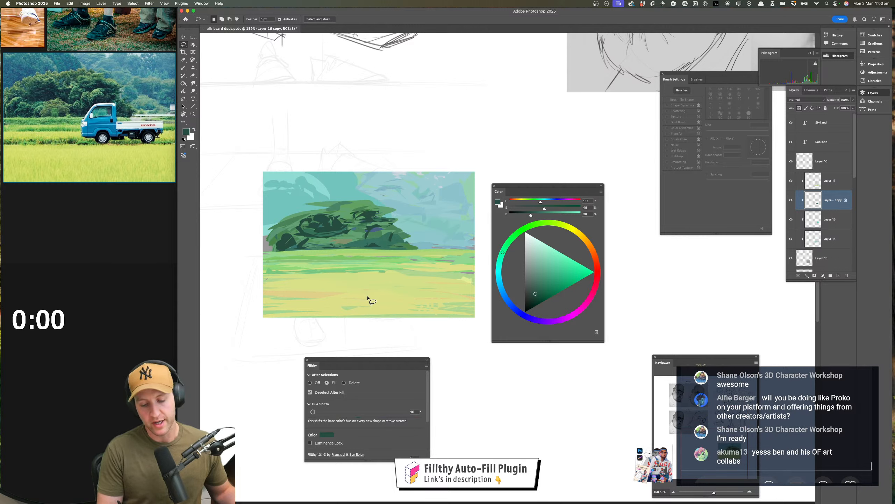
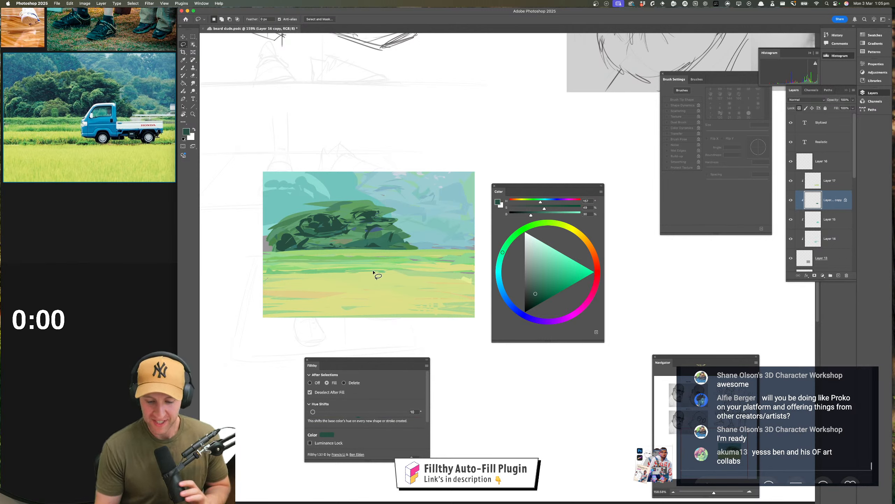
# Lasso-fill more dark green shadow shapes across the base and lower right of the bush
pyautogui.moveTo(348, 237)
pyautogui.mouseDown()
pyautogui.moveTo(362, 223)
pyautogui.moveTo(348, 238)
pyautogui.mouseUp()
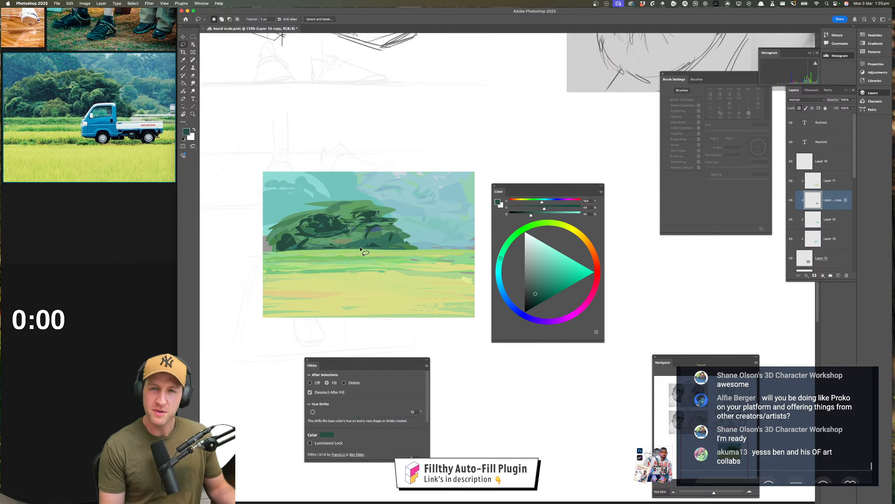
pyautogui.moveTo(350, 233)
pyautogui.mouseDown()
pyautogui.moveTo(336, 239)
pyautogui.moveTo(364, 246)
pyautogui.moveTo(363, 236)
pyautogui.moveTo(354, 244)
pyautogui.moveTo(366, 230)
pyautogui.moveTo(363, 241)
pyautogui.moveTo(412, 251)
pyautogui.moveTo(406, 236)
pyautogui.moveTo(400, 247)
pyautogui.mouseUp()
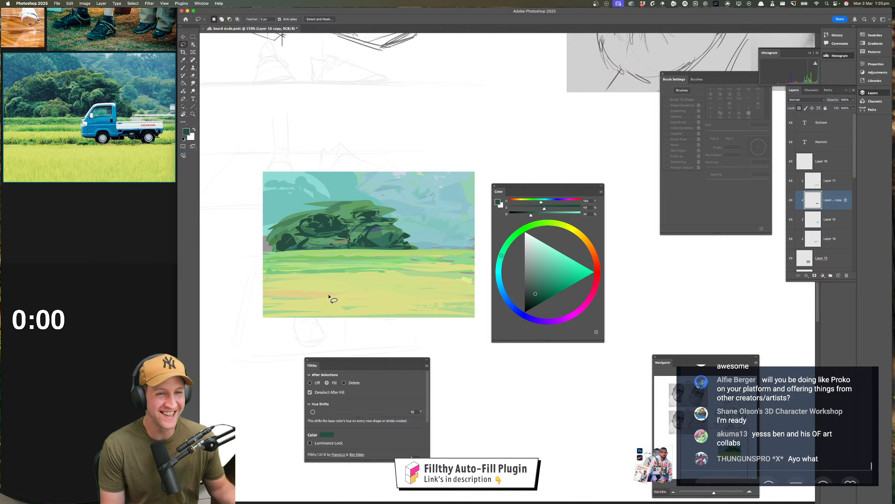
pyautogui.moveTo(353, 246)
pyautogui.mouseDown()
pyautogui.moveTo(278, 253)
pyautogui.moveTo(286, 249)
pyautogui.moveTo(278, 252)
pyautogui.moveTo(281, 241)
pyautogui.moveTo(272, 239)
pyautogui.moveTo(289, 228)
pyautogui.moveTo(273, 249)
pyautogui.mouseUp()
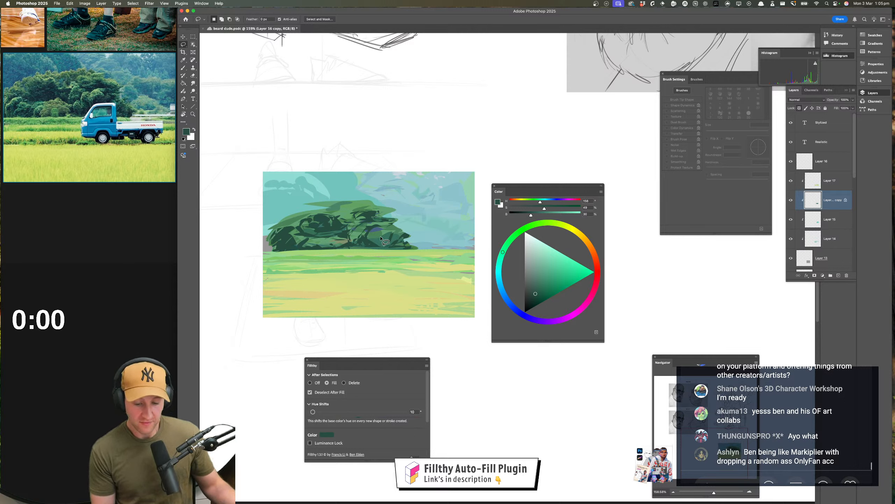
pyautogui.moveTo(385, 251); pyautogui.dragTo(388, 247)
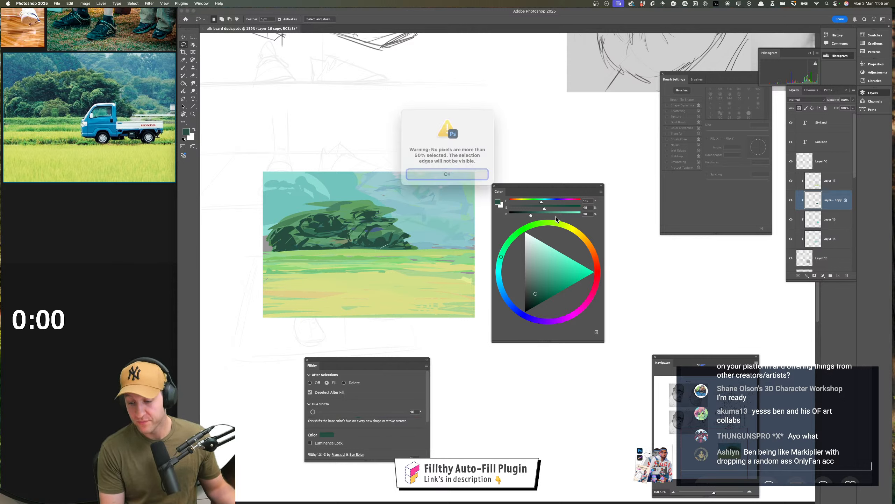
pyautogui.click(458, 176)
# Raise the Fillthy hue shift to 58° and lasso-fill a bright blue patch in the right side of the bush
pyautogui.moveTo(317, 410); pyautogui.dragTo(325, 411)
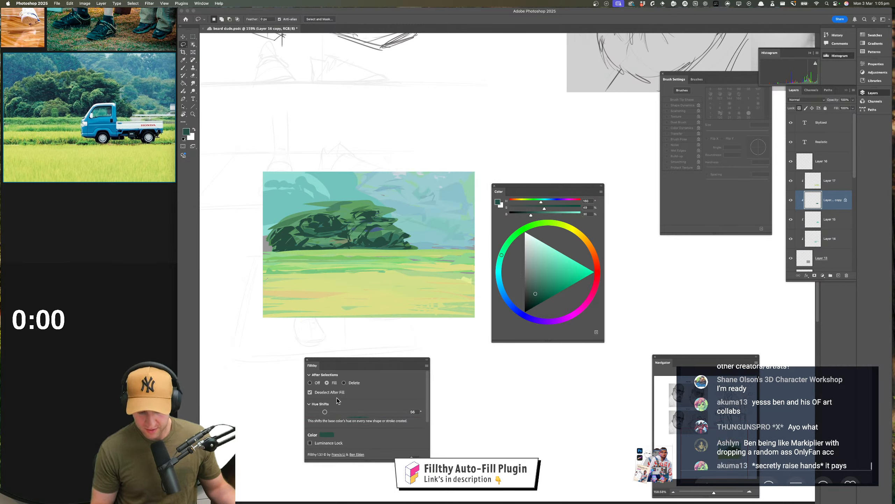
pyautogui.moveTo(396, 227)
pyautogui.mouseDown()
pyautogui.moveTo(386, 235)
pyautogui.moveTo(395, 230)
pyautogui.mouseUp()
pyautogui.click(499, 277)
pyautogui.moveTo(537, 295); pyautogui.dragTo(566, 271)
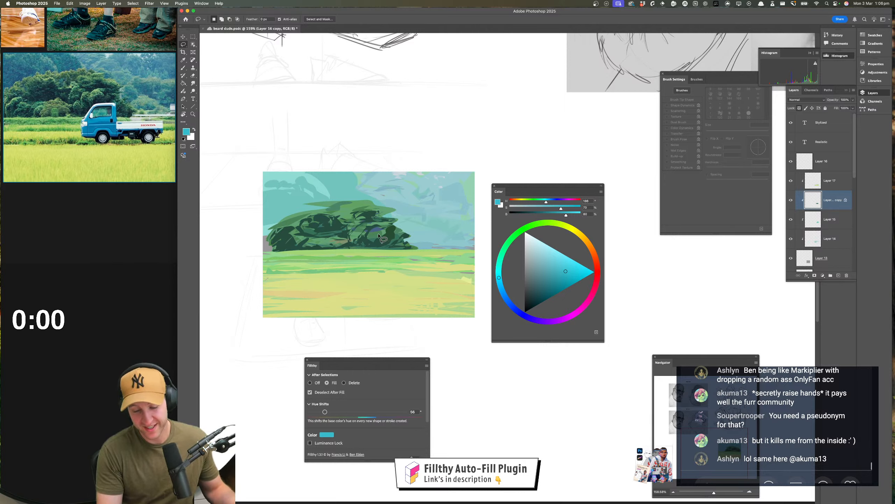
pyautogui.moveTo(380, 236); pyautogui.dragTo(375, 240)
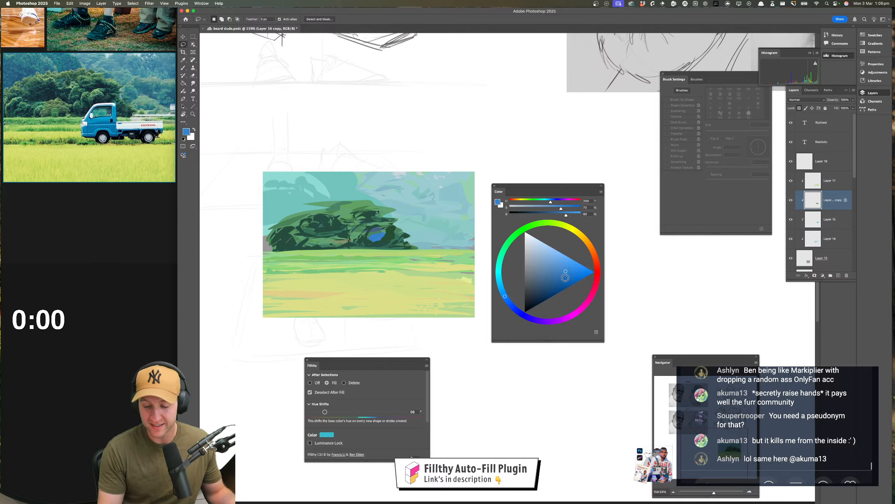
# Choose a darker teal and lasso-fill over the bright blue patch in the bush
pyautogui.click(540, 294)
pyautogui.click(499, 263)
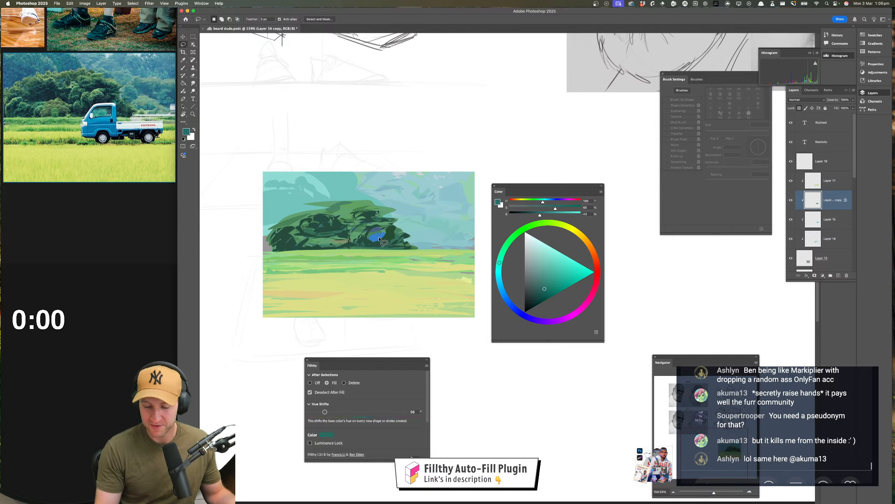
pyautogui.moveTo(394, 241)
pyautogui.mouseDown()
pyautogui.moveTo(372, 233)
pyautogui.moveTo(386, 238)
pyautogui.moveTo(369, 278)
pyautogui.moveTo(369, 239)
pyautogui.mouseUp()
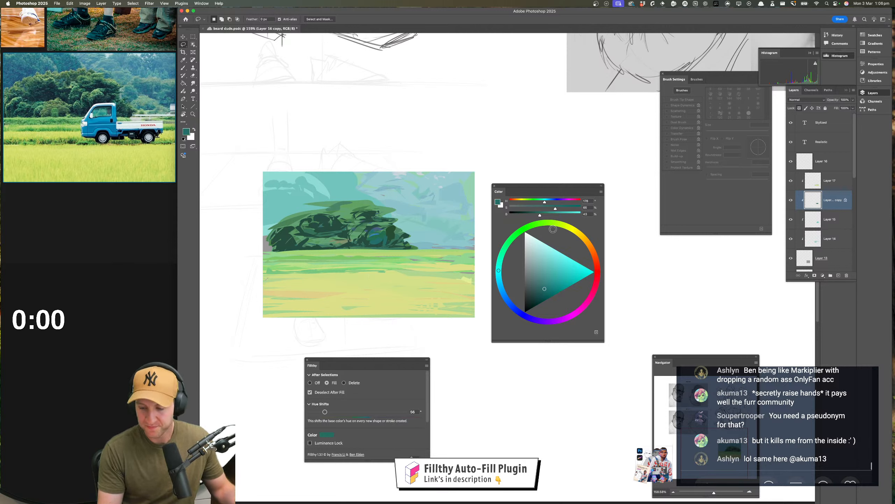
# Choose a muted yellow-green and lasso-fill light foliage shapes across the upper part of the bush
pyautogui.click(558, 223)
pyautogui.moveTo(545, 283); pyautogui.dragTo(548, 272)
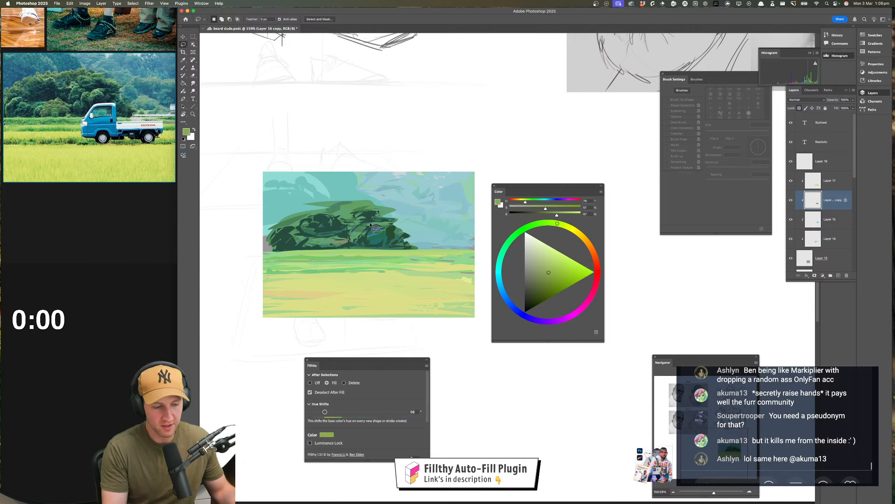
pyautogui.moveTo(386, 228)
pyautogui.mouseDown()
pyautogui.moveTo(337, 239)
pyautogui.moveTo(366, 238)
pyautogui.moveTo(372, 208)
pyautogui.moveTo(390, 210)
pyautogui.moveTo(336, 205)
pyautogui.moveTo(358, 203)
pyautogui.moveTo(374, 204)
pyautogui.moveTo(332, 203)
pyautogui.moveTo(285, 223)
pyautogui.mouseUp()
pyautogui.click(432, 174)
pyautogui.moveTo(307, 222); pyautogui.dragTo(289, 227)
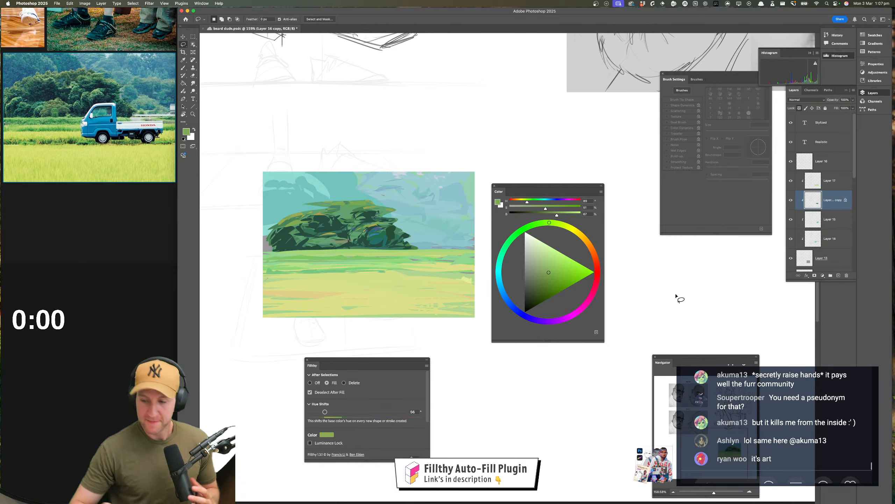
# Compare the contents of Layer 16 copy and Layer 17 by hiding and showing each layer
pyautogui.click(821, 219)
pyautogui.click(791, 201)
pyautogui.click(792, 201)
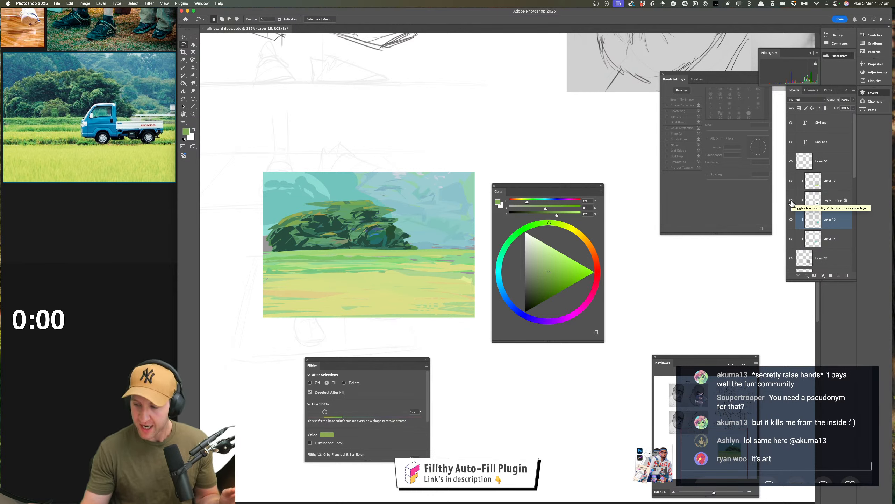
pyautogui.click(832, 205)
pyautogui.click(791, 181)
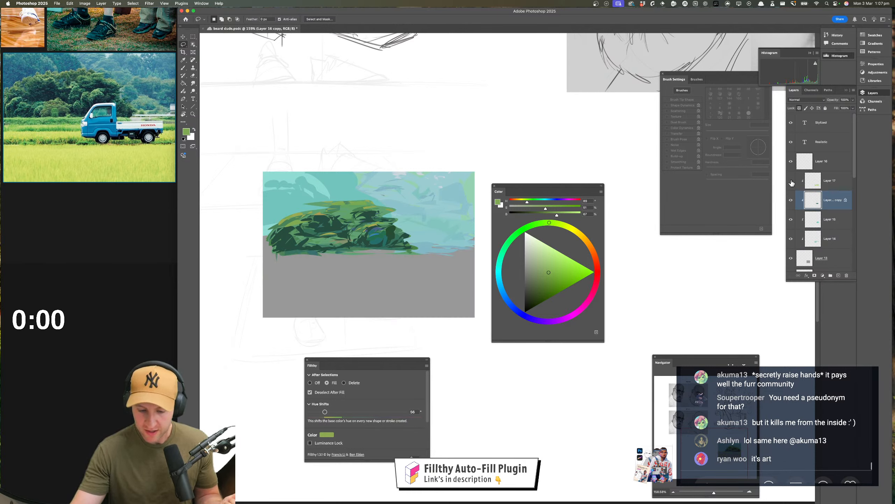
pyautogui.click(791, 181)
# Add a new layer above Layer 17, clip it to the layers below, and change the colour to a mid blue
pyautogui.click(837, 184)
pyautogui.click(839, 275)
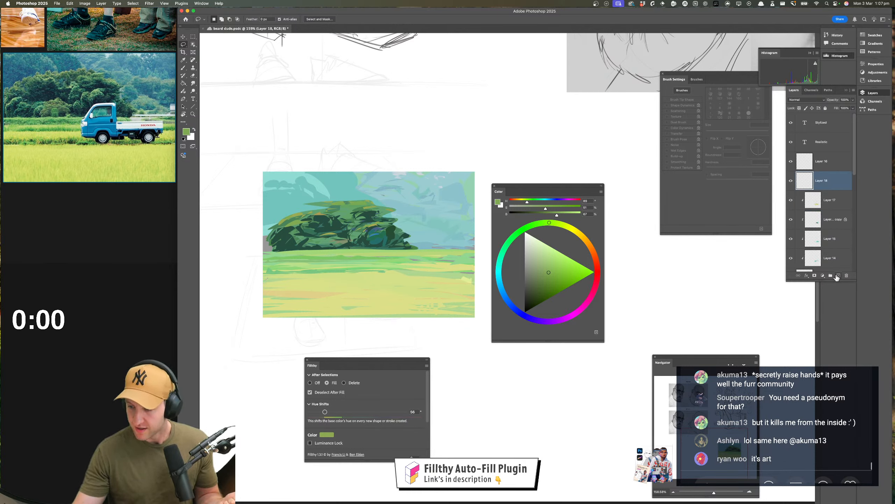
pyautogui.keyDown('alt'); pyautogui.click(834, 191); pyautogui.keyUp('alt')
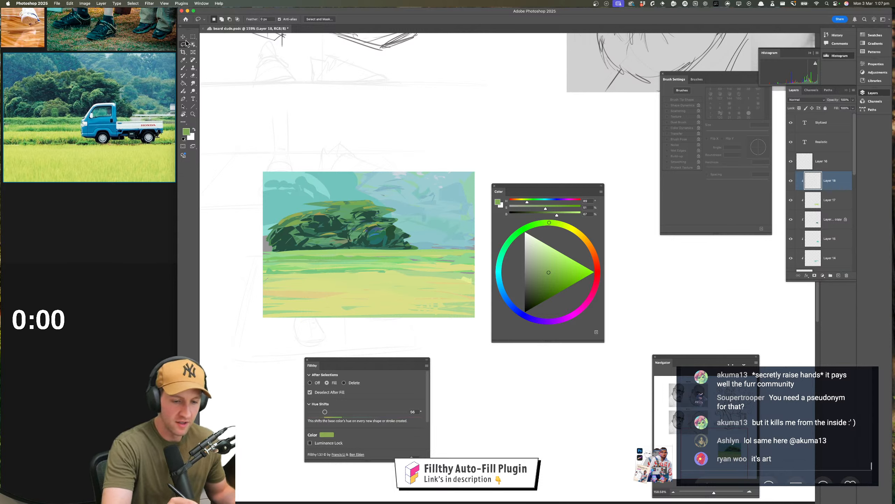
pyautogui.click(508, 301)
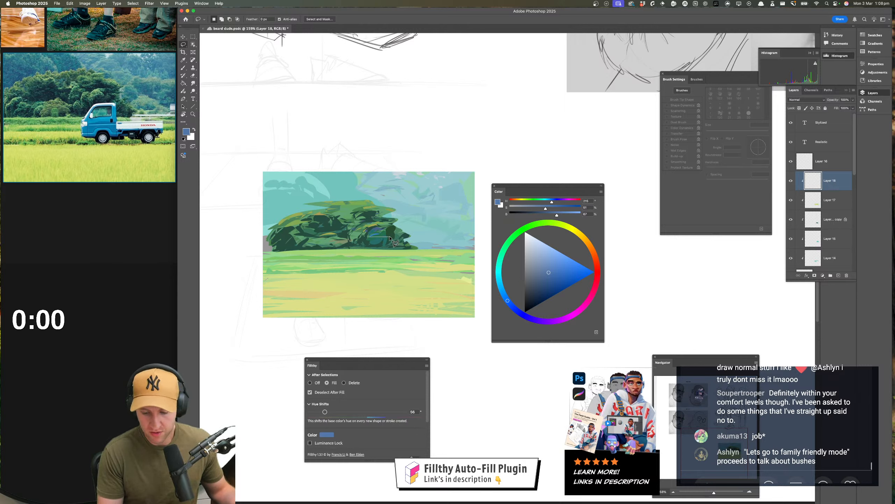
pyautogui.moveTo(388, 238)
pyautogui.mouseDown()
pyautogui.moveTo(389, 277)
pyautogui.moveTo(387, 269)
pyautogui.mouseUp()
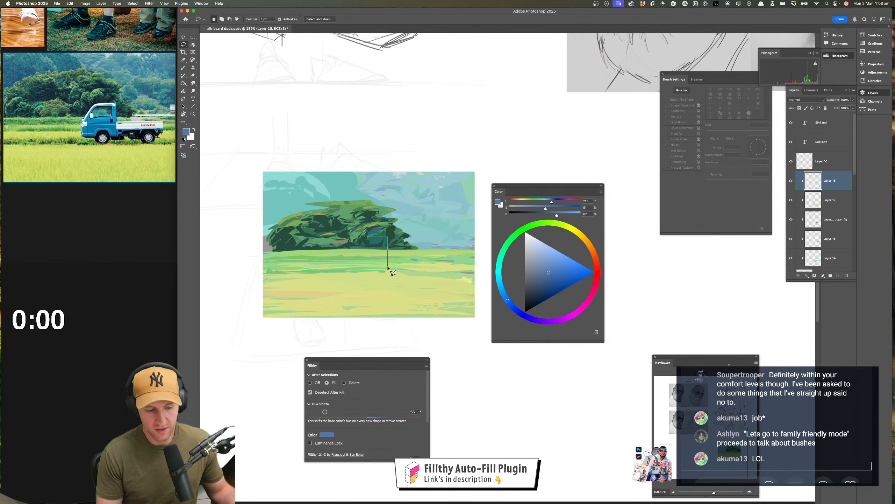
pyautogui.click(386, 266)
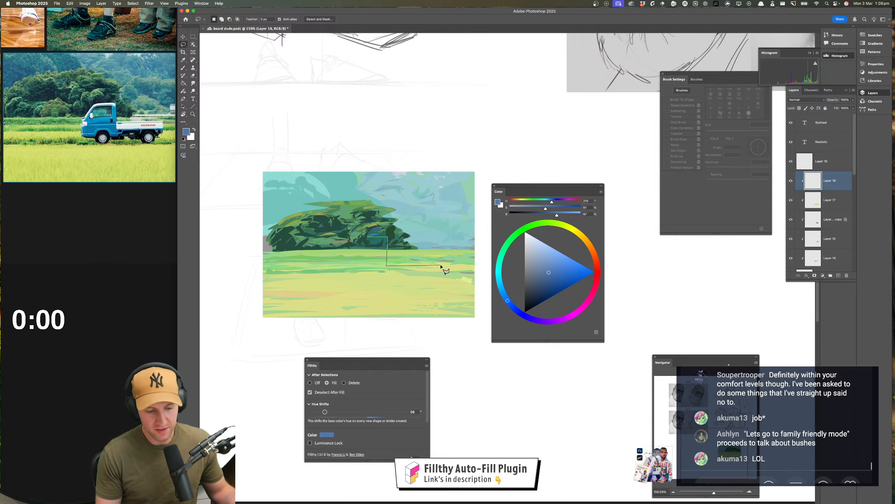
pyautogui.press('Return')
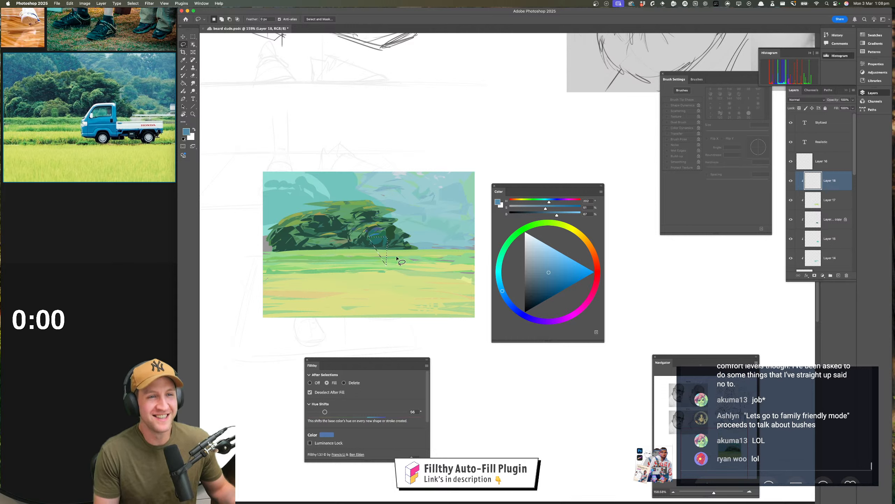
pyautogui.press('super+z')
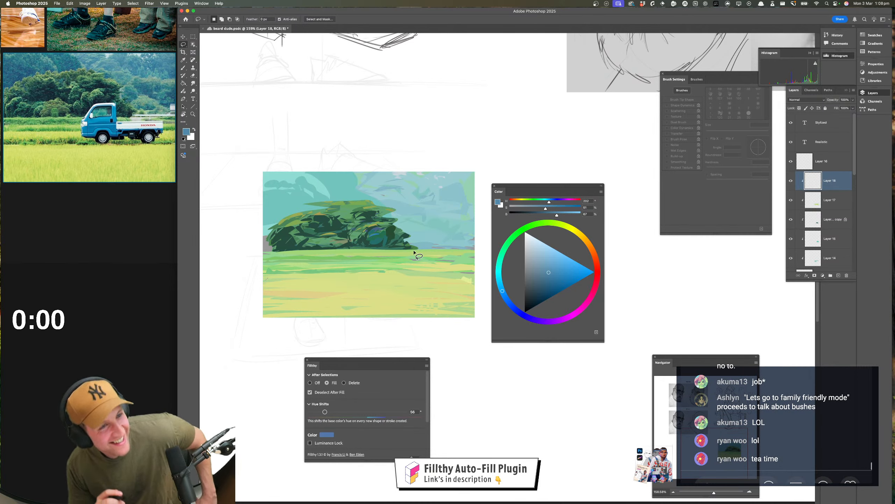
# Lasso-fill the truck cab in blue in front of the bush's right side, with straight sides and a wheel notch in its base
pyautogui.keyDown('alt'); pyautogui.click(382, 235); pyautogui.keyUp('alt')
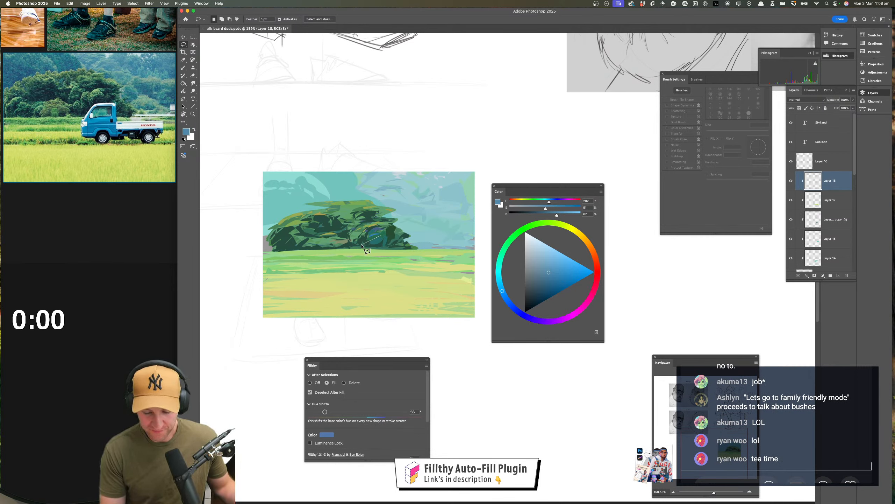
pyautogui.keyDown('alt'); pyautogui.click(364, 239); pyautogui.keyUp('alt')
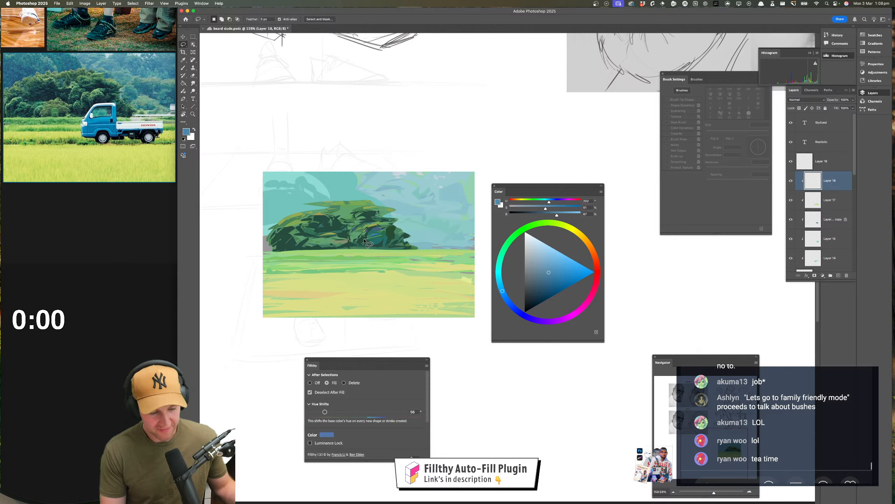
pyautogui.keyDown('alt'); pyautogui.click(355, 260); pyautogui.keyUp('alt')
pyautogui.keyDown('alt'); pyautogui.click(355, 268); pyautogui.keyUp('alt')
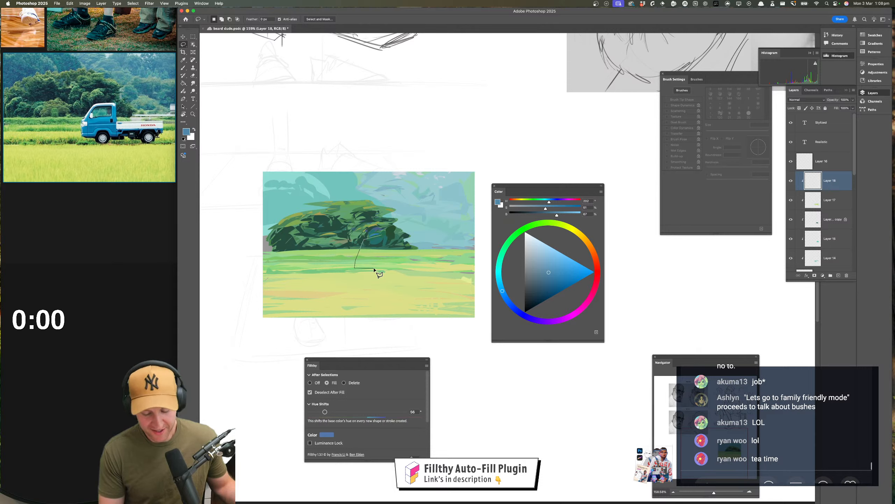
pyautogui.keyDown('alt'); pyautogui.click(373, 268); pyautogui.keyUp('alt')
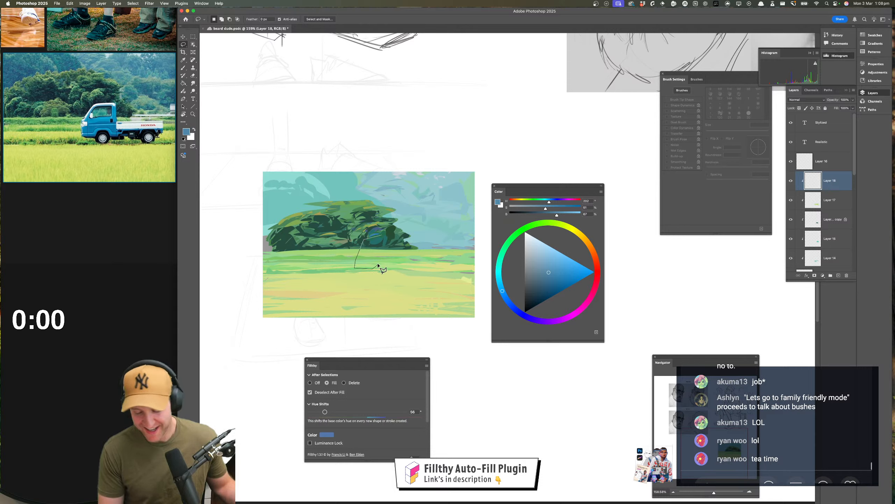
pyautogui.keyDown('alt'); pyautogui.click(380, 262); pyautogui.keyUp('alt')
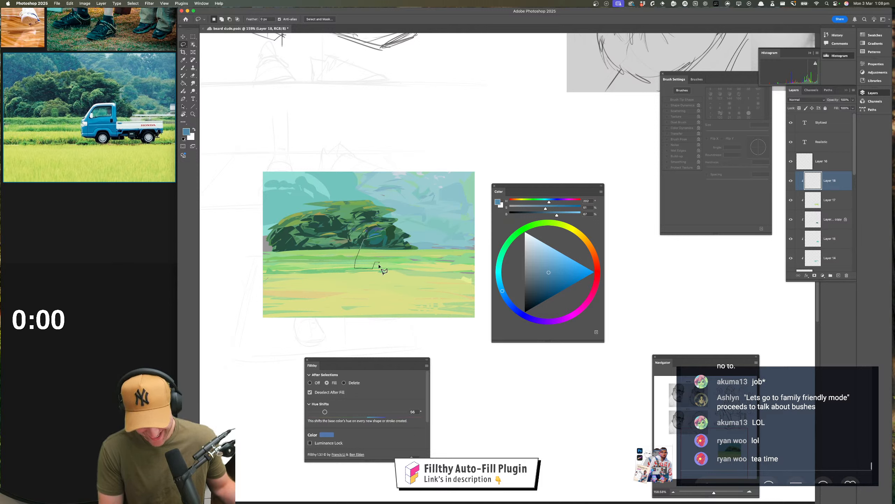
pyautogui.keyDown('alt'); pyautogui.click(383, 267); pyautogui.keyUp('alt')
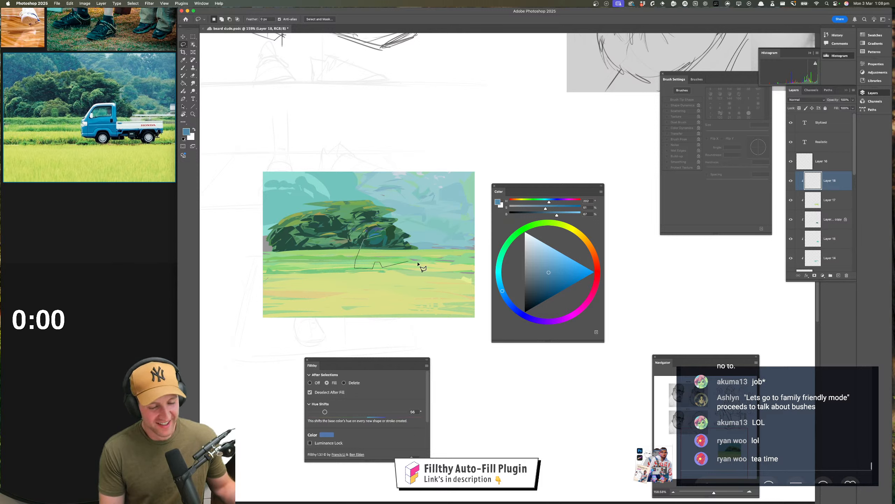
pyautogui.keyDown('alt'); pyautogui.click(394, 268); pyautogui.keyUp('alt')
pyautogui.keyDown('alt'); pyautogui.click(389, 232); pyautogui.keyUp('alt')
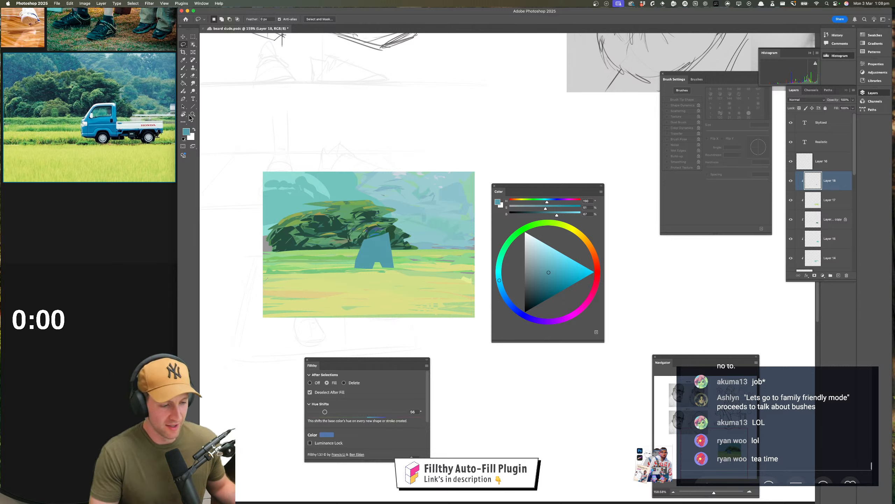
# Recolour the truck cab shape with a more saturated cyan-blue using the Paint Bucket
pyautogui.click(183, 84)
pyautogui.click(575, 278)
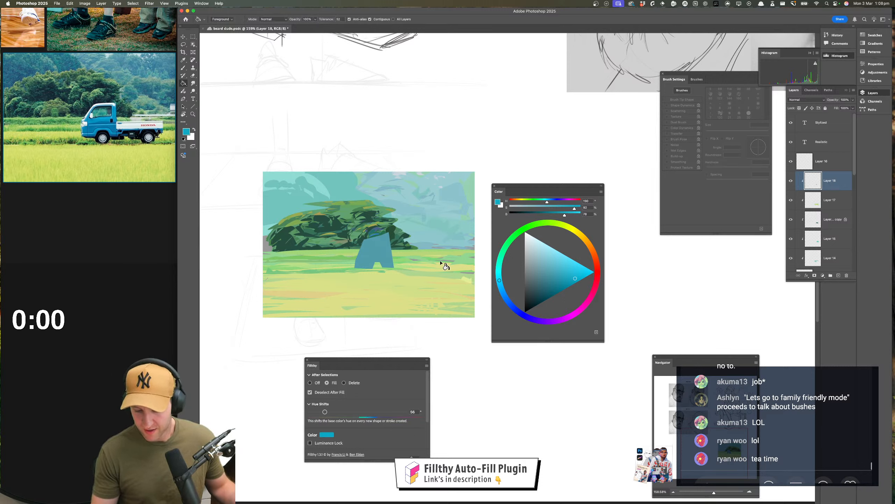
pyautogui.click(388, 255)
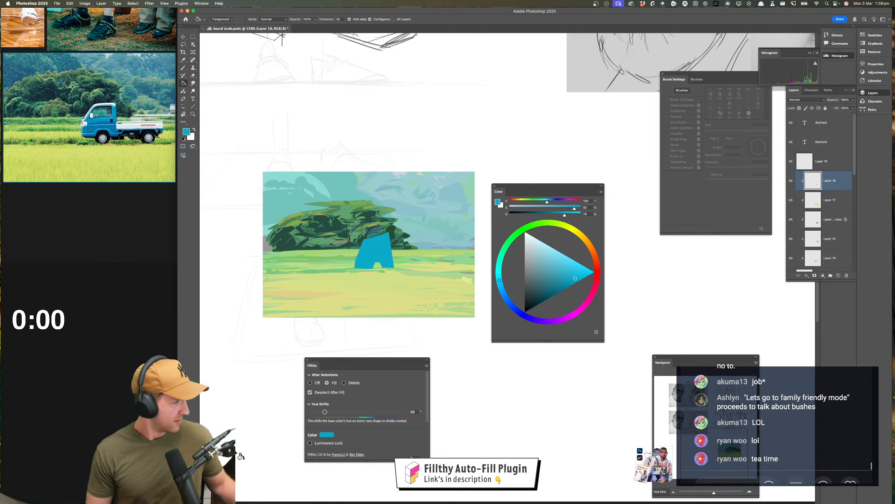
# Set the Fillthy hue shift to 0 and lasso-fill a thin cyan-blue strip behind the cab as the truck bed's base
pyautogui.press('l')
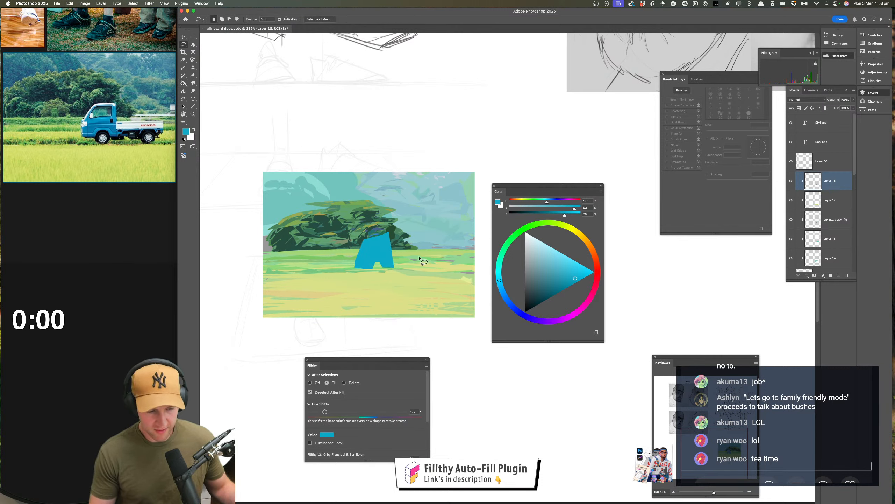
pyautogui.moveTo(406, 263)
pyautogui.mouseDown()
pyautogui.moveTo(443, 264)
pyautogui.moveTo(389, 267)
pyautogui.moveTo(373, 252)
pyautogui.mouseUp()
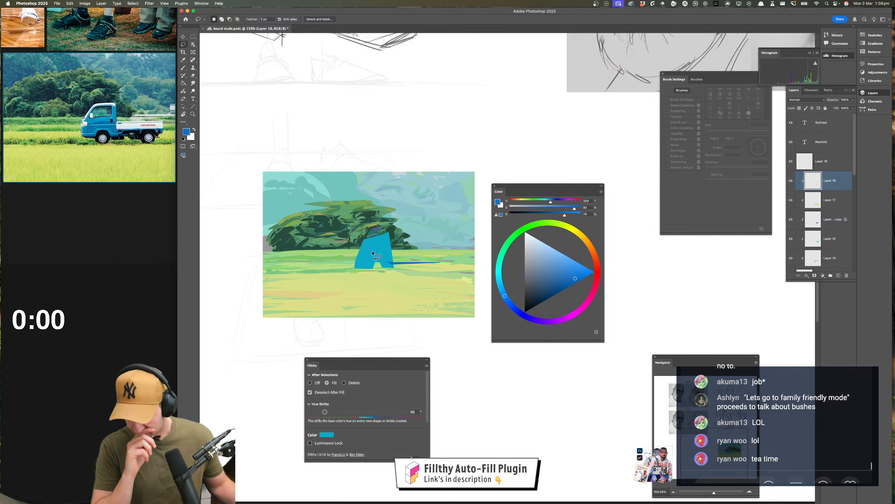
pyautogui.moveTo(325, 411); pyautogui.dragTo(289, 409)
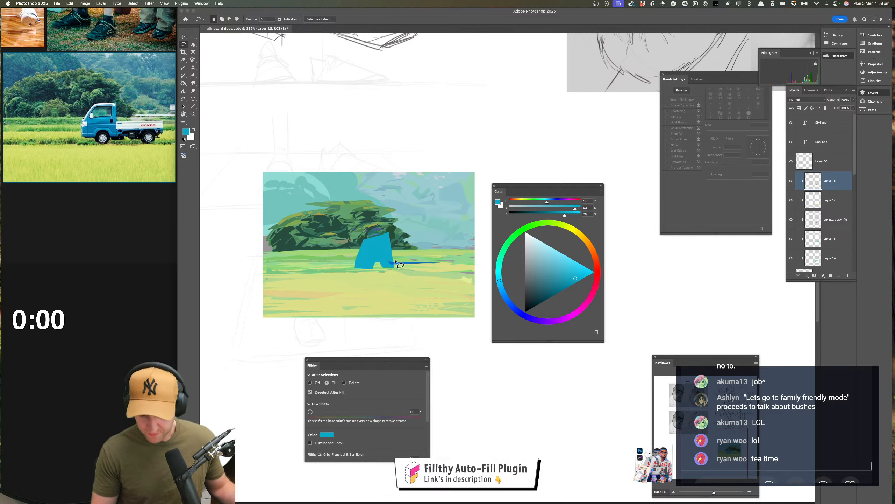
pyautogui.moveTo(388, 262)
pyautogui.mouseDown()
pyautogui.moveTo(442, 263)
pyautogui.moveTo(389, 268)
pyautogui.moveTo(443, 263)
pyautogui.moveTo(383, 259)
pyautogui.moveTo(446, 264)
pyautogui.moveTo(387, 262)
pyautogui.mouseUp()
pyautogui.press('cmd+z')
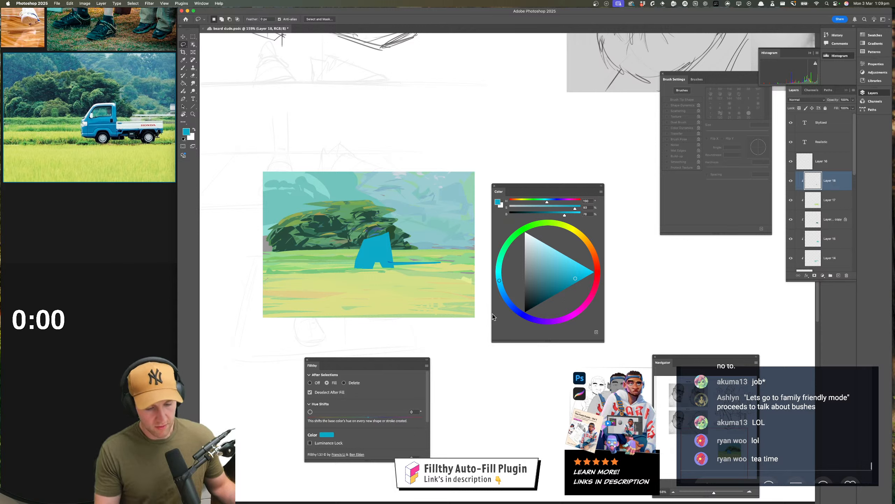
# Desaturate the colour to a pale grey-blue and lasso-fill the truck bed's side panel above the blue strip
pyautogui.moveTo(576, 208); pyautogui.dragTo(518, 208)
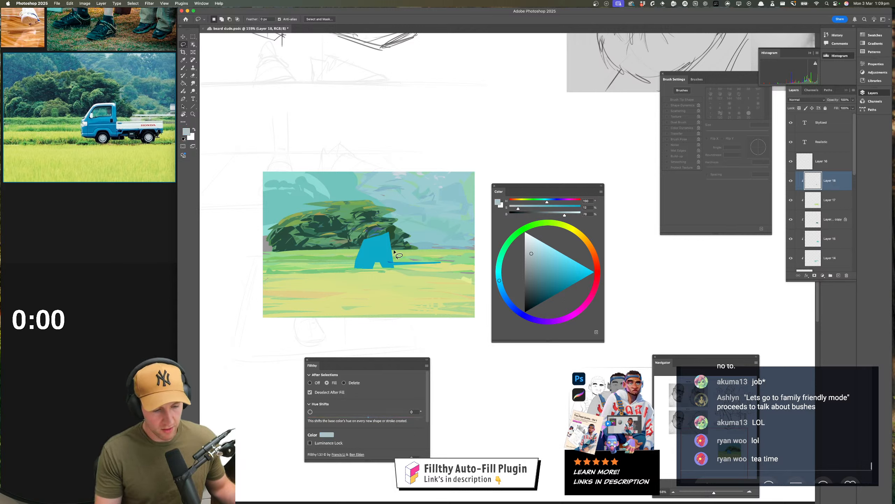
pyautogui.moveTo(393, 251)
pyautogui.mouseDown()
pyautogui.moveTo(438, 262)
pyautogui.moveTo(445, 246)
pyautogui.moveTo(392, 257)
pyautogui.moveTo(442, 251)
pyautogui.moveTo(440, 263)
pyautogui.moveTo(390, 262)
pyautogui.mouseUp()
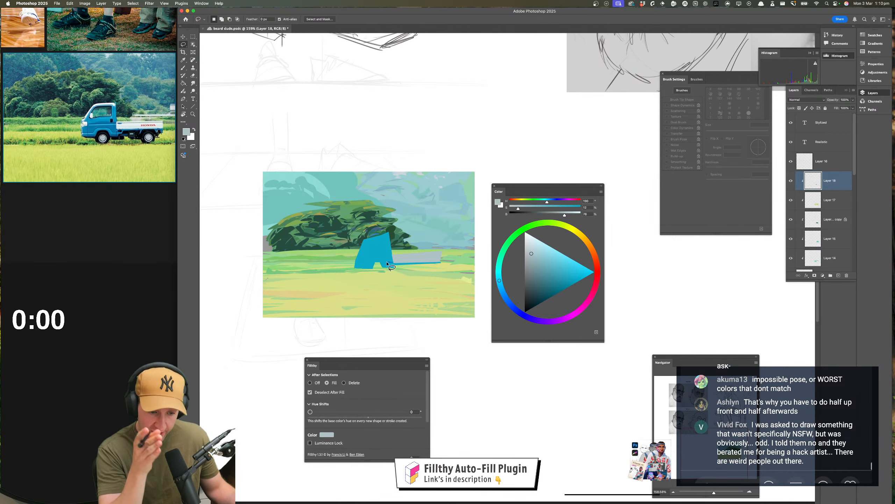
# Brighten the colour to a near-white pale blue and lasso-fill it over the truck bed's side panel
pyautogui.press('super+s')
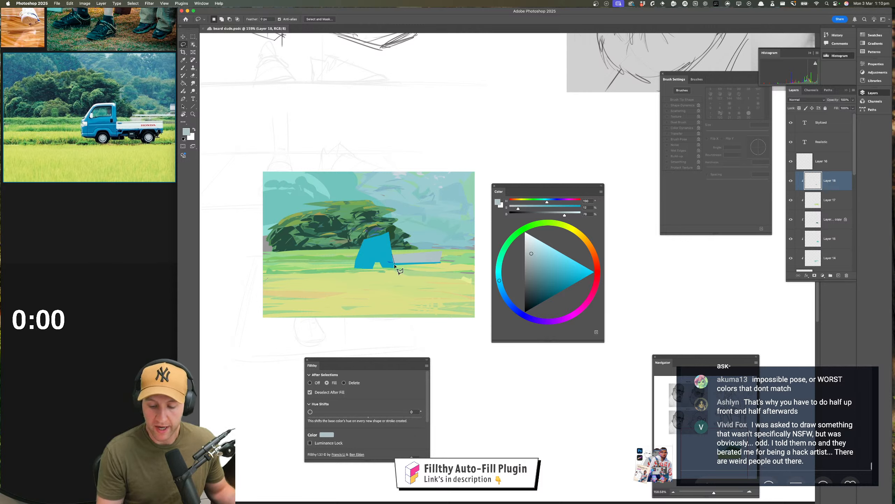
pyautogui.moveTo(394, 264)
pyautogui.mouseDown()
pyautogui.moveTo(440, 263)
pyautogui.moveTo(444, 253)
pyautogui.moveTo(394, 263)
pyautogui.mouseUp()
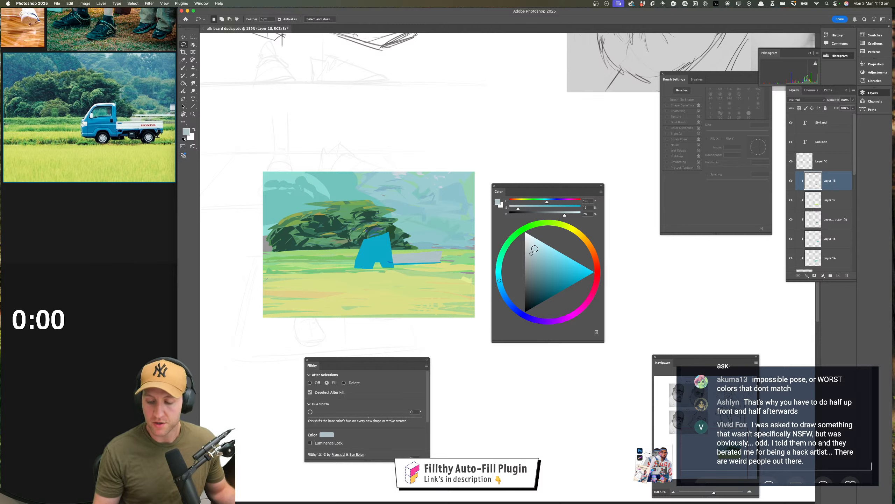
pyautogui.click(533, 238)
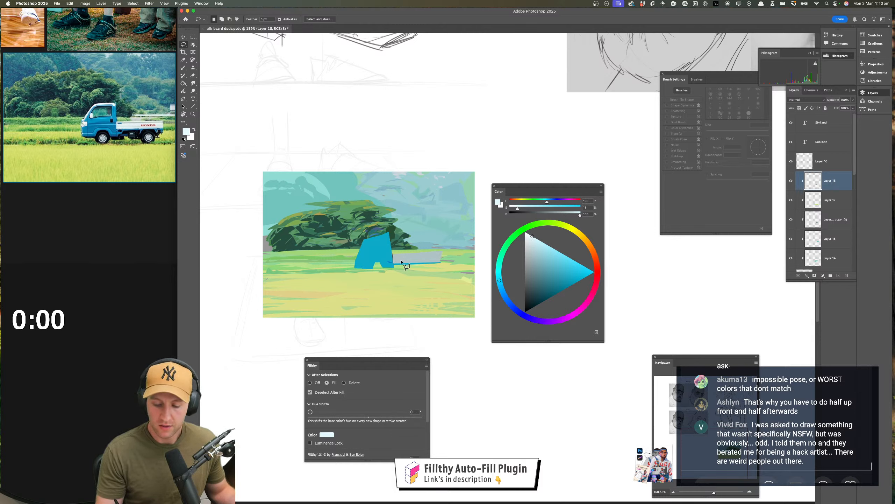
pyautogui.moveTo(393, 264)
pyautogui.mouseDown()
pyautogui.moveTo(439, 268)
pyautogui.moveTo(442, 251)
pyautogui.moveTo(392, 252)
pyautogui.moveTo(388, 266)
pyautogui.mouseUp()
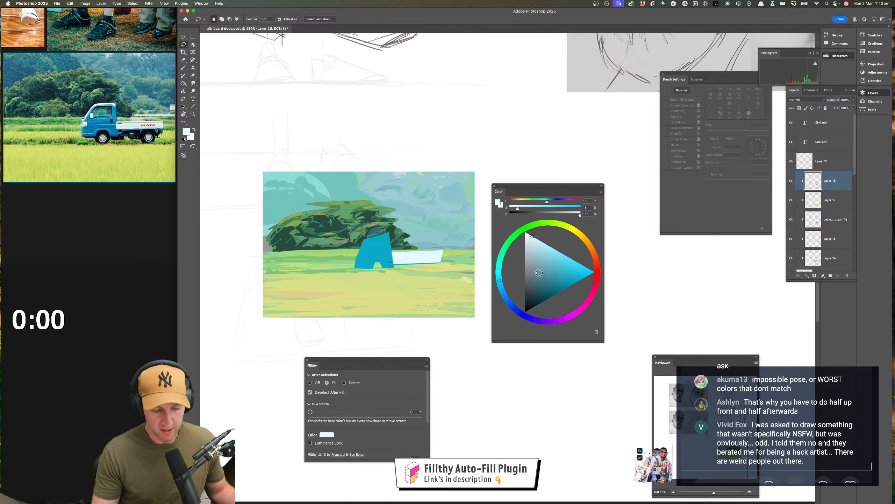
# Pick a near-black teal and lasso-fill the truck's rear wheel, undercarriage and front wheel
pyautogui.click(531, 303)
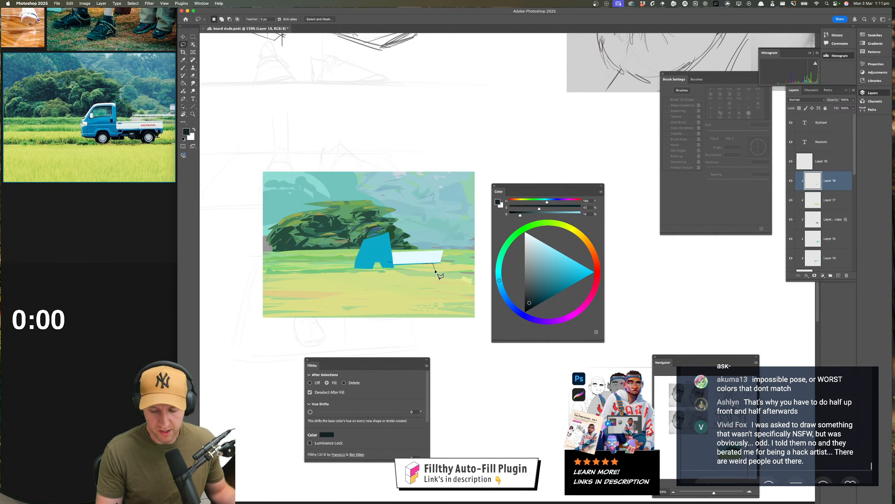
pyautogui.moveTo(430, 270)
pyautogui.mouseDown()
pyautogui.moveTo(419, 268)
pyautogui.moveTo(431, 263)
pyautogui.moveTo(428, 270)
pyautogui.mouseUp()
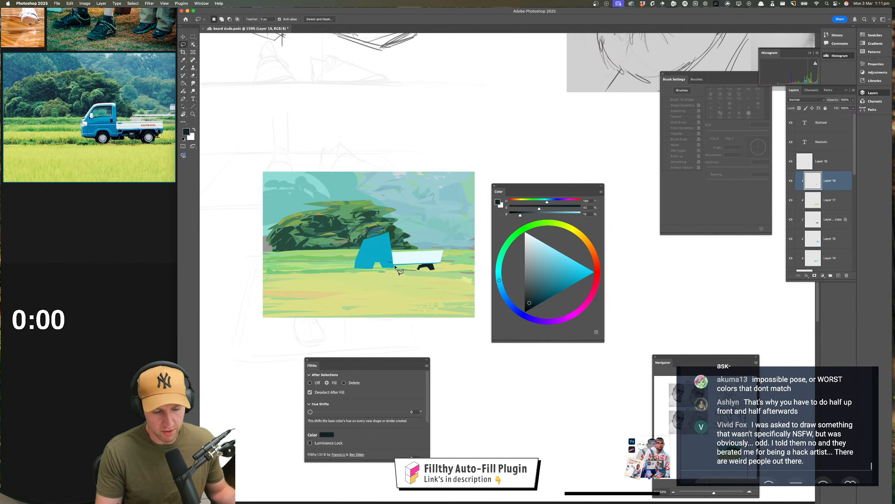
pyautogui.moveTo(395, 265)
pyautogui.mouseDown()
pyautogui.moveTo(433, 265)
pyautogui.moveTo(423, 264)
pyautogui.mouseUp()
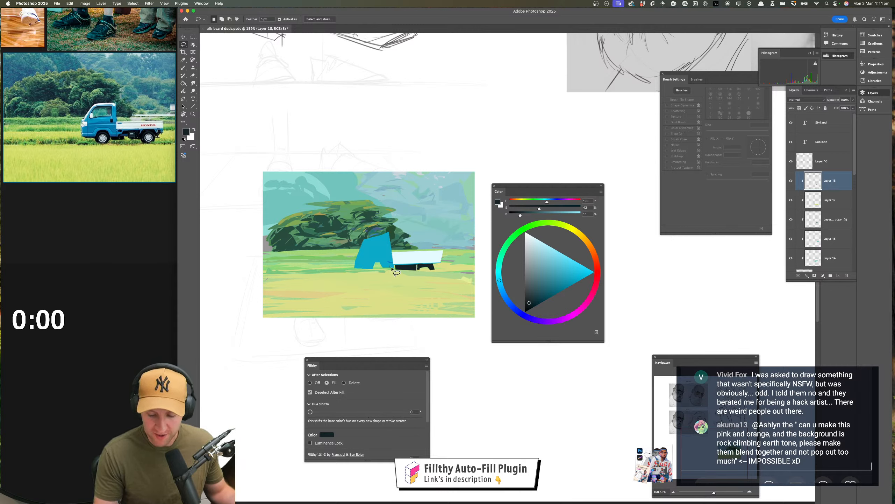
pyautogui.moveTo(385, 270)
pyautogui.mouseDown()
pyautogui.moveTo(399, 257)
pyautogui.moveTo(394, 270)
pyautogui.moveTo(379, 269)
pyautogui.moveTo(381, 261)
pyautogui.moveTo(355, 268)
pyautogui.moveTo(382, 265)
pyautogui.mouseUp()
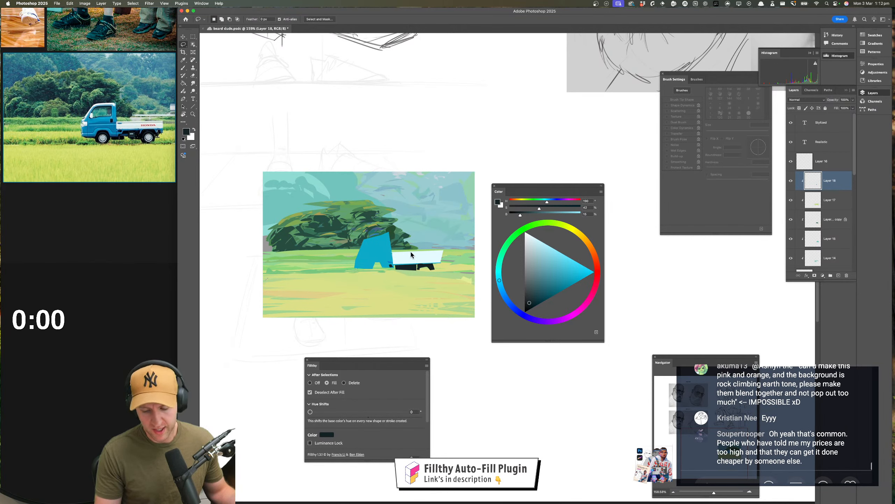
# Sample the cab's blue, lasso-fill a small patch at the front wheel's upper edge, and save the document
pyautogui.press('i')
pyautogui.click(382, 259)
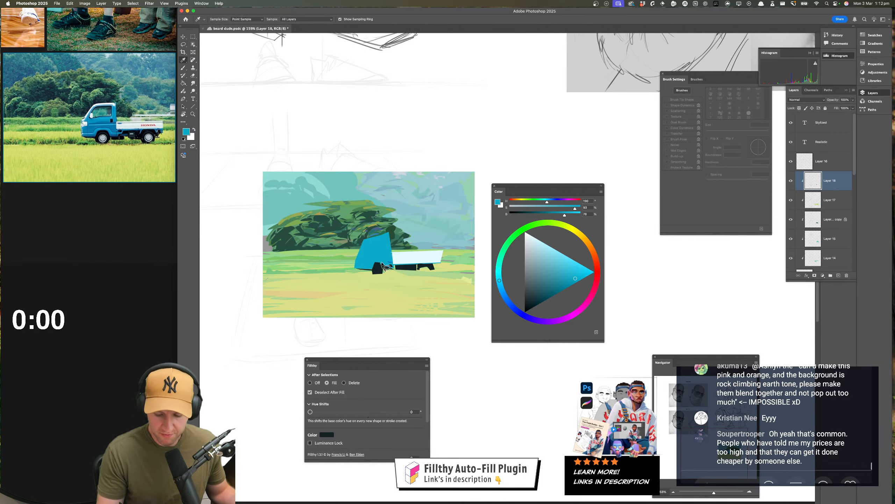
pyautogui.press('l')
pyautogui.moveTo(381, 264); pyautogui.dragTo(380, 264)
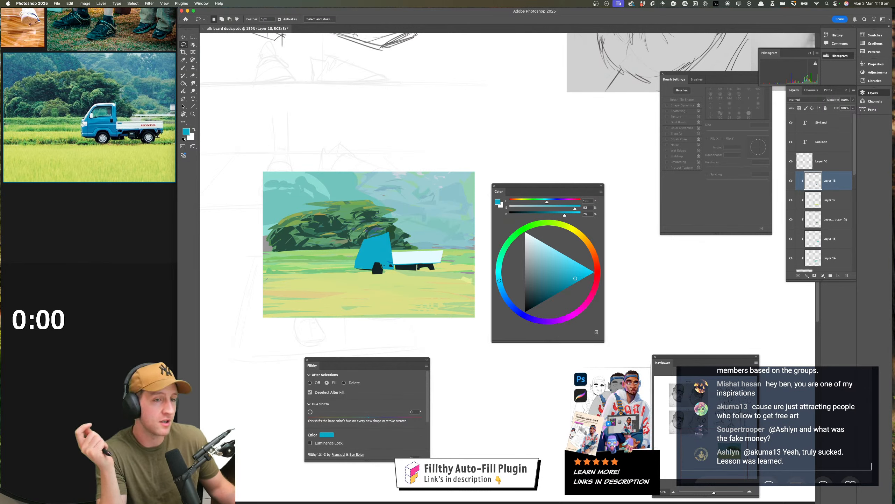
pyautogui.press('super+s')
# Sample the truck bed's near-white and lasso-fill a small headlight on the cab's front edge
pyautogui.click(371, 251)
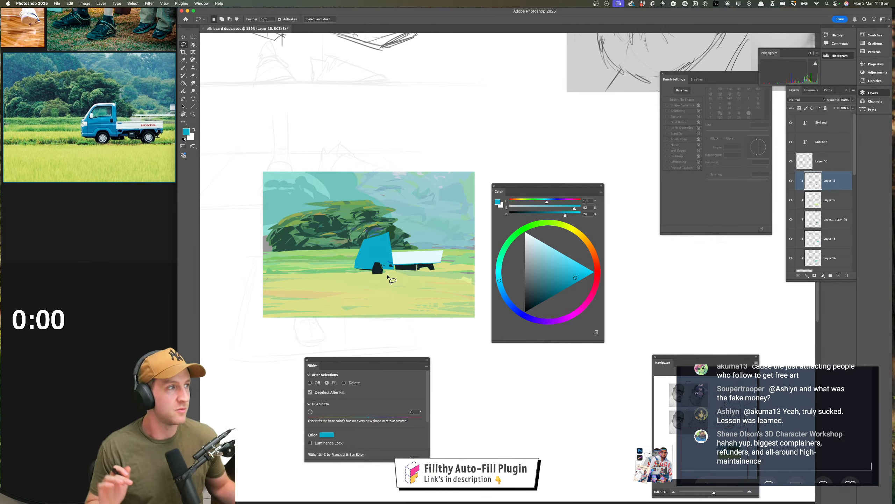
pyautogui.click(404, 254)
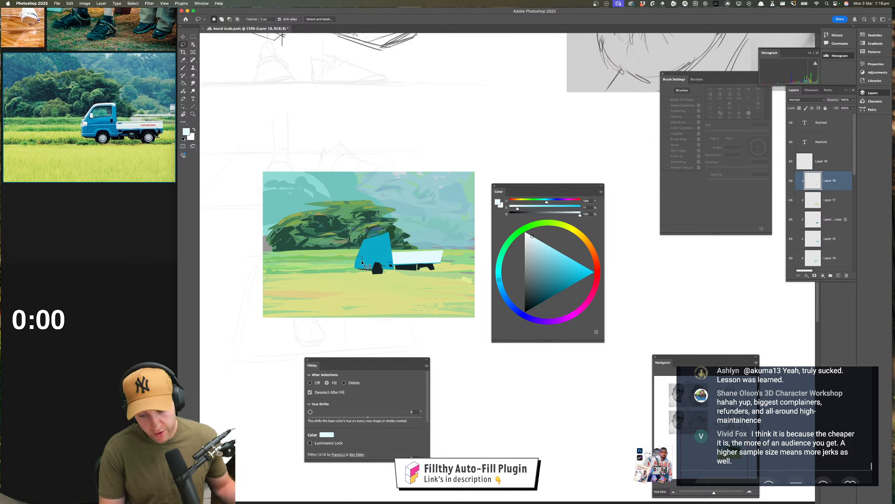
pyautogui.moveTo(363, 261)
pyautogui.mouseDown()
pyautogui.moveTo(357, 268)
pyautogui.moveTo(361, 256)
pyautogui.mouseUp()
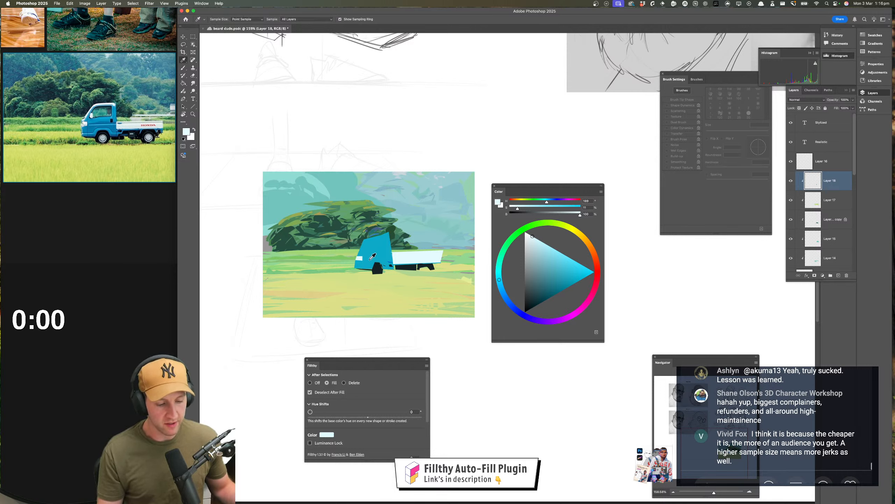
# Sample the cab's blue, lighten it, and lasso-fill a wheel-arch highlight above the front wheel
pyautogui.press('i')
pyautogui.click(374, 258)
pyautogui.press('l')
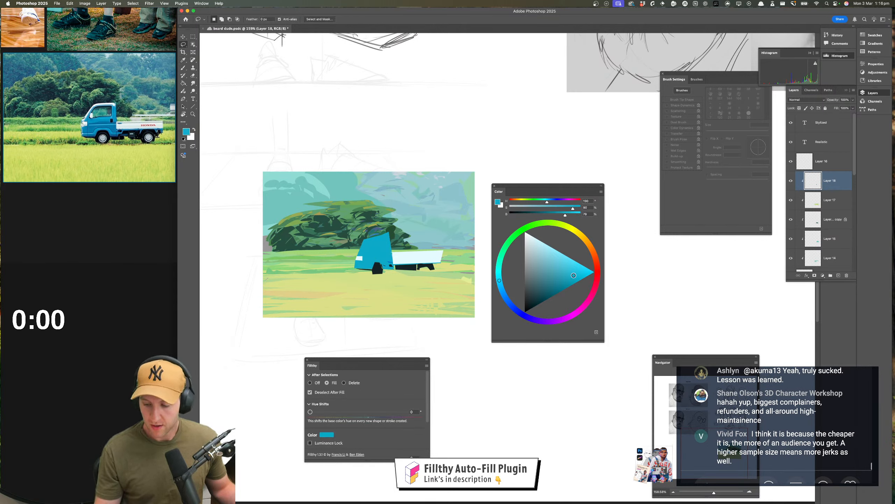
pyautogui.click(569, 266)
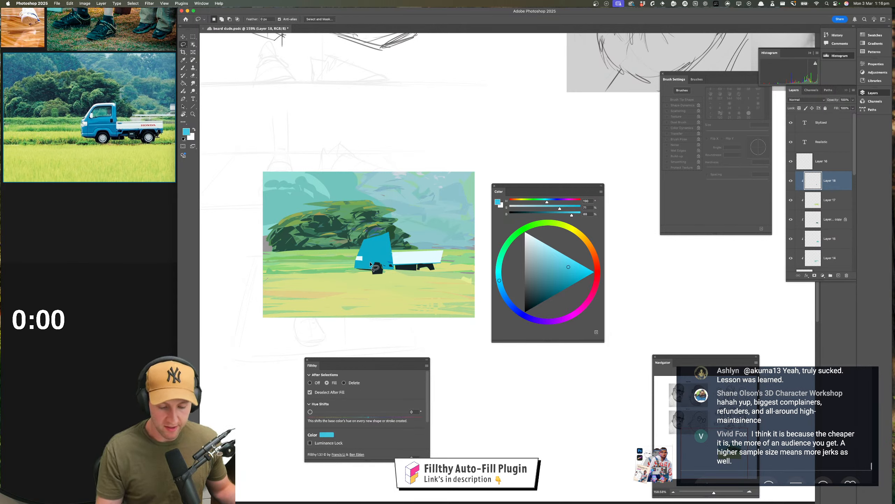
pyautogui.moveTo(370, 262)
pyautogui.mouseDown()
pyautogui.moveTo(383, 258)
pyautogui.moveTo(370, 262)
pyautogui.mouseUp()
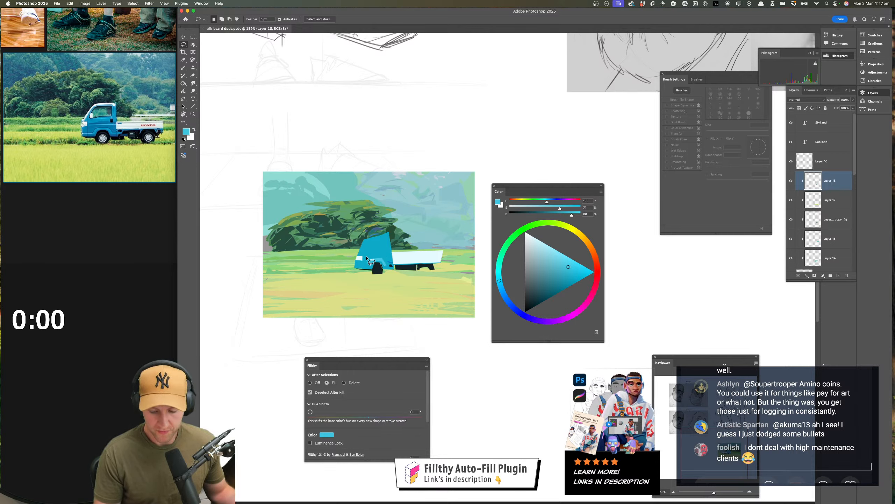
# Lasso-fill a thin light-blue highlight line across the cab just above the headlight, from its front to the truck bed
pyautogui.moveTo(365, 255); pyautogui.dragTo(391, 255)
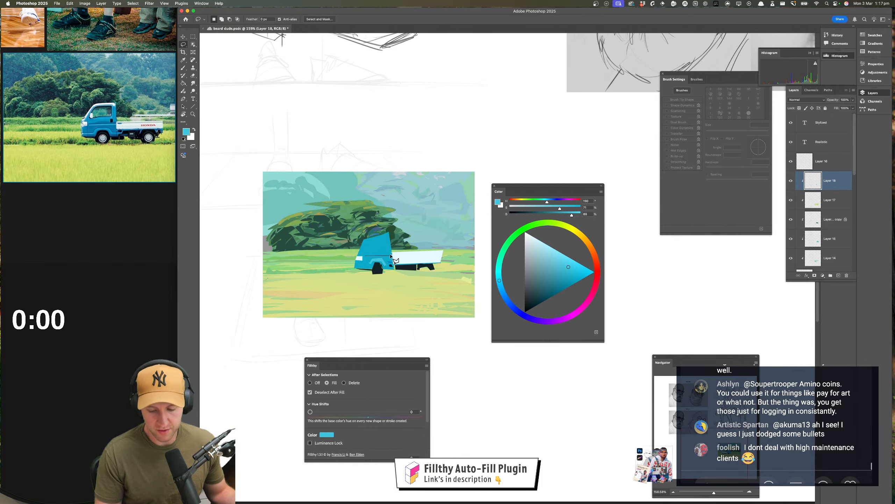
pyautogui.keyDown('alt'); pyautogui.click(392, 254); pyautogui.keyUp('alt')
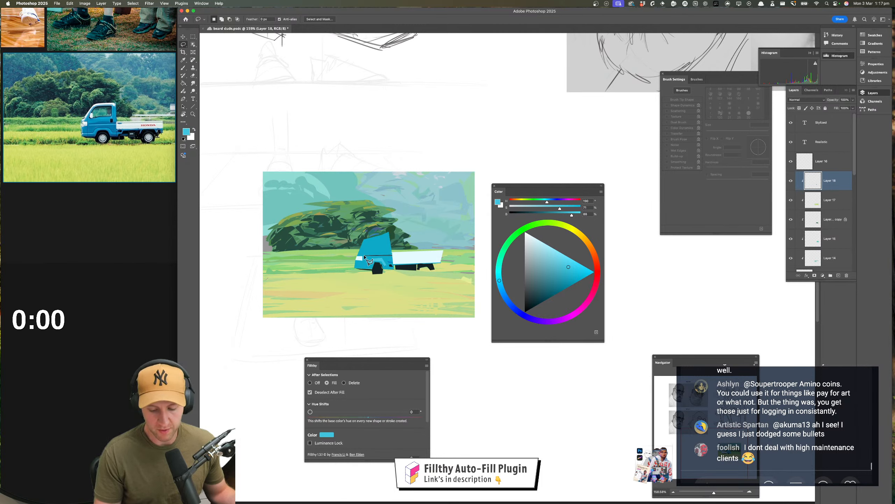
pyautogui.click(364, 256)
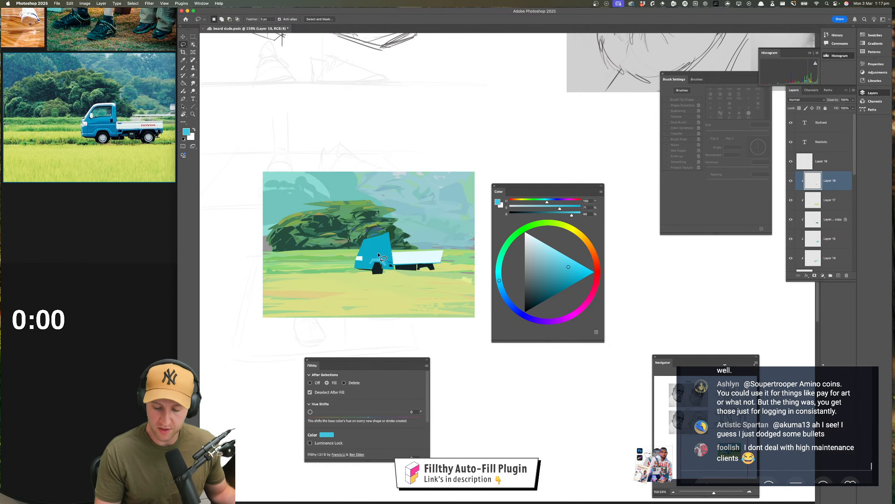
pyautogui.keyDown('alt'); pyautogui.click(365, 256); pyautogui.keyUp('alt')
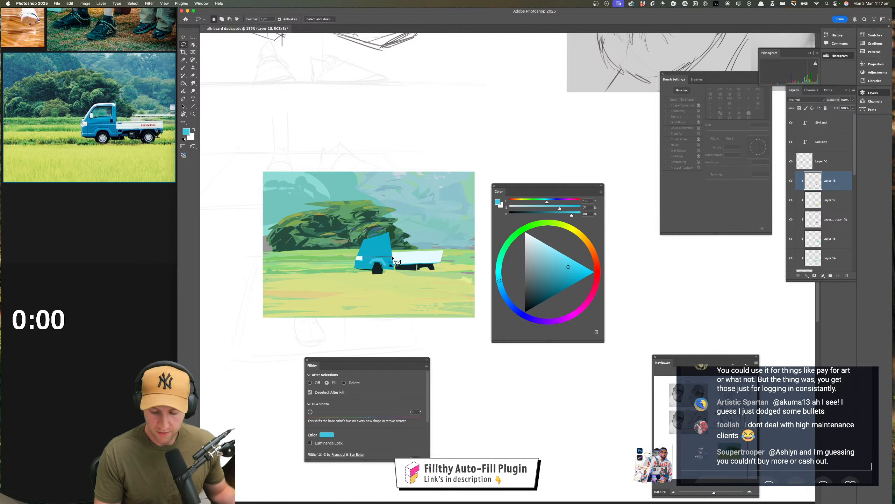
pyautogui.keyDown('alt'); pyautogui.click(392, 257); pyautogui.keyUp('alt')
pyautogui.click(365, 256)
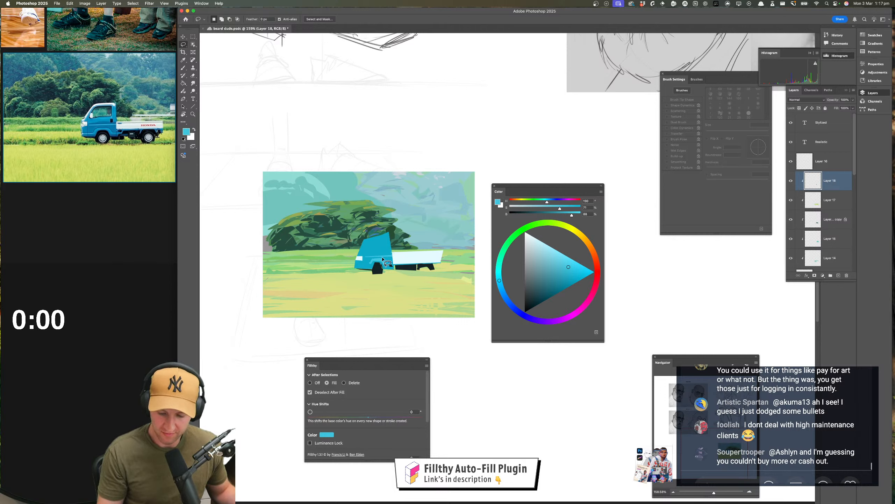
# Lasso-fill the cab window in teal sampled from the sky, and its lower interior in a darker teal
pyautogui.press('i')
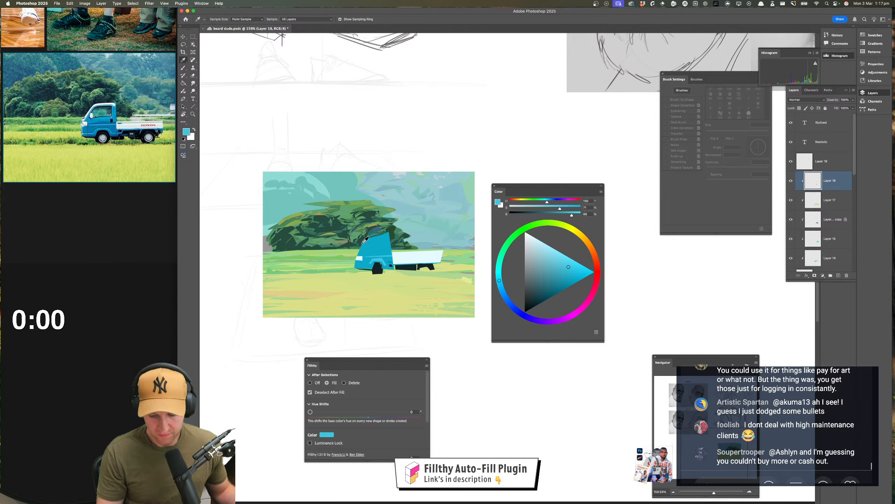
pyautogui.click(293, 204)
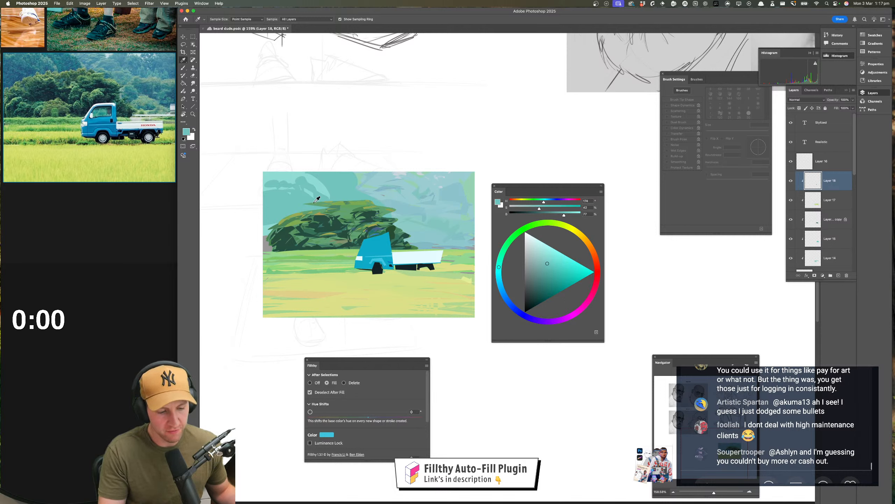
pyautogui.press('l')
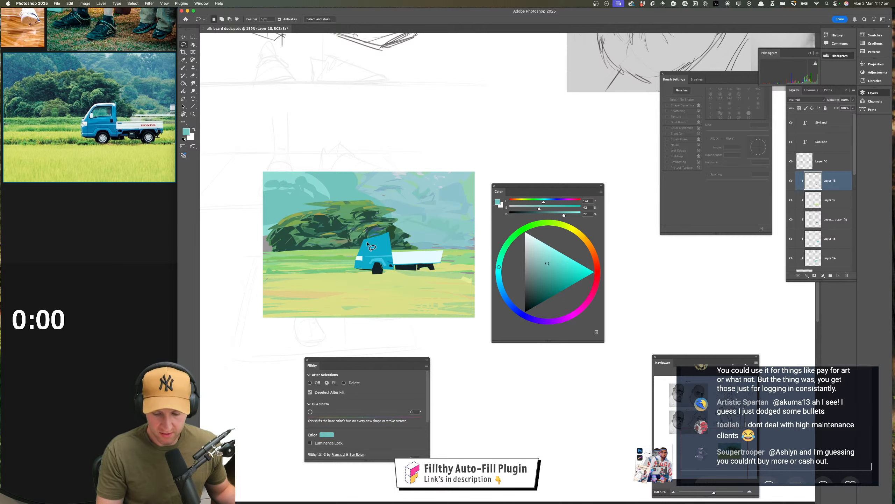
pyautogui.moveTo(367, 242)
pyautogui.mouseDown()
pyautogui.moveTo(365, 253)
pyautogui.moveTo(386, 248)
pyautogui.moveTo(385, 239)
pyautogui.moveTo(367, 244)
pyautogui.mouseUp()
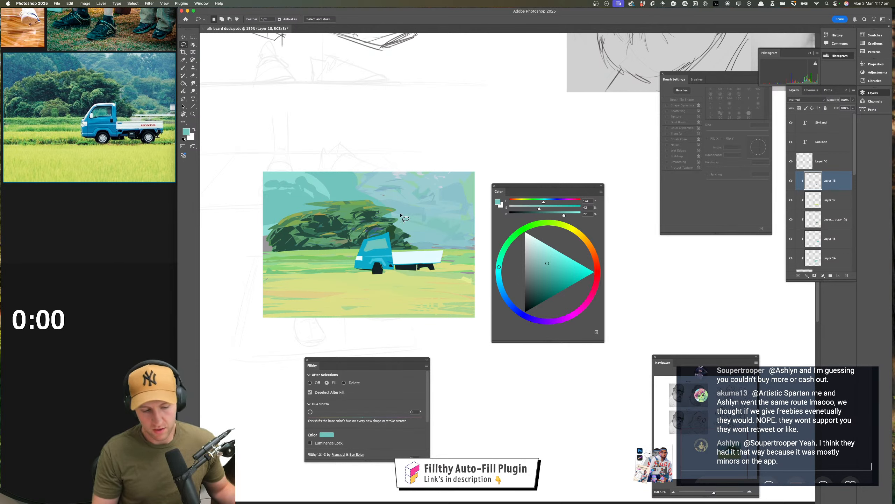
pyautogui.click(543, 287)
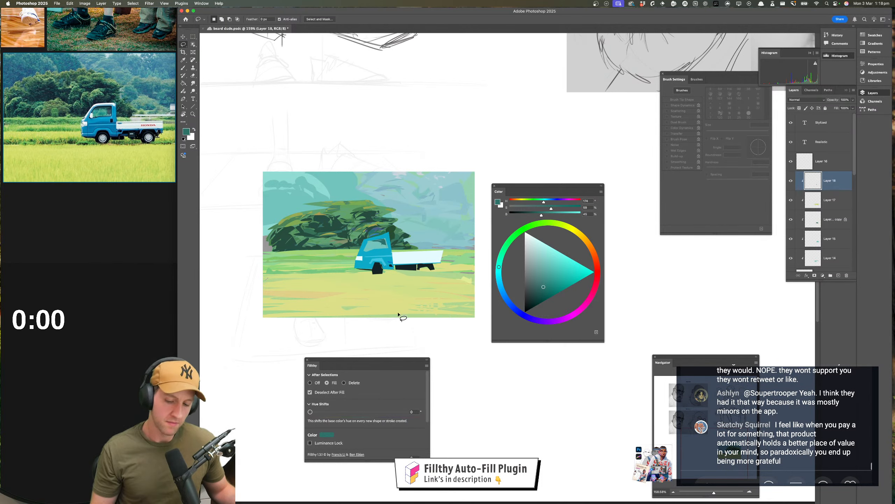
pyautogui.moveTo(399, 313); pyautogui.dragTo(395, 310)
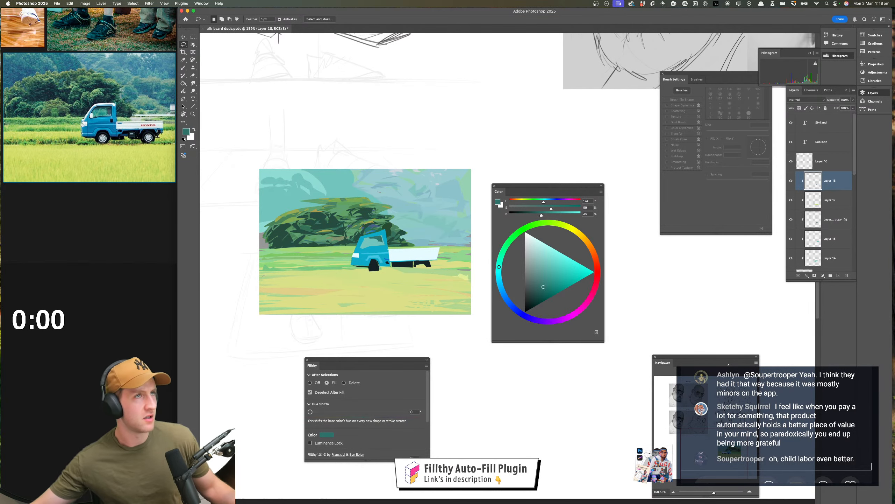
# Switch to Firefox and open the Sketchy Squirrel channel on YouTube
pyautogui.press('super+Tab')
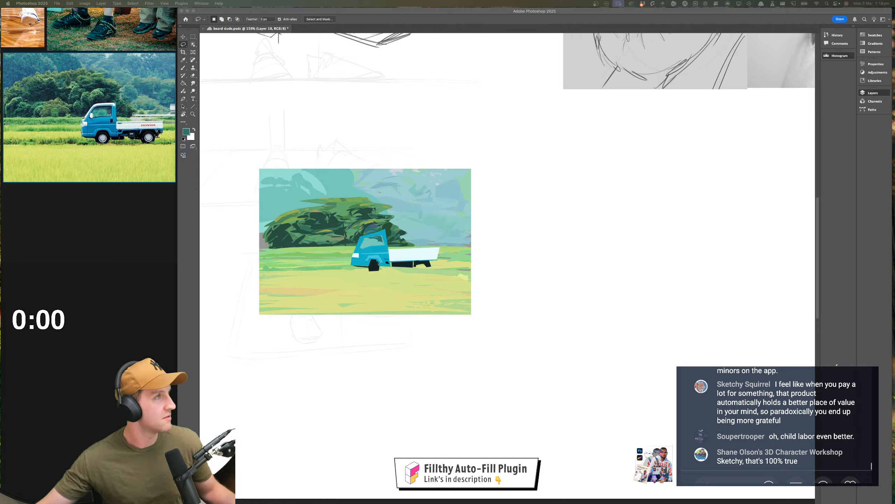
pyautogui.moveTo(353, 1); pyautogui.dragTo(628, 53)
pyautogui.click(428, 68)
pyautogui.click(436, 67)
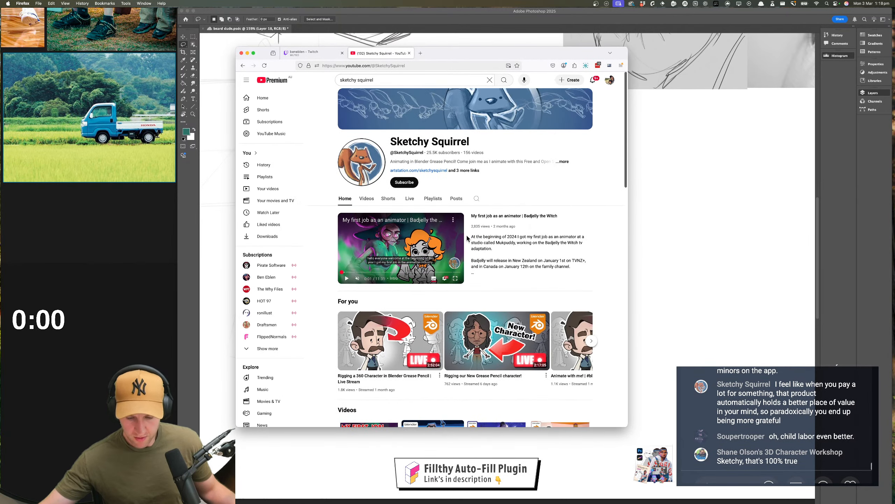
# Browse the Sketchy Squirrel channel's uploaded videos, from the latest to the older Grease Pencil tutorials
pyautogui.scroll(-2, 467, 239)
pyautogui.click(367, 114)
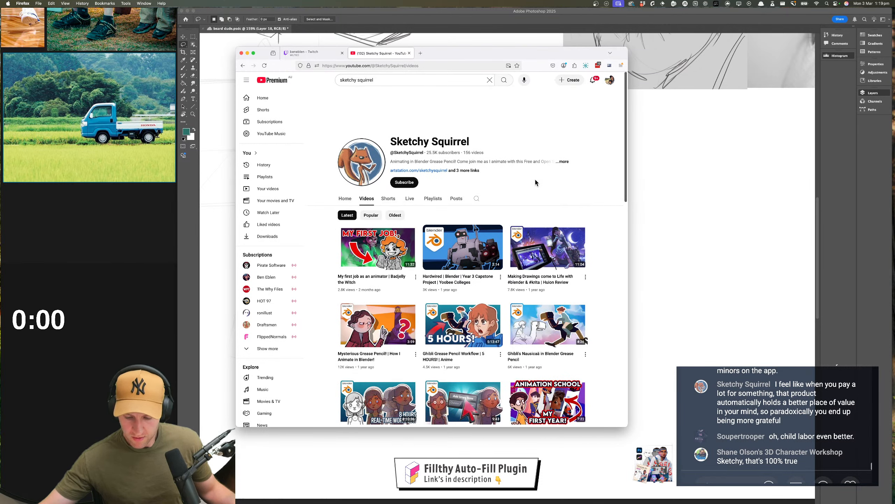
pyautogui.scroll(-2, 534, 177)
pyautogui.scroll(-3, 536, 182)
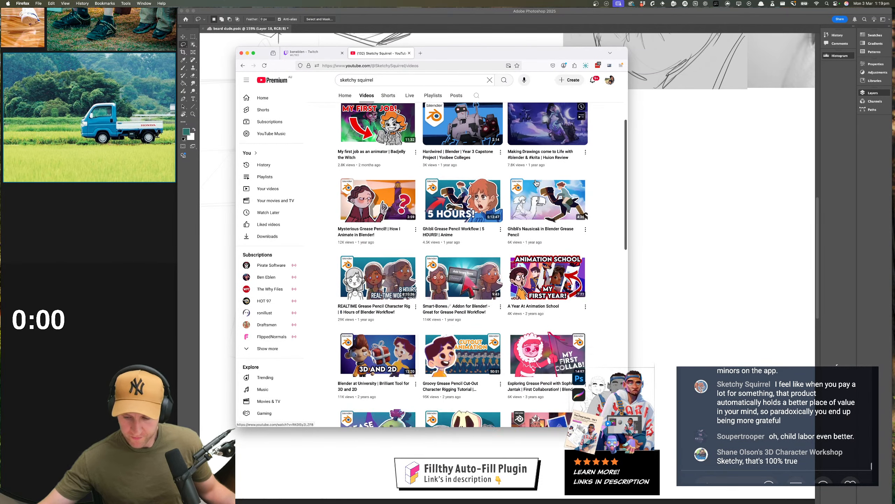
pyautogui.scroll(-4, 535, 182)
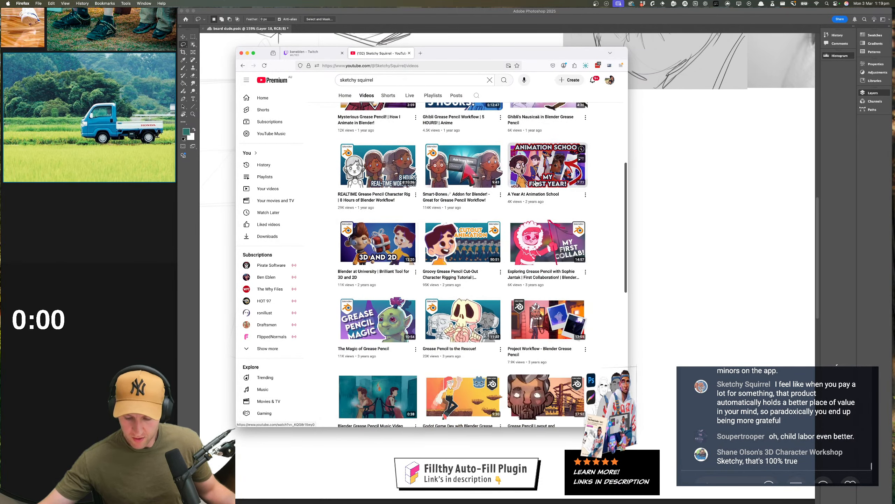
pyautogui.scroll(-5, 536, 182)
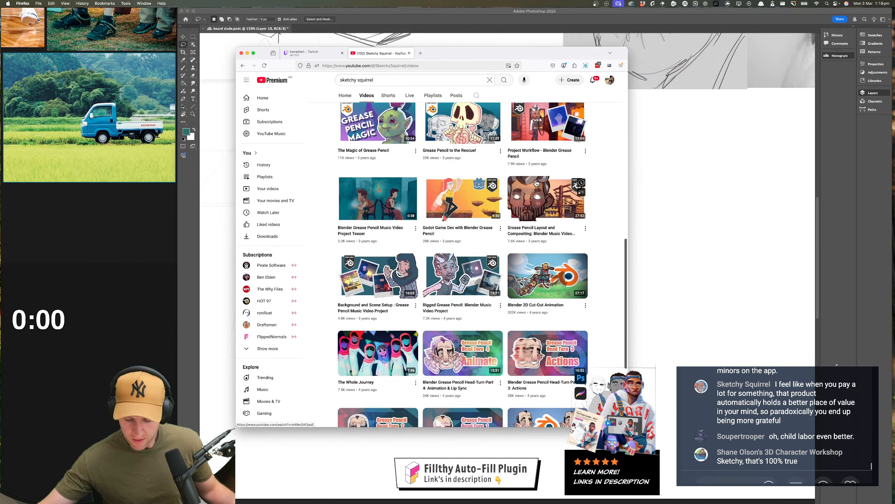
pyautogui.scroll(-5, 536, 182)
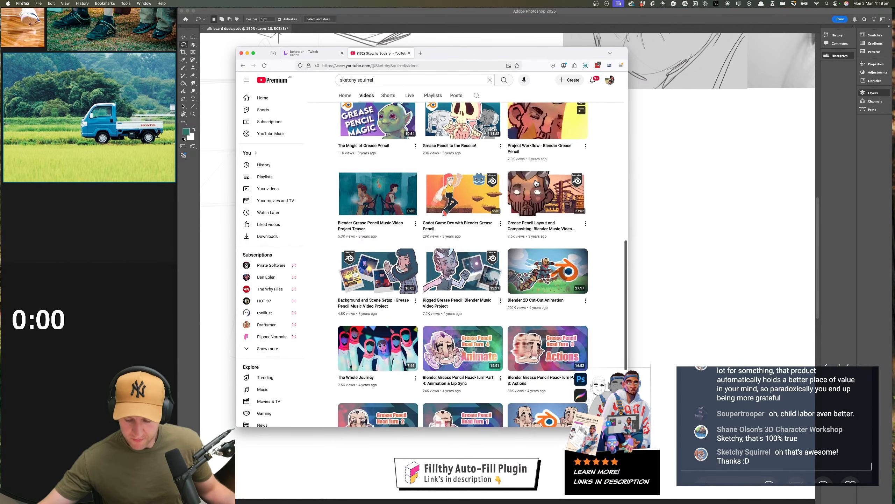
pyautogui.scroll(1, 476, 180)
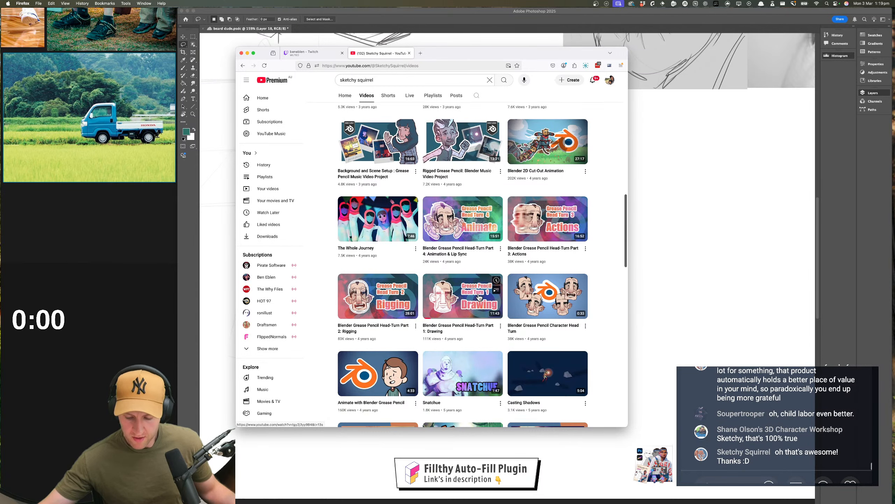
# Return to the start of the channel's video list and move the browser window away from the painting
pyautogui.scroll(-1, 494, 287)
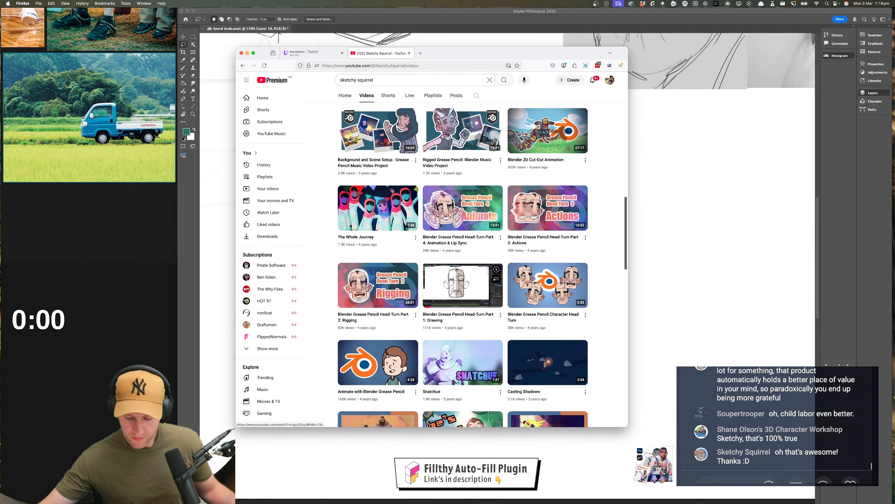
pyautogui.scroll(15, 540, 234)
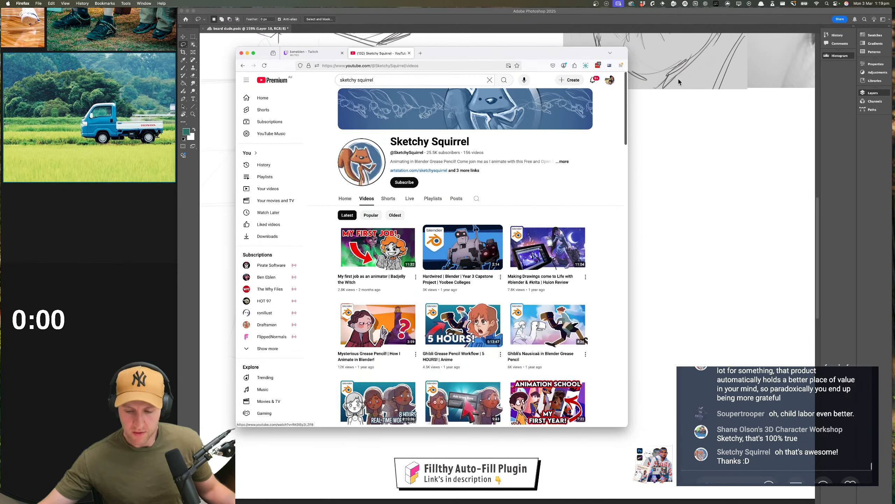
pyautogui.moveTo(563, 54); pyautogui.dragTo(490, 52)
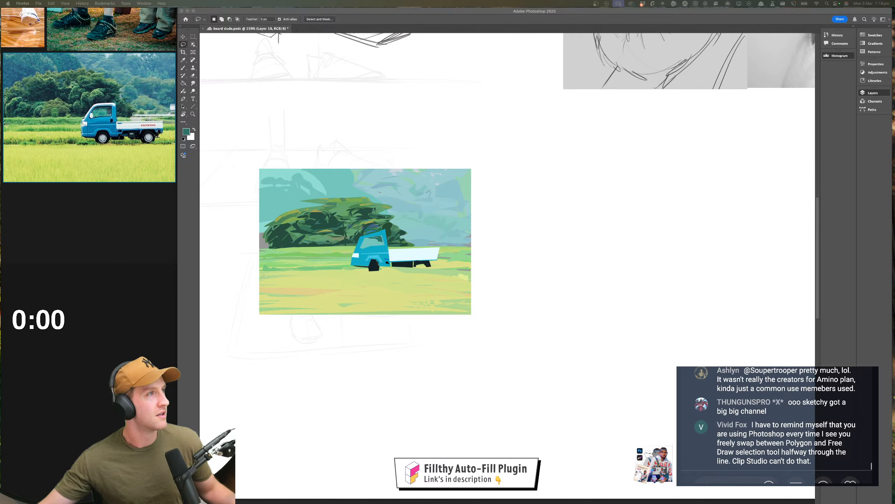
# Read back through the recent stream chat messages
pyautogui.scroll(3, 778, 414)
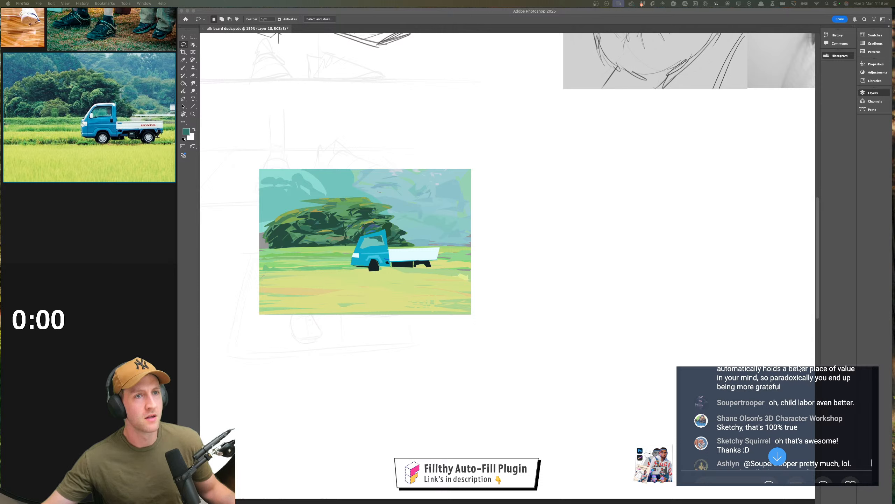
pyautogui.scroll(-2, 799, 368)
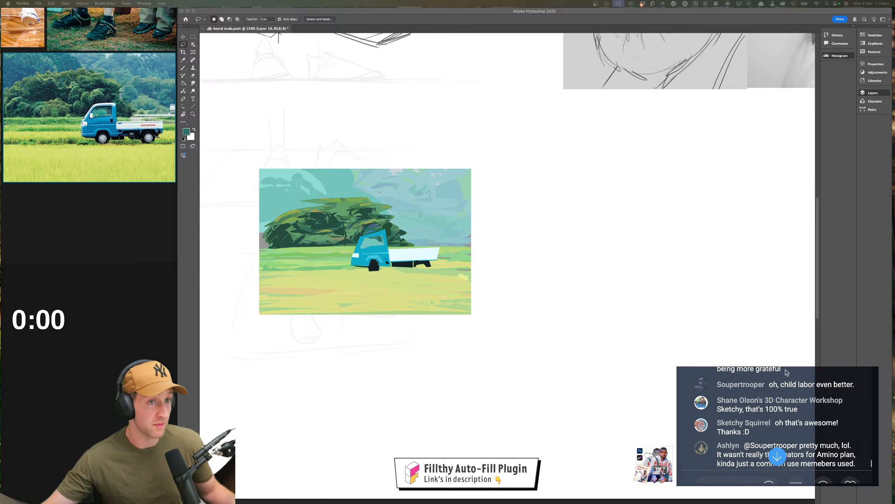
pyautogui.scroll(-2, 782, 374)
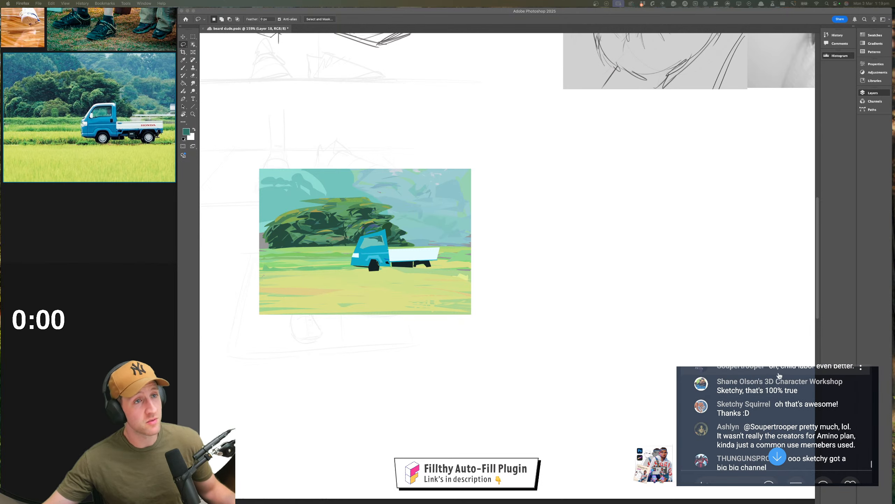
pyautogui.scroll(-3, 783, 375)
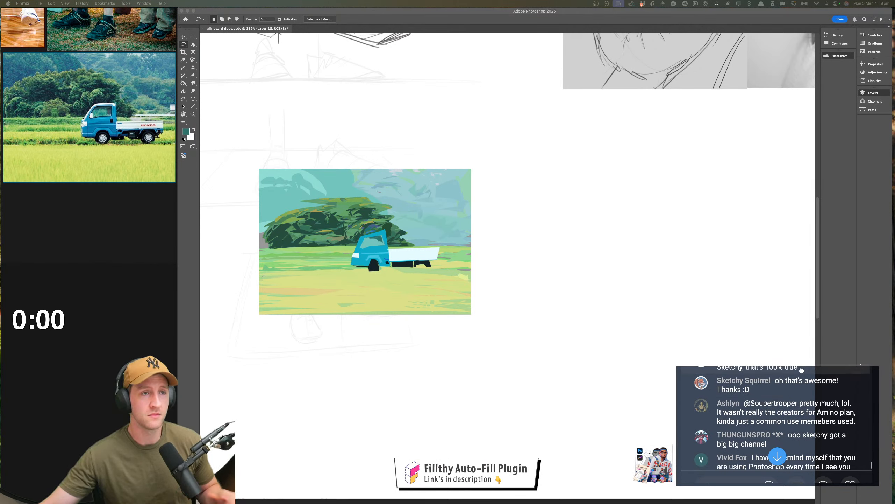
pyautogui.scroll(-2, 802, 370)
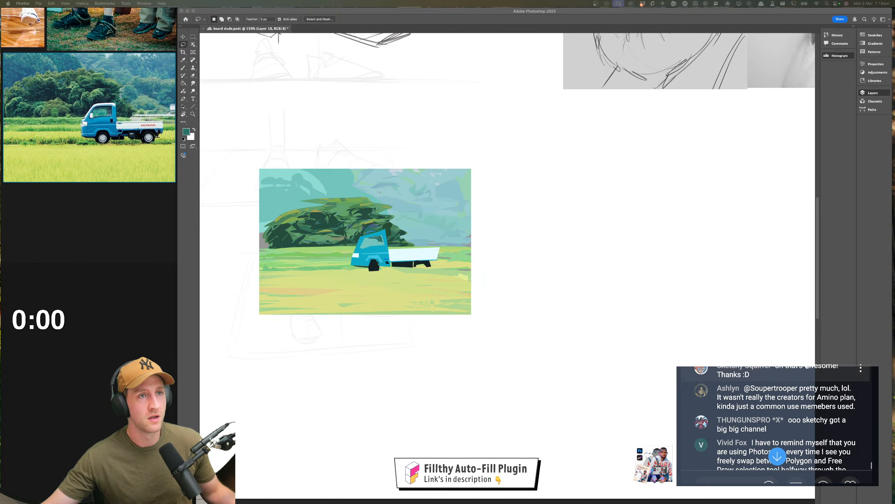
pyautogui.scroll(1, 808, 367)
# Lasso-fill a thin stripe along the truck bed's lower edge in a strong blue sampled where the cab meets the bed
pyautogui.click(425, 309)
pyautogui.press('z')
pyautogui.moveTo(402, 267); pyautogui.dragTo(412, 268)
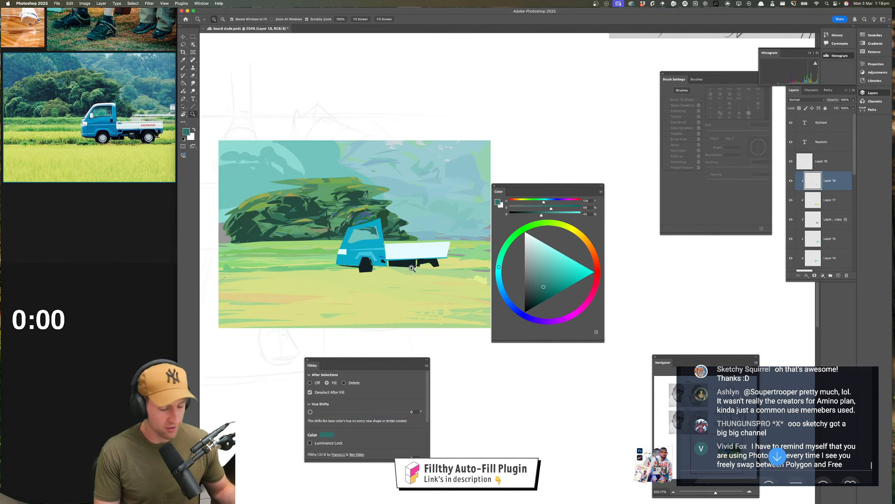
pyautogui.scroll(2, 426, 290)
pyautogui.press('i')
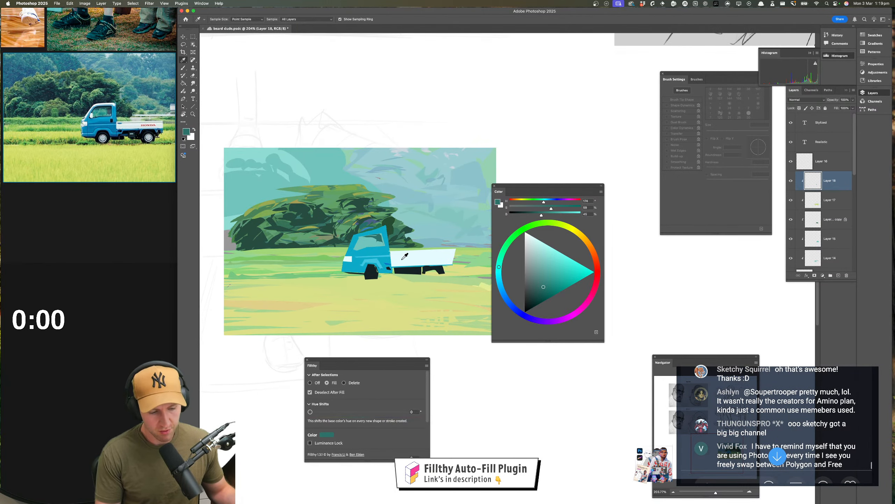
pyautogui.click(389, 265)
pyautogui.press('l')
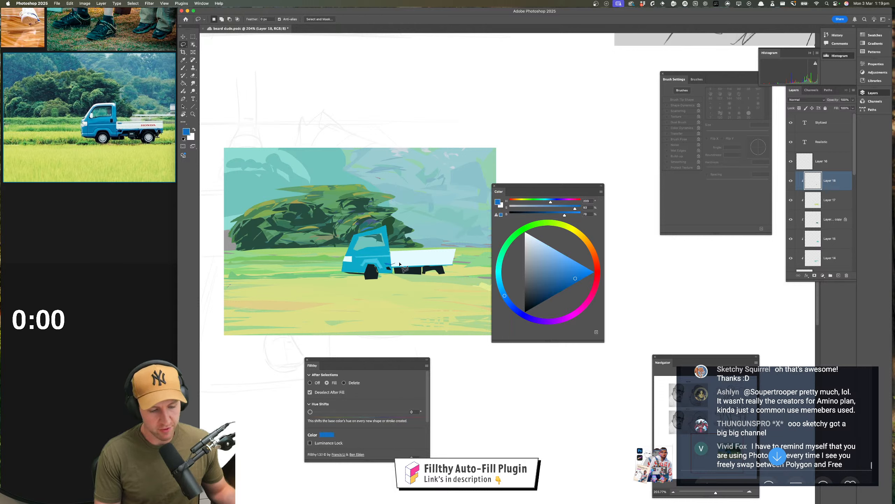
pyautogui.click(390, 264)
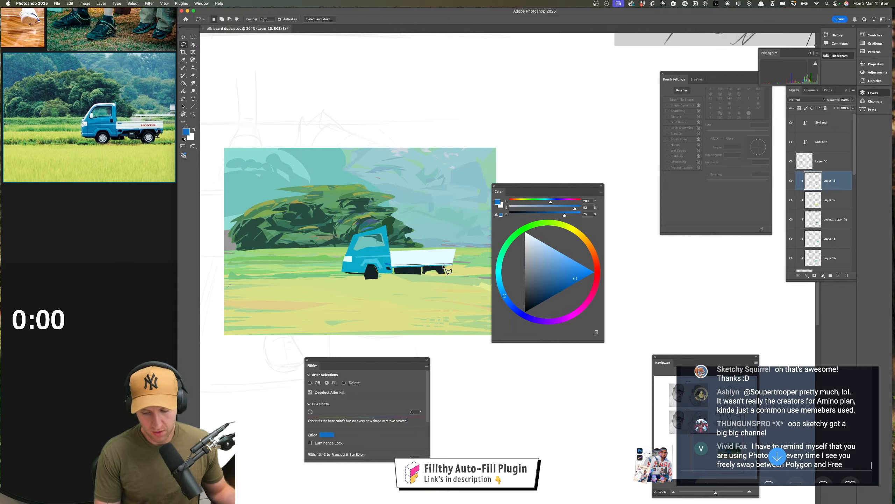
pyautogui.click(390, 264)
# Recolour the stripe along the truck bed's lower edge with a lasso fill in the cab's cyan-blue
pyautogui.press('i')
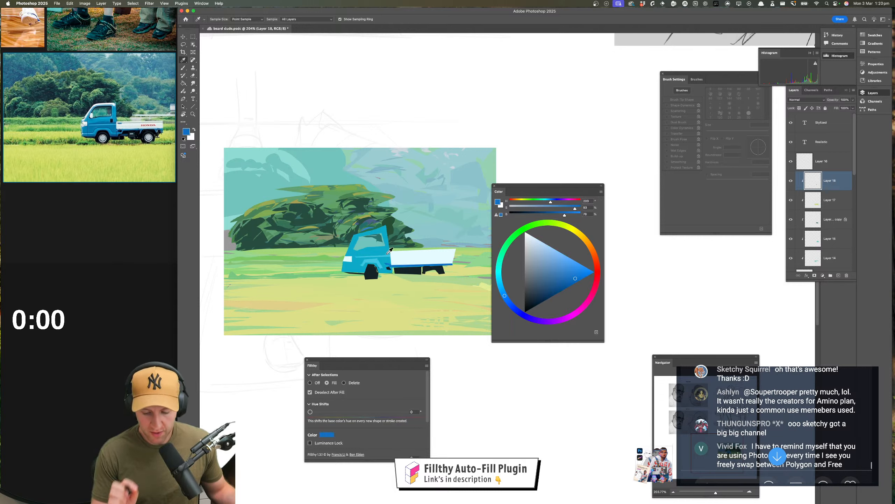
pyautogui.click(389, 251)
pyautogui.press('l')
pyautogui.click(391, 265)
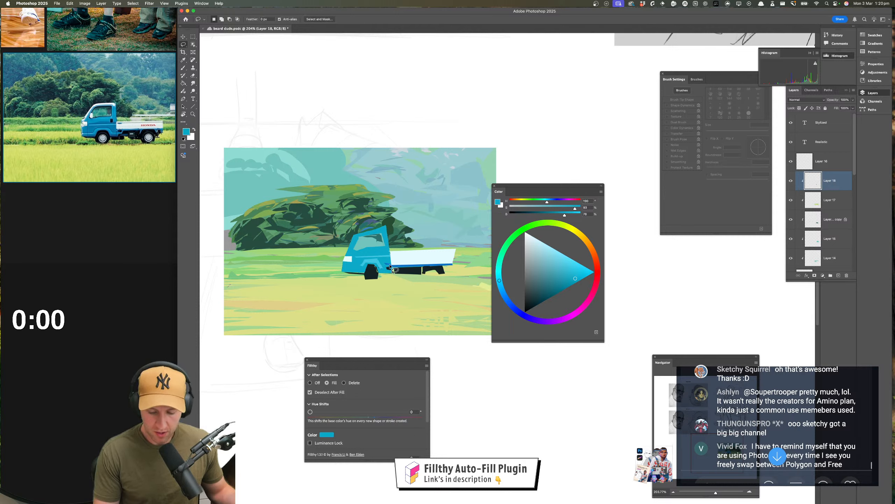
pyautogui.keyDown('alt'); pyautogui.click(453, 264); pyautogui.keyUp('alt')
pyautogui.keyDown('alt'); pyautogui.click(453, 265); pyautogui.keyUp('alt')
pyautogui.keyDown('alt'); pyautogui.click(390, 267); pyautogui.keyUp('alt')
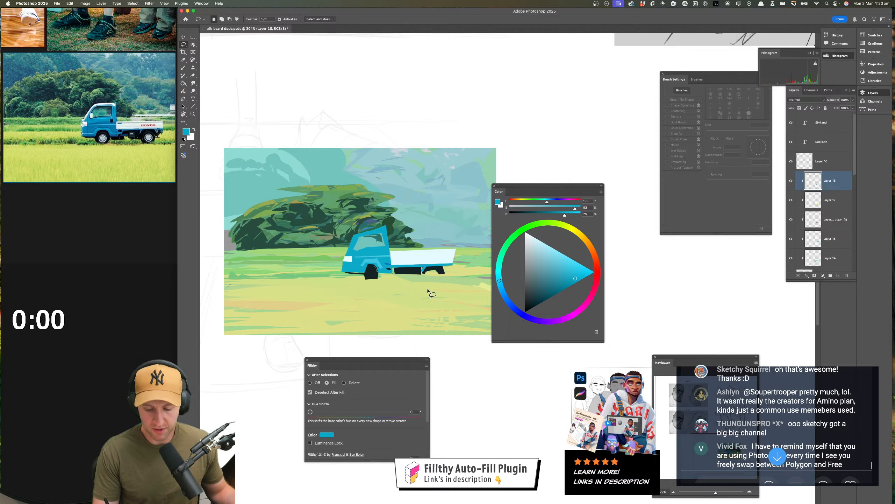
# Lasso-fill the front wheel's hub in a light grey darkened from the off-white sampled on the truck bed
pyautogui.press('i')
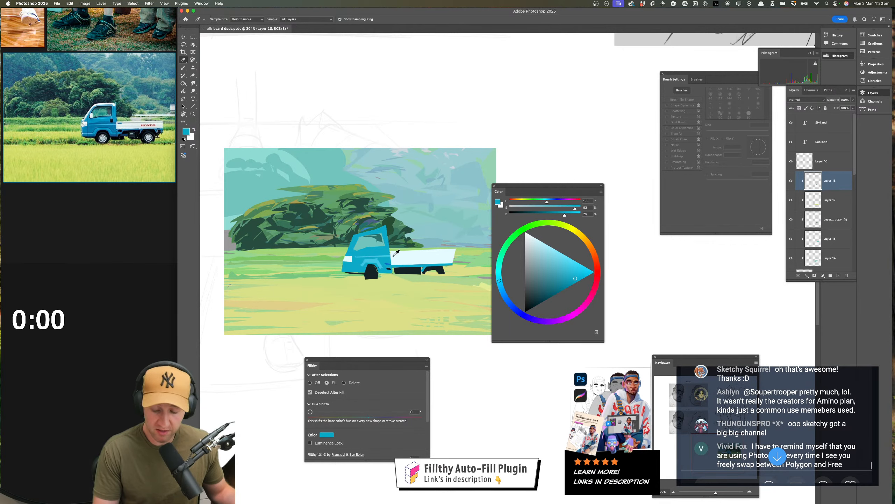
pyautogui.click(393, 255)
pyautogui.press('l')
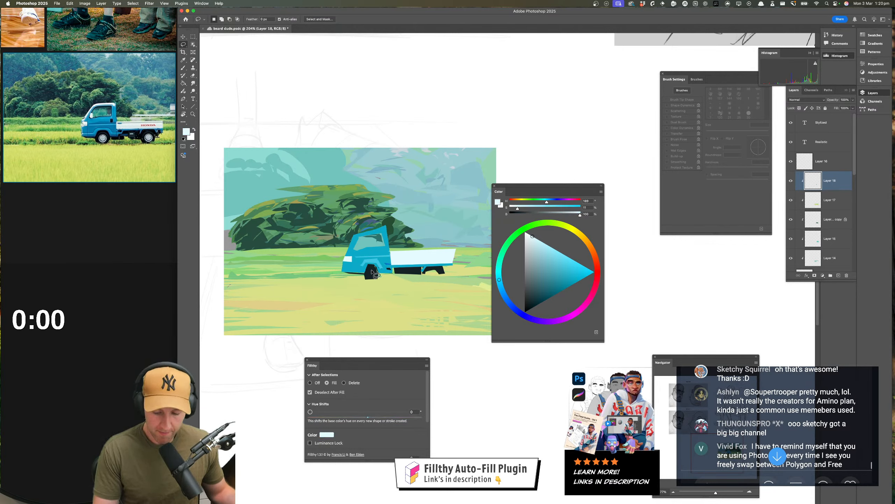
pyautogui.moveTo(370, 276); pyautogui.dragTo(376, 270)
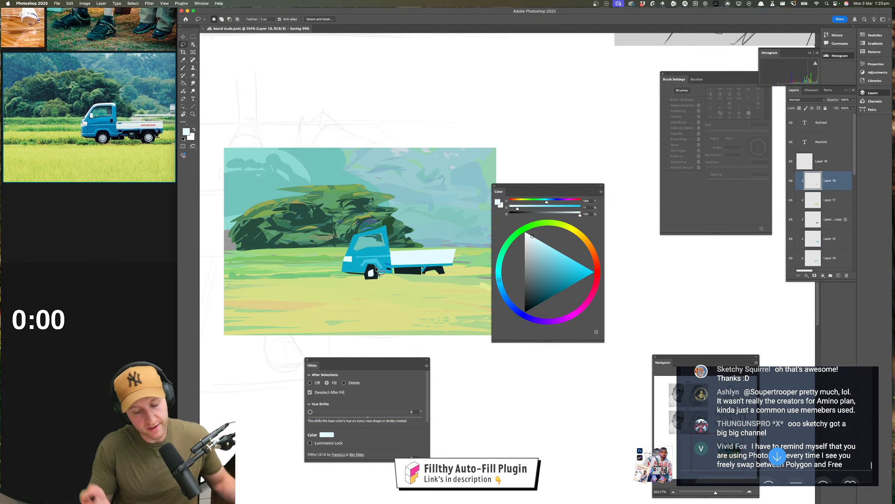
pyautogui.press('super+z')
pyautogui.press('super+z')
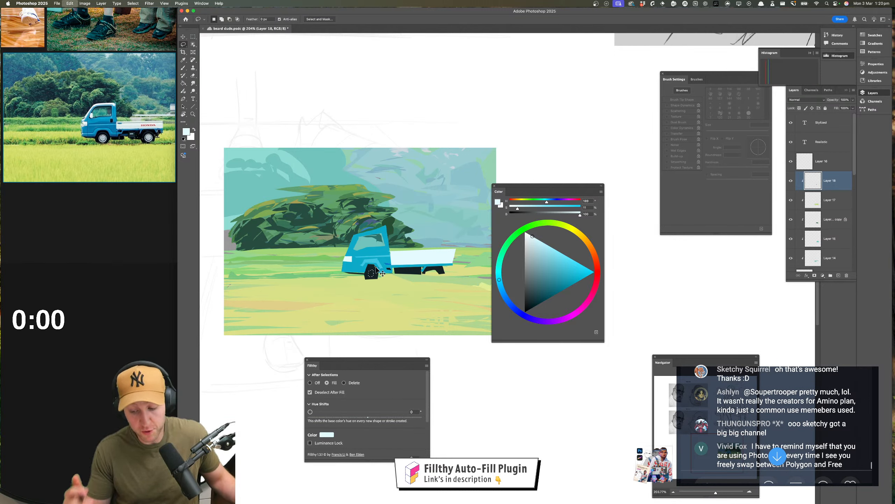
pyautogui.moveTo(532, 236); pyautogui.dragTo(528, 252)
pyautogui.moveTo(369, 271); pyautogui.dragTo(376, 274)
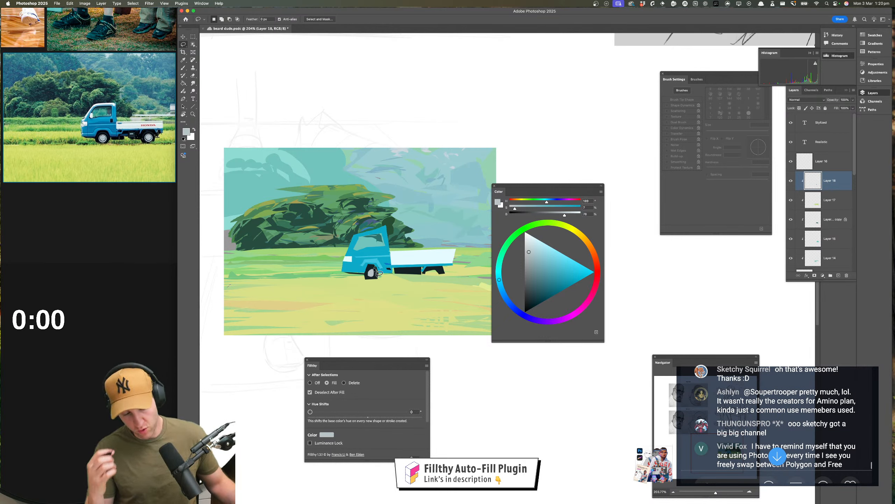
# Lasso-fill the rear wheel's rounded tyre in sampled near-black and its hub in the front hub's light grey
pyautogui.press('i')
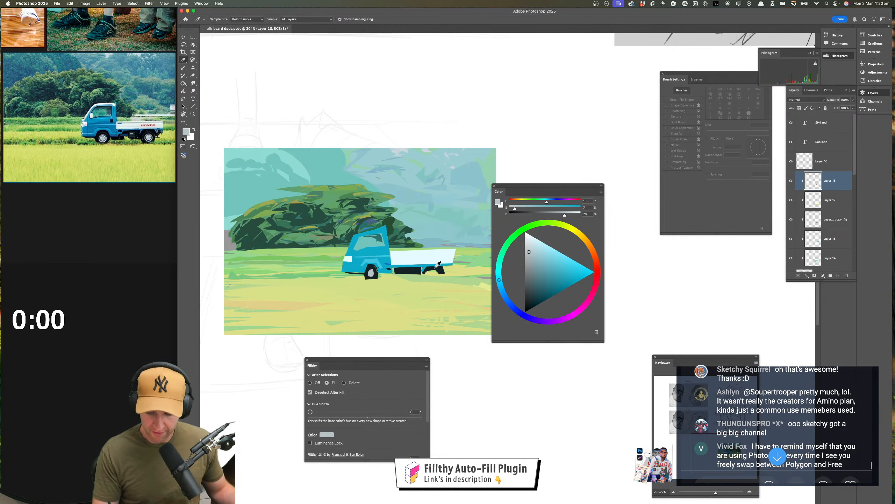
pyautogui.click(438, 270)
pyautogui.press('l')
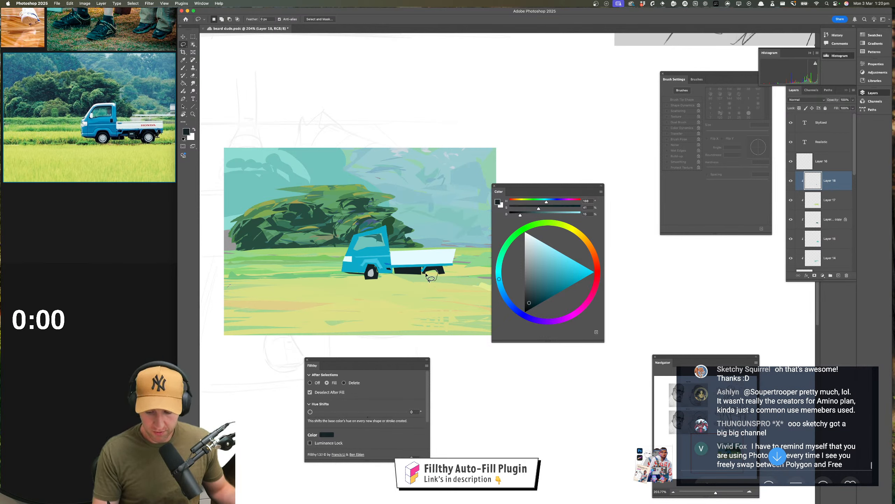
pyautogui.moveTo(433, 281)
pyautogui.mouseDown()
pyautogui.moveTo(424, 275)
pyautogui.moveTo(437, 279)
pyautogui.mouseUp()
pyautogui.press('i')
pyautogui.click(372, 274)
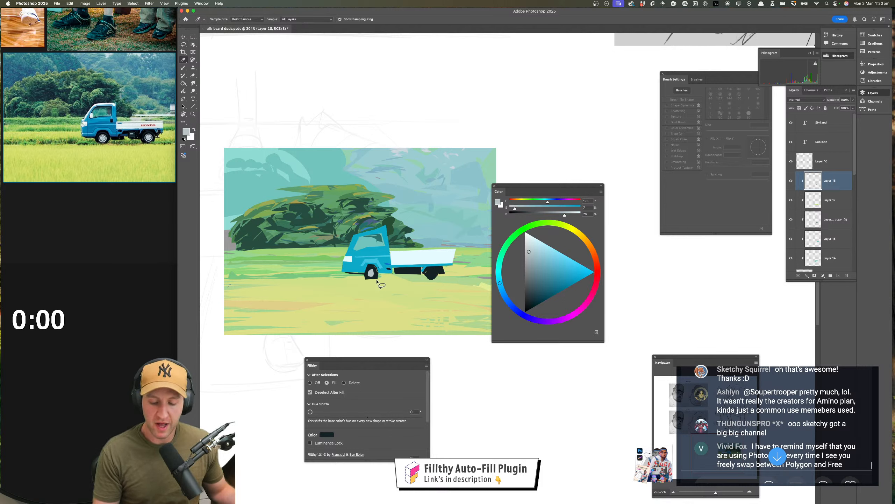
pyautogui.press('l')
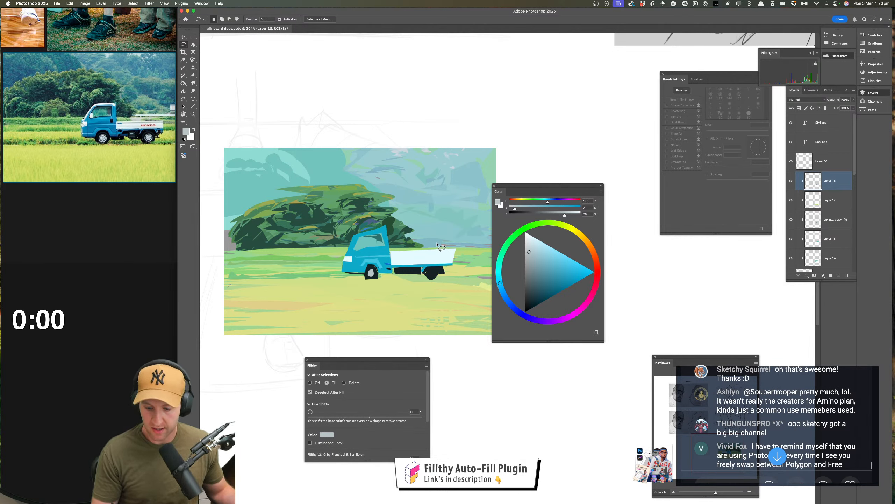
pyautogui.moveTo(433, 271); pyautogui.dragTo(434, 271)
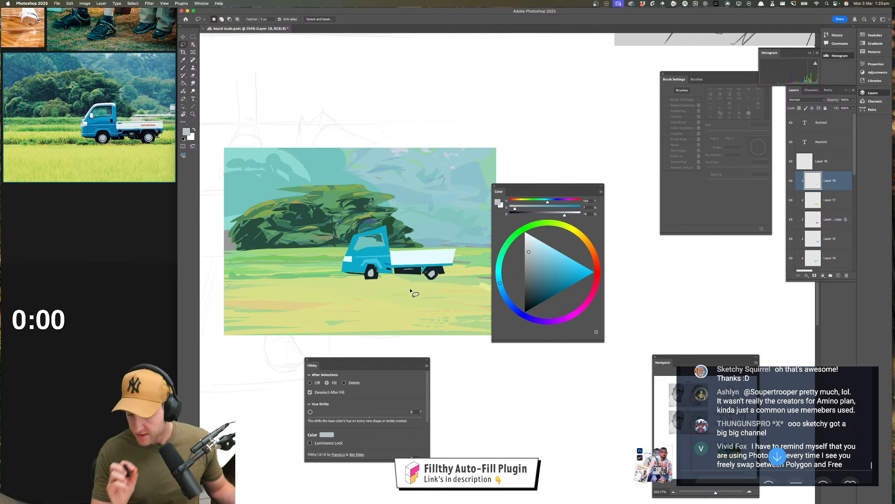
# Lasso-fill small accents at the cab window's front and rear edges in near-black sampled from the truck's underside, and undo the last one
pyautogui.press('i')
pyautogui.click(399, 265)
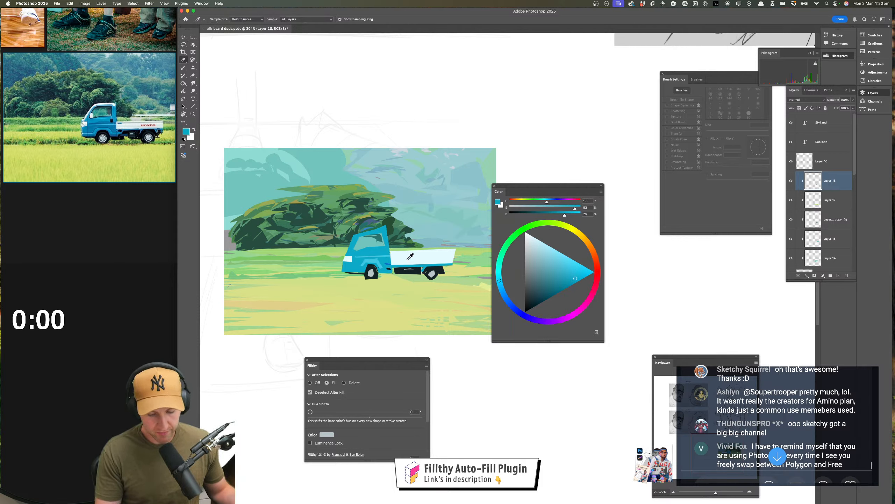
pyautogui.press('l')
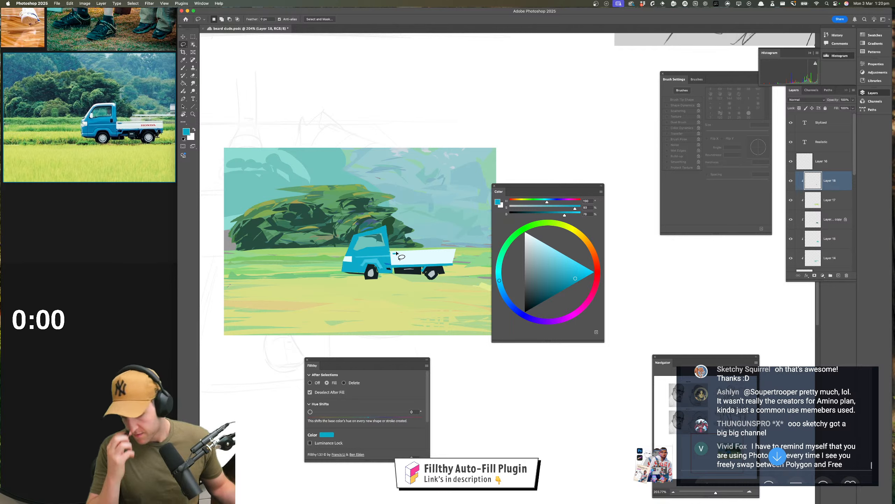
pyautogui.press('i')
pyautogui.click(401, 269)
pyautogui.press('l')
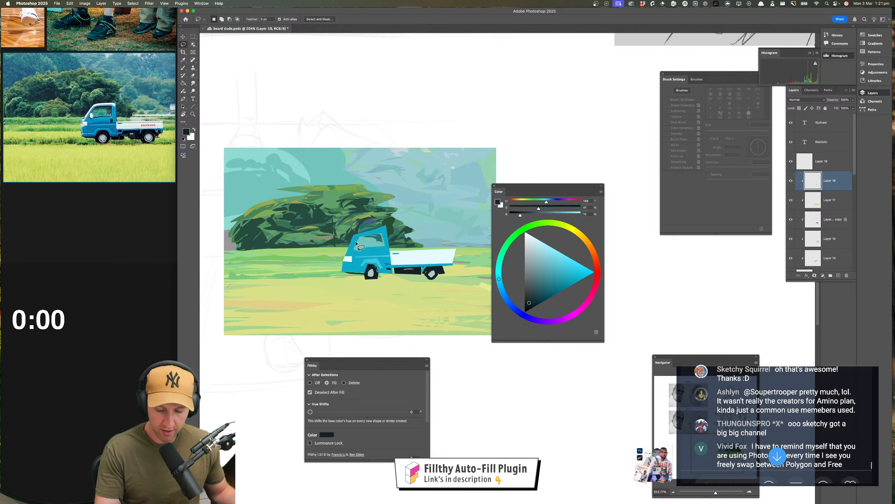
pyautogui.moveTo(357, 244)
pyautogui.mouseDown()
pyautogui.moveTo(378, 235)
pyautogui.moveTo(356, 244)
pyautogui.mouseUp()
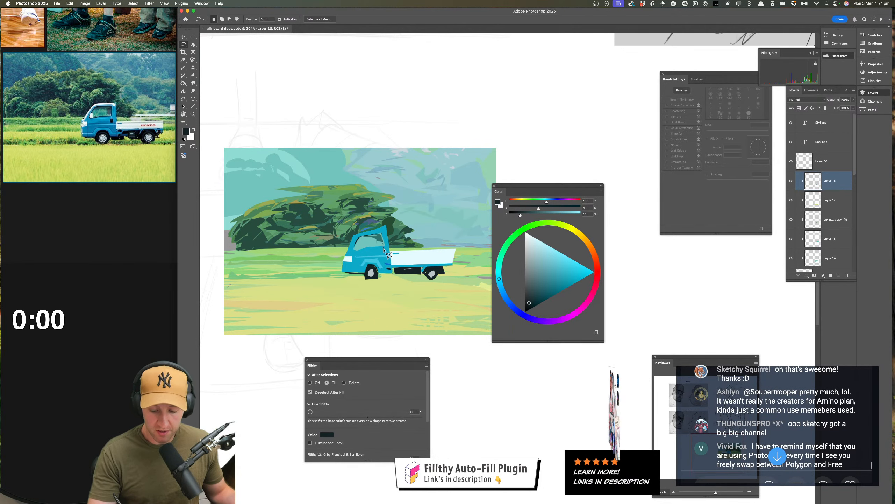
pyautogui.moveTo(385, 247); pyautogui.dragTo(383, 233)
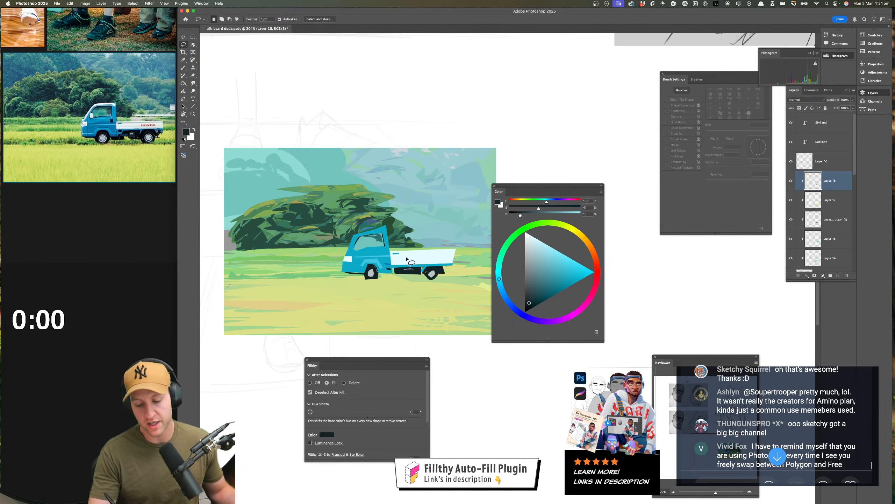
pyautogui.press('super+z')
pyautogui.press('super+z')
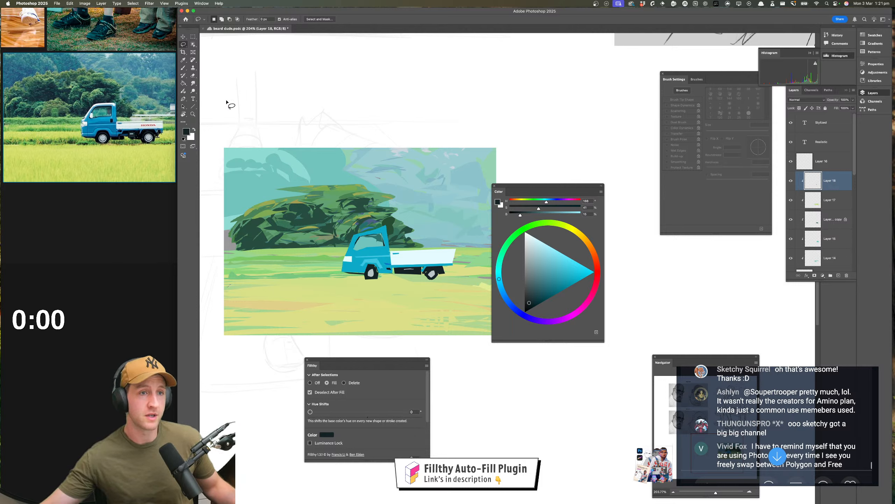
# Catch up on the newest viewer questions and comments in the stream chat
pyautogui.scroll(1, 802, 393)
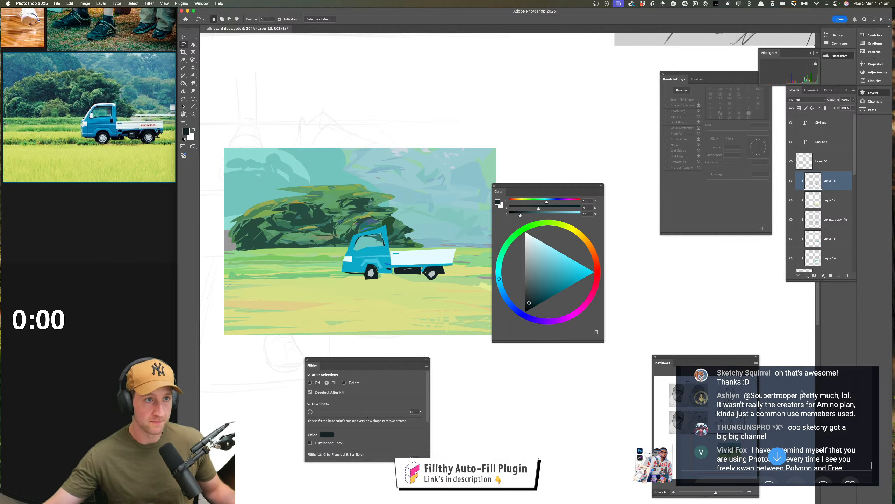
pyautogui.scroll(-2, 800, 387)
pyautogui.scroll(-3, 799, 388)
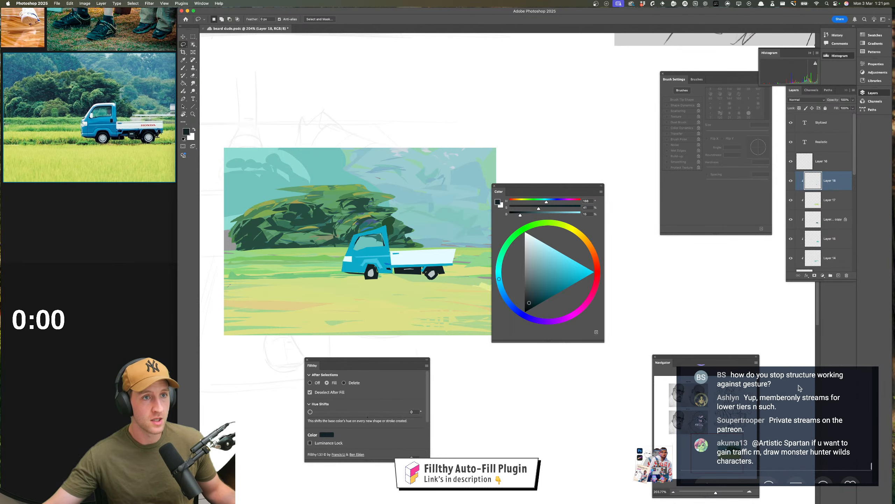
pyautogui.scroll(3, 799, 388)
pyautogui.scroll(3, 799, 387)
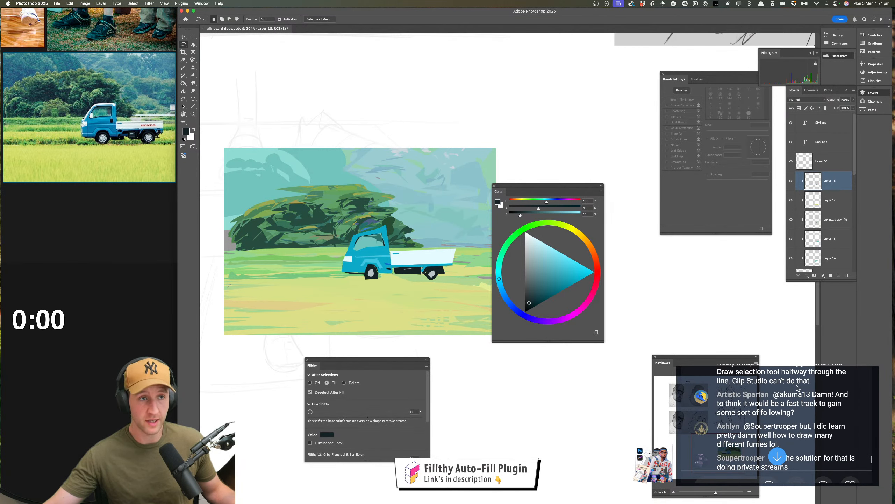
pyautogui.scroll(-3, 799, 388)
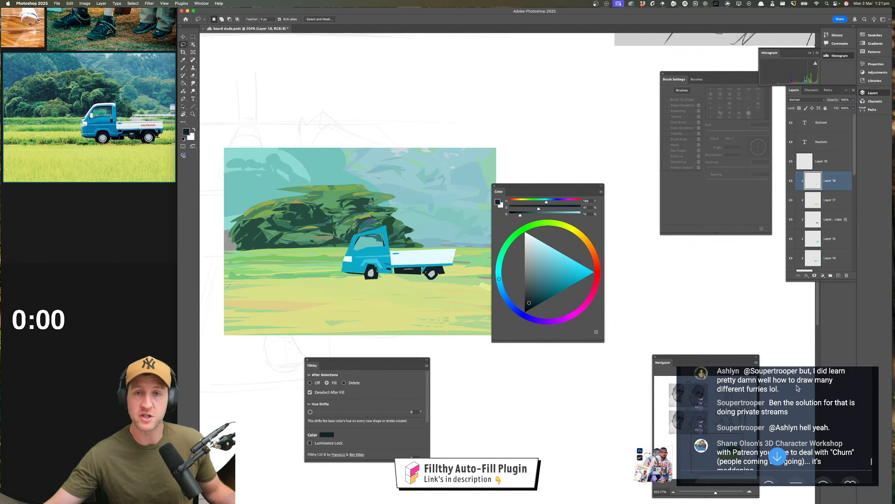
# Read through the stream chat's discussion of Patreon, private streams and drawing trendy characters to gain traffic
pyautogui.scroll(1, 799, 388)
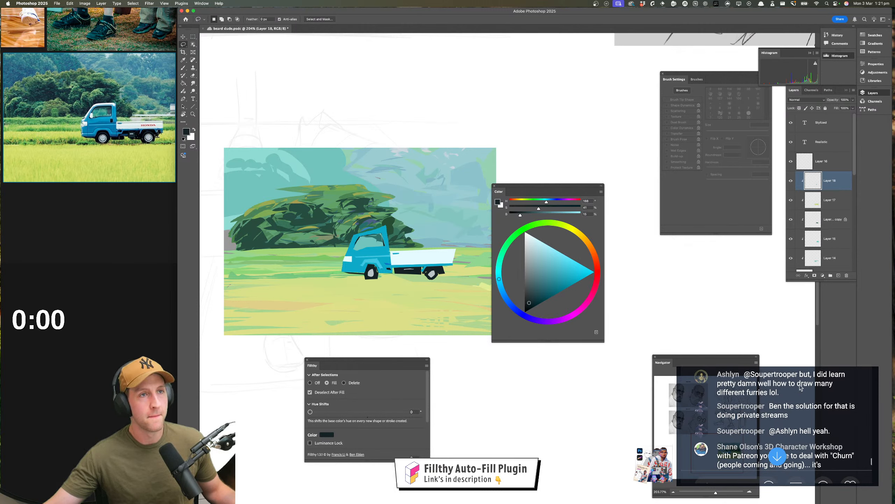
pyautogui.scroll(-3, 800, 387)
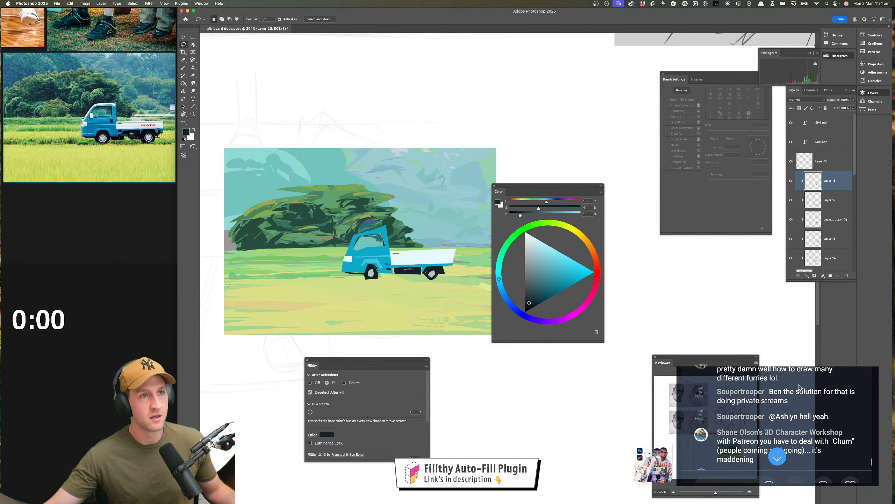
pyautogui.scroll(-1, 800, 387)
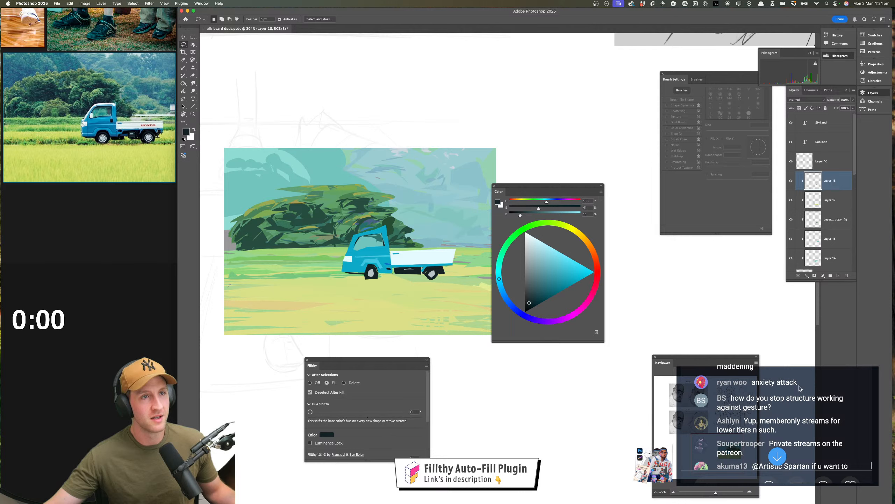
pyautogui.scroll(2, 799, 385)
pyautogui.scroll(2, 804, 381)
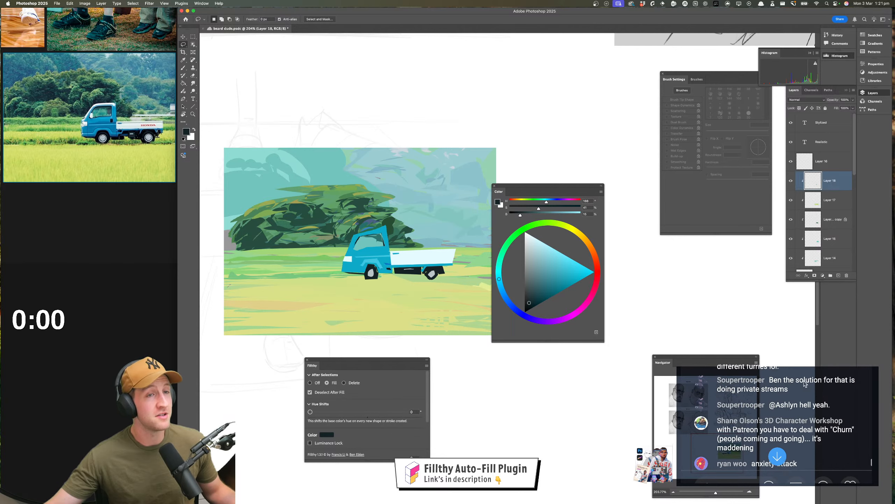
pyautogui.scroll(-2, 776, 385)
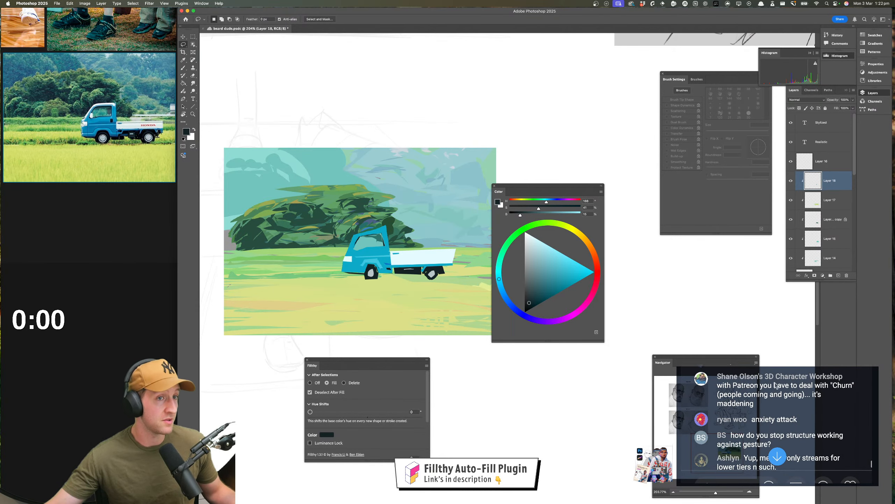
pyautogui.scroll(-2, 775, 386)
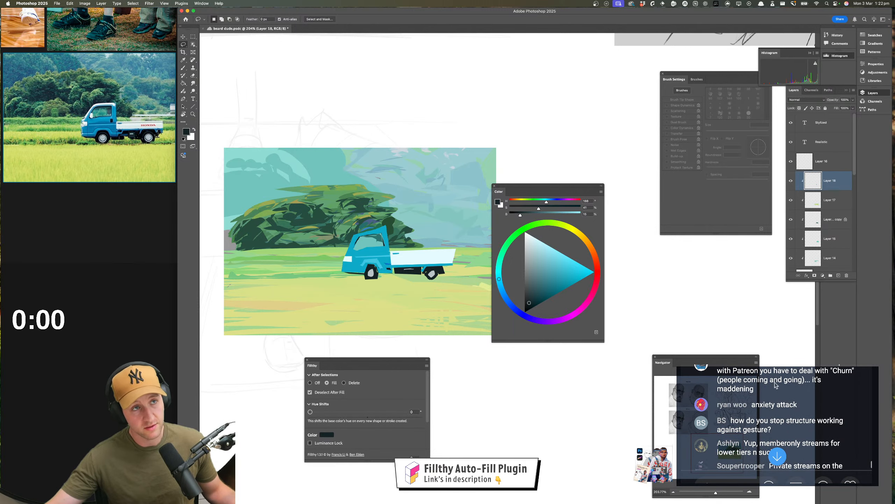
pyautogui.scroll(1, 776, 384)
pyautogui.scroll(-1, 779, 384)
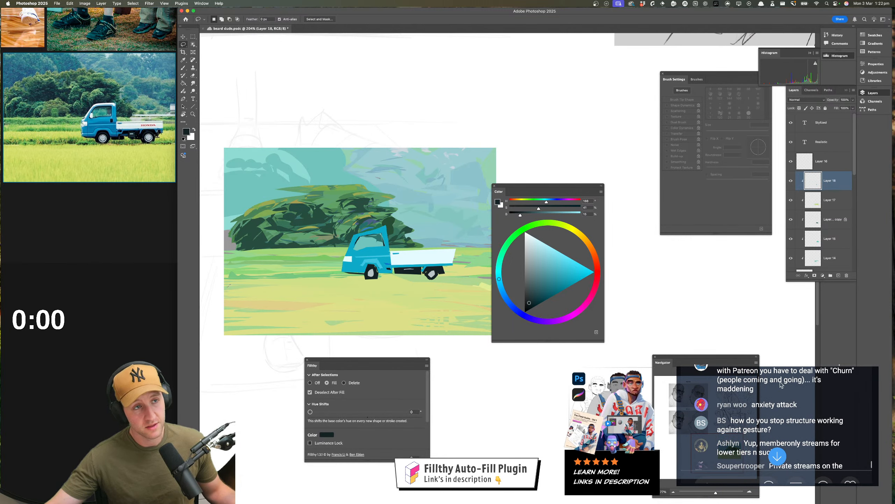
pyautogui.scroll(-1, 781, 384)
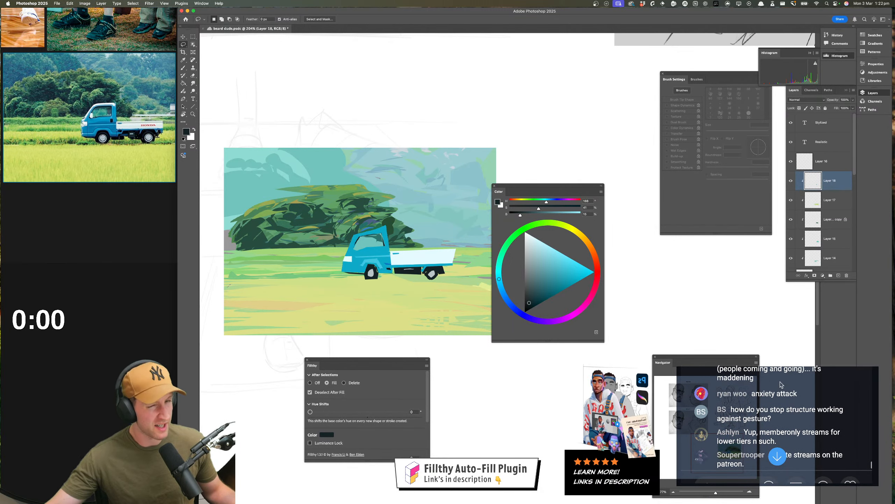
pyautogui.scroll(-1, 780, 384)
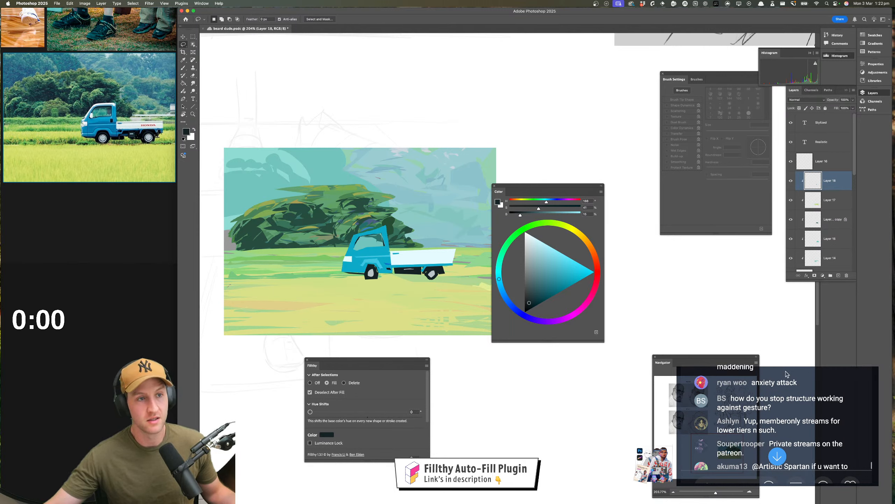
pyautogui.scroll(3, 786, 374)
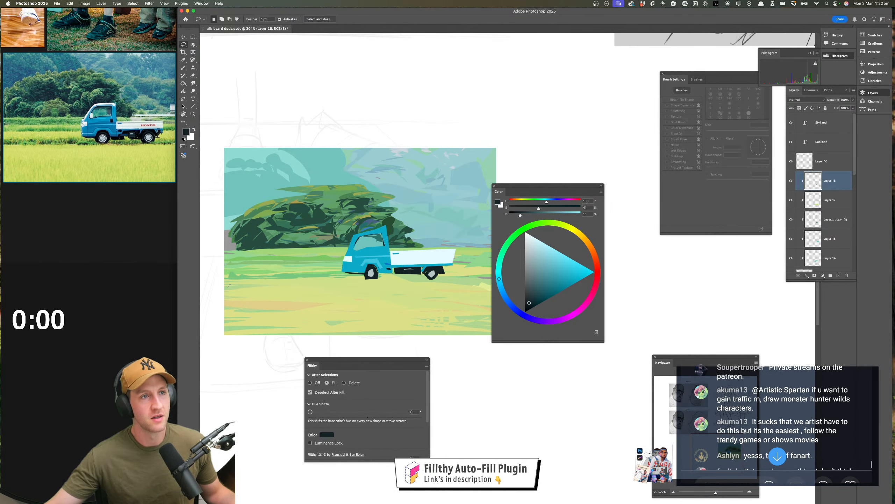
pyautogui.scroll(-1, 778, 419)
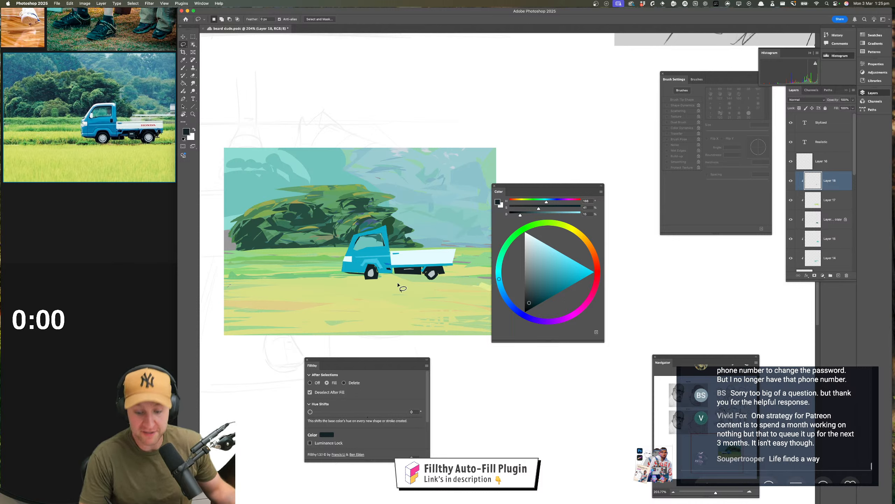
# Try a lasso-filled shape above the truck bed in a dark green sampled from the trees' shadow side
pyautogui.press('i')
pyautogui.click(408, 231)
pyautogui.press('l')
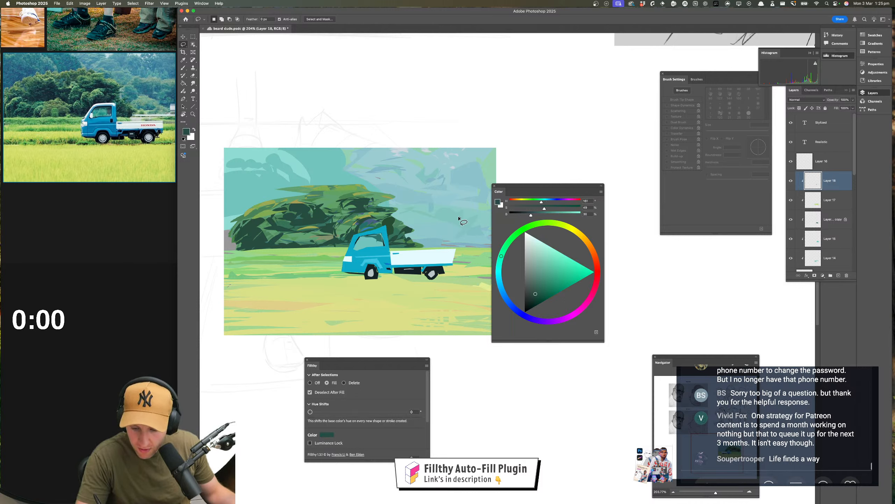
pyautogui.moveTo(459, 218)
pyautogui.mouseDown()
pyautogui.moveTo(445, 244)
pyautogui.moveTo(458, 229)
pyautogui.moveTo(456, 244)
pyautogui.moveTo(445, 246)
pyautogui.mouseUp()
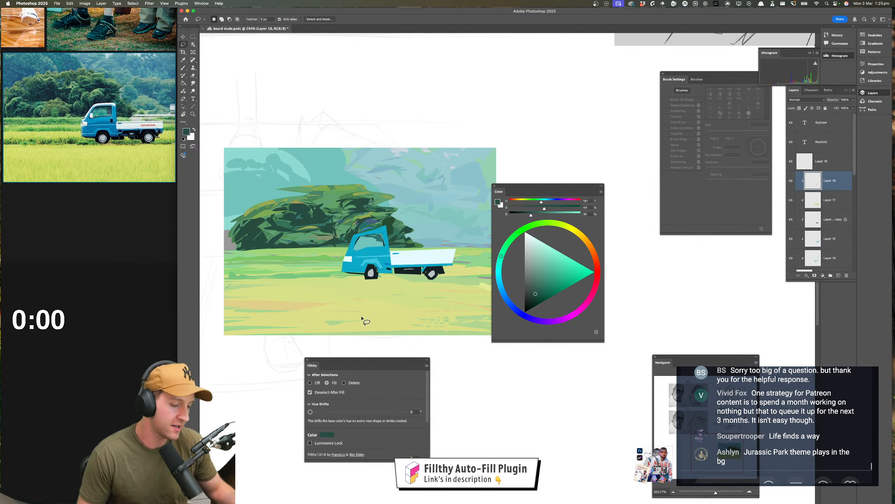
# On Layer 17, lasso-fill grass shadows beneath the truck in a darkened version of the sampled field green, undo the last stroke and compare with the layer hidden
pyautogui.press('i')
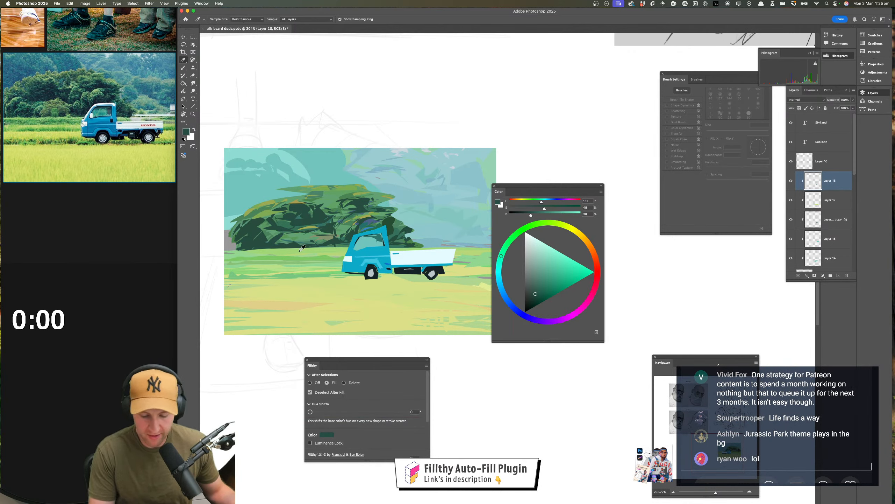
pyautogui.click(329, 270)
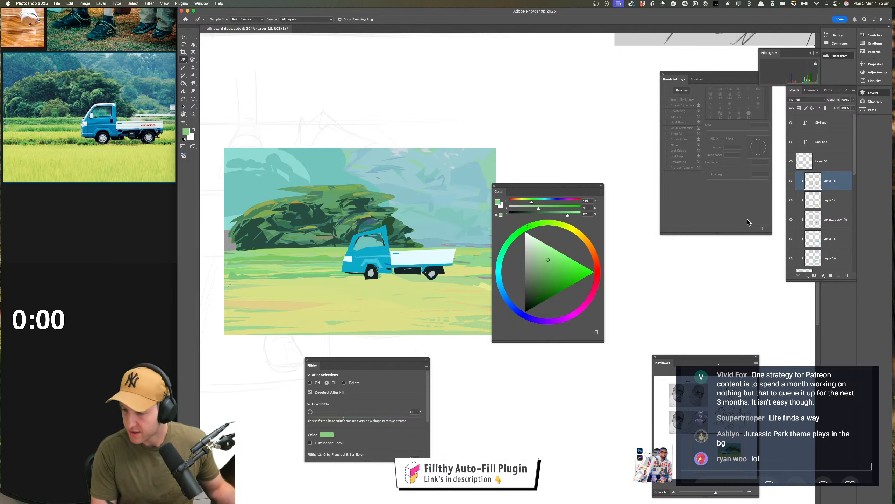
pyautogui.press('l')
pyautogui.click(841, 207)
pyautogui.click(544, 275)
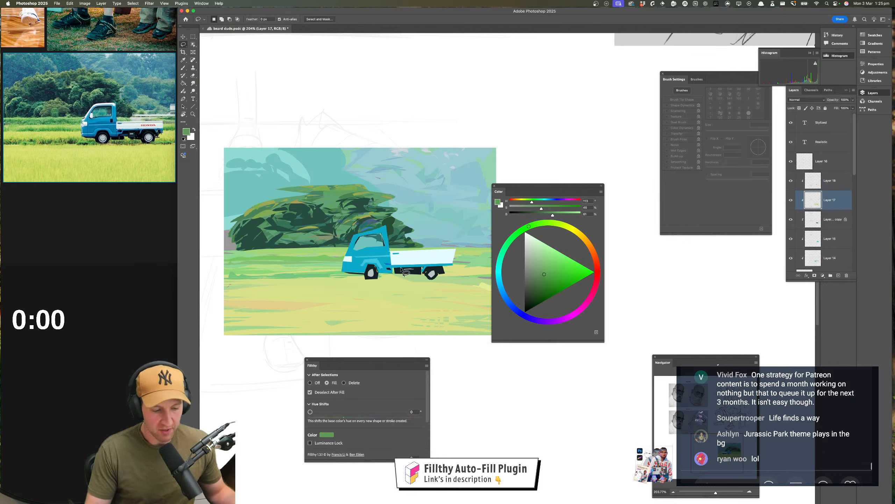
pyautogui.moveTo(347, 280)
pyautogui.mouseDown()
pyautogui.moveTo(423, 279)
pyautogui.moveTo(385, 277)
pyautogui.mouseUp()
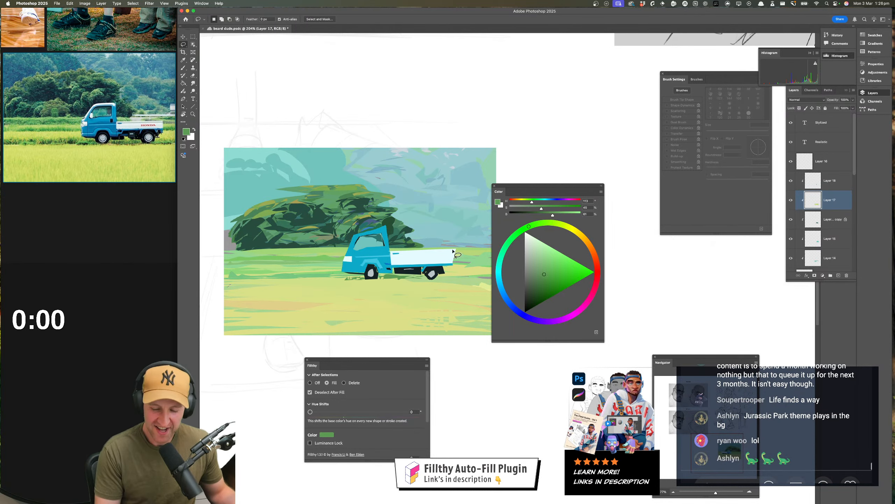
pyautogui.moveTo(437, 280)
pyautogui.mouseDown()
pyautogui.moveTo(478, 280)
pyautogui.moveTo(462, 274)
pyautogui.mouseUp()
pyautogui.press('super+z')
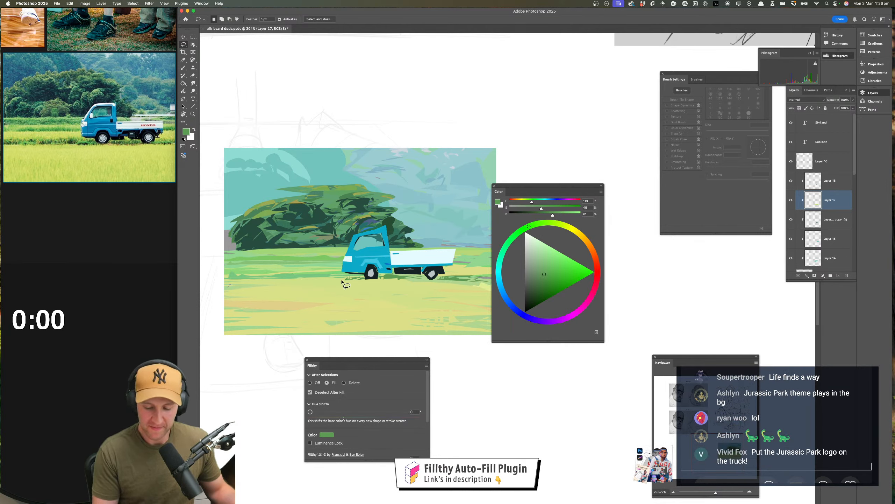
pyautogui.click(791, 200)
pyautogui.click(791, 200)
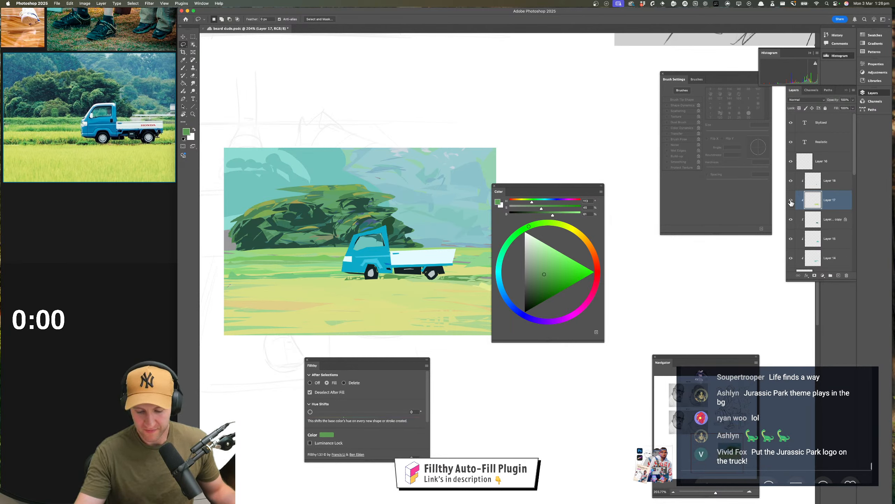
# Lasso-fill more mid-green grass patches across the field in front of and behind the truck, undoing one stray shape
pyautogui.moveTo(354, 282)
pyautogui.mouseDown()
pyautogui.moveTo(236, 281)
pyautogui.moveTo(265, 280)
pyautogui.moveTo(246, 283)
pyautogui.mouseUp()
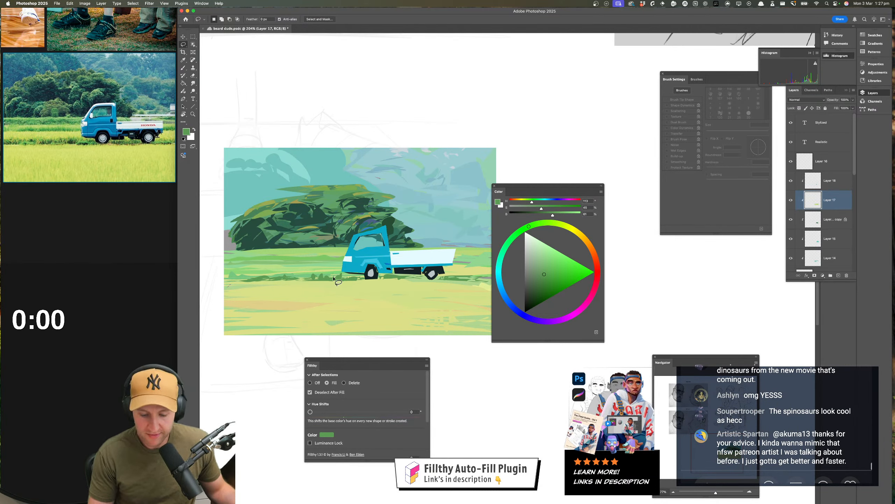
pyautogui.moveTo(322, 279)
pyautogui.mouseDown()
pyautogui.moveTo(287, 280)
pyautogui.moveTo(294, 268)
pyautogui.moveTo(342, 265)
pyautogui.moveTo(321, 267)
pyautogui.mouseUp()
pyautogui.moveTo(322, 267)
pyautogui.mouseDown()
pyautogui.moveTo(337, 268)
pyautogui.moveTo(229, 266)
pyautogui.moveTo(343, 266)
pyautogui.mouseUp()
pyautogui.click(438, 160)
pyautogui.press('super+z')
pyautogui.moveTo(453, 263)
pyautogui.mouseDown()
pyautogui.moveTo(486, 265)
pyautogui.moveTo(453, 264)
pyautogui.mouseUp()
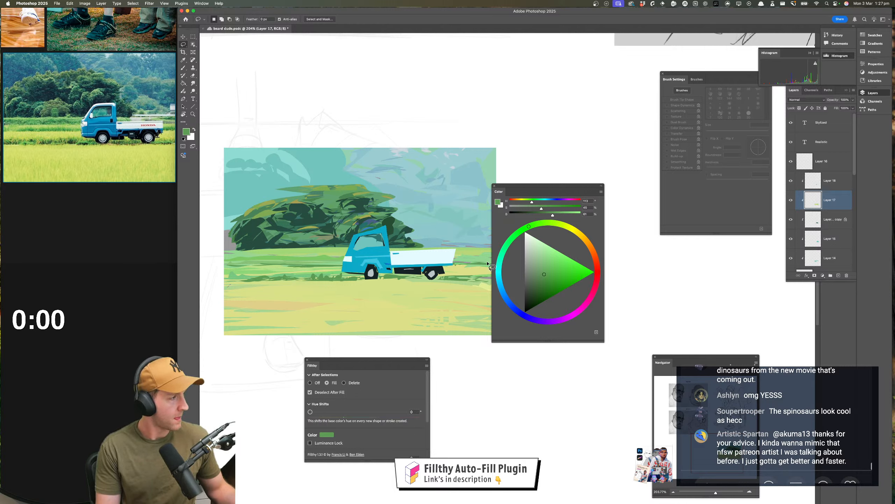
# On Layer 18, lasso-fill the cab's roof and front window pillar in off-white sampled from the truck's headlight area
pyautogui.keyDown('super'); pyautogui.click(378, 258); pyautogui.keyUp('super')
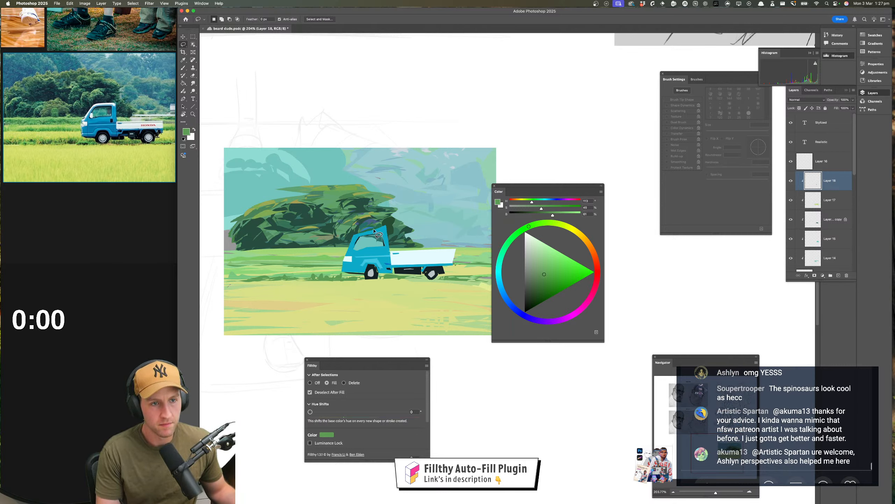
pyautogui.press('i')
pyautogui.click(382, 247)
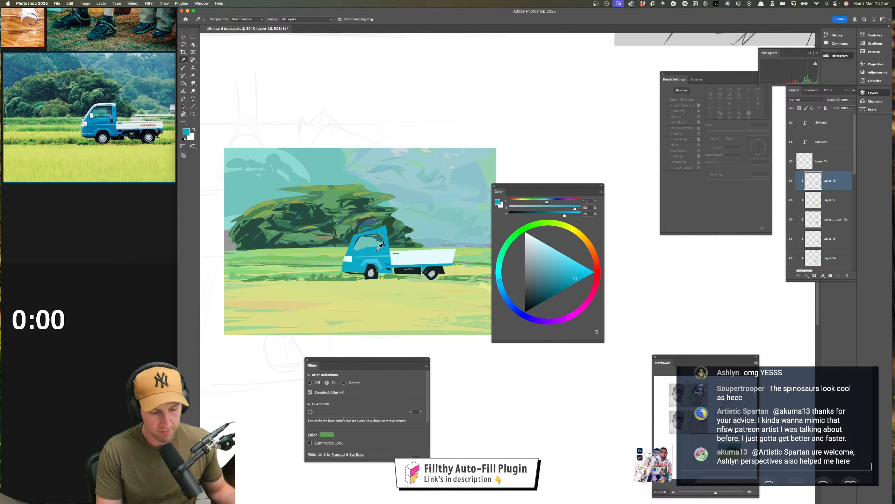
pyautogui.click(348, 259)
pyautogui.press('l')
pyautogui.moveTo(356, 246); pyautogui.dragTo(356, 246)
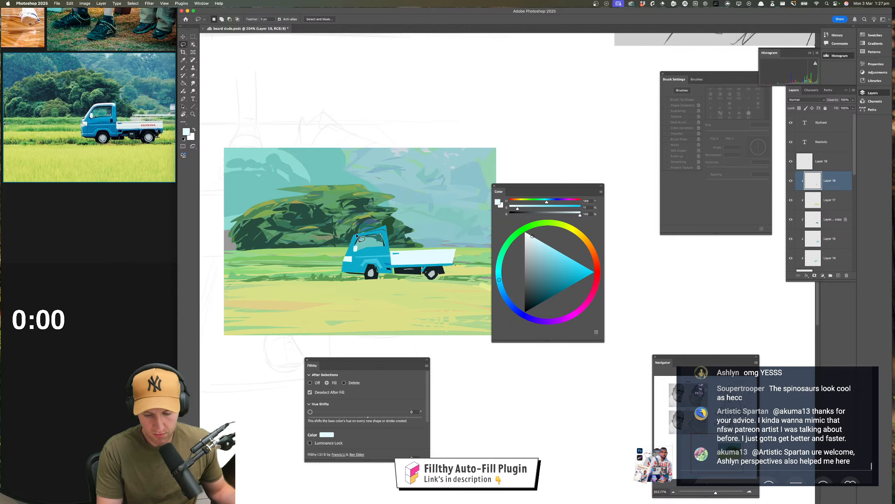
pyautogui.moveTo(356, 235)
pyautogui.mouseDown()
pyautogui.moveTo(372, 230)
pyautogui.moveTo(361, 234)
pyautogui.mouseUp()
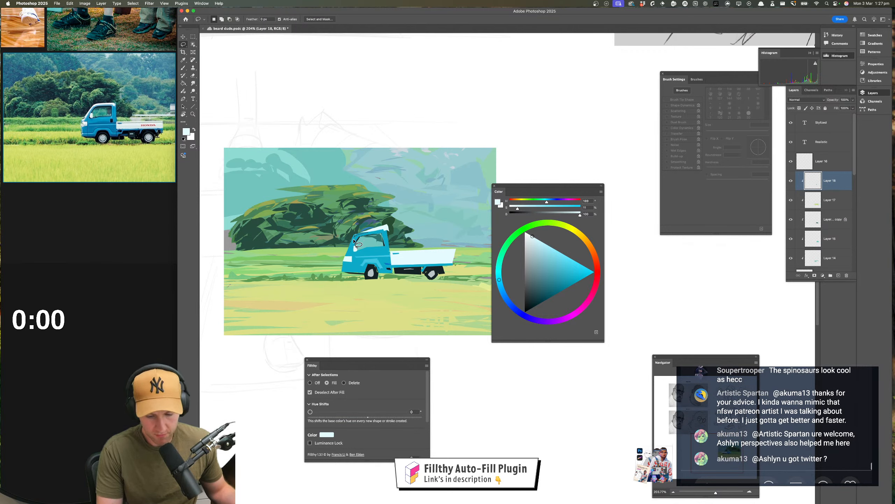
pyautogui.moveTo(356, 243)
pyautogui.mouseDown()
pyautogui.moveTo(346, 261)
pyautogui.moveTo(357, 233)
pyautogui.mouseUp()
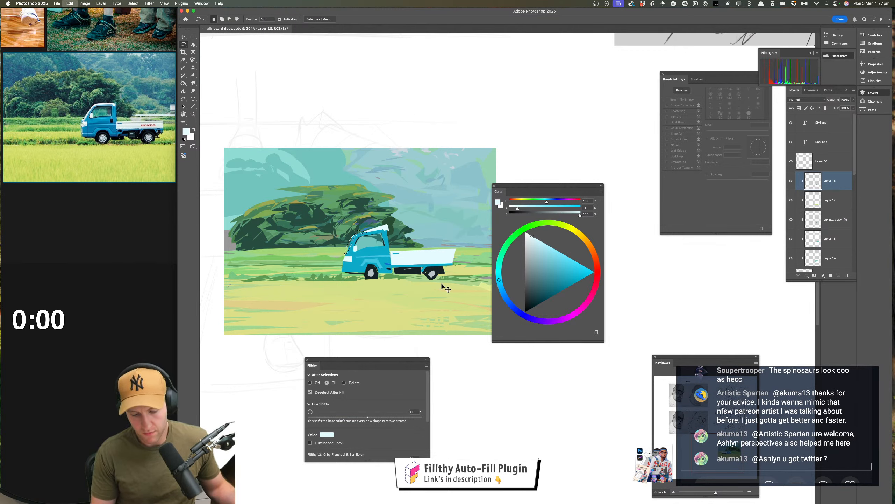
# Undo the rough off-white roof fill and refill the cab's roof and front edge with Layer 18's transparent pixels locked
pyautogui.click(791, 180)
pyautogui.click(791, 181)
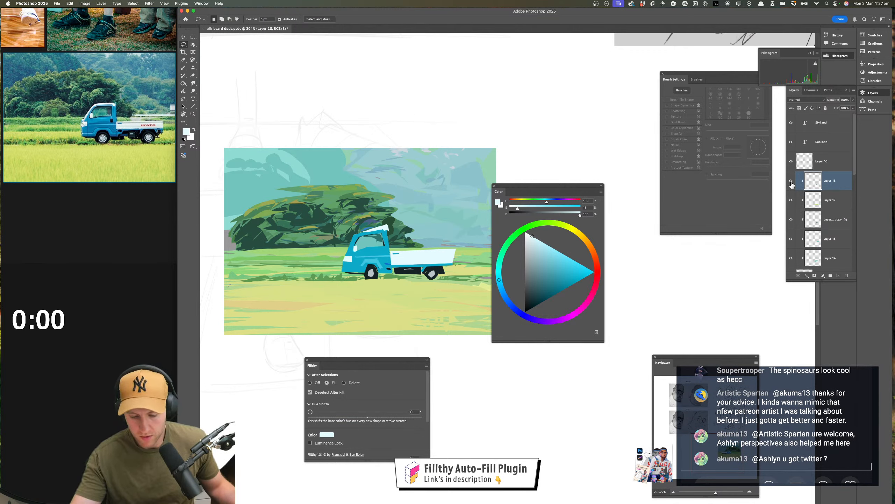
pyautogui.click(791, 182)
pyautogui.click(792, 182)
pyautogui.press('super+z')
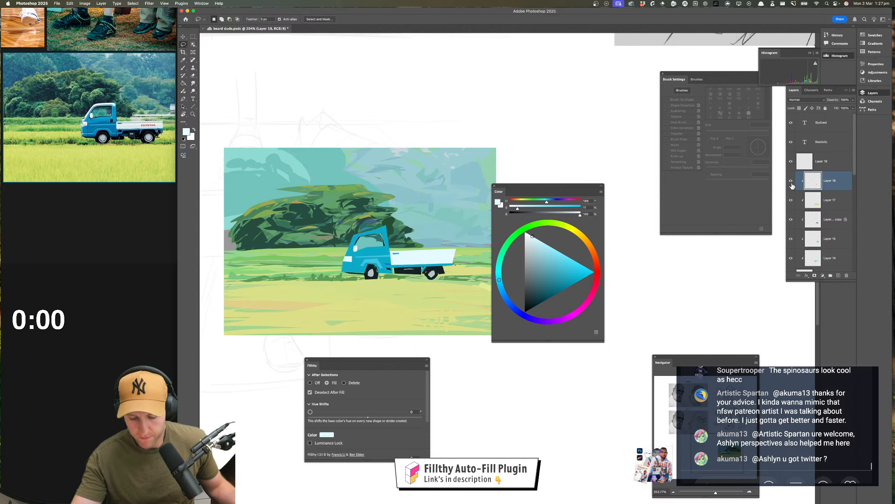
pyautogui.click(798, 109)
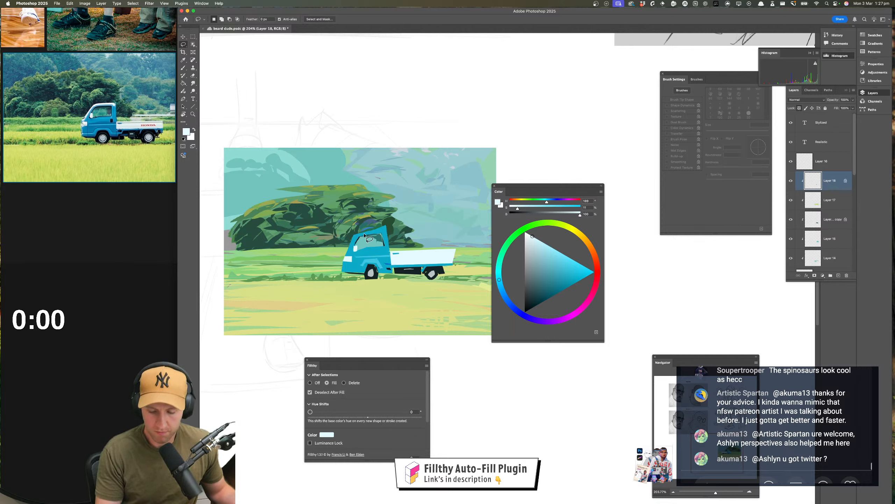
pyautogui.moveTo(358, 237)
pyautogui.mouseDown()
pyautogui.moveTo(388, 226)
pyautogui.moveTo(354, 233)
pyautogui.moveTo(349, 259)
pyautogui.mouseUp()
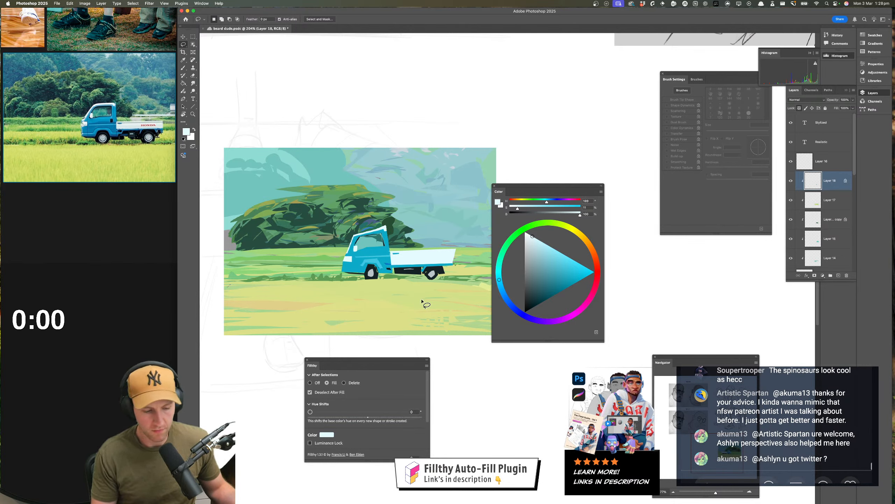
# Lasso-fill darker shading along the cab's lower front and above the front wheel in a darkened blue sampled from the truck
pyautogui.press('i')
pyautogui.click(374, 270)
pyautogui.press('l')
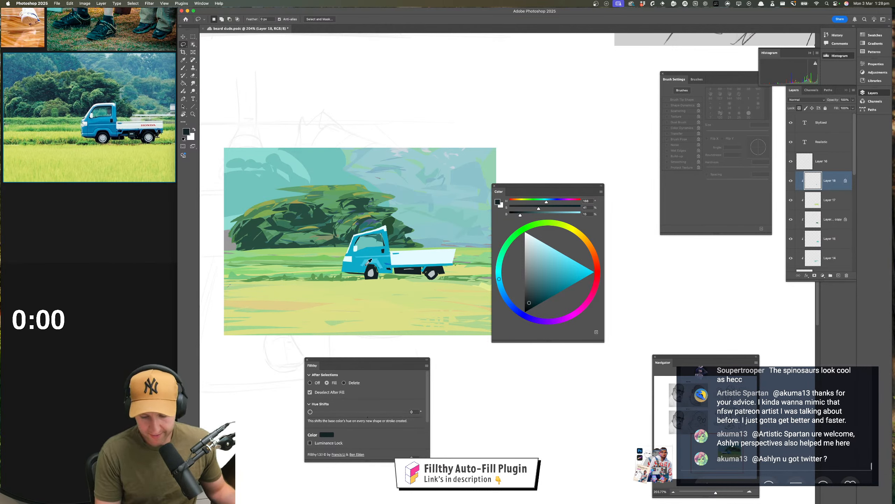
pyautogui.press('i')
pyautogui.click(355, 273)
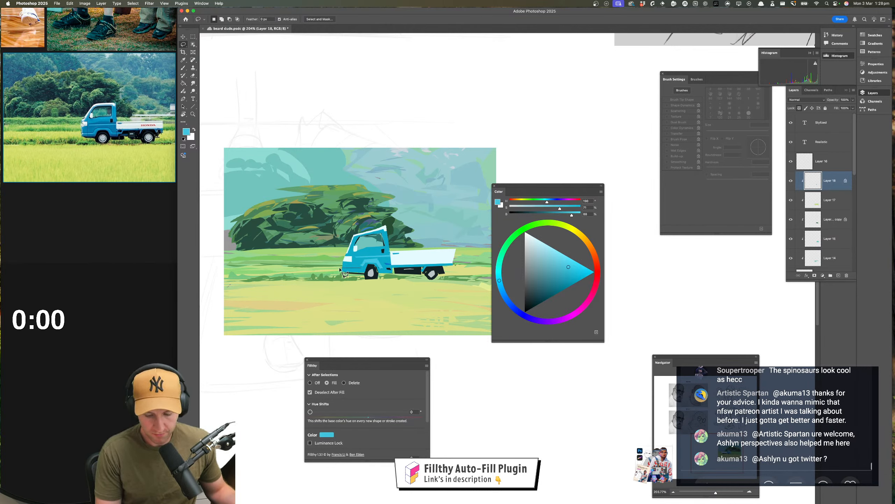
pyautogui.press('i')
pyautogui.click(394, 254)
pyautogui.moveTo(572, 281); pyautogui.dragTo(565, 284)
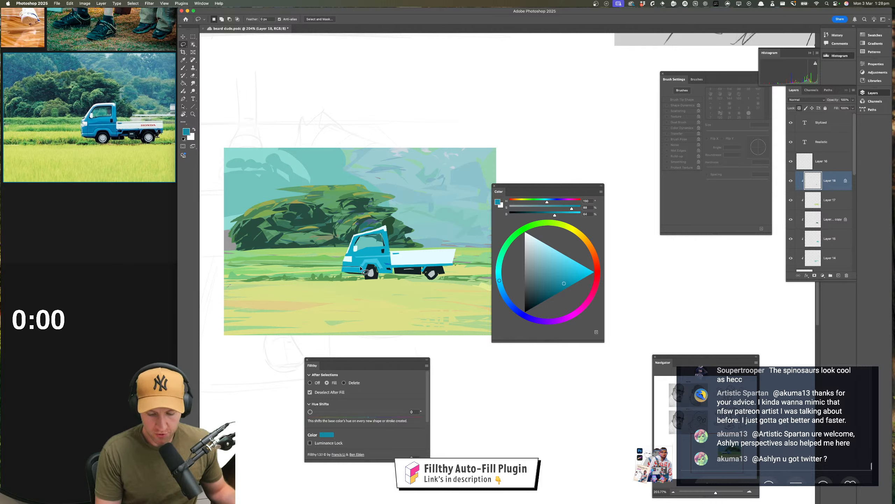
pyautogui.moveTo(348, 265); pyautogui.dragTo(343, 267)
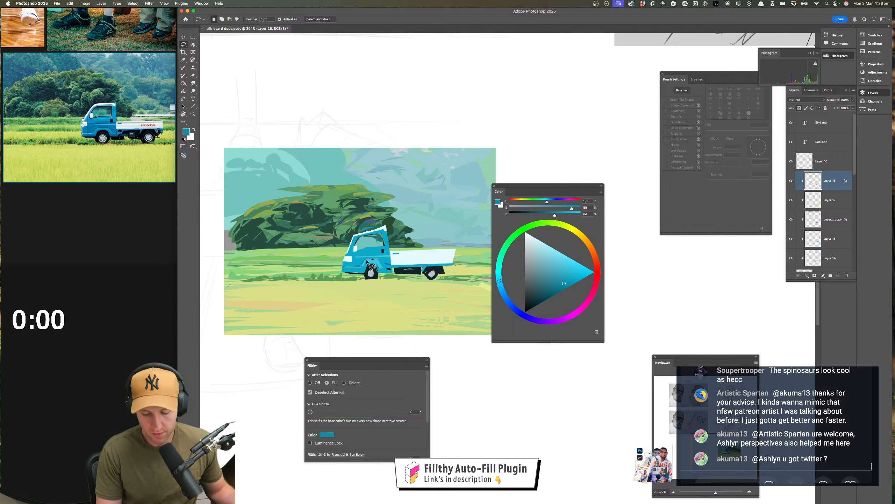
pyautogui.moveTo(366, 261); pyautogui.dragTo(377, 261)
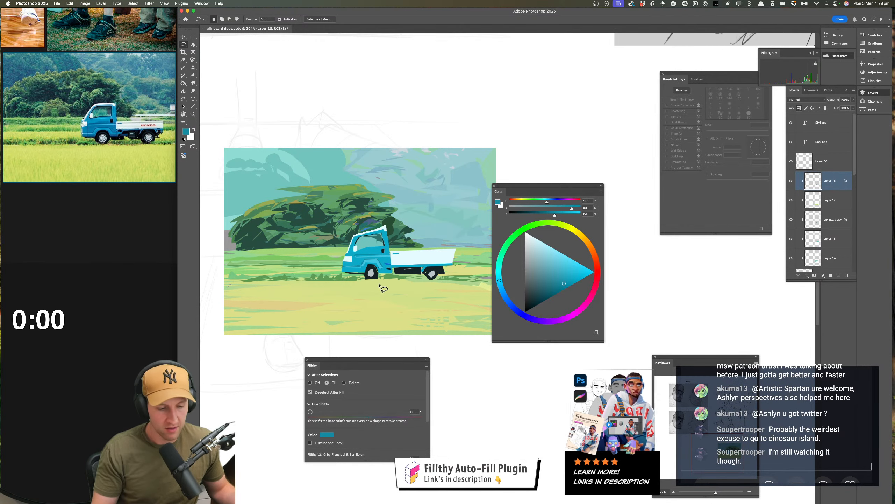
# Set the fill colour to a muted blue-grey by darkening the truck's off-white
pyautogui.click(533, 236)
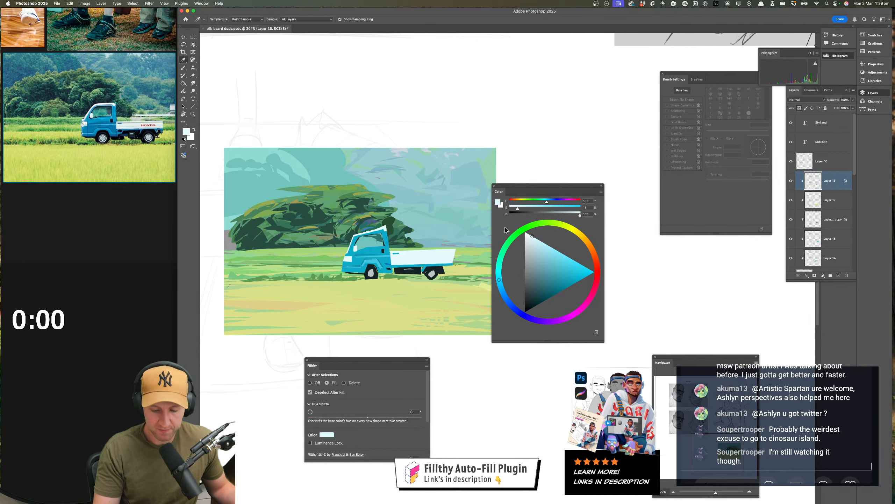
pyautogui.click(534, 263)
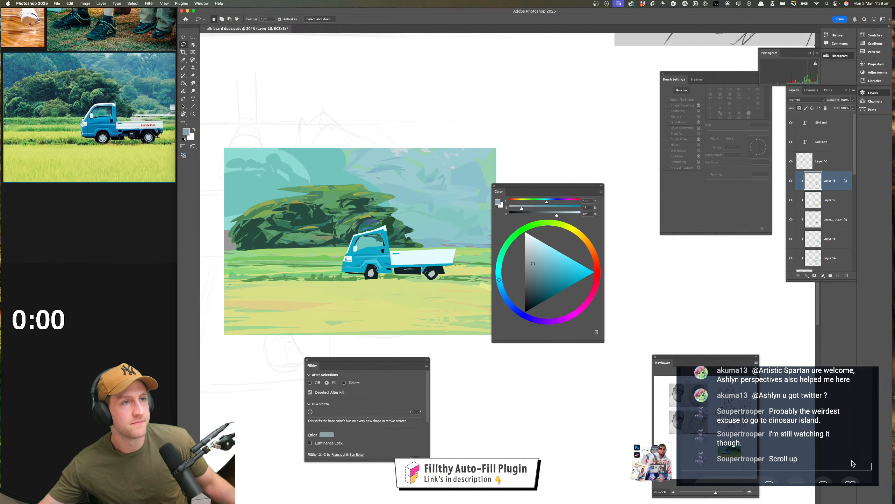
# Read back through the earlier live chat messages and return to the newest ones
pyautogui.scroll(5, 811, 438)
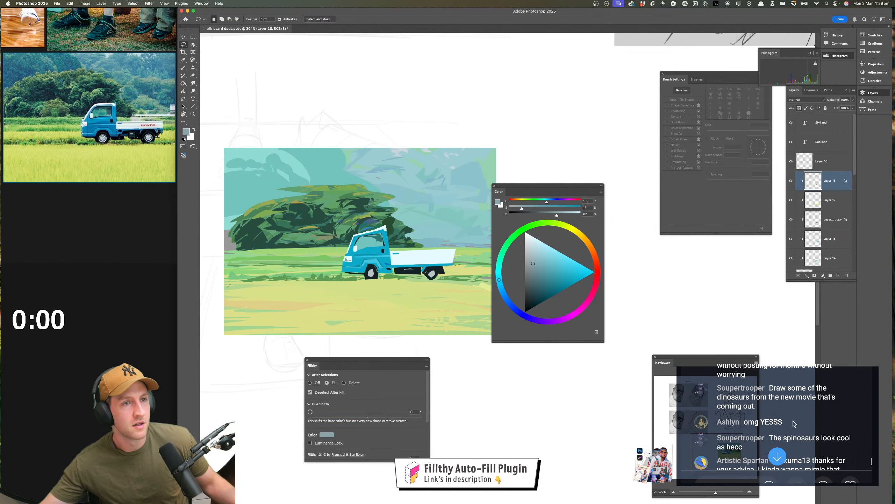
pyautogui.scroll(5, 794, 423)
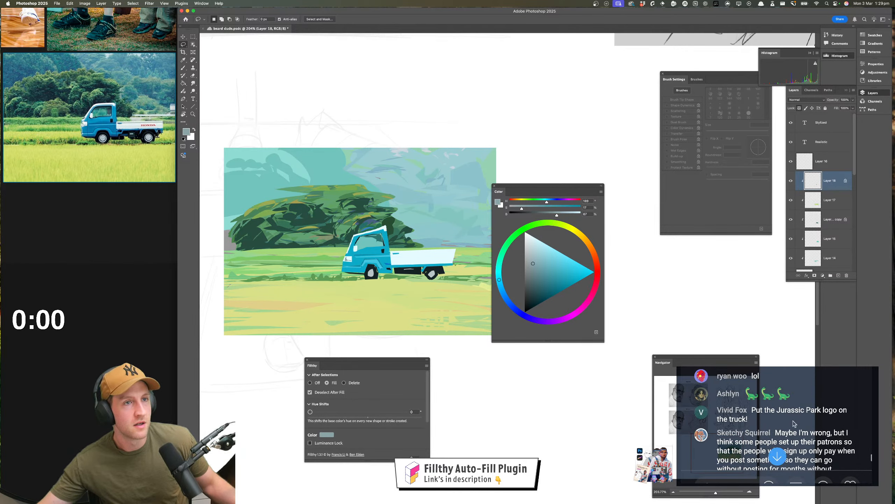
pyautogui.scroll(-5, 795, 423)
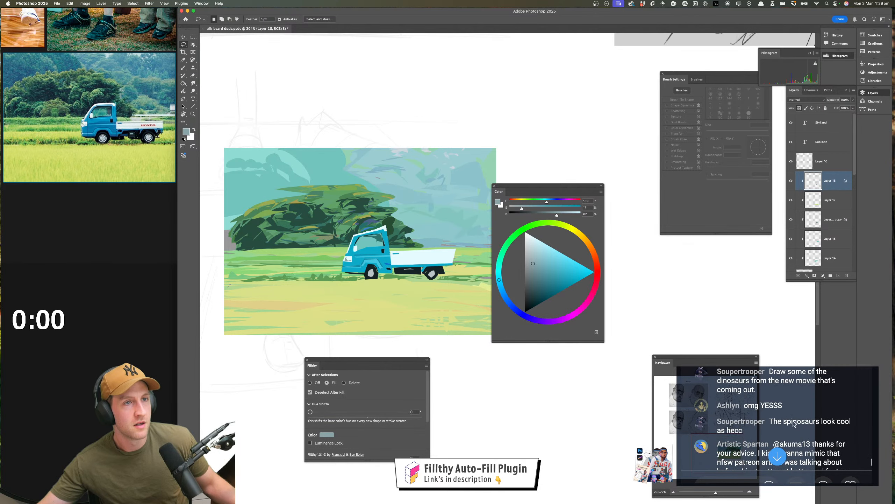
pyautogui.scroll(-2, 794, 424)
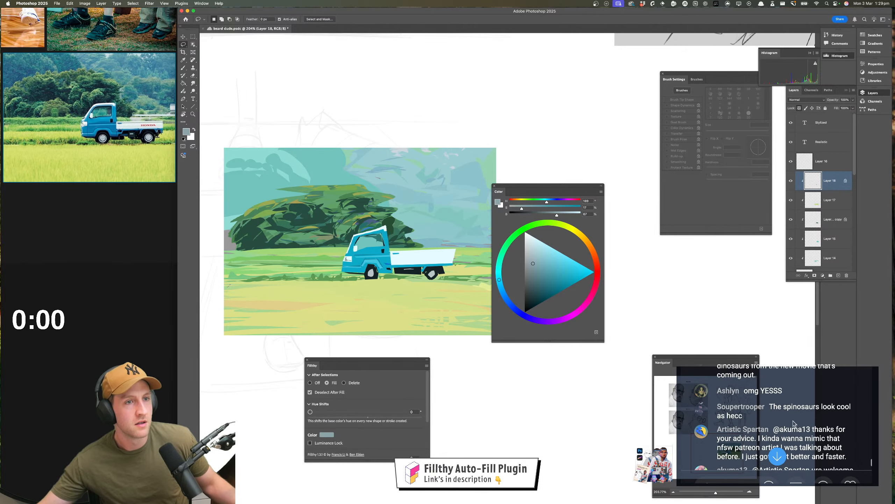
pyautogui.scroll(10, 794, 423)
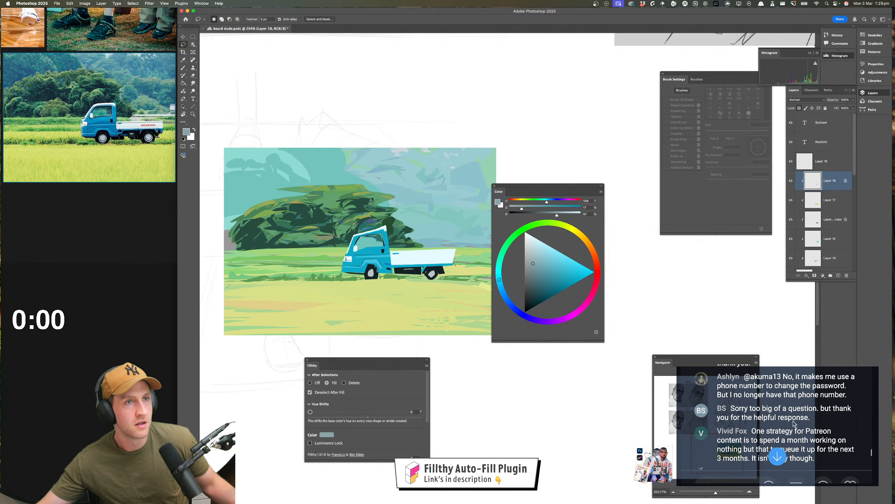
pyautogui.scroll(4, 795, 423)
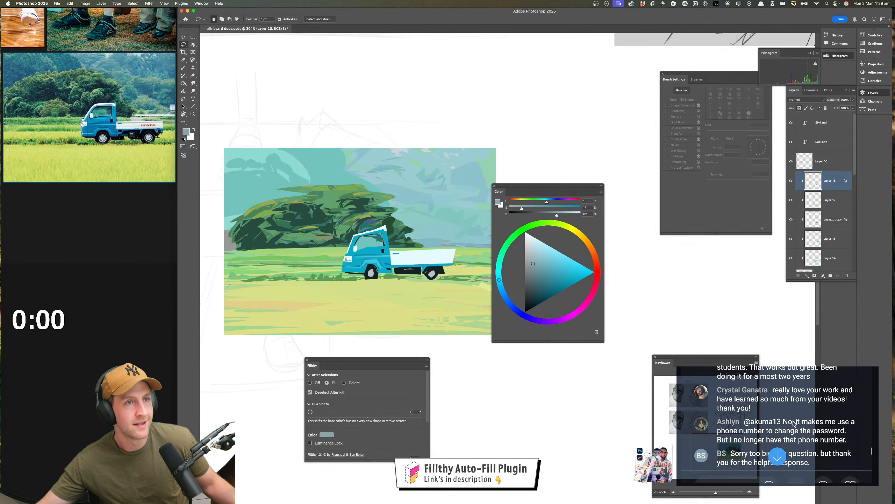
pyautogui.scroll(5, 795, 423)
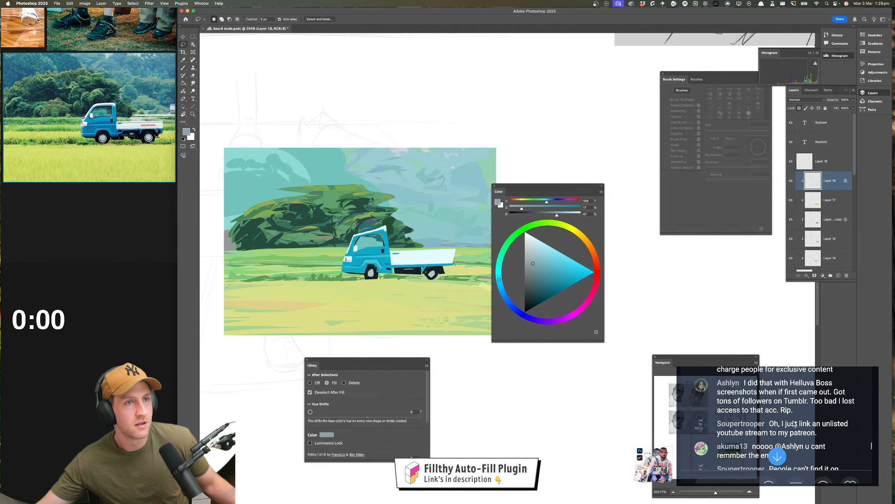
pyautogui.scroll(-5, 794, 423)
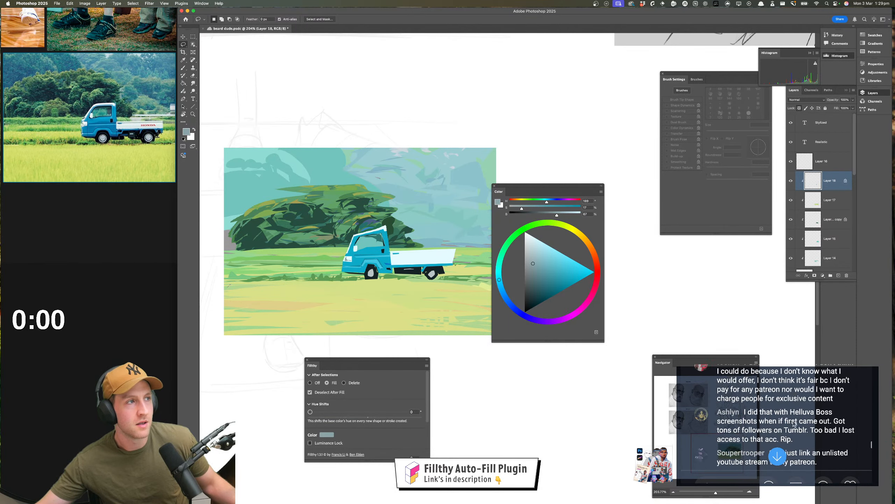
pyautogui.scroll(-3, 795, 423)
pyautogui.scroll(-4, 794, 423)
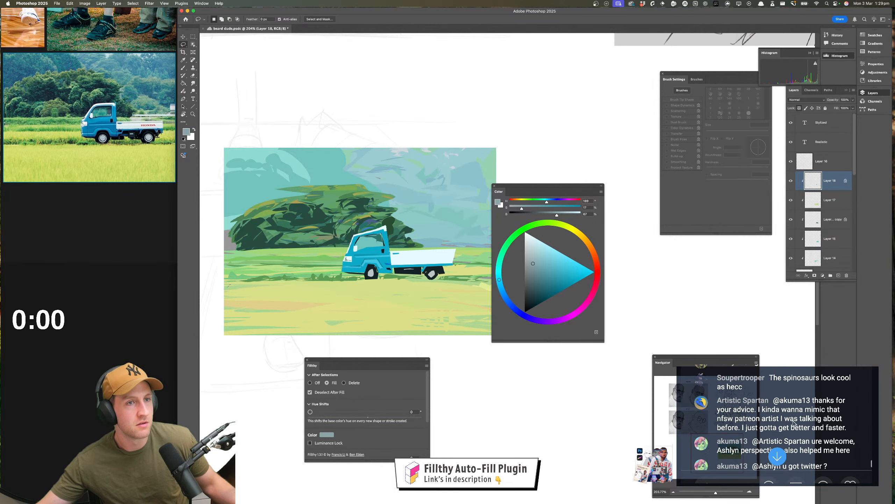
pyautogui.scroll(-5, 794, 423)
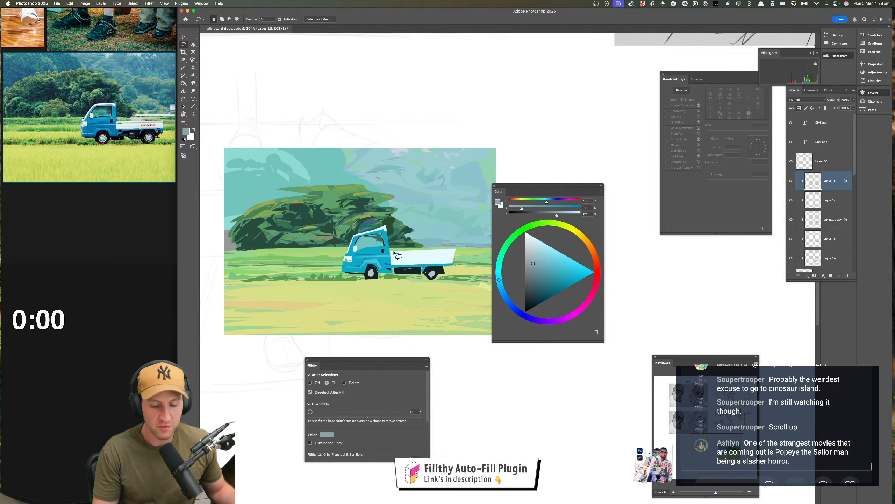
# Sample the truck bed's off-white and darken it to a neutral light grey for lasso filling
pyautogui.press('i')
pyautogui.click(427, 253)
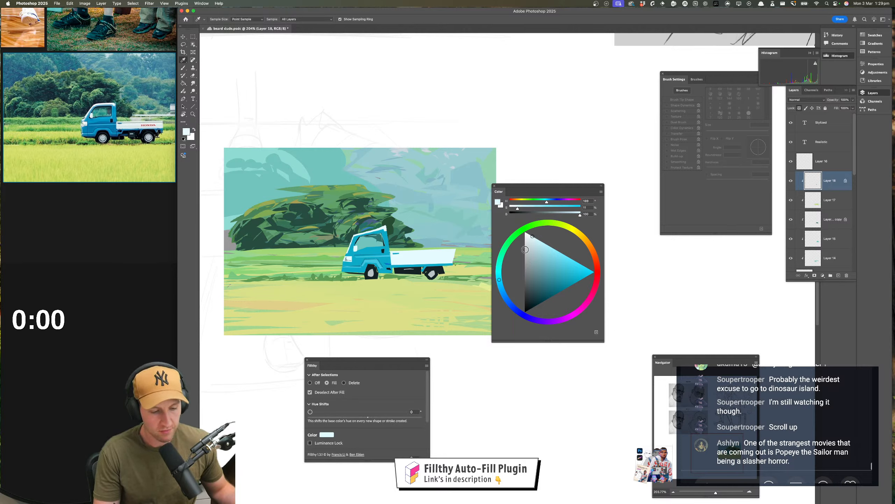
pyautogui.press('l')
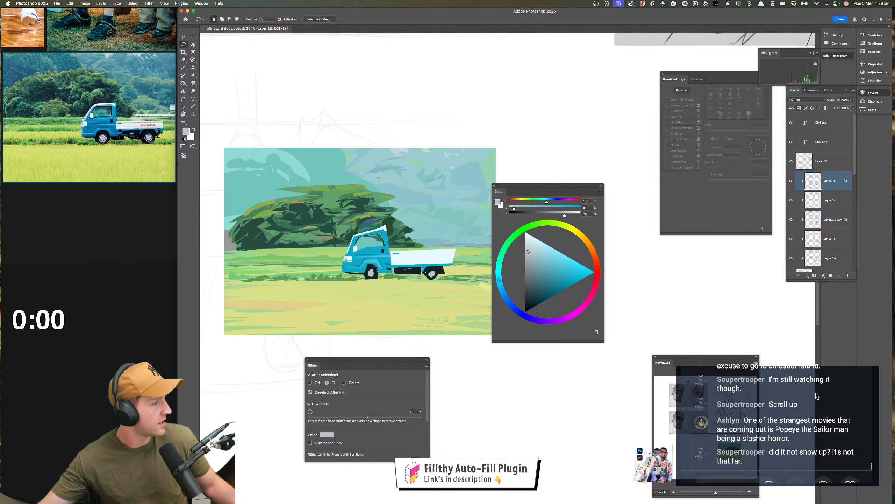
# Look back through the live chat for a viewer's missed message about the new dinosaur movie
pyautogui.scroll(3, 813, 399)
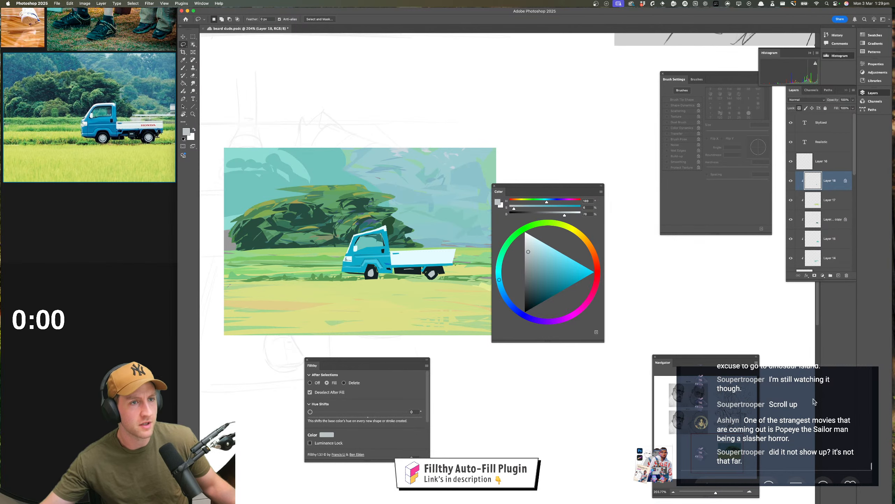
pyautogui.click(814, 401)
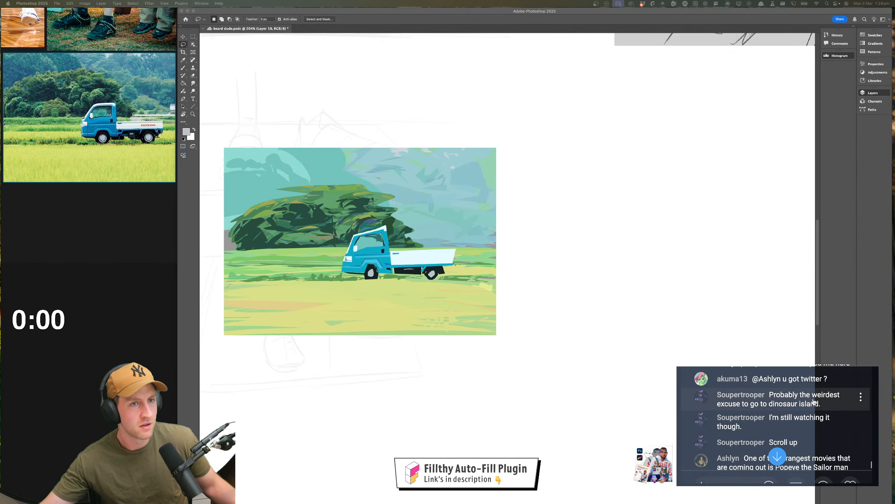
pyautogui.scroll(3, 813, 402)
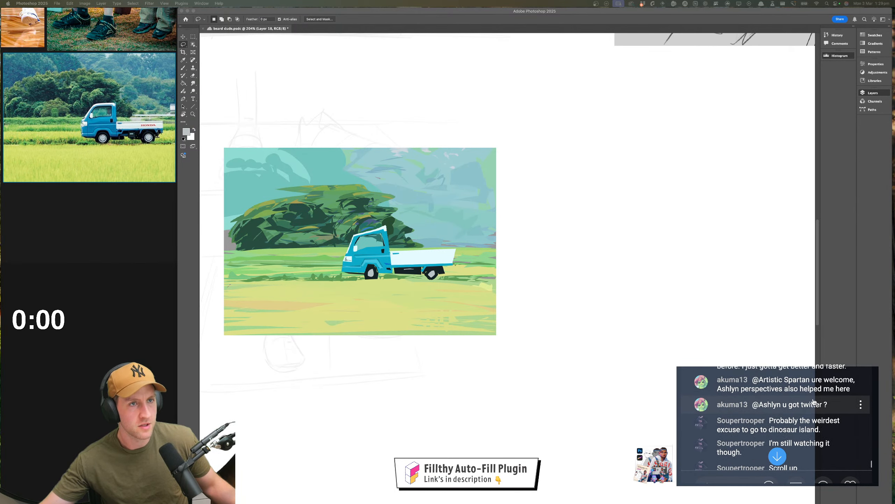
pyautogui.scroll(3, 814, 402)
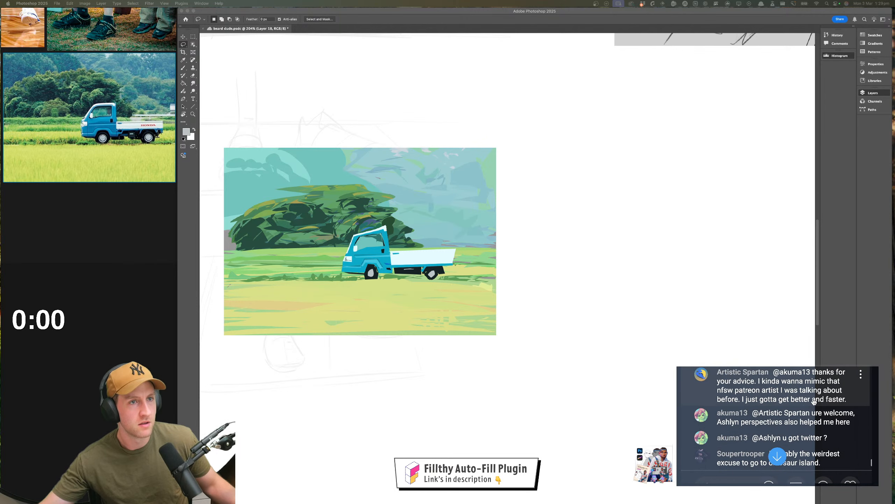
pyautogui.scroll(3, 814, 402)
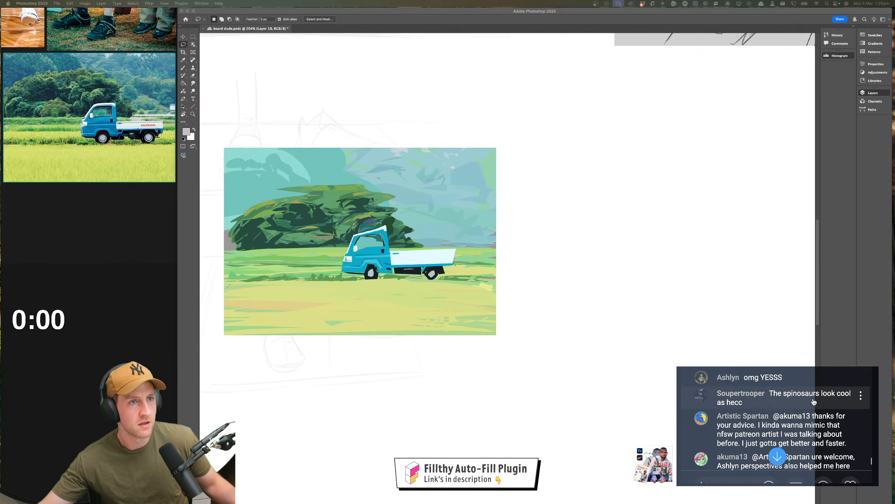
pyautogui.scroll(1, 813, 402)
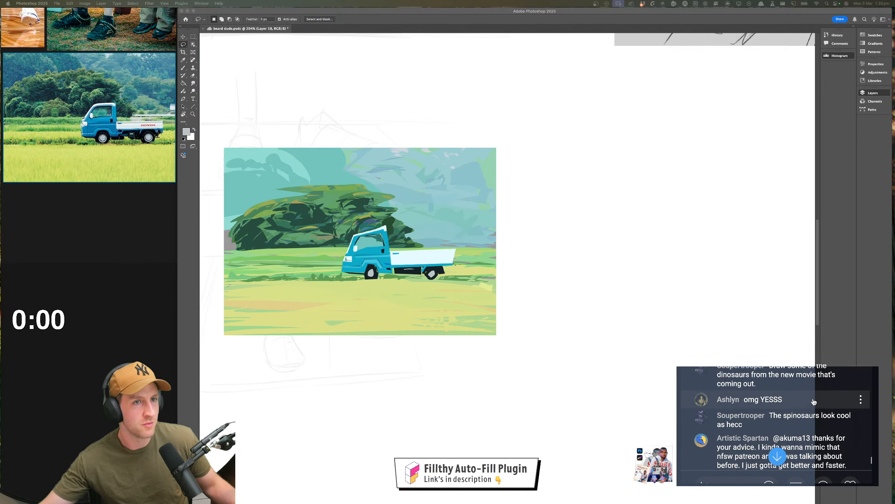
pyautogui.scroll(2, 814, 402)
pyautogui.scroll(5, 813, 402)
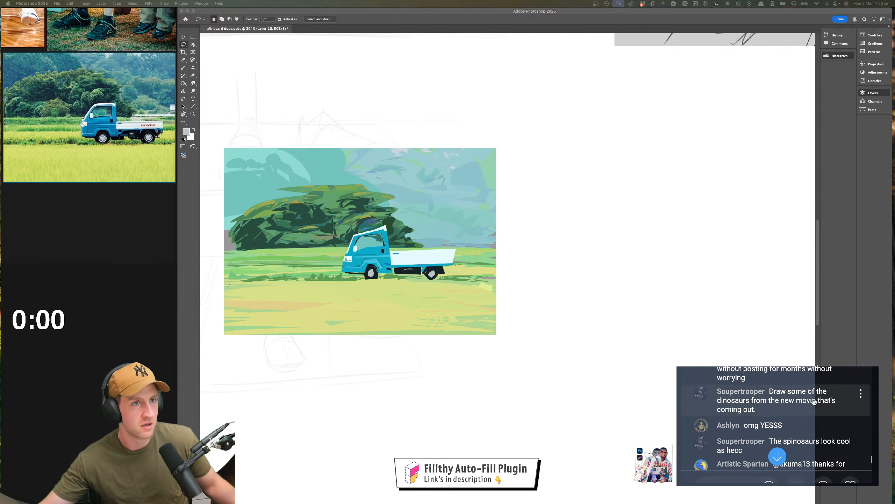
pyautogui.scroll(5, 813, 401)
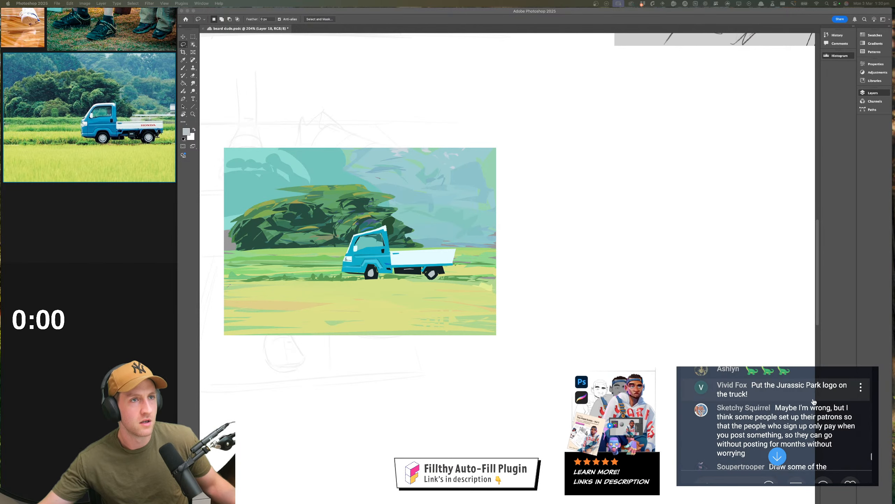
pyautogui.scroll(4, 813, 402)
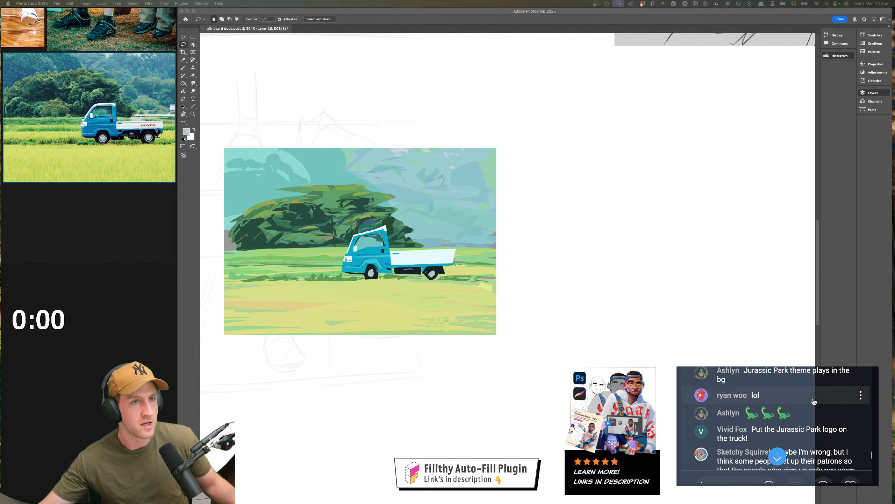
pyautogui.scroll(4, 813, 401)
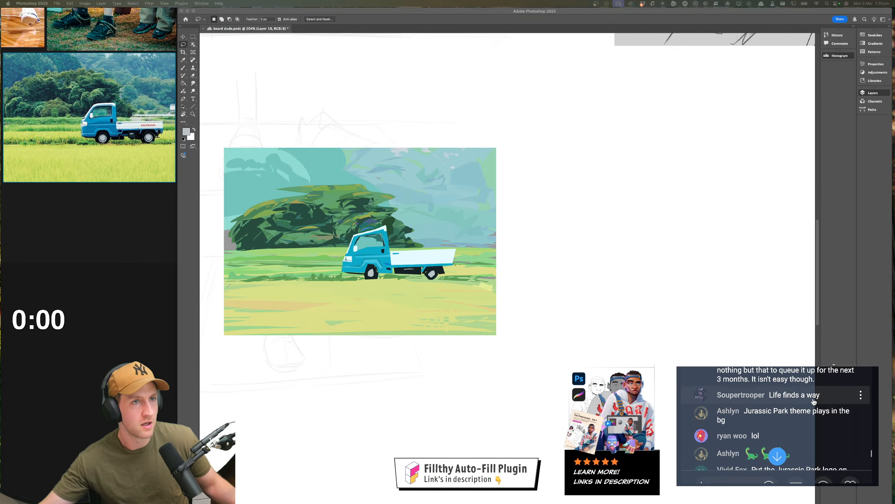
pyautogui.scroll(15, 814, 402)
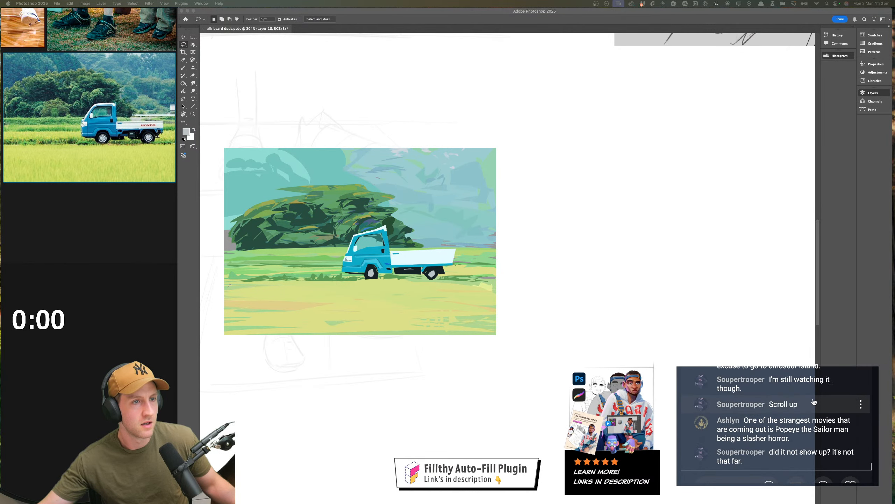
# Lasso-fill thin light grey shading lines along the truck bed's side panel on Layer 18
pyautogui.click(421, 267)
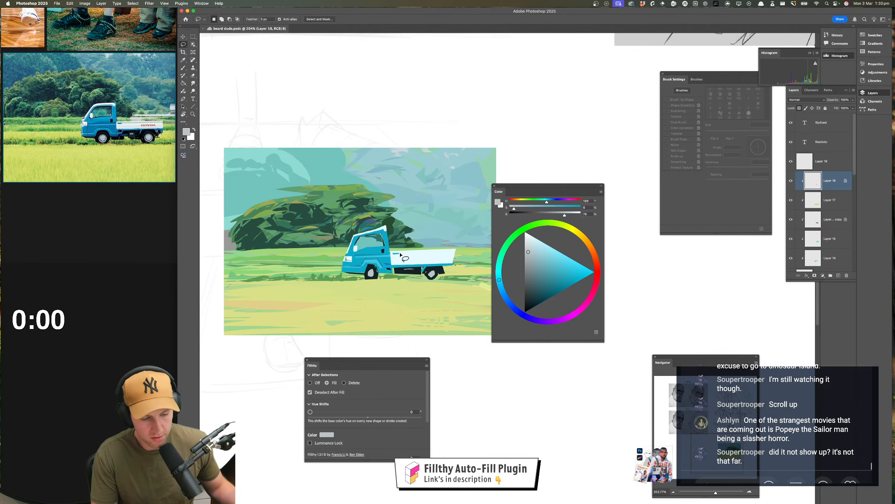
pyautogui.moveTo(401, 254)
pyautogui.mouseDown()
pyautogui.moveTo(458, 253)
pyautogui.moveTo(397, 253)
pyautogui.mouseUp()
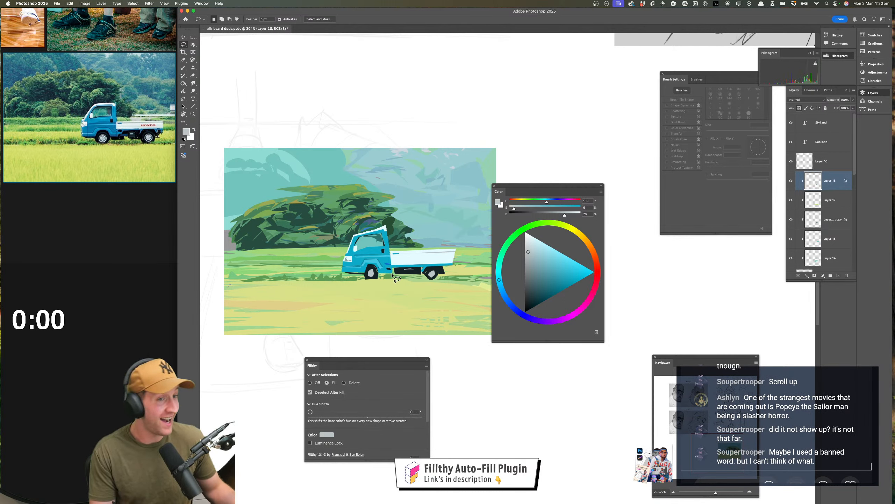
pyautogui.moveTo(404, 261)
pyautogui.mouseDown()
pyautogui.moveTo(454, 262)
pyautogui.moveTo(392, 266)
pyautogui.mouseUp()
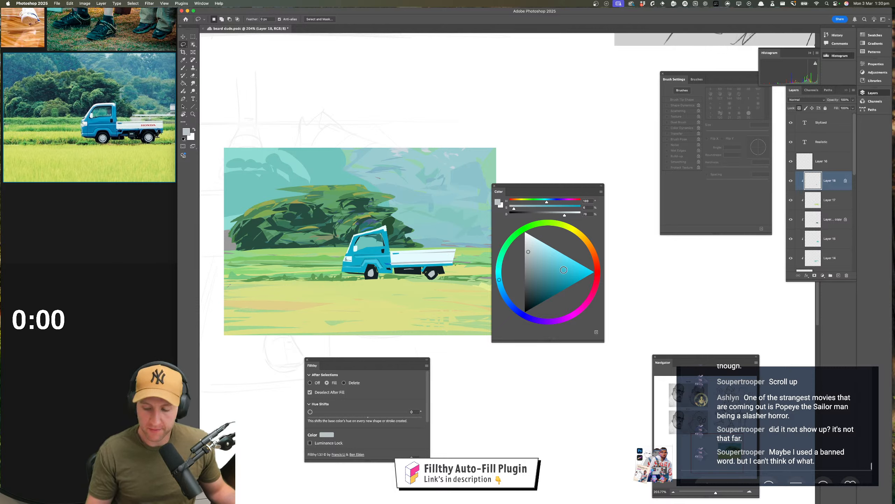
# Lasso-fill a light pink strip on the rear part of the bed's side panel, after undoing a darker crimson version
pyautogui.click(579, 265)
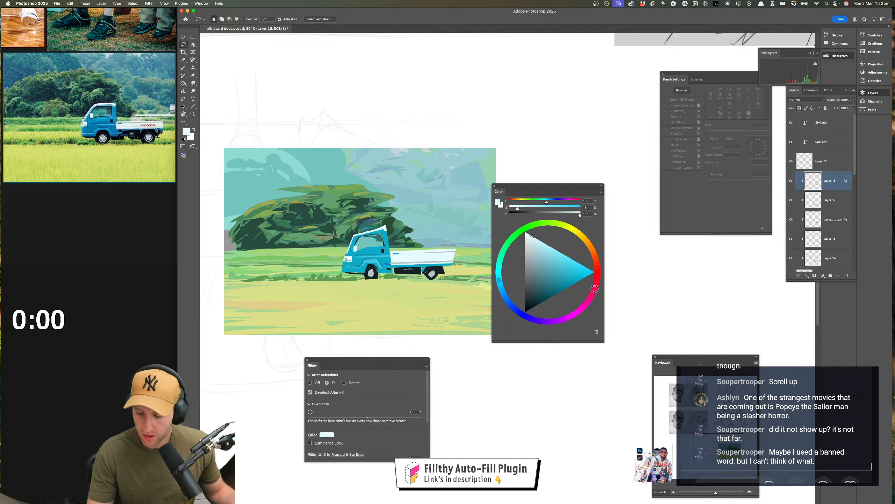
pyautogui.click(594, 289)
pyautogui.moveTo(530, 242); pyautogui.dragTo(551, 275)
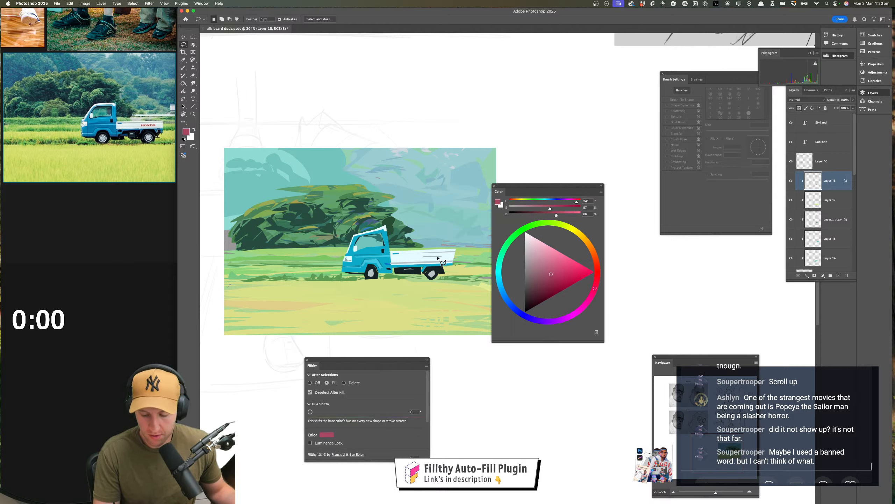
pyautogui.moveTo(422, 260); pyautogui.dragTo(423, 260)
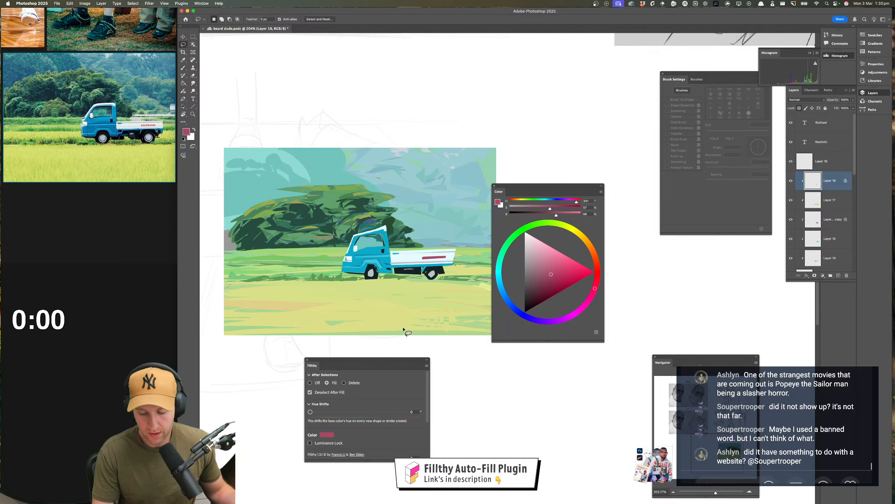
pyautogui.press('super+z')
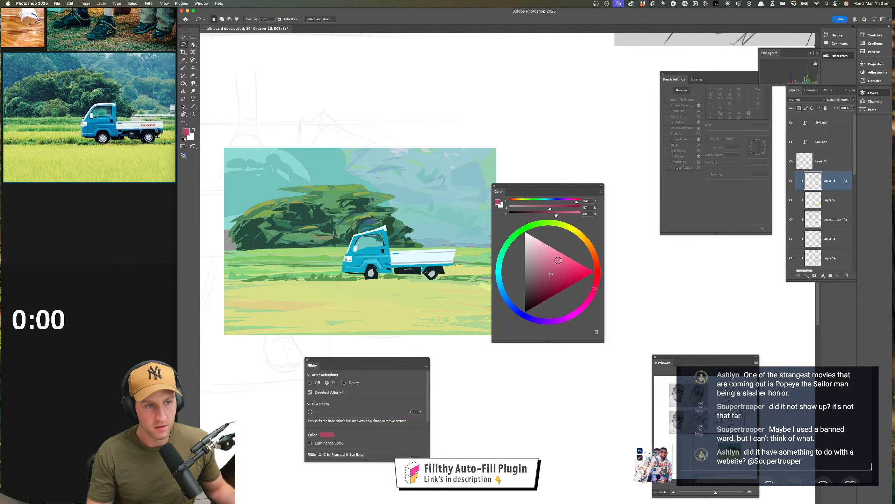
pyautogui.moveTo(553, 270); pyautogui.dragTo(550, 251)
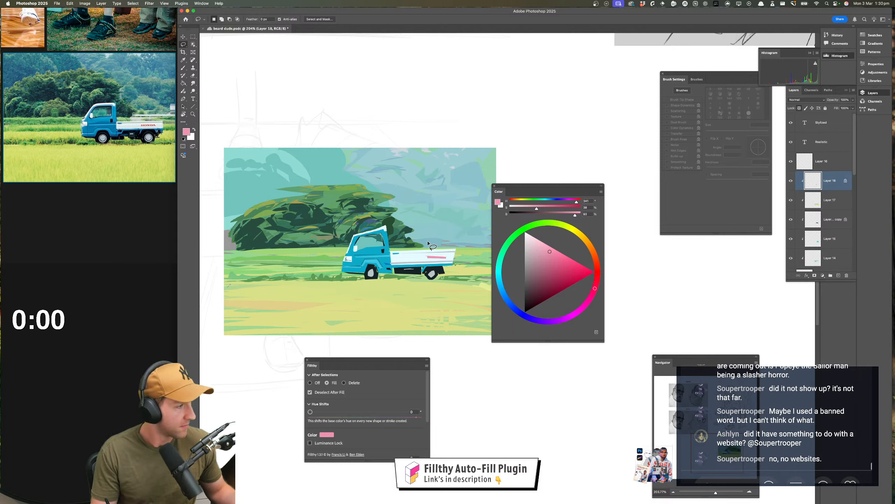
# Sample the bed's off-white and lasso-fill small gaps into the pink strip to suggest the truck's lettering
pyautogui.press('i')
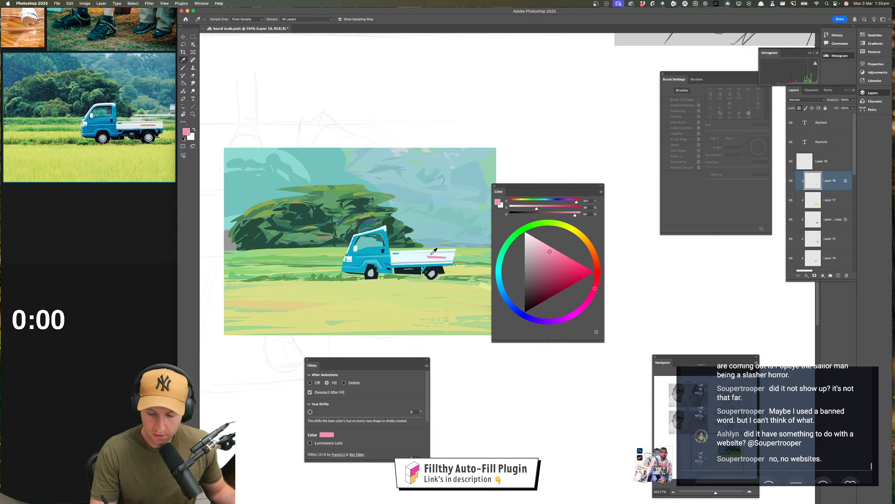
pyautogui.click(431, 254)
pyautogui.press('l')
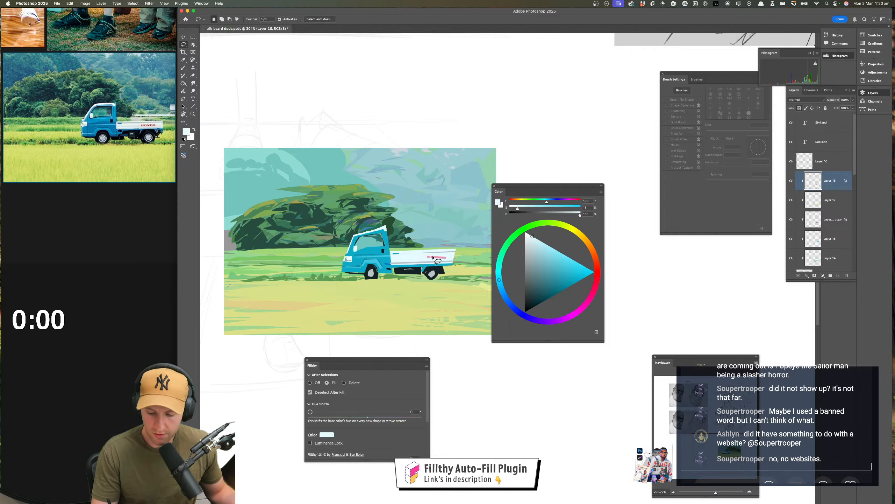
pyautogui.moveTo(437, 260); pyautogui.dragTo(449, 259)
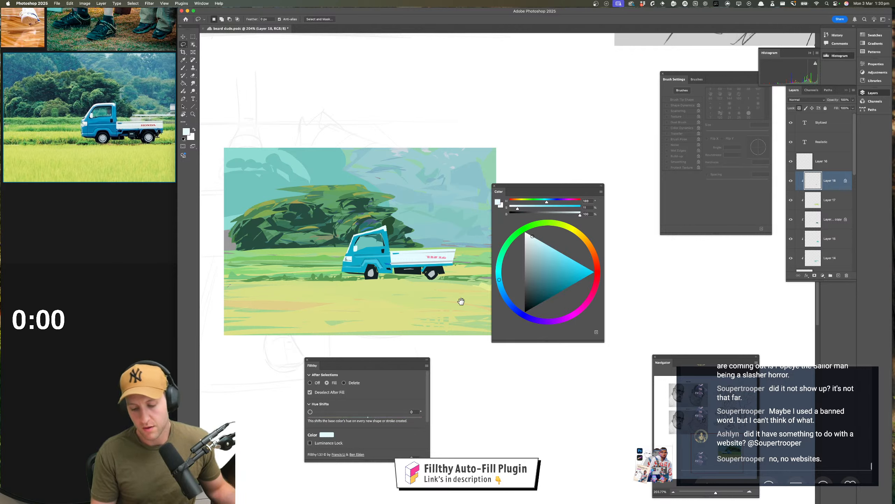
# Sample the front wheel's hub colour and lighten it to a very pale grey for lasso filling
pyautogui.moveTo(461, 300); pyautogui.dragTo(468, 292)
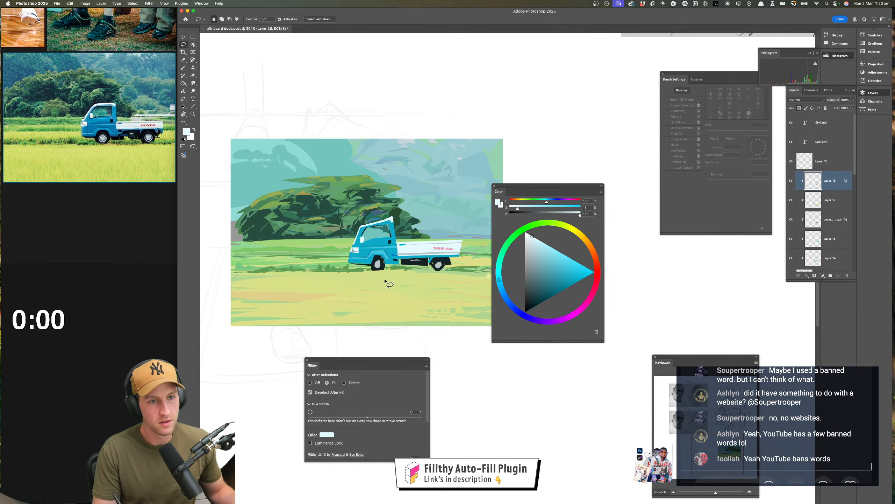
pyautogui.press('i')
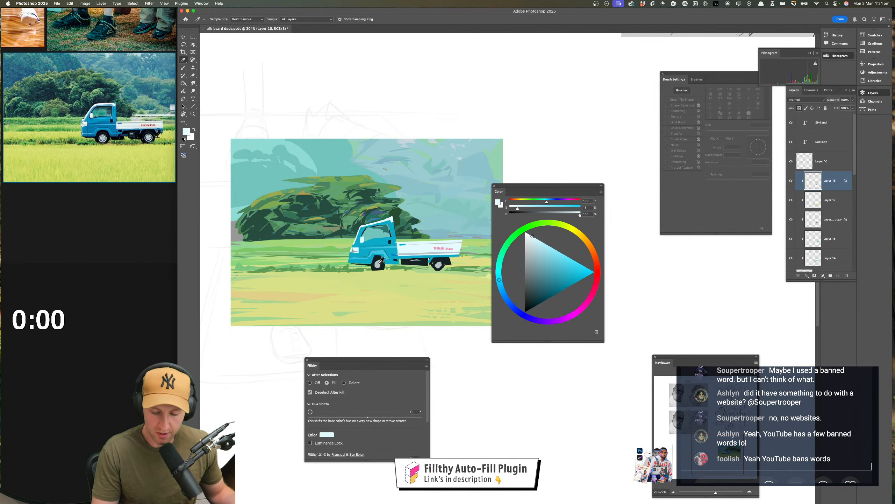
pyautogui.click(378, 263)
pyautogui.press('l')
pyautogui.moveTo(530, 252); pyautogui.dragTo(528, 241)
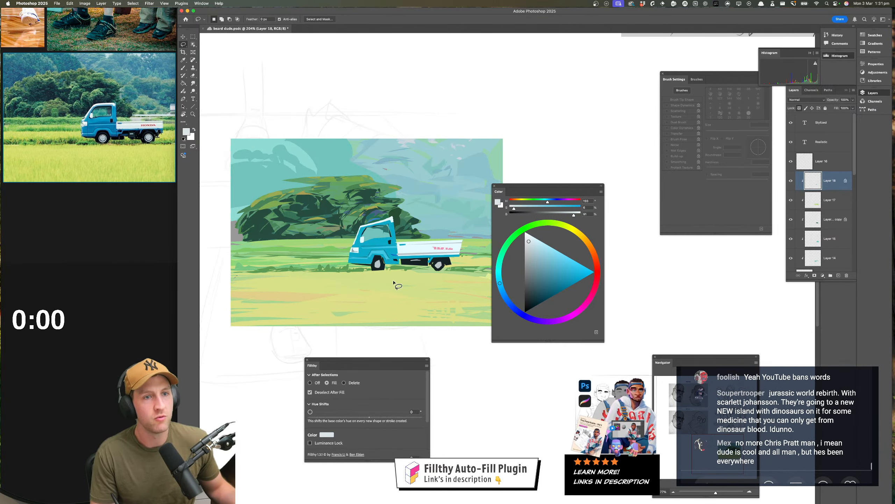
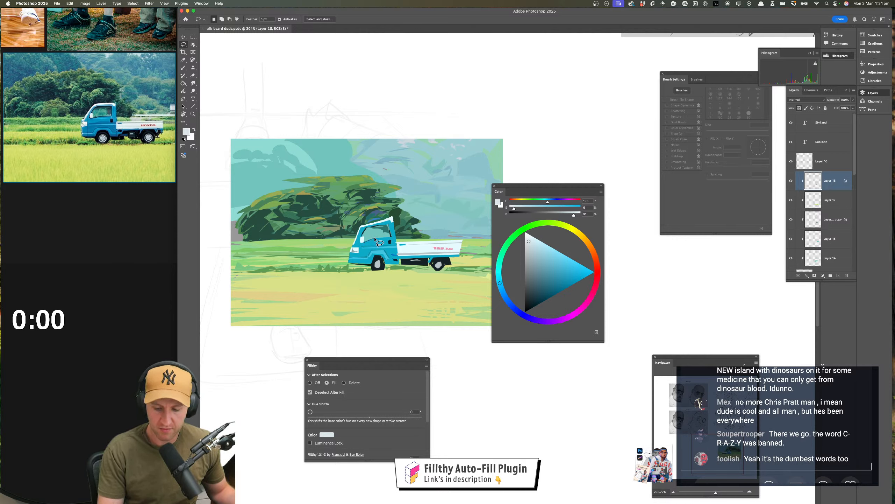
# Lasso-fill a small pale grey accent on the cab's side window, then sample the dark tone at the cab's rear
pyautogui.moveTo(374, 238); pyautogui.dragTo(367, 242)
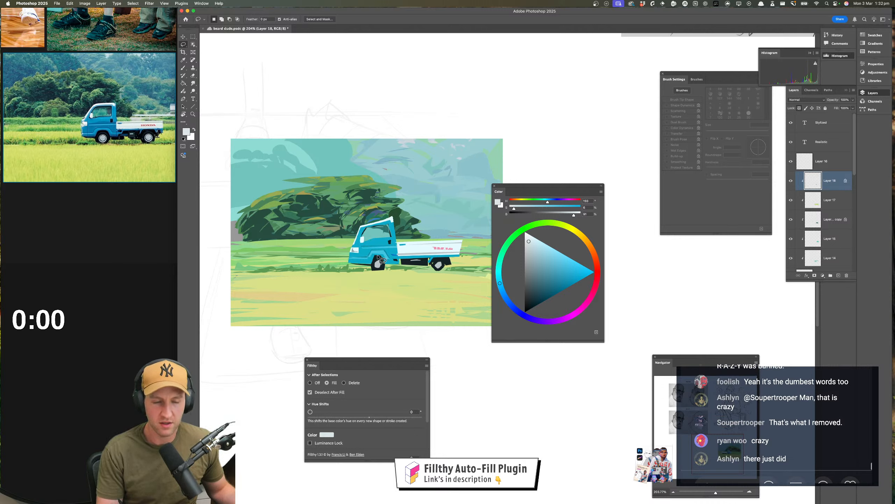
pyautogui.press('i')
pyautogui.click(390, 242)
pyautogui.press('l')
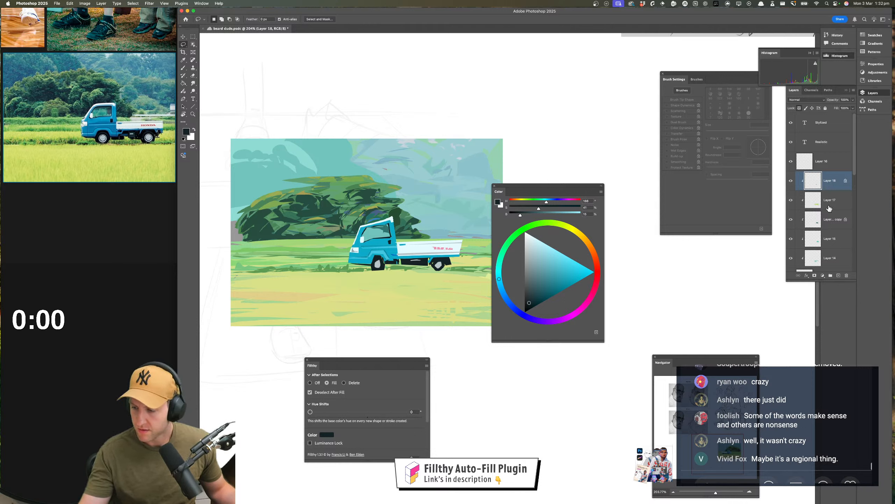
# Add a clipped layer directly below Layer 17 at 100% opacity and choose a neutral light grey fill colour
pyautogui.click(831, 223)
pyautogui.click(839, 275)
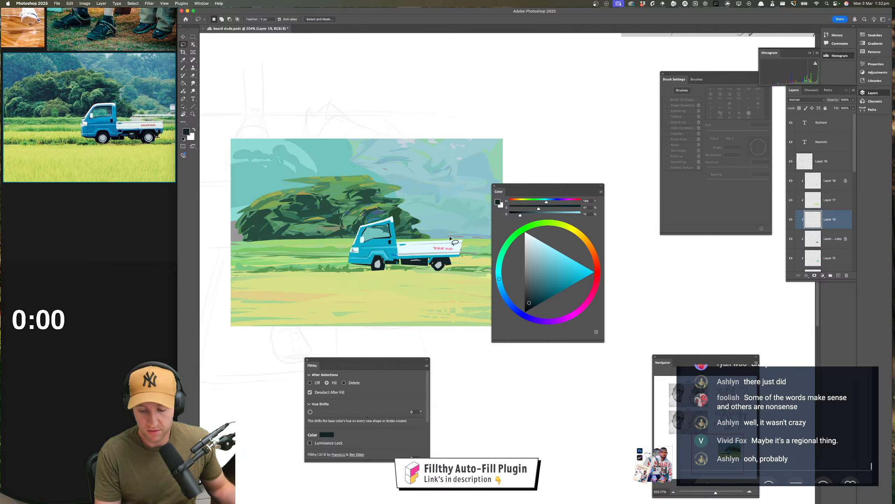
pyautogui.hscroll(3, 448, 235)
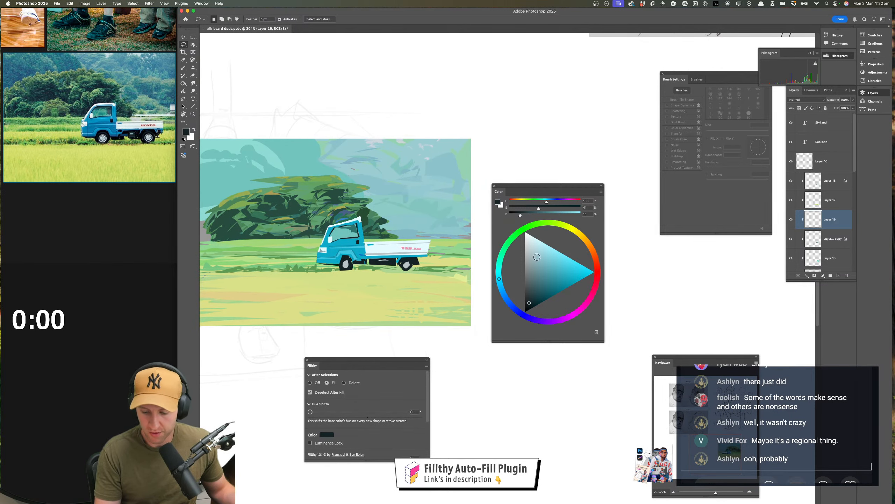
pyautogui.click(528, 247)
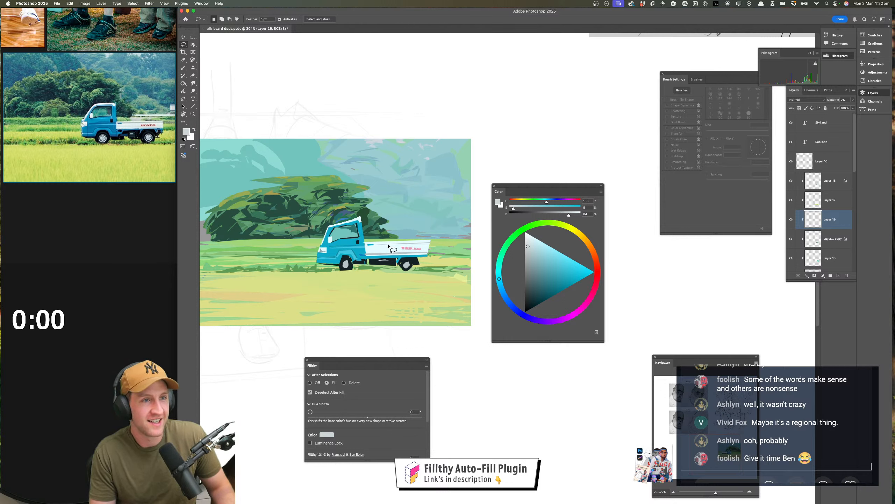
pyautogui.press('0')
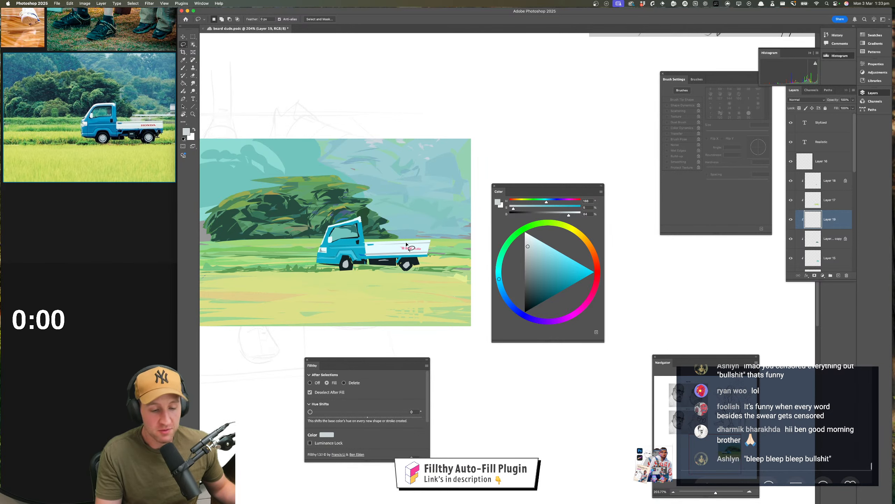
# Choose a pale cyan-white, check Layer 17's visibility, and lasso-fill thin shapes around the truck bed's upper edge on that layer
pyautogui.scroll(2, 416, 300)
pyautogui.hscroll(2, 416, 300)
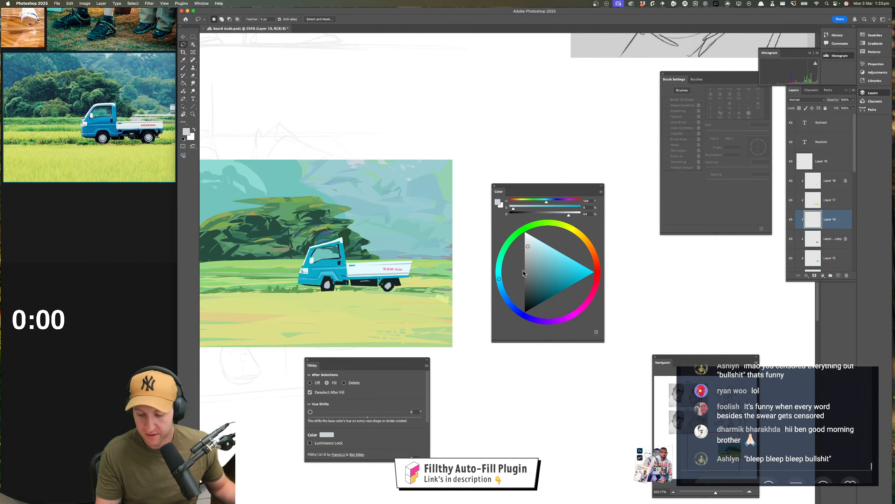
pyautogui.click(534, 243)
pyautogui.click(835, 204)
pyautogui.click(791, 200)
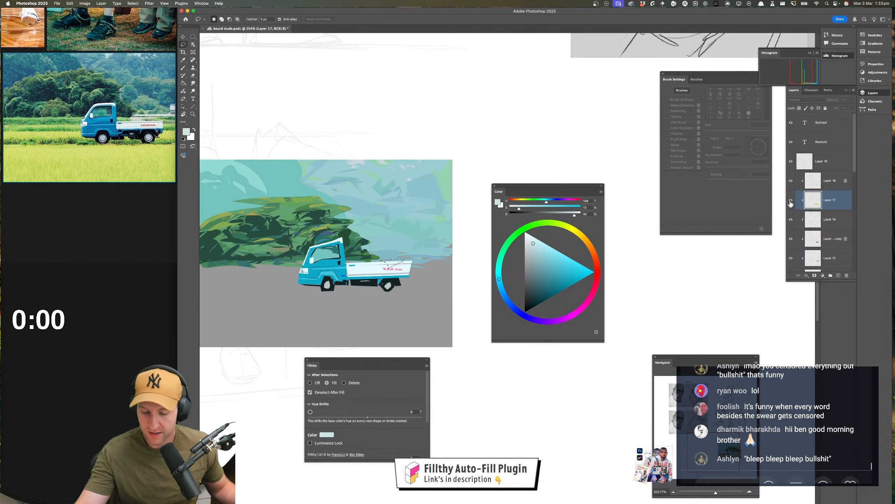
pyautogui.click(790, 201)
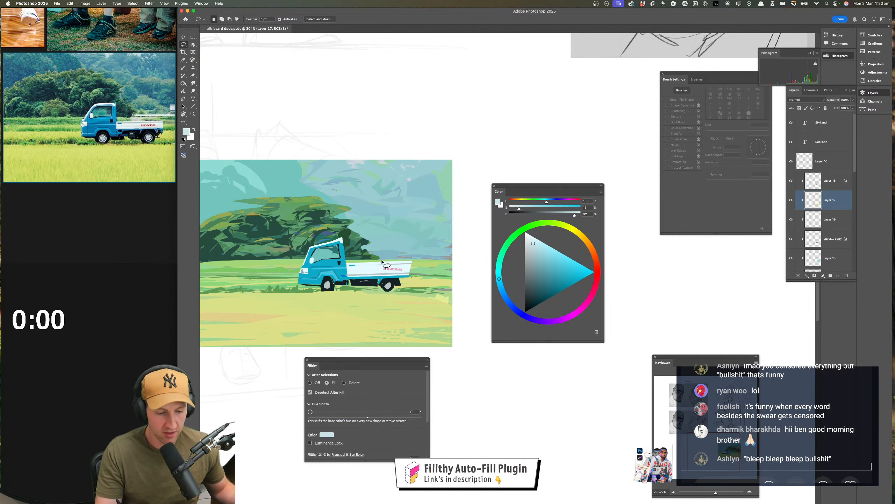
pyautogui.moveTo(382, 262)
pyautogui.mouseDown()
pyautogui.moveTo(415, 246)
pyautogui.moveTo(432, 260)
pyautogui.moveTo(384, 268)
pyautogui.mouseUp()
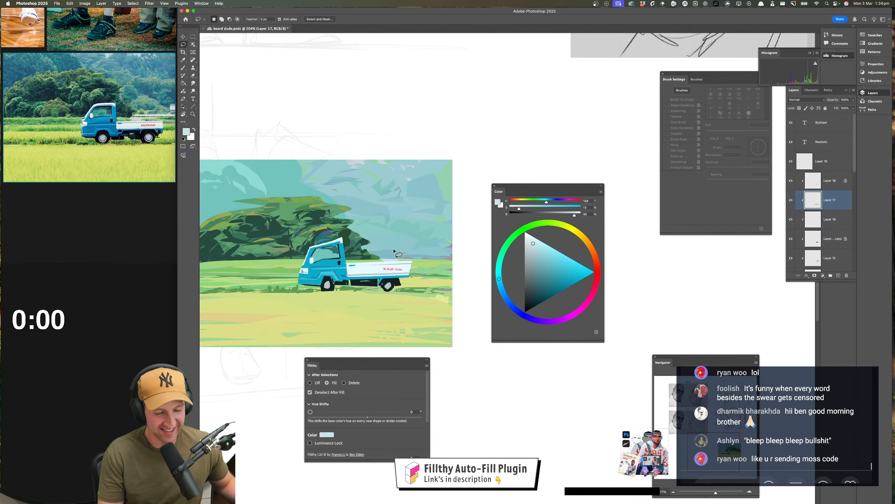
pyautogui.moveTo(379, 254)
pyautogui.mouseDown()
pyautogui.moveTo(455, 256)
pyautogui.moveTo(380, 255)
pyautogui.mouseUp()
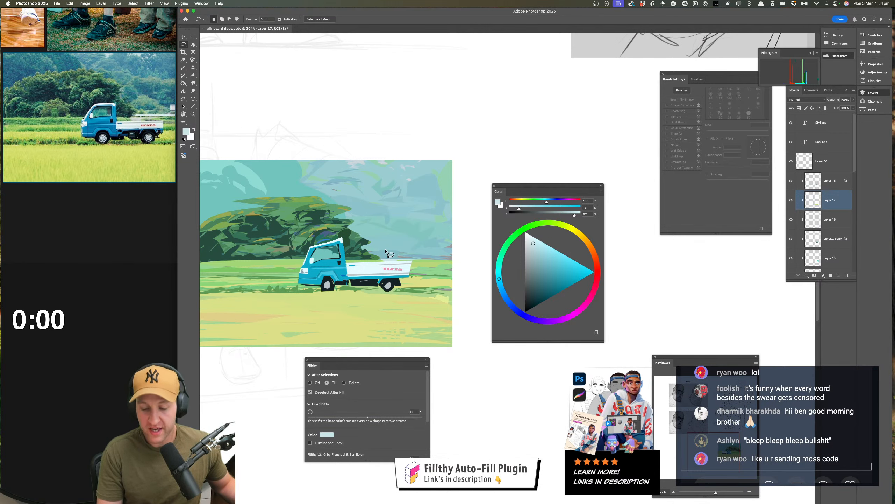
# Add a new layer above Layer 18, clipped with the rest of the painting's layers
pyautogui.moveTo(454, 345)
pyautogui.mouseDown()
pyautogui.moveTo(472, 307)
pyautogui.moveTo(494, 309)
pyautogui.mouseUp()
pyautogui.moveTo(489, 310)
pyautogui.mouseDown()
pyautogui.moveTo(457, 318)
pyautogui.moveTo(422, 256)
pyautogui.moveTo(430, 239)
pyautogui.moveTo(420, 256)
pyautogui.moveTo(429, 276)
pyautogui.moveTo(434, 265)
pyautogui.moveTo(402, 250)
pyautogui.moveTo(376, 207)
pyautogui.mouseUp()
pyautogui.moveTo(391, 130); pyautogui.dragTo(401, 132)
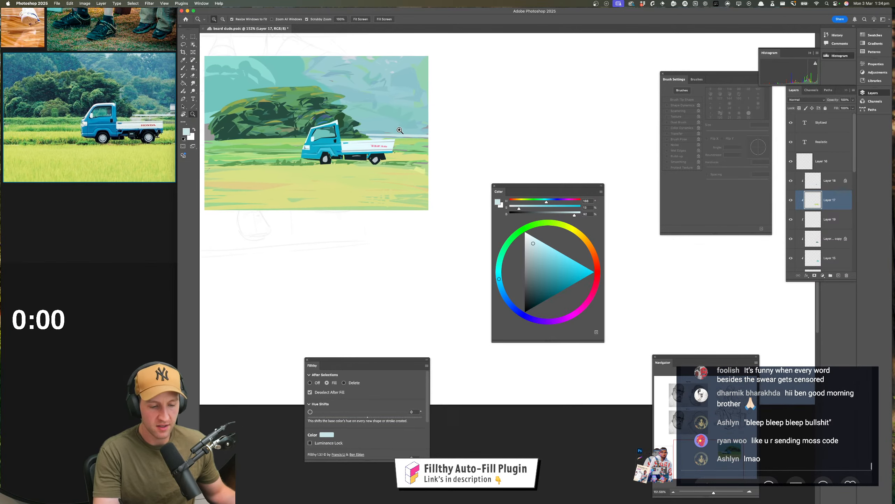
pyautogui.moveTo(441, 233); pyautogui.dragTo(452, 232)
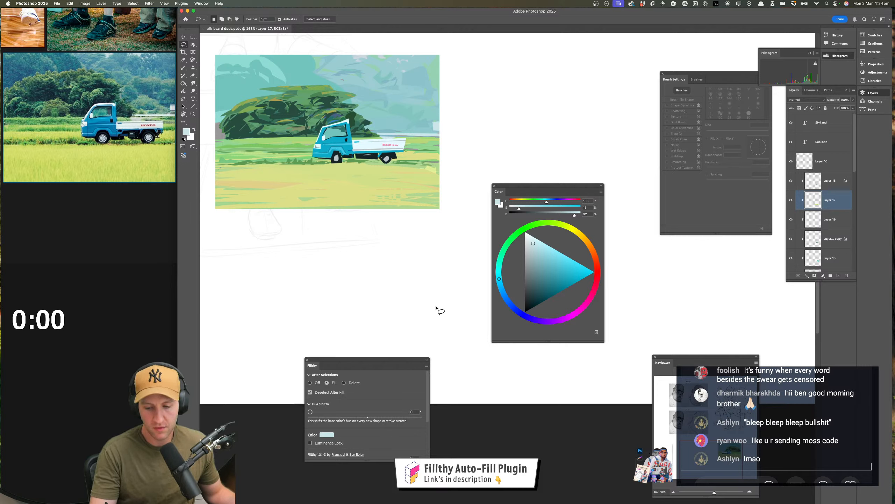
pyautogui.moveTo(445, 306); pyautogui.dragTo(461, 306)
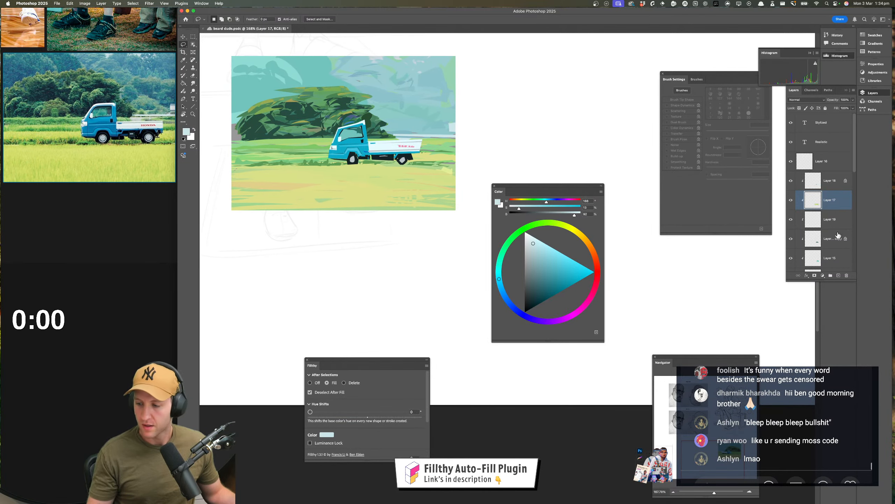
pyautogui.click(837, 182)
pyautogui.click(839, 275)
pyautogui.keyDown('alt'); pyautogui.click(829, 187); pyautogui.keyUp('alt')
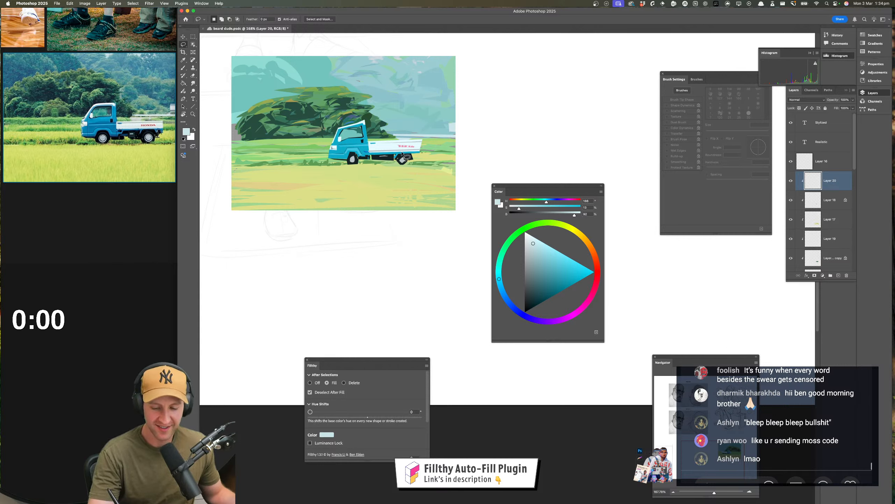
# Sample the light green grass beside the rear wheel and lasso-fill a small patch of it beneath the wheel
pyautogui.click(405, 167)
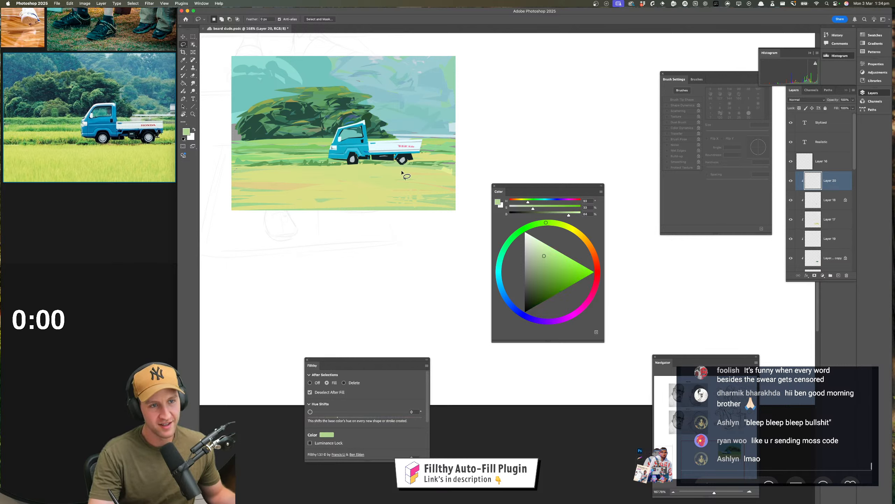
pyautogui.press('i')
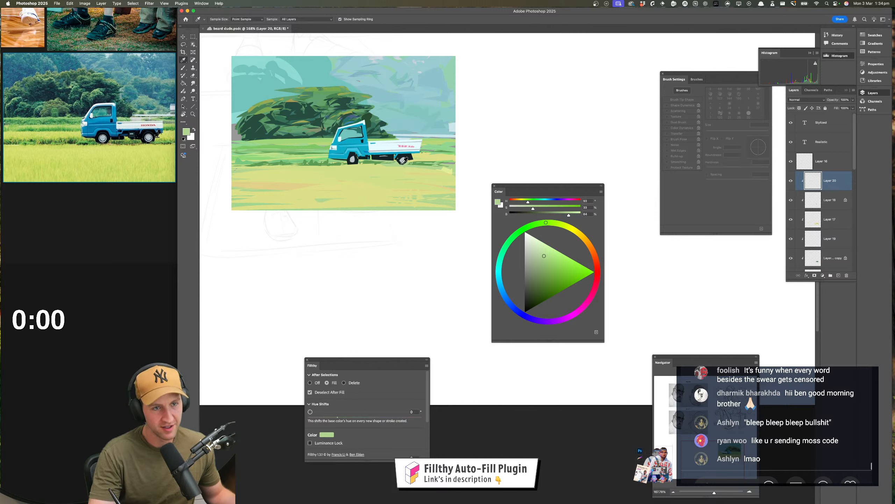
pyautogui.click(401, 166)
pyautogui.moveTo(400, 165); pyautogui.dragTo(400, 180)
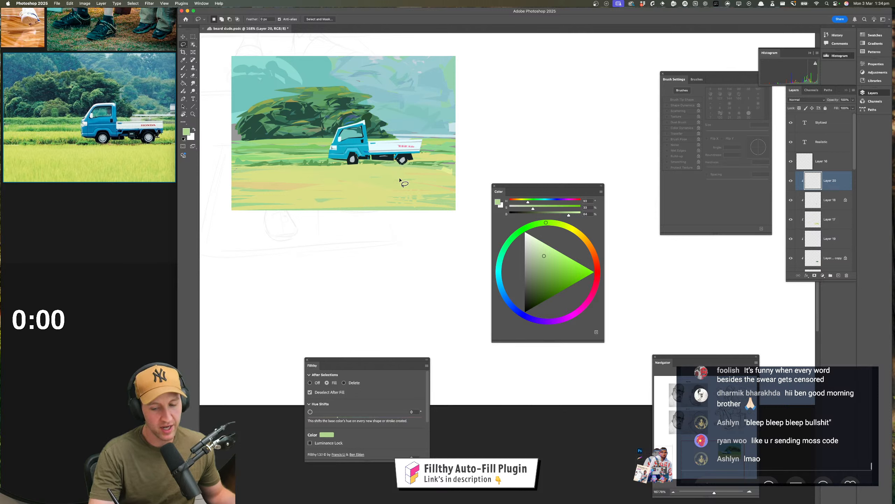
# Shift the sampled grass colour to a muted reddish grey and lasso-fill a thin ground shape beneath the truck
pyautogui.press('i')
pyautogui.click(355, 165)
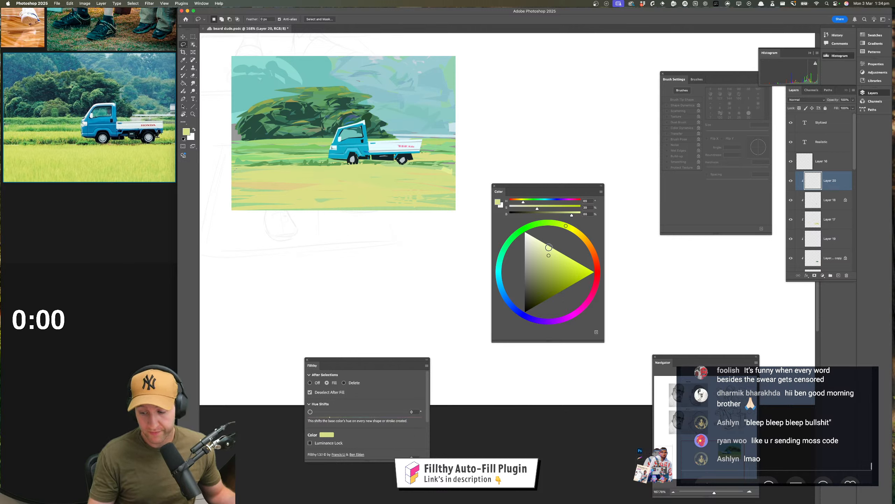
pyautogui.click(595, 273)
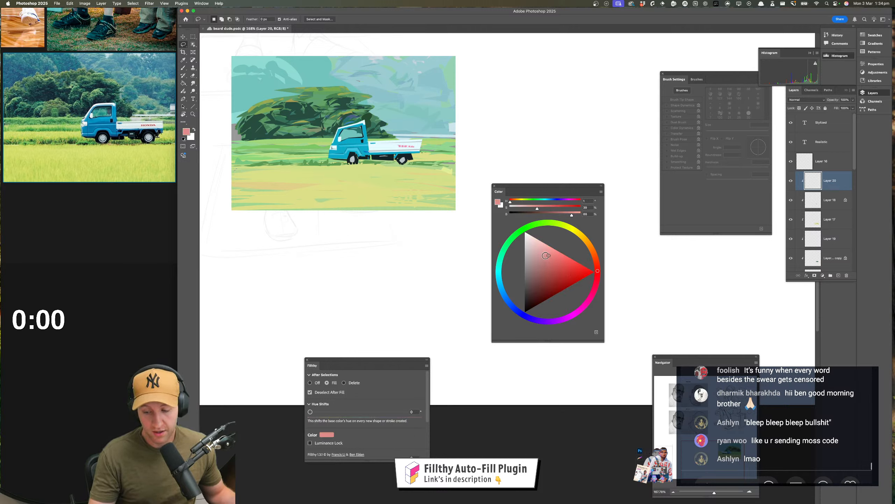
pyautogui.moveTo(546, 256); pyautogui.dragTo(530, 276)
pyautogui.moveTo(360, 167); pyautogui.dragTo(411, 173)
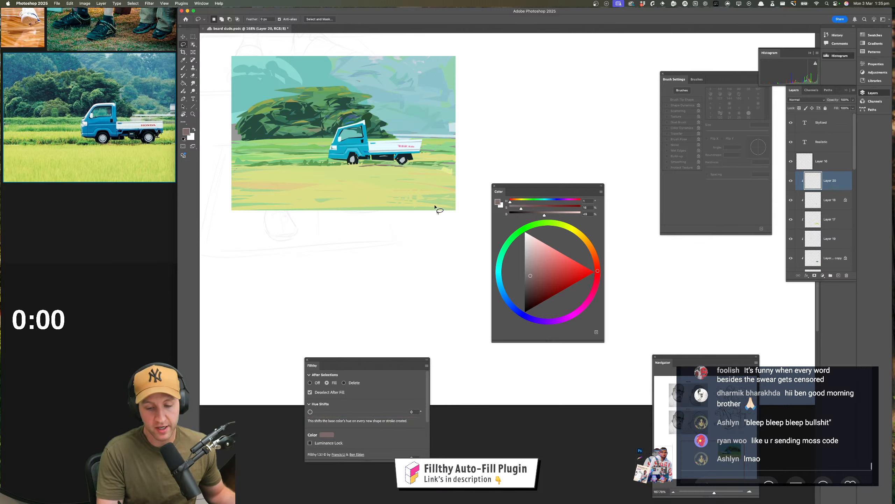
# Sample the field's yellow-green, raise its saturation, and lasso-fill bright grass shapes just below the truck
pyautogui.press('i')
pyautogui.click(387, 171)
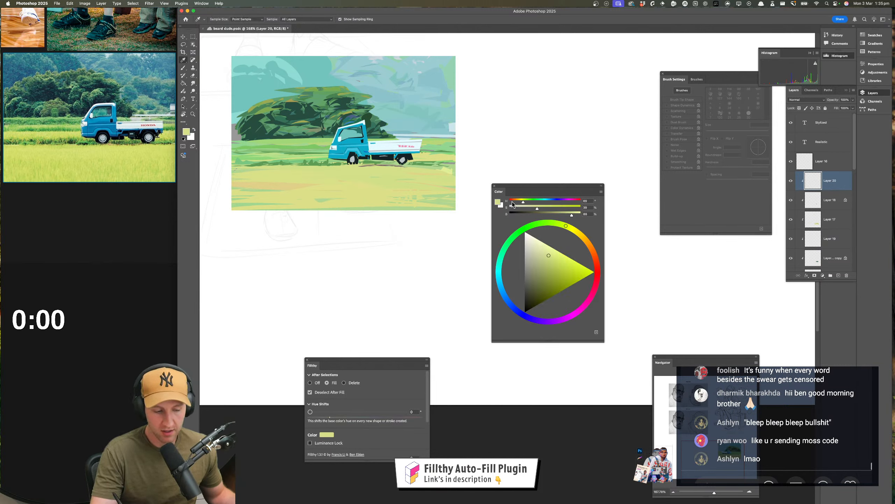
pyautogui.press('l')
pyautogui.click(559, 255)
pyautogui.moveTo(389, 173)
pyautogui.mouseDown()
pyautogui.moveTo(360, 168)
pyautogui.moveTo(393, 167)
pyautogui.mouseUp()
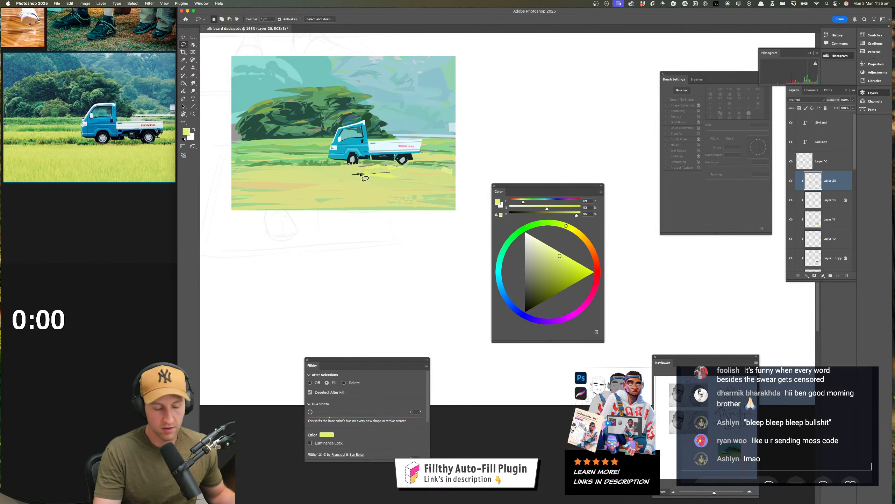
# Lasso-fill jagged bright yellow-green grass patches across the foreground field, dismissing the selection warning
pyautogui.scroll(2, 374, 183)
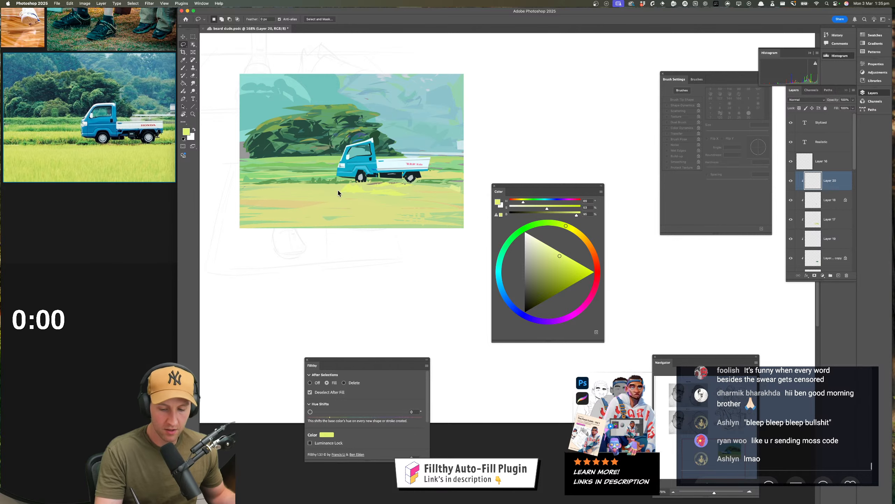
pyautogui.moveTo(326, 192)
pyautogui.mouseDown()
pyautogui.moveTo(258, 194)
pyautogui.moveTo(332, 192)
pyautogui.moveTo(237, 193)
pyautogui.moveTo(359, 194)
pyautogui.moveTo(243, 204)
pyautogui.moveTo(336, 200)
pyautogui.mouseUp()
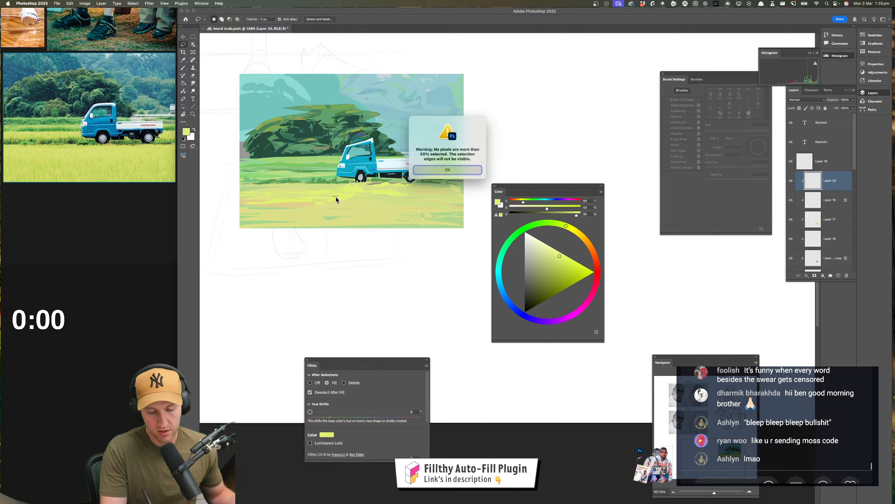
pyautogui.click(437, 176)
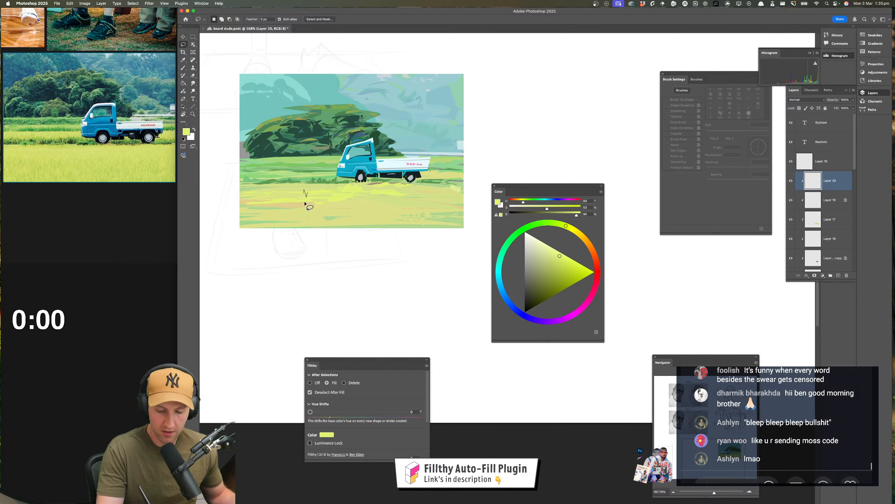
pyautogui.moveTo(335, 201)
pyautogui.mouseDown()
pyautogui.moveTo(259, 198)
pyautogui.moveTo(469, 194)
pyautogui.moveTo(380, 198)
pyautogui.moveTo(434, 207)
pyautogui.moveTo(423, 219)
pyautogui.moveTo(453, 210)
pyautogui.moveTo(397, 203)
pyautogui.moveTo(479, 202)
pyautogui.mouseUp()
pyautogui.moveTo(419, 200); pyautogui.dragTo(318, 209)
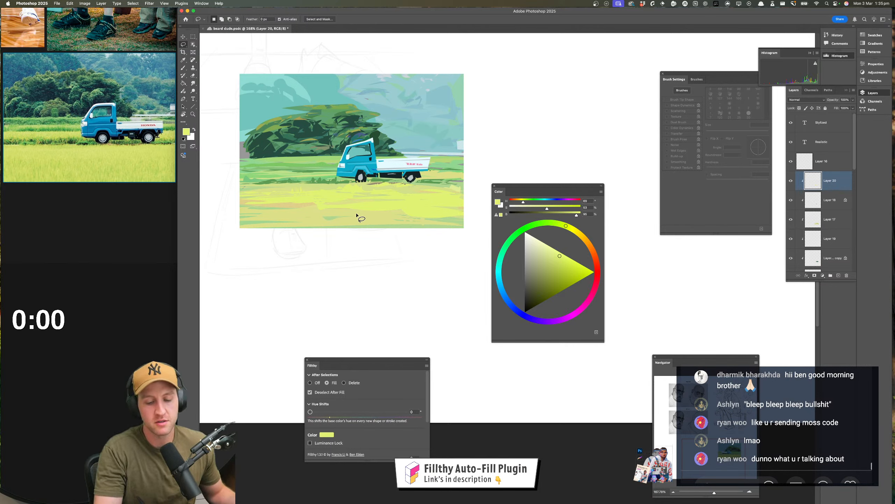
pyautogui.moveTo(362, 207); pyautogui.dragTo(427, 200)
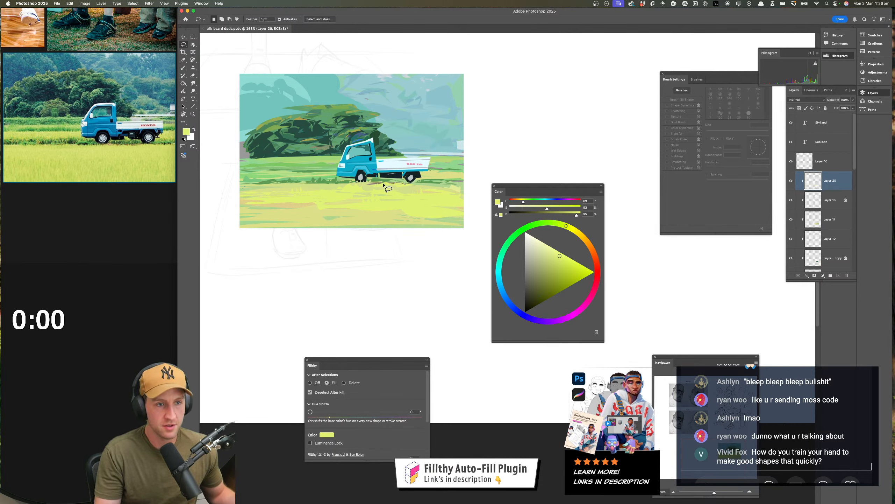
# Resample the bright yellow-green from the field and extend the lasso-filled grass shapes across the foreground and up to the front wheel
pyautogui.press('i')
pyautogui.click(393, 203)
pyautogui.press('l')
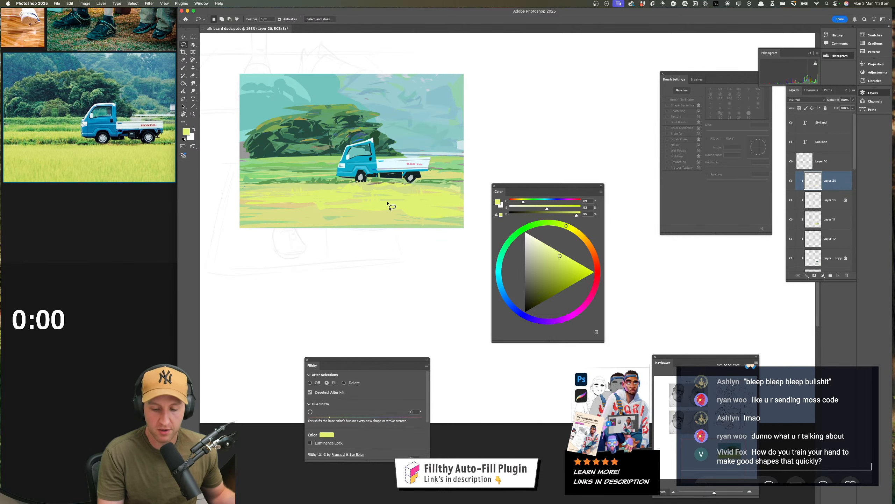
pyautogui.moveTo(387, 205)
pyautogui.mouseDown()
pyautogui.moveTo(373, 201)
pyautogui.moveTo(418, 200)
pyautogui.mouseUp()
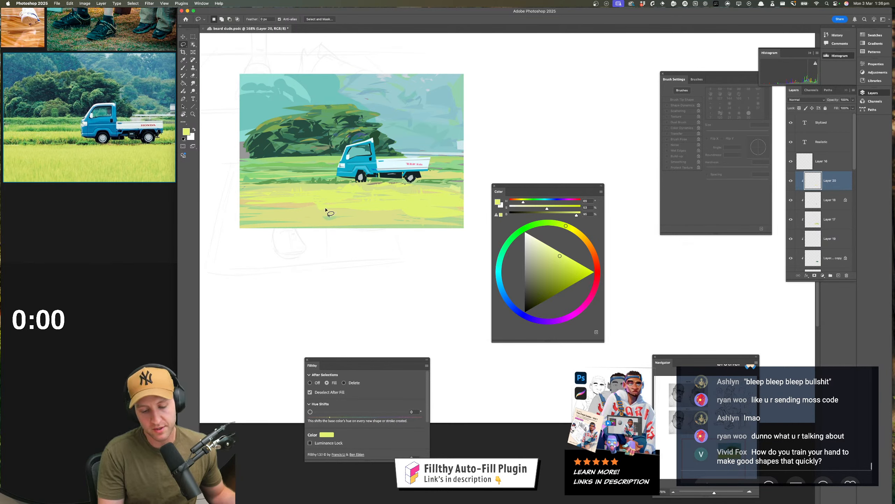
pyautogui.moveTo(326, 205); pyautogui.dragTo(205, 228)
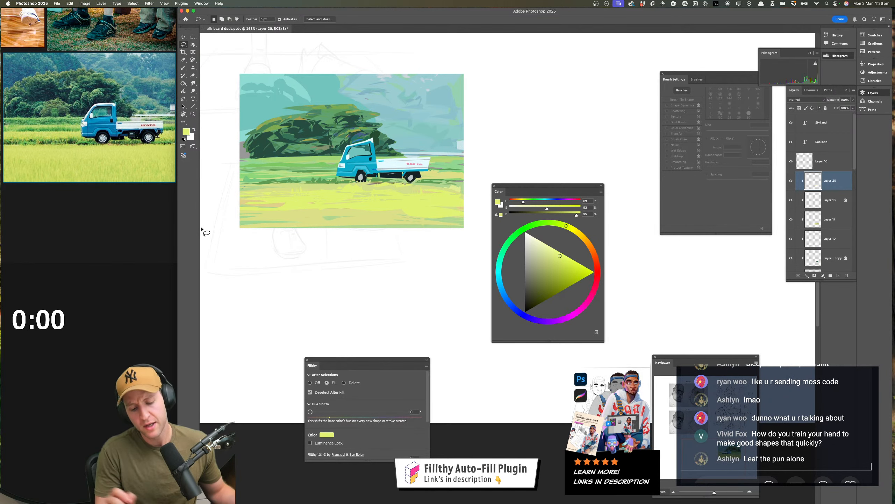
pyautogui.moveTo(285, 208)
pyautogui.mouseDown()
pyautogui.moveTo(248, 209)
pyautogui.moveTo(274, 209)
pyautogui.mouseUp()
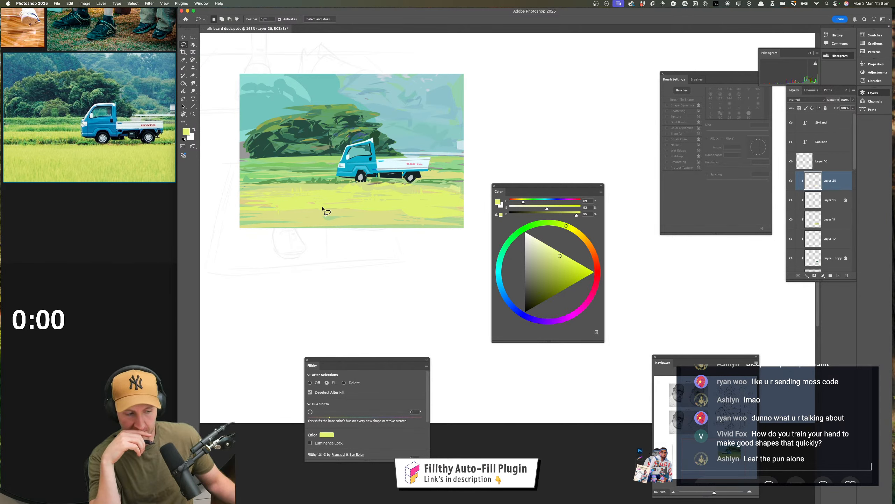
pyautogui.moveTo(305, 187); pyautogui.dragTo(351, 186)
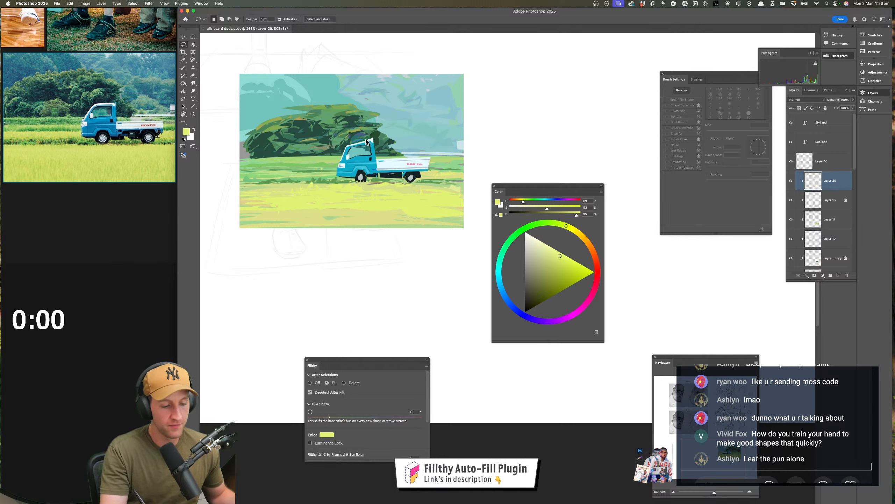
# Sample the green of the field behind the truck and shift its hue to a cooler, mid-toned teal green
pyautogui.click(506, 248)
pyautogui.moveTo(547, 282); pyautogui.dragTo(551, 276)
pyautogui.press('i')
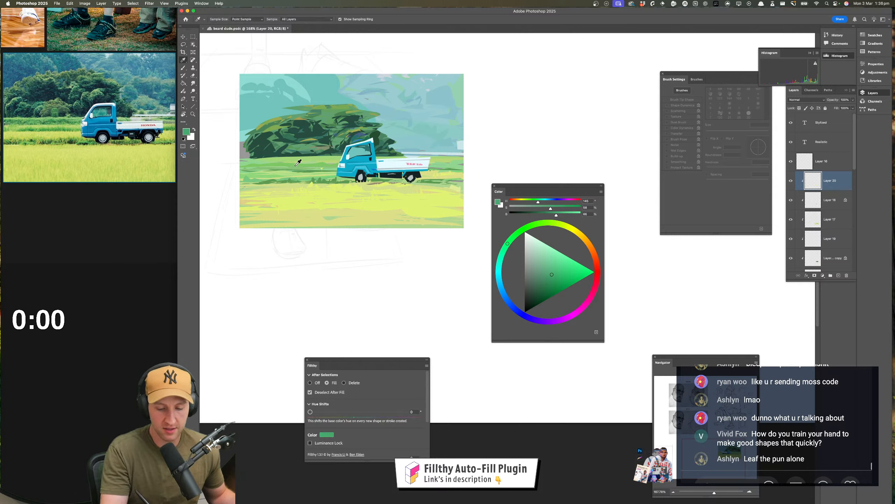
pyautogui.click(295, 165)
pyautogui.press('l')
pyautogui.moveTo(530, 201); pyautogui.dragTo(541, 205)
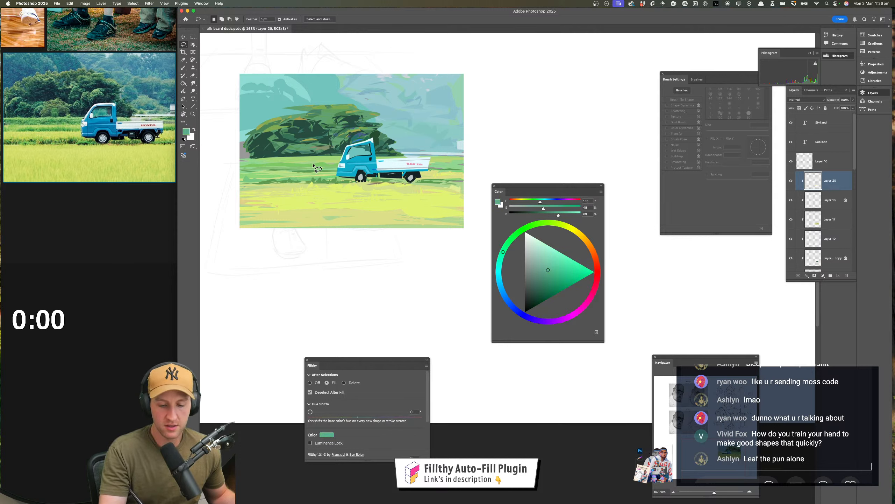
# Lasso-fill teal green shapes in the field between the tree and the truck, undoing the accidental fill of the whole canvas
pyautogui.moveTo(313, 164); pyautogui.dragTo(337, 165)
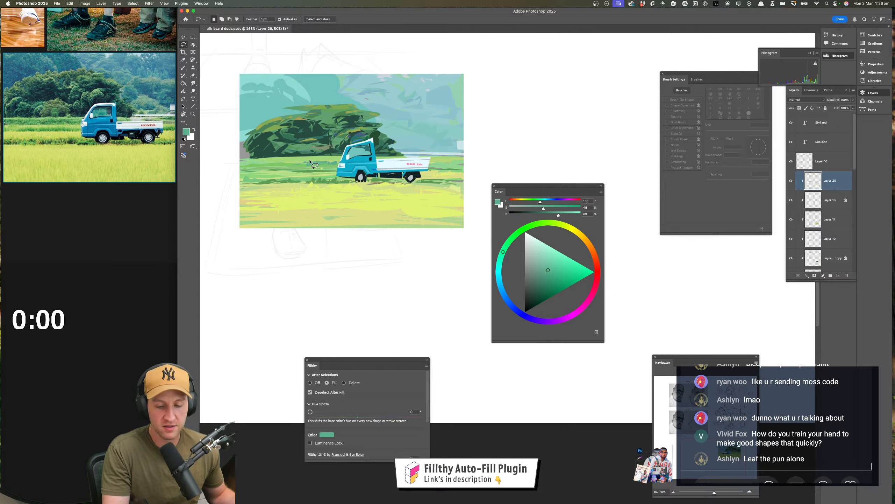
pyautogui.moveTo(311, 162)
pyautogui.mouseDown()
pyautogui.moveTo(324, 161)
pyautogui.moveTo(286, 166)
pyautogui.mouseUp()
pyautogui.click(425, 159)
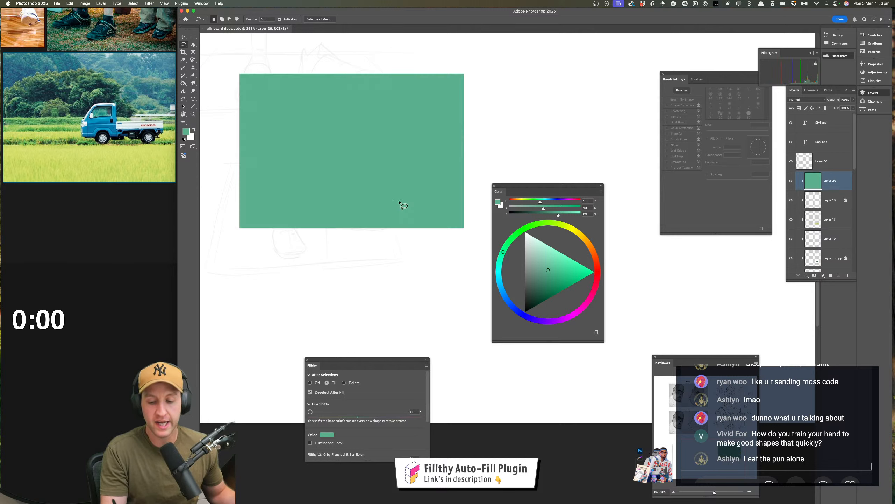
pyautogui.hotkey('ctrl', 'z')
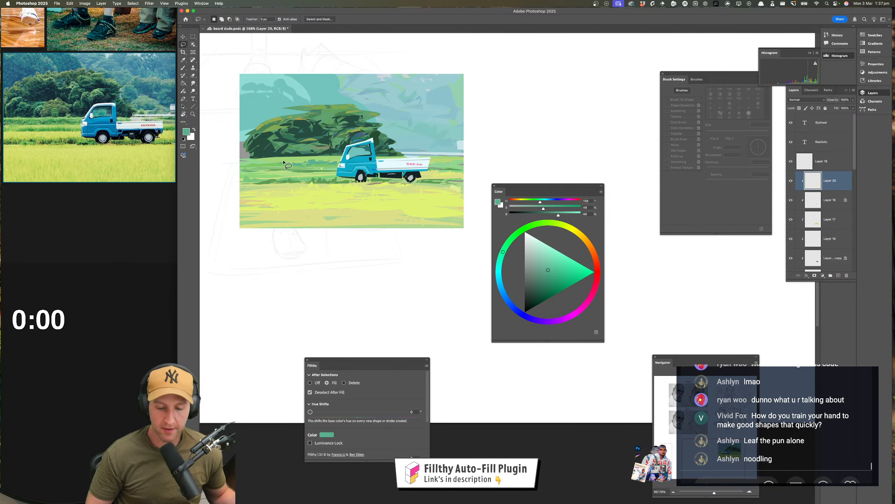
# Sample the foreground's warm yellow, shift its hue toward yellow-green, and lasso-fill thin grass shapes in the field beside the truck
pyautogui.press('i')
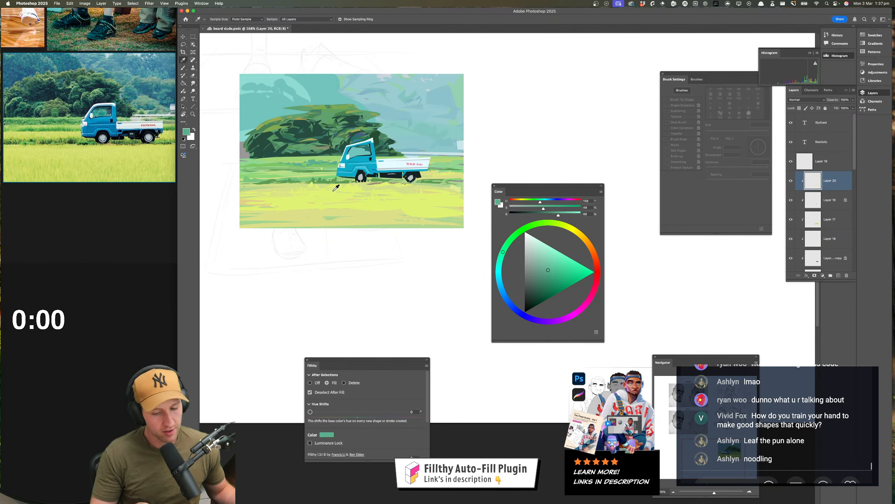
pyautogui.click(333, 193)
pyautogui.press('l')
pyautogui.moveTo(524, 202); pyautogui.dragTo(553, 208)
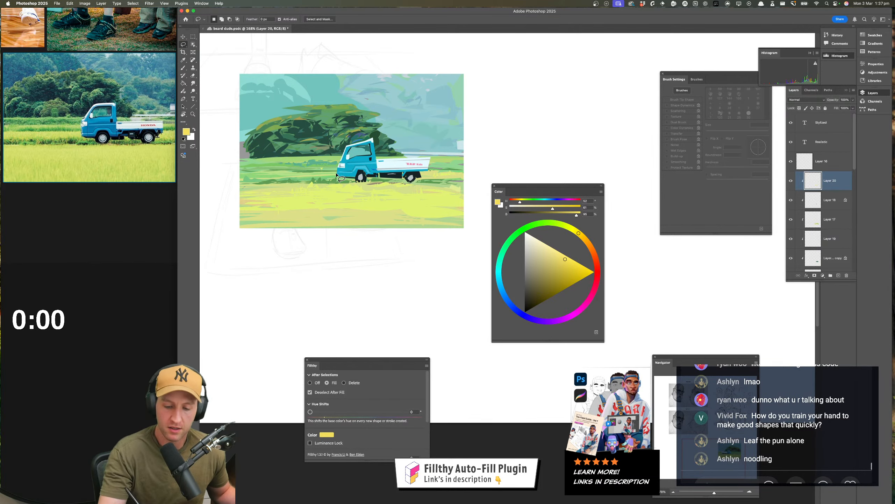
pyautogui.moveTo(333, 173); pyautogui.dragTo(319, 178)
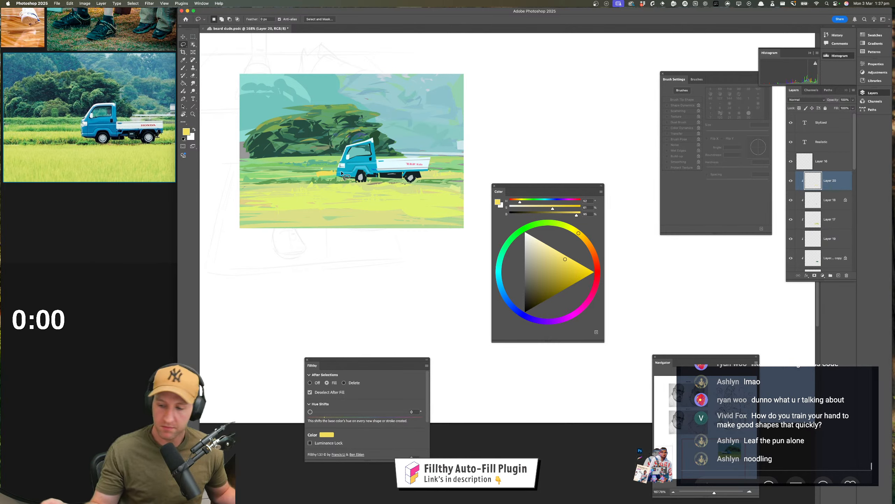
pyautogui.click(522, 203)
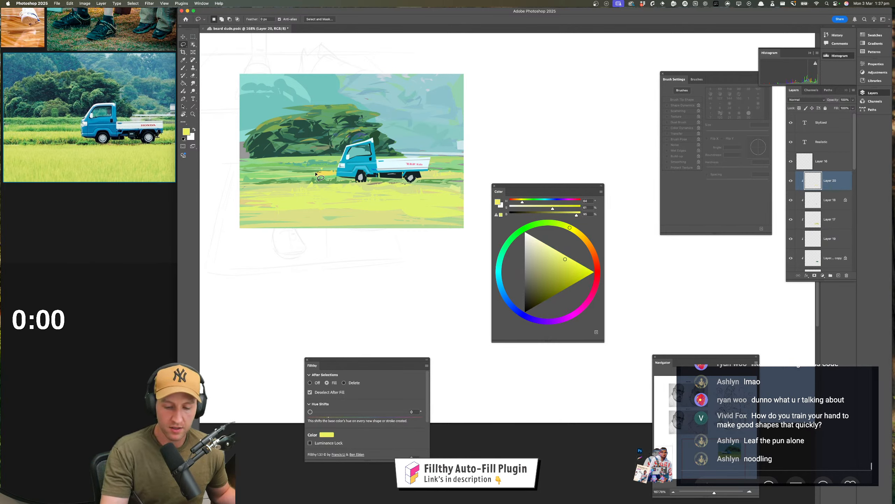
pyautogui.moveTo(318, 175); pyautogui.dragTo(243, 176)
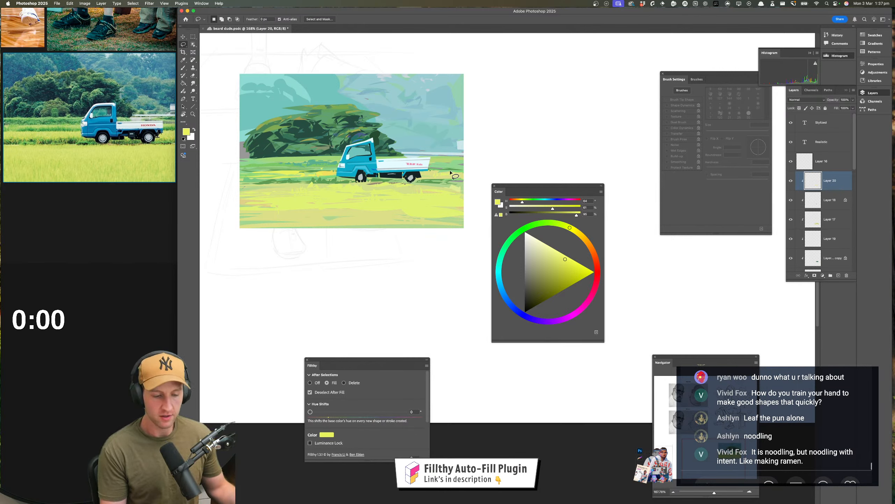
pyautogui.press('i')
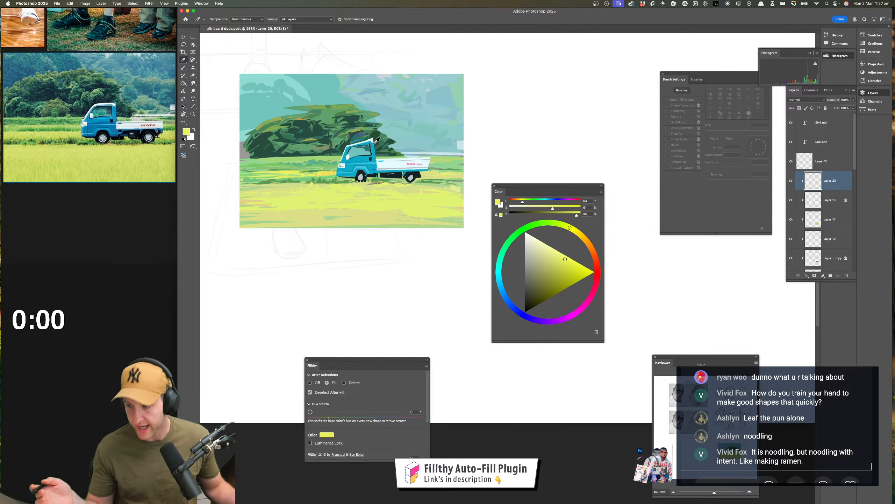
pyautogui.press('l')
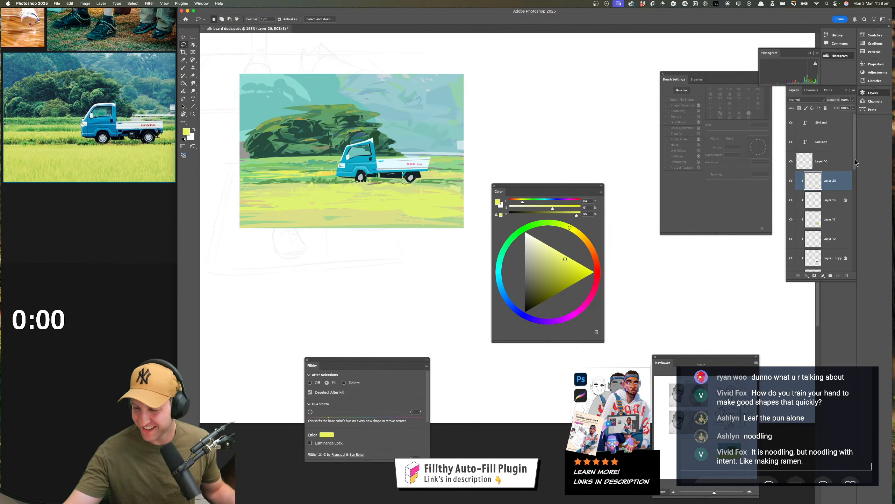
# Select the tree foliage layer, Layer 16 copy, briefly hiding and showing it to identify its contents
pyautogui.scroll(-3, 837, 197)
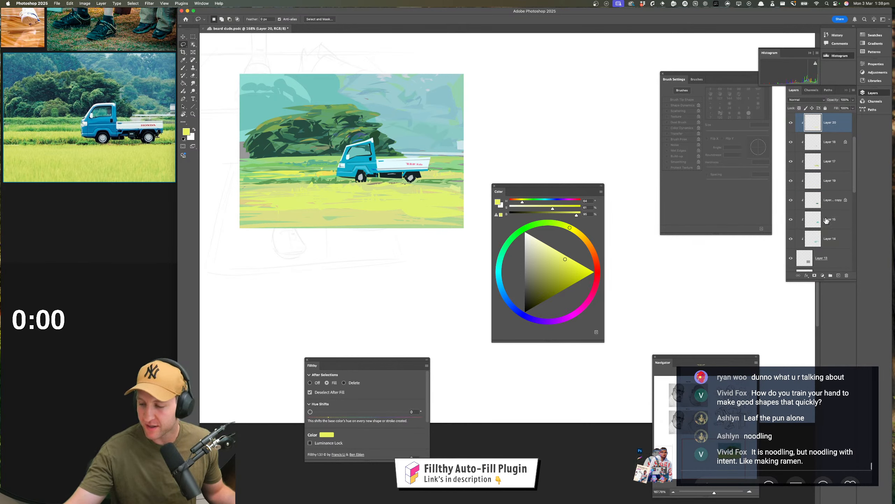
pyautogui.click(811, 203)
pyautogui.click(791, 200)
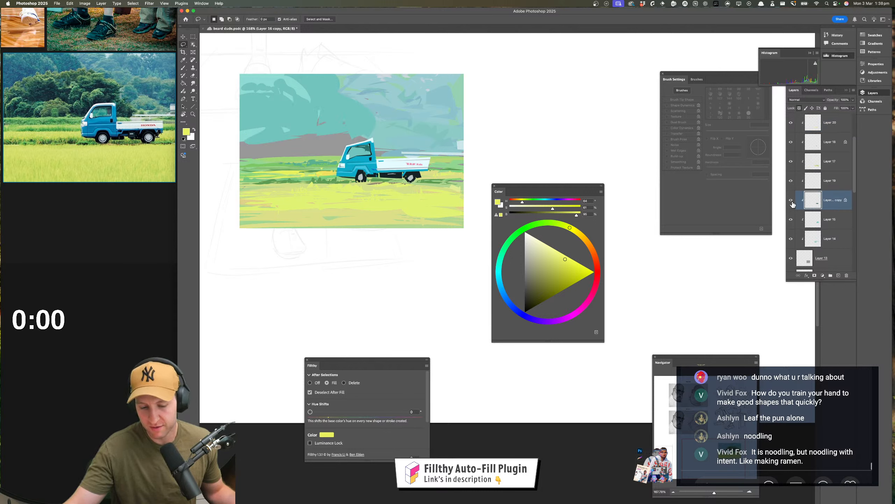
pyautogui.click(791, 200)
# Sample the tree's dark green, make it slightly brighter and more saturated, and lasso-fill foliage shapes across the upper canopy
pyautogui.press('i')
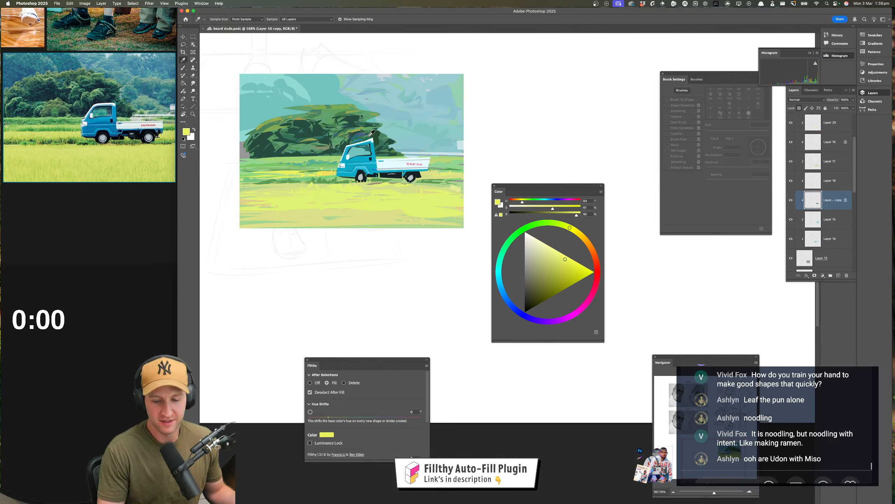
pyautogui.click(356, 131)
pyautogui.press('l')
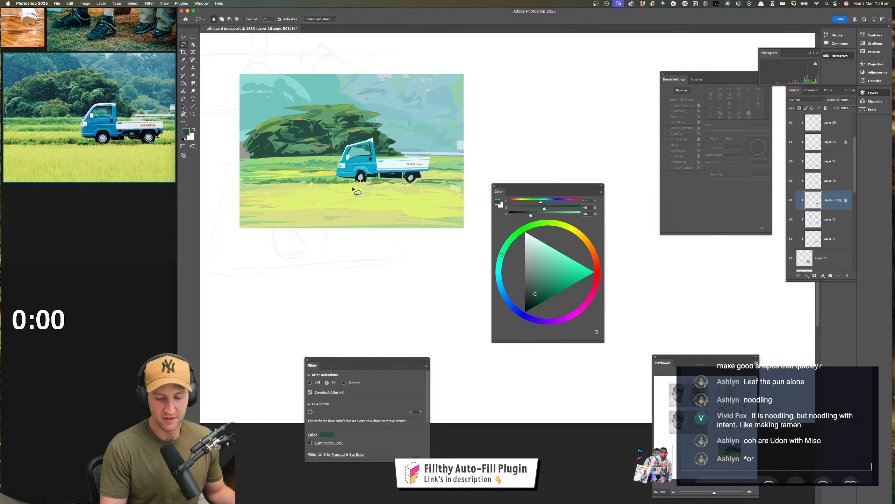
pyautogui.click(538, 290)
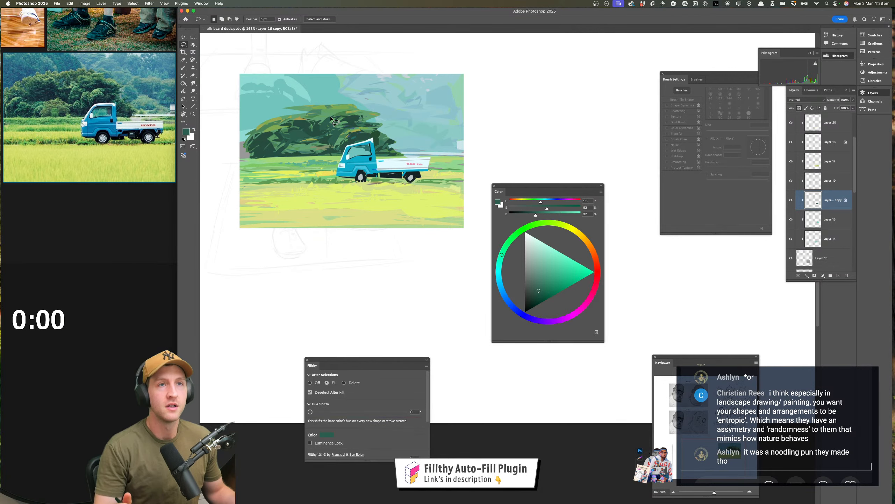
pyautogui.moveTo(351, 117); pyautogui.dragTo(370, 125)
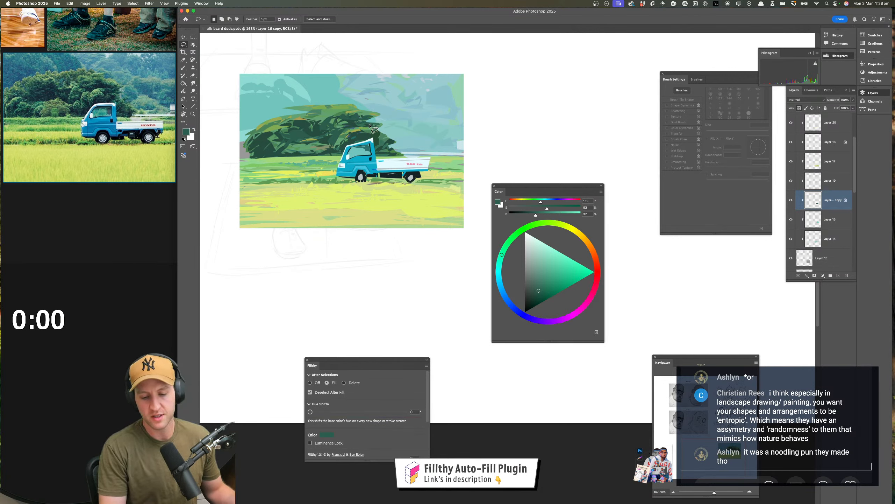
pyautogui.moveTo(305, 113)
pyautogui.mouseDown()
pyautogui.moveTo(276, 121)
pyautogui.moveTo(317, 112)
pyautogui.mouseUp()
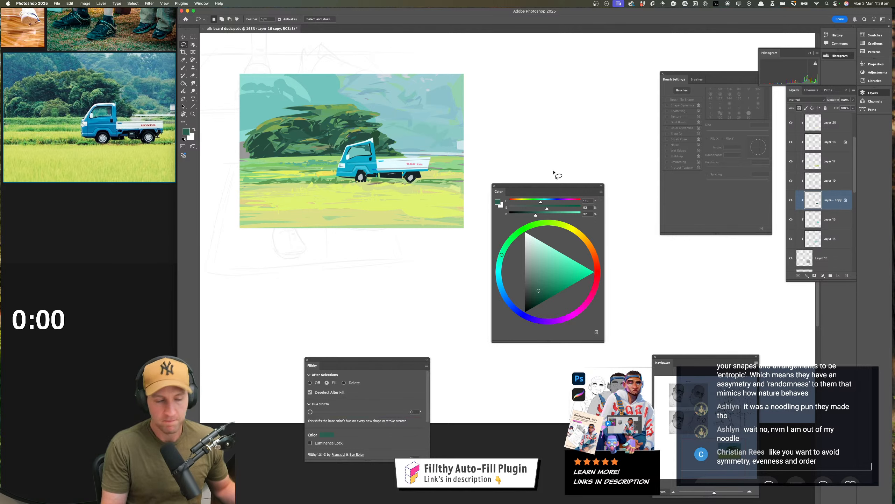
# Darken the green and lasso-fill shadow shapes in the middle and lower tree, dismissing the selection warning and undoing one fill
pyautogui.click(535, 293)
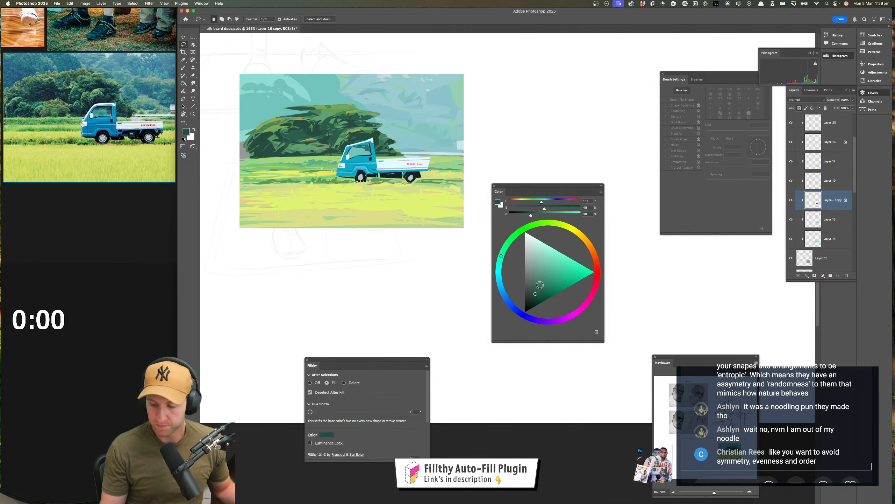
pyautogui.click(534, 298)
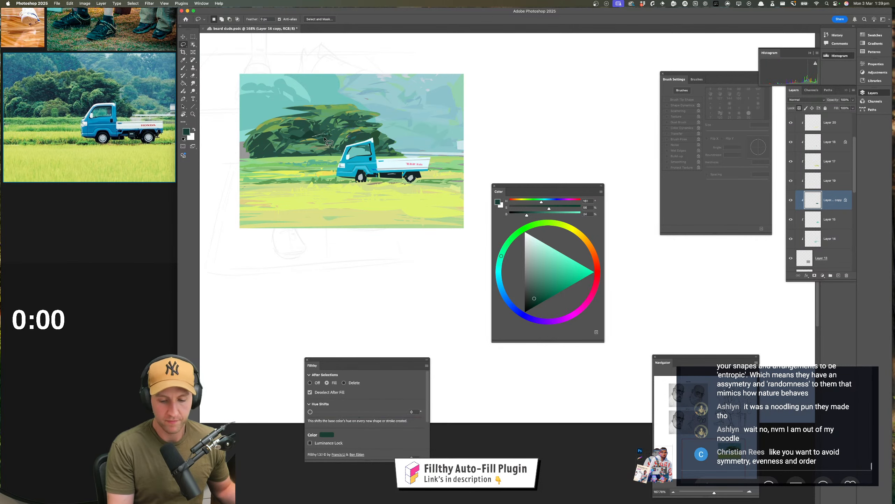
pyautogui.moveTo(328, 163)
pyautogui.mouseDown()
pyautogui.moveTo(310, 147)
pyautogui.moveTo(328, 147)
pyautogui.moveTo(325, 156)
pyautogui.moveTo(322, 144)
pyautogui.moveTo(328, 161)
pyautogui.moveTo(317, 148)
pyautogui.moveTo(284, 145)
pyautogui.mouseUp()
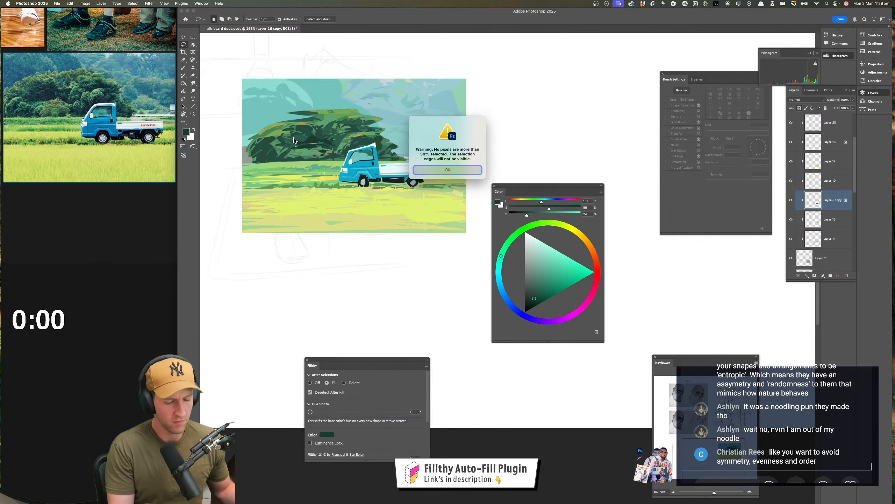
pyautogui.click(428, 172)
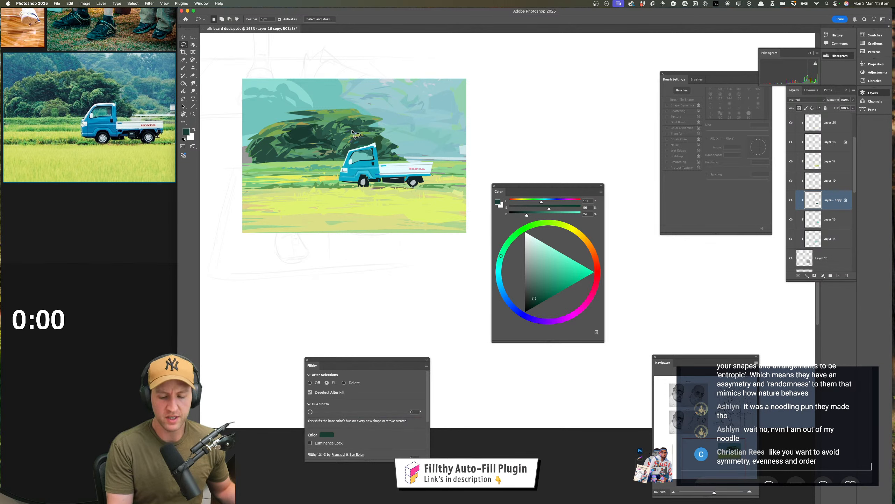
pyautogui.moveTo(352, 133); pyautogui.dragTo(352, 141)
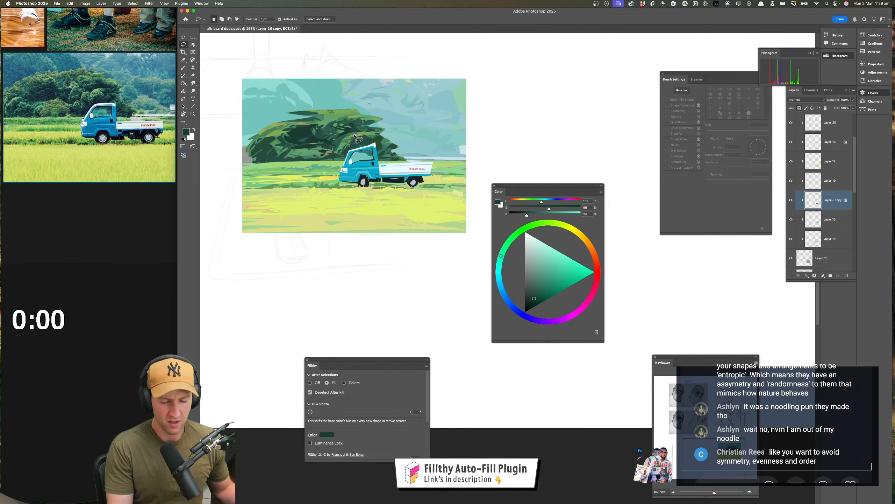
pyautogui.press('super+z')
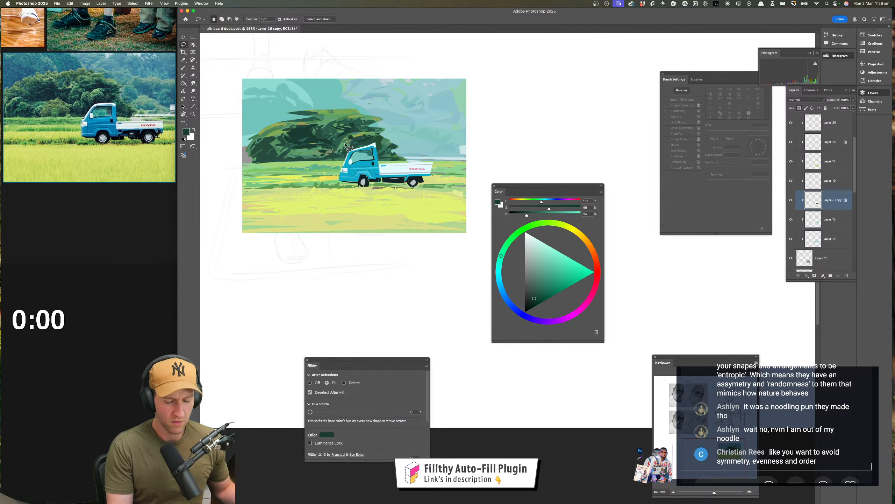
pyautogui.moveTo(346, 134)
pyautogui.mouseDown()
pyautogui.moveTo(343, 143)
pyautogui.moveTo(360, 134)
pyautogui.moveTo(346, 135)
pyautogui.mouseUp()
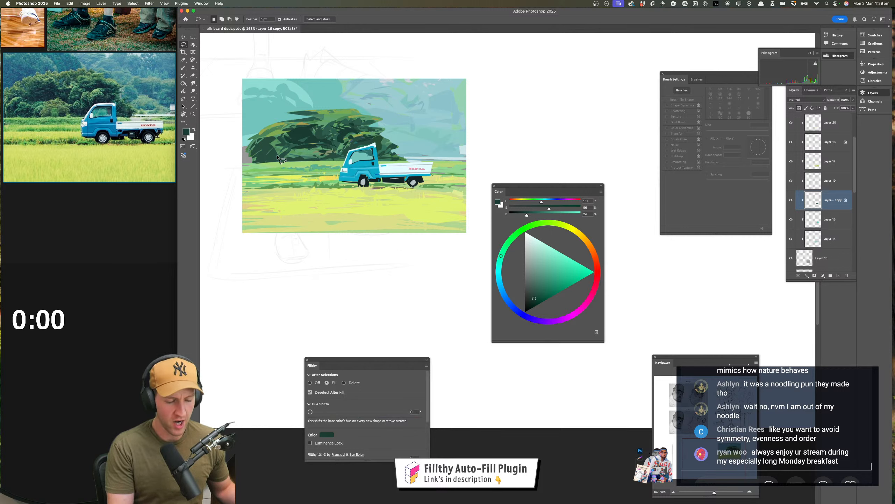
# Resample the dark teal-green from the foliage behind the truck, darken it slightly, and lasso-fill shadow shapes in the tree's lower left
pyautogui.press('i')
pyautogui.click(424, 196)
pyautogui.press('l')
pyautogui.click(501, 256)
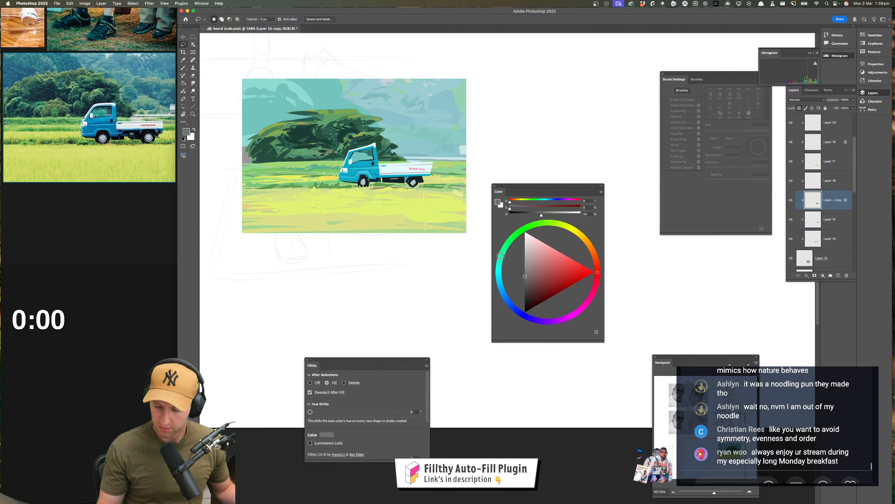
pyautogui.press('i')
pyautogui.click(381, 150)
pyautogui.press('l')
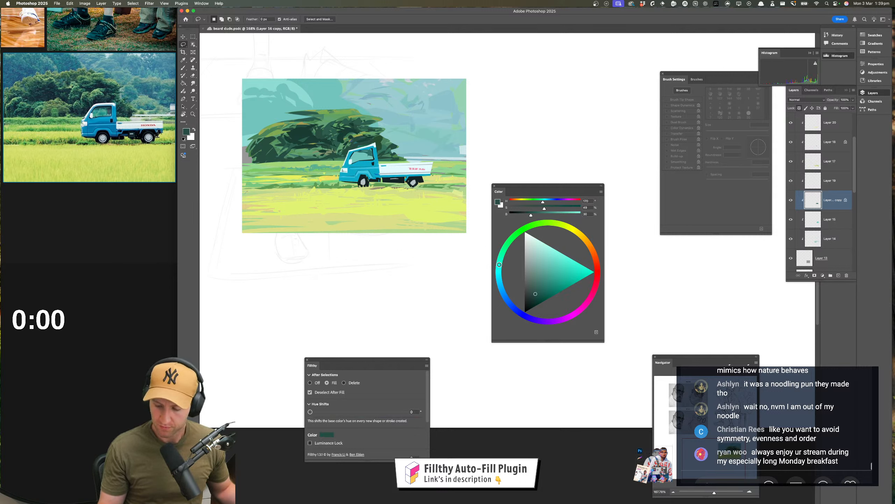
pyautogui.click(535, 295)
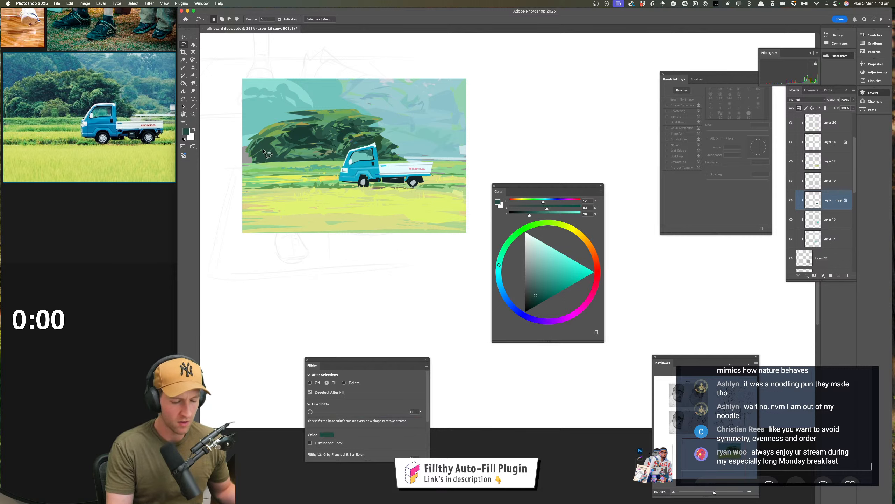
pyautogui.moveTo(263, 151); pyautogui.dragTo(292, 162)
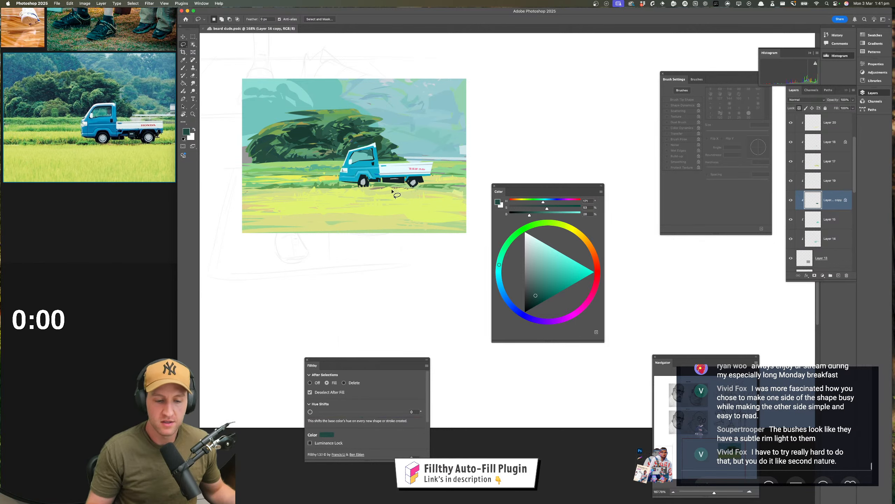
# Examine the figure sketch above the painting and the truck landscape at different magnifications
pyautogui.scroll(10, 395, 195)
pyautogui.moveTo(441, 293); pyautogui.dragTo(365, 346)
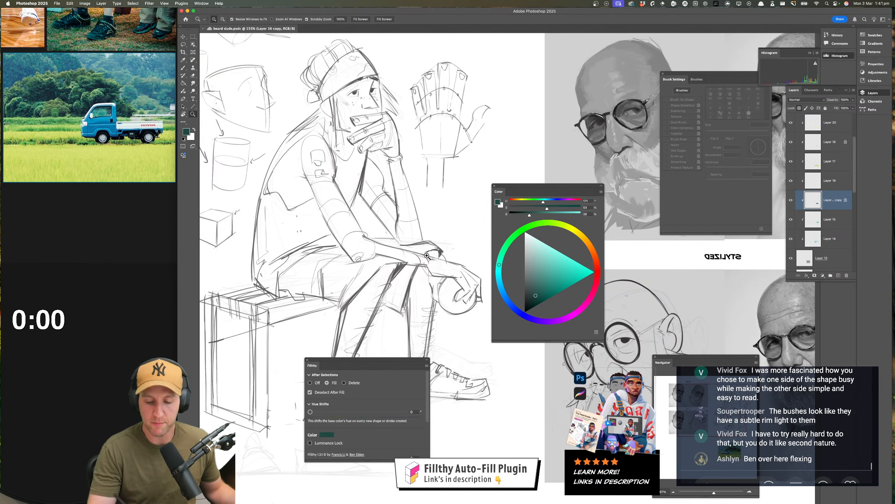
pyautogui.moveTo(422, 246); pyautogui.dragTo(438, 171)
pyautogui.scroll(-10, 438, 170)
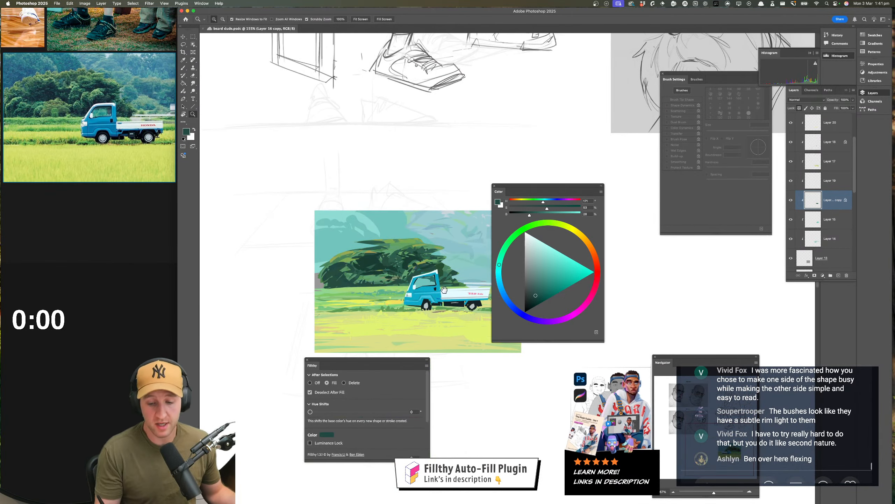
pyautogui.moveTo(376, 260); pyautogui.dragTo(433, 289)
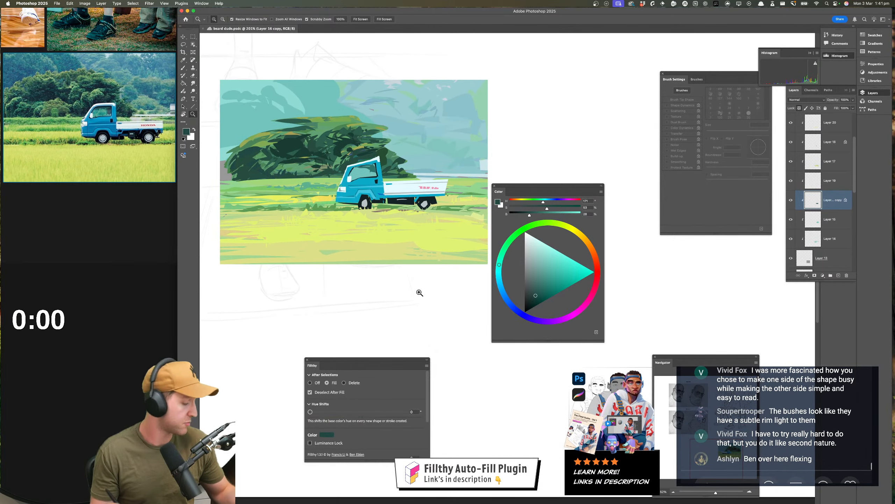
pyautogui.press('l')
pyautogui.hscroll(-3, 423, 279)
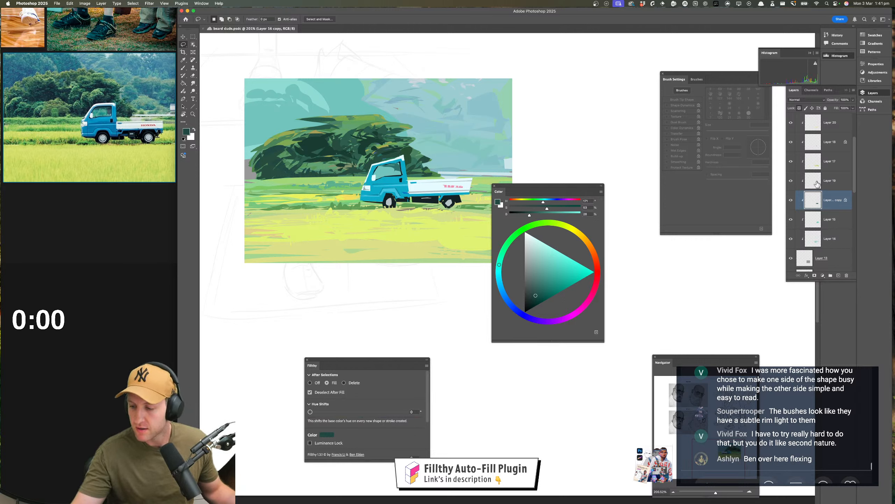
# Sample a yellow-green, shift it to a pale, desaturated tone, and lasso-fill small highlight shapes in the upper canopy, undoing one fill
pyautogui.click(799, 109)
pyautogui.click(799, 108)
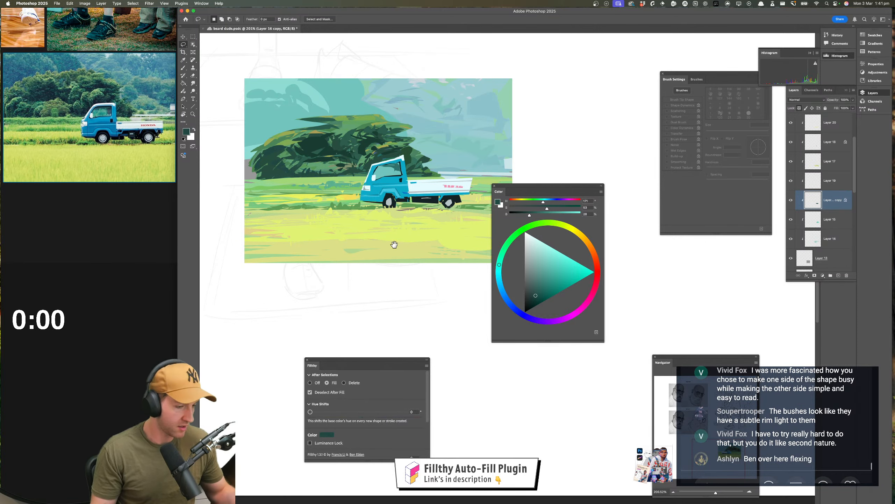
pyautogui.moveTo(394, 244)
pyautogui.mouseDown()
pyautogui.moveTo(409, 248)
pyautogui.moveTo(397, 248)
pyautogui.mouseUp()
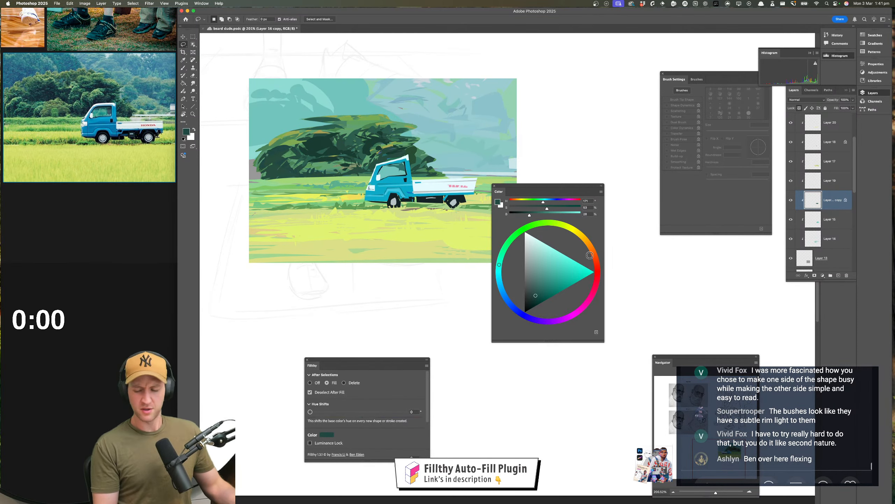
pyautogui.press('i')
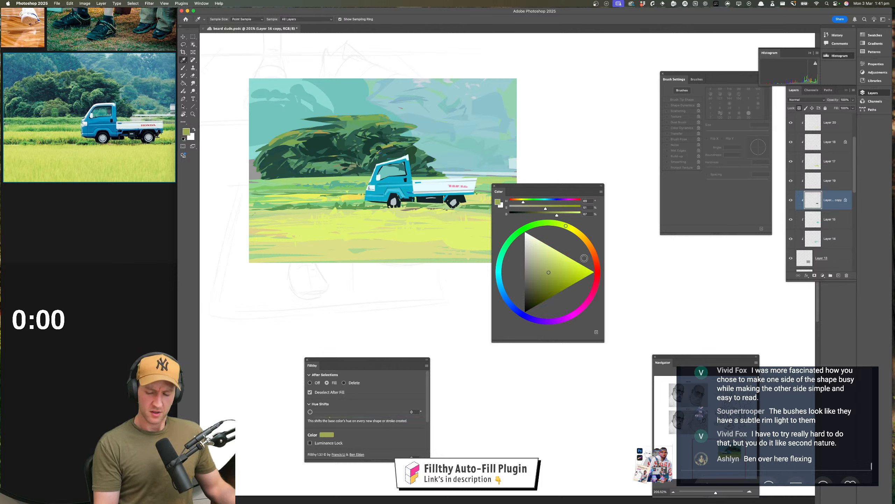
pyautogui.press('l')
pyautogui.moveTo(550, 272); pyautogui.dragTo(553, 270)
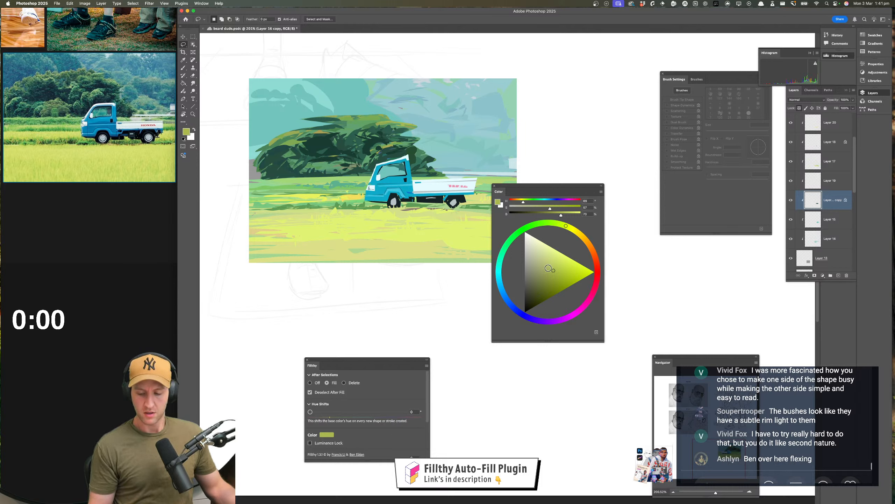
pyautogui.moveTo(550, 270); pyautogui.dragTo(532, 248)
pyautogui.moveTo(387, 122)
pyautogui.mouseDown()
pyautogui.moveTo(311, 122)
pyautogui.moveTo(388, 116)
pyautogui.mouseUp()
pyautogui.press('super+z')
pyautogui.moveTo(330, 125)
pyautogui.mouseDown()
pyautogui.moveTo(264, 141)
pyautogui.moveTo(331, 124)
pyautogui.mouseUp()
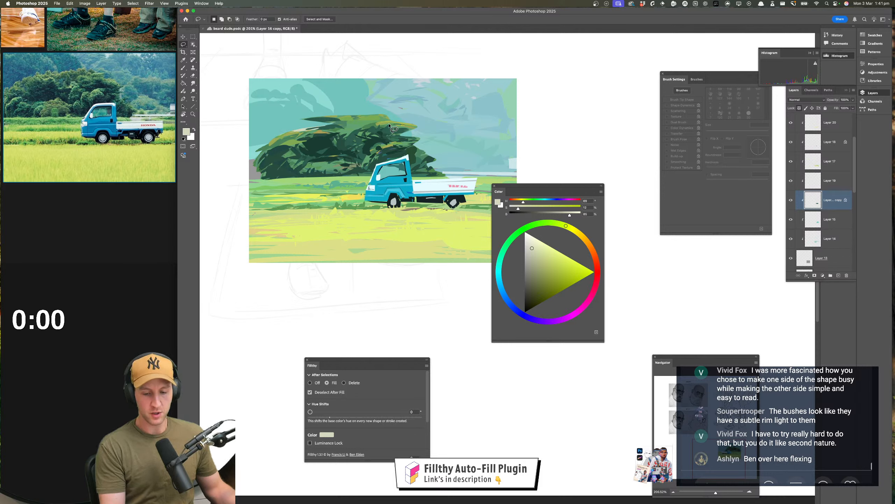
pyautogui.moveTo(396, 125); pyautogui.dragTo(405, 125)
# Change the colour to a more saturated light green and lasso-fill highlights along the top of the canopy, dismissing the selection warning
pyautogui.click(546, 258)
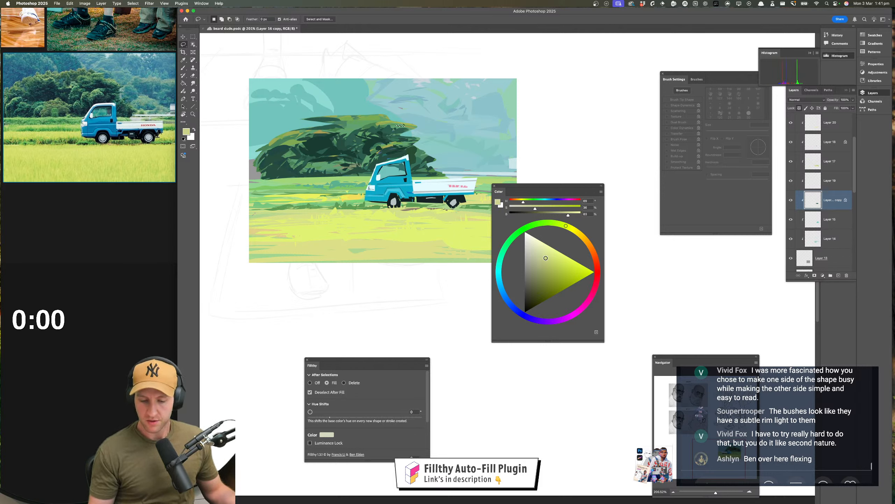
pyautogui.moveTo(546, 258); pyautogui.dragTo(548, 259)
pyautogui.moveTo(567, 226); pyautogui.dragTo(562, 224)
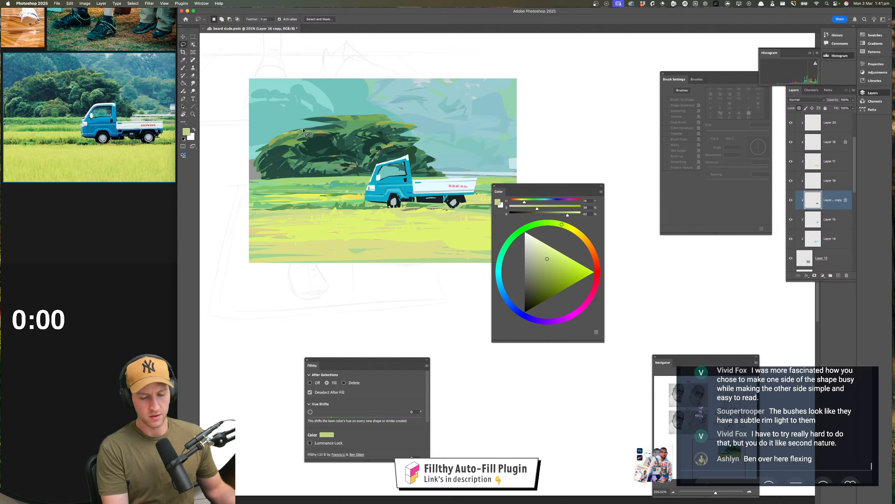
pyautogui.moveTo(321, 129); pyautogui.dragTo(344, 124)
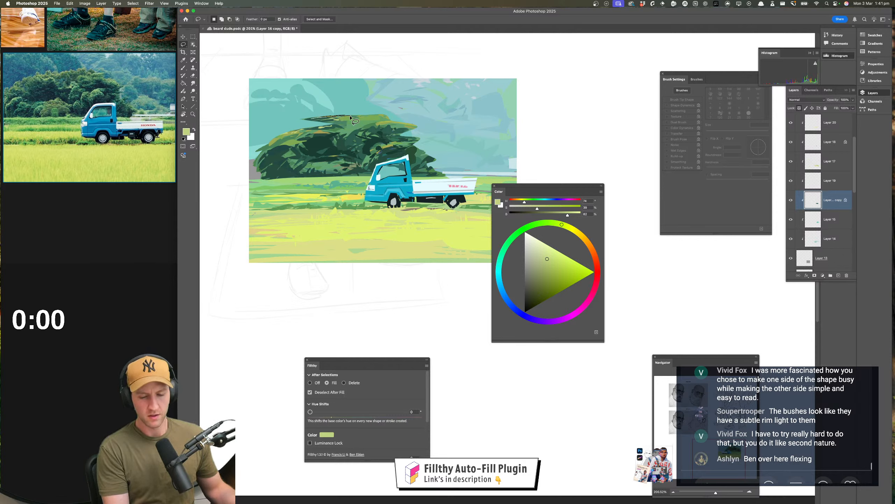
pyautogui.moveTo(350, 116); pyautogui.dragTo(406, 131)
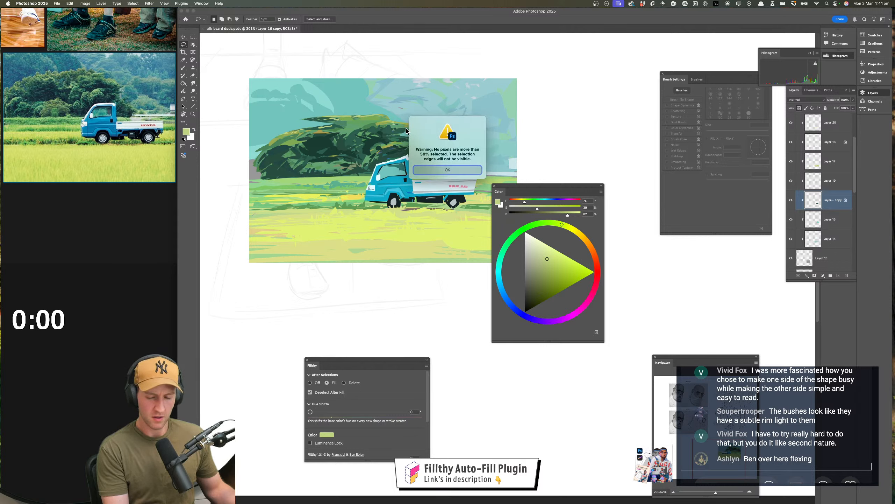
pyautogui.press('Return')
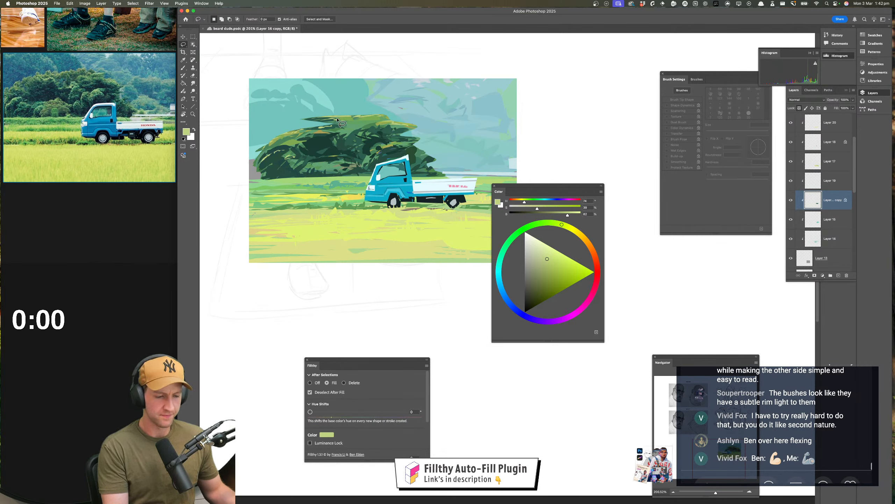
# Sample the dark green from the upper canopy and lasso-fill a shadow shape beside it
pyautogui.press('i')
pyautogui.click(373, 129)
pyautogui.press('l')
pyautogui.moveTo(353, 130)
pyautogui.mouseDown()
pyautogui.moveTo(375, 122)
pyautogui.moveTo(349, 123)
pyautogui.moveTo(352, 133)
pyautogui.mouseUp()
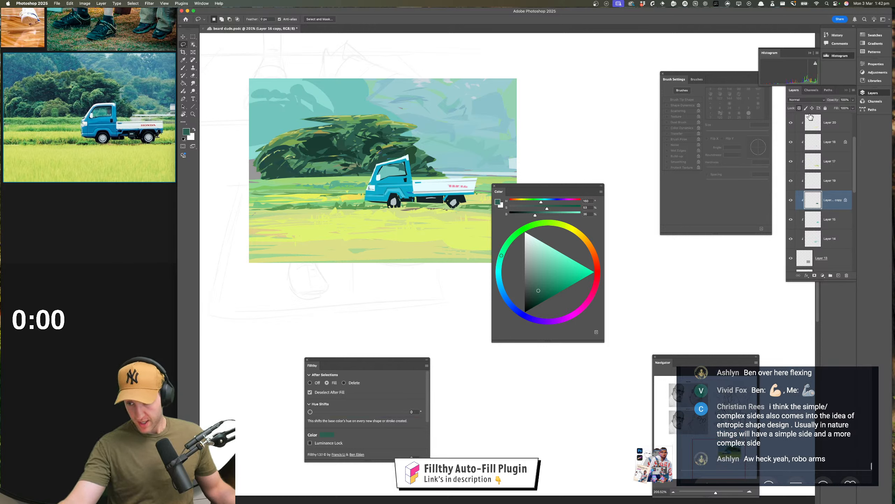
# Unlock the tree layer's transparent pixels, set Fillthy to Delete, and lasso away bits of the canopy's upper edge, dismissing the selection warning
pyautogui.click(800, 108)
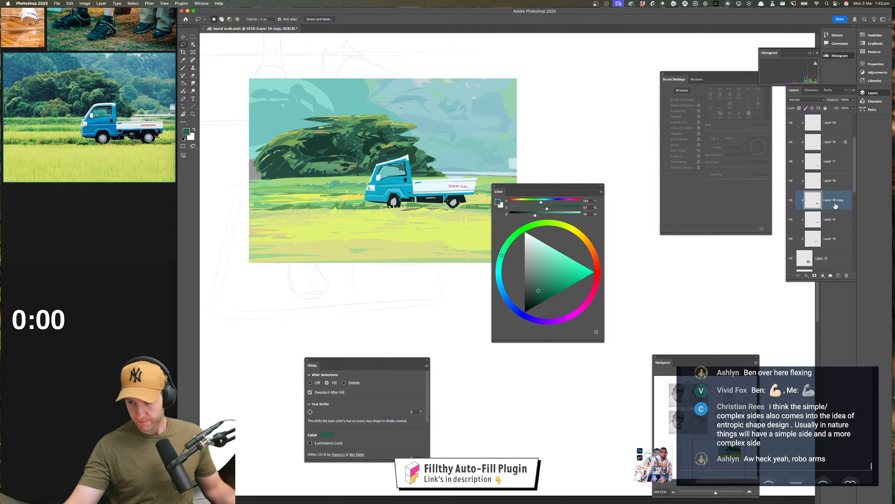
pyautogui.click(343, 382)
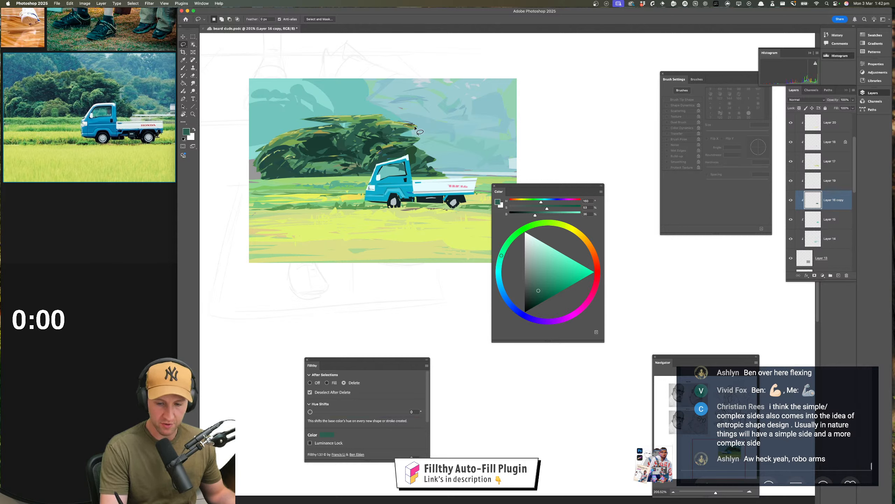
pyautogui.moveTo(419, 123); pyautogui.dragTo(413, 124)
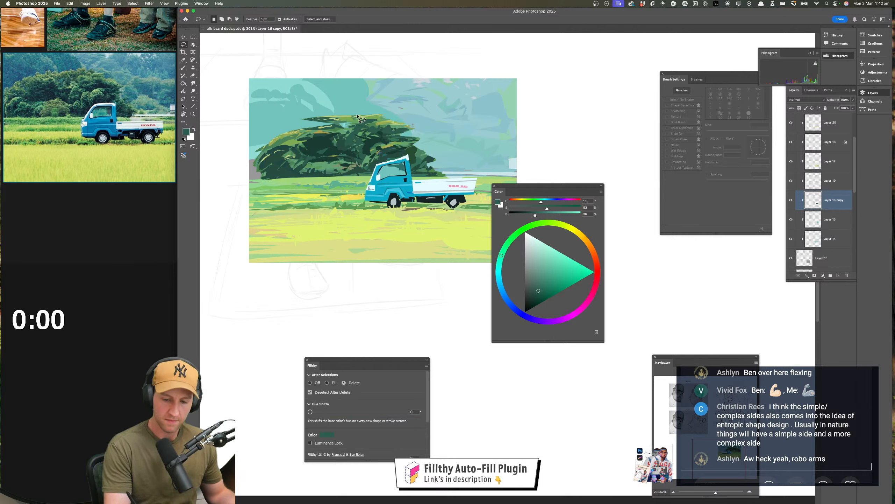
pyautogui.moveTo(334, 117)
pyautogui.mouseDown()
pyautogui.moveTo(354, 116)
pyautogui.moveTo(302, 122)
pyautogui.moveTo(325, 112)
pyautogui.mouseUp()
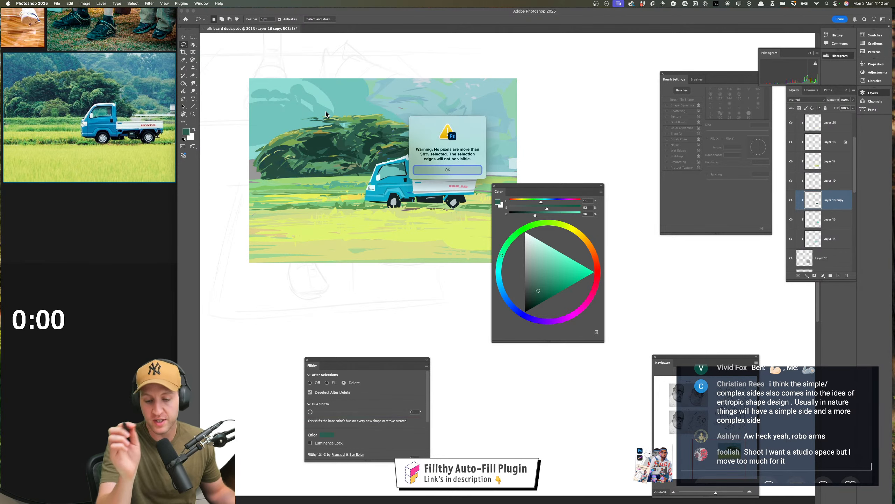
pyautogui.click(429, 172)
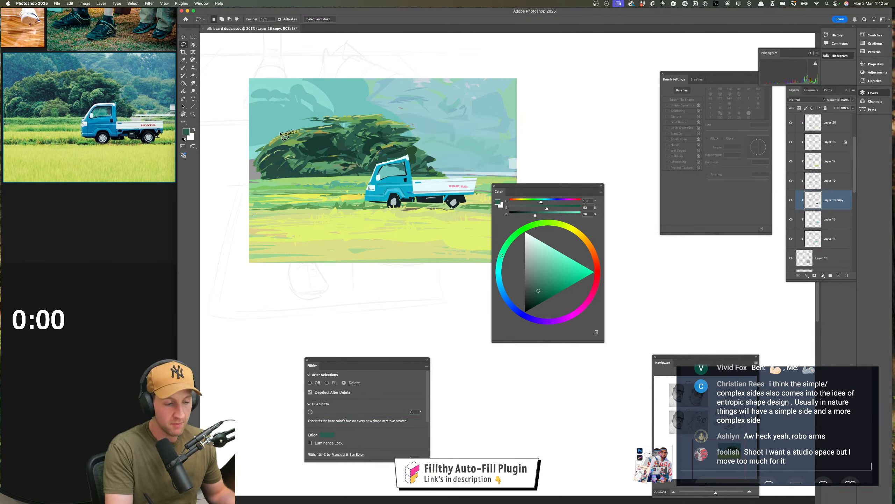
# Lasso-delete small pieces along the tree's left and right edges to break up its silhouette
pyautogui.moveTo(280, 133)
pyautogui.mouseDown()
pyautogui.moveTo(296, 136)
pyautogui.moveTo(360, 202)
pyautogui.mouseUp()
pyautogui.press('z')
pyautogui.press('l')
pyautogui.hscroll(-3, 373, 159)
pyautogui.scroll(-1, 374, 159)
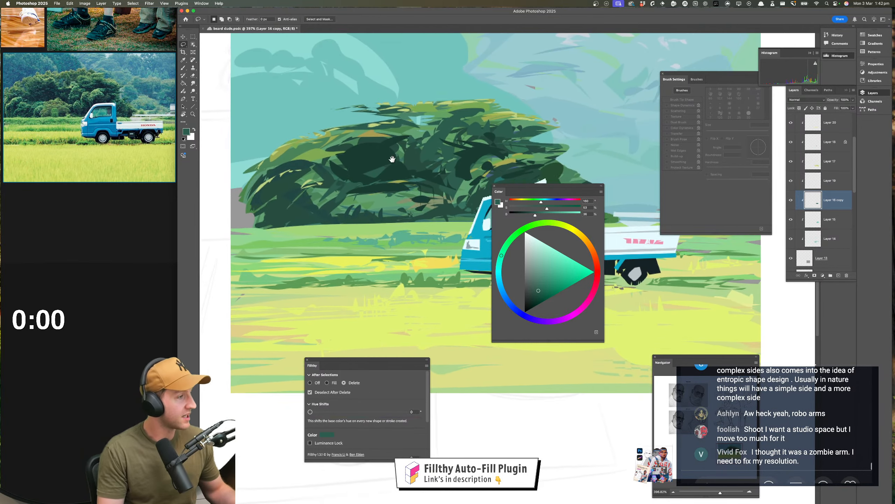
pyautogui.moveTo(332, 142)
pyautogui.mouseDown()
pyautogui.moveTo(296, 162)
pyautogui.moveTo(329, 130)
pyautogui.moveTo(302, 143)
pyautogui.mouseUp()
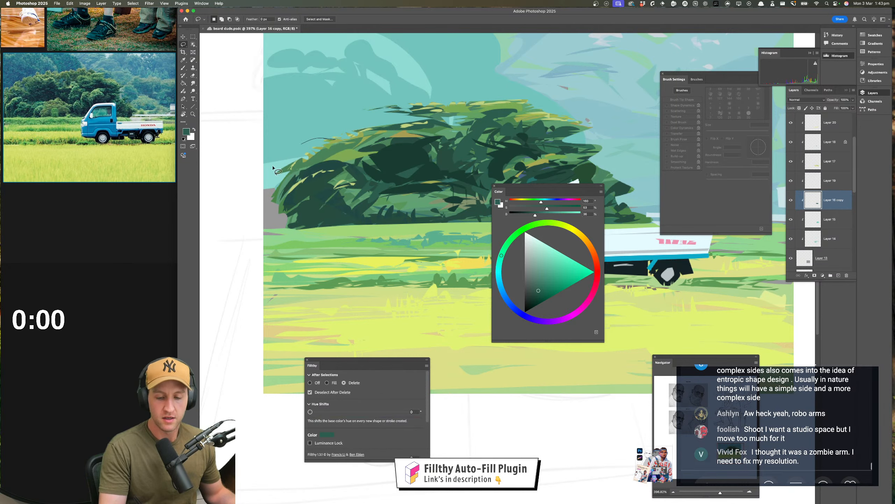
pyautogui.moveTo(333, 221); pyautogui.dragTo(313, 218)
pyautogui.hscroll(5, 313, 219)
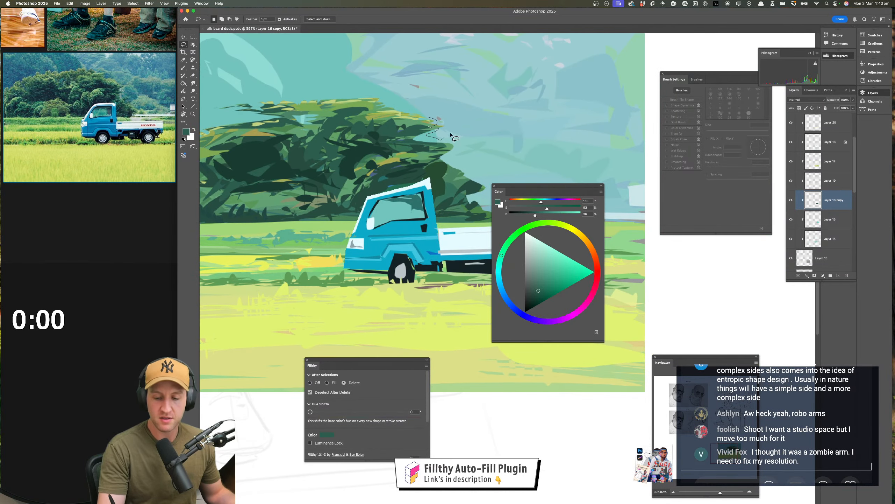
pyautogui.moveTo(429, 124)
pyautogui.mouseDown()
pyautogui.moveTo(411, 142)
pyautogui.moveTo(437, 144)
pyautogui.moveTo(431, 166)
pyautogui.mouseUp()
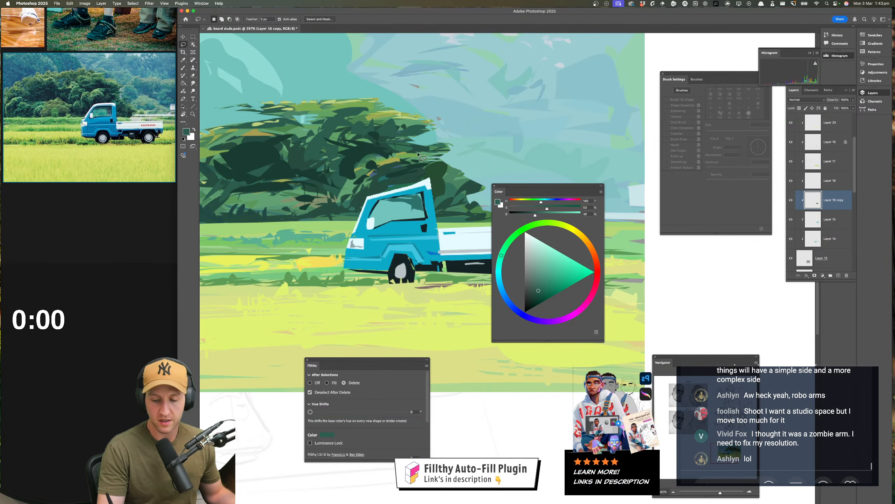
pyautogui.click(454, 172)
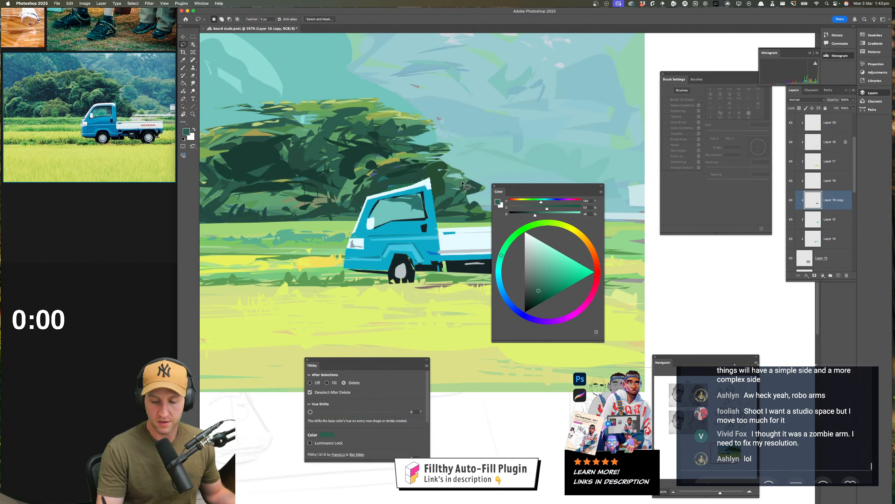
# Trim more small pieces from the tree's far left edge and the foliage behind the truck bed
pyautogui.press('z')
pyautogui.moveTo(454, 191); pyautogui.dragTo(397, 198)
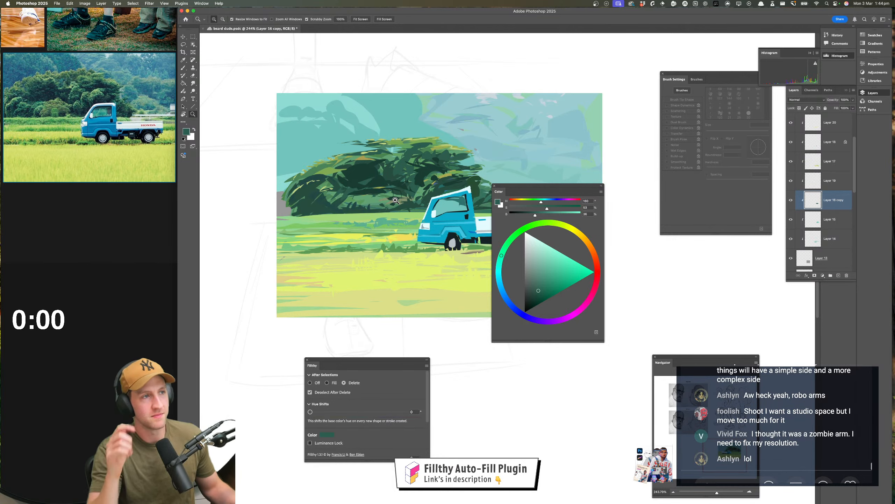
pyautogui.moveTo(408, 254); pyautogui.dragTo(386, 263)
pyautogui.moveTo(390, 295); pyautogui.dragTo(307, 338)
pyautogui.moveTo(370, 310)
pyautogui.mouseDown()
pyautogui.moveTo(362, 308)
pyautogui.moveTo(384, 291)
pyautogui.moveTo(379, 279)
pyautogui.mouseUp()
pyautogui.moveTo(314, 282); pyautogui.dragTo(419, 281)
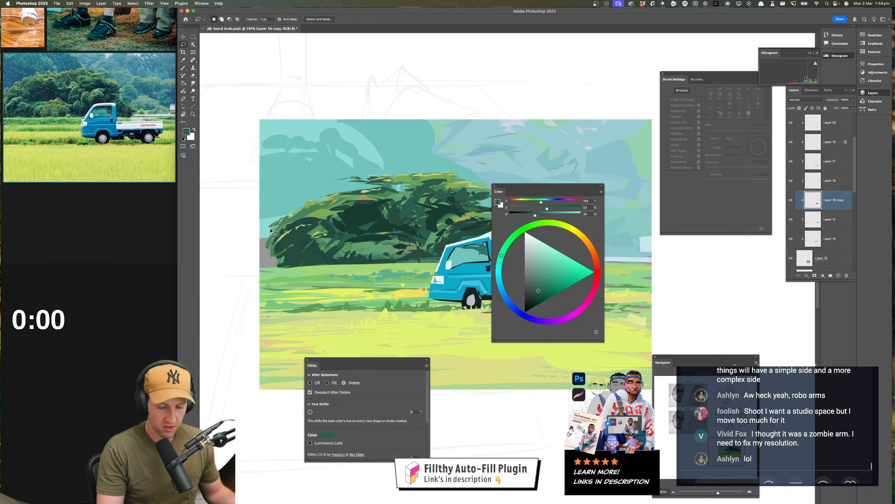
pyautogui.moveTo(264, 231)
pyautogui.mouseDown()
pyautogui.moveTo(281, 213)
pyautogui.moveTo(275, 223)
pyautogui.mouseUp()
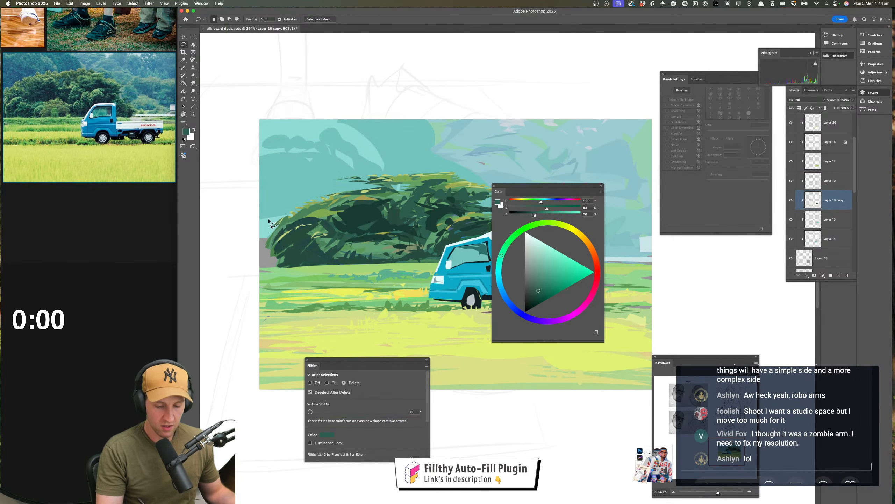
pyautogui.hscroll(5, 353, 252)
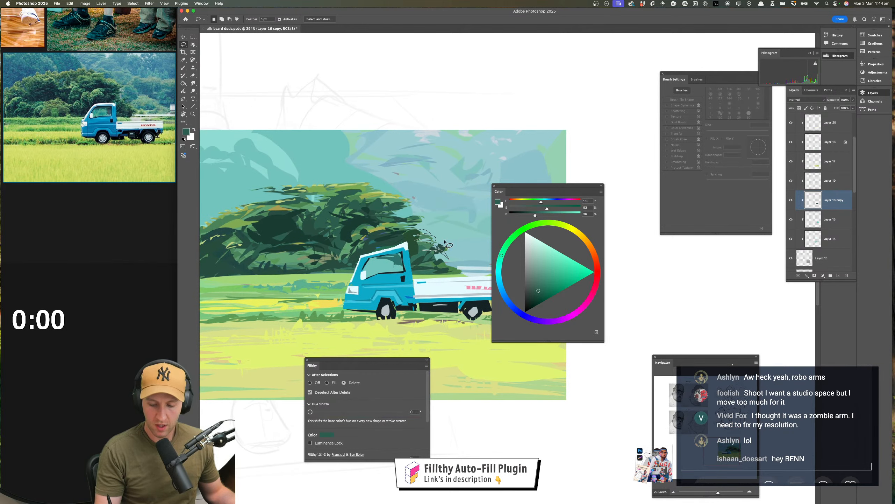
pyautogui.moveTo(443, 265)
pyautogui.mouseDown()
pyautogui.moveTo(438, 271)
pyautogui.moveTo(457, 272)
pyautogui.moveTo(428, 277)
pyautogui.mouseUp()
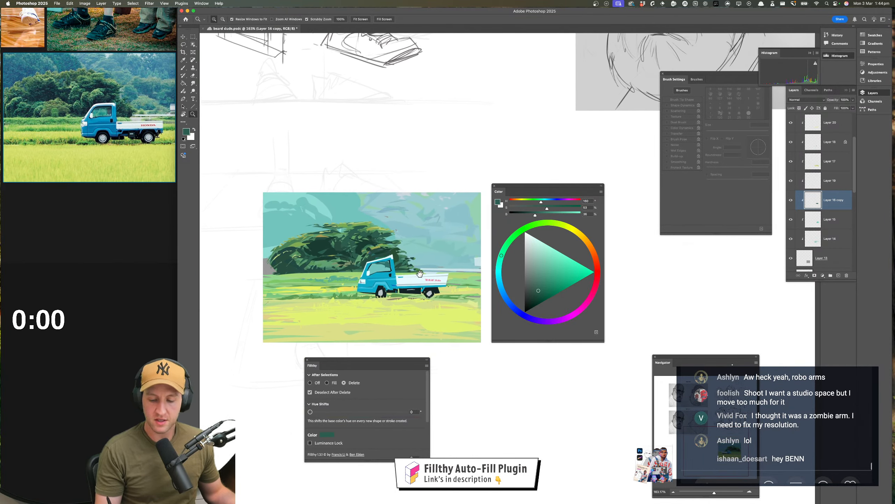
pyautogui.click(424, 277)
# Add a new clipped layer with a layer mask above Layer 16 copy and set its blend mode to Color
pyautogui.click(839, 276)
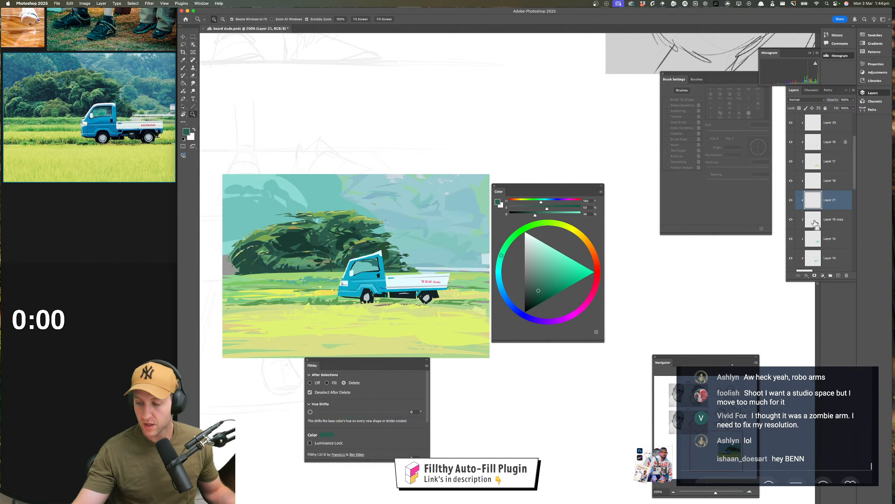
pyautogui.click(815, 276)
pyautogui.press('super+2')
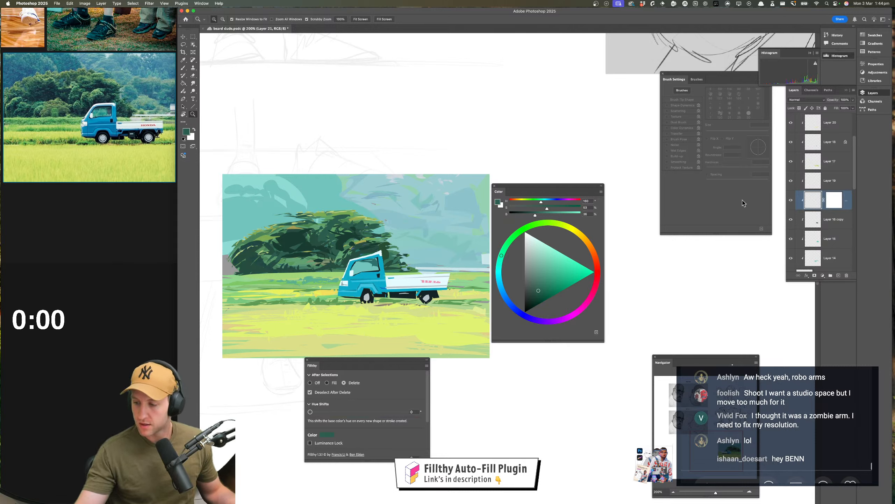
pyautogui.click(184, 44)
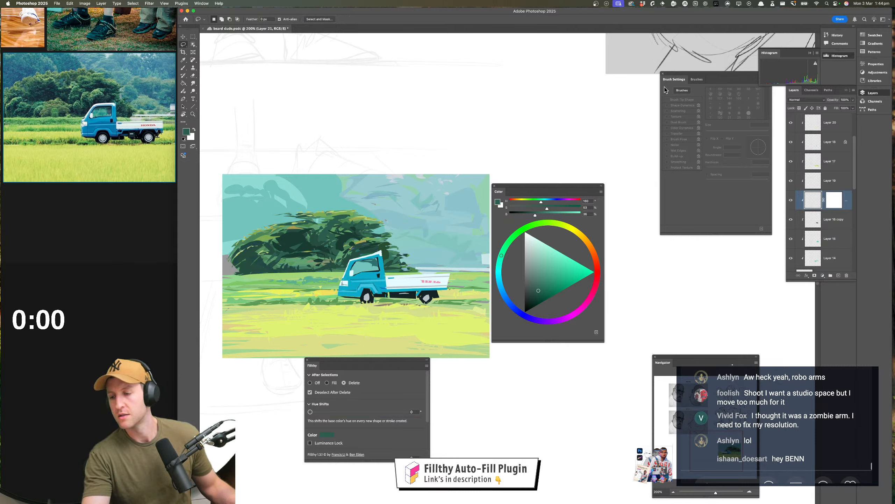
pyautogui.click(811, 100)
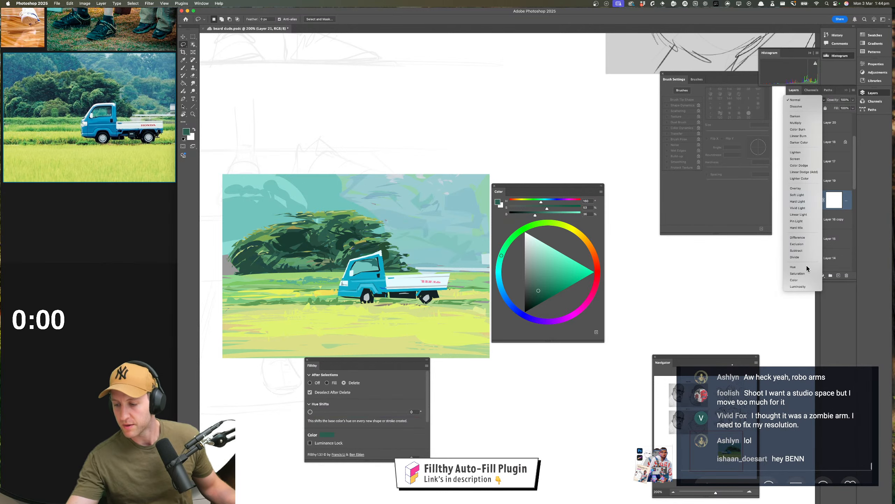
pyautogui.click(808, 281)
pyautogui.scroll(2, 352, 285)
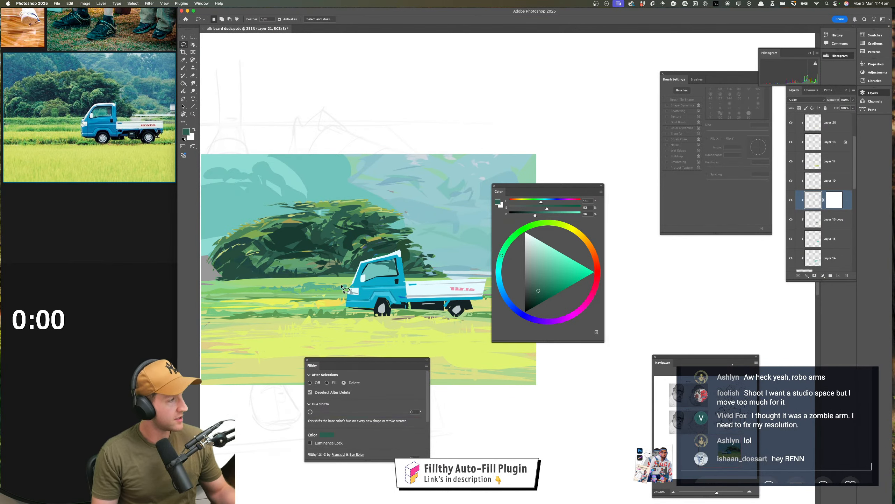
pyautogui.hscroll(-3, 349, 273)
pyautogui.scroll(-1, 349, 273)
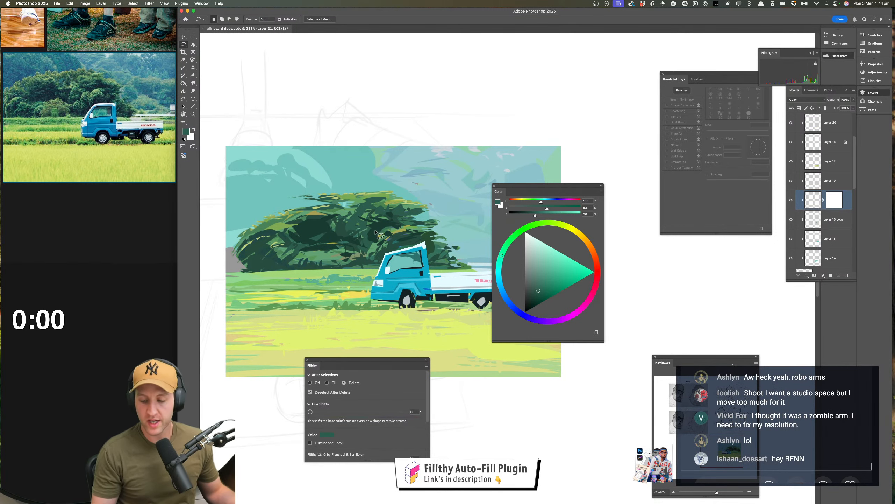
pyautogui.press('q')
pyautogui.press('q')
pyautogui.press('q')
pyautogui.press('i')
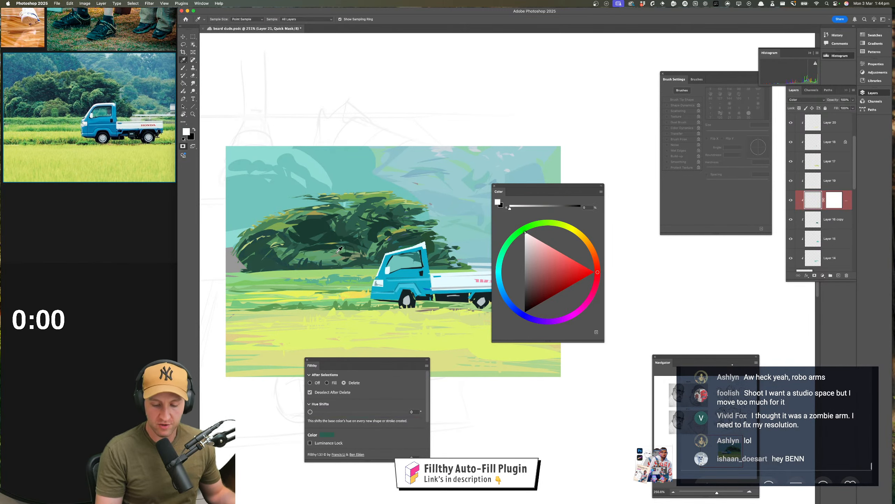
pyautogui.press('q')
pyautogui.press('l')
# Sample the tree's green and shift its hue to a muted orange-brown for the foliage variation
pyautogui.press('i')
pyautogui.click(336, 249)
pyautogui.press('l')
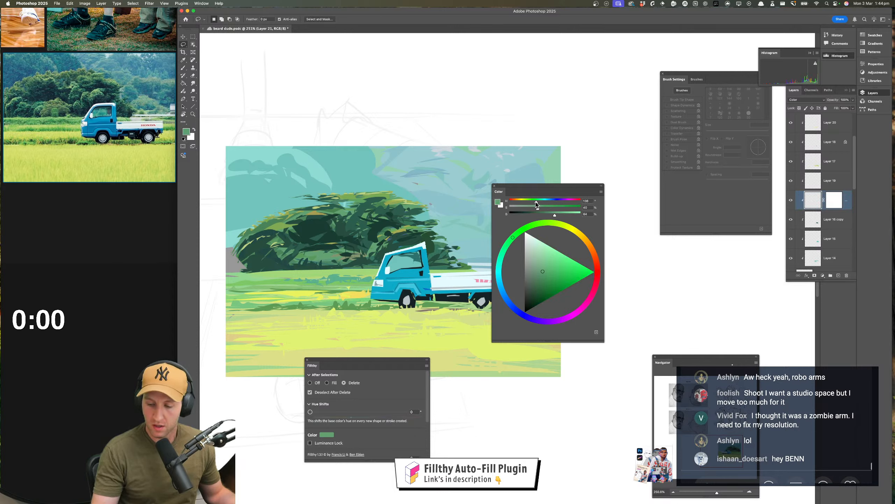
pyautogui.moveTo(536, 203); pyautogui.dragTo(515, 202)
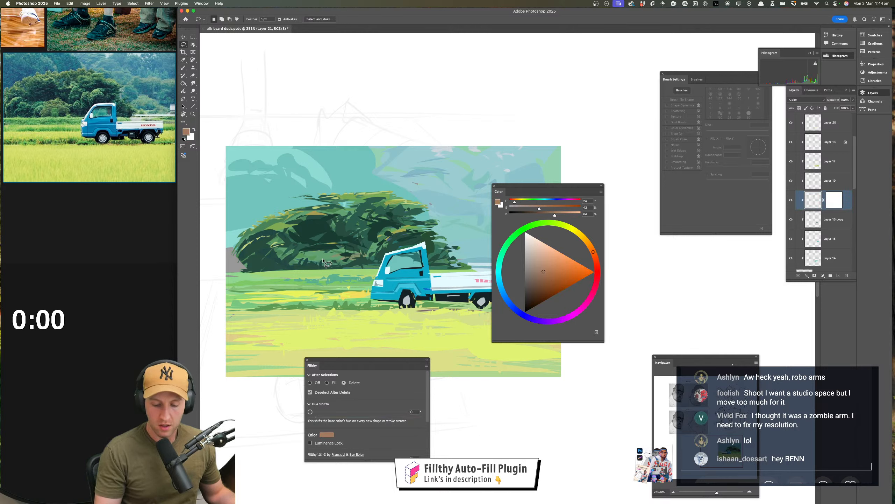
pyautogui.moveTo(315, 260)
pyautogui.mouseDown()
pyautogui.moveTo(311, 250)
pyautogui.moveTo(347, 257)
pyautogui.moveTo(314, 263)
pyautogui.mouseUp()
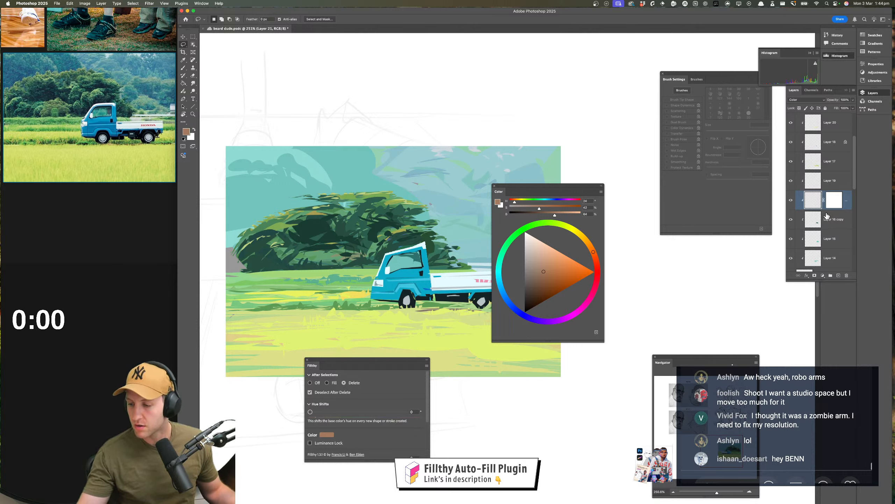
# Undo the layer mask and the Color blend mode on Layer 21
pyautogui.click(814, 276)
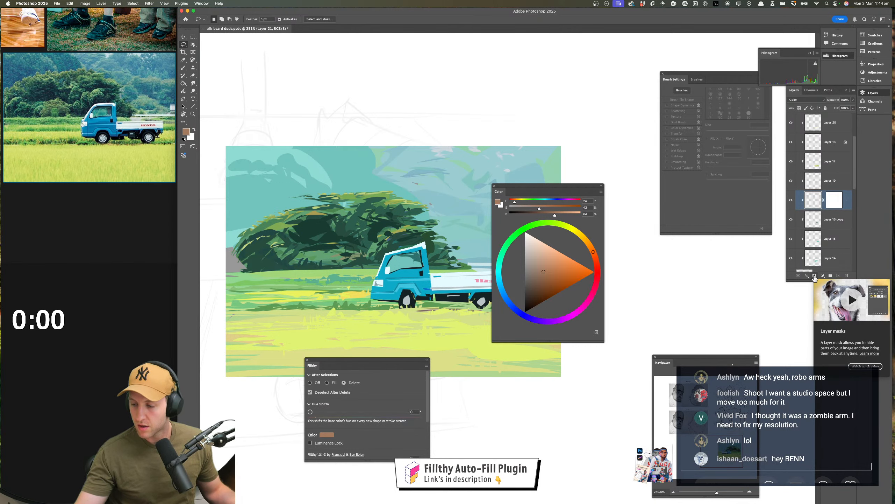
pyautogui.press('super+z')
pyautogui.press('super+z')
pyautogui.press('super+z')
pyautogui.press('super+z')
pyautogui.press('super+z')
pyautogui.press('super+z')
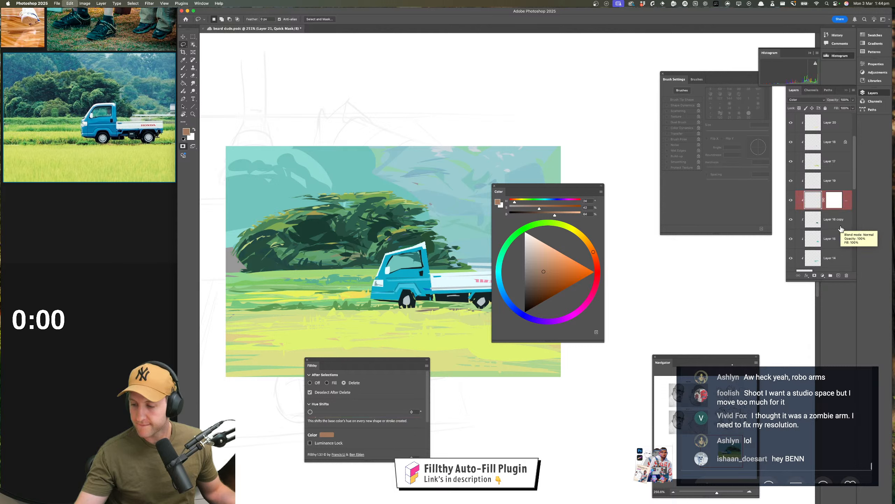
pyautogui.press('super+z')
pyautogui.press('super+z')
pyautogui.press('super+z')
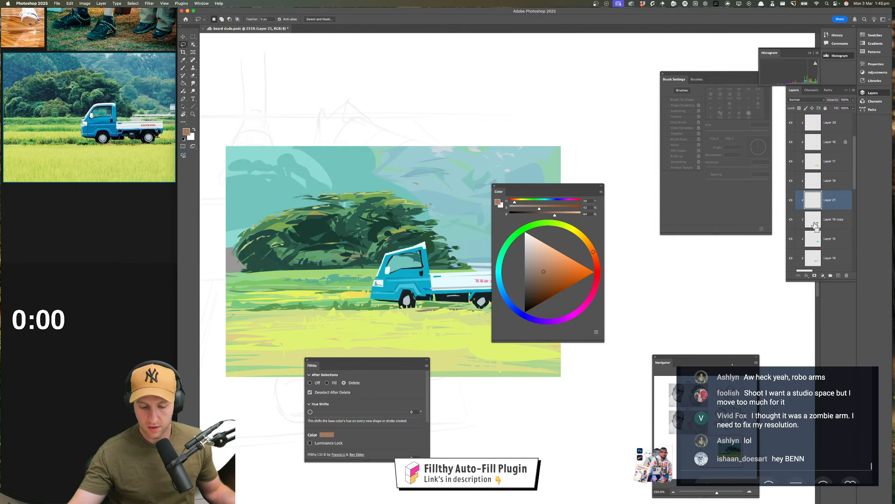
# Turn Fillthy off, load the tree shape of Layer 16 copy as a selection, and mask Layer 21 with it
pyautogui.click(791, 220)
pyautogui.click(791, 219)
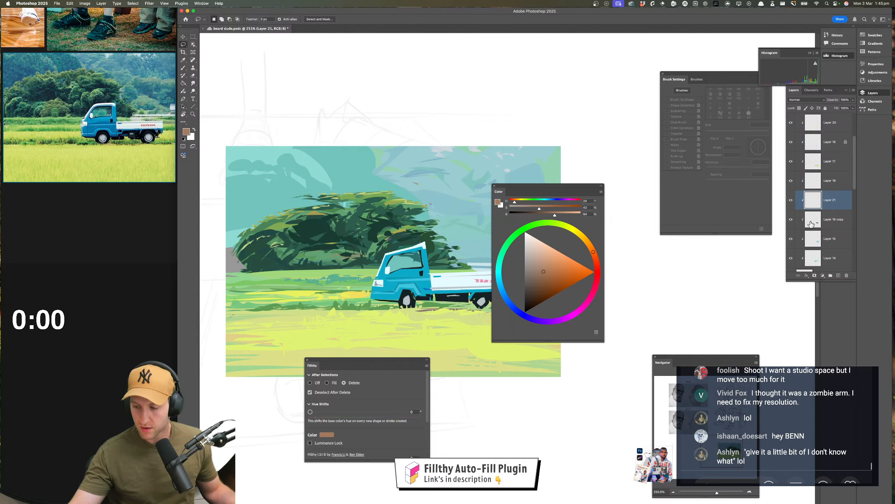
pyautogui.click(310, 383)
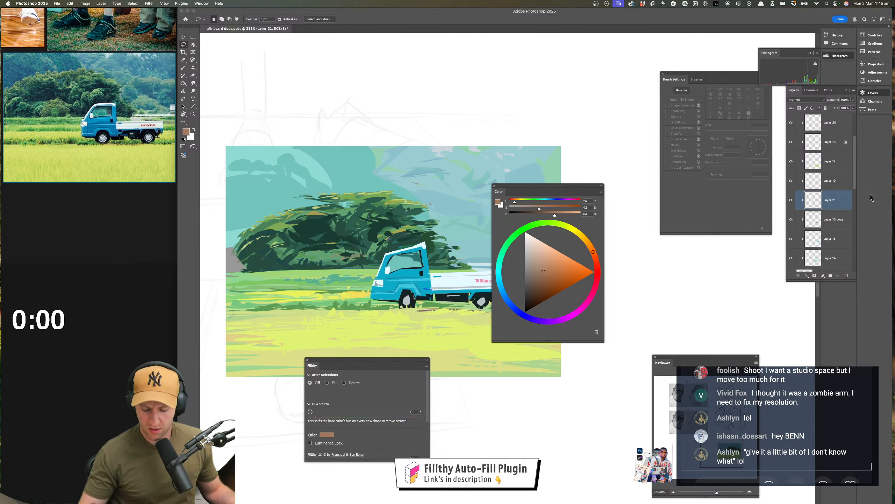
pyautogui.keyDown('super'); pyautogui.click(811, 205); pyautogui.keyUp('super')
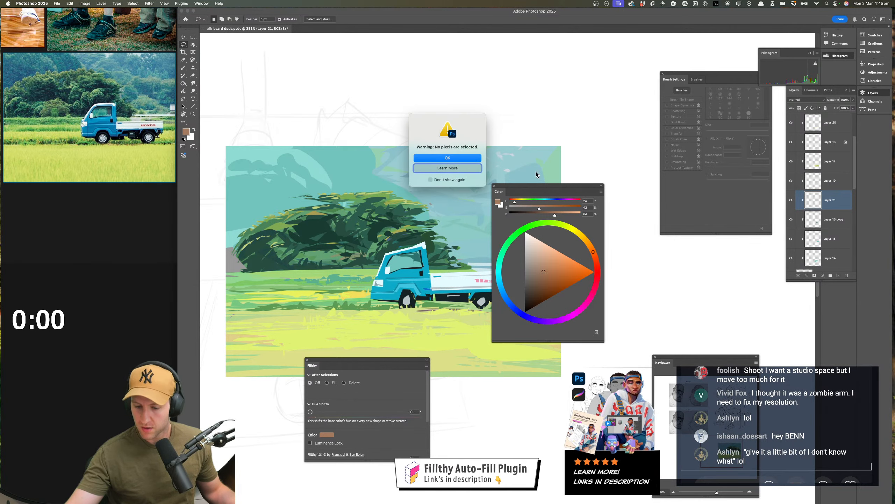
pyautogui.press('Return')
pyautogui.click(817, 187)
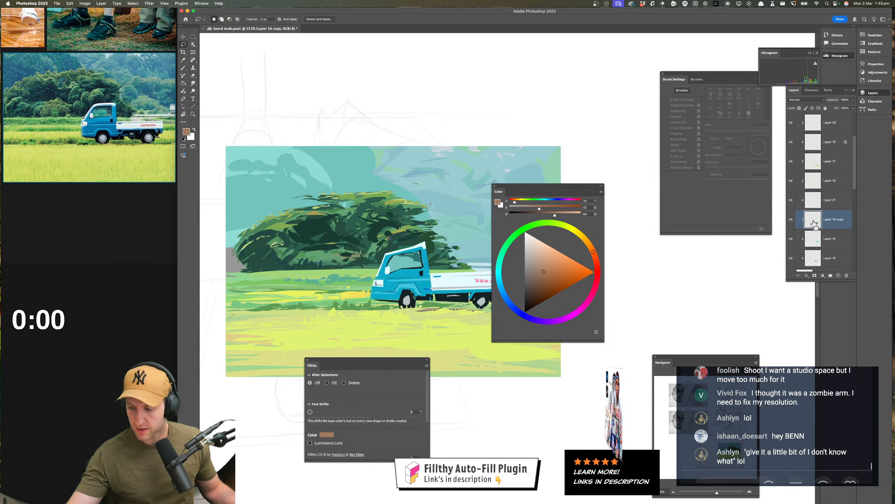
pyautogui.keyDown('super'); pyautogui.click(815, 223); pyautogui.keyUp('super')
pyautogui.hotkey('alt', '[')
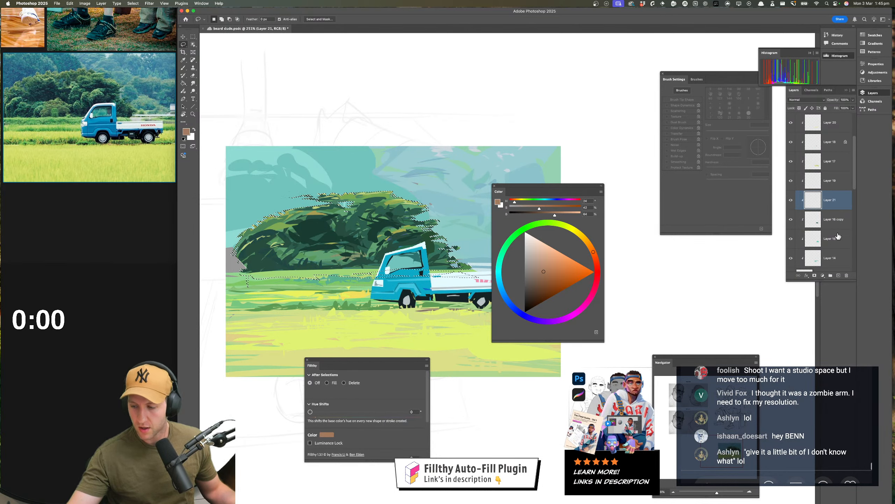
pyautogui.click(814, 275)
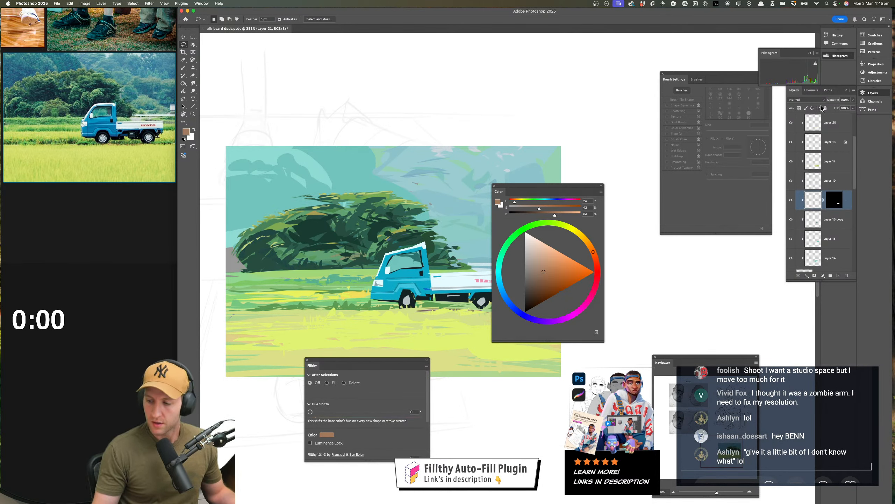
# Set Layer 21's blend mode to Color after trying Luminosity
pyautogui.click(806, 100)
pyautogui.click(798, 286)
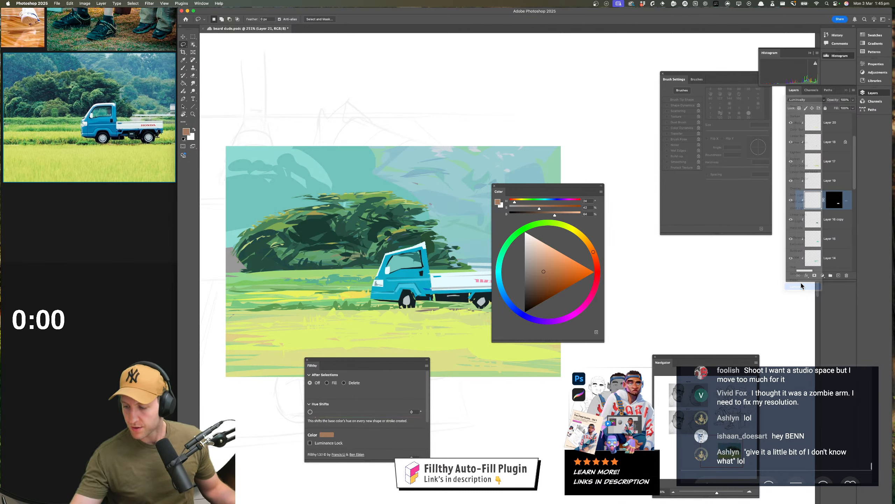
pyautogui.click(806, 100)
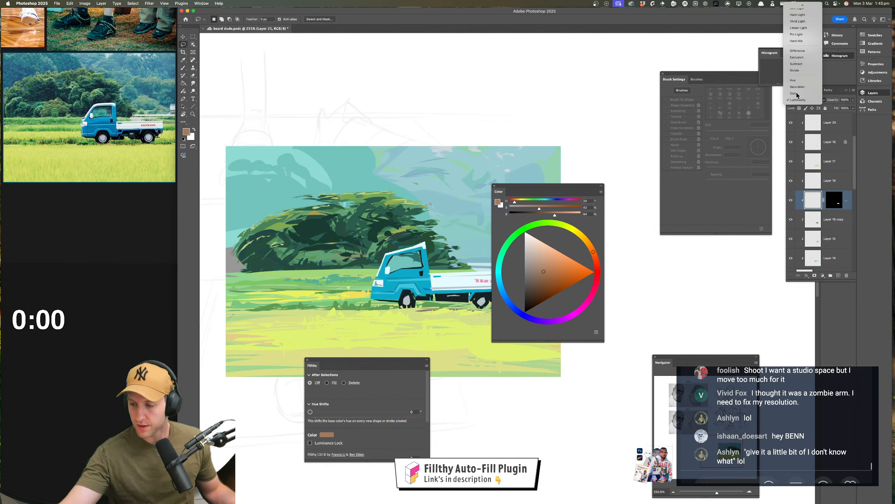
pyautogui.click(794, 93)
# Set Fillthy to Fill and lasso-fill an orange-brown patch in the lower middle of the tree
pyautogui.moveTo(350, 249); pyautogui.dragTo(318, 257)
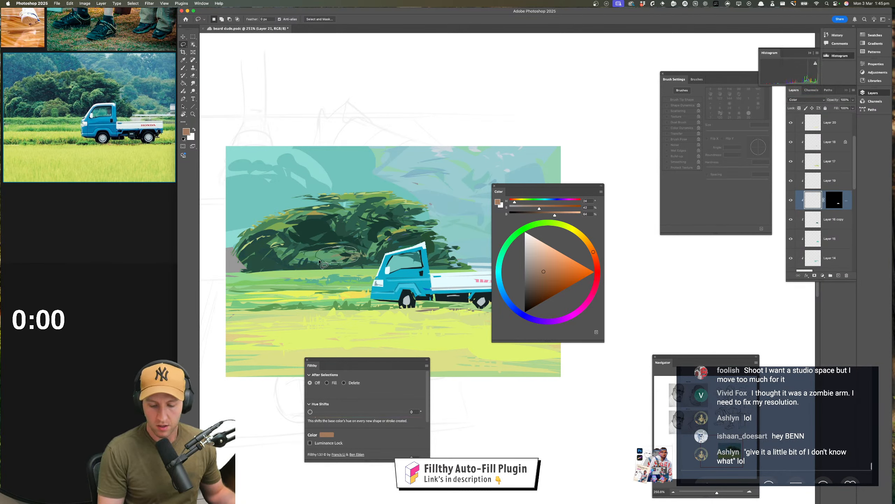
pyautogui.click(327, 382)
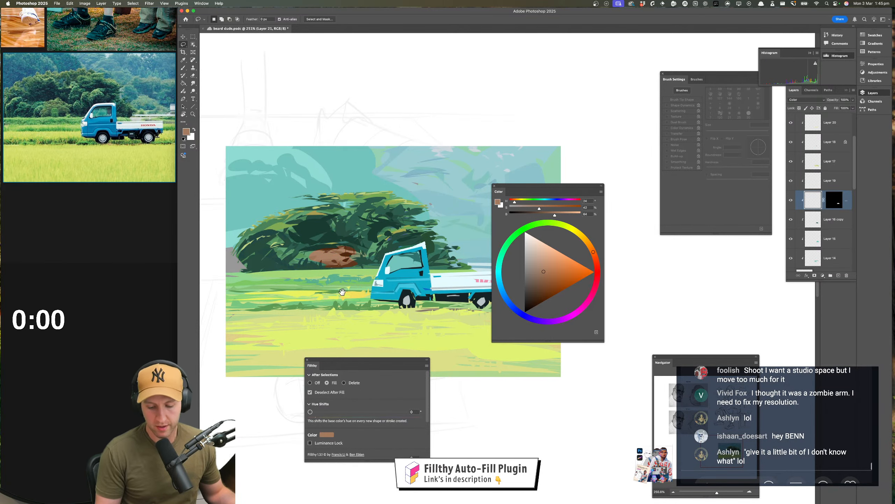
pyautogui.moveTo(343, 298); pyautogui.dragTo(341, 302)
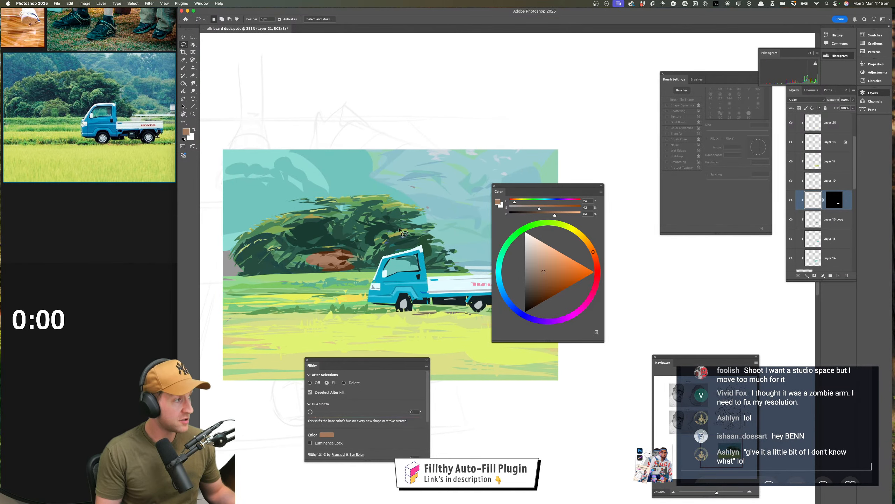
pyautogui.moveTo(361, 253); pyautogui.dragTo(360, 258)
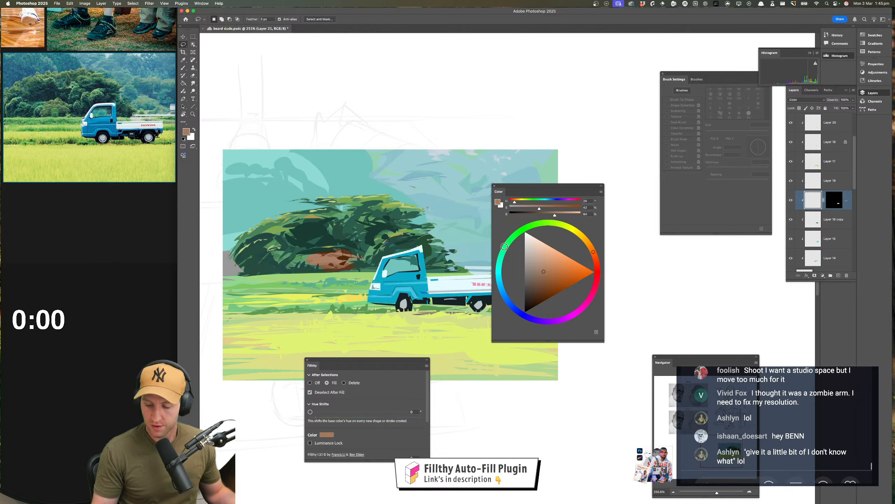
# Change the colour to a dark teal and lasso-fill a patch in the tree's lower left foliage
pyautogui.moveTo(504, 246); pyautogui.dragTo(499, 279)
pyautogui.click(549, 283)
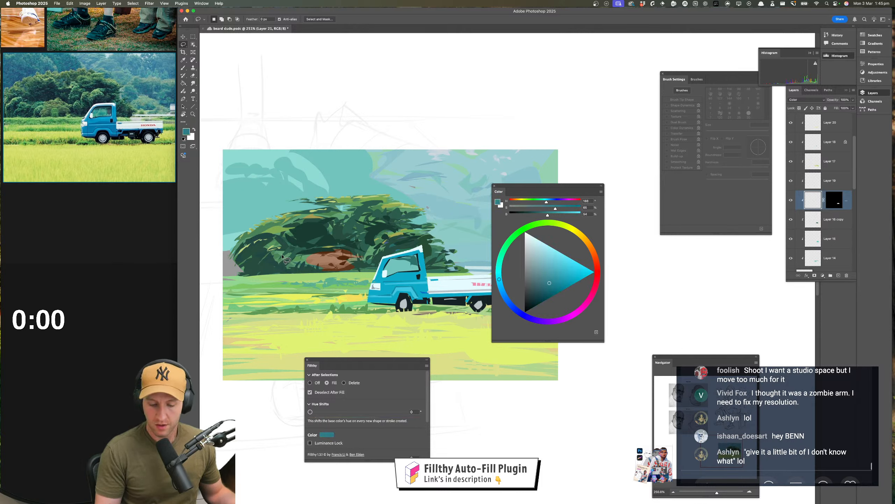
pyautogui.moveTo(257, 275)
pyautogui.mouseDown()
pyautogui.moveTo(261, 256)
pyautogui.moveTo(319, 266)
pyautogui.mouseUp()
pyautogui.moveTo(389, 250); pyautogui.dragTo(406, 275)
# Shift the hue to olive green and lasso-fill patches in the tree's canopy, dismissing the selection warning
pyautogui.click(557, 223)
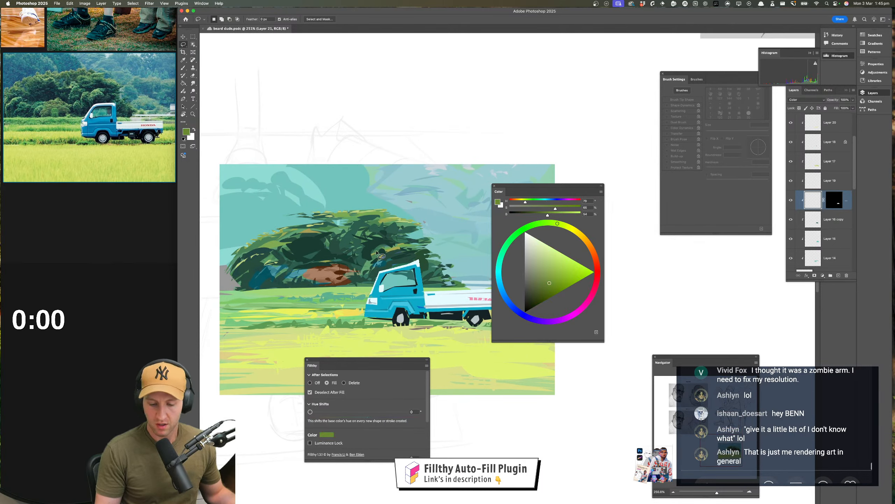
pyautogui.moveTo(370, 210); pyautogui.dragTo(399, 226)
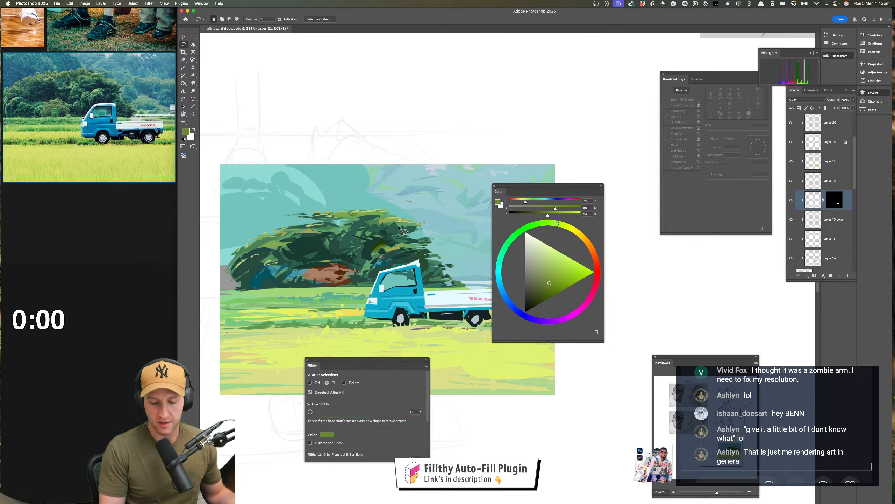
pyautogui.moveTo(308, 221)
pyautogui.mouseDown()
pyautogui.moveTo(277, 232)
pyautogui.moveTo(322, 234)
pyautogui.mouseUp()
pyautogui.press('Return')
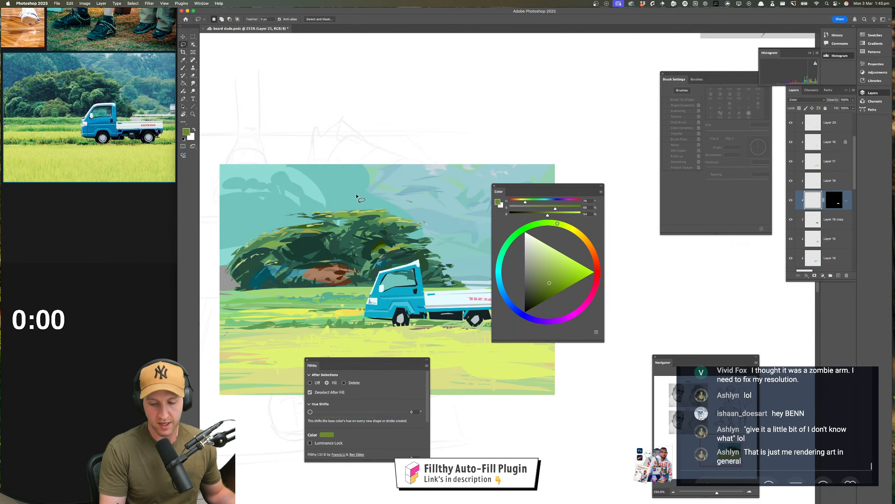
pyautogui.click(351, 239)
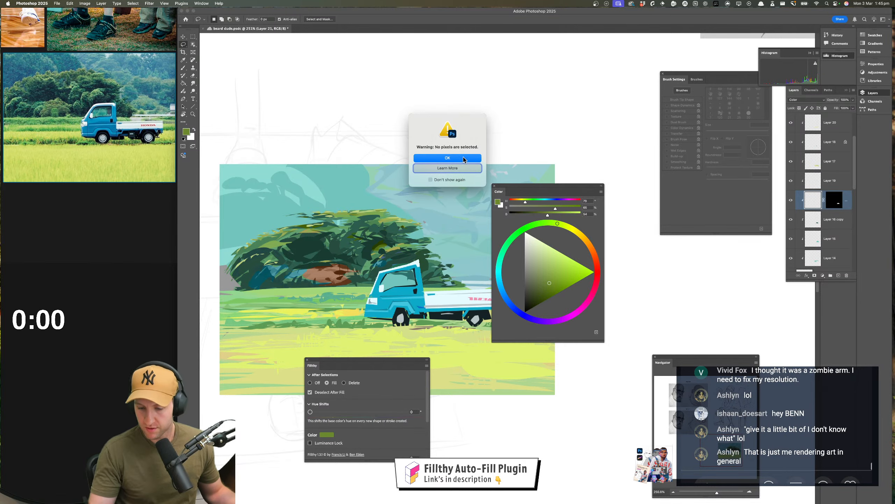
pyautogui.click(464, 159)
pyautogui.press('super+z')
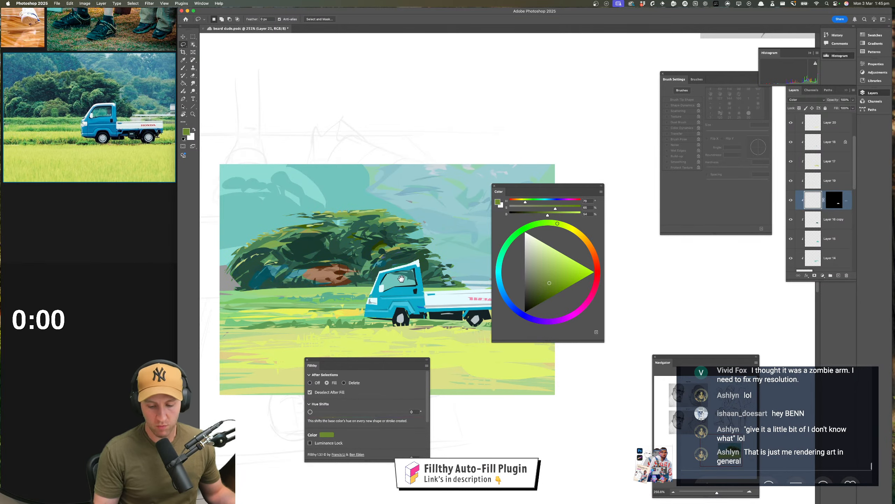
# Add a new clipped layer directly above Layer 16 copy and choose a dark grey fill colour
pyautogui.scroll(-6, 402, 279)
pyautogui.press('e')
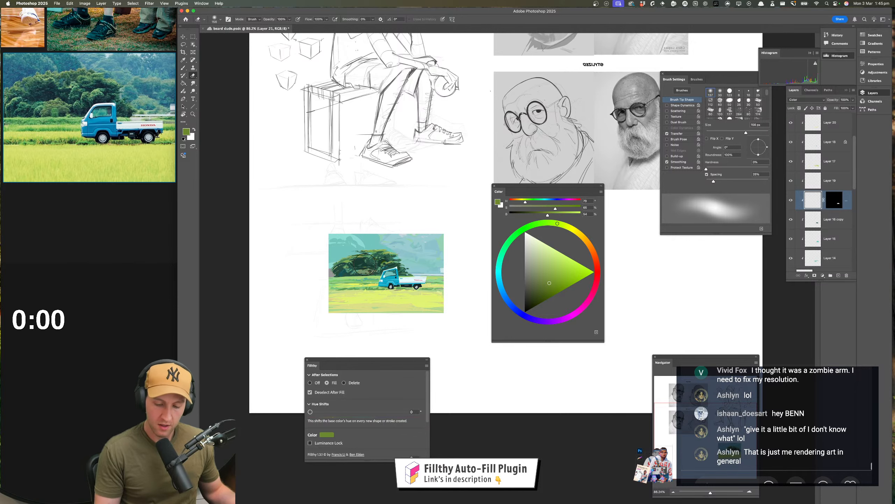
pyautogui.press('z')
pyautogui.scroll(6, 408, 298)
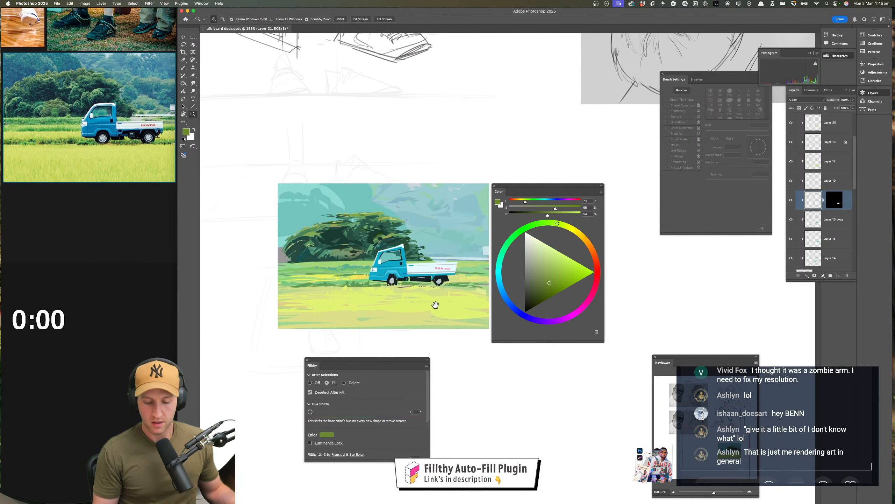
pyautogui.moveTo(407, 280)
pyautogui.mouseDown()
pyautogui.moveTo(440, 294)
pyautogui.moveTo(428, 257)
pyautogui.moveTo(407, 263)
pyautogui.moveTo(362, 243)
pyautogui.moveTo(416, 262)
pyautogui.moveTo(413, 287)
pyautogui.moveTo(405, 281)
pyautogui.mouseUp()
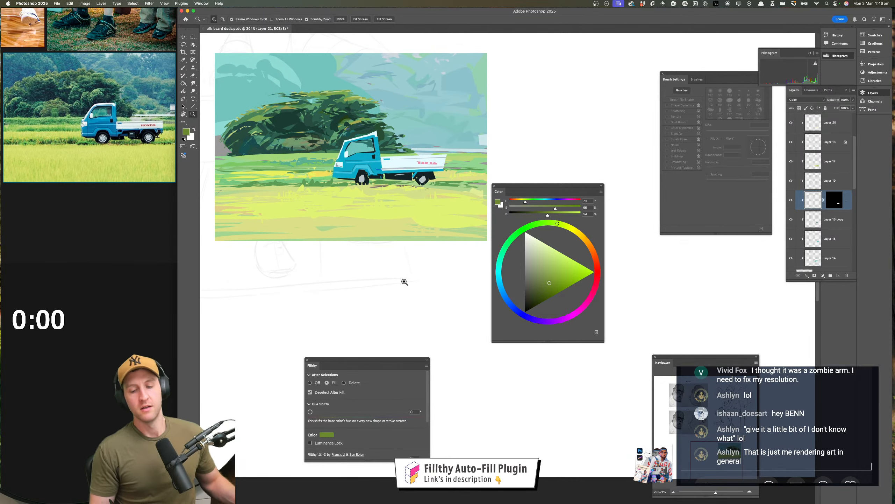
pyautogui.click(836, 220)
pyautogui.click(839, 275)
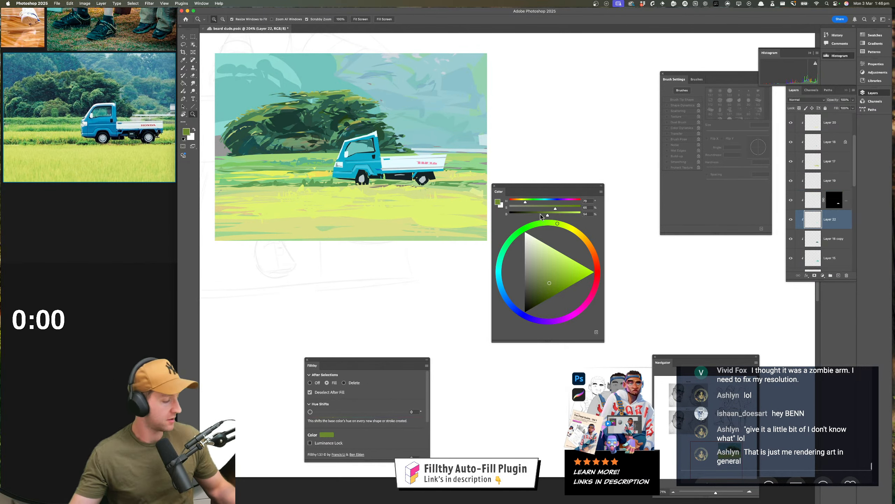
pyautogui.press('l')
pyautogui.moveTo(394, 87); pyautogui.dragTo(374, 100)
pyautogui.click(525, 287)
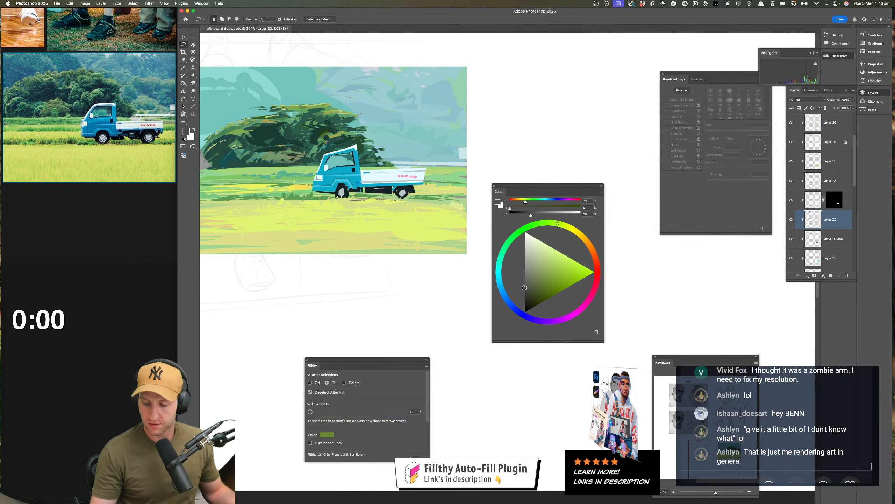
# Try to lasso-fill a thin dark power line across the sky beside the tree, undoing each attempt
pyautogui.moveTo(472, 110)
pyautogui.mouseDown()
pyautogui.moveTo(388, 125)
pyautogui.moveTo(250, 200)
pyautogui.mouseUp()
pyautogui.moveTo(419, 271); pyautogui.dragTo(410, 294)
pyautogui.press('super+z')
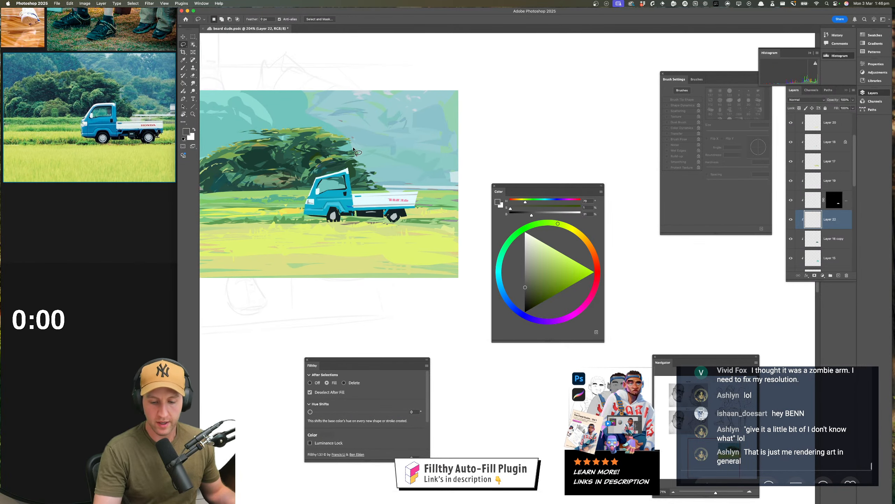
pyautogui.moveTo(353, 150)
pyautogui.mouseDown()
pyautogui.moveTo(469, 130)
pyautogui.moveTo(349, 152)
pyautogui.mouseUp()
pyautogui.press('super+z')
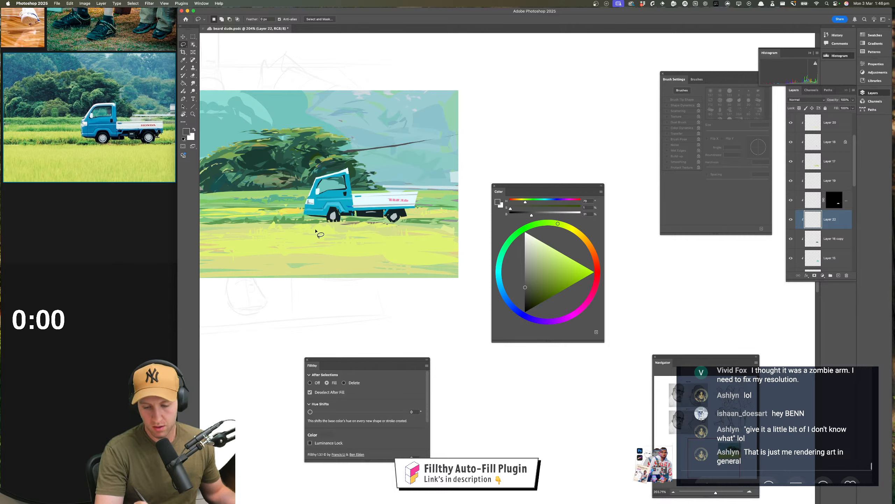
pyautogui.press('super+z')
# Lasso-fill a thin dark grey power line rising from the tree's right side past the painting's right edge
pyautogui.moveTo(451, 139)
pyautogui.mouseDown()
pyautogui.moveTo(467, 133)
pyautogui.moveTo(352, 152)
pyautogui.mouseUp()
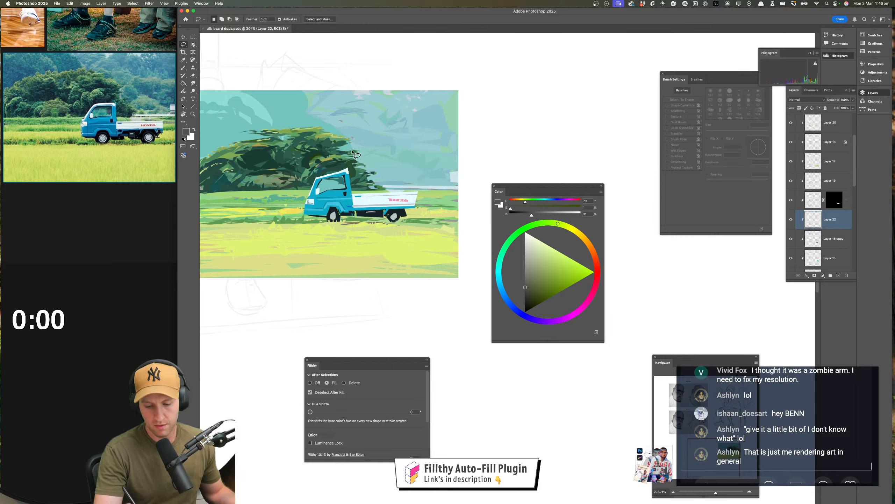
pyautogui.moveTo(426, 141); pyautogui.dragTo(462, 134)
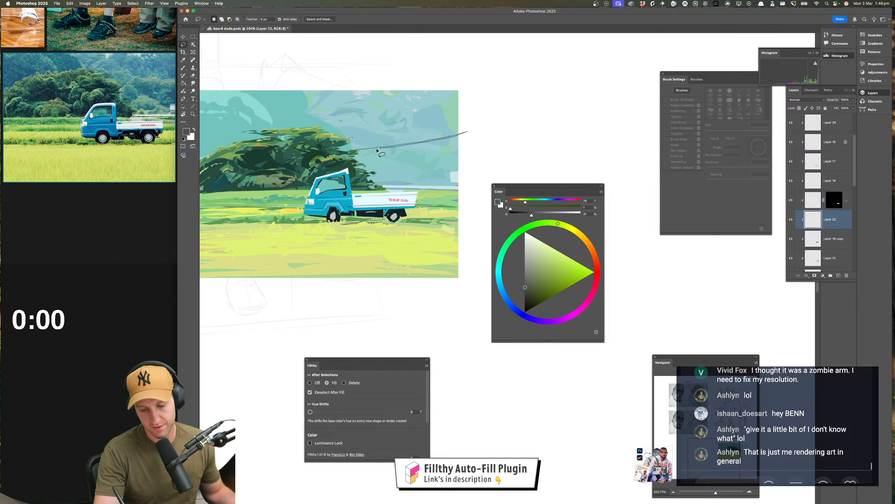
pyautogui.moveTo(377, 150); pyautogui.dragTo(355, 152)
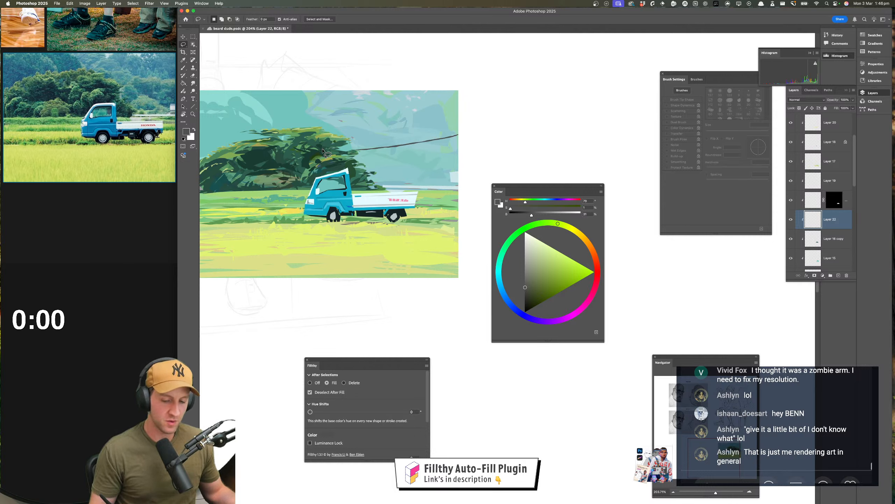
# Free-transform the dark power line to make it thinner and reposition it from the tree past the painting's right edge
pyautogui.press('super+t')
pyautogui.moveTo(409, 130)
pyautogui.mouseDown()
pyautogui.moveTo(411, 142)
pyautogui.moveTo(318, 164)
pyautogui.moveTo(332, 158)
pyautogui.mouseUp()
pyautogui.moveTo(428, 144); pyautogui.dragTo(462, 141)
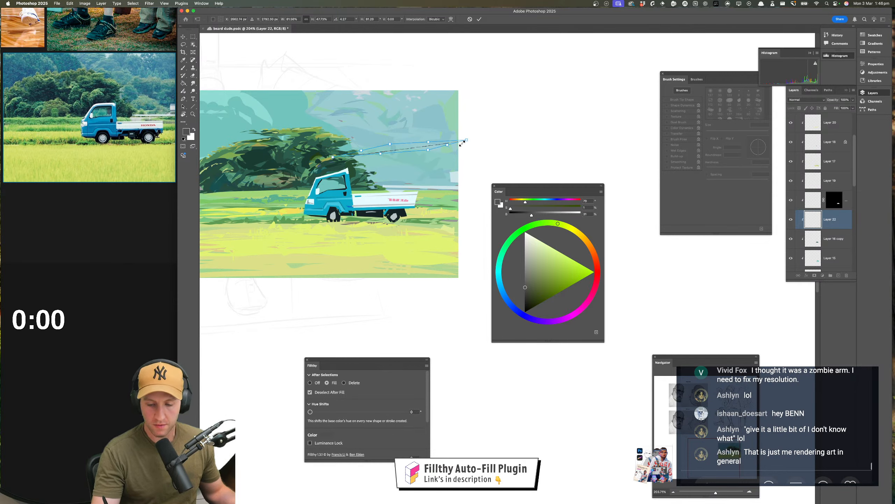
pyautogui.press('Return')
pyautogui.press('l')
pyautogui.moveTo(440, 200); pyautogui.dragTo(419, 220)
pyautogui.moveTo(419, 224); pyautogui.dragTo(440, 215)
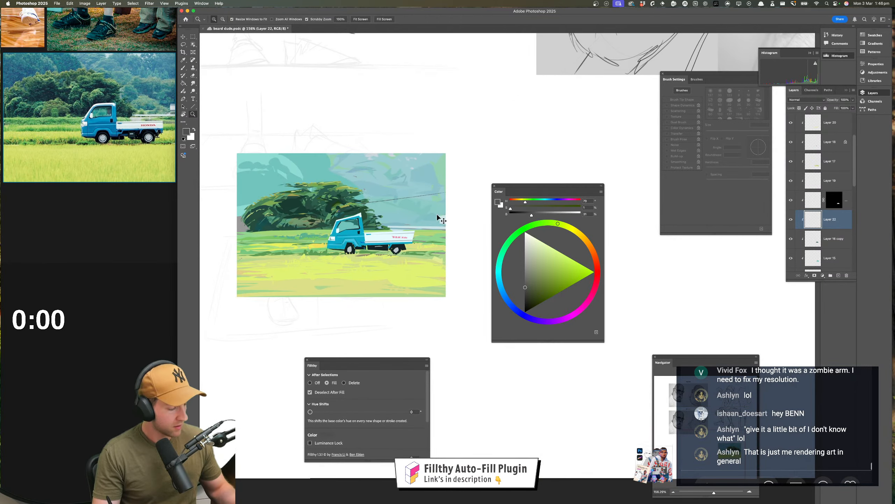
# Lighten the power line with a Hue/Saturation adjustment, raising its lightness to about +38
pyautogui.hotkey('ctrl', 'u')
pyautogui.moveTo(517, 199); pyautogui.dragTo(526, 200)
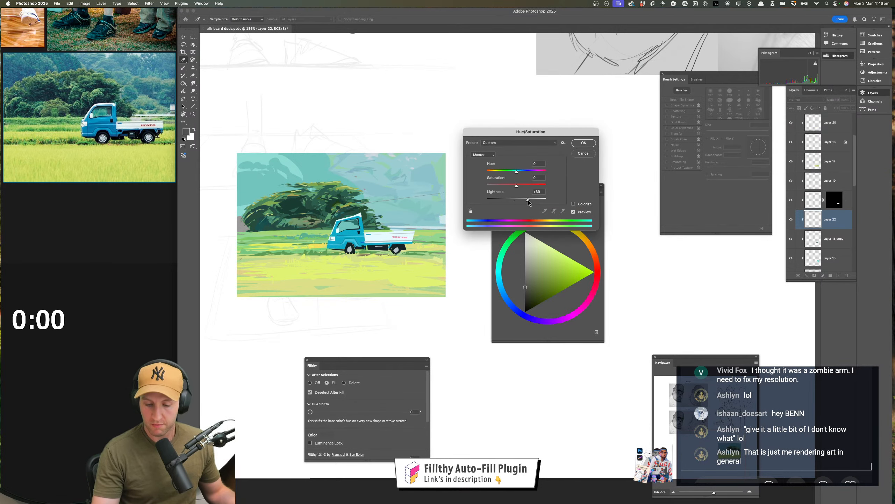
pyautogui.click(583, 143)
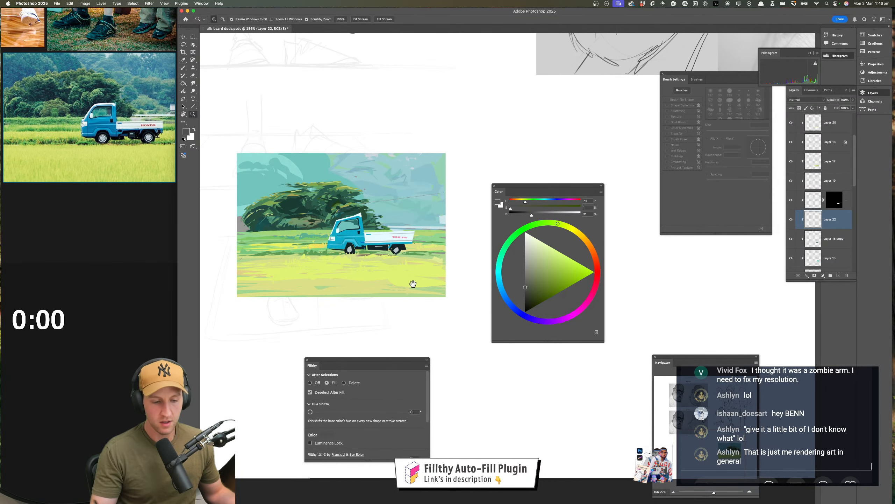
pyautogui.scroll(-1, 396, 204)
pyautogui.moveTo(397, 179); pyautogui.dragTo(399, 182)
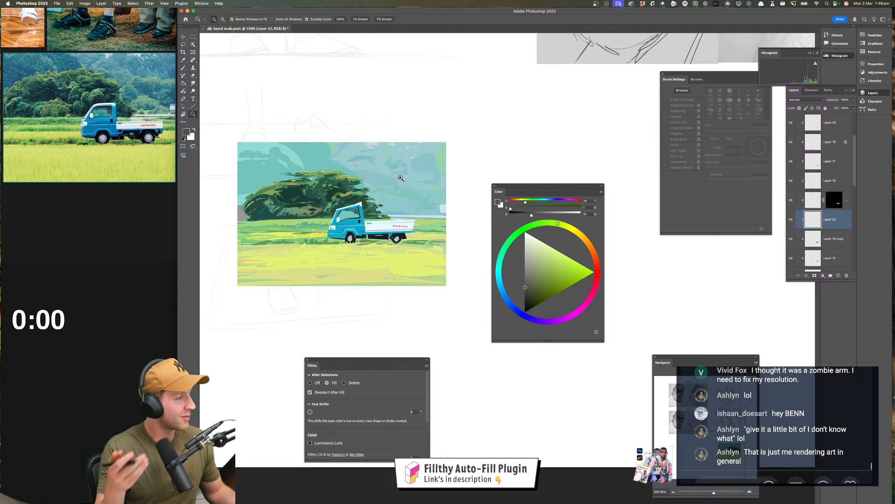
# Select Layer 15 with the teal hill behind the tree and sample its teal colour, undoing the stray brush stroke
pyautogui.press('v')
pyautogui.click(307, 154)
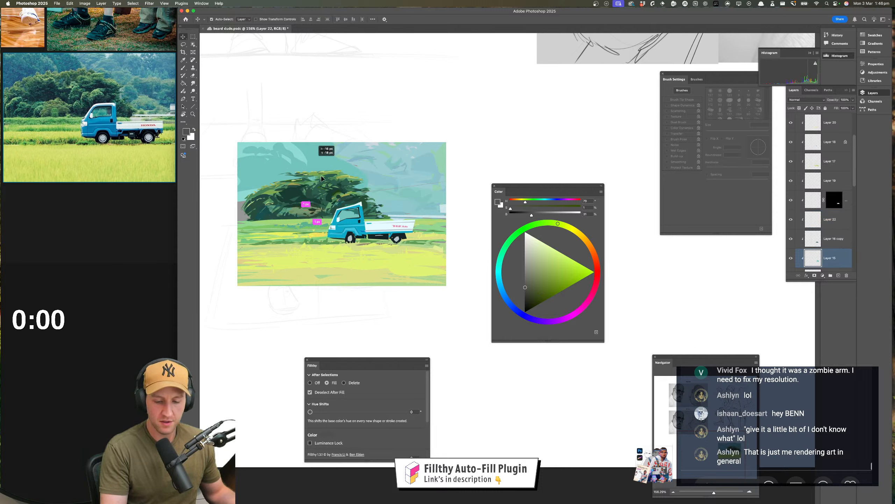
pyautogui.press('b')
pyautogui.keyDown('ctrl'); pyautogui.keyDown('alt'); pyautogui.moveTo(235, 204); pyautogui.dragTo(242, 203); pyautogui.keyUp('alt'); pyautogui.keyUp('ctrl')
pyautogui.moveTo(238, 207); pyautogui.dragTo(296, 226)
pyautogui.press('super+z')
pyautogui.keyDown('alt'); pyautogui.click(253, 179); pyautogui.keyUp('alt')
pyautogui.press('v')
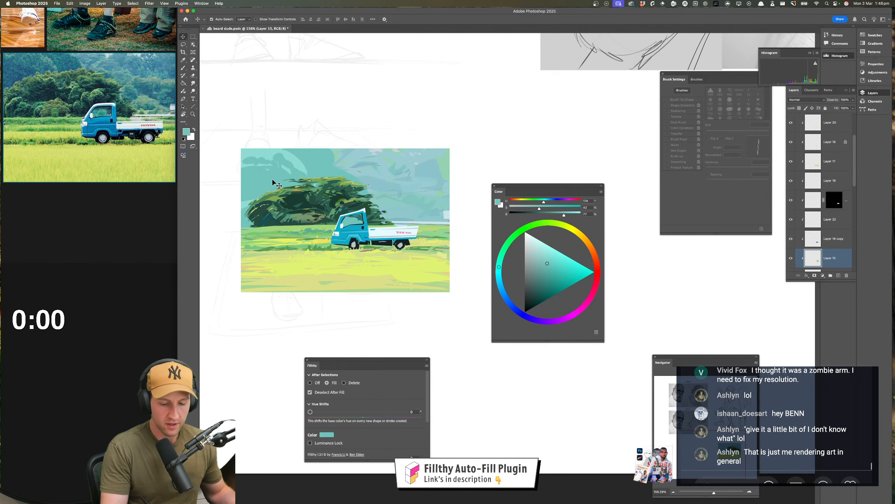
# Colorize the hill layer blue with Hue/Saturation, using hue 198, saturation 50 and lightness -2
pyautogui.press('super+u')
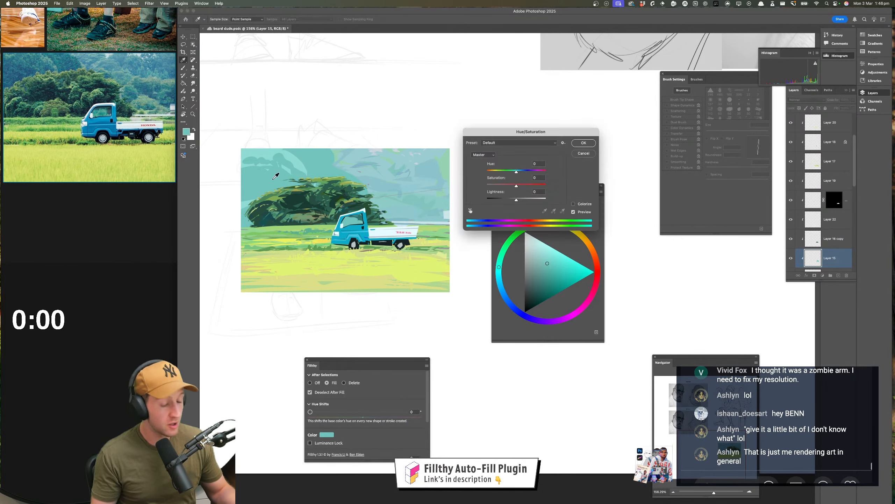
pyautogui.click(574, 204)
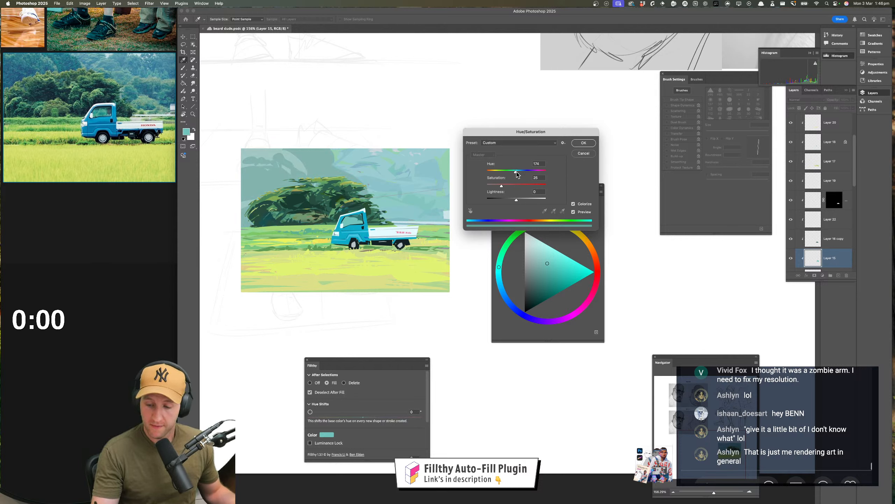
pyautogui.moveTo(516, 172)
pyautogui.mouseDown()
pyautogui.moveTo(515, 200)
pyautogui.moveTo(521, 173)
pyautogui.mouseUp()
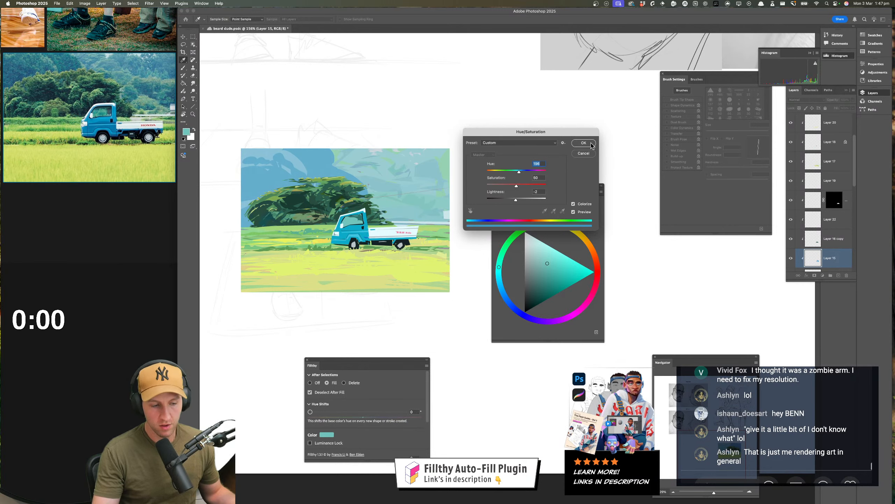
pyautogui.press('Return')
pyautogui.scroll(-3, 421, 262)
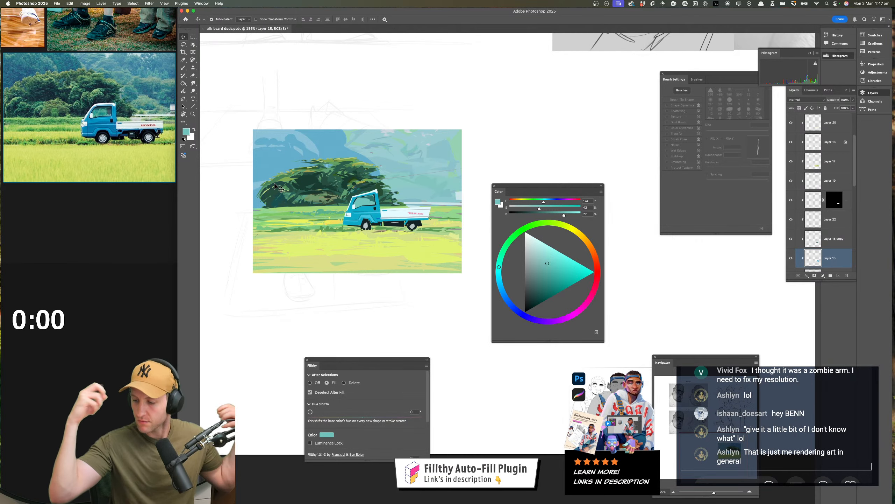
pyautogui.scroll(-3, 829, 197)
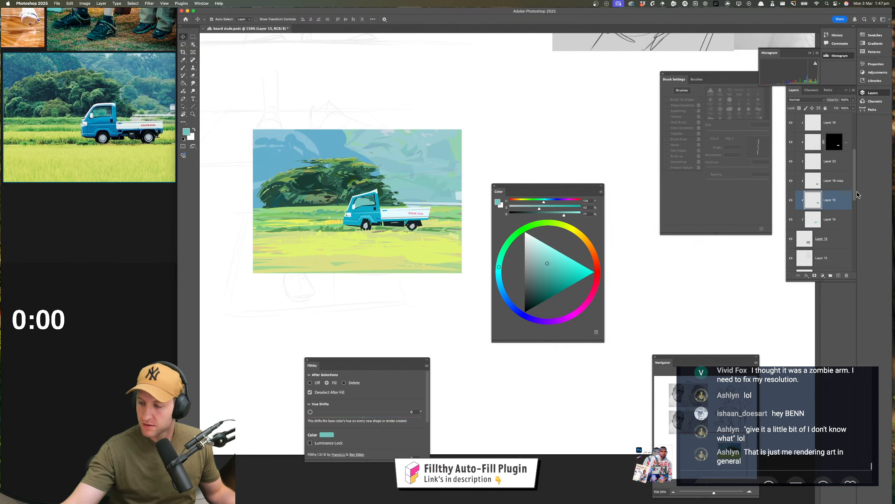
# On Layer 14, choose a near-white cyan and lasso-fill small cloud highlights along the upper sky beside the blue hill
pyautogui.click(807, 223)
pyautogui.click(791, 220)
pyautogui.click(791, 220)
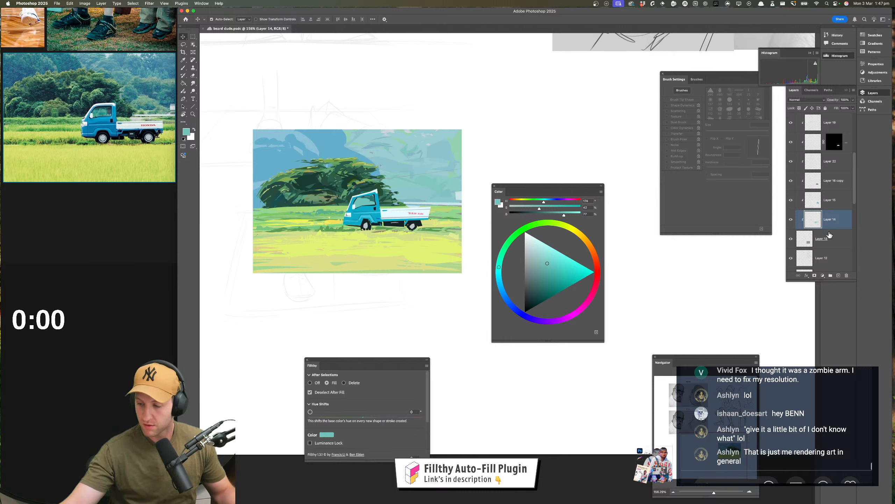
pyautogui.press('l')
pyautogui.moveTo(539, 242); pyautogui.dragTo(532, 236)
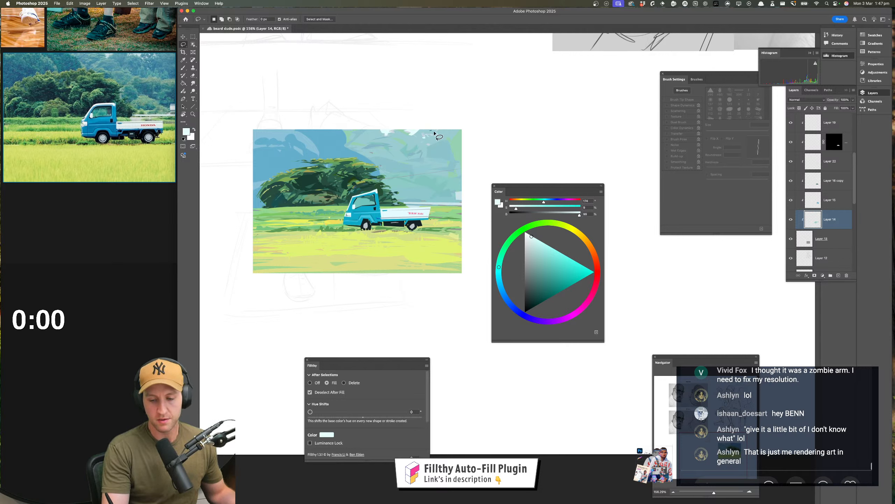
pyautogui.moveTo(439, 149); pyautogui.dragTo(430, 150)
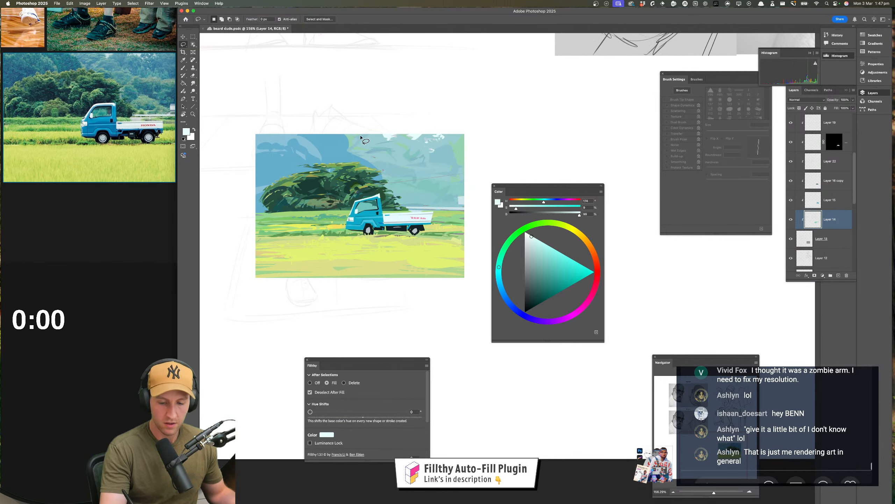
pyautogui.moveTo(361, 136)
pyautogui.mouseDown()
pyautogui.moveTo(371, 143)
pyautogui.moveTo(354, 126)
pyautogui.mouseUp()
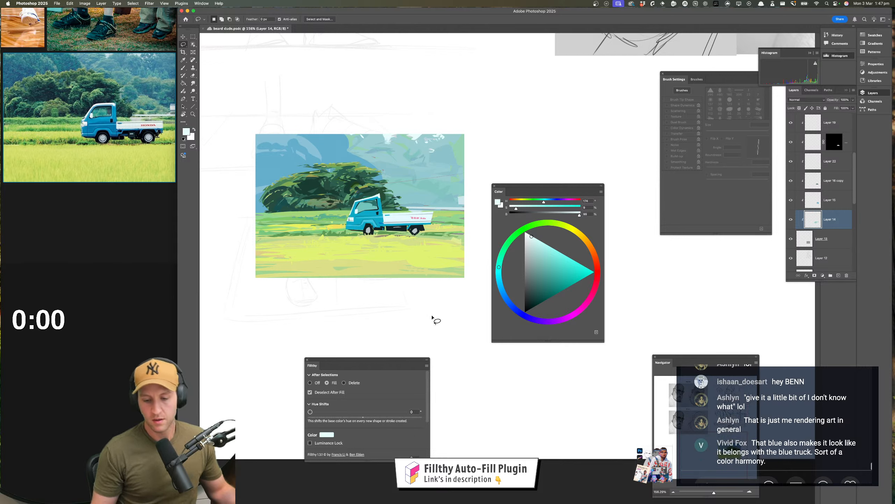
# Save the document with the truck painting
pyautogui.press('z')
pyautogui.moveTo(433, 317); pyautogui.dragTo(412, 311)
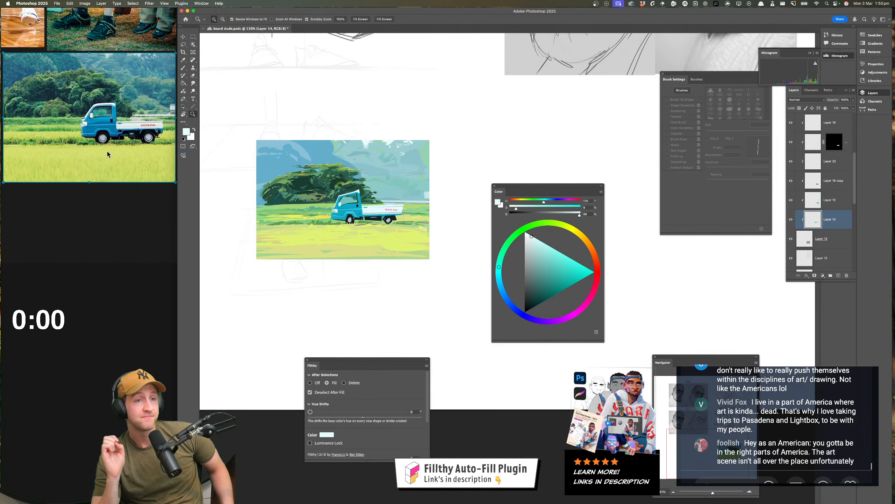
pyautogui.press('super+s')
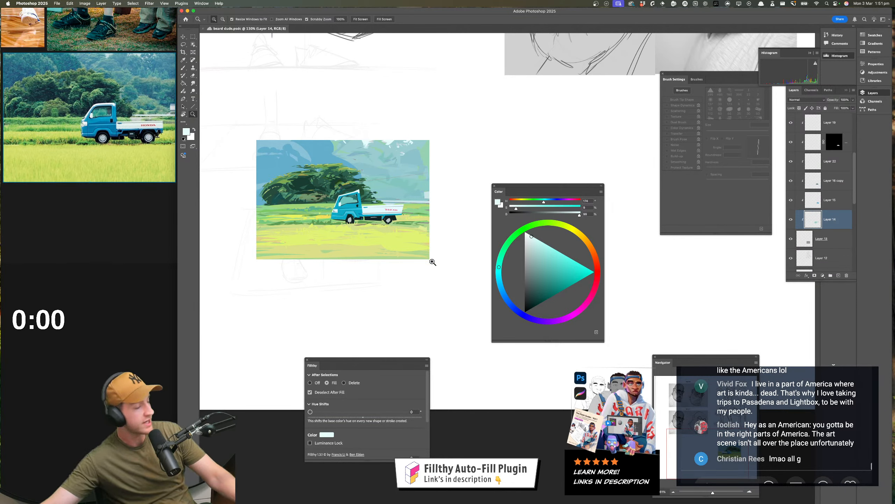
# Compare the seated figure sketch with its reference photo, flipping the canvas horizontally and back, and return to the truck painting
pyautogui.moveTo(440, 267); pyautogui.dragTo(417, 239)
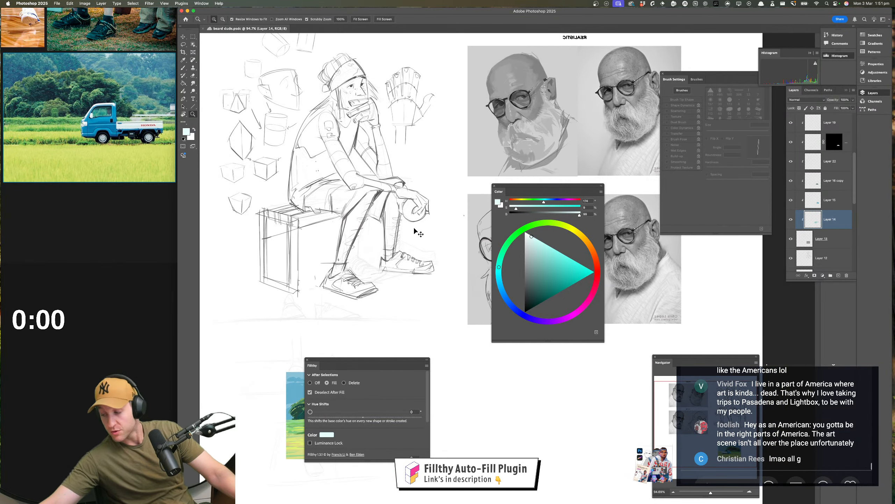
pyautogui.press('super+shift+h')
pyautogui.moveTo(649, 191)
pyautogui.mouseDown()
pyautogui.moveTo(260, 246)
pyautogui.moveTo(284, 233)
pyautogui.moveTo(337, 250)
pyautogui.mouseUp()
pyautogui.scroll(7, 38, 182)
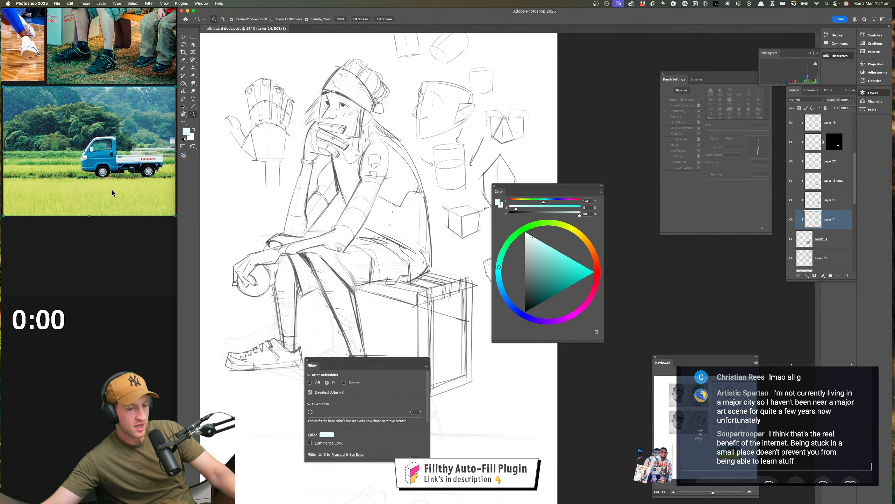
pyautogui.scroll(3, 140, 208)
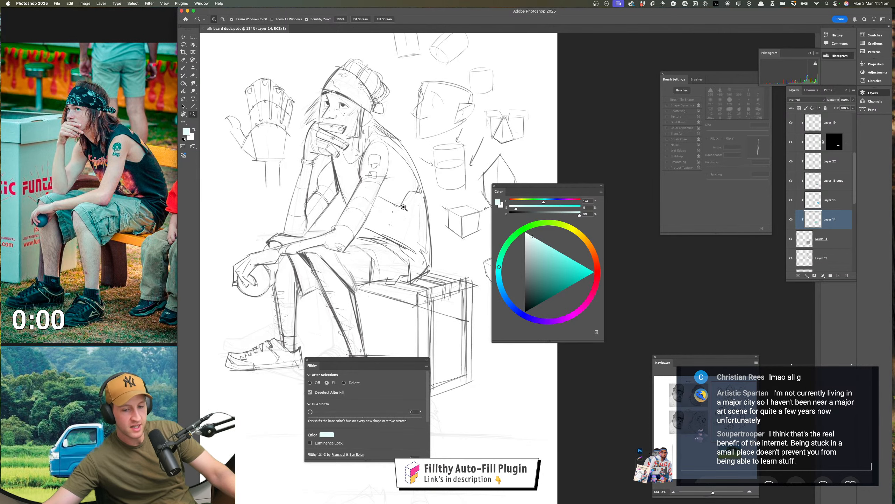
pyautogui.moveTo(417, 227)
pyautogui.mouseDown()
pyautogui.moveTo(398, 161)
pyautogui.moveTo(421, 222)
pyautogui.mouseUp()
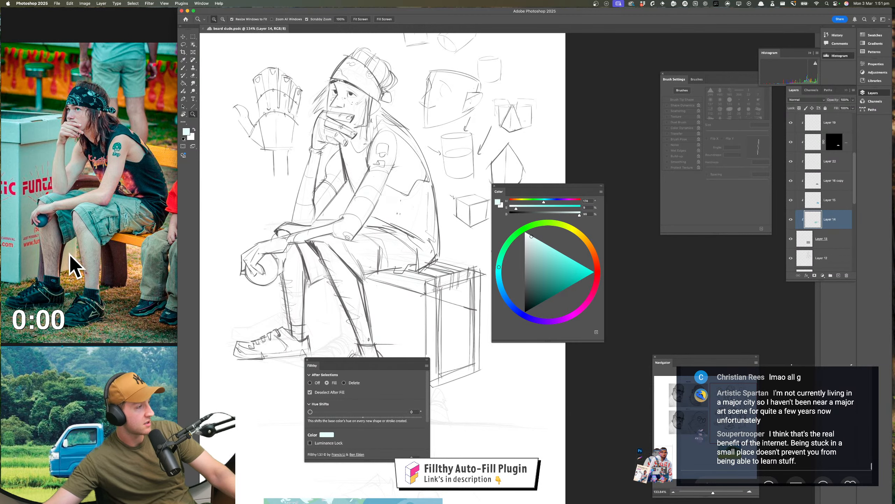
pyautogui.scroll(-5, 370, 220)
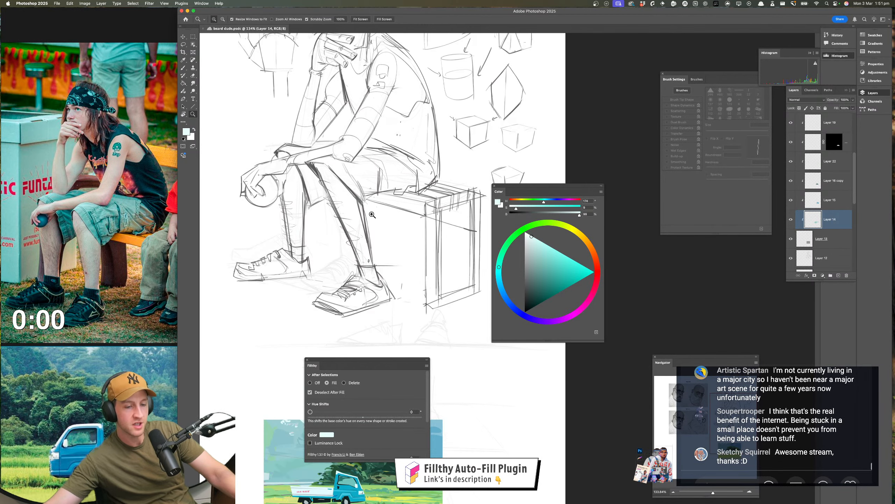
pyautogui.moveTo(391, 217); pyautogui.dragTo(365, 173)
pyautogui.moveTo(406, 344)
pyautogui.mouseDown()
pyautogui.moveTo(390, 270)
pyautogui.moveTo(390, 290)
pyautogui.moveTo(394, 282)
pyautogui.moveTo(312, 258)
pyautogui.moveTo(374, 300)
pyautogui.mouseUp()
pyautogui.press('super+shift+h')
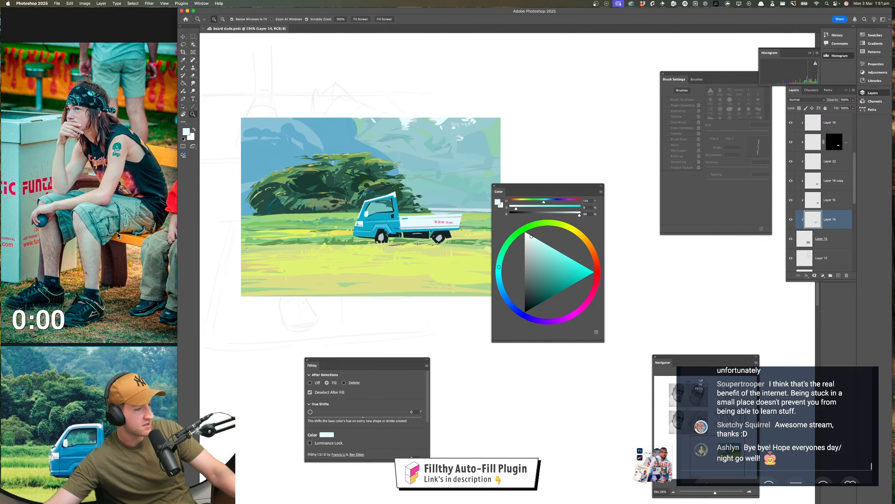
pyautogui.scroll(-5, 120, 231)
pyautogui.scroll(-5, 123, 228)
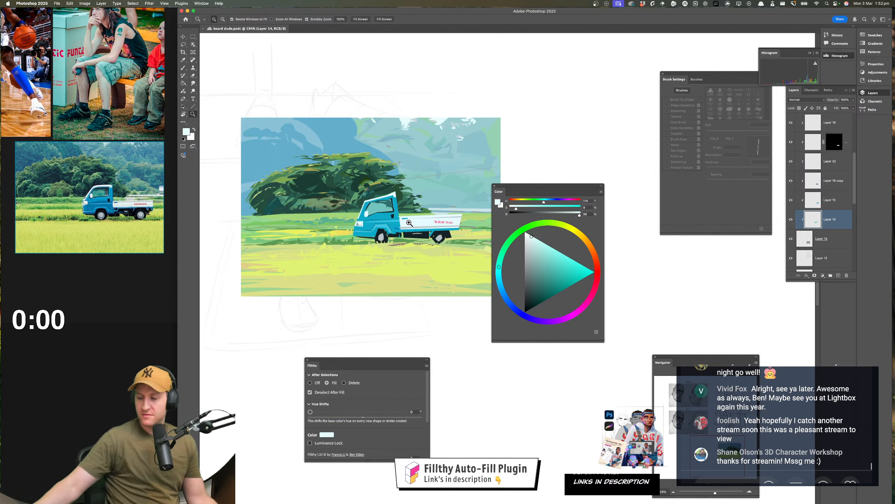
pyautogui.scroll(2, 778, 420)
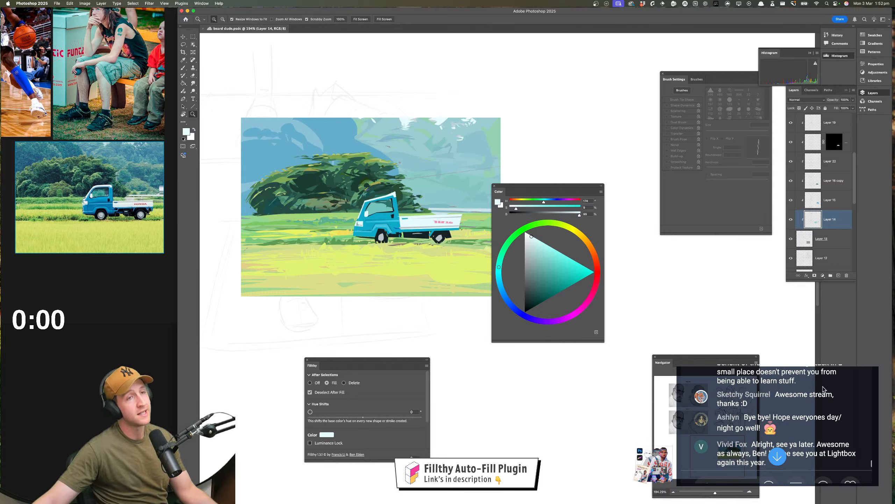
pyautogui.scroll(-1, 789, 395)
pyautogui.scroll(-1, 773, 392)
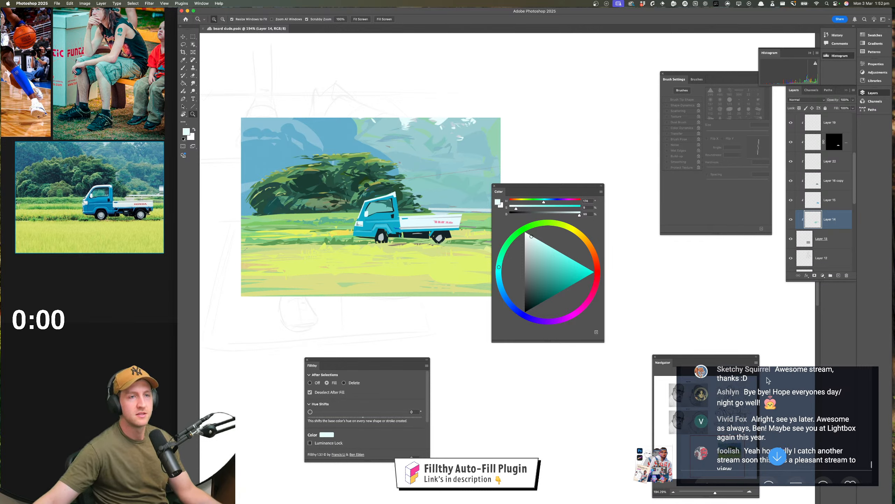
pyautogui.scroll(-4, 769, 383)
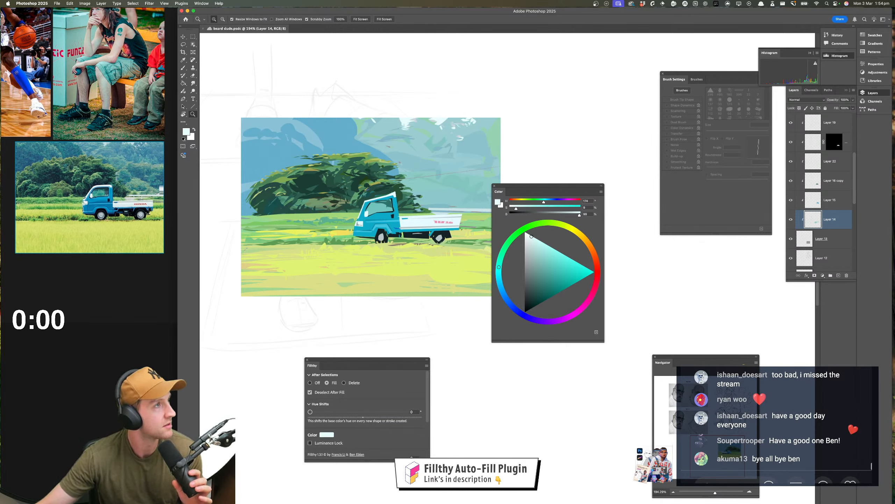
# Restore the minimised livestream dashboard window
pyautogui.press('Tab')
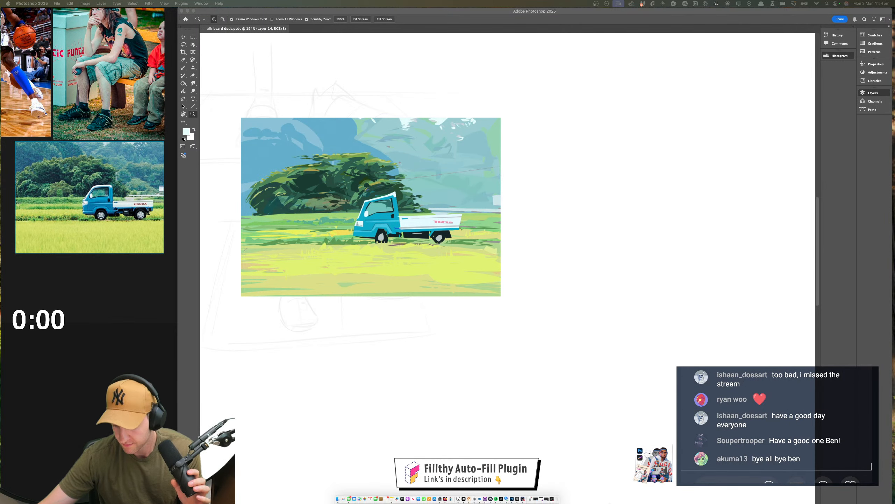
pyautogui.moveTo(551, 500)
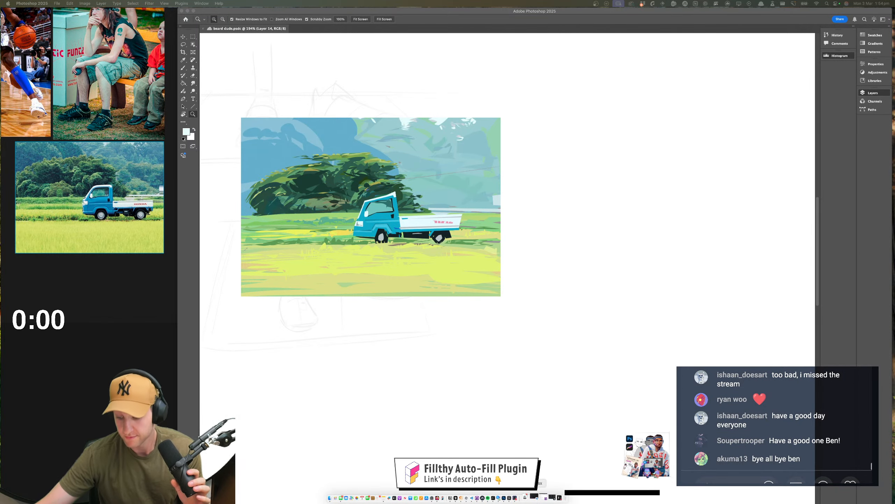
pyautogui.click(552, 500)
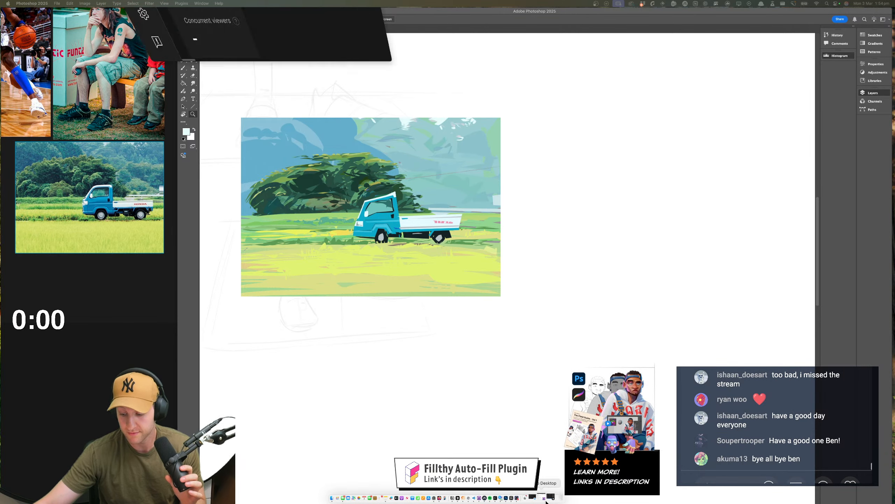